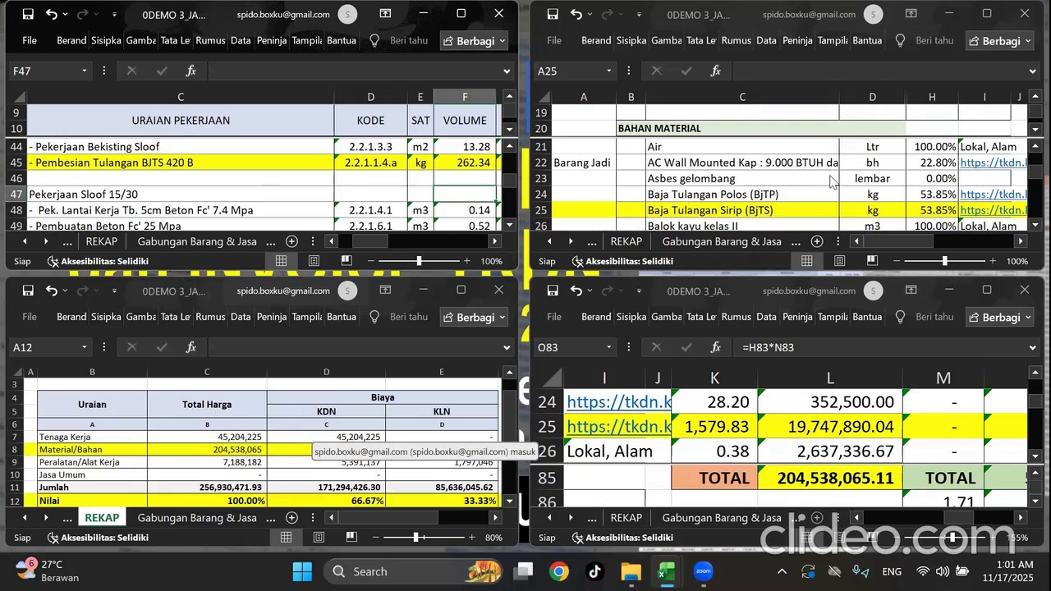
Inspect the Baja Tulangan Sirip (BjTS) TKDN percentage, quantity and cost, the materials TOTAL, and the Material/Bahan total in REKAP.
{"action": "left_click", "coordinate": [940, 210]}
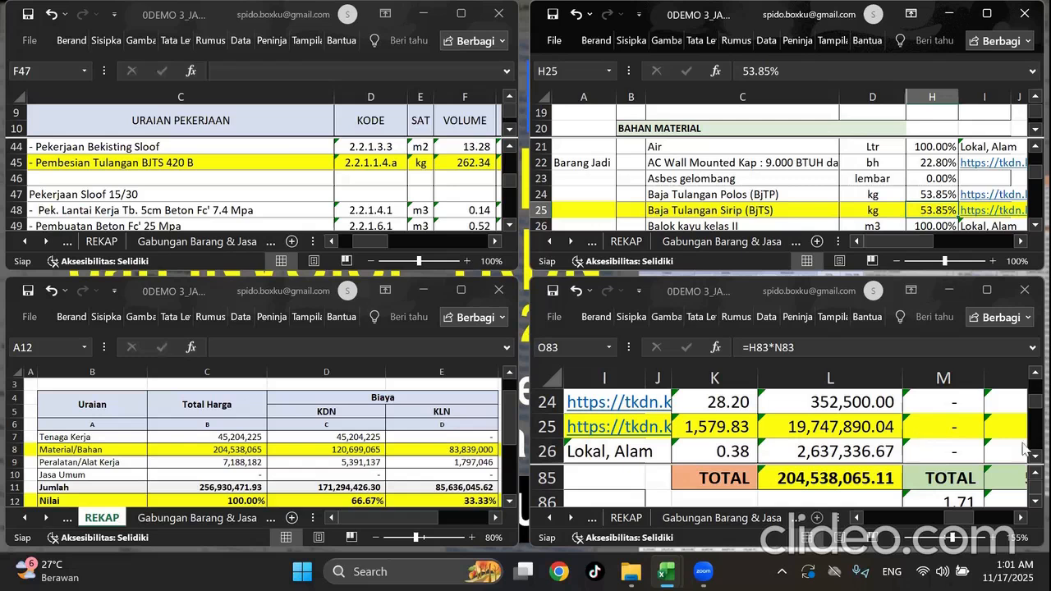
{"action": "left_click", "coordinate": [743, 424]}
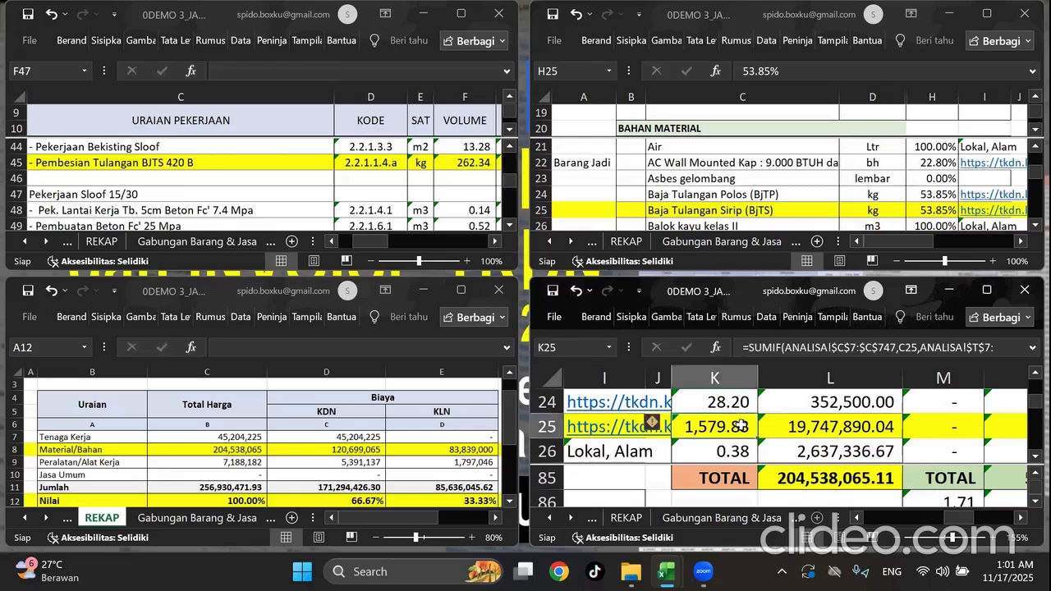
{"action": "left_click", "coordinate": [848, 428]}
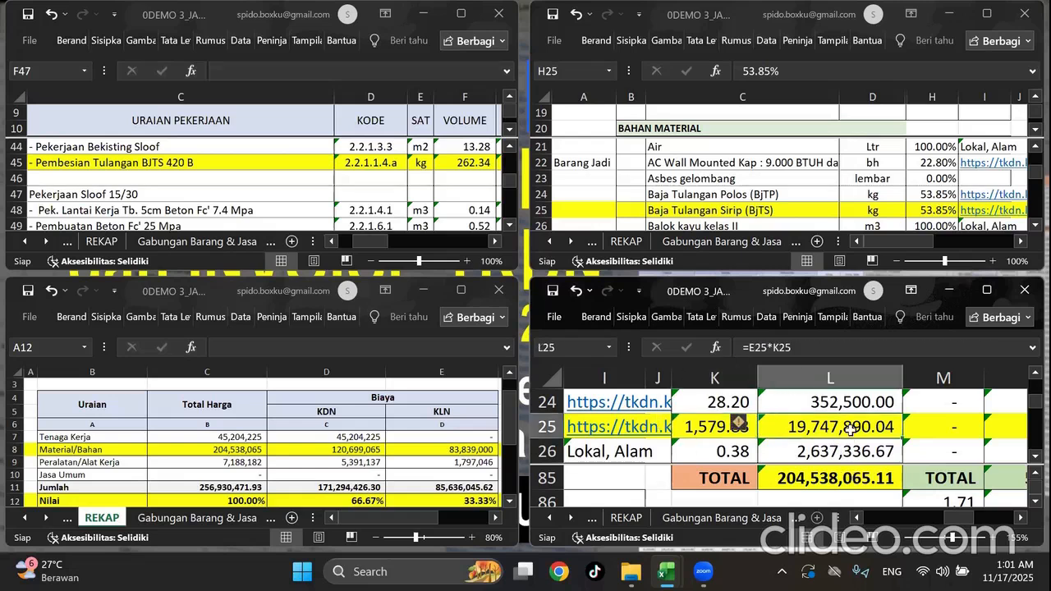
{"action": "left_click", "coordinate": [856, 477]}
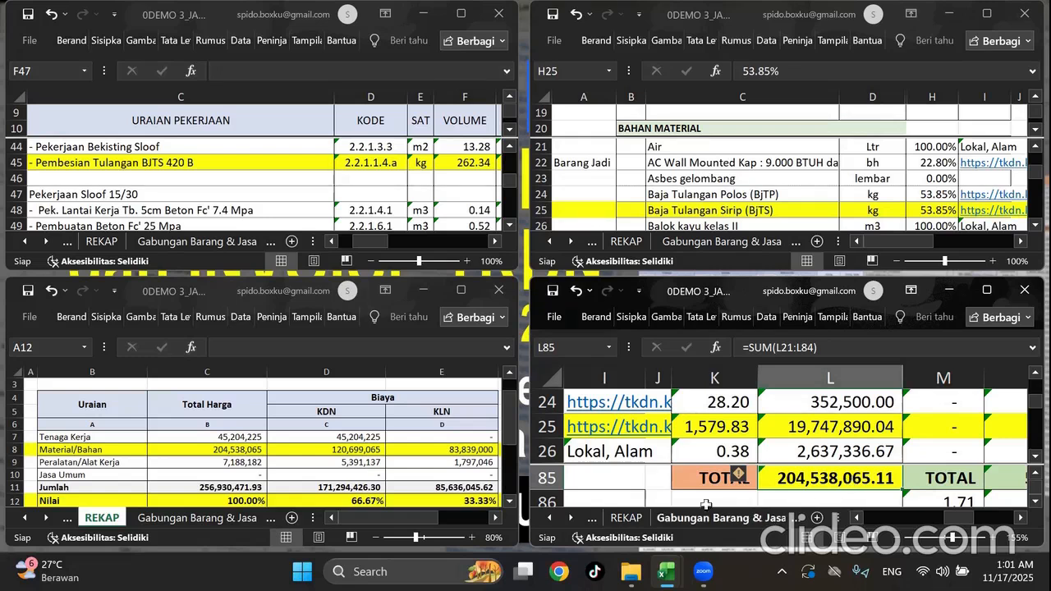
{"action": "left_click", "coordinate": [217, 455]}
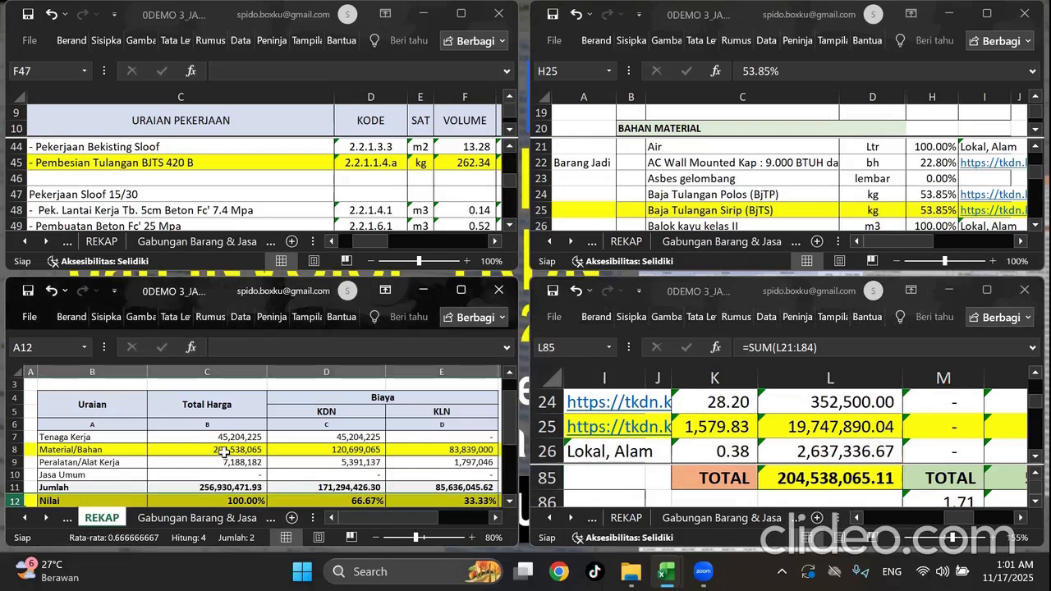
{"action": "left_click", "coordinate": [224, 452]}
{"action": "left_click", "coordinate": [253, 476]}
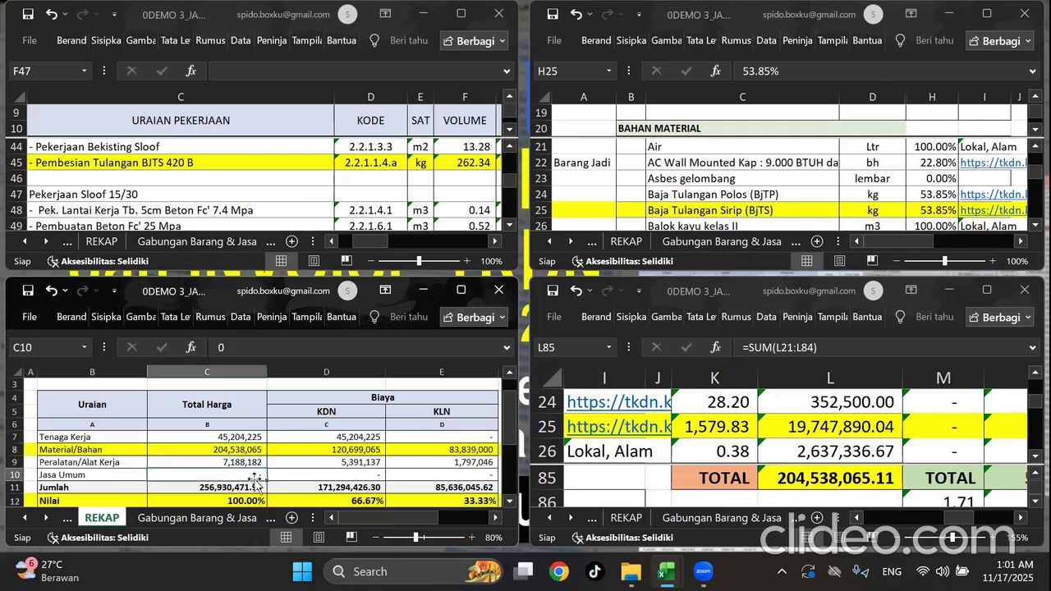
Set the Pembesian Tulangan BJTS 420 B volume to 400, and check the BjTS cost, the materials TOTAL and the Material/Bahan total in REKAP.
{"action": "left_click", "coordinate": [462, 194]}
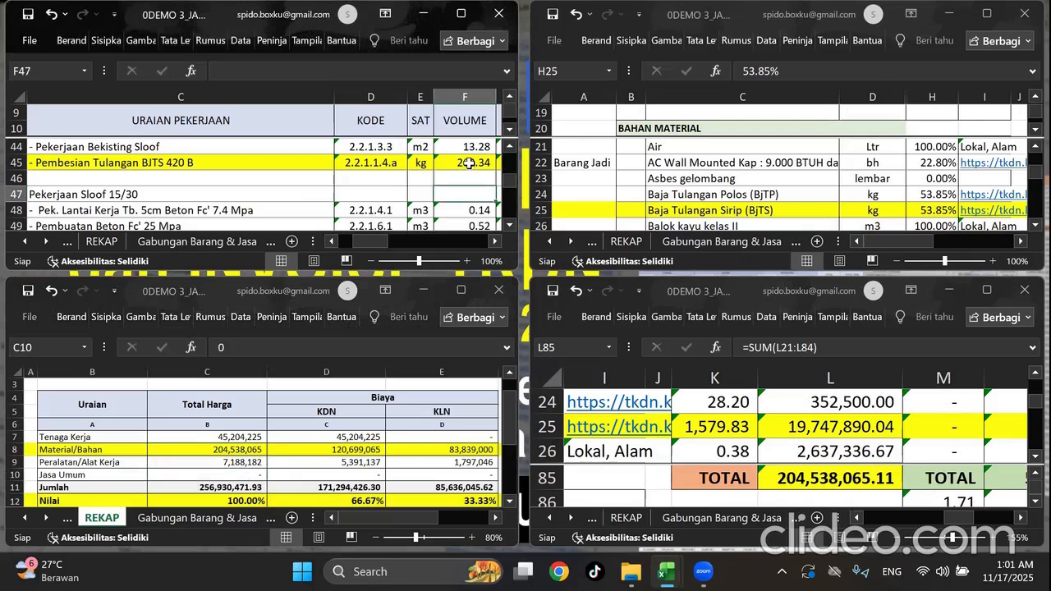
{"action": "left_click", "coordinate": [468, 163]}
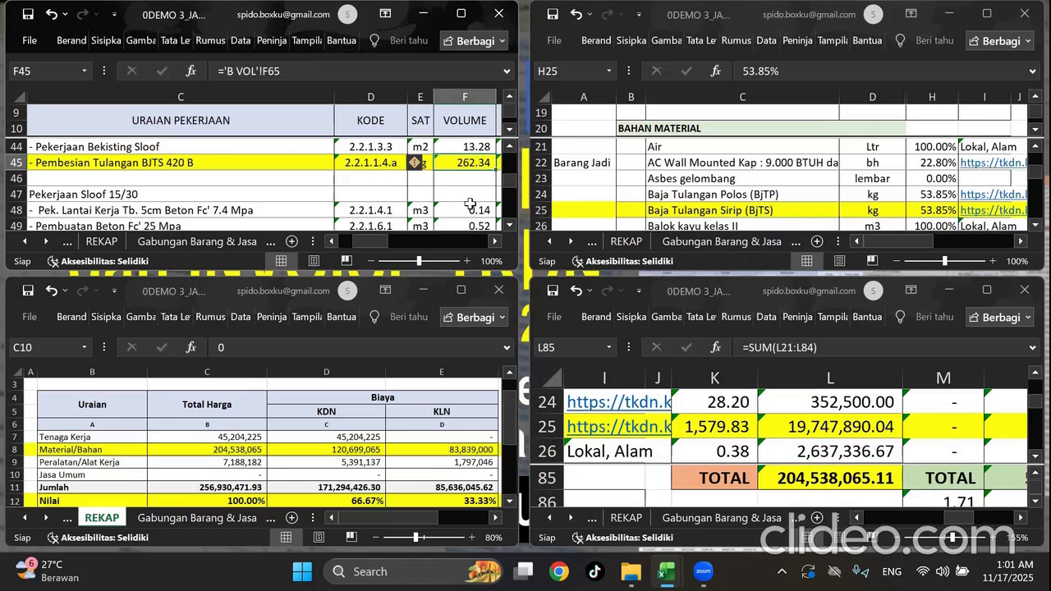
{"action": "type", "text": "400"}
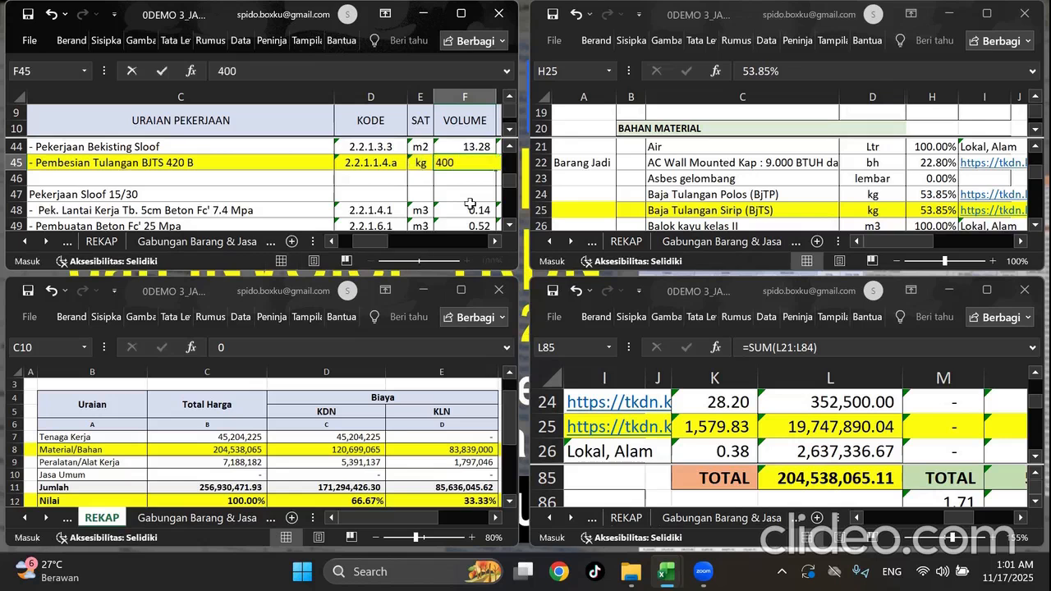
{"action": "key", "text": "Return"}
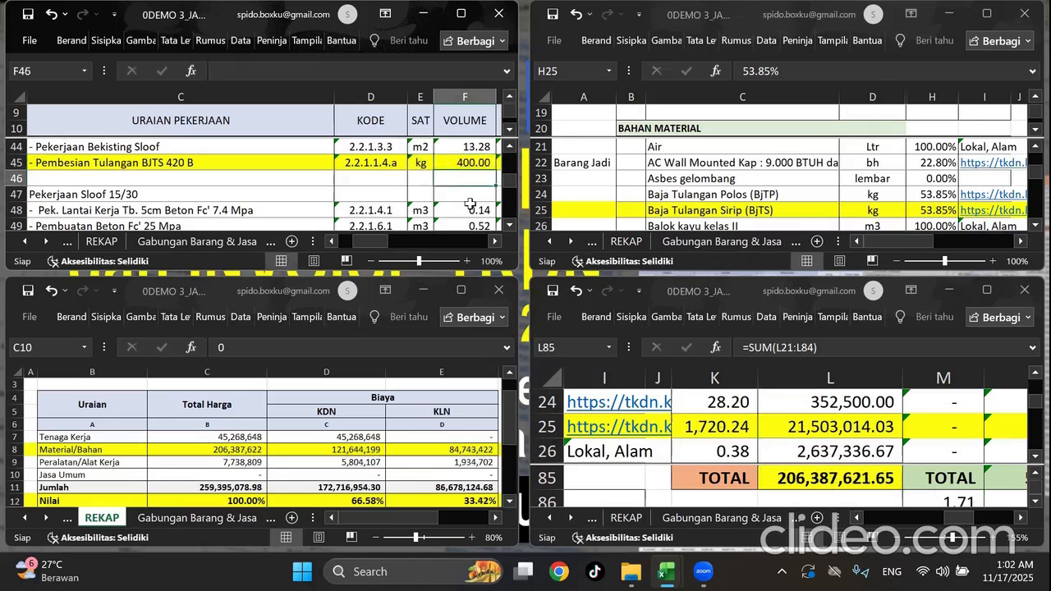
{"action": "left_click", "coordinate": [716, 427]}
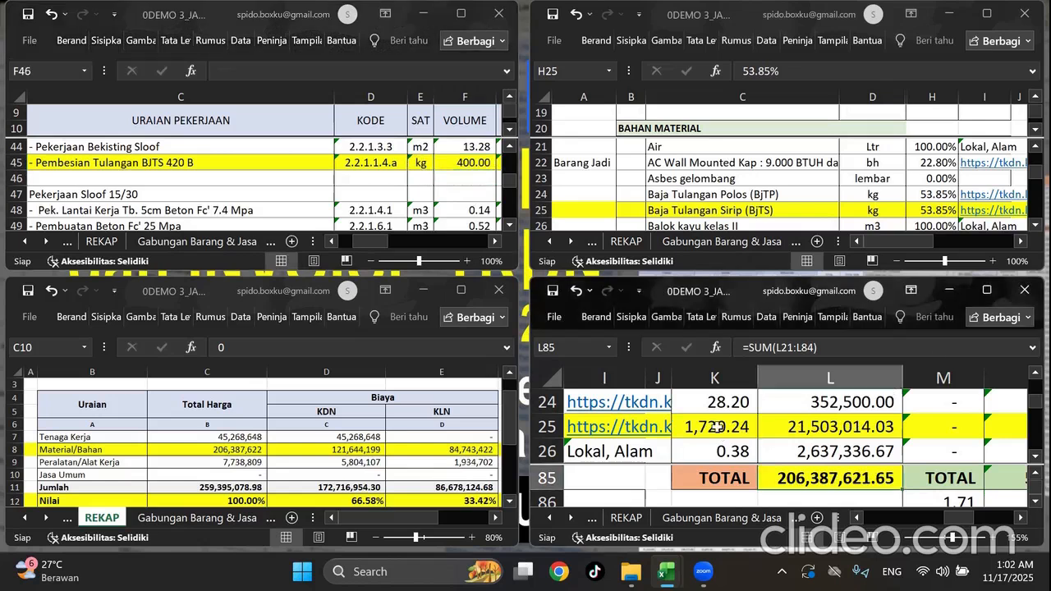
{"action": "left_click", "coordinate": [820, 430]}
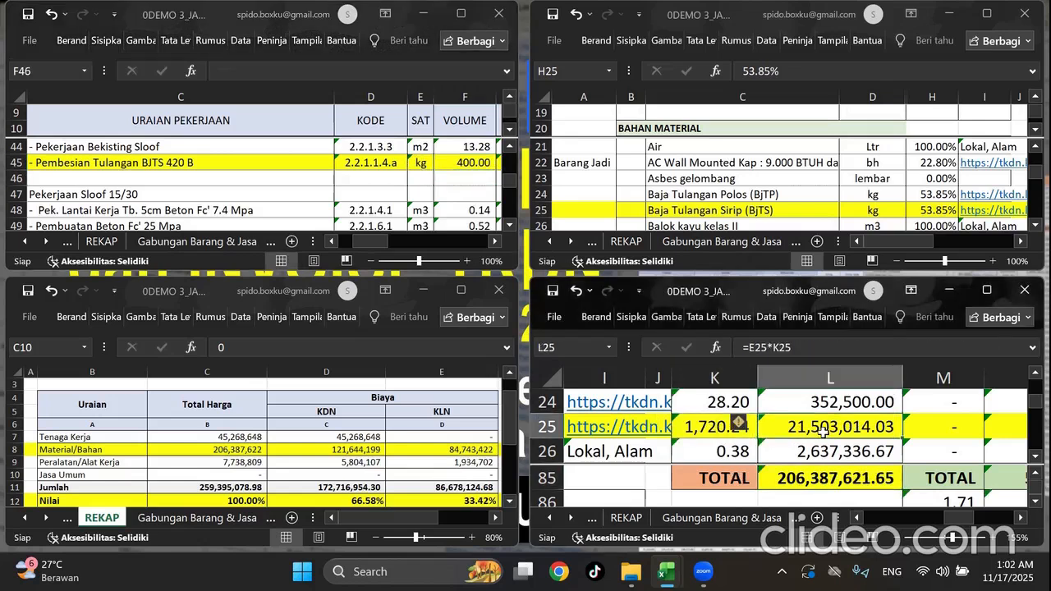
{"action": "left_click", "coordinate": [834, 483]}
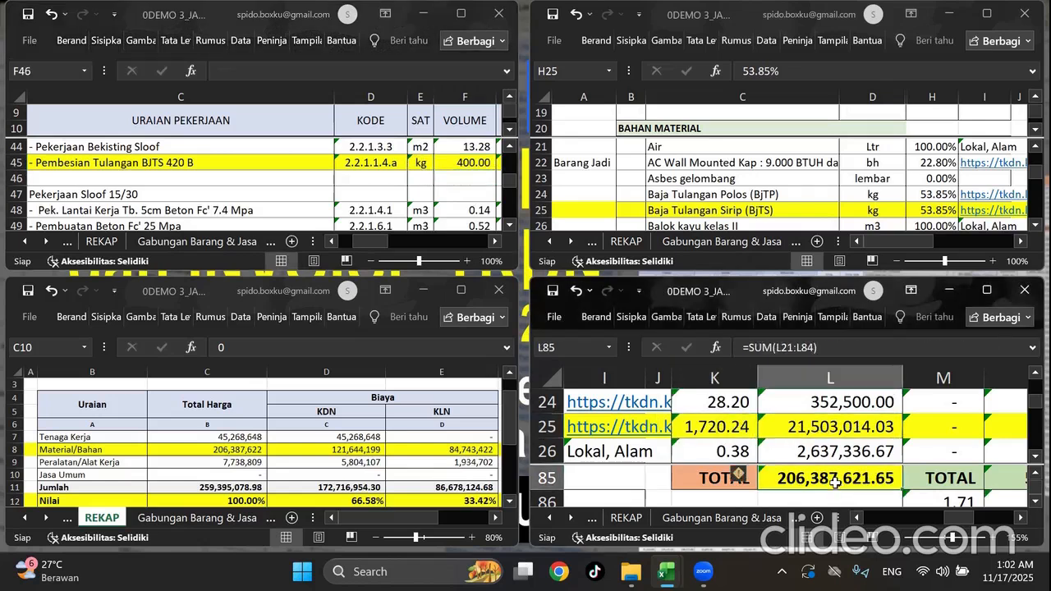
{"action": "left_click", "coordinate": [232, 451]}
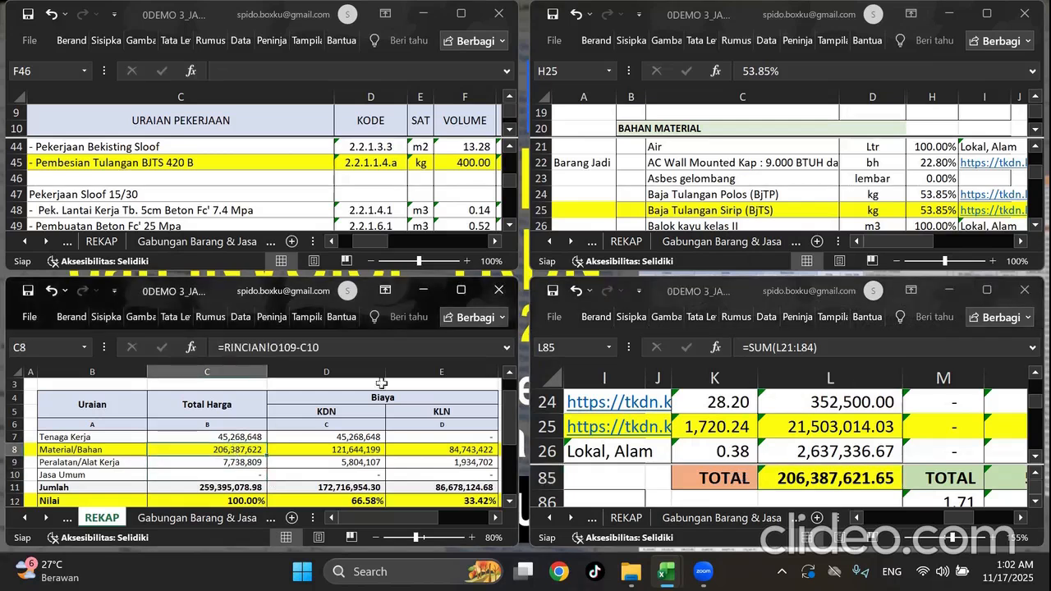
Set the Pembesian Tulangan BJTS 420 B volume in F45 to 0.
{"action": "left_click", "coordinate": [470, 164]}
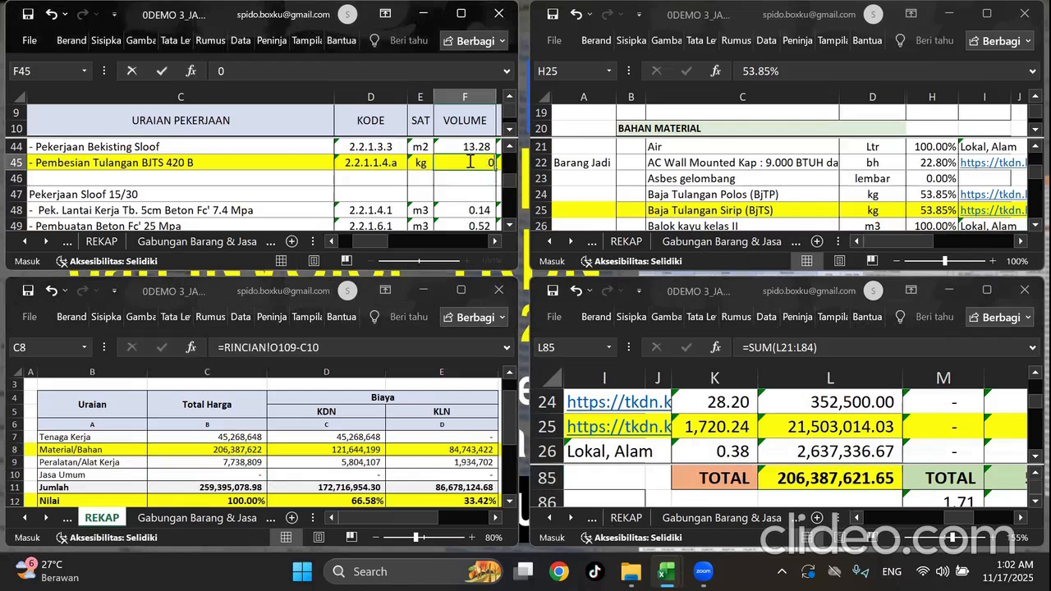
{"action": "key", "text": "BackSpace"}
{"action": "key", "text": "Return"}
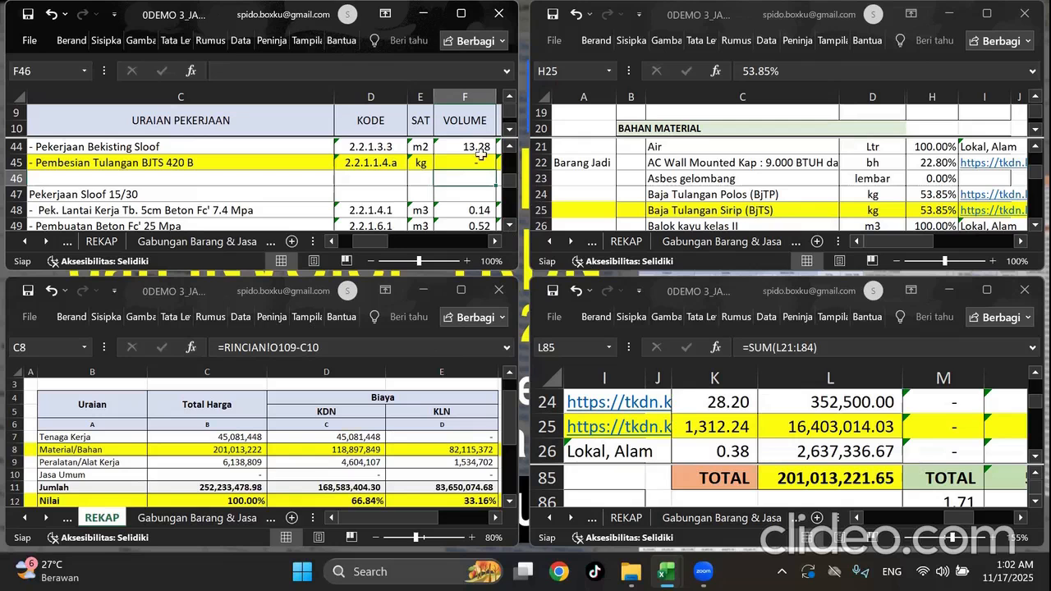
Undo both volume changes to Pembesian Tulangan BJTS 420 B, restoring the cell's link to the B VOL sheet.
{"action": "left_click", "coordinate": [477, 160]}
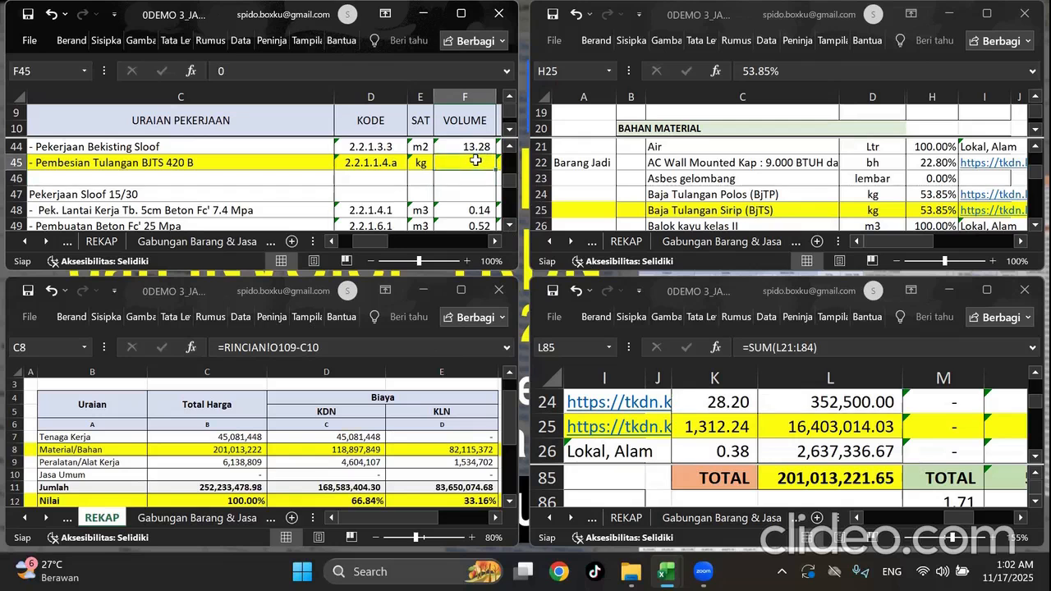
{"action": "key", "text": "ctrl+z"}
{"action": "key", "text": "ctrl+z"}
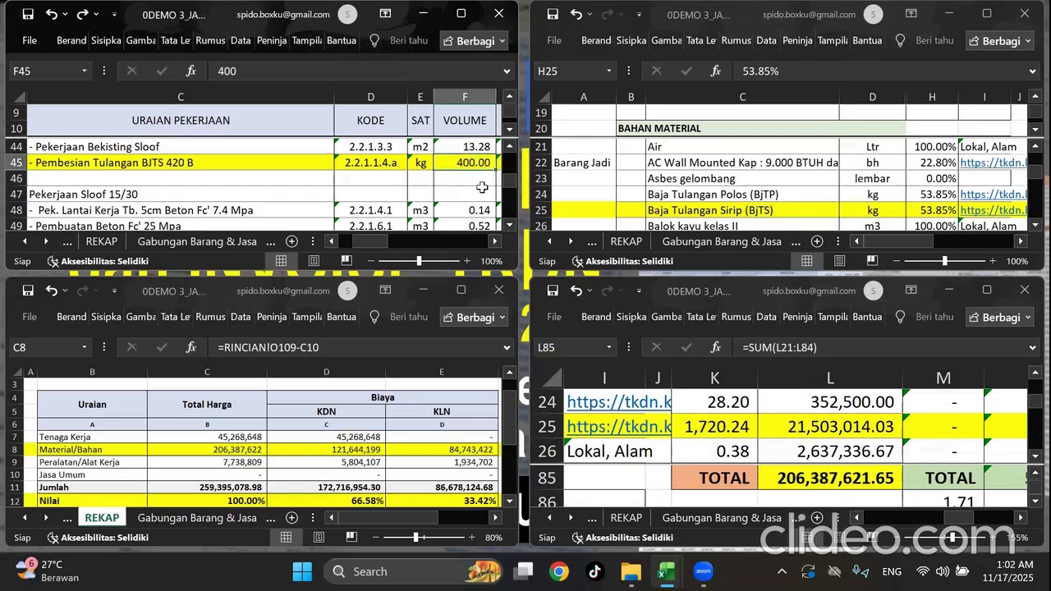
Compare the TKDN percentages of the AC unit and Baja Tulangan Sirip (BjTS), and inspect the materials TOTAL formula.
{"action": "left_click", "coordinate": [770, 182]}
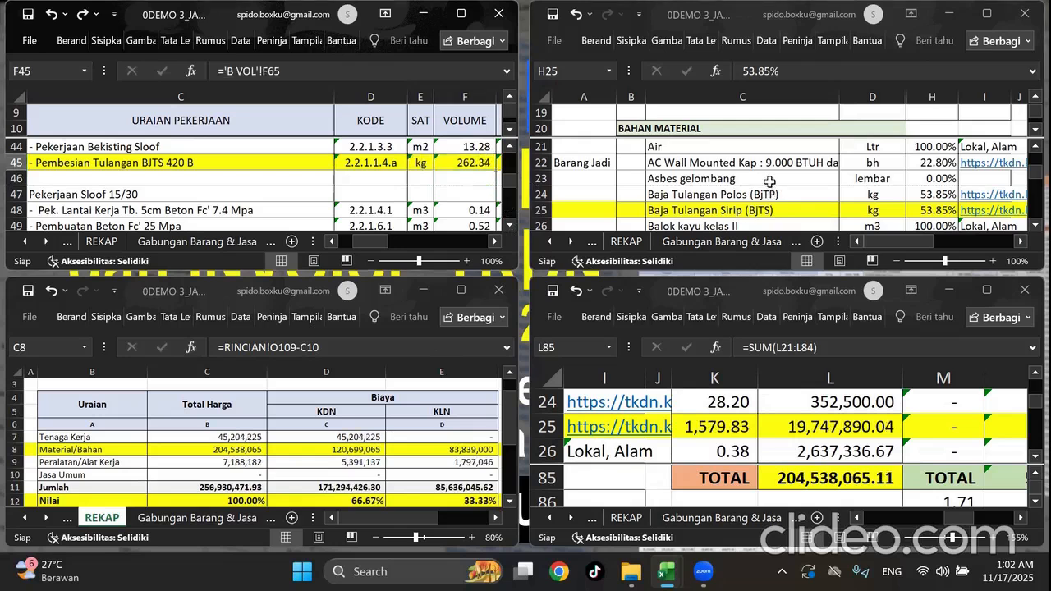
{"action": "left_click", "coordinate": [928, 162]}
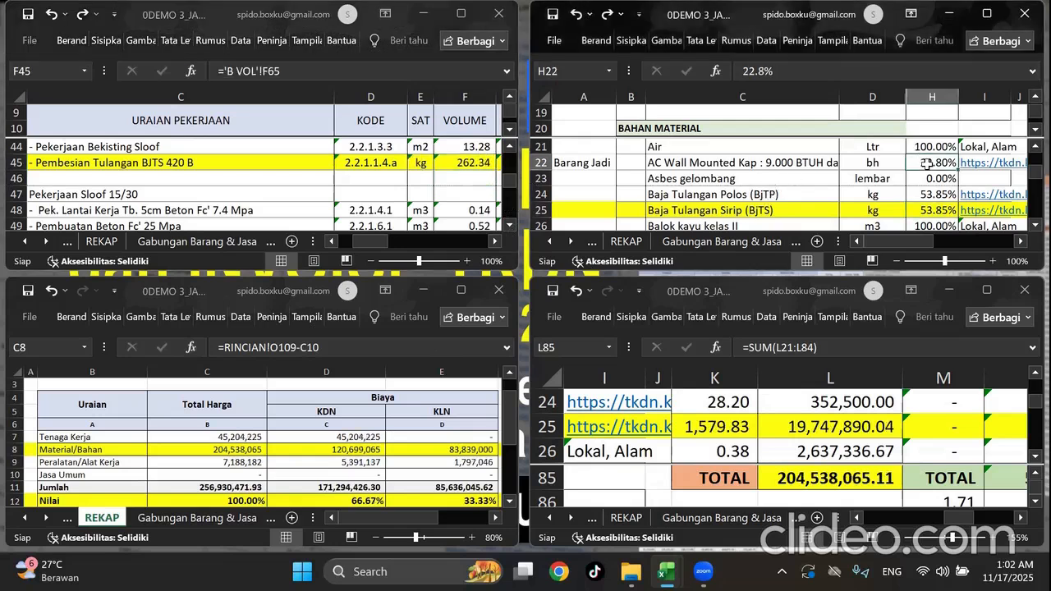
{"action": "left_click", "coordinate": [940, 210]}
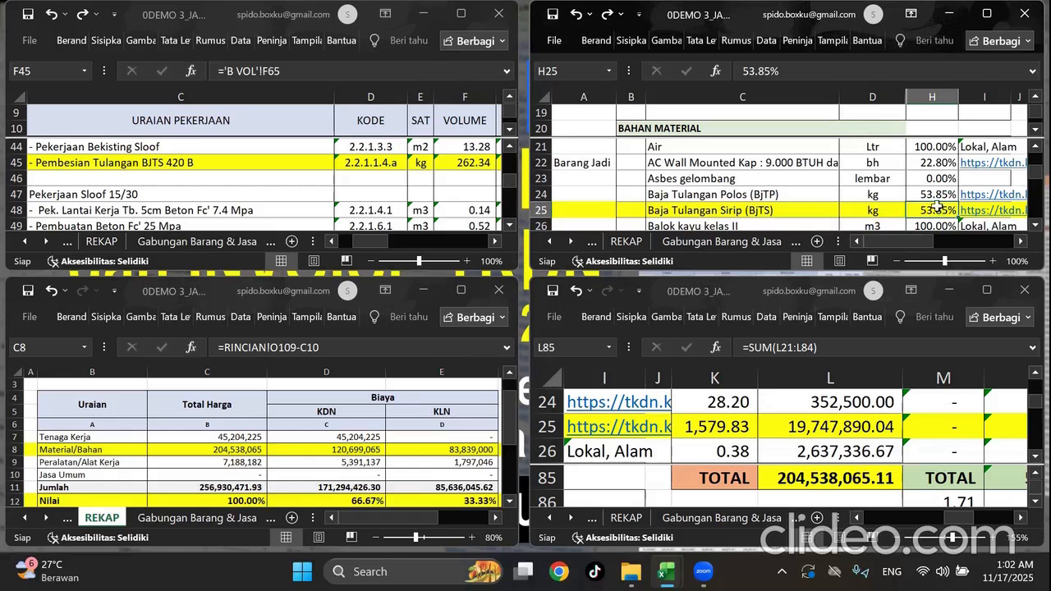
{"action": "left_click", "coordinate": [825, 479]}
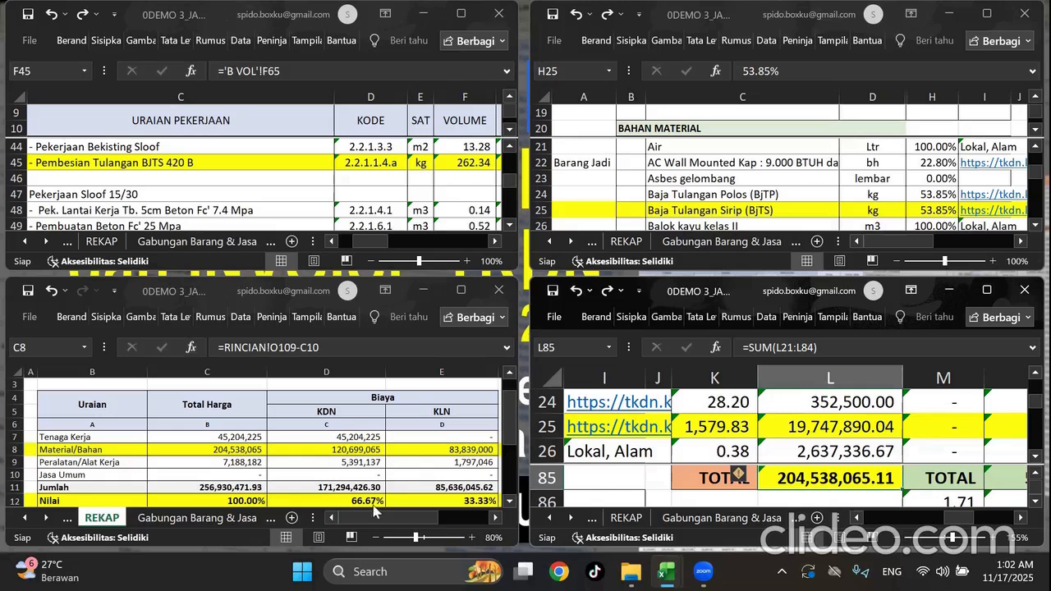
Set the Baja Tulangan Sirip (BjTS) TKDN percentage to 90%, and check the KDN Nilai in REKAP and the materials TOTAL.
{"action": "left_click", "coordinate": [930, 212]}
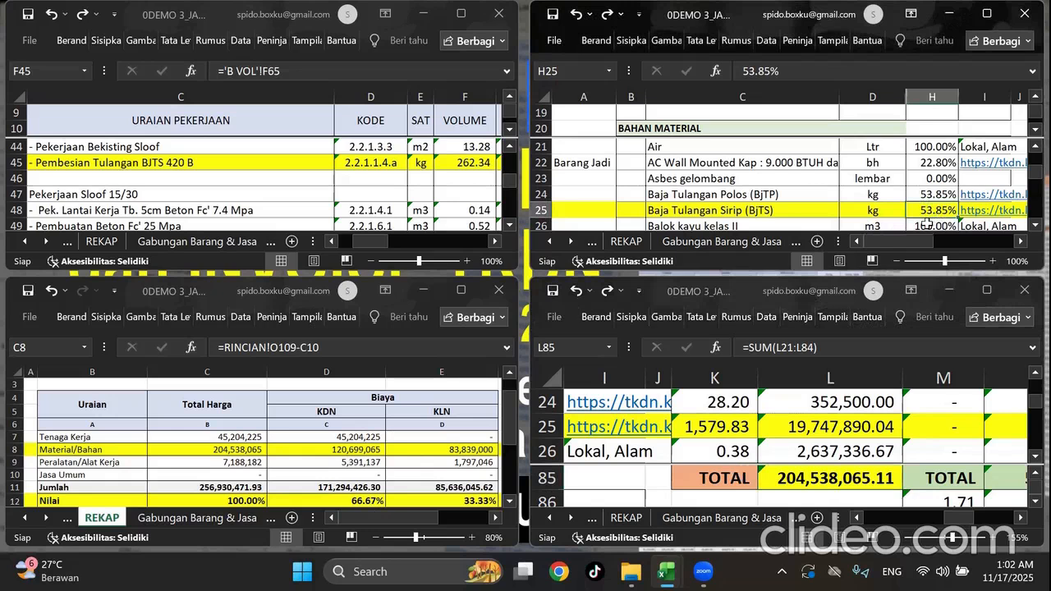
{"action": "type", "text": "90"}
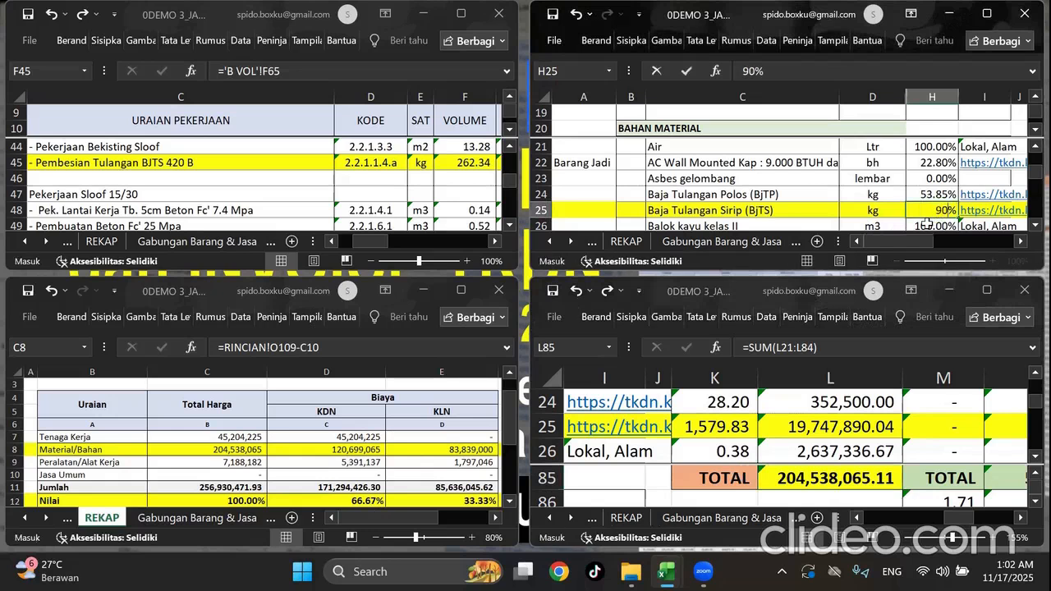
{"action": "key", "text": "Return"}
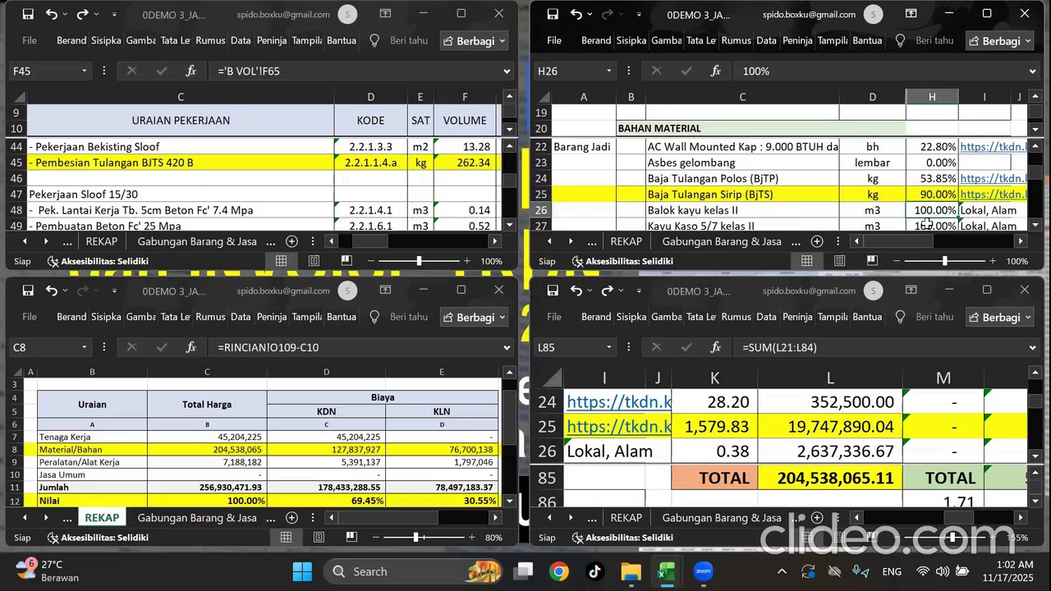
{"action": "left_click", "coordinate": [354, 503]}
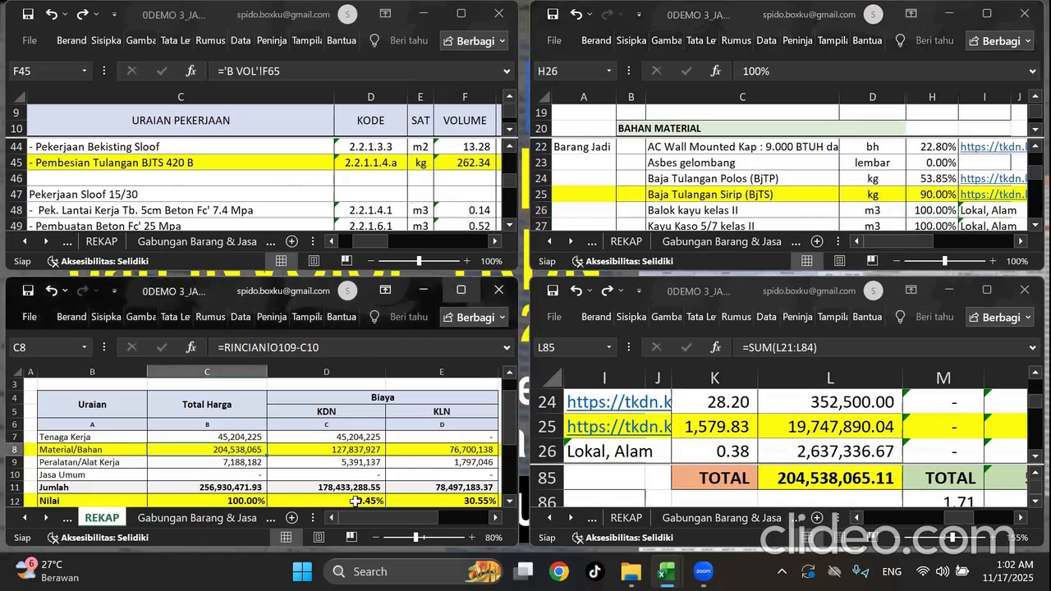
{"action": "left_click", "coordinate": [355, 501]}
{"action": "left_click", "coordinate": [860, 480]}
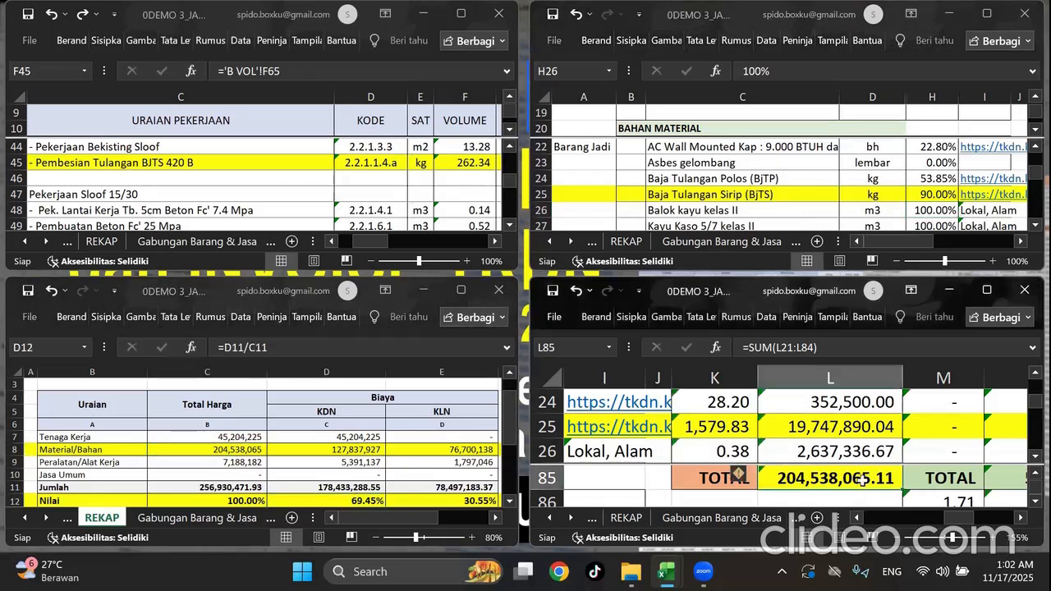
Set the Baja Tulangan Sirip (BjTS) TKDN percentage to 0%, and check the KDN Nilai in REKAP and the materials TOTAL.
{"action": "left_click", "coordinate": [935, 195]}
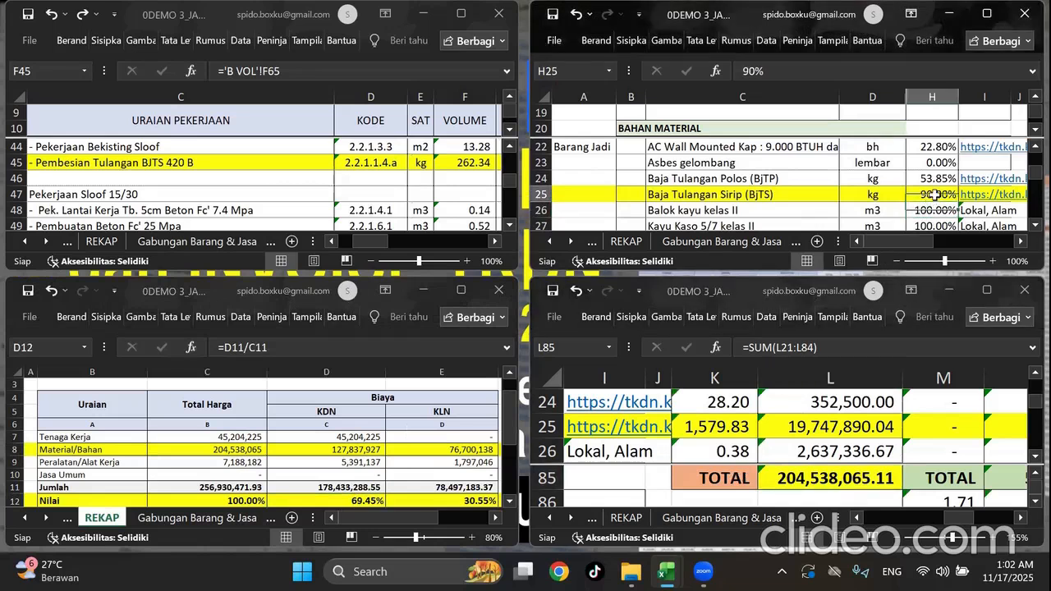
{"action": "type", "text": "0"}
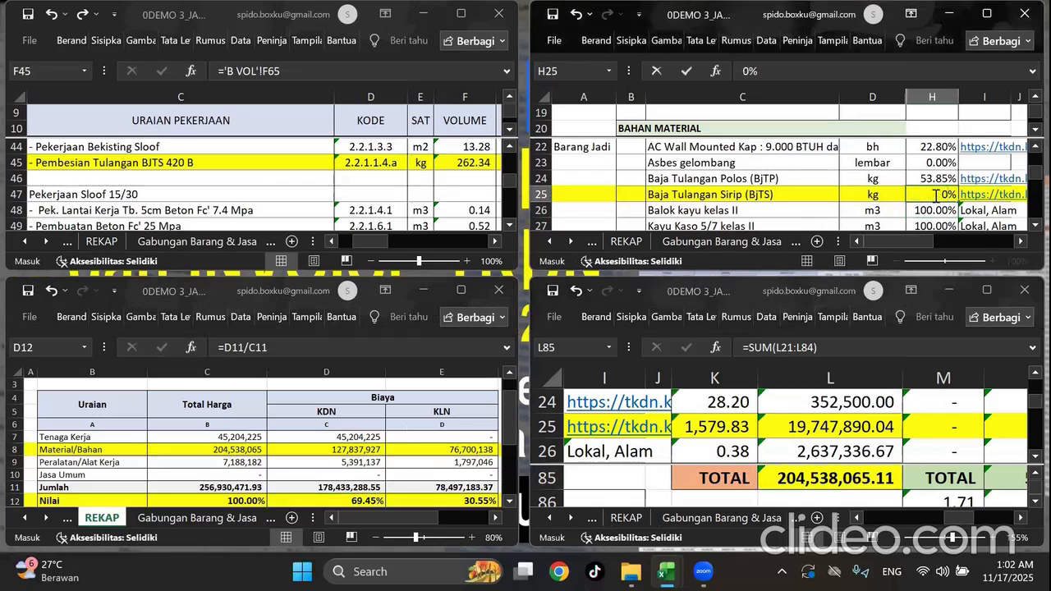
{"action": "key", "text": "Return"}
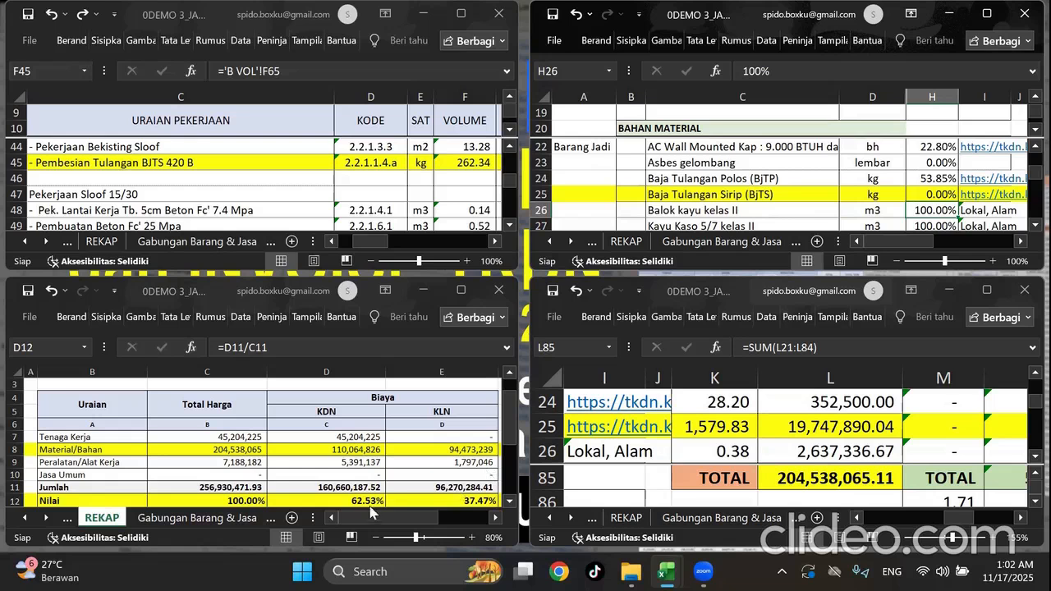
{"action": "left_click", "coordinate": [368, 498]}
{"action": "left_click", "coordinate": [853, 468]}
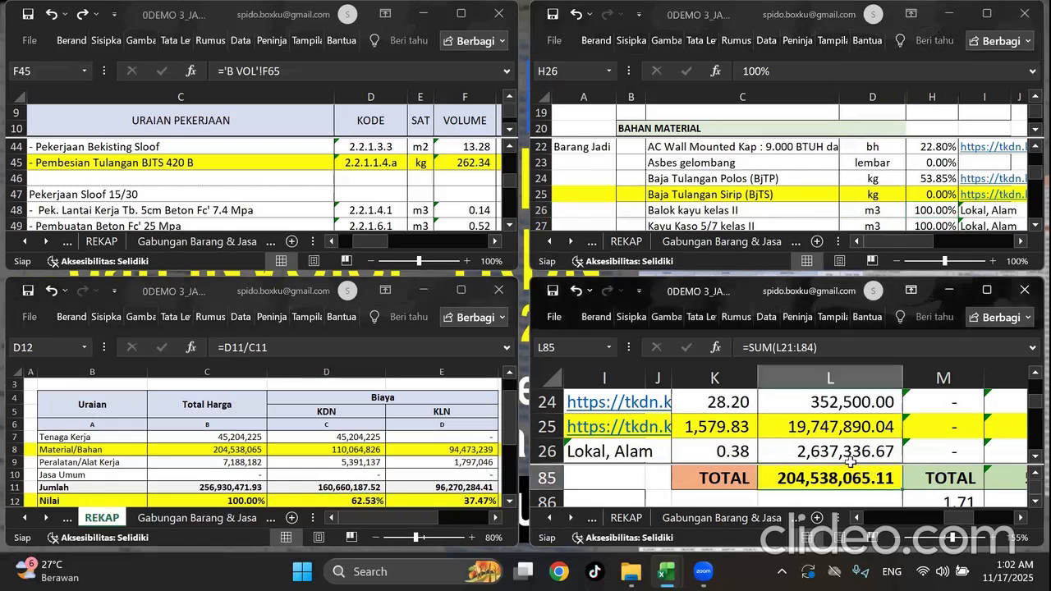
Undo the trial changes to the Baja Tulangan Sirip (BjTS) TKDN percentage in H25.
{"action": "left_click", "coordinate": [932, 197]}
{"action": "type", "text": "90"}
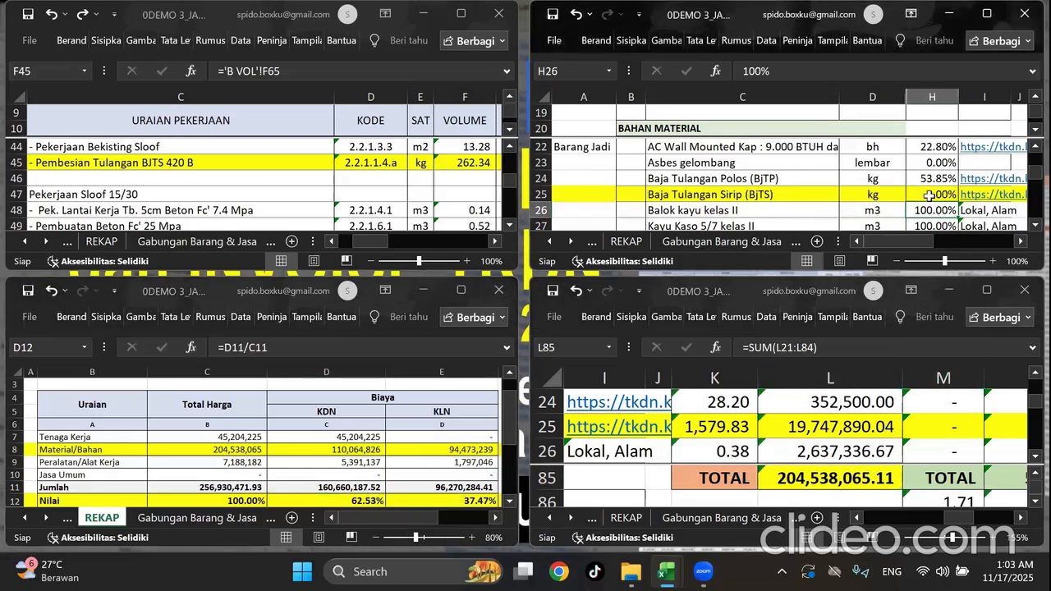
{"action": "key", "text": "ctrl+Return"}
{"action": "key", "text": "ctrl+z"}
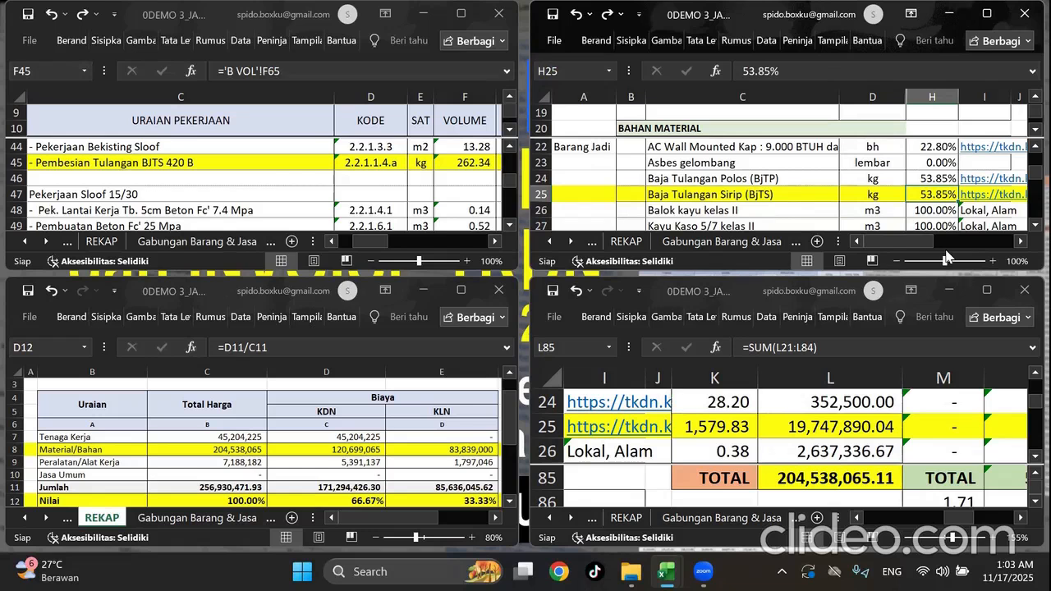
Close the two workbook windows showing the material percentages and the material quantities and totals.
{"action": "left_click", "coordinate": [1023, 23]}
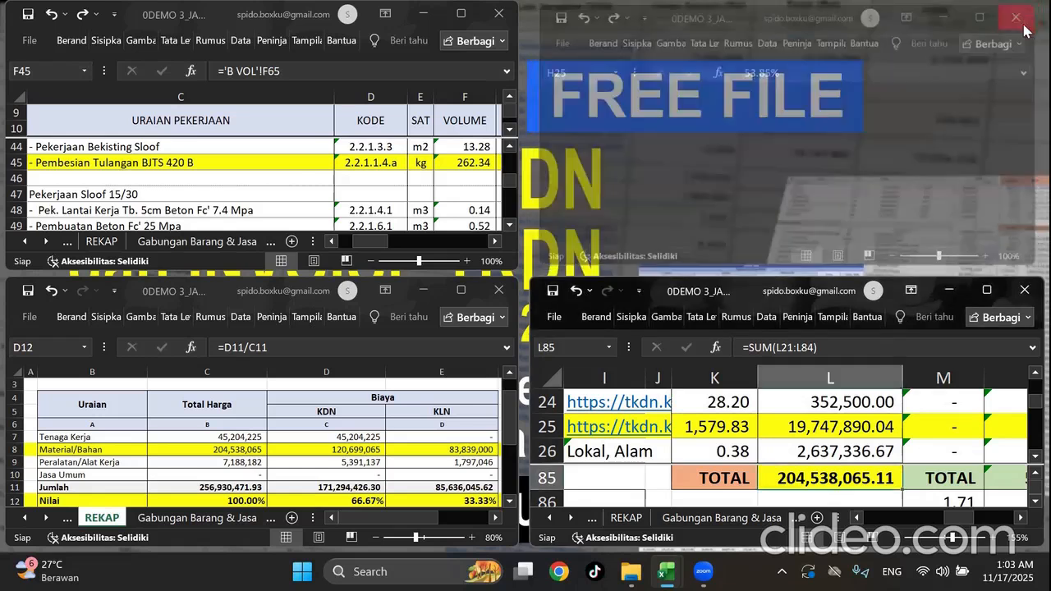
{"action": "left_click", "coordinate": [1021, 290]}
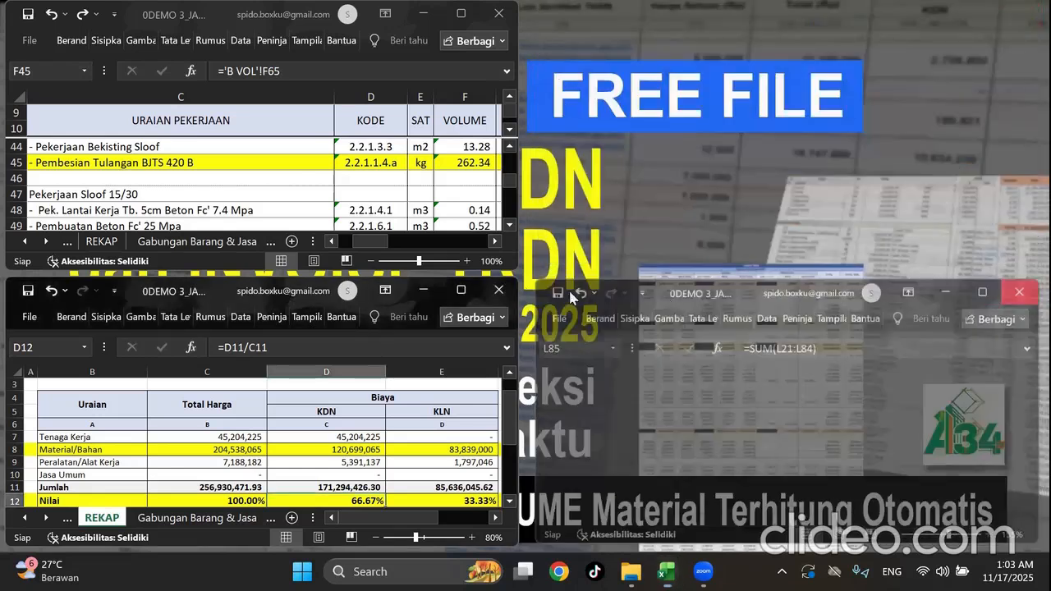
Close the remaining REKAP and RINCIAN windows of 0DEMO 3_JADI RAB TKDN without saving the changes.
{"action": "left_click", "coordinate": [498, 290]}
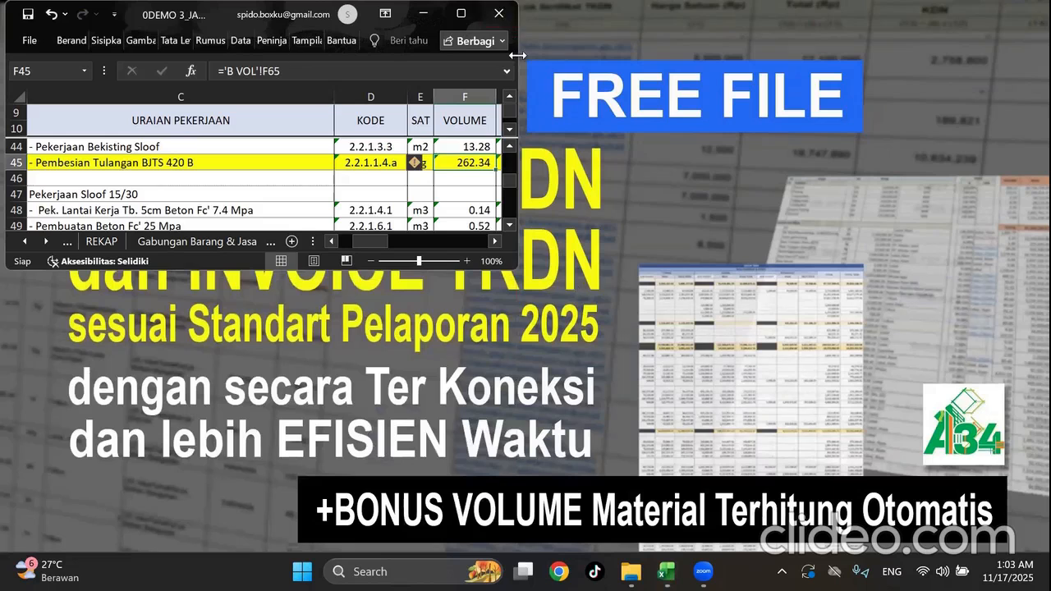
{"action": "left_click_drag", "start_coordinate": [517, 55], "coordinate": [987, 55]}
{"action": "left_click", "coordinate": [967, 14]}
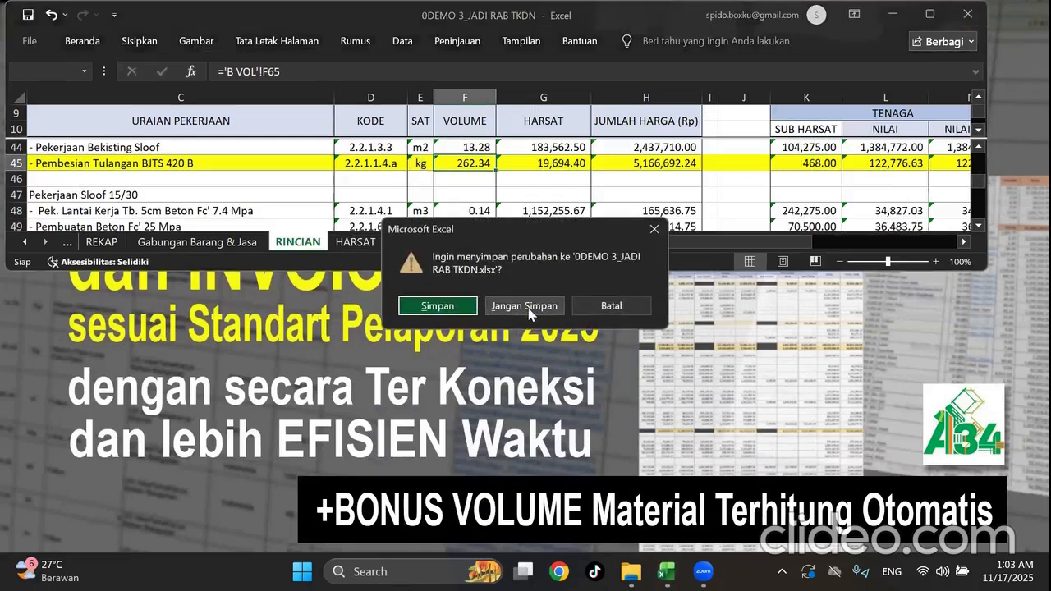
{"action": "left_click", "coordinate": [529, 311]}
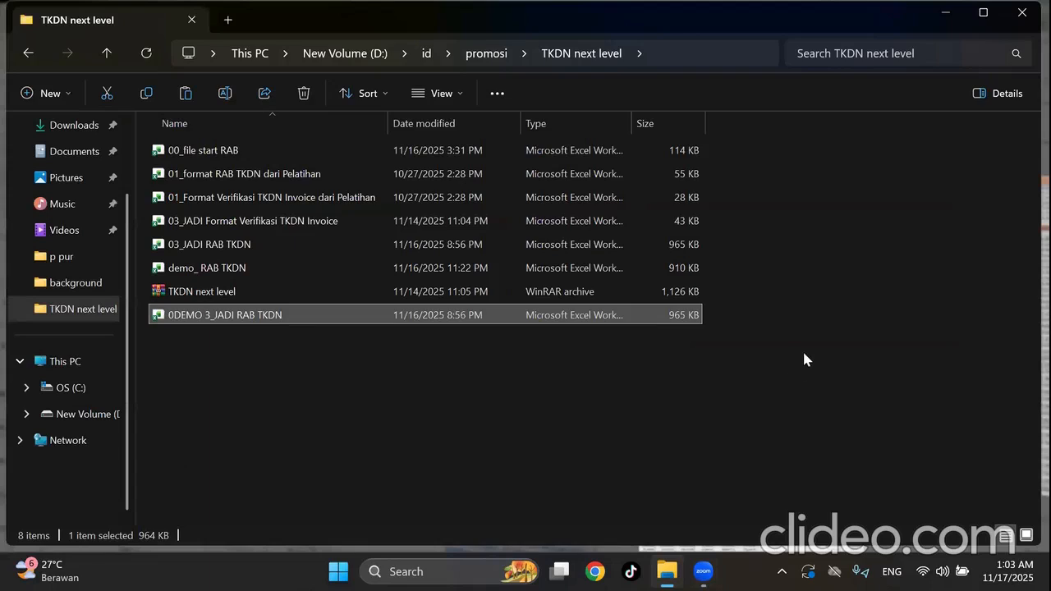
Open the workbook demo_ RAB TKDN from the TKDN next level folder and enlarge it to full screen.
{"action": "left_click", "coordinate": [802, 348]}
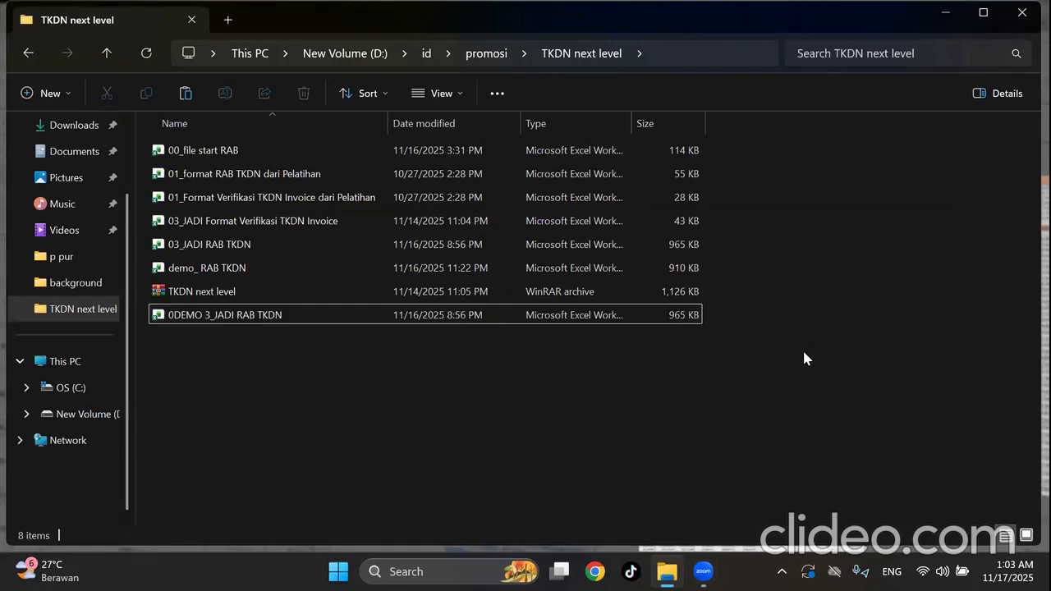
{"action": "left_click", "coordinate": [251, 301]}
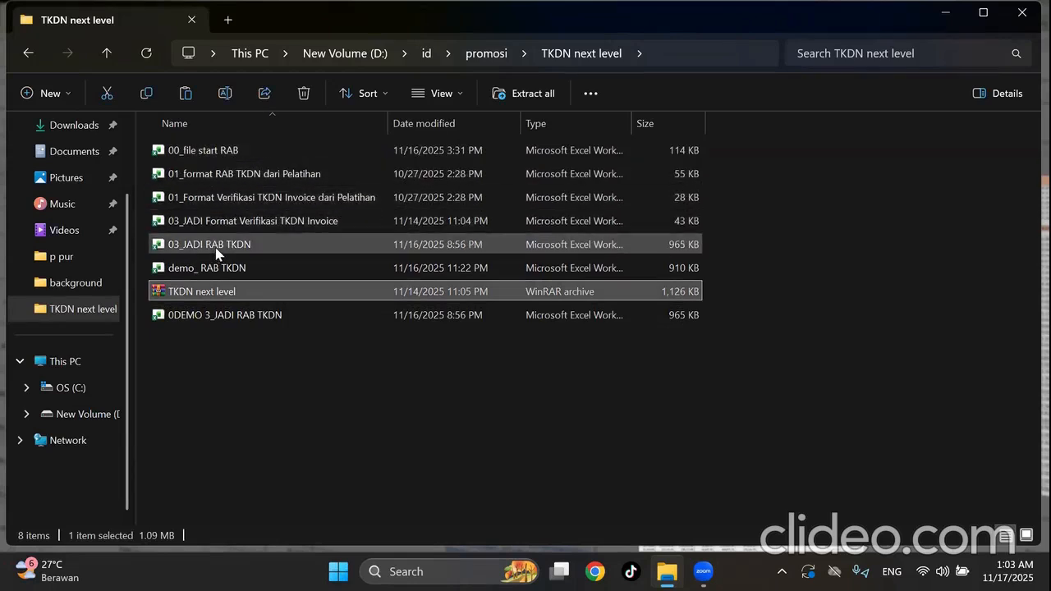
{"action": "left_click", "coordinate": [720, 430]}
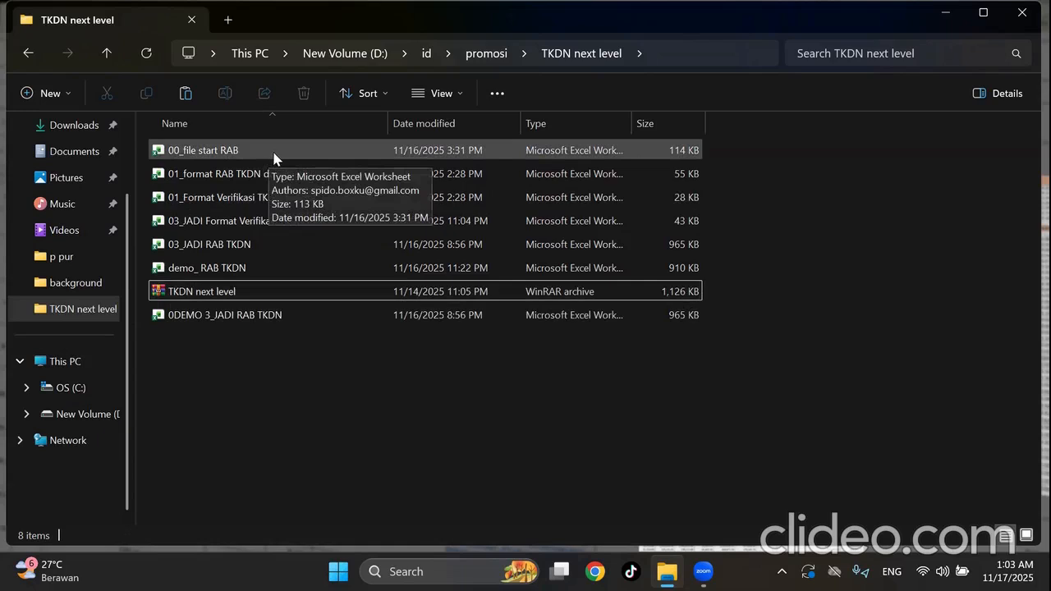
{"action": "double_click", "coordinate": [238, 271]}
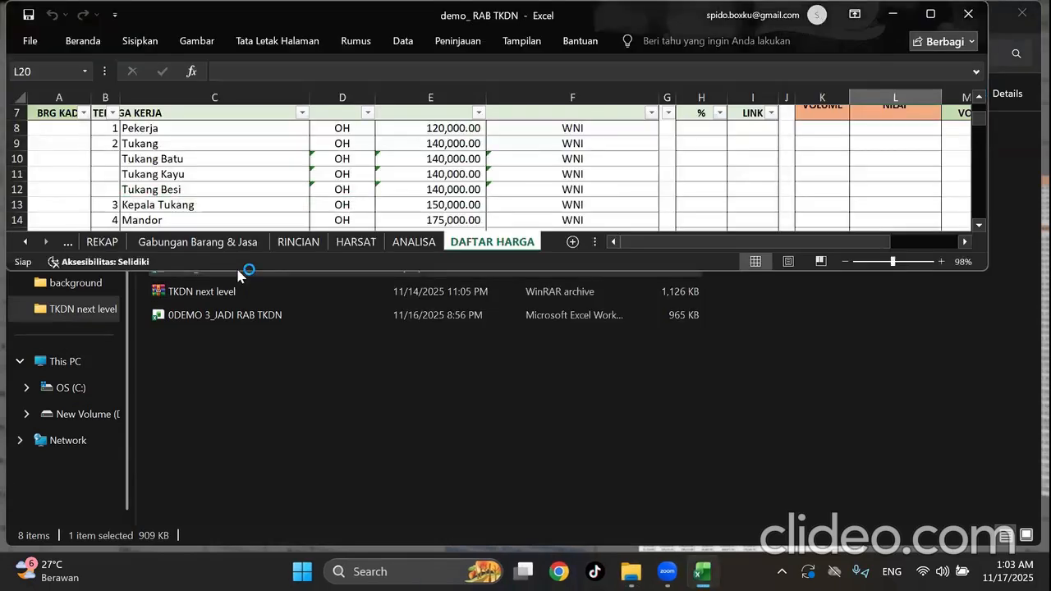
{"action": "left_click", "coordinate": [930, 14]}
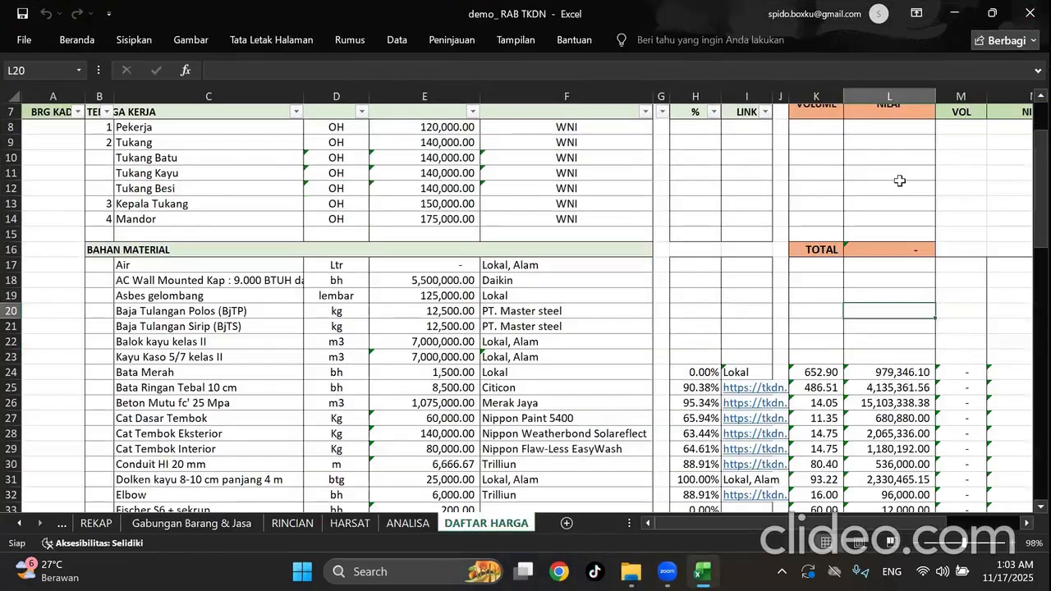
Review the VOLUME and NILAI columns in DAFTAR HARGA, and compare them with the work items on the RINCIAN sheet.
{"action": "left_click", "coordinate": [900, 204]}
{"action": "scroll", "coordinate": [899, 202], "scroll_direction": "up", "scroll_amount": 2}
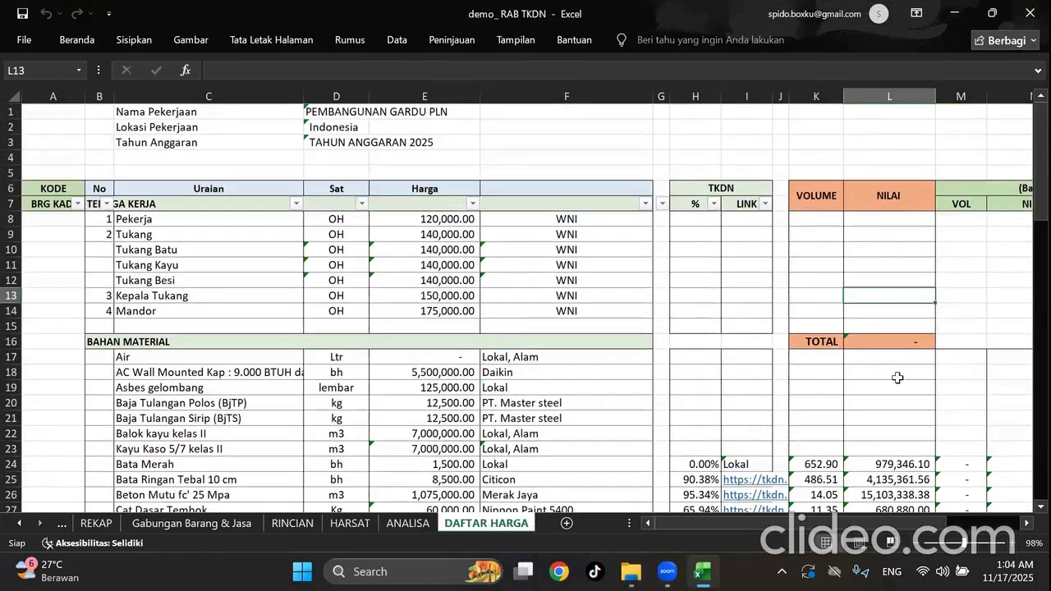
{"action": "scroll", "coordinate": [896, 376], "scroll_direction": "down", "scroll_amount": 2}
{"action": "left_click", "coordinate": [920, 338]}
{"action": "scroll", "coordinate": [920, 337], "scroll_direction": "up", "scroll_amount": 1}
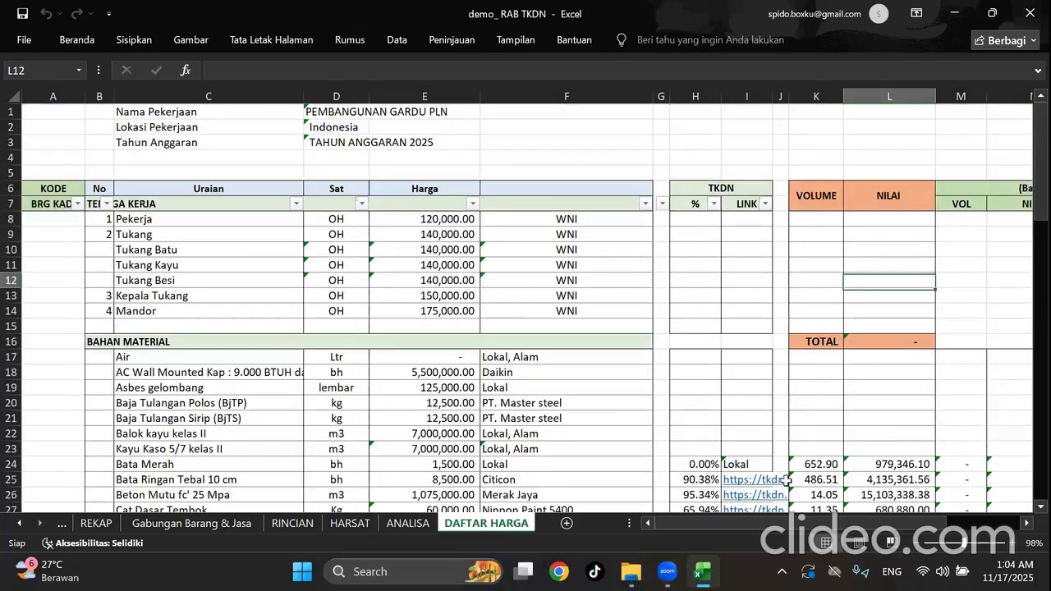
{"action": "mouse_move", "coordinate": [838, 526]}
{"action": "left_mouse_down"}
{"action": "mouse_move", "coordinate": [903, 535]}
{"action": "mouse_move", "coordinate": [825, 527]}
{"action": "left_mouse_up"}
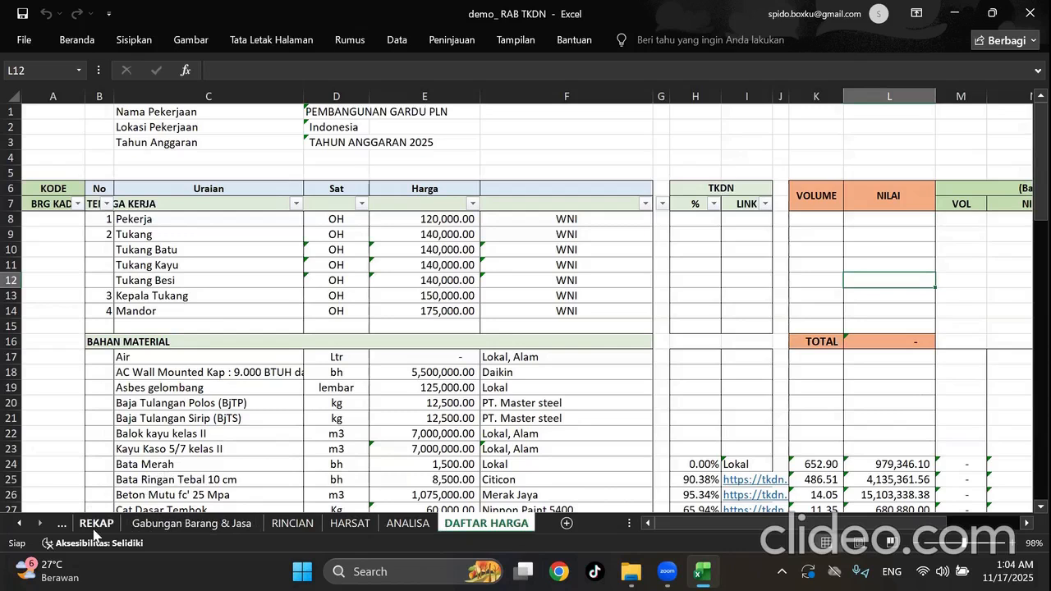
{"action": "left_click", "coordinate": [292, 523]}
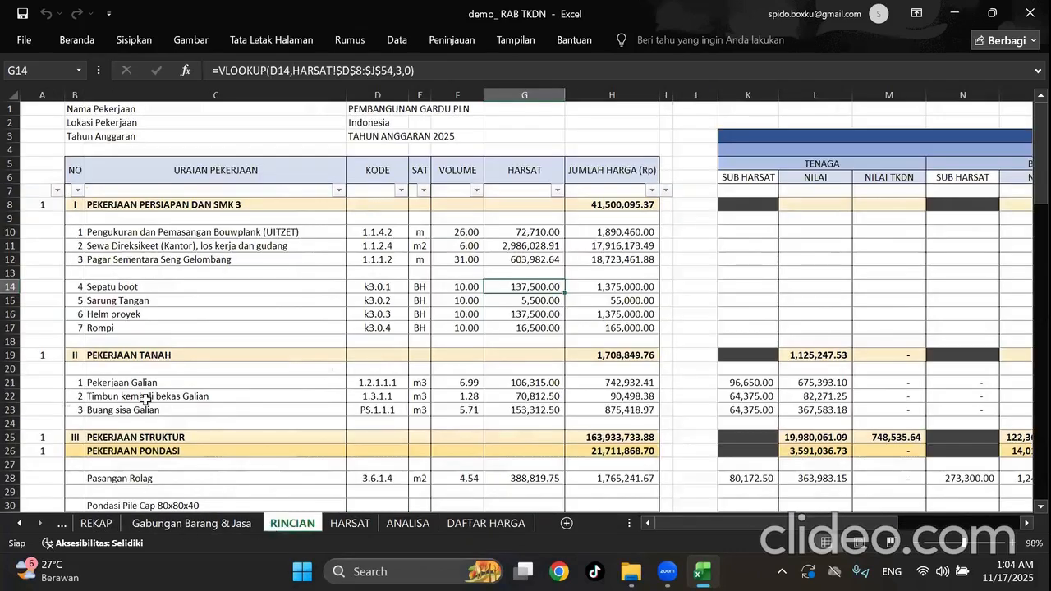
{"action": "left_click", "coordinate": [500, 530]}
{"action": "left_click", "coordinate": [865, 402]}
{"action": "mouse_move", "coordinate": [902, 522]}
{"action": "left_mouse_down"}
{"action": "mouse_move", "coordinate": [977, 527]}
{"action": "mouse_move", "coordinate": [898, 531]}
{"action": "left_mouse_up"}
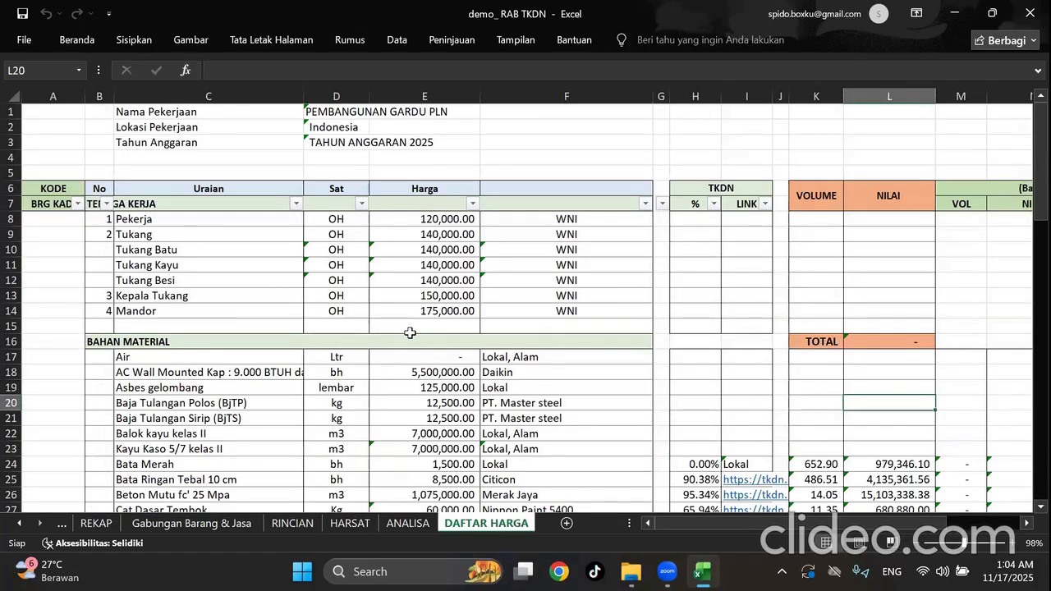
Examine the price list in columns B to F, the KODE column A and the BAHAN MATERIAL items in DAFTAR HARGA.
{"action": "scroll", "coordinate": [781, 393], "scroll_direction": "down", "scroll_amount": 2}
{"action": "scroll", "coordinate": [781, 392], "scroll_direction": "up", "scroll_amount": 2}
{"action": "left_click_drag", "start_coordinate": [102, 93], "coordinate": [561, 109]}
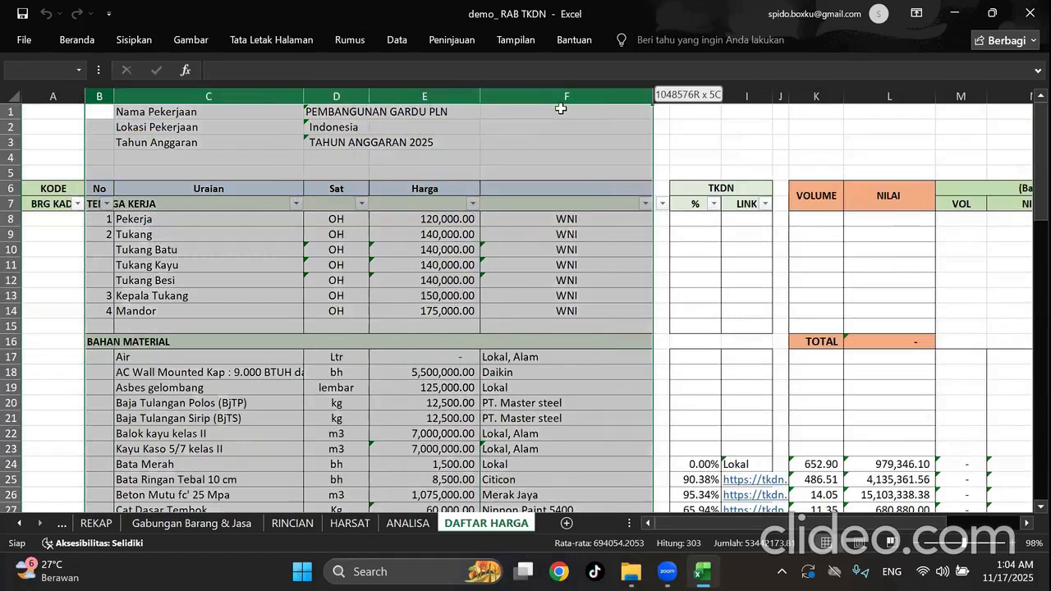
{"action": "left_click", "coordinate": [510, 147]}
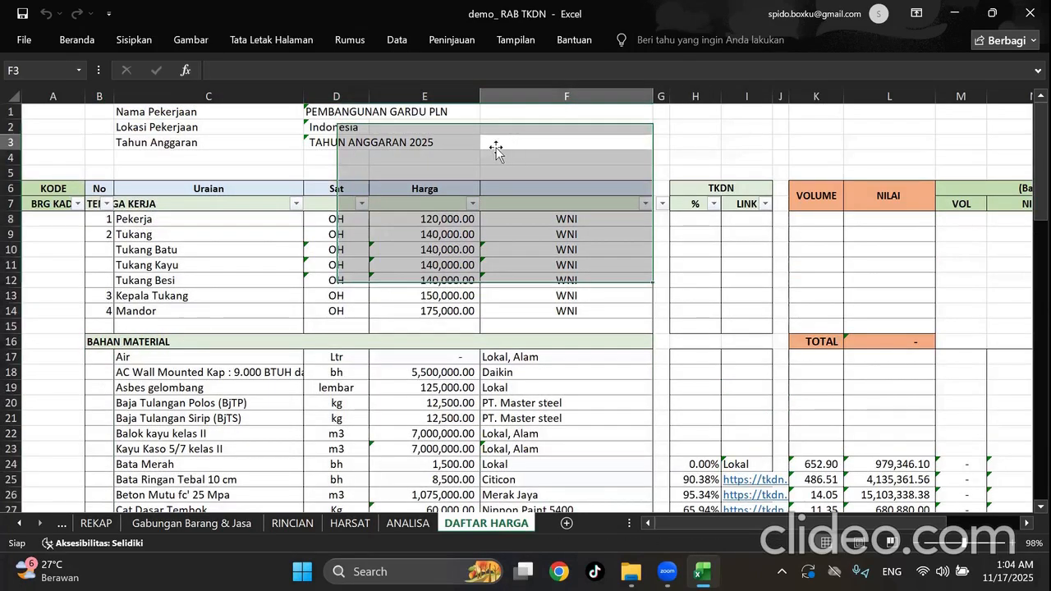
{"action": "left_click", "coordinate": [55, 91]}
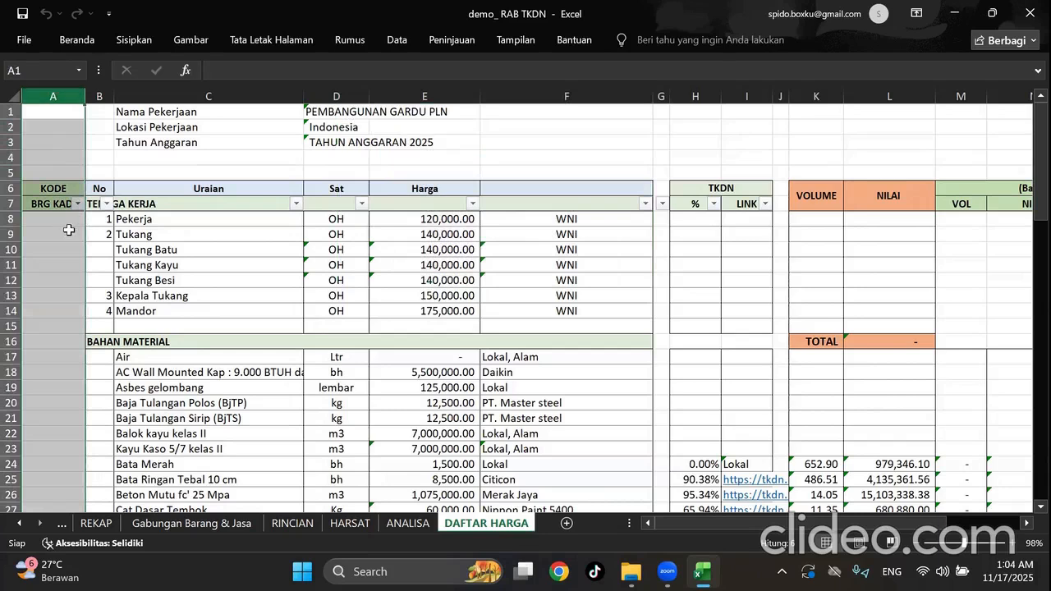
{"action": "left_click", "coordinate": [224, 303]}
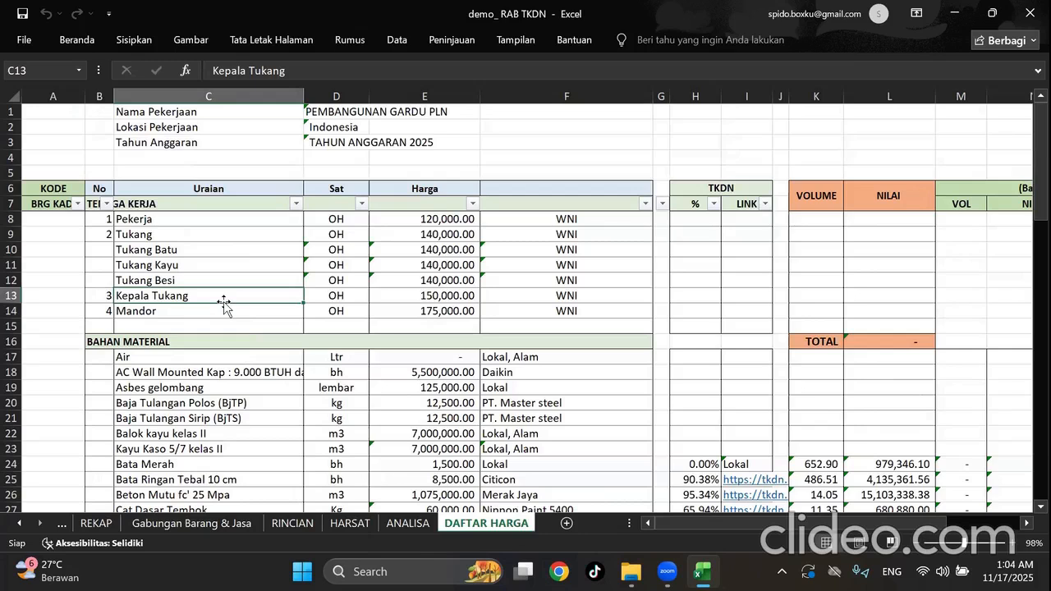
{"action": "left_click", "coordinate": [207, 432]}
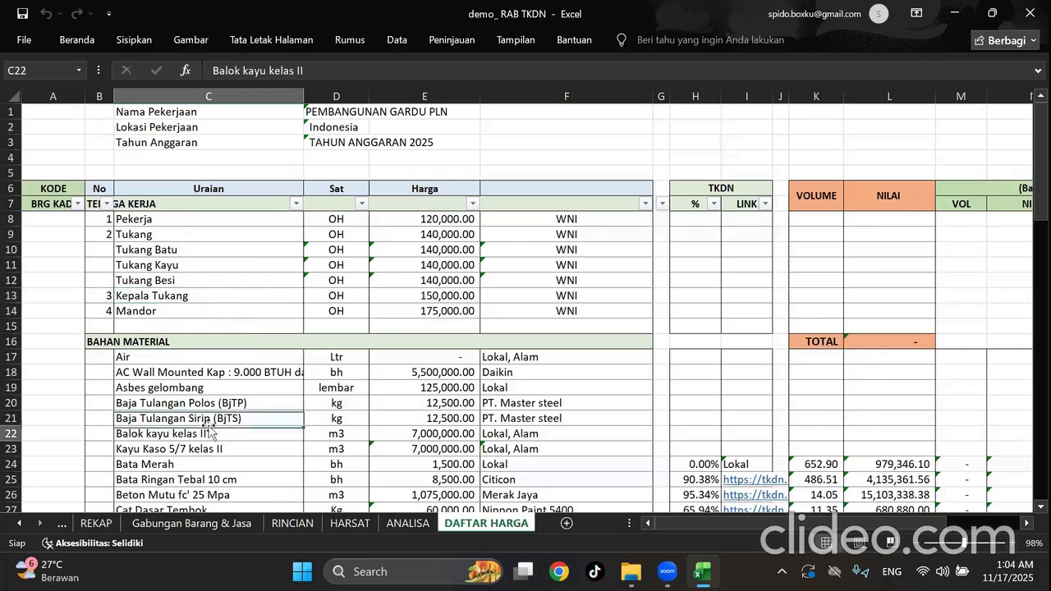
{"action": "scroll", "coordinate": [209, 414], "scroll_direction": "down", "scroll_amount": 1}
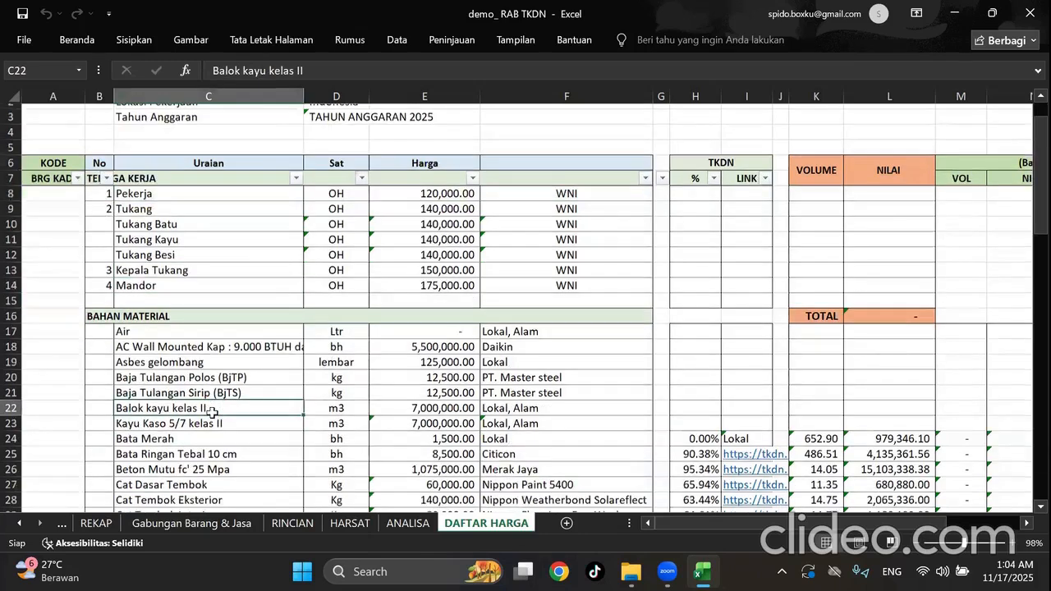
{"action": "scroll", "coordinate": [212, 353], "scroll_direction": "down", "scroll_amount": 3}
{"action": "left_click", "coordinate": [212, 355]}
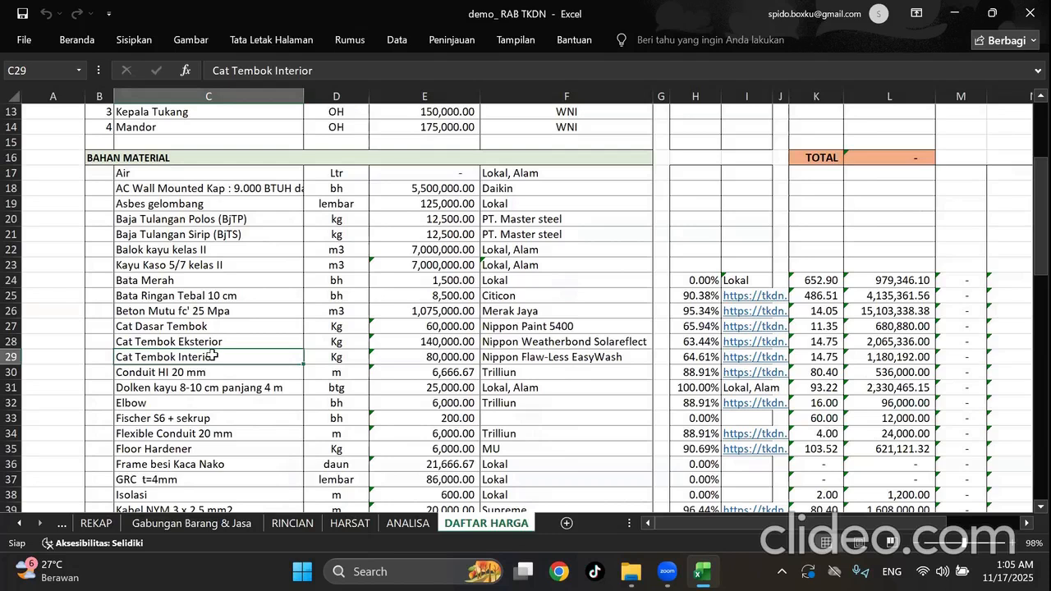
{"action": "scroll", "coordinate": [211, 355], "scroll_direction": "up", "scroll_amount": 1}
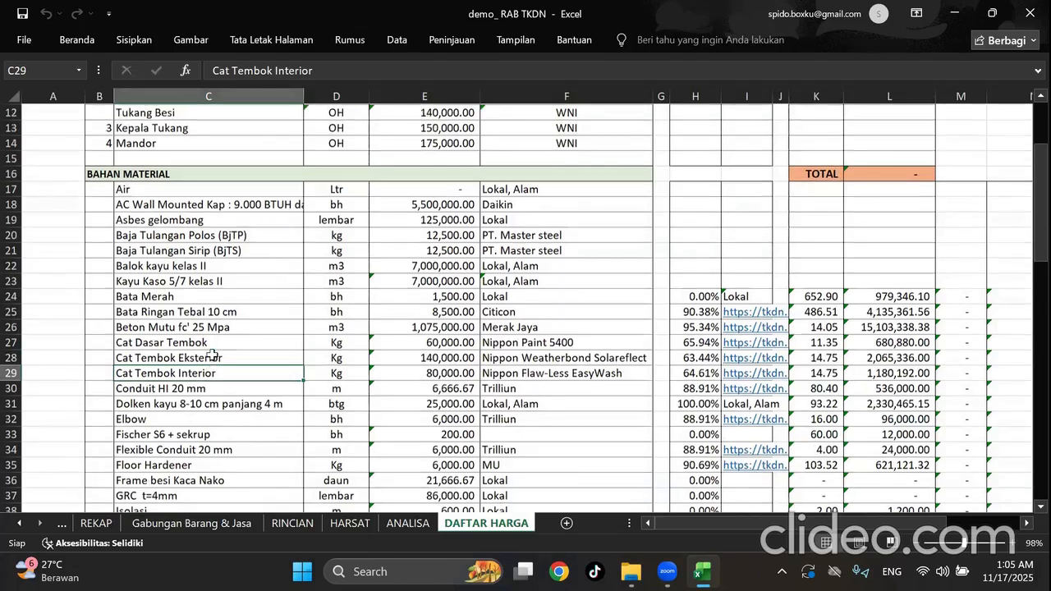
{"action": "scroll", "coordinate": [212, 354], "scroll_direction": "up", "scroll_amount": 2}
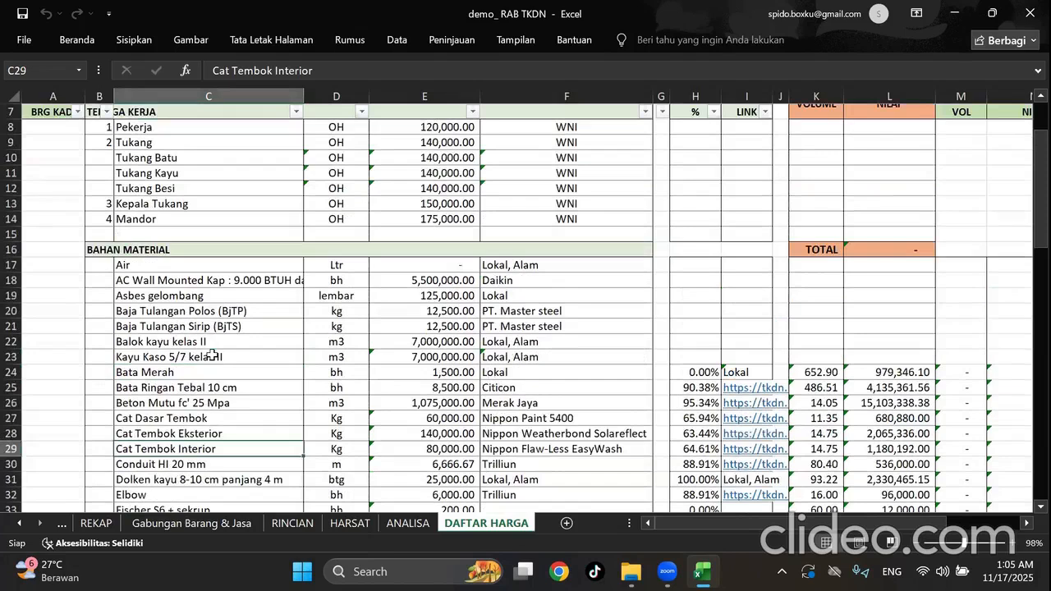
{"action": "scroll", "coordinate": [218, 328], "scroll_direction": "down", "scroll_amount": 4}
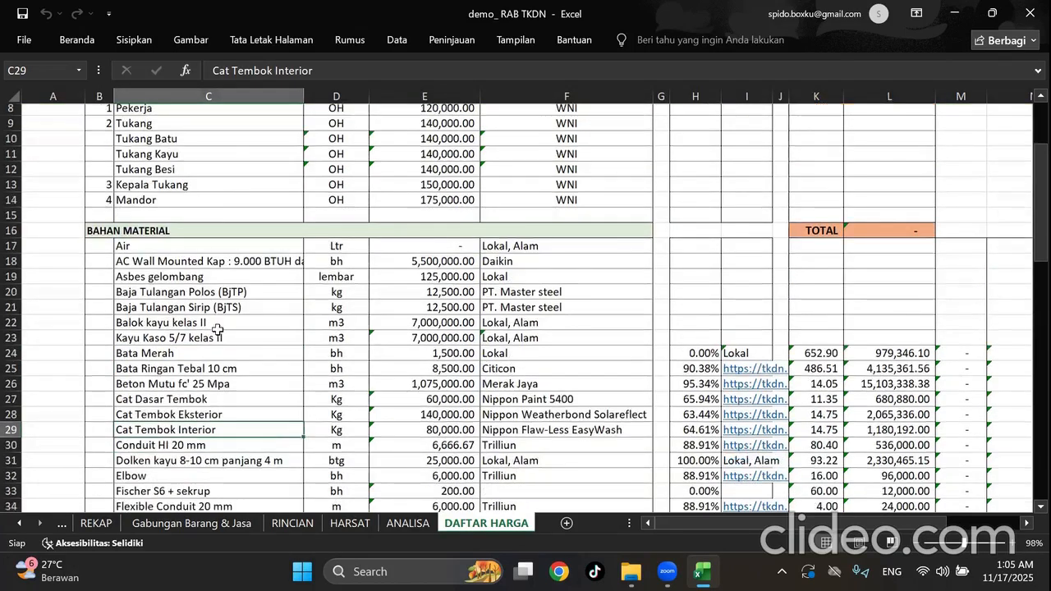
Copy the Barang Jadi code from the Sepatu boot row (A76) to the AC Wall Mounted row (A18).
{"action": "scroll", "coordinate": [218, 329], "scroll_direction": "down", "scroll_amount": 13}
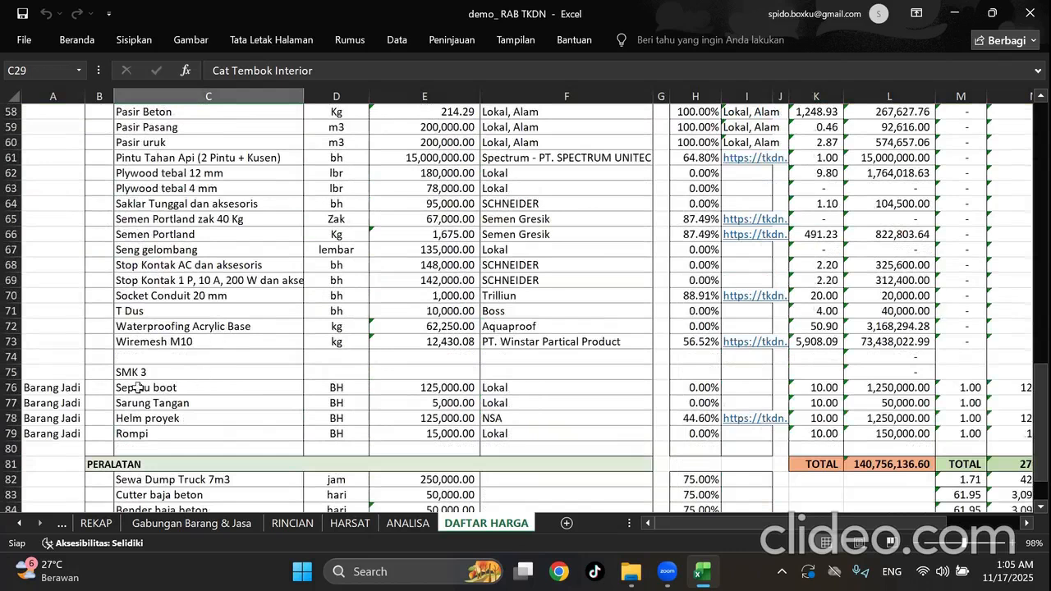
{"action": "left_click", "coordinate": [54, 391]}
{"action": "key", "text": "ctrl+c"}
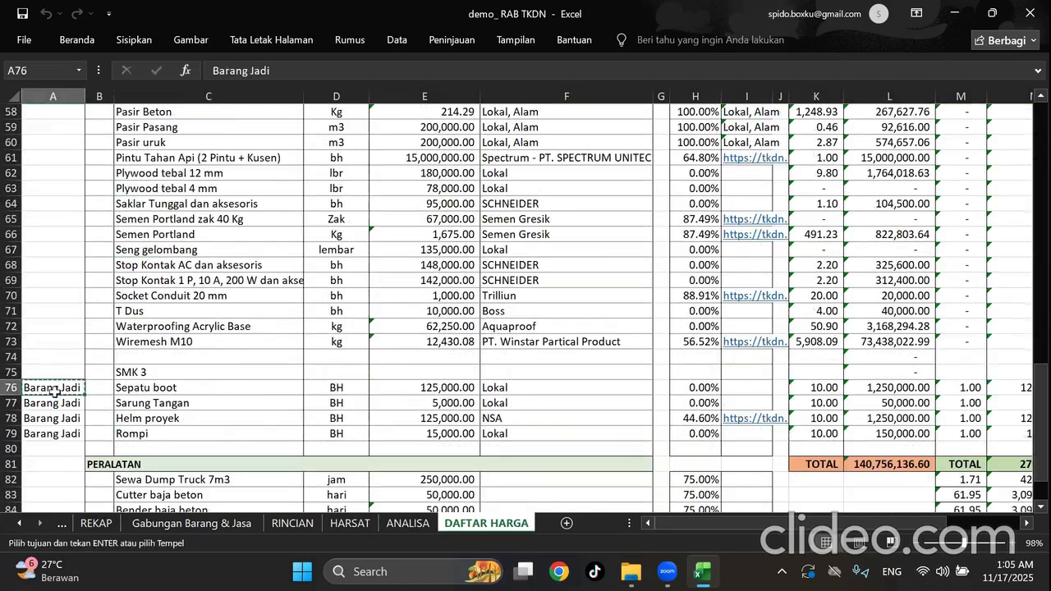
{"action": "scroll", "coordinate": [60, 366], "scroll_direction": "up", "scroll_amount": 1}
{"action": "scroll", "coordinate": [62, 366], "scroll_direction": "up", "scroll_amount": 15}
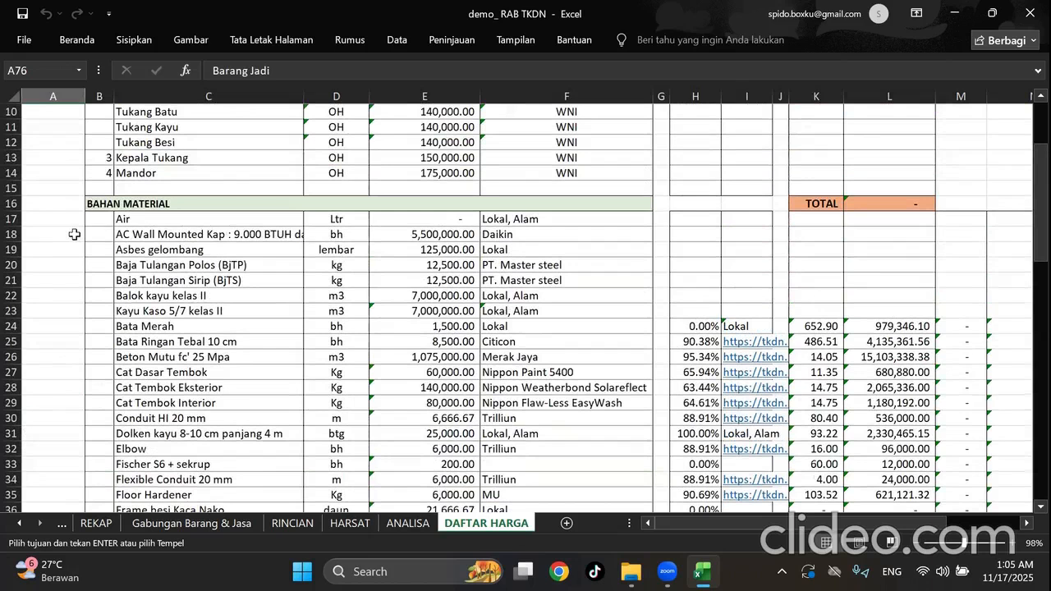
{"action": "left_click", "coordinate": [69, 234]}
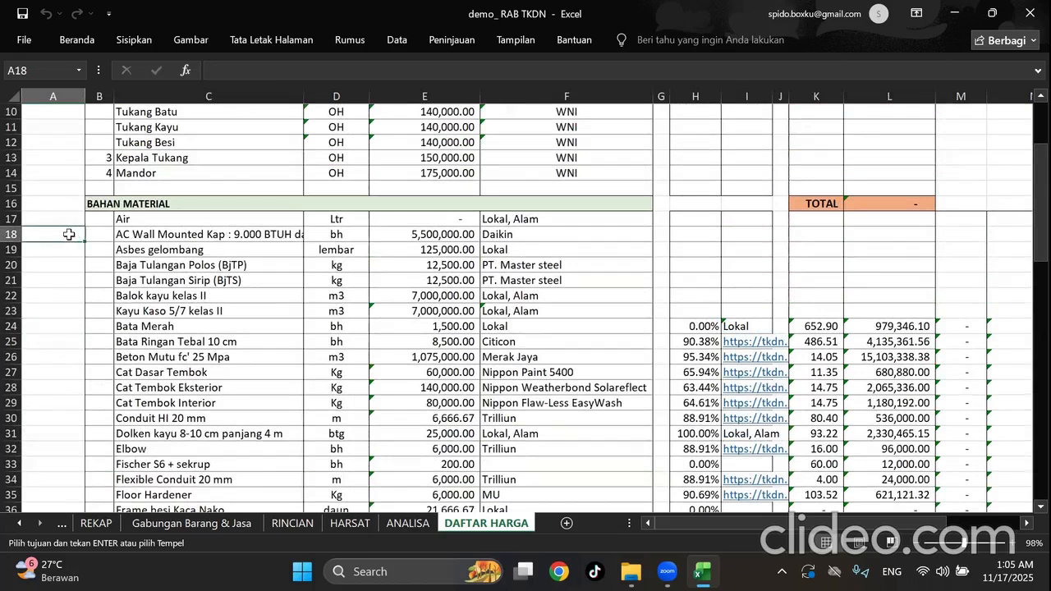
{"action": "key", "text": "ctrl+v"}
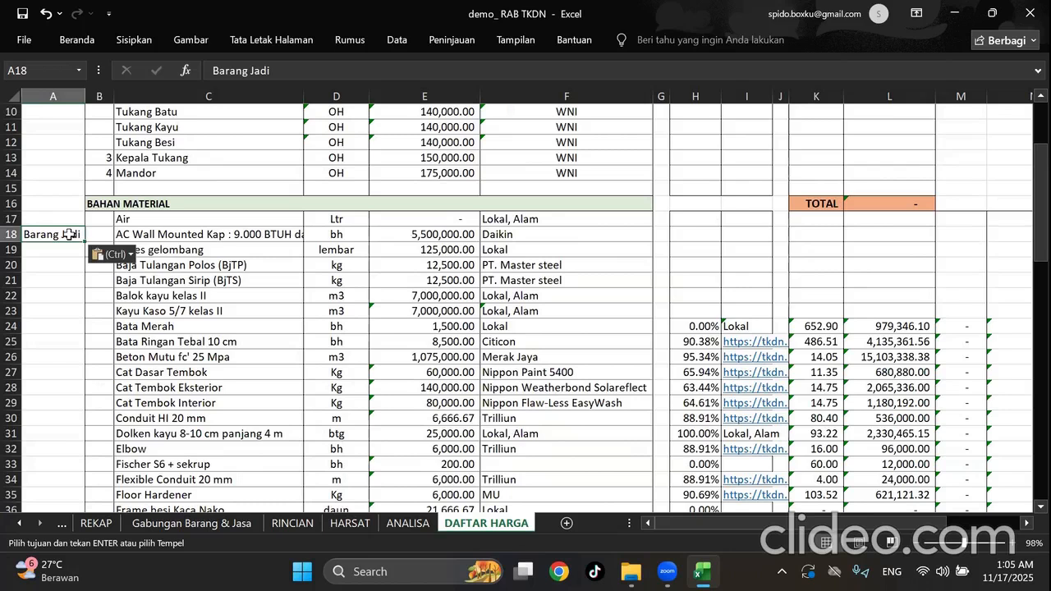
{"action": "left_click", "coordinate": [362, 293]}
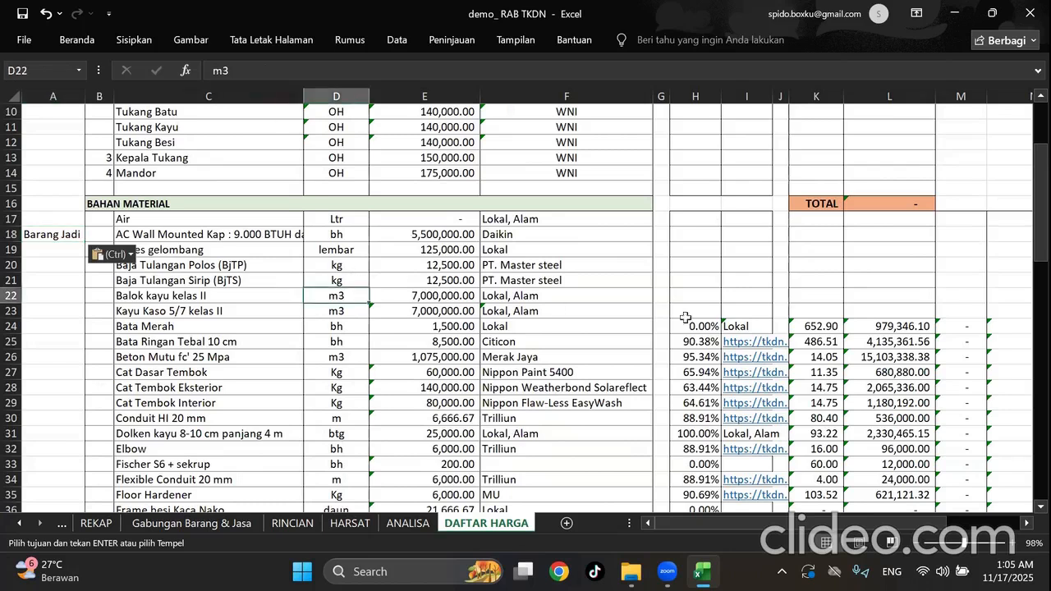
Select the first TKDN % cell, H8, and open the workbook 03_JADI RAB TKDN from the TKDN next level folder.
{"action": "scroll", "coordinate": [755, 322], "scroll_direction": "up", "scroll_amount": 1}
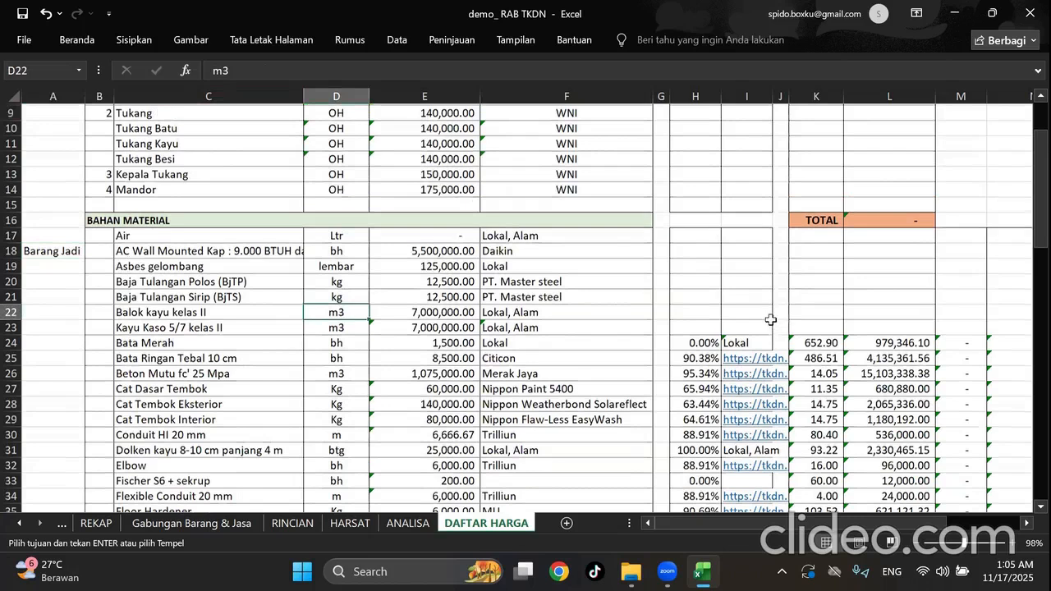
{"action": "scroll", "coordinate": [770, 319], "scroll_direction": "up", "scroll_amount": 3}
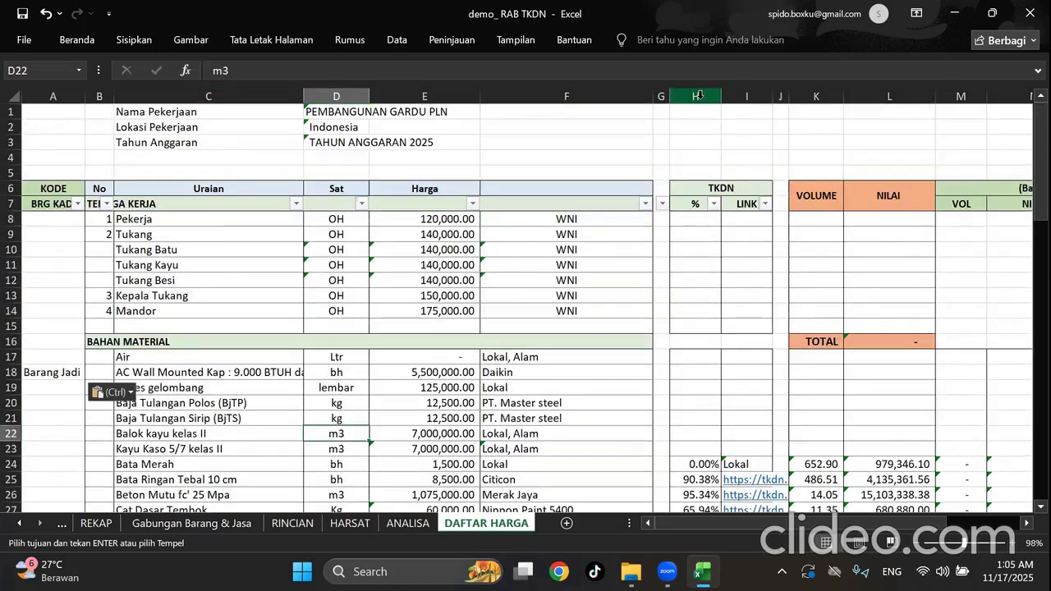
{"action": "left_click", "coordinate": [738, 247]}
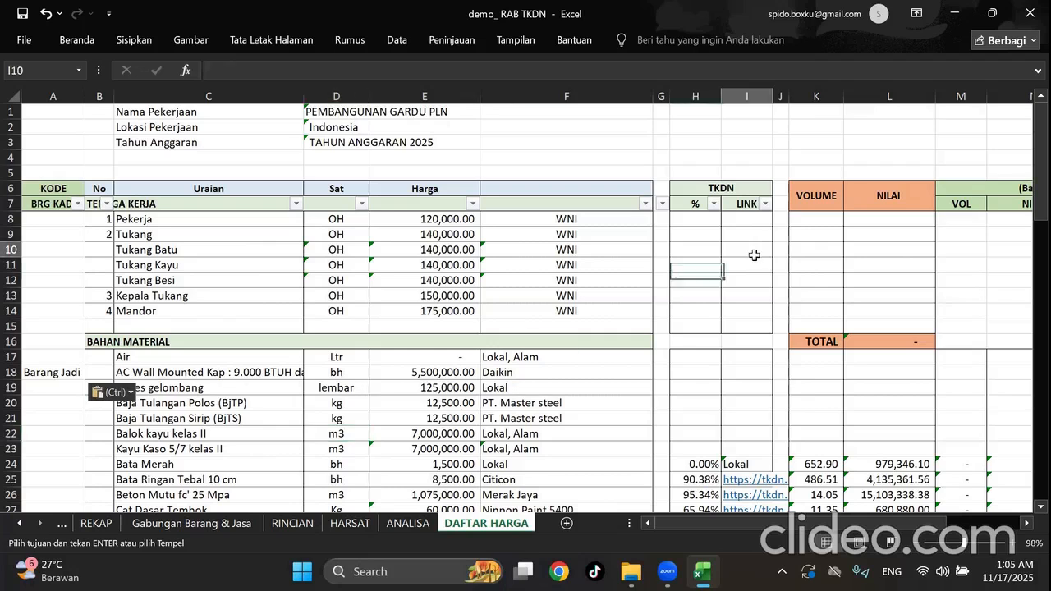
{"action": "left_click", "coordinate": [703, 219]}
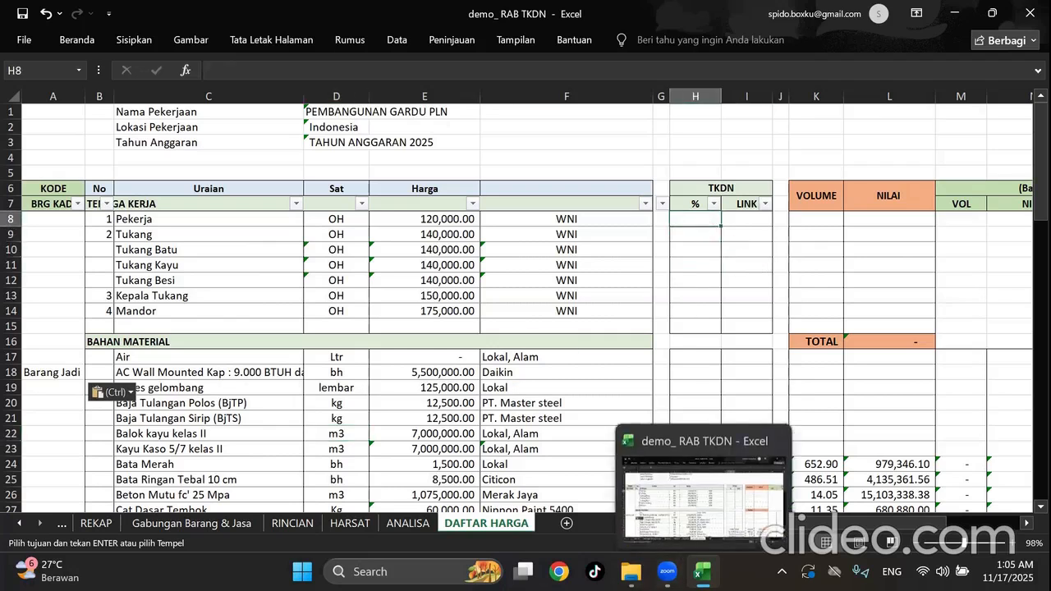
{"action": "mouse_move", "coordinate": [631, 567]}
{"action": "left_click", "coordinate": [623, 499]}
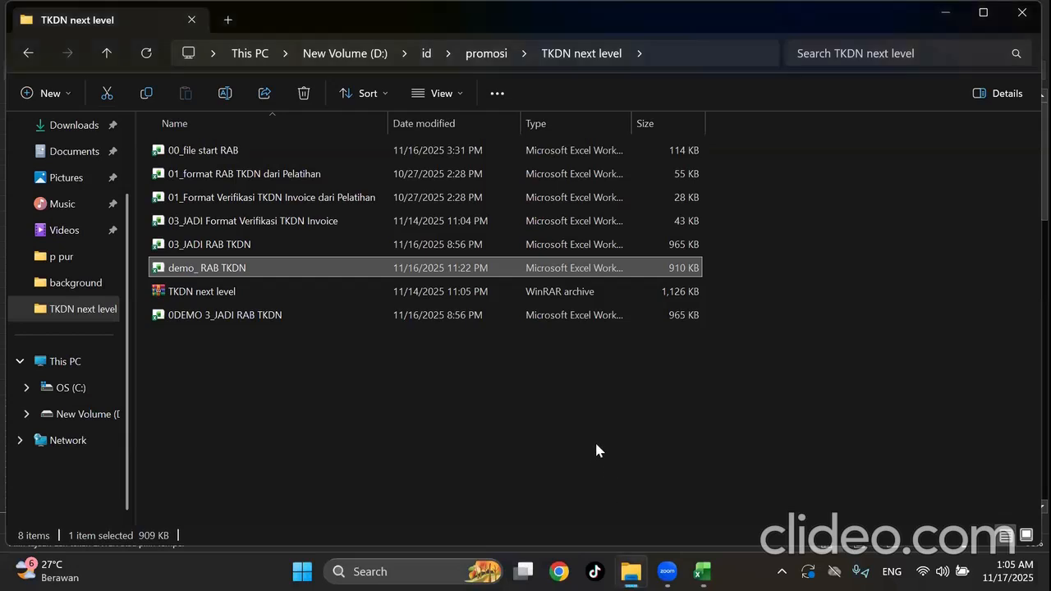
{"action": "double_click", "coordinate": [228, 244]}
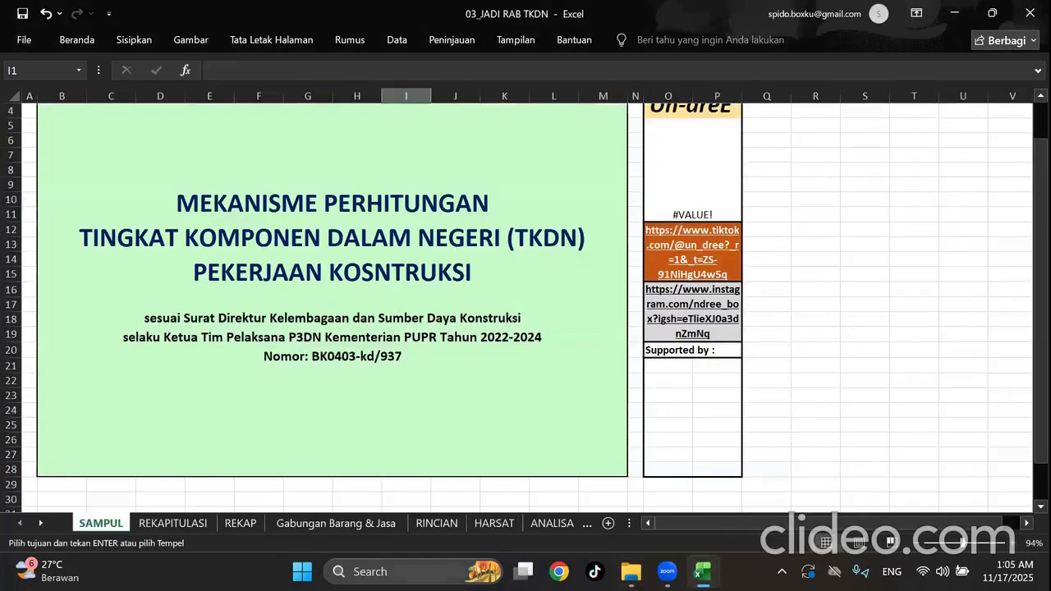
Copy the TKDN % and LINK cells H12:I84 from the finished workbook's DAFTAR HARGA sheet into demo_ RAB TKDN, starting at H8.
{"action": "scroll", "coordinate": [74, 525], "scroll_direction": "down", "scroll_amount": 2}
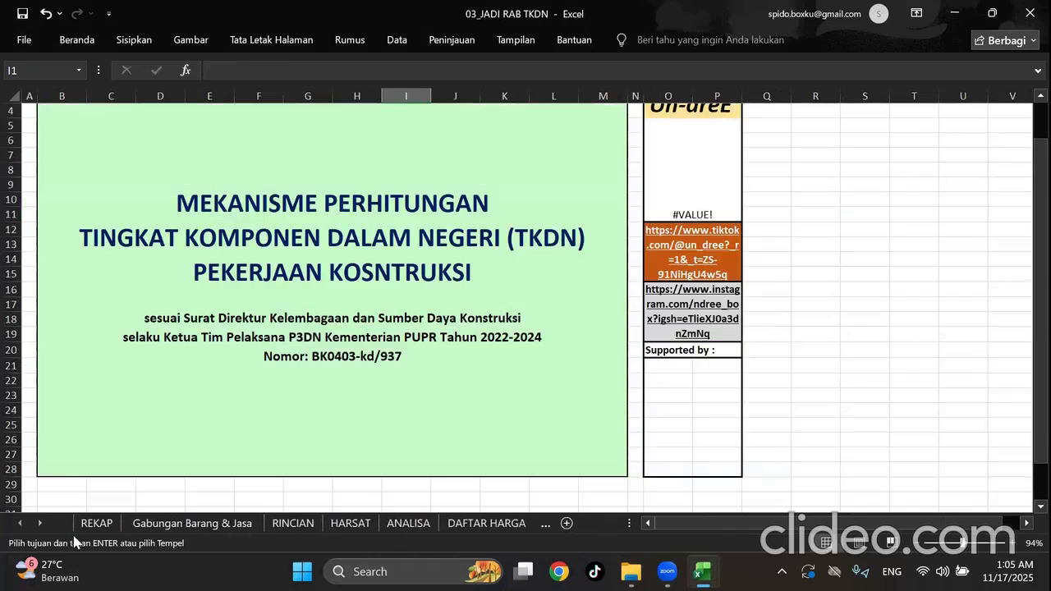
{"action": "left_click", "coordinate": [496, 523]}
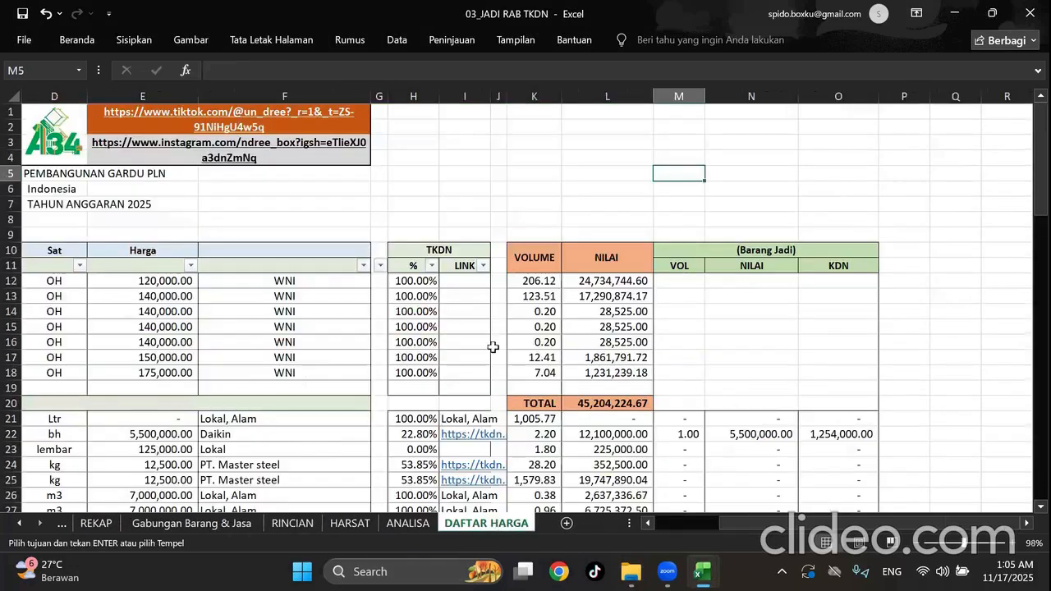
{"action": "left_click_drag", "start_coordinate": [413, 281], "coordinate": [463, 385]}
{"action": "key", "text": "ctrl+c"}
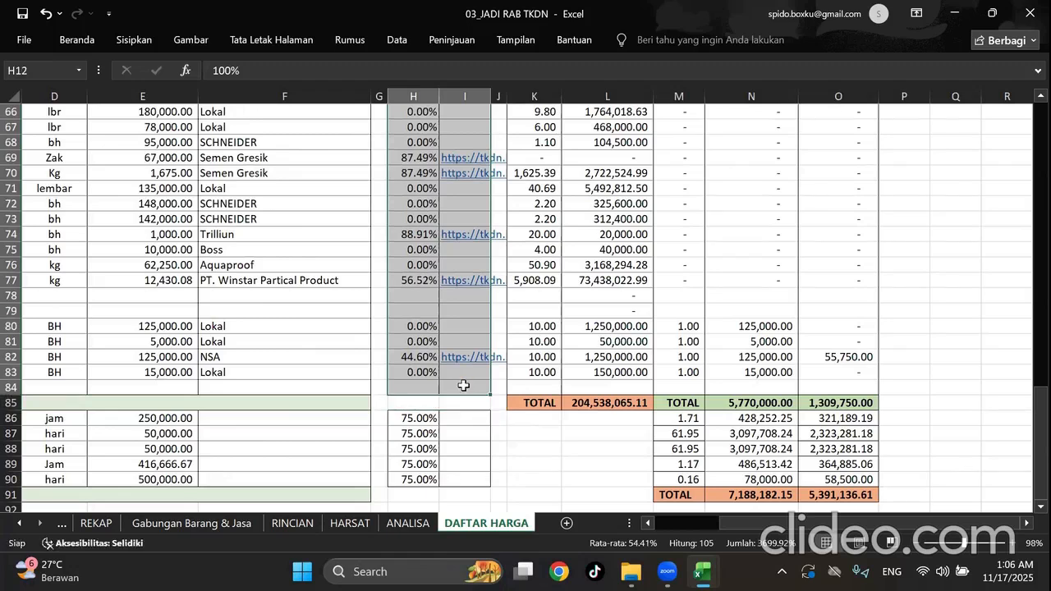
{"action": "mouse_move", "coordinate": [702, 571]}
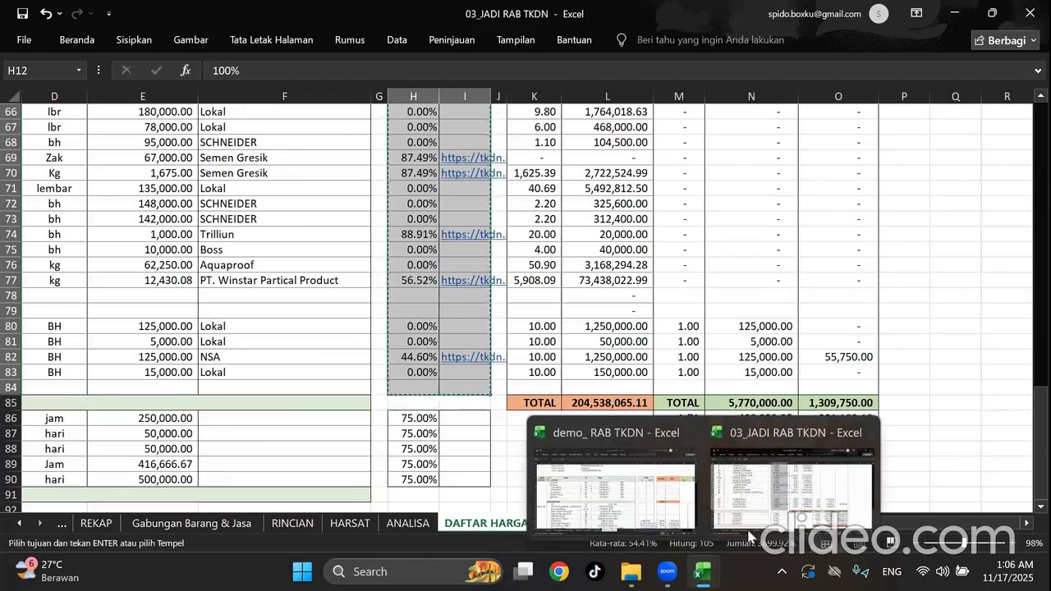
{"action": "left_click", "coordinate": [676, 517]}
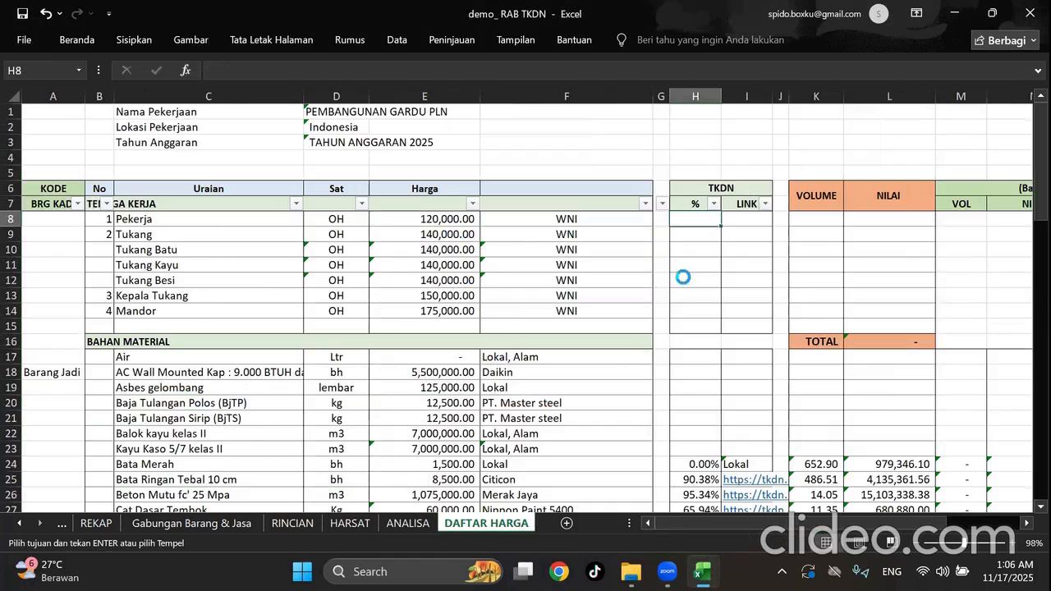
{"action": "key", "text": "ctrl+v"}
Close the 03_JADI RAB TKDN workbook without keeping the copied data on the clipboard.
{"action": "mouse_move", "coordinate": [702, 571]}
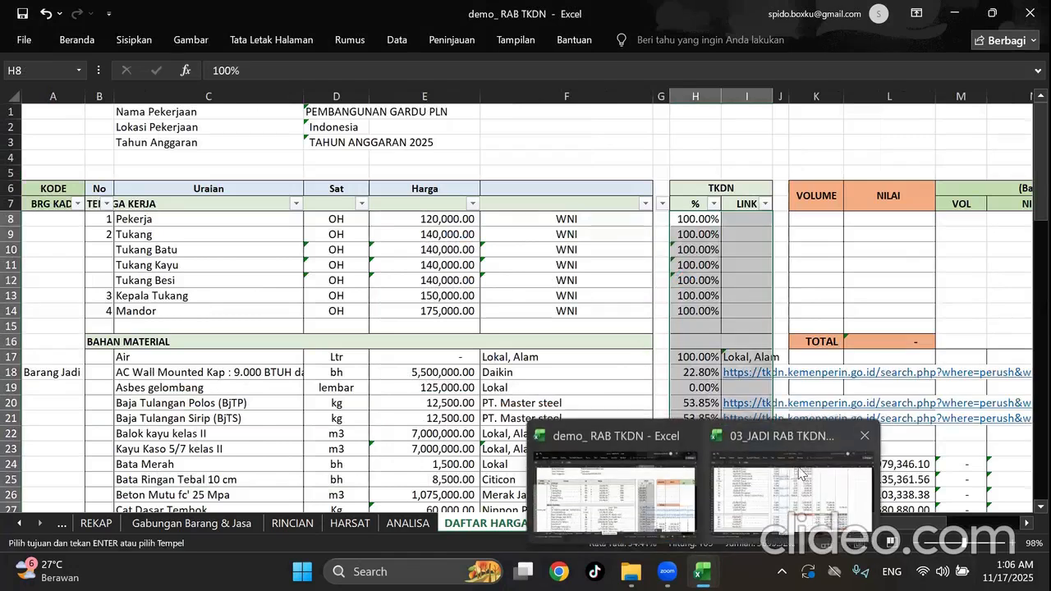
{"action": "left_click", "coordinate": [808, 460]}
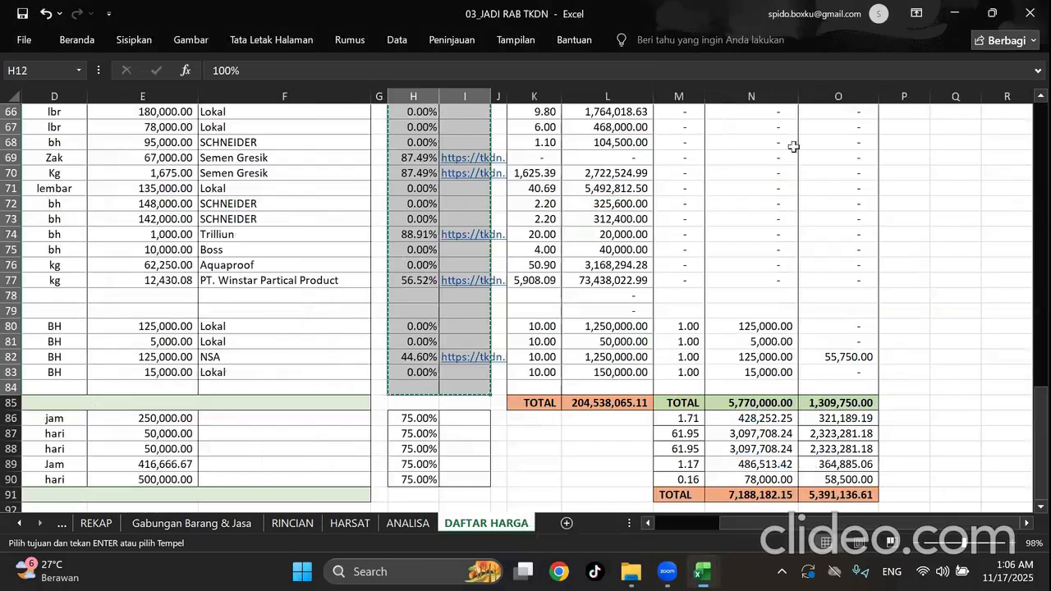
{"action": "left_click", "coordinate": [1029, 12]}
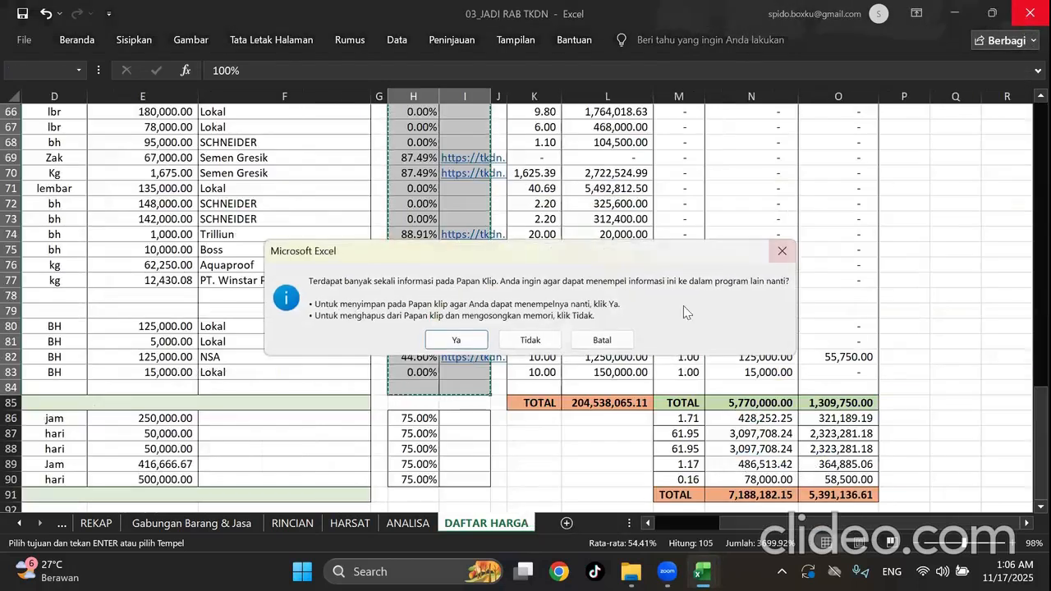
{"action": "left_click", "coordinate": [530, 339]}
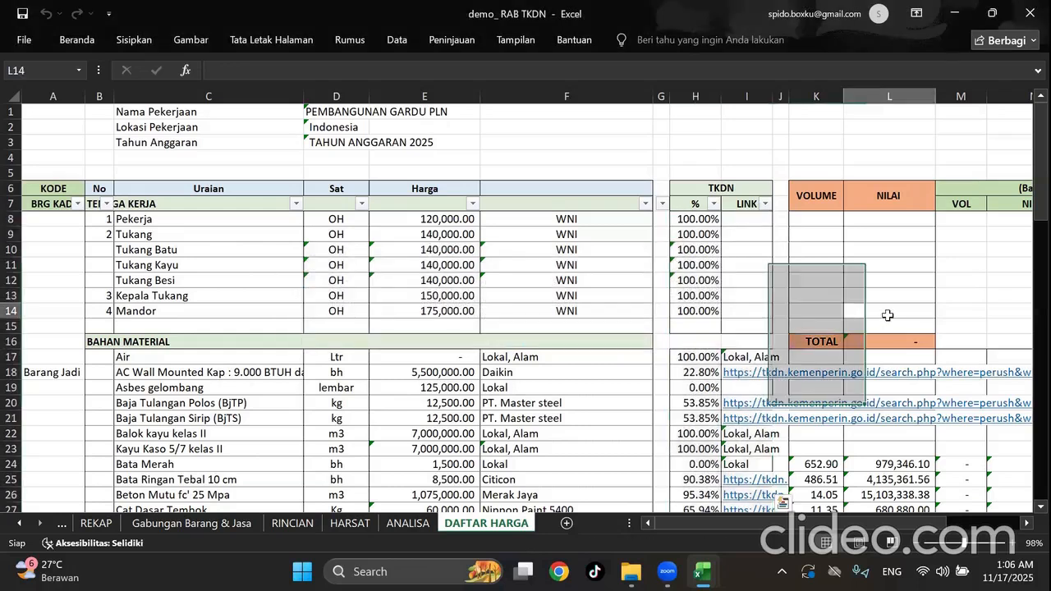
Review the TKDN percentages and links in DAFTAR HARGA for labour rows 8 to 14 and material rows 17 to 23.
{"action": "left_click", "coordinate": [714, 263]}
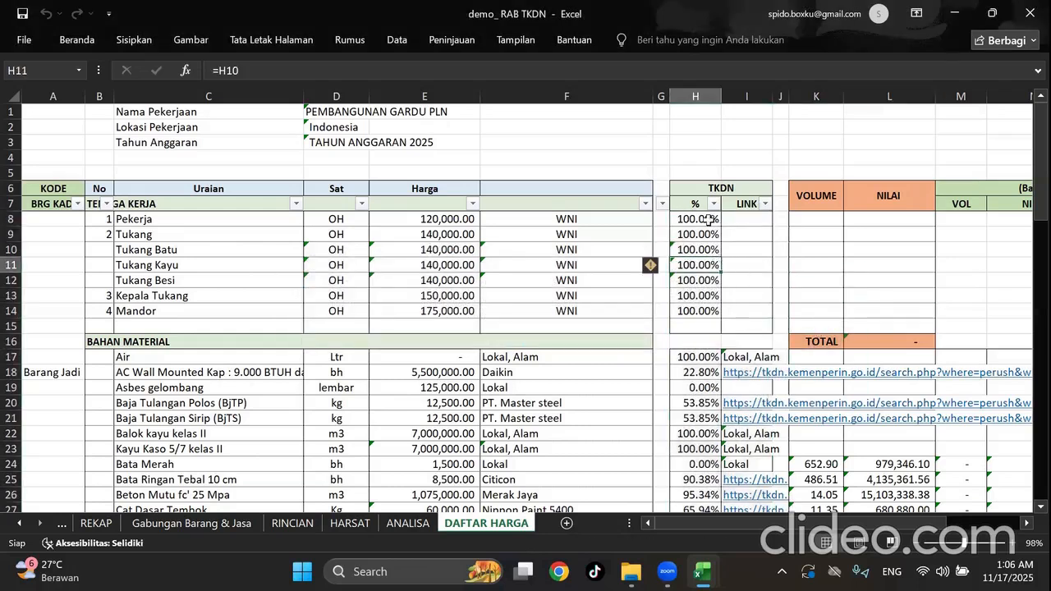
{"action": "left_click_drag", "start_coordinate": [12, 219], "coordinate": [12, 310]}
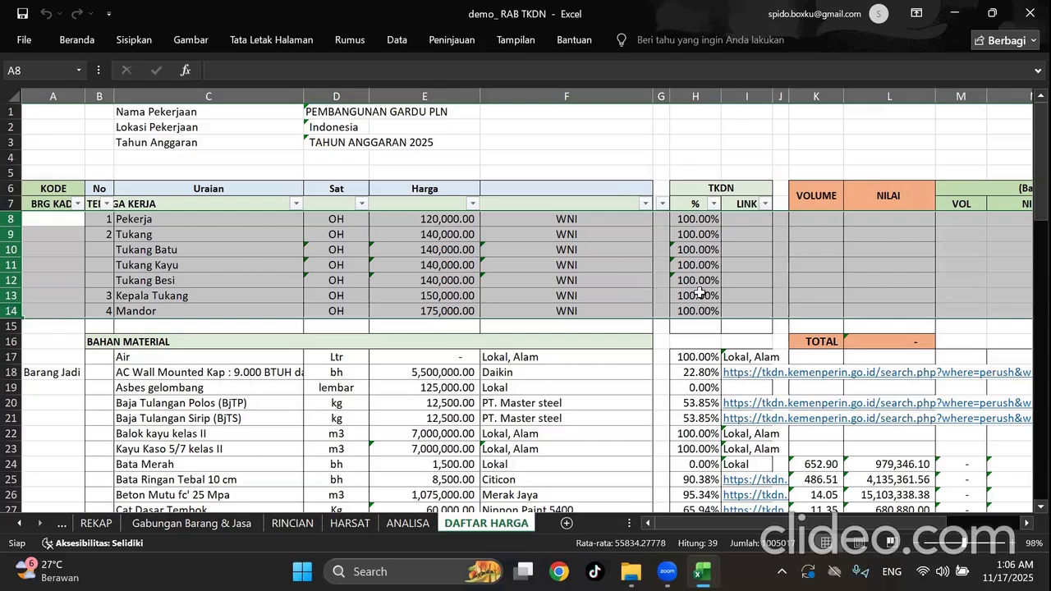
{"action": "left_click", "coordinate": [758, 272]}
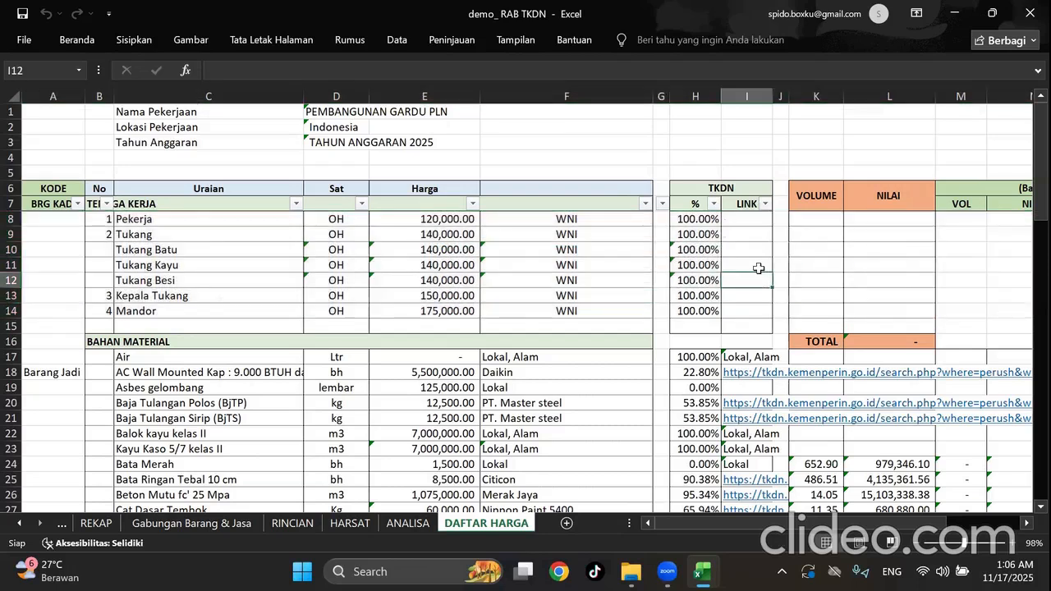
{"action": "scroll", "coordinate": [758, 269], "scroll_direction": "down", "scroll_amount": 1}
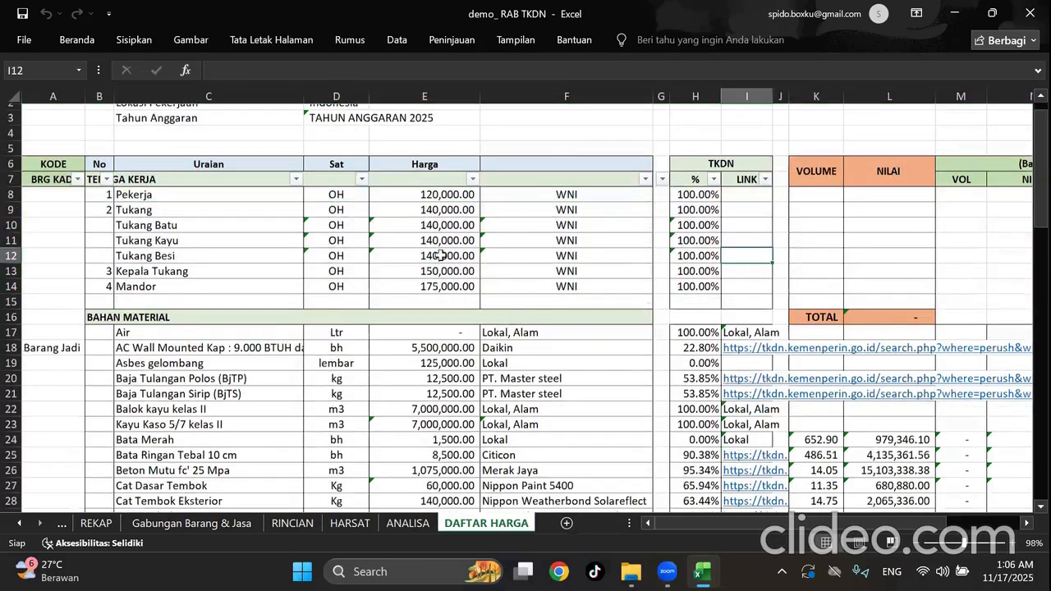
{"action": "scroll", "coordinate": [441, 255], "scroll_direction": "down", "scroll_amount": 2}
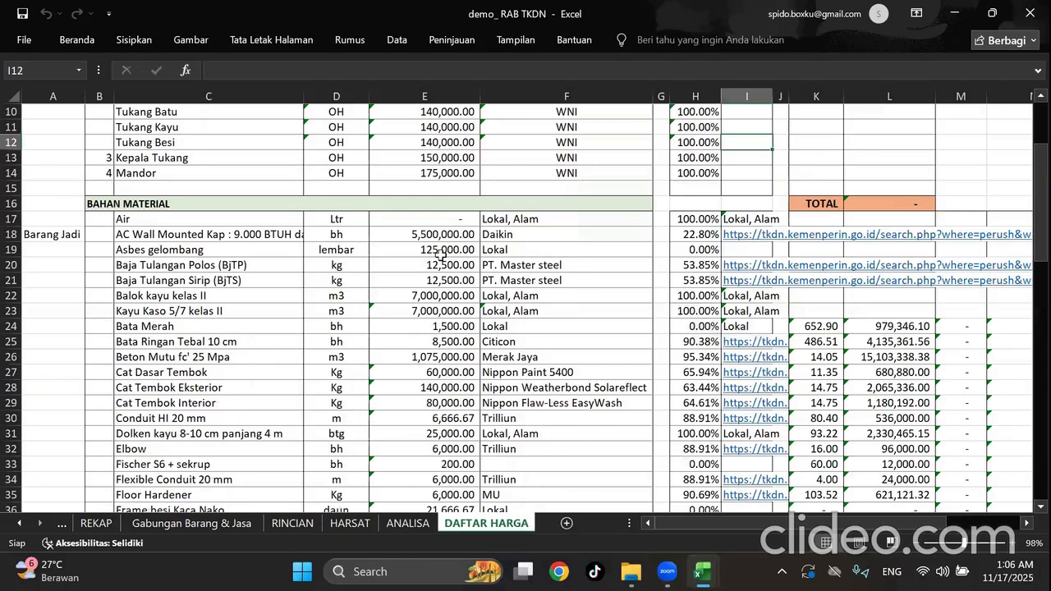
{"action": "left_click", "coordinate": [11, 218]}
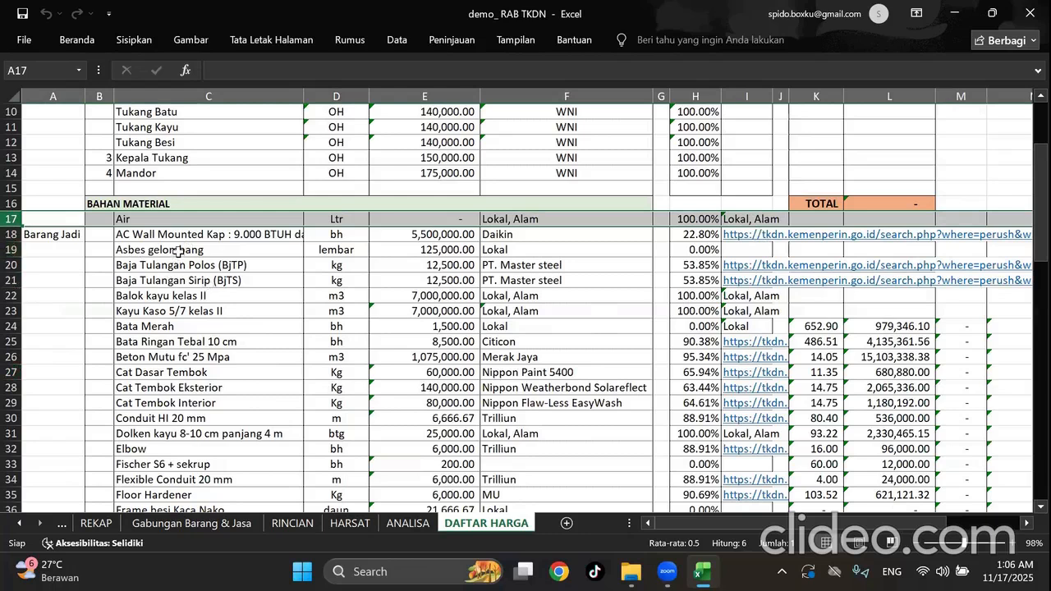
{"action": "left_click", "coordinate": [180, 280]}
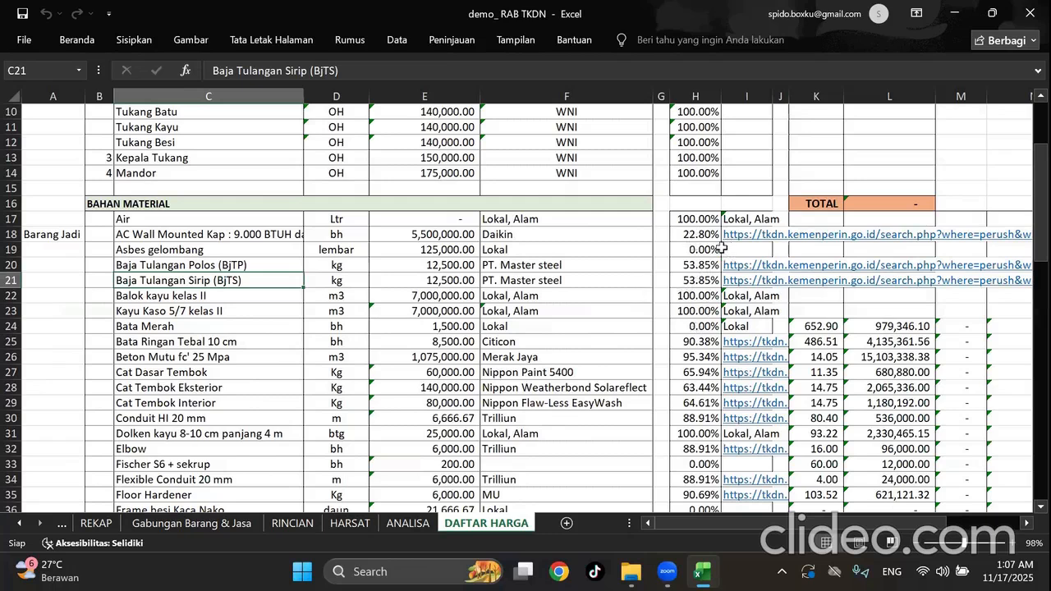
{"action": "left_click_drag", "start_coordinate": [696, 234], "coordinate": [691, 303]}
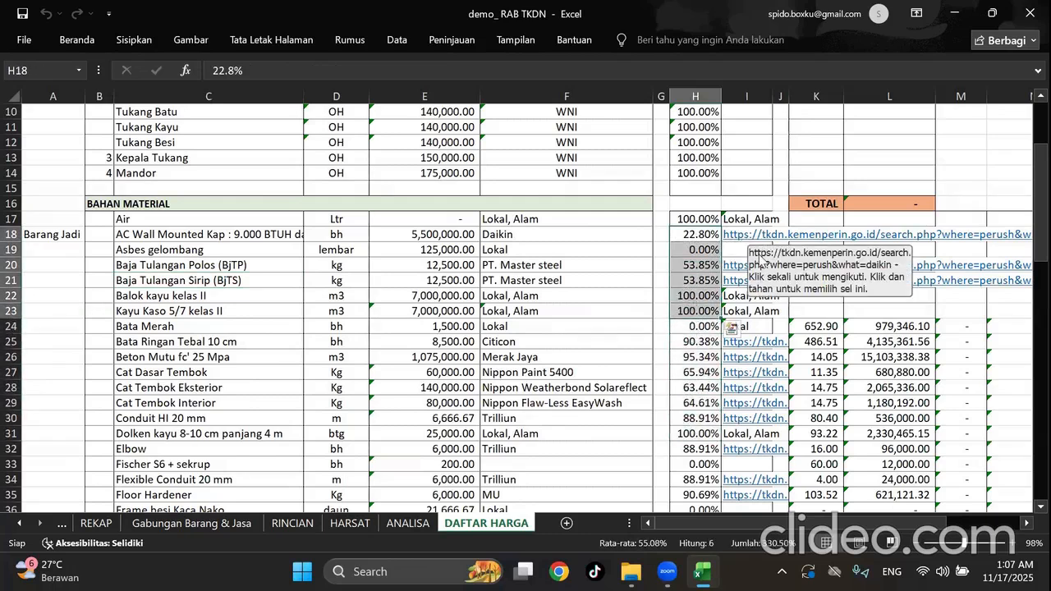
{"action": "left_click", "coordinate": [743, 249]}
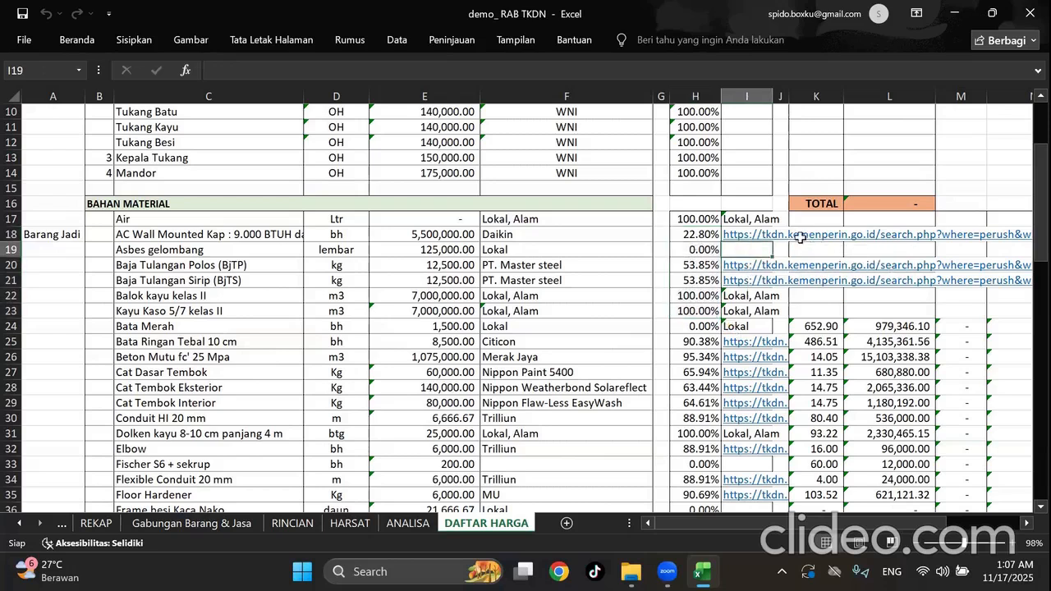
{"action": "scroll", "coordinate": [771, 251], "scroll_direction": "up", "scroll_amount": 3}
{"action": "scroll", "coordinate": [770, 251], "scroll_direction": "down", "scroll_amount": 1}
{"action": "scroll", "coordinate": [770, 251], "scroll_direction": "up", "scroll_amount": 1}
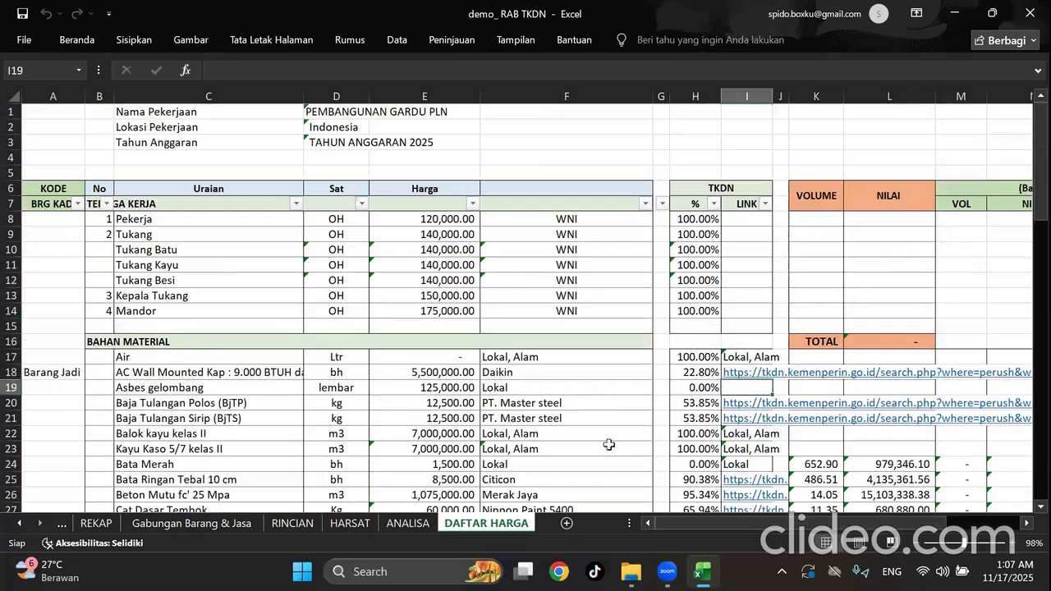
Open the ANALISA sheet and examine the AHSP unit price analysis in columns B to H and the item code in D8.
{"action": "left_click", "coordinate": [408, 523]}
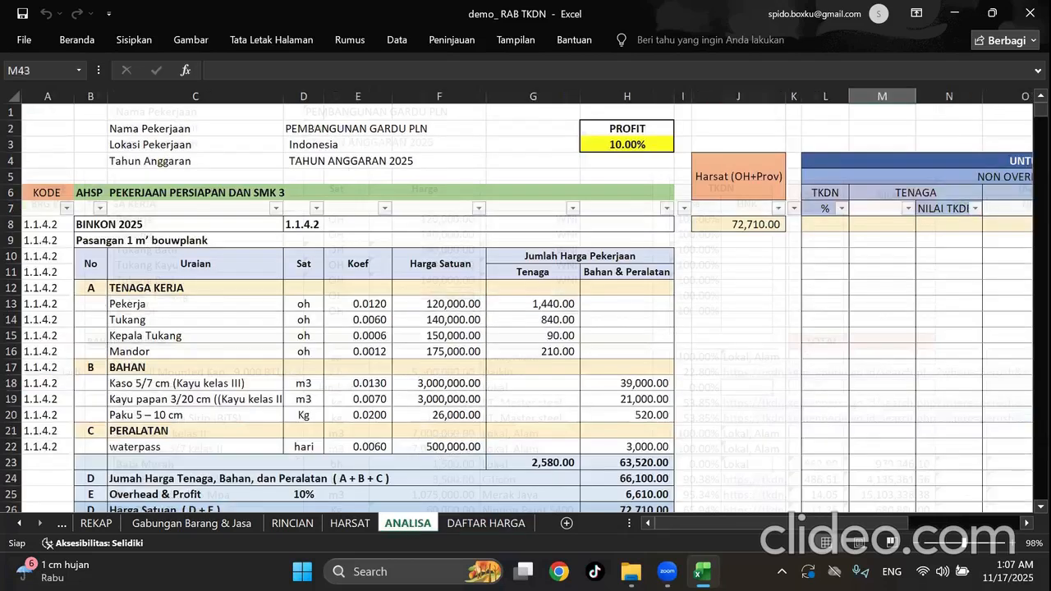
{"action": "left_click", "coordinate": [809, 365]}
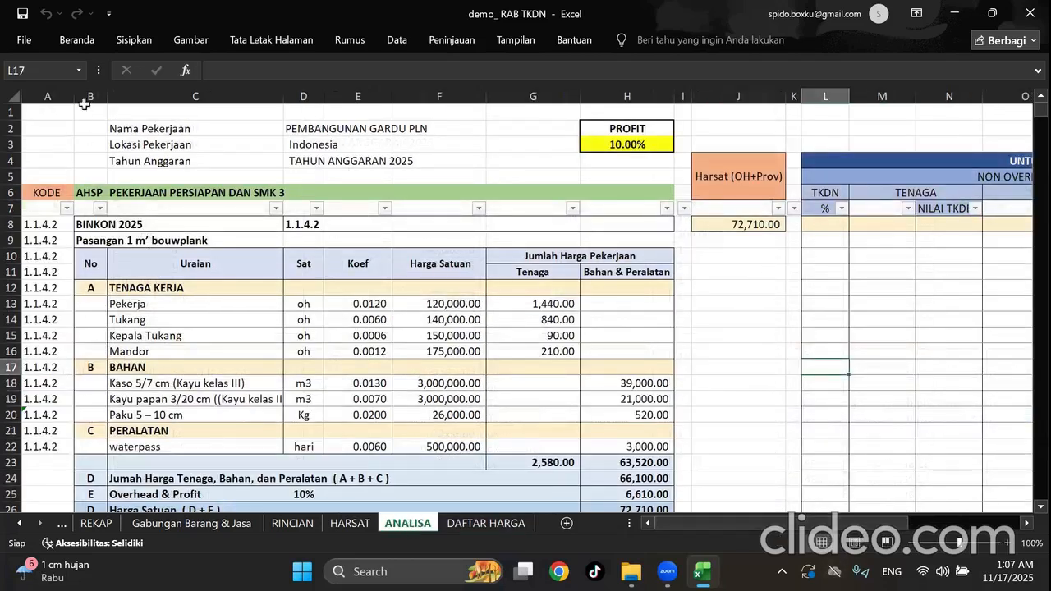
{"action": "left_click_drag", "start_coordinate": [91, 96], "coordinate": [616, 111]}
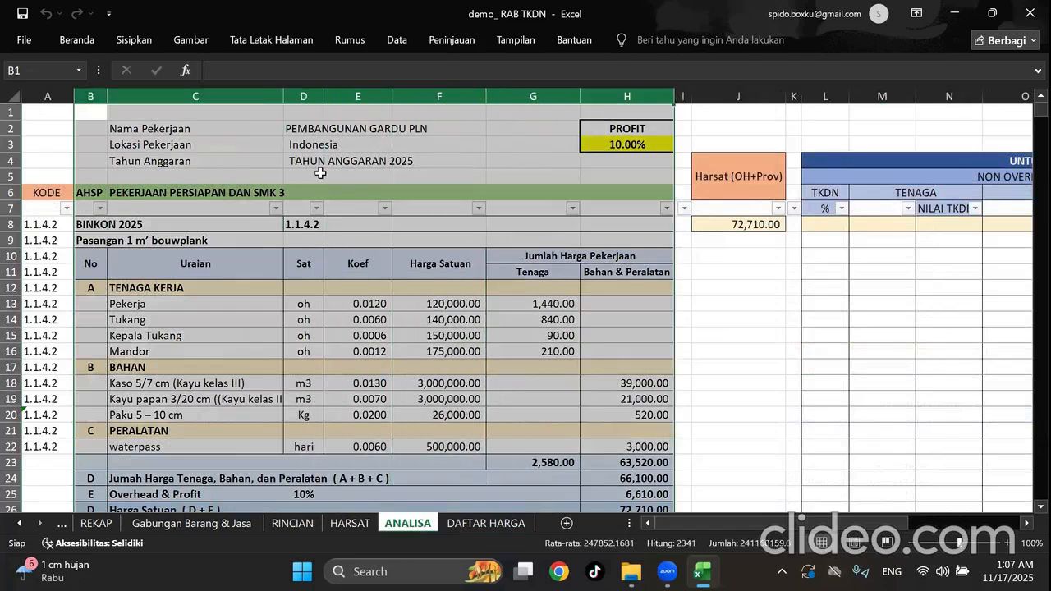
{"action": "left_click", "coordinate": [299, 227]}
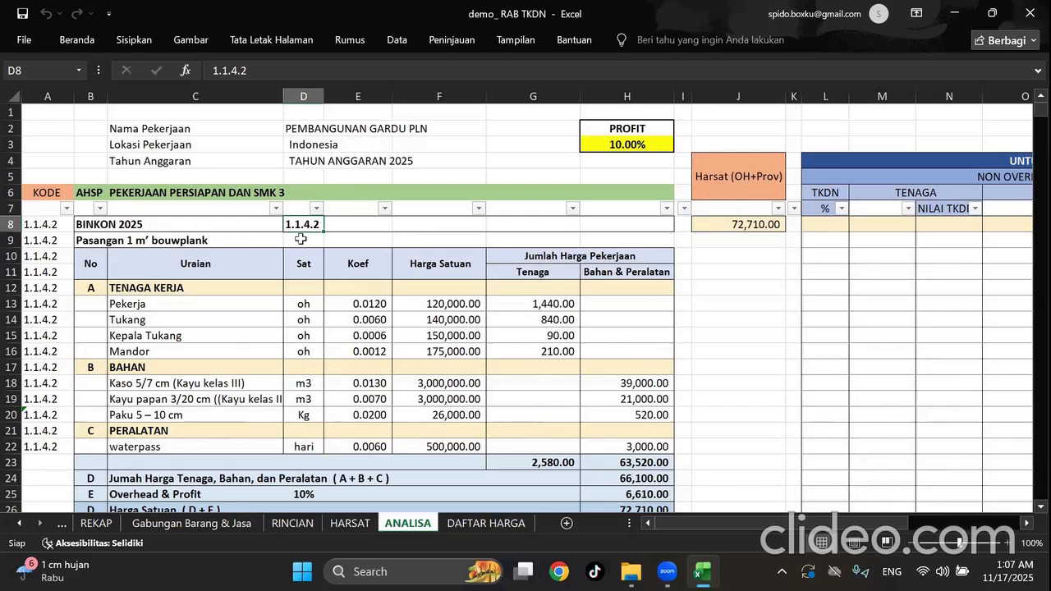
Examine the KODE column A through the ANALISA work items and inspect the code formulas in A8 and A9.
{"action": "left_click", "coordinate": [48, 92]}
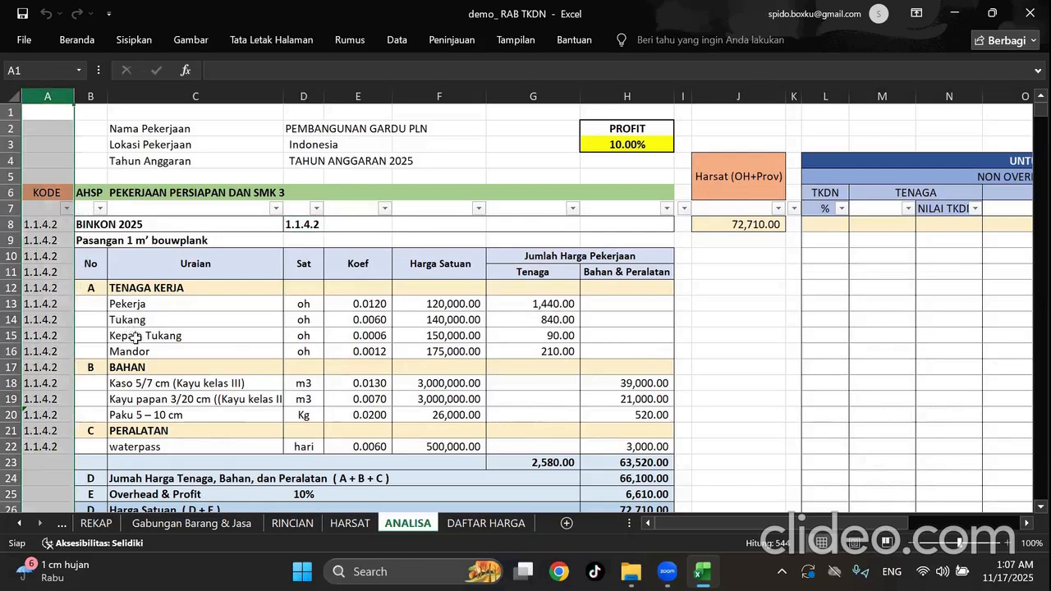
{"action": "scroll", "coordinate": [136, 339], "scroll_direction": "down", "scroll_amount": 2}
{"action": "scroll", "coordinate": [137, 340], "scroll_direction": "down", "scroll_amount": 2}
{"action": "scroll", "coordinate": [136, 339], "scroll_direction": "up", "scroll_amount": 4}
{"action": "scroll", "coordinate": [135, 341], "scroll_direction": "down", "scroll_amount": 11}
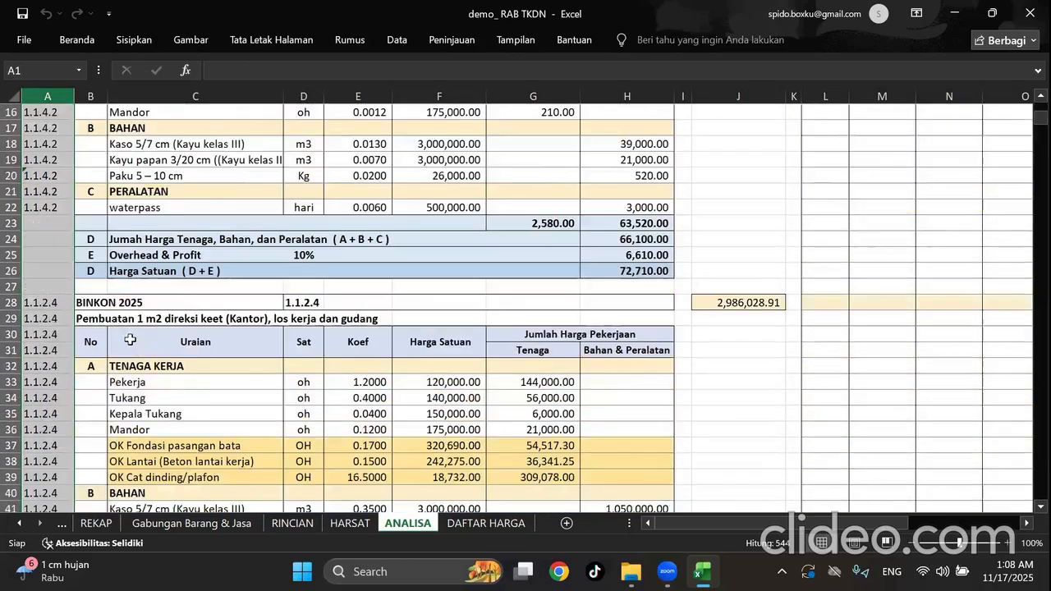
{"action": "scroll", "coordinate": [135, 341], "scroll_direction": "down", "scroll_amount": 17}
{"action": "scroll", "coordinate": [135, 340], "scroll_direction": "up", "scroll_amount": 18}
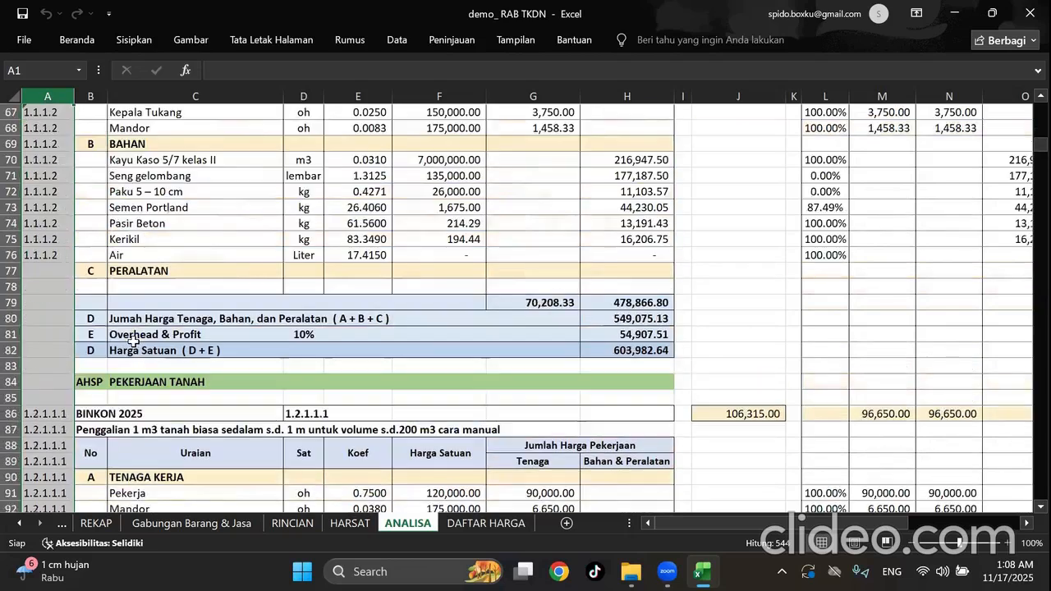
{"action": "scroll", "coordinate": [134, 340], "scroll_direction": "up", "scroll_amount": 10}
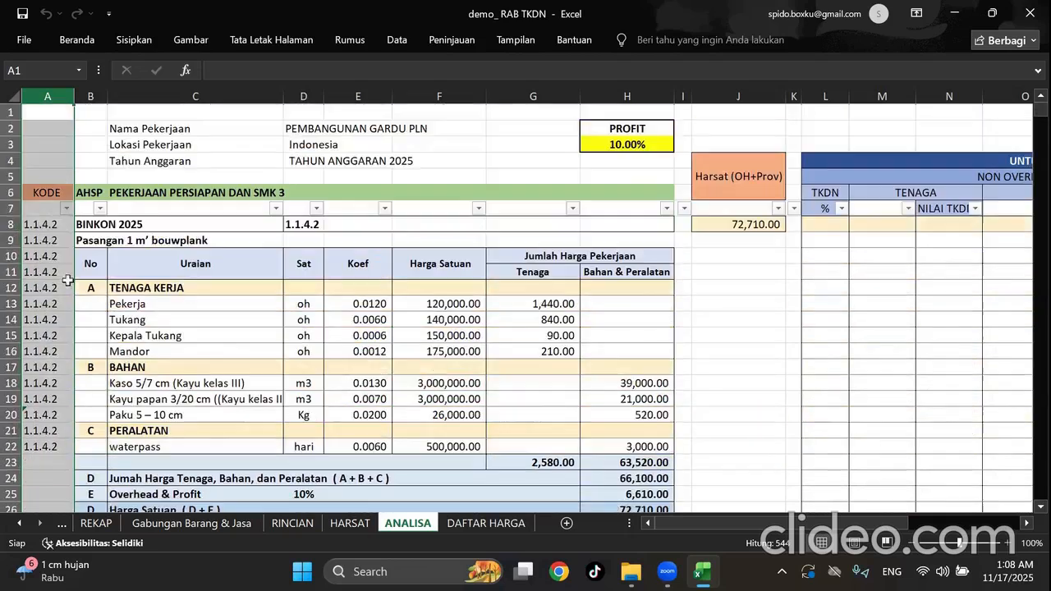
{"action": "left_click", "coordinate": [43, 224]}
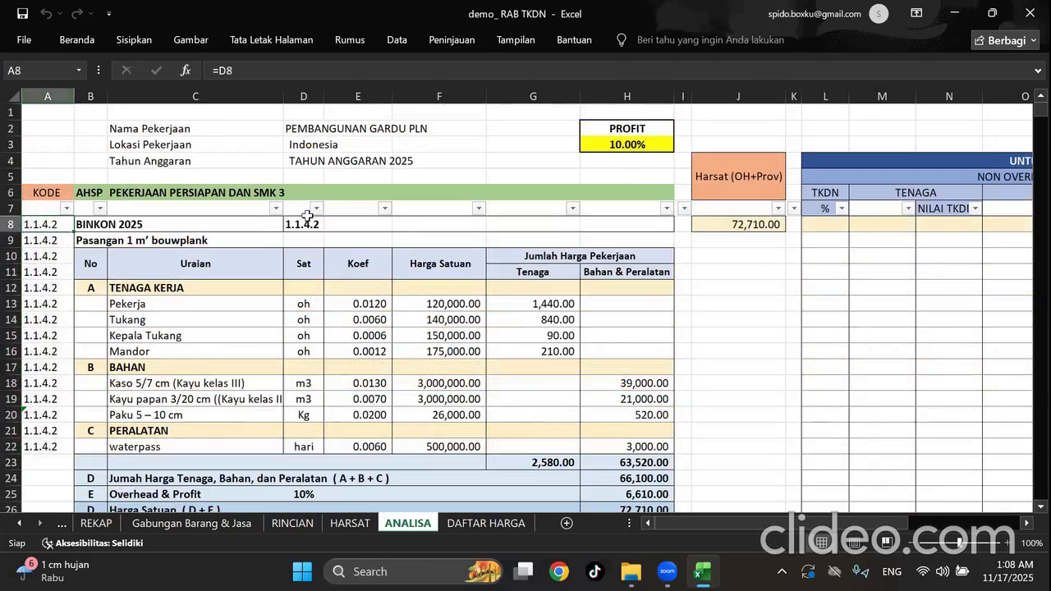
{"action": "left_click", "coordinate": [229, 72]}
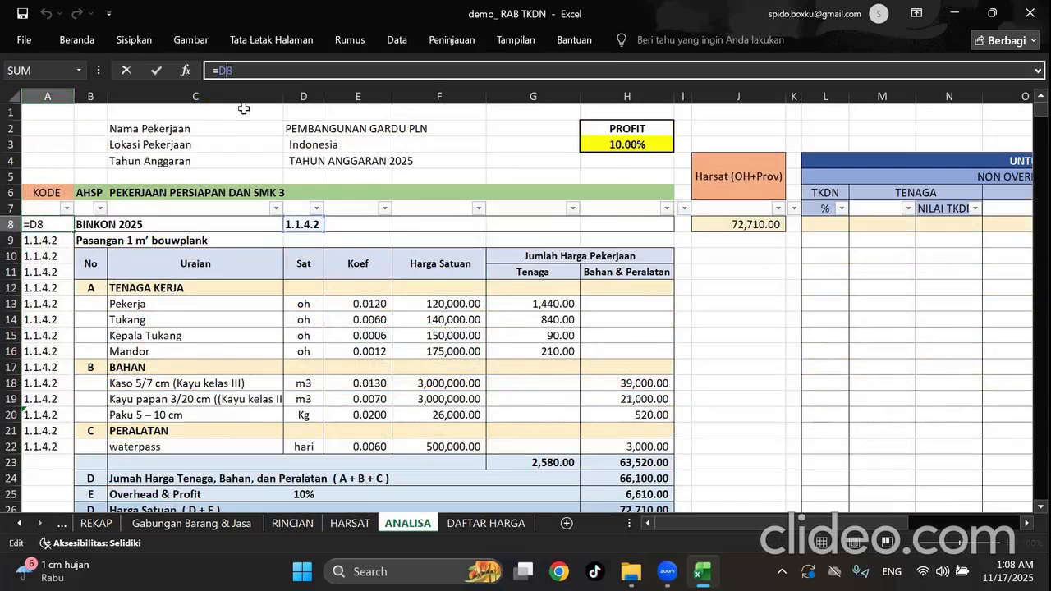
{"action": "key", "text": "Escape"}
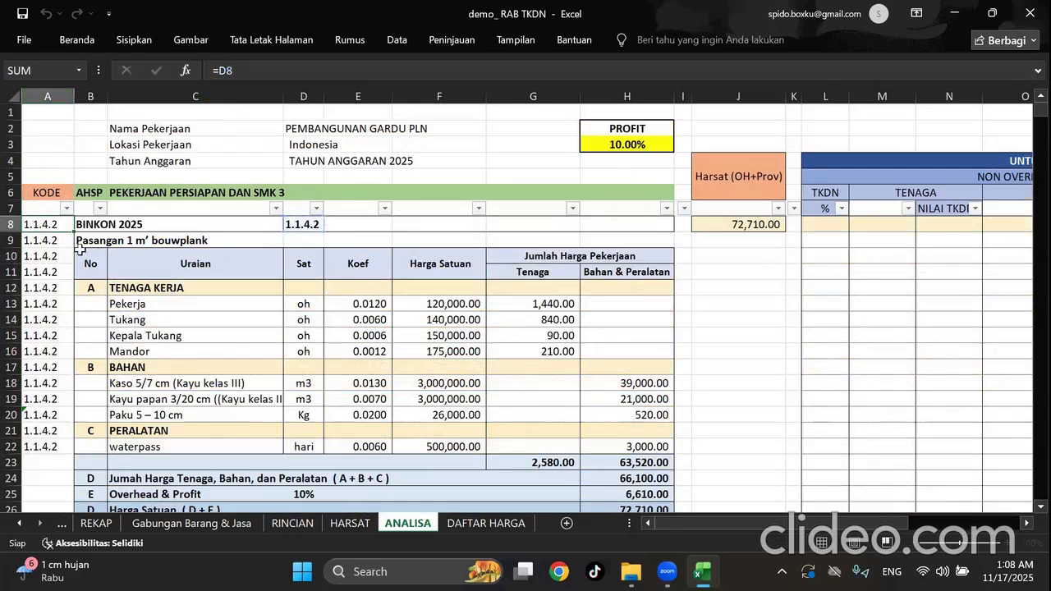
{"action": "left_click", "coordinate": [56, 243]}
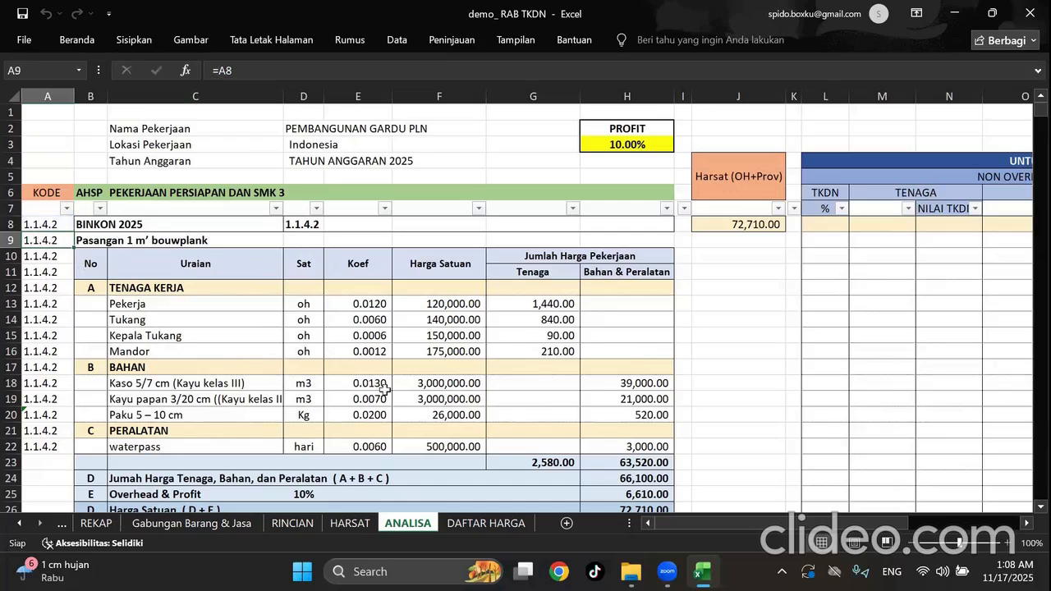
Start a VLOOKUP formula in L13 with C13 as the lookup value and DAFTAR HARGA C8:O86 as the table array.
{"action": "left_click", "coordinate": [834, 303]}
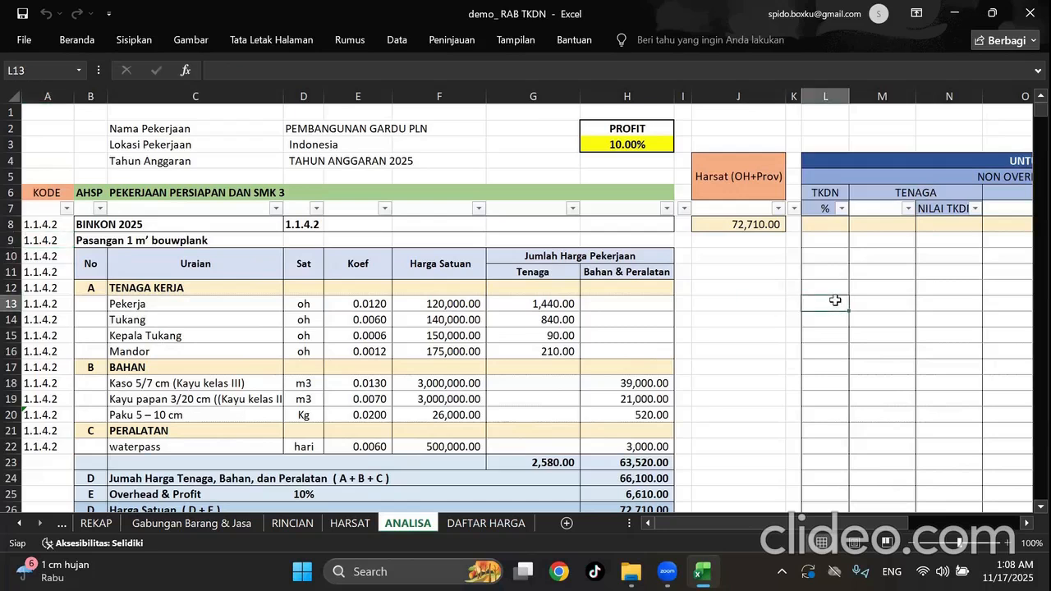
{"action": "type", "text": "=vlo"}
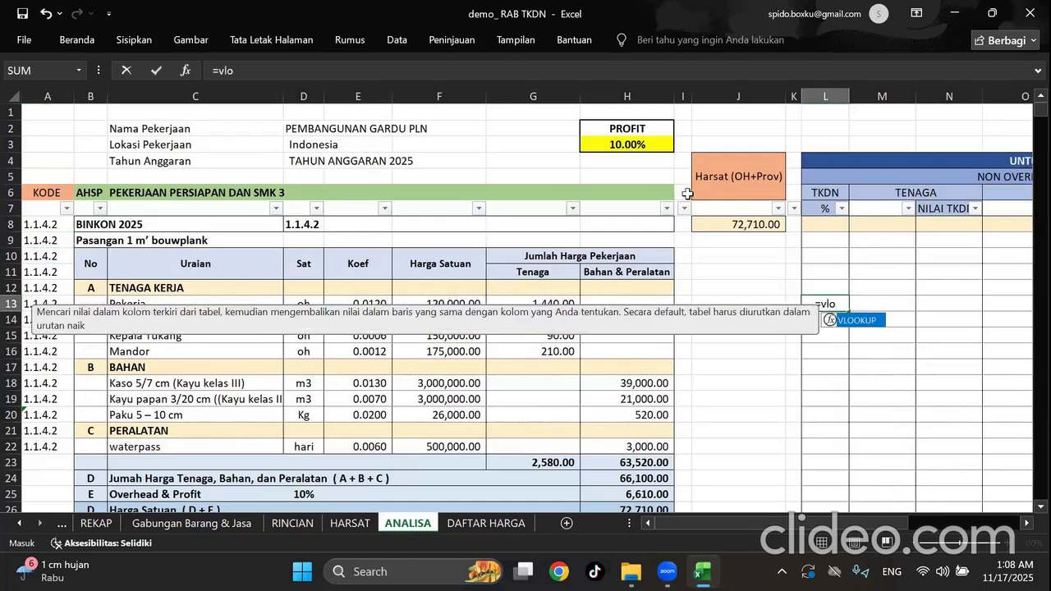
{"action": "double_click", "coordinate": [866, 320]}
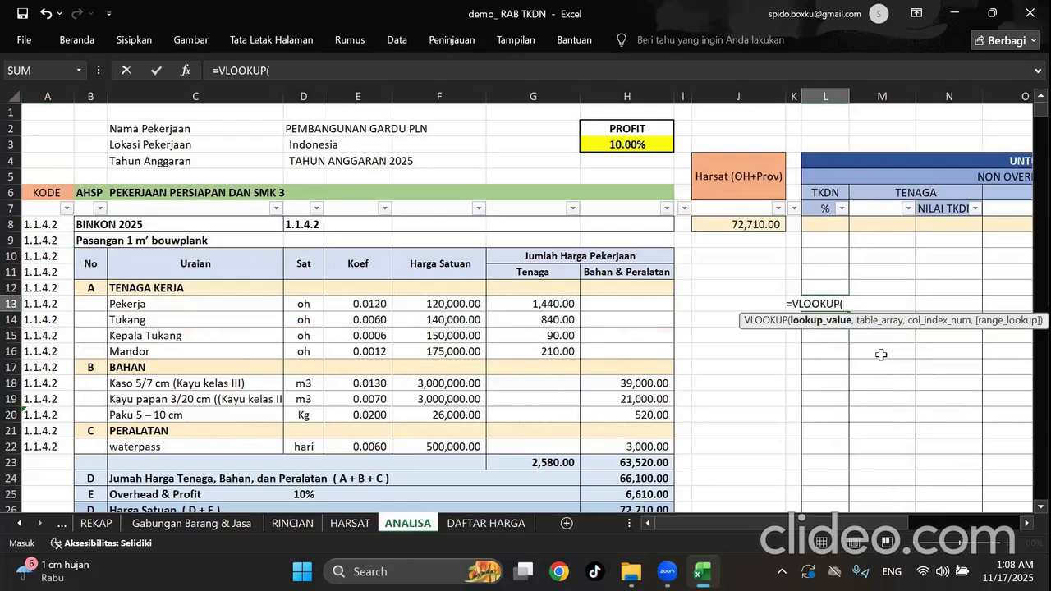
{"action": "left_click", "coordinate": [129, 304]}
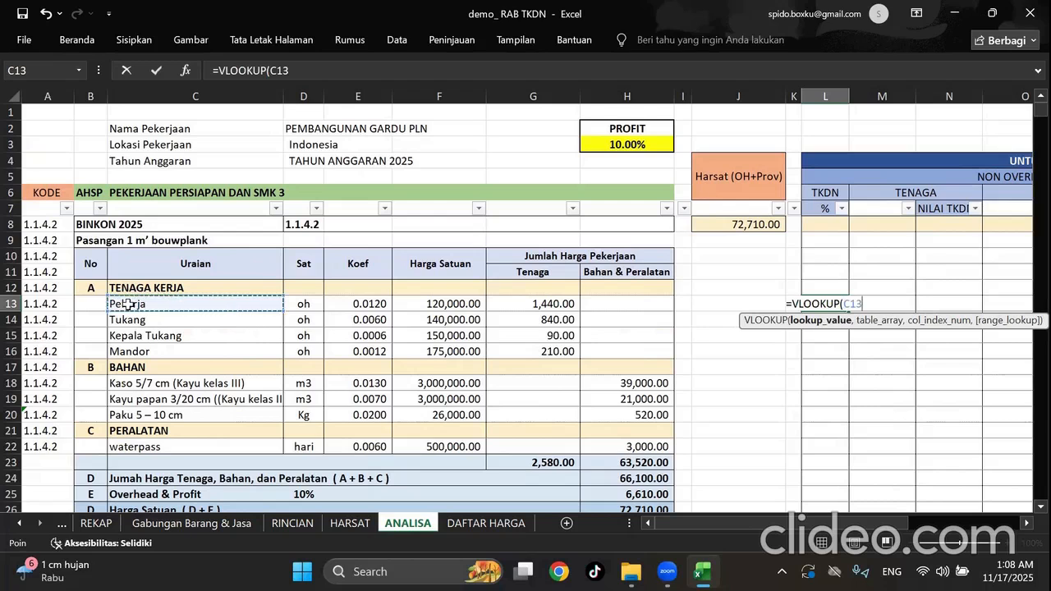
{"action": "type", "text": ",'DAFTAR HARGA'!"}
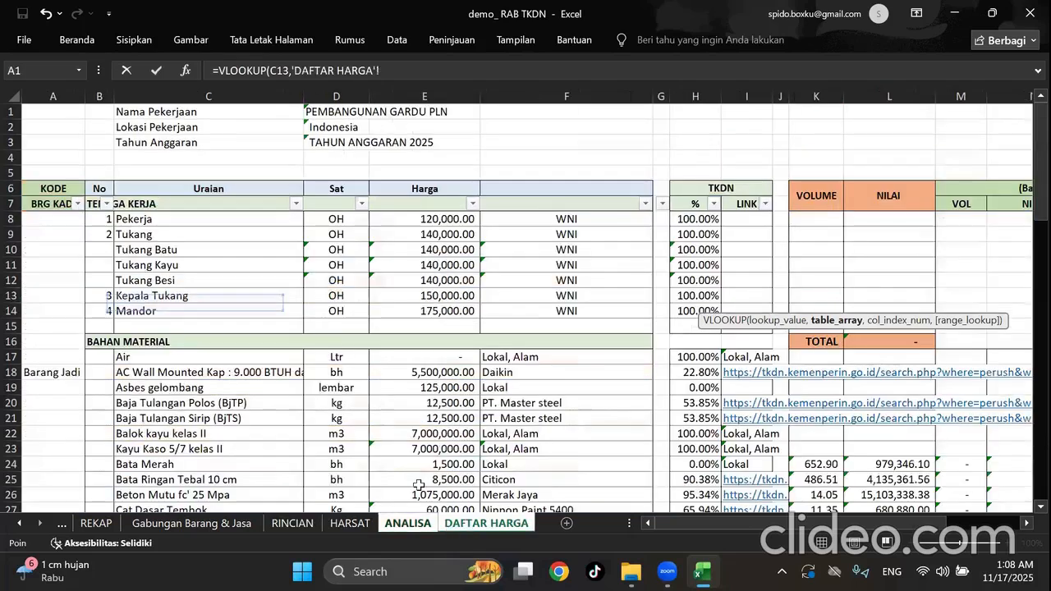
{"action": "left_click", "coordinate": [486, 523]}
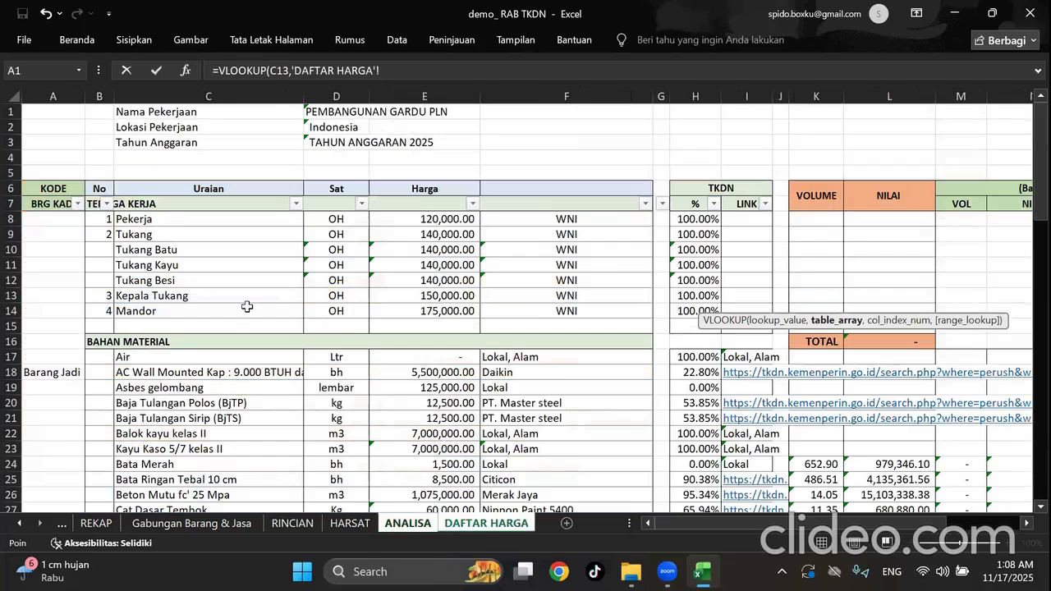
{"action": "left_click_drag", "start_coordinate": [131, 219], "coordinate": [821, 443]}
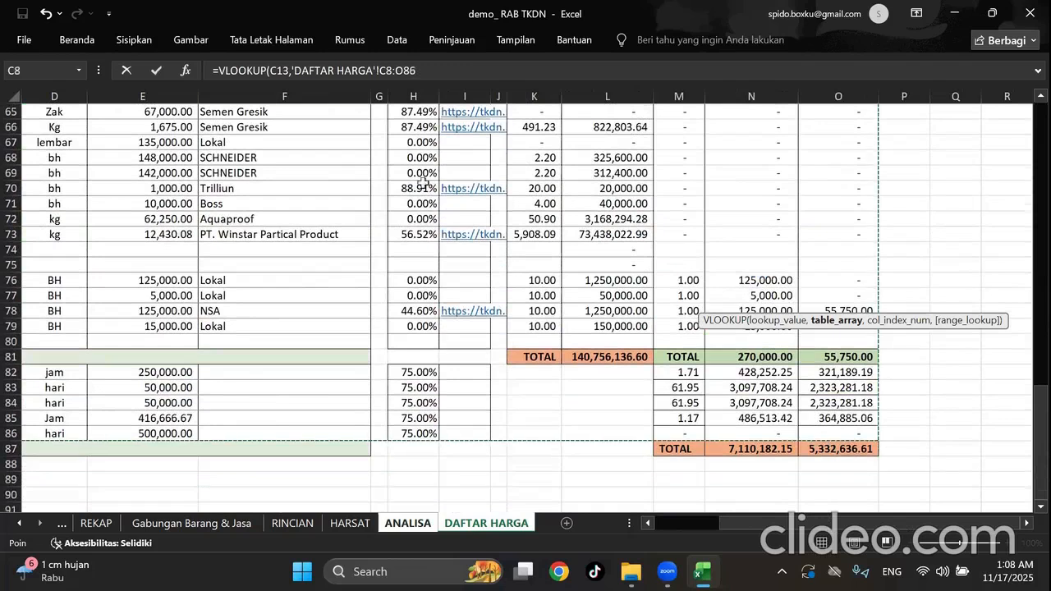
Make the table range absolute as $C$8:$O$86 and complete the L13 formula with column index 0 and range lookup 0.
{"action": "left_click", "coordinate": [392, 71]}
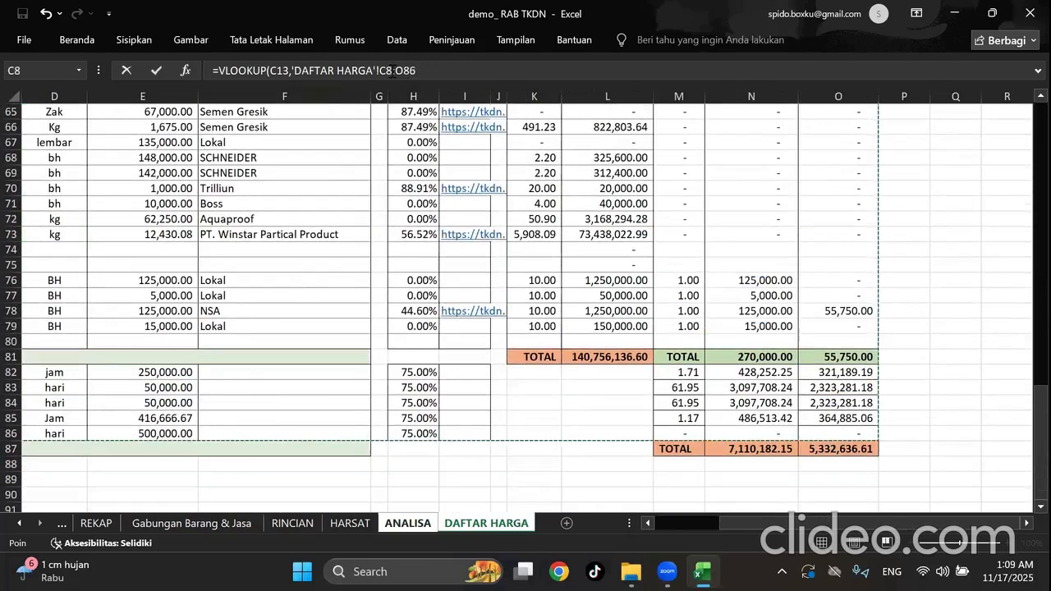
{"action": "left_click", "coordinate": [392, 72]}
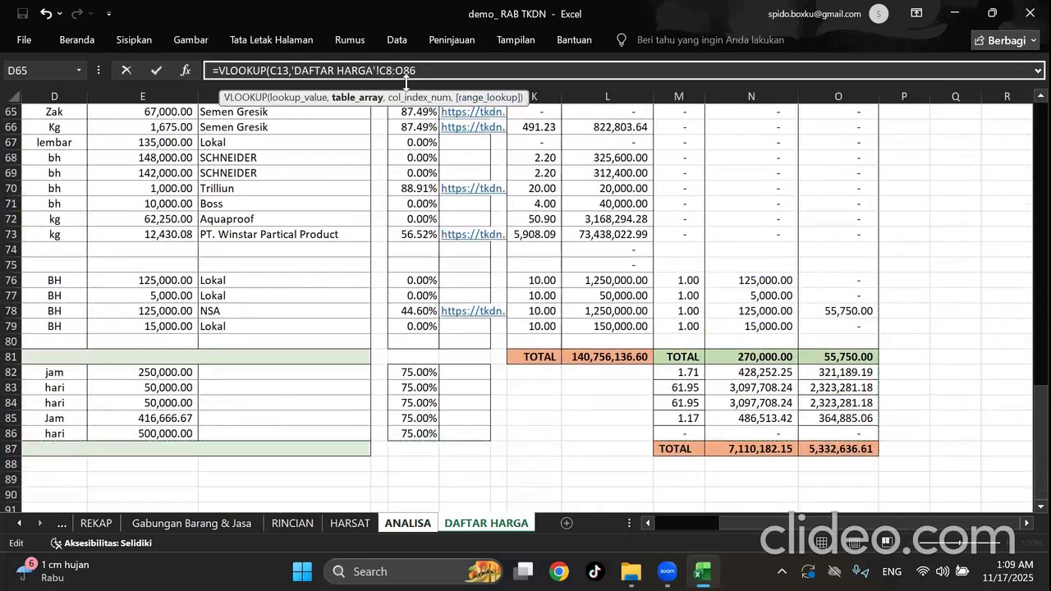
{"action": "key", "text": "F4"}
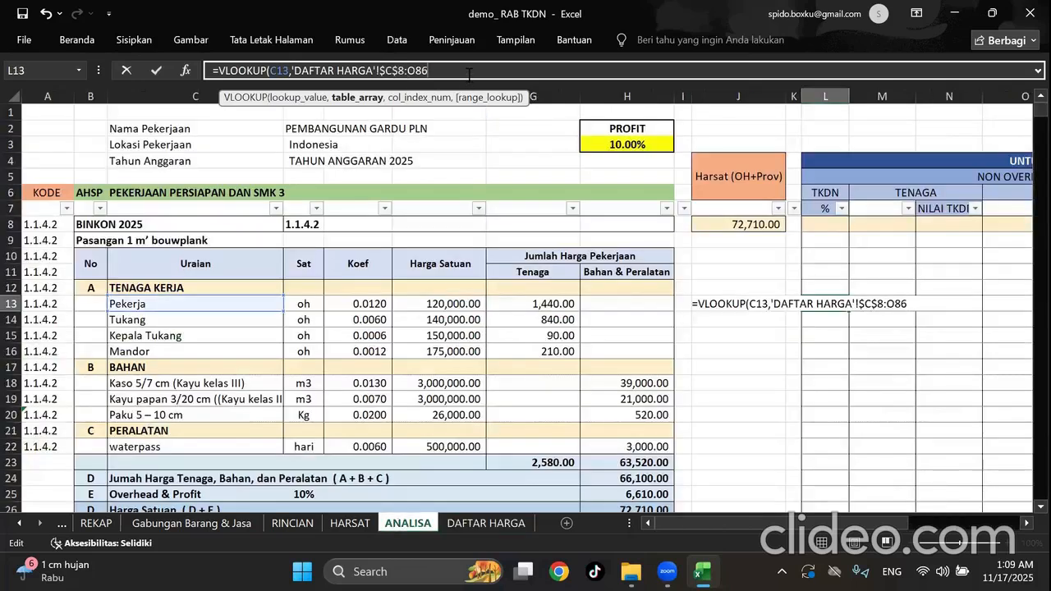
{"action": "key", "text": "F4"}
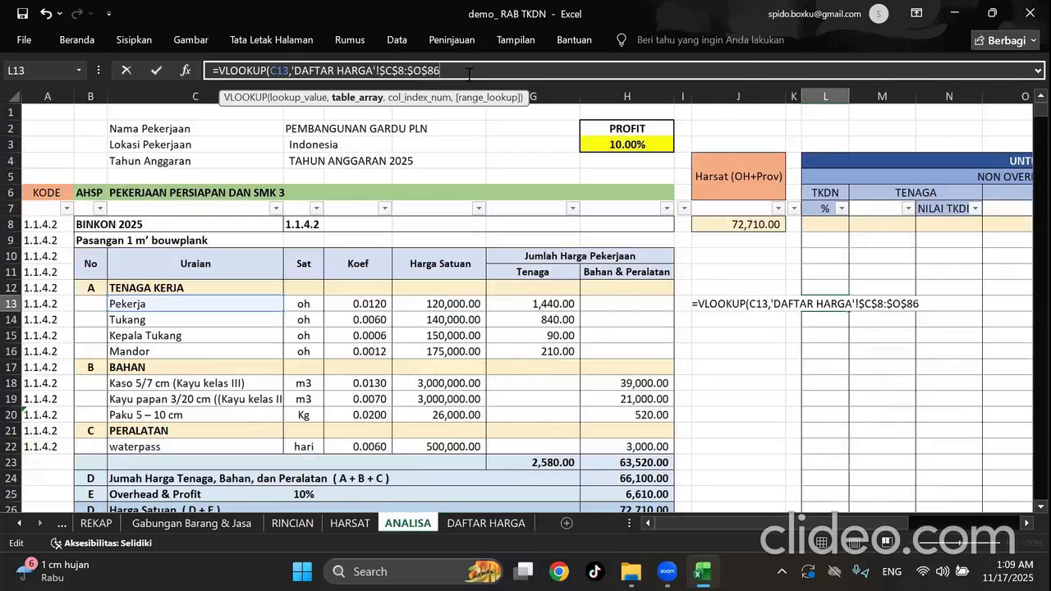
{"action": "type", "text": ","}
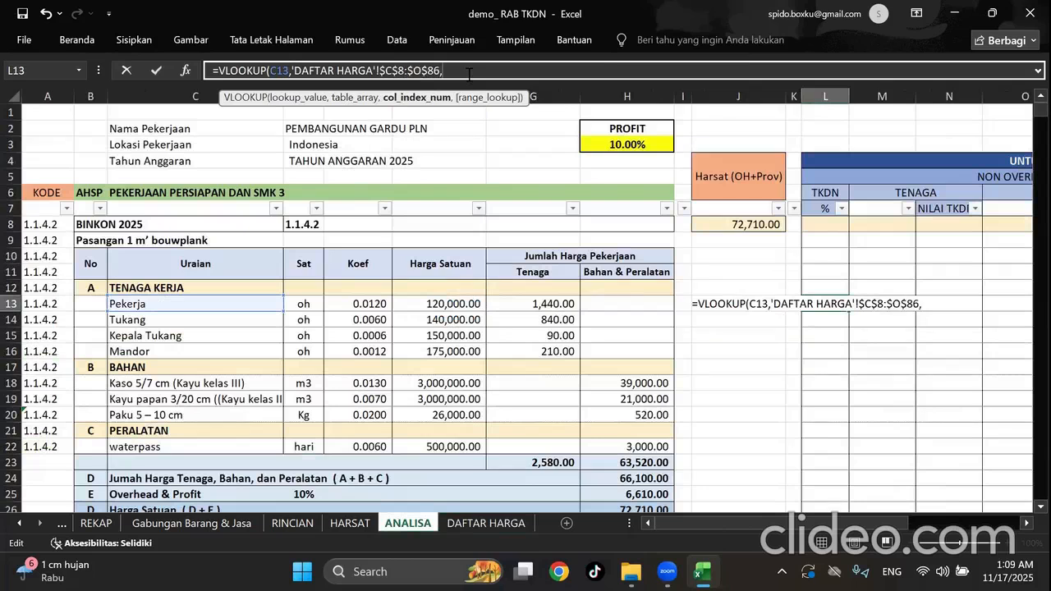
{"action": "type", "text": "0,0"}
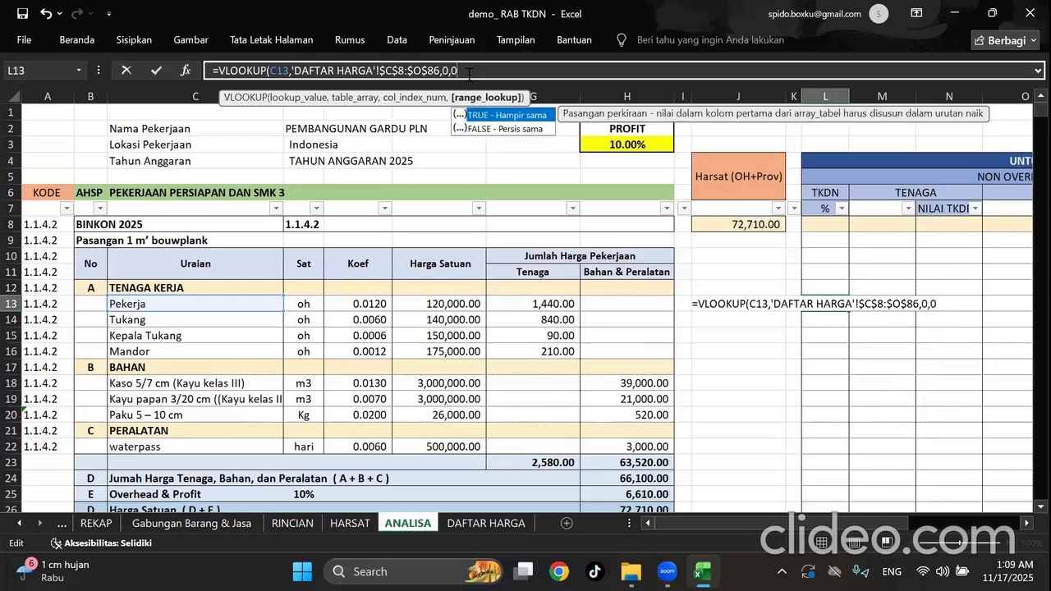
{"action": "type", "text": ")"}
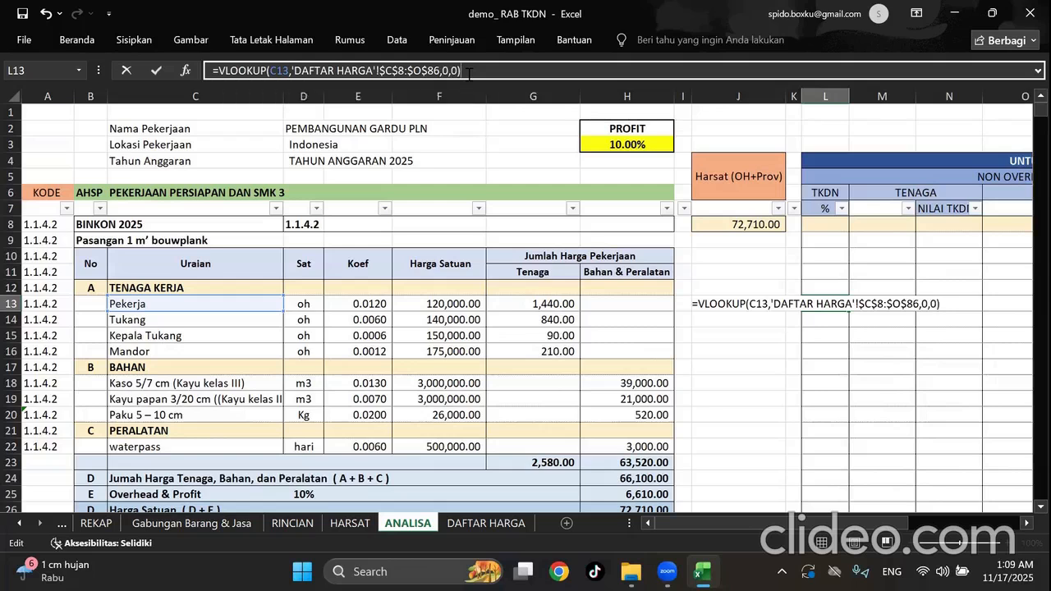
{"action": "key", "text": "Return"}
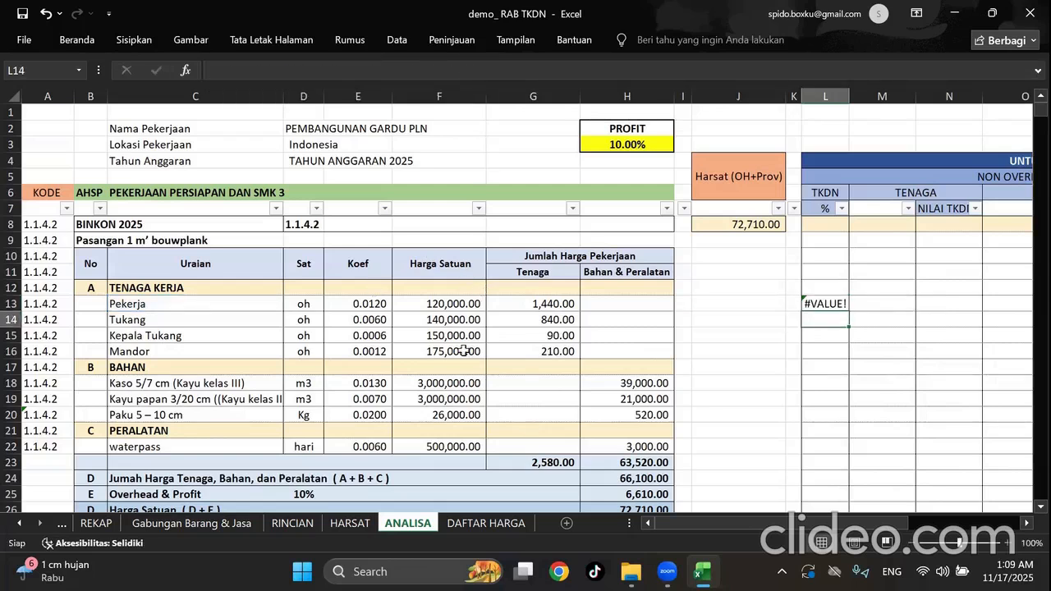
Count the columns in DAFTAR HARGA from Uraian in column C to the TKDN percentage in column H.
{"action": "left_click", "coordinate": [464, 525]}
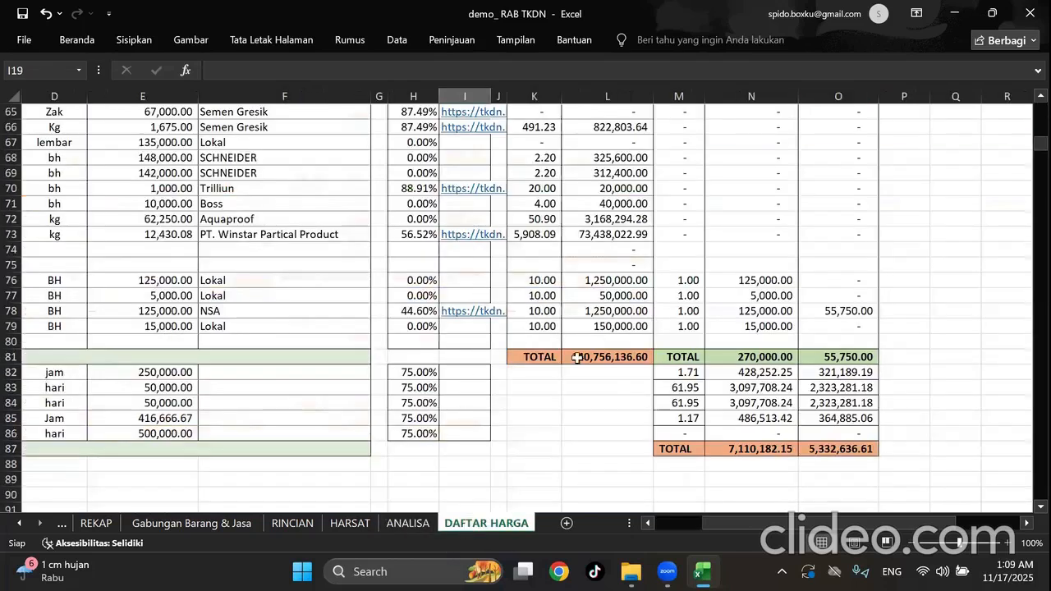
{"action": "left_click_drag", "start_coordinate": [888, 525], "coordinate": [835, 540]}
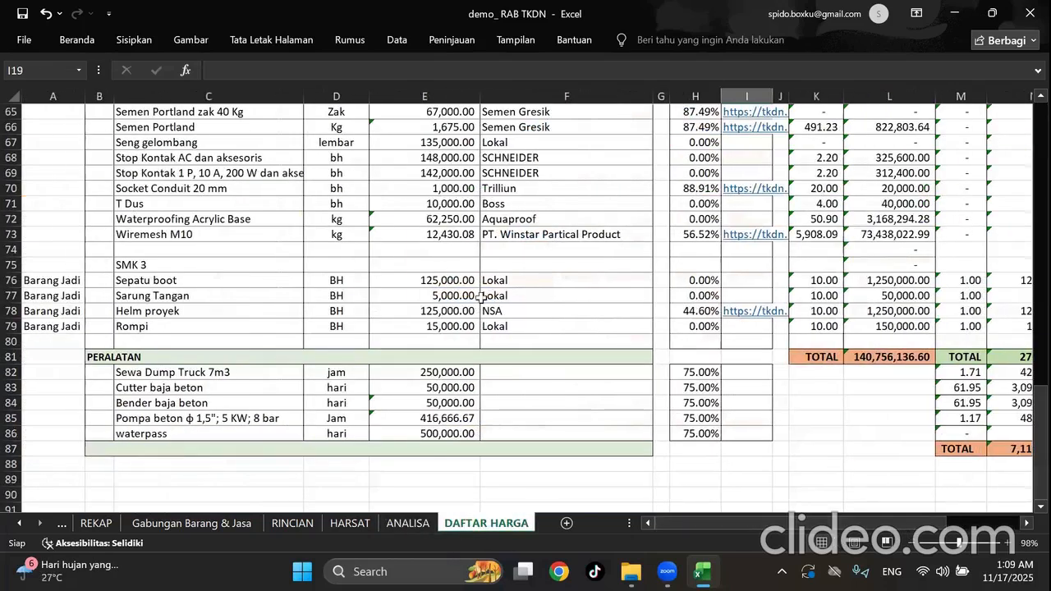
{"action": "scroll", "coordinate": [485, 271], "scroll_direction": "up", "scroll_amount": 1}
{"action": "scroll", "coordinate": [230, 104], "scroll_direction": "up", "scroll_amount": 5}
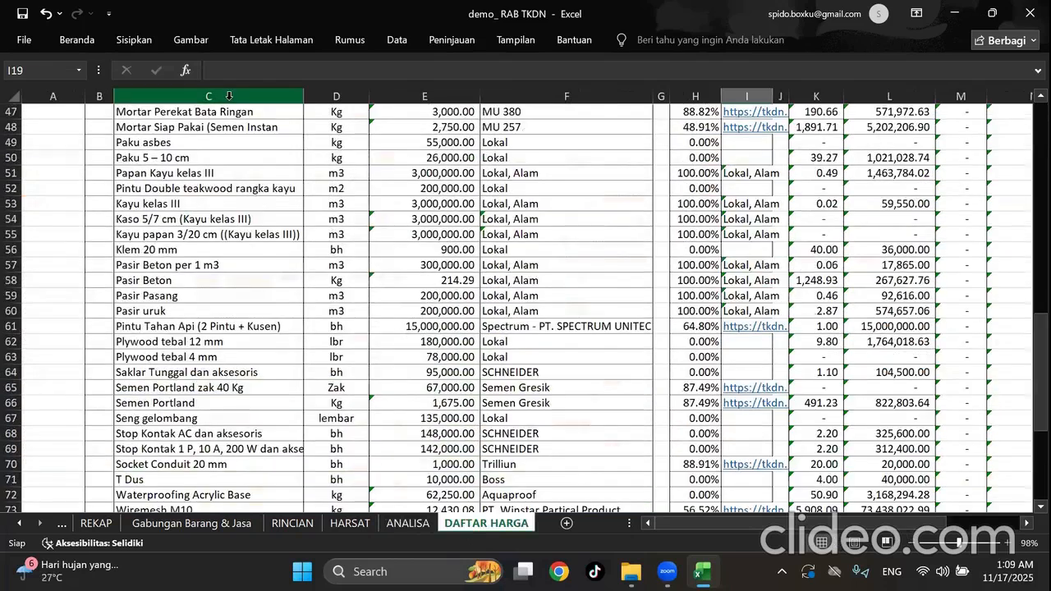
{"action": "left_click", "coordinate": [230, 95]}
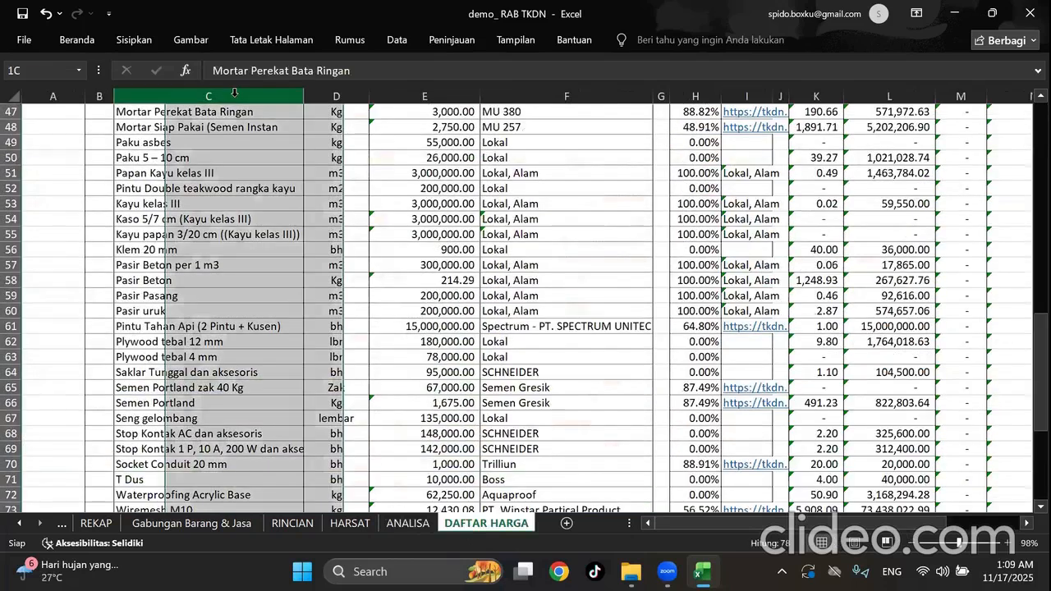
{"action": "key", "text": "Right"}
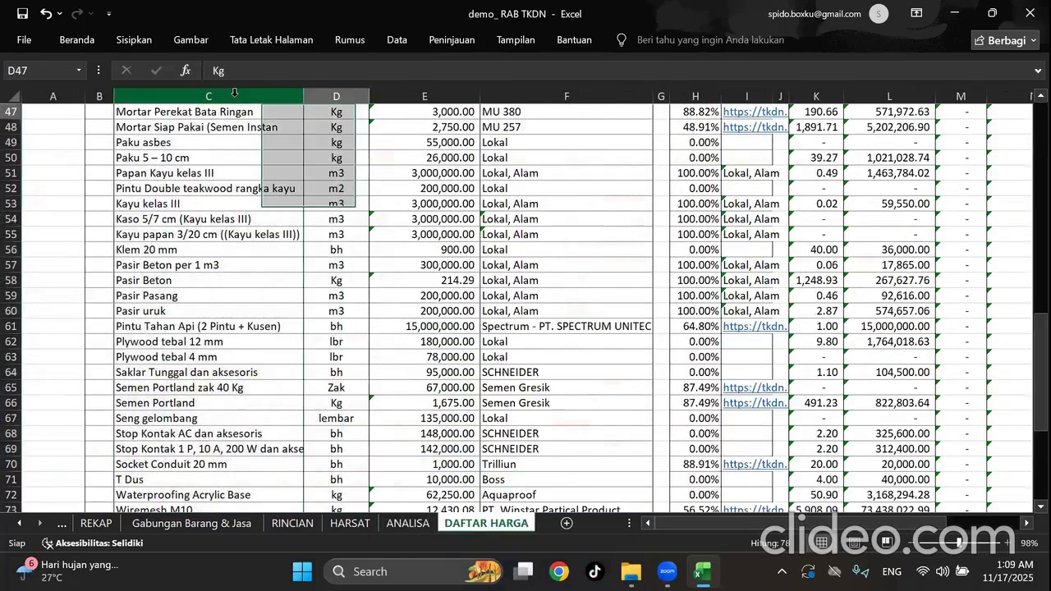
{"action": "key", "text": "Right"}
{"action": "key", "text": "Right"}
{"action": "key", "text": "Right"}
{"action": "key", "text": "Right"}
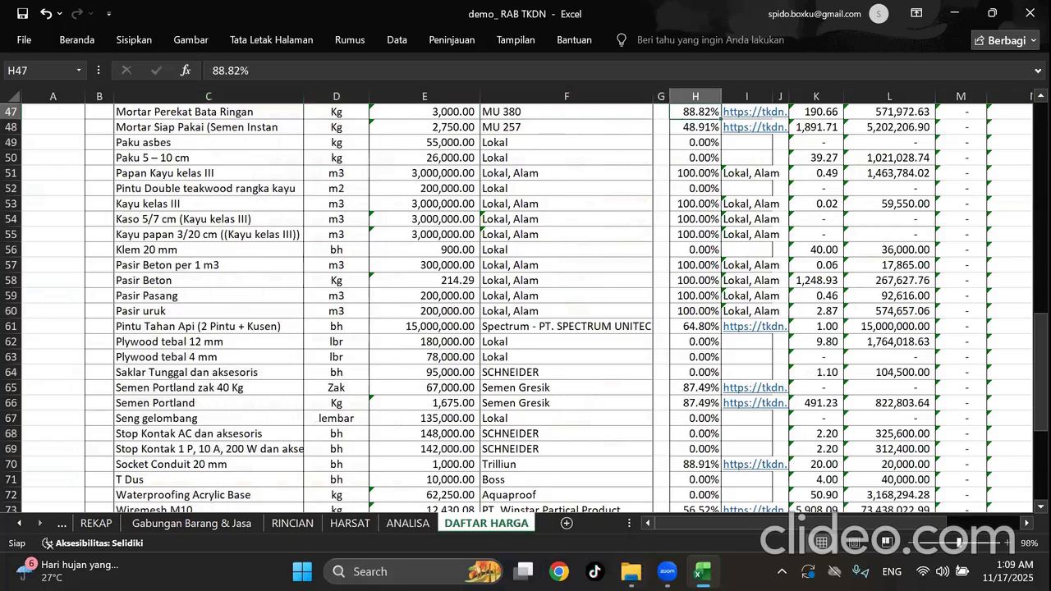
{"action": "mouse_move", "coordinate": [701, 574]}
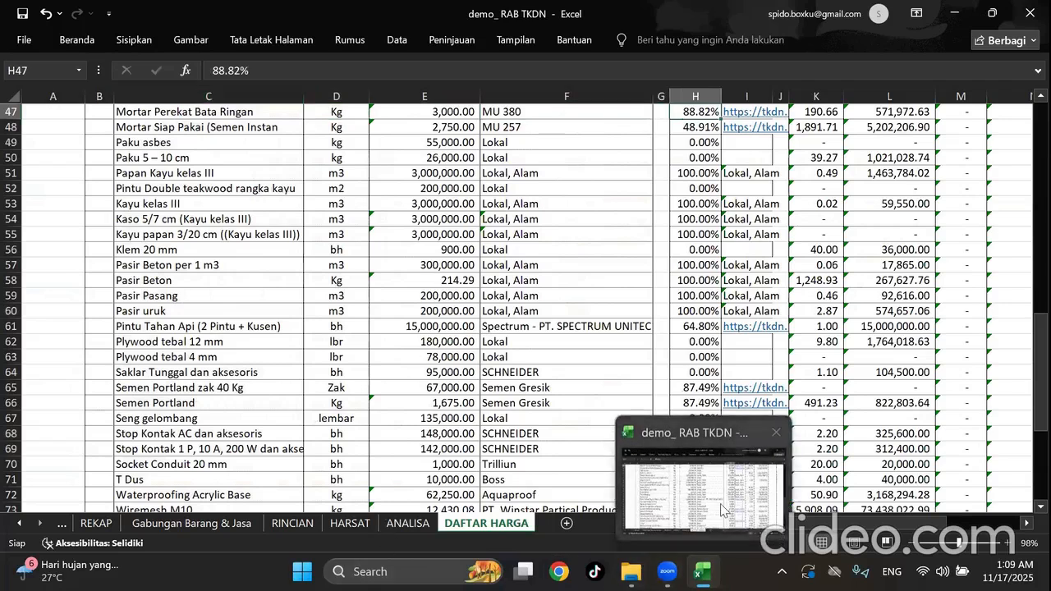
Set the column index of the VLOOKUP formula in ANALISA cell L13 to 6.
{"action": "left_click", "coordinate": [406, 526]}
{"action": "double_click", "coordinate": [835, 305]}
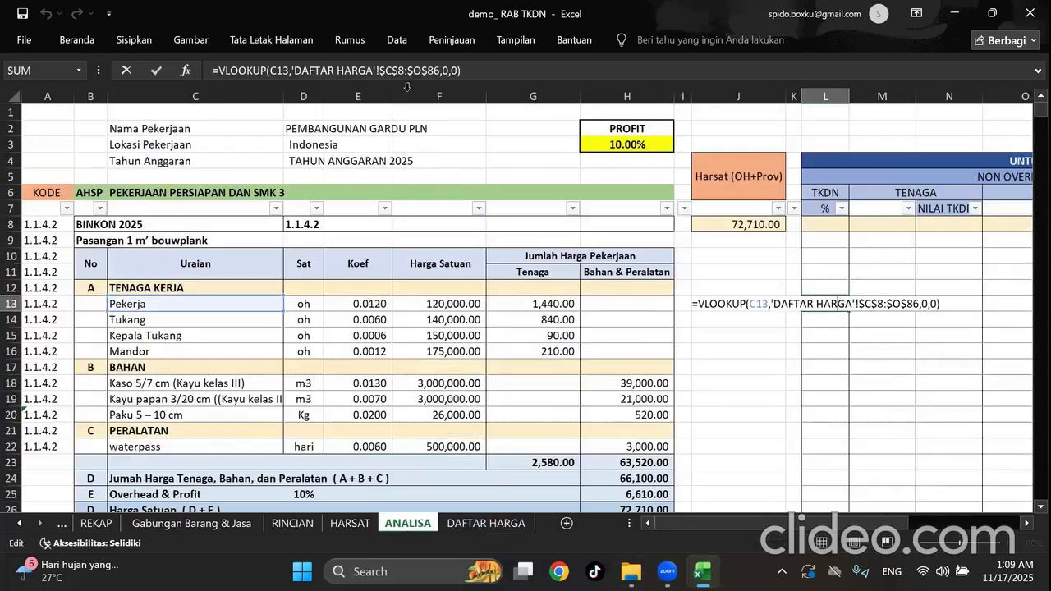
{"action": "left_click", "coordinate": [451, 70]}
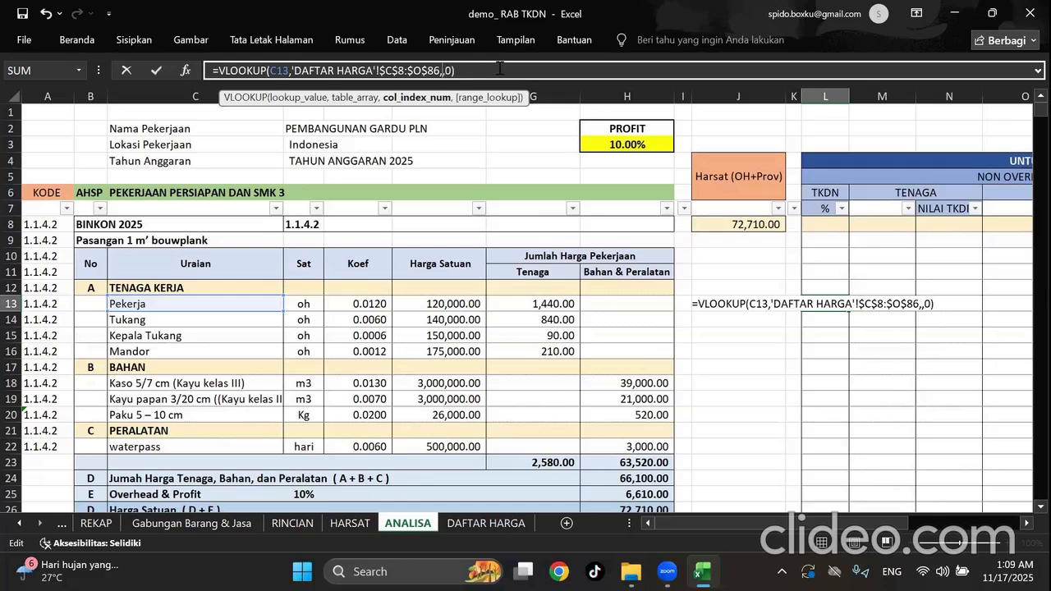
{"action": "key", "text": "Return"}
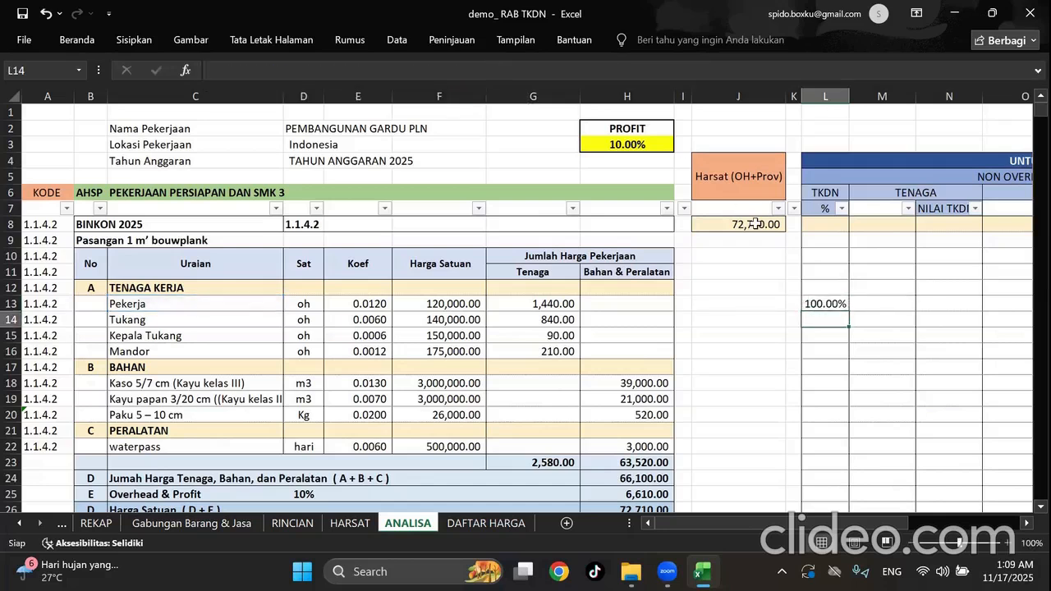
Copy the VLOOKUP formula from L13 to the remaining labour rows L14:L16, material rows L18:L20 and equipment row L22.
{"action": "left_click", "coordinate": [833, 302]}
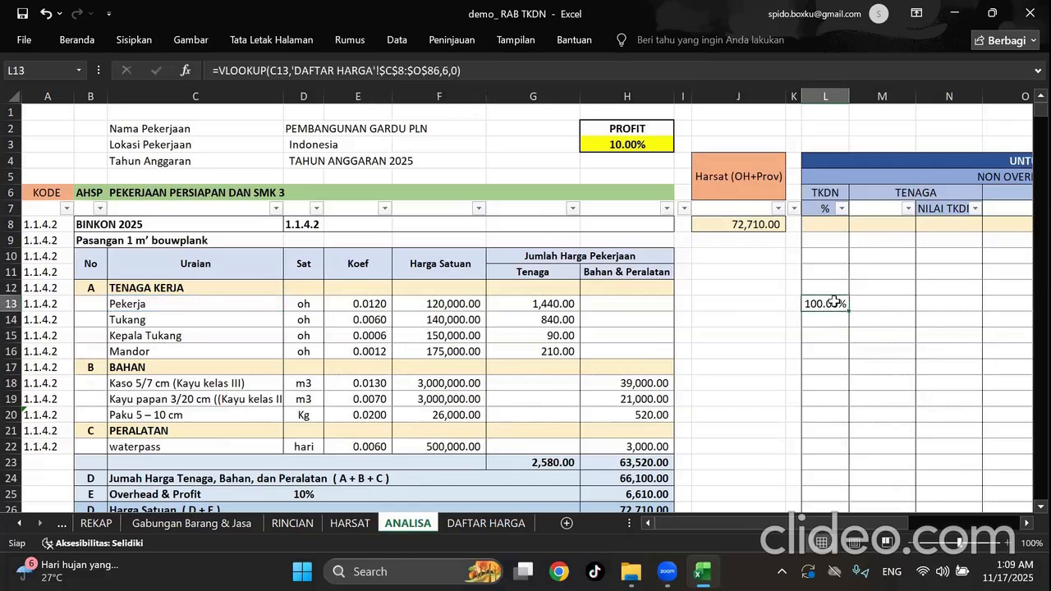
{"action": "key", "text": "ctrl+c"}
{"action": "left_click", "coordinate": [837, 319]}
{"action": "left_click_drag", "start_coordinate": [836, 319], "coordinate": [835, 415]}
{"action": "key", "text": "ctrl+v"}
{"action": "key", "text": "ctrl+v"}
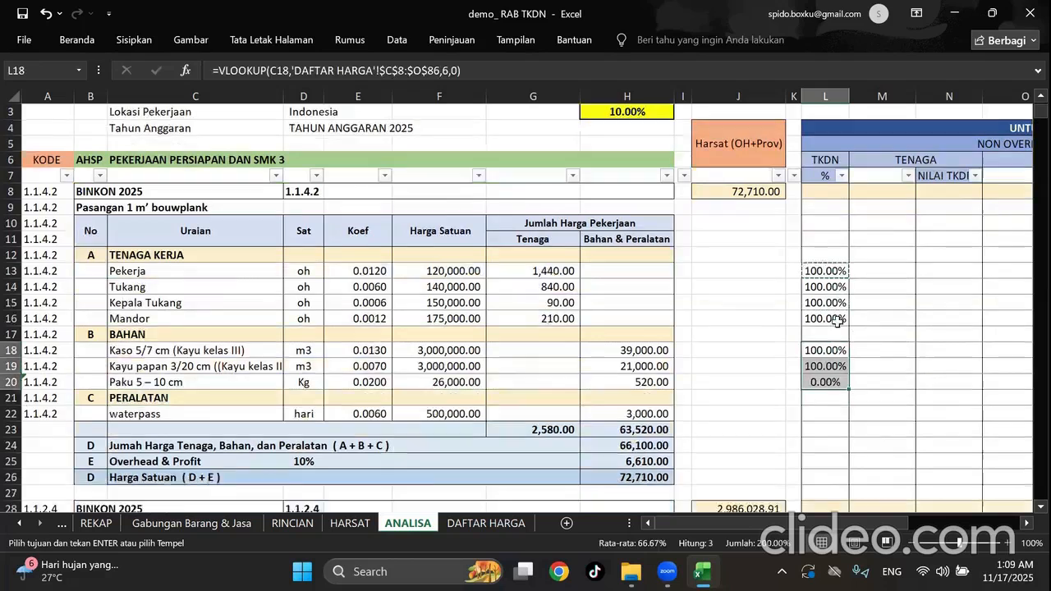
{"action": "scroll", "coordinate": [835, 337], "scroll_direction": "down", "scroll_amount": 2}
{"action": "left_click", "coordinate": [832, 349]}
{"action": "key", "text": "ctrl+v"}
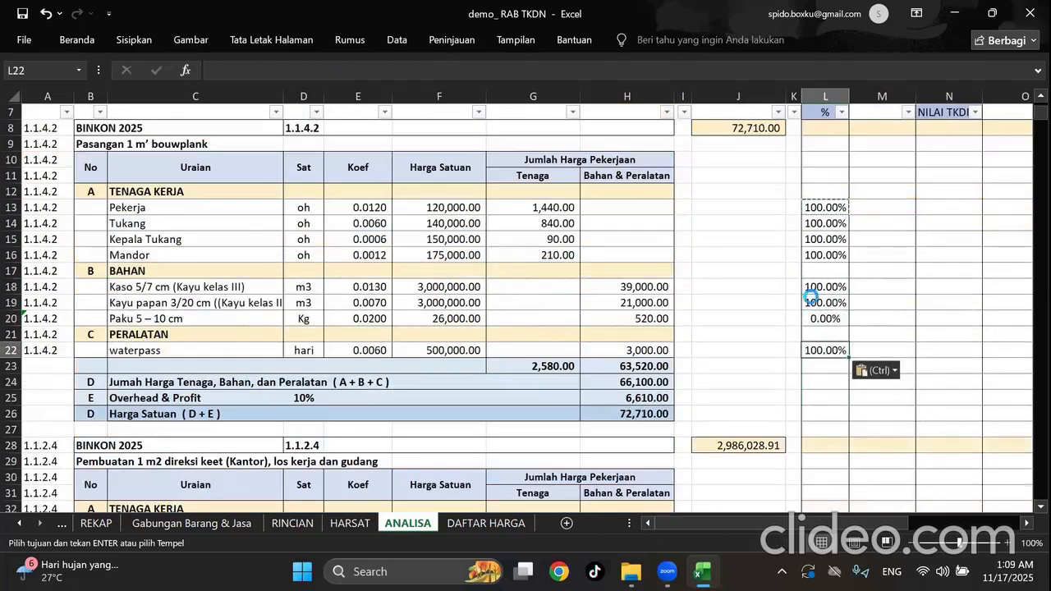
Paste the VLOOKUP formula into the labour rows L33:L39 of work item 1.1.2.4.
{"action": "scroll", "coordinate": [833, 349], "scroll_direction": "down", "scroll_amount": 5}
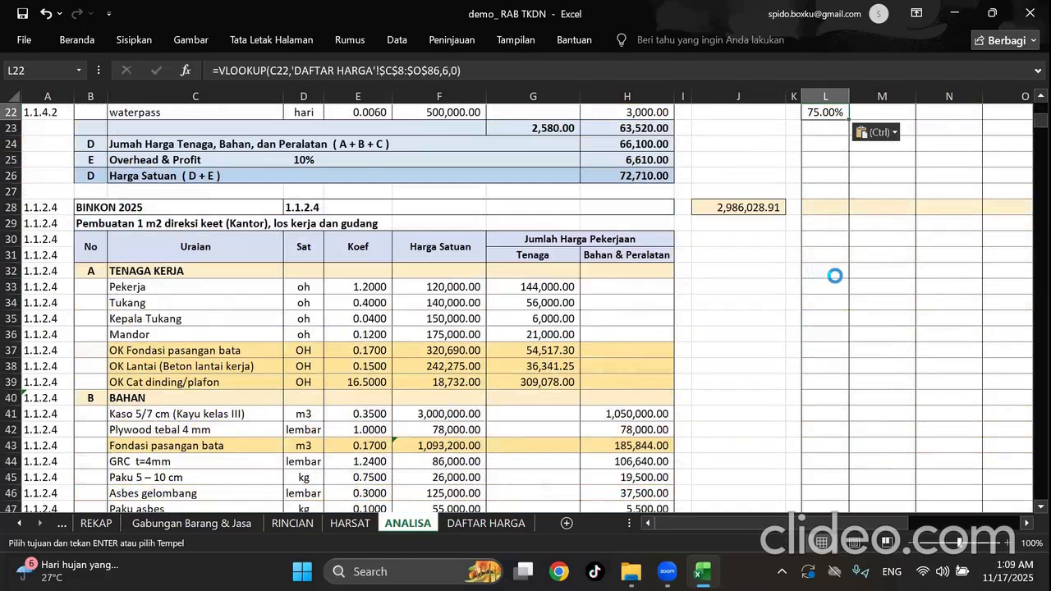
{"action": "scroll", "coordinate": [835, 246], "scroll_direction": "up", "scroll_amount": 2}
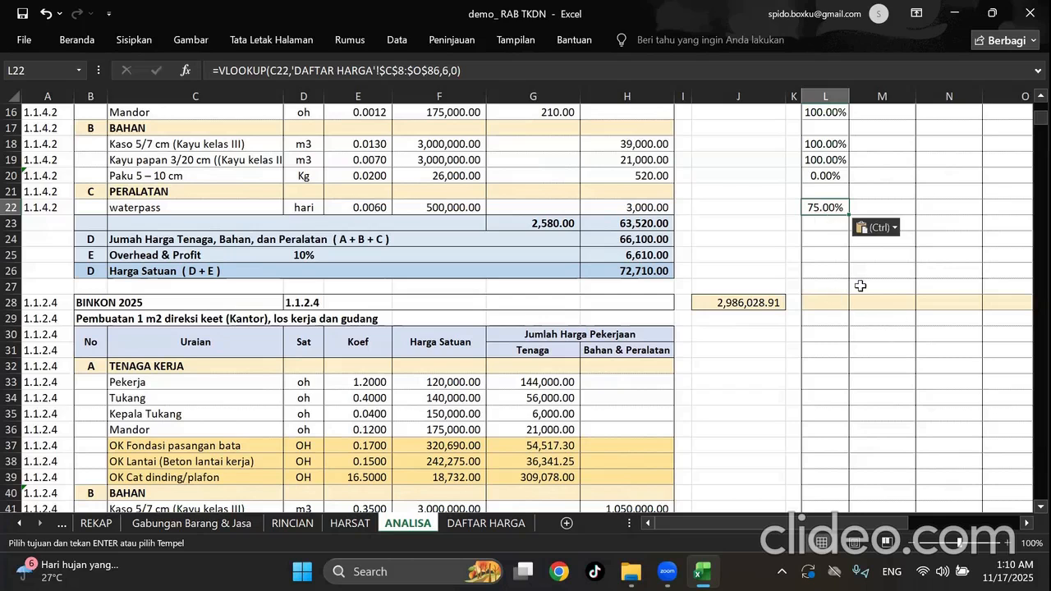
{"action": "scroll", "coordinate": [854, 290], "scroll_direction": "down", "scroll_amount": 2}
{"action": "scroll", "coordinate": [826, 246], "scroll_direction": "down", "scroll_amount": 1}
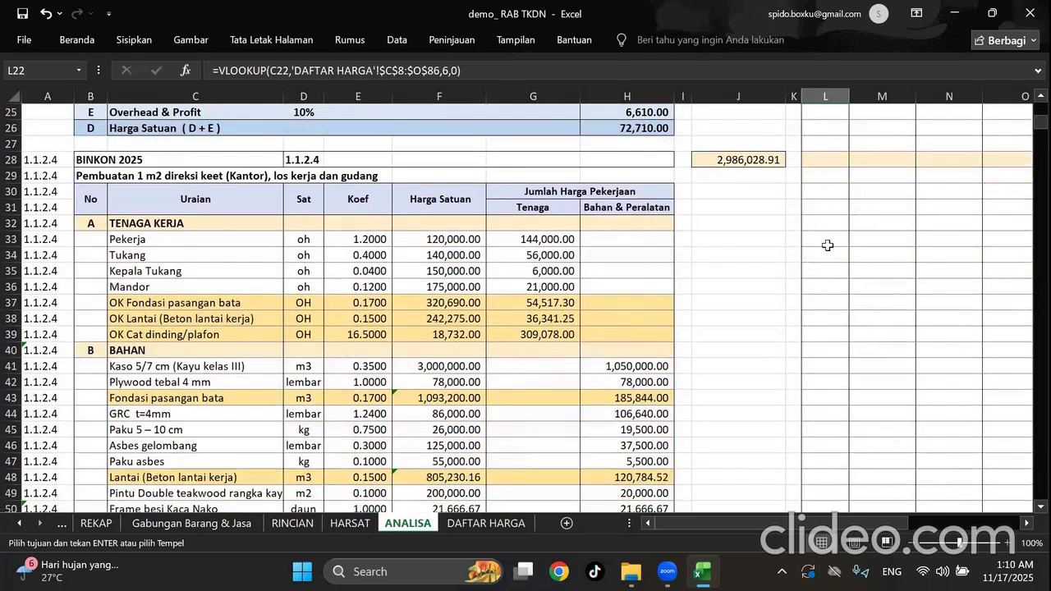
{"action": "left_click_drag", "start_coordinate": [827, 235], "coordinate": [826, 337]}
{"action": "key", "text": "ctrl+v"}
{"action": "scroll", "coordinate": [832, 275], "scroll_direction": "down", "scroll_amount": 2}
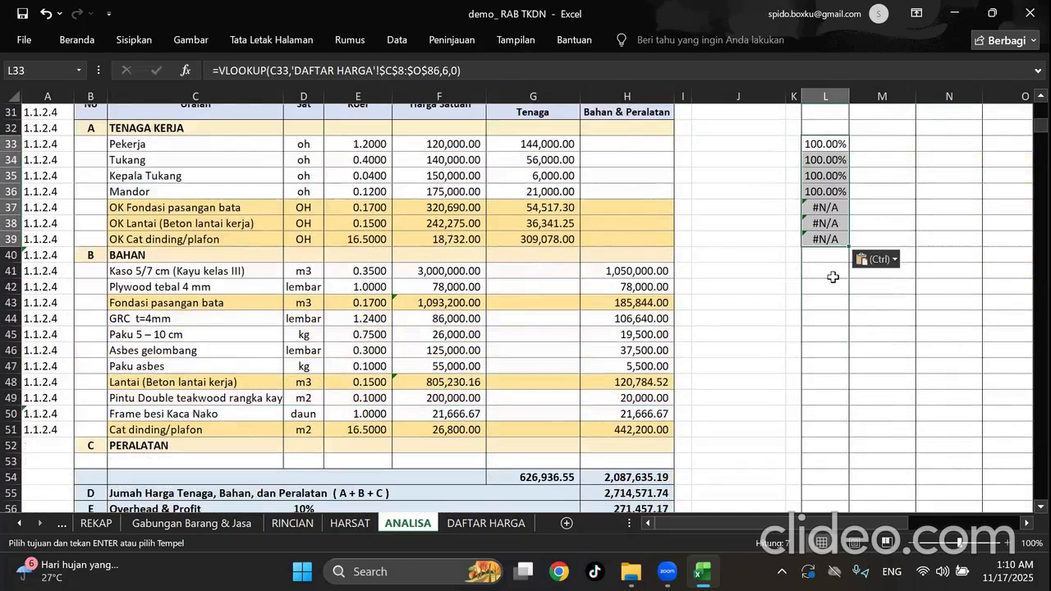
Paste the VLOOKUP formula into the material rows L41:L51 of work item 1.1.2.4 and review the TKDN percentages.
{"action": "left_click_drag", "start_coordinate": [832, 272], "coordinate": [824, 431]}
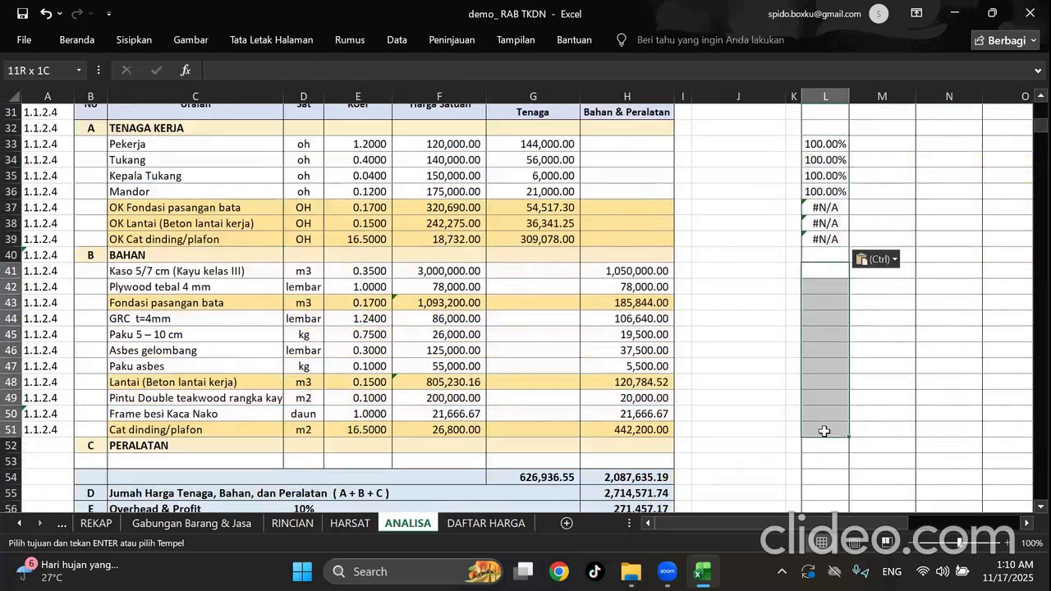
{"action": "key", "text": "ctrl+v"}
{"action": "left_click", "coordinate": [888, 334]}
{"action": "scroll", "coordinate": [888, 334], "scroll_direction": "up", "scroll_amount": 2}
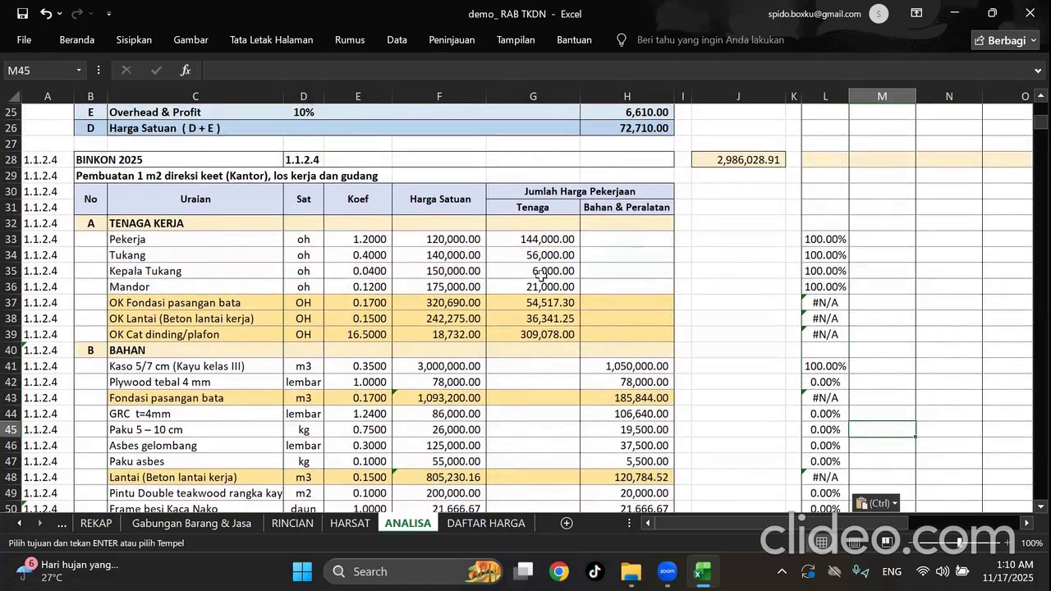
{"action": "scroll", "coordinate": [259, 314], "scroll_direction": "down", "scroll_amount": 2}
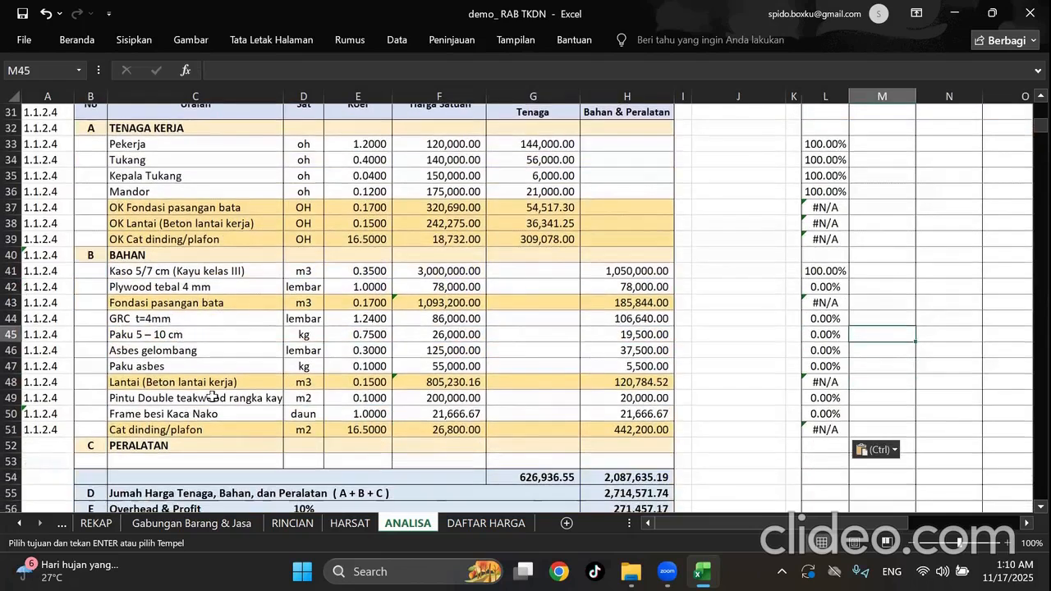
Split the ANALISA sheet window above row 43, Fondasi pasangan bata.
{"action": "left_click", "coordinate": [396, 330]}
{"action": "scroll", "coordinate": [851, 253], "scroll_direction": "up", "scroll_amount": 2}
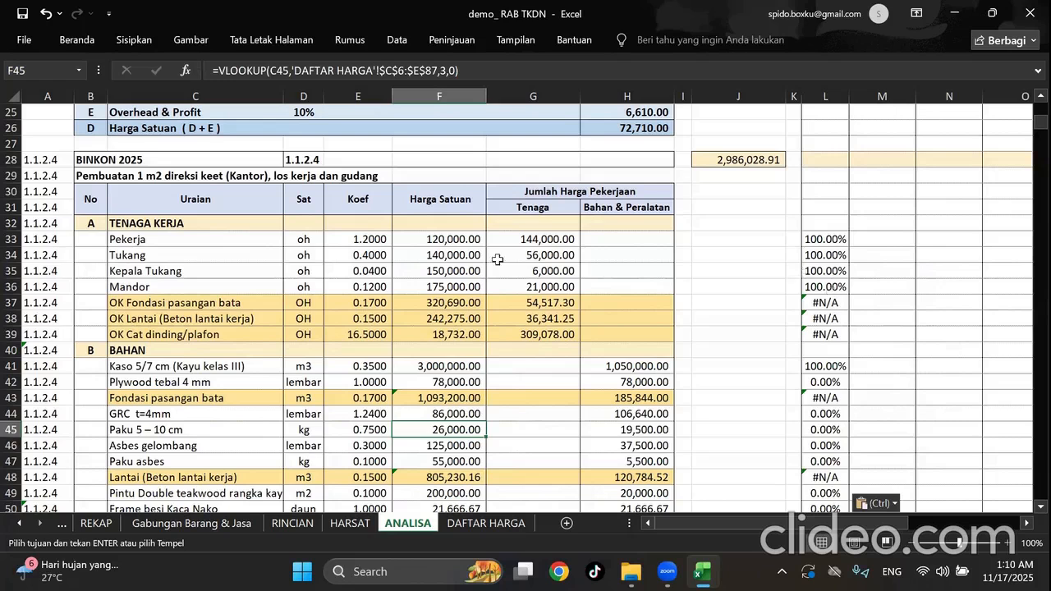
{"action": "scroll", "coordinate": [641, 279], "scroll_direction": "down", "scroll_amount": 1}
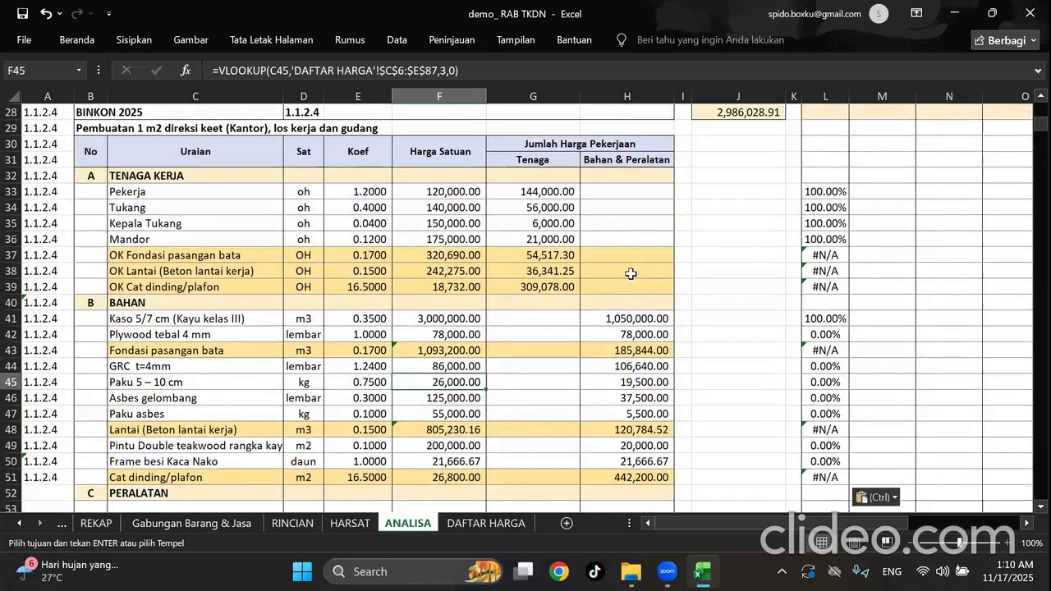
{"action": "scroll", "coordinate": [707, 303], "scroll_direction": "down", "scroll_amount": 1}
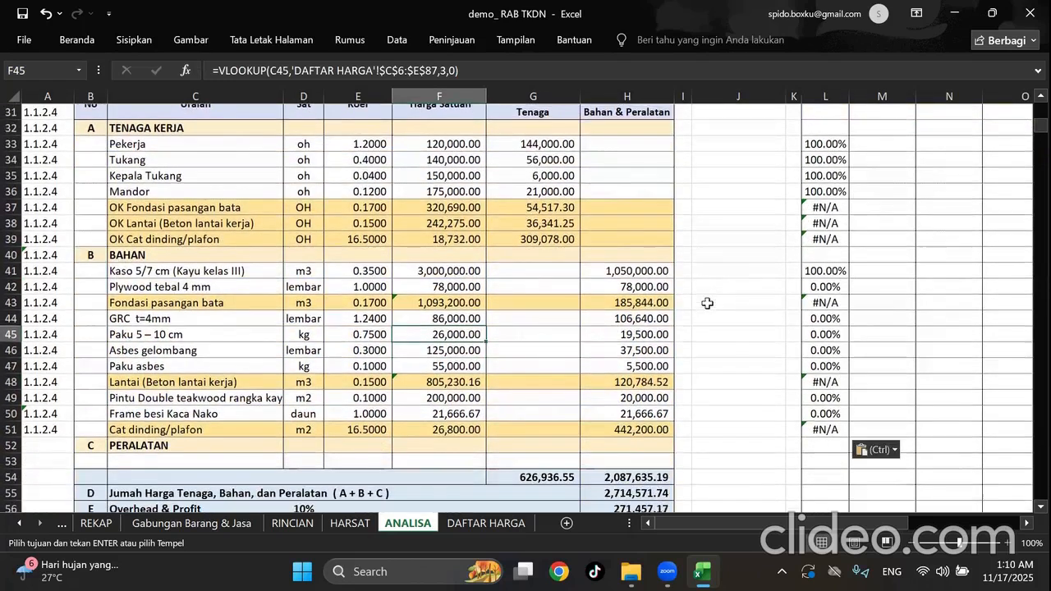
{"action": "left_click", "coordinate": [11, 302]}
{"action": "left_click", "coordinate": [509, 41]}
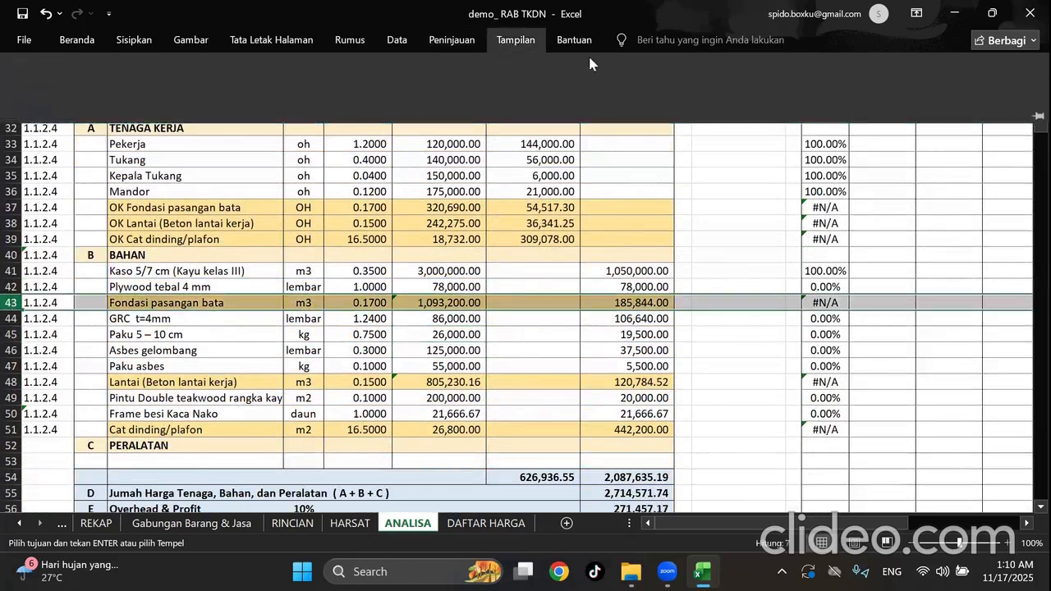
{"action": "left_click", "coordinate": [630, 66]}
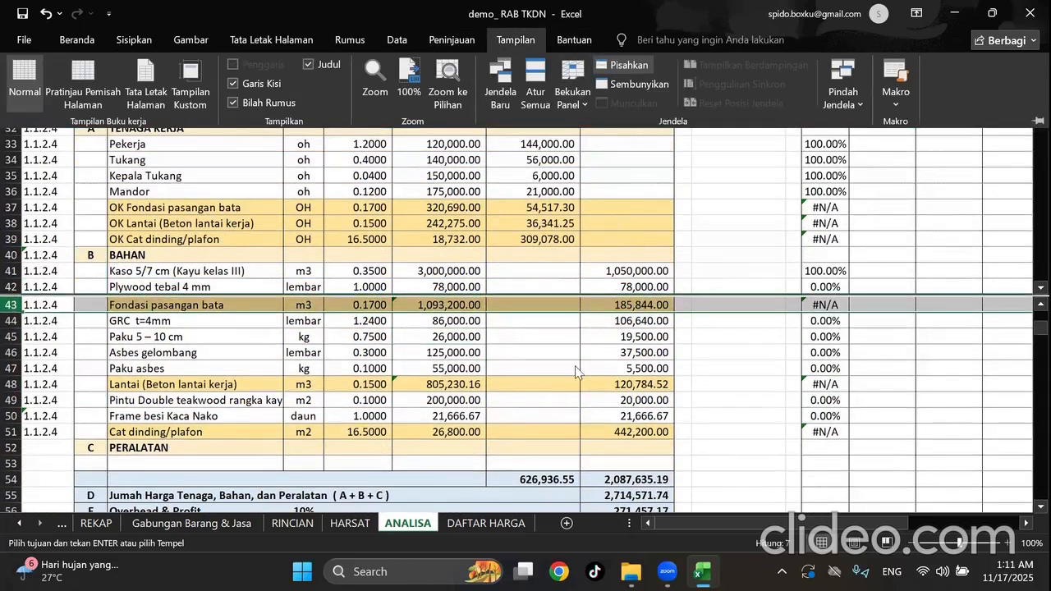
Check the unit price formula of OK Fondasi pasangan bata in F37 and go to its source cell G549 in the lower pane.
{"action": "left_click", "coordinate": [607, 211]}
{"action": "scroll", "coordinate": [568, 210], "scroll_direction": "down", "scroll_amount": 1}
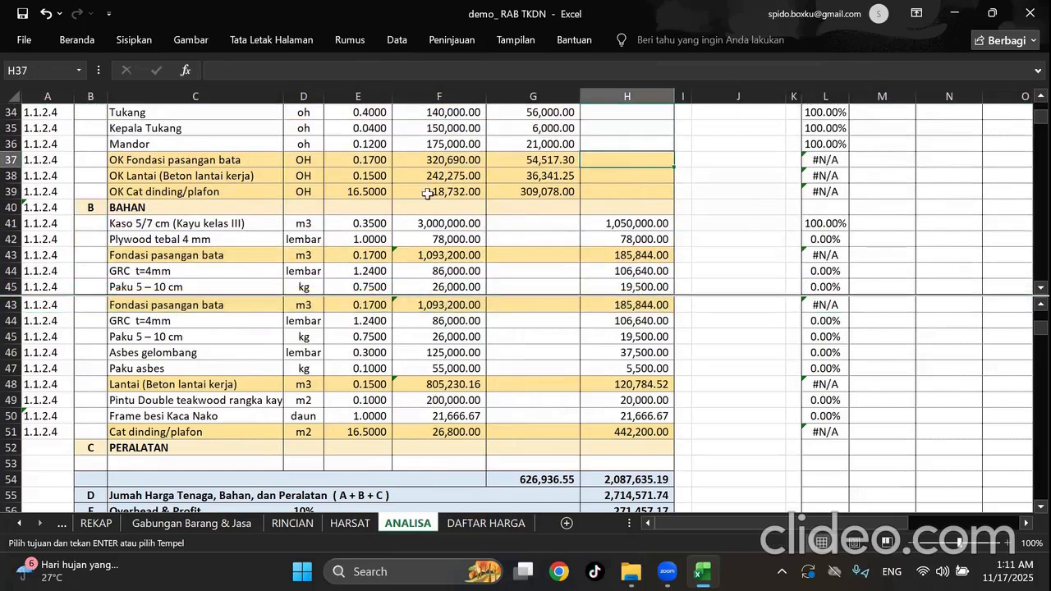
{"action": "left_click", "coordinate": [465, 160]}
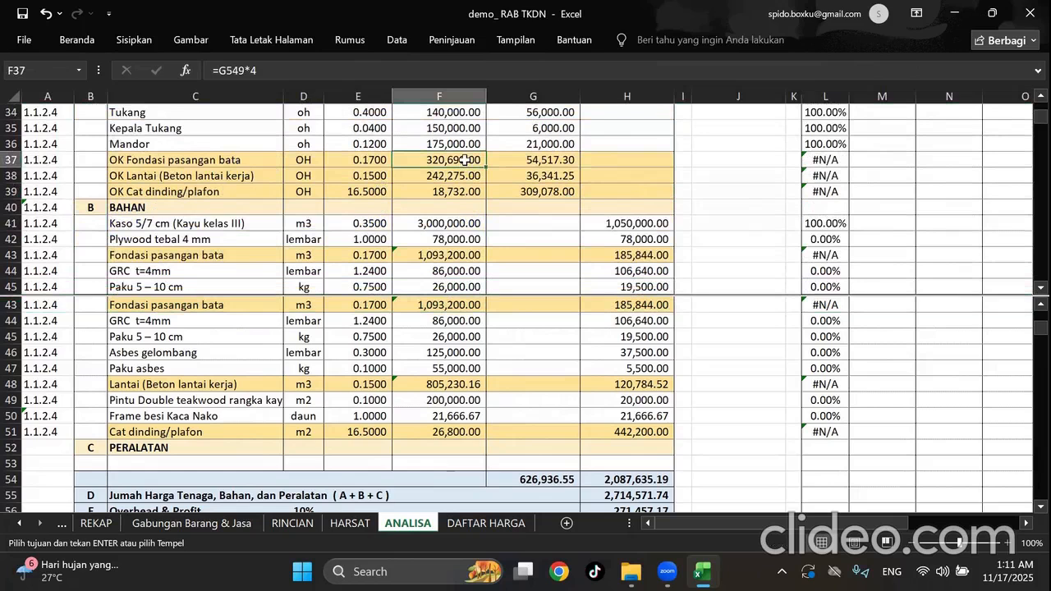
{"action": "left_click", "coordinate": [532, 401]}
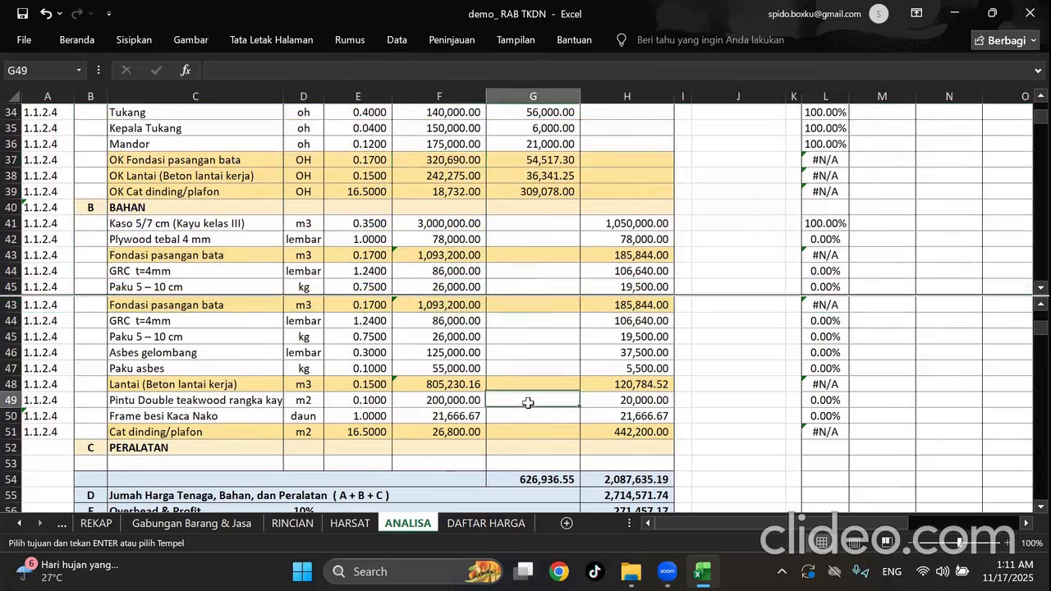
{"action": "left_click", "coordinate": [45, 71]}
{"action": "left_click_drag", "start_coordinate": [17, 72], "coordinate": [46, 76]}
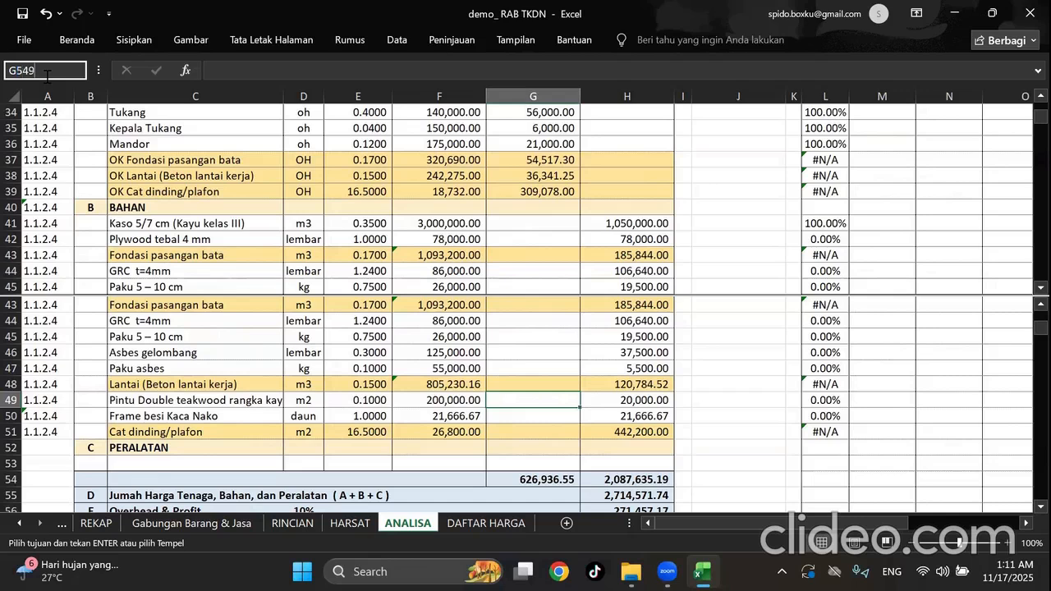
{"action": "key", "text": "Return"}
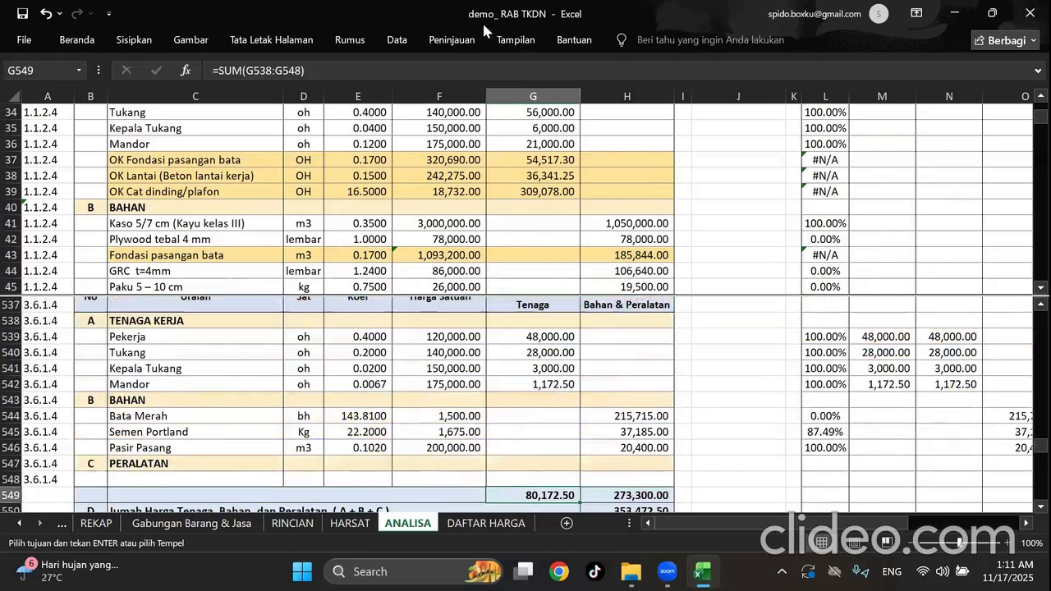
Replace the VLOOKUPs in L37 and L38 with references to the cell directly above, =L36 and =L37.
{"action": "left_click", "coordinate": [879, 163]}
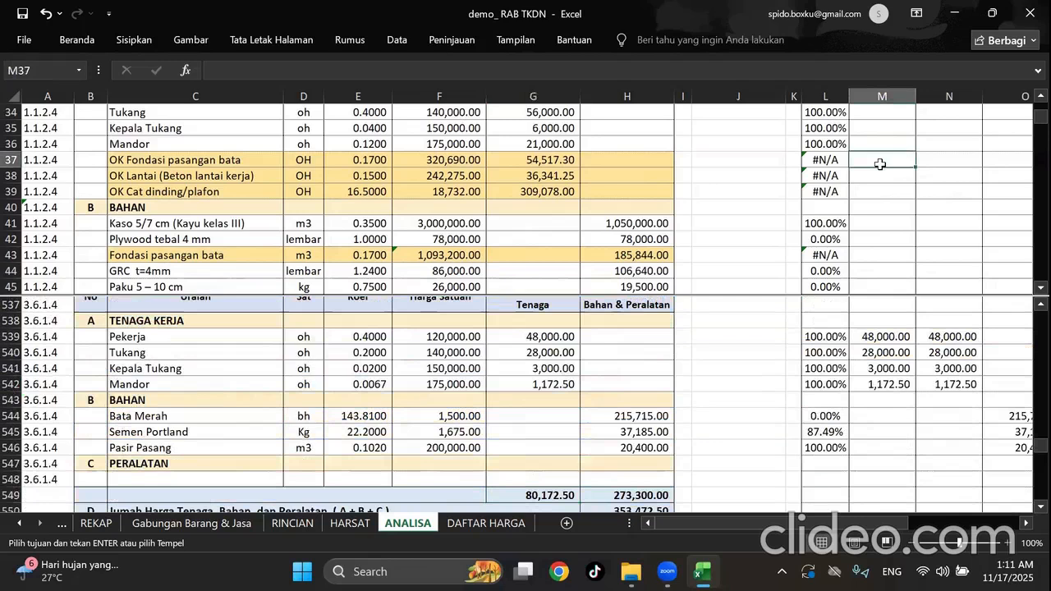
{"action": "left_click", "coordinate": [832, 159]}
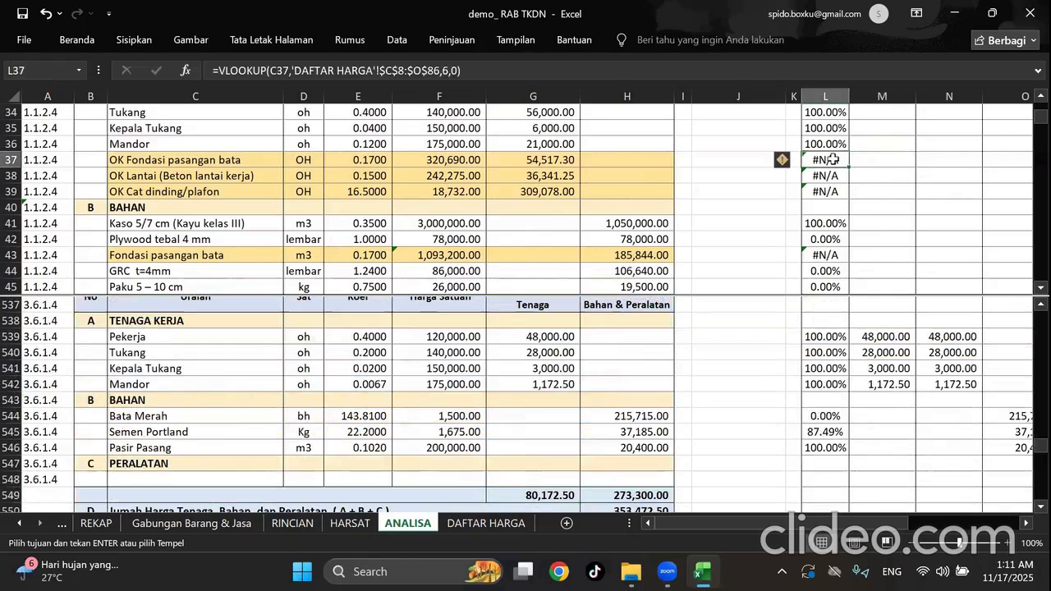
{"action": "type", "text": "="}
{"action": "left_click", "coordinate": [832, 143]}
{"action": "key", "text": "Return"}
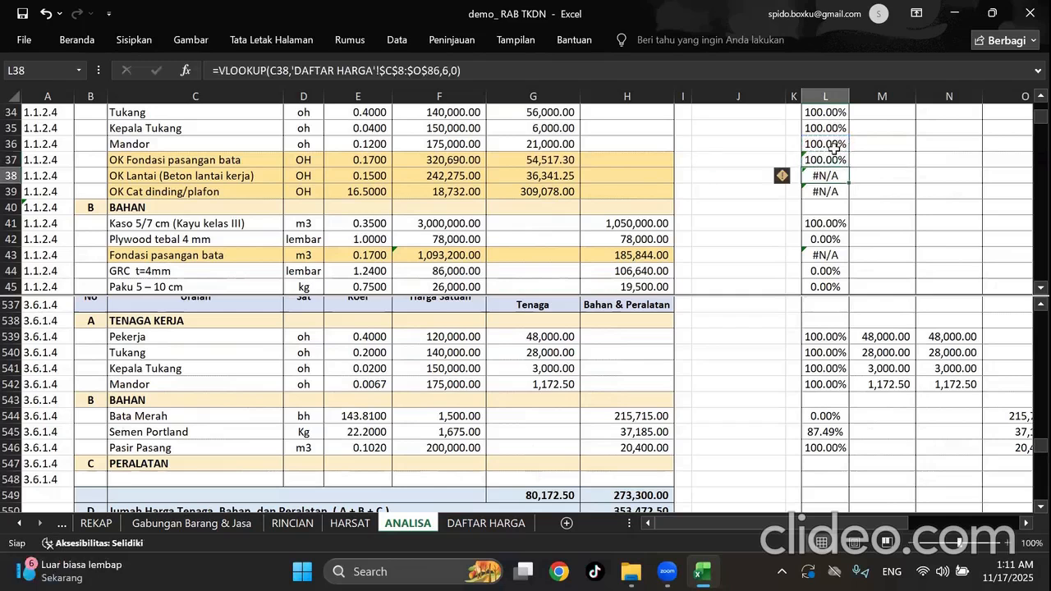
{"action": "type", "text": "="}
{"action": "left_click", "coordinate": [832, 159]}
{"action": "key", "text": "Return"}
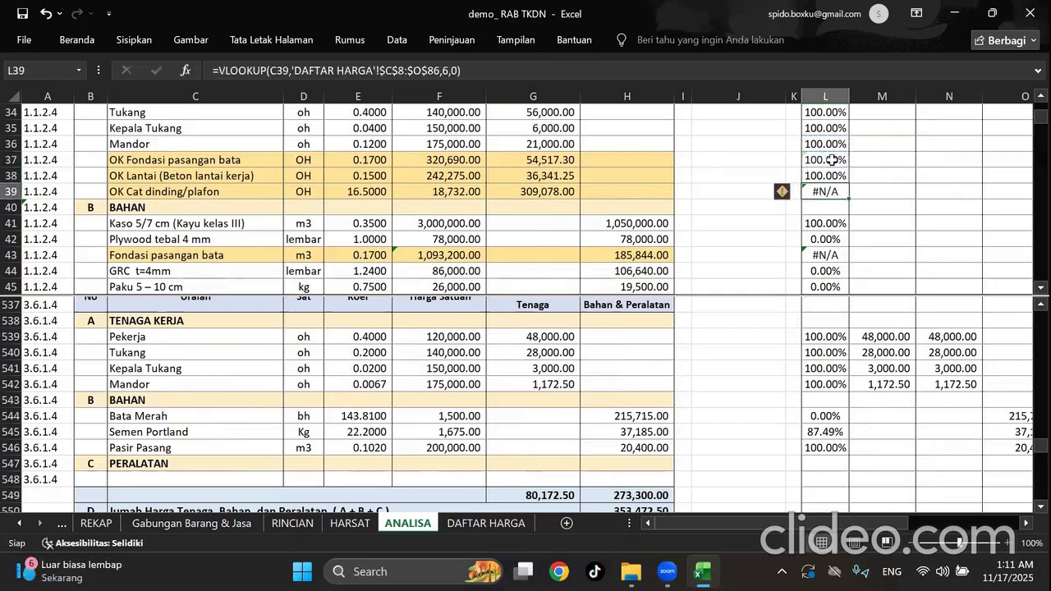
Check the reference in L37 and set the TKDN percentage of OK Cat dinding/plafon in L39 to =L38.
{"action": "right_click", "coordinate": [832, 159]}
{"action": "left_click", "coordinate": [788, 190]}
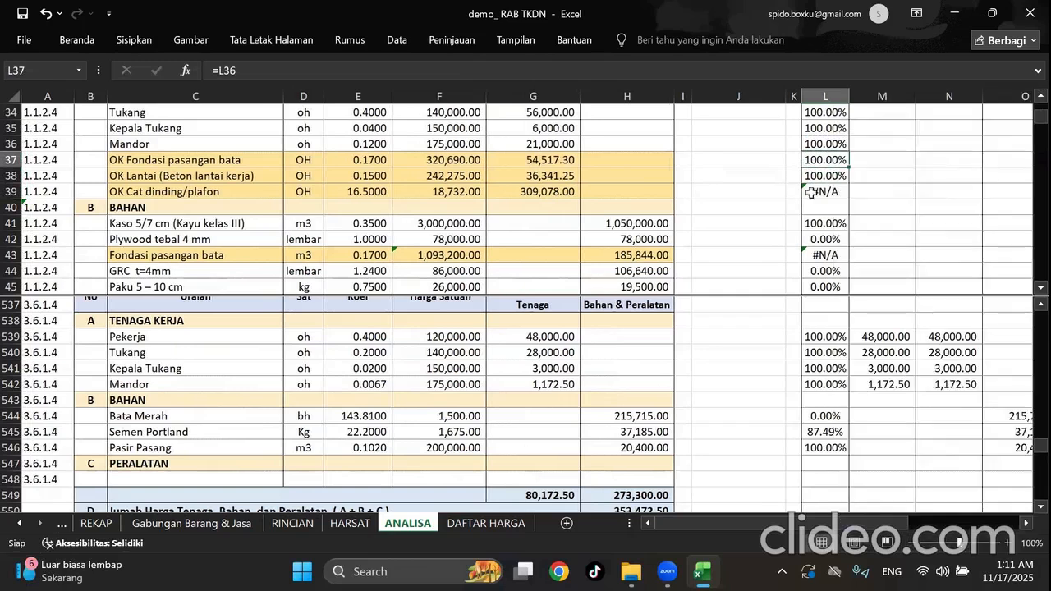
{"action": "left_click", "coordinate": [825, 191]}
{"action": "type", "text": "="}
{"action": "left_click", "coordinate": [831, 176]}
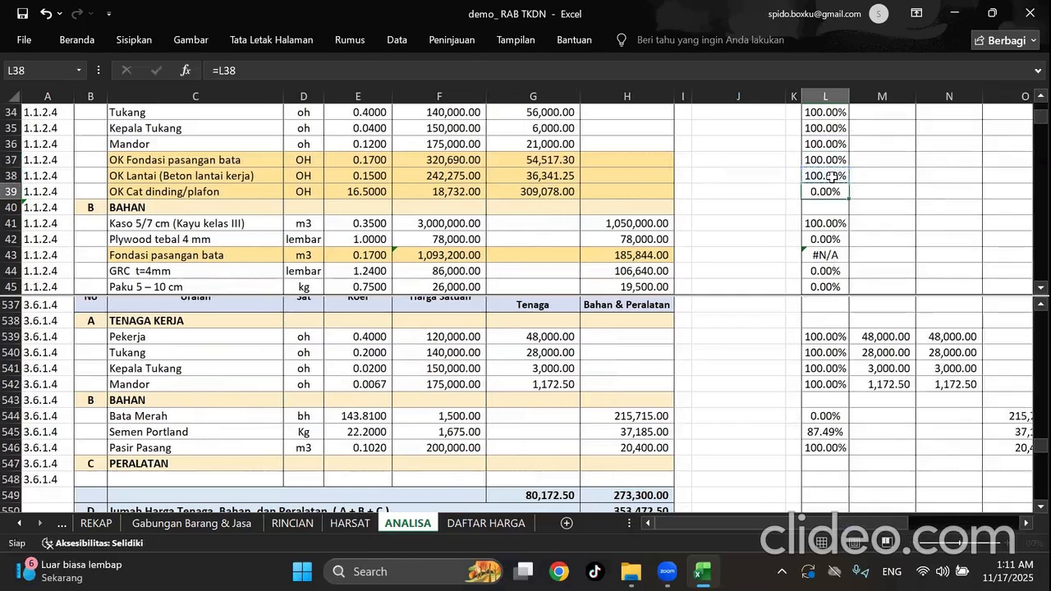
{"action": "key", "text": "Return"}
{"action": "left_click", "coordinate": [705, 197]}
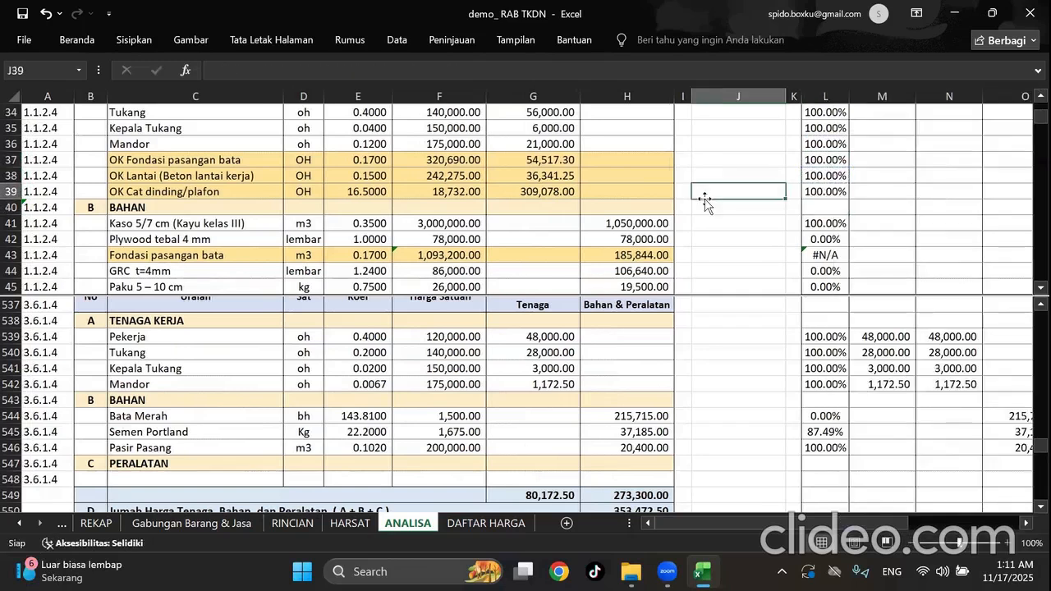
Examine the unit price formula, coefficient and unit of Fondasi pasangan bata in row 43 against its source analysis 3.6.1.4.
{"action": "scroll", "coordinate": [618, 203], "scroll_direction": "down", "scroll_amount": 1}
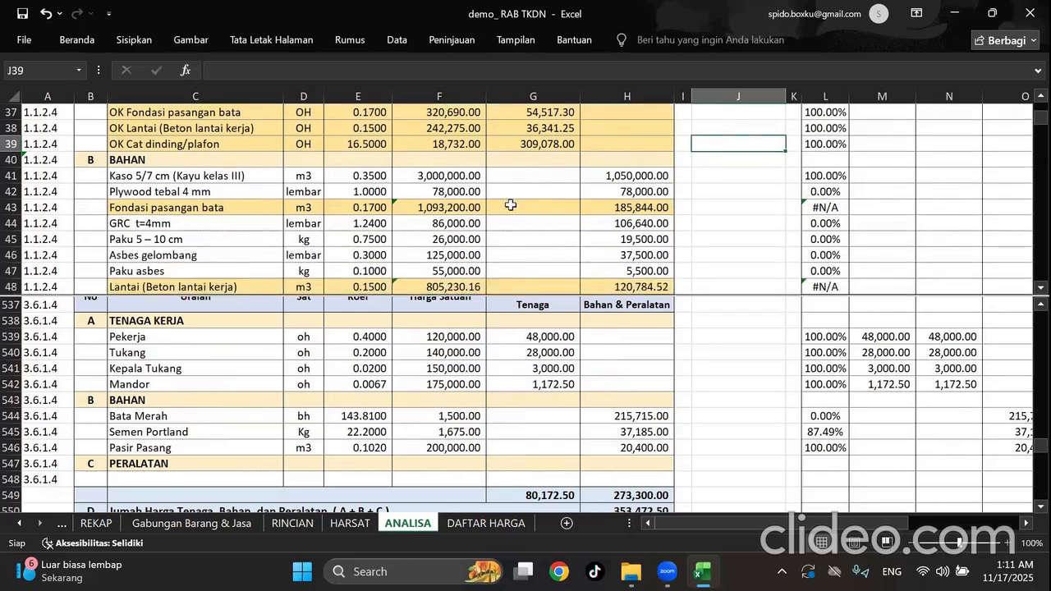
{"action": "left_click", "coordinate": [450, 211]}
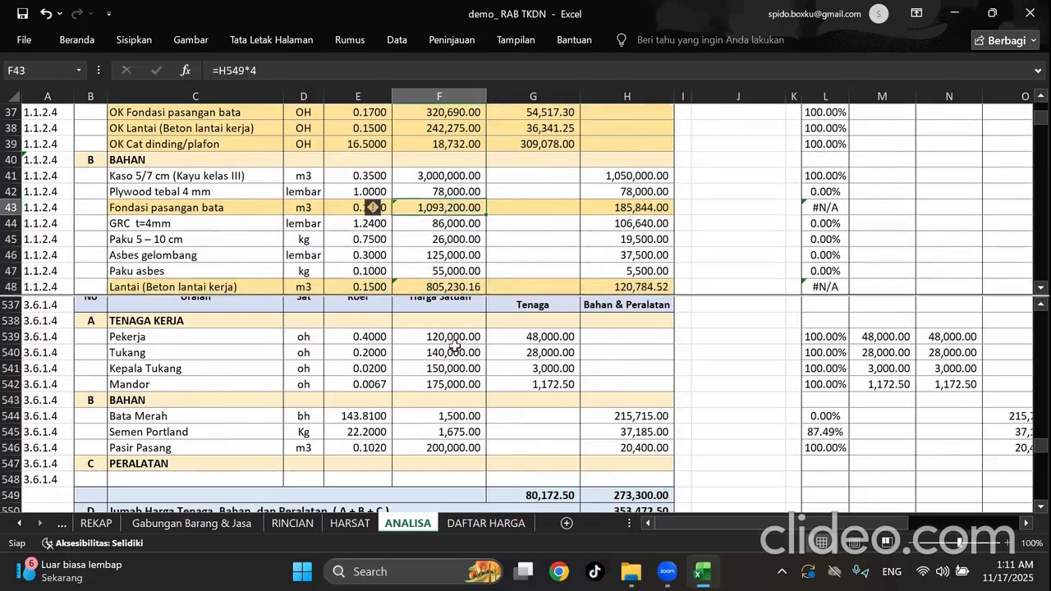
{"action": "left_click", "coordinate": [461, 355]}
{"action": "scroll", "coordinate": [464, 368], "scroll_direction": "up", "scroll_amount": 2}
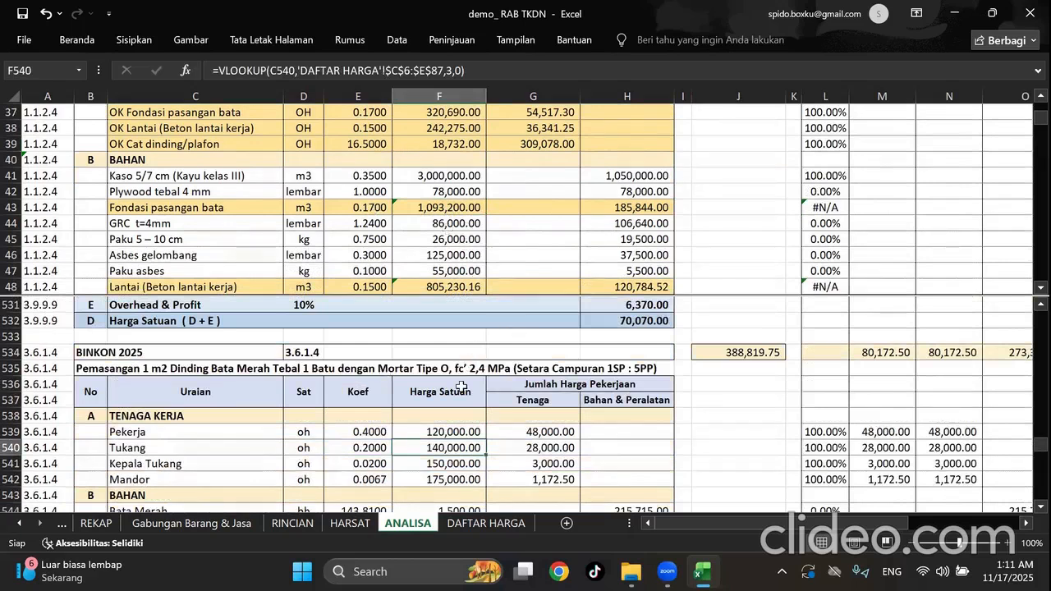
{"action": "left_click", "coordinate": [355, 209]}
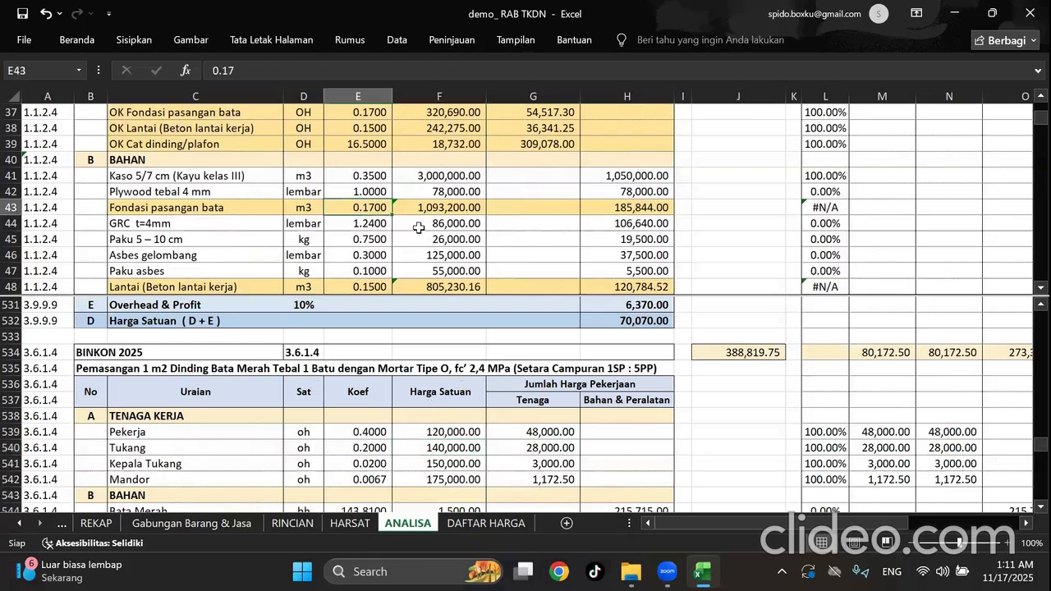
{"action": "left_click", "coordinate": [306, 209]}
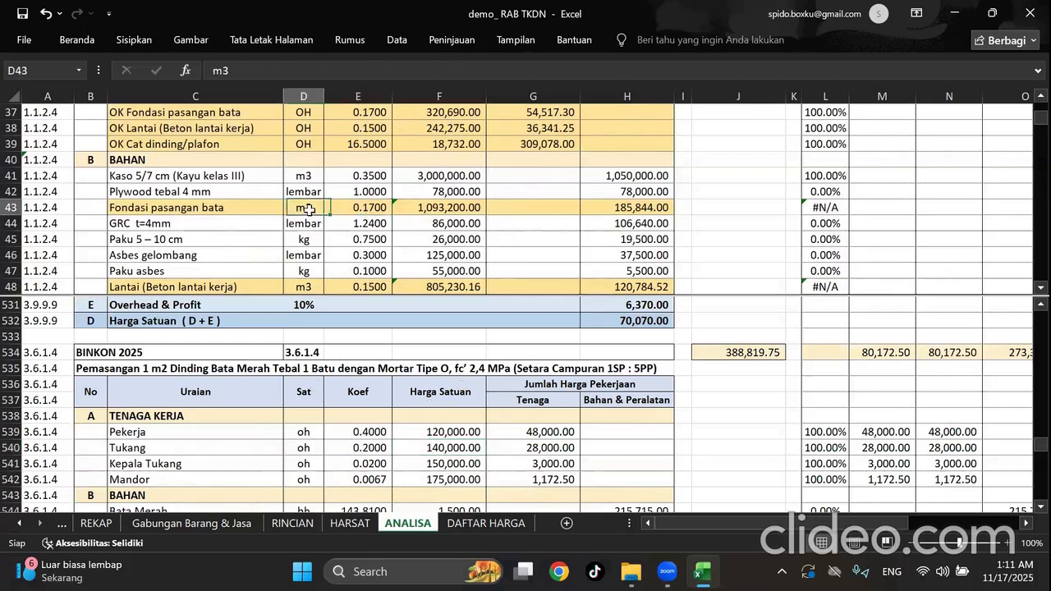
{"action": "left_click", "coordinate": [462, 205]}
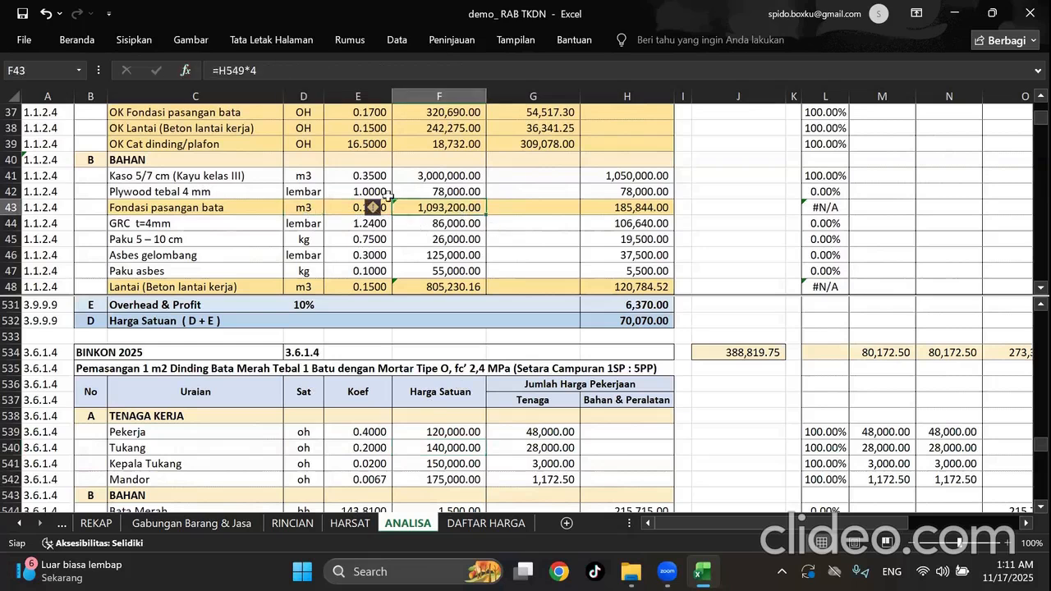
{"action": "left_click", "coordinate": [551, 235]}
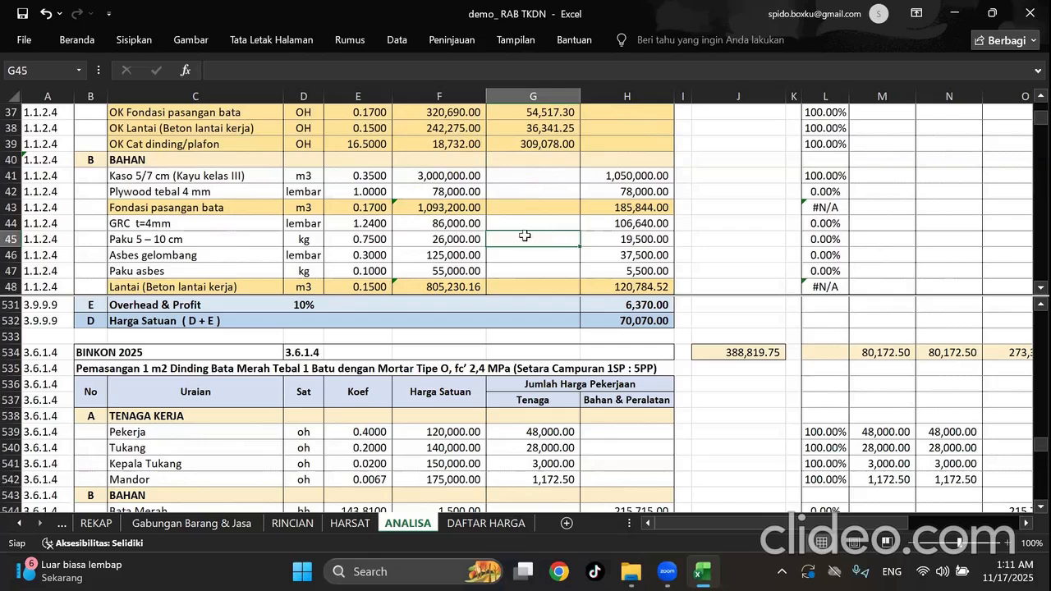
{"action": "left_click", "coordinate": [542, 222]}
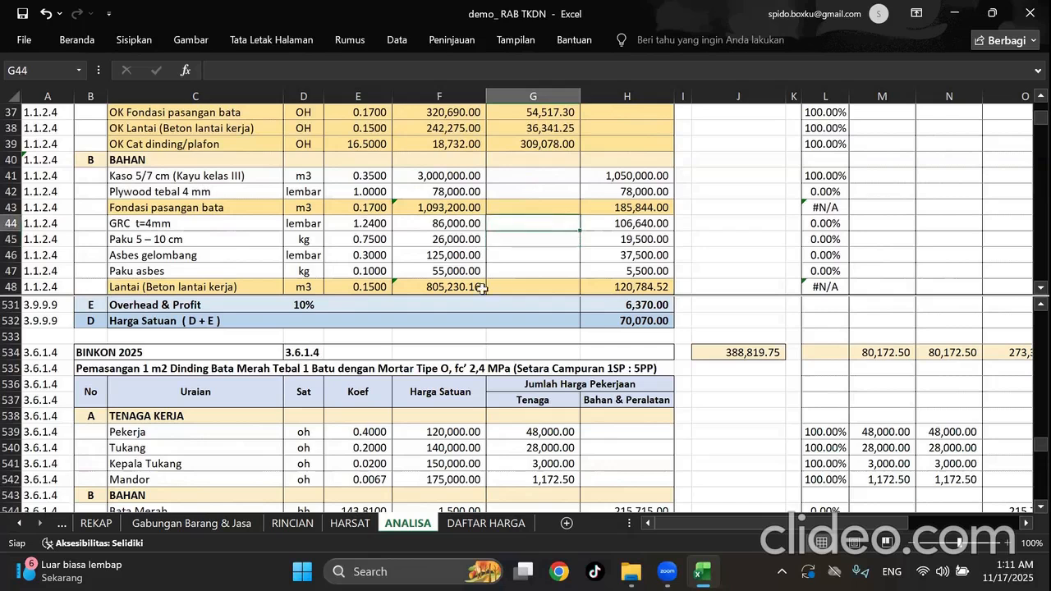
{"action": "left_click", "coordinate": [454, 386]}
{"action": "scroll", "coordinate": [454, 386], "scroll_direction": "down", "scroll_amount": 1}
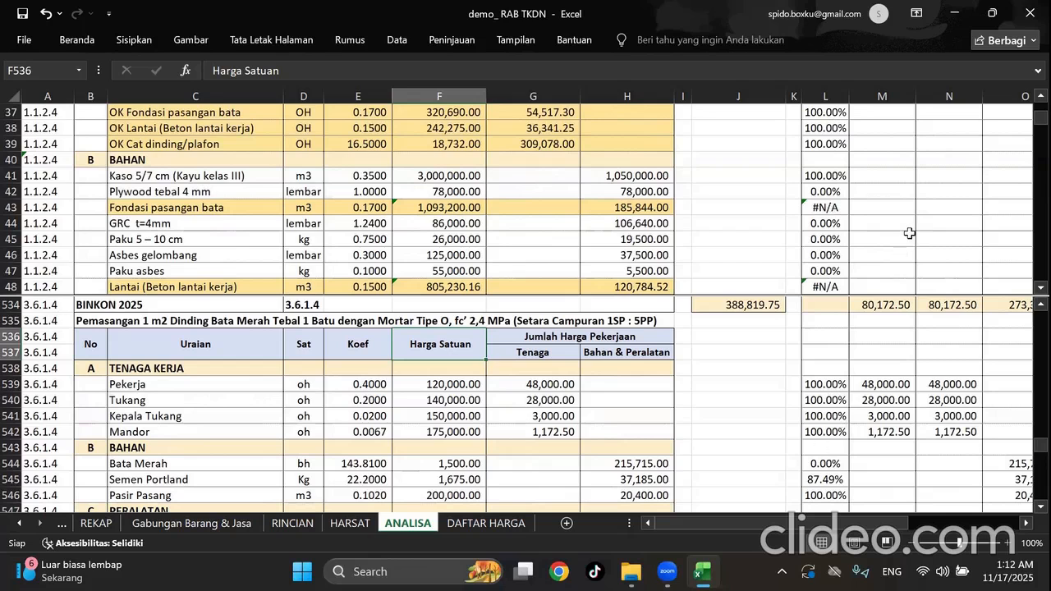
Start a SUM formula over P544:P546 in L43, replacing the VLOOKUP for Fondasi pasangan bata.
{"action": "left_click", "coordinate": [891, 412]}
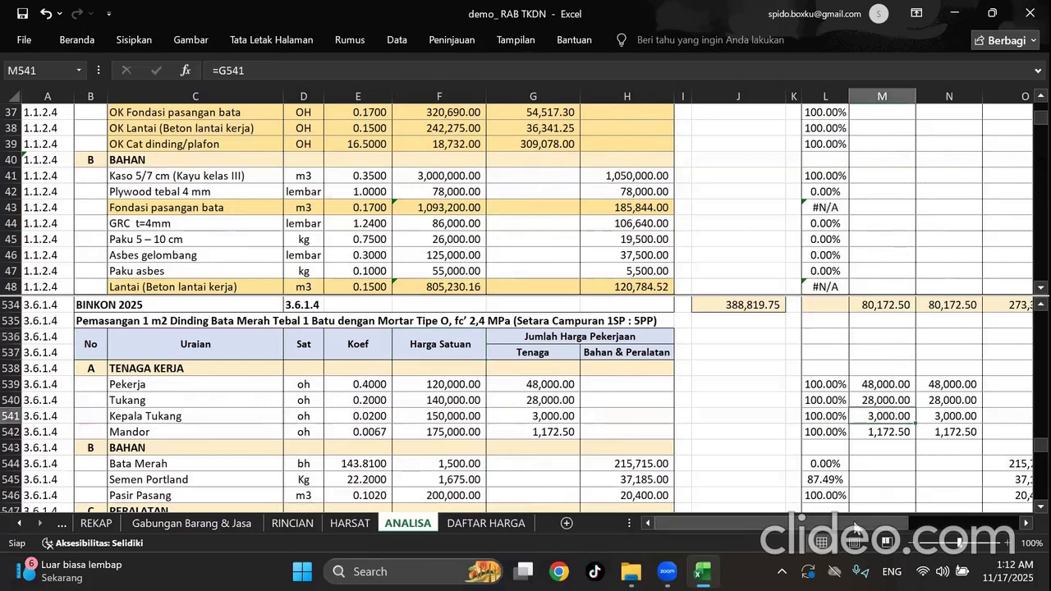
{"action": "left_click_drag", "start_coordinate": [856, 531], "coordinate": [898, 537]}
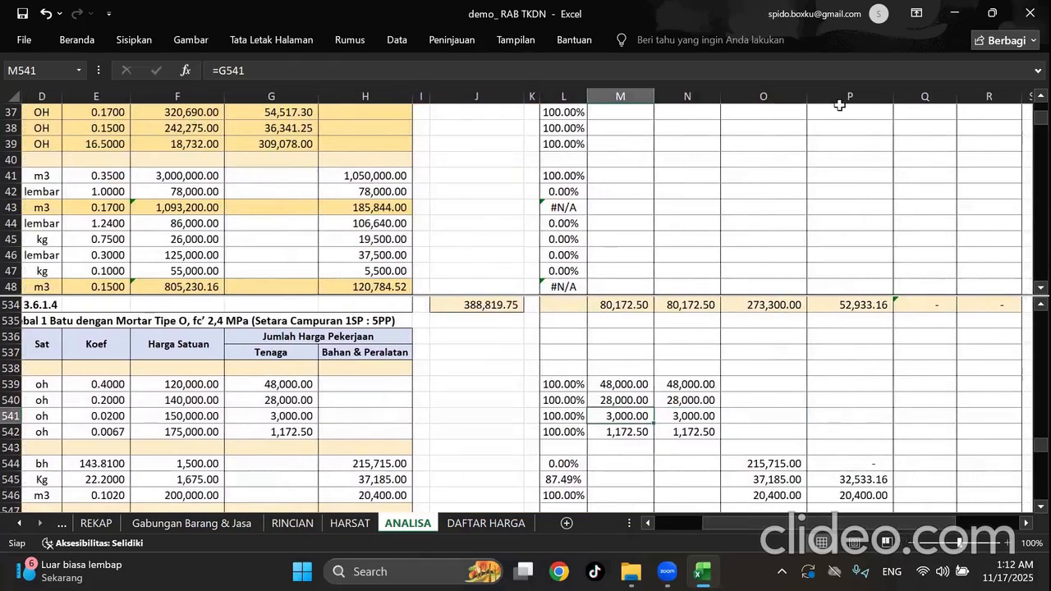
{"action": "left_click", "coordinate": [671, 234]}
{"action": "left_click", "coordinate": [564, 209]}
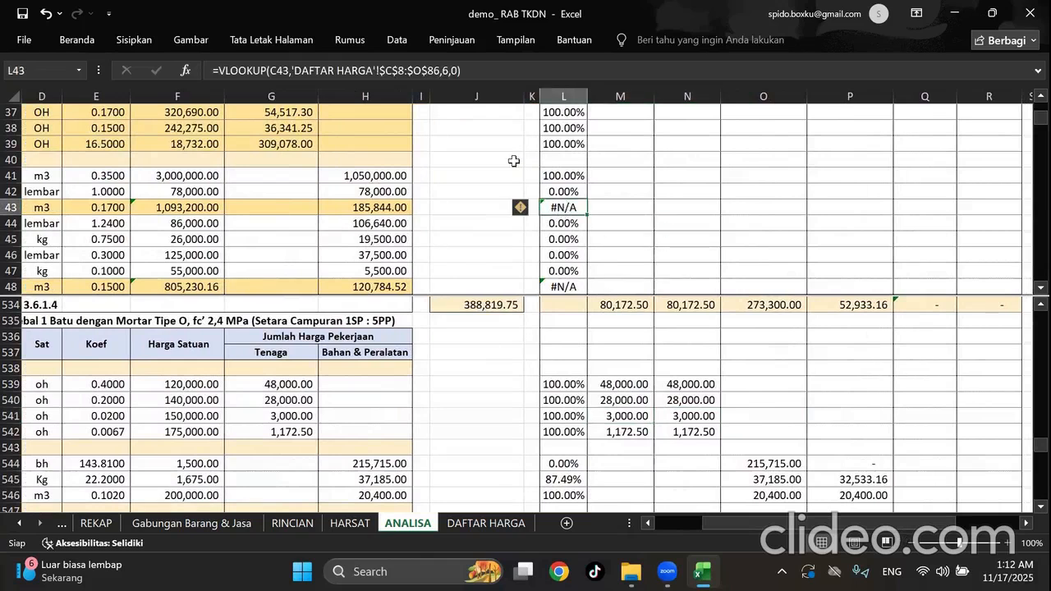
{"action": "left_click", "coordinate": [74, 45]}
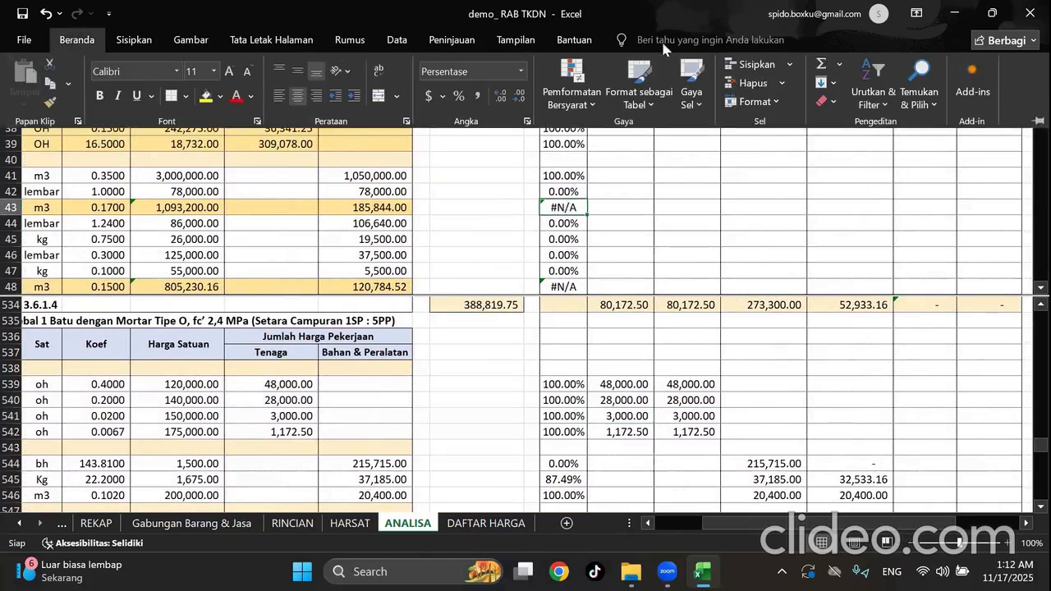
{"action": "left_click", "coordinate": [820, 66]}
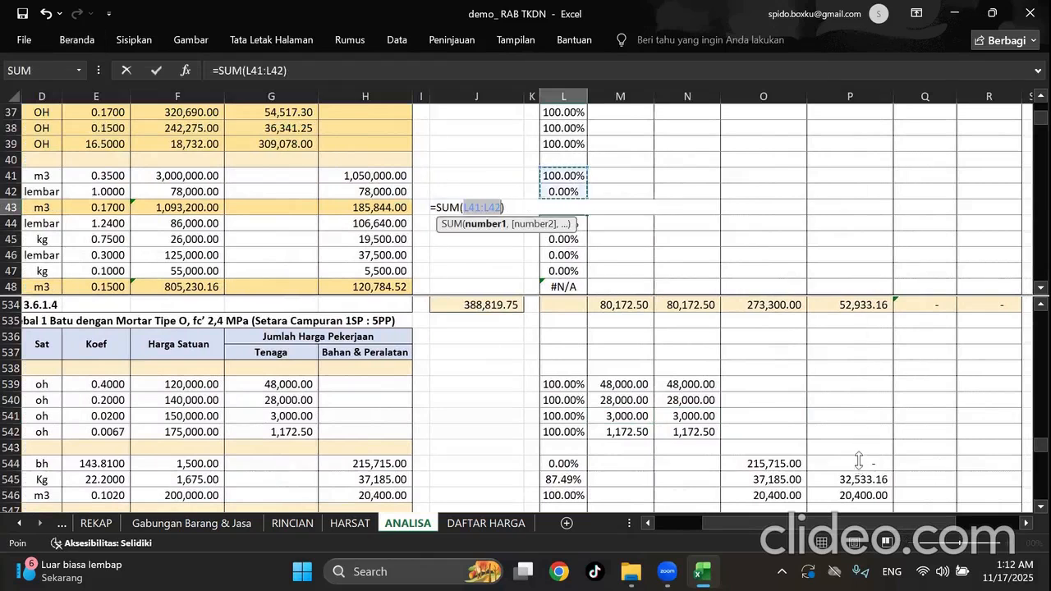
{"action": "left_click_drag", "start_coordinate": [861, 463], "coordinate": [860, 494]}
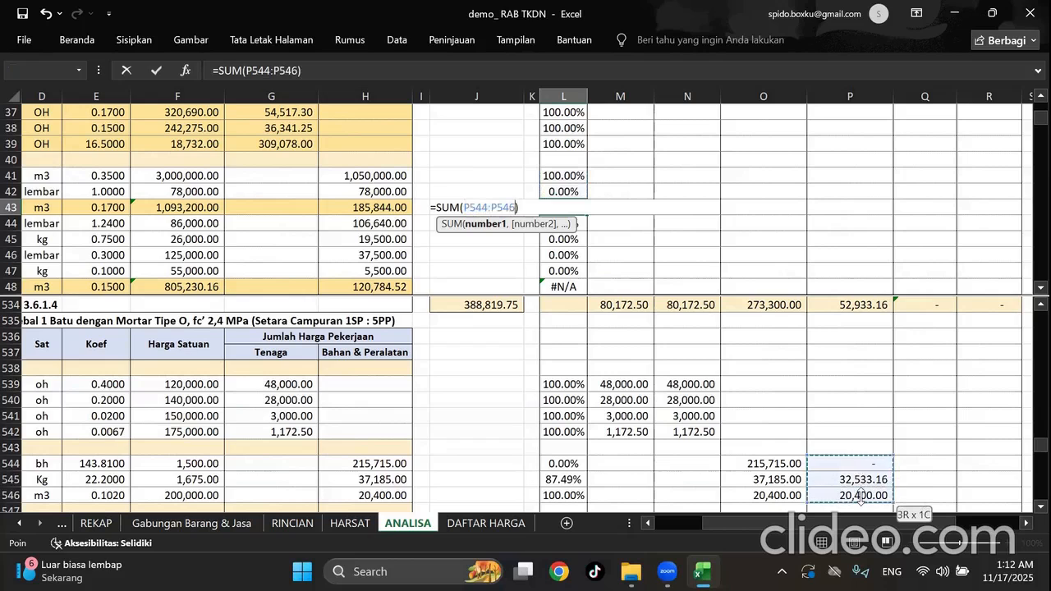
Extend the L43 formula with a division by a copy of SUM(P544:P546).
{"action": "left_click", "coordinate": [378, 69]}
{"action": "left_click_drag", "start_coordinate": [219, 73], "coordinate": [323, 73]}
{"action": "key", "text": "ctrl+c"}
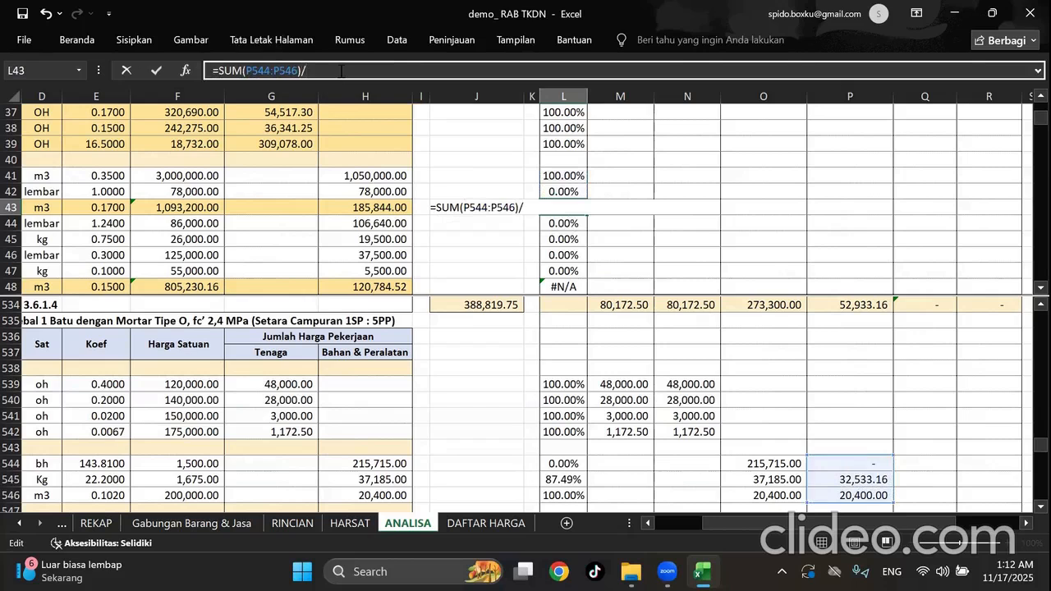
{"action": "type", "text": "/"}
{"action": "key", "text": "ctrl+v"}
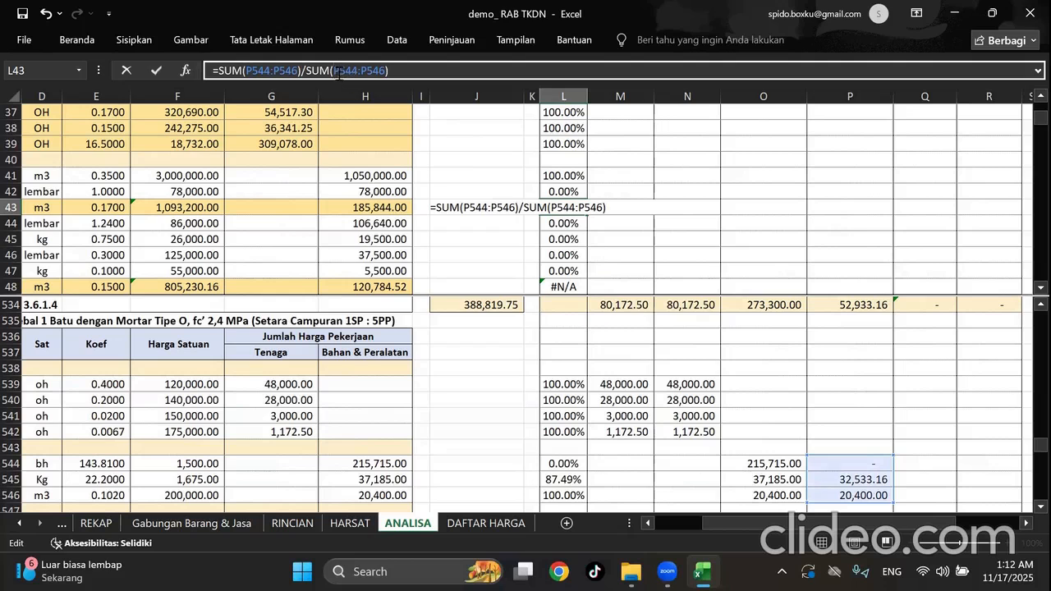
Change the divisor range in L43 to O544:O546, completing =SUM(P544:P546)/SUM(O544:O546) for Fondasi pasangan bata.
{"action": "left_click", "coordinate": [340, 71]}
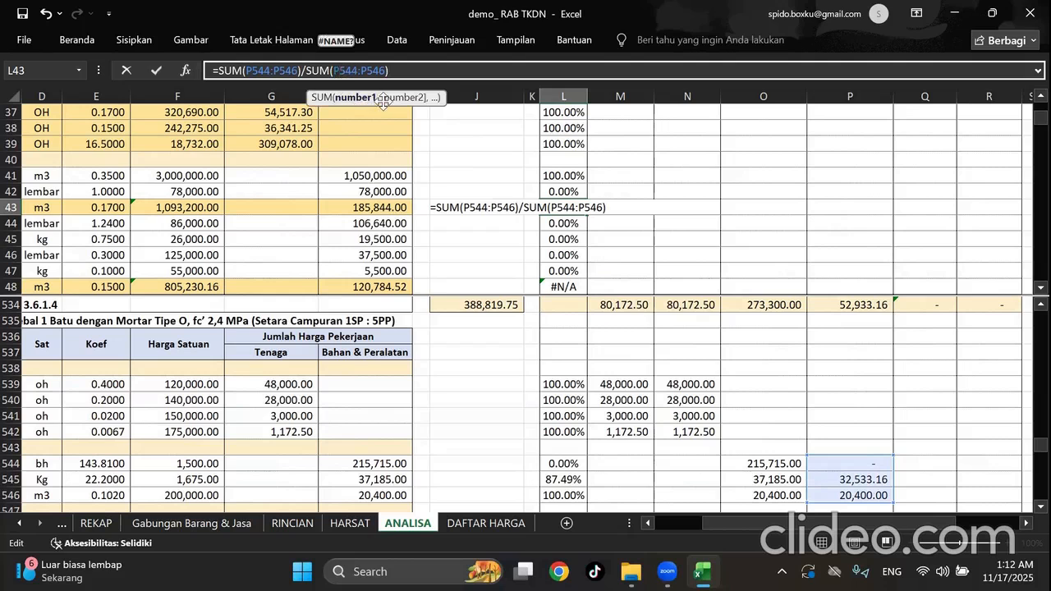
{"action": "key", "text": "Delete"}
{"action": "type", "text": "o"}
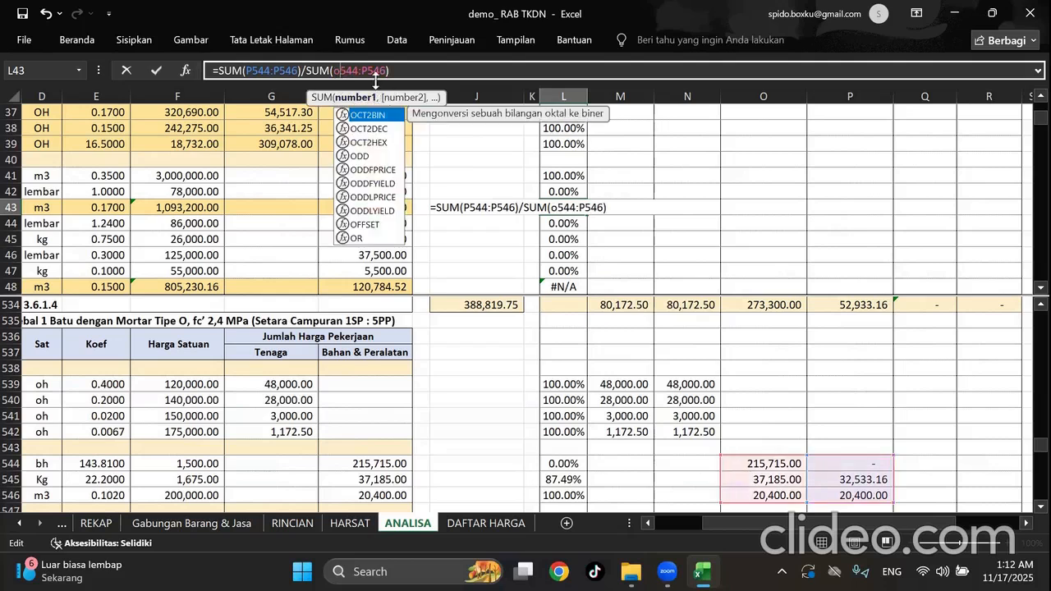
{"action": "left_click_drag", "start_coordinate": [364, 72], "coordinate": [438, 108]}
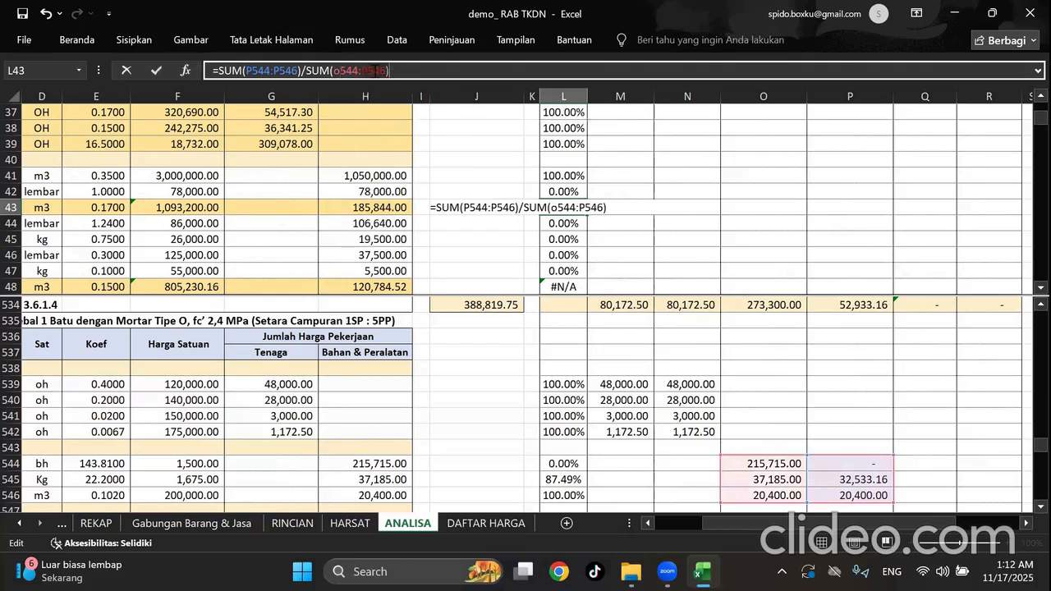
{"action": "left_click", "coordinate": [381, 71]}
{"action": "key", "text": "BackSpace"}
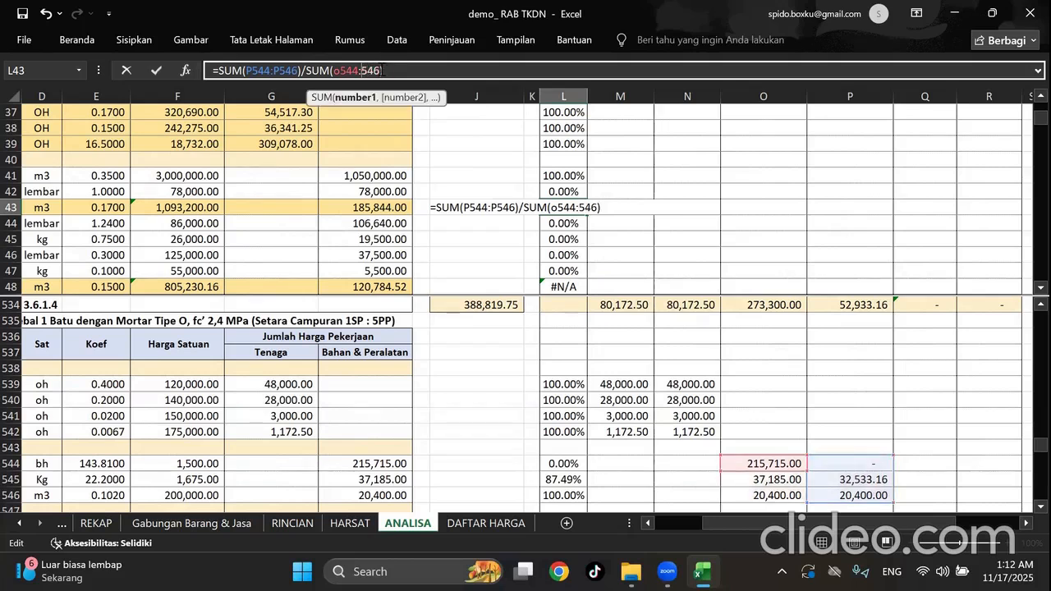
{"action": "type", "text": "o"}
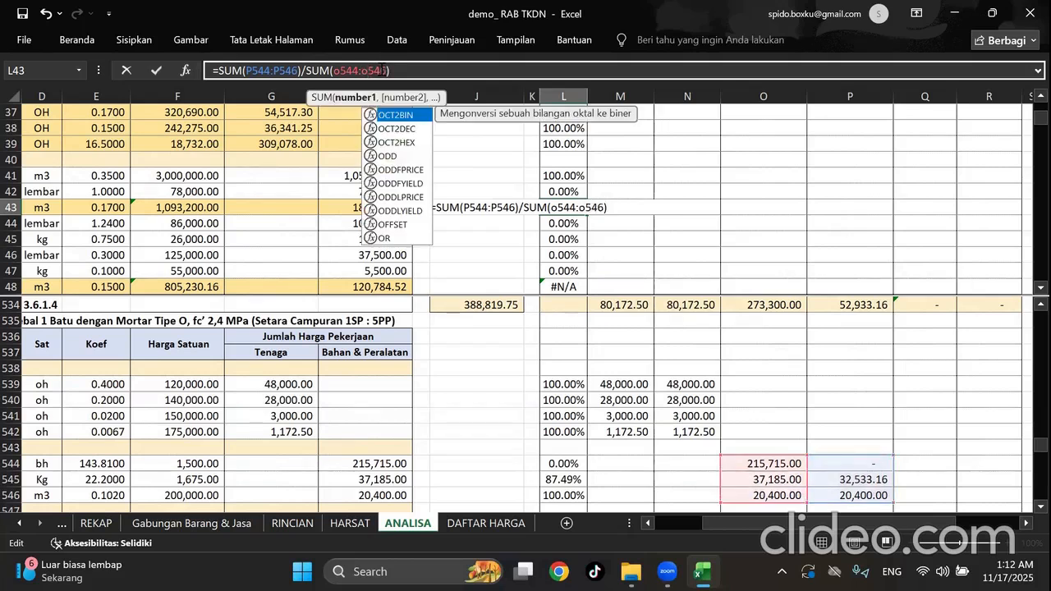
{"action": "key", "text": "Return"}
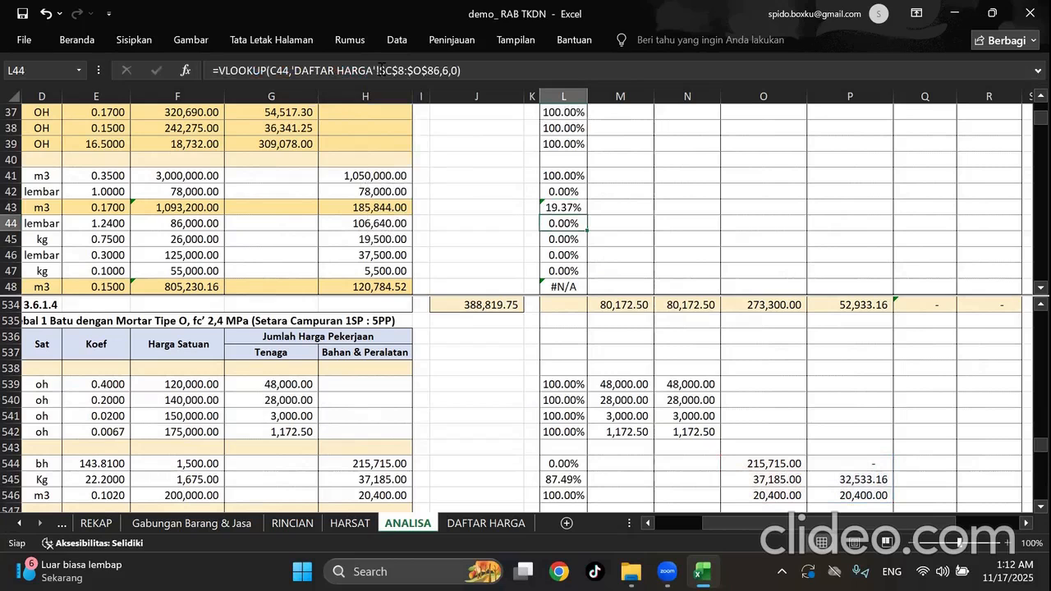
Check which cell the unit price of Lantai (Beton lantai kerja) in F48 refers to.
{"action": "left_click", "coordinate": [452, 239]}
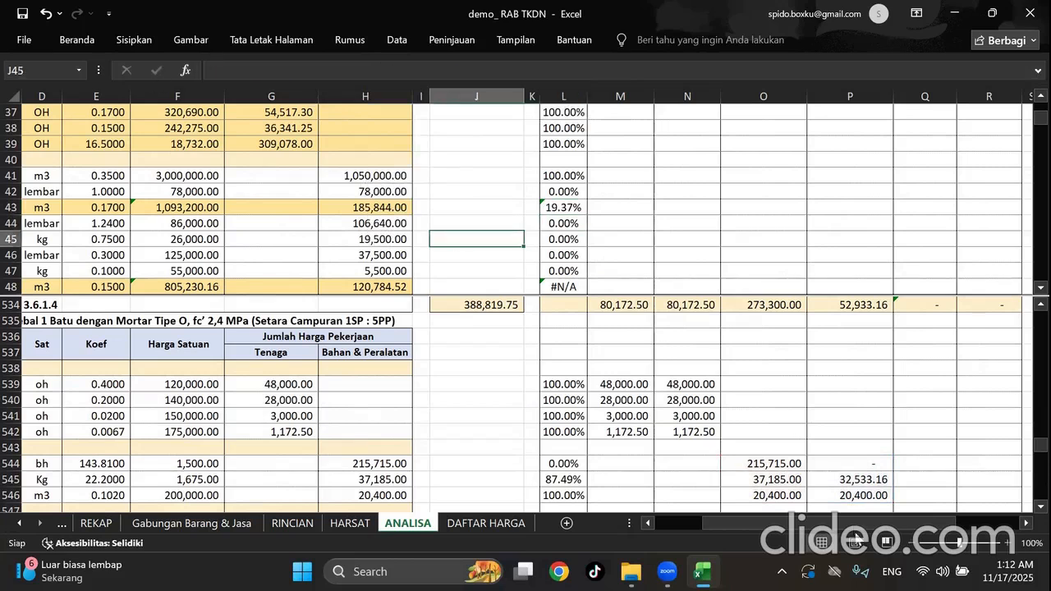
{"action": "left_click_drag", "start_coordinate": [859, 539], "coordinate": [771, 535]}
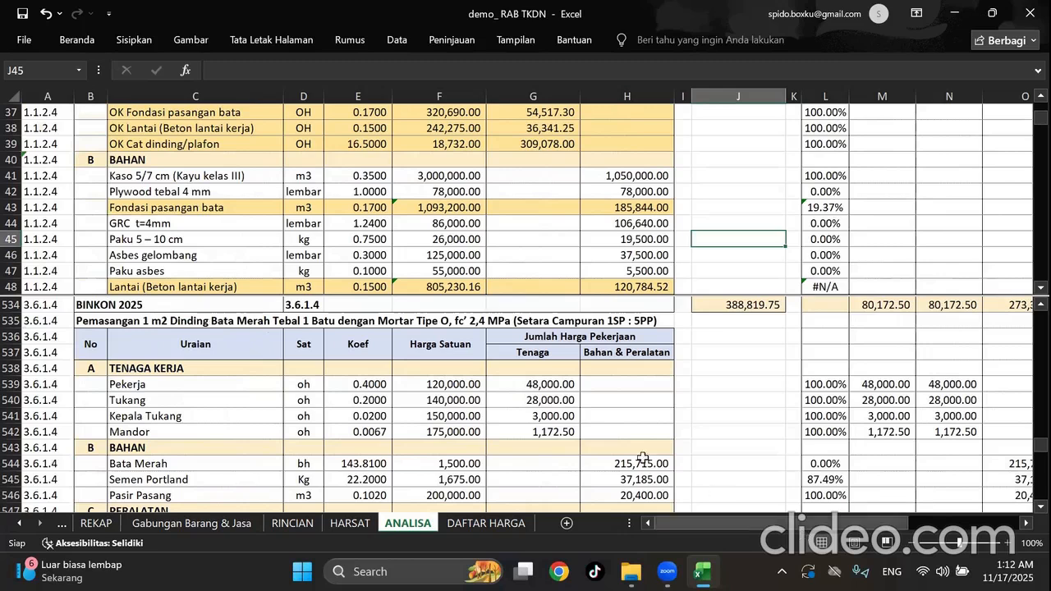
{"action": "left_click", "coordinate": [224, 239]}
{"action": "scroll", "coordinate": [205, 246], "scroll_direction": "down", "scroll_amount": 2}
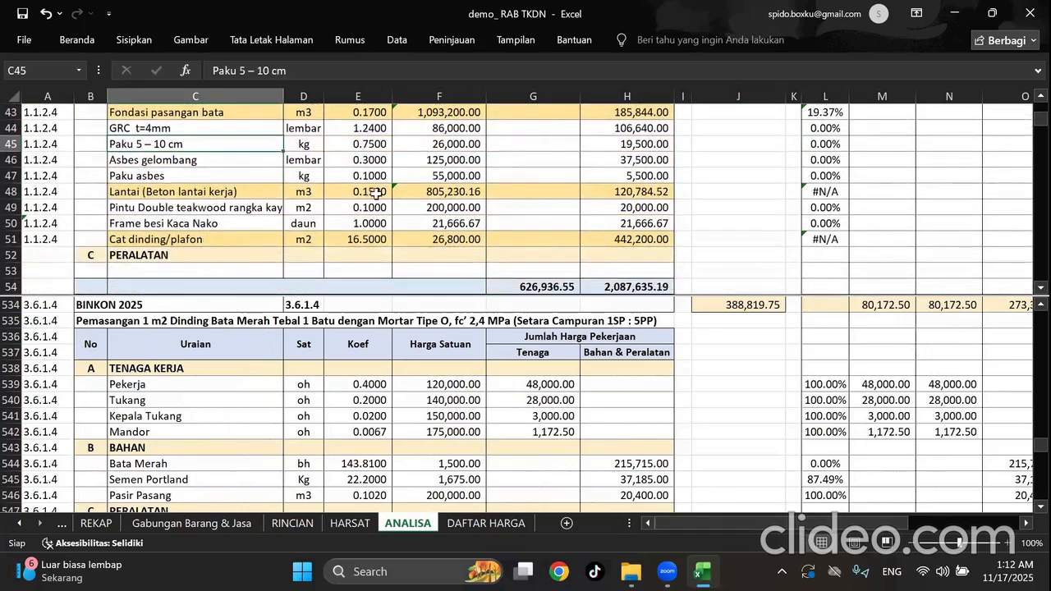
{"action": "left_click", "coordinate": [443, 193]}
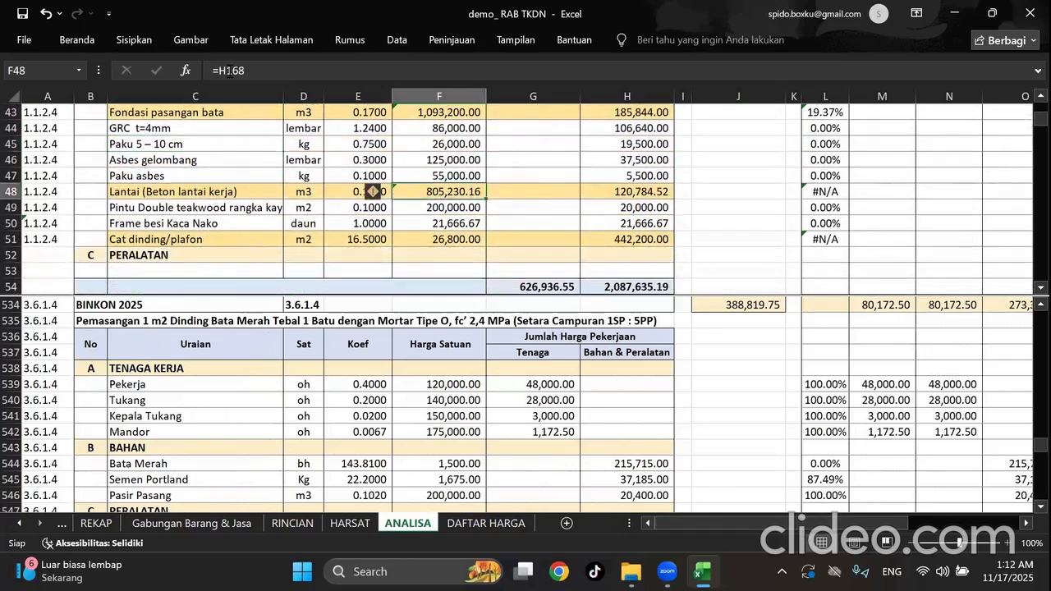
Go to row 168 in the lower pane and examine the labour and material items of analysis 2.2.1.4.1.
{"action": "left_click", "coordinate": [424, 413]}
{"action": "left_click", "coordinate": [65, 70]}
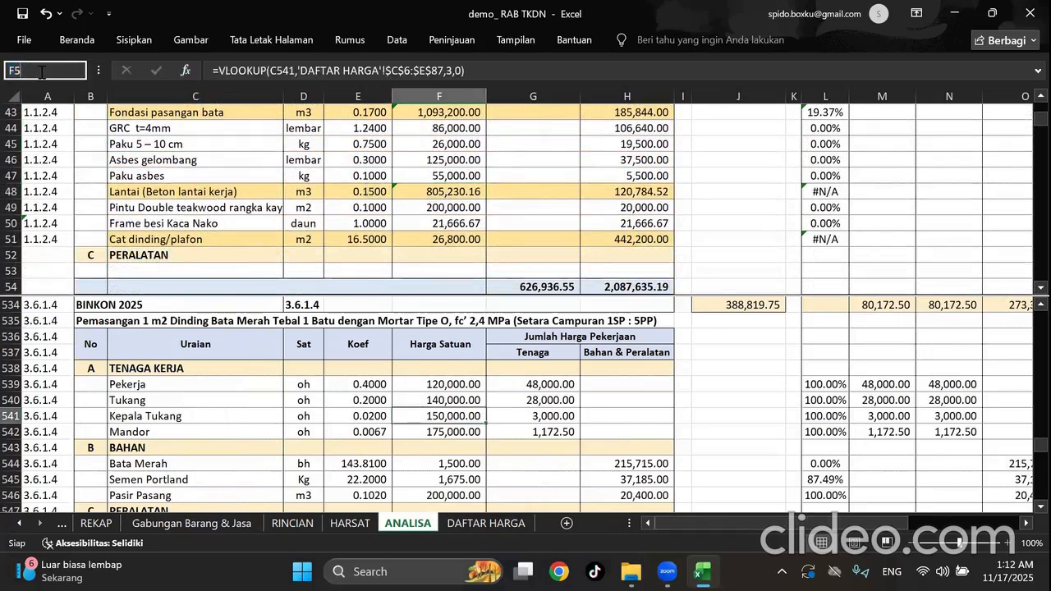
{"action": "key", "text": "BackSpace"}
{"action": "key", "text": "Return"}
{"action": "left_click", "coordinate": [578, 437]}
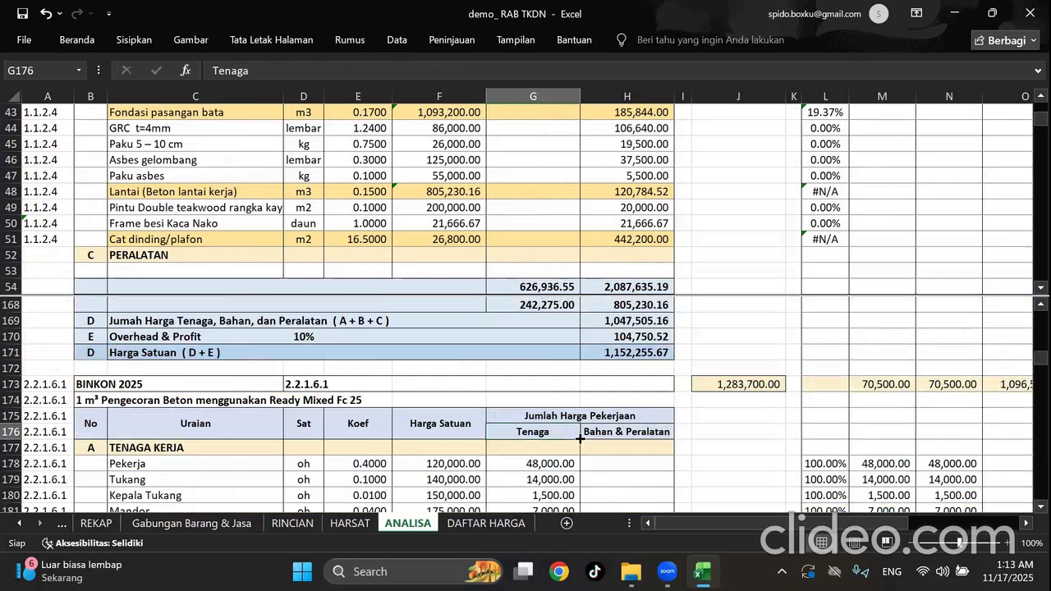
{"action": "scroll", "coordinate": [573, 432], "scroll_direction": "up", "scroll_amount": 3}
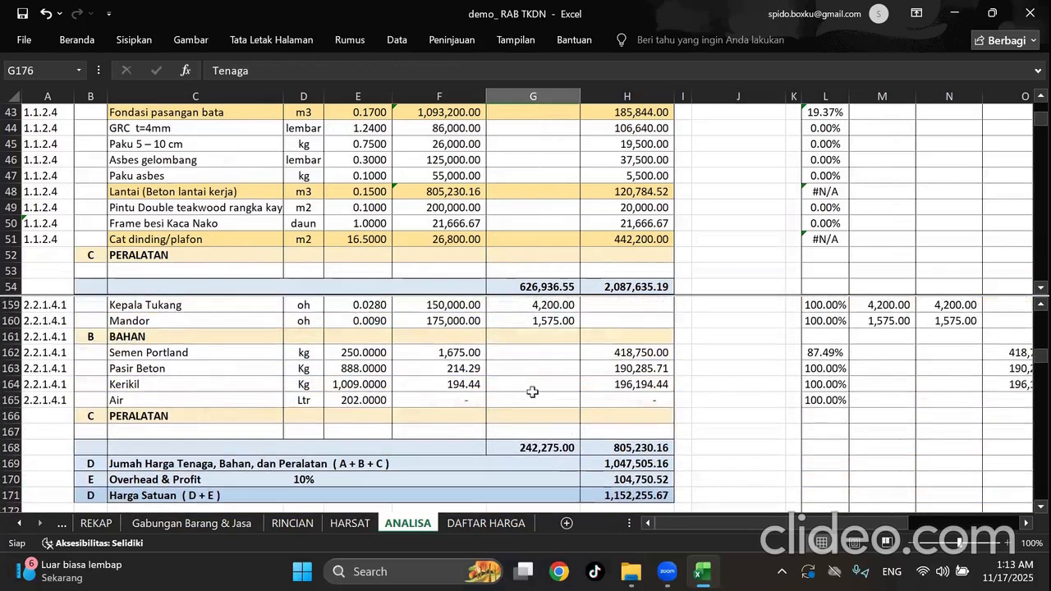
{"action": "scroll", "coordinate": [365, 411], "scroll_direction": "up", "scroll_amount": 2}
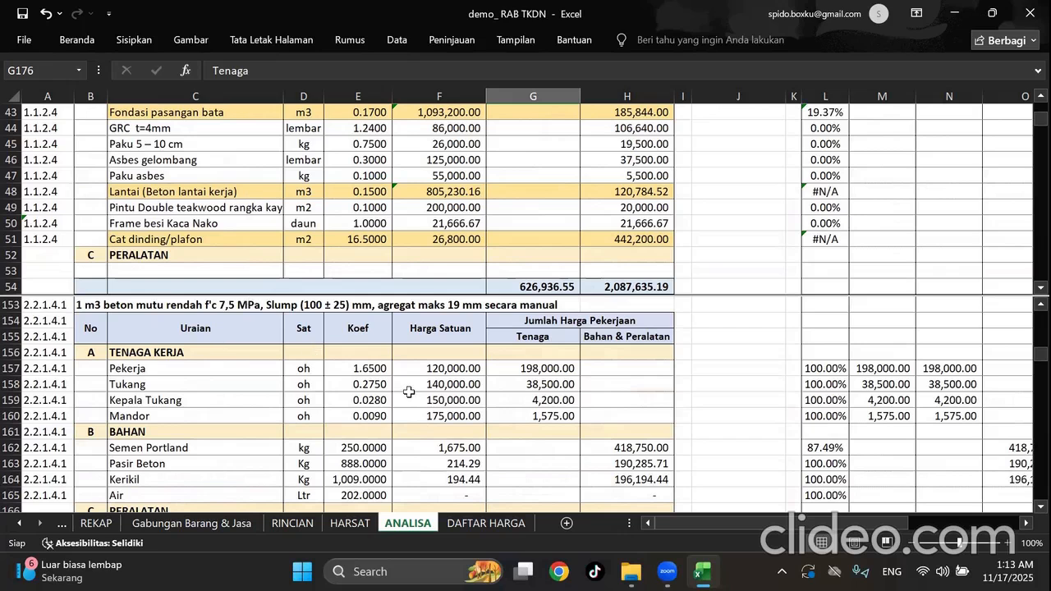
{"action": "scroll", "coordinate": [486, 364], "scroll_direction": "down", "scroll_amount": 1}
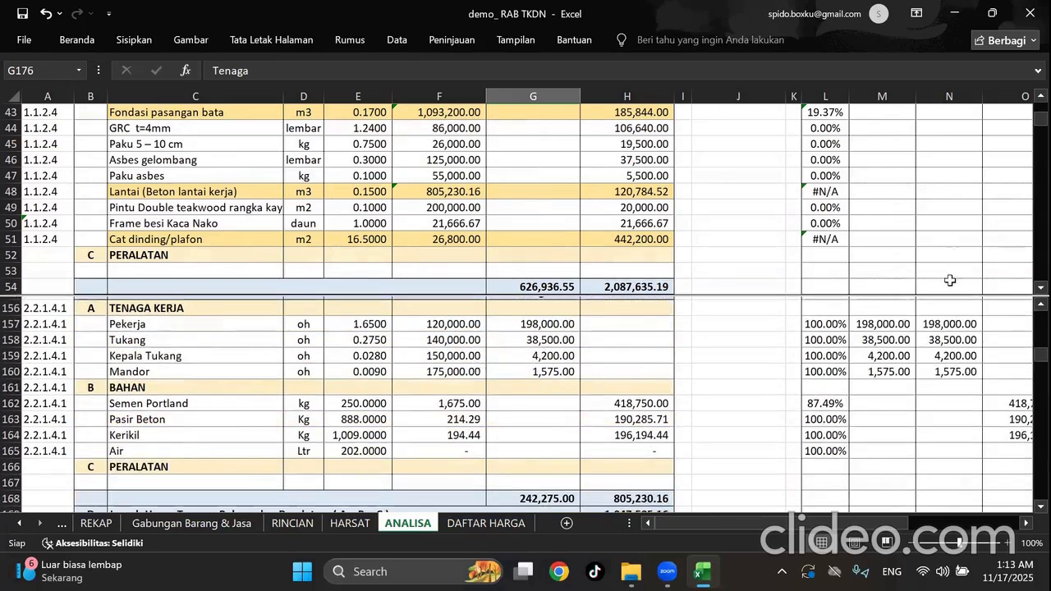
{"action": "scroll", "coordinate": [948, 279], "scroll_direction": "down", "scroll_amount": 1}
Start a SUM formula over P162:P165 in L48, replacing the VLOOKUP for Lantai (Beton lantai kerja).
{"action": "left_click", "coordinate": [929, 228]}
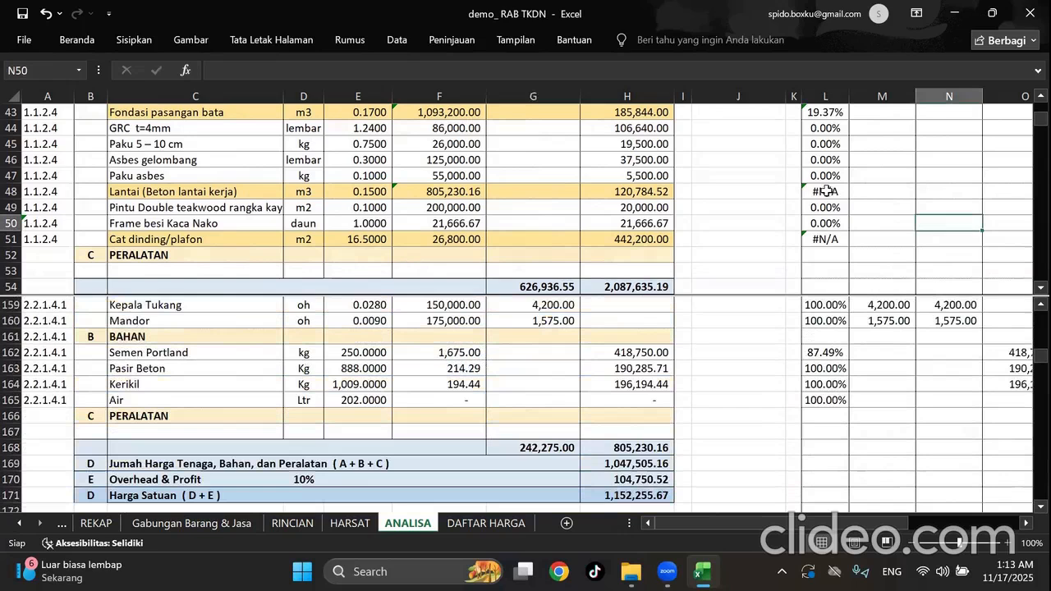
{"action": "left_click", "coordinate": [1025, 523]}
{"action": "left_click", "coordinate": [1025, 523]}
{"action": "left_click", "coordinate": [1025, 523]}
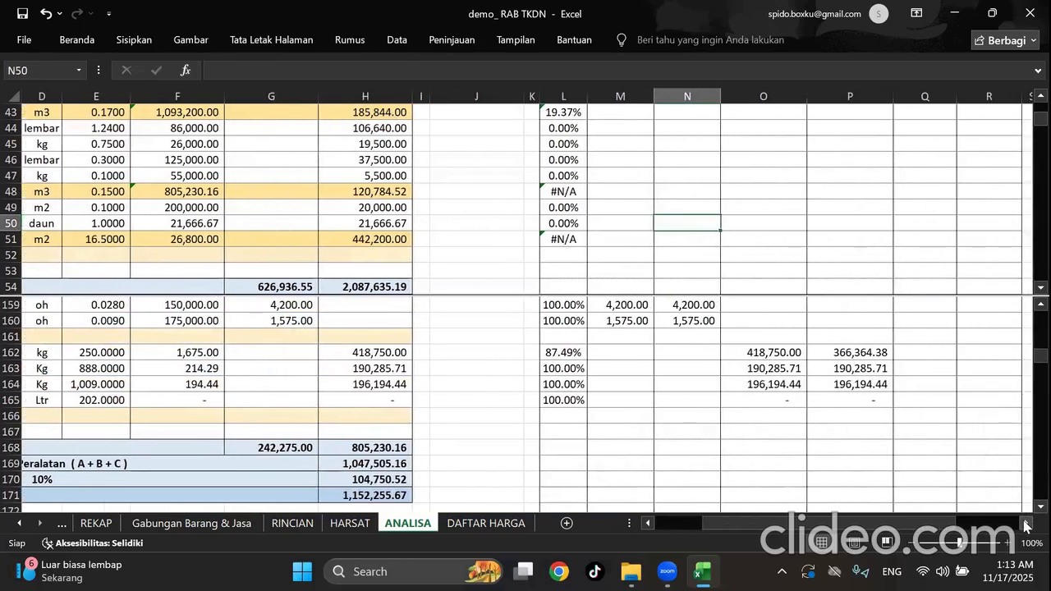
{"action": "left_click", "coordinate": [562, 191]}
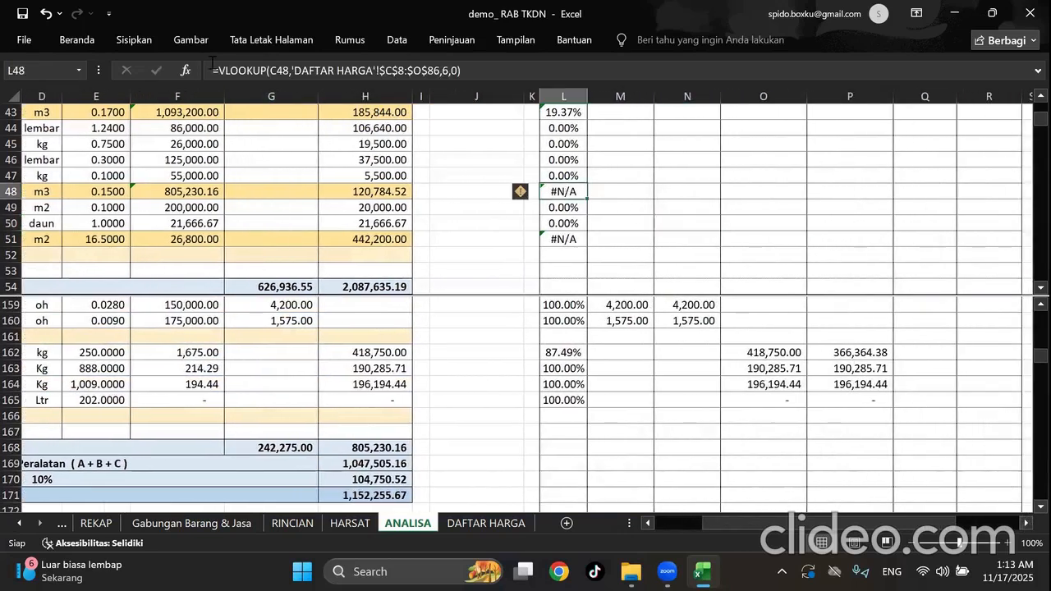
{"action": "left_click", "coordinate": [80, 45]}
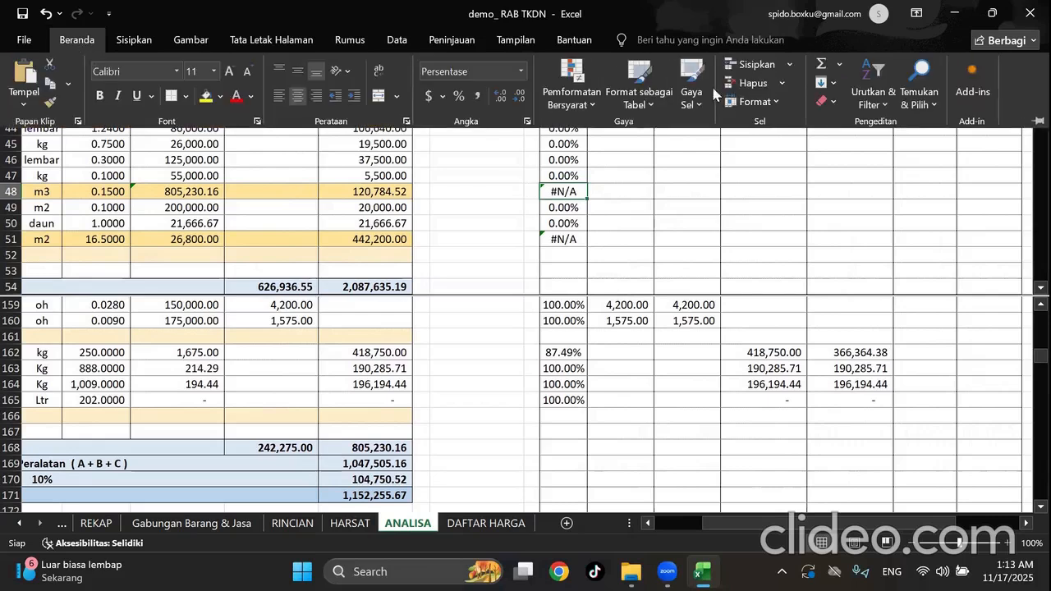
{"action": "left_click", "coordinate": [824, 62]}
{"action": "left_click_drag", "start_coordinate": [868, 351], "coordinate": [869, 396]}
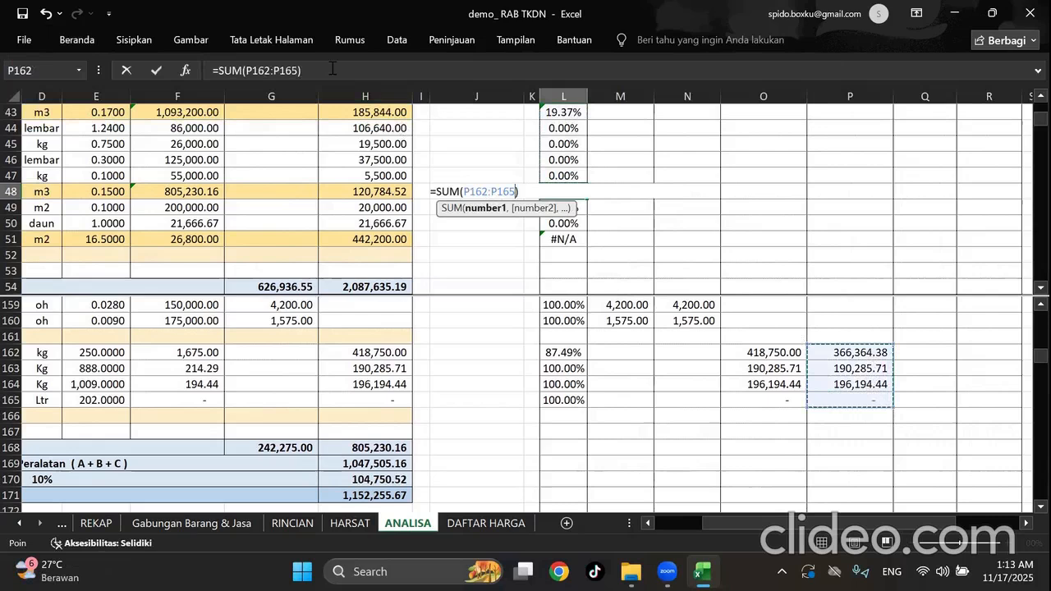
Divide the sum in L48 by SUM(O162:O165) to complete the TKDN percentage of Lantai (Beton lantai kerja).
{"action": "left_click", "coordinate": [229, 71]}
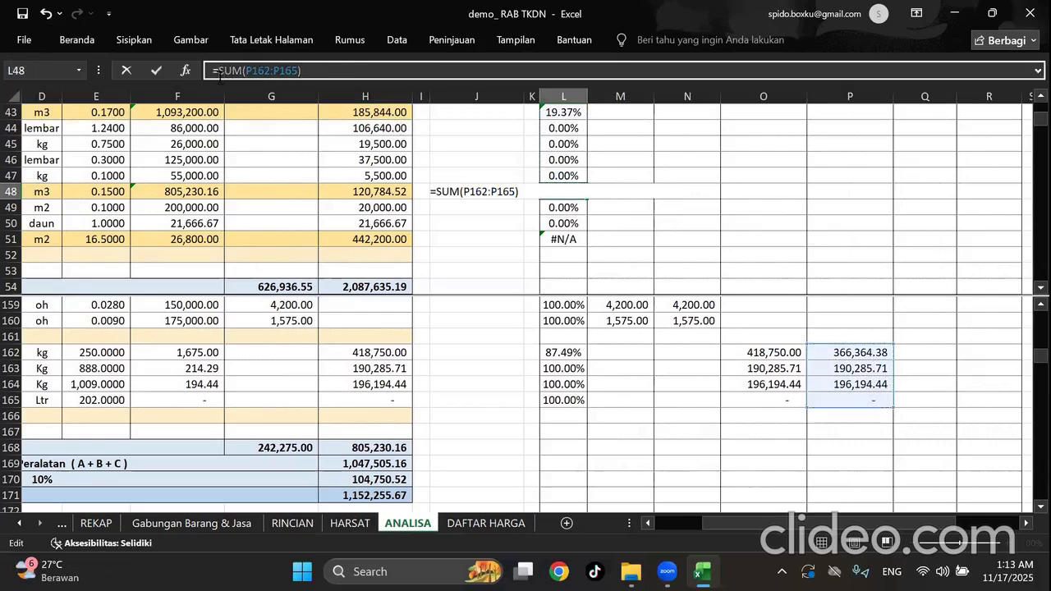
{"action": "left_click", "coordinate": [372, 72]}
{"action": "type", "text": "/"}
{"action": "type", "text": "SUM(P162:P165)"}
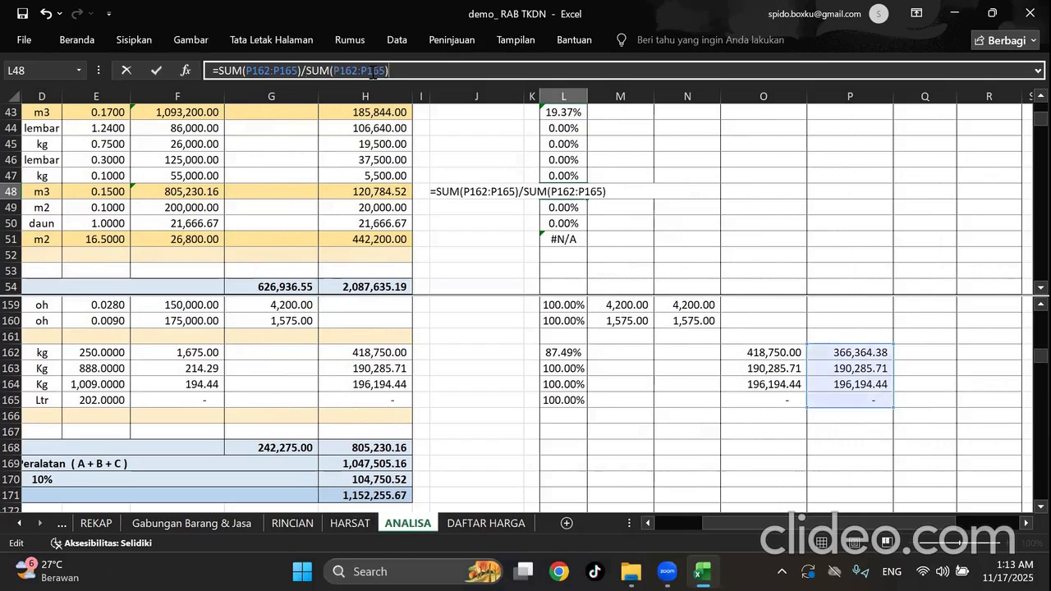
{"action": "left_click", "coordinate": [343, 72]}
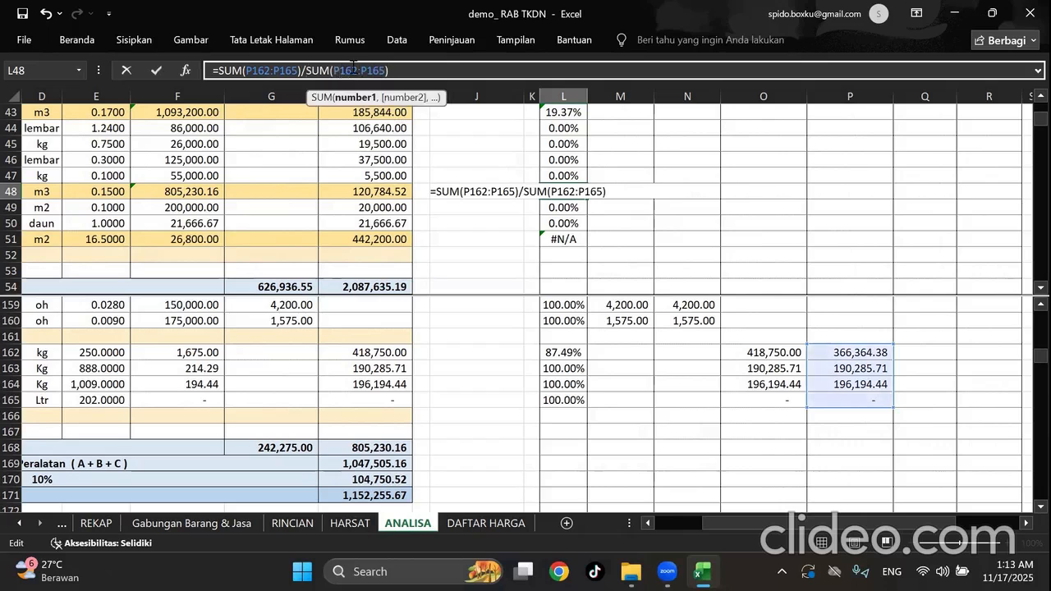
{"action": "type", "text": "o"}
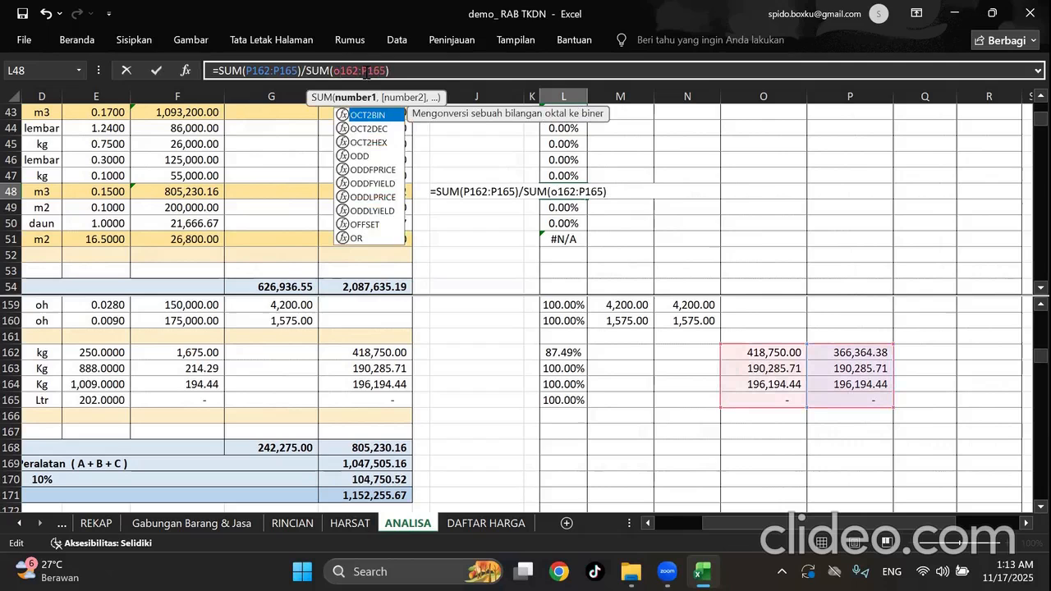
{"action": "left_click", "coordinate": [364, 72]}
{"action": "key", "text": "BackSpace"}
{"action": "type", "text": "o"}
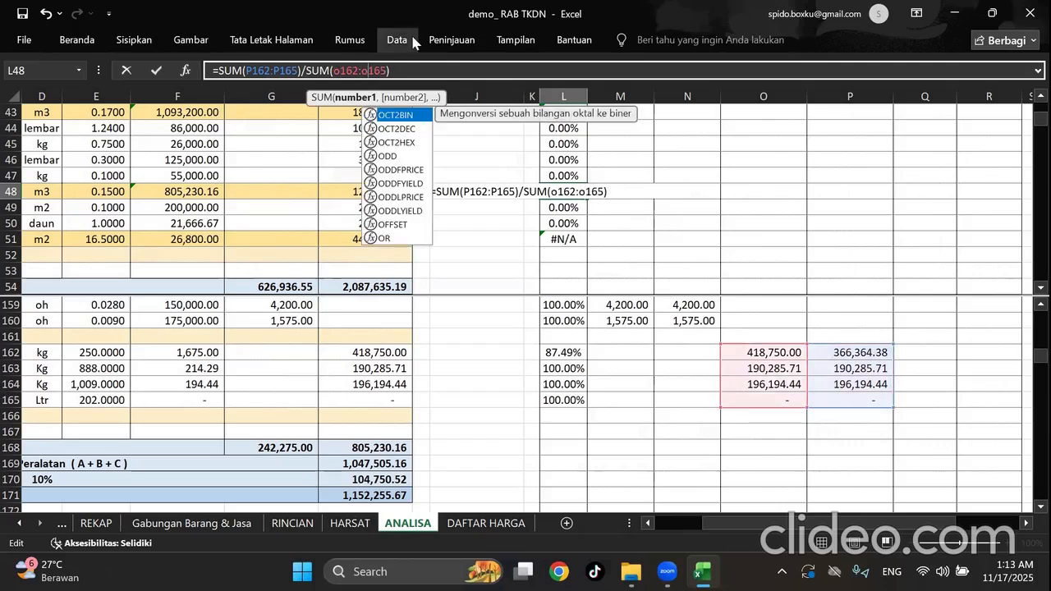
{"action": "key", "text": "Return"}
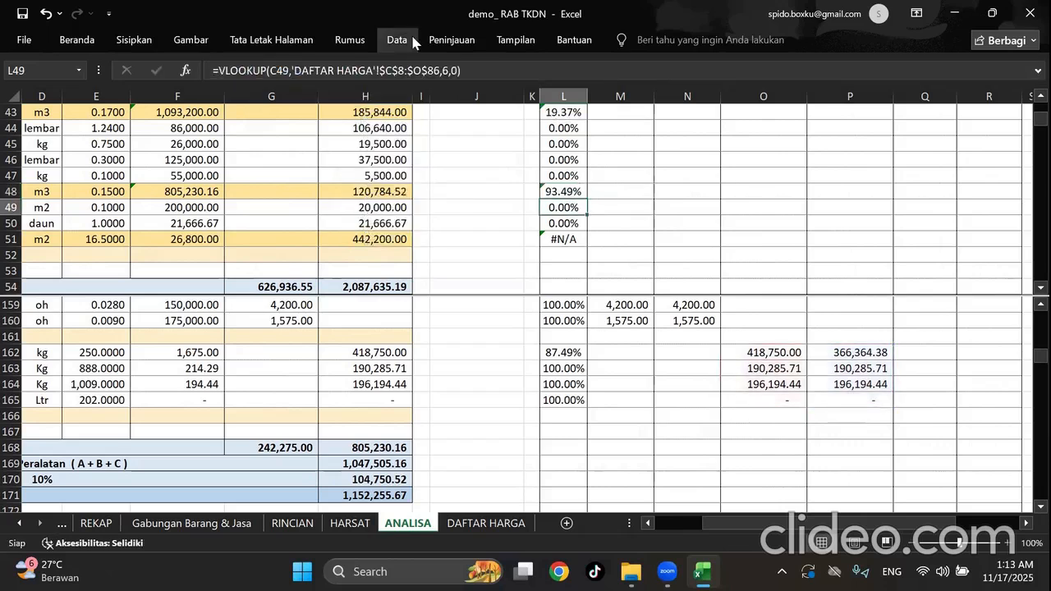
Review the unit price reference in F48 against analysis 2.2.1.4.1 and examine the Cat dinding/plafon item in row 51.
{"action": "left_click", "coordinate": [464, 237]}
{"action": "left_click_drag", "start_coordinate": [903, 530], "coordinate": [870, 530]}
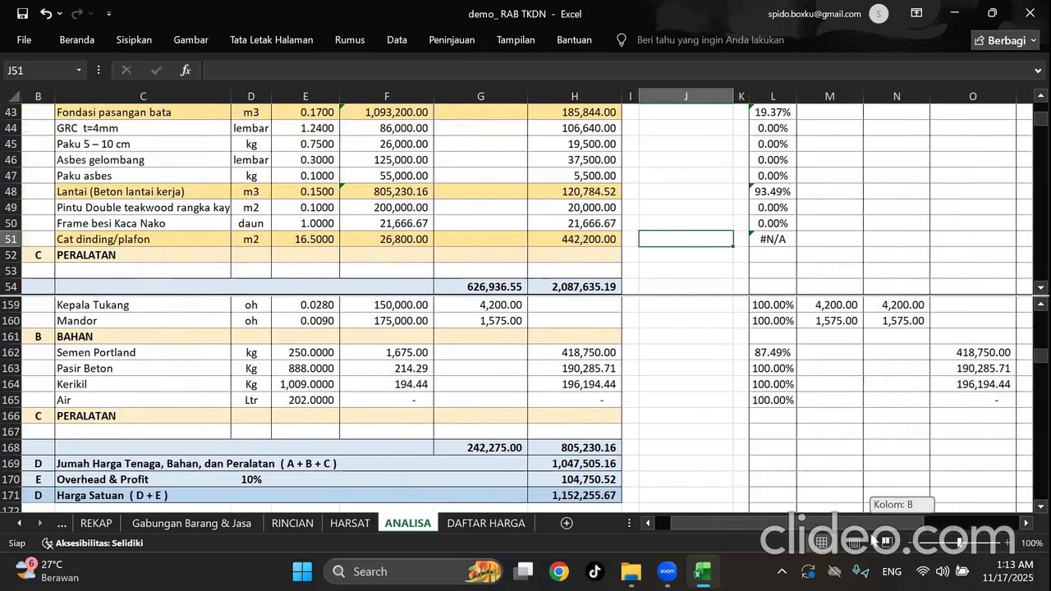
{"action": "left_click", "coordinate": [484, 368]}
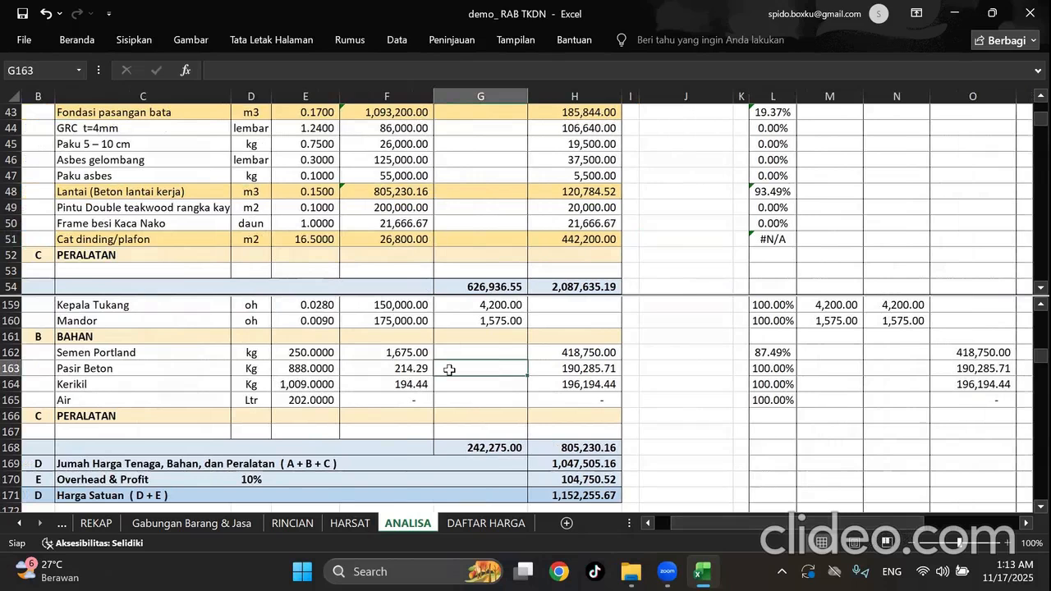
{"action": "left_click", "coordinate": [376, 191]}
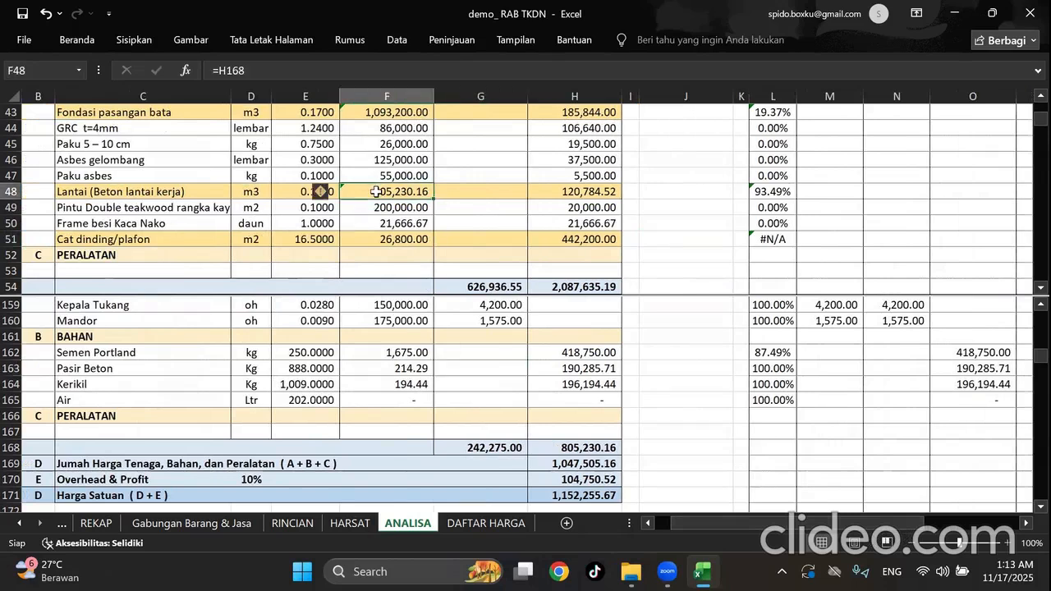
{"action": "left_click", "coordinate": [372, 378]}
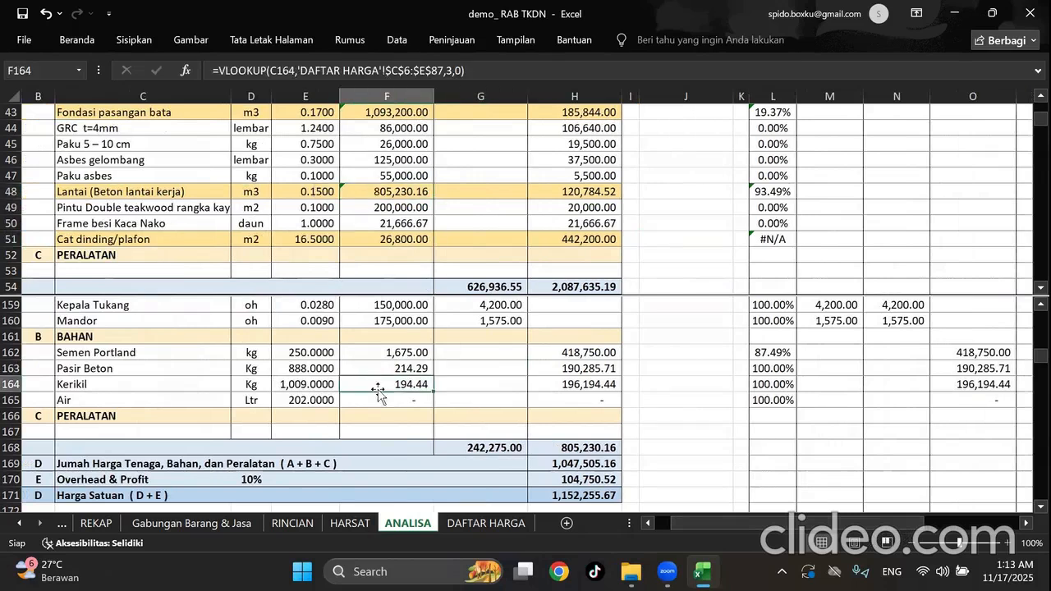
{"action": "left_click", "coordinate": [189, 242]}
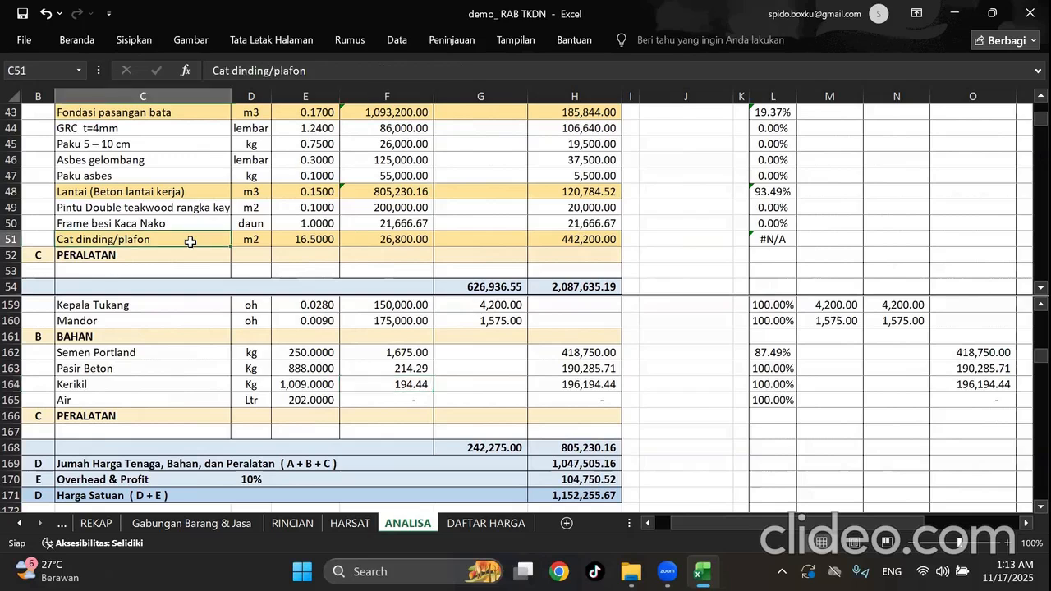
{"action": "scroll", "coordinate": [364, 411], "scroll_direction": "up", "scroll_amount": 2}
{"action": "scroll", "coordinate": [364, 411], "scroll_direction": "down", "scroll_amount": 2}
{"action": "left_click", "coordinate": [364, 411]}
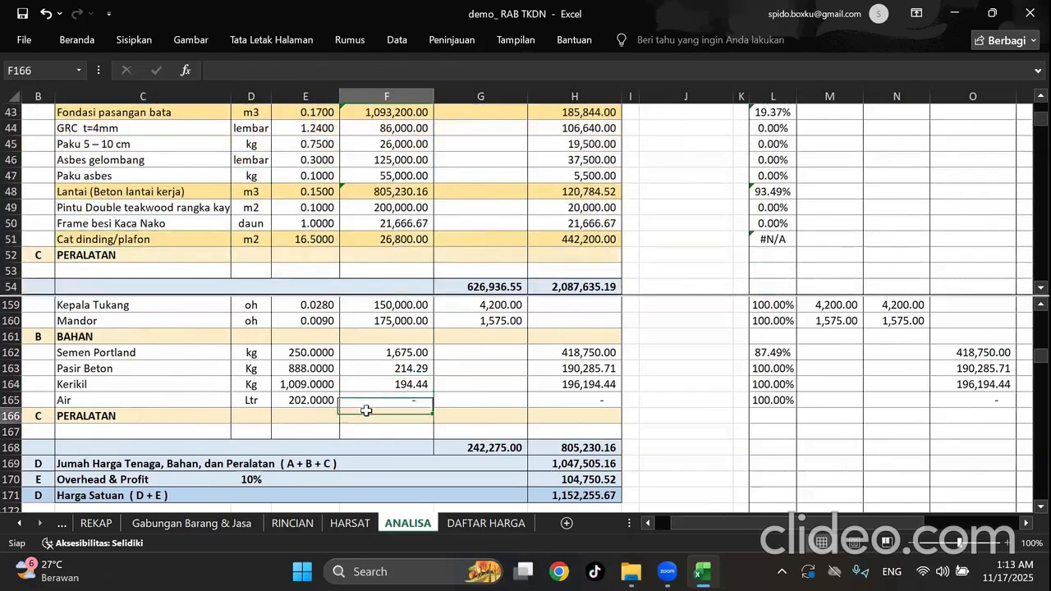
{"action": "scroll", "coordinate": [365, 411], "scroll_direction": "up", "scroll_amount": 2}
{"action": "scroll", "coordinate": [377, 400], "scroll_direction": "down", "scroll_amount": 2}
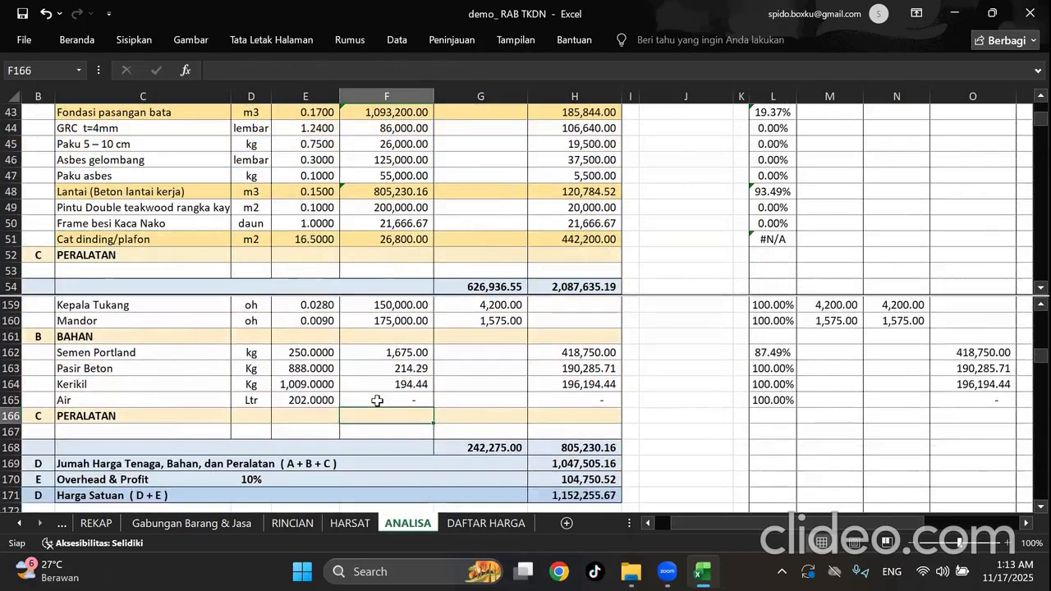
Check the unit price reference of Cat dinding/plafon in F51 and go to F458 in the lower pane.
{"action": "left_click", "coordinate": [375, 239]}
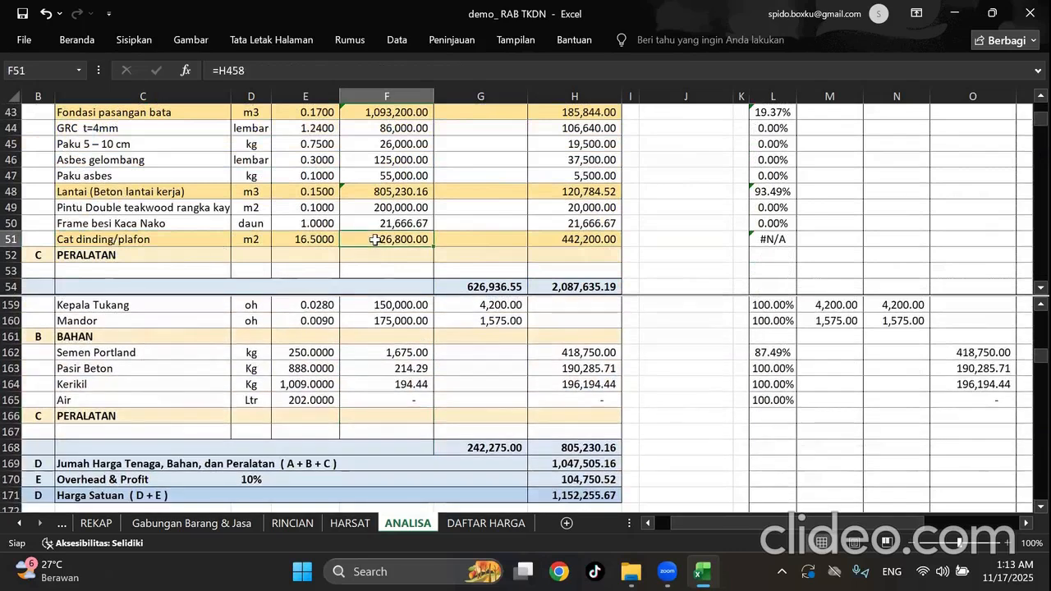
{"action": "left_click", "coordinate": [410, 400]}
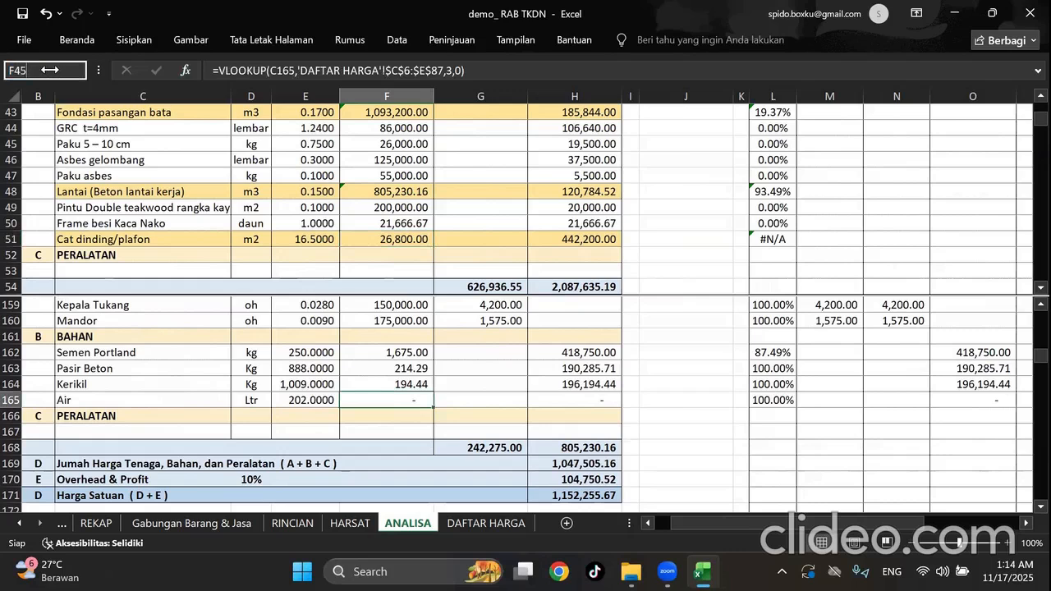
{"action": "key", "text": "Return"}
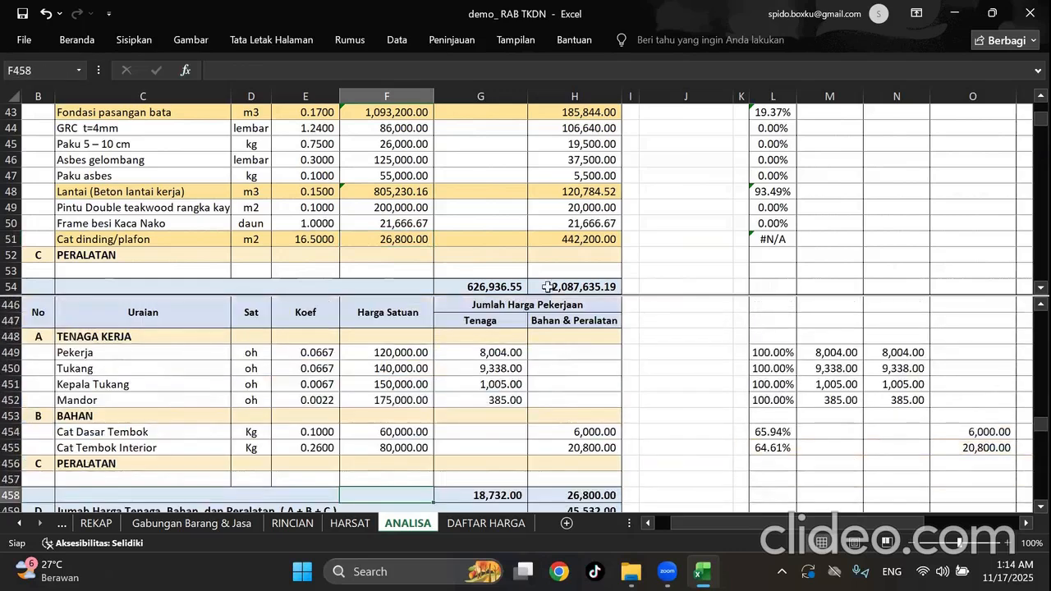
Start a SUM formula over P454:P455 in L51, replacing the VLOOKUP for Cat dinding/plafon.
{"action": "left_click_drag", "start_coordinate": [784, 523], "coordinate": [812, 523]}
{"action": "left_click", "coordinate": [581, 246]}
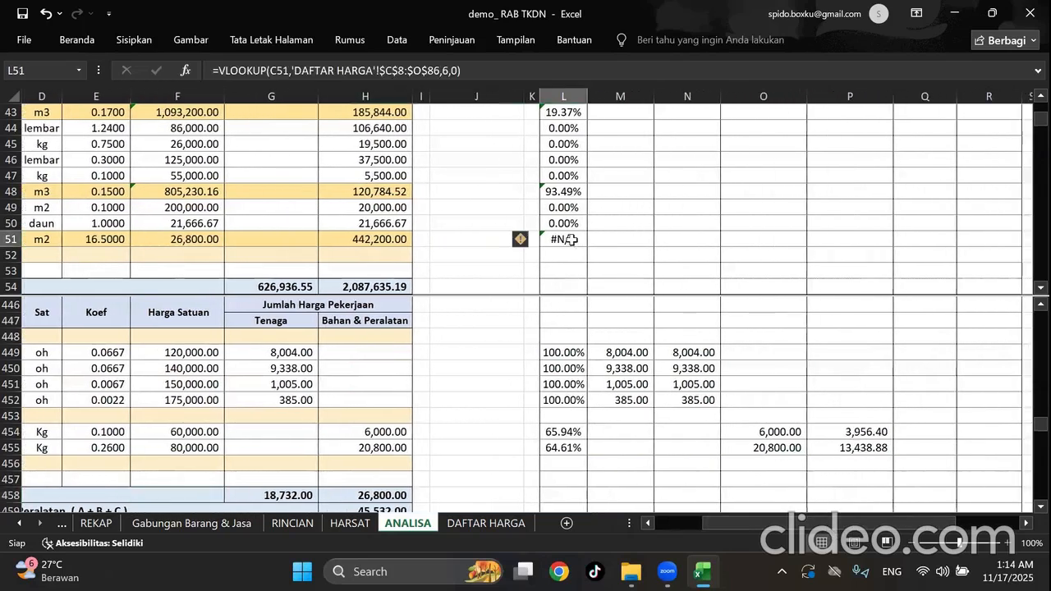
{"action": "left_click", "coordinate": [77, 40]}
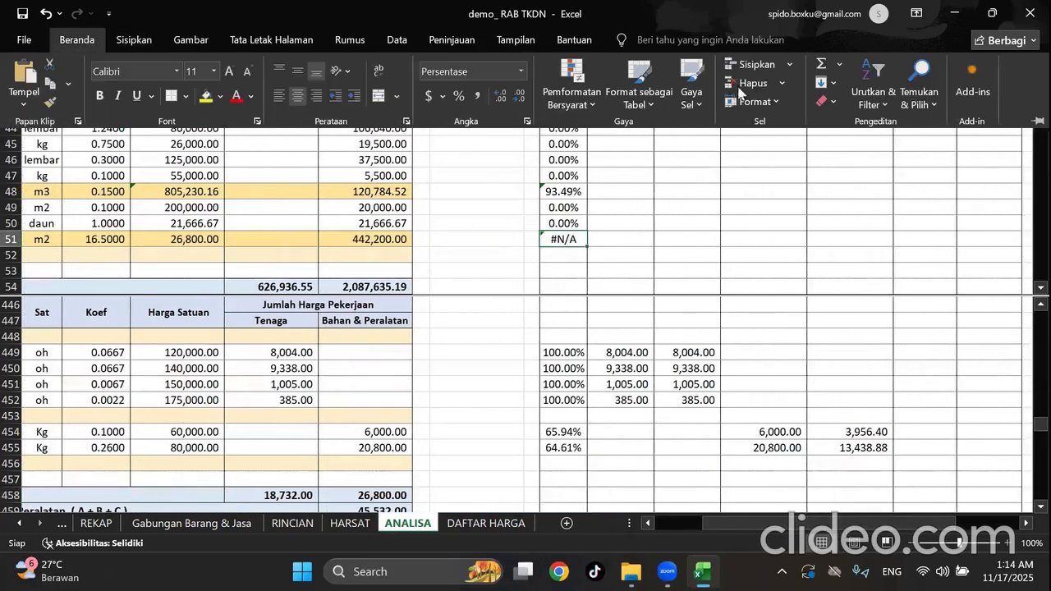
{"action": "left_click", "coordinate": [1036, 120]}
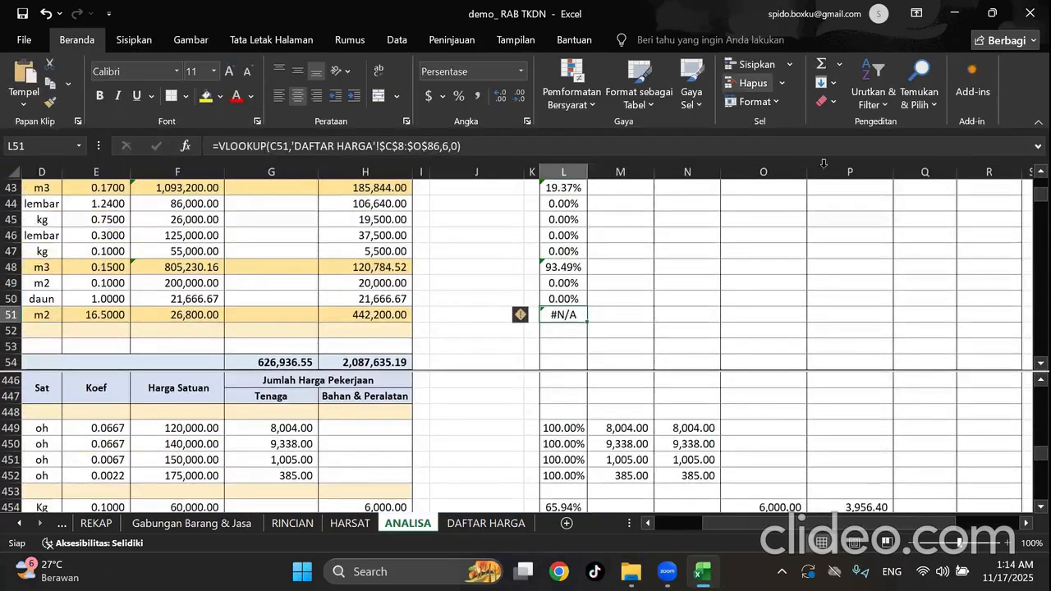
{"action": "left_click", "coordinate": [820, 63]}
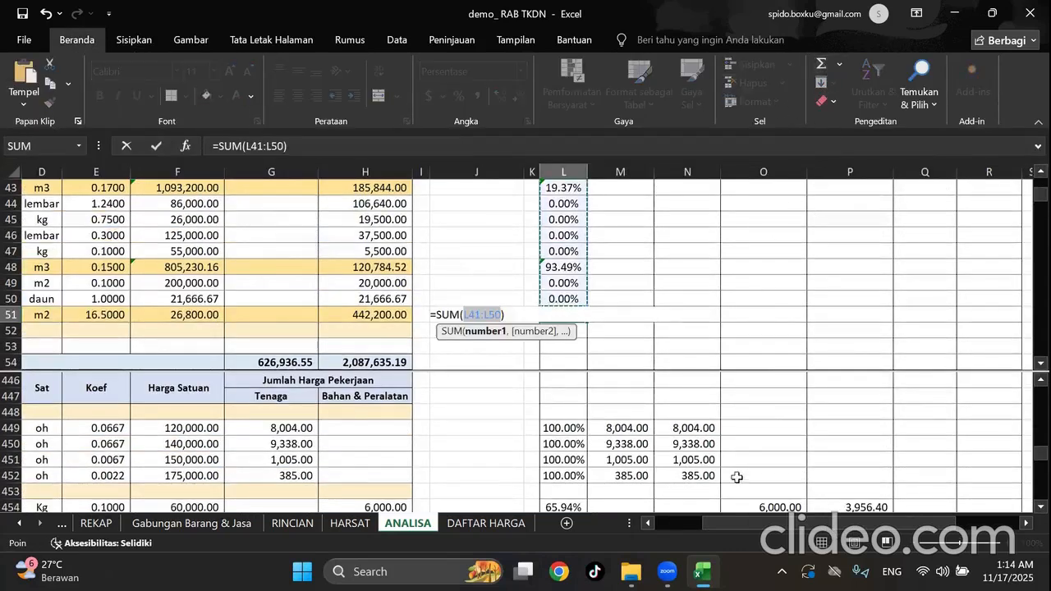
{"action": "left_click", "coordinate": [882, 456]}
{"action": "scroll", "coordinate": [853, 413], "scroll_direction": "down", "scroll_amount": 2}
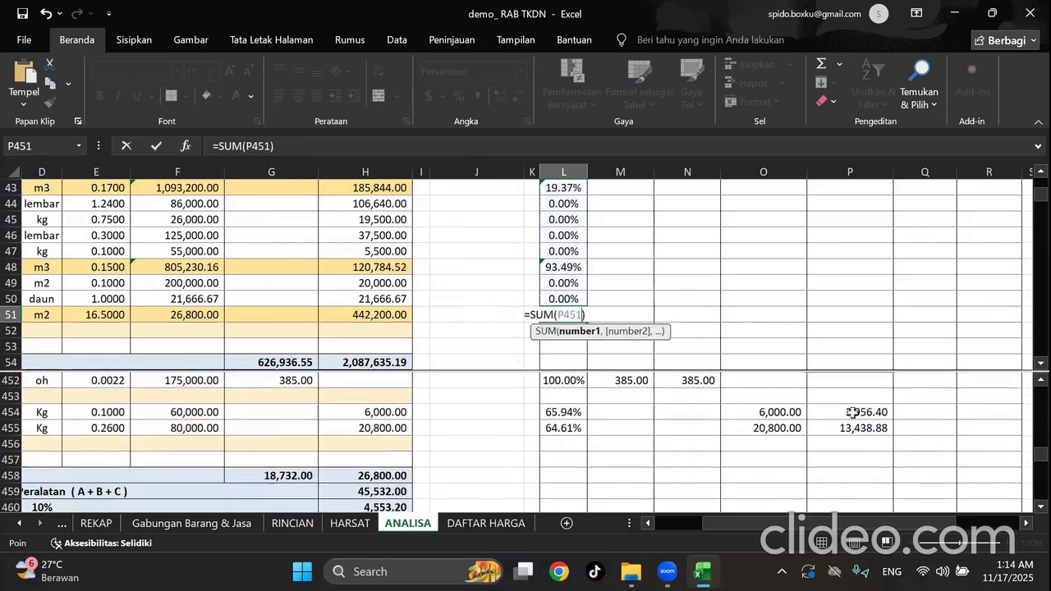
{"action": "key", "text": "Escape"}
{"action": "left_click", "coordinate": [821, 63]}
{"action": "left_click_drag", "start_coordinate": [861, 410], "coordinate": [863, 427]}
Divide the sum in L51 by SUM(O454:O455) to complete the TKDN percentage of Cat dinding/plafon.
{"action": "left_click", "coordinate": [405, 144]}
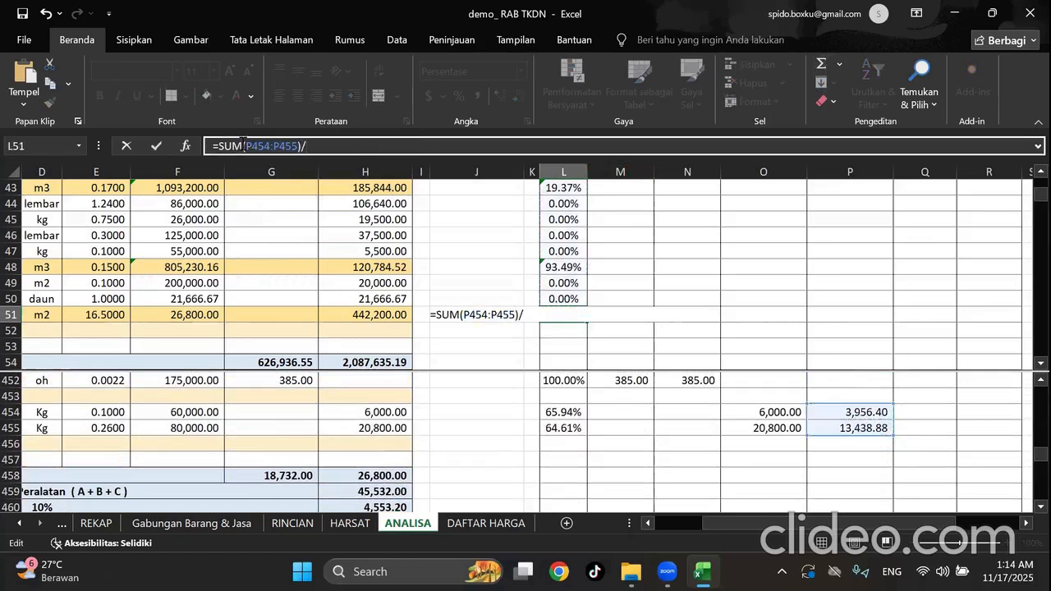
{"action": "left_click_drag", "start_coordinate": [218, 146], "coordinate": [293, 163]}
{"action": "key", "text": "ctrl+v"}
{"action": "left_click", "coordinate": [368, 146]}
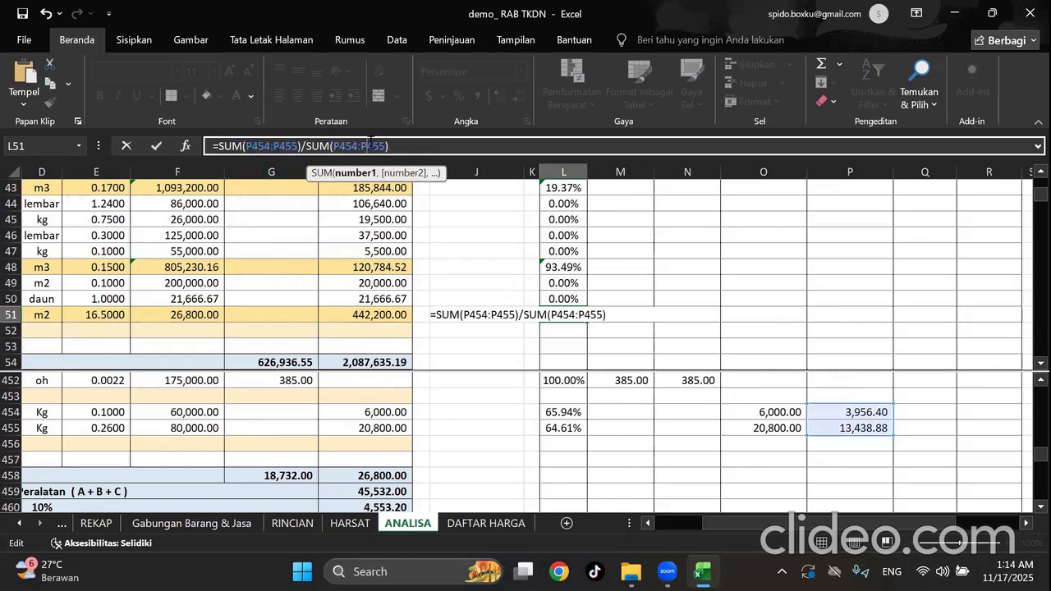
{"action": "key", "text": "BackSpace"}
{"action": "type", "text": "o"}
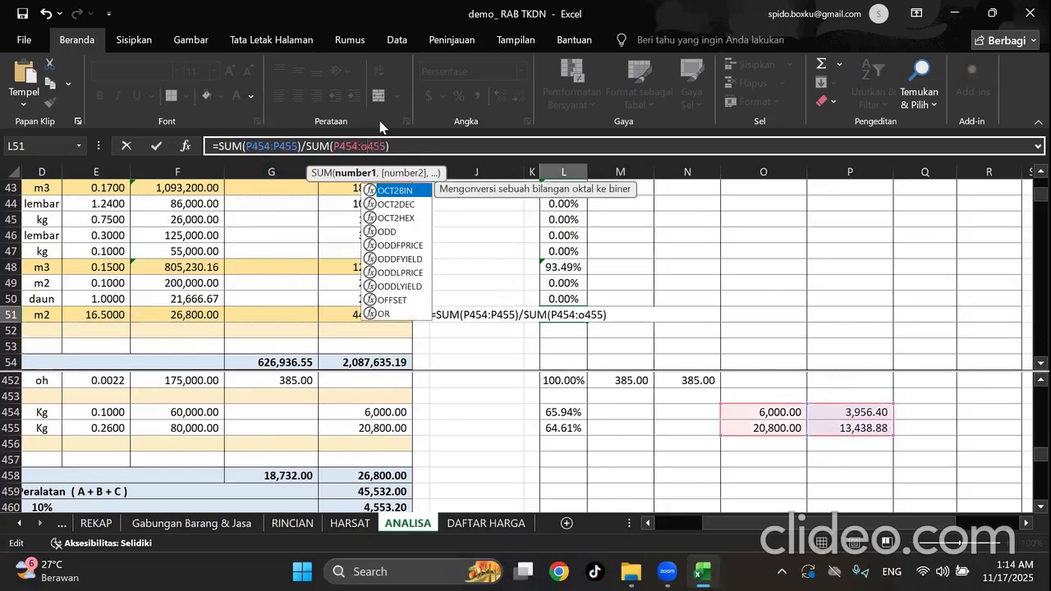
{"action": "left_click", "coordinate": [342, 147]}
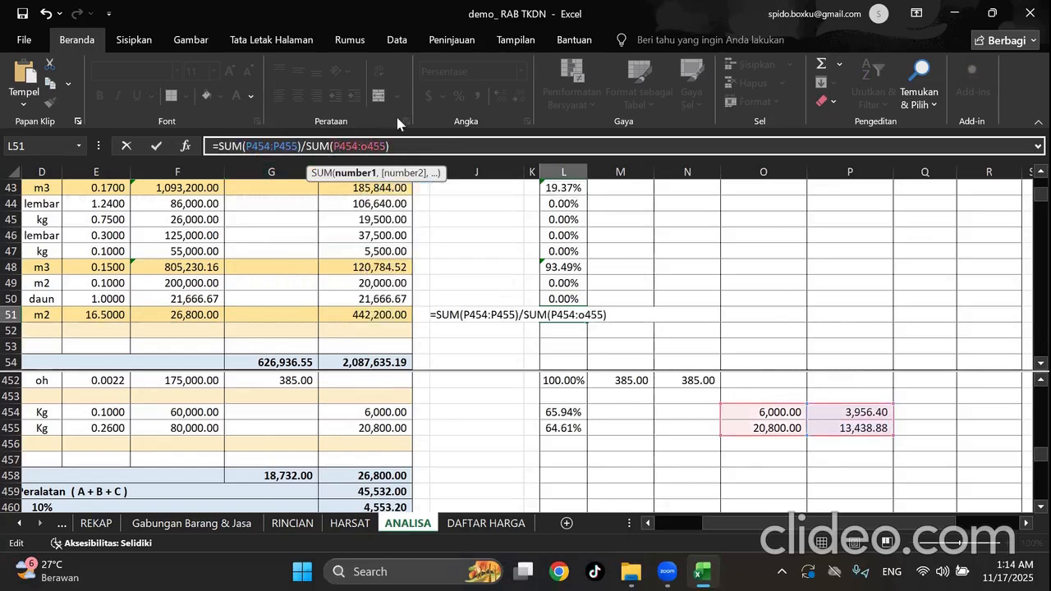
{"action": "key", "text": "BackSpace"}
{"action": "type", "text": "o"}
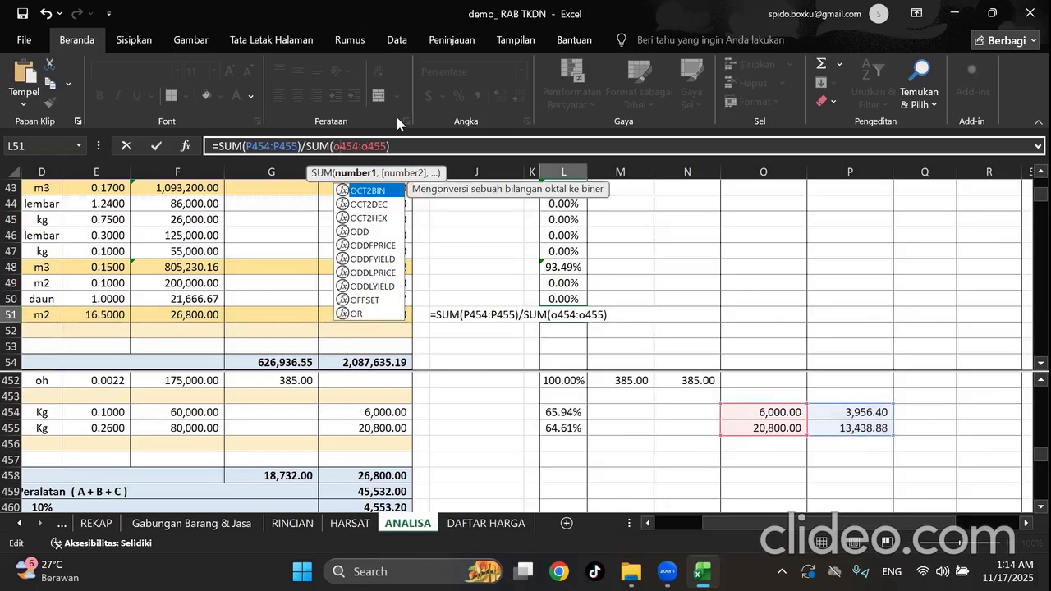
{"action": "key", "text": "ctrl+Return"}
{"action": "key", "text": "Return"}
{"action": "left_click", "coordinate": [703, 317]}
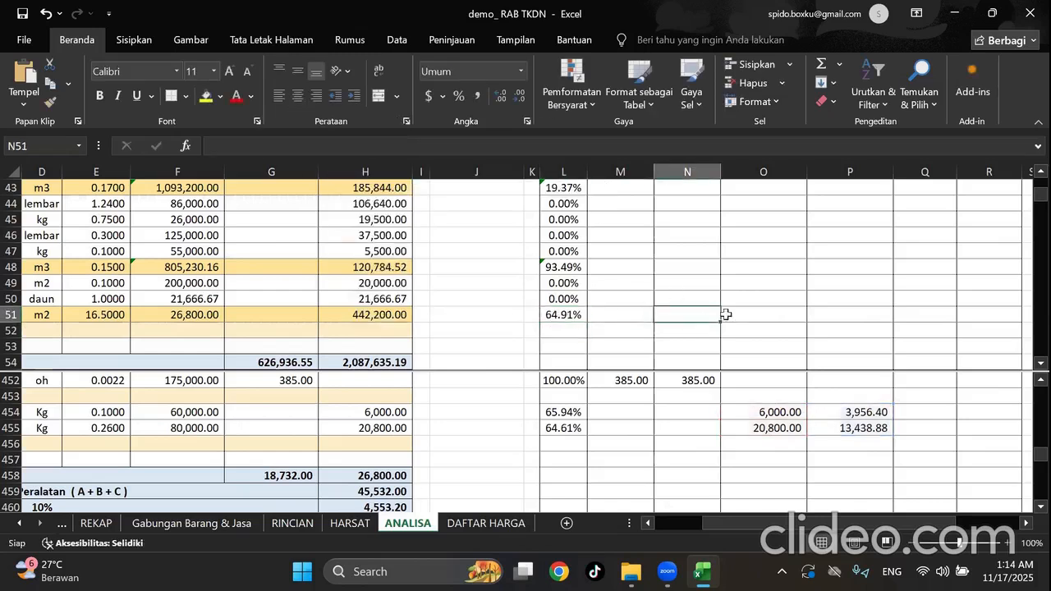
Remove the pane split from the ANALISA sheet.
{"action": "left_click", "coordinate": [516, 43]}
{"action": "left_click", "coordinate": [628, 65]}
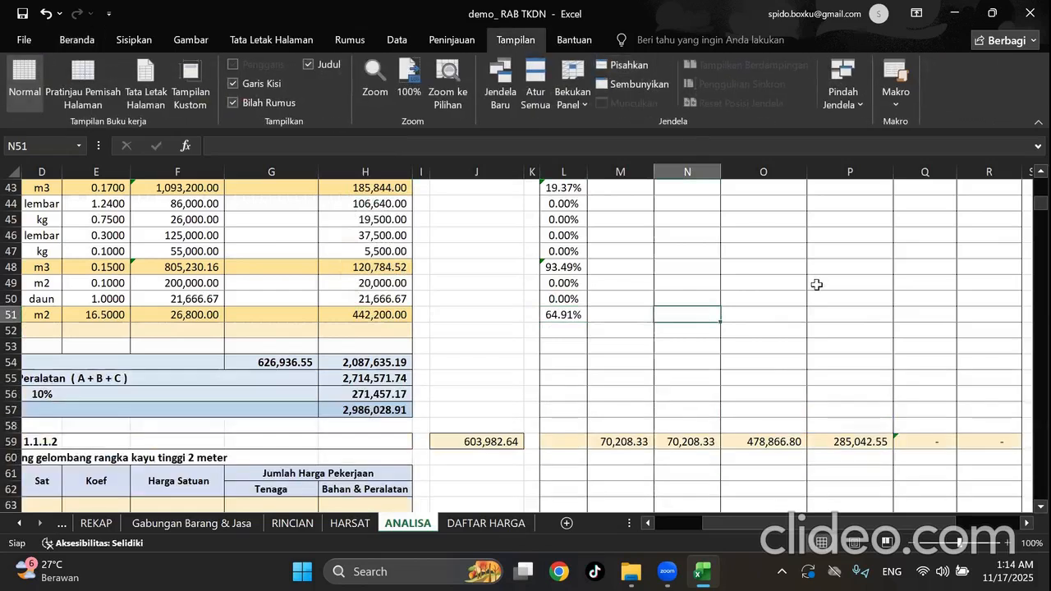
{"action": "left_click", "coordinate": [818, 282]}
Examine the TKDN percentages of analysis 1.1.2.4 and the completed TKDN columns of analysis 1.1.1.2, then return to the sheet's start.
{"action": "scroll", "coordinate": [589, 366], "scroll_direction": "up", "scroll_amount": 8}
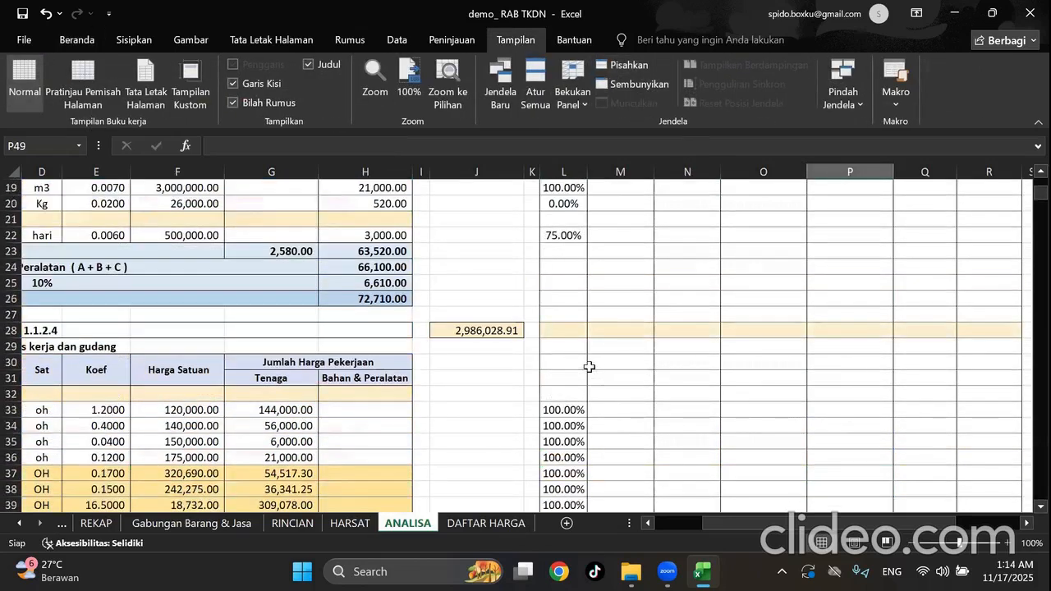
{"action": "scroll", "coordinate": [589, 367], "scroll_direction": "down", "scroll_amount": 5}
{"action": "scroll", "coordinate": [589, 367], "scroll_direction": "down", "scroll_amount": 3}
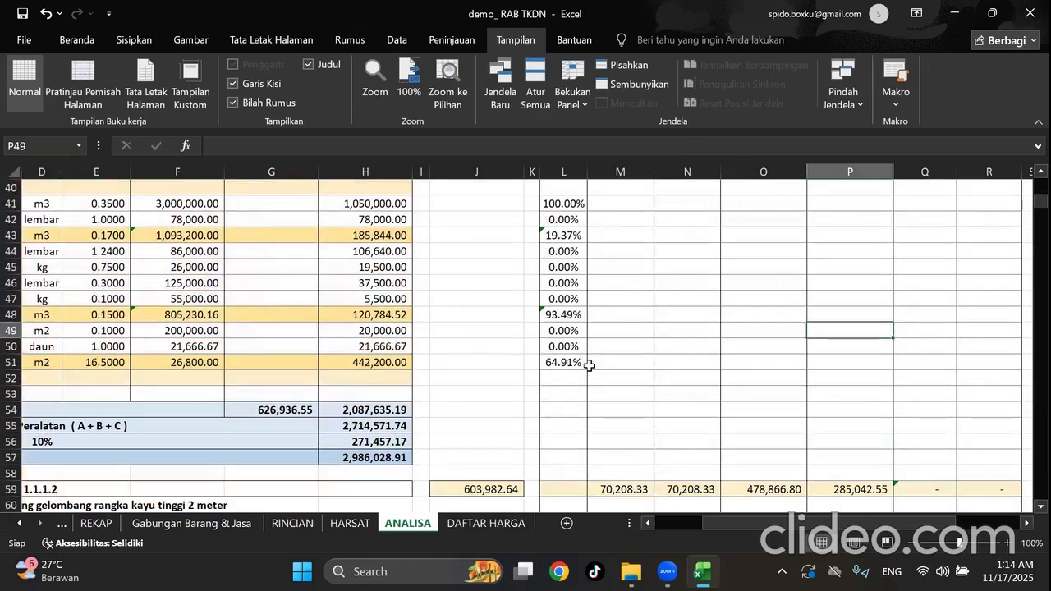
{"action": "scroll", "coordinate": [589, 365], "scroll_direction": "down", "scroll_amount": 4}
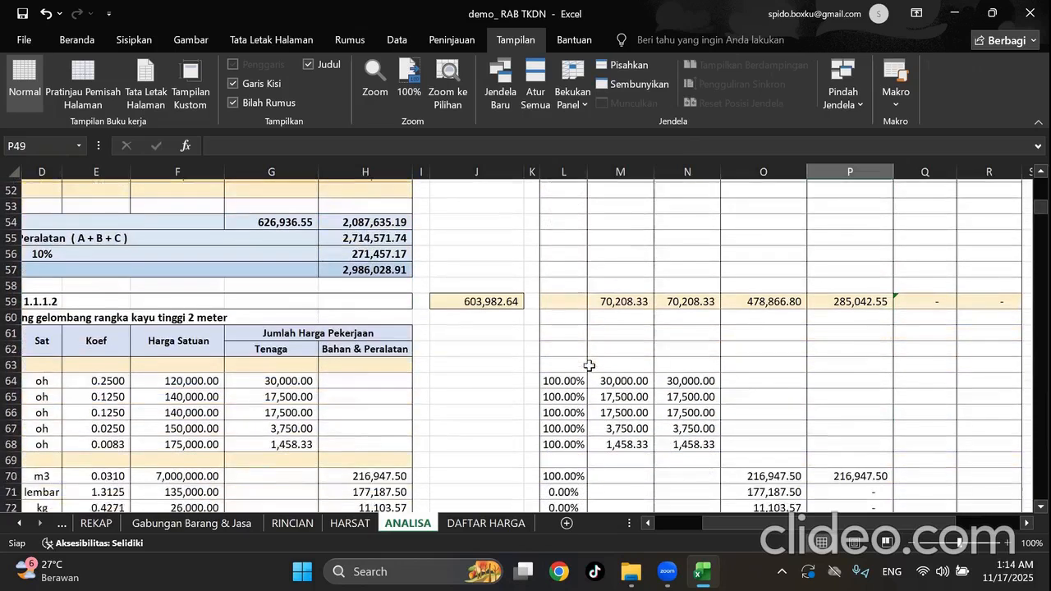
{"action": "scroll", "coordinate": [627, 356], "scroll_direction": "down", "scroll_amount": 3}
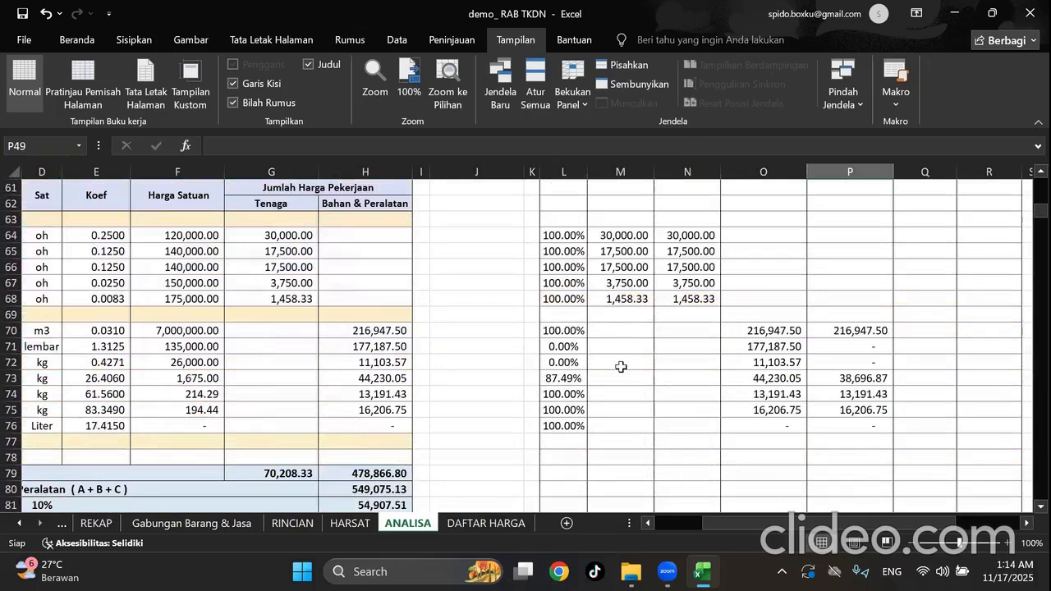
{"action": "scroll", "coordinate": [621, 367], "scroll_direction": "down", "scroll_amount": 2}
{"action": "scroll", "coordinate": [621, 367], "scroll_direction": "up", "scroll_amount": 15}
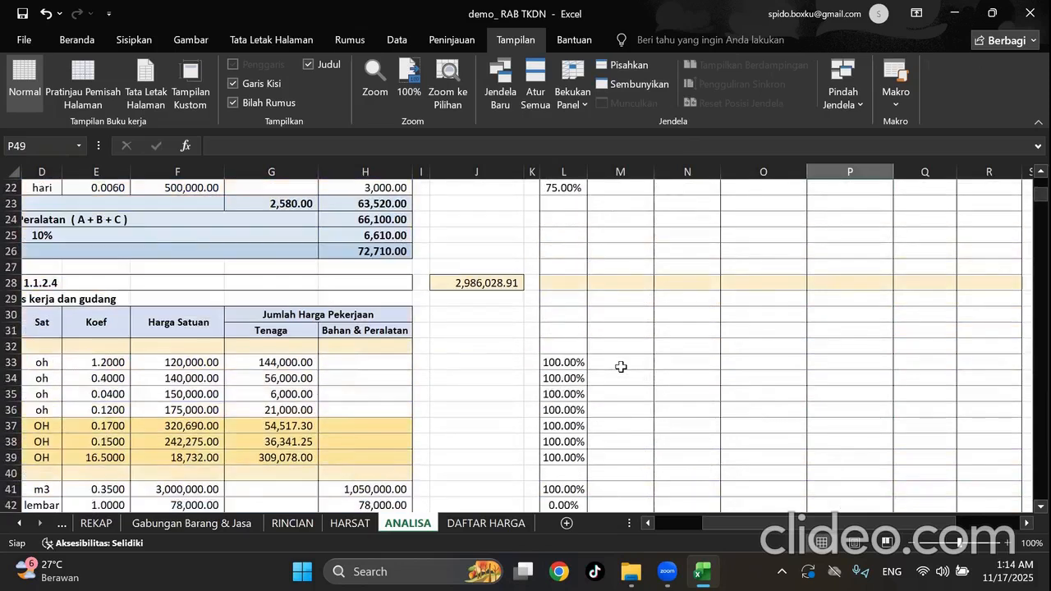
{"action": "scroll", "coordinate": [620, 367], "scroll_direction": "up", "scroll_amount": 7}
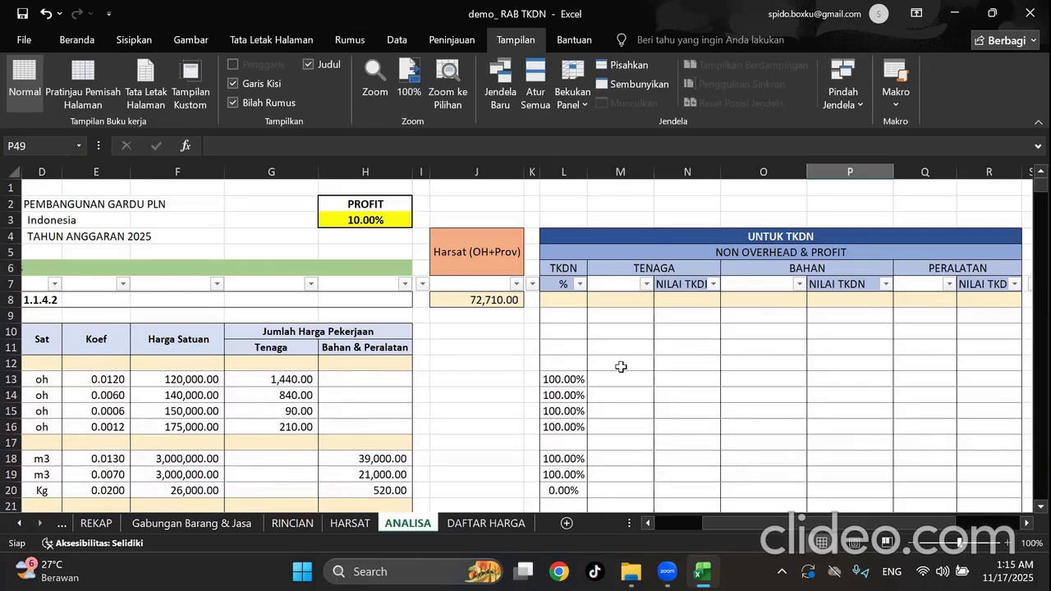
Link M13 in the Tenaga column to the Pekerja labour cost with =G13.
{"action": "left_click", "coordinate": [620, 381]}
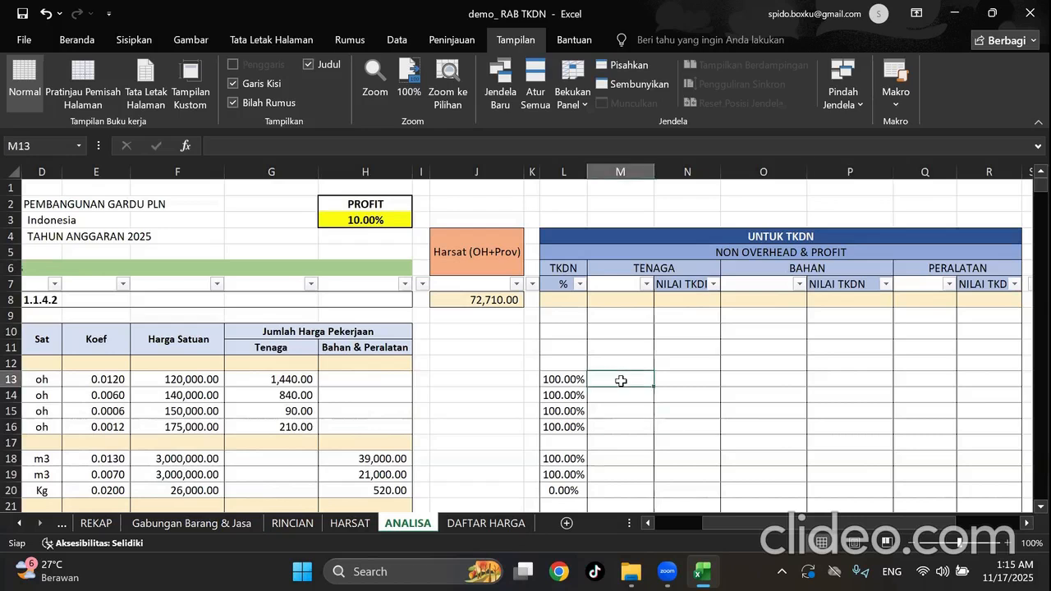
{"action": "type", "text": "="}
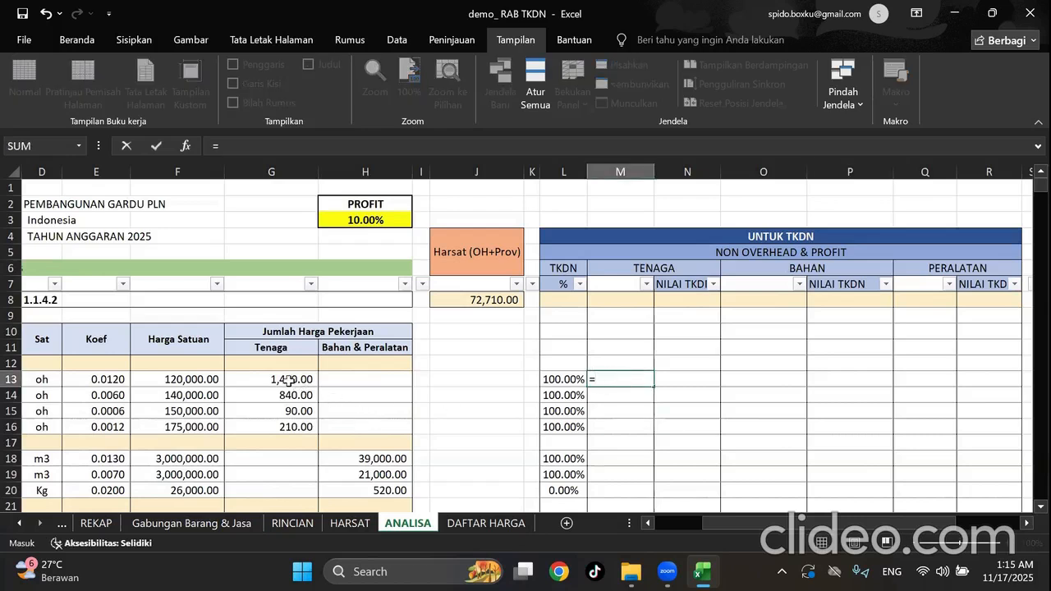
{"action": "left_click", "coordinate": [289, 380]}
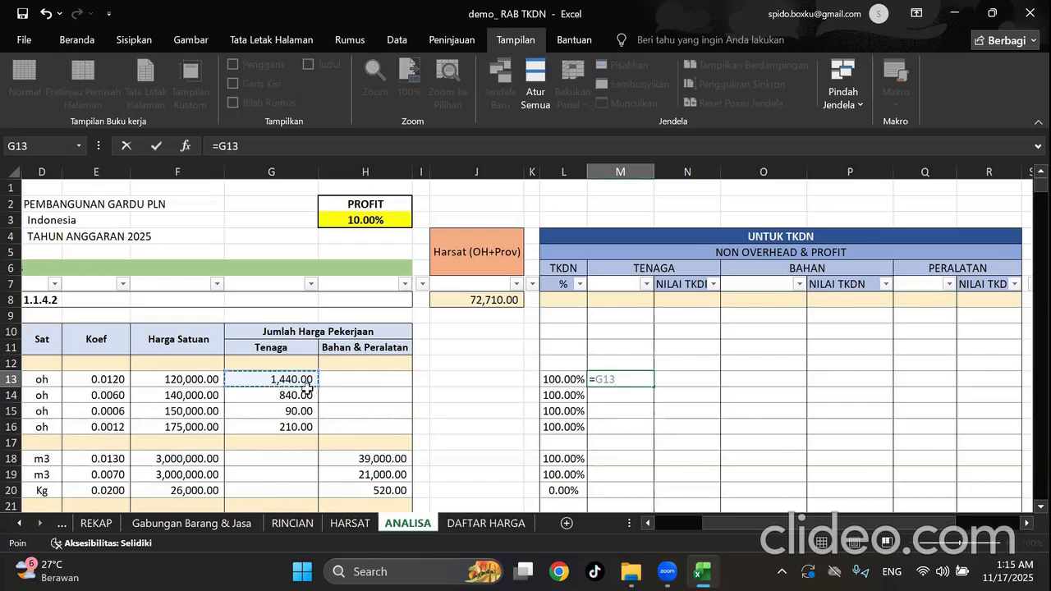
{"action": "key", "text": "Return"}
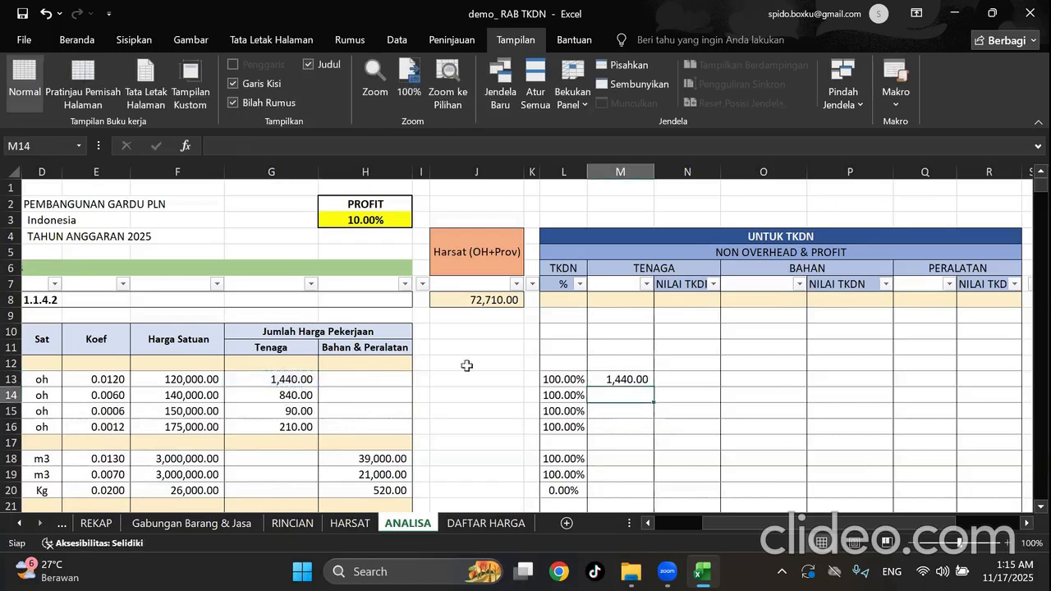
Calculate the Pekerja labour TKDN value in N13 as =L13*M13 and fill M13:N13 down to row 16.
{"action": "left_click", "coordinate": [704, 375]}
{"action": "scroll", "coordinate": [704, 375], "scroll_direction": "down", "scroll_amount": 2}
{"action": "scroll", "coordinate": [703, 376], "scroll_direction": "left", "scroll_amount": 3}
{"action": "type", "text": "="}
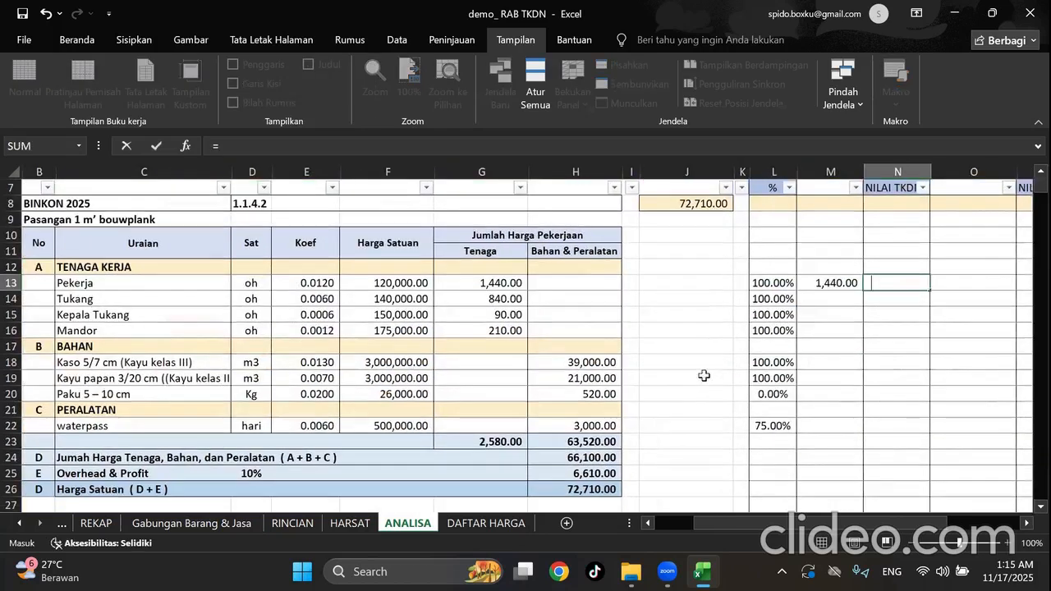
{"action": "left_click", "coordinate": [775, 282]}
{"action": "type", "text": "*"}
{"action": "left_click", "coordinate": [828, 281]}
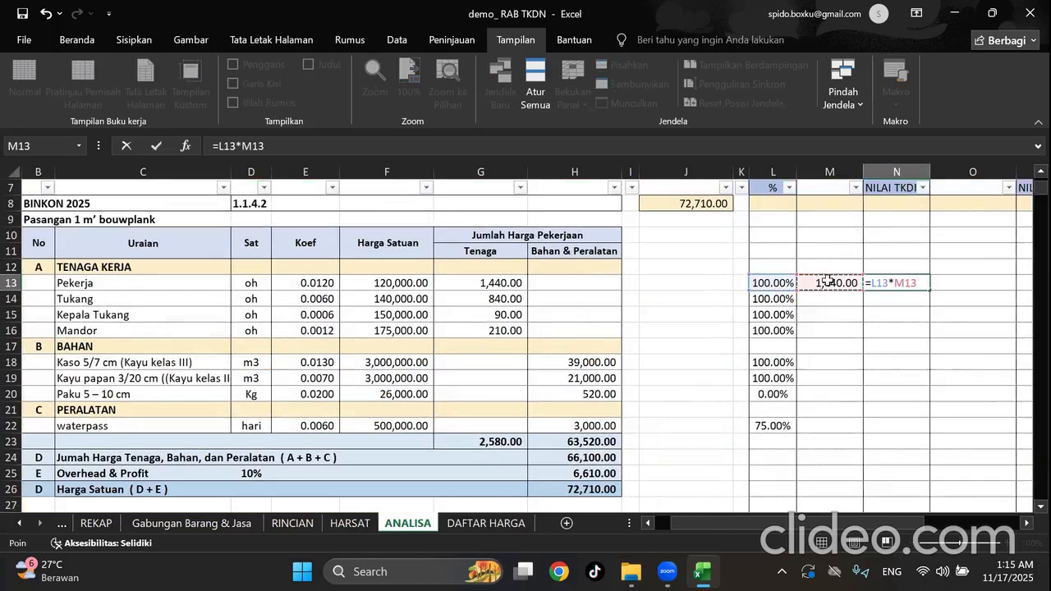
{"action": "key", "text": "Return"}
{"action": "left_click_drag", "start_coordinate": [834, 281], "coordinate": [926, 340]}
{"action": "left_click", "coordinate": [966, 300]}
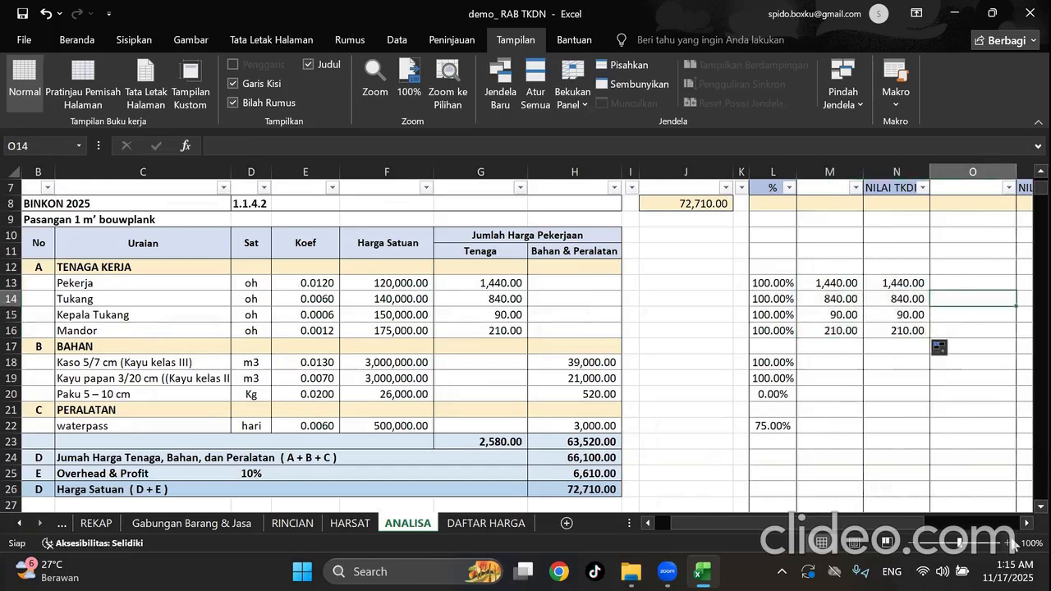
Link O18 in the Bahan column to the Kaso 5/7 cm material cost in H18.
{"action": "scroll", "coordinate": [992, 510], "scroll_direction": "right", "scroll_amount": 3}
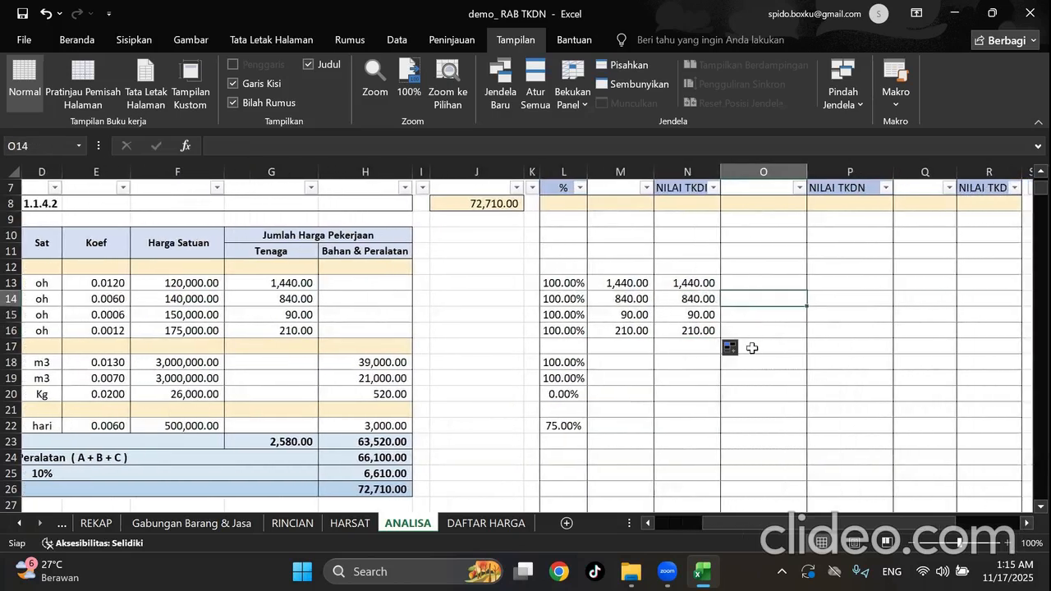
{"action": "left_click", "coordinate": [764, 364]}
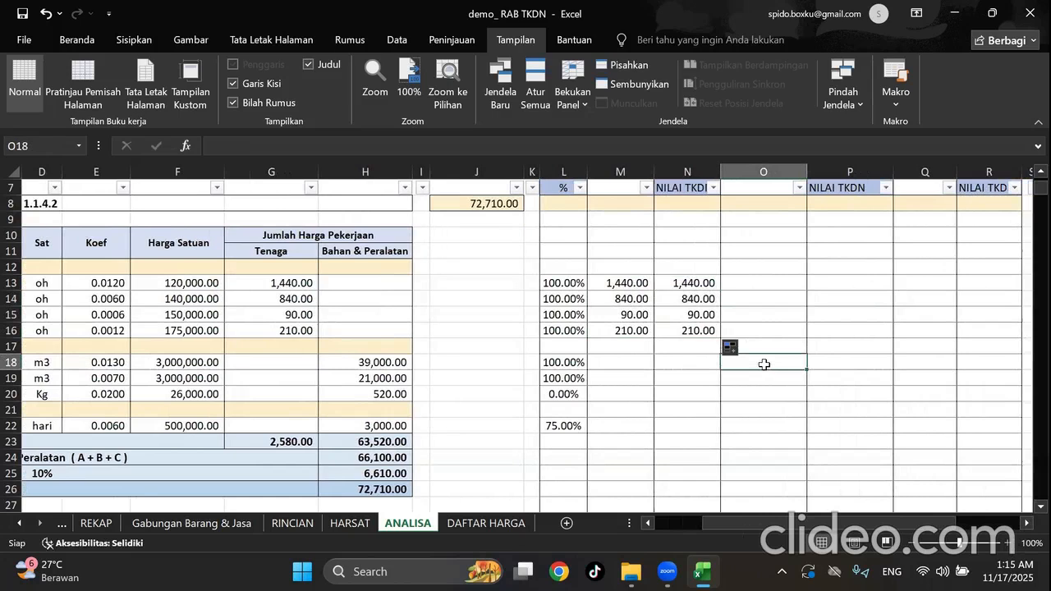
{"action": "type", "text": "="}
{"action": "left_click", "coordinate": [337, 345]}
{"action": "left_click", "coordinate": [378, 365]}
{"action": "key", "text": "Return"}
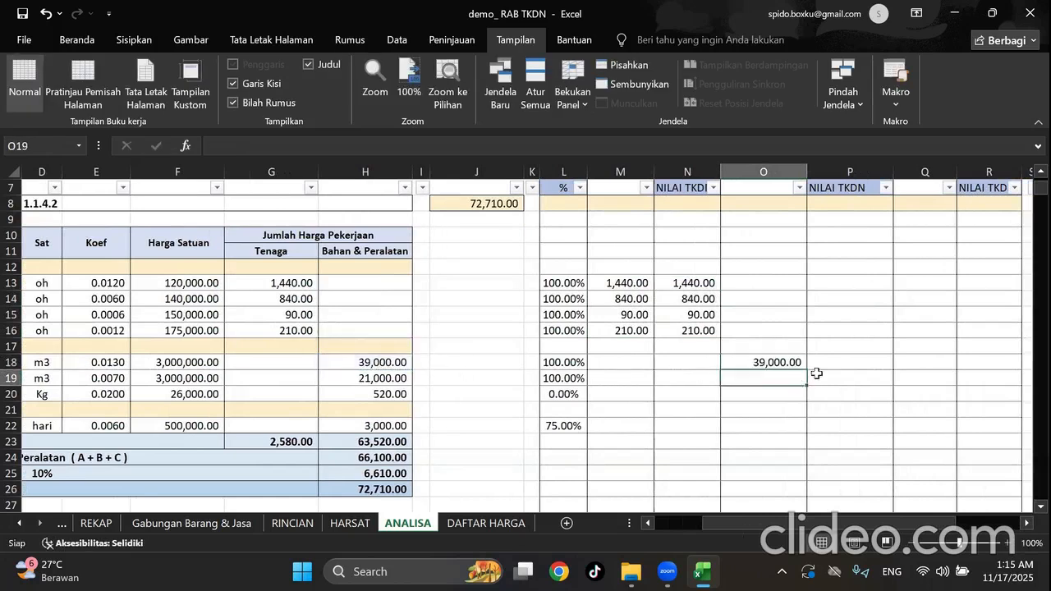
Calculate the material TKDN value in P18 as =L18*O18 and fill O18:P18 down to row 20.
{"action": "left_click", "coordinate": [833, 363]}
{"action": "type", "text": "="}
{"action": "left_click", "coordinate": [568, 364]}
{"action": "type", "text": "*"}
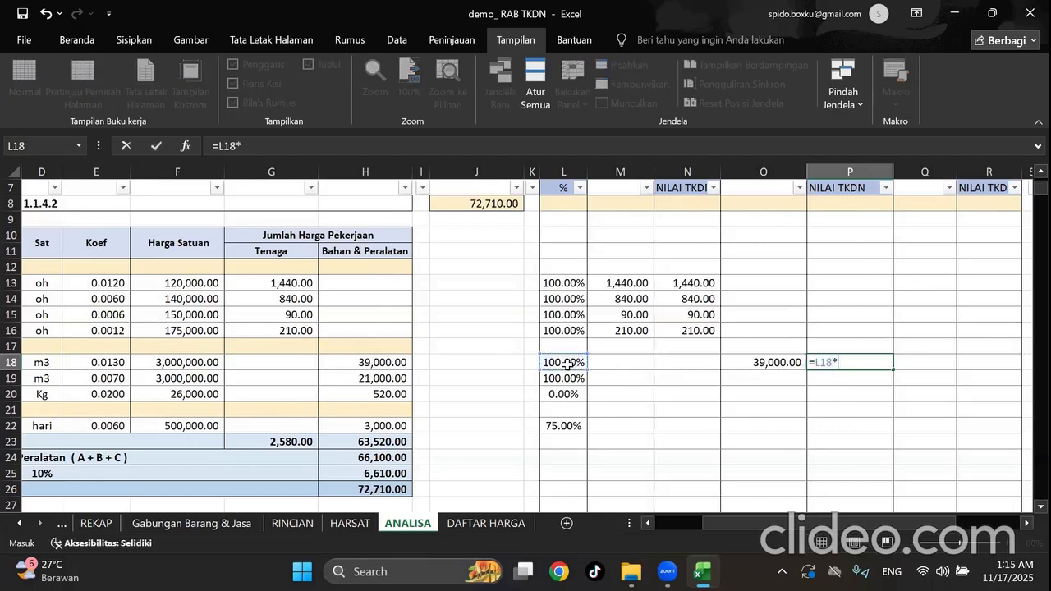
{"action": "left_click", "coordinate": [784, 363]}
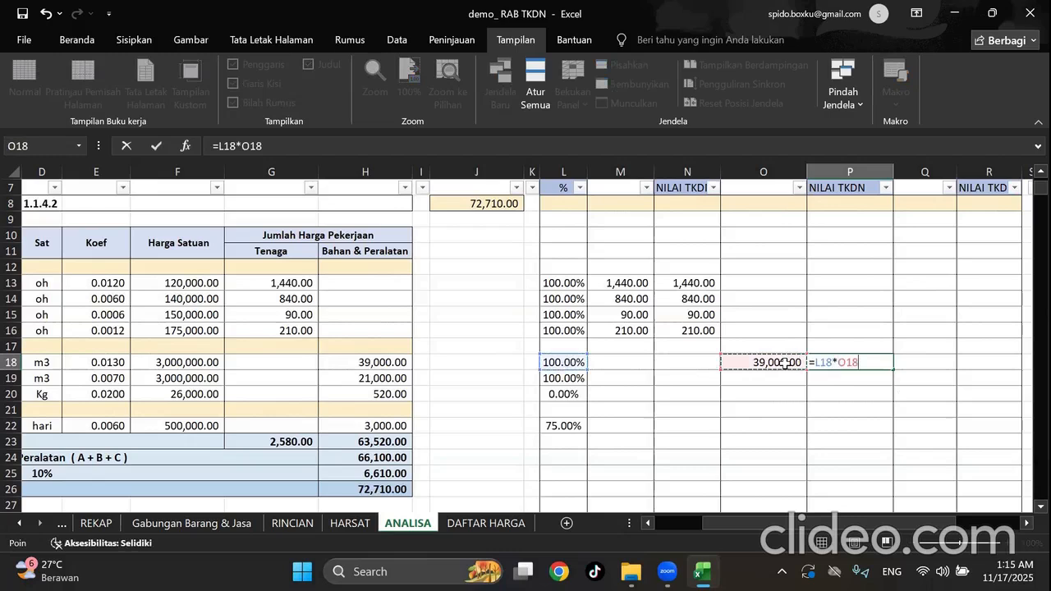
{"action": "key", "text": "Return"}
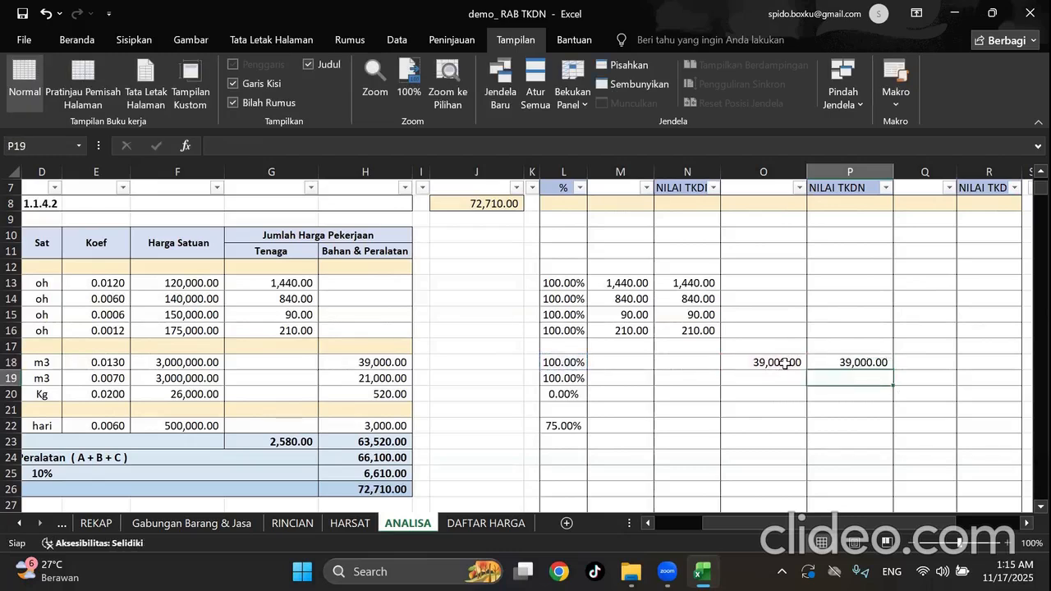
{"action": "left_click_drag", "start_coordinate": [786, 362], "coordinate": [896, 399]}
{"action": "left_click", "coordinate": [803, 289]}
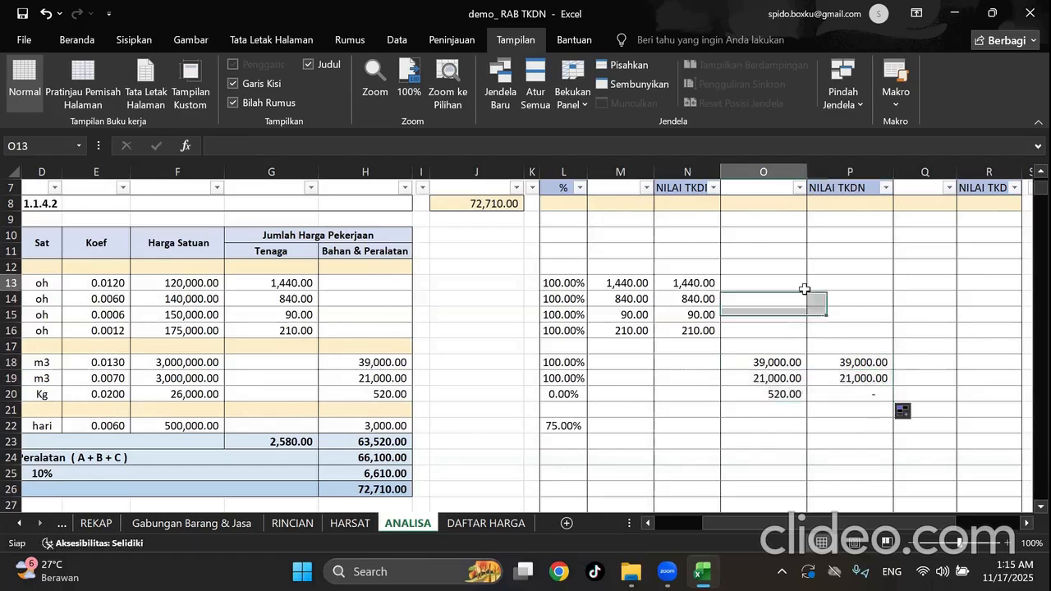
Link Q22 in the Peralatan column to the equipment cost with =H22.
{"action": "left_click", "coordinate": [829, 421]}
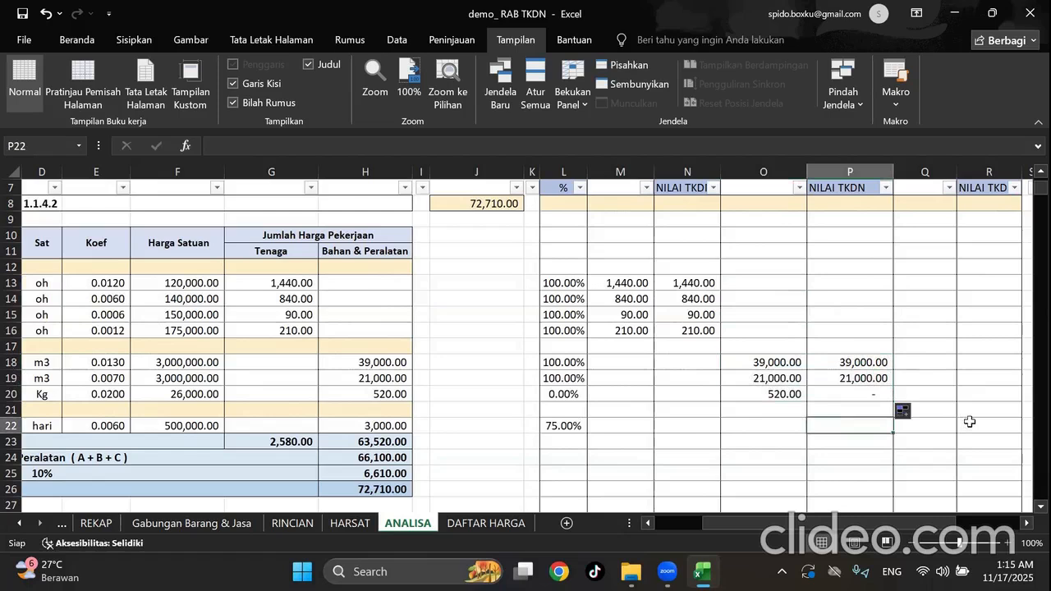
{"action": "left_click", "coordinate": [938, 428]}
{"action": "type", "text": "="}
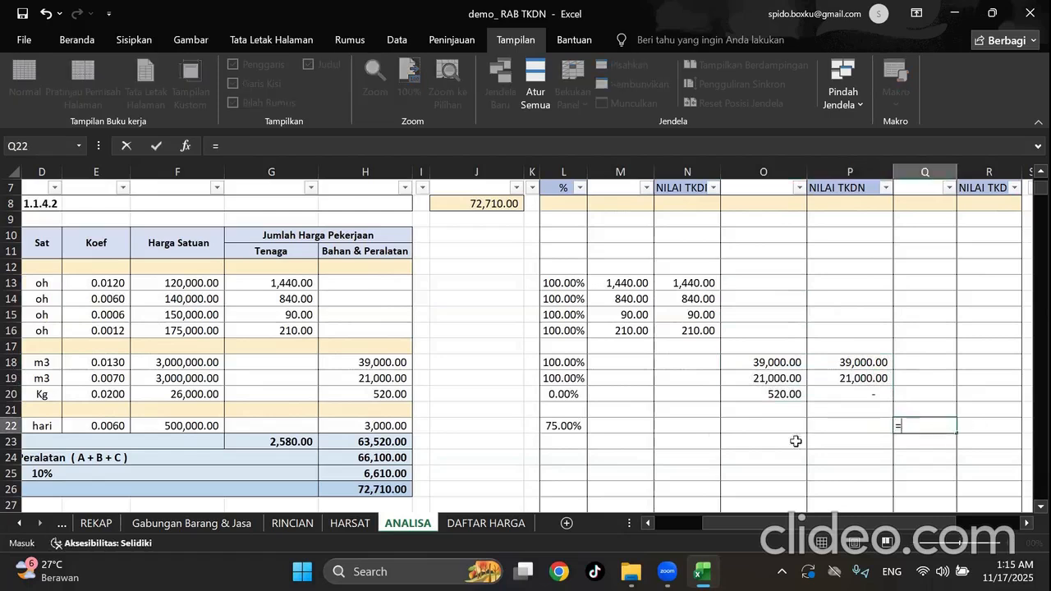
{"action": "left_click", "coordinate": [402, 425]}
{"action": "key", "text": "Tab"}
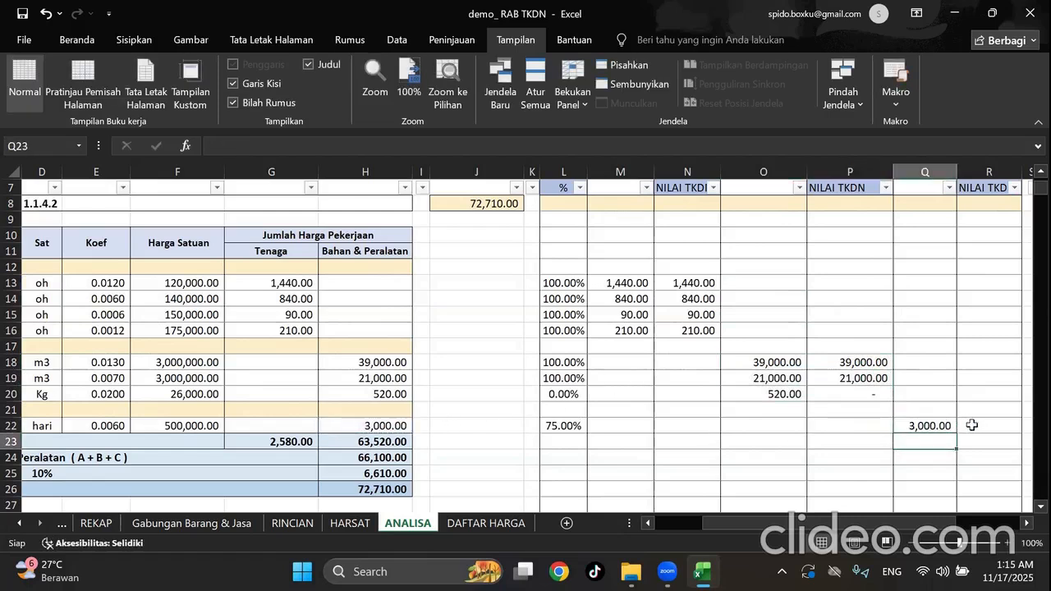
Calculate the equipment TKDN value in R22 as =L22*Q22.
{"action": "type", "text": "="}
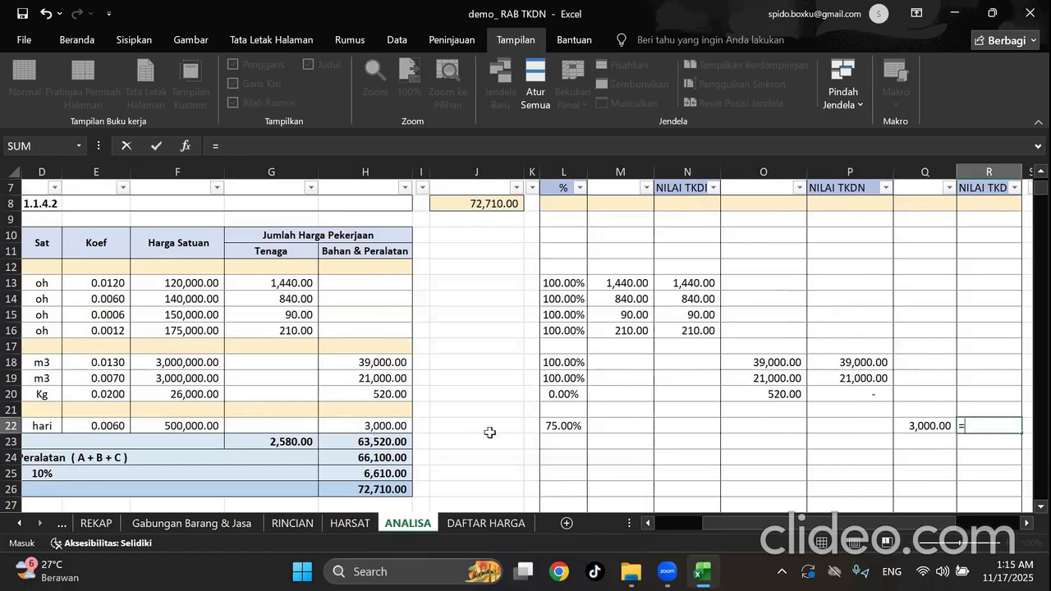
{"action": "left_click", "coordinate": [556, 426]}
{"action": "type", "text": "*"}
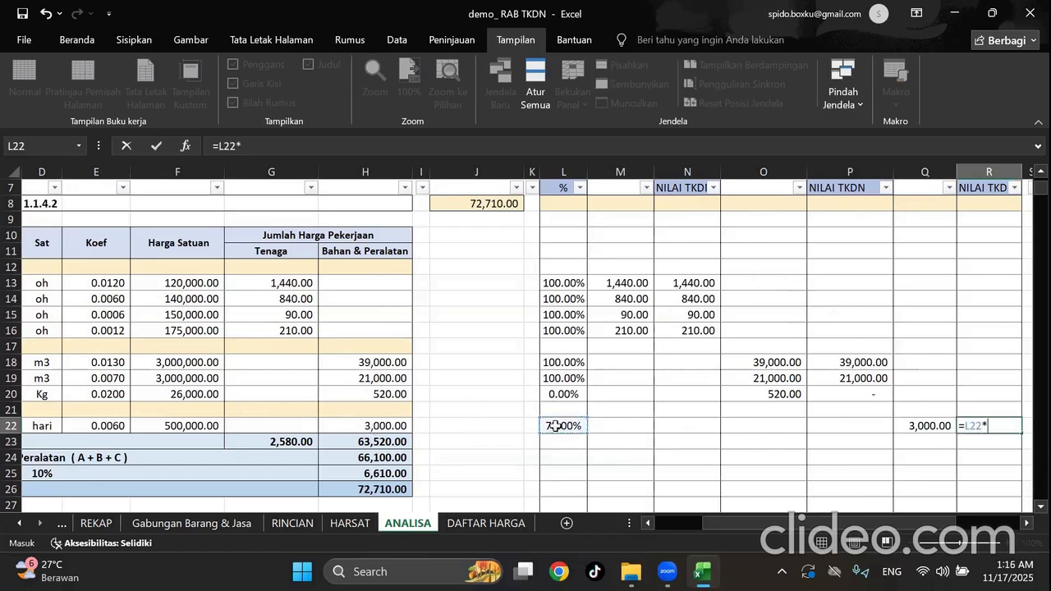
{"action": "left_click", "coordinate": [923, 426]}
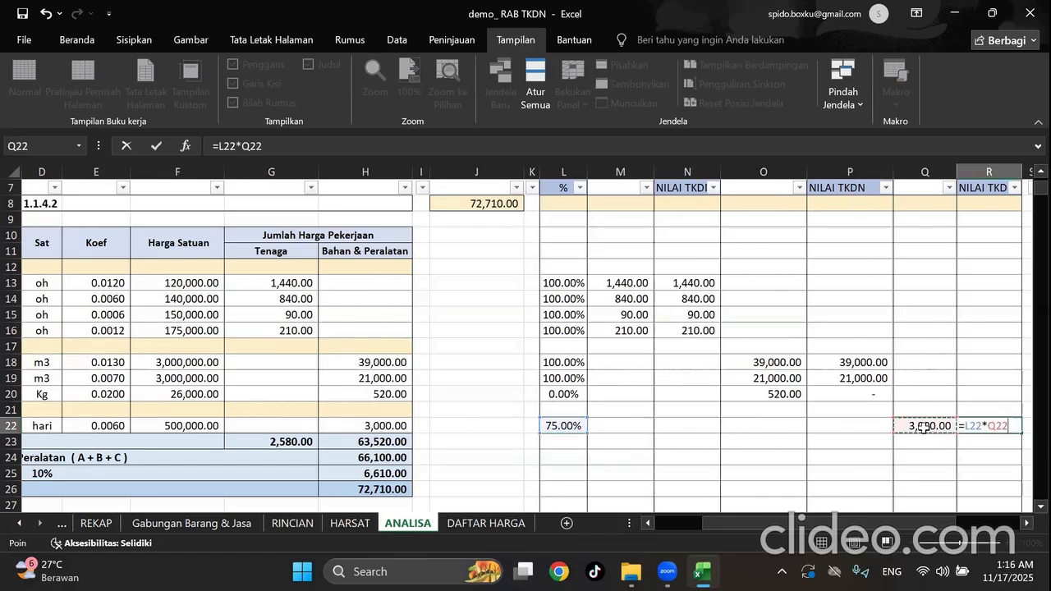
{"action": "key", "text": "Return"}
{"action": "left_click", "coordinate": [904, 463]}
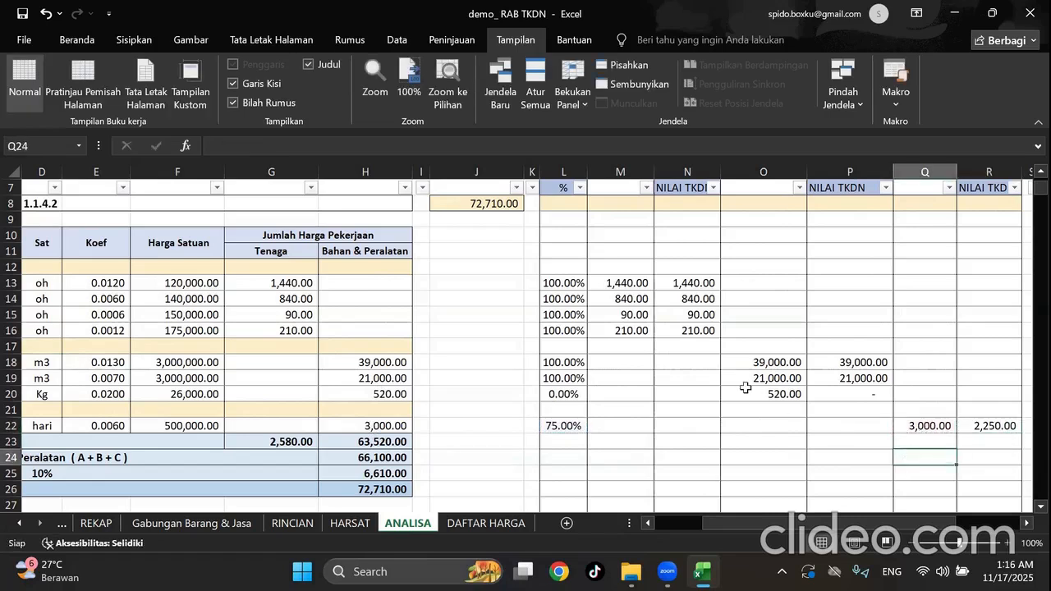
Total the first analysis's Tenaga costs in M8 with =SUM(M9:M27).
{"action": "scroll", "coordinate": [739, 378], "scroll_direction": "up", "scroll_amount": 2}
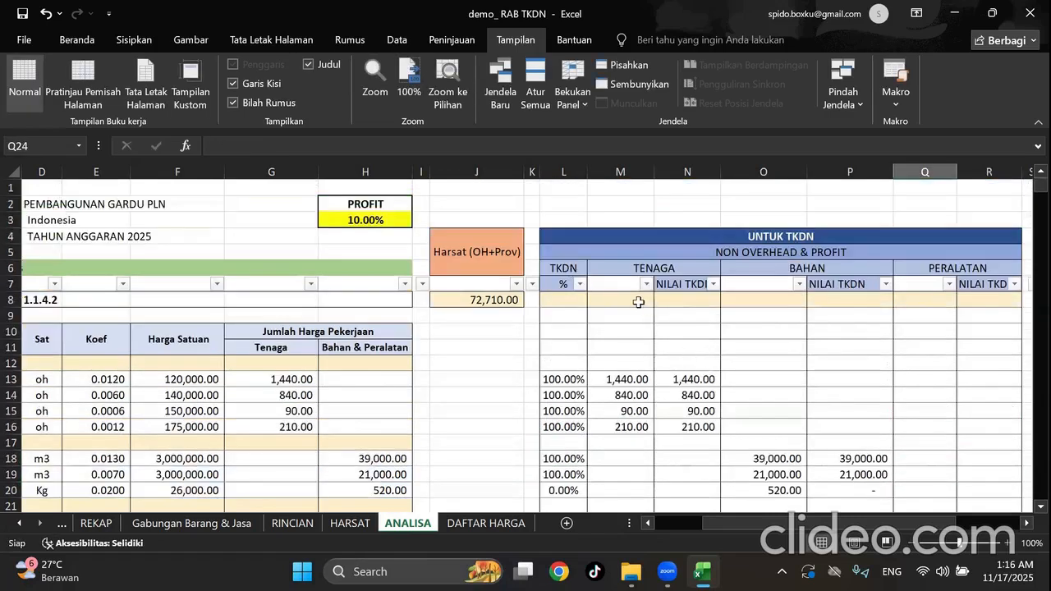
{"action": "left_click", "coordinate": [638, 302]}
{"action": "left_click", "coordinate": [77, 40]}
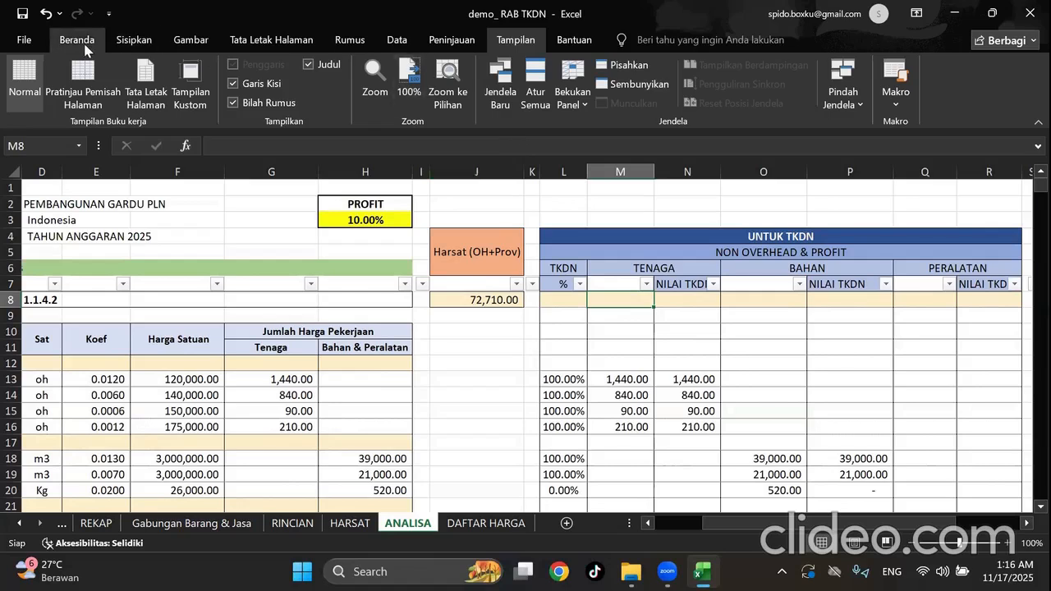
{"action": "left_click", "coordinate": [821, 64]}
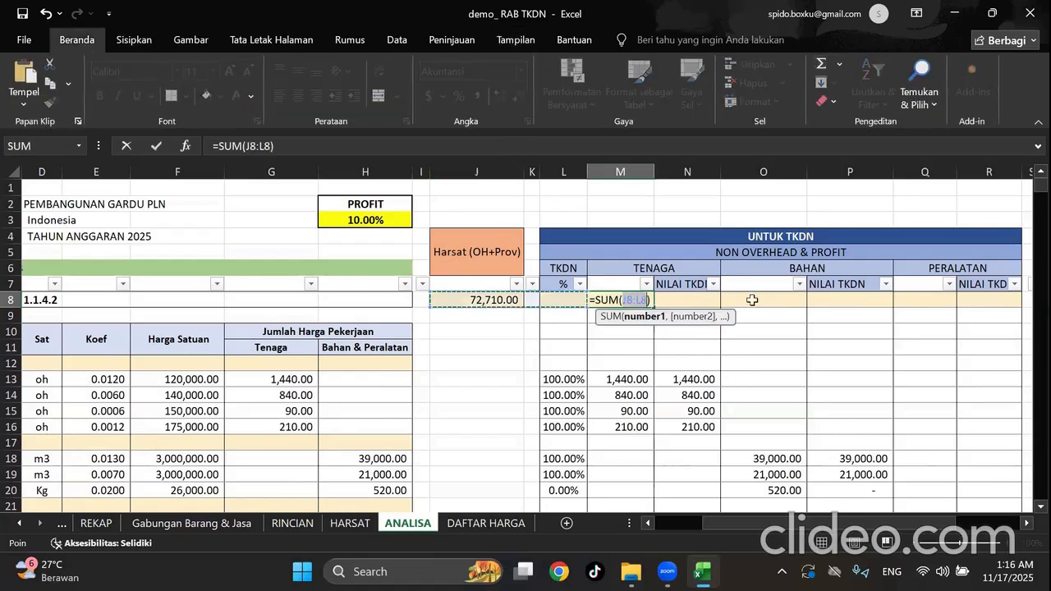
{"action": "left_click_drag", "start_coordinate": [595, 315], "coordinate": [626, 390]}
{"action": "key", "text": "Return"}
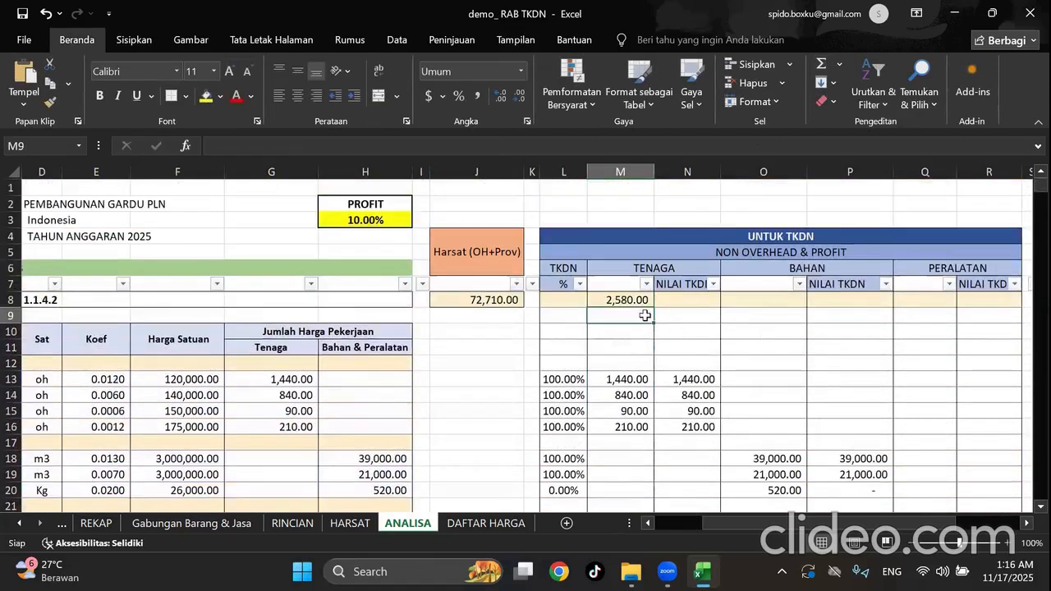
Copy the M8 total formula into N8 and O8 for the labour TKDN value and Bahan columns.
{"action": "left_click", "coordinate": [634, 299]}
{"action": "key", "text": "ctrl+c"}
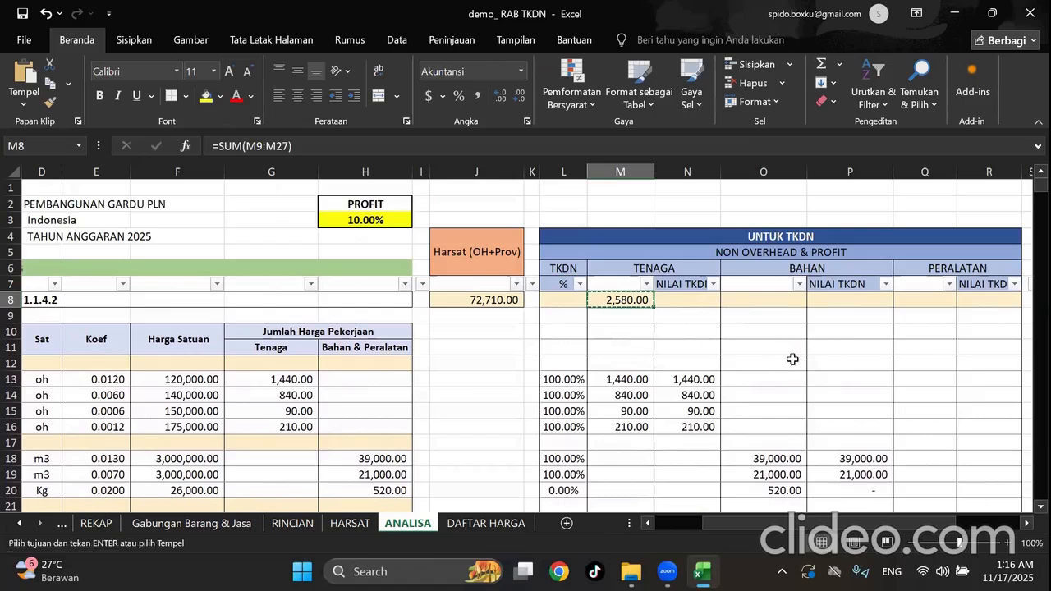
{"action": "key", "text": "Right"}
{"action": "key", "text": "ctrl+v"}
{"action": "key", "text": "Right"}
{"action": "key", "text": "ctrl+v"}
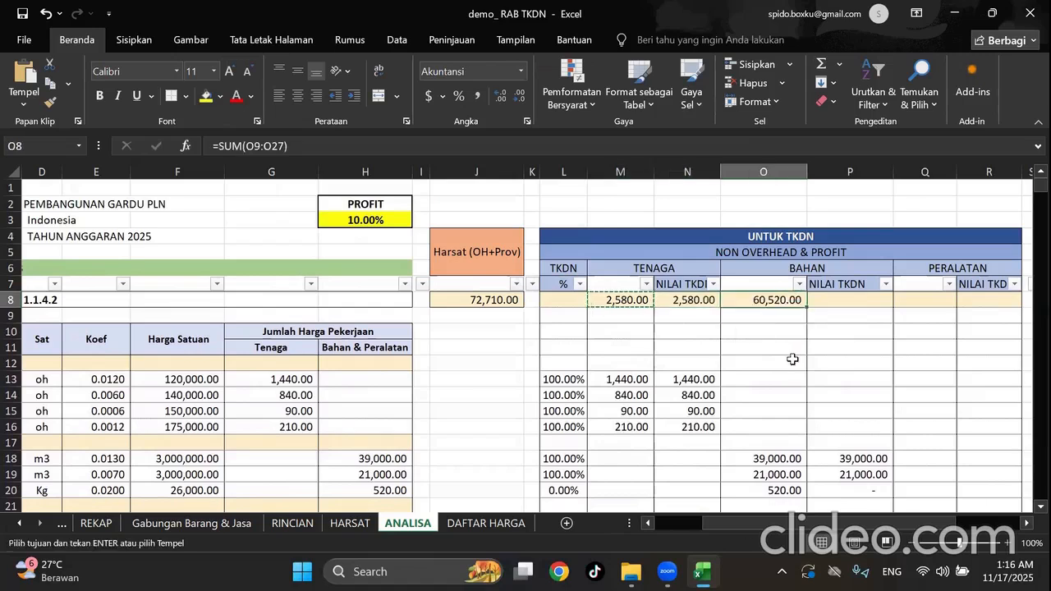
{"action": "key", "text": "ctrl+Right"}
{"action": "key", "text": "Escape"}
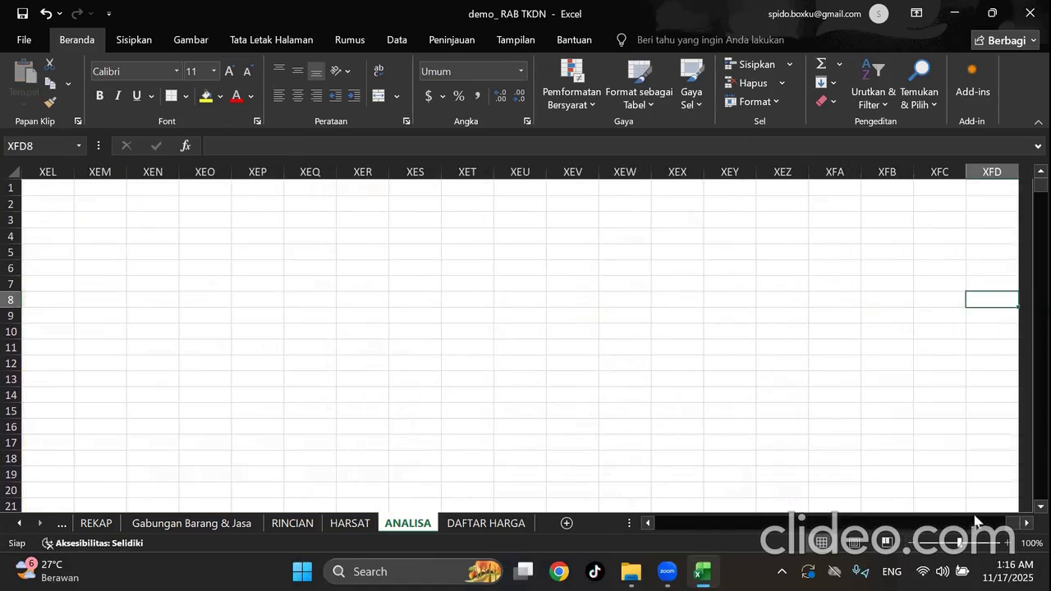
Fill the O8 total formula across to R8 to total the remaining material and equipment columns.
{"action": "left_click_drag", "start_coordinate": [1014, 525], "coordinate": [607, 525]}
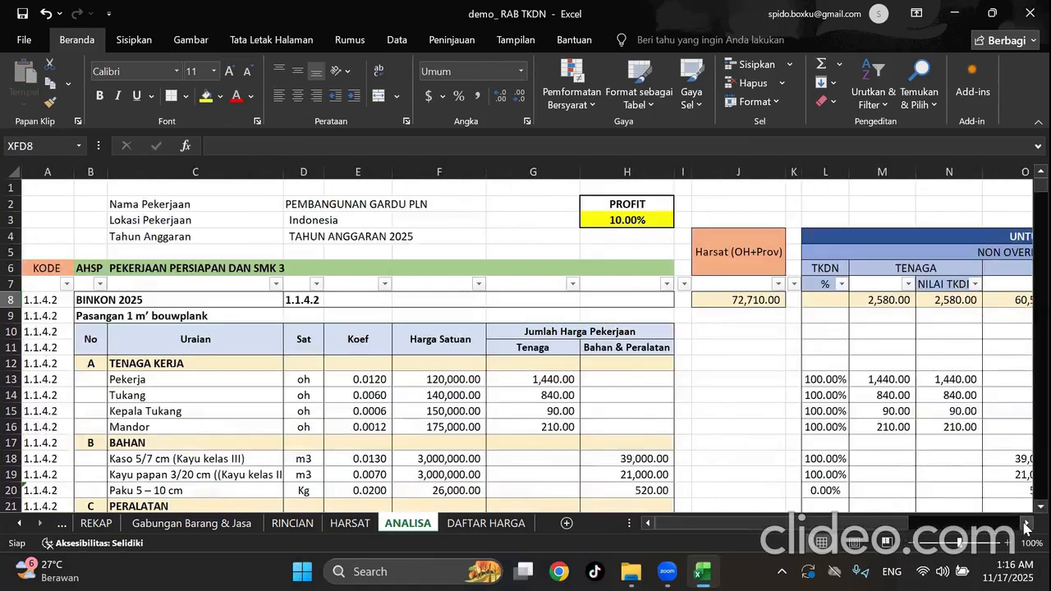
{"action": "left_click", "coordinate": [1026, 523]}
{"action": "left_click", "coordinate": [1026, 523]}
{"action": "left_click", "coordinate": [1026, 523]}
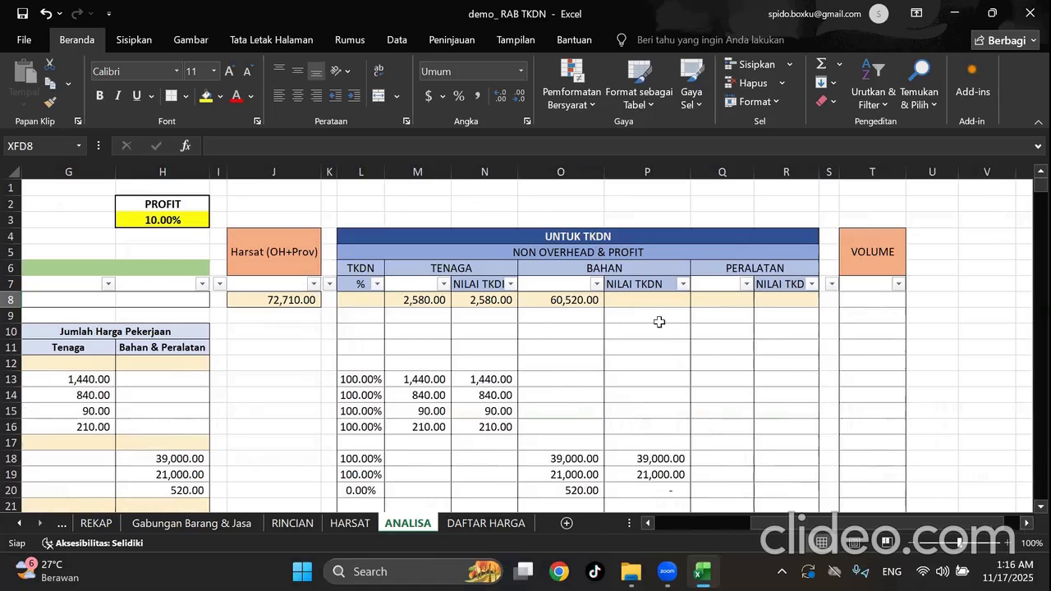
{"action": "left_click", "coordinate": [593, 300]}
{"action": "left_click_drag", "start_coordinate": [608, 308], "coordinate": [802, 305]}
{"action": "left_click", "coordinate": [754, 379]}
Copy the labour cost and TKDN value formulas from M16:N16 into rows 33 to 39 of the second analysis.
{"action": "scroll", "coordinate": [755, 379], "scroll_direction": "down", "scroll_amount": 5}
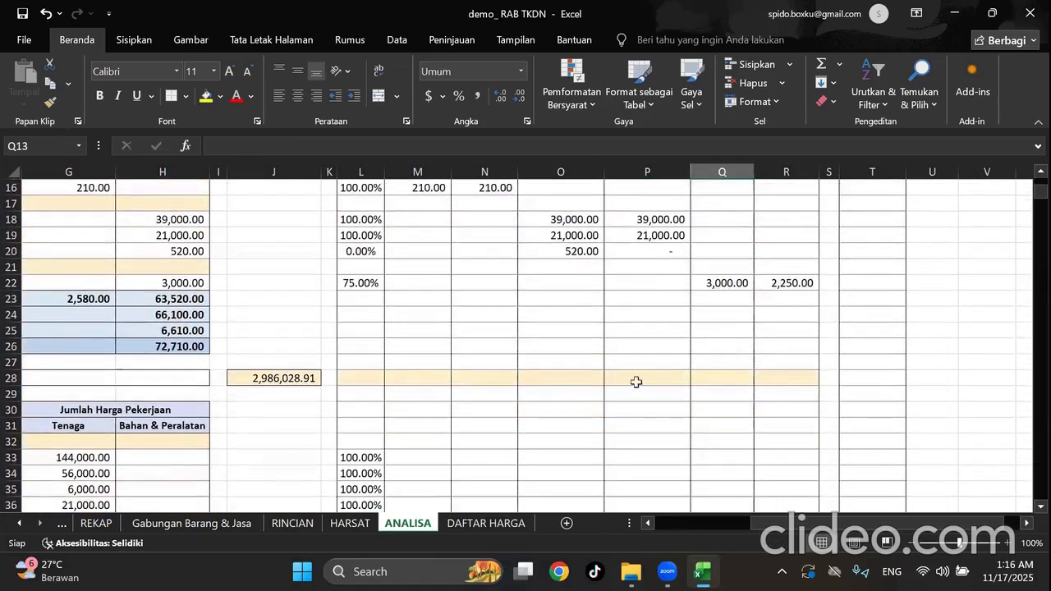
{"action": "scroll", "coordinate": [464, 250], "scroll_direction": "up", "scroll_amount": 1}
{"action": "left_click_drag", "start_coordinate": [438, 237], "coordinate": [485, 234]}
{"action": "key", "text": "ctrl+c"}
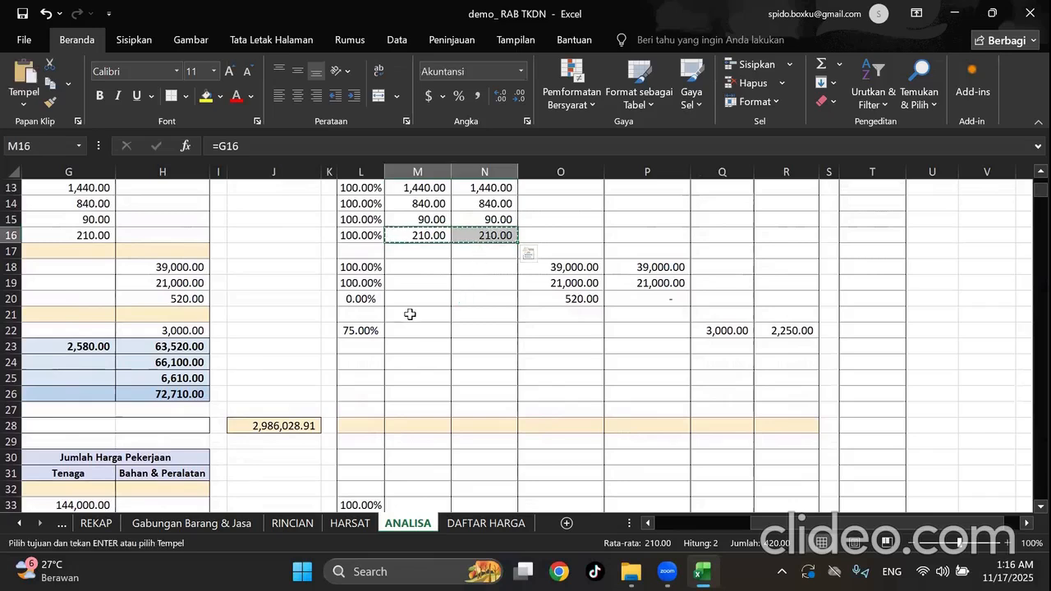
{"action": "scroll", "coordinate": [408, 312], "scroll_direction": "down", "scroll_amount": 4}
{"action": "left_click_drag", "start_coordinate": [425, 315], "coordinate": [417, 406]}
{"action": "key", "text": "ctrl+v"}
{"action": "key", "text": "ctrl"}
{"action": "left_click", "coordinate": [665, 324]}
{"action": "left_click", "coordinate": [665, 324]}
Copy the material cost and TKDN value formulas from O20:P20 into rows 41 to 51 of the second analysis.
{"action": "scroll", "coordinate": [613, 326], "scroll_direction": "up", "scroll_amount": 4}
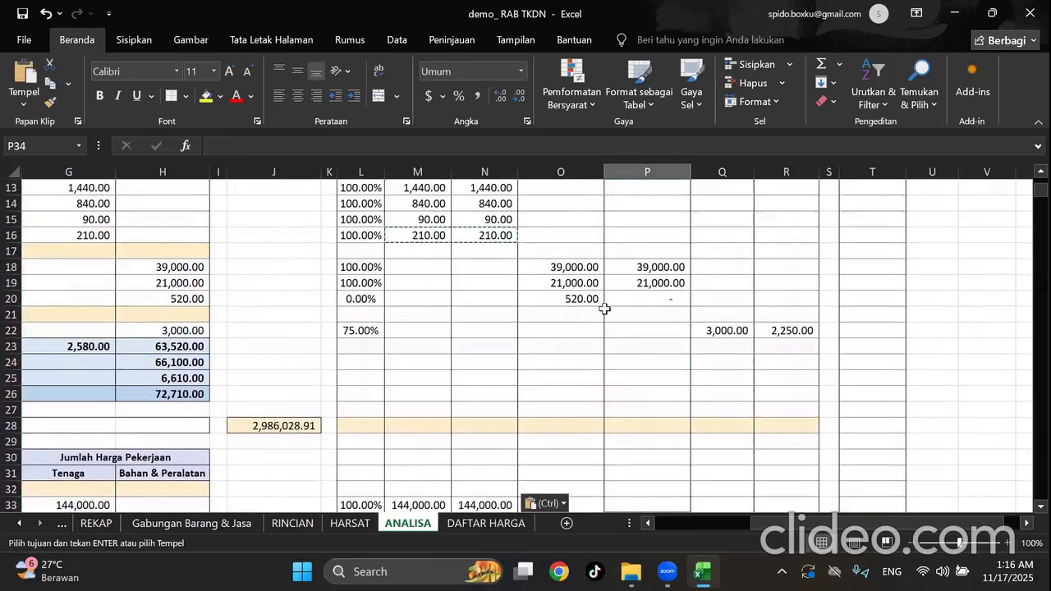
{"action": "left_click_drag", "start_coordinate": [579, 299], "coordinate": [635, 302]}
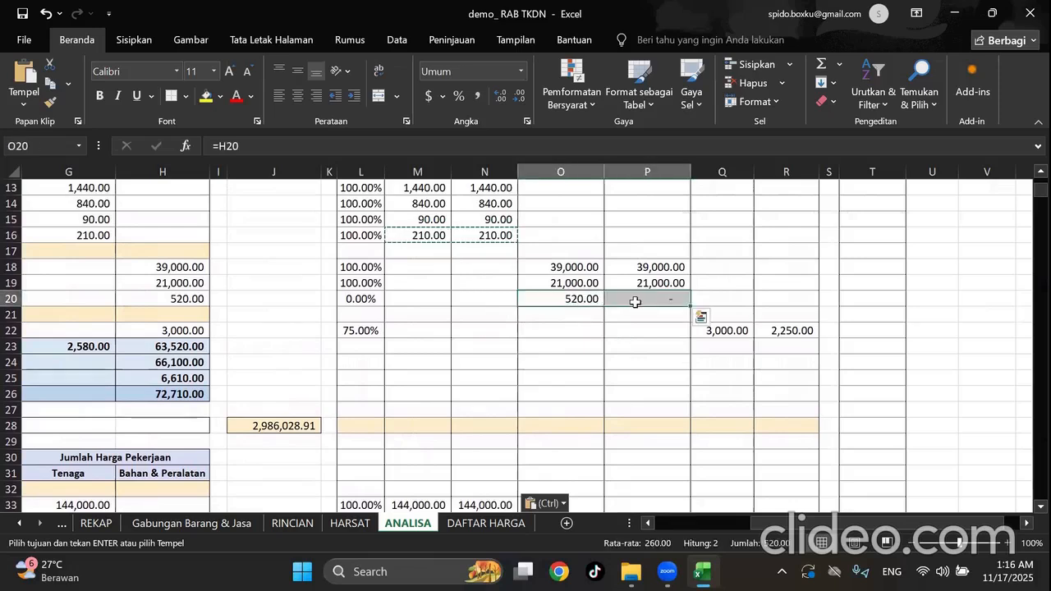
{"action": "scroll", "coordinate": [583, 354], "scroll_direction": "down", "scroll_amount": 6}
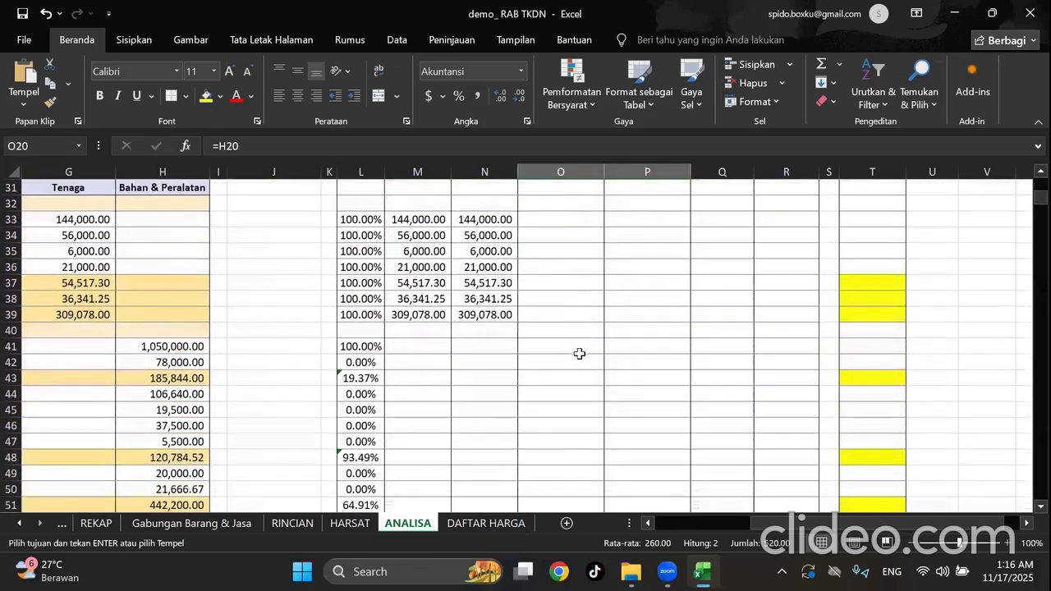
{"action": "left_click_drag", "start_coordinate": [575, 350], "coordinate": [566, 436]}
{"action": "key", "text": "ctrl+v"}
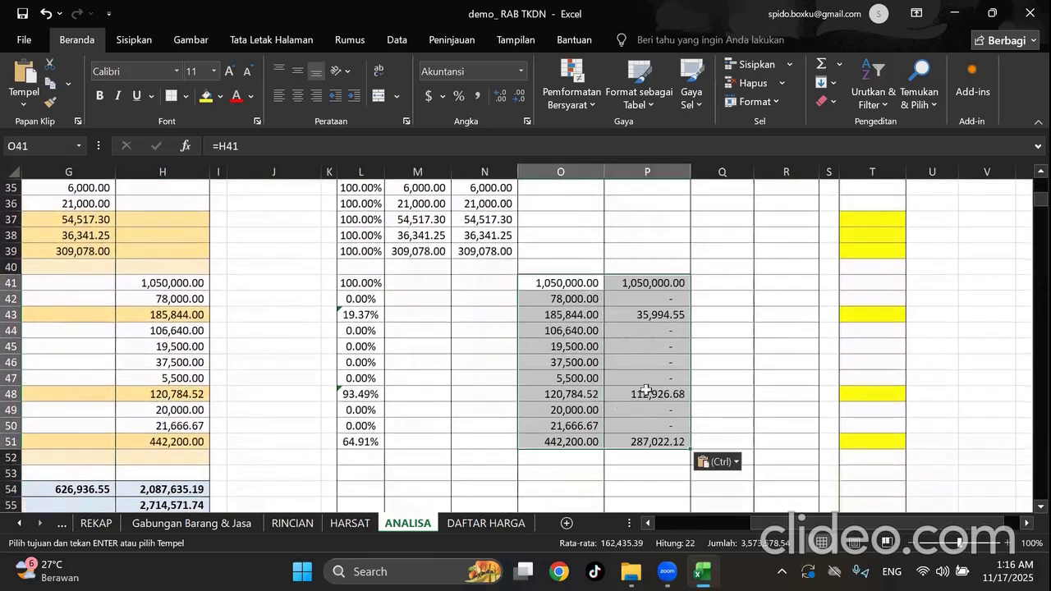
{"action": "left_click", "coordinate": [780, 349]}
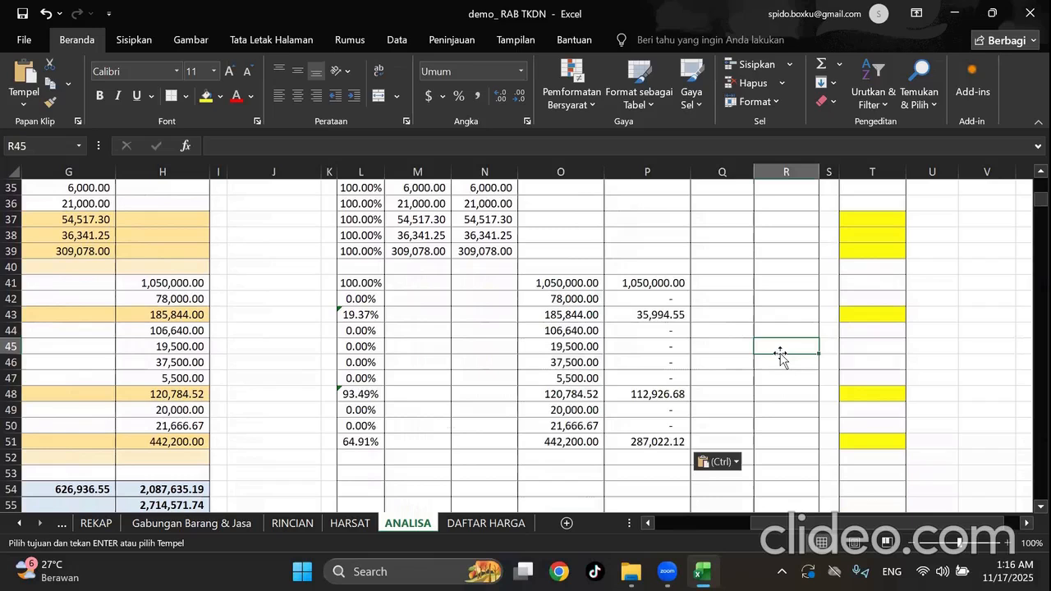
{"action": "scroll", "coordinate": [781, 353], "scroll_direction": "up", "scroll_amount": 4}
{"action": "scroll", "coordinate": [781, 353], "scroll_direction": "down", "scroll_amount": 4}
{"action": "left_click_drag", "start_coordinate": [877, 524], "coordinate": [854, 529]}
{"action": "left_click", "coordinate": [841, 471]}
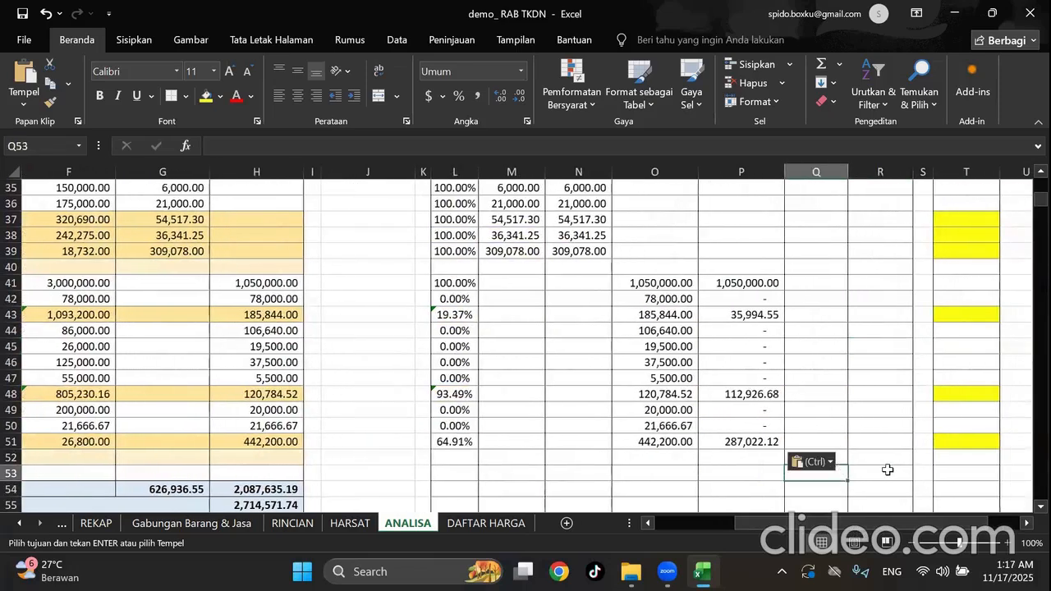
{"action": "scroll", "coordinate": [891, 467], "scroll_direction": "up", "scroll_amount": 11}
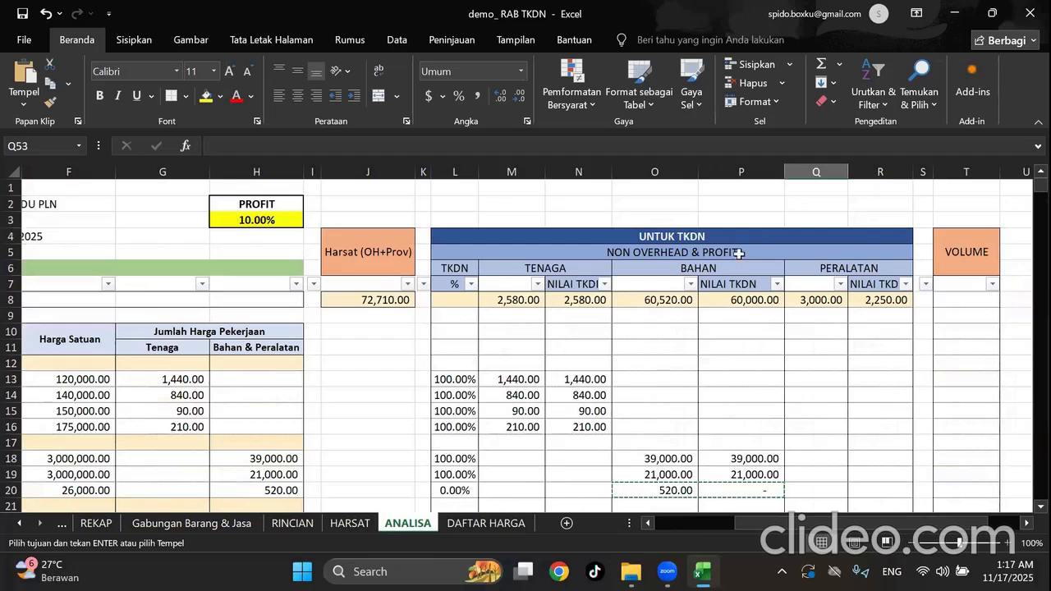
On the HARSAT sheet, examine the existing Tenaga lookup formula for Pekerjaan Galian in H17.
{"action": "left_click", "coordinate": [355, 526]}
{"action": "left_click", "coordinate": [677, 361]}
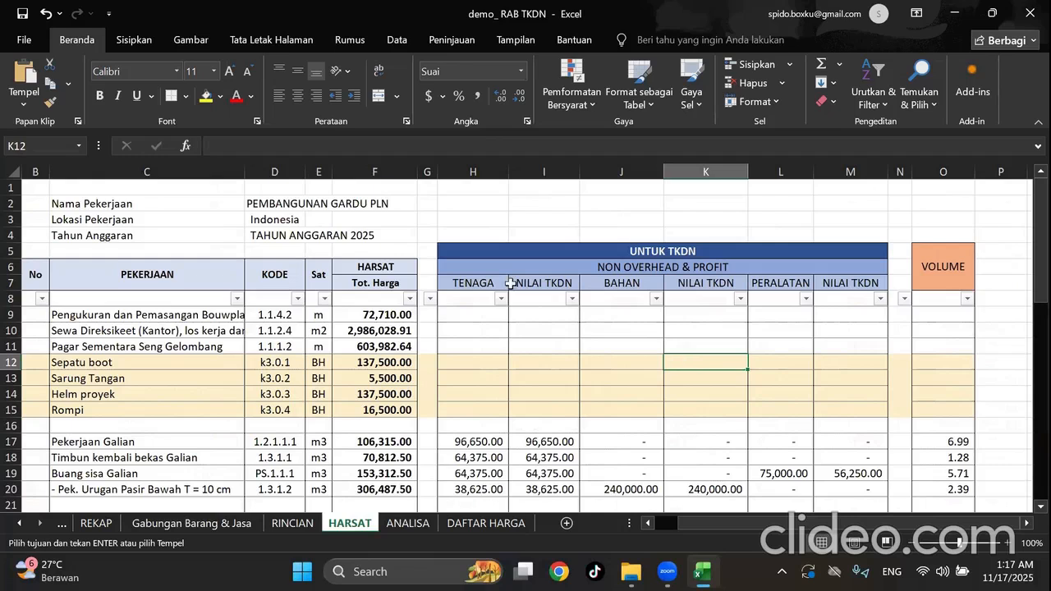
{"action": "left_click", "coordinate": [485, 319]}
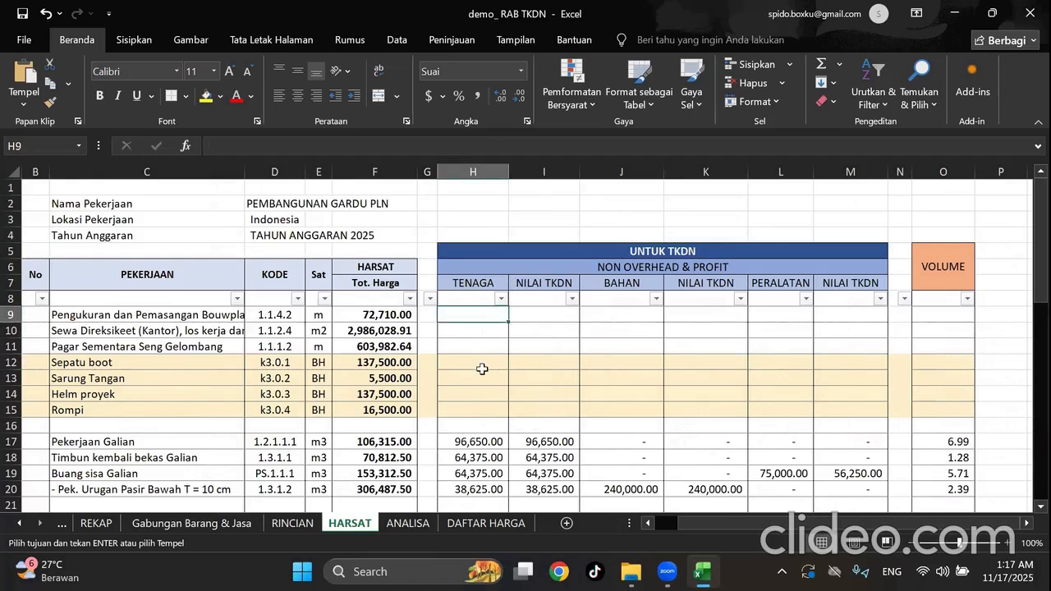
{"action": "left_click", "coordinate": [481, 440]}
{"action": "scroll", "coordinate": [499, 327], "scroll_direction": "down", "scroll_amount": 1}
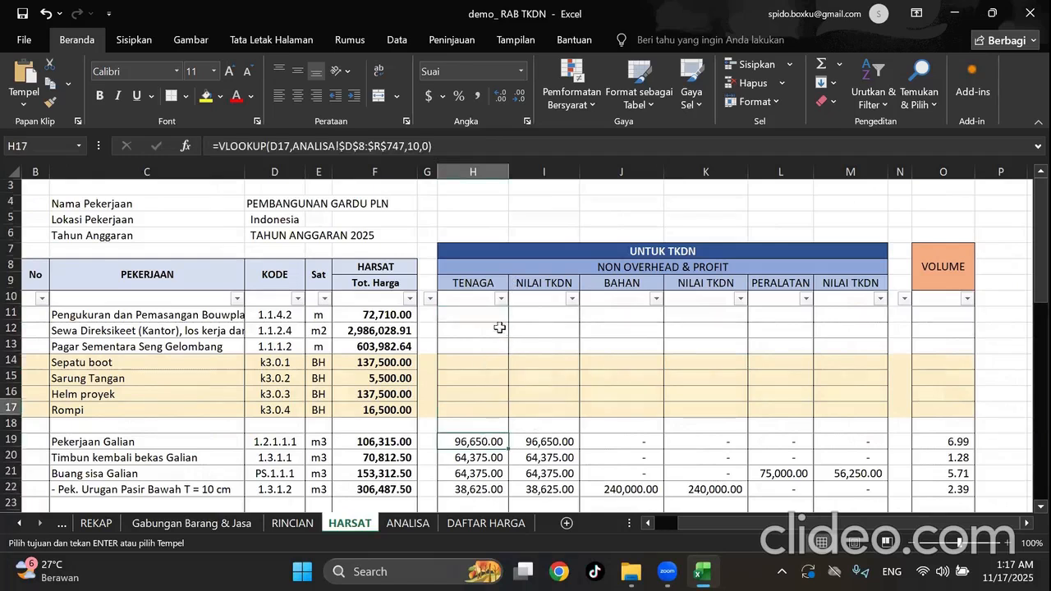
Start a VLOOKUP formula in HARSAT cell H9 with the work code in D9 as the lookup value.
{"action": "left_click", "coordinate": [488, 315]}
{"action": "type", "text": "="}
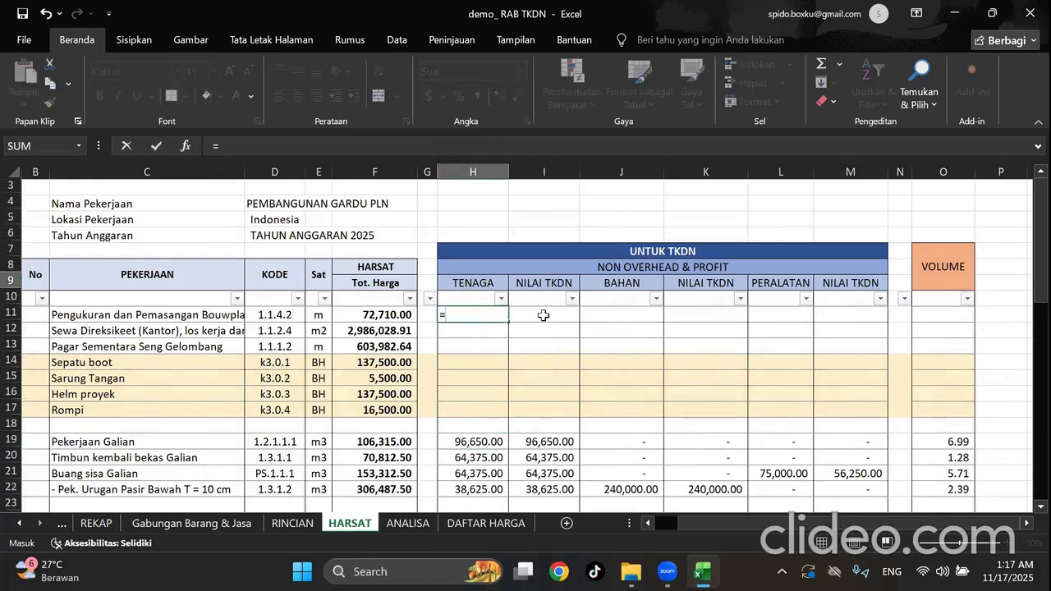
{"action": "type", "text": "vl"}
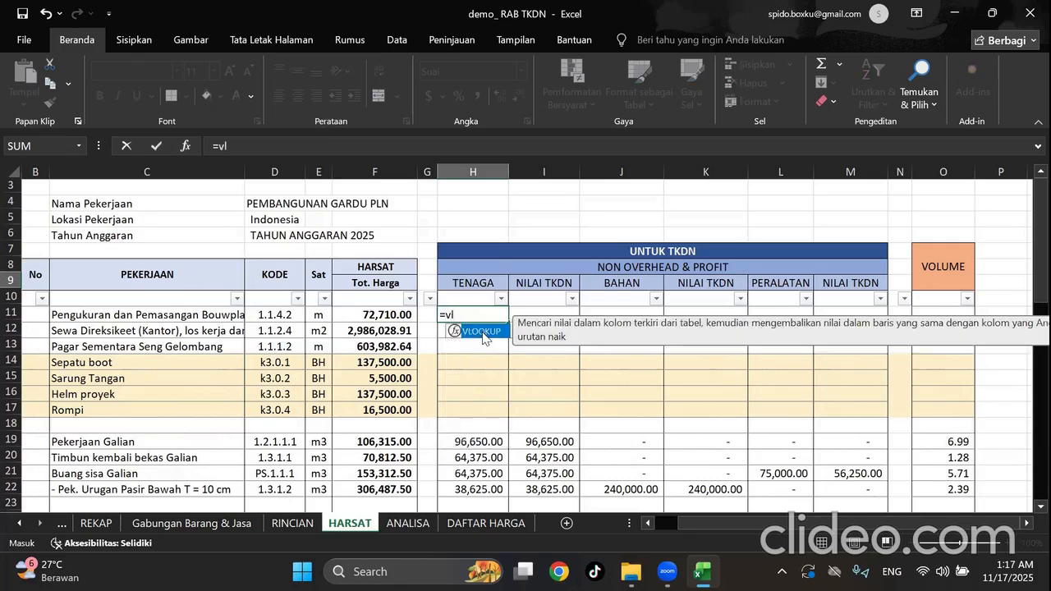
{"action": "double_click", "coordinate": [483, 331]}
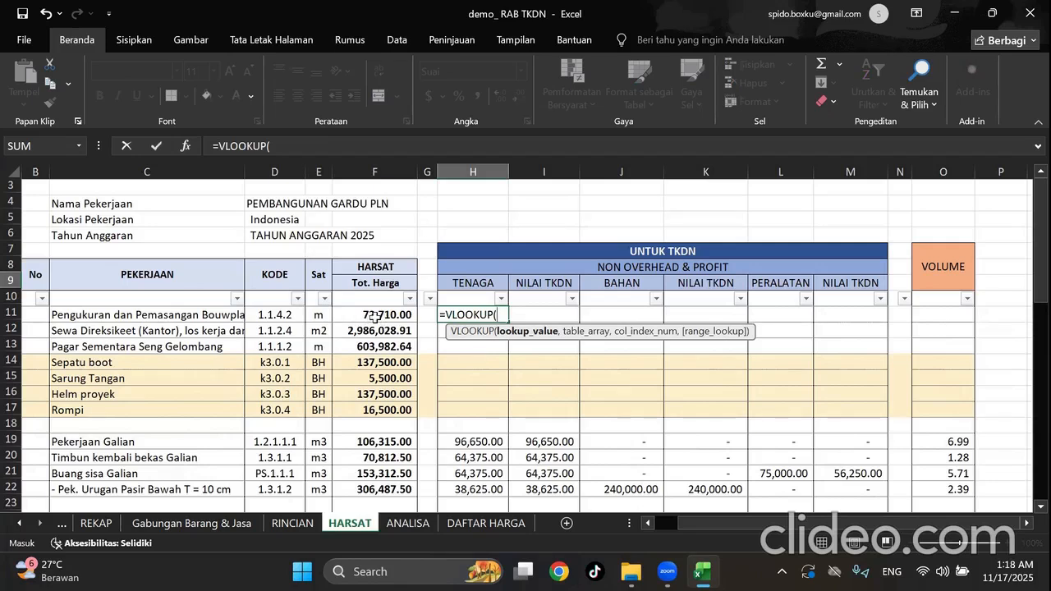
{"action": "left_click", "coordinate": [284, 316]}
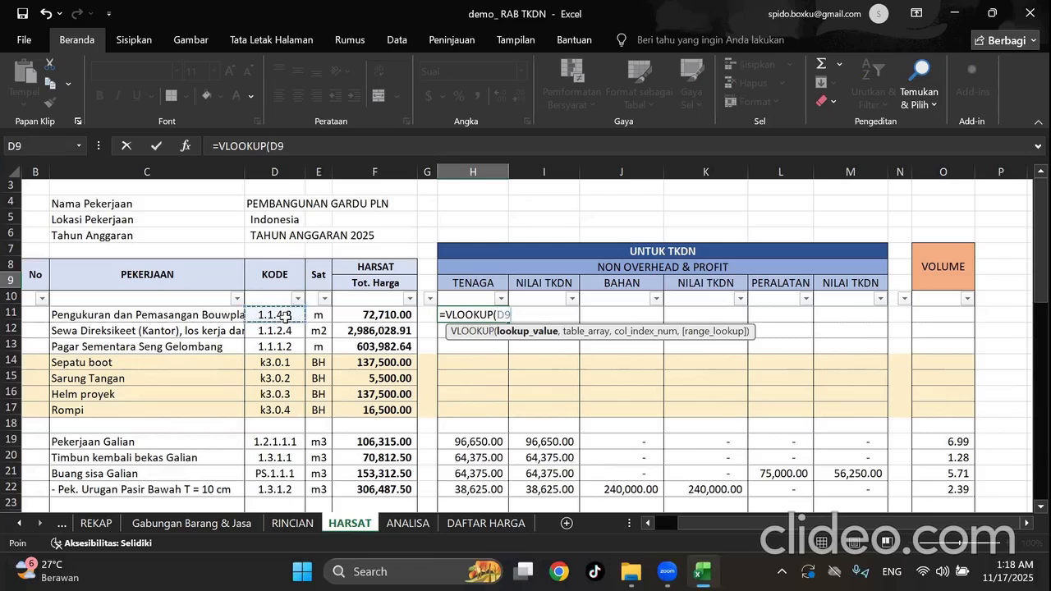
{"action": "type", "text": ","}
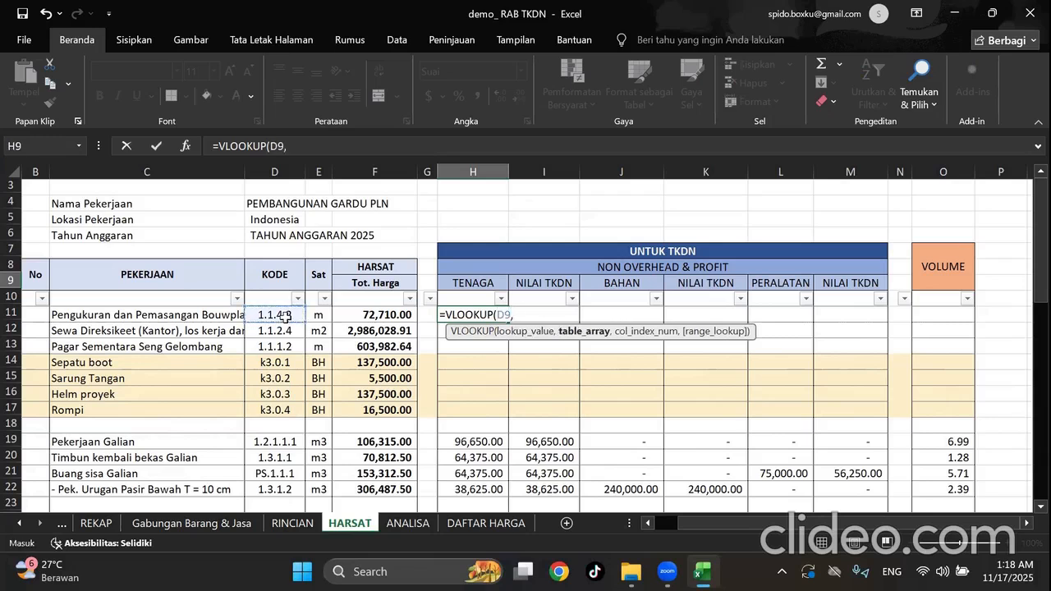
Set the lookup table in the H9 formula to the absolute range ANALISA!$D$8:$T$744.
{"action": "left_click", "coordinate": [408, 523]}
{"action": "left_click_drag", "start_coordinate": [773, 522], "coordinate": [733, 544]}
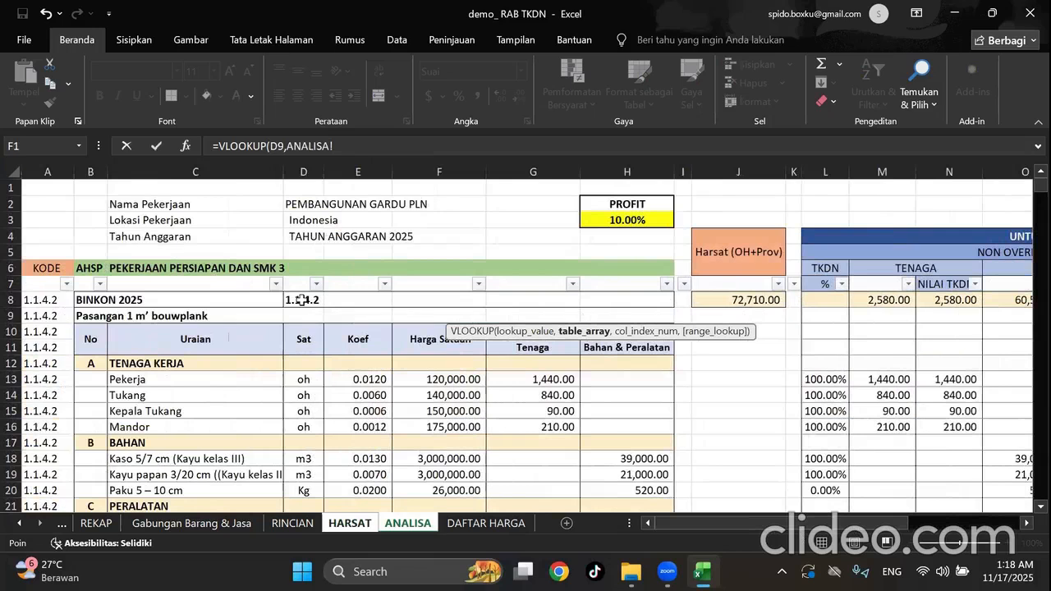
{"action": "left_click_drag", "start_coordinate": [302, 300], "coordinate": [869, 426]}
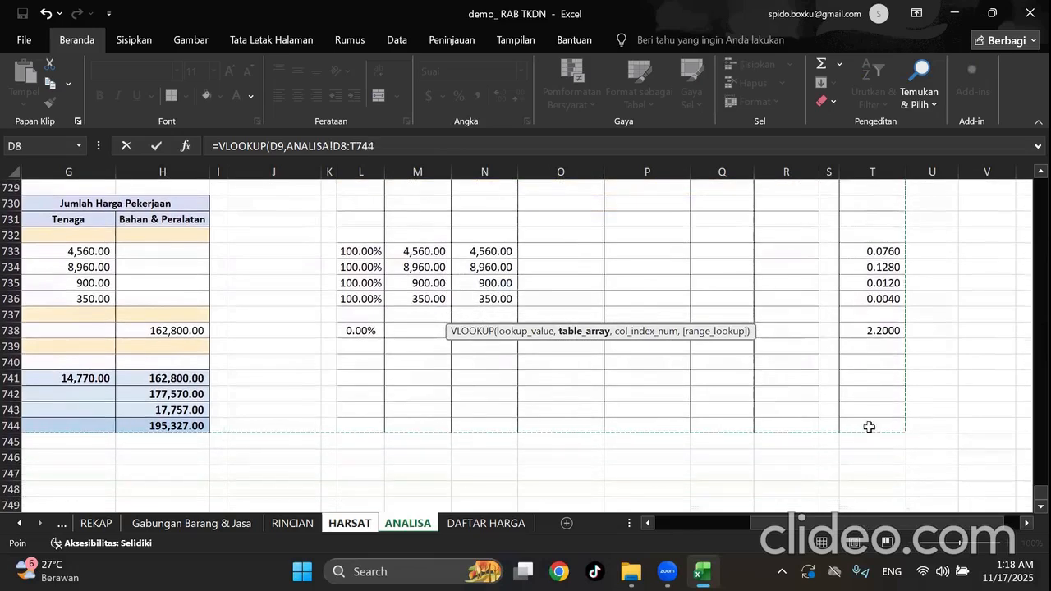
{"action": "left_click", "coordinate": [397, 147]}
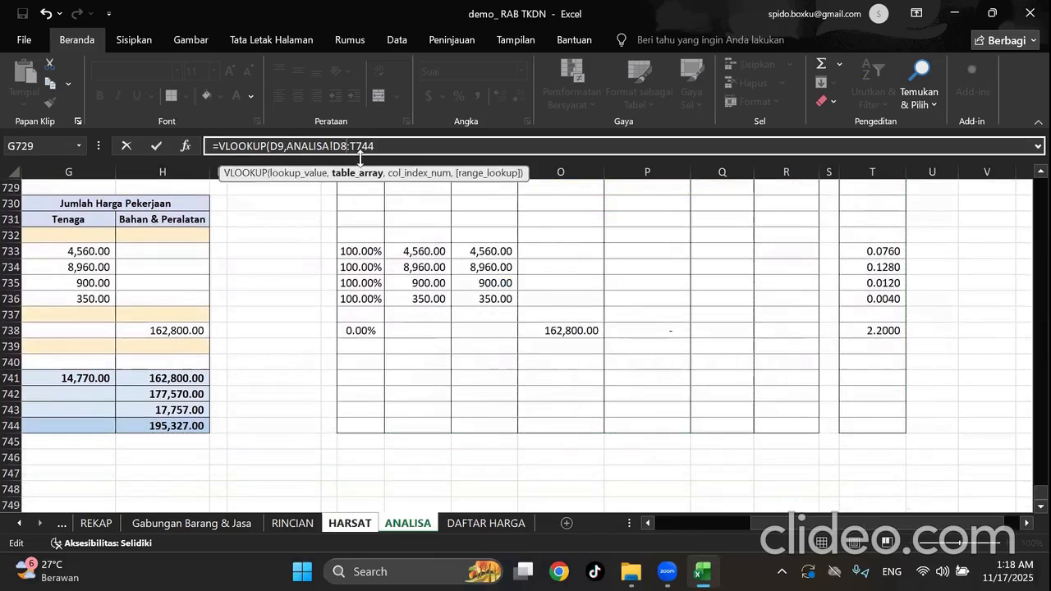
{"action": "left_click", "coordinate": [361, 148]}
{"action": "key", "text": "F4"}
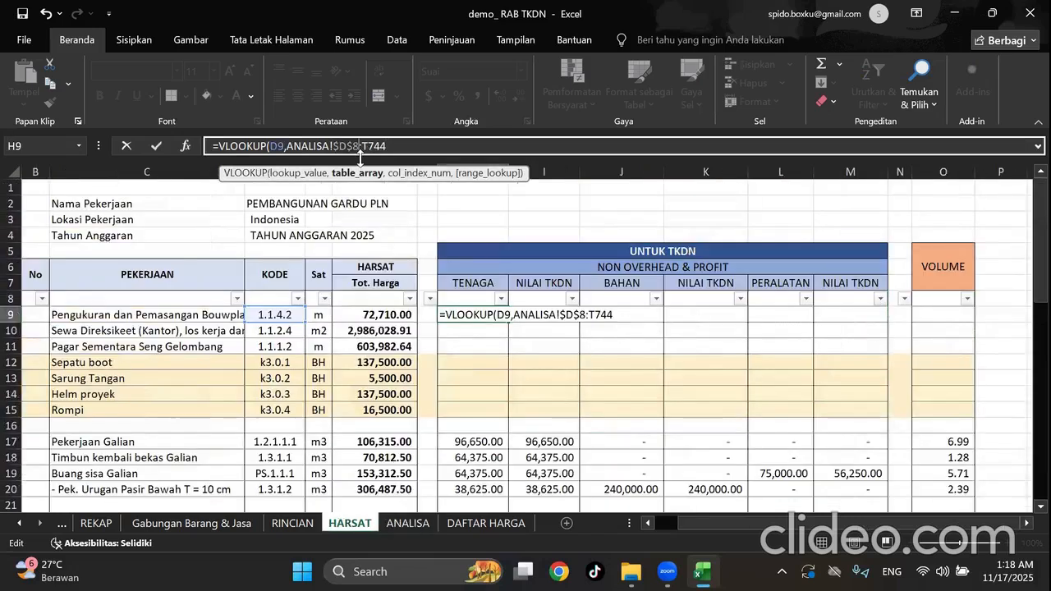
{"action": "left_click", "coordinate": [449, 145]}
{"action": "key", "text": "F4"}
{"action": "type", "text": ","}
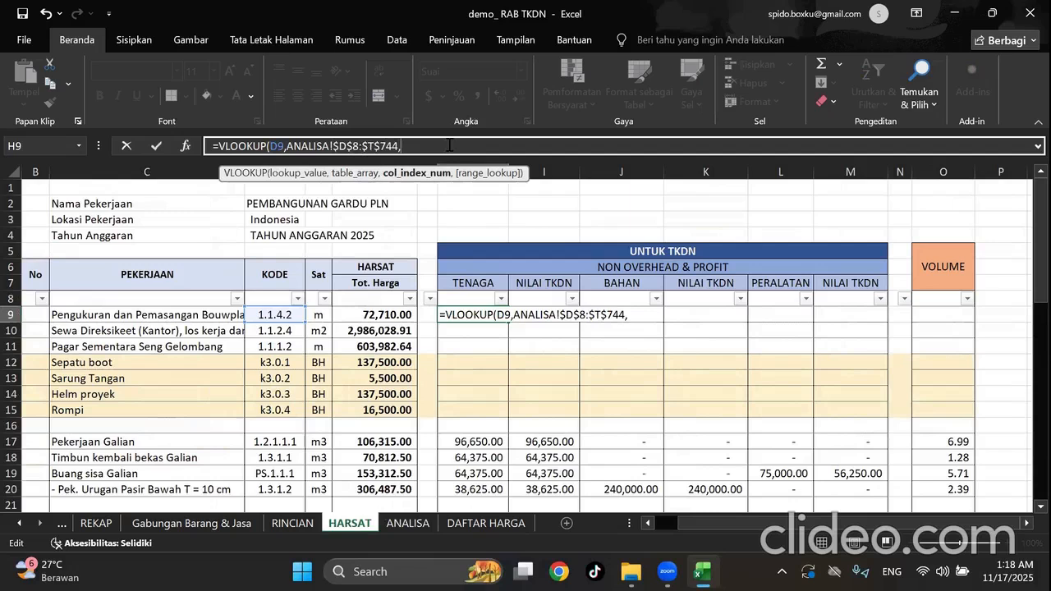
Complete the H9 VLOOKUP with column index 0 and range lookup 0.
{"action": "type", "text": "0,0"}
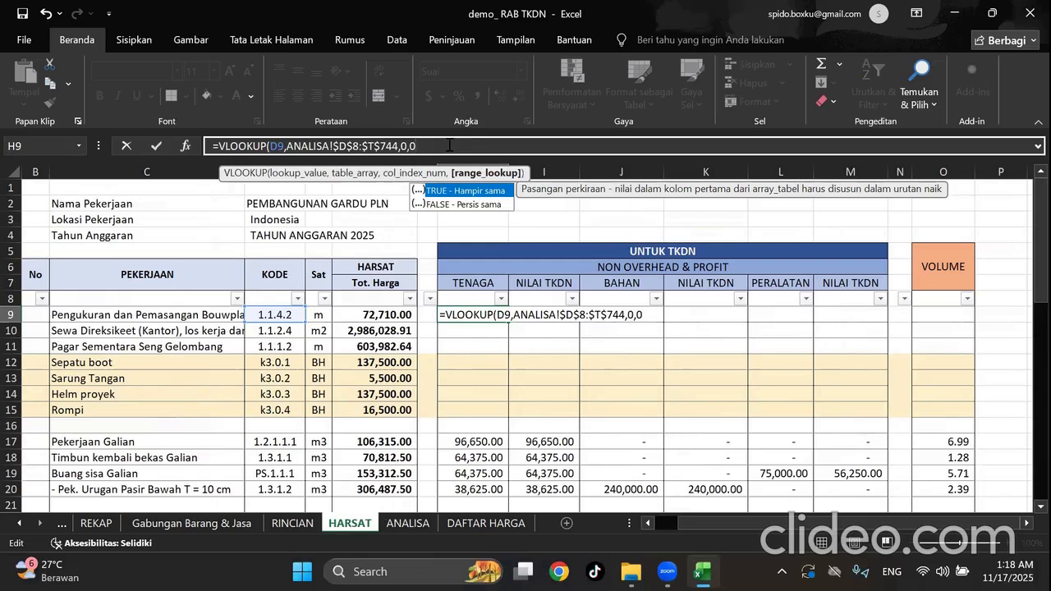
{"action": "type", "text": ")"}
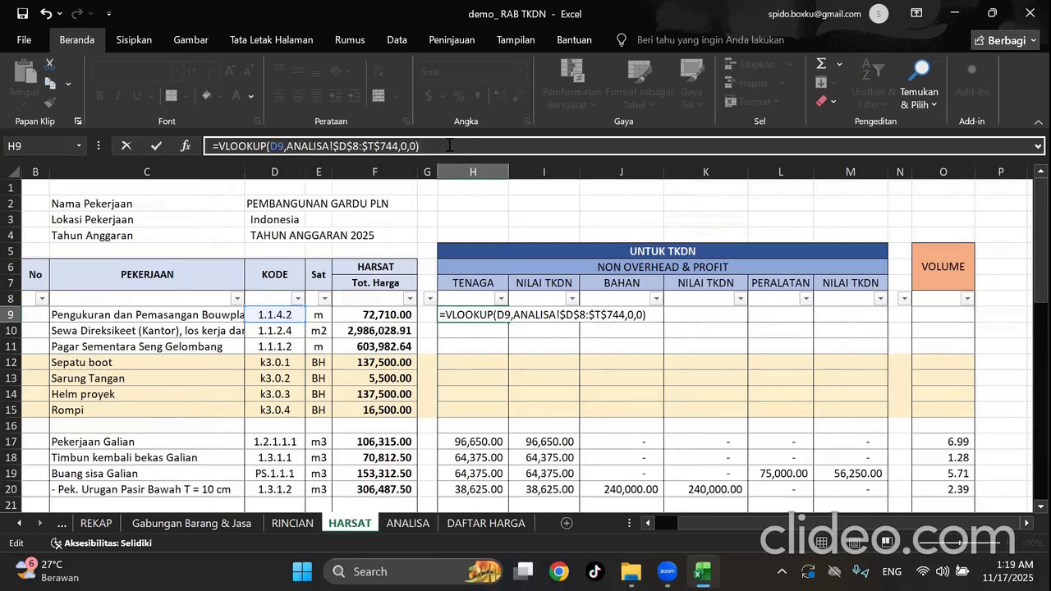
{"action": "key", "text": "Return"}
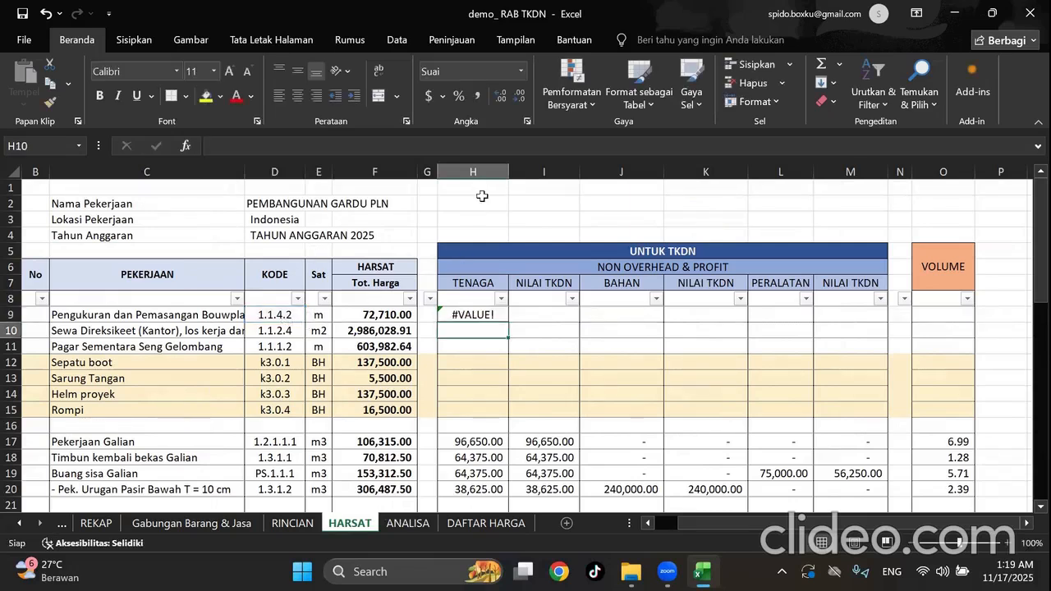
On the ANALISA sheet, count the columns along Pekerja row 733 up to the Tenaga cost column M.
{"action": "left_click", "coordinate": [402, 524]}
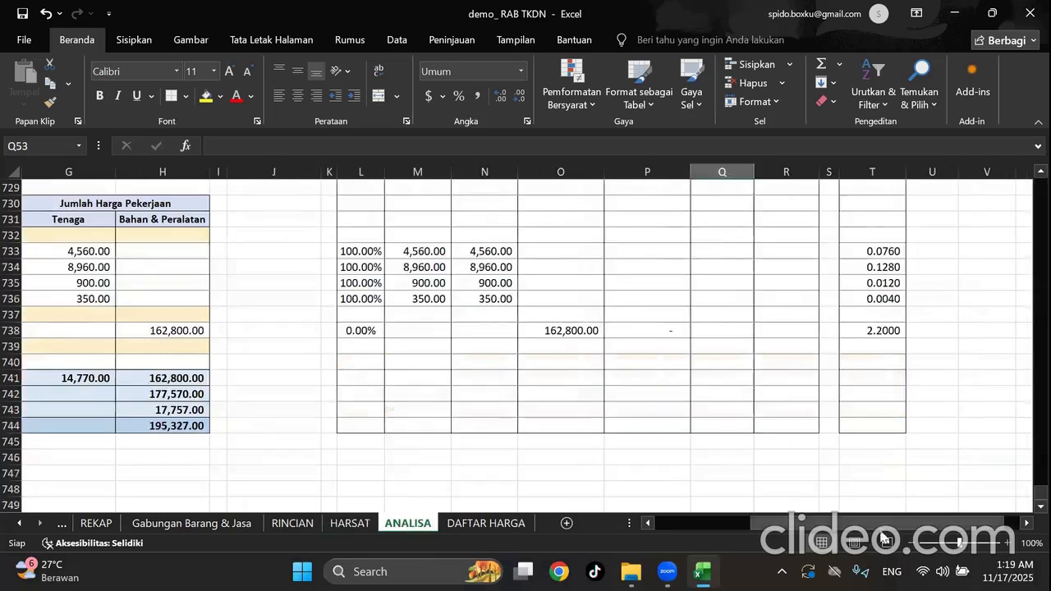
{"action": "left_click_drag", "start_coordinate": [878, 525], "coordinate": [739, 527]}
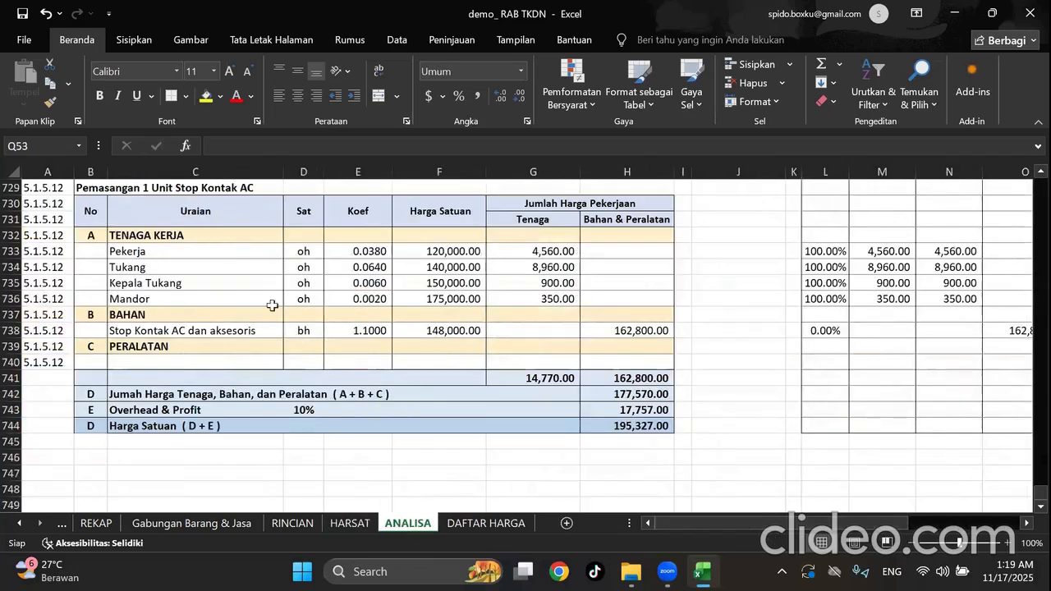
{"action": "left_click", "coordinate": [140, 251]}
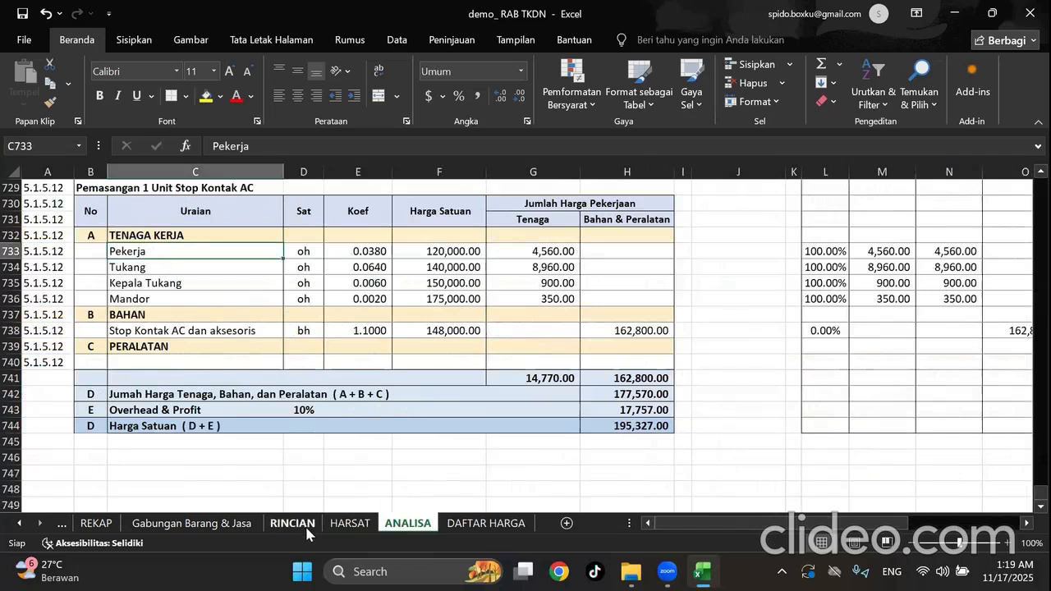
{"action": "key", "text": "Right"}
{"action": "key", "text": "Right"}
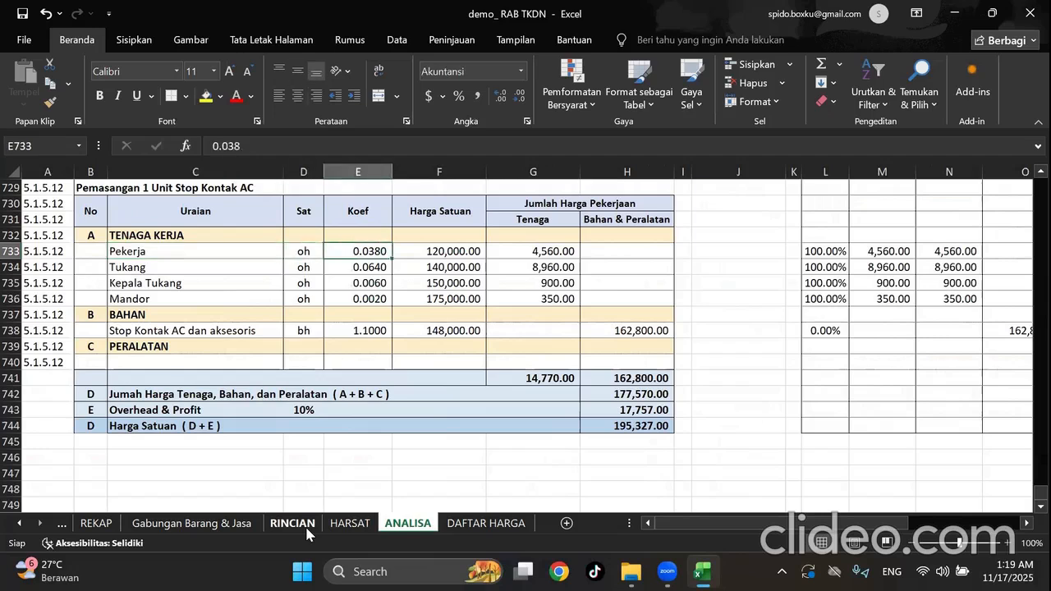
{"action": "key", "text": "Right"}
{"action": "key", "text": "Right"}
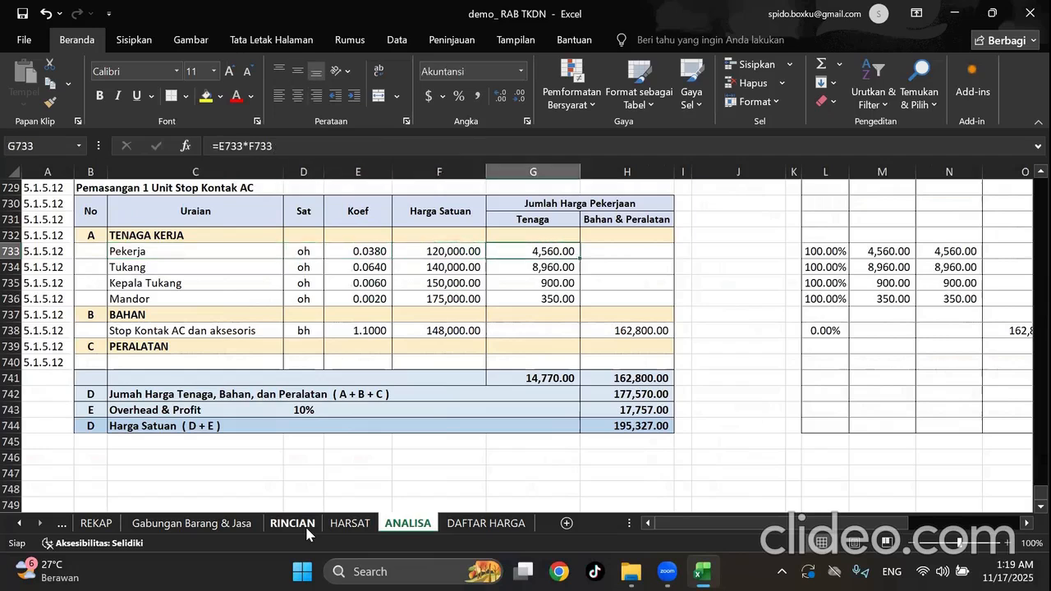
{"action": "key", "text": "Right"}
{"action": "key", "text": "Right"}
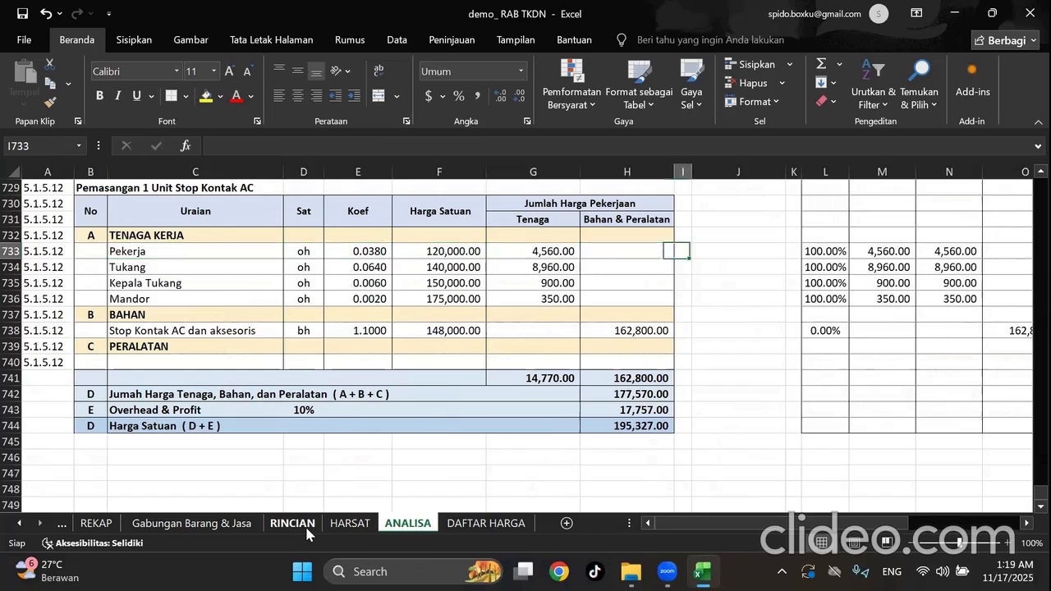
{"action": "key", "text": "Right"}
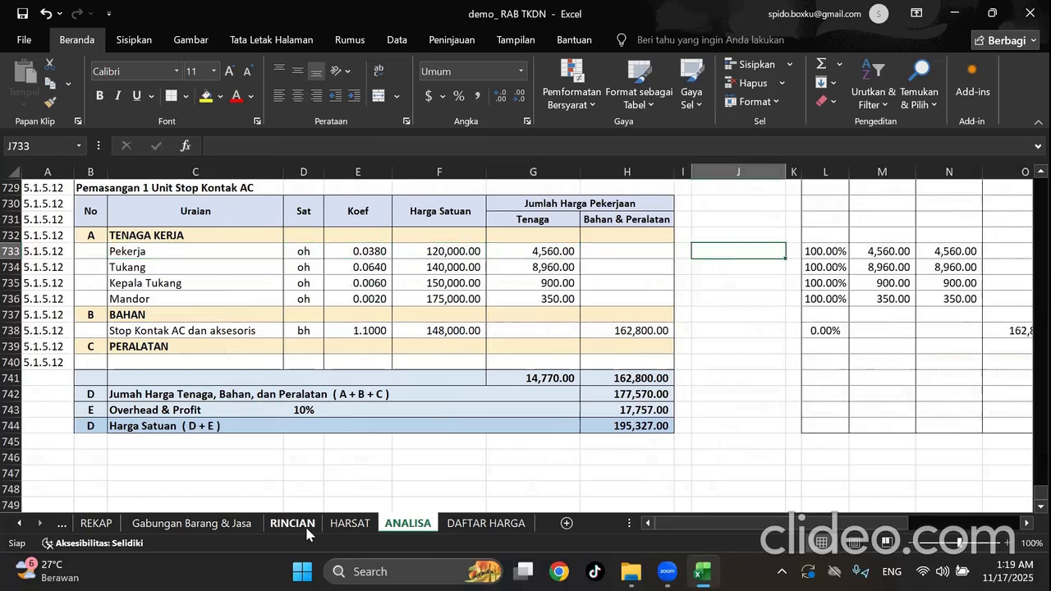
{"action": "key", "text": "Right"}
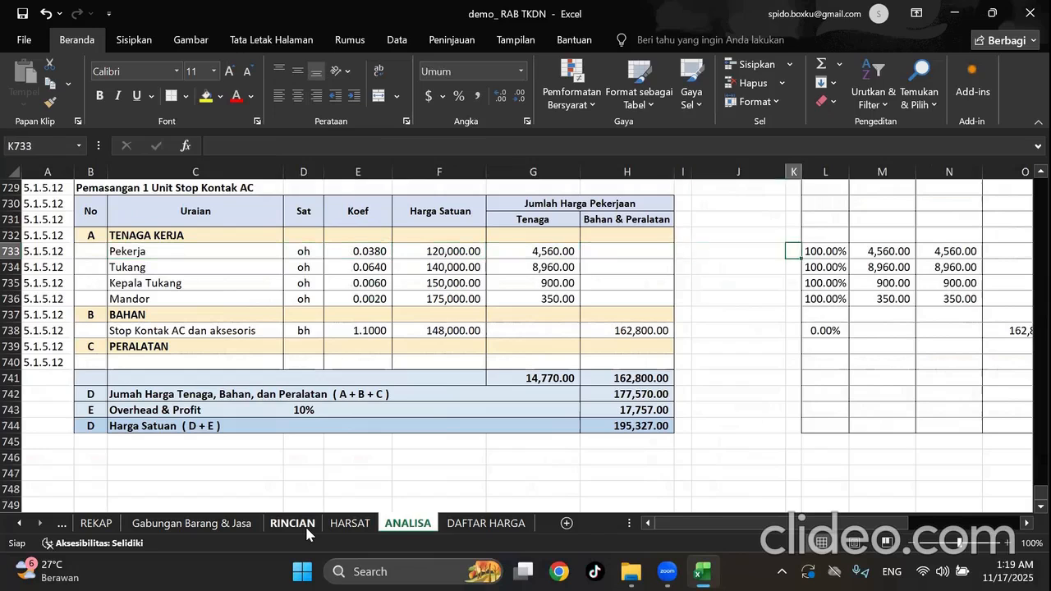
{"action": "key", "text": "Right"}
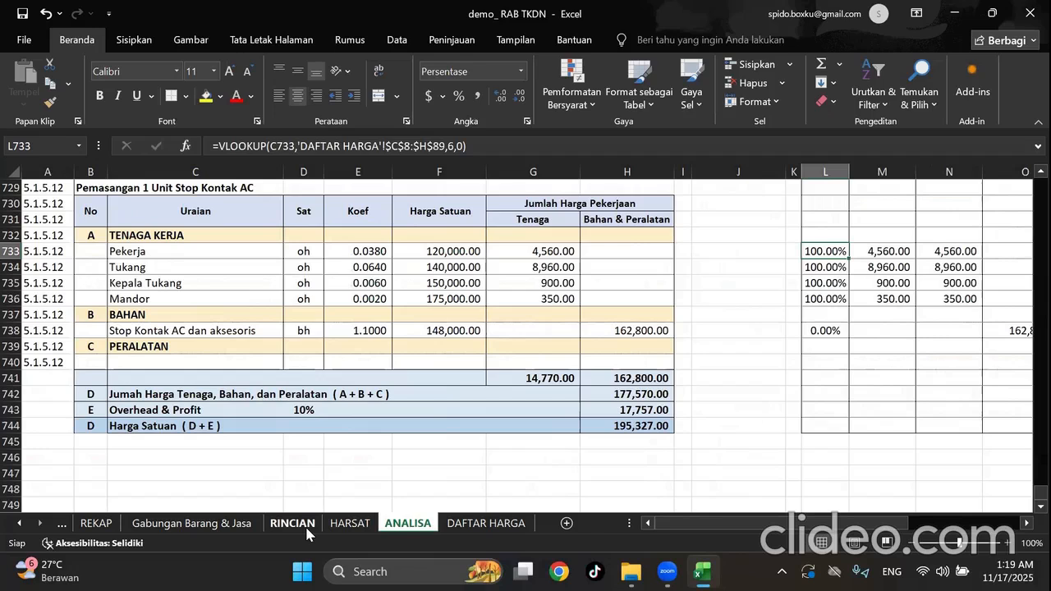
{"action": "key", "text": "Right"}
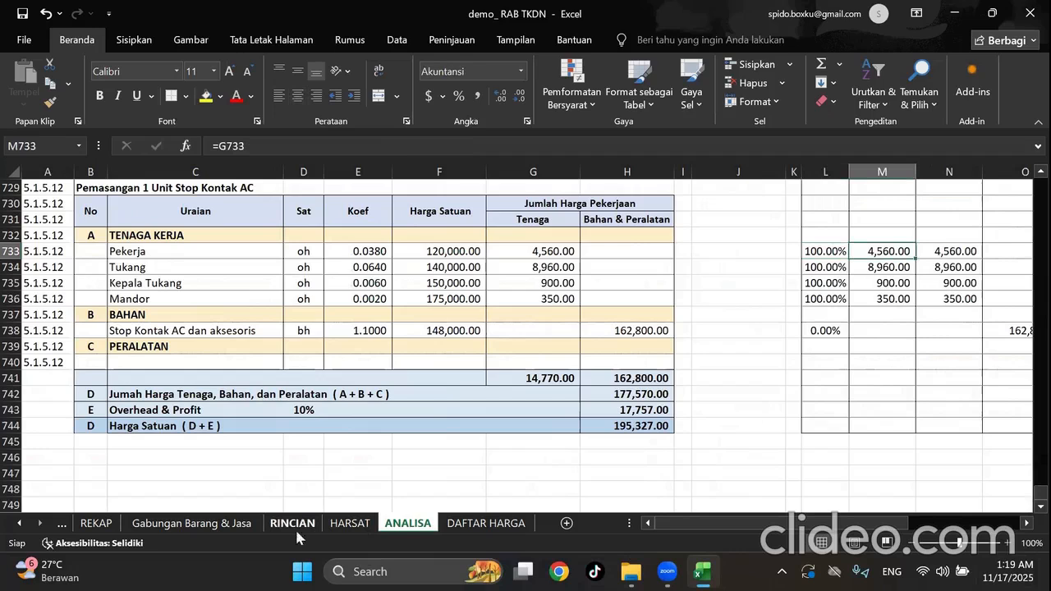
Check which ANALISA cell HARSAT D9 references, then count the ANALISA columns from D to the Tenaga cost column M along row 13.
{"action": "left_click", "coordinate": [348, 523]}
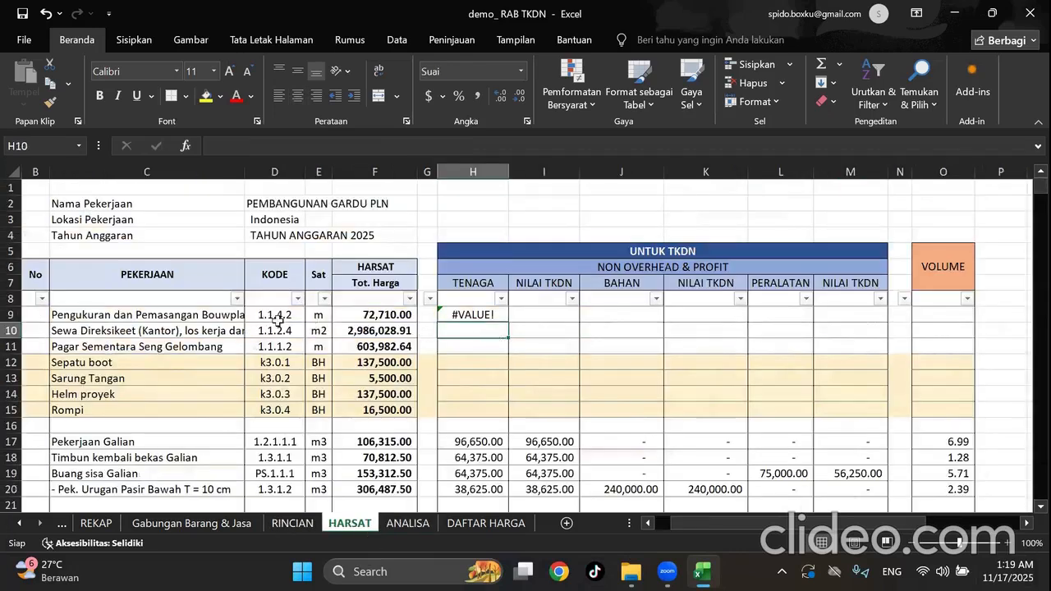
{"action": "left_click", "coordinate": [277, 317]}
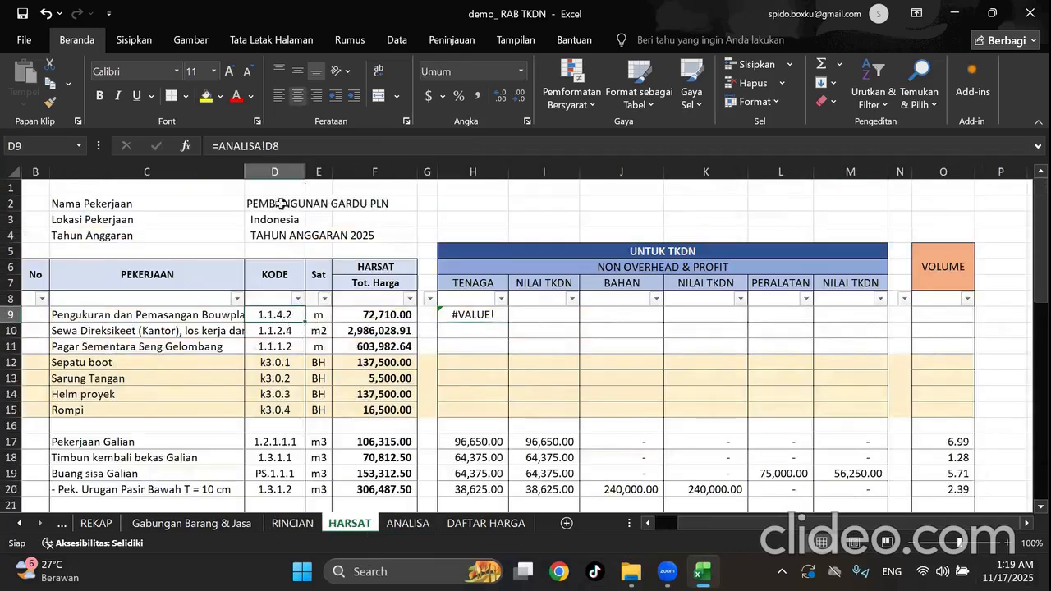
{"action": "left_click", "coordinate": [406, 523]}
{"action": "scroll", "coordinate": [1026, 496], "scroll_direction": "up", "scroll_amount": 1}
{"action": "left_click_drag", "start_coordinate": [1025, 176], "coordinate": [1027, 160]}
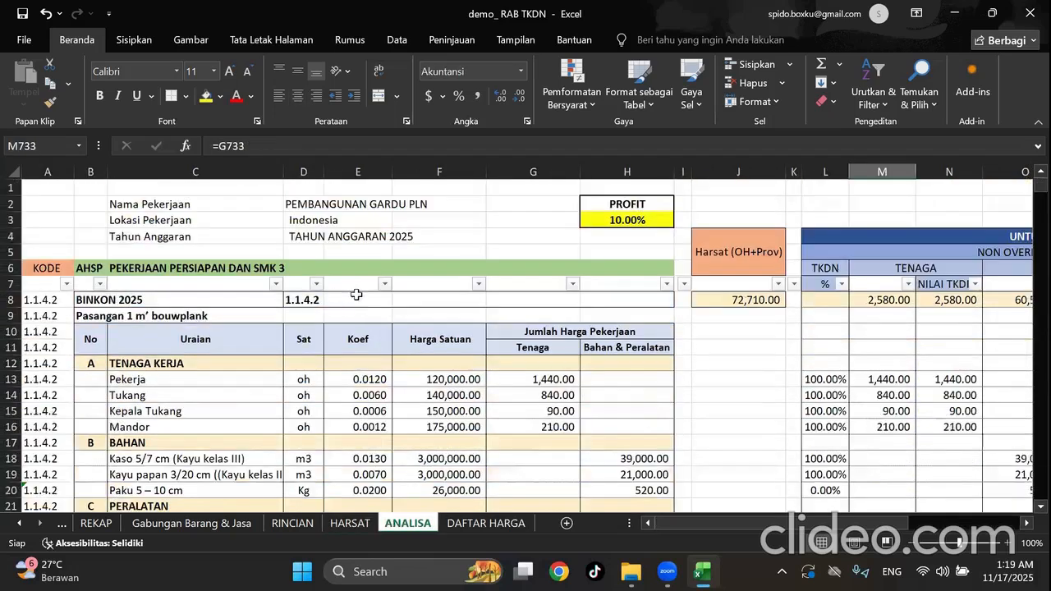
{"action": "left_click", "coordinate": [311, 300]}
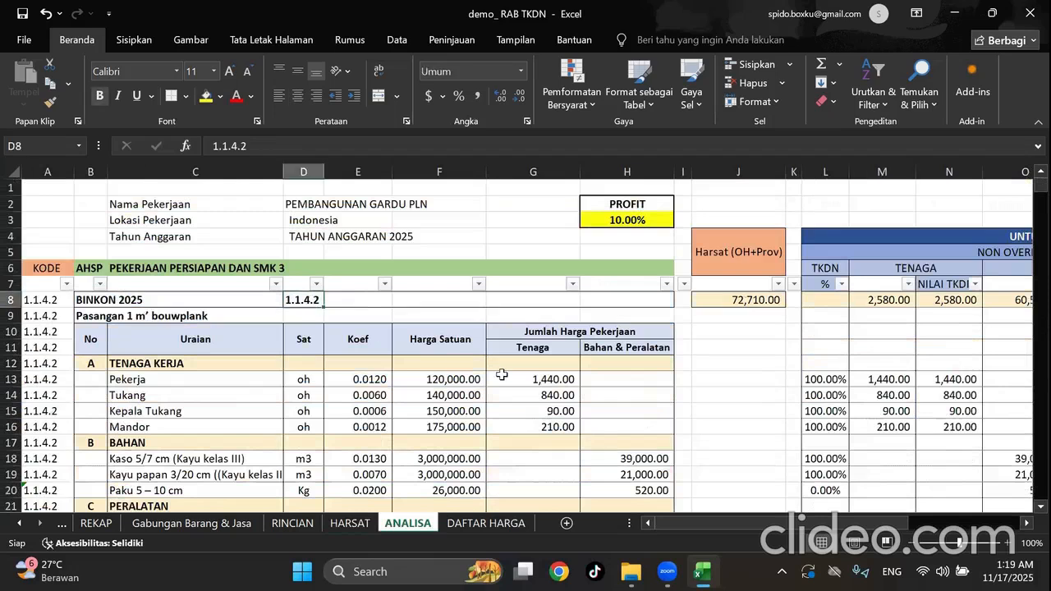
{"action": "left_click", "coordinate": [308, 381]}
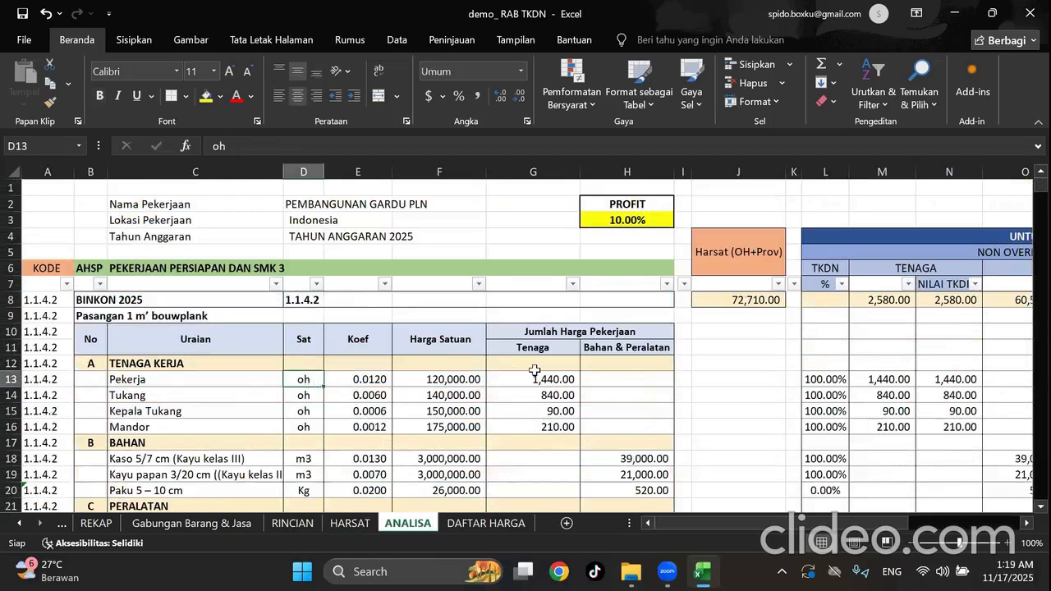
{"action": "key", "text": "Right"}
{"action": "key", "text": "Right"}
{"action": "key", "text": "Right"}
{"action": "key", "text": "Right"}
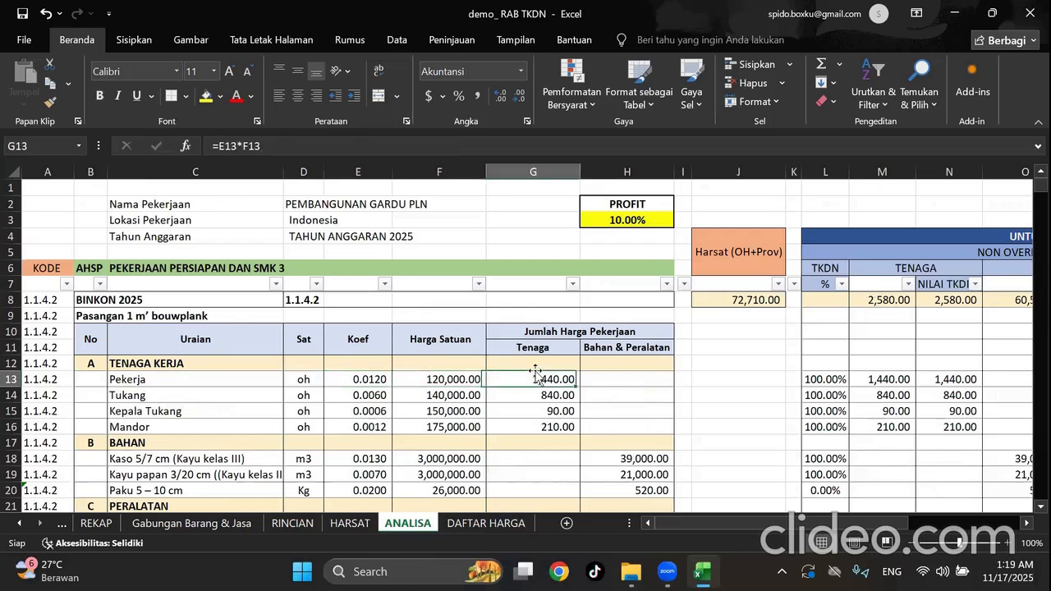
{"action": "key", "text": "Right"}
{"action": "key", "text": "Right"}
{"action": "key", "text": "Right"}
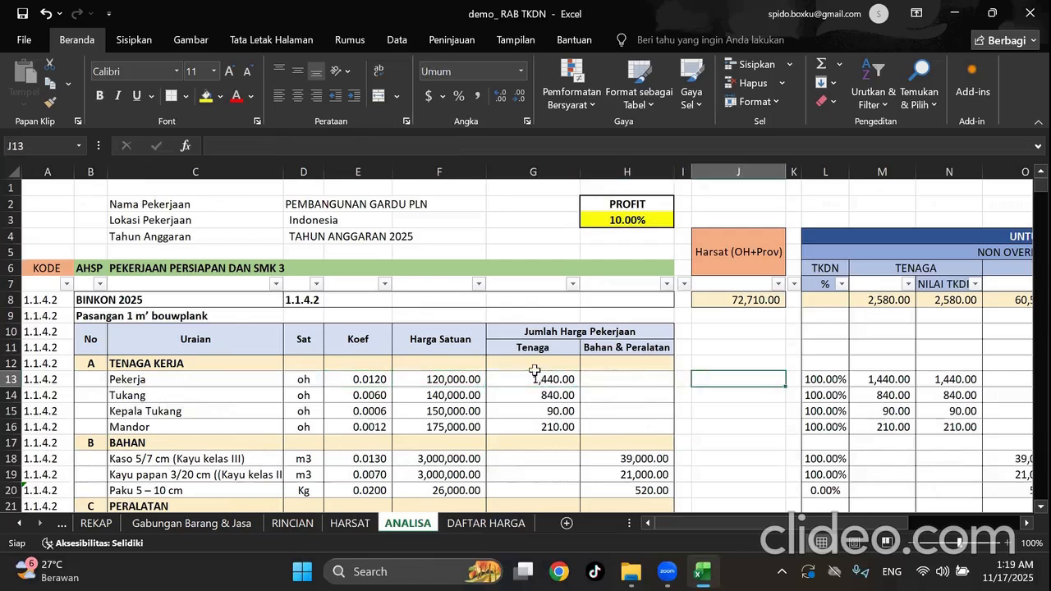
{"action": "key", "text": "Right"}
{"action": "key", "text": "Right"}
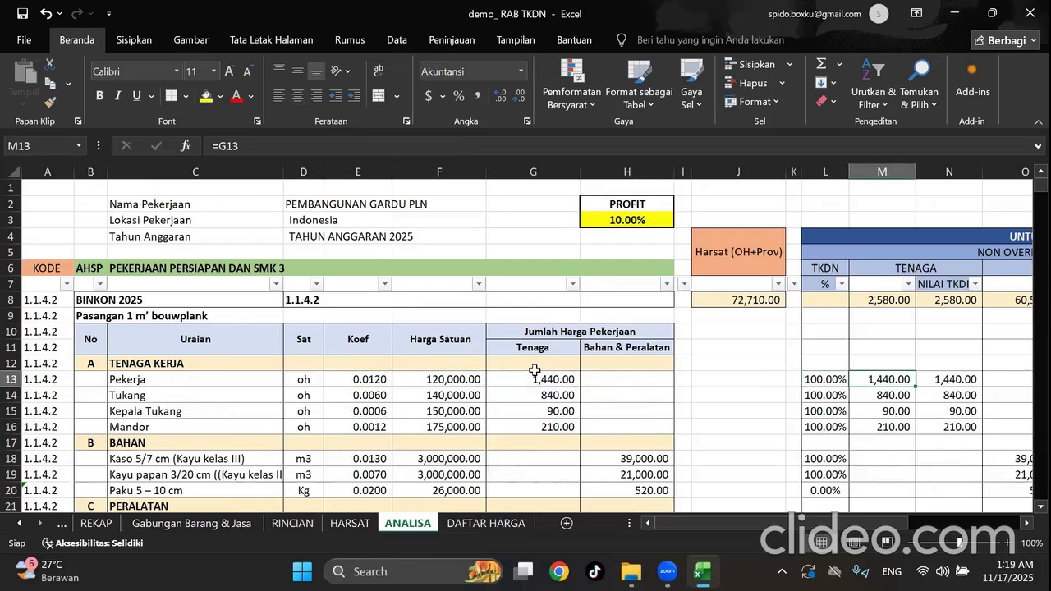
Set the column index of the HARSAT H9 VLOOKUP formula to 10.
{"action": "left_click", "coordinate": [466, 527]}
{"action": "left_click", "coordinate": [359, 521]}
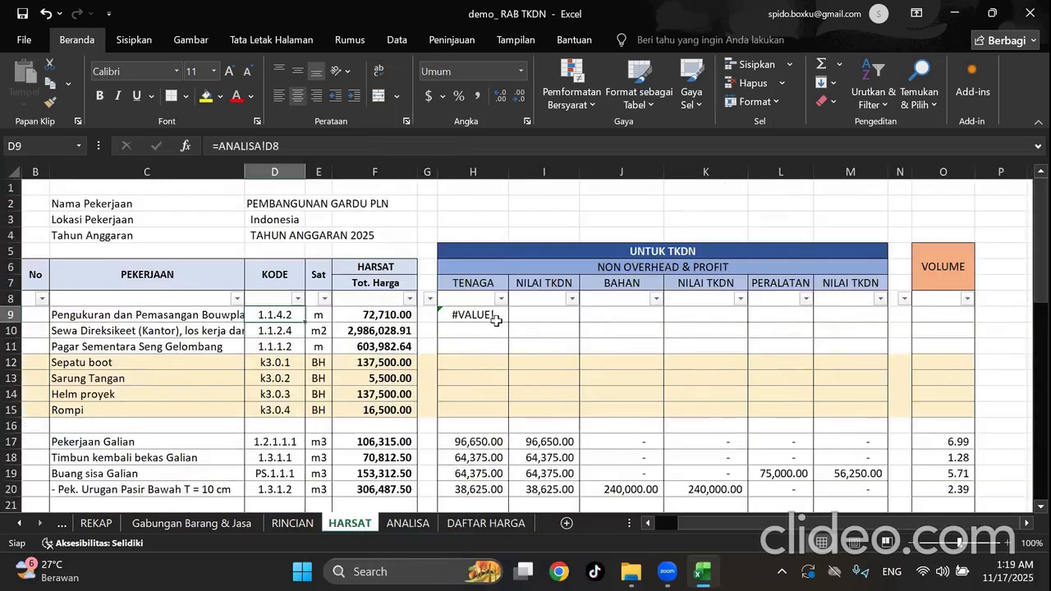
{"action": "left_click", "coordinate": [407, 147]}
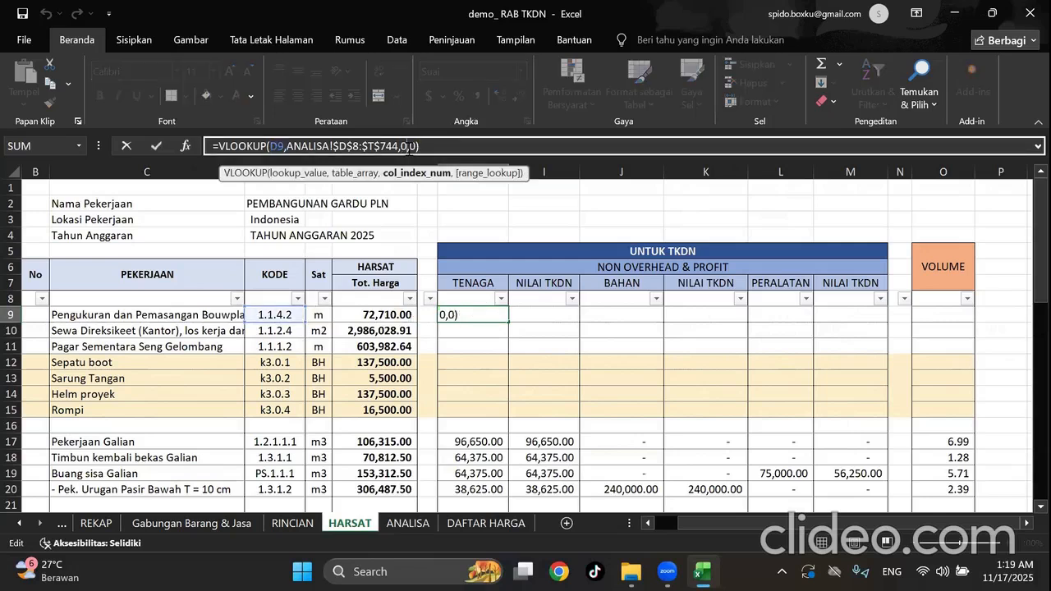
{"action": "key", "text": "BackSpace"}
{"action": "type", "text": "10"}
{"action": "key", "text": "Return"}
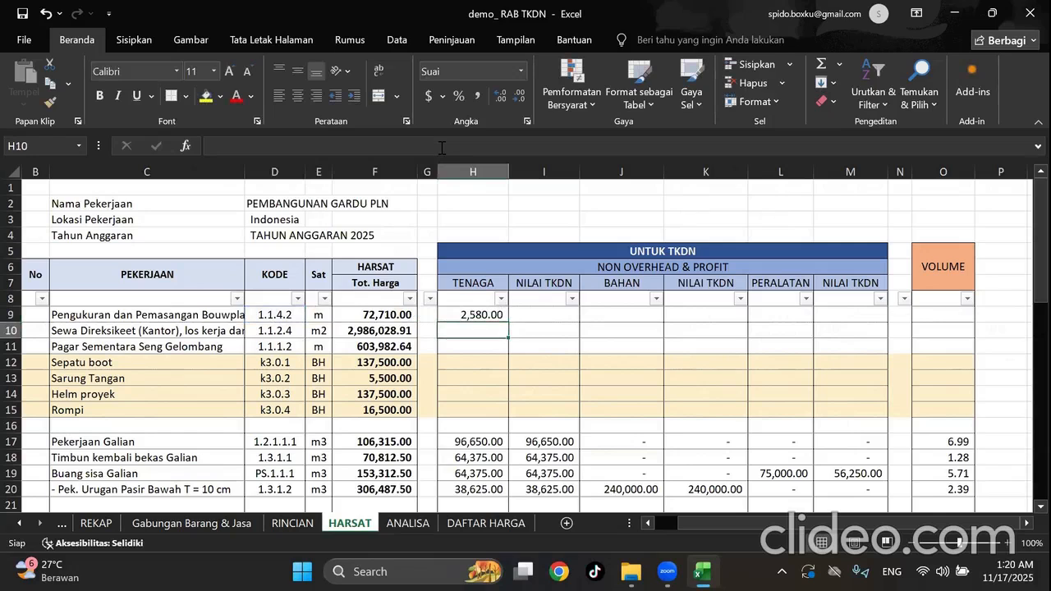
Compare the Tenaga result in HARSAT H9 with the labour total in row 8 of the ANALISA sheet.
{"action": "left_click", "coordinate": [479, 312]}
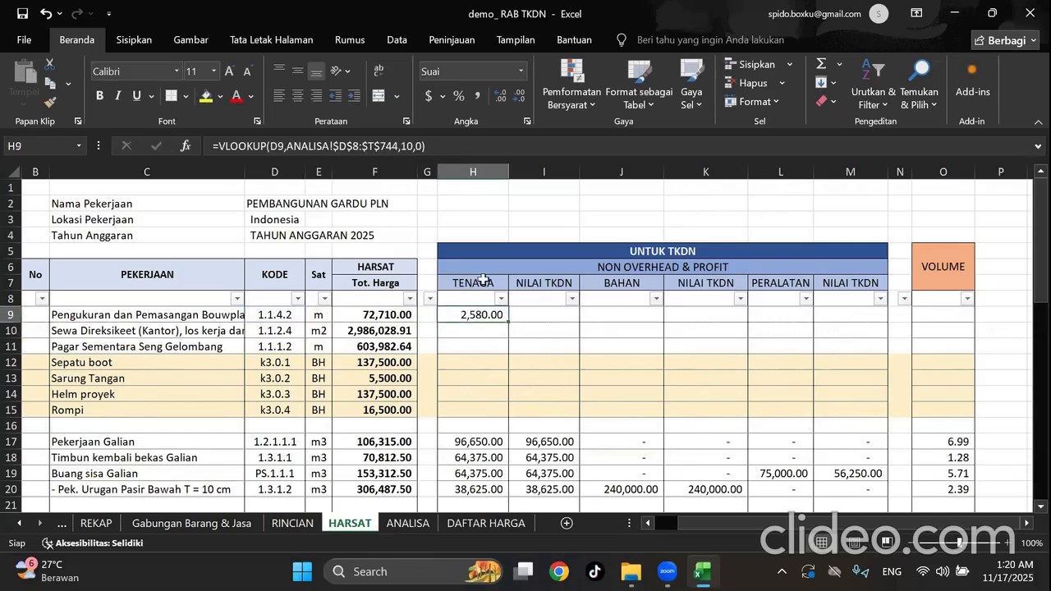
{"action": "left_click", "coordinate": [417, 527]}
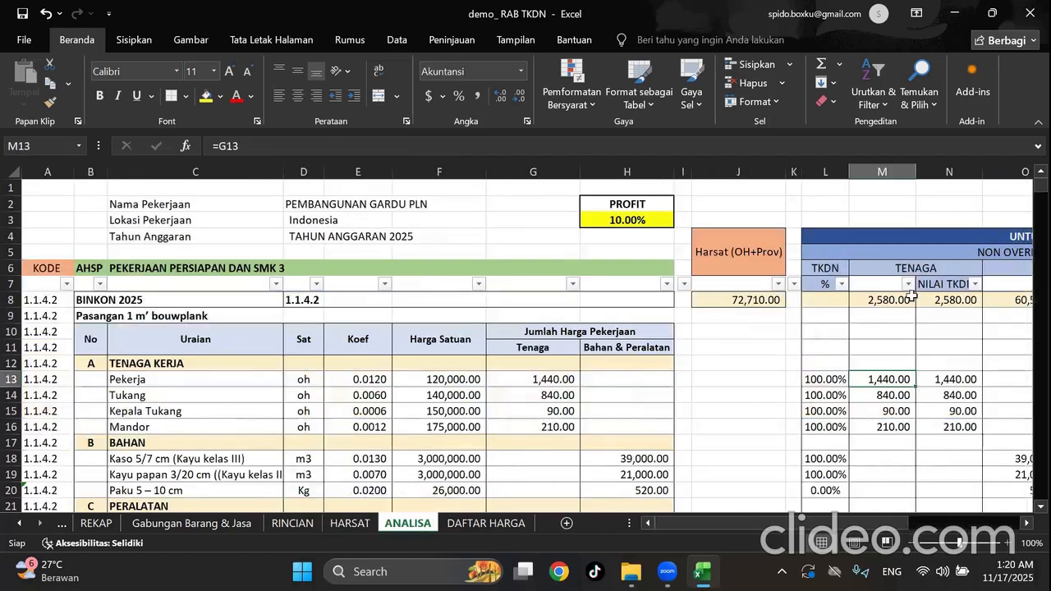
{"action": "left_click_drag", "start_coordinate": [873, 525], "coordinate": [906, 526]}
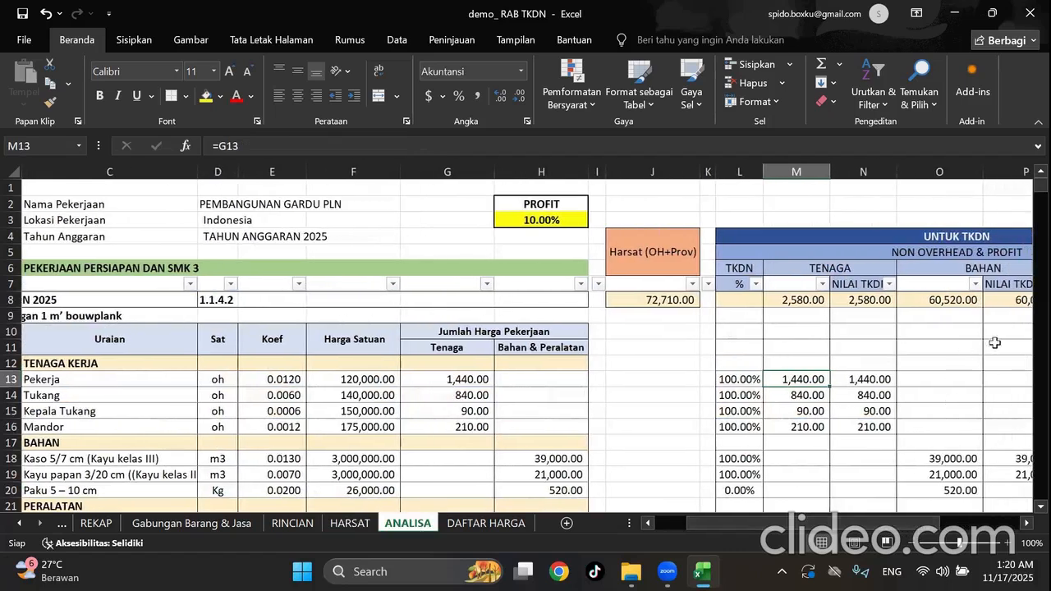
Copy the HARSAT H9 VLOOKUP formula unchanged into cells I9 through M9.
{"action": "left_click", "coordinate": [345, 530]}
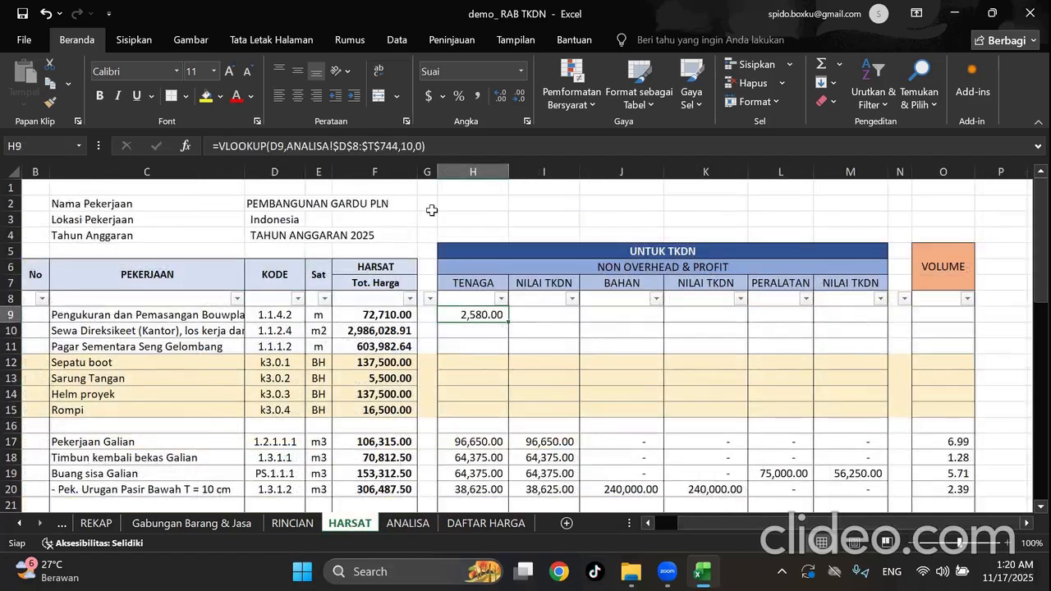
{"action": "key", "text": "F2"}
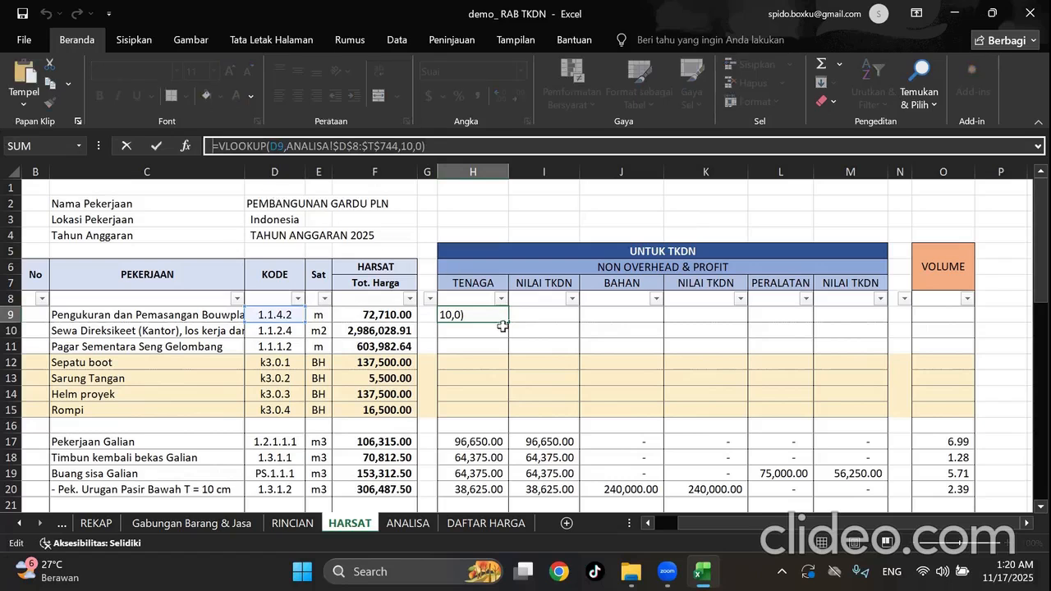
{"action": "left_click", "coordinate": [531, 314]}
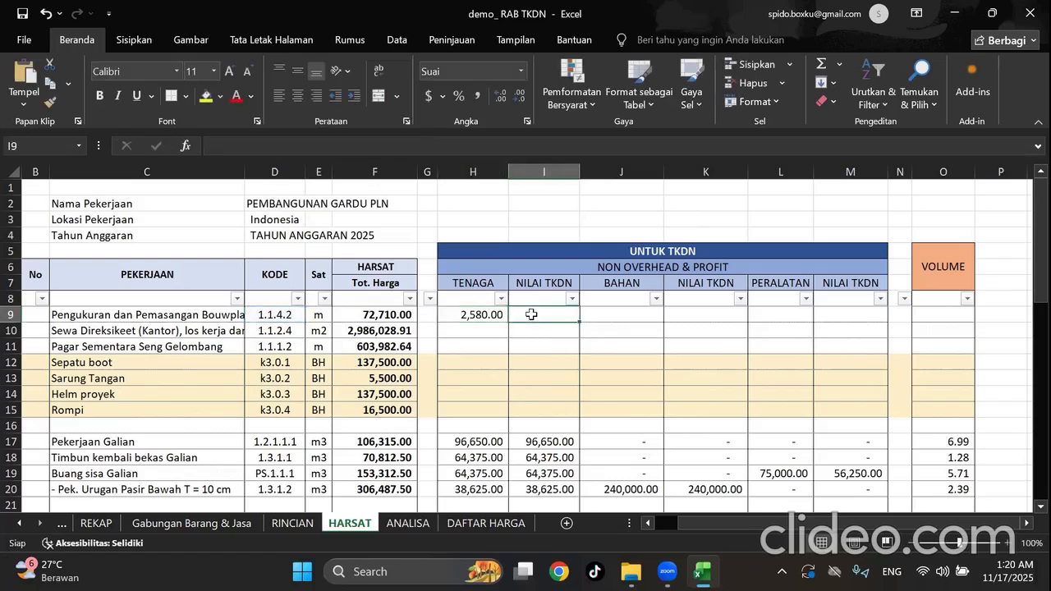
{"action": "key", "text": "ctrl+v"}
{"action": "key", "text": "Right"}
{"action": "key", "text": "ctrl+v"}
{"action": "key", "text": "Right"}
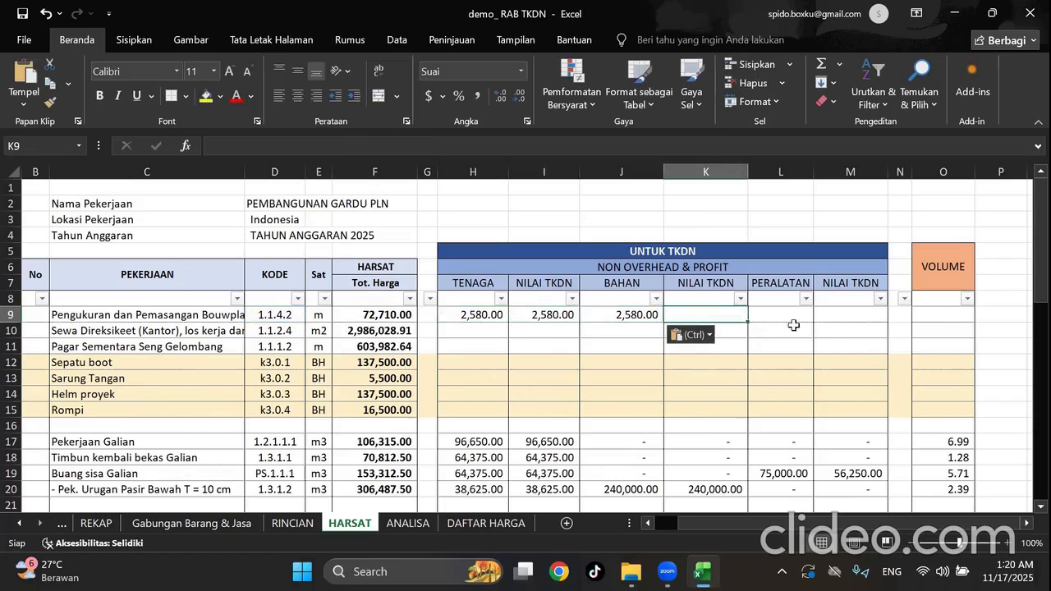
{"action": "key", "text": "ctrl+v"}
{"action": "key", "text": "Right"}
{"action": "key", "text": "ctrl+v"}
{"action": "key", "text": "Right"}
{"action": "key", "text": "ctrl+v"}
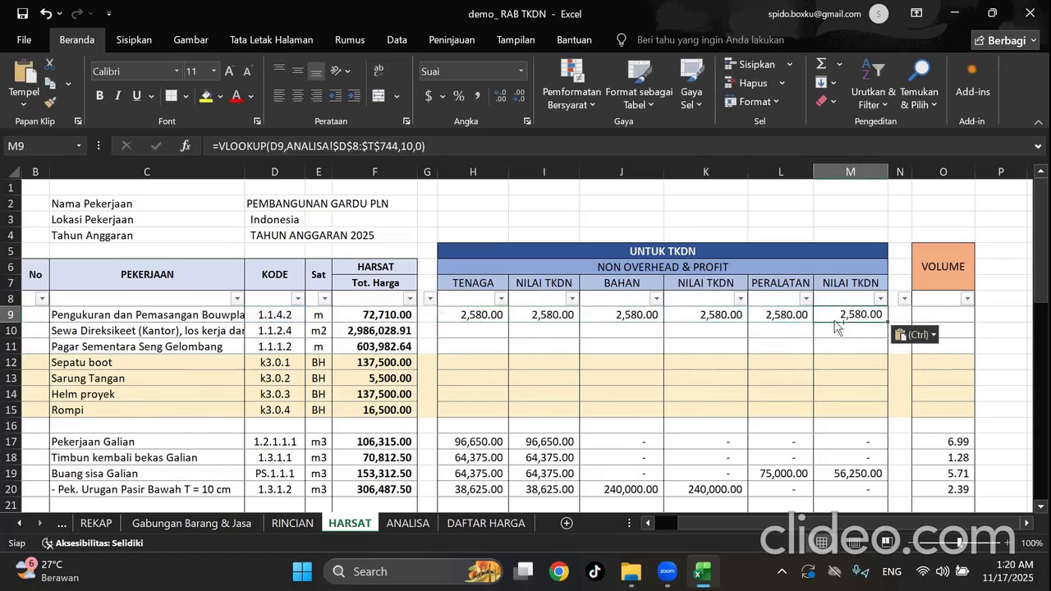
Adjust the VLOOKUP column indexes in I9, J9 and K9 to return ANALISA's labour NILAI TKDN, BAHAN cost and BAHAN NILAI TKDN.
{"action": "left_click", "coordinate": [479, 317]}
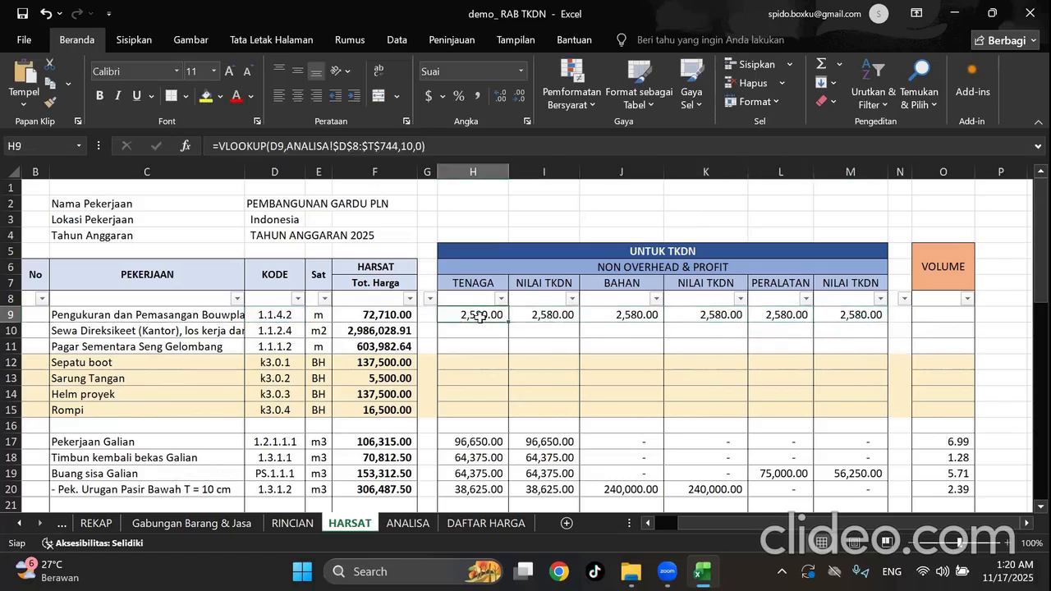
{"action": "left_click", "coordinate": [542, 314]}
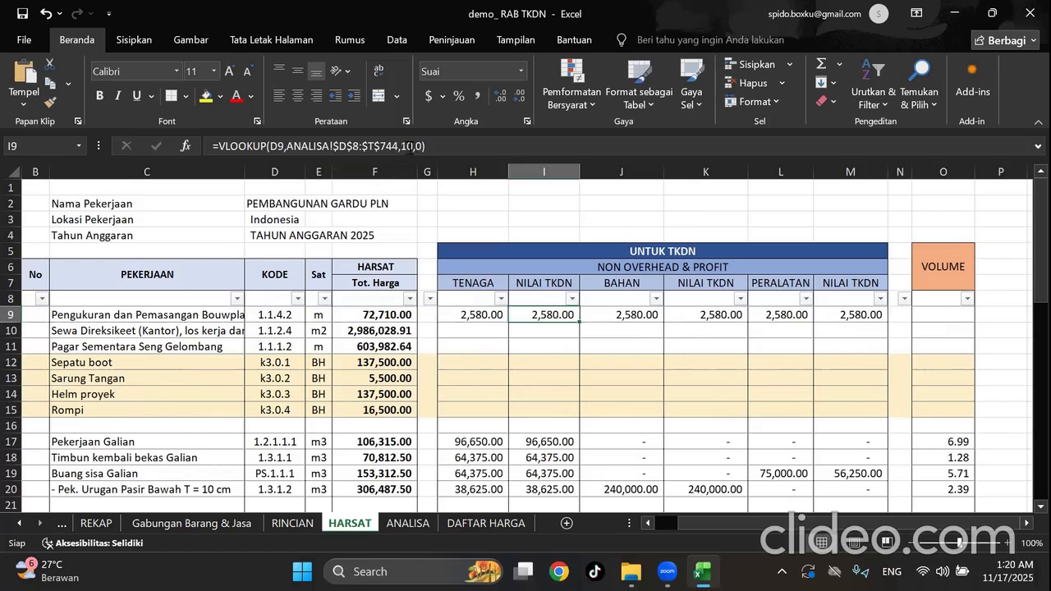
{"action": "left_click", "coordinate": [411, 147]}
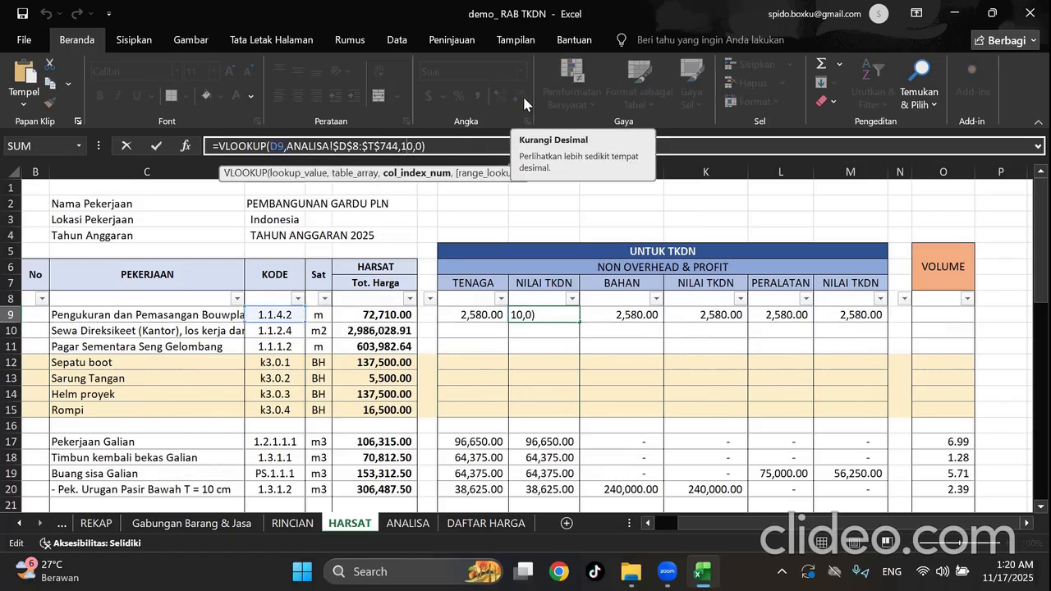
{"action": "key", "text": "Return"}
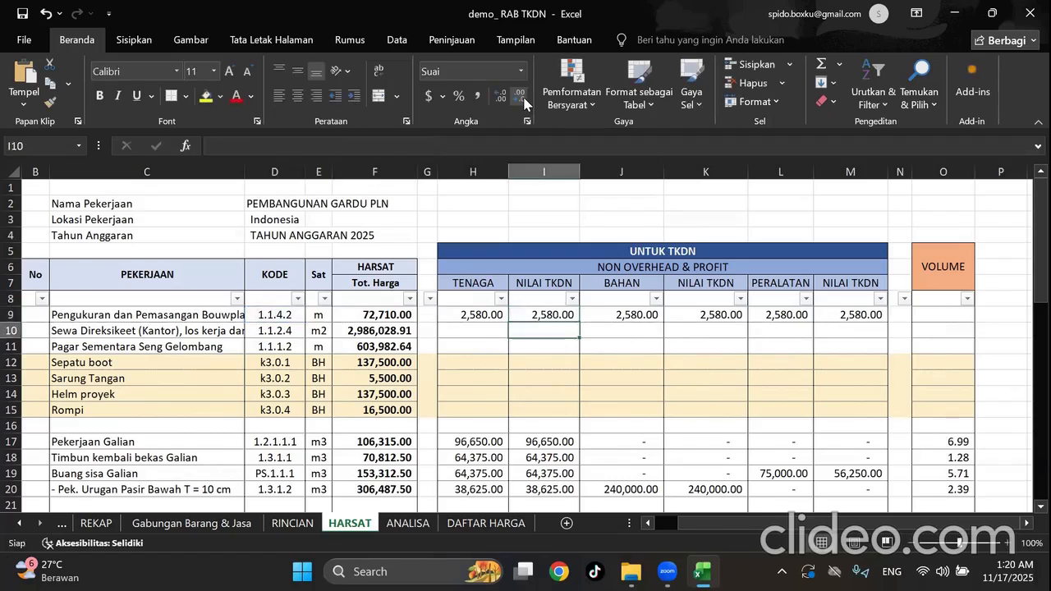
{"action": "left_click", "coordinate": [627, 320]}
{"action": "left_click", "coordinate": [417, 148]}
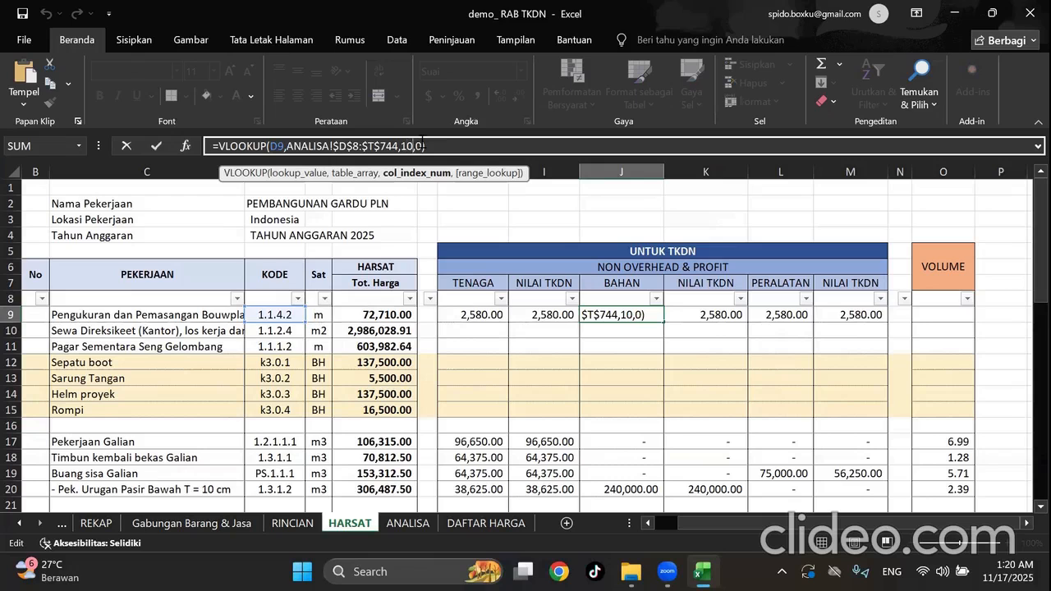
{"action": "key", "text": "Return"}
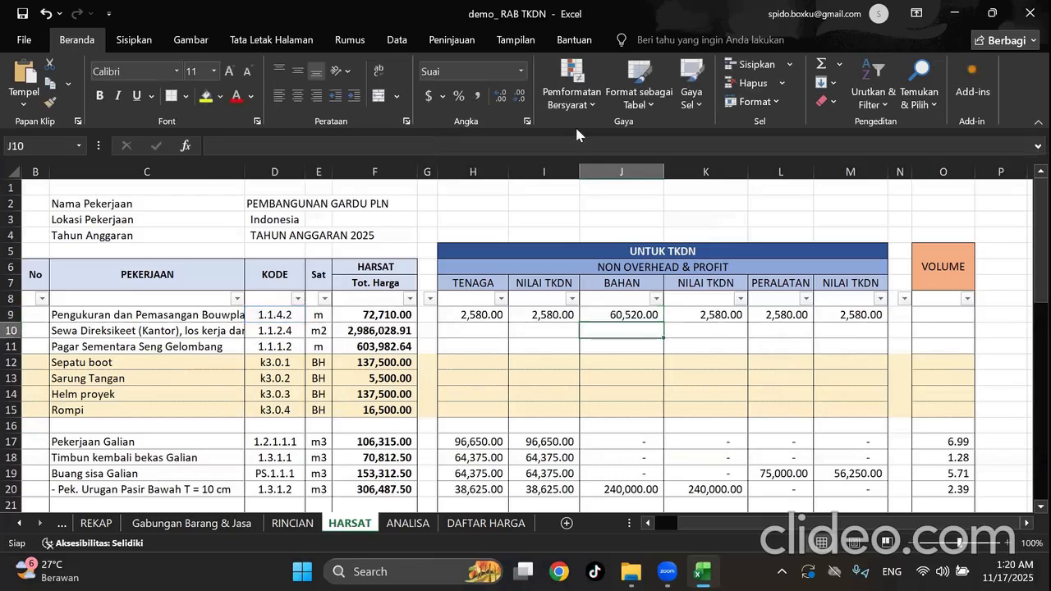
{"action": "left_click", "coordinate": [702, 318]}
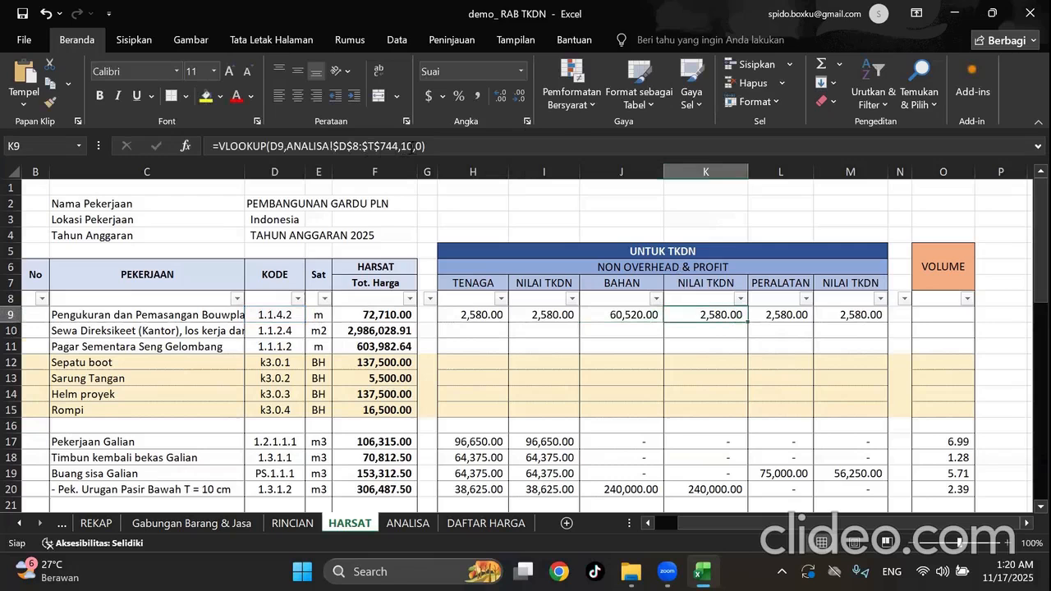
{"action": "left_click", "coordinate": [372, 148]}
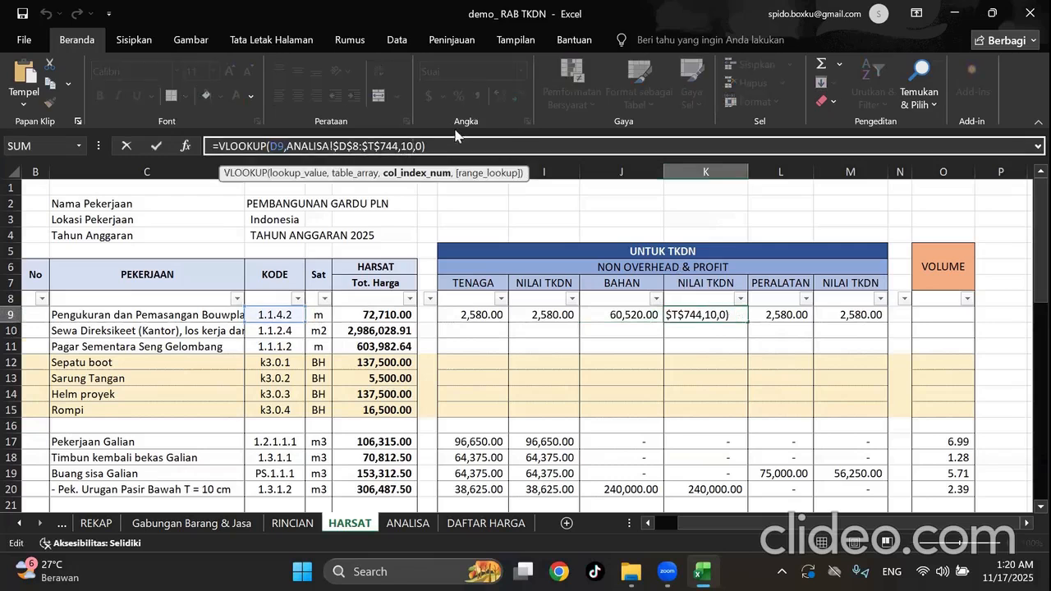
{"action": "key", "text": "Return"}
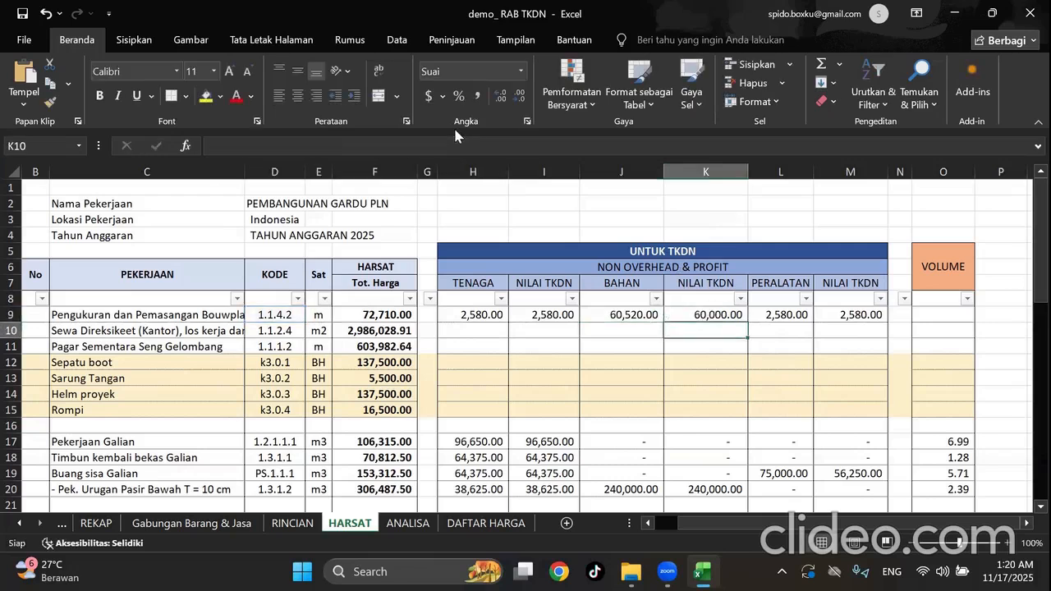
Set the VLOOKUP column index to 14 in the PERALATAN cell L9 and to 15 in its NILAI TKDN cell M9.
{"action": "left_click", "coordinate": [791, 320]}
{"action": "left_click", "coordinate": [417, 147]}
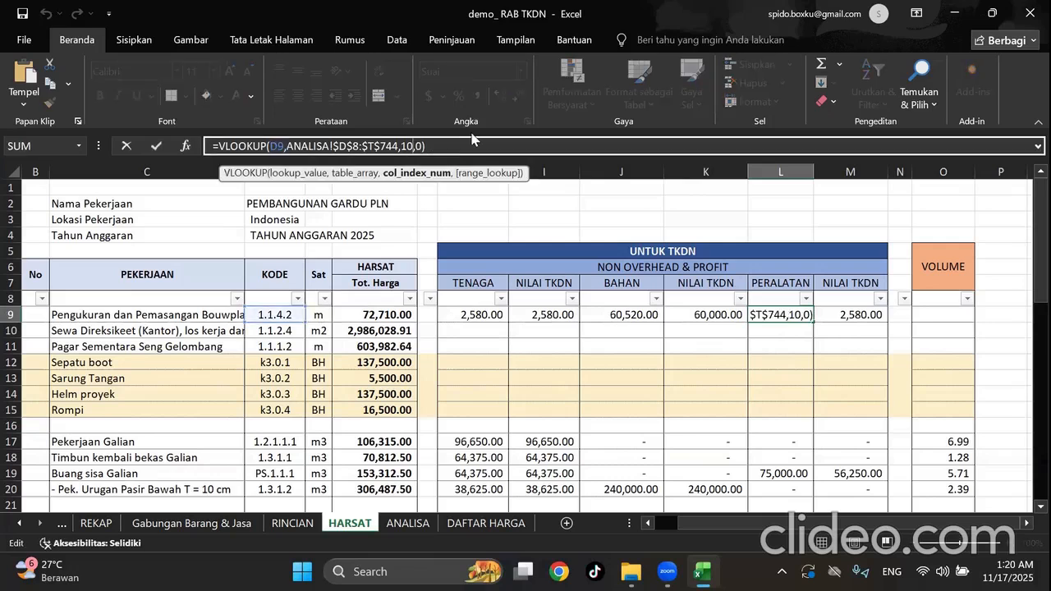
{"action": "key", "text": "BackSpace"}
{"action": "type", "text": "4"}
{"action": "key", "text": "Return"}
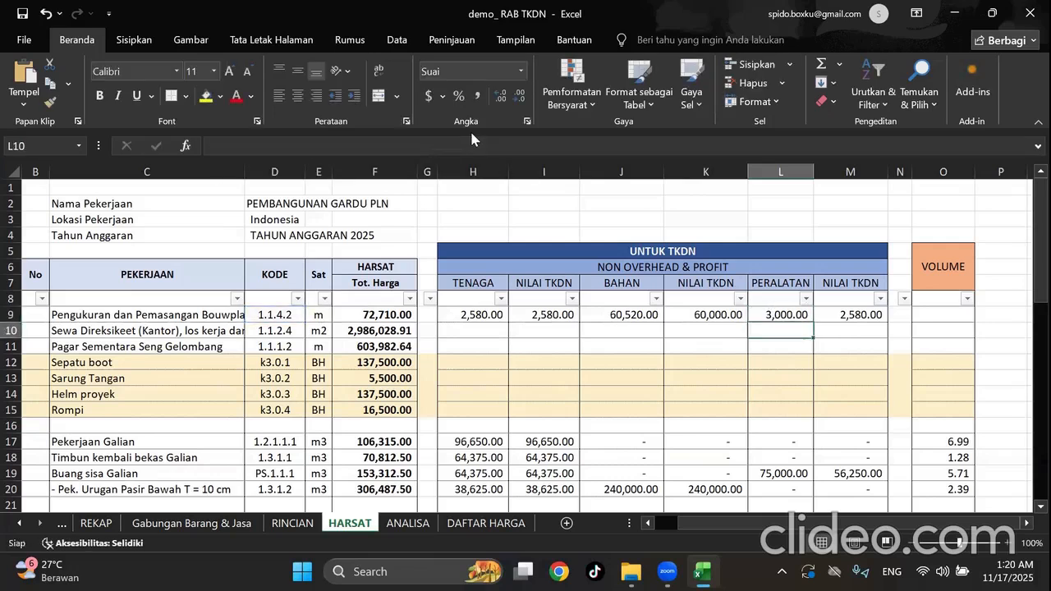
{"action": "left_click", "coordinate": [854, 319]}
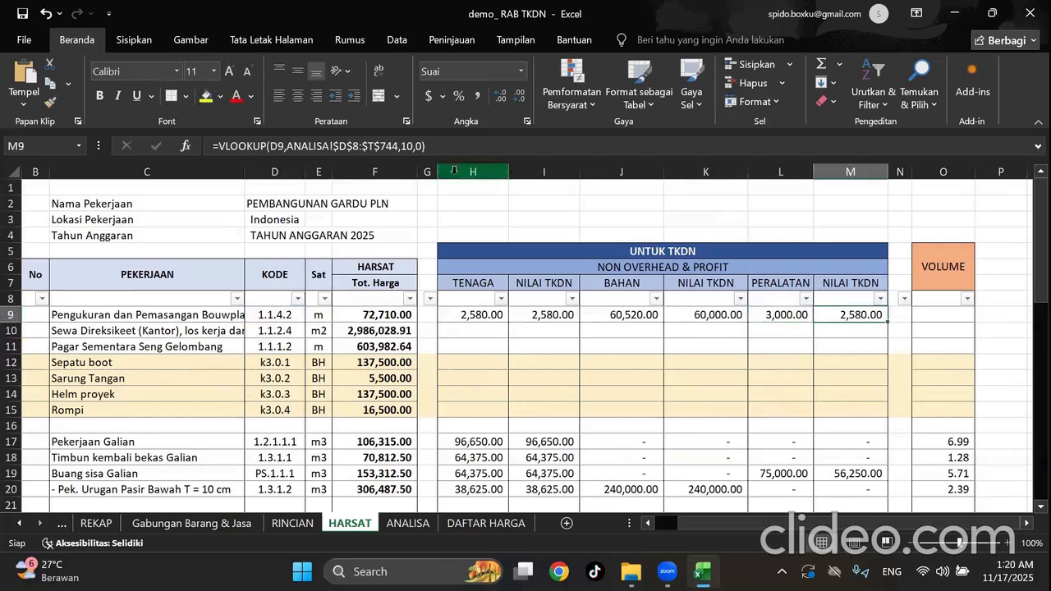
{"action": "left_click", "coordinate": [417, 147]}
{"action": "key", "text": "BackSpace"}
{"action": "type", "text": "5"}
{"action": "key", "text": "Return"}
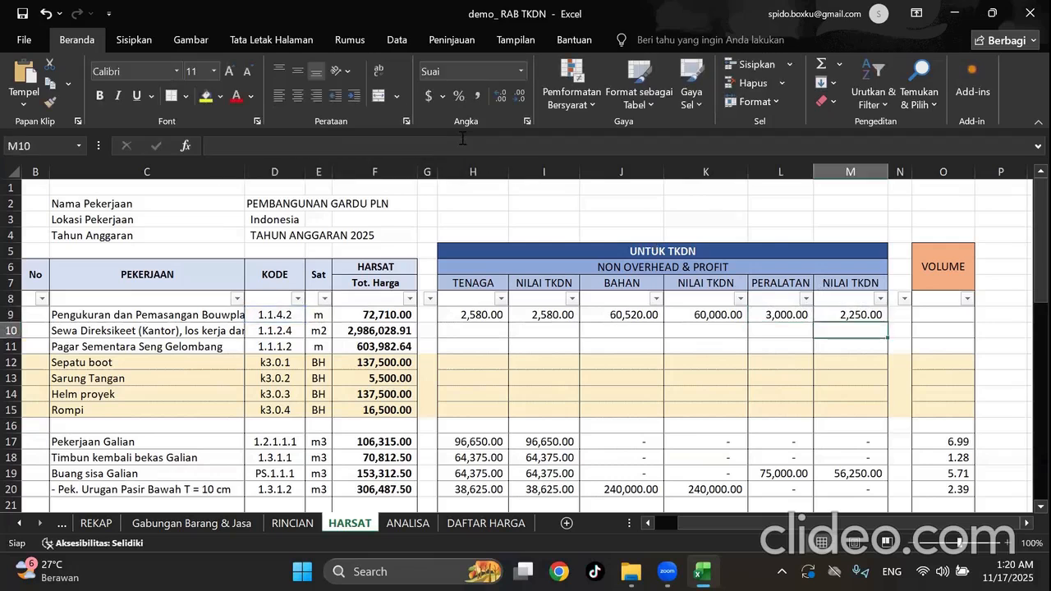
Compare the HARSAT row 9 results with the labour, material and equipment totals in row 8 of the ANALISA sheet.
{"action": "left_click", "coordinate": [847, 318]}
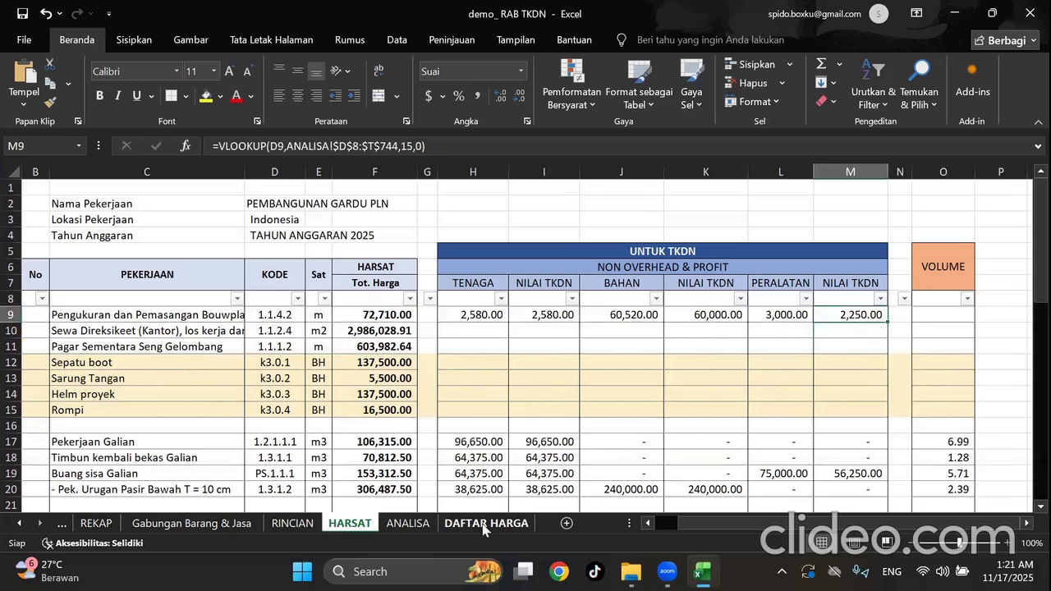
{"action": "left_click", "coordinate": [411, 526]}
{"action": "left_click_drag", "start_coordinate": [834, 526], "coordinate": [928, 530]}
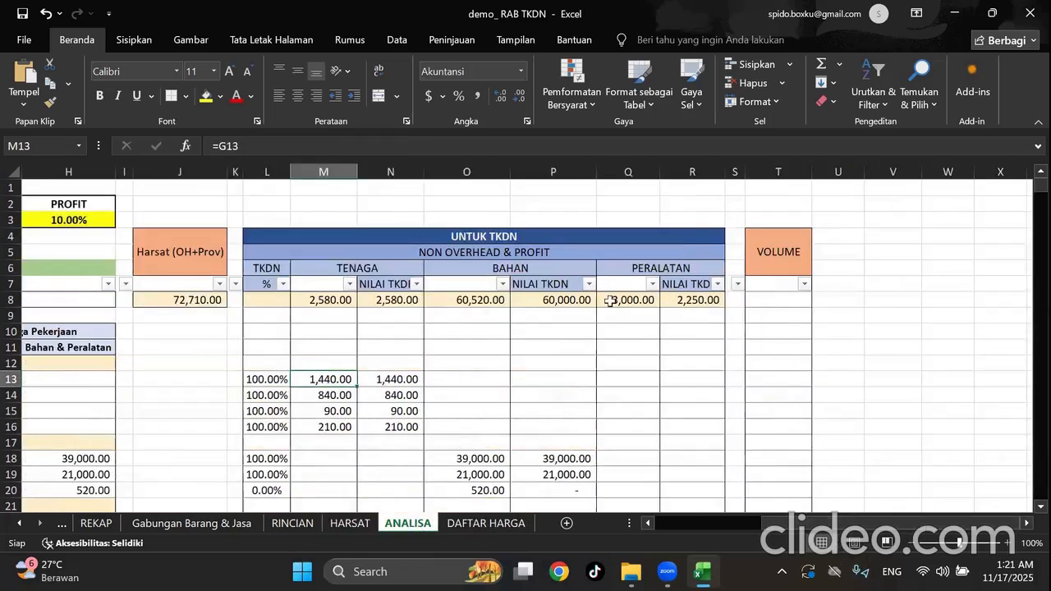
Fill the HARSAT formulas in H9:M9 down through row 11 and review the TKDN columns of the remaining work items.
{"action": "left_click", "coordinate": [345, 523]}
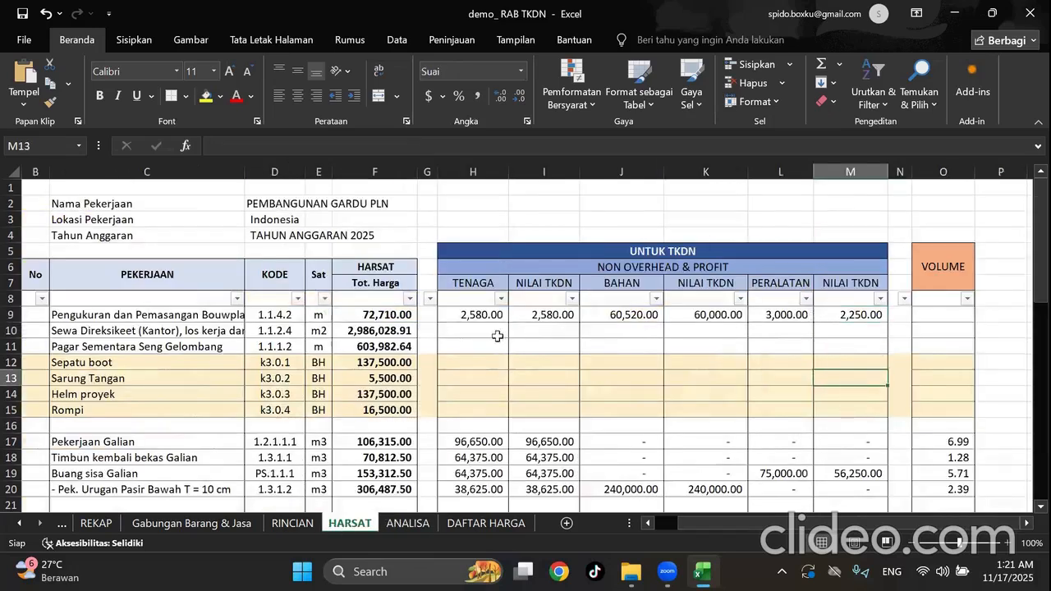
{"action": "left_click_drag", "start_coordinate": [478, 315], "coordinate": [880, 351]}
{"action": "scroll", "coordinate": [788, 396], "scroll_direction": "down", "scroll_amount": 7}
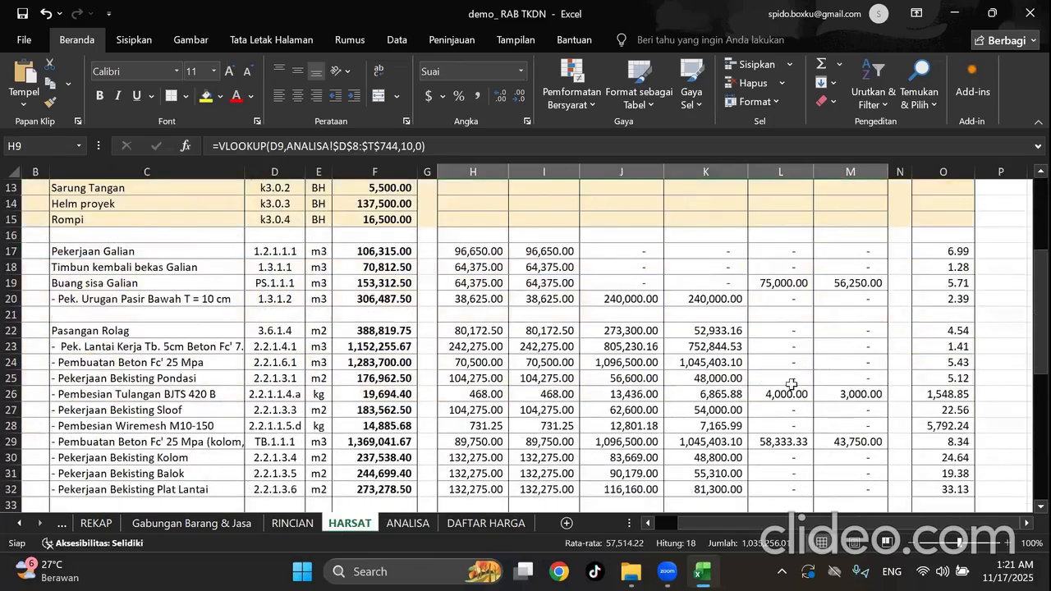
{"action": "scroll", "coordinate": [784, 385], "scroll_direction": "down", "scroll_amount": 7}
{"action": "scroll", "coordinate": [784, 385], "scroll_direction": "up", "scroll_amount": 3}
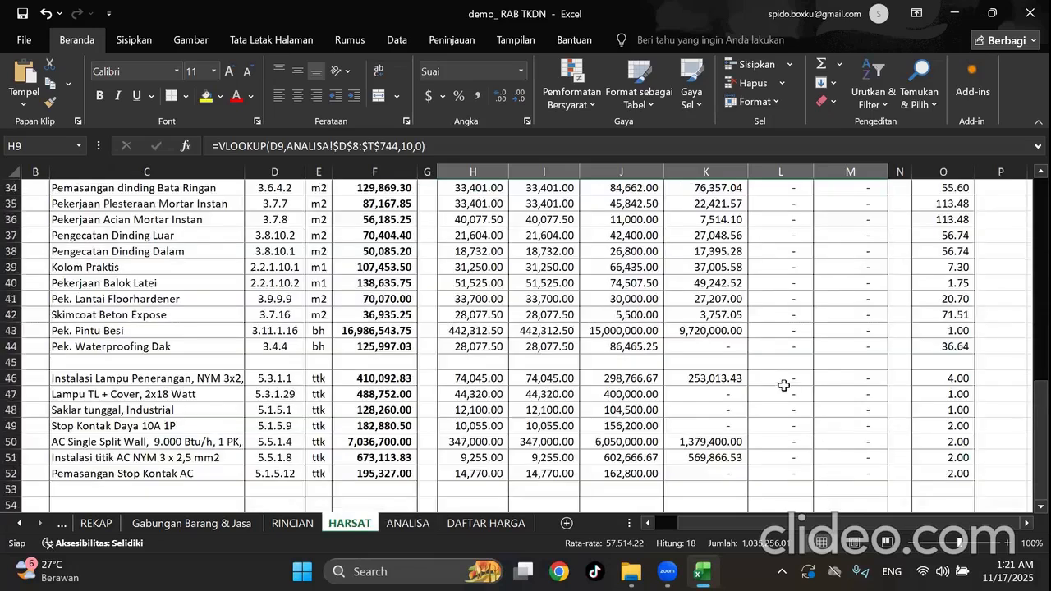
{"action": "scroll", "coordinate": [369, 407], "scroll_direction": "up", "scroll_amount": 11}
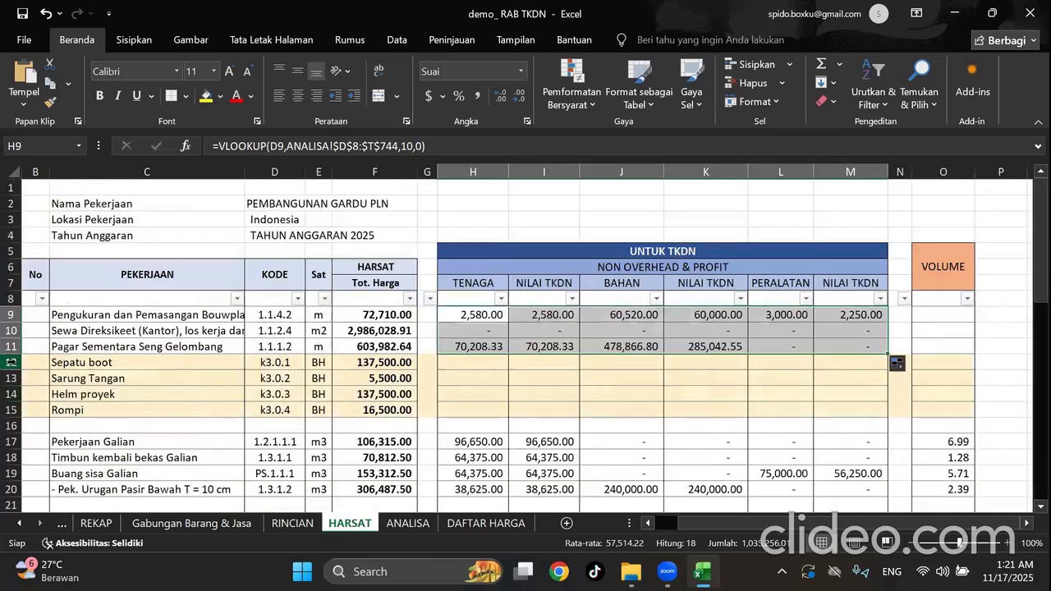
Link the Sepatu boot BAHAN cell J12 on HARSAT to the Sepatu boot unit price in E76 of the DAFTAR HARGA sheet.
{"action": "left_click", "coordinate": [12, 362]}
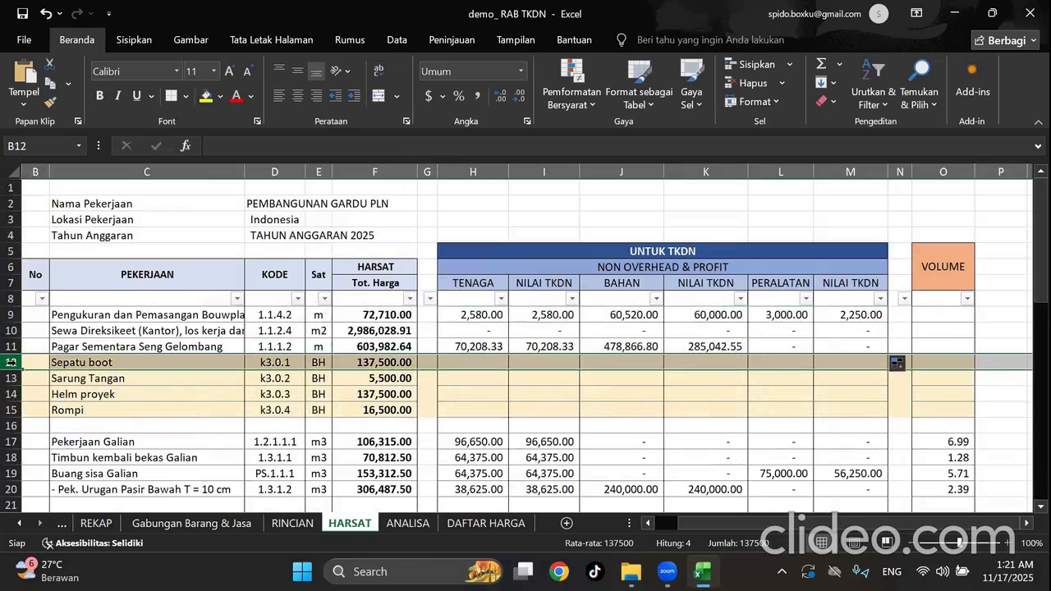
{"action": "left_click", "coordinate": [735, 400]}
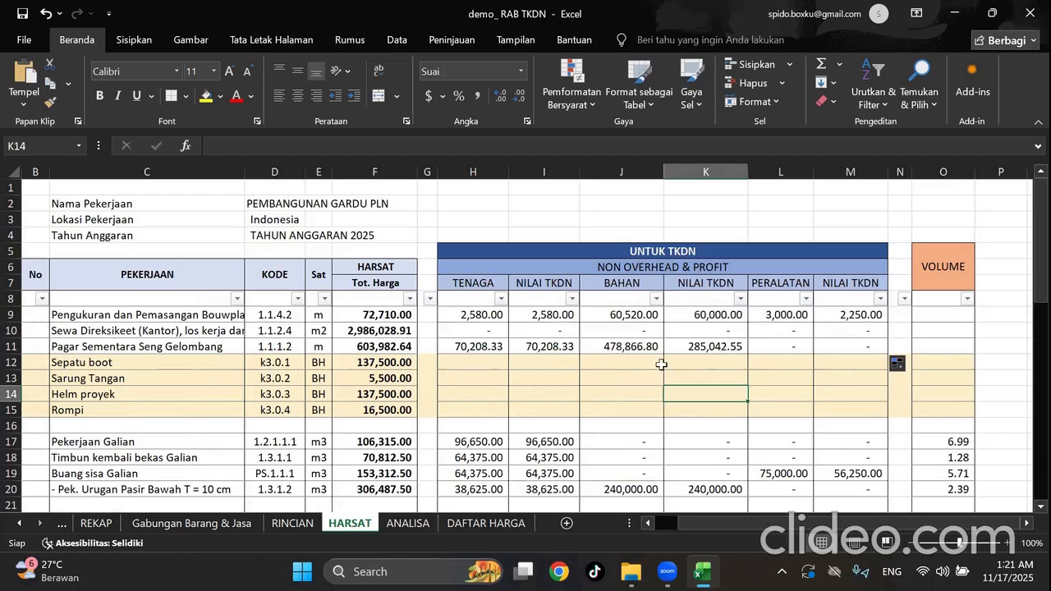
{"action": "left_click", "coordinate": [635, 361]}
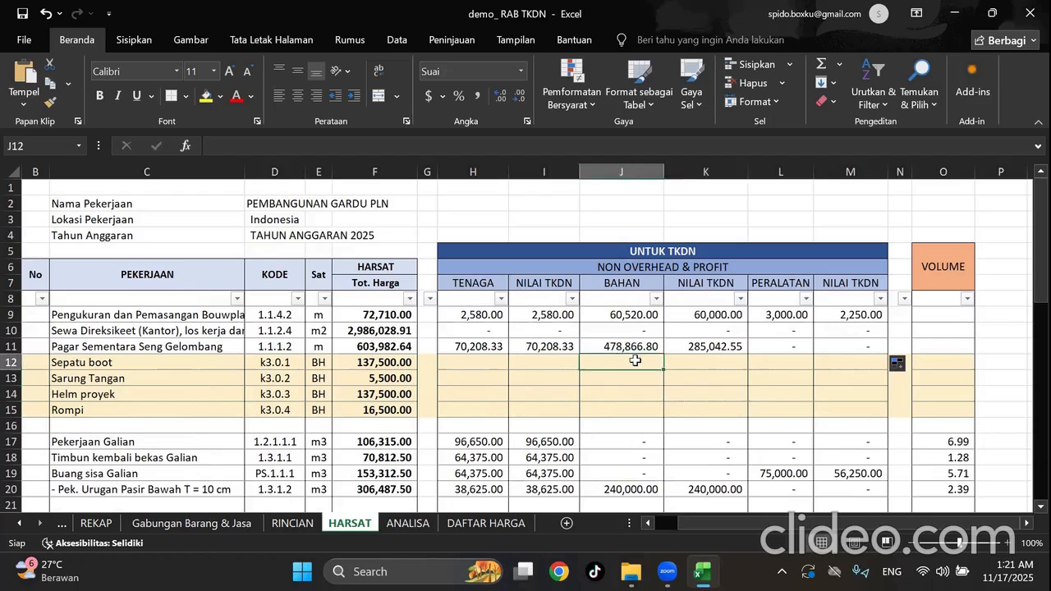
{"action": "type", "text": "="}
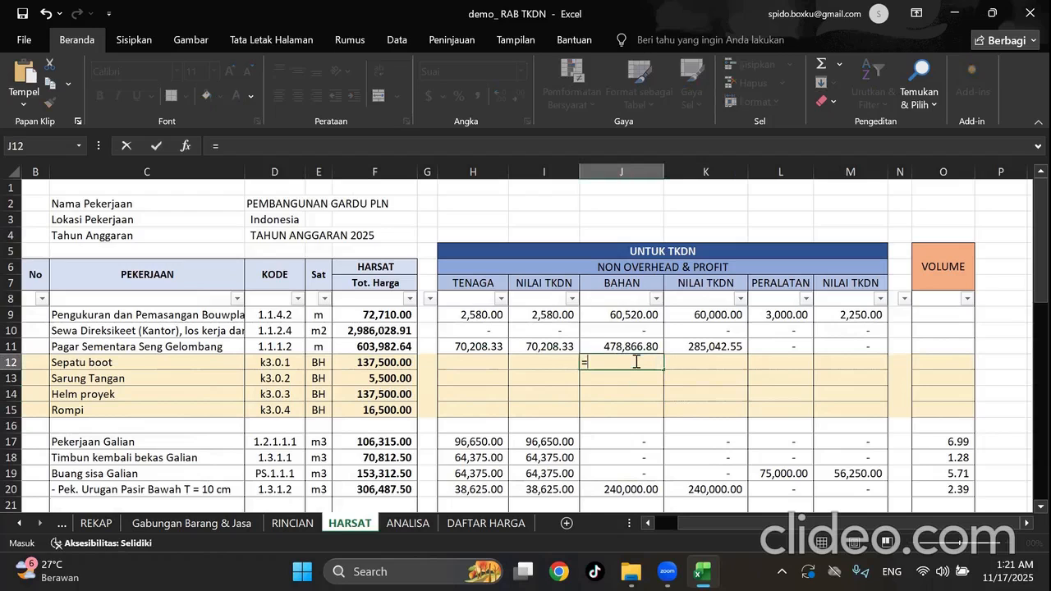
{"action": "left_click", "coordinate": [456, 526]}
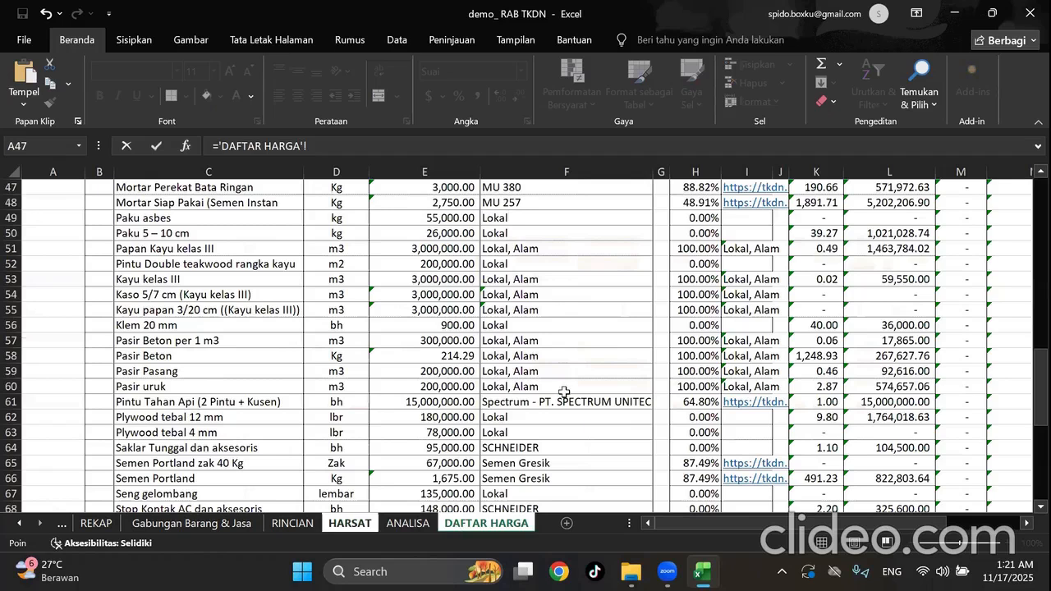
{"action": "scroll", "coordinate": [564, 392], "scroll_direction": "down", "scroll_amount": 6}
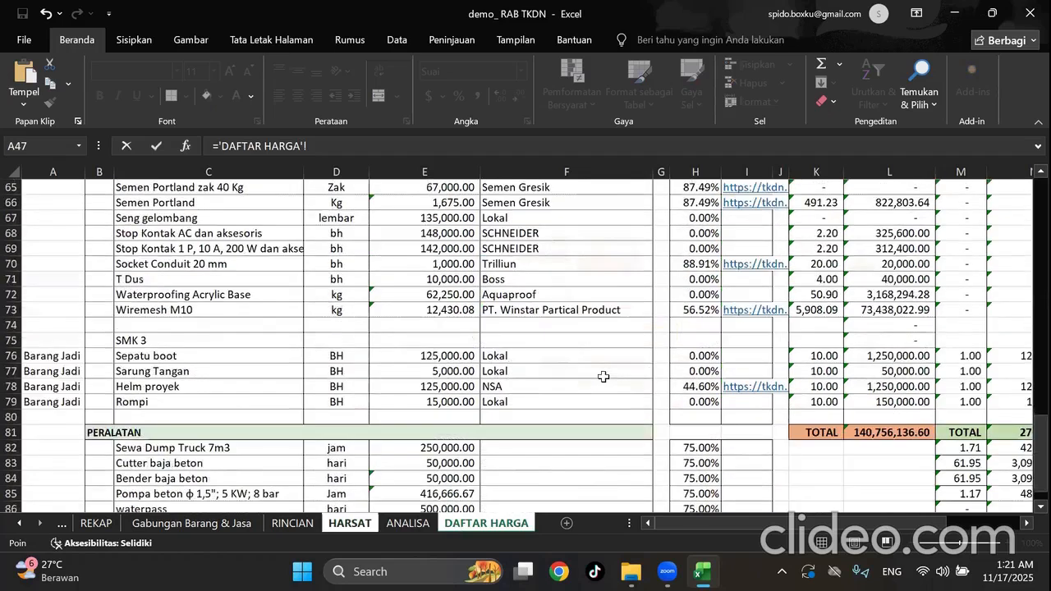
{"action": "left_click", "coordinate": [435, 361]}
{"action": "key", "text": "Return"}
{"action": "type", "text": "="}
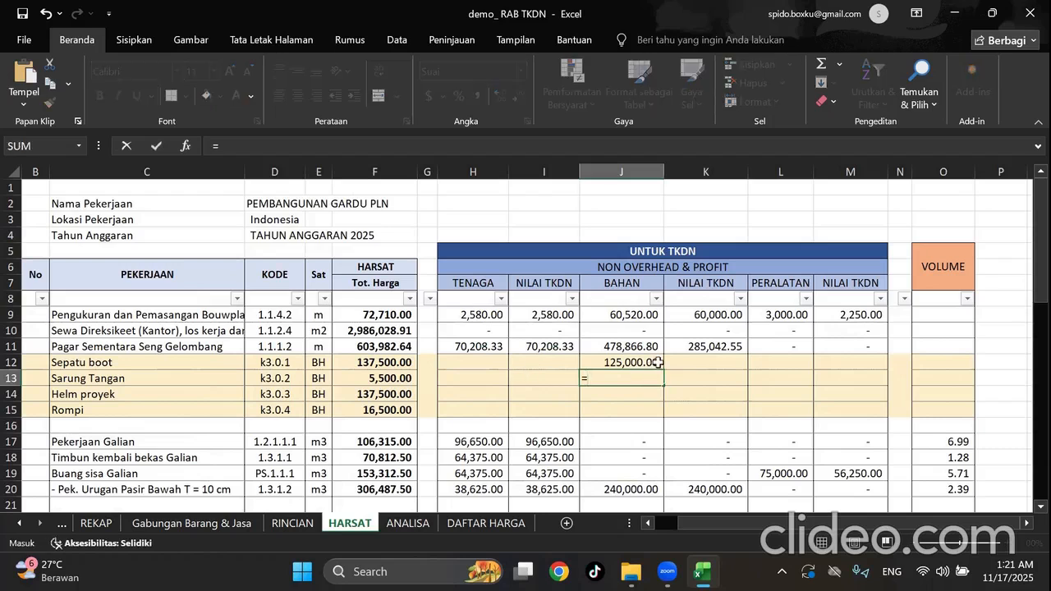
{"action": "key", "text": "Escape"}
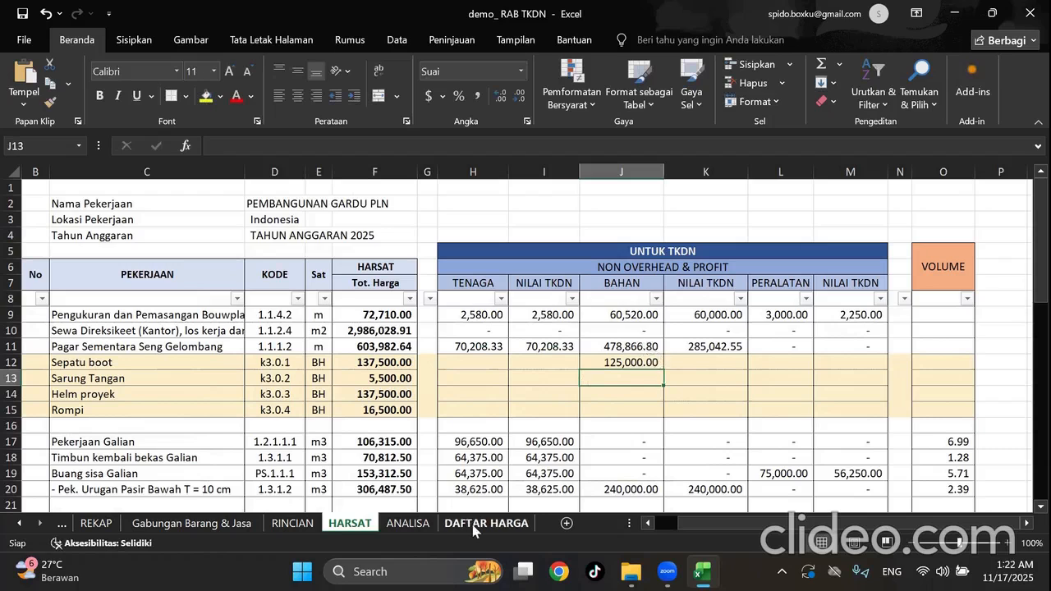
Calculate the Sepatu boot material NILAI TKDN in K12 on HARSAT as DAFTAR HARGA H76 multiplied by E76.
{"action": "left_click", "coordinate": [709, 363]}
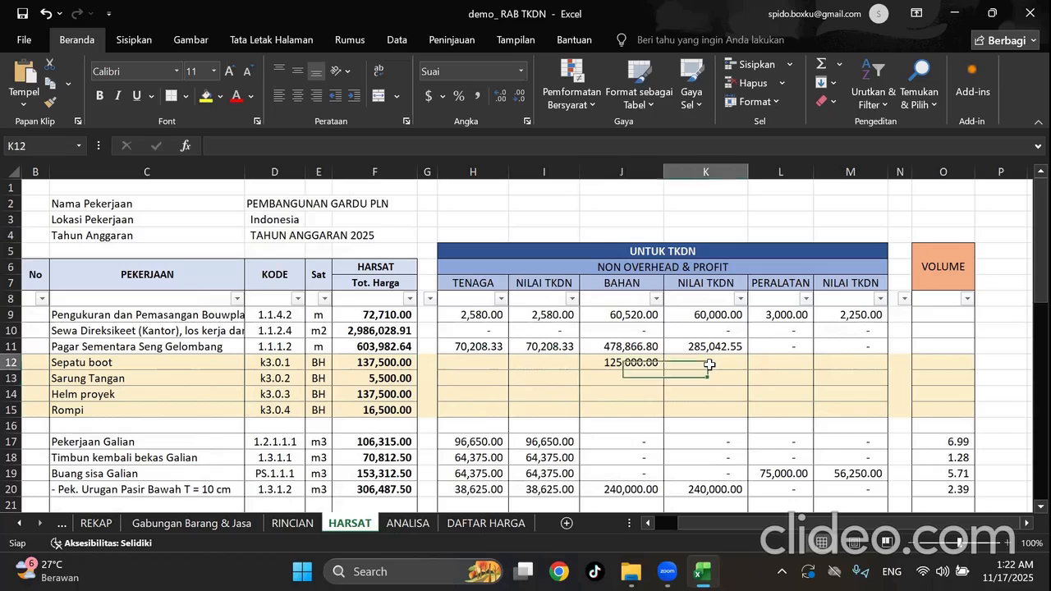
{"action": "type", "text": "="}
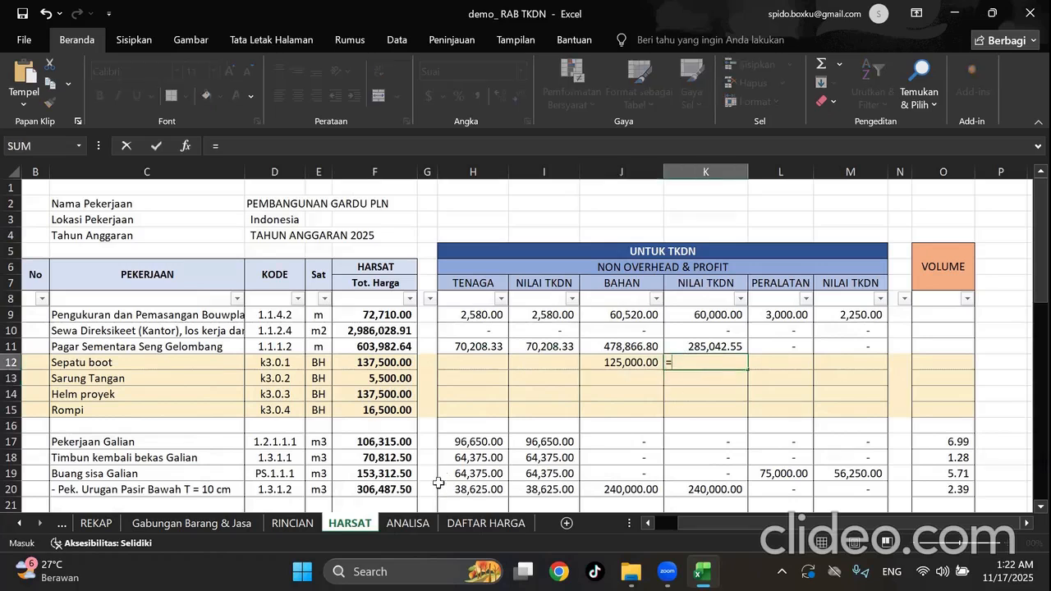
{"action": "left_click", "coordinate": [484, 524]}
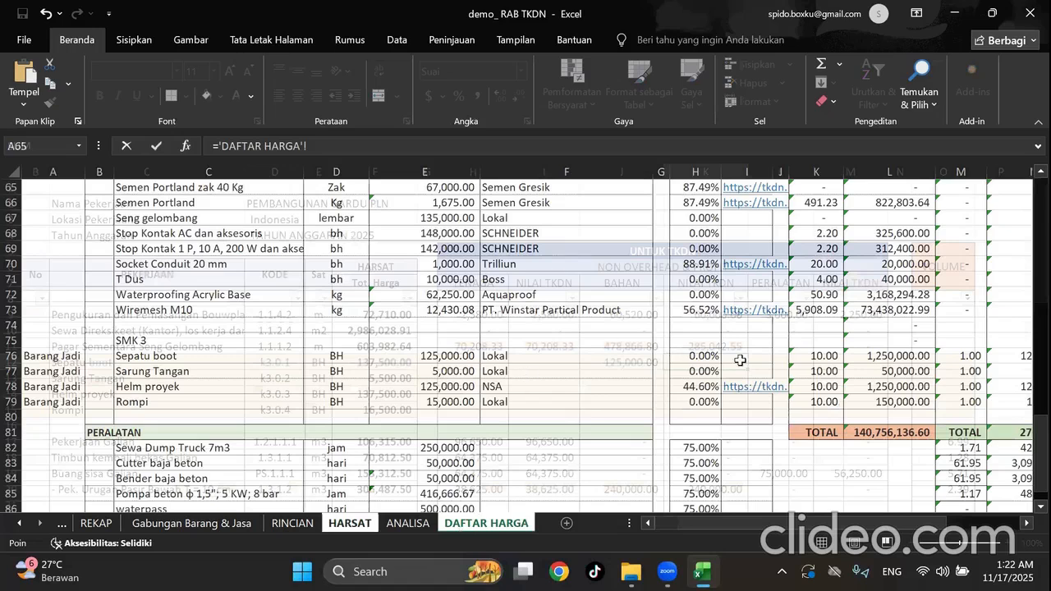
{"action": "left_click", "coordinate": [704, 355]}
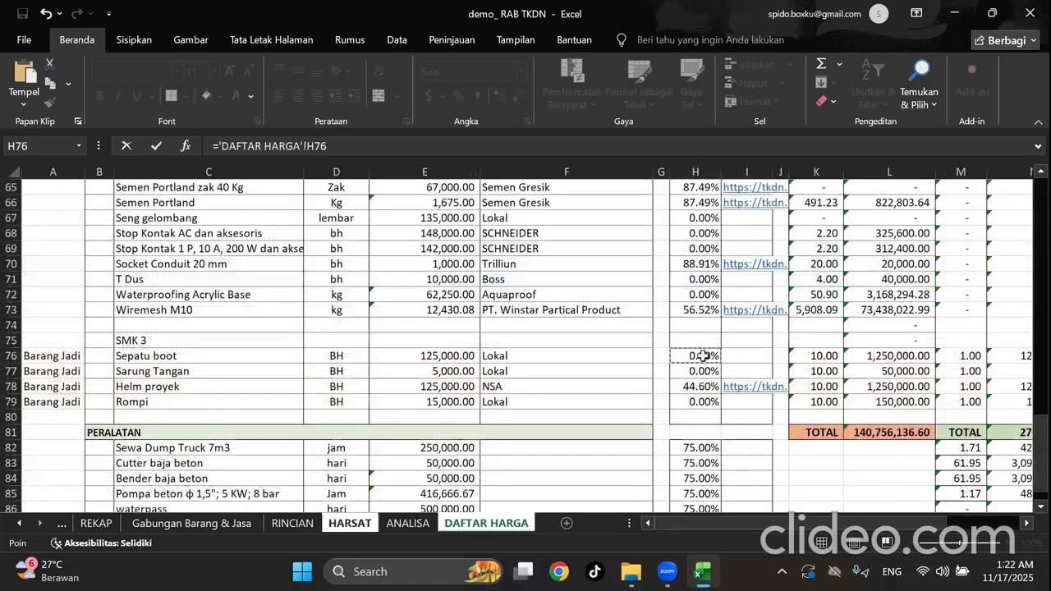
{"action": "type", "text": "*"}
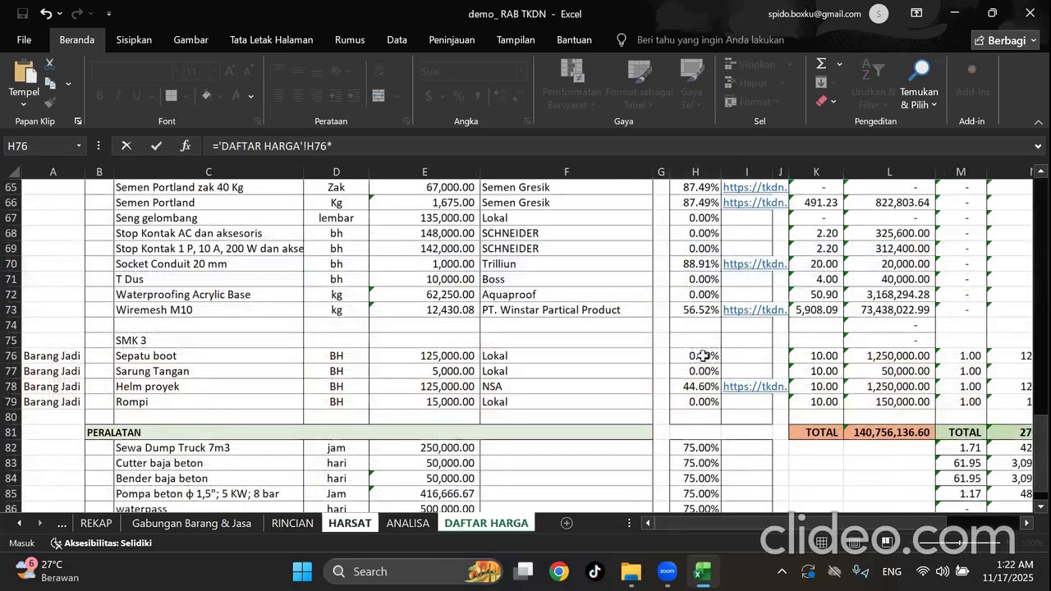
{"action": "left_click", "coordinate": [443, 356]}
{"action": "key", "text": "Return"}
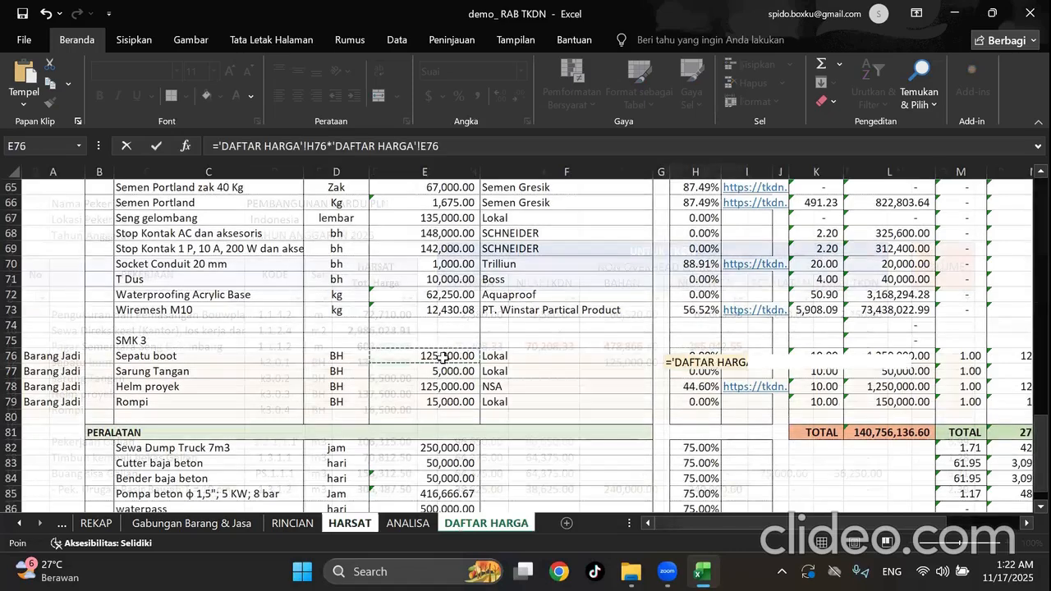
Fill the BAHAN and NILAI TKDN formulas in J12:K12 down through the Rompi row 15 and review the HARSAT items below.
{"action": "left_click_drag", "start_coordinate": [621, 364], "coordinate": [673, 364]}
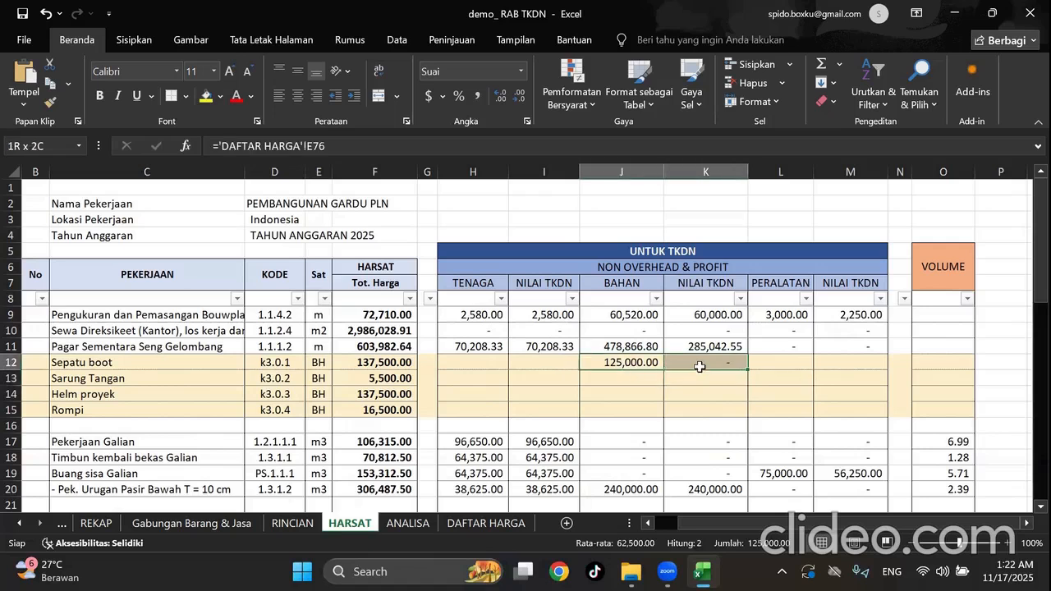
{"action": "key", "text": "ctrl+c"}
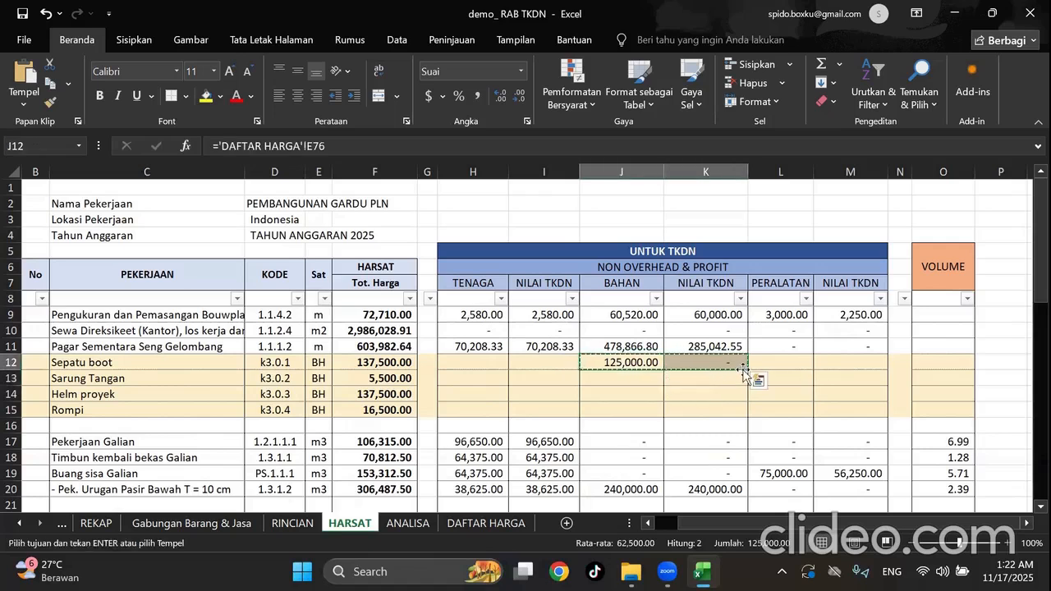
{"action": "key", "text": "Escape"}
{"action": "left_click_drag", "start_coordinate": [745, 372], "coordinate": [746, 415]}
{"action": "left_click", "coordinate": [833, 393]}
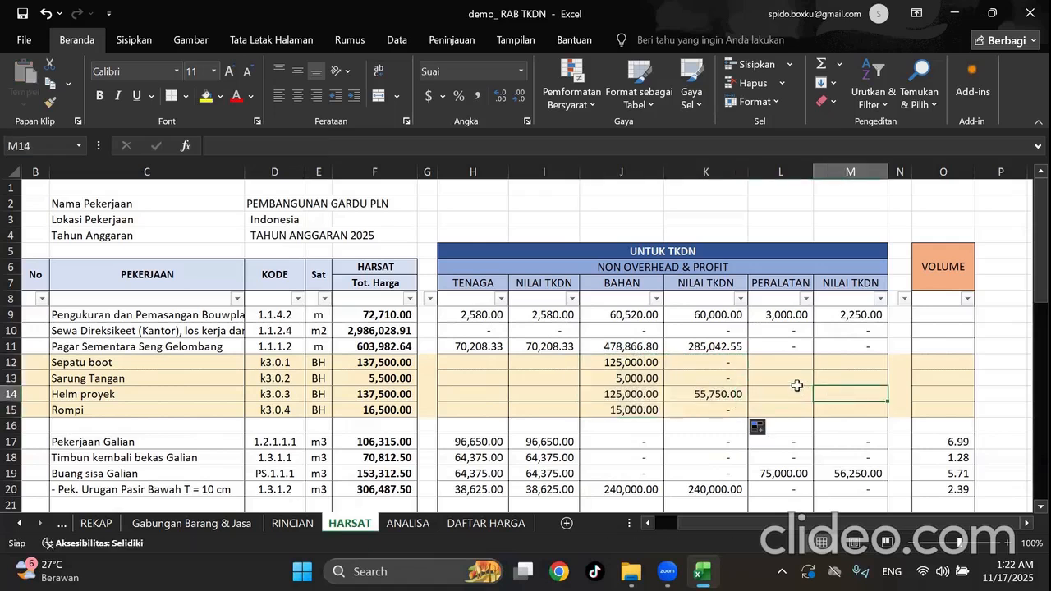
{"action": "scroll", "coordinate": [797, 385], "scroll_direction": "down", "scroll_amount": 19}
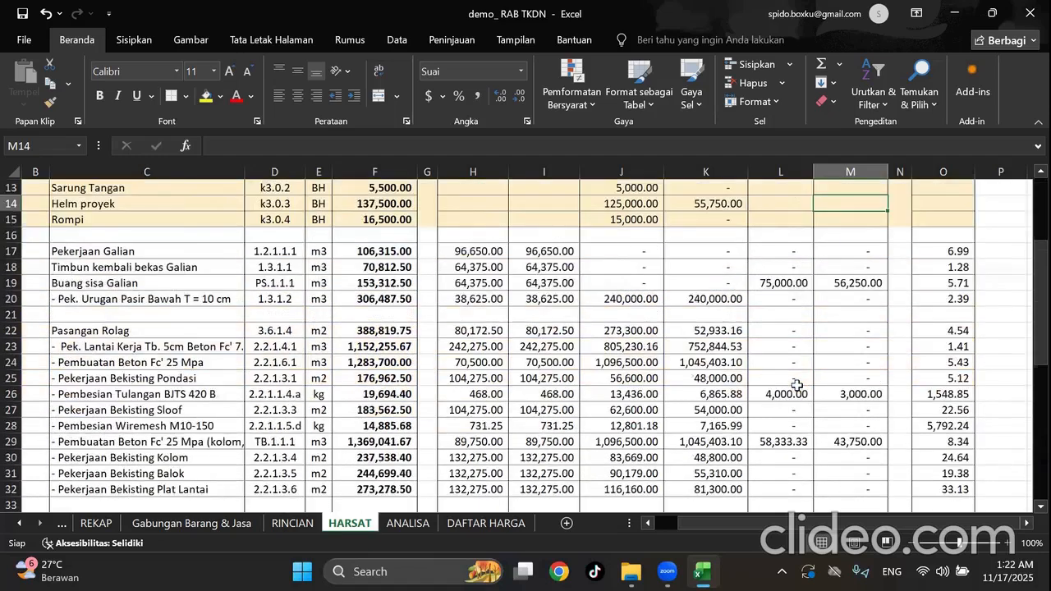
{"action": "scroll", "coordinate": [796, 385], "scroll_direction": "up", "scroll_amount": 19}
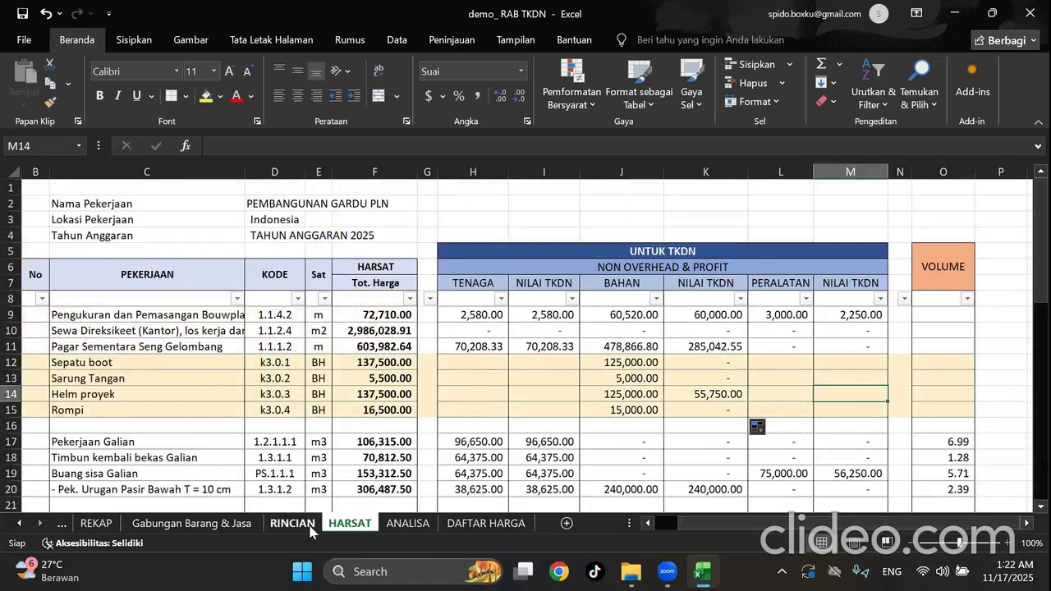
Go to the RINCIAN sheet and select the empty TENAGA SUB HARSAT cell K10 of the Bouwplank item.
{"action": "left_click", "coordinate": [302, 527]}
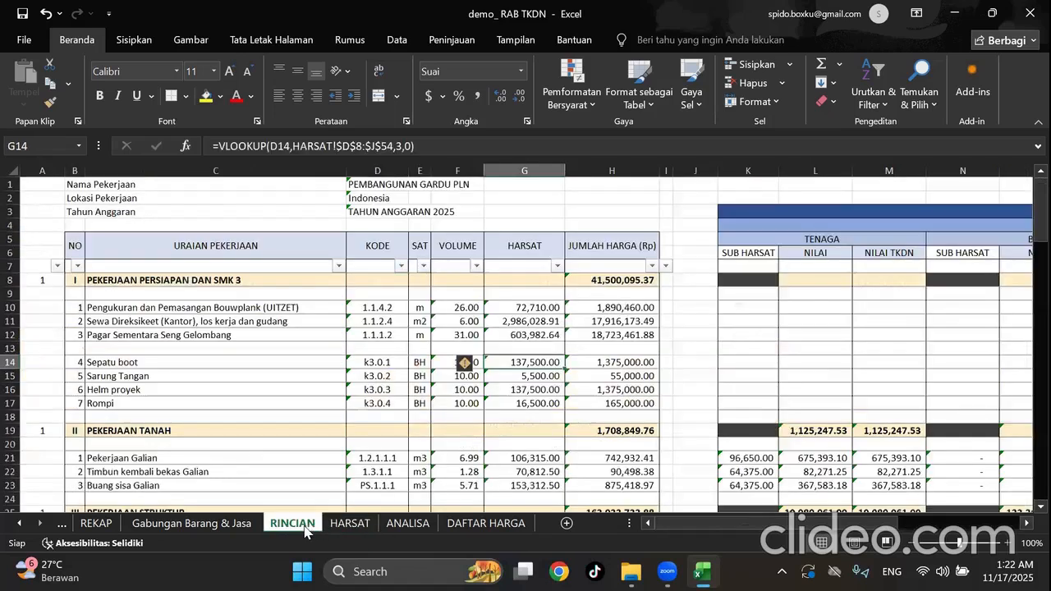
{"action": "left_click", "coordinate": [807, 389]}
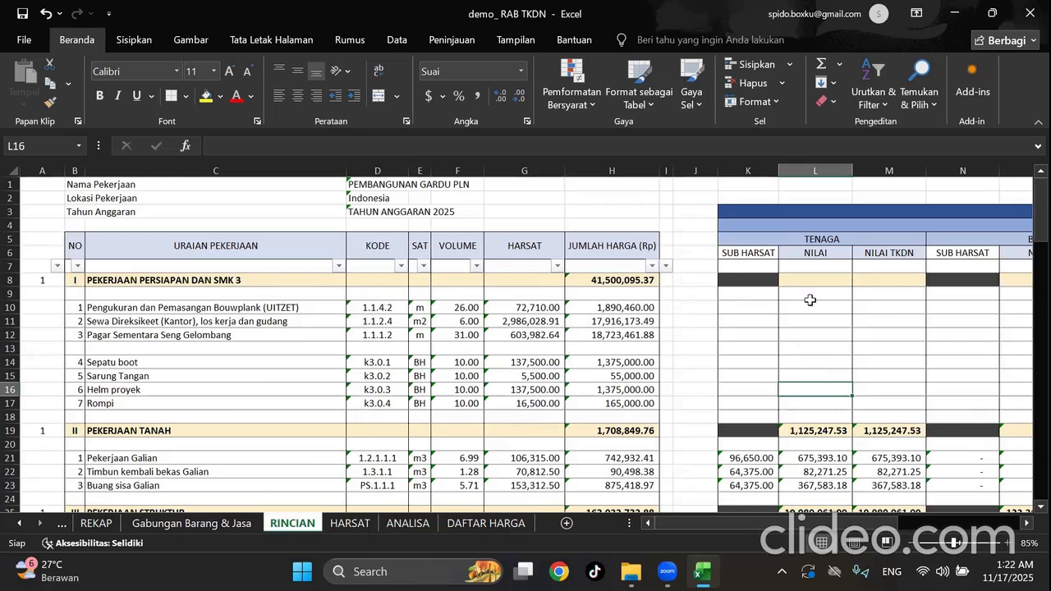
{"action": "left_click", "coordinate": [766, 458]}
{"action": "left_click", "coordinate": [754, 348]}
{"action": "left_click", "coordinate": [756, 307]}
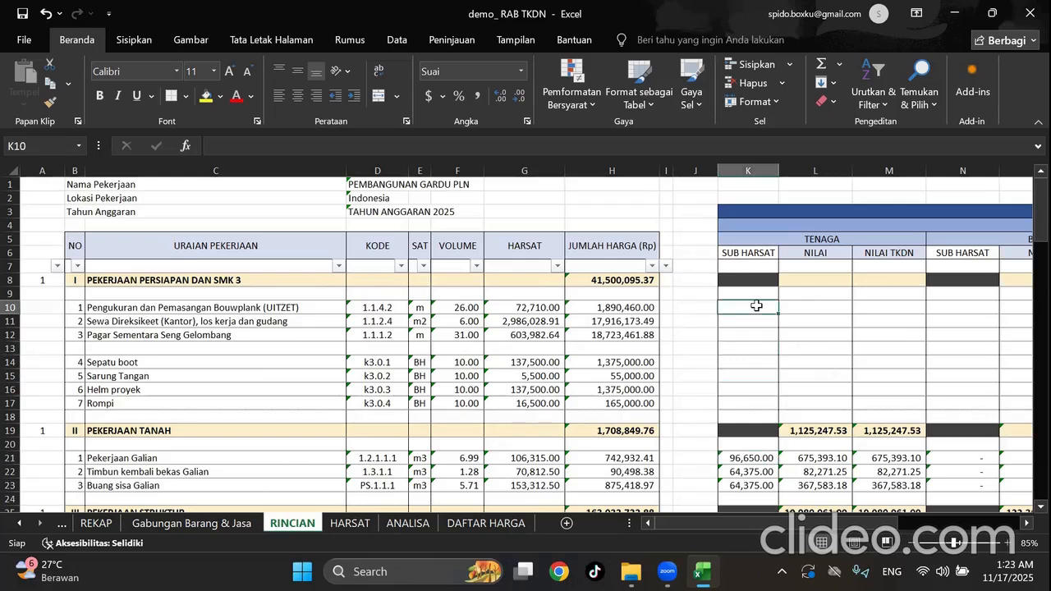
Start a VLOOKUP formula in K10 with D10 as lookup value and D9:O54 on the HARSAT sheet as table array.
{"action": "type", "text": "="}
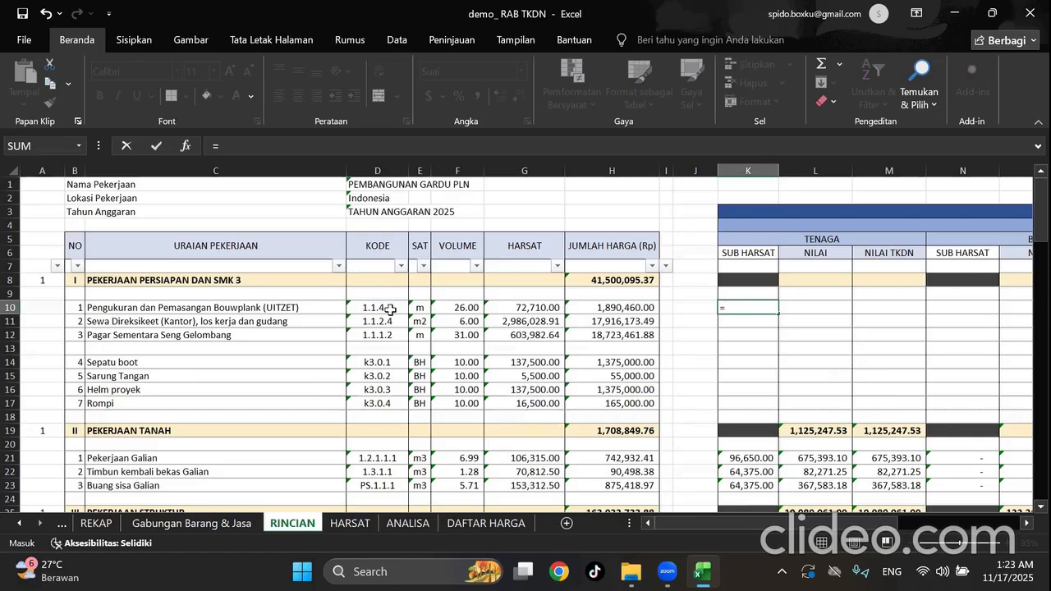
{"action": "type", "text": "vl"}
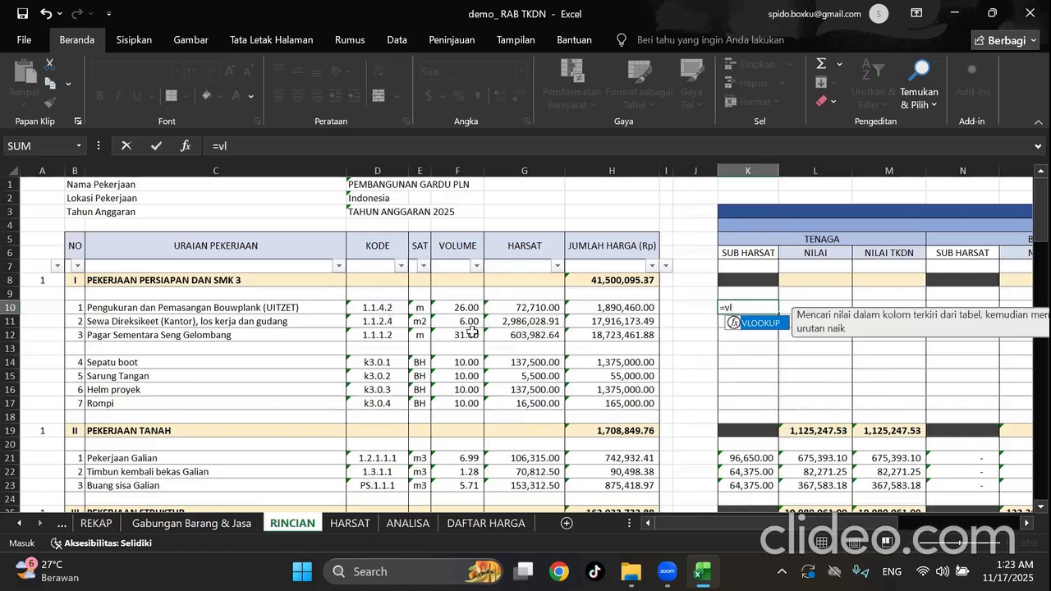
{"action": "double_click", "coordinate": [757, 328]}
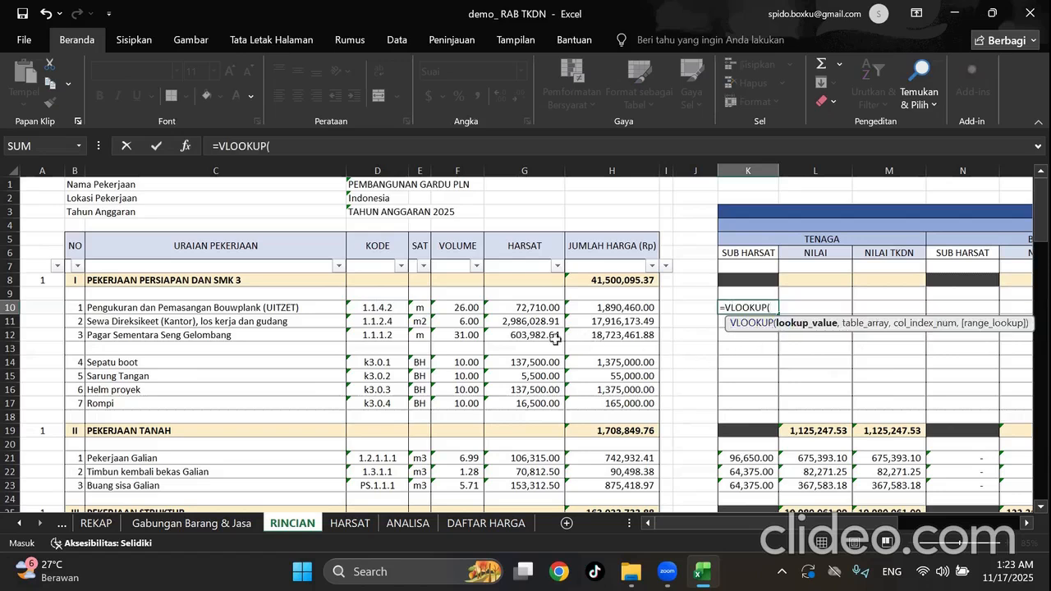
{"action": "left_click", "coordinate": [377, 309]}
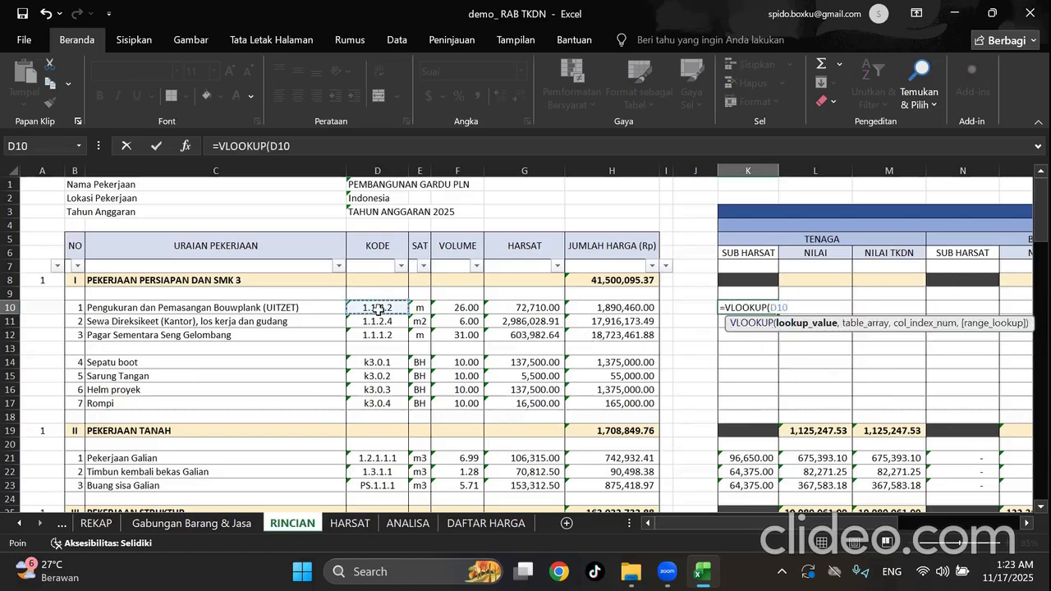
{"action": "type", "text": ","}
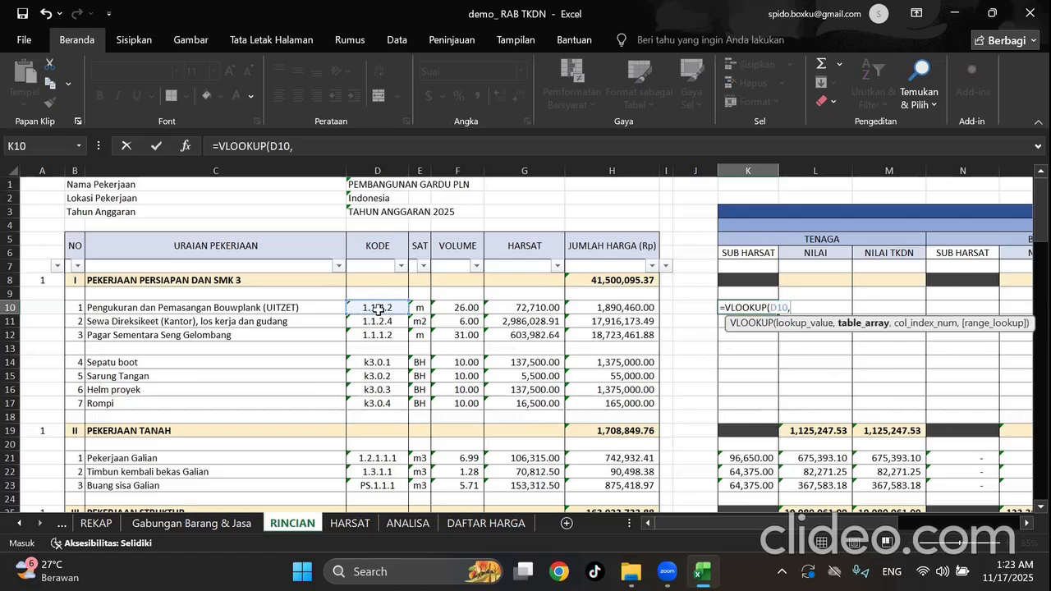
{"action": "left_click", "coordinate": [357, 527]}
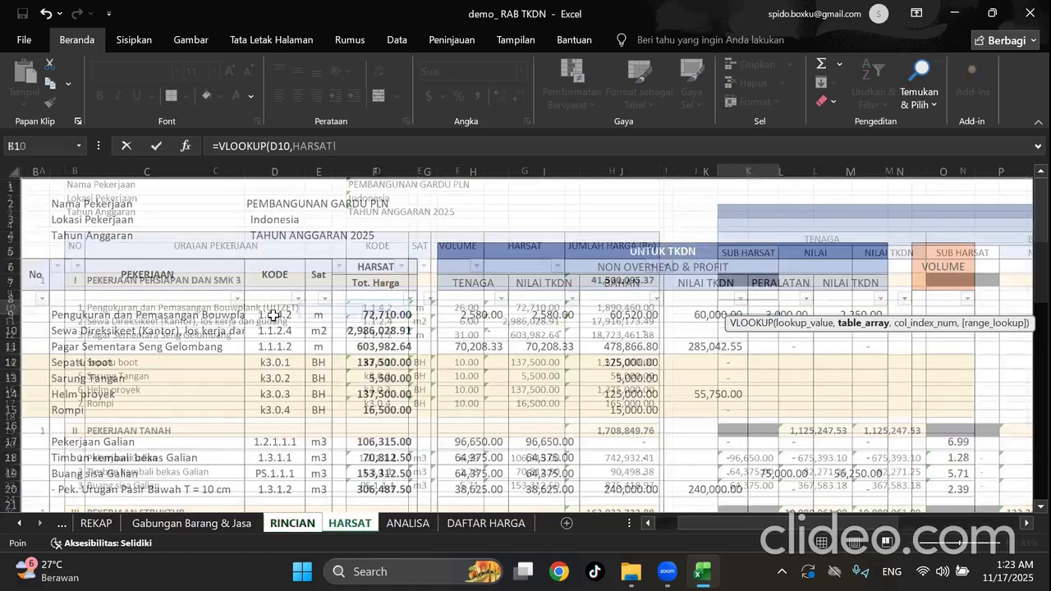
{"action": "left_click_drag", "start_coordinate": [273, 316], "coordinate": [948, 332]}
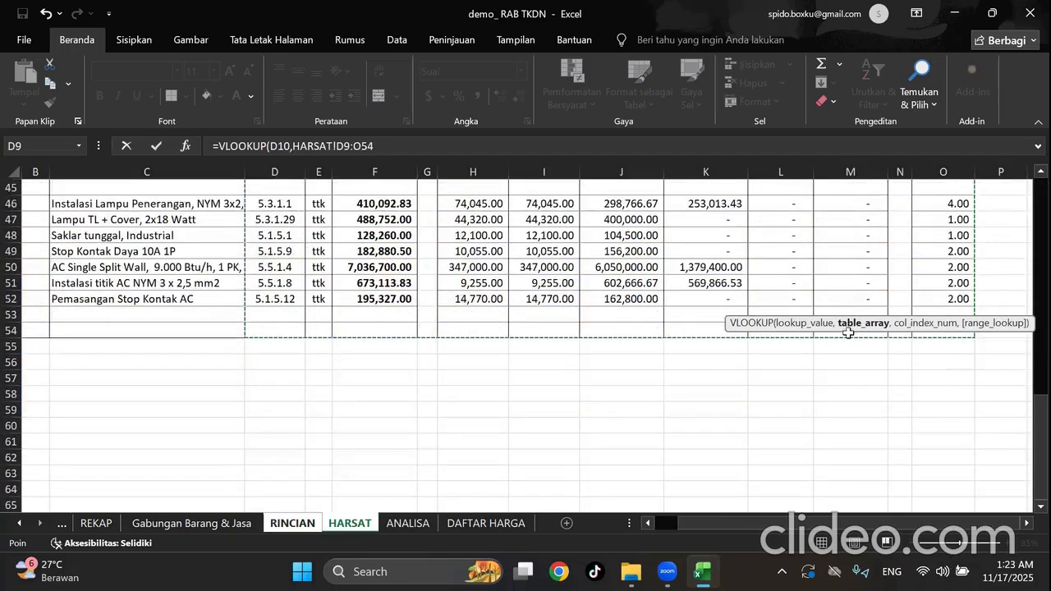
Make the lookup range absolute as $D$9:$O$54 and complete the K10 formula with column index 0 and range lookup 0.
{"action": "left_click", "coordinate": [351, 148]}
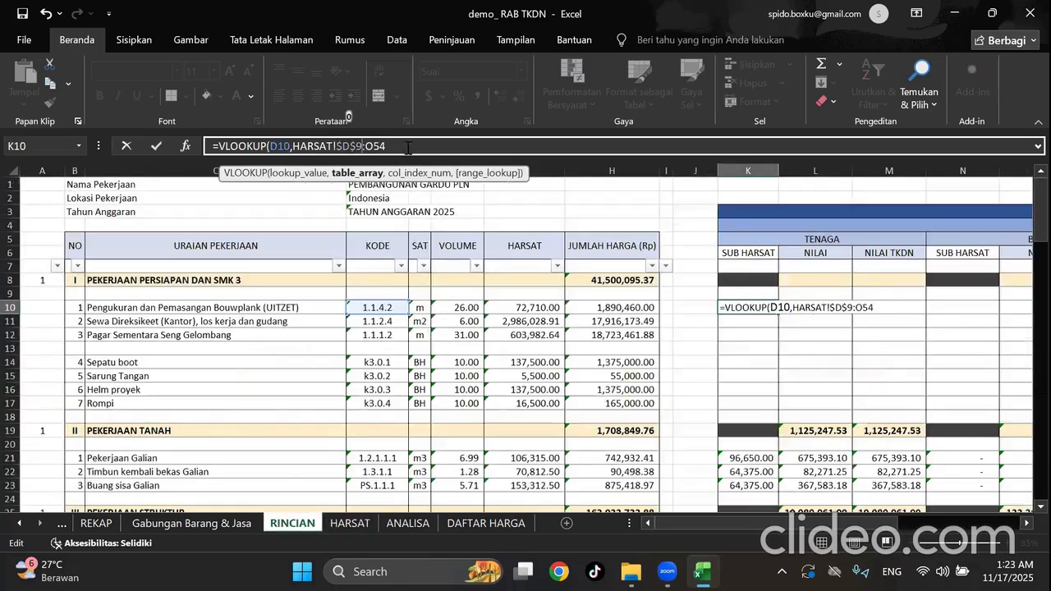
{"action": "key", "text": "F4"}
{"action": "key", "text": "F4"}
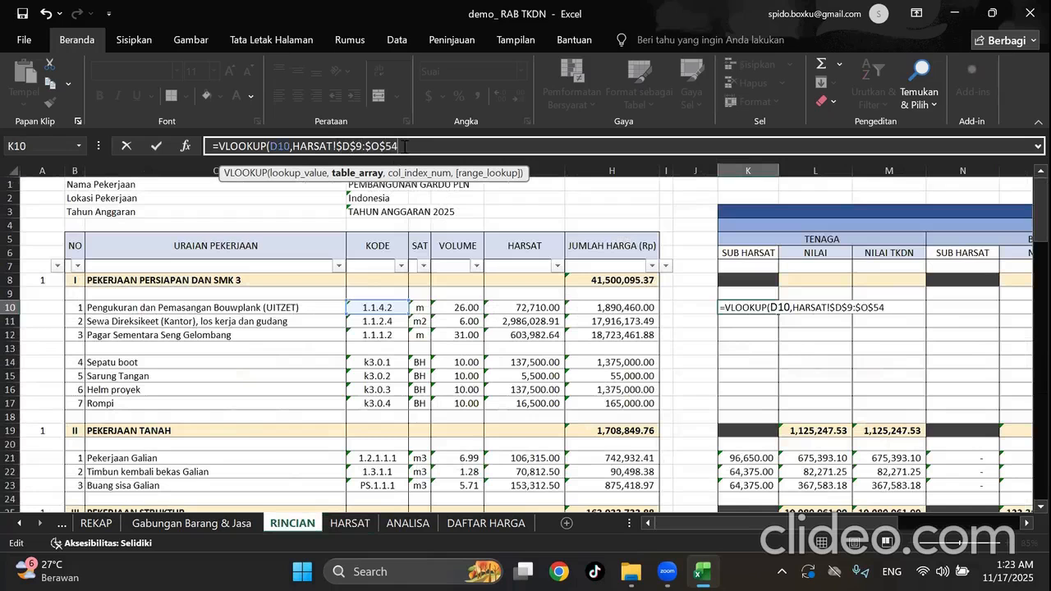
{"action": "type", "text": ",0,0"}
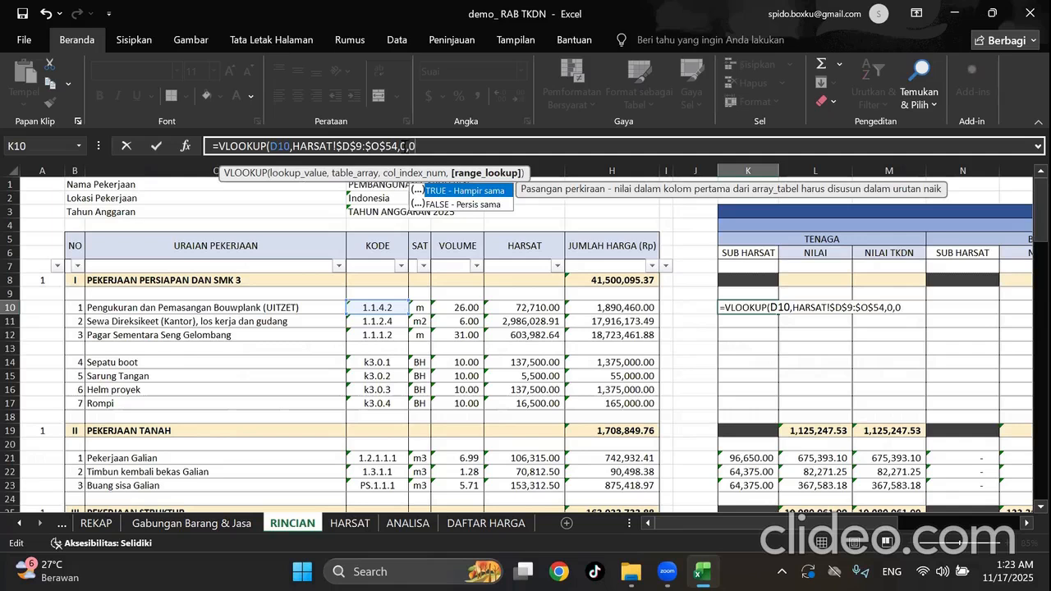
{"action": "type", "text": ")"}
{"action": "key", "text": "Return"}
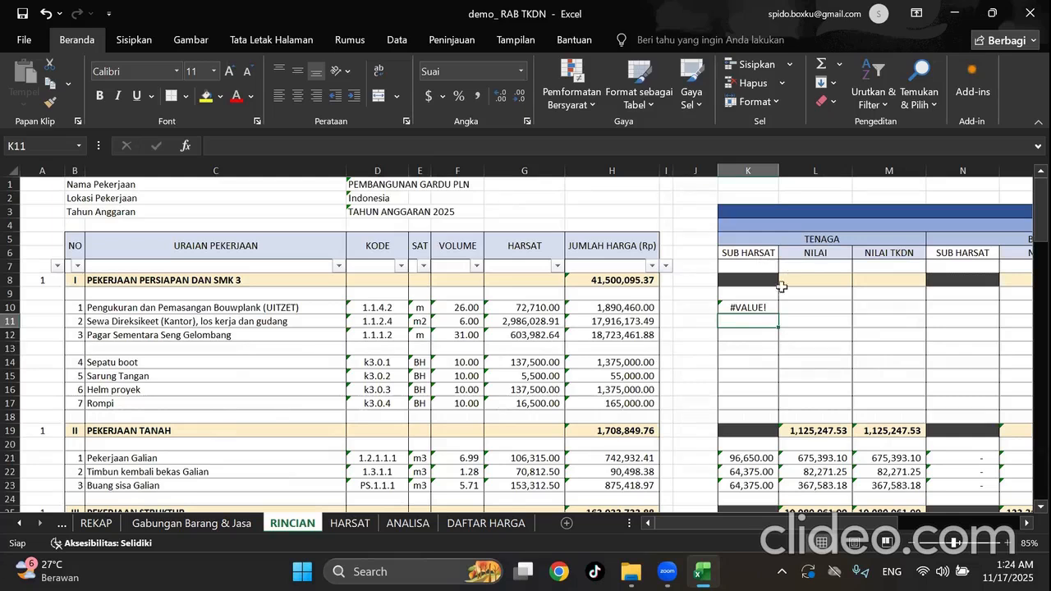
Count the columns on the HARSAT sheet from KODE in D9 across to TENAGA in H9.
{"action": "left_click", "coordinate": [362, 527]}
{"action": "scroll", "coordinate": [641, 359], "scroll_direction": "up", "scroll_amount": 10}
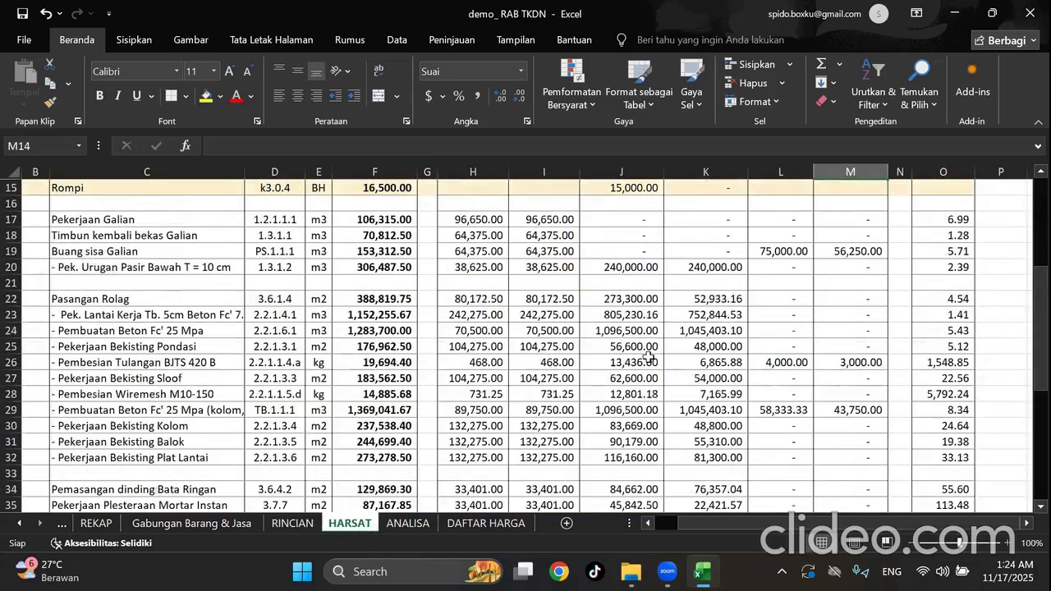
{"action": "scroll", "coordinate": [275, 316], "scroll_direction": "up", "scroll_amount": 5}
{"action": "left_click", "coordinate": [276, 315]}
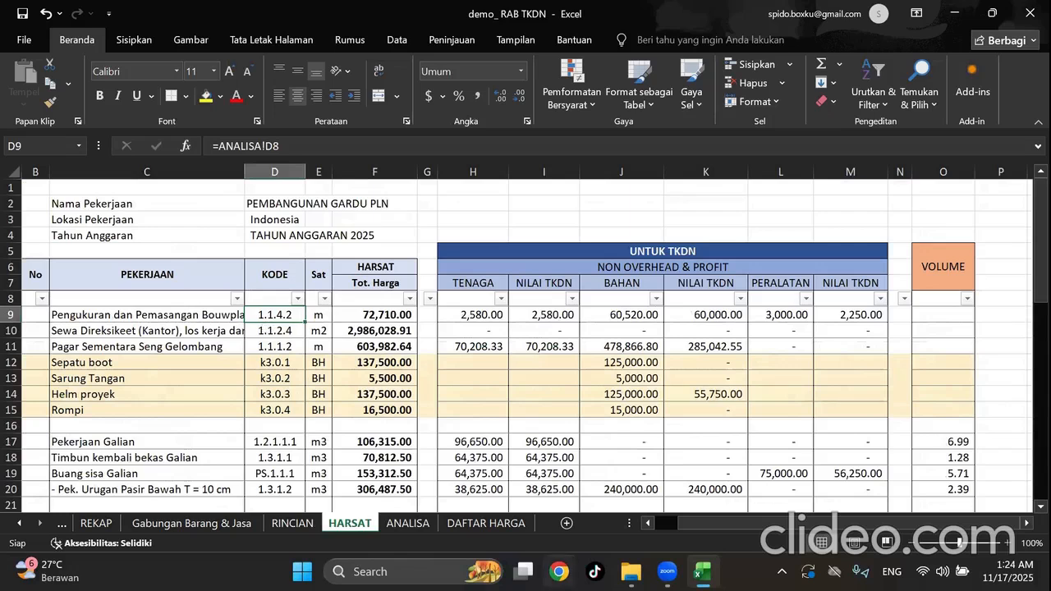
{"action": "key", "text": "Right"}
{"action": "key", "text": "Right"}
{"action": "key", "text": "Right"}
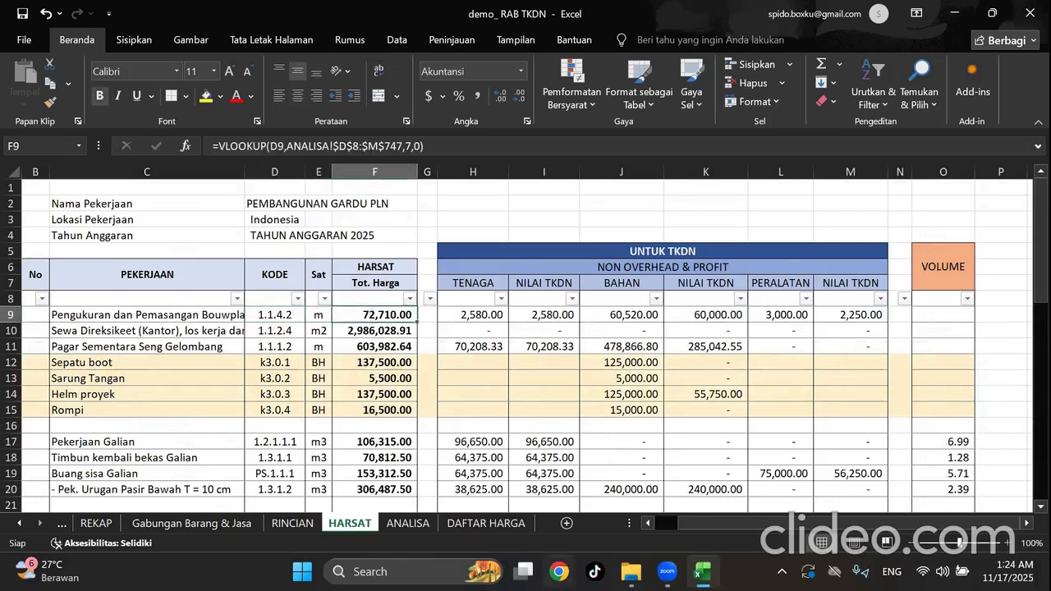
{"action": "key", "text": "Right"}
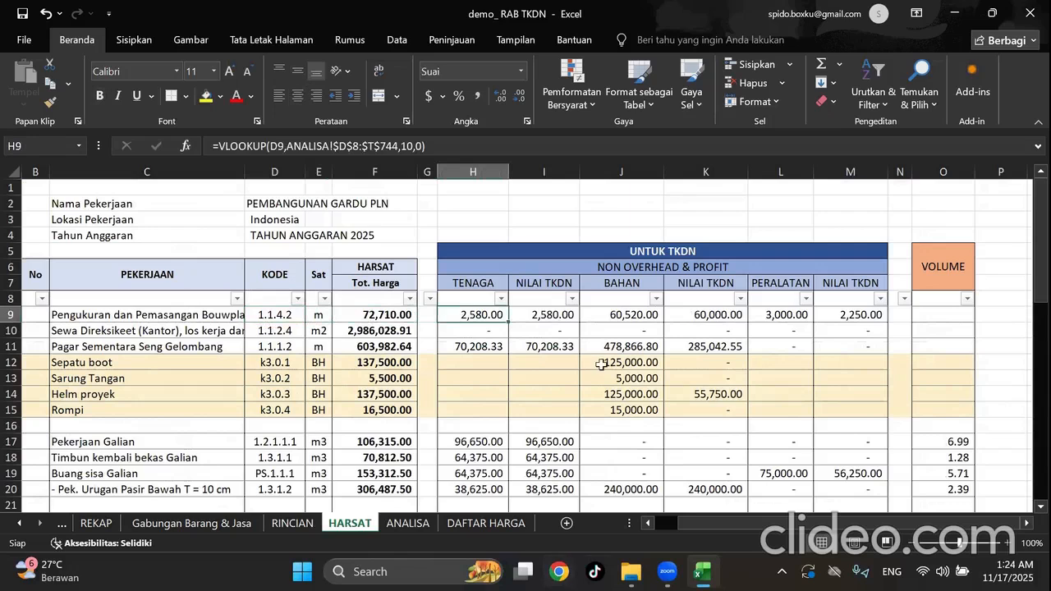
Set the column index of the VLOOKUP in RINCIAN cell K10 to 5.
{"action": "left_click", "coordinate": [283, 524]}
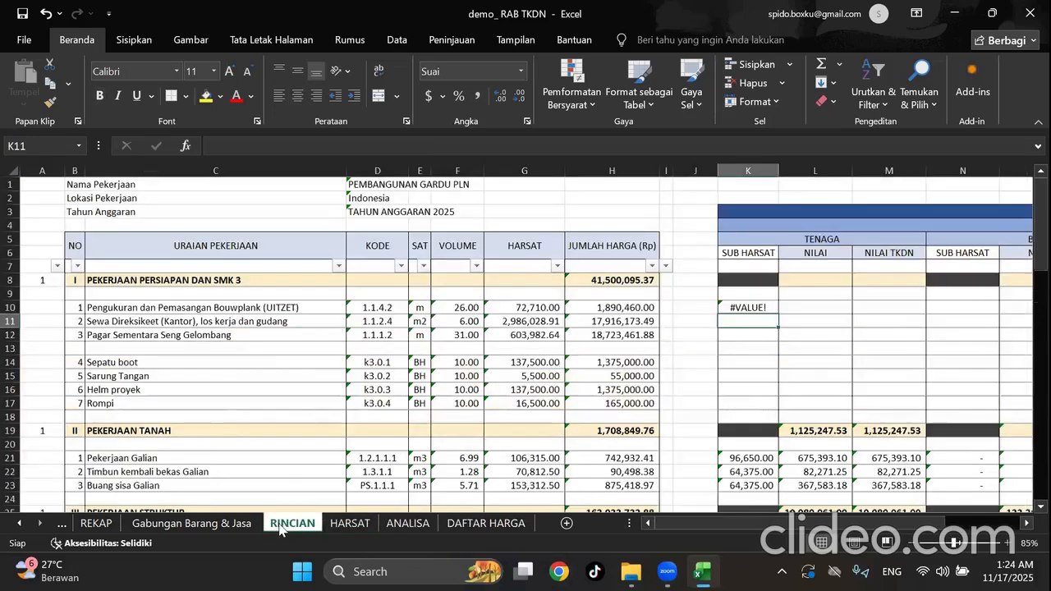
{"action": "left_click", "coordinate": [768, 307]}
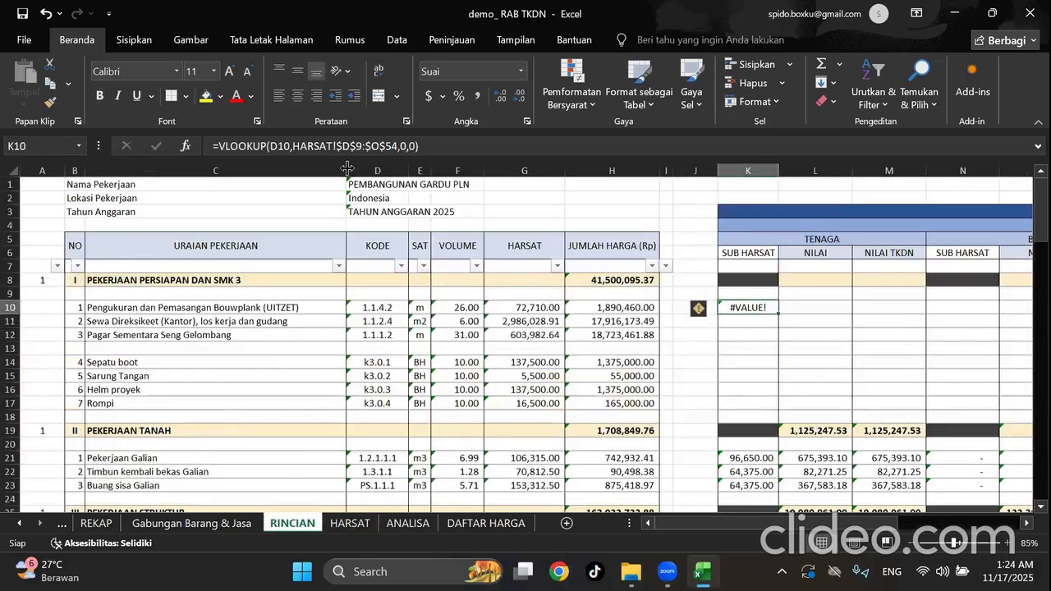
{"action": "left_click", "coordinate": [407, 146]}
{"action": "key", "text": "BackSpace"}
{"action": "type", "text": "5"}
{"action": "key", "text": "Return"}
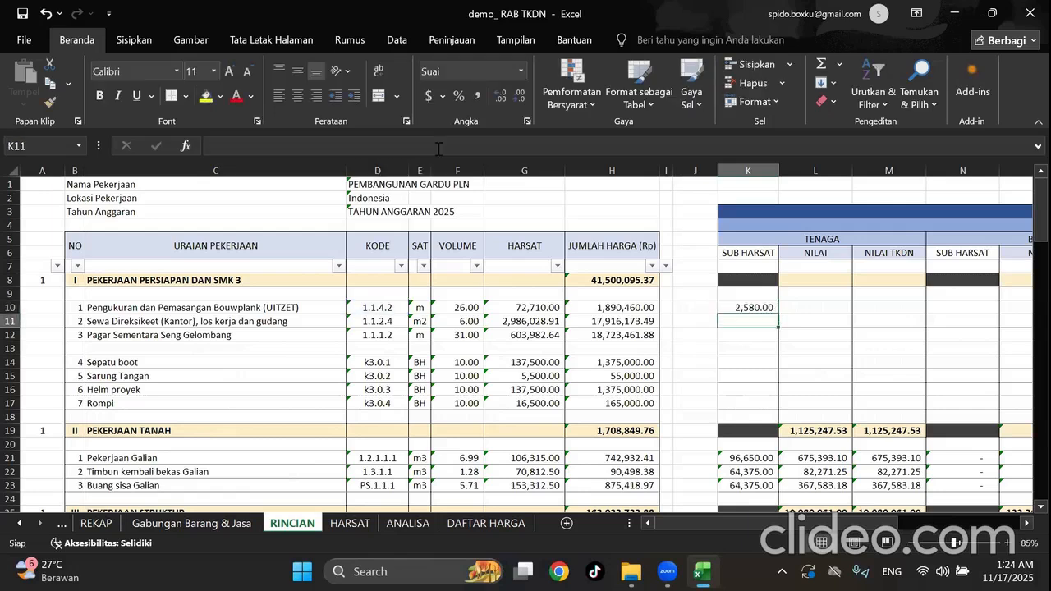
Copy the VLOOKUP formula text from K10 into L10, keeping its D10 reference.
{"action": "left_click_drag", "start_coordinate": [836, 525], "coordinate": [939, 539]}
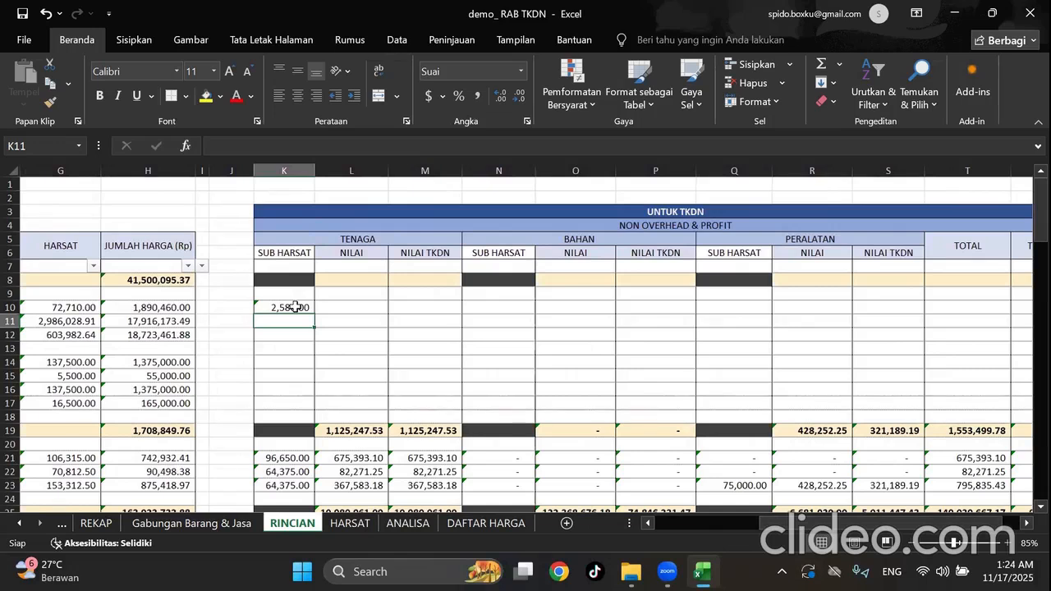
{"action": "left_click", "coordinate": [296, 307]}
{"action": "left_click", "coordinate": [447, 146]}
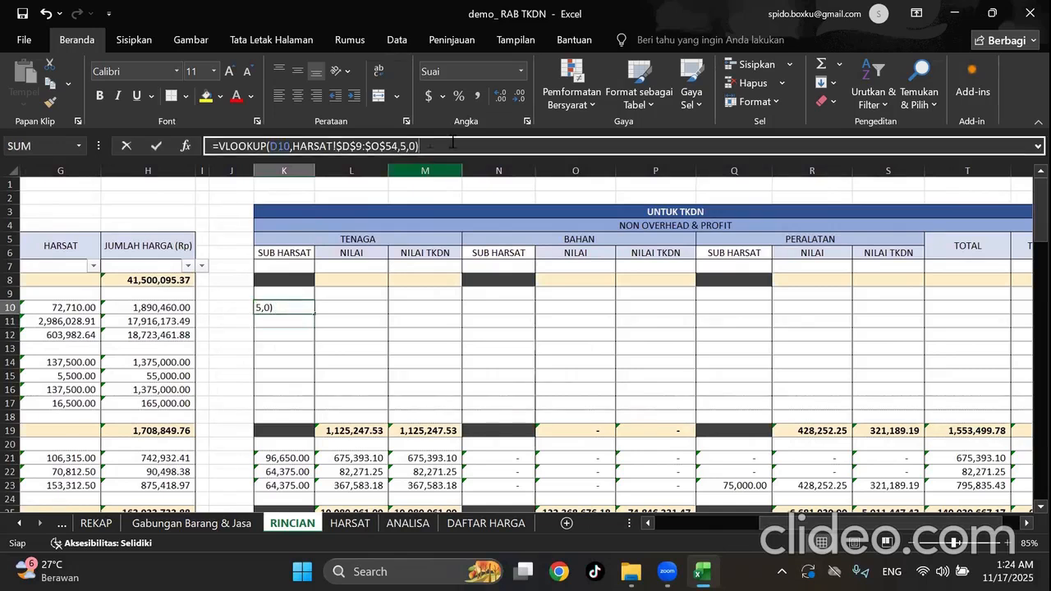
{"action": "key", "text": "Escape"}
{"action": "left_click", "coordinate": [364, 305]}
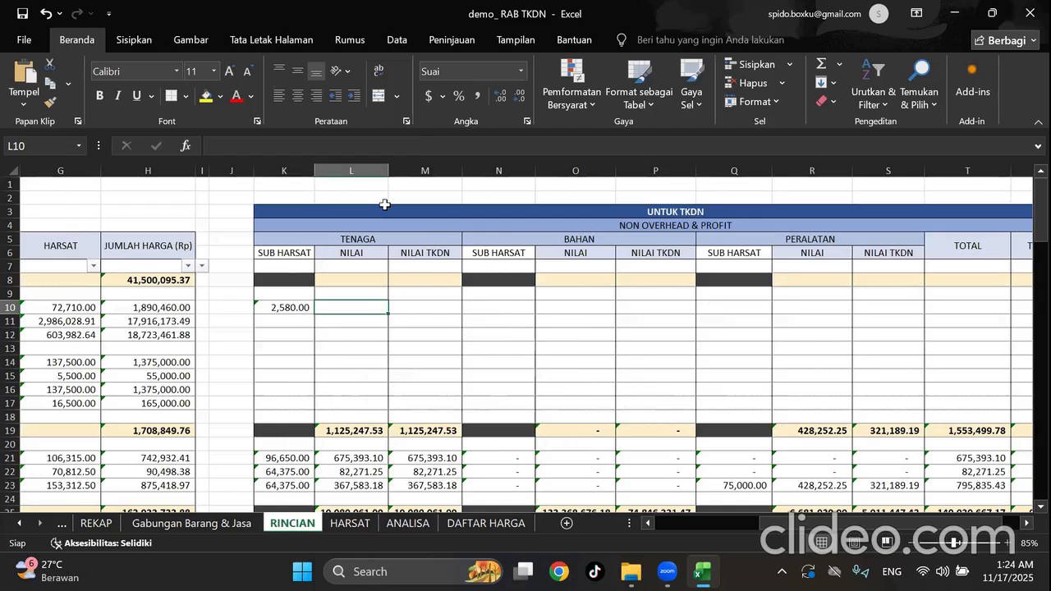
{"action": "key", "text": "ctrl+v"}
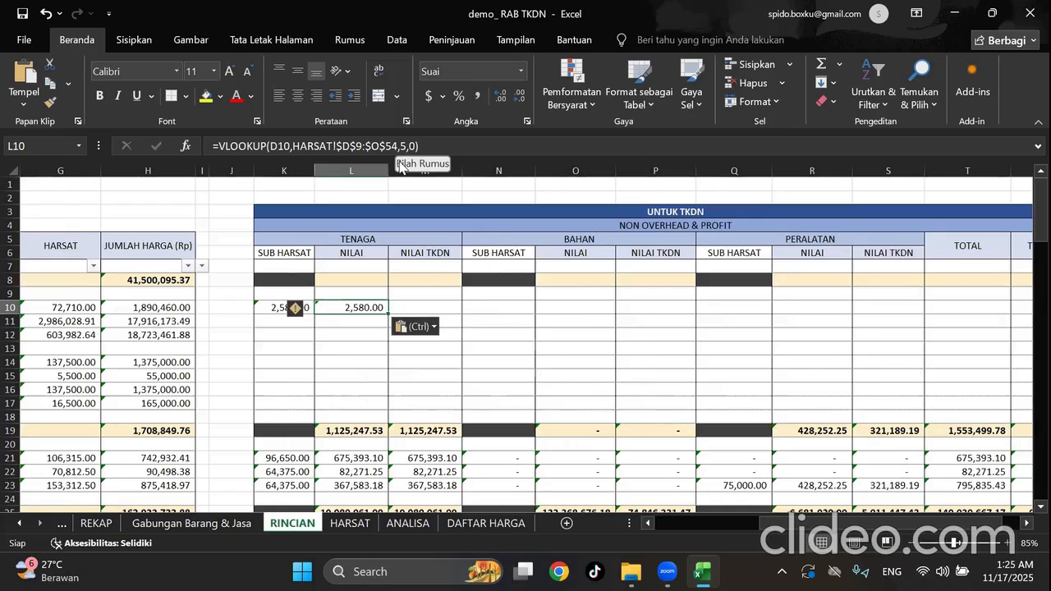
{"action": "left_click", "coordinate": [415, 304]}
Replace the L10 formula under TENAGA NILAI with =K10*F10, multiplying the sub harsat by the volume.
{"action": "left_click", "coordinate": [361, 306]}
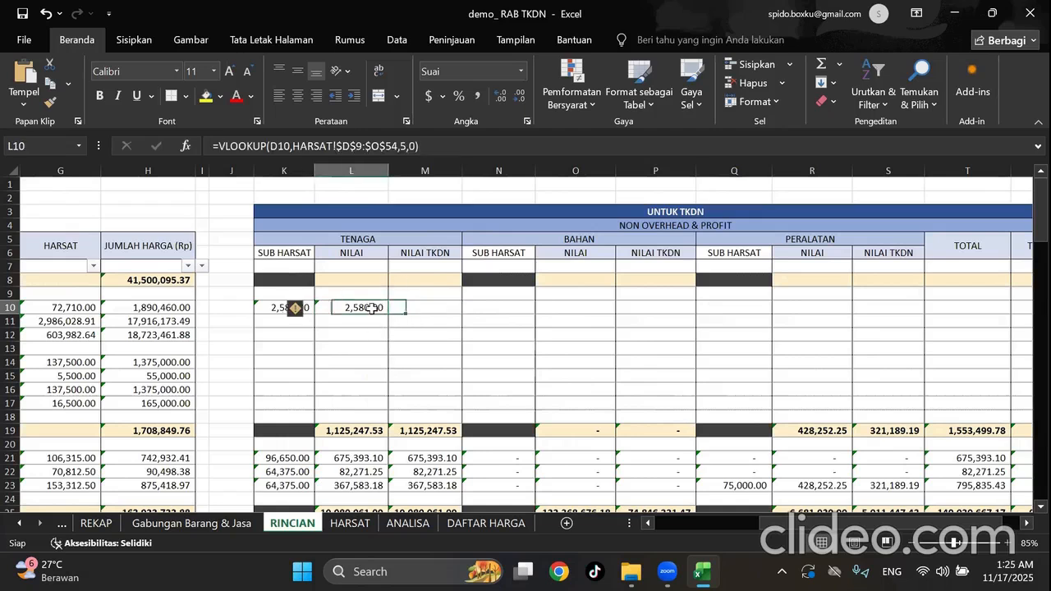
{"action": "type", "text": "="}
{"action": "left_click", "coordinate": [298, 308]}
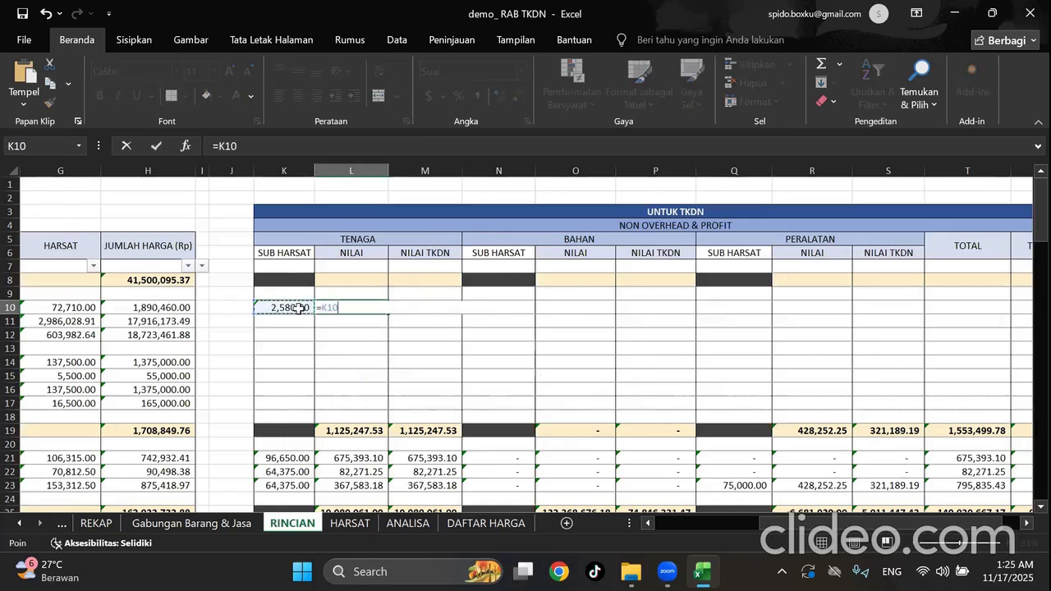
{"action": "type", "text": "*"}
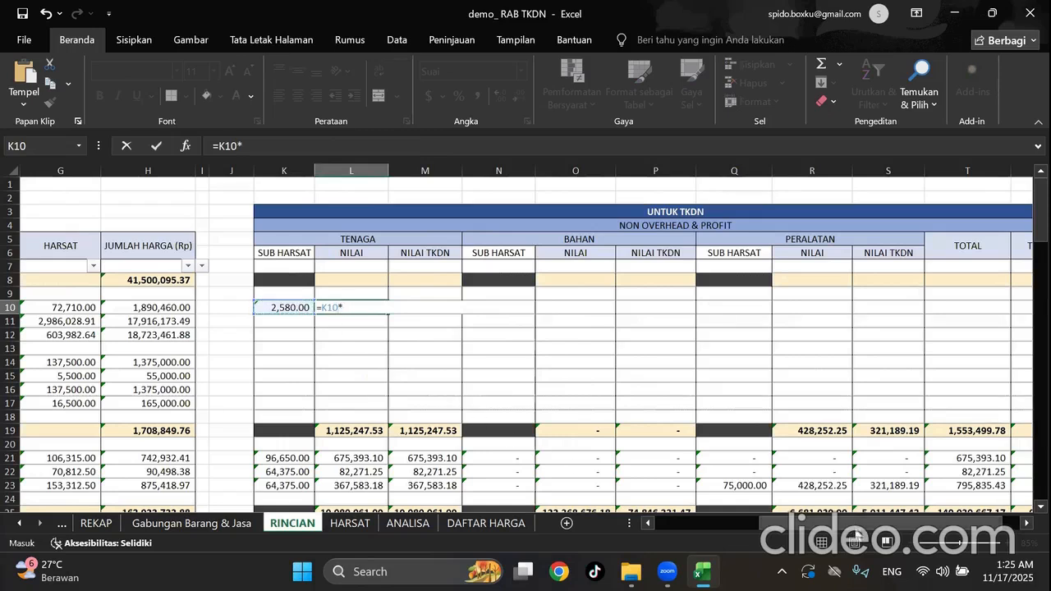
{"action": "left_click_drag", "start_coordinate": [850, 529], "coordinate": [770, 535]}
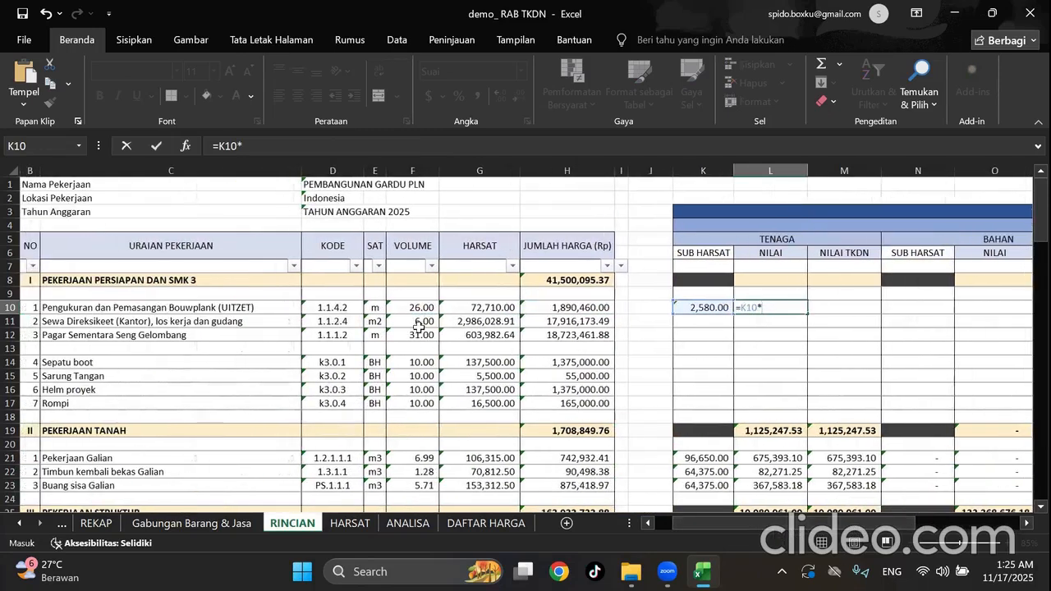
{"action": "left_click", "coordinate": [408, 307]}
{"action": "key", "text": "Return"}
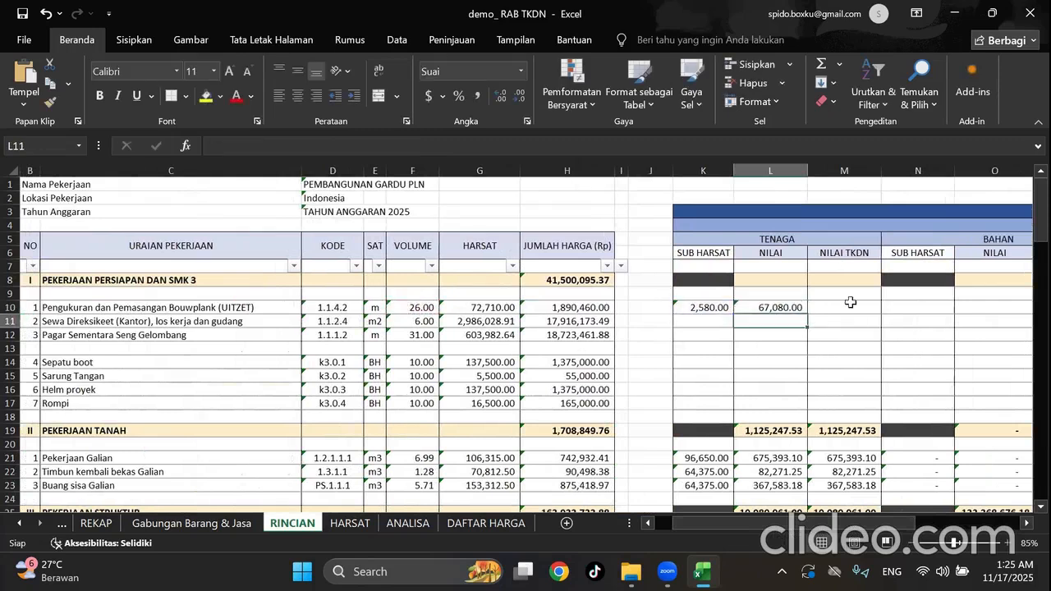
Copy the formula text =VLOOKUP(D10,HARSAT!$D$9:$O$54,5,0) from K10 into M10 under NILAI TKDN.
{"action": "left_click", "coordinate": [702, 307]}
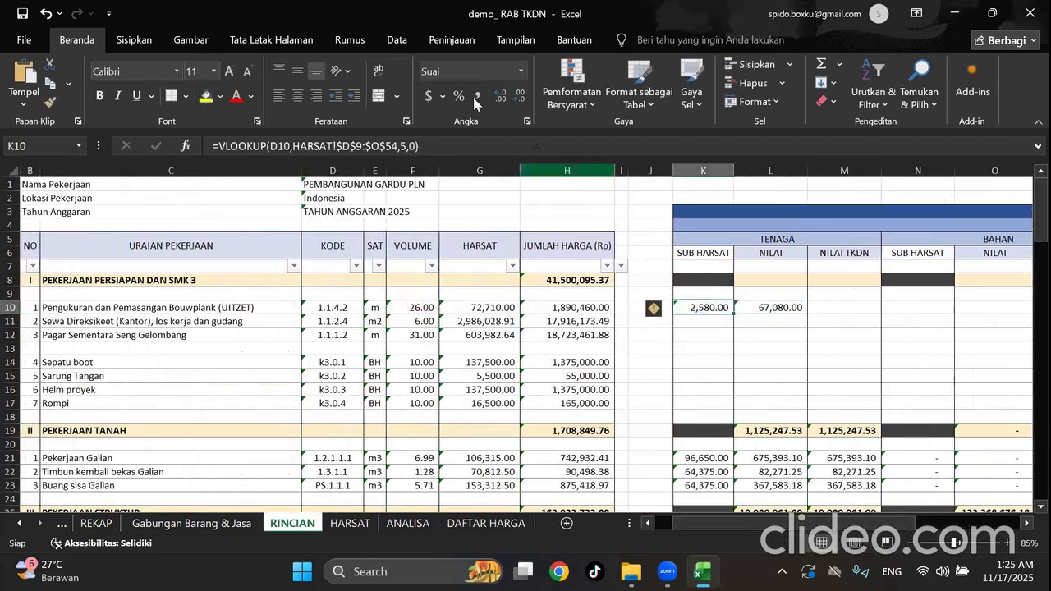
{"action": "left_click", "coordinate": [397, 148]}
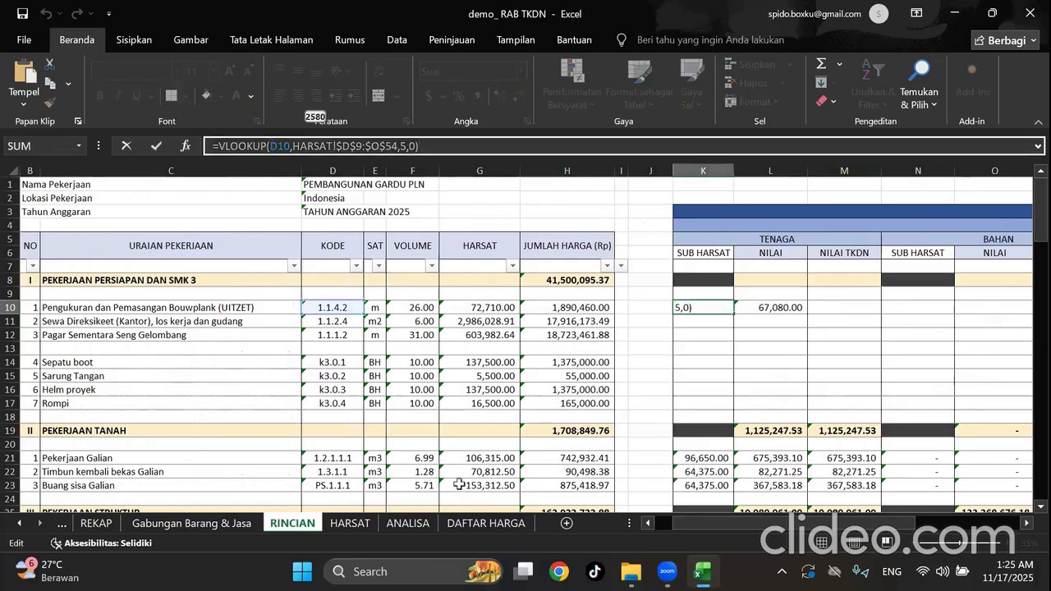
{"action": "key", "text": "Escape"}
{"action": "left_click", "coordinate": [829, 305]}
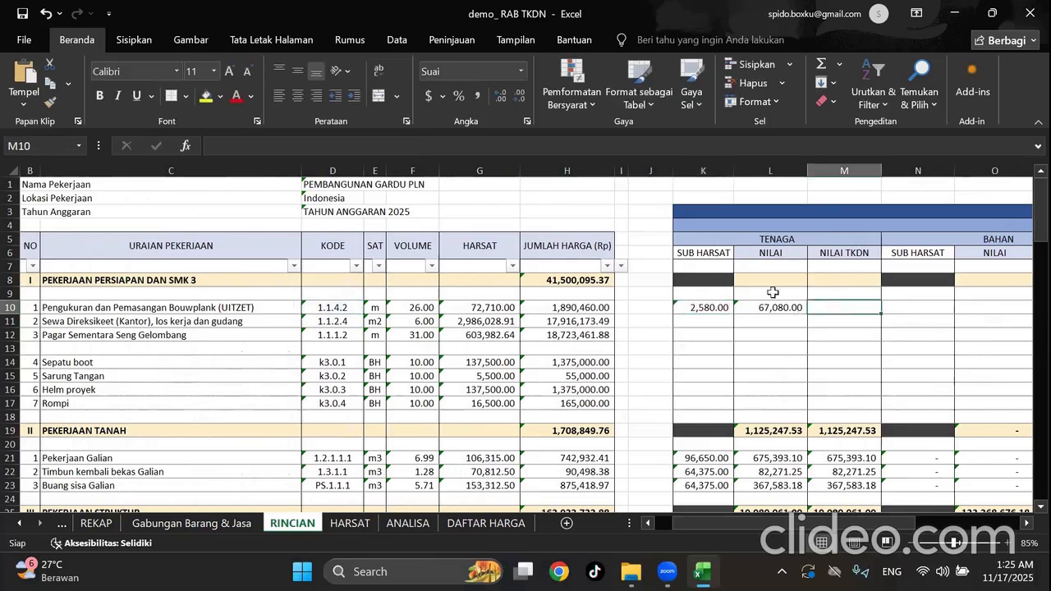
{"action": "left_click", "coordinate": [577, 146]}
{"action": "type", "text": "=VLOOKUP(D10,HARSAT!$D$9:$O$54,5,0)"}
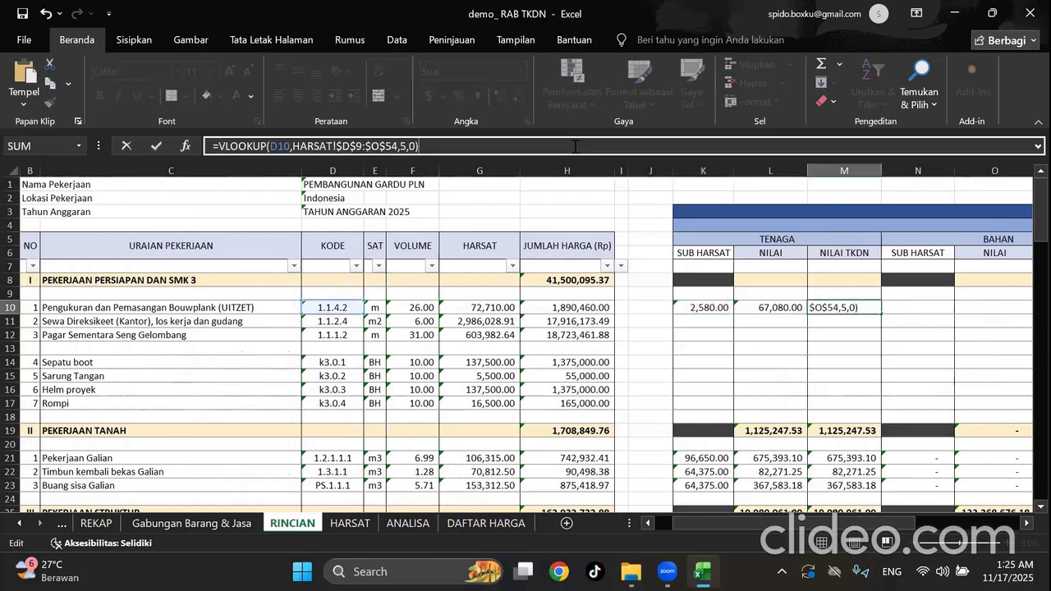
Change the column index in the M10 formula to 6 and multiply the VLOOKUP result by the volume in F10.
{"action": "left_click", "coordinate": [410, 146]}
{"action": "key", "text": "BackSpace"}
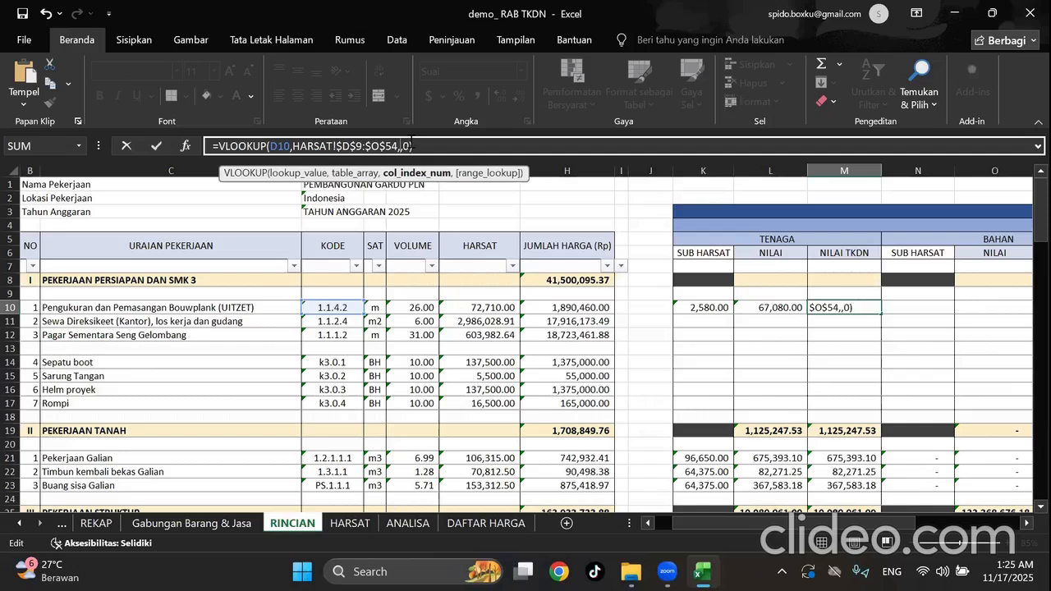
{"action": "type", "text": "6"}
{"action": "left_click", "coordinate": [458, 147]}
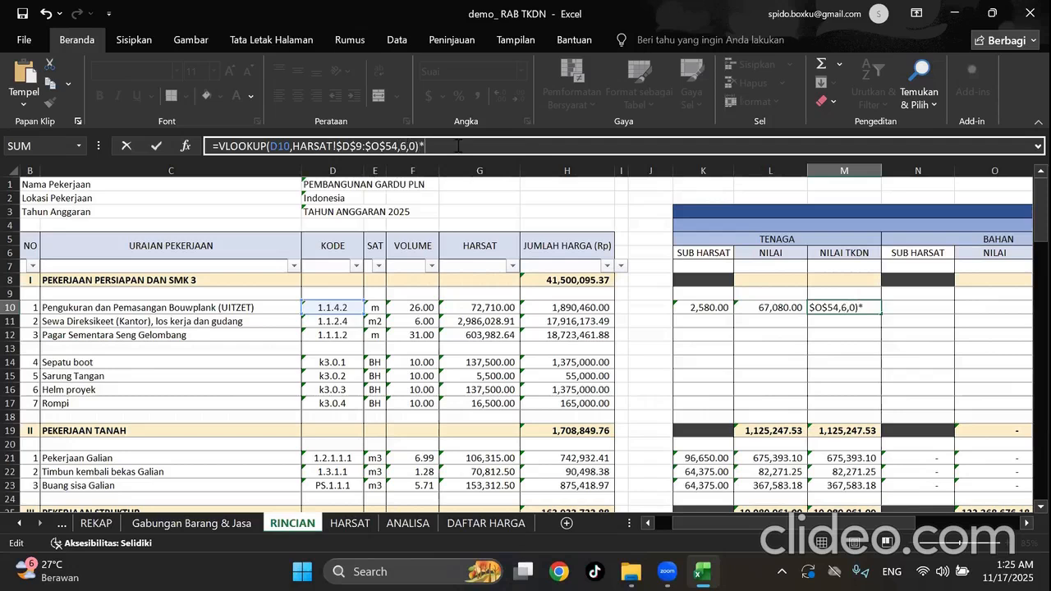
{"action": "type", "text": "*"}
{"action": "left_click", "coordinate": [413, 307]}
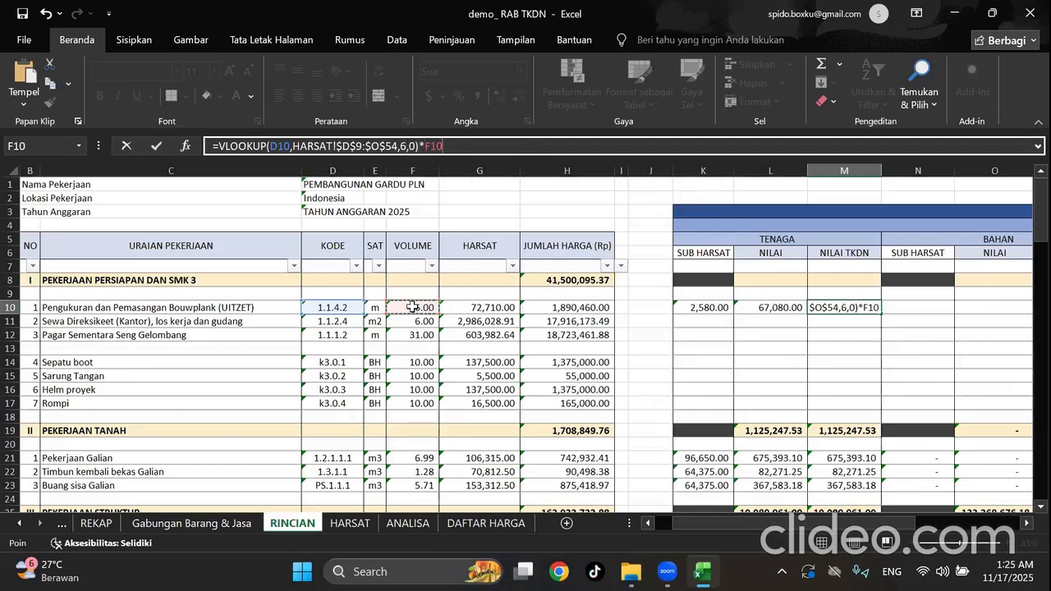
{"action": "key", "text": "Return"}
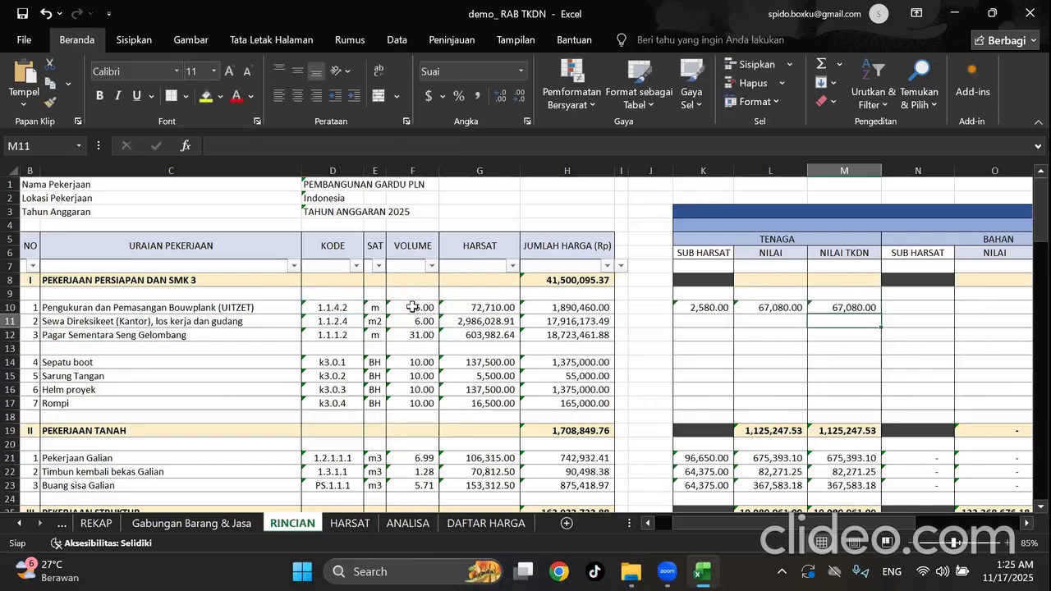
Review the TENAGA formulas in L10 and M10 and the order of the BAHAN and PERALATAN columns on the HARSAT sheet.
{"action": "left_click", "coordinate": [797, 308]}
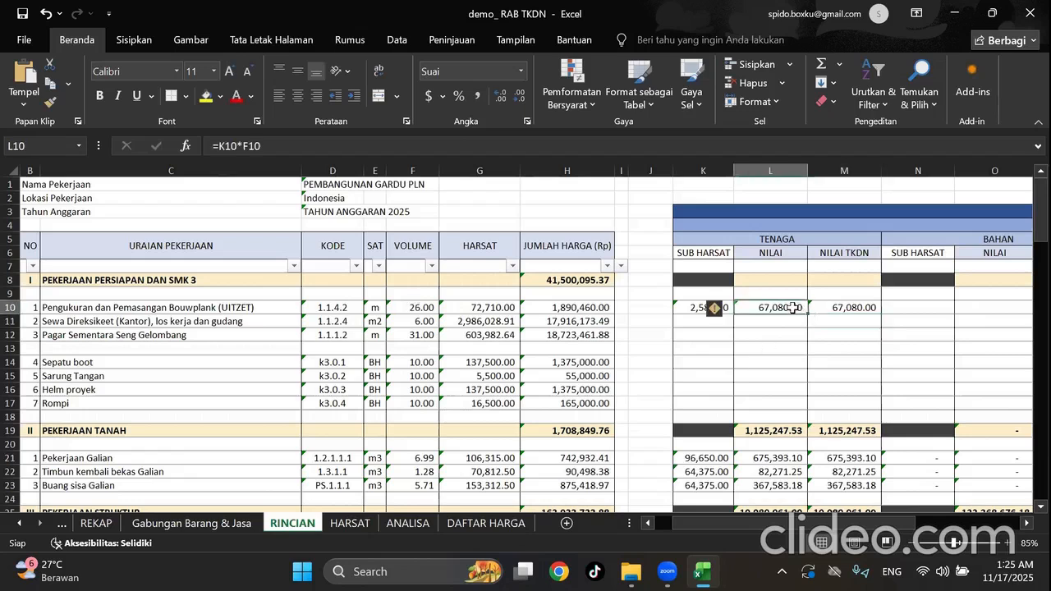
{"action": "left_click", "coordinate": [826, 308]}
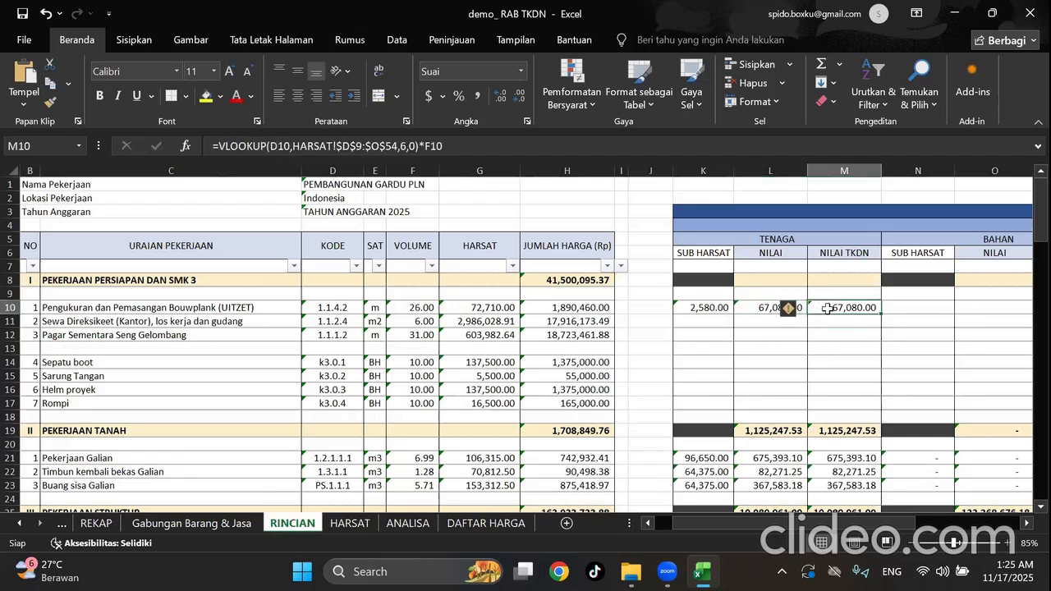
{"action": "left_click", "coordinate": [1024, 524]}
{"action": "left_click", "coordinate": [1024, 523]}
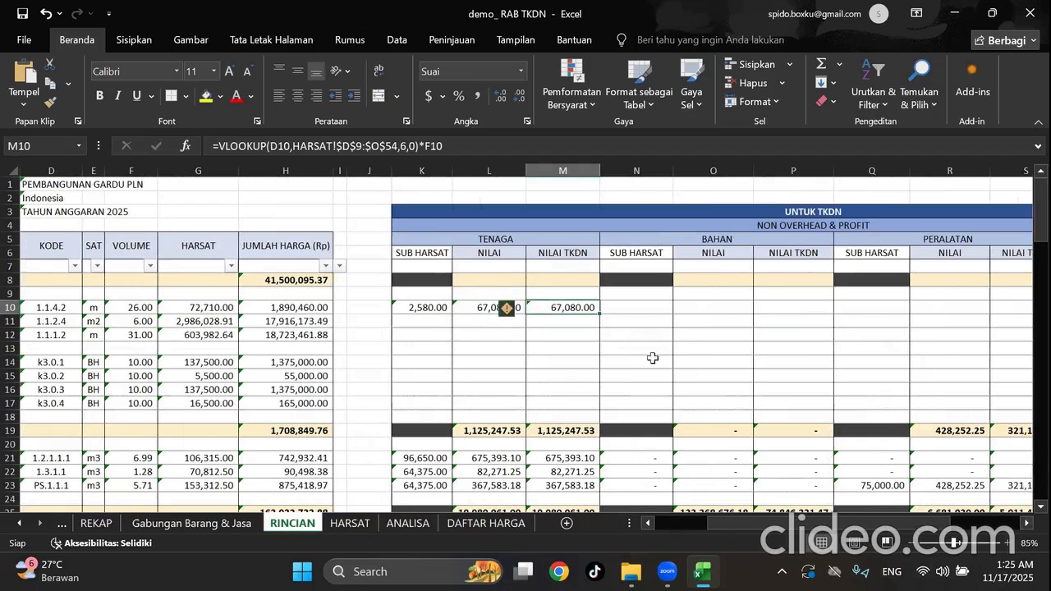
{"action": "left_click", "coordinate": [354, 523]}
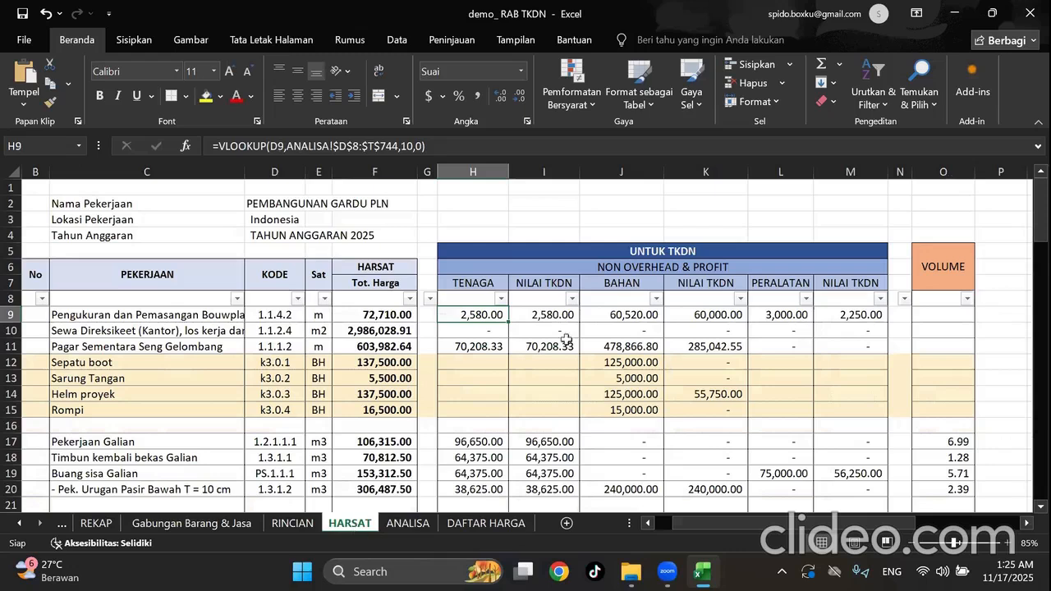
{"action": "scroll", "coordinate": [616, 316], "scroll_direction": "up", "scroll_amount": 1}
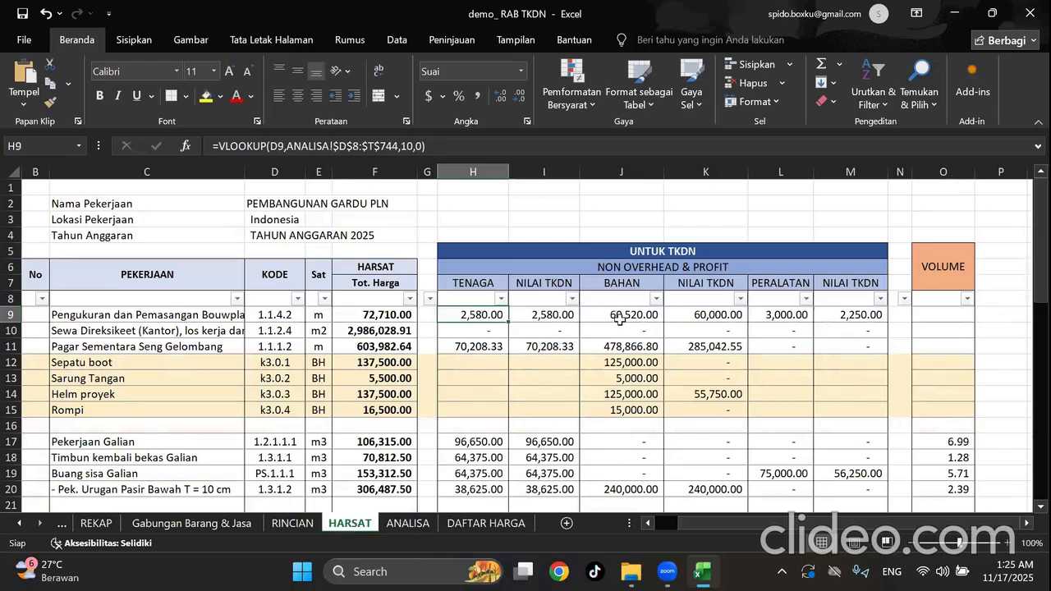
{"action": "left_click", "coordinate": [407, 145]}
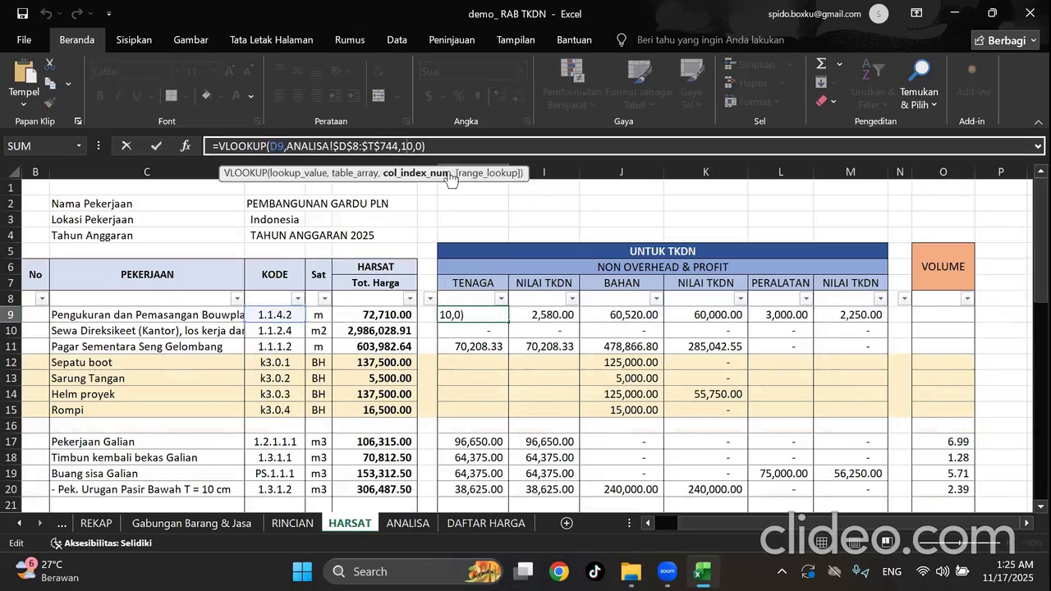
{"action": "key", "text": "Escape"}
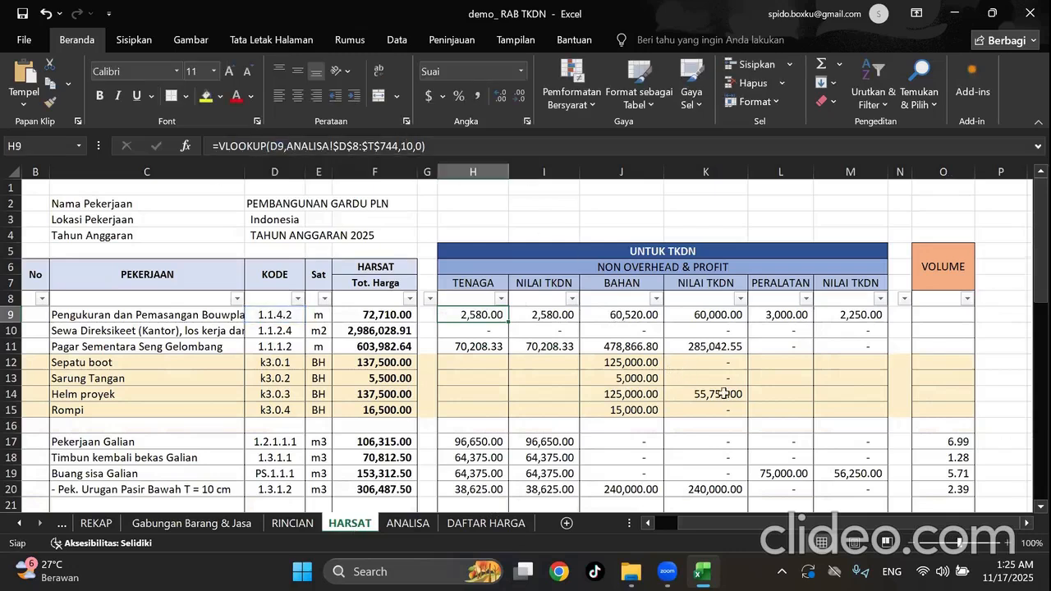
On the RINCIAN sheet, copy the formula text =VLOOKUP(D10,HARSAT!$D$9:$O$54,5,0) from K10 into N10 under BAHAN SUB HARSAT.
{"action": "left_click", "coordinate": [308, 524]}
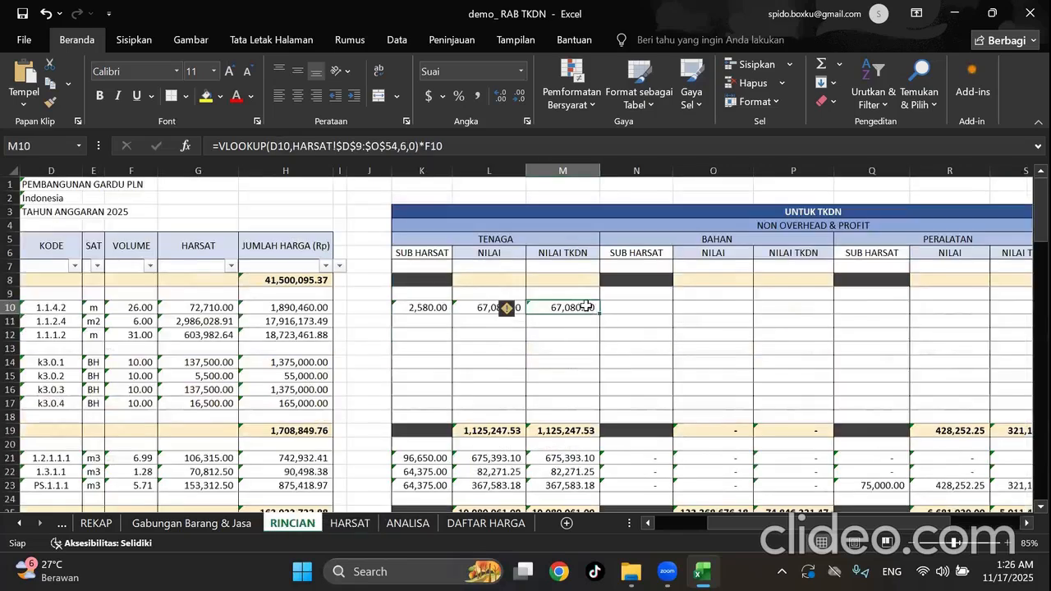
{"action": "left_click", "coordinate": [518, 147]}
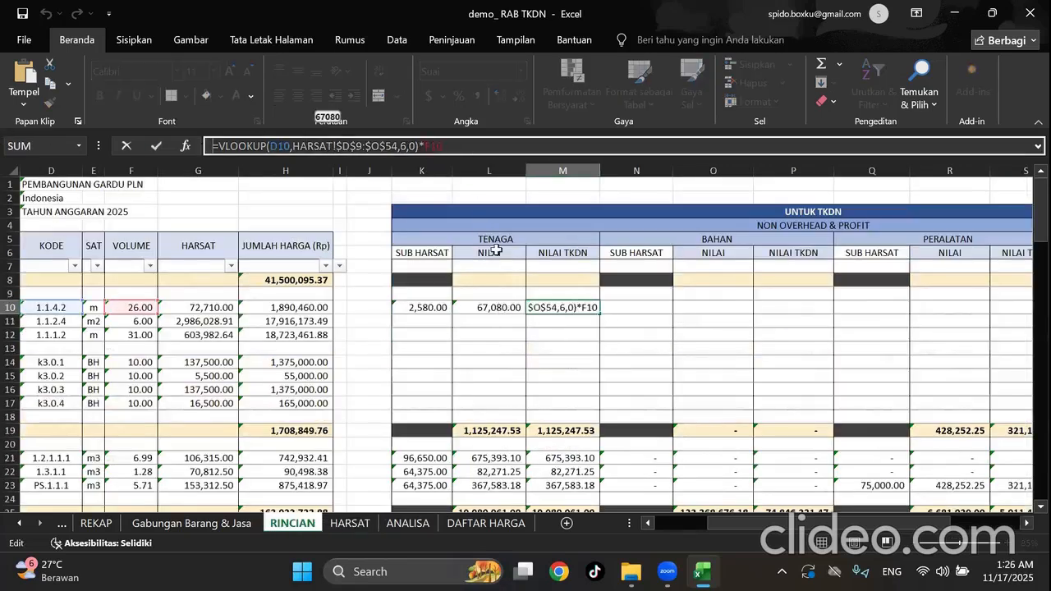
{"action": "key", "text": "Escape"}
{"action": "left_click", "coordinate": [440, 308]}
{"action": "left_click", "coordinate": [478, 148]}
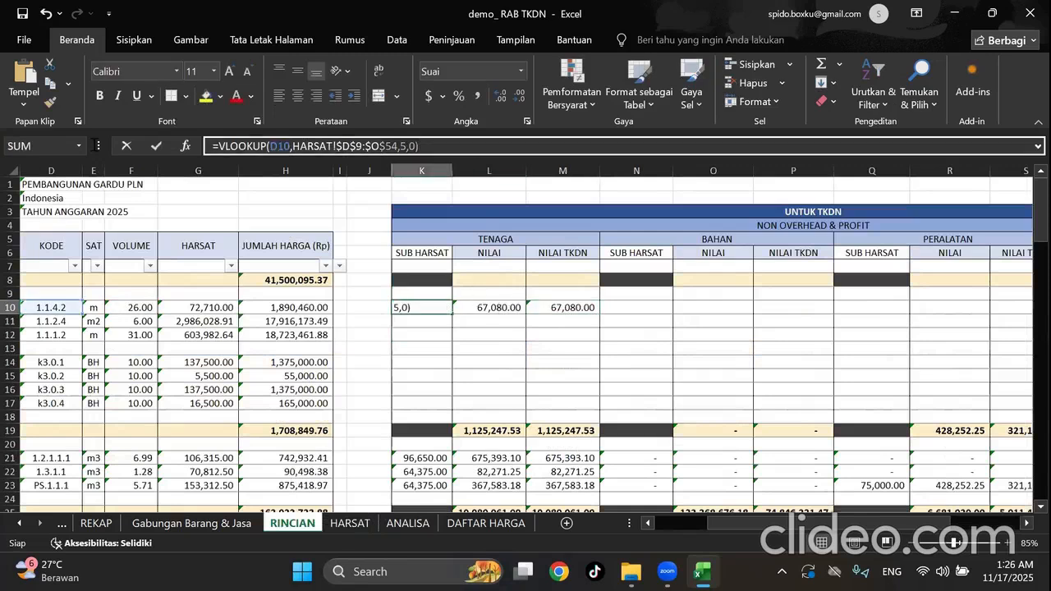
{"action": "left_click", "coordinate": [651, 308]}
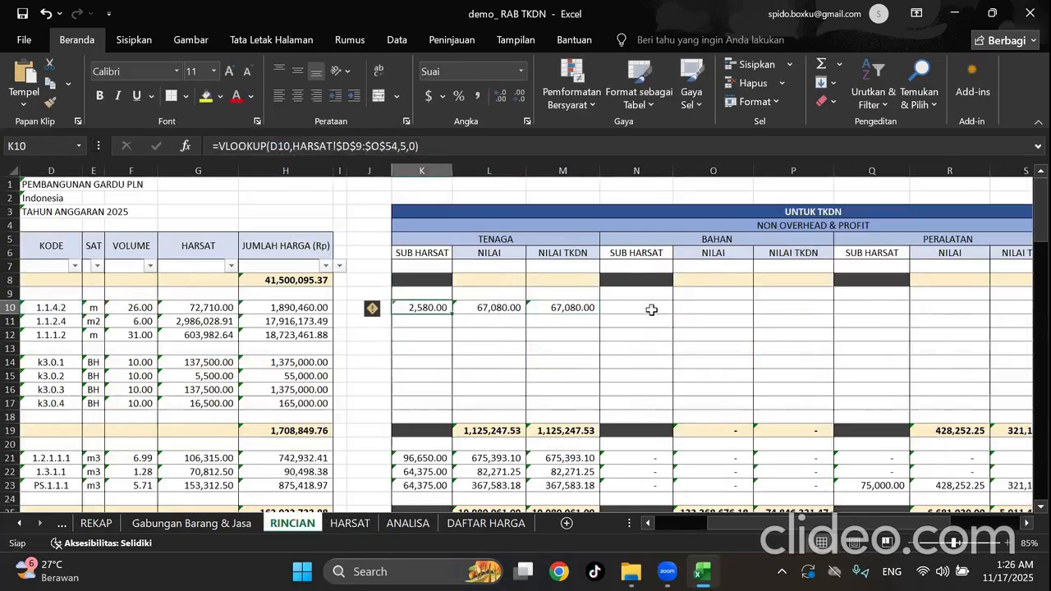
{"action": "type", "text": "=VLOOKUP(D10,HARSAT!$D$9:$O$54,5,0)"}
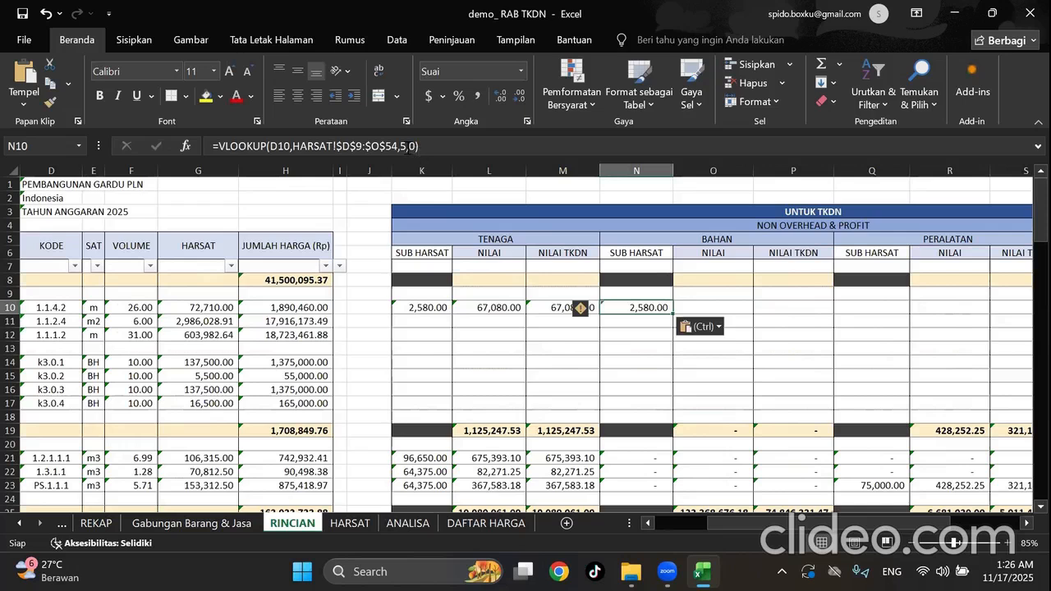
Change the VLOOKUP column index in the N10 formula to 7.
{"action": "left_click", "coordinate": [408, 147]}
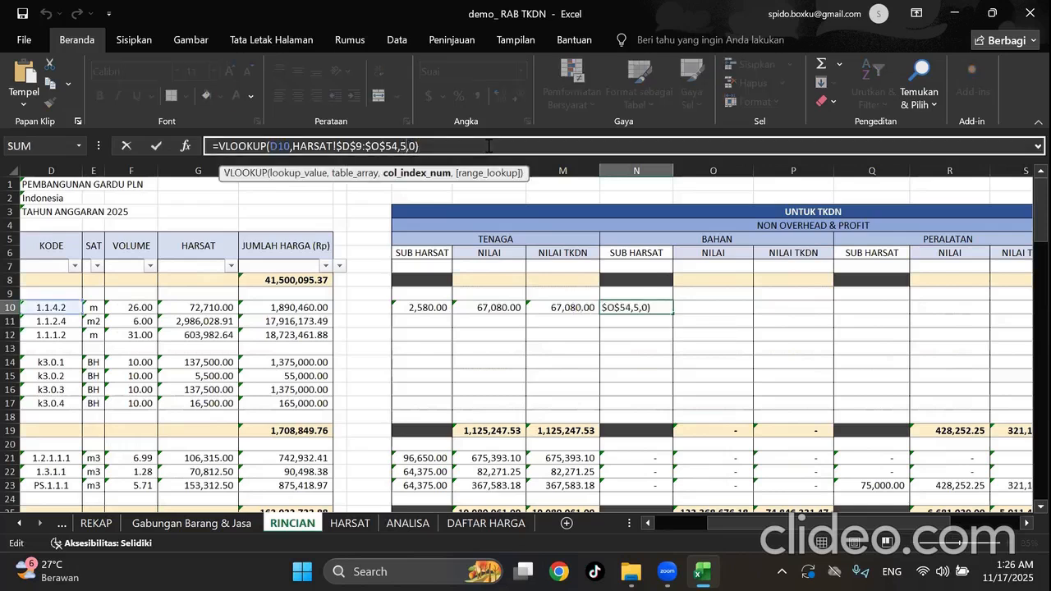
{"action": "key", "text": "BackSpace"}
{"action": "type", "text": "7"}
{"action": "key", "text": "Return"}
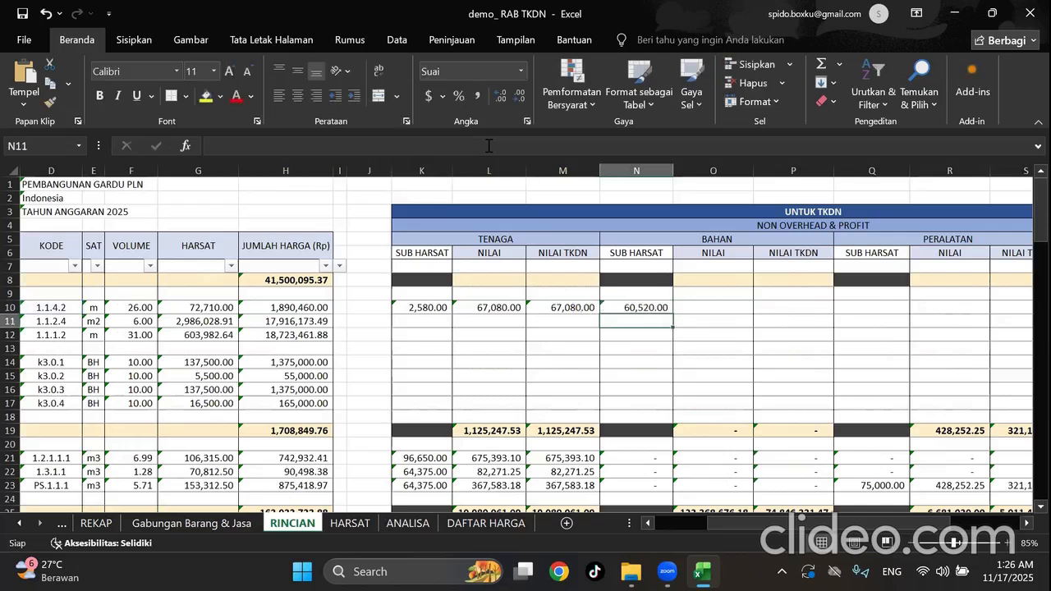
Enter =N10*F10 in O10 under BAHAN NILAI, multiplying the material sub harsat by the volume.
{"action": "left_click", "coordinate": [733, 304]}
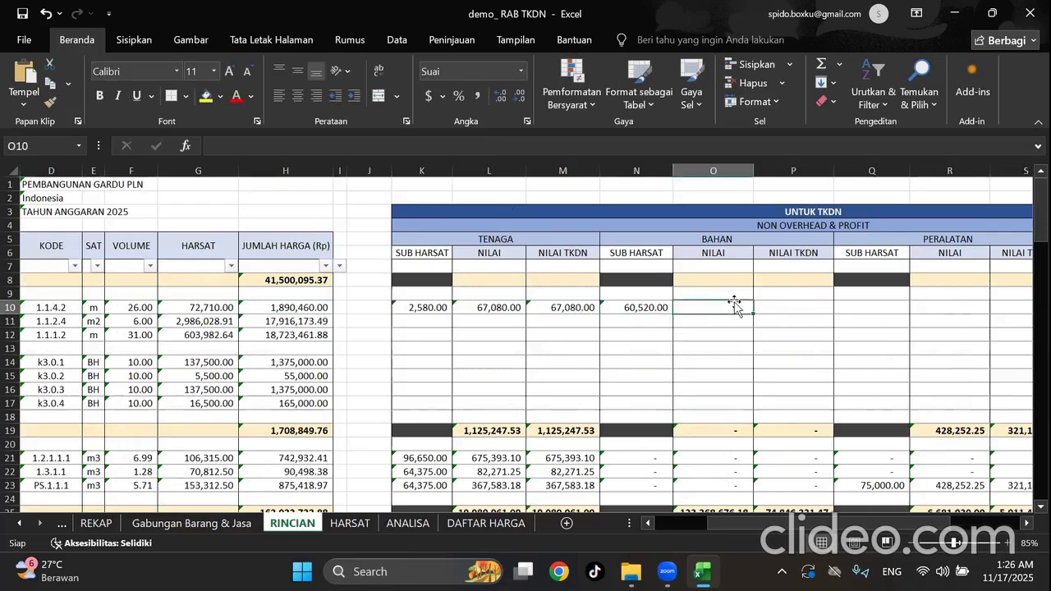
{"action": "type", "text": "="}
{"action": "left_click", "coordinate": [649, 305]}
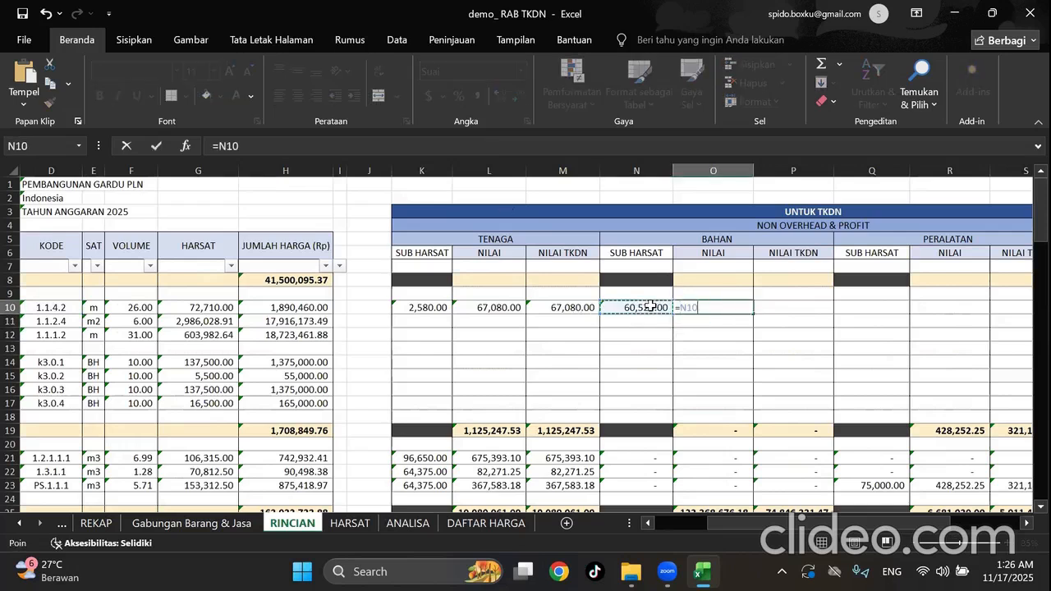
{"action": "type", "text": "*"}
{"action": "mouse_move", "coordinate": [872, 538]}
{"action": "left_mouse_down"}
{"action": "mouse_move", "coordinate": [887, 531]}
{"action": "mouse_move", "coordinate": [852, 537]}
{"action": "left_mouse_up"}
{"action": "left_click", "coordinate": [414, 307]}
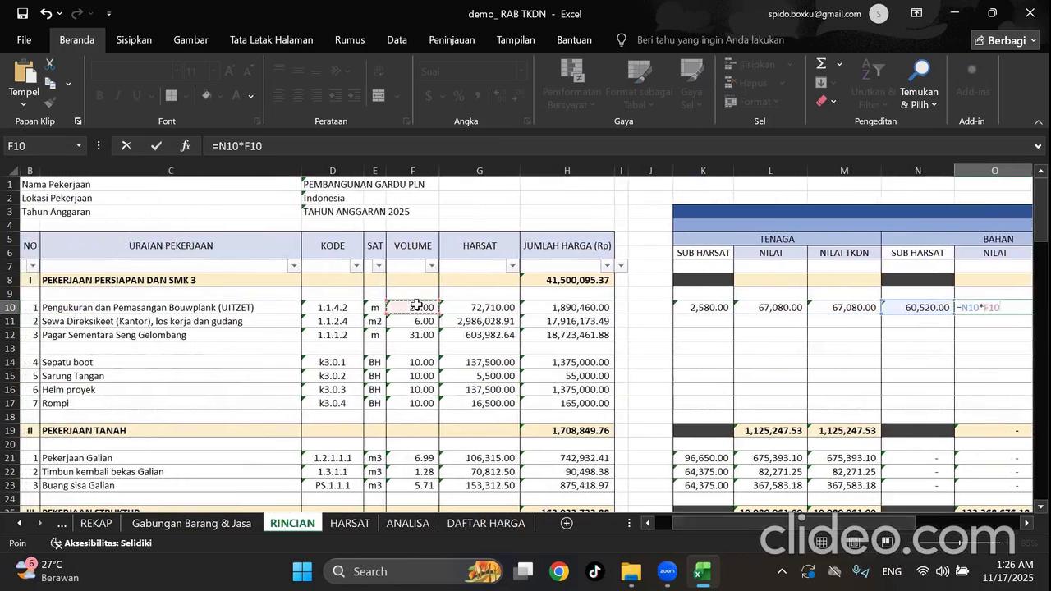
{"action": "key", "text": "Return"}
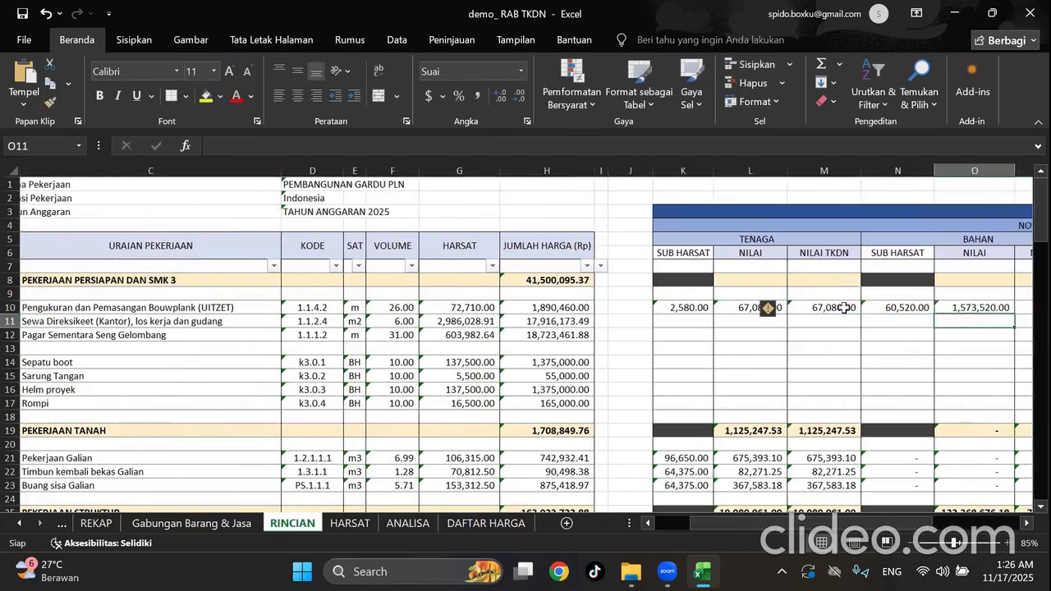
Copy the formula text =VLOOKUP(D10,HARSAT!$D$9:$O$54,7,0) from N10 into P10 under BAHAN NILAI TKDN.
{"action": "left_click", "coordinate": [844, 307]}
{"action": "left_click", "coordinate": [895, 308]}
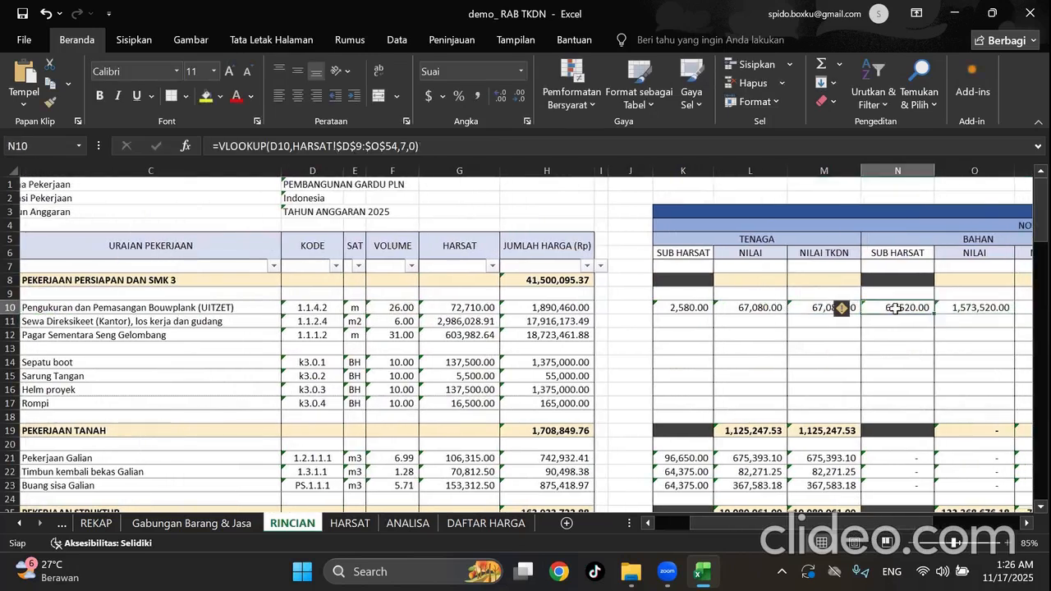
{"action": "left_click", "coordinate": [908, 345]}
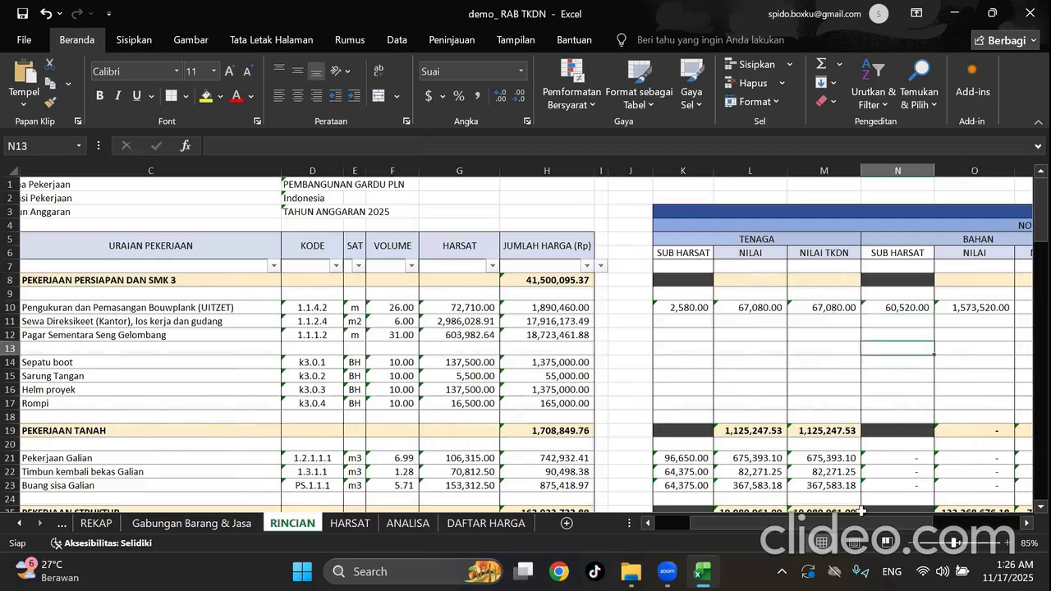
{"action": "left_click_drag", "start_coordinate": [858, 526], "coordinate": [880, 523]}
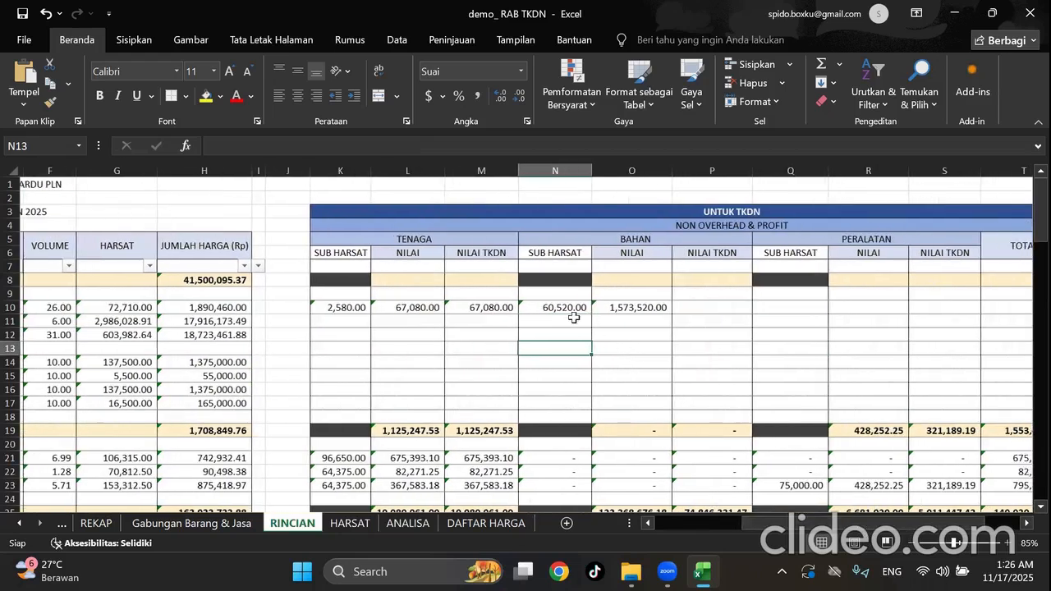
{"action": "left_click", "coordinate": [568, 308]}
{"action": "left_click", "coordinate": [442, 141]}
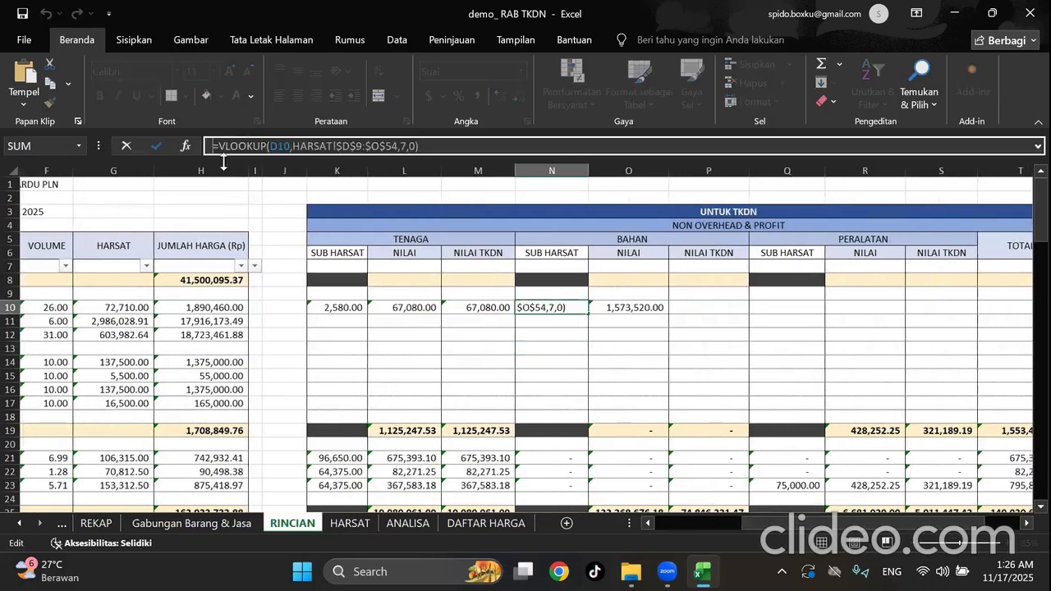
{"action": "left_click", "coordinate": [715, 307]}
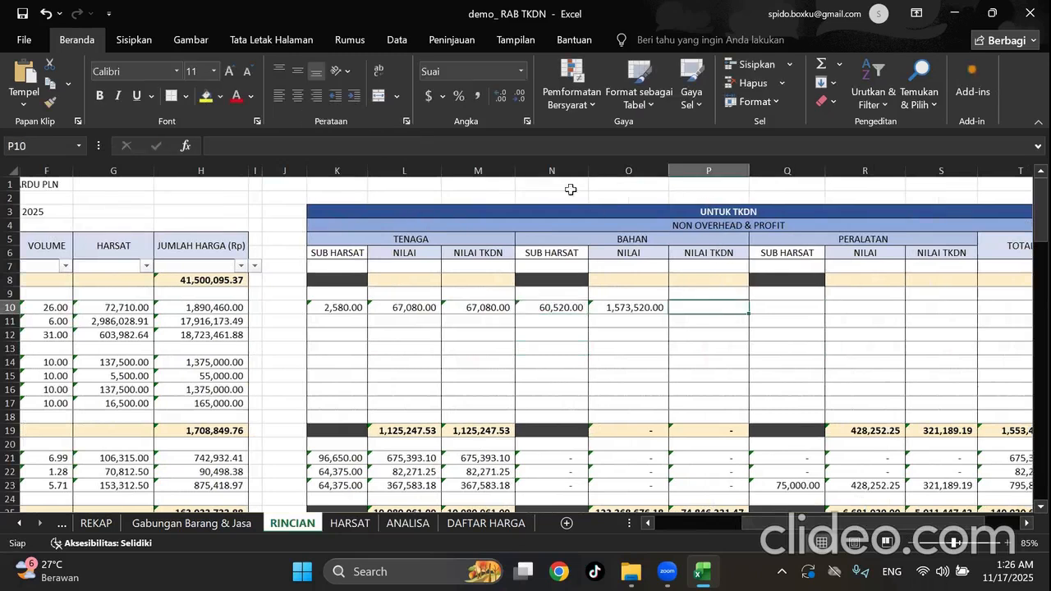
{"action": "left_click", "coordinate": [540, 144]}
{"action": "type", "text": "=VLOOKUP(D10,HARSAT!$D$9:$O$54,7,0)"}
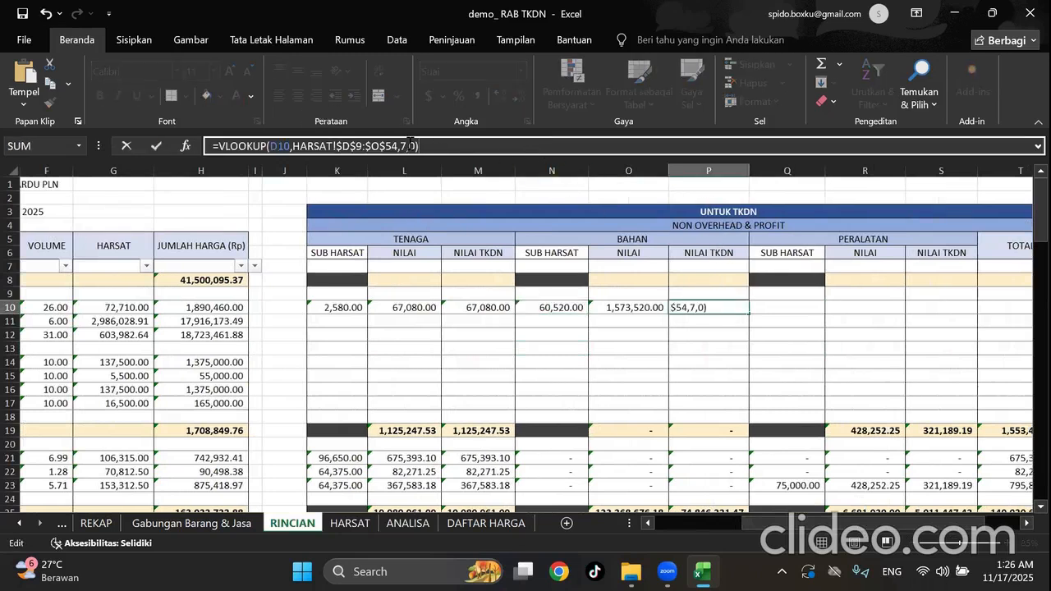
Change the column index in the P10 formula to 8 and multiply the VLOOKUP result by the volume in F10.
{"action": "left_click", "coordinate": [408, 147]}
{"action": "key", "text": "BackSpace"}
{"action": "type", "text": "8"}
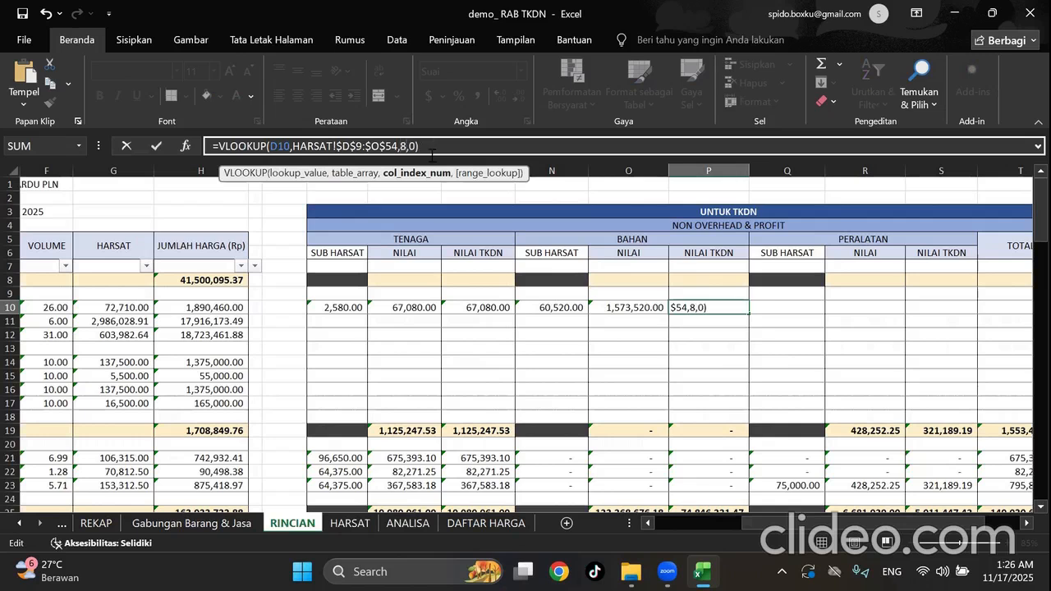
{"action": "left_click", "coordinate": [427, 145]}
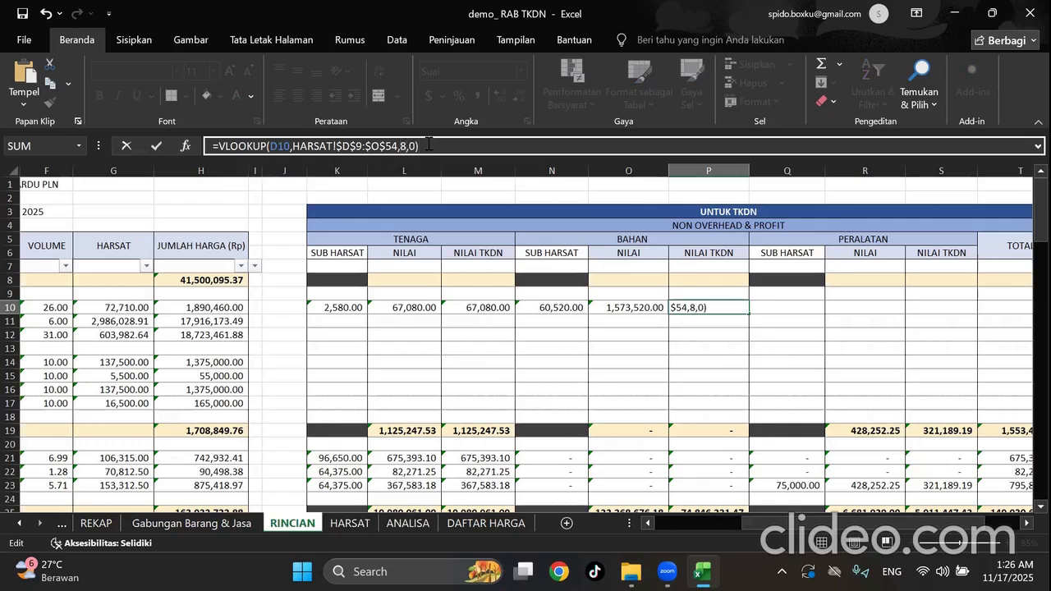
{"action": "left_click_drag", "start_coordinate": [802, 529], "coordinate": [699, 528]}
{"action": "left_click", "coordinate": [451, 307]}
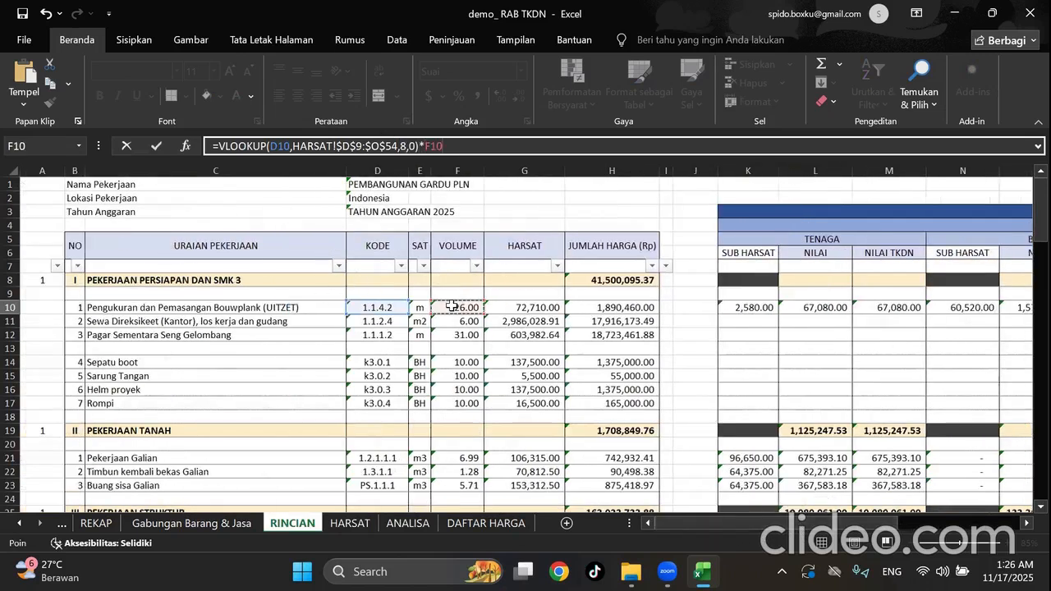
{"action": "key", "text": "Return"}
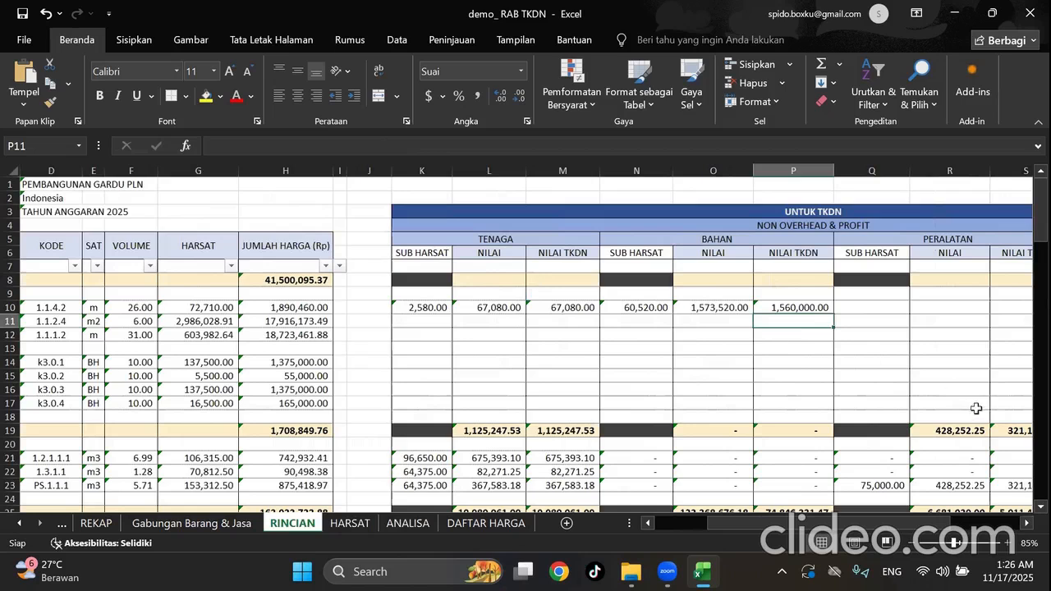
Copy the VLOOKUP formula text from N10 into Q10 under PERALATAN SUB HARSAT, keeping its D10 reference.
{"action": "left_click_drag", "start_coordinate": [854, 530], "coordinate": [903, 529]}
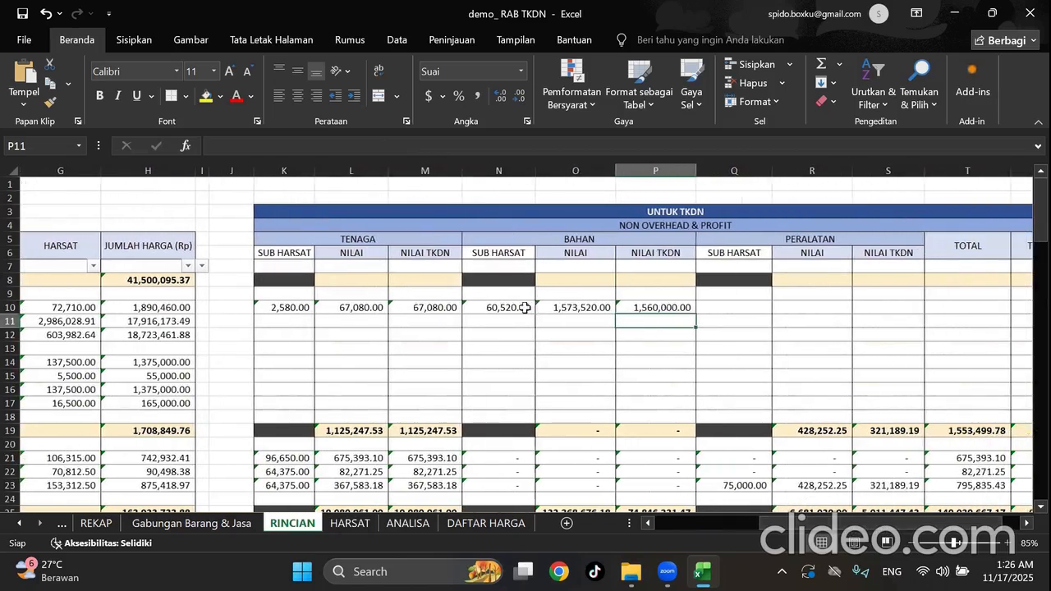
{"action": "left_click", "coordinate": [653, 309]}
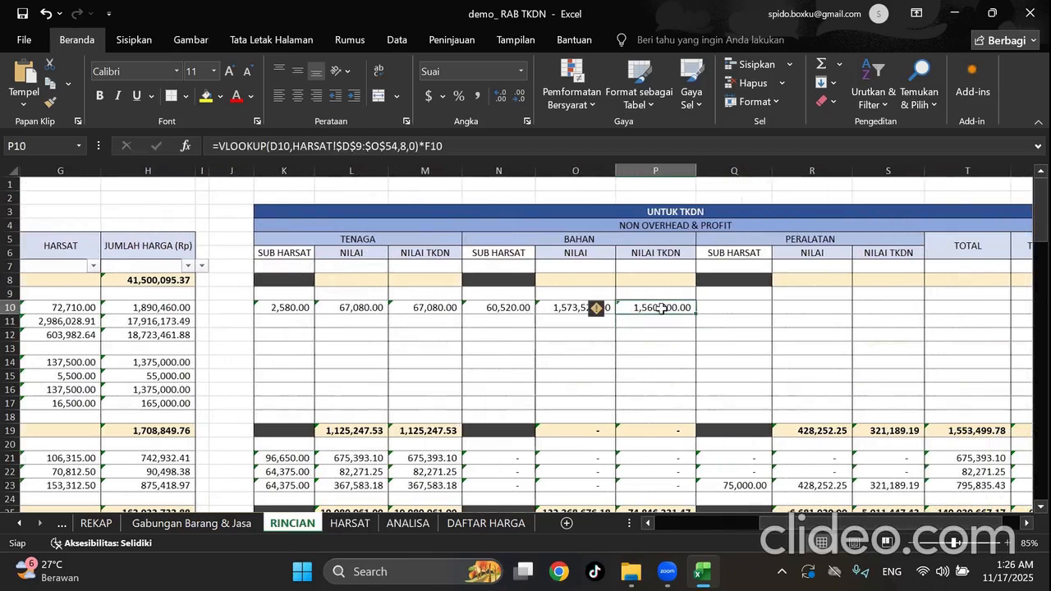
{"action": "left_click", "coordinate": [521, 308]}
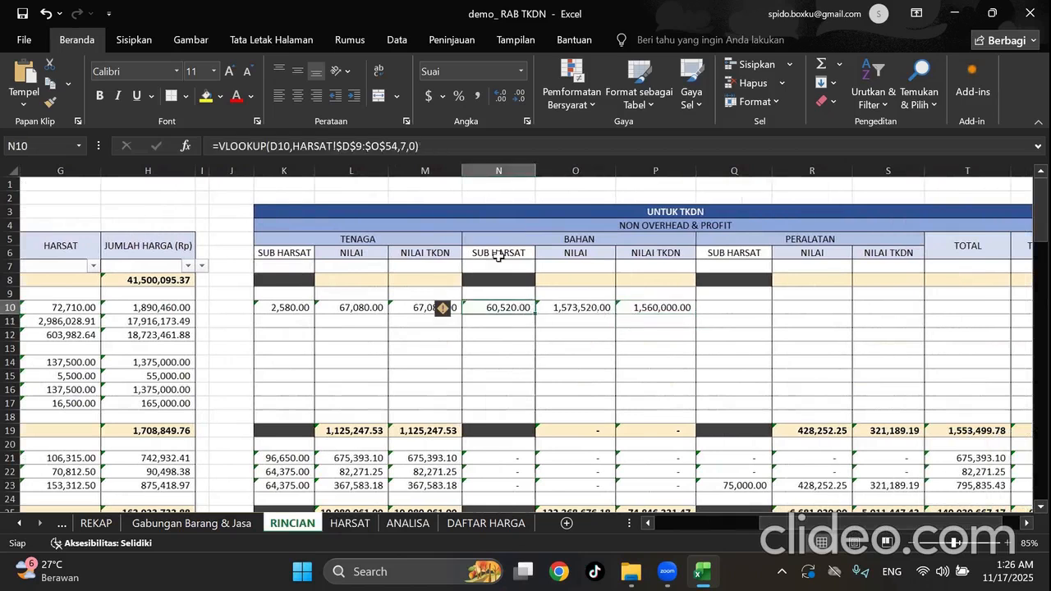
{"action": "left_click", "coordinate": [456, 151]}
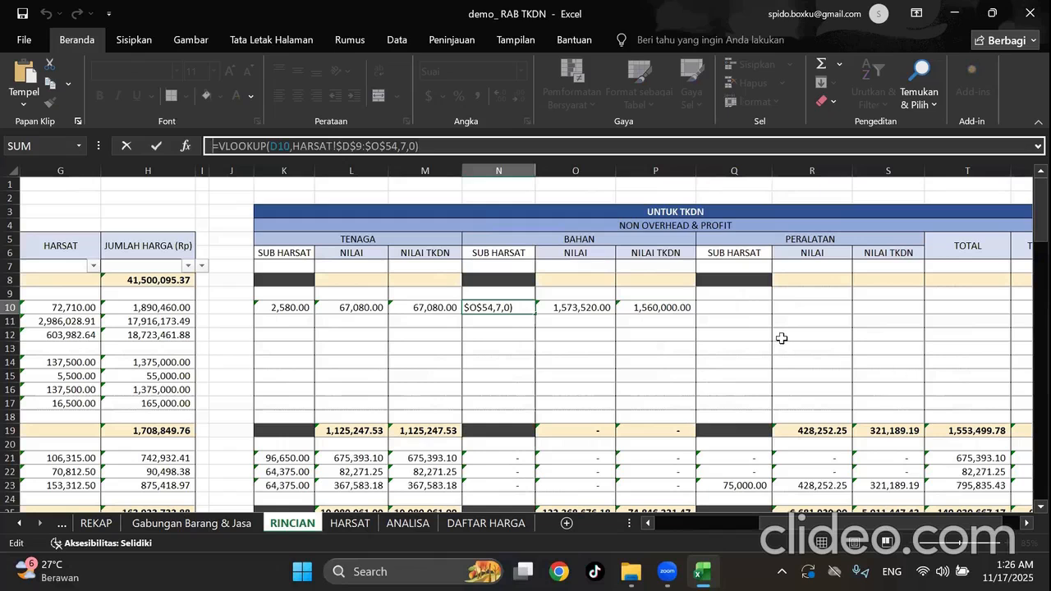
{"action": "key", "text": "Escape"}
{"action": "left_click", "coordinate": [752, 306]}
{"action": "key", "text": "ctrl+v"}
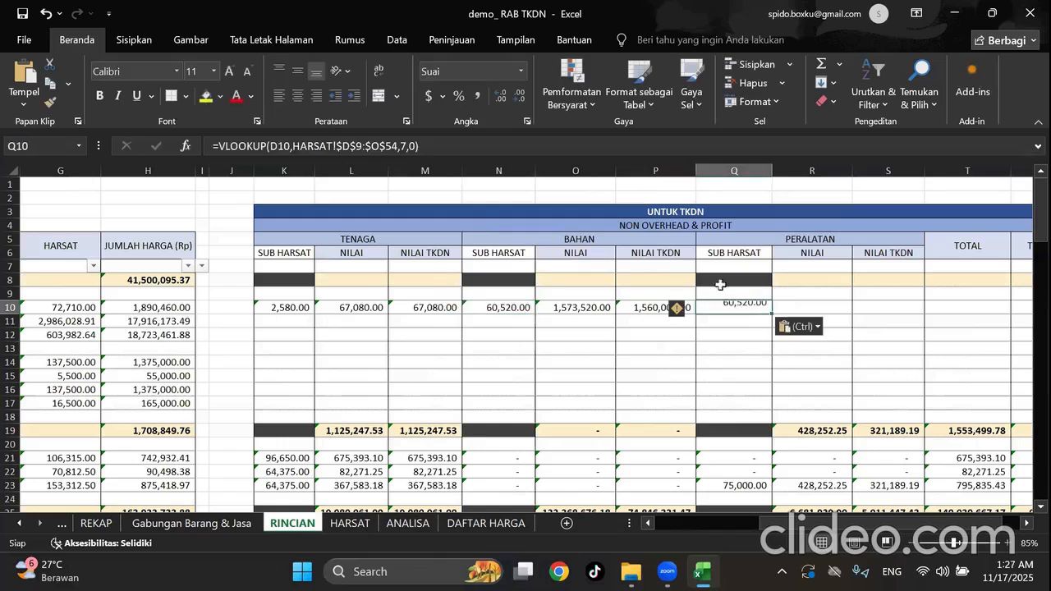
Change the VLOOKUP column index in the Q10 formula to 9.
{"action": "left_click", "coordinate": [404, 146]}
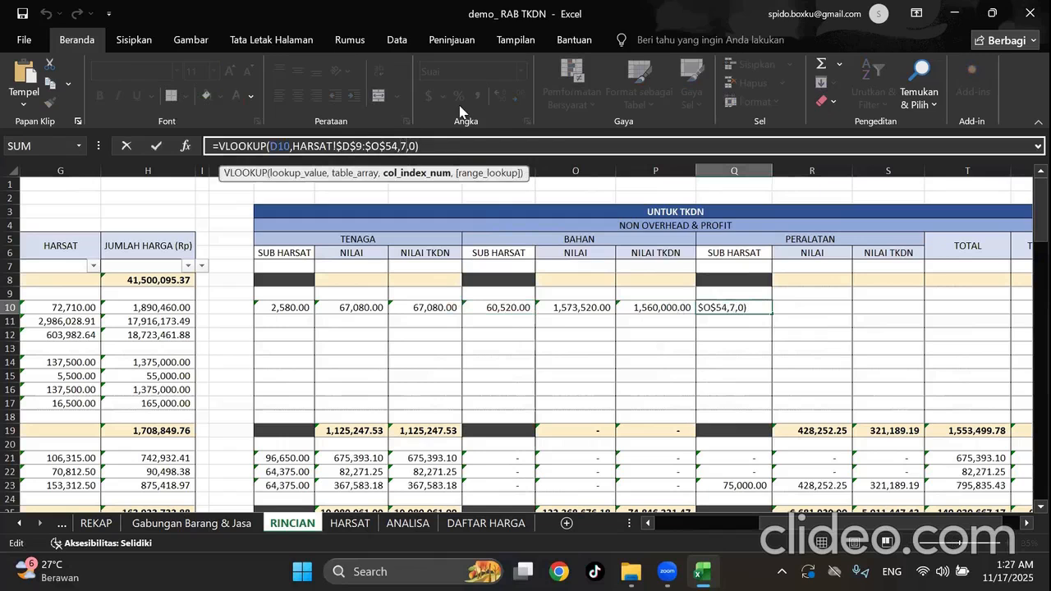
{"action": "key", "text": "BackSpace"}
{"action": "type", "text": "9"}
{"action": "key", "text": "Return"}
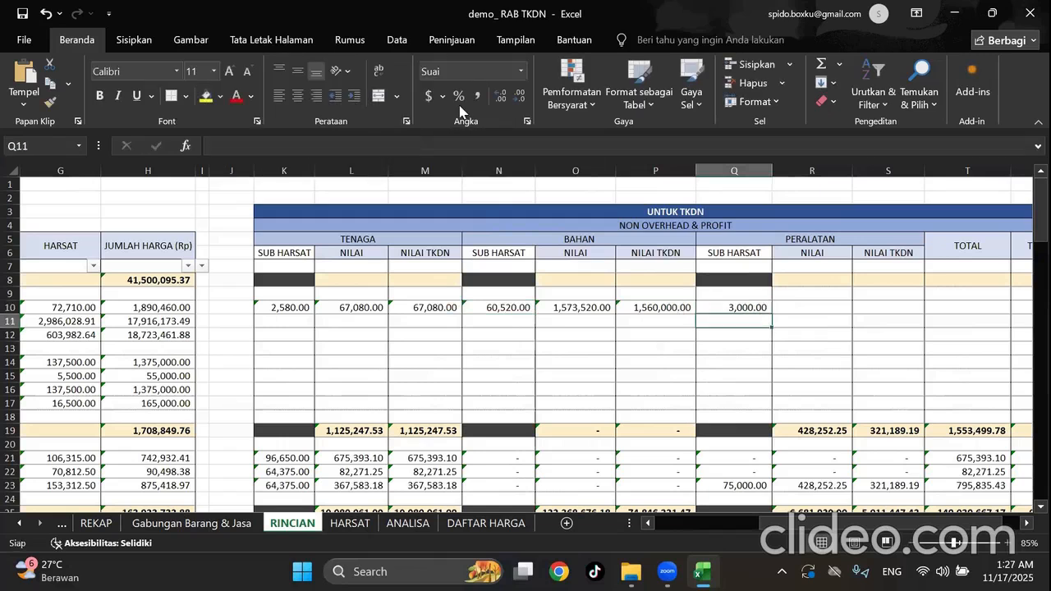
Calculate the PERALATAN NILAI in R10 with the formula =Q10*F10, multiplying the sub unit price by the volume.
{"action": "left_click", "coordinate": [806, 308]}
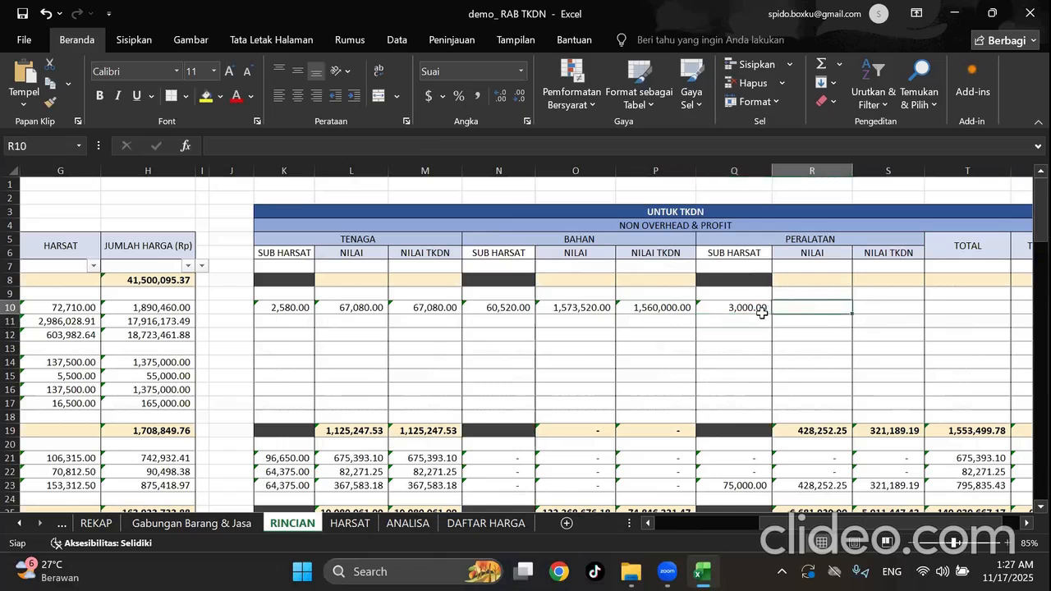
{"action": "type", "text": "="}
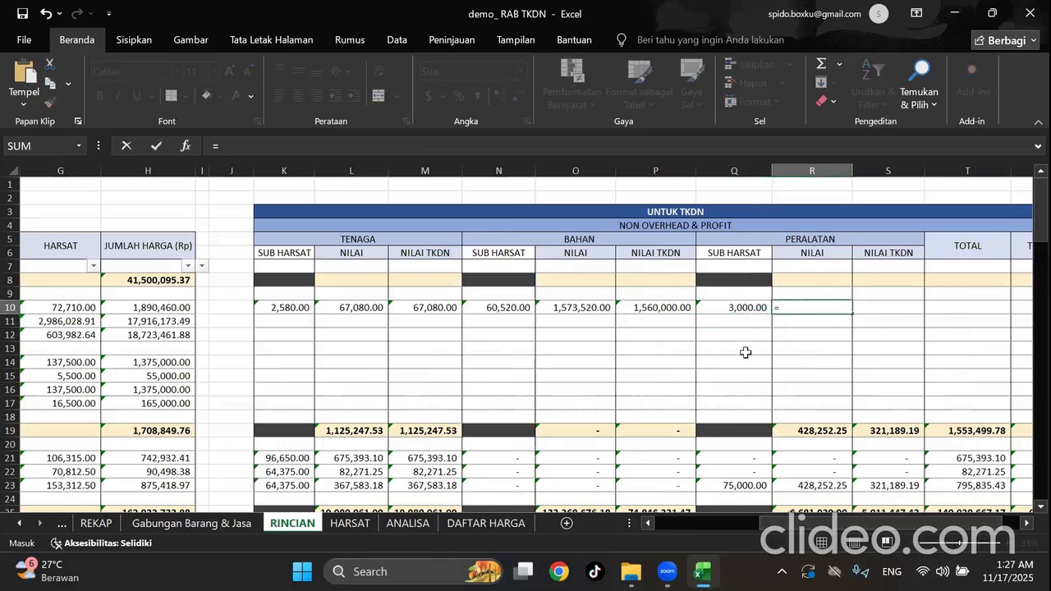
{"action": "left_click", "coordinate": [745, 307]}
{"action": "type", "text": "*"}
{"action": "left_click_drag", "start_coordinate": [917, 528], "coordinate": [827, 528]}
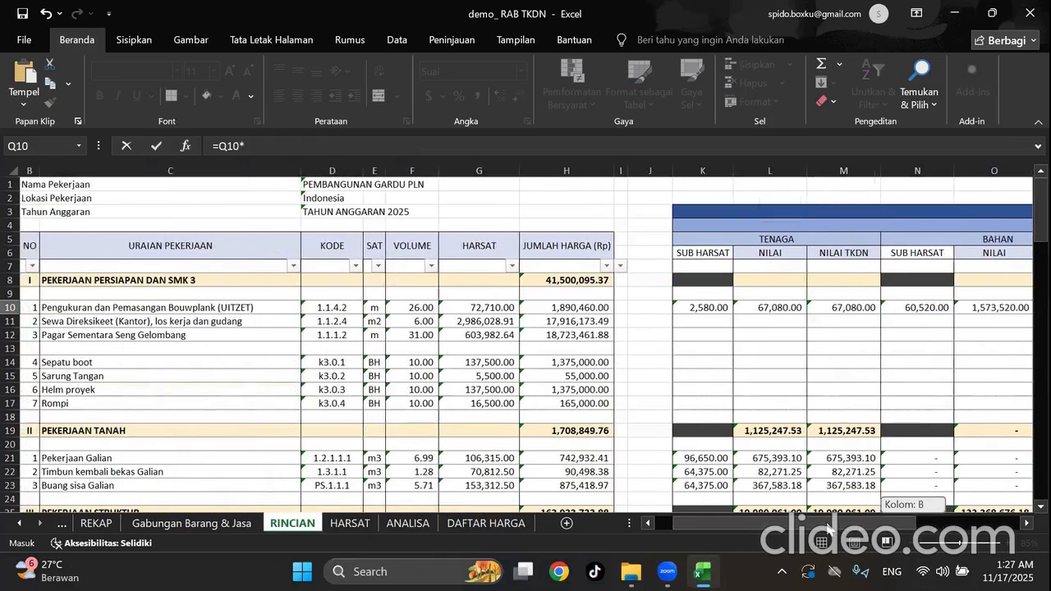
{"action": "left_click", "coordinate": [415, 306]}
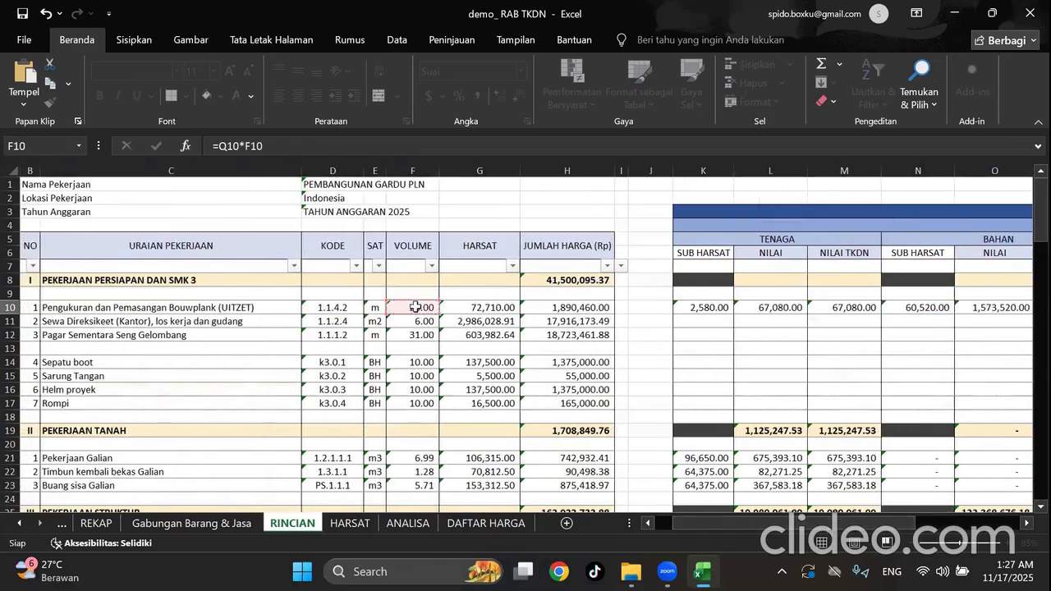
{"action": "key", "text": "Return"}
Copy the formula text =VLOOKUP(D10,HARSAT!$D$9:$O$54,9,0) from Q10 into S10 under PERALATAN NILAI TKDN.
{"action": "left_click_drag", "start_coordinate": [901, 528], "coordinate": [924, 530]}
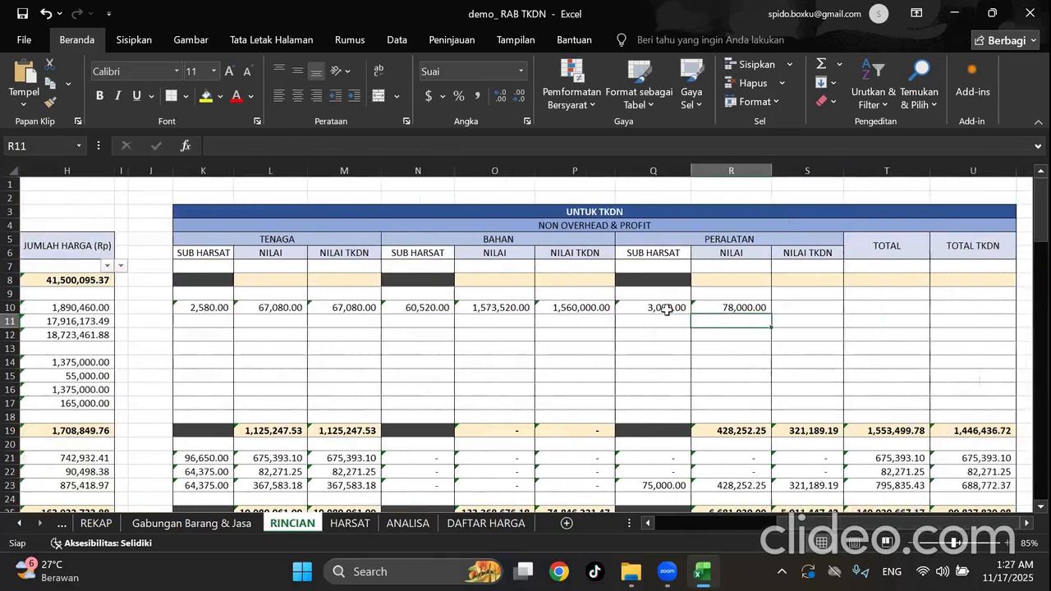
{"action": "left_click", "coordinate": [664, 308]}
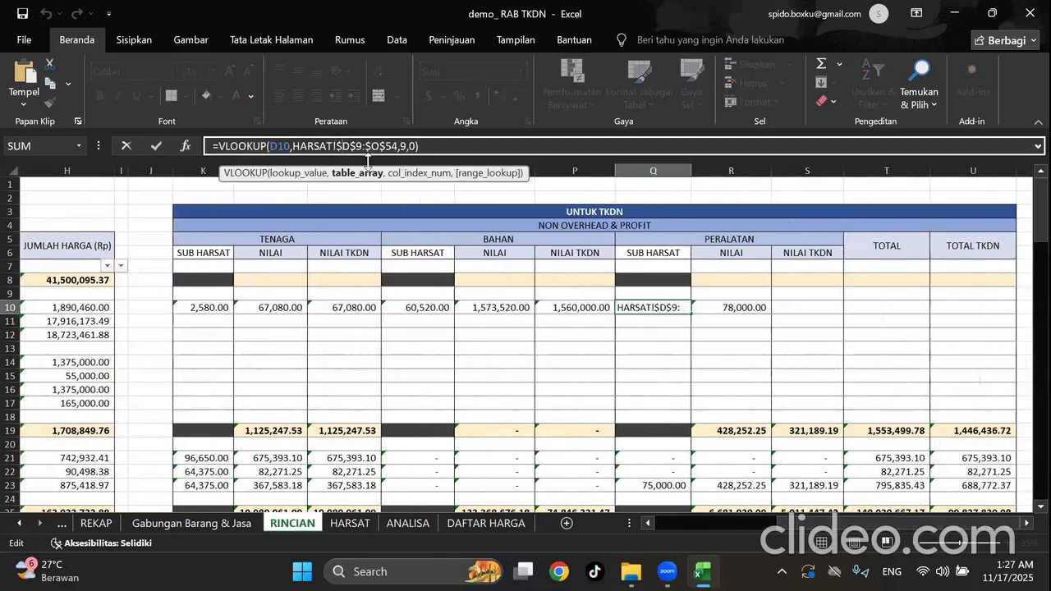
{"action": "key", "text": "ctrl+Return"}
{"action": "left_click", "coordinate": [450, 147]}
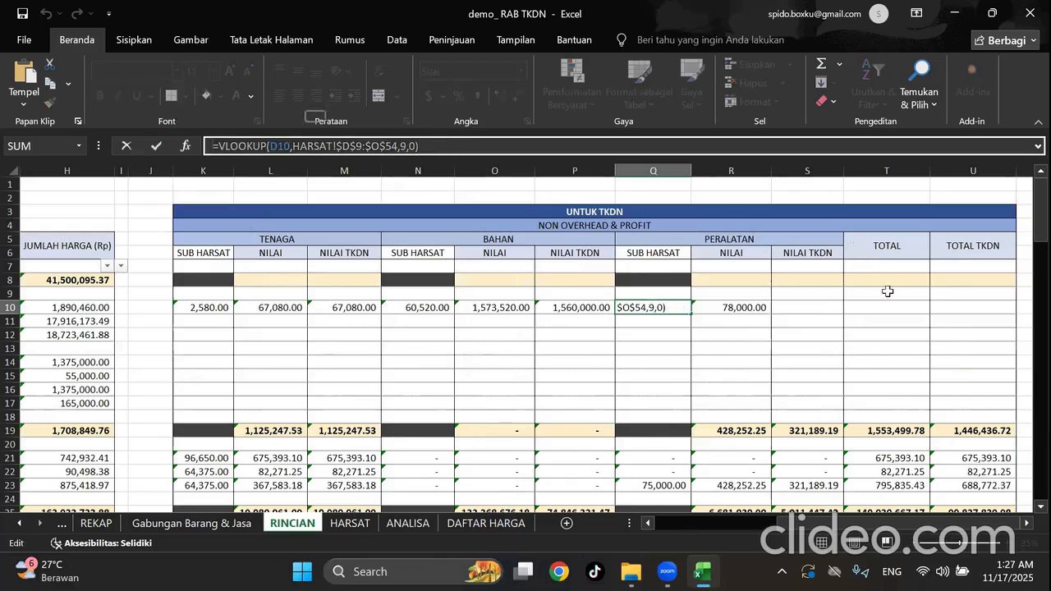
{"action": "key", "text": "ctrl+Return"}
{"action": "left_click", "coordinate": [816, 310]}
{"action": "left_click", "coordinate": [524, 149]}
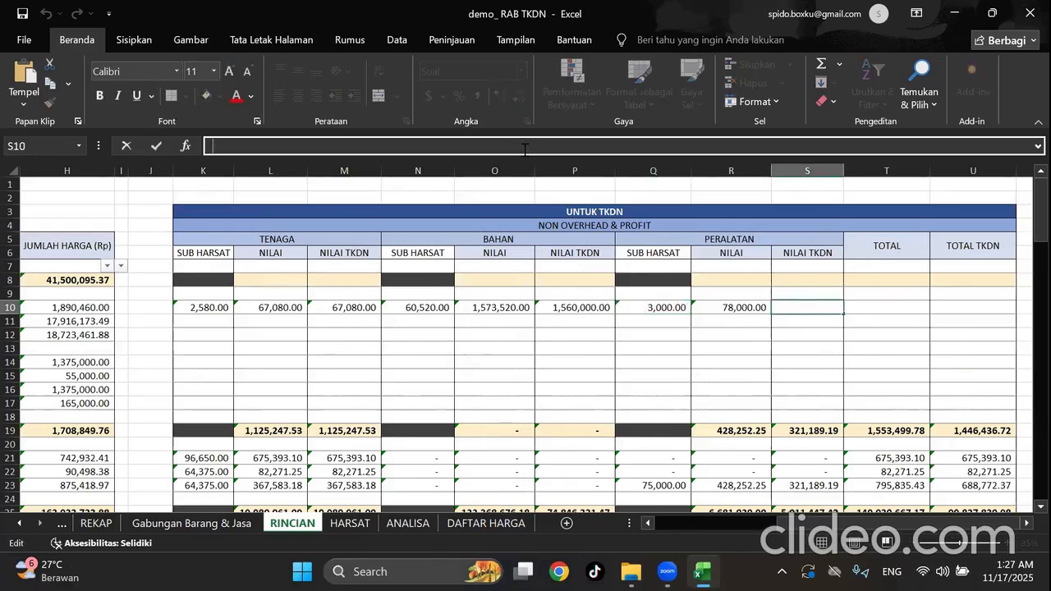
{"action": "key", "text": "ctrl+v"}
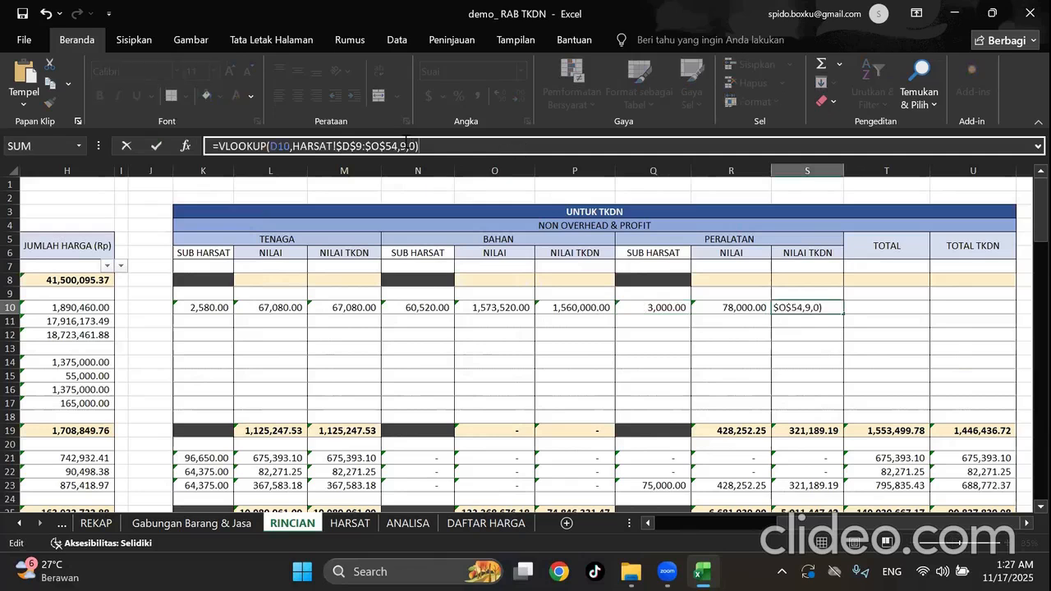
Change the column index in the S10 formula to 10 and multiply the VLOOKUP result by the volume in F10.
{"action": "left_click", "coordinate": [406, 146]}
{"action": "key", "text": "BackSpace"}
{"action": "type", "text": "10"}
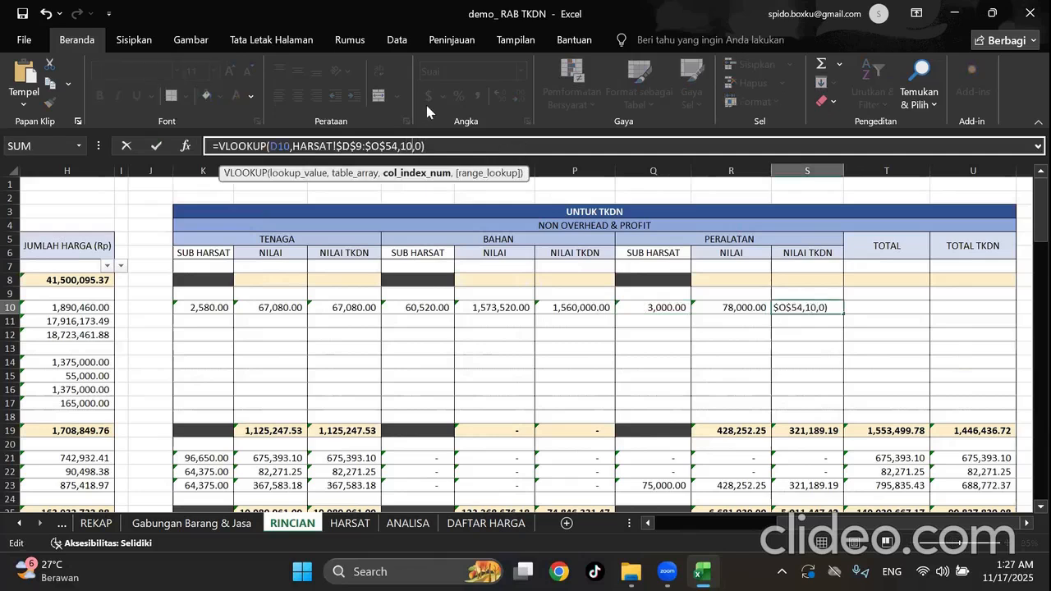
{"action": "left_click", "coordinate": [688, 147]}
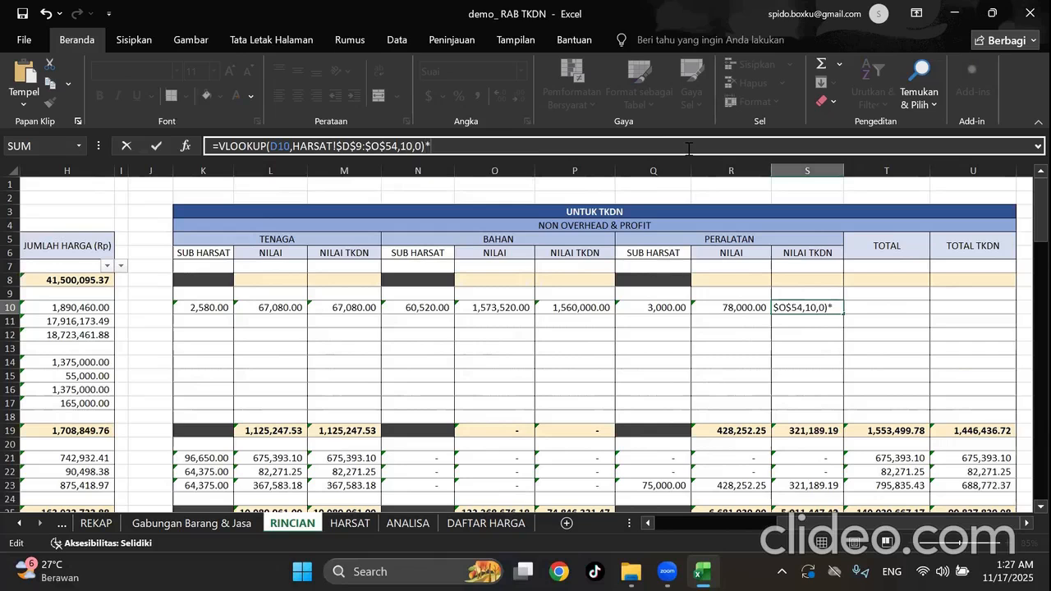
{"action": "left_click_drag", "start_coordinate": [910, 523], "coordinate": [683, 524]}
{"action": "left_click", "coordinate": [460, 307]}
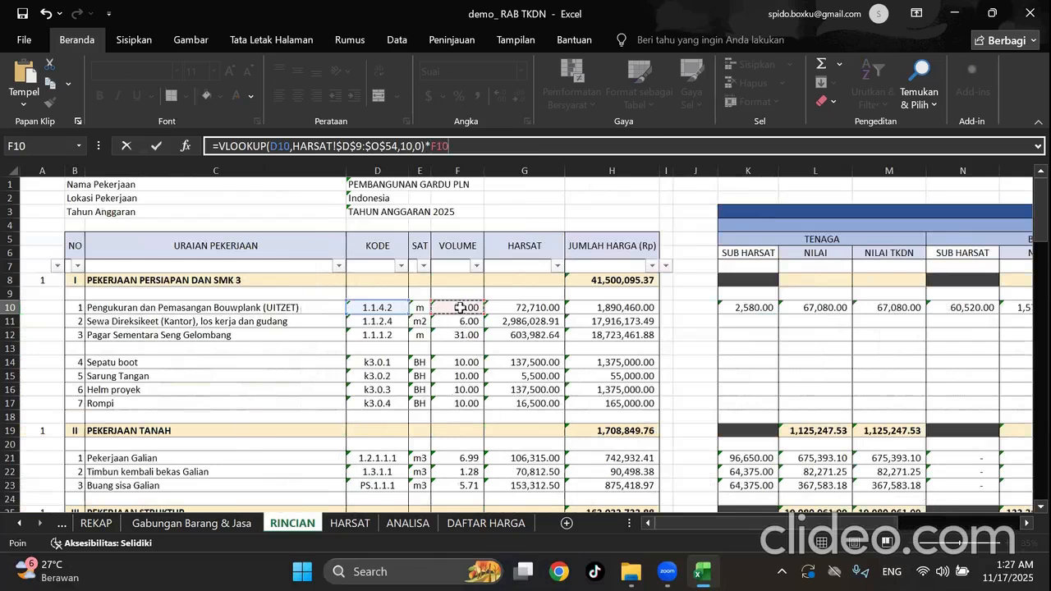
{"action": "key", "text": "Return"}
Sum the three SUB HARSAT values of row 10 in the TOTAL cell T10 with =K10+N10+Q10.
{"action": "left_click_drag", "start_coordinate": [908, 524], "coordinate": [936, 532]}
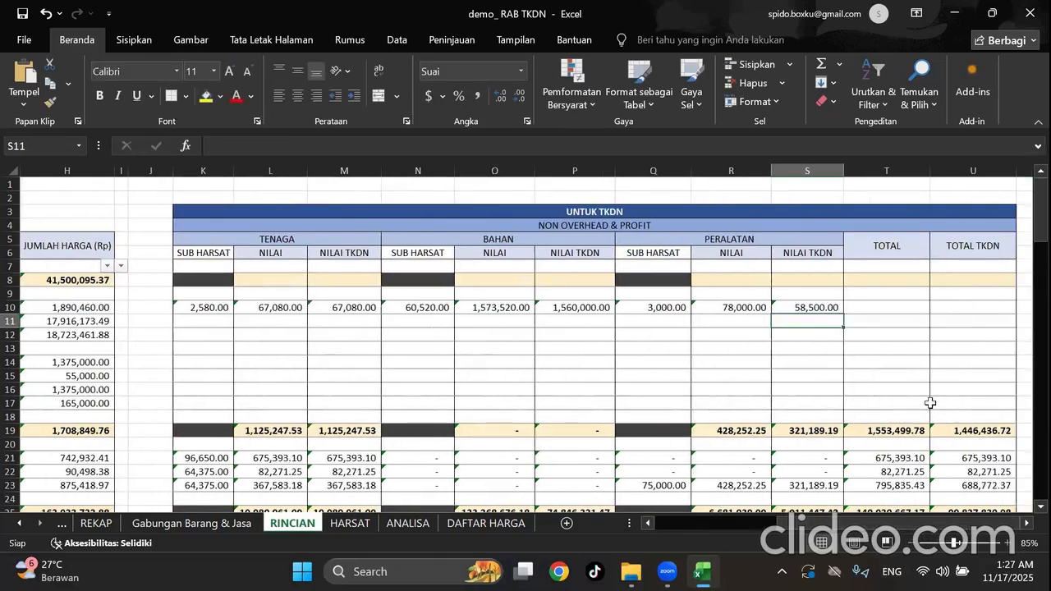
{"action": "left_click", "coordinate": [894, 307]}
{"action": "type", "text": "="}
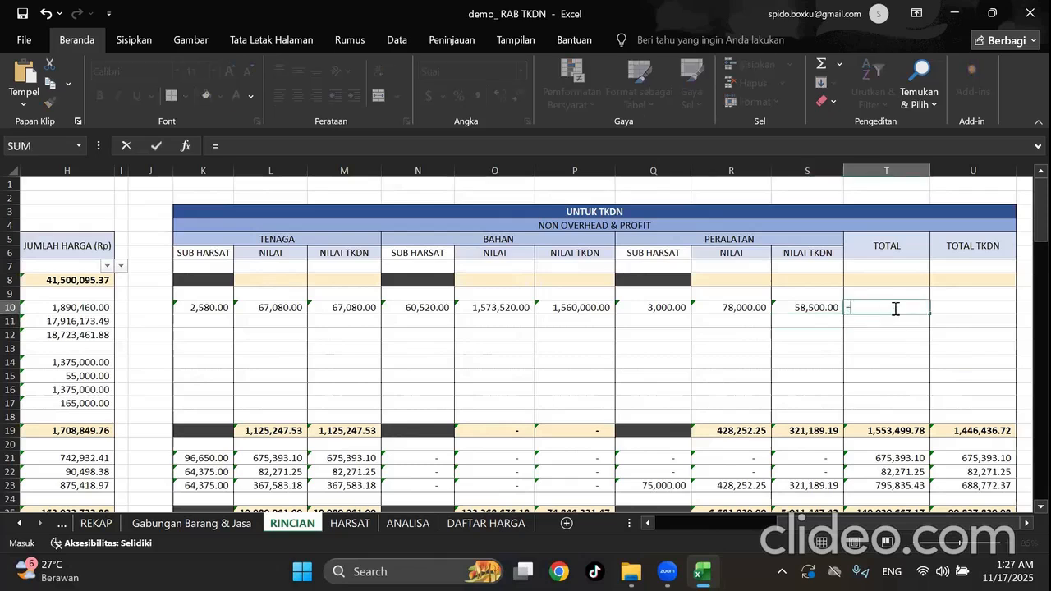
{"action": "left_click", "coordinate": [219, 310]}
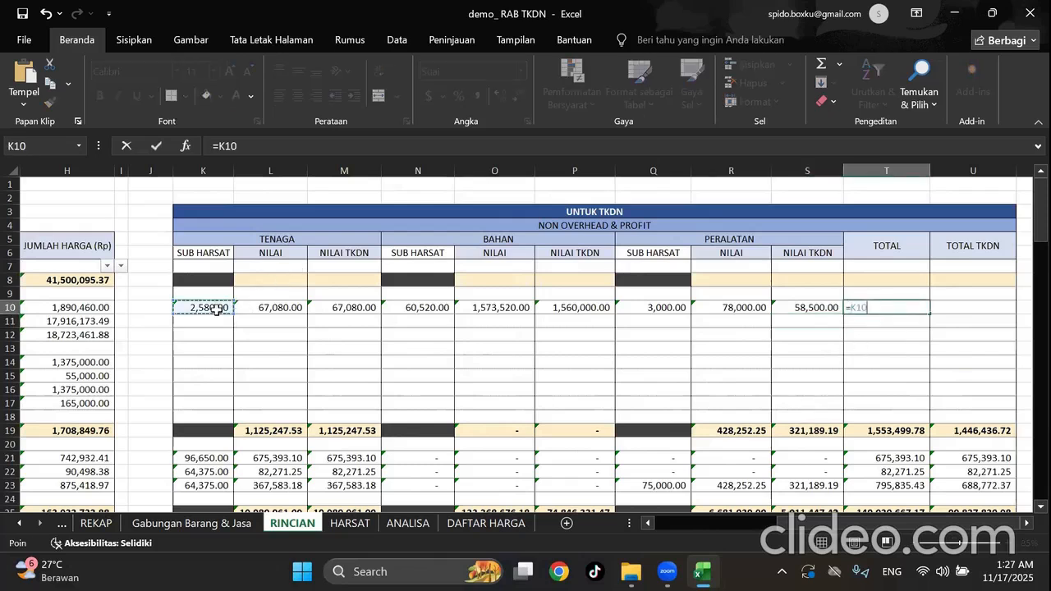
{"action": "type", "text": "+"}
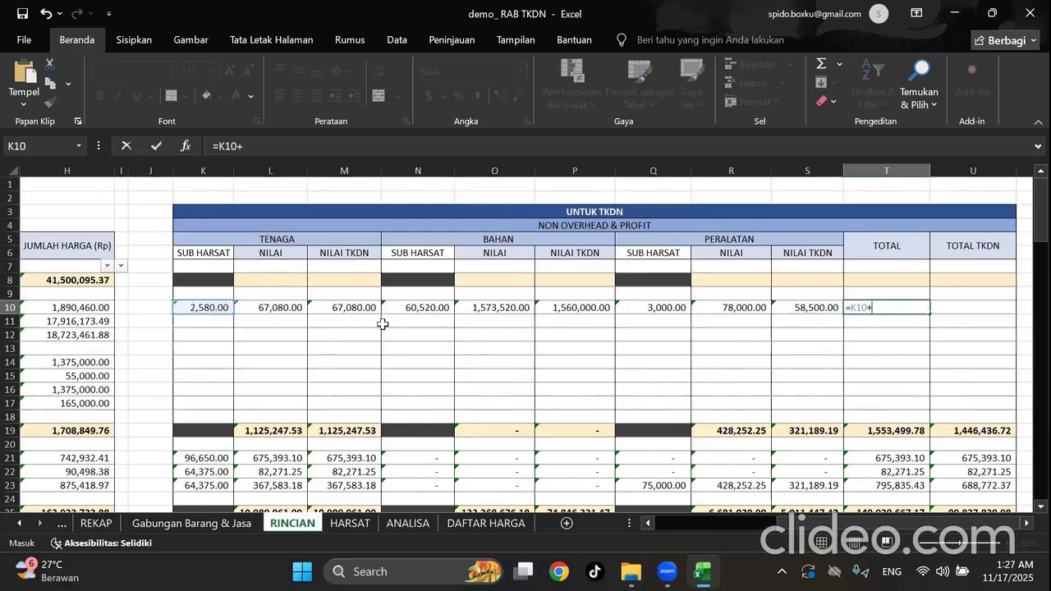
{"action": "left_click", "coordinate": [422, 307]}
{"action": "type", "text": "+"}
{"action": "left_click", "coordinate": [673, 308]}
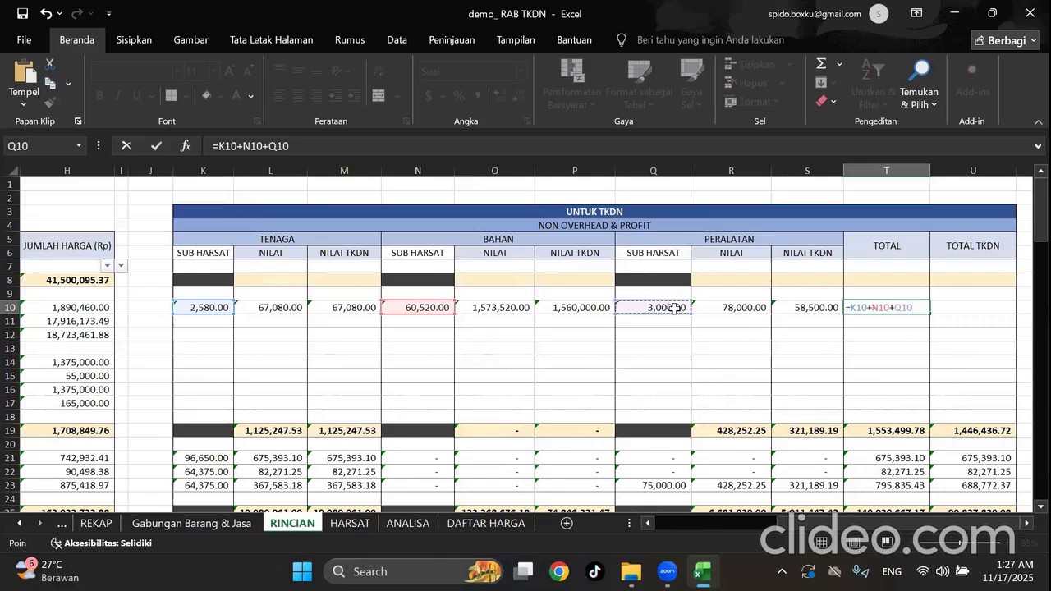
{"action": "key", "text": "Return"}
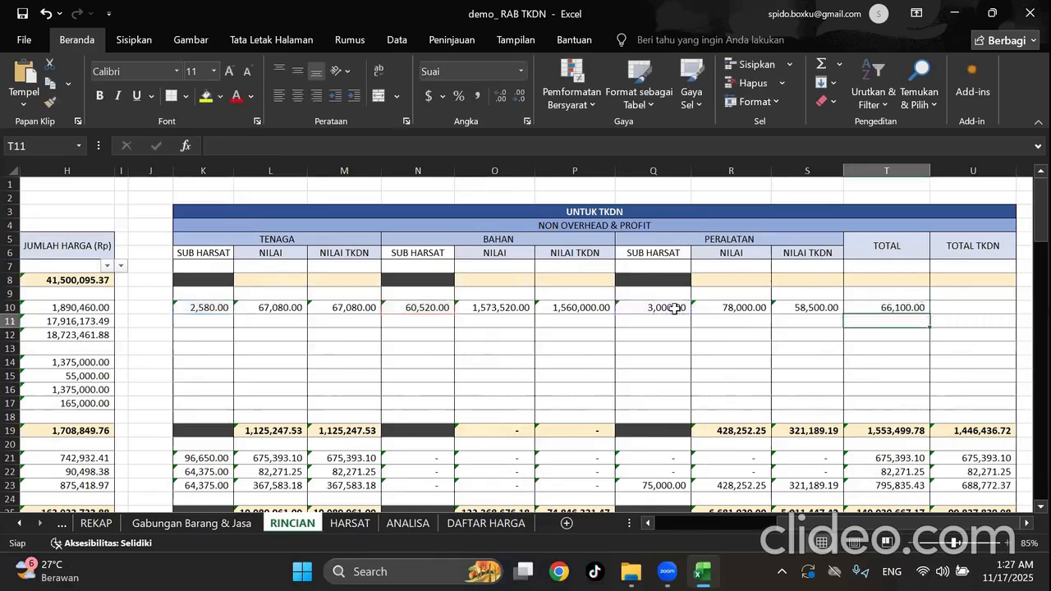
Add the TENAGA, BAHAN and PERALATAN NILAI TKDN values of row 10 in the TOTAL TKDN cell U10, using M10, P10 and S10.
{"action": "left_click", "coordinate": [979, 305]}
{"action": "type", "text": "="}
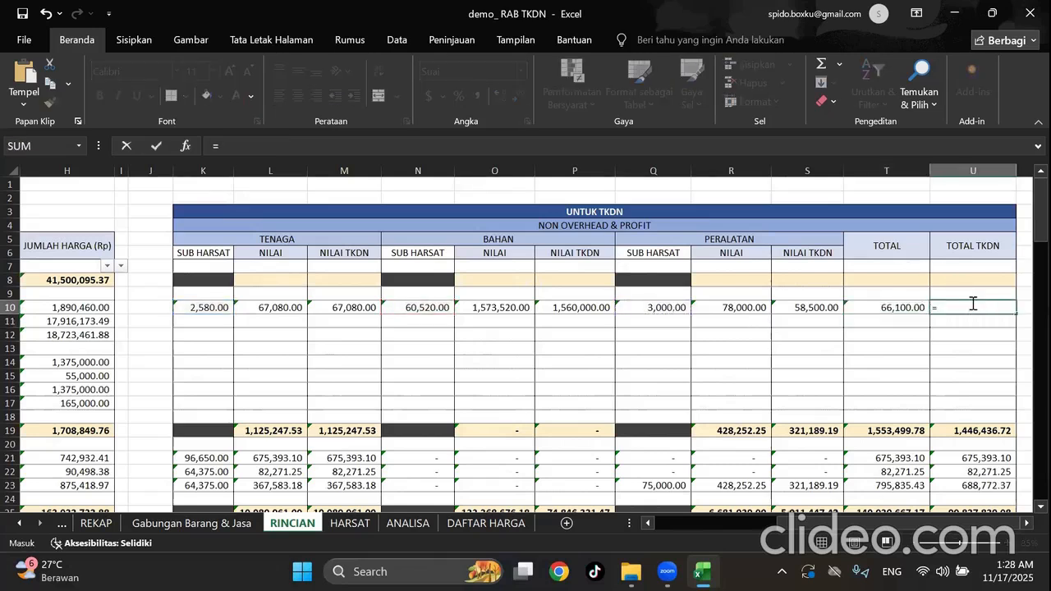
{"action": "left_click", "coordinate": [355, 305]}
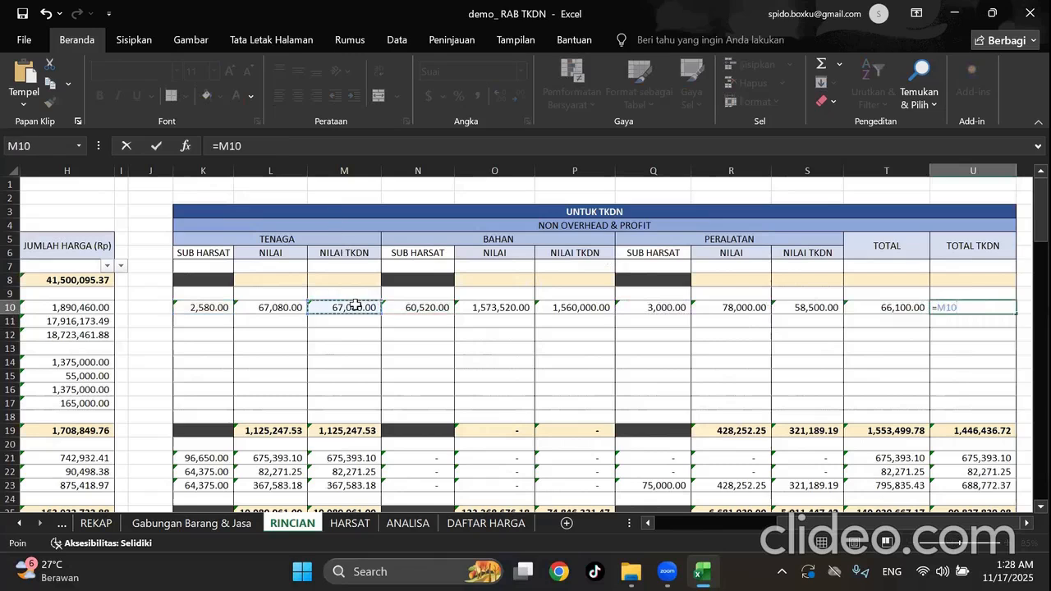
{"action": "type", "text": "+"}
{"action": "left_click", "coordinate": [576, 305]}
{"action": "type", "text": "+"}
{"action": "left_click", "coordinate": [823, 307]}
{"action": "key", "text": "Return"}
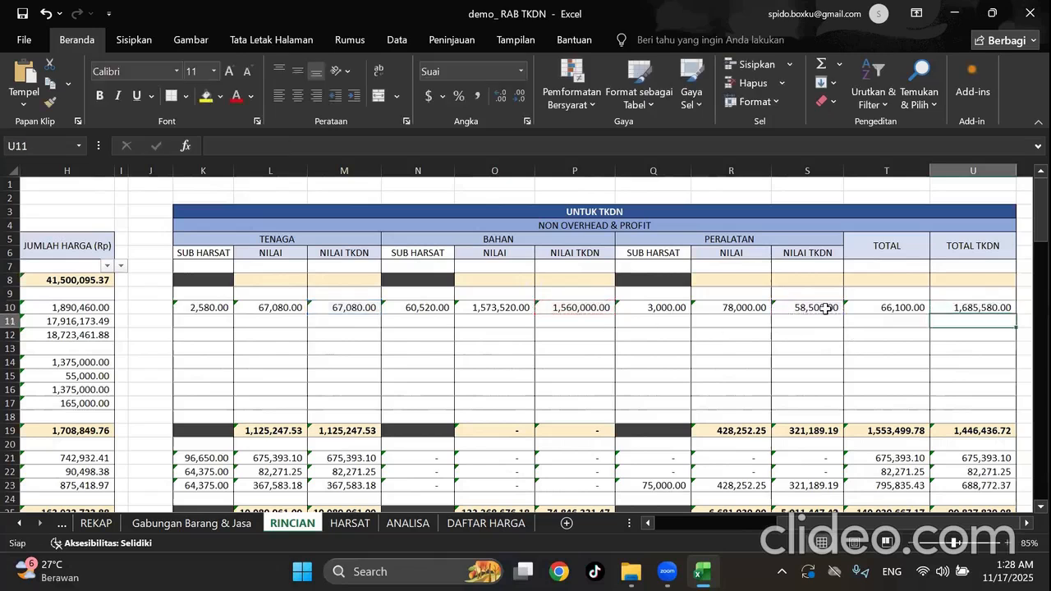
Fill the K10:U10 formulas down through row 12, and copy the row 12 formulas into rows 14 to 17.
{"action": "left_click_drag", "start_coordinate": [207, 307], "coordinate": [955, 307]}
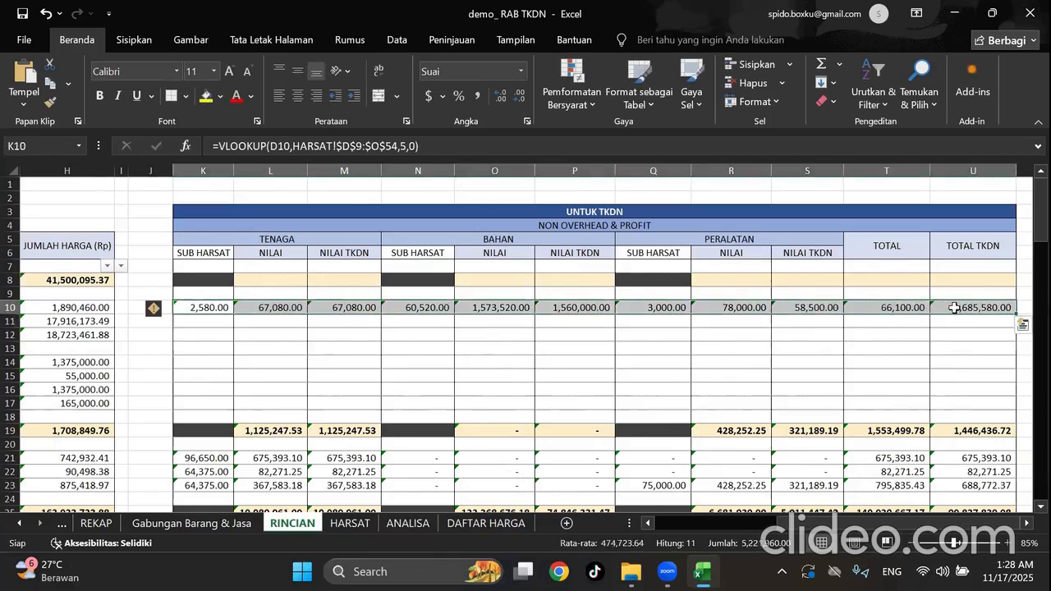
{"action": "left_click_drag", "start_coordinate": [1017, 314], "coordinate": [1015, 341]}
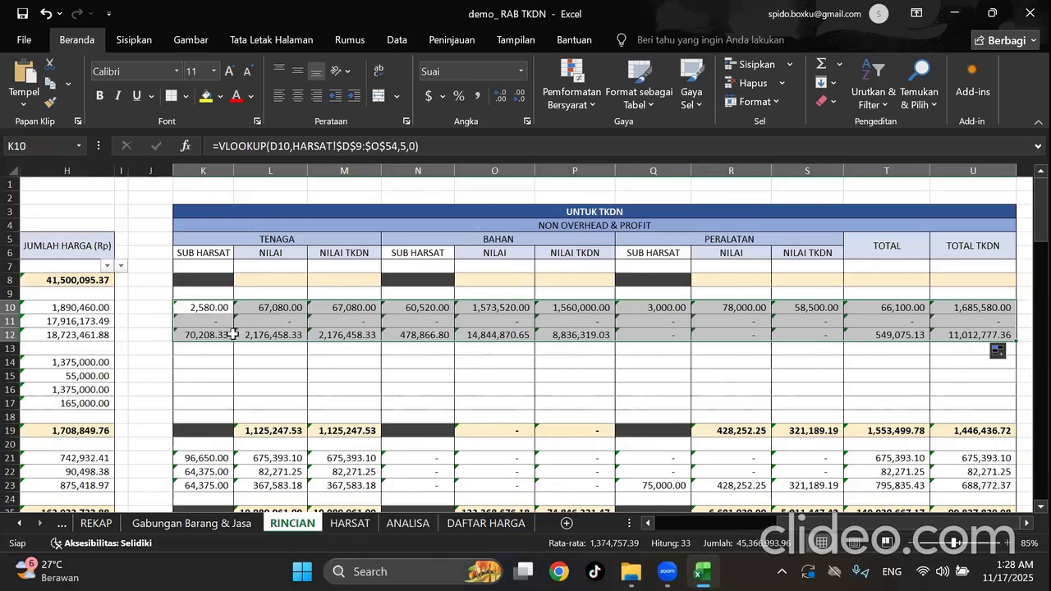
{"action": "left_click_drag", "start_coordinate": [212, 335], "coordinate": [985, 335]}
{"action": "key", "text": "ctrl+c"}
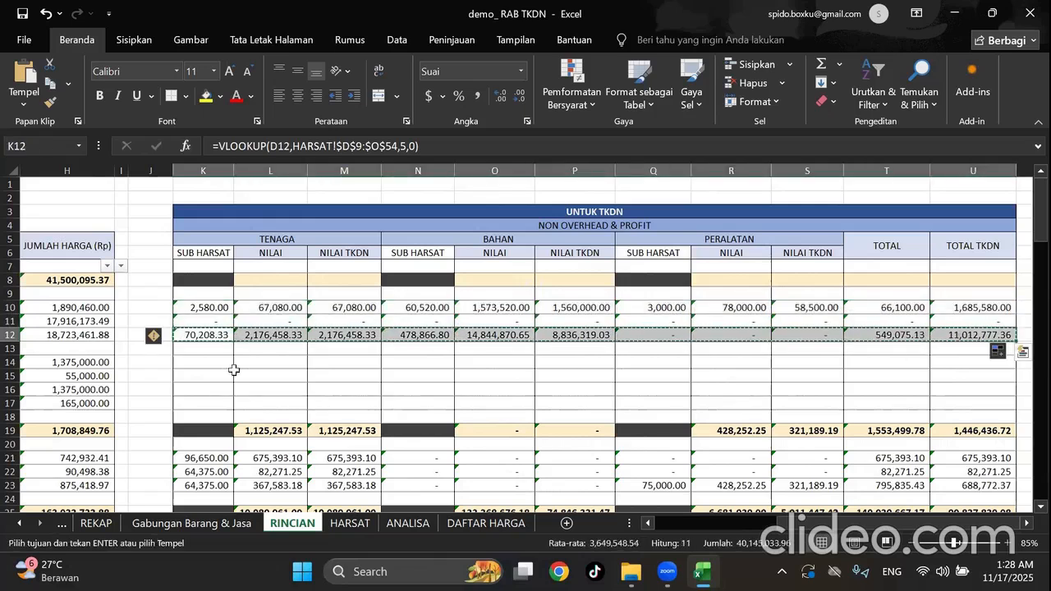
{"action": "left_click_drag", "start_coordinate": [208, 362], "coordinate": [206, 401]}
{"action": "key", "text": "ctrl+v"}
{"action": "left_click", "coordinate": [681, 389]}
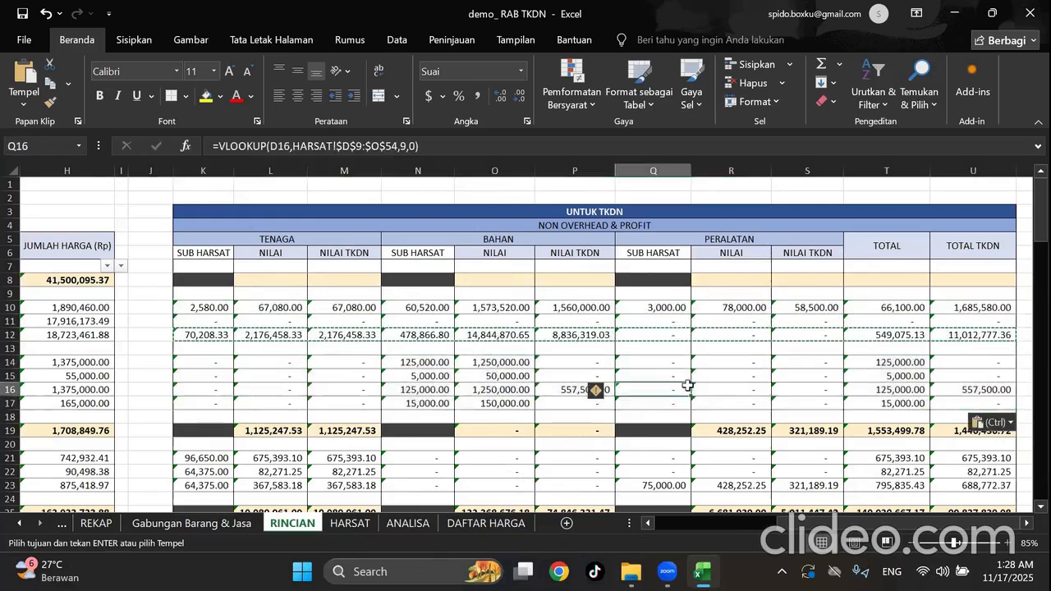
Examine the VOLUME and KODE columns on RINCIAN and the SUMIF formula in the VOLUME column on HARSAT that refers to them.
{"action": "left_click", "coordinate": [808, 418]}
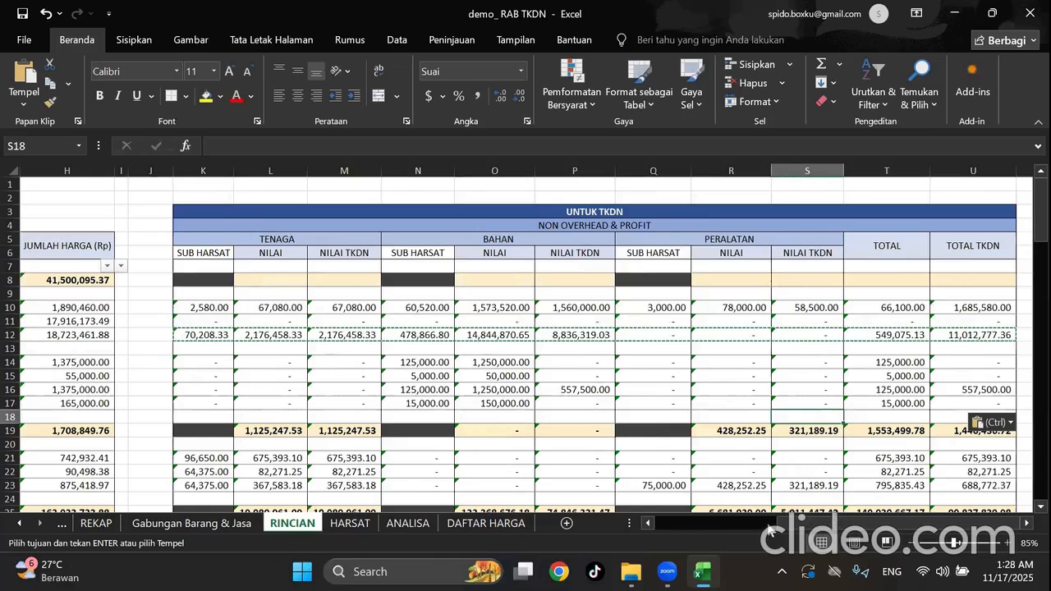
{"action": "left_click_drag", "start_coordinate": [769, 526], "coordinate": [864, 535]}
{"action": "left_click_drag", "start_coordinate": [729, 523], "coordinate": [660, 546]}
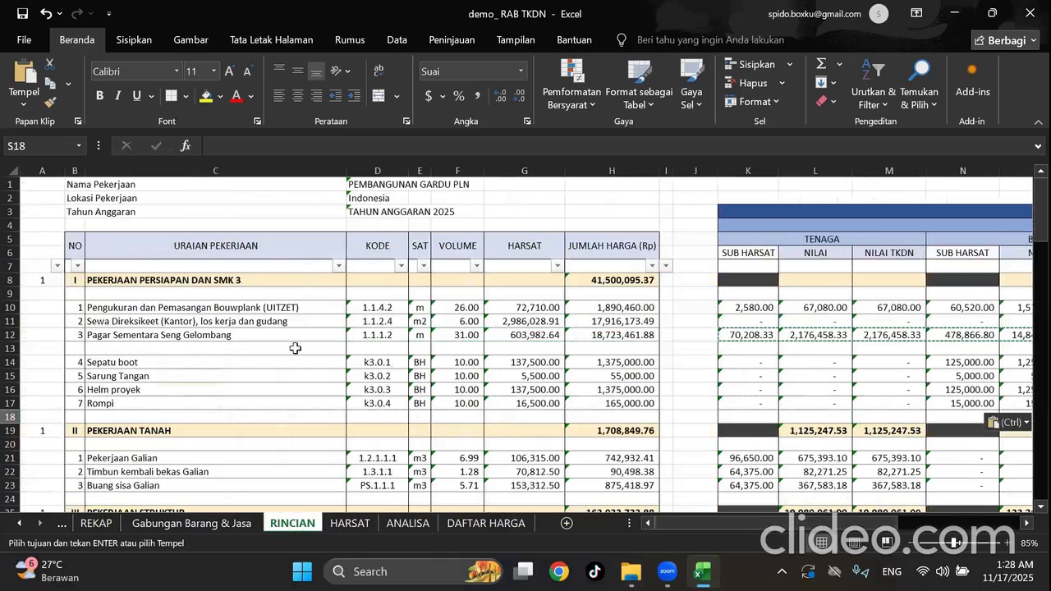
{"action": "left_click", "coordinate": [459, 167]}
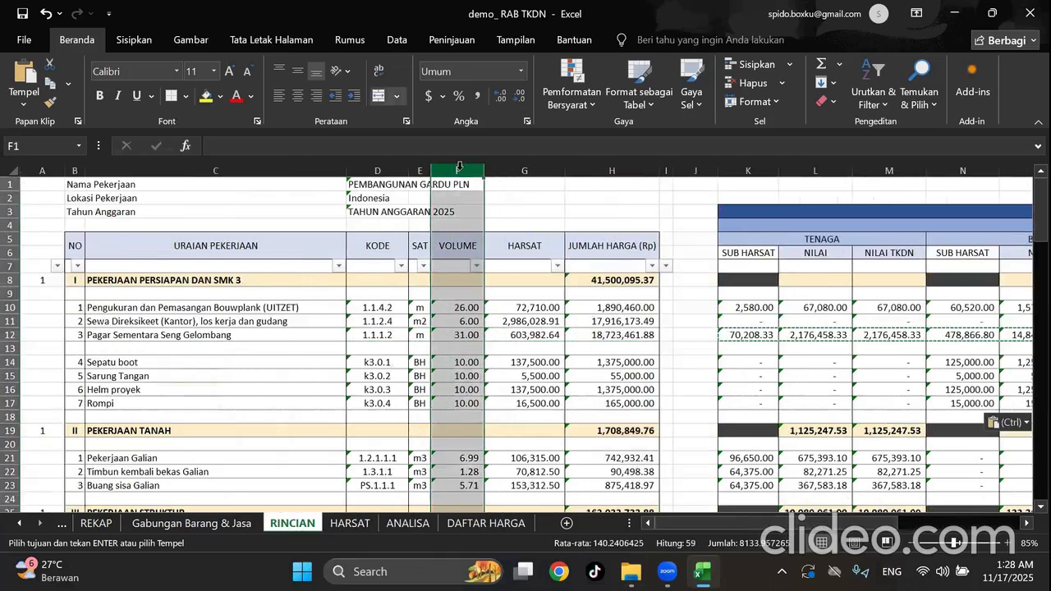
{"action": "left_click", "coordinate": [339, 525]}
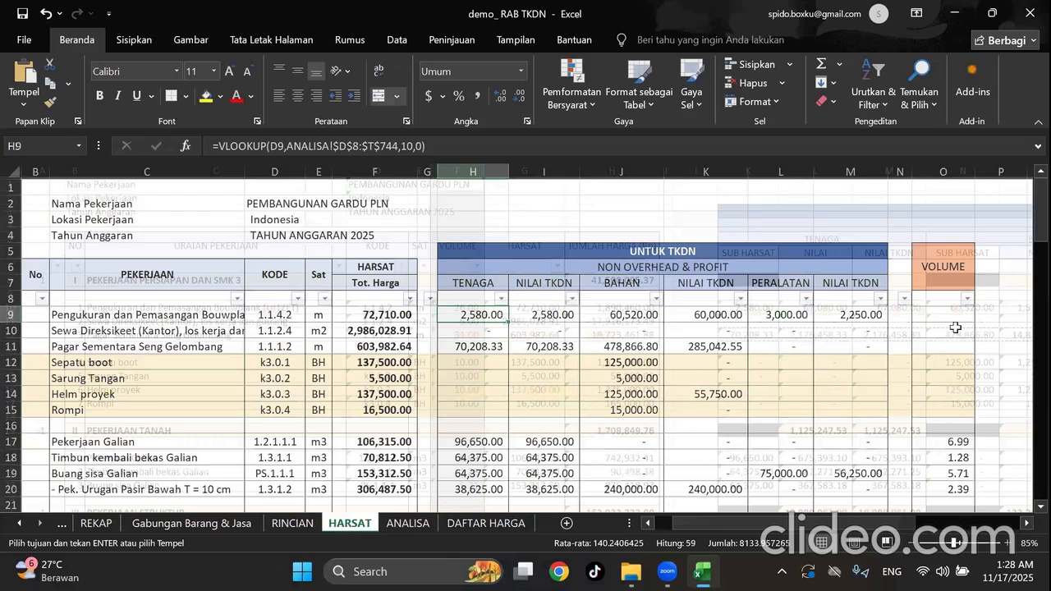
{"action": "left_click", "coordinate": [959, 440]}
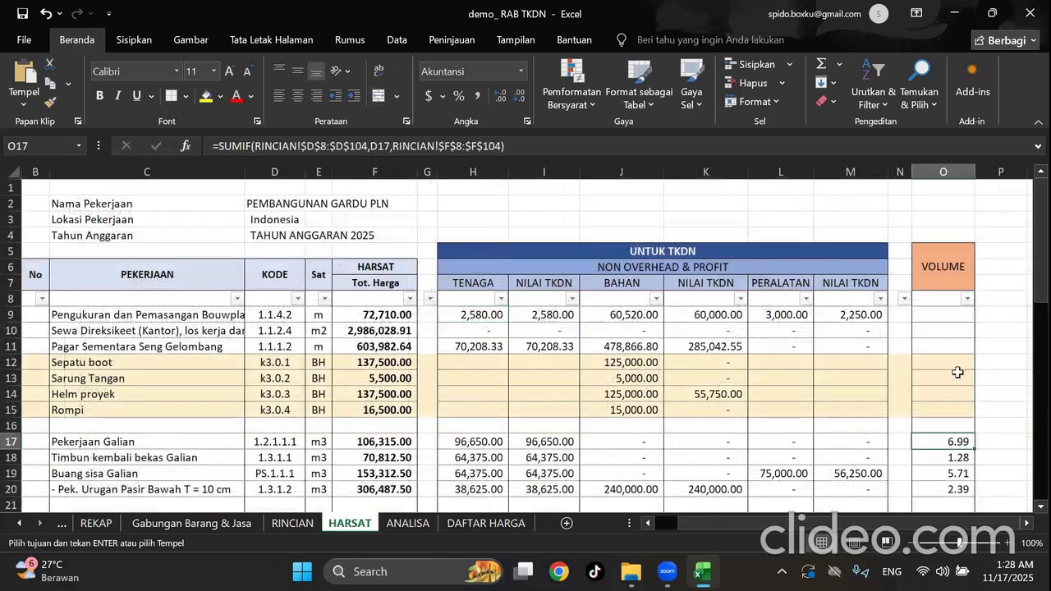
{"action": "left_click", "coordinate": [993, 343]}
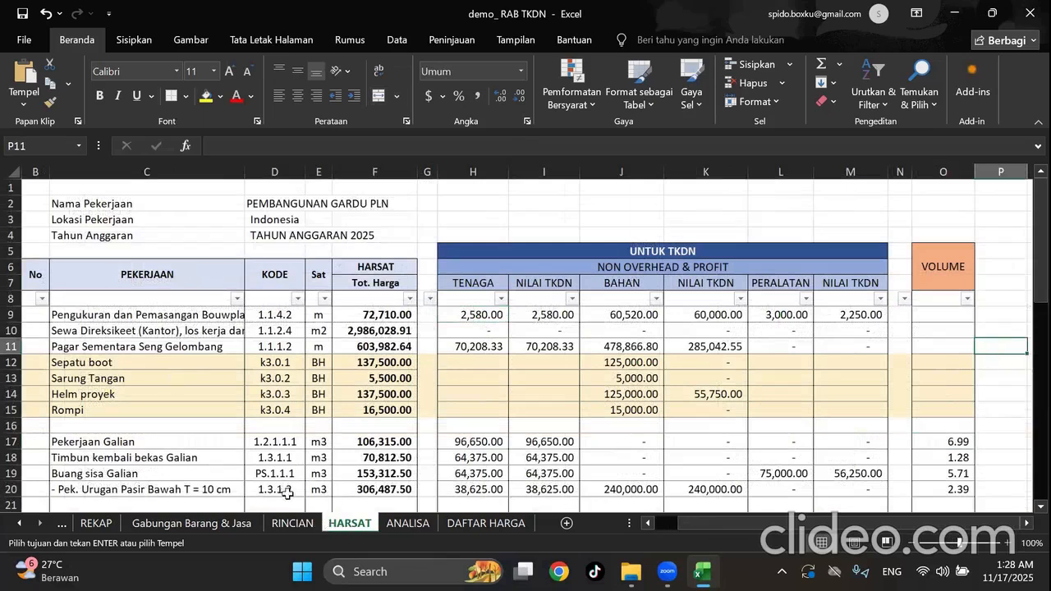
{"action": "left_click", "coordinate": [293, 523]}
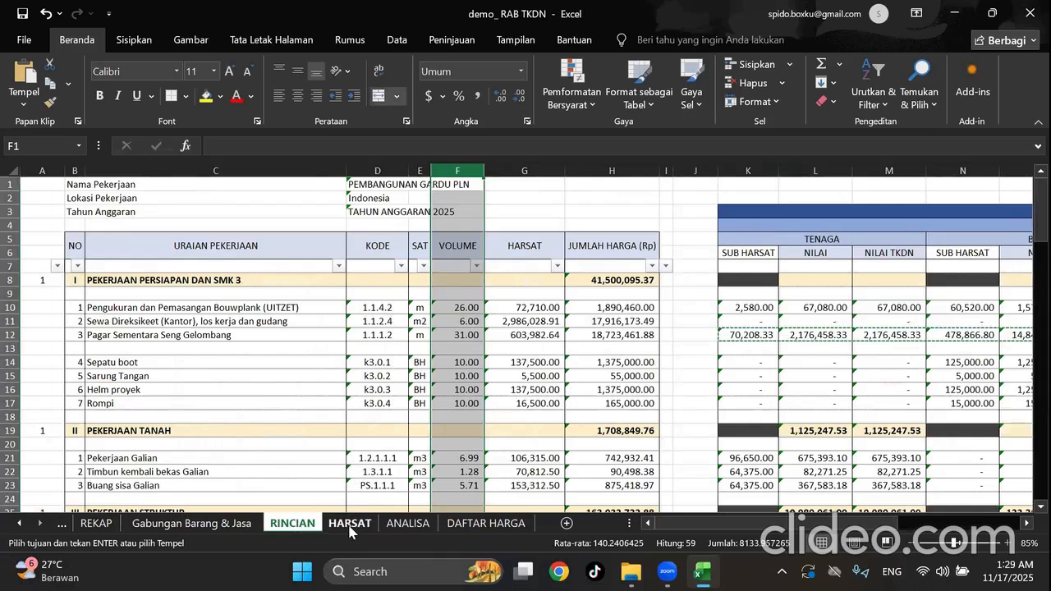
{"action": "left_click", "coordinate": [344, 526]}
{"action": "left_click", "coordinate": [299, 528]}
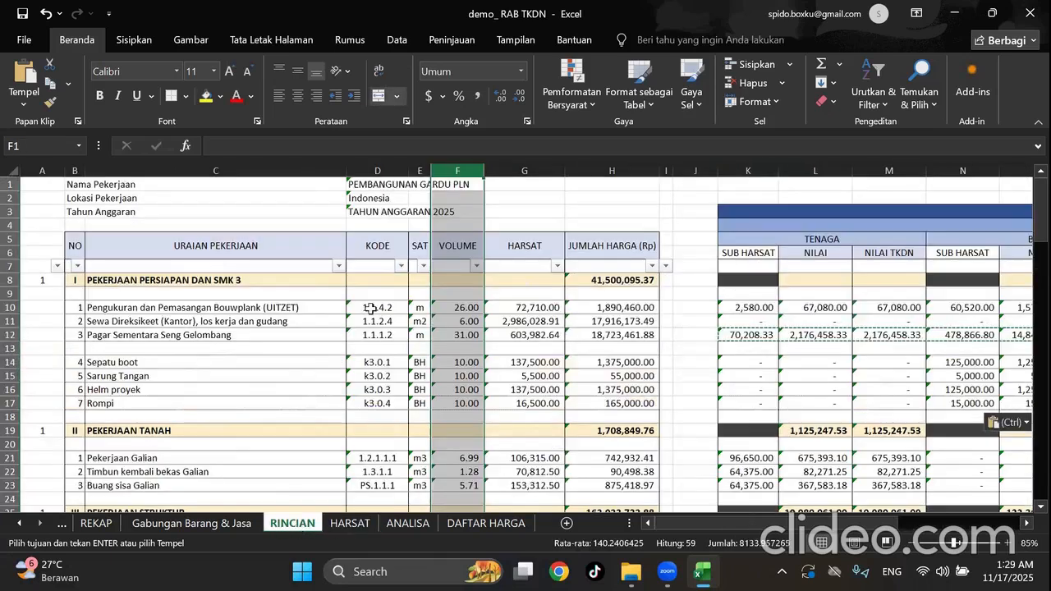
{"action": "left_click", "coordinate": [375, 307]}
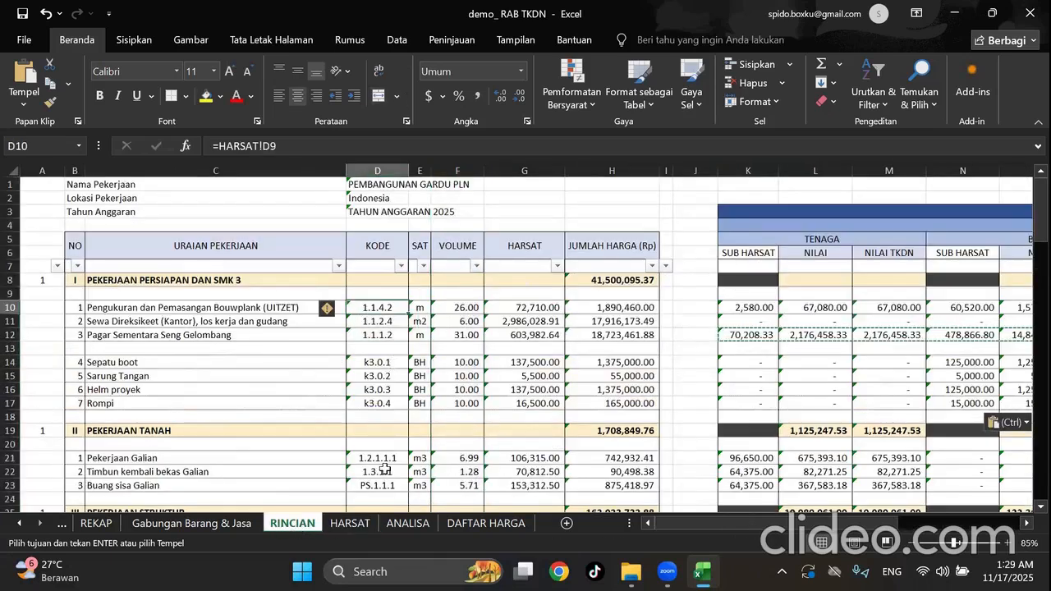
{"action": "scroll", "coordinate": [385, 468], "scroll_direction": "down", "scroll_amount": 1}
{"action": "left_click", "coordinate": [348, 526]}
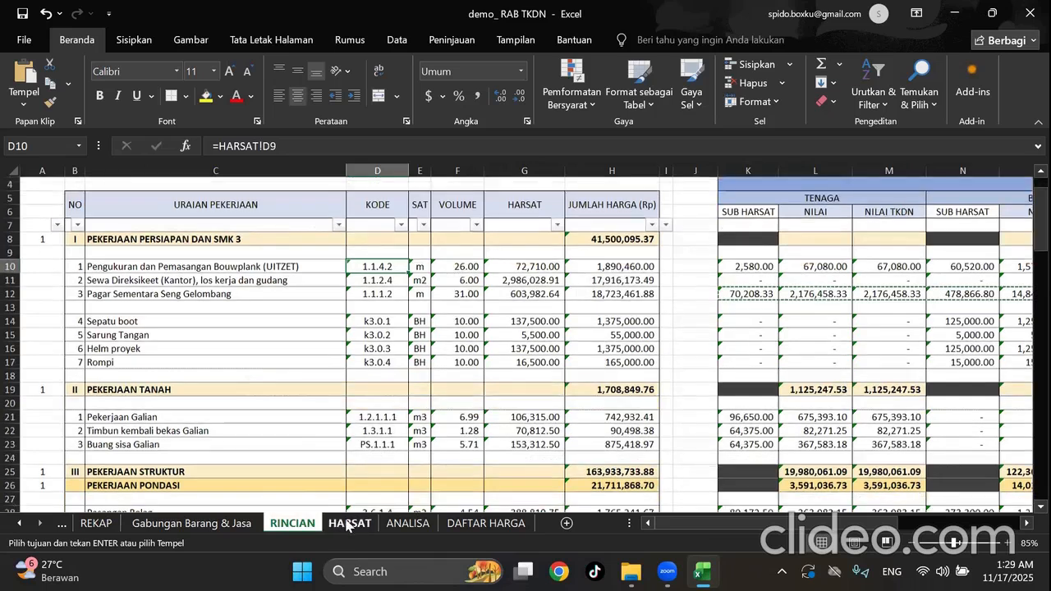
Check the existing SUMIF formula in the VOLUME cell O17 for Pekerjaan Galian on the HARSAT sheet.
{"action": "left_click", "coordinate": [294, 527]}
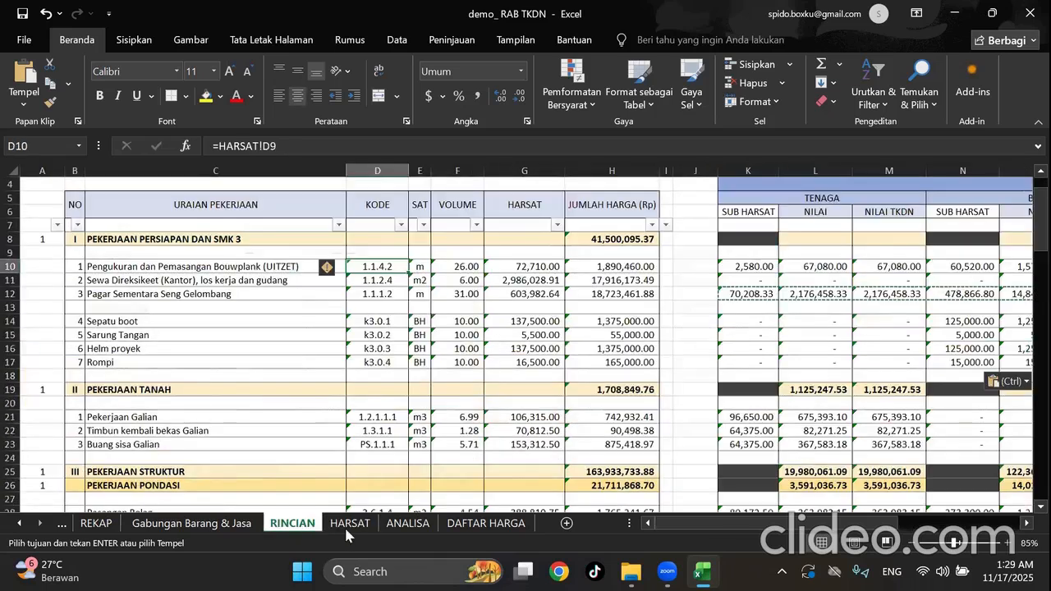
{"action": "left_click", "coordinate": [349, 524]}
{"action": "left_click", "coordinate": [1003, 312]}
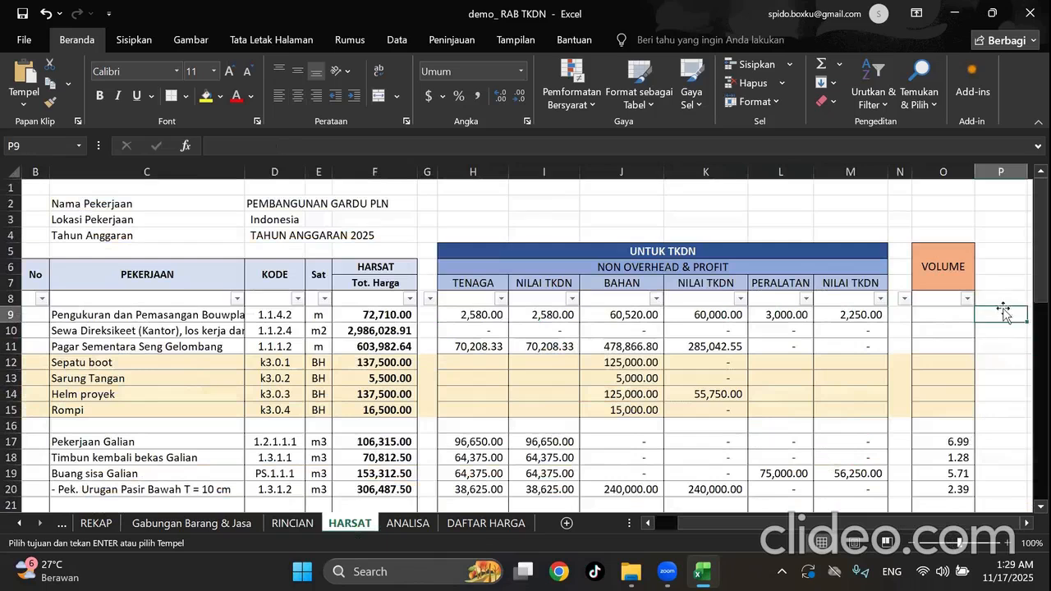
{"action": "left_click", "coordinate": [966, 444]}
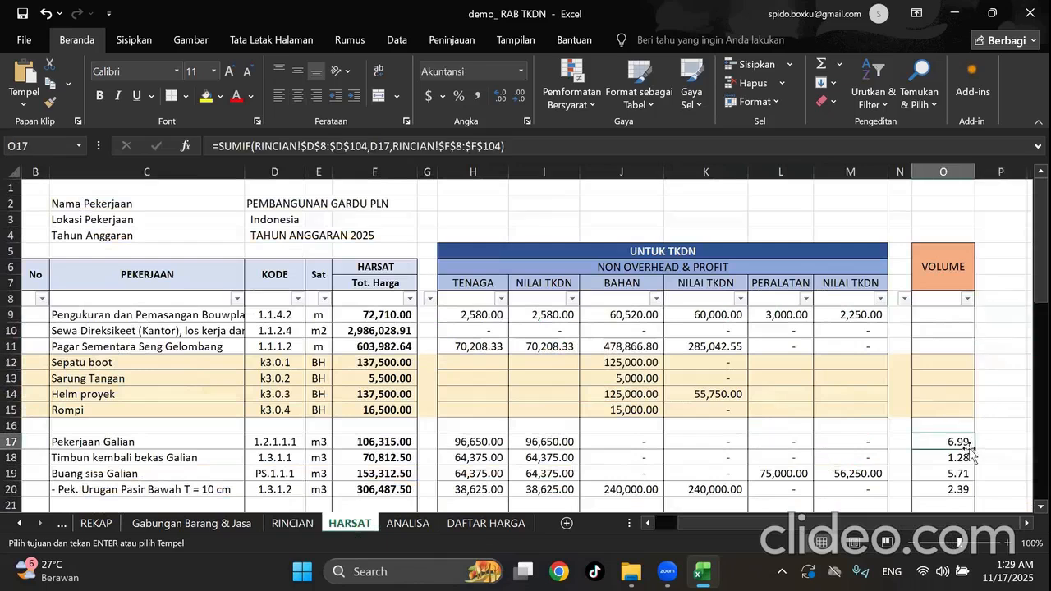
{"action": "double_click", "coordinate": [944, 318]}
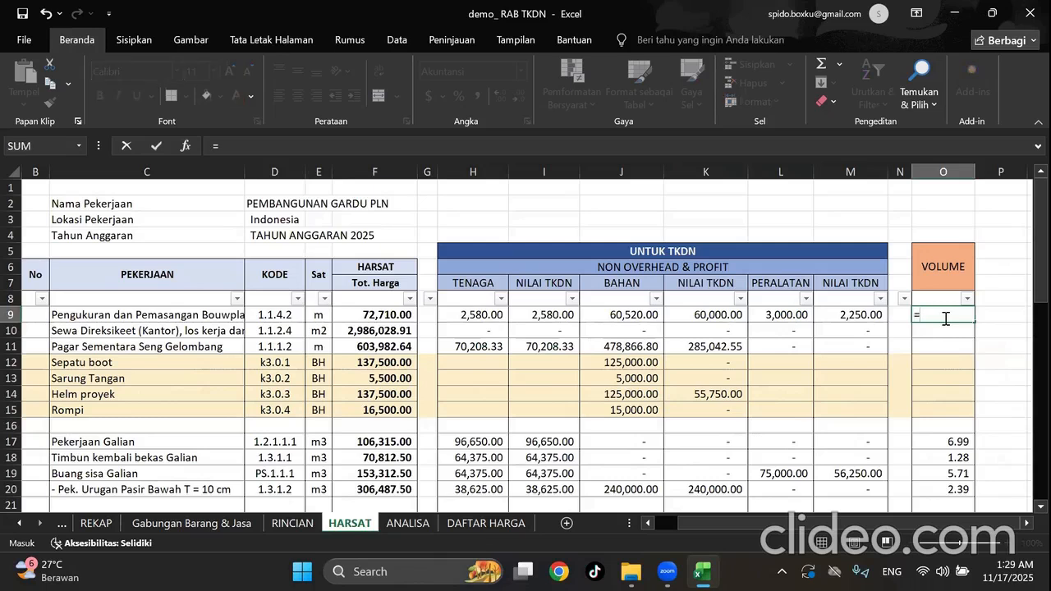
{"action": "type", "text": "=sum"}
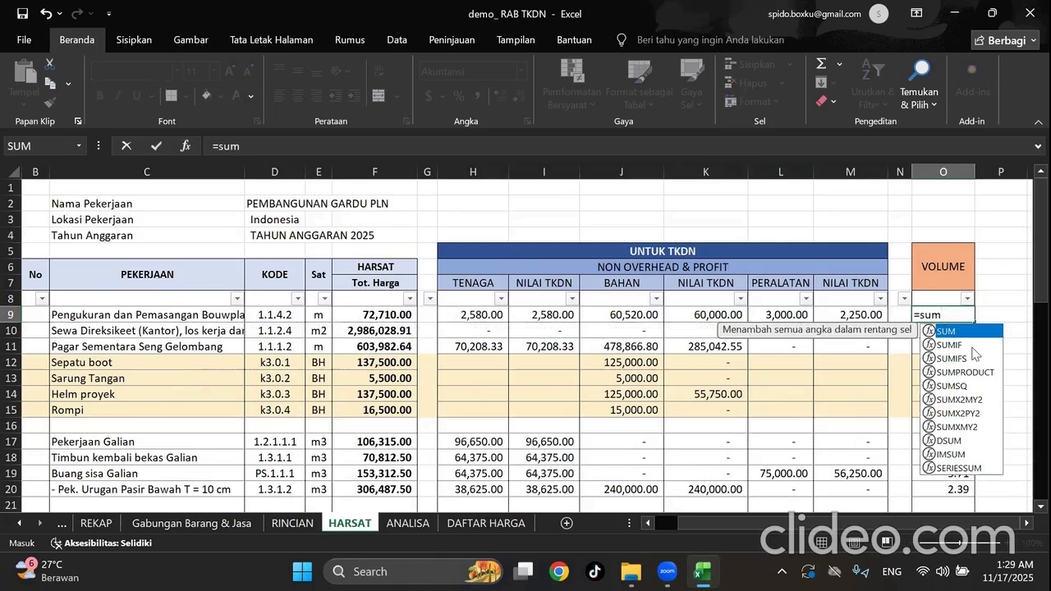
{"action": "double_click", "coordinate": [972, 348]}
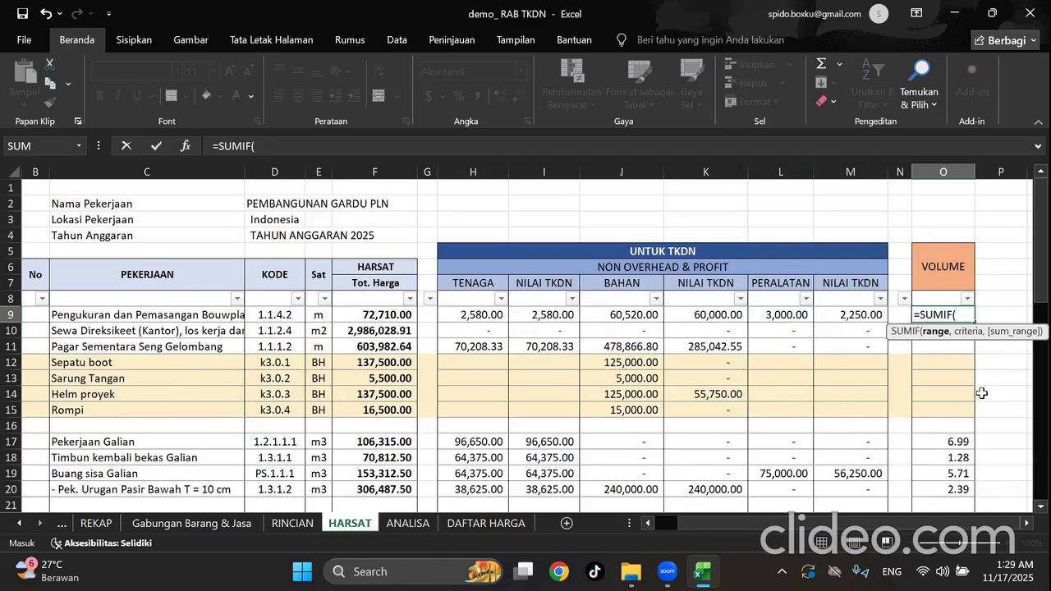
{"action": "key", "text": "Escape"}
Inspect the range, criteria and sum range arguments of the SUMIF formula in O17 without altering it.
{"action": "left_click", "coordinate": [962, 442]}
{"action": "left_click", "coordinate": [343, 141]}
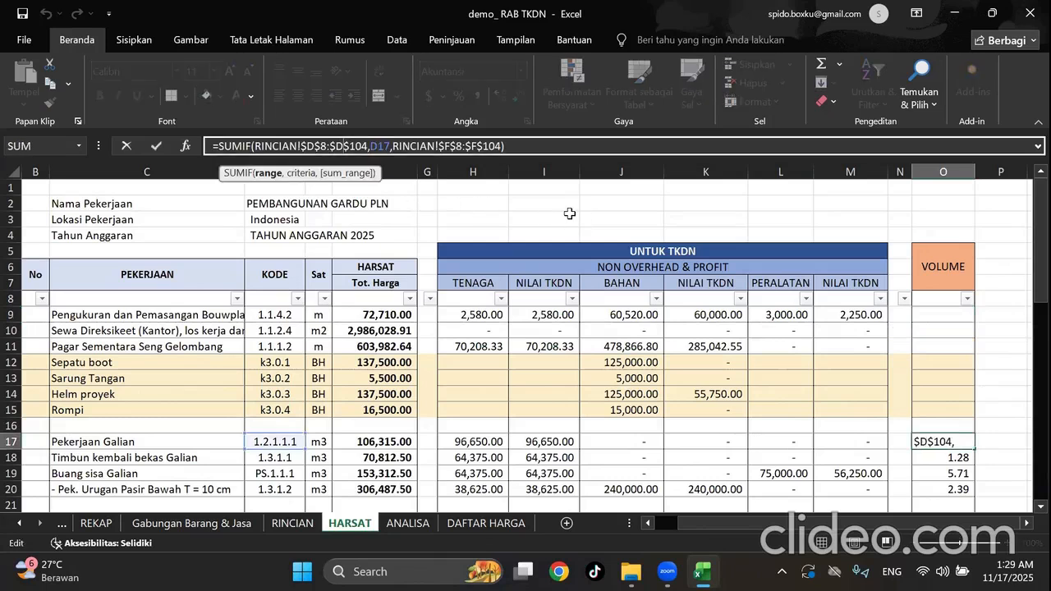
{"action": "key", "text": "Escape"}
Begin a SUMIF formula in the HARSAT VOLUME cell O9 with the absolute KODE range RINCIAN!$D$8:$D$105.
{"action": "left_click", "coordinate": [960, 320]}
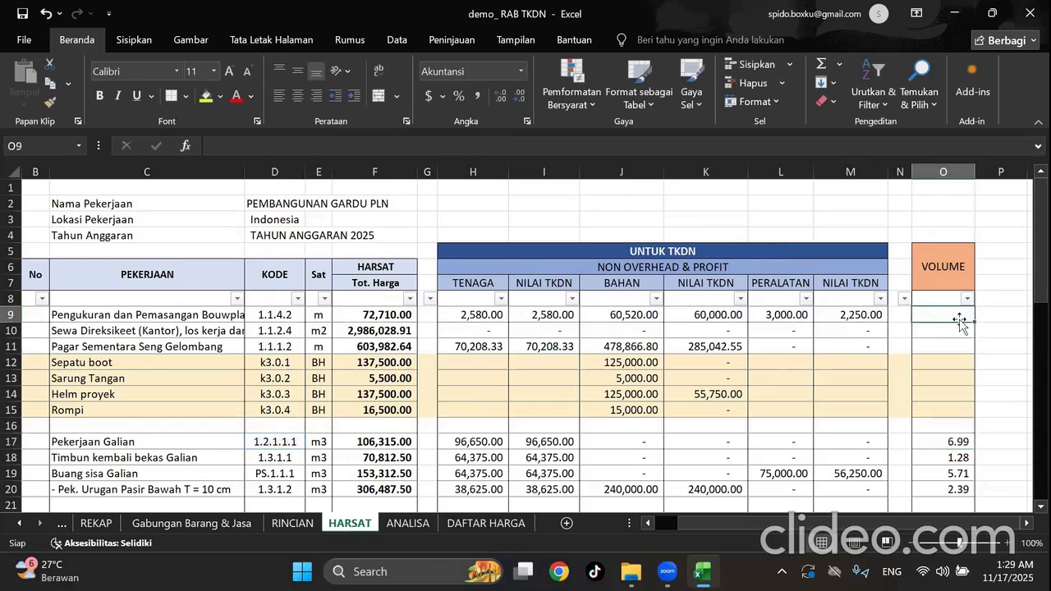
{"action": "type", "text": "sum"}
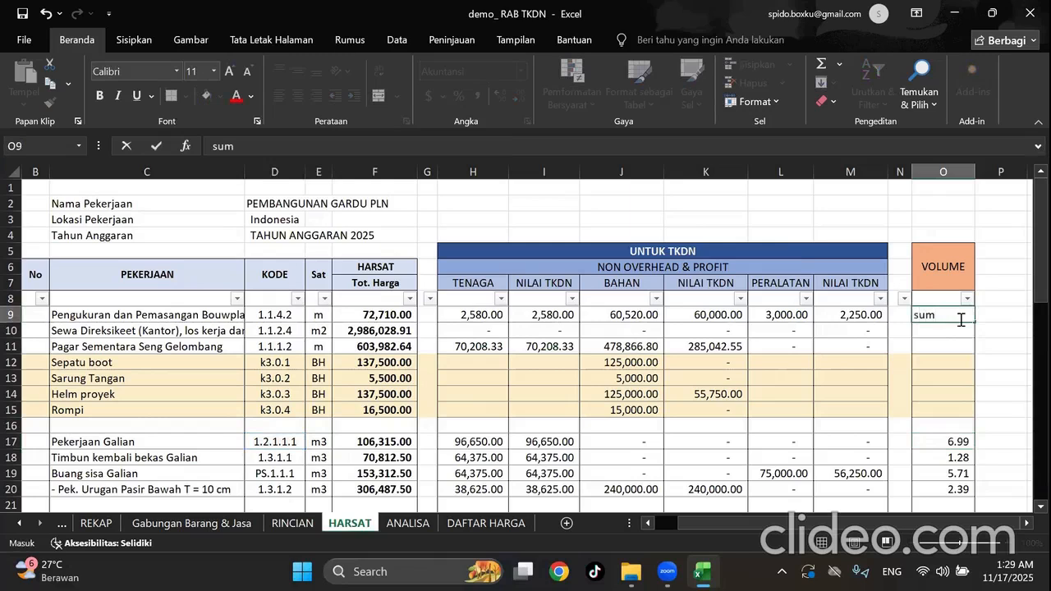
{"action": "type", "text": "=su"}
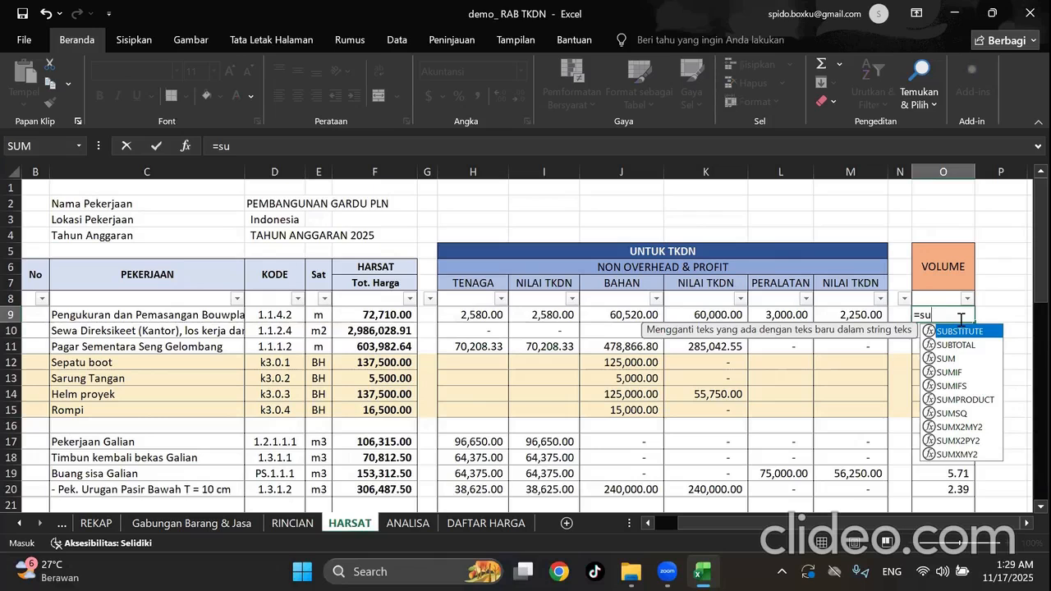
{"action": "double_click", "coordinate": [967, 372]}
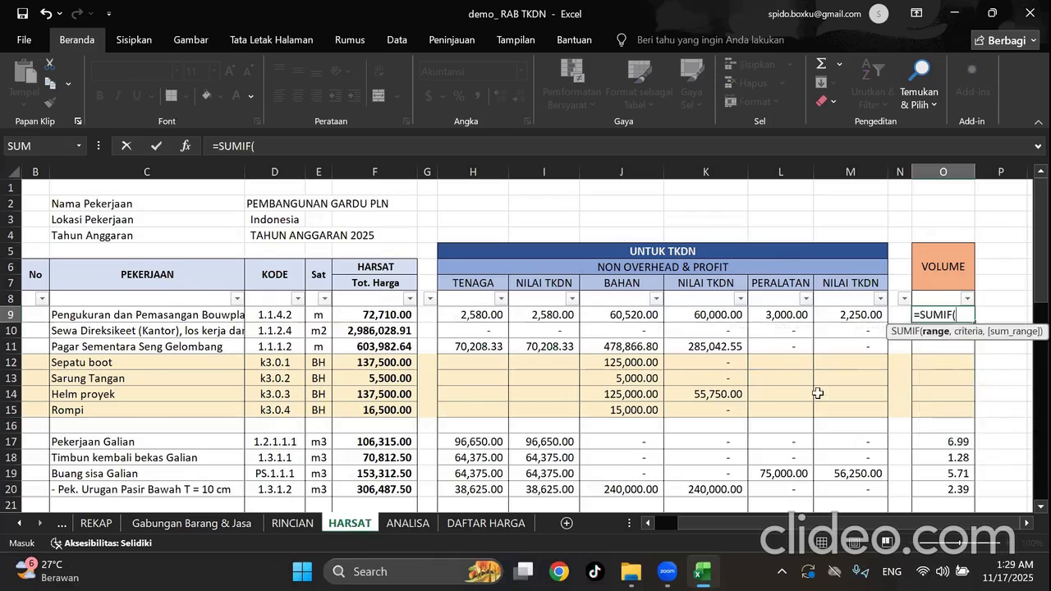
{"action": "left_click", "coordinate": [295, 523]}
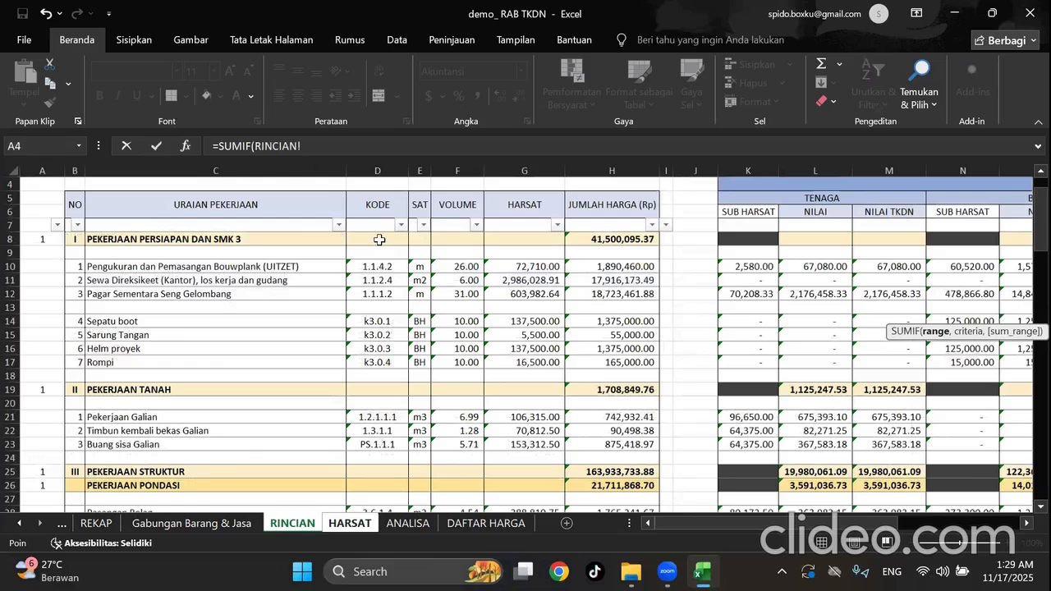
{"action": "left_click_drag", "start_coordinate": [379, 239], "coordinate": [374, 565]}
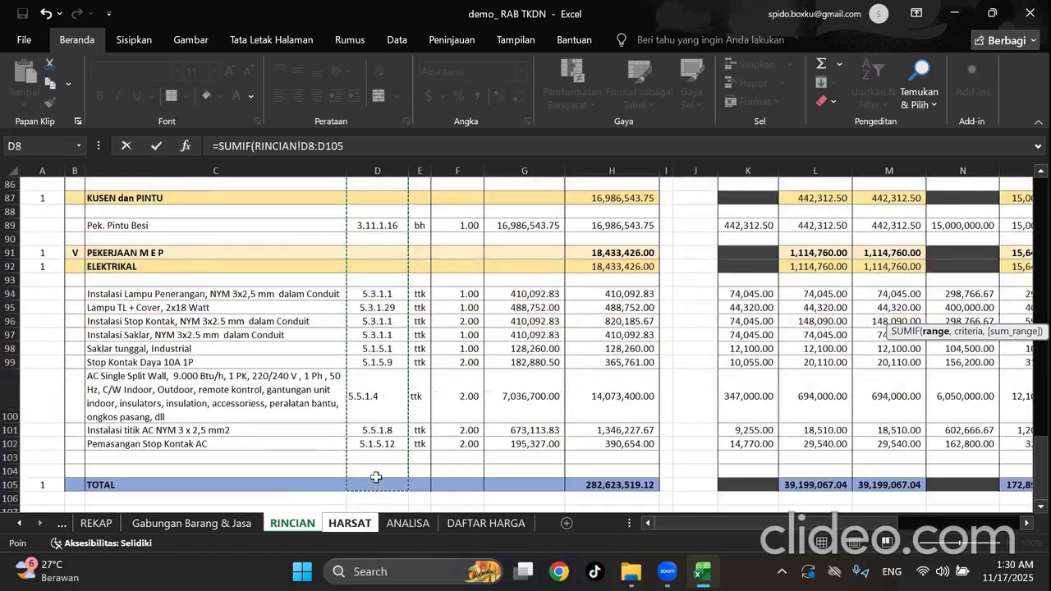
{"action": "left_click", "coordinate": [322, 147]}
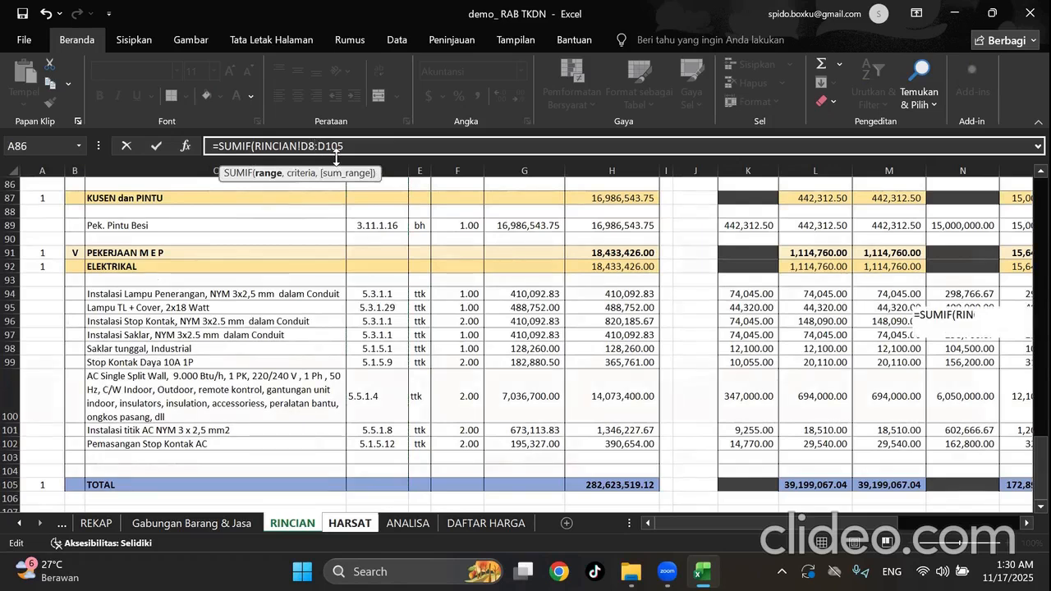
{"action": "key", "text": "F4"}
{"action": "left_click", "coordinate": [363, 141]}
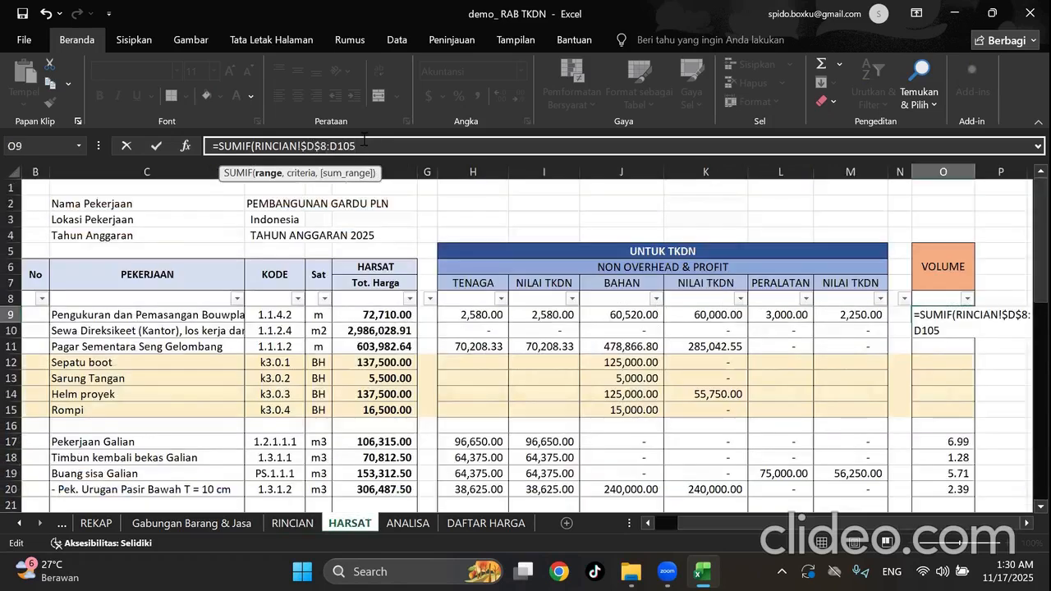
{"action": "key", "text": "F4"}
{"action": "type", "text": ","}
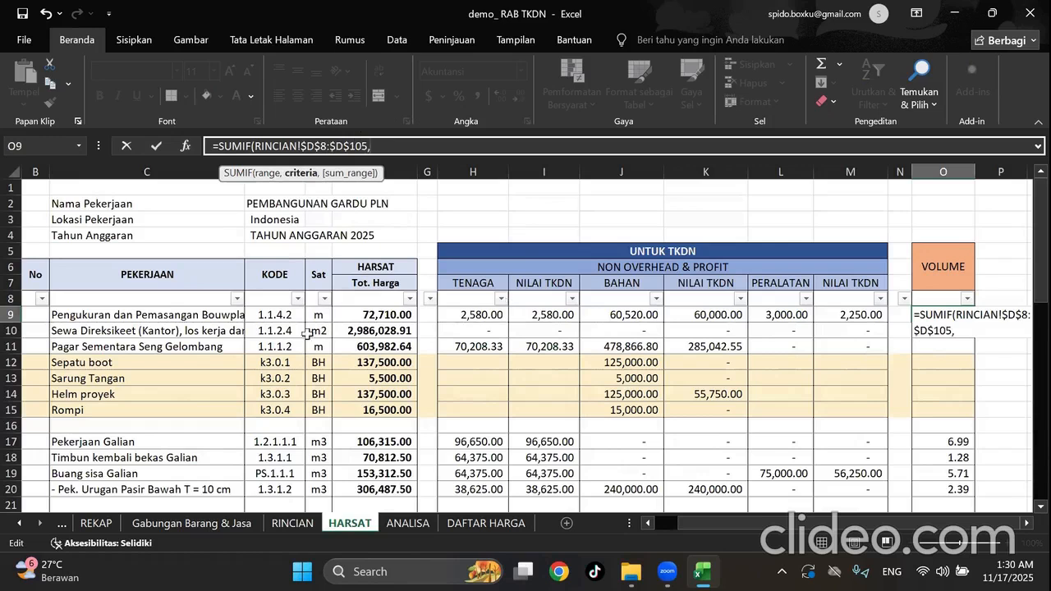
Complete the O9 SUMIF formula with HARSAT!D9 as criteria and the absolute VOLUME range RINCIAN!$F$8:$F$105 as sum range.
{"action": "left_click", "coordinate": [279, 318]}
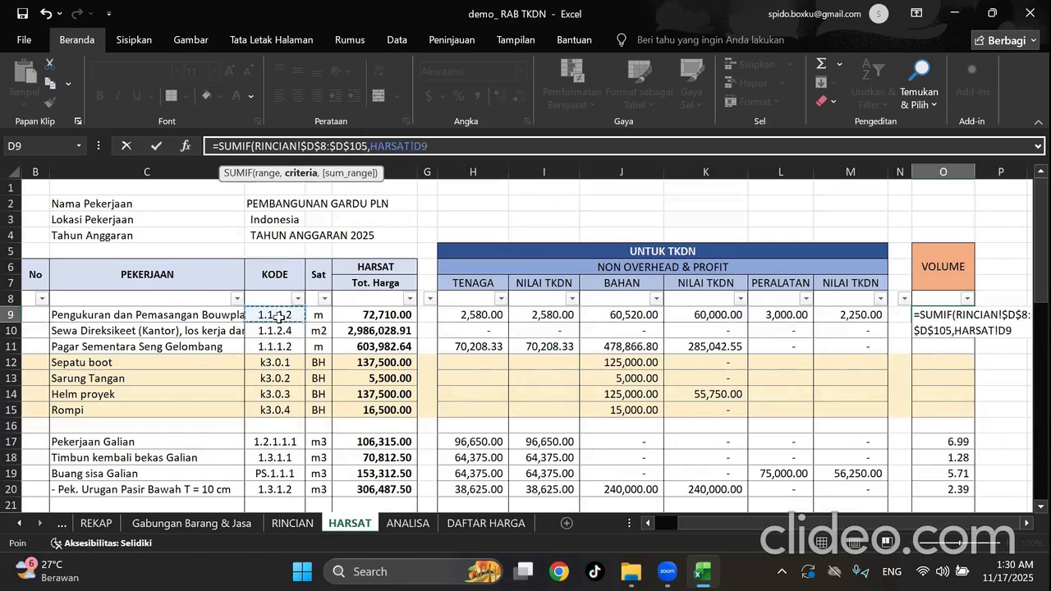
{"action": "type", "text": ","}
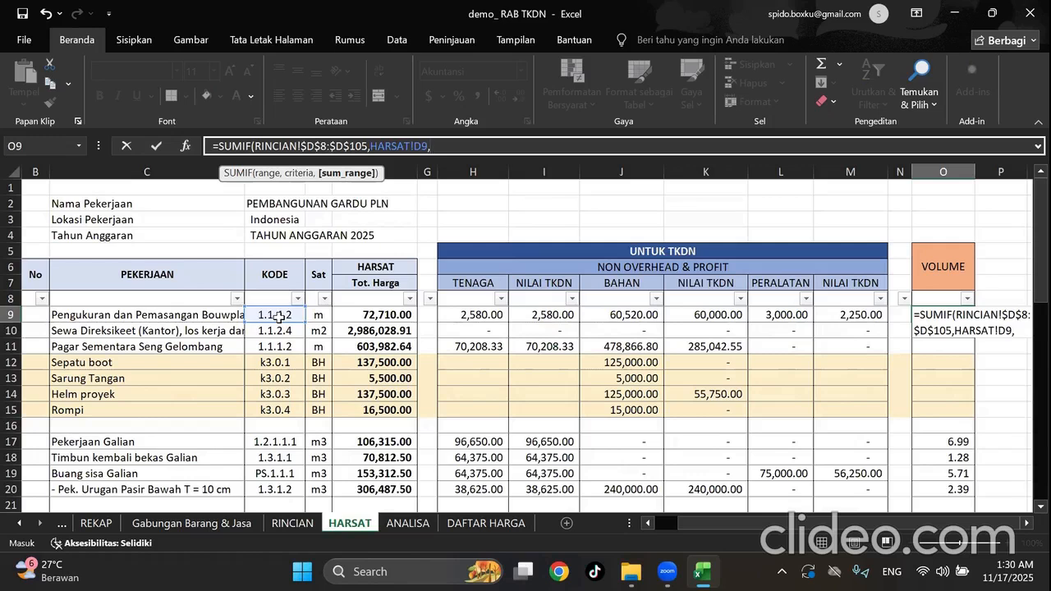
{"action": "left_click", "coordinate": [300, 528]}
{"action": "scroll", "coordinate": [453, 365], "scroll_direction": "up", "scroll_amount": 9}
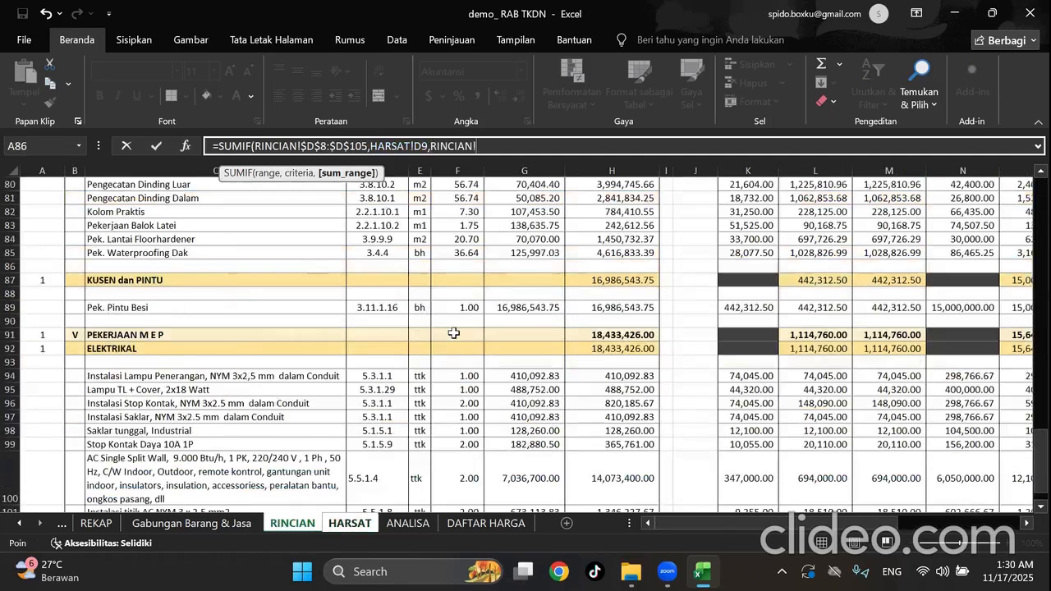
{"action": "scroll", "coordinate": [458, 312], "scroll_direction": "up", "scroll_amount": 20}
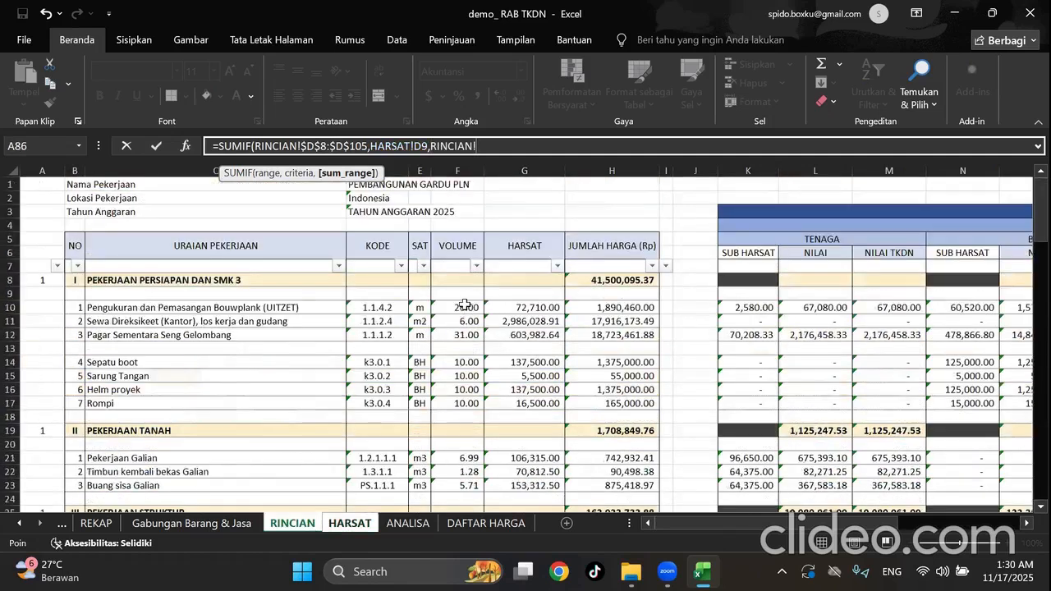
{"action": "left_click_drag", "start_coordinate": [463, 280], "coordinate": [446, 475]}
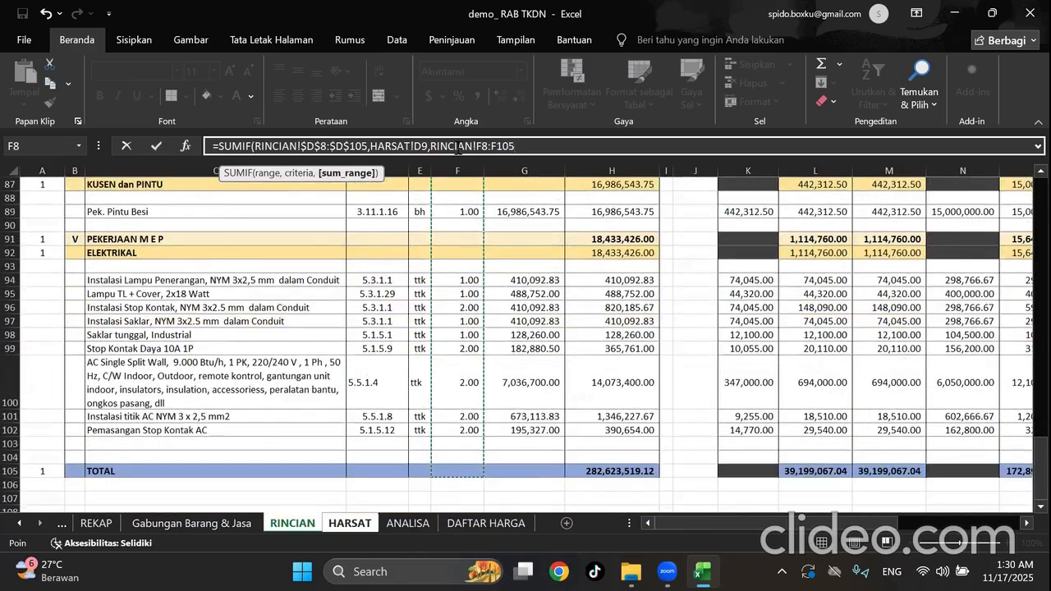
{"action": "left_click", "coordinate": [534, 147]}
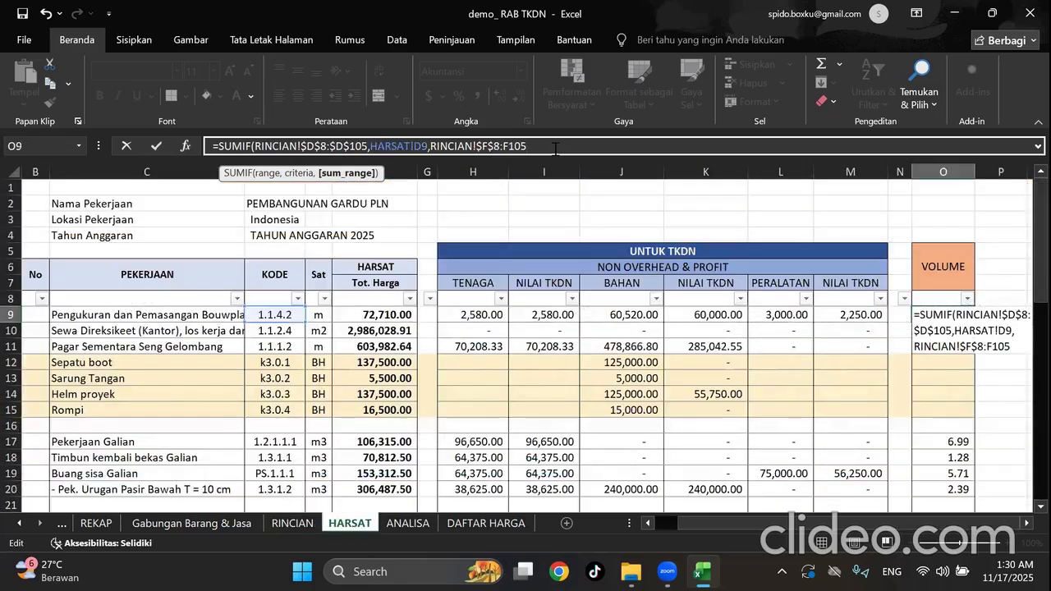
{"action": "key", "text": "F4"}
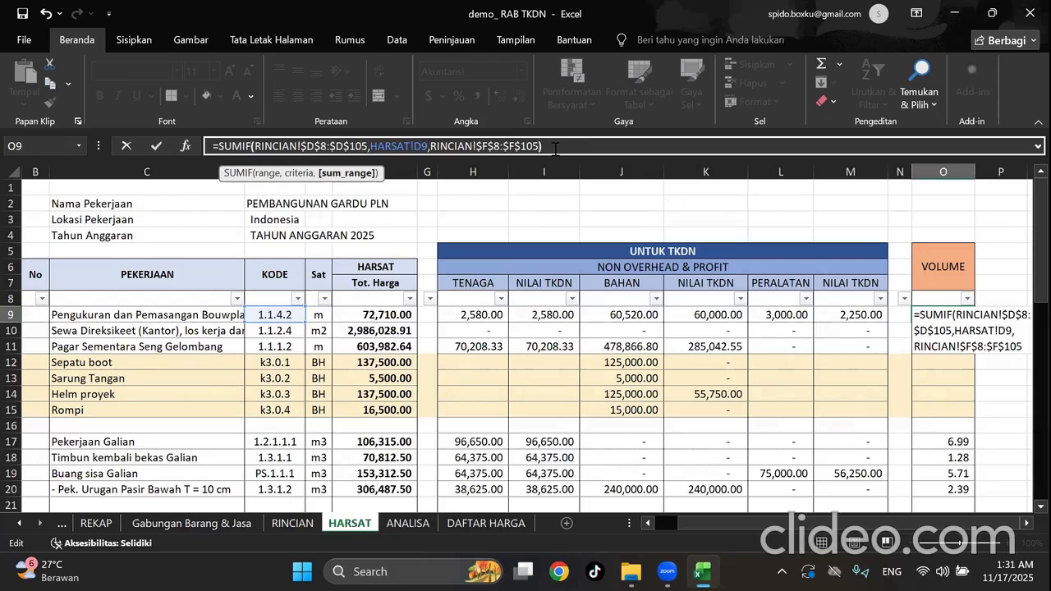
{"action": "type", "text": ")"}
{"action": "key", "text": "Return"}
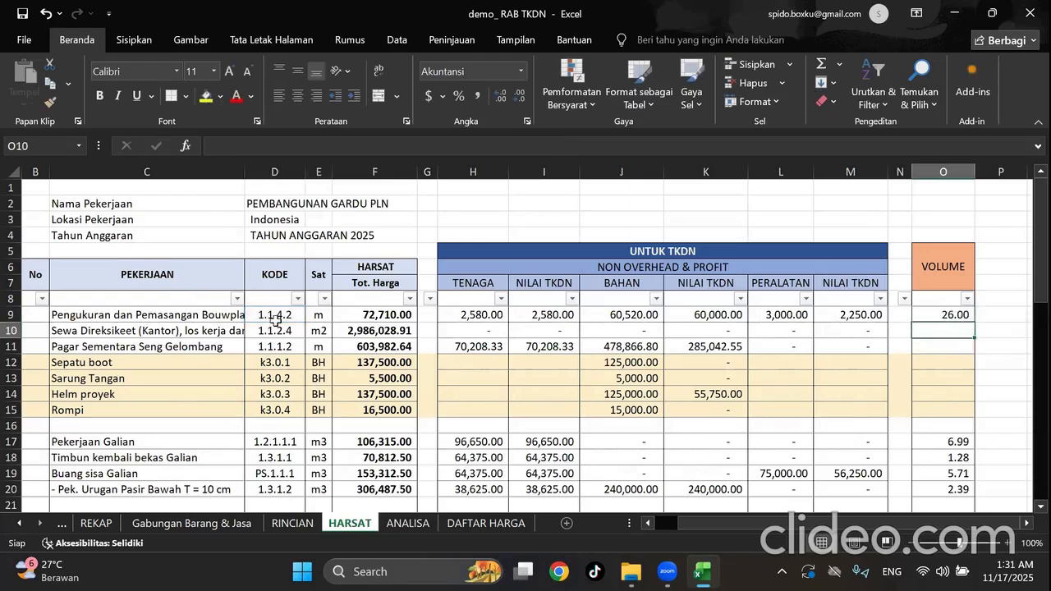
Fill the VOLUME formula from O9 down through O11 on HARSAT.
{"action": "left_click", "coordinate": [276, 317]}
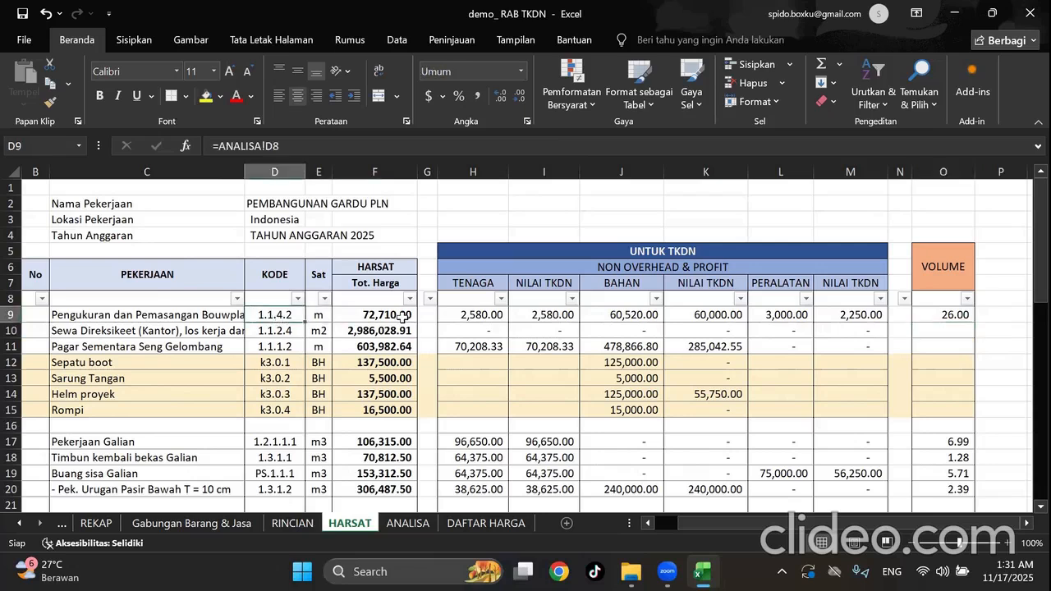
{"action": "left_click", "coordinate": [960, 315]}
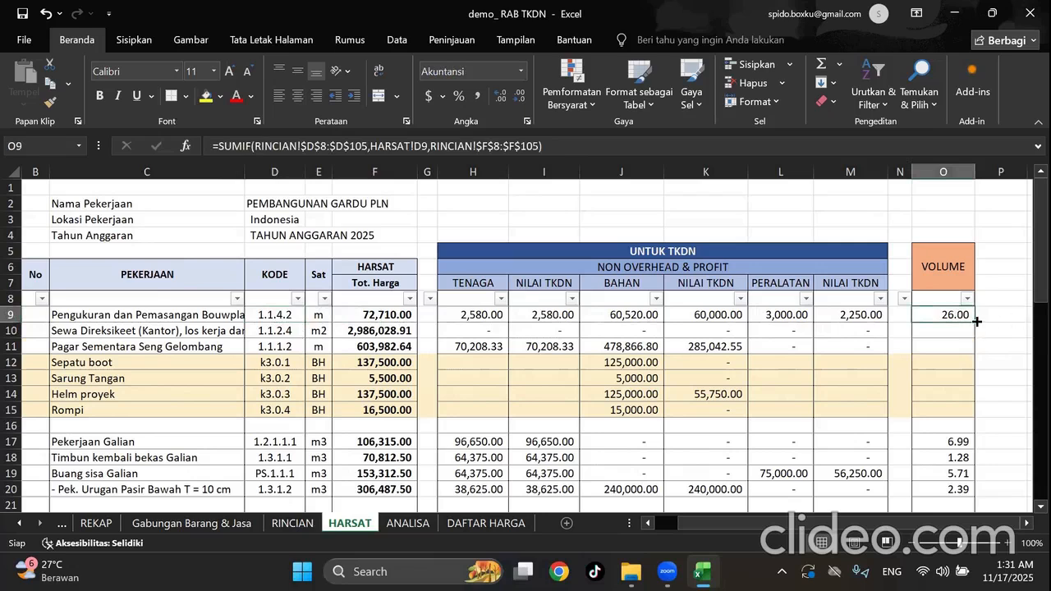
{"action": "left_click_drag", "start_coordinate": [975, 321], "coordinate": [970, 348]}
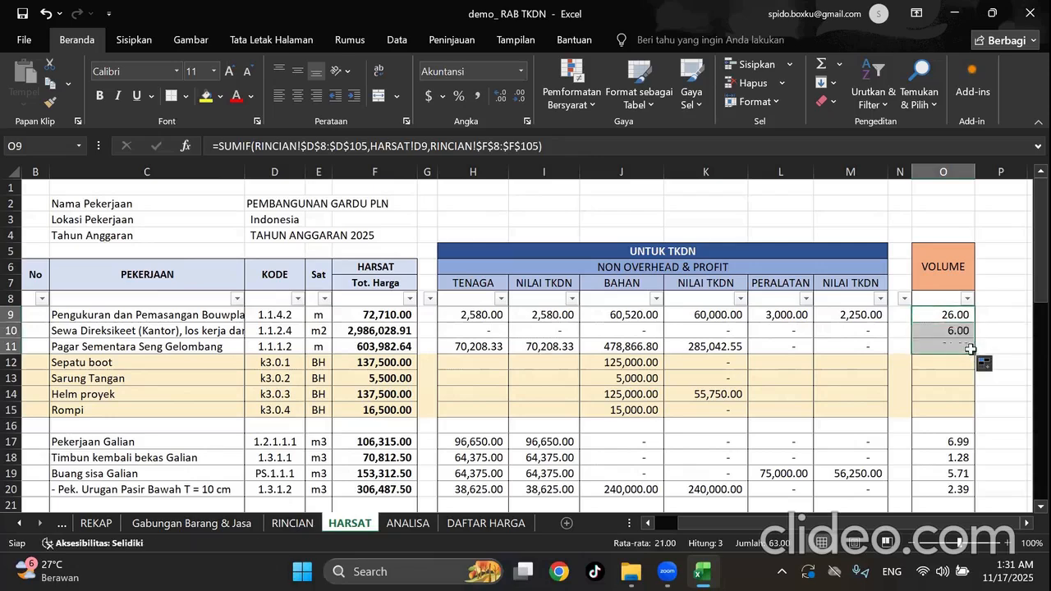
Check the VOLUME formulas of the remaining items, and extend the O11 formula down through O15 for the Sepatu boot to Rompi rows.
{"action": "left_click", "coordinate": [957, 441]}
{"action": "scroll", "coordinate": [959, 443], "scroll_direction": "down", "scroll_amount": 5}
{"action": "scroll", "coordinate": [959, 443], "scroll_direction": "down", "scroll_amount": 10}
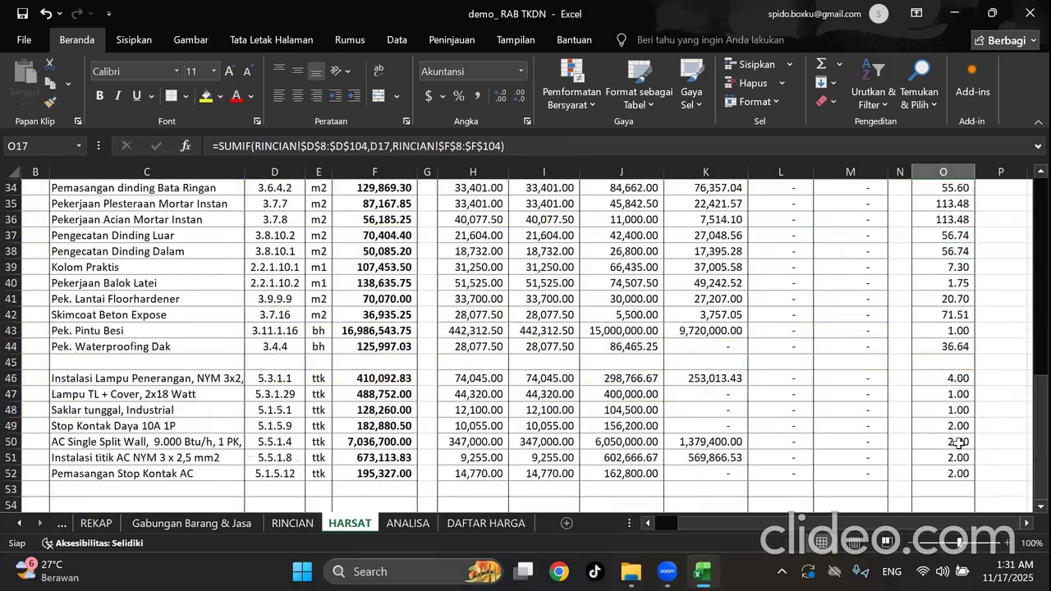
{"action": "scroll", "coordinate": [945, 383], "scroll_direction": "up", "scroll_amount": 4}
{"action": "scroll", "coordinate": [946, 379], "scroll_direction": "up", "scroll_amount": 11}
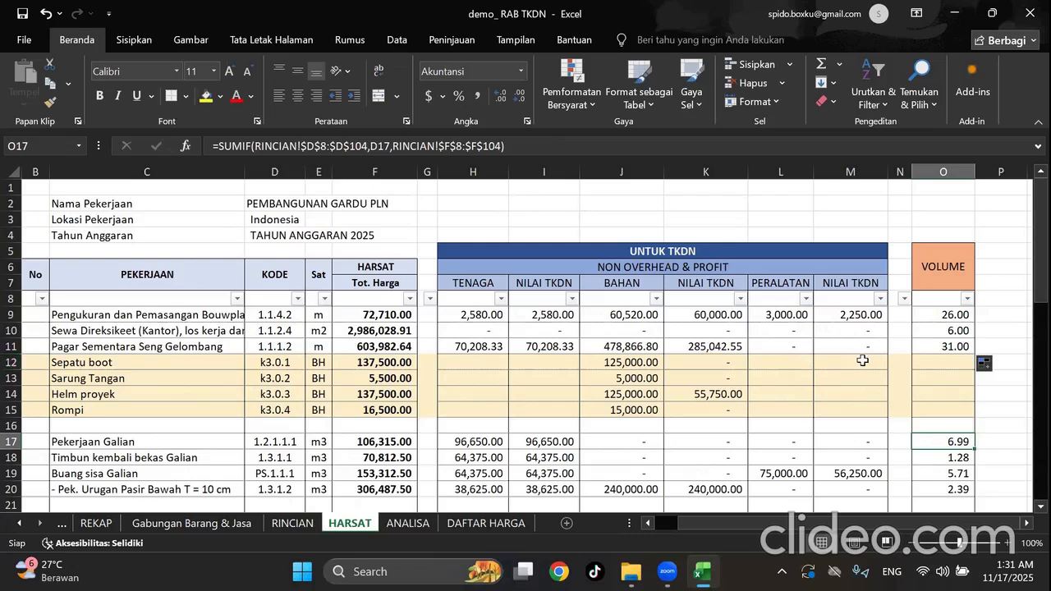
{"action": "left_click", "coordinate": [950, 347]}
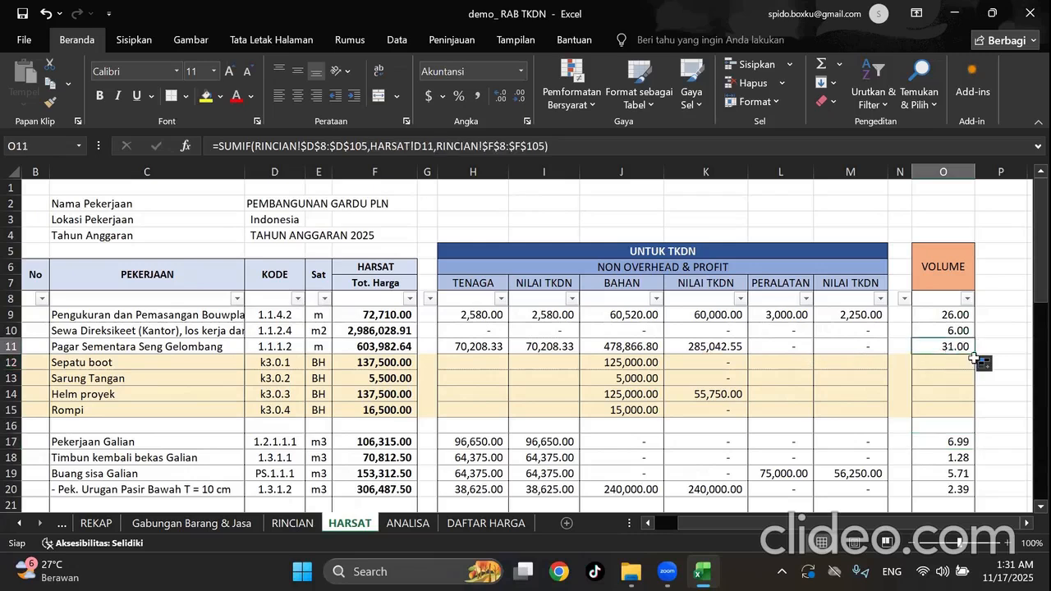
{"action": "left_click", "coordinate": [282, 379]}
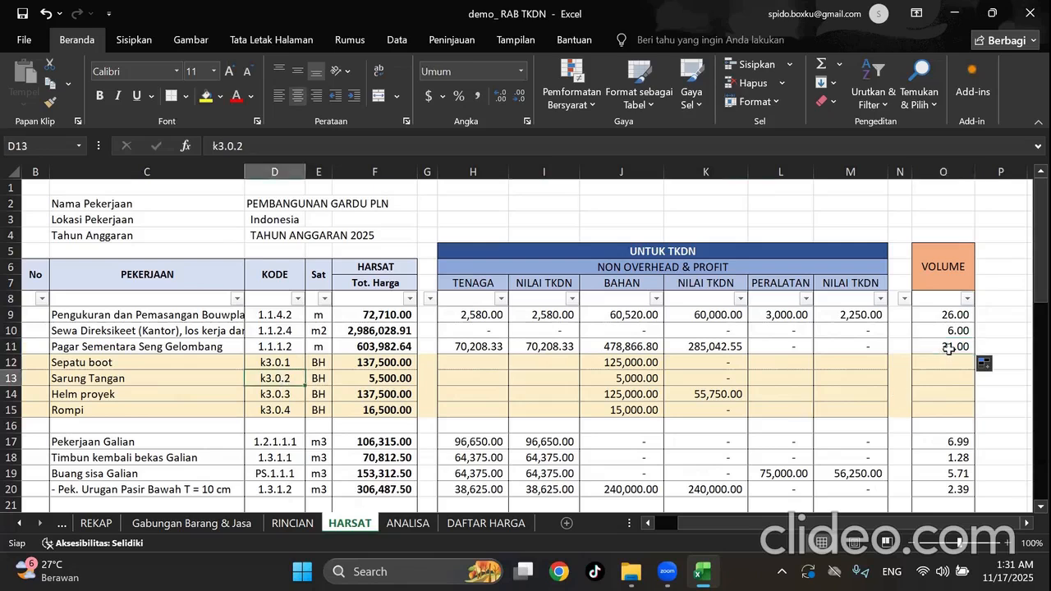
{"action": "left_click", "coordinate": [950, 346]}
{"action": "left_click_drag", "start_coordinate": [974, 354], "coordinate": [969, 418]}
{"action": "left_click", "coordinate": [962, 379]}
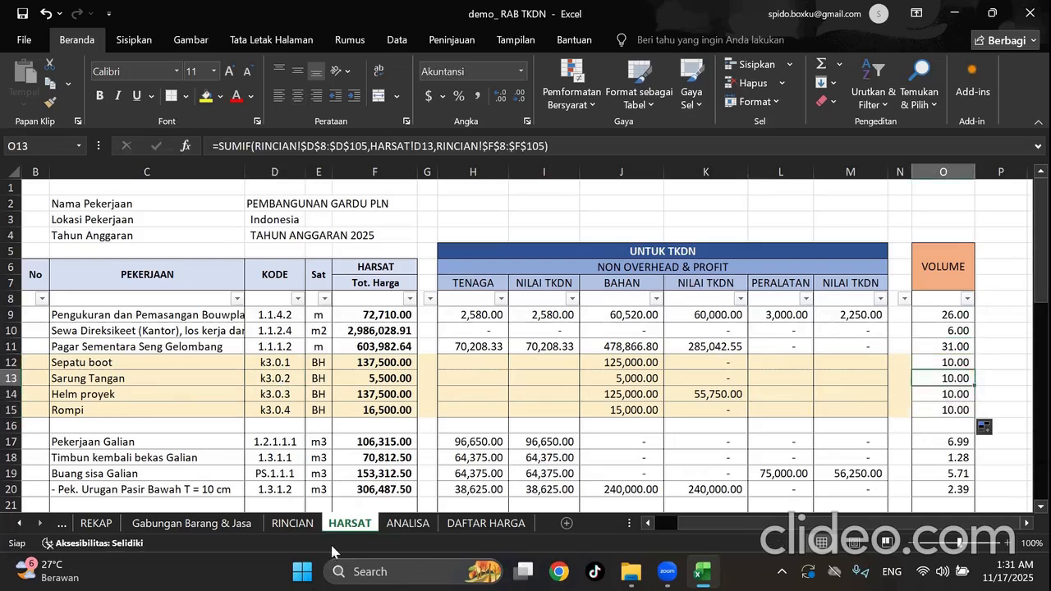
Return to the RINCIAN sheet and view its first rows with the PEKERJAAN PERSIAPAN items.
{"action": "left_click", "coordinate": [284, 526]}
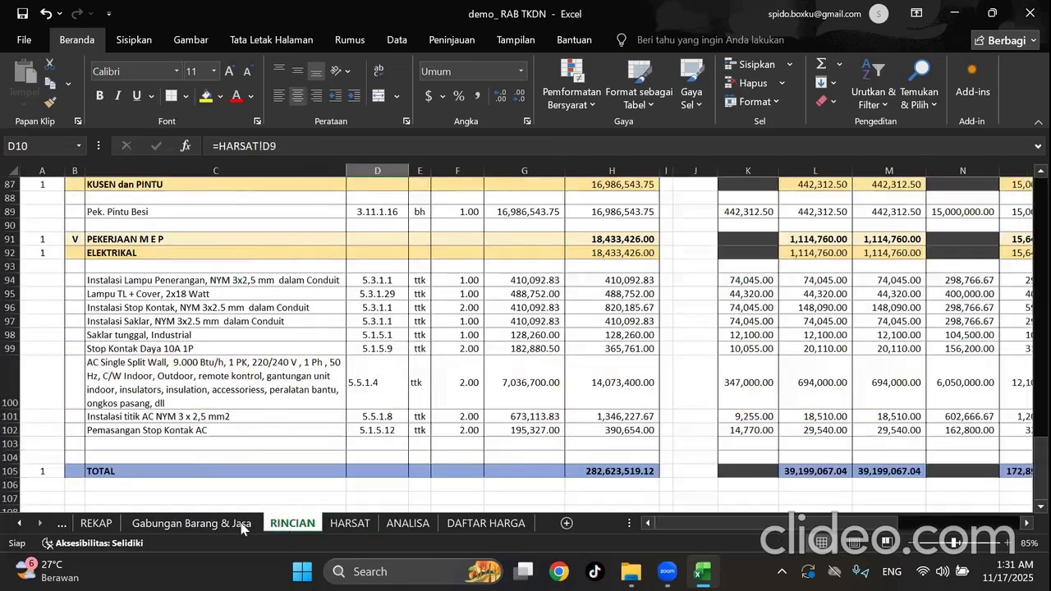
{"action": "scroll", "coordinate": [437, 353], "scroll_direction": "up", "scroll_amount": 15}
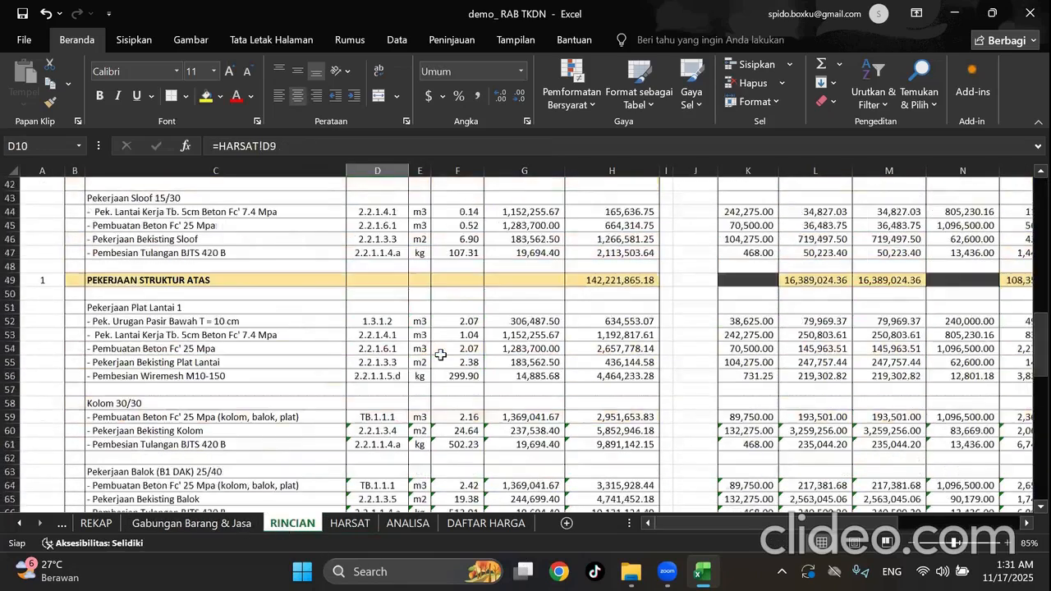
{"action": "scroll", "coordinate": [440, 354], "scroll_direction": "up", "scroll_amount": 14}
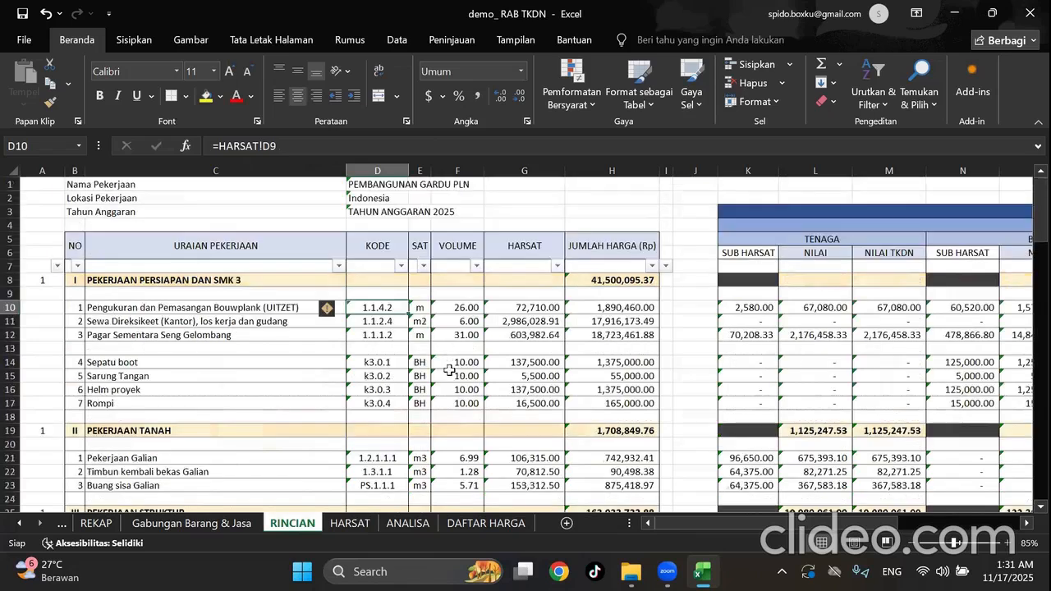
Review the RINCIAN and HARSAT item rows, and examine the ANALISA sheet's VOLUME column, including the formula in T64.
{"action": "scroll", "coordinate": [447, 361], "scroll_direction": "down", "scroll_amount": 1}
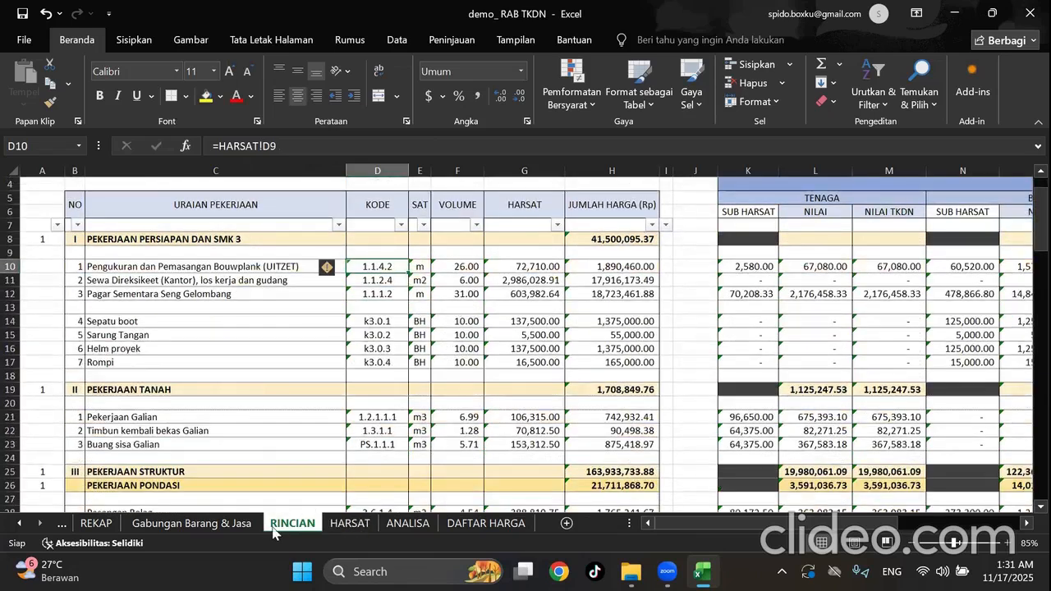
{"action": "left_click", "coordinate": [346, 523]}
{"action": "left_click", "coordinate": [999, 317]}
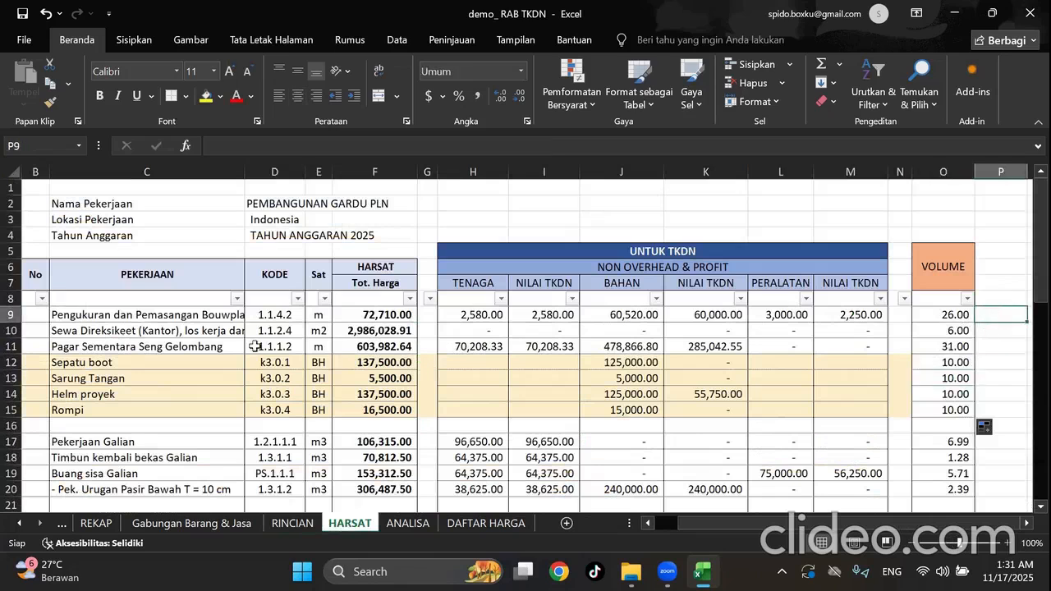
{"action": "left_click", "coordinate": [404, 530]}
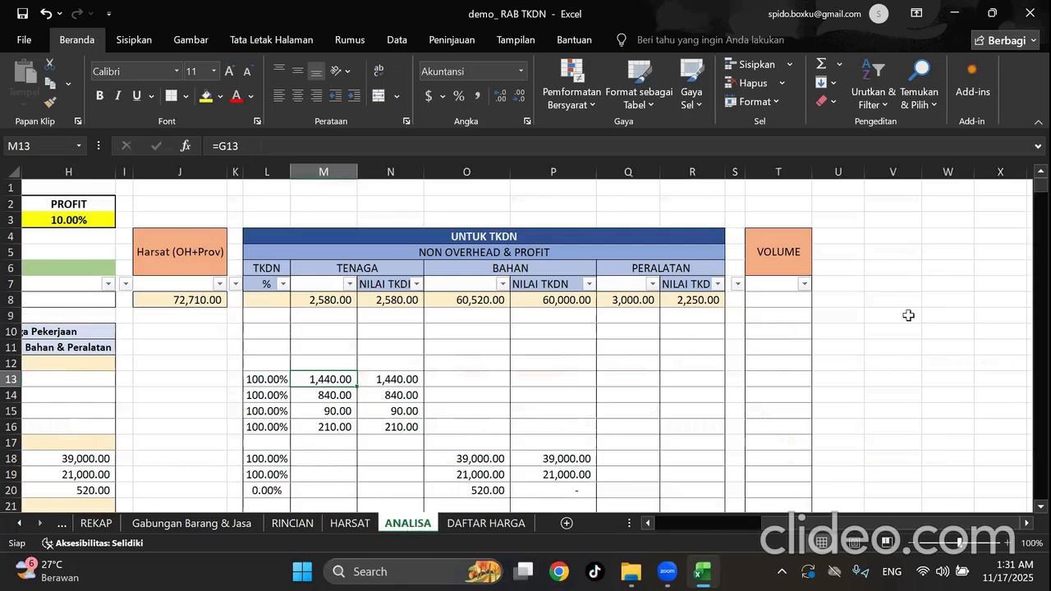
{"action": "left_click_drag", "start_coordinate": [907, 528], "coordinate": [768, 541]}
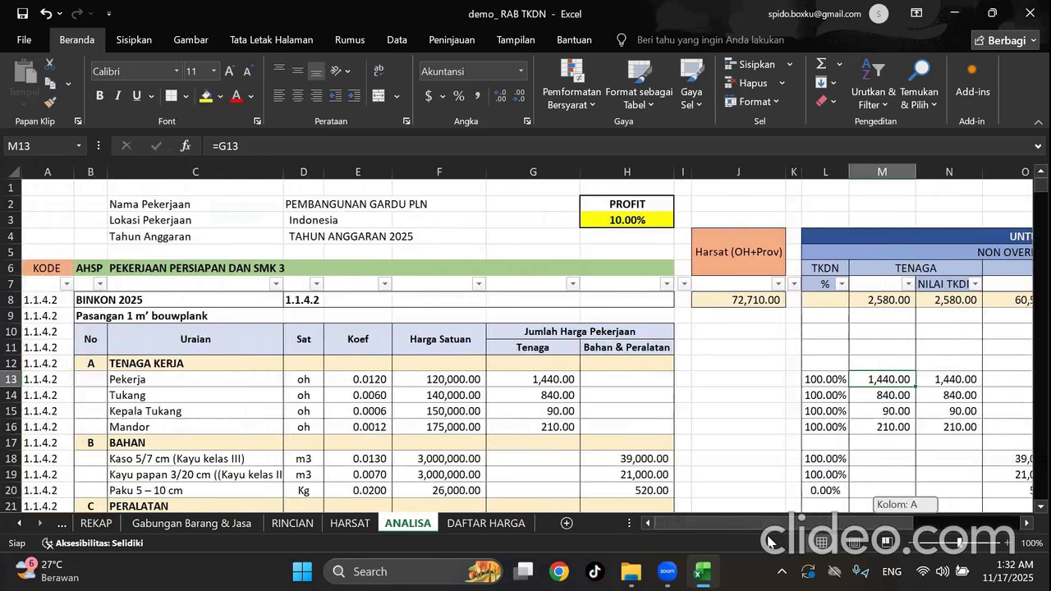
{"action": "left_click_drag", "start_coordinate": [768, 542], "coordinate": [769, 542]}
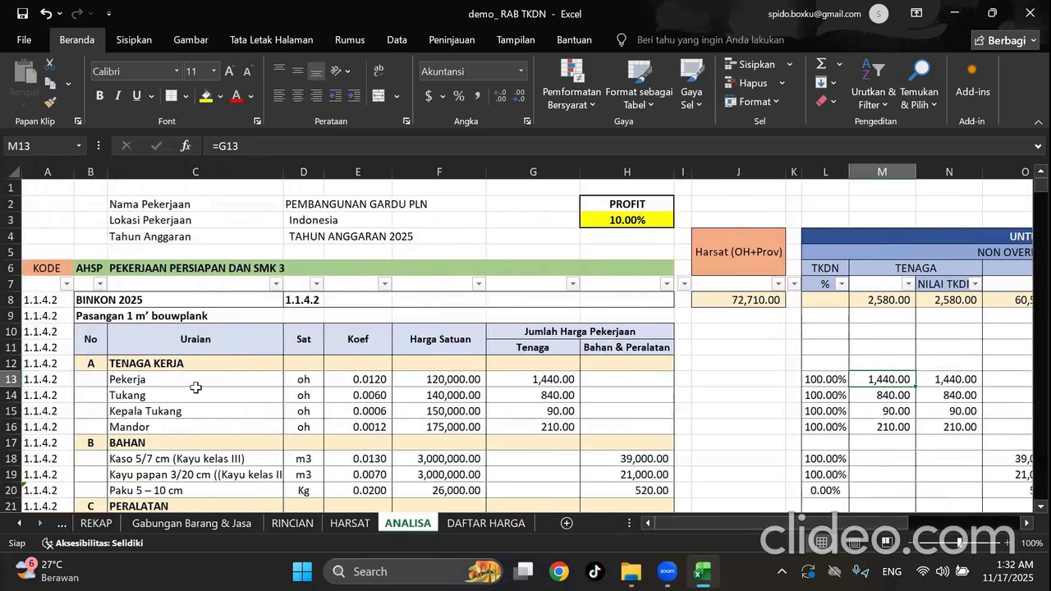
{"action": "left_click_drag", "start_coordinate": [665, 532], "coordinate": [854, 535]}
{"action": "scroll", "coordinate": [873, 373], "scroll_direction": "down", "scroll_amount": 12}
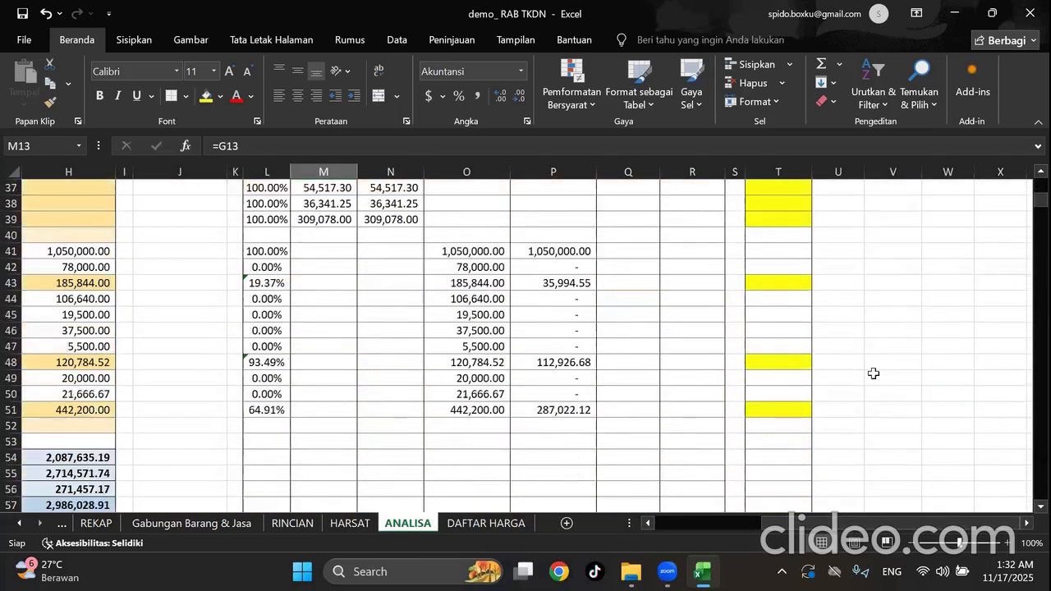
{"action": "scroll", "coordinate": [873, 373], "scroll_direction": "down", "scroll_amount": 4}
{"action": "left_click", "coordinate": [787, 426]}
{"action": "scroll", "coordinate": [821, 378], "scroll_direction": "up", "scroll_amount": 16}
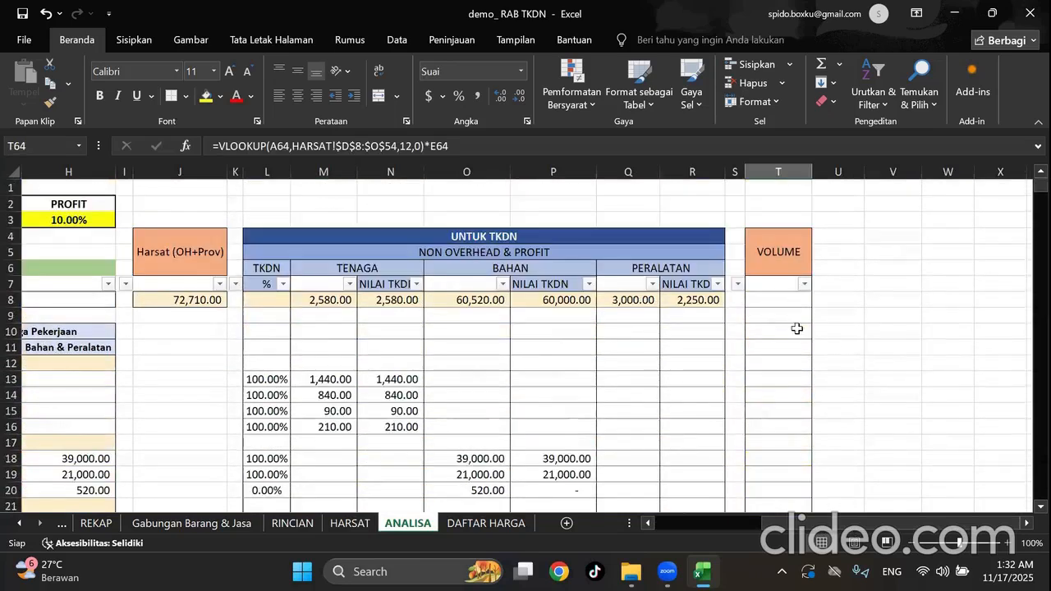
Start a VLOOKUP formula in the Pekerja row's VOLUME cell T13 on ANALISA, with the KODE cell A13 as lookup value.
{"action": "left_click", "coordinate": [768, 380]}
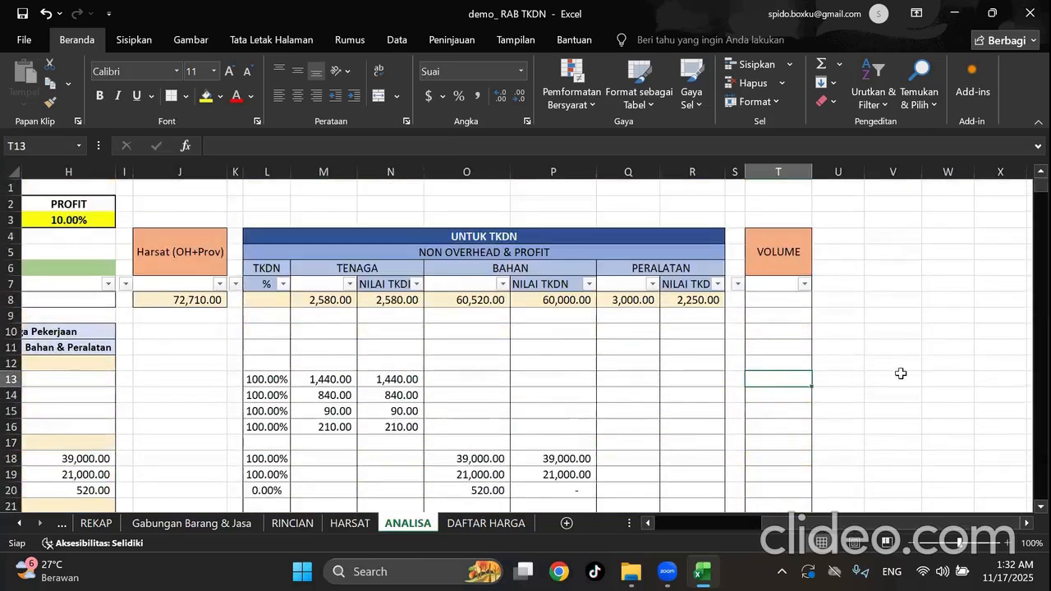
{"action": "type", "text": "="}
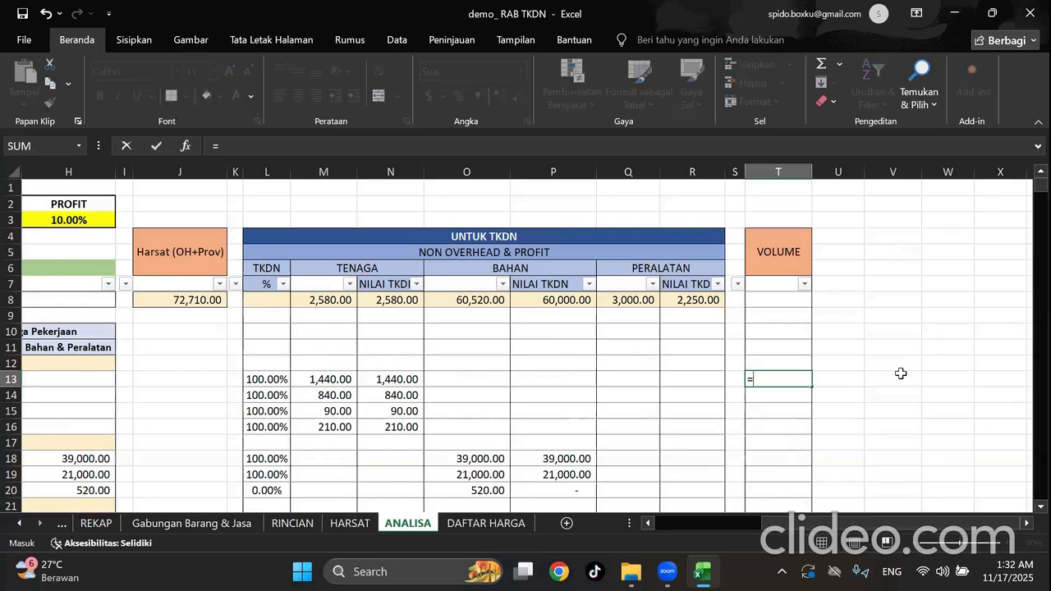
{"action": "type", "text": "vl"}
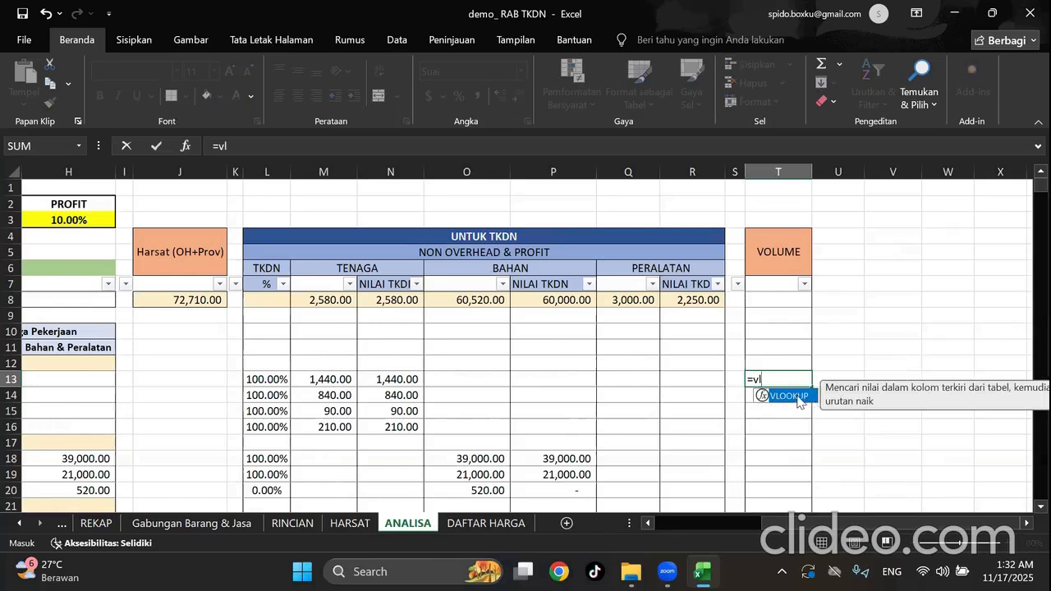
{"action": "double_click", "coordinate": [789, 396]}
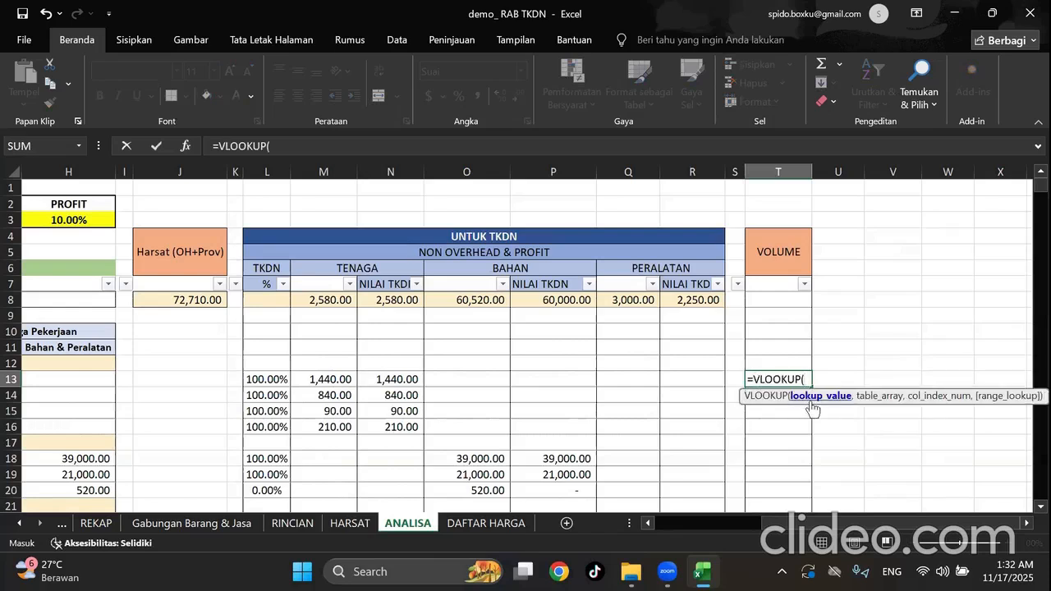
{"action": "left_click_drag", "start_coordinate": [865, 526], "coordinate": [706, 523]}
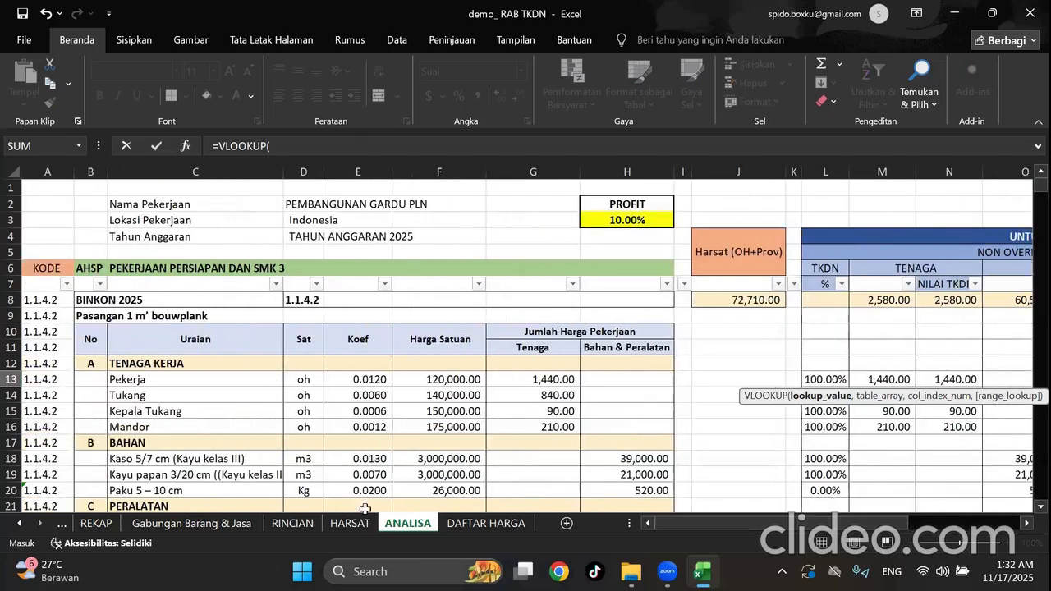
{"action": "left_click", "coordinate": [47, 379]}
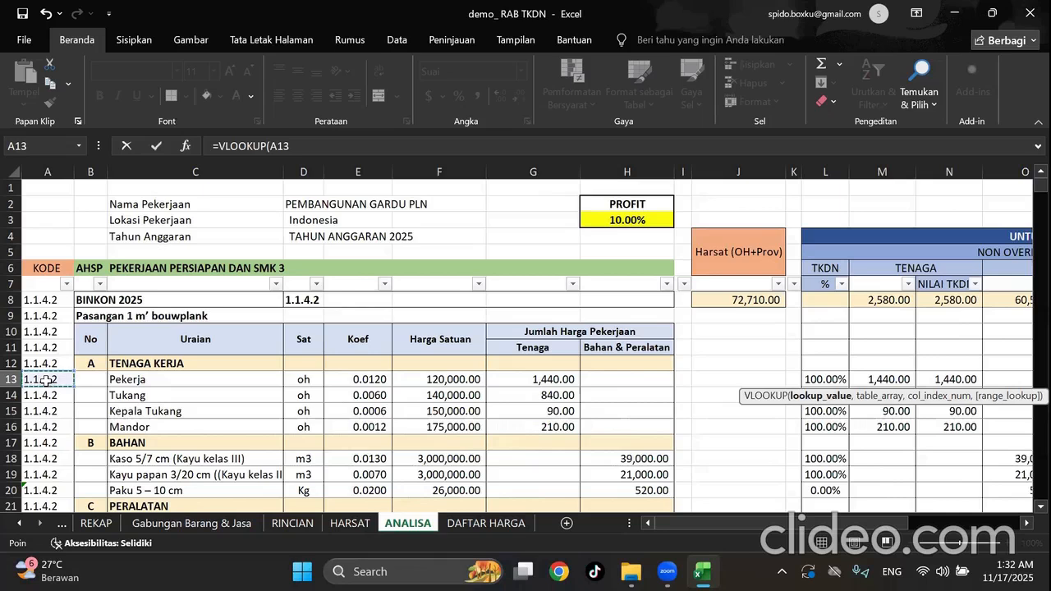
{"action": "type", "text": "'"}
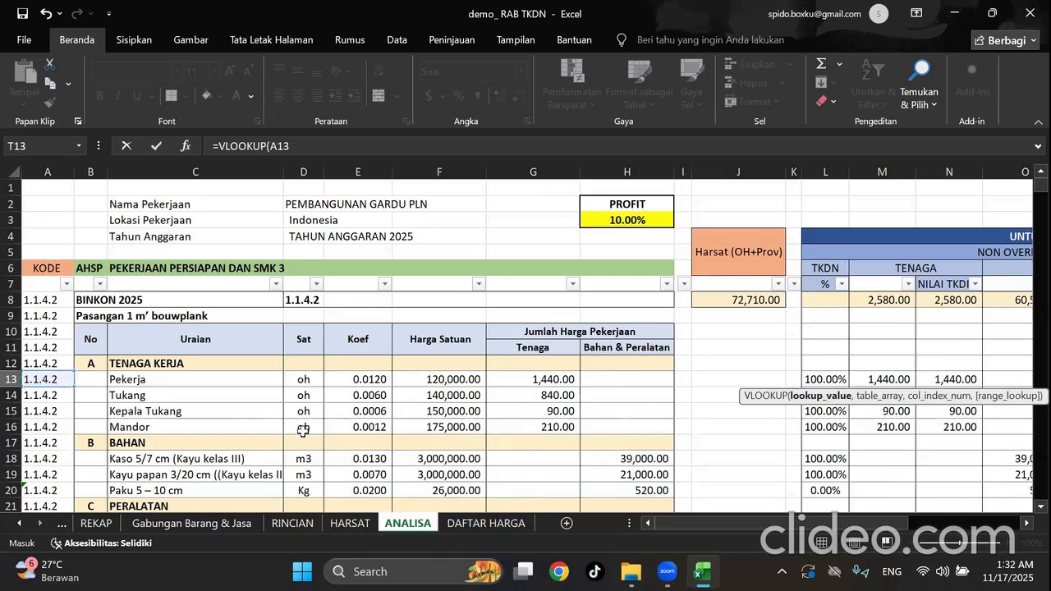
{"action": "type", "text": ","}
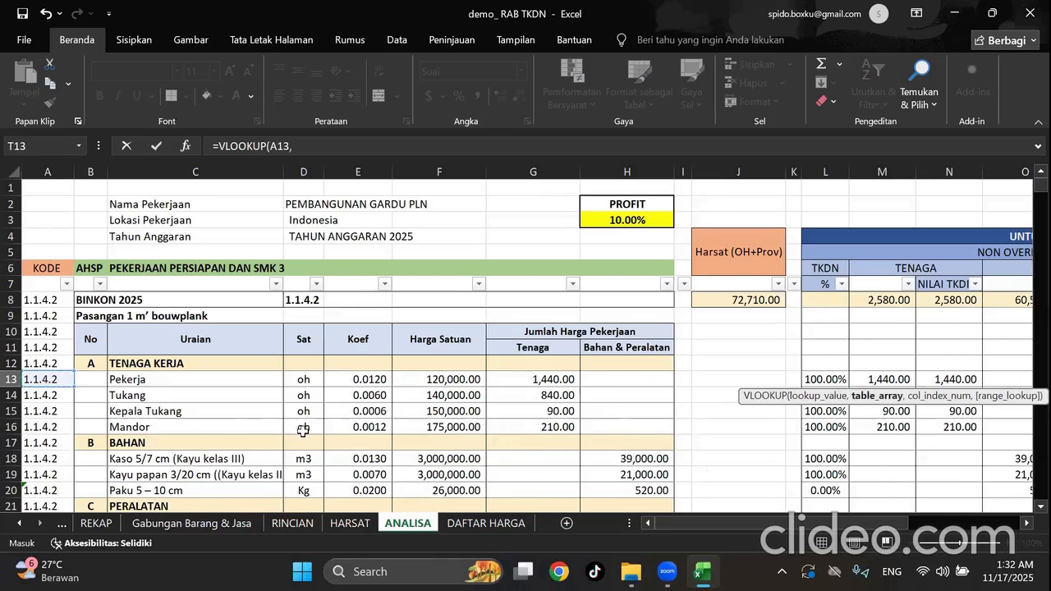
Set the lookup table of the T13 formula to the absolute HARSAT range $D$9:$O$54.
{"action": "left_click", "coordinate": [353, 525]}
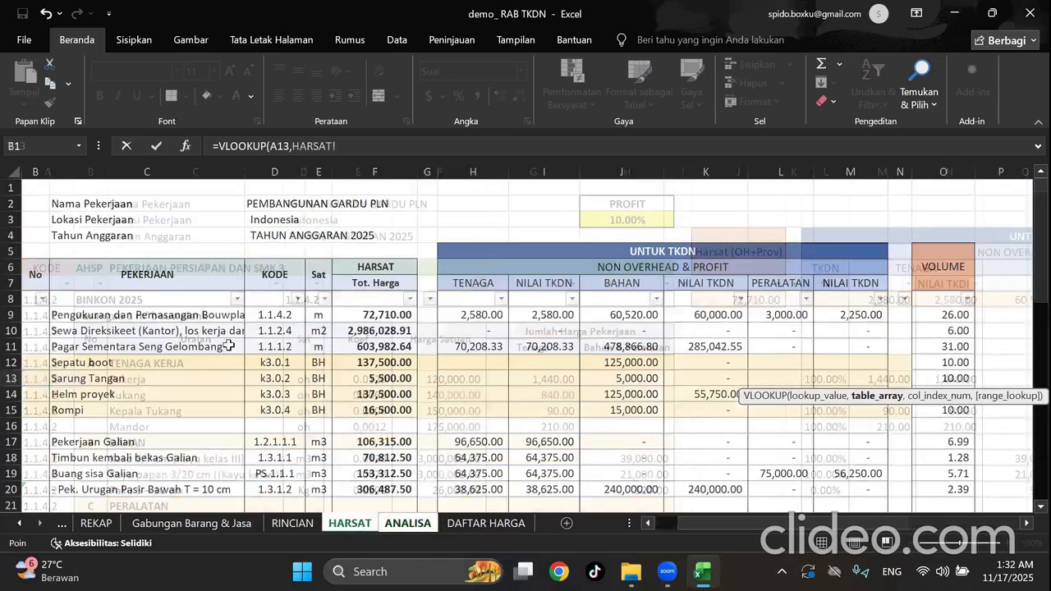
{"action": "left_click", "coordinate": [271, 313]}
{"action": "left_click_drag", "start_coordinate": [271, 313], "coordinate": [917, 458]}
{"action": "left_click_drag", "start_coordinate": [944, 205], "coordinate": [946, 474]}
{"action": "left_click", "coordinate": [348, 147]}
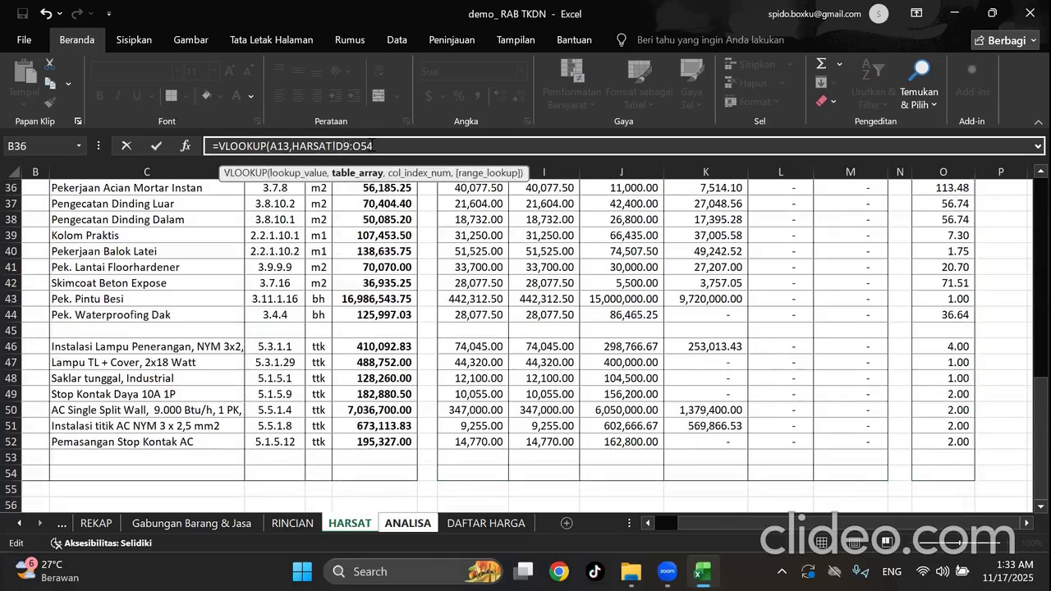
{"action": "key", "text": "F4"}
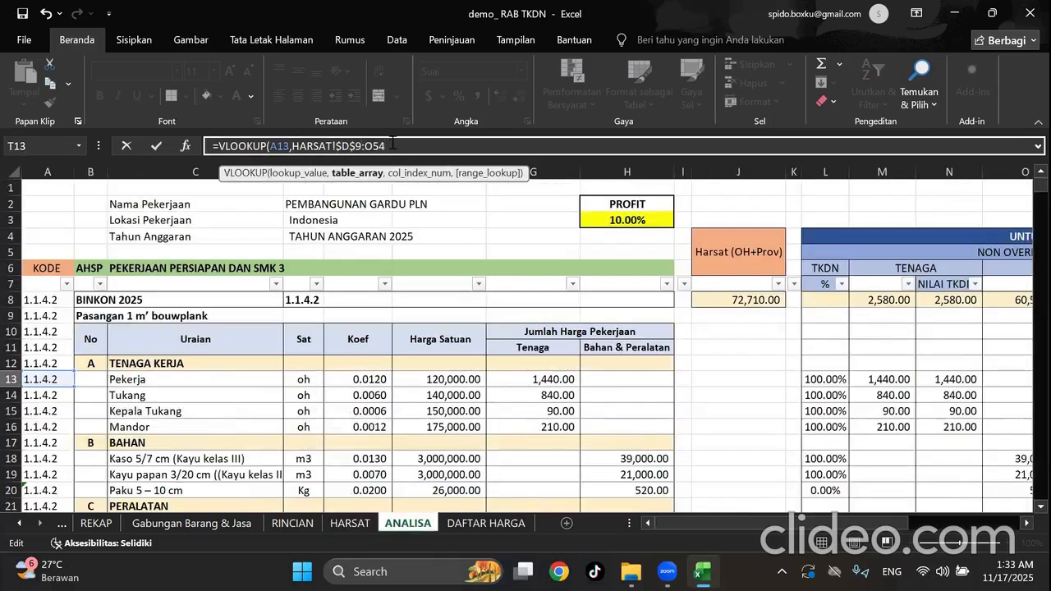
{"action": "key", "text": "F4"}
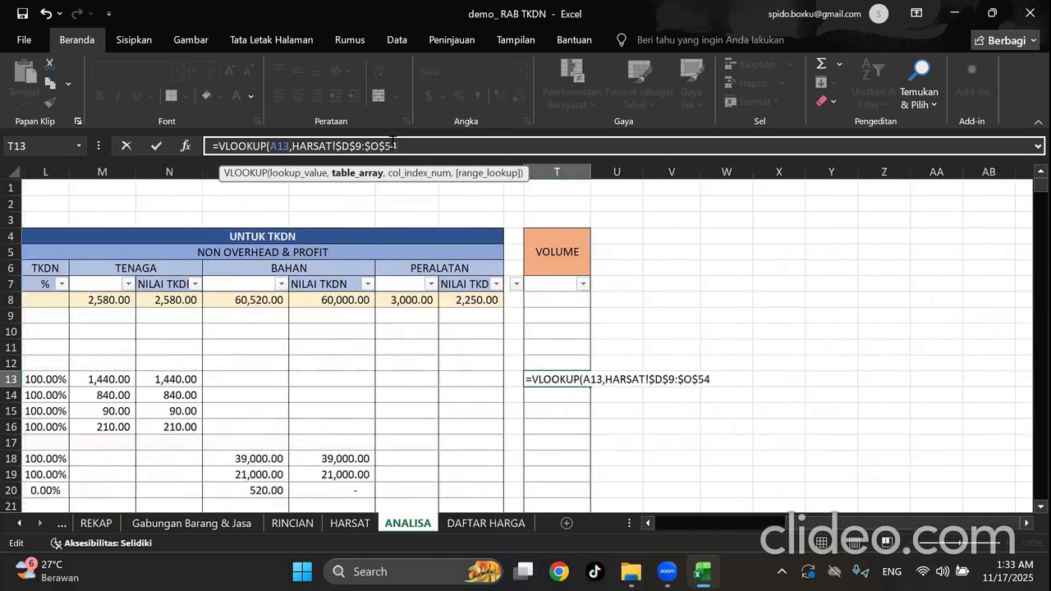
Complete the T13 VLOOKUP with 0 as a placeholder column index and 0 for an exact match.
{"action": "type", "text": ","}
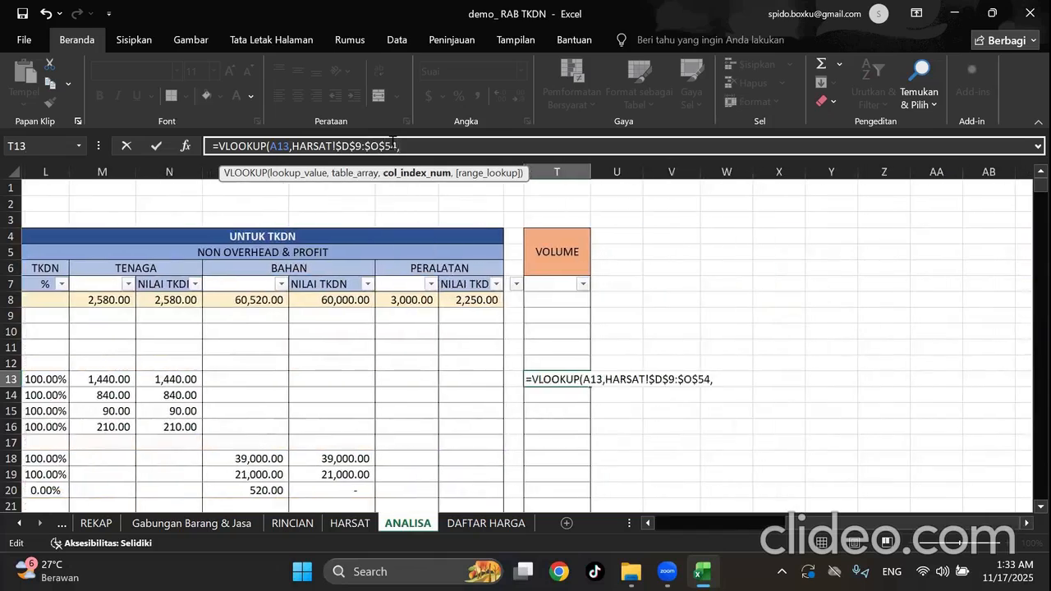
{"action": "type", "text": "0,0"}
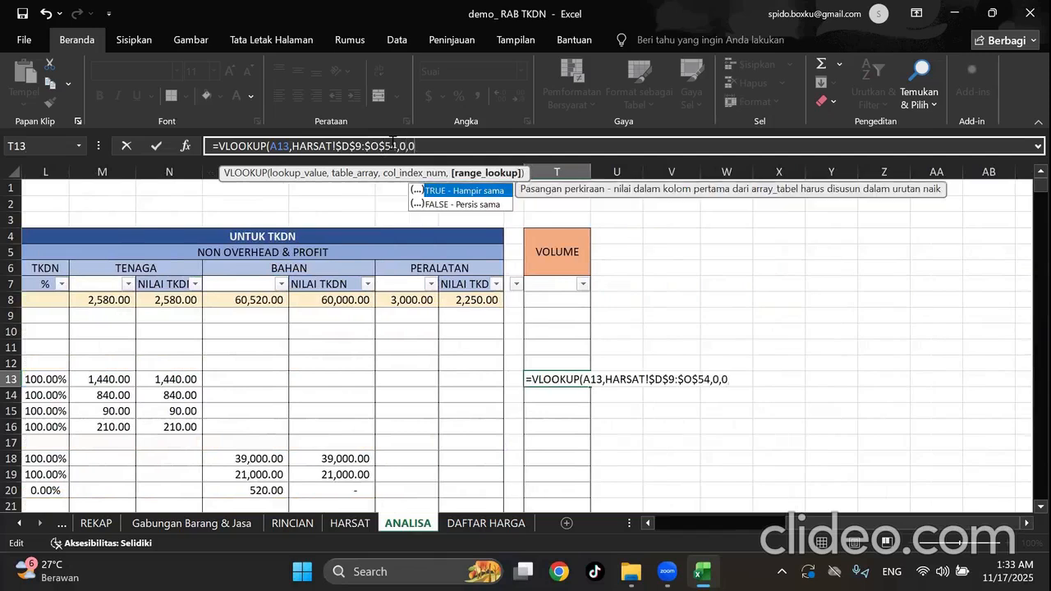
{"action": "type", "text": ")"}
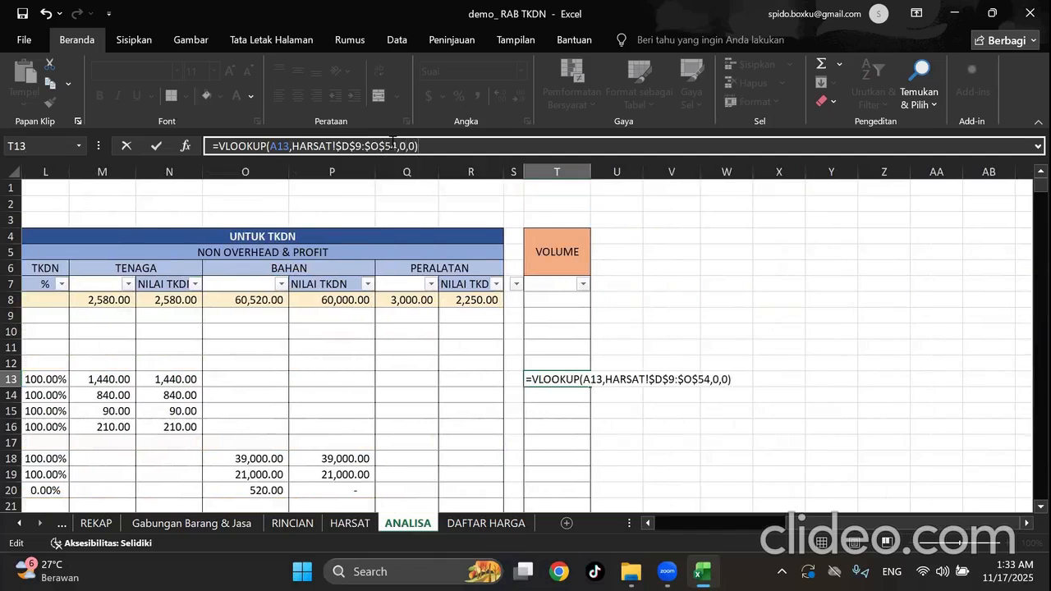
{"action": "key", "text": "Return"}
Count the columns in HARSAT row 9 from the KODE cell D9 to the VOLUME cell O9.
{"action": "left_click_drag", "start_coordinate": [901, 527], "coordinate": [782, 555]}
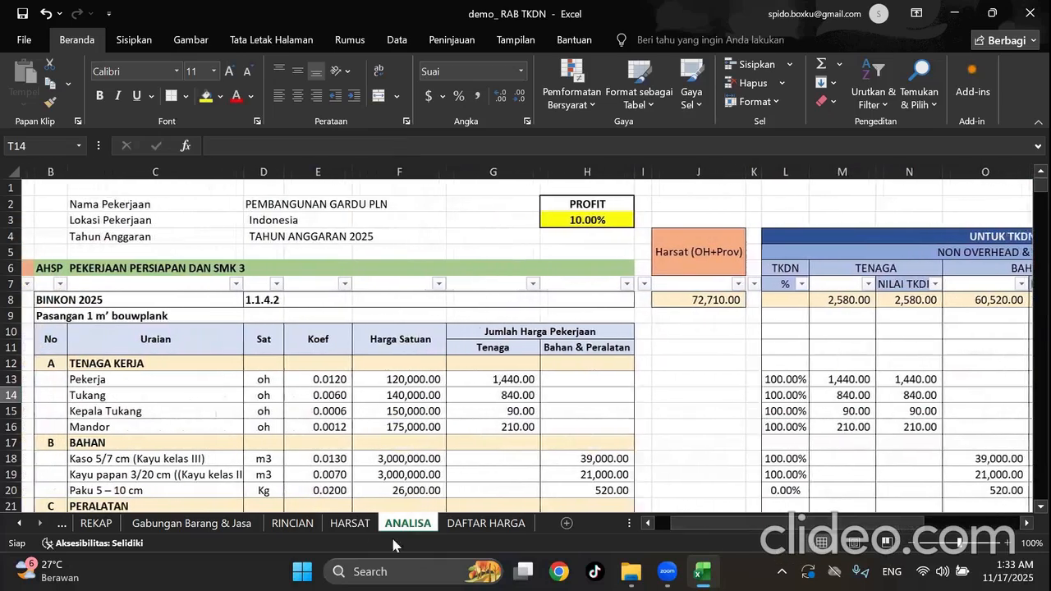
{"action": "left_click", "coordinate": [341, 523]}
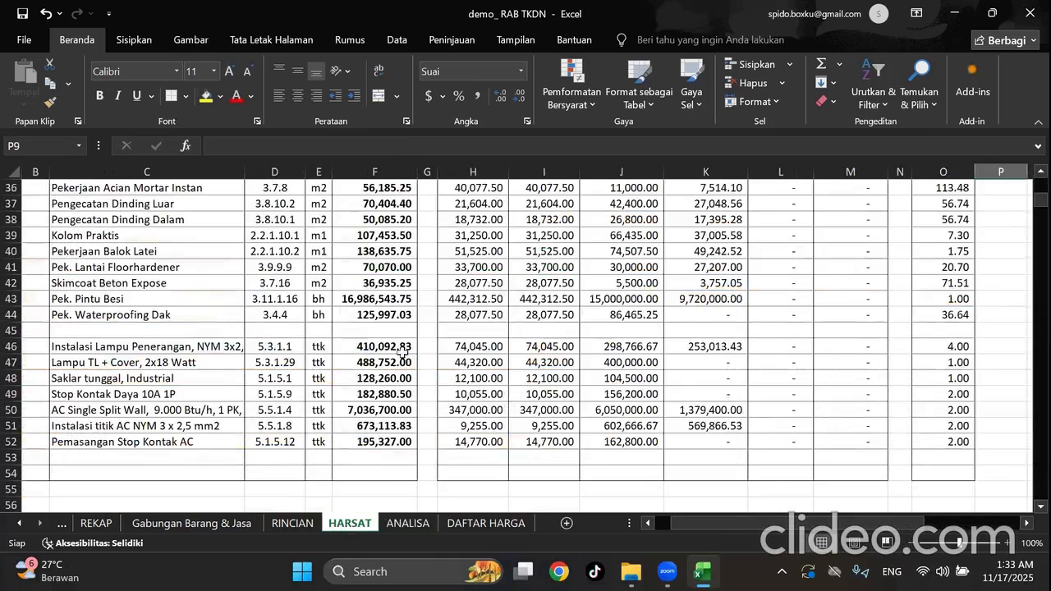
{"action": "scroll", "coordinate": [402, 353], "scroll_direction": "up", "scroll_amount": 10}
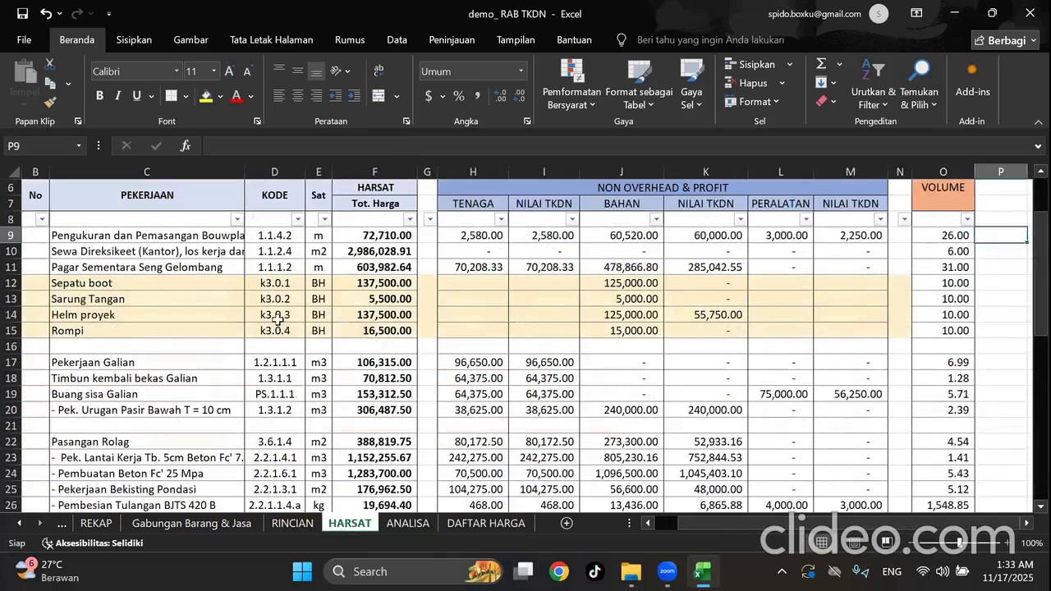
{"action": "scroll", "coordinate": [279, 320], "scroll_direction": "up", "scroll_amount": 1}
{"action": "left_click", "coordinate": [279, 319]}
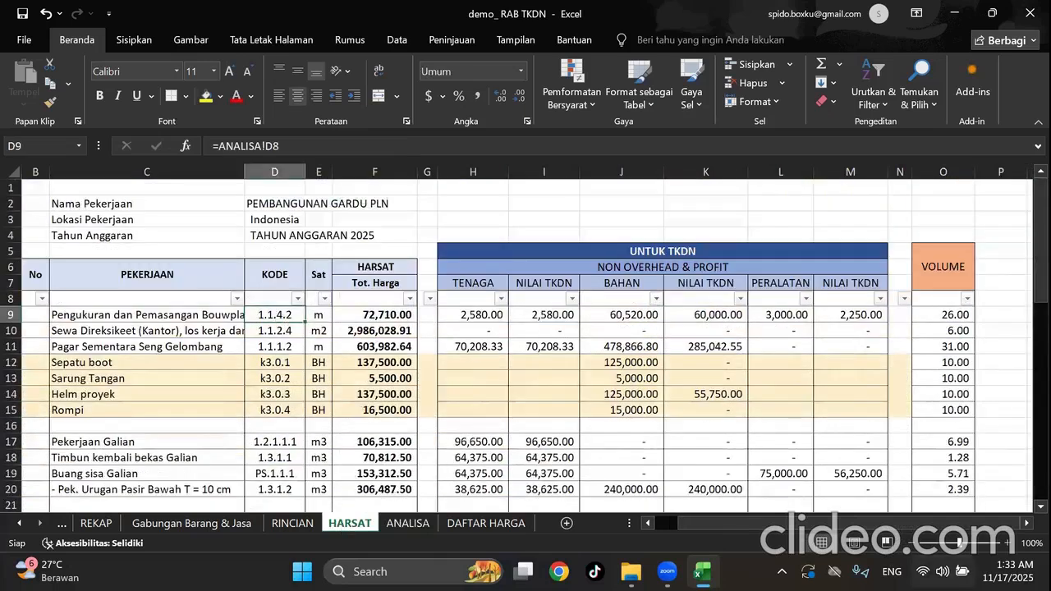
{"action": "key", "text": "Right"}
{"action": "key", "text": "Right"}
{"action": "key", "text": "Right"}
{"action": "key", "text": "Right"}
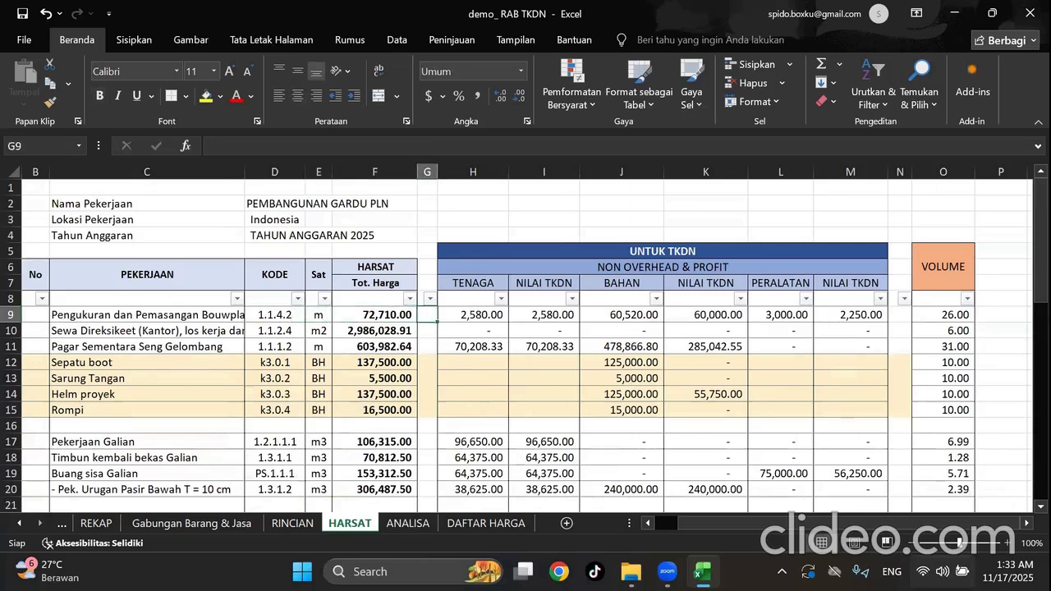
{"action": "key", "text": "Right"}
{"action": "key", "text": "Right"}
{"action": "key", "text": "Right"}
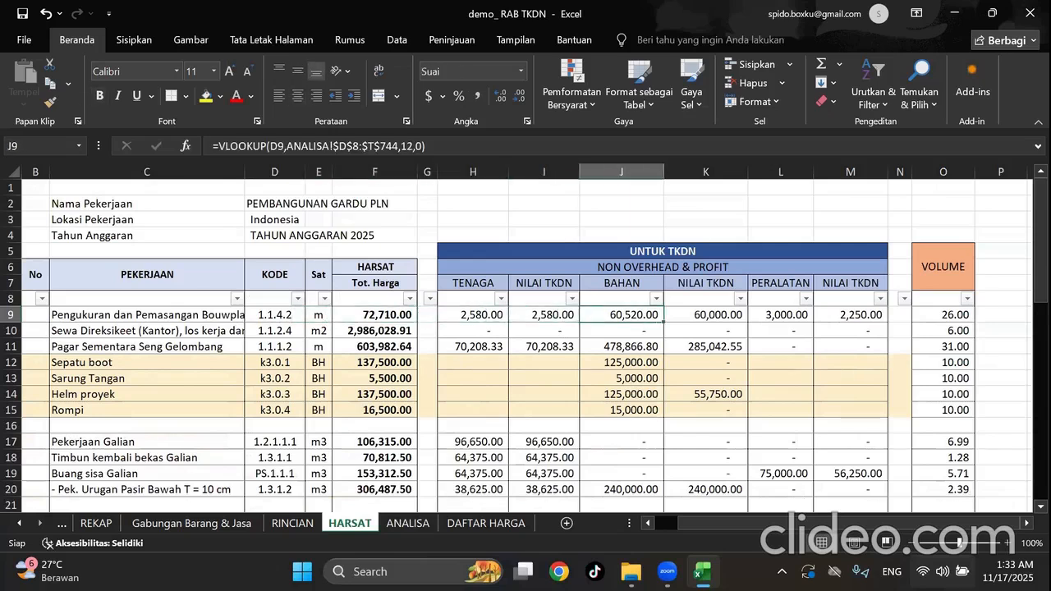
{"action": "key", "text": "Right"}
{"action": "key", "text": "Right"}
{"action": "key", "text": "Right"}
{"action": "key", "text": "Right"}
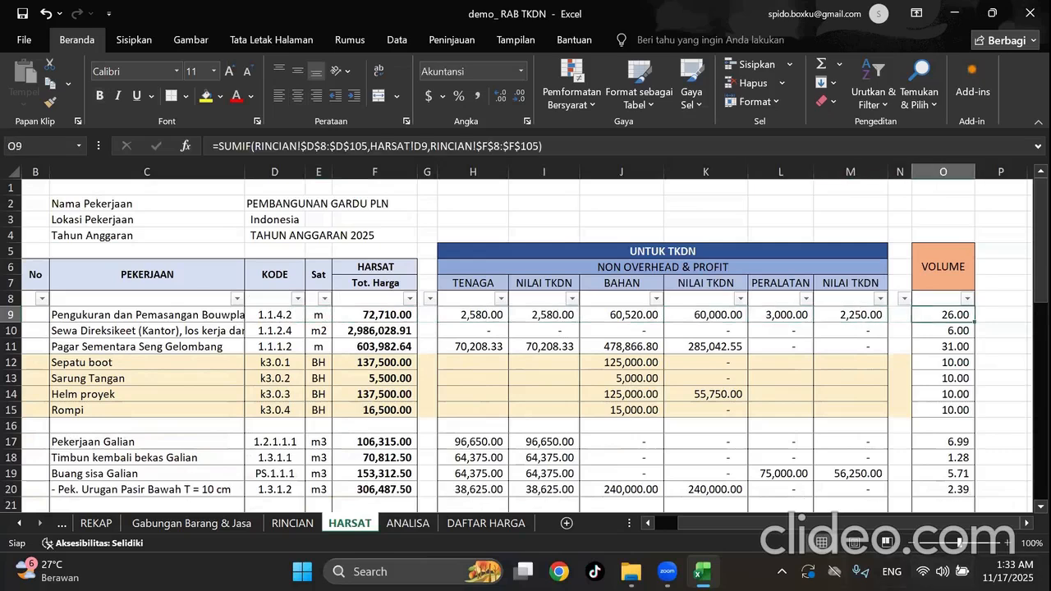
Change the column index of the VLOOKUP formula in ANALISA T13 to 12.
{"action": "left_click", "coordinate": [409, 524]}
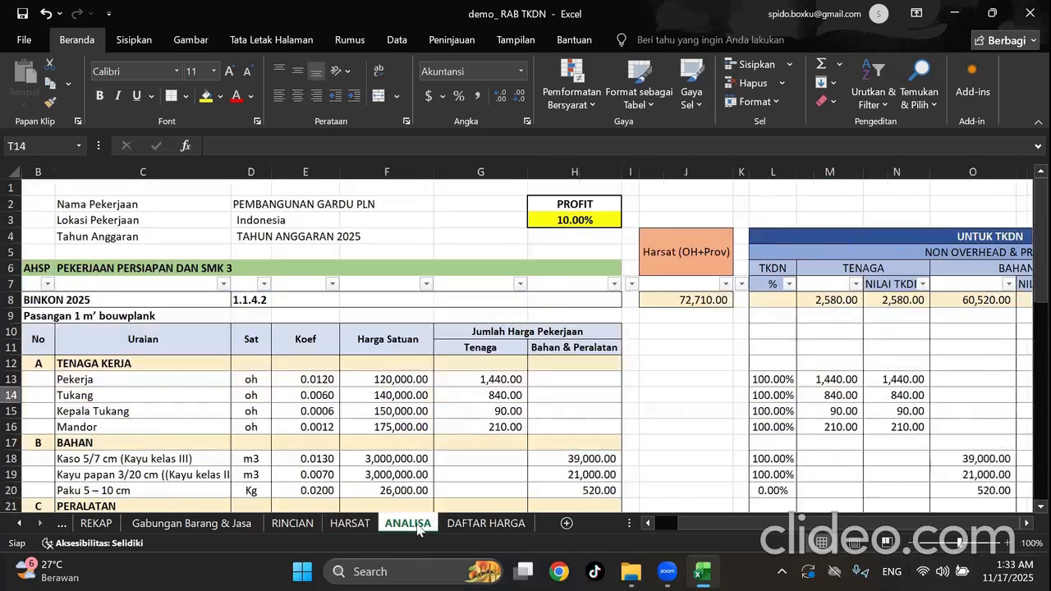
{"action": "scroll", "coordinate": [825, 400], "scroll_direction": "right", "scroll_amount": 3}
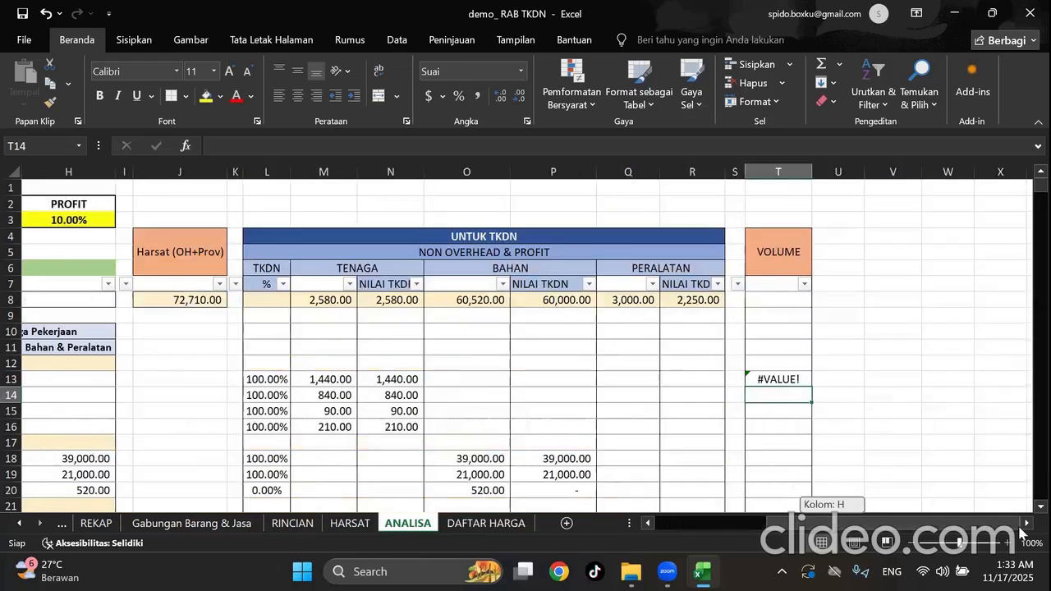
{"action": "left_click", "coordinate": [786, 379]}
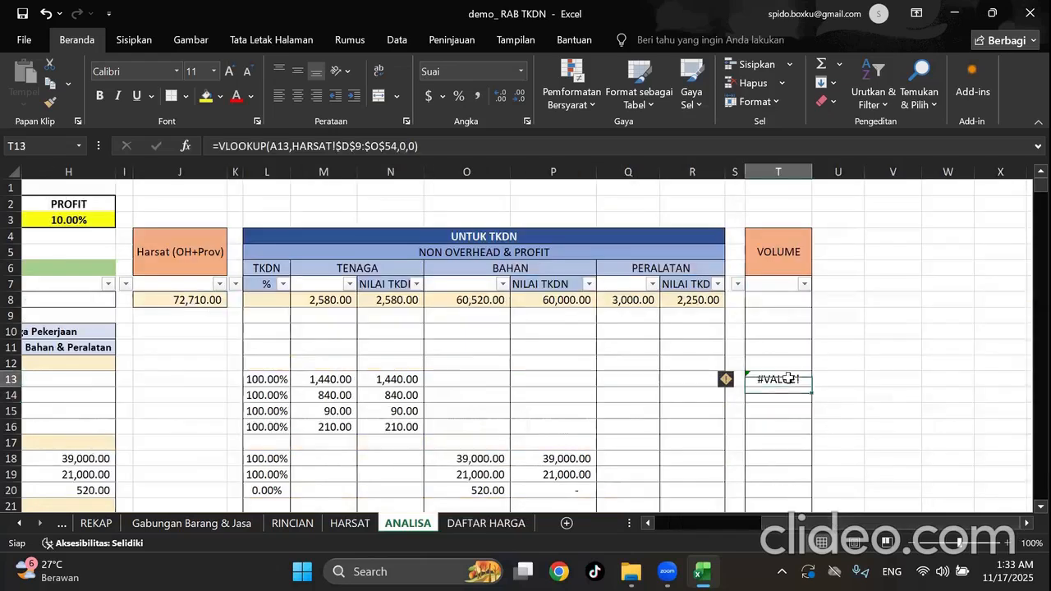
{"action": "left_click", "coordinate": [406, 147]}
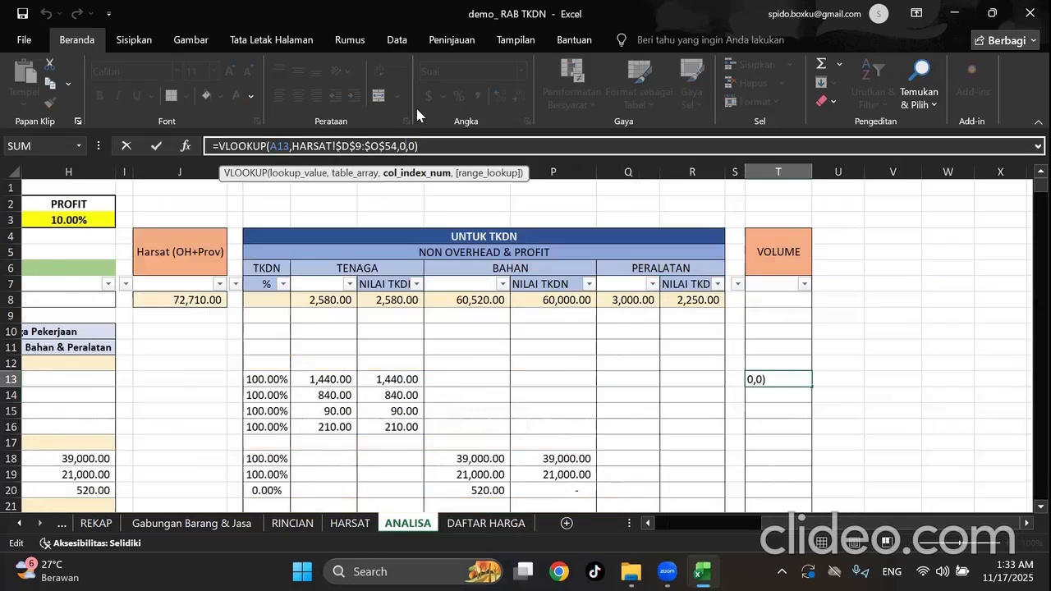
{"action": "key", "text": "BackSpace"}
{"action": "type", "text": "12"}
{"action": "key", "text": "Return"}
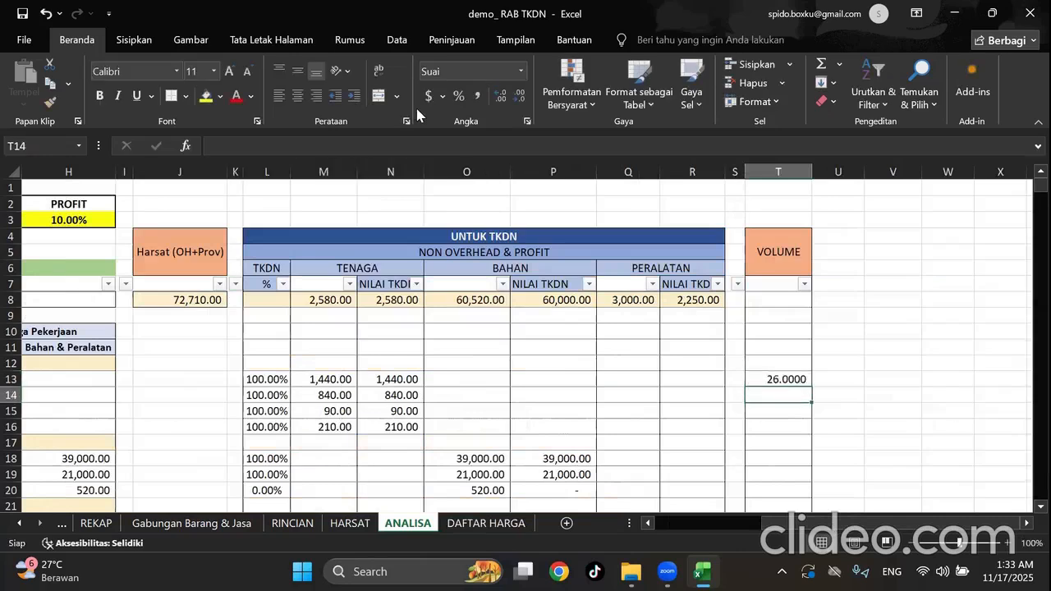
{"action": "scroll", "coordinate": [906, 284], "scroll_direction": "down", "scroll_amount": 2}
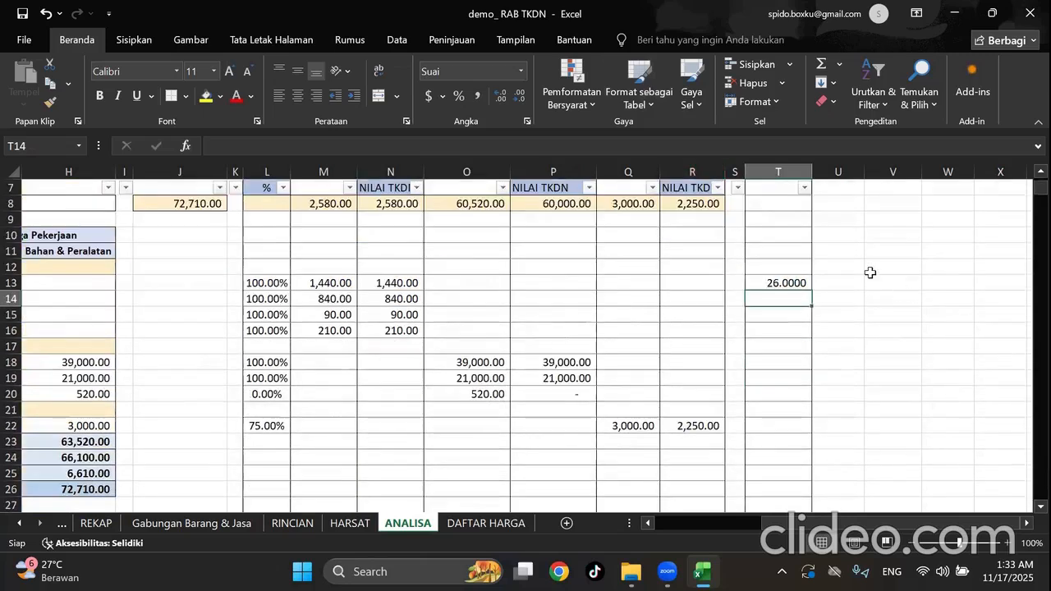
Copy the VLOOKUP formula from ANALISA T13 into T14:T16 and T18:T20.
{"action": "left_click", "coordinate": [782, 284]}
{"action": "key", "text": "ctrl+c"}
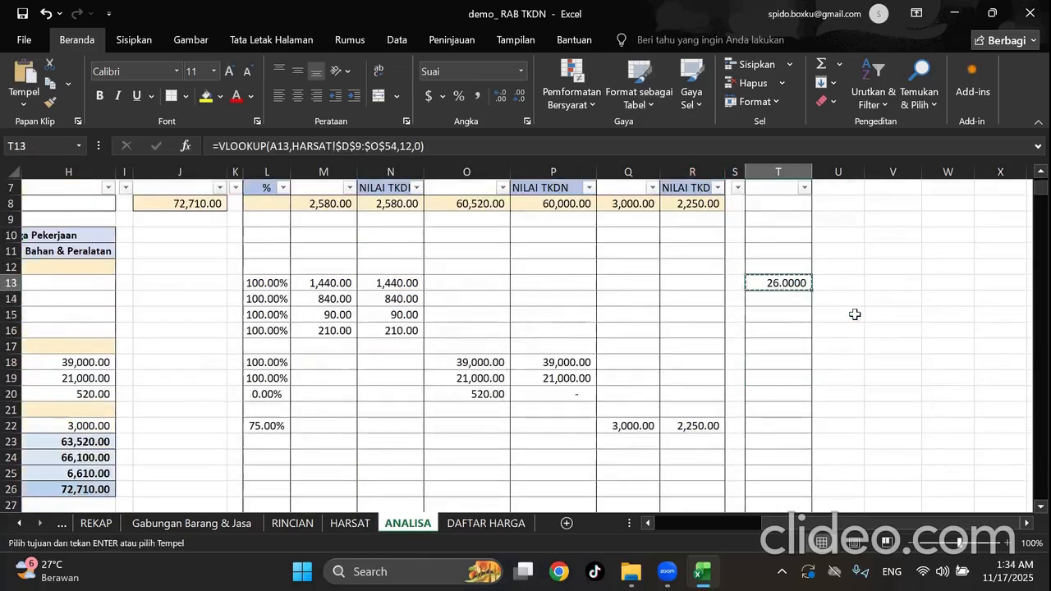
{"action": "left_click_drag", "start_coordinate": [799, 300], "coordinate": [795, 332]}
{"action": "key", "text": "ctrl+v"}
{"action": "key", "text": "ctrl"}
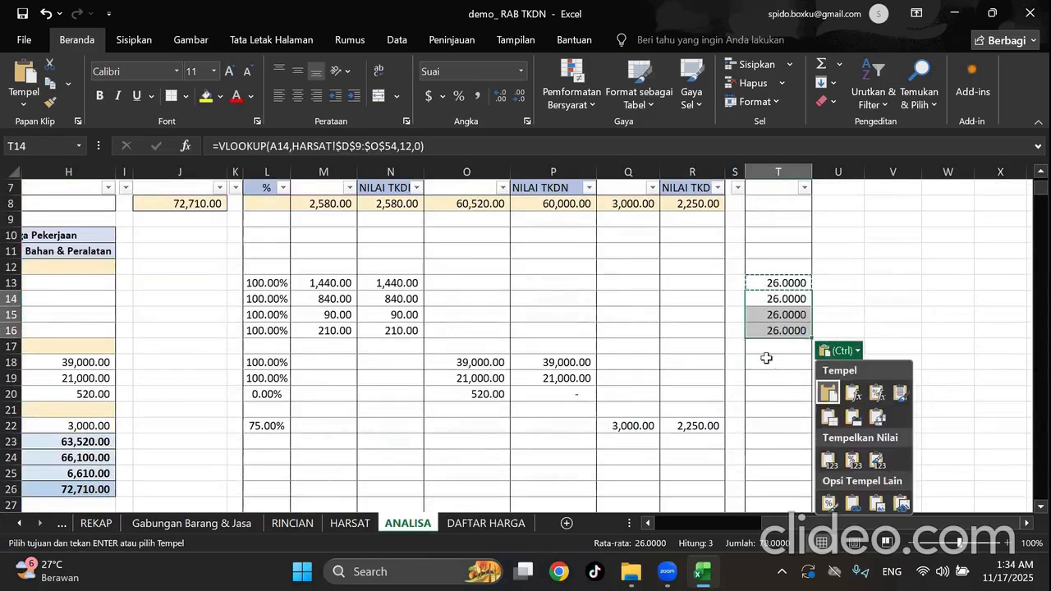
{"action": "scroll", "coordinate": [766, 331], "scroll_direction": "down", "scroll_amount": 1}
{"action": "left_click_drag", "start_coordinate": [770, 335], "coordinate": [774, 347]}
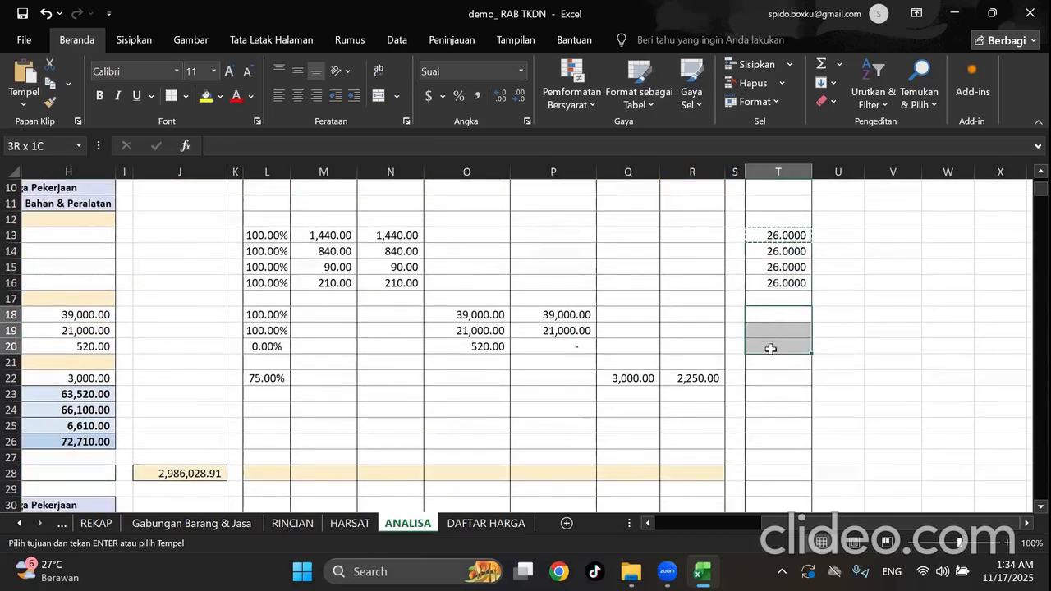
{"action": "key", "text": "ctrl+v"}
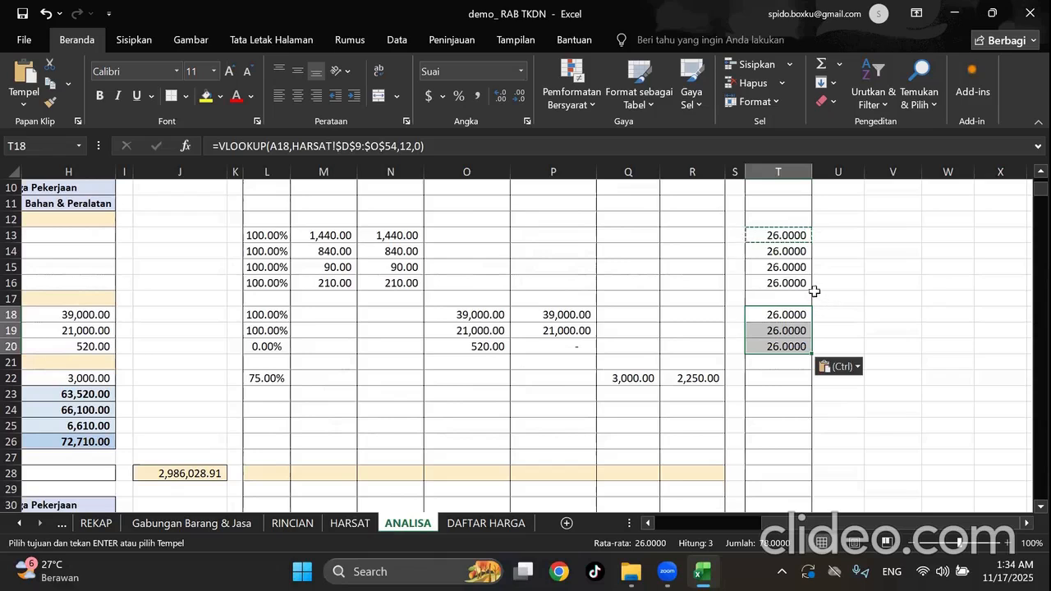
Compare the T13 VLOOKUP formula with the existing volume formula in T64 of the VOLUME column.
{"action": "left_click", "coordinate": [790, 237]}
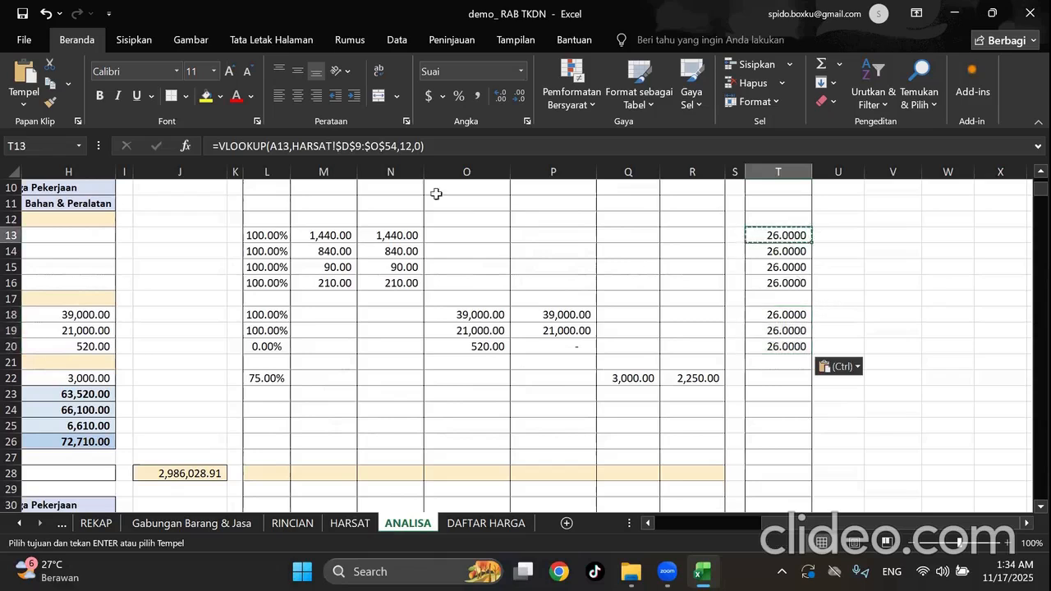
{"action": "left_click", "coordinate": [400, 148]}
{"action": "left_click_drag", "start_coordinate": [887, 525], "coordinate": [735, 532]}
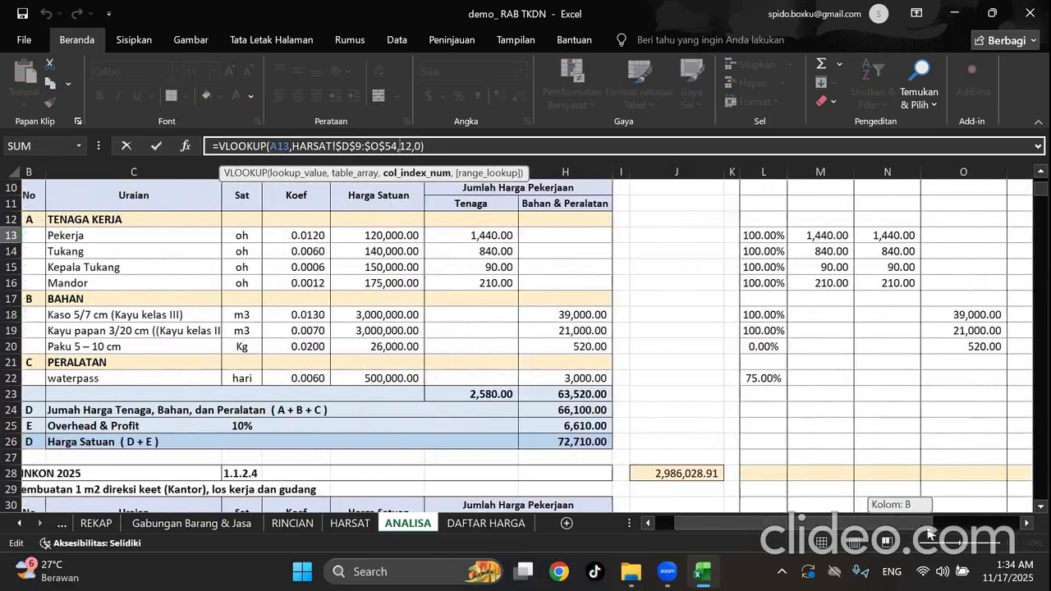
{"action": "key", "text": "Return"}
{"action": "left_click", "coordinate": [809, 349]}
{"action": "scroll", "coordinate": [813, 351], "scroll_direction": "down", "scroll_amount": 18}
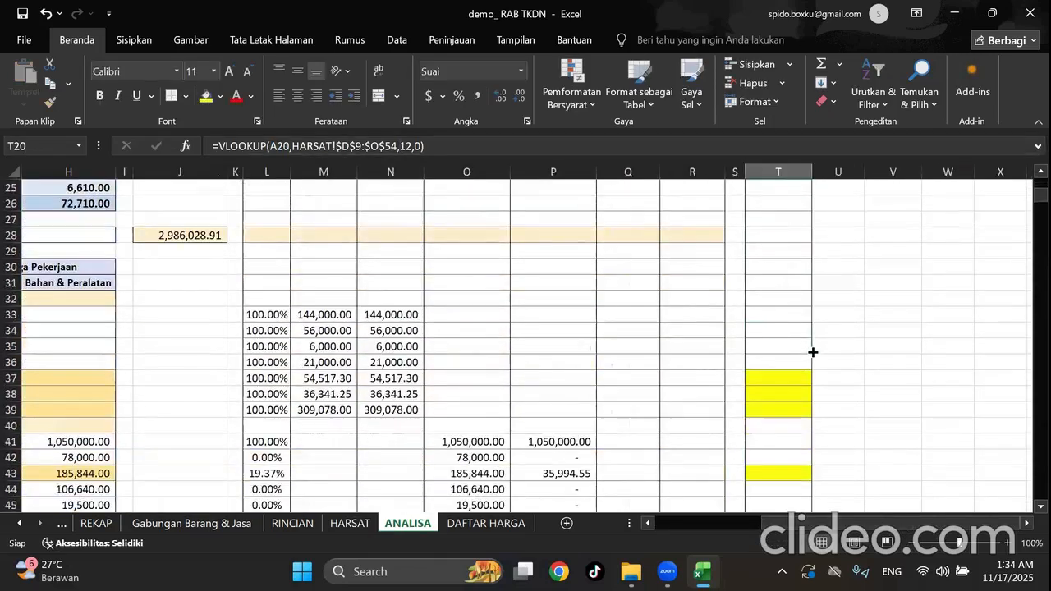
{"action": "scroll", "coordinate": [813, 351], "scroll_direction": "up", "scroll_amount": 20}
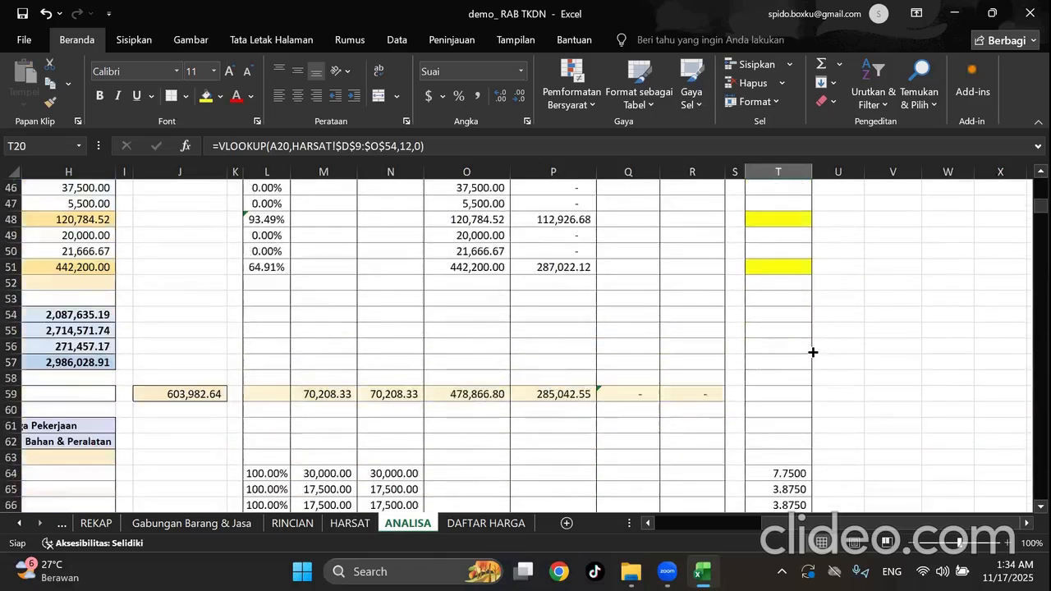
{"action": "scroll", "coordinate": [813, 351], "scroll_direction": "down", "scroll_amount": 1}
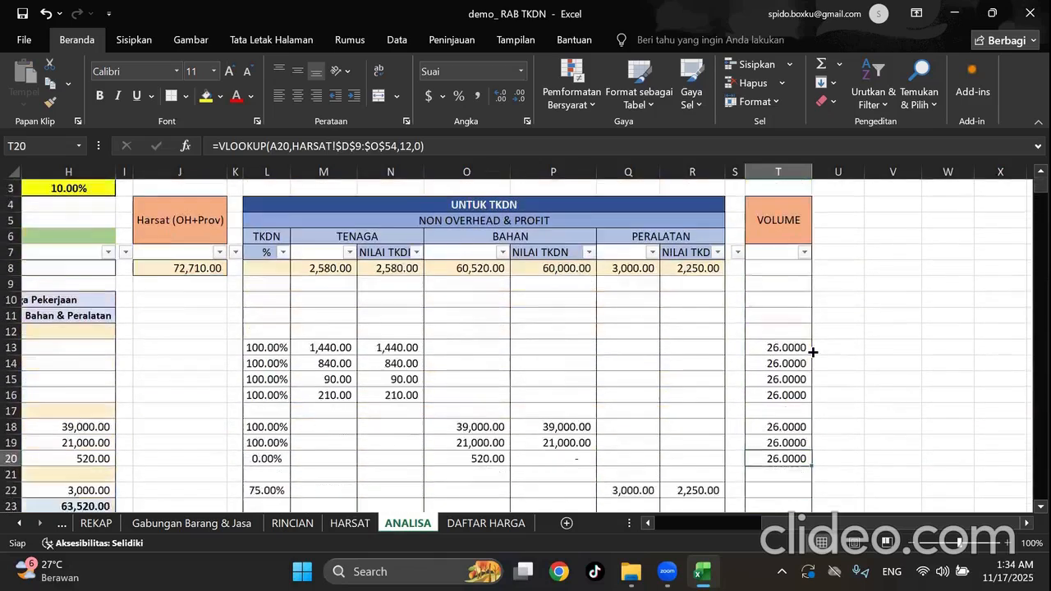
{"action": "left_click", "coordinate": [797, 331]}
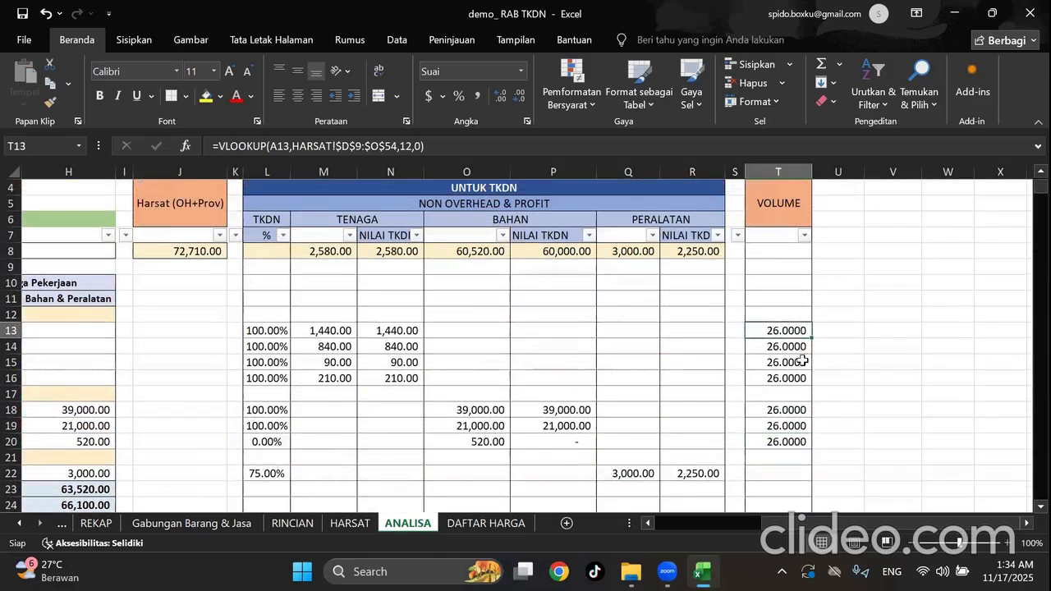
{"action": "scroll", "coordinate": [802, 359], "scroll_direction": "down", "scroll_amount": 13}
{"action": "scroll", "coordinate": [802, 360], "scroll_direction": "down", "scroll_amount": 5}
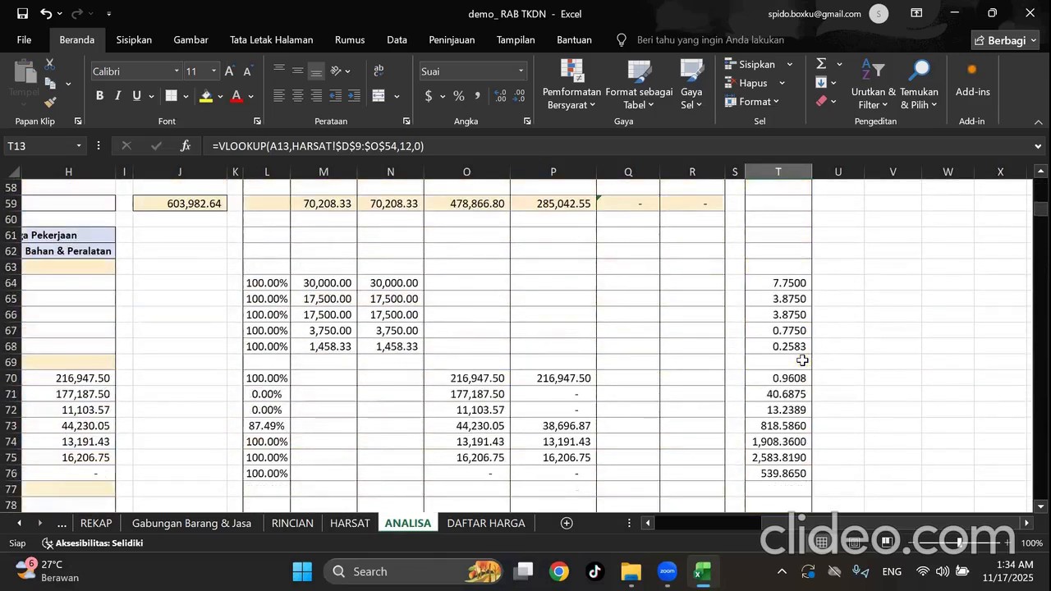
{"action": "left_click", "coordinate": [788, 283]}
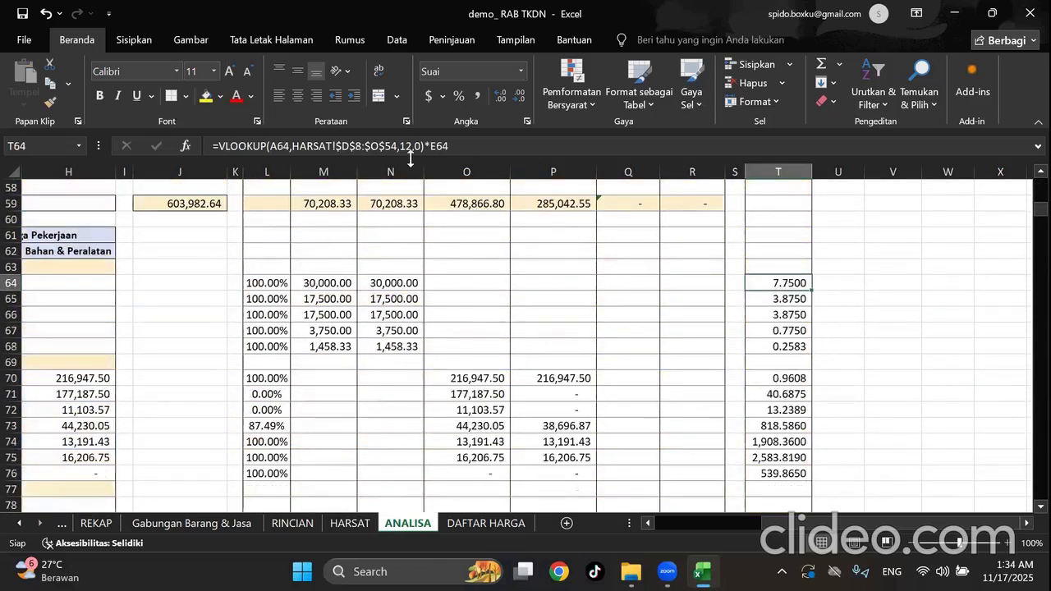
{"action": "scroll", "coordinate": [834, 320], "scroll_direction": "up", "scroll_amount": 19}
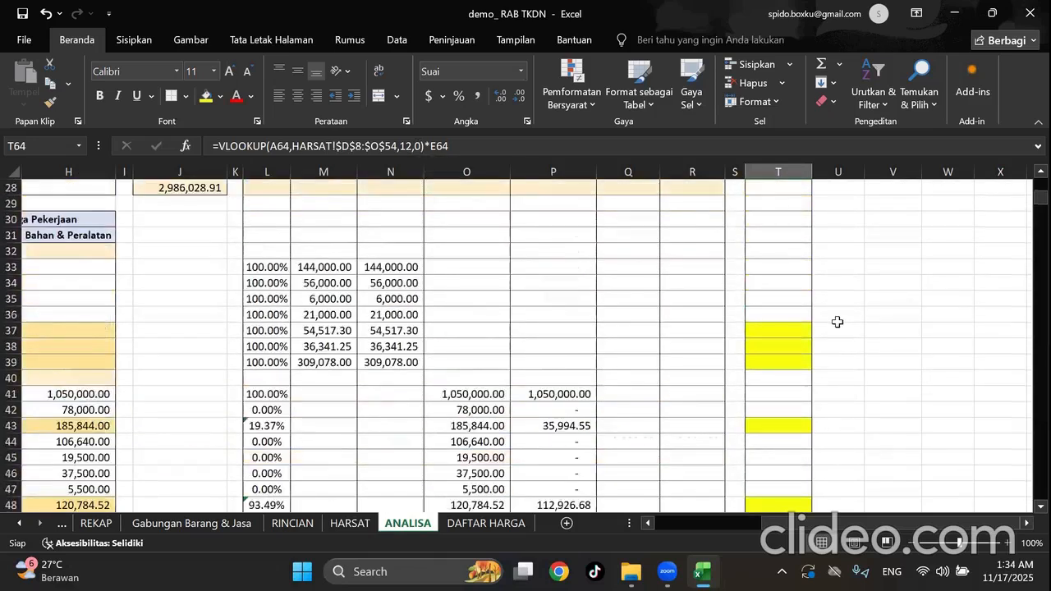
Multiply the VLOOKUP formula in T13 by the Pekerja coefficient in E13.
{"action": "left_click", "coordinate": [798, 376]}
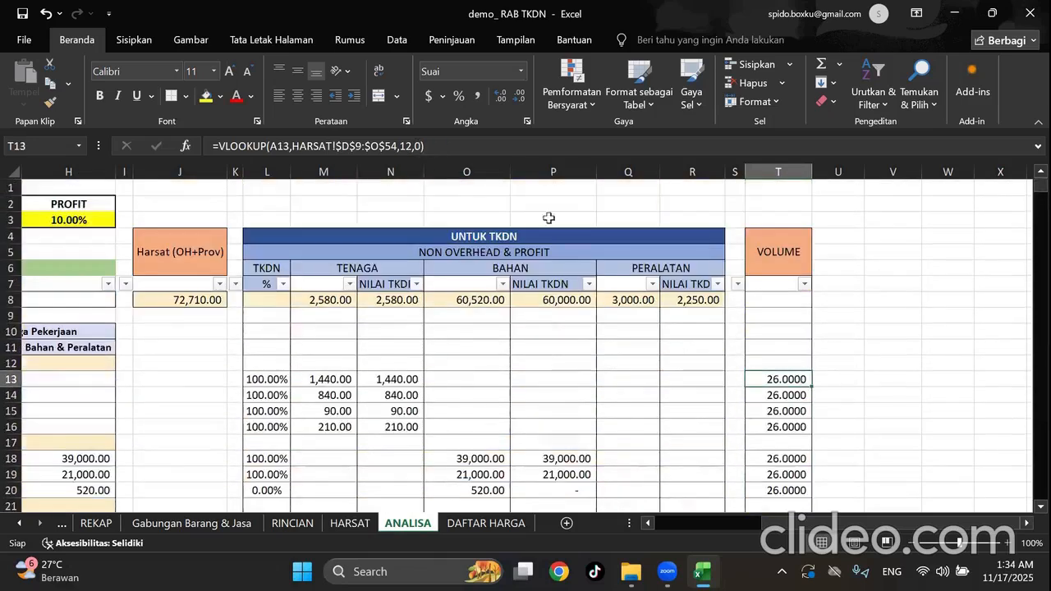
{"action": "left_click", "coordinate": [445, 146]}
{"action": "type", "text": "*"}
{"action": "left_click_drag", "start_coordinate": [928, 523], "coordinate": [775, 522]}
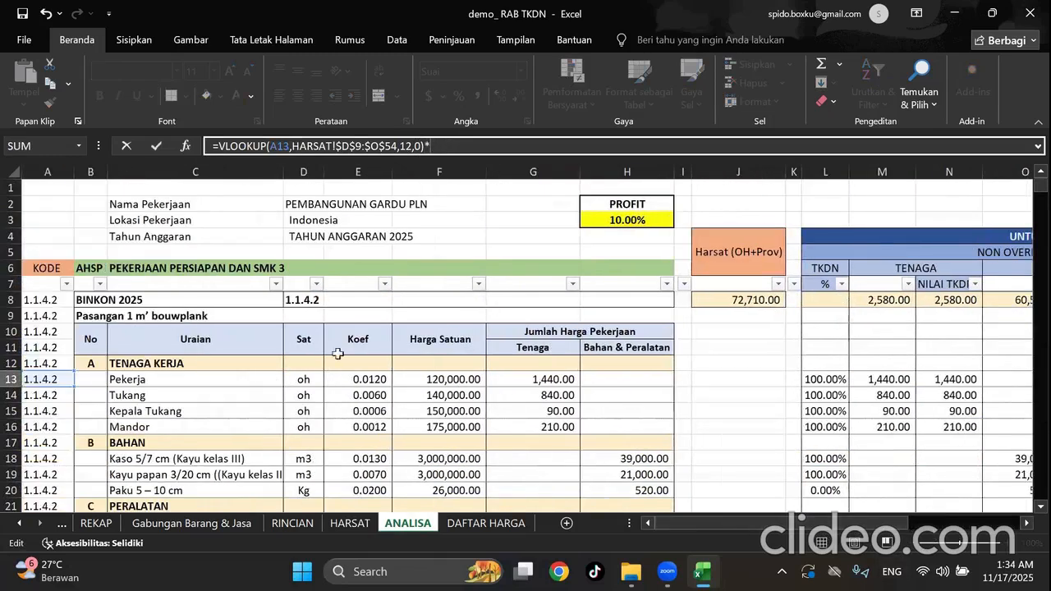
{"action": "left_click", "coordinate": [380, 380]}
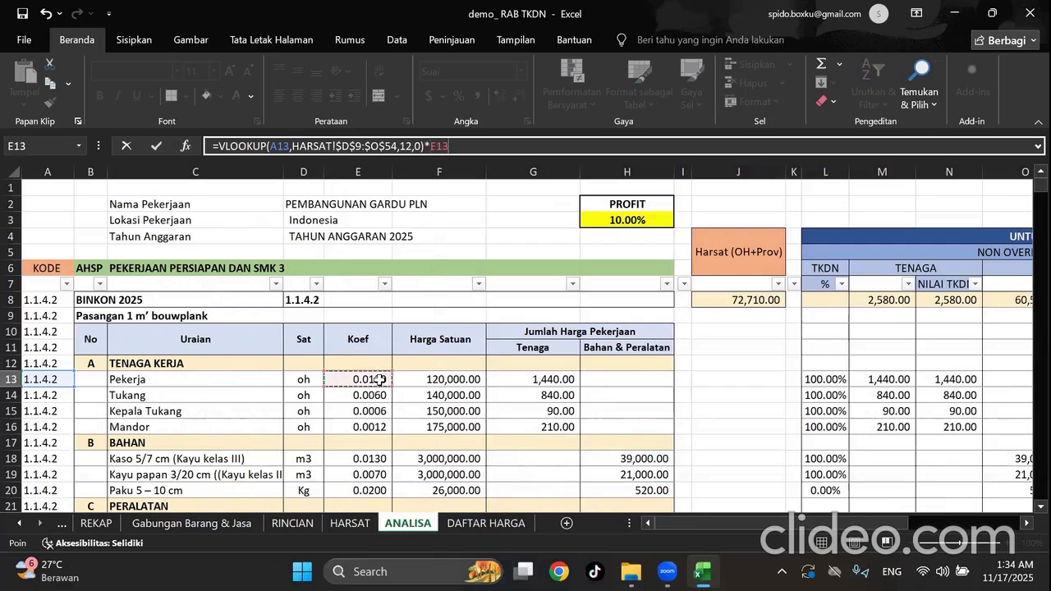
{"action": "key", "text": "Return"}
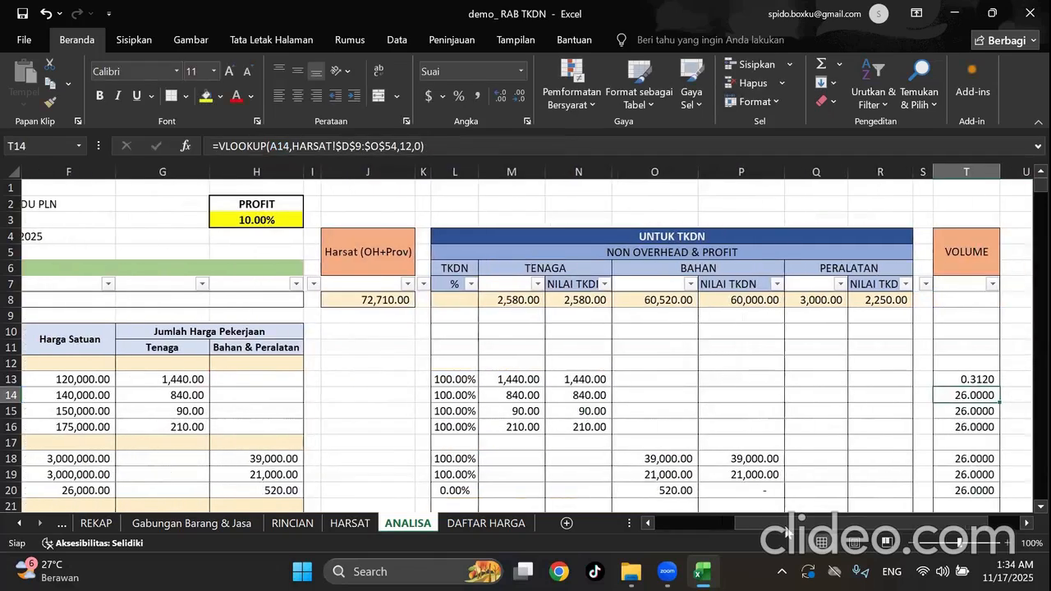
Copy the coefficient-multiplied VLOOKUP formula from T13 to T14:T16, T18:T20 and T22.
{"action": "left_click", "coordinate": [992, 383]}
{"action": "left_click_drag", "start_coordinate": [999, 387], "coordinate": [991, 427]}
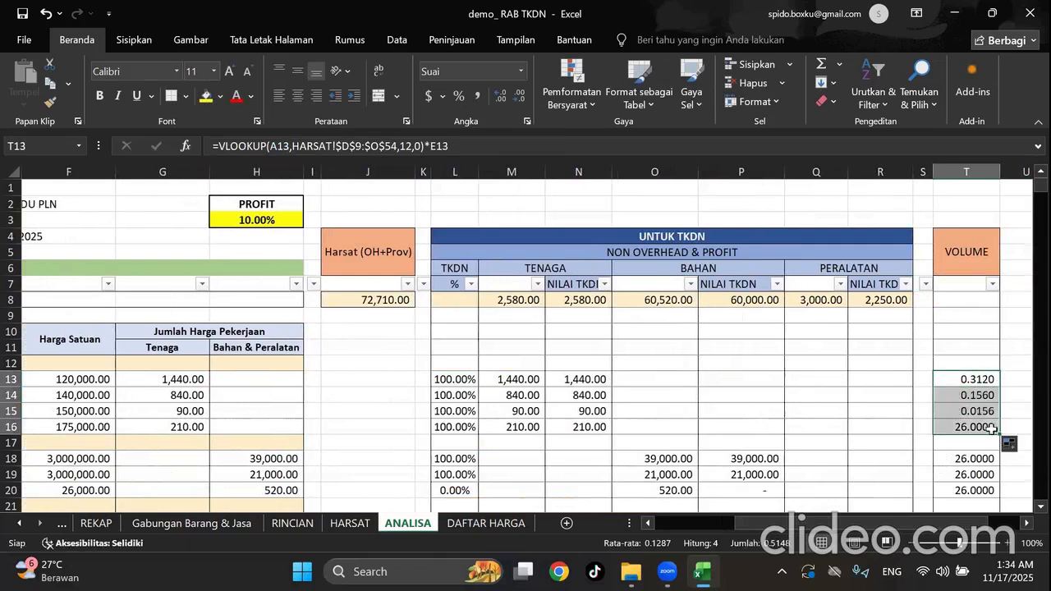
{"action": "left_click", "coordinate": [990, 427]}
{"action": "key", "text": "ctrl+c"}
{"action": "scroll", "coordinate": [989, 427], "scroll_direction": "down", "scroll_amount": 3}
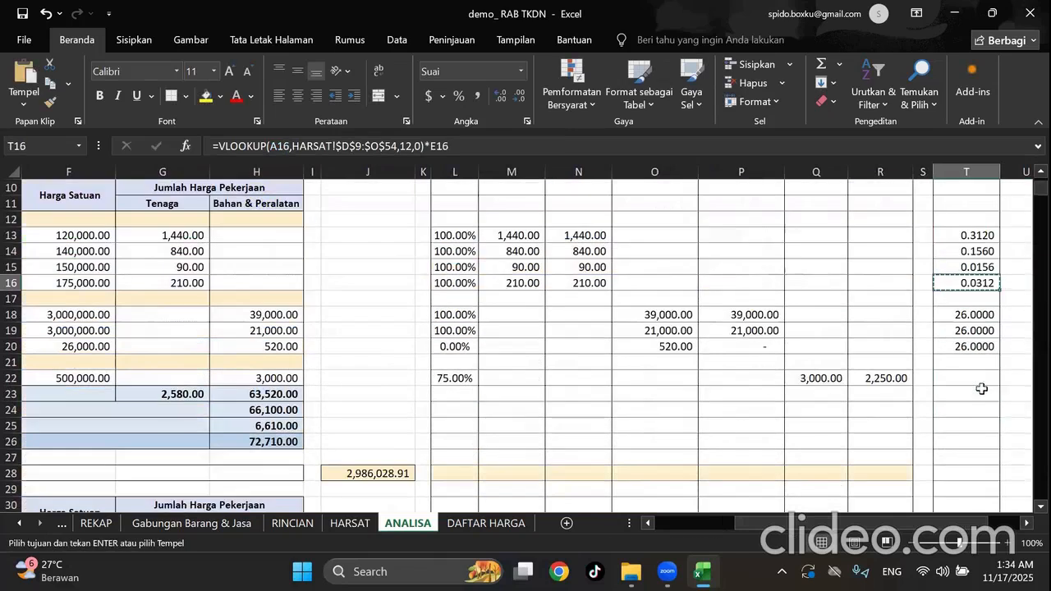
{"action": "left_click", "coordinate": [982, 318]}
{"action": "left_click_drag", "start_coordinate": [981, 330], "coordinate": [981, 345]}
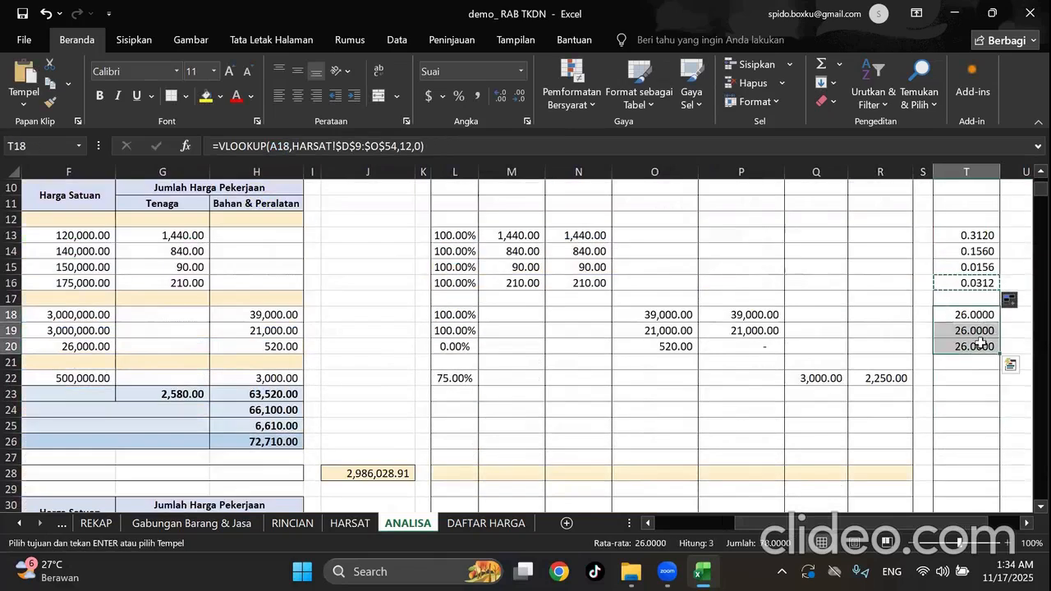
{"action": "key", "text": "ctrl+v"}
{"action": "left_click", "coordinate": [942, 378]}
{"action": "key", "text": "ctrl+v"}
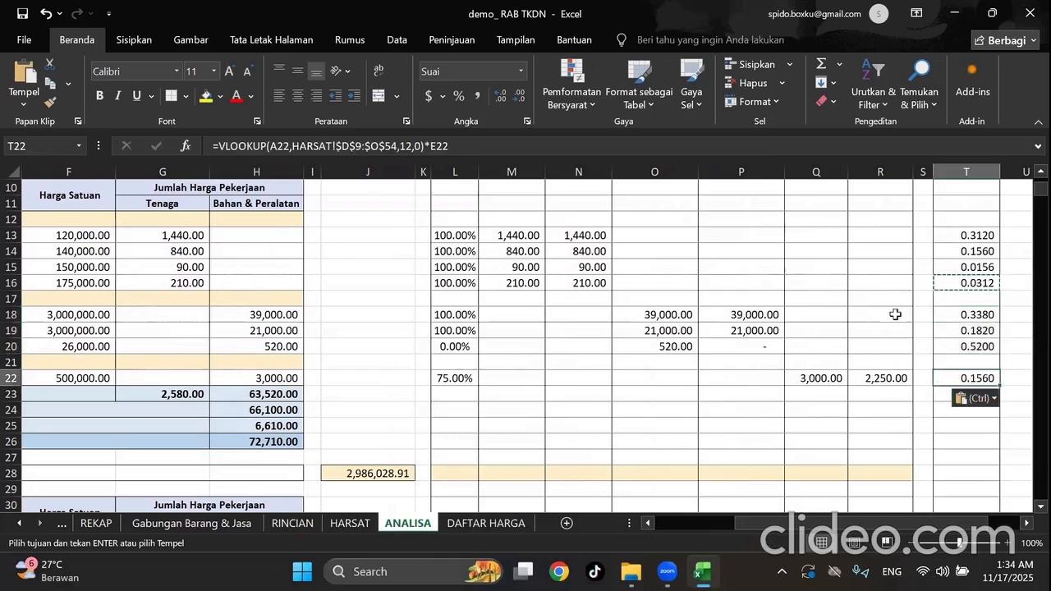
Paste the copied volume formula into T33:T39 and T41:T51 for analysis 1.1.2.4.
{"action": "scroll", "coordinate": [893, 316], "scroll_direction": "down", "scroll_amount": 4}
{"action": "left_click_drag", "start_coordinate": [953, 361], "coordinate": [951, 434]}
{"action": "key", "text": "ctrl+v"}
{"action": "scroll", "coordinate": [953, 386], "scroll_direction": "down", "scroll_amount": 3}
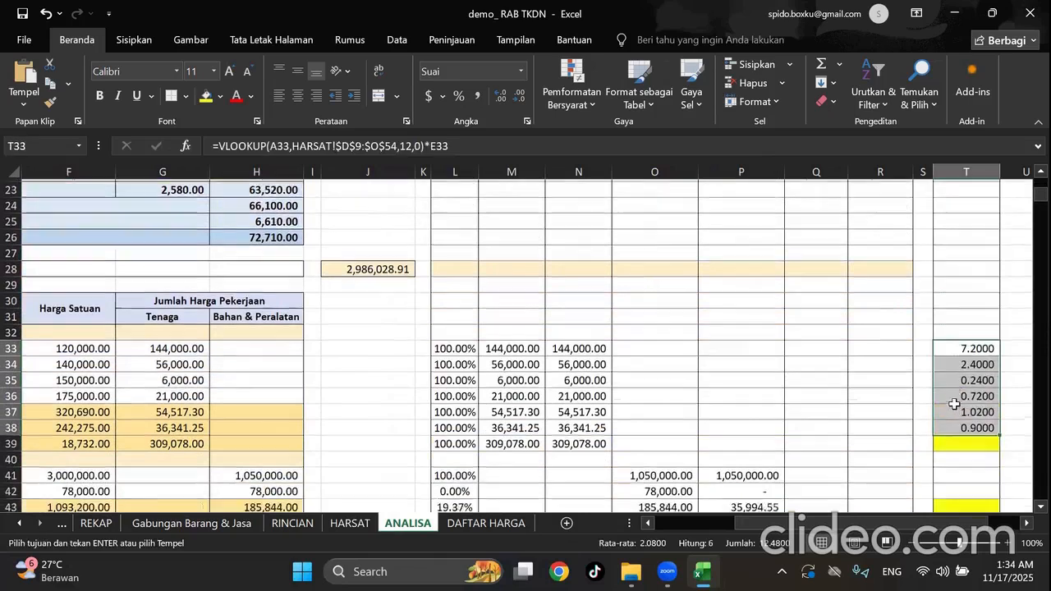
{"action": "left_click", "coordinate": [949, 319]}
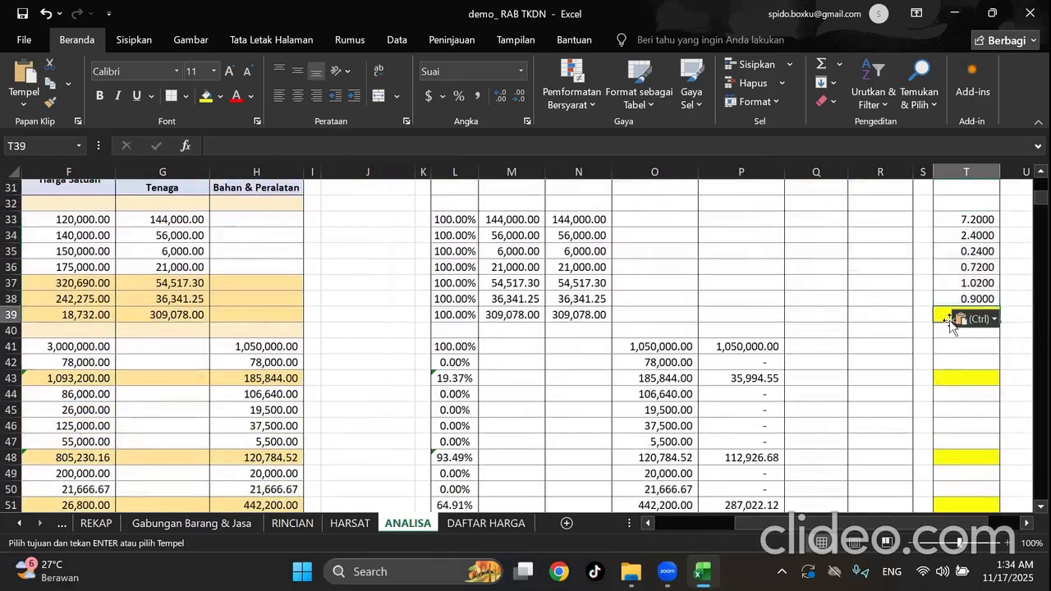
{"action": "key", "text": "ctrl+v"}
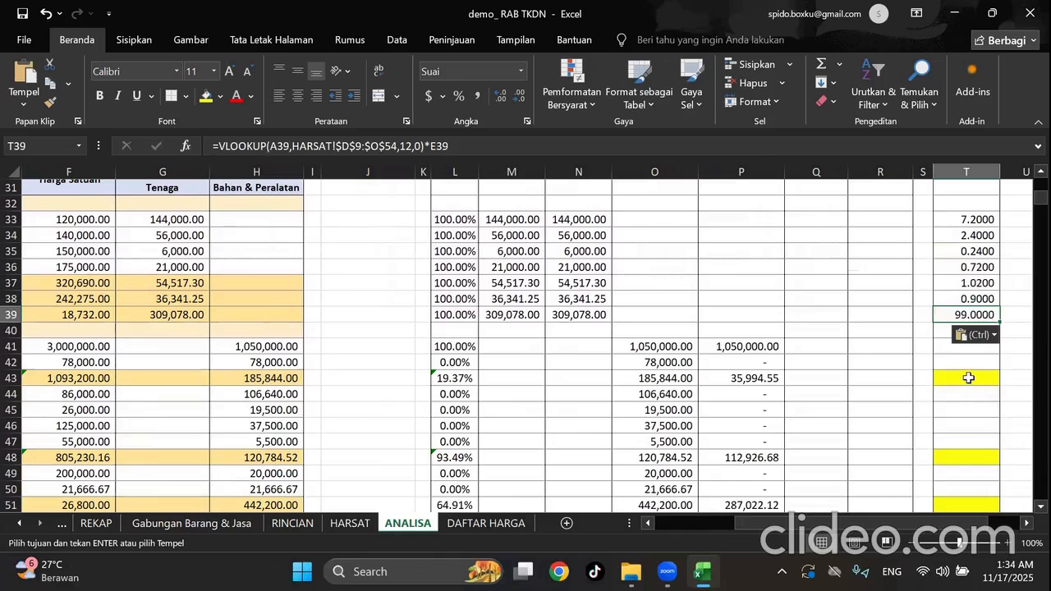
{"action": "mouse_move", "coordinate": [956, 348]}
{"action": "left_mouse_down"}
{"action": "mouse_move", "coordinate": [947, 527]}
{"action": "mouse_move", "coordinate": [959, 359]}
{"action": "left_mouse_up"}
{"action": "key", "text": "ctrl+v"}
{"action": "left_click", "coordinate": [862, 367]}
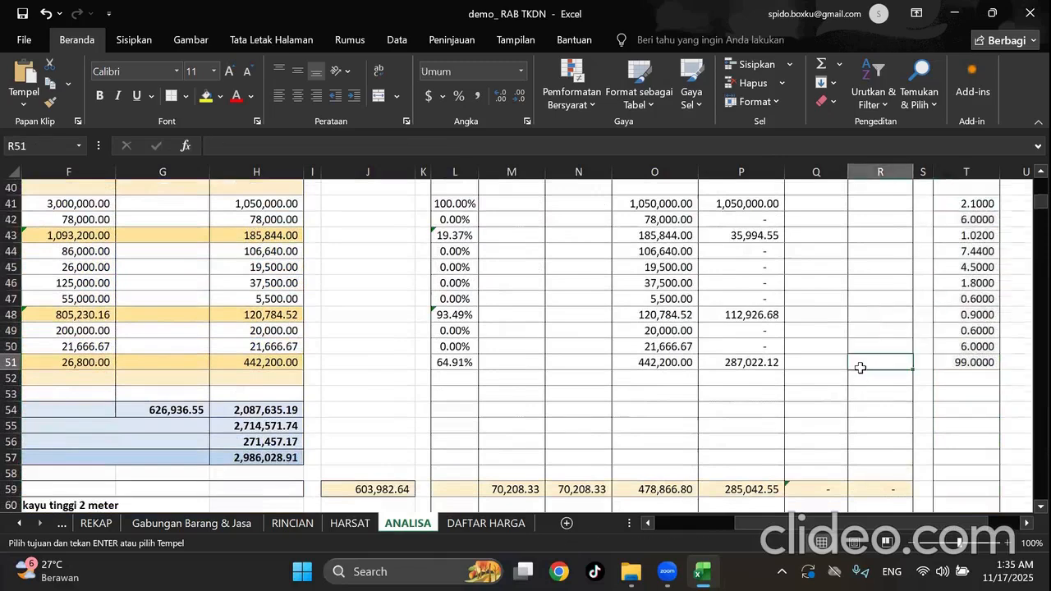
Review the filled VOLUME cells and the highlighted labour and material rows of analysis 1.1.2.4.
{"action": "scroll", "coordinate": [862, 369], "scroll_direction": "down", "scroll_amount": 5}
{"action": "scroll", "coordinate": [971, 421], "scroll_direction": "up", "scroll_amount": 3}
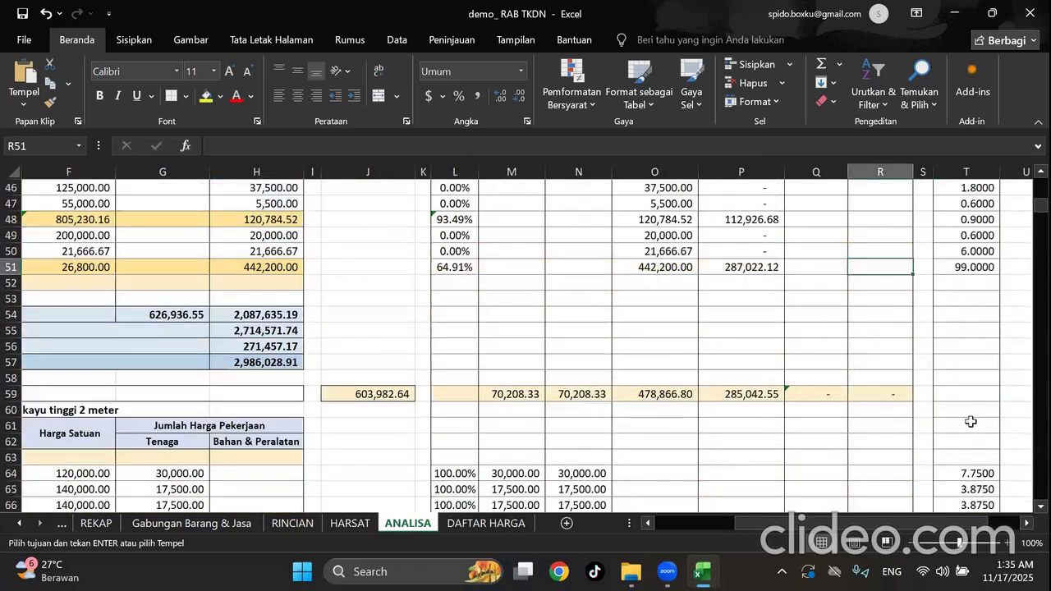
{"action": "scroll", "coordinate": [970, 421], "scroll_direction": "up", "scroll_amount": 1}
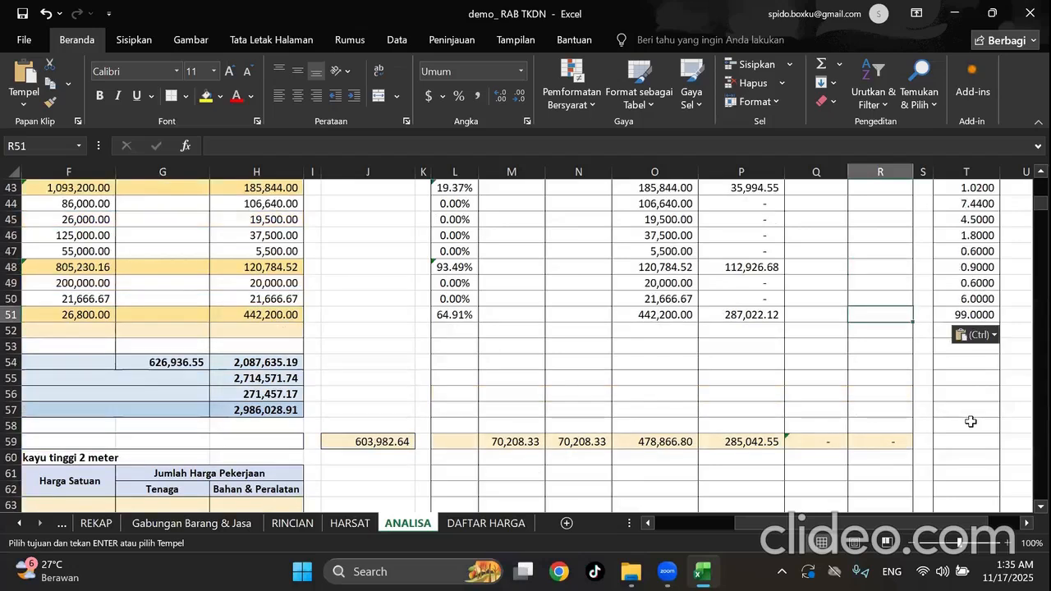
{"action": "left_click", "coordinate": [862, 410]}
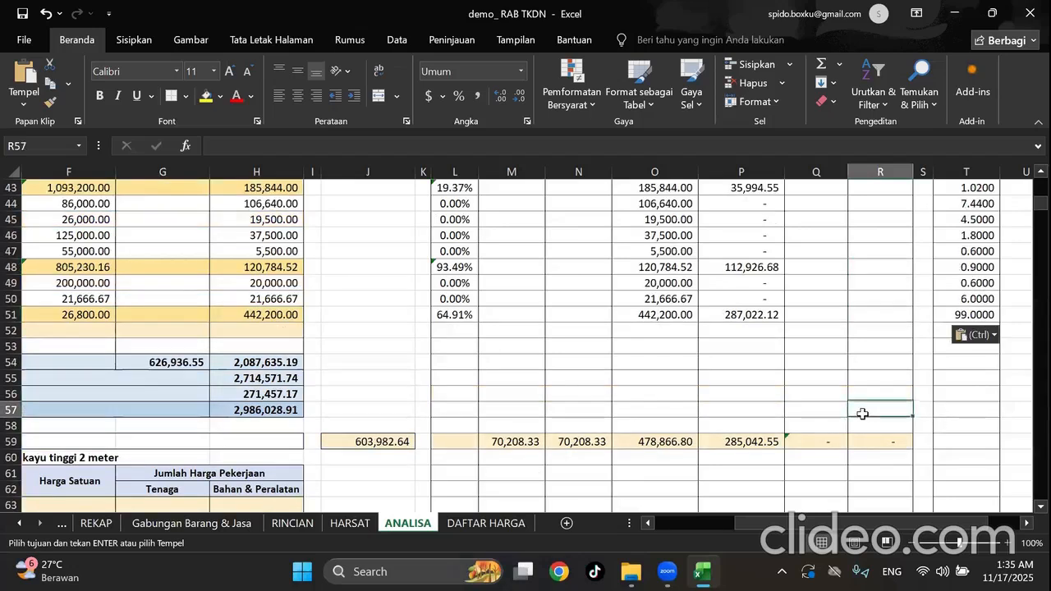
{"action": "scroll", "coordinate": [861, 420], "scroll_direction": "up", "scroll_amount": 4}
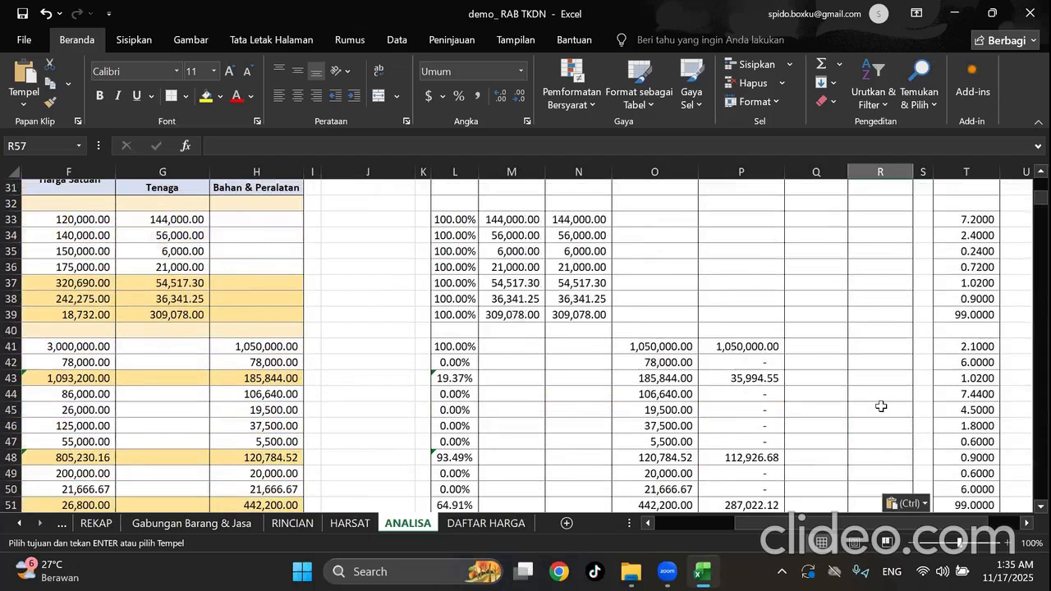
{"action": "left_click", "coordinate": [823, 526]}
{"action": "left_click_drag", "start_coordinate": [824, 526], "coordinate": [744, 526]}
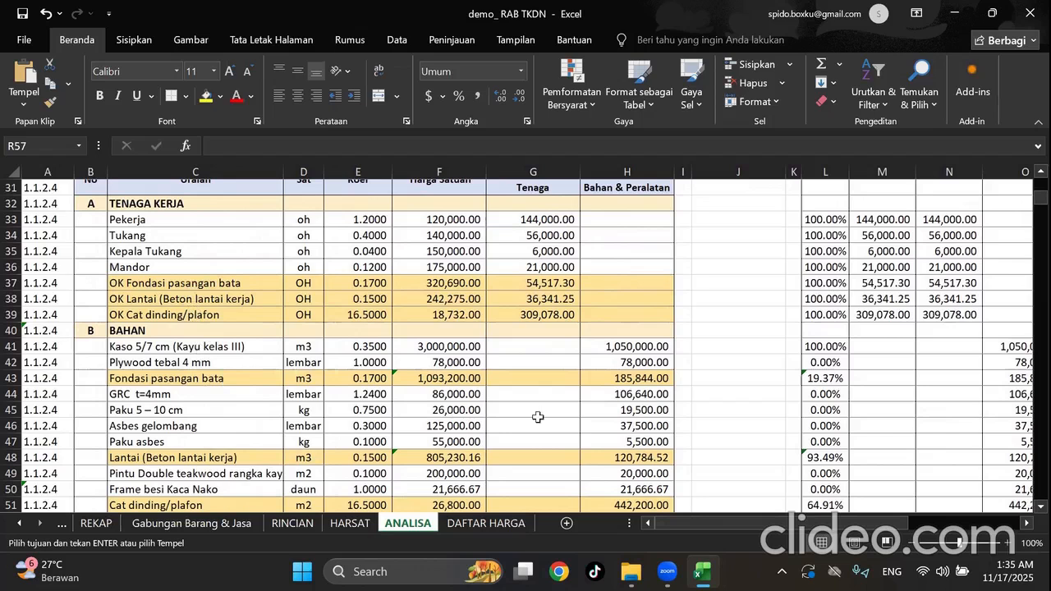
{"action": "mouse_move", "coordinate": [804, 527]}
{"action": "left_mouse_down"}
{"action": "mouse_move", "coordinate": [899, 535]}
{"action": "mouse_move", "coordinate": [809, 533]}
{"action": "left_mouse_up"}
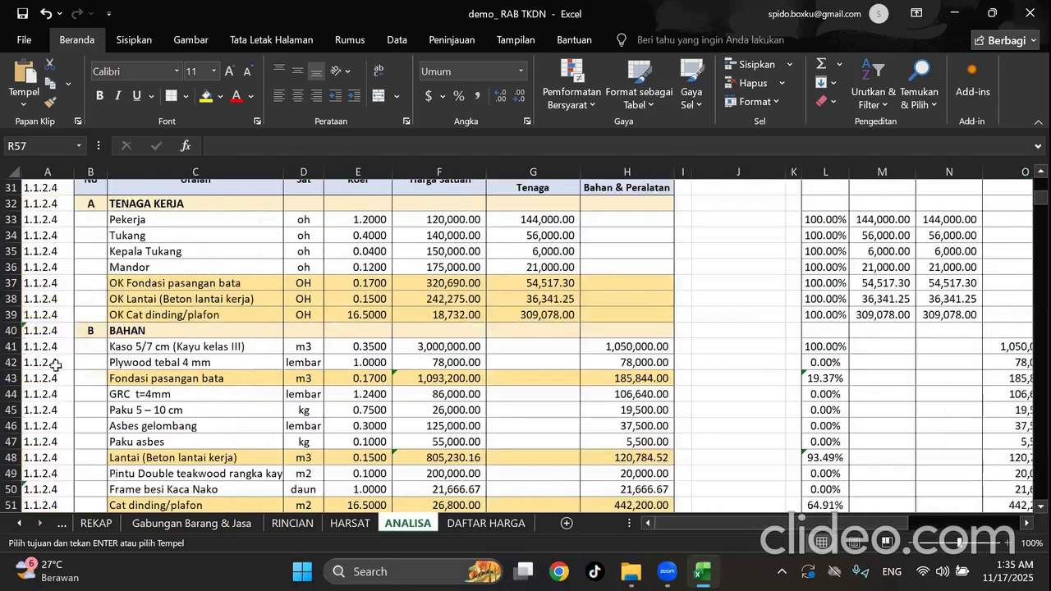
Split the ANALISA sheet into two panes above row 43, Fondasi pasangan bata.
{"action": "left_click", "coordinate": [11, 378]}
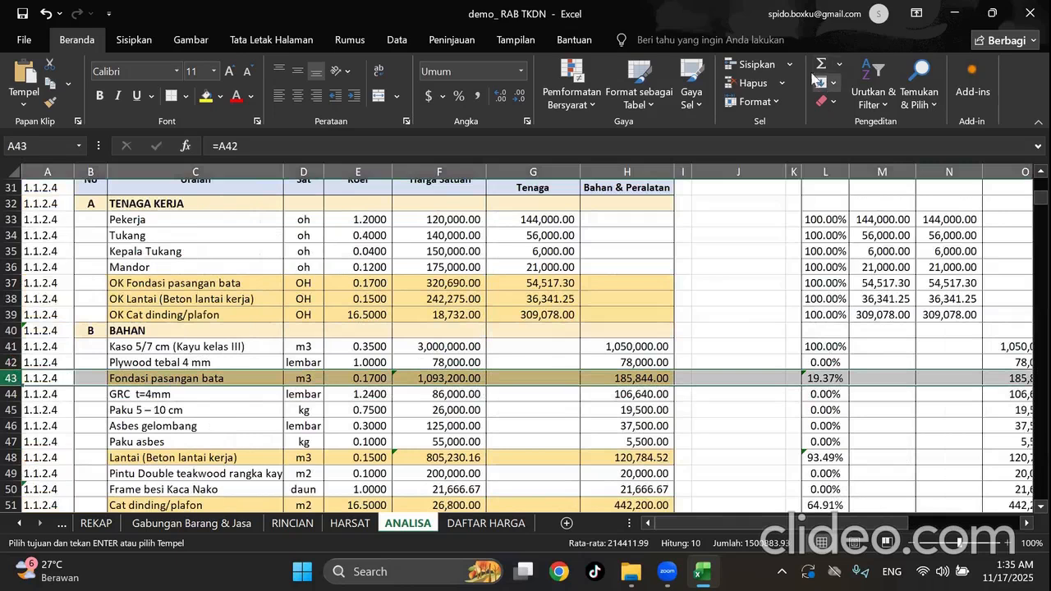
{"action": "left_click", "coordinate": [516, 40]}
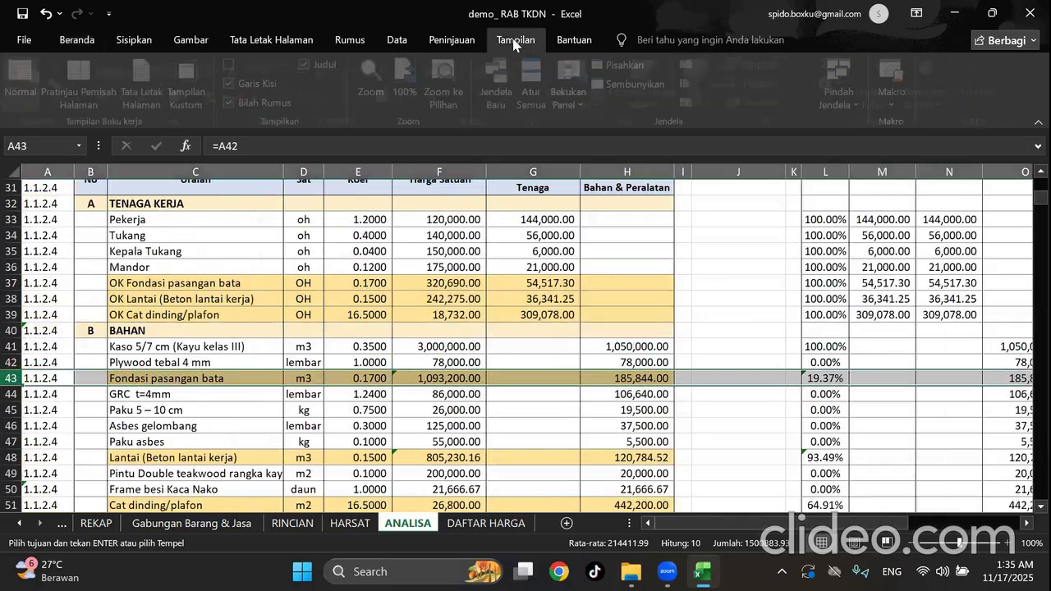
{"action": "left_click", "coordinate": [638, 72]}
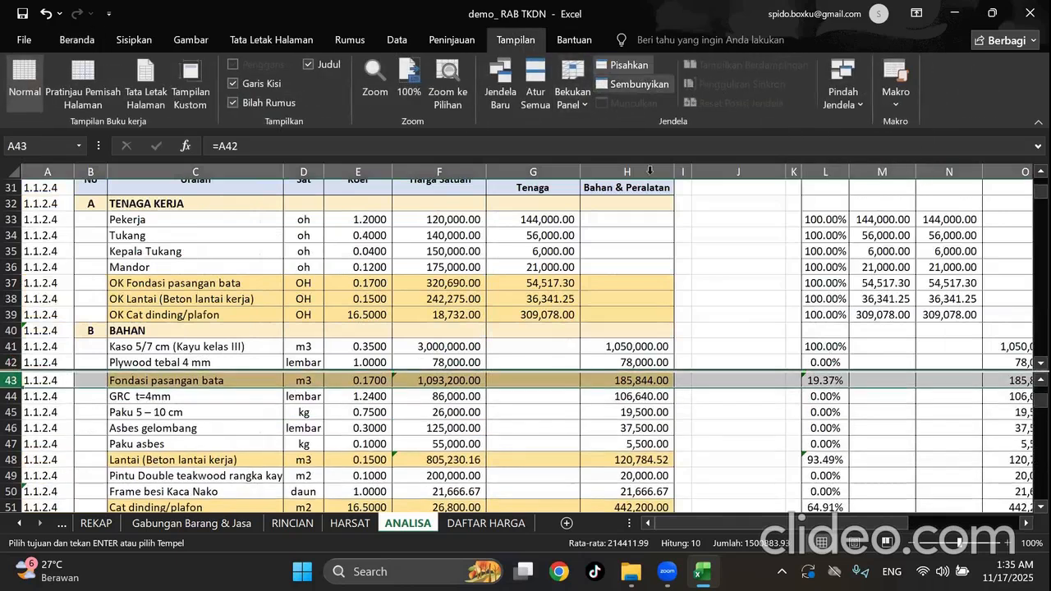
{"action": "left_click", "coordinate": [682, 267]}
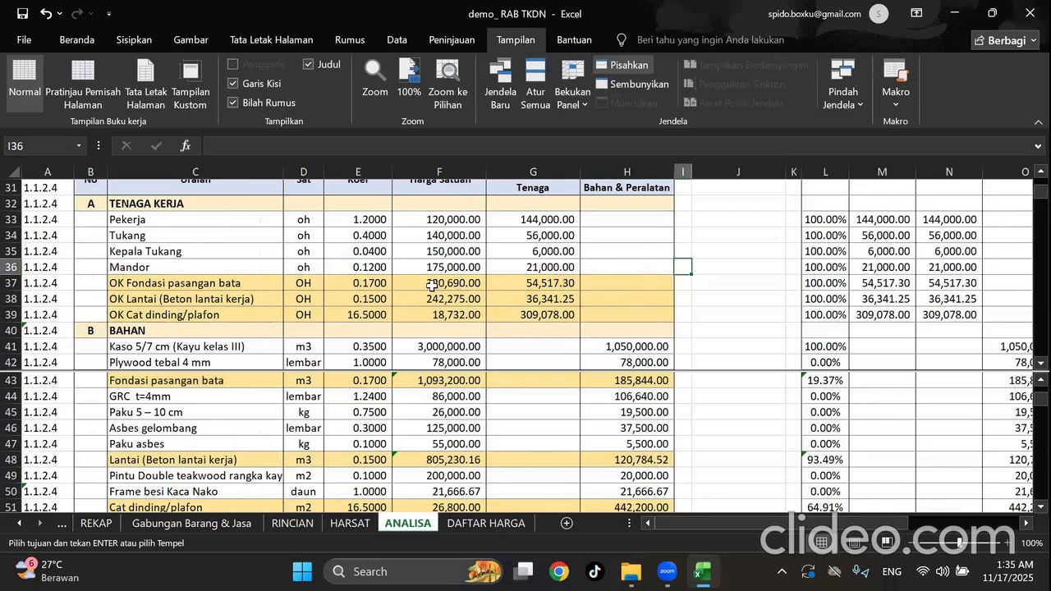
Trace the unit price reference in F37 to G549 and show analysis 3.6.1.4 beneath analysis 1.1.2.4.
{"action": "left_click", "coordinate": [431, 285]}
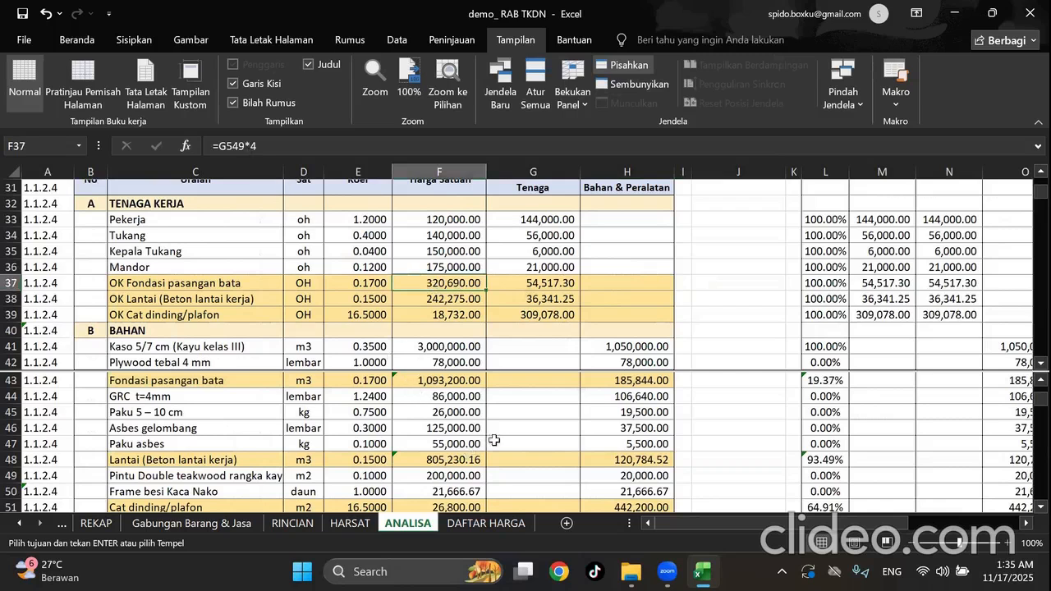
{"action": "key", "text": "Escape"}
{"action": "left_click", "coordinate": [517, 443]}
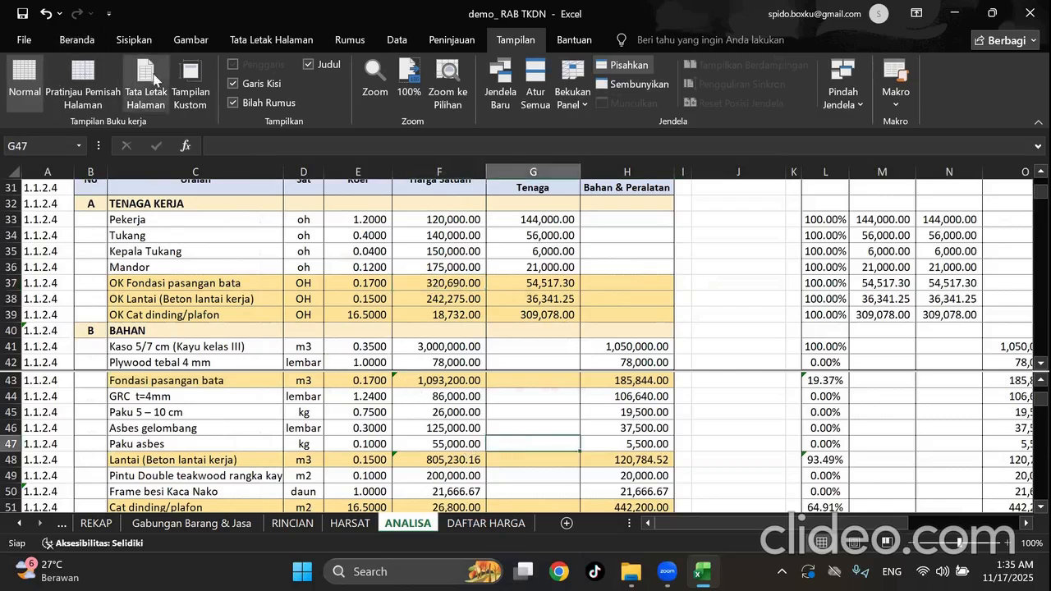
{"action": "left_click", "coordinate": [51, 145]}
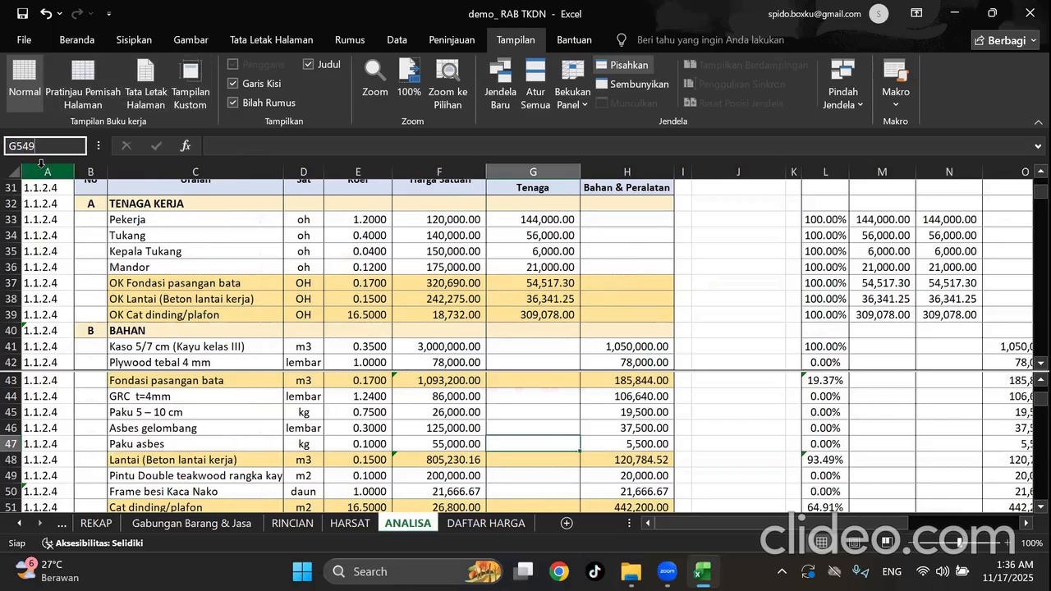
{"action": "key", "text": "Return"}
{"action": "scroll", "coordinate": [625, 474], "scroll_direction": "up", "scroll_amount": 1}
{"action": "scroll", "coordinate": [625, 473], "scroll_direction": "up", "scroll_amount": 3}
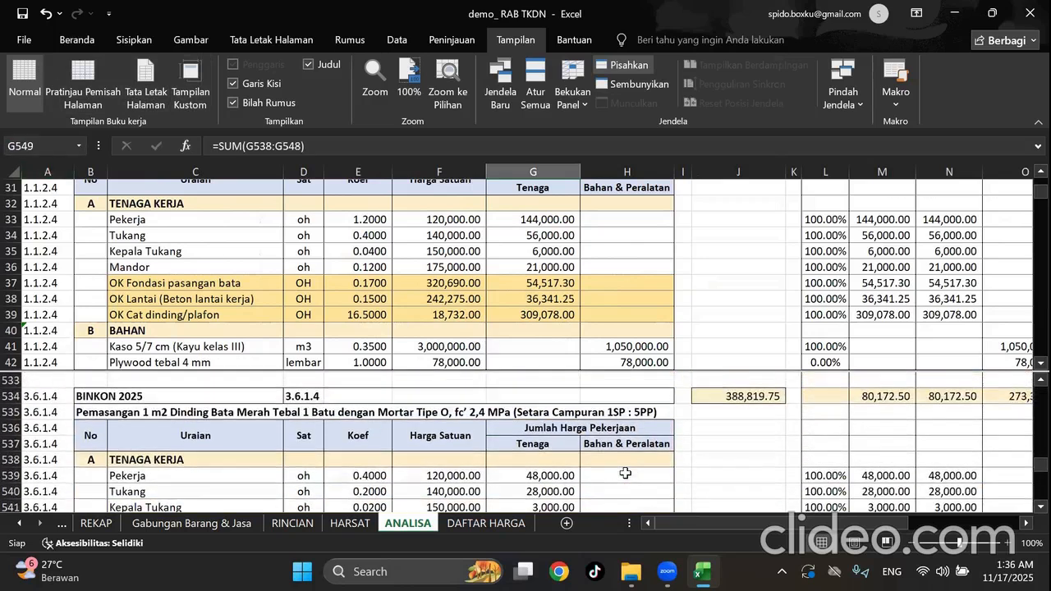
{"action": "left_click", "coordinate": [713, 286]}
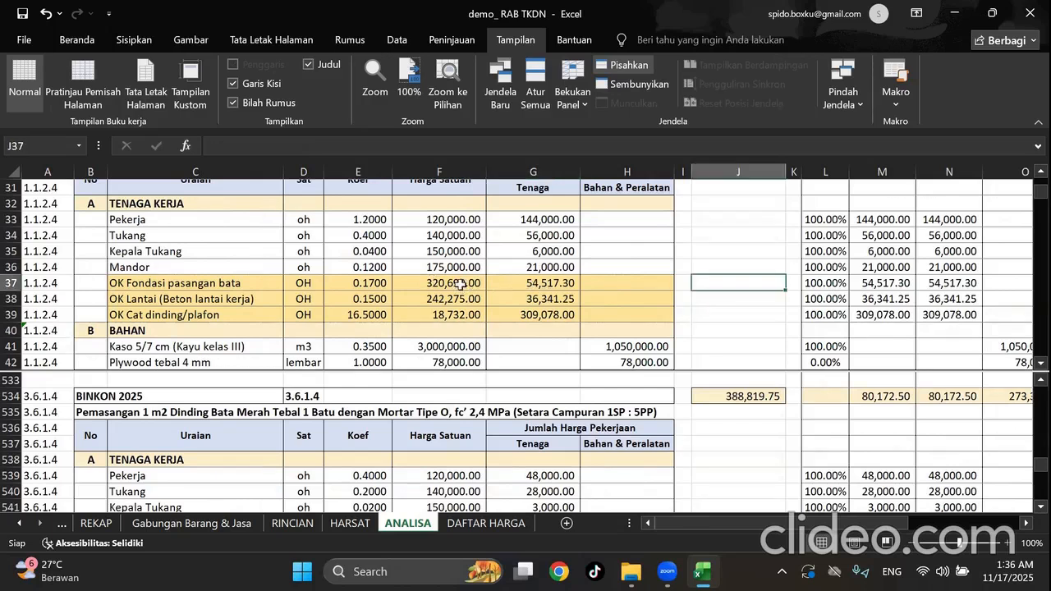
{"action": "left_click", "coordinate": [459, 283]}
{"action": "left_click", "coordinate": [751, 301]}
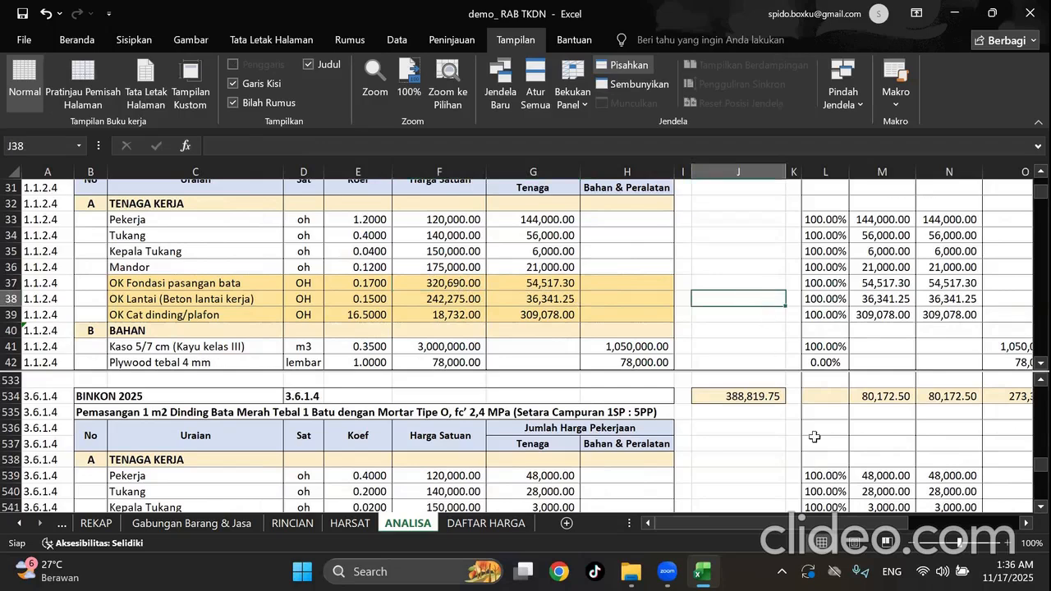
Examine the volume formula of the Pekerja row in T539 of analysis 3.6.1.4.
{"action": "left_click_drag", "start_coordinate": [780, 523], "coordinate": [881, 523]}
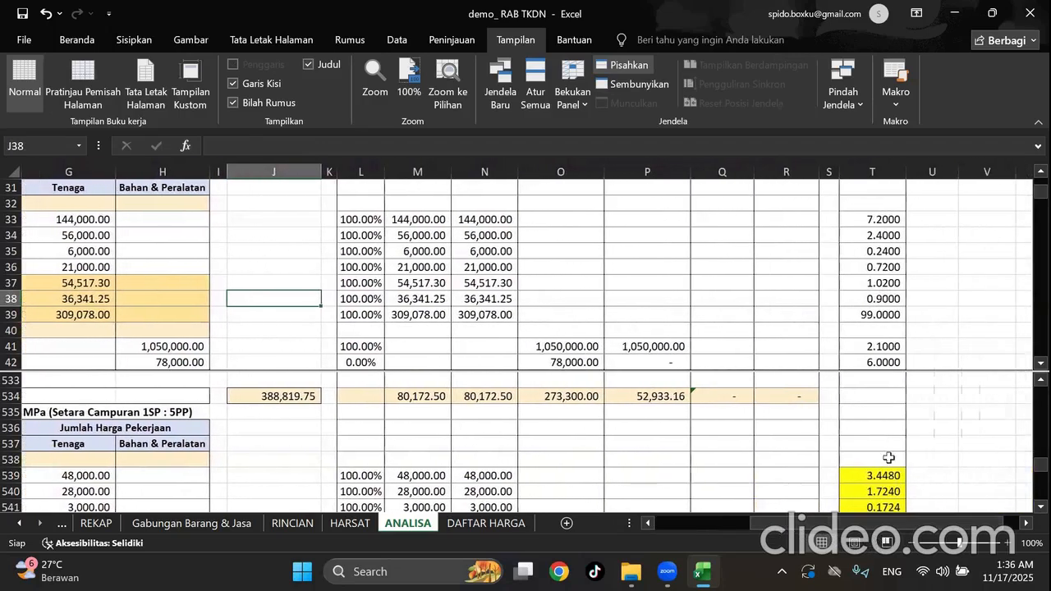
{"action": "scroll", "coordinate": [878, 455], "scroll_direction": "down", "scroll_amount": 1}
{"action": "scroll", "coordinate": [878, 455], "scroll_direction": "up", "scroll_amount": 1}
{"action": "left_click", "coordinate": [878, 457]}
{"action": "left_click", "coordinate": [880, 477]}
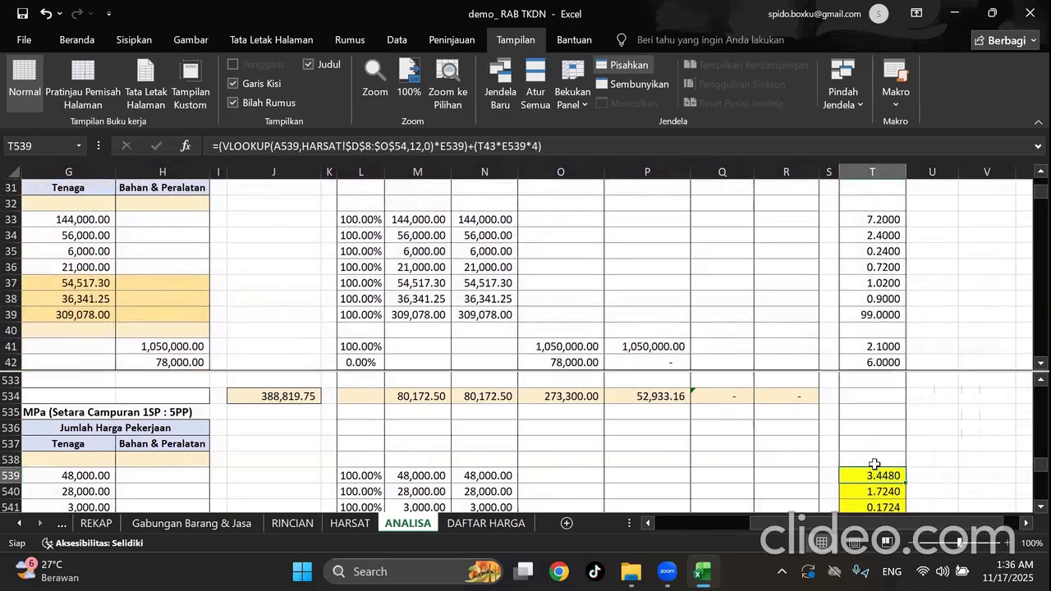
{"action": "left_click", "coordinate": [888, 444]}
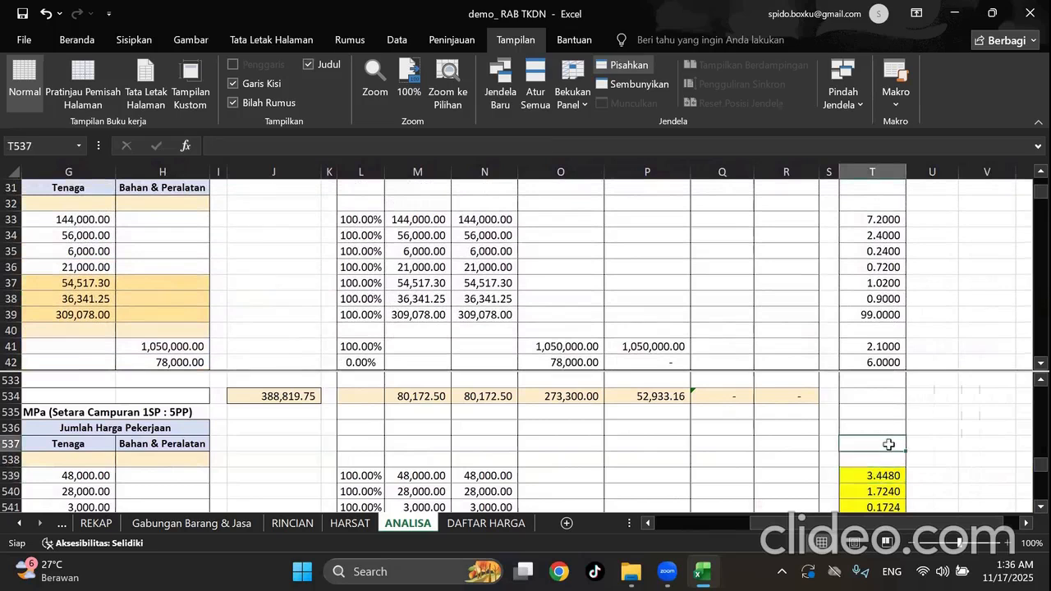
Copy the coefficient-multiplied VLOOKUP formula from T526 to T539.
{"action": "scroll", "coordinate": [888, 444], "scroll_direction": "down", "scroll_amount": 5}
{"action": "scroll", "coordinate": [887, 444], "scroll_direction": "up", "scroll_amount": 9}
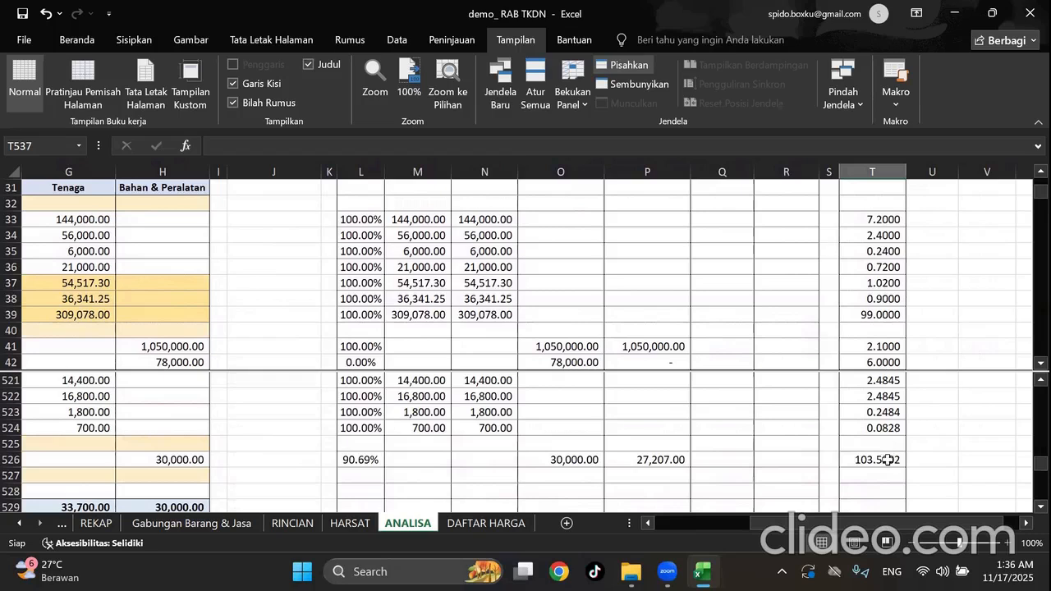
{"action": "left_click", "coordinate": [888, 460]}
{"action": "key", "text": "ctrl+c"}
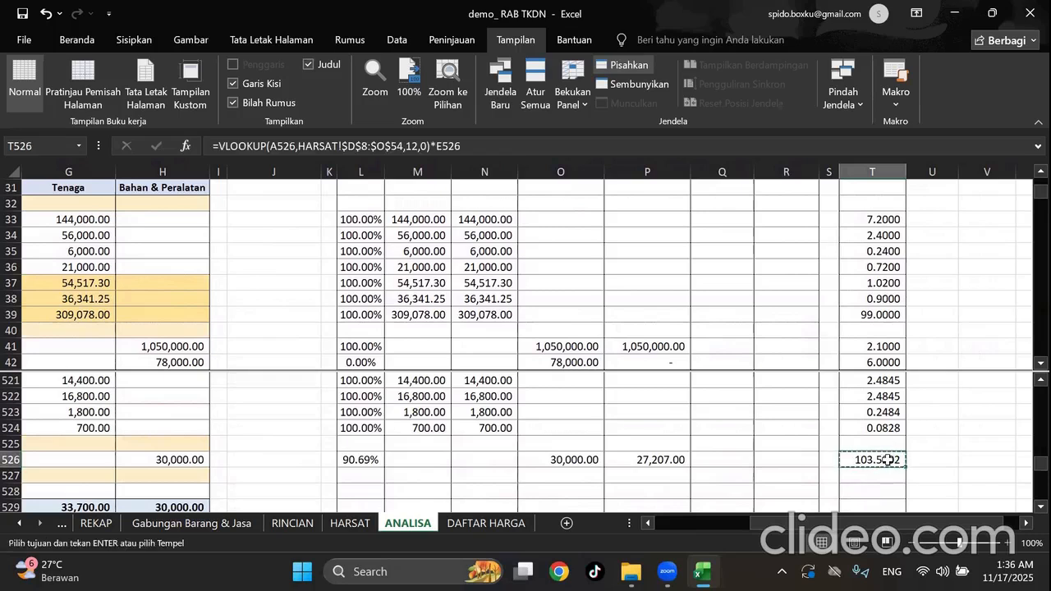
{"action": "scroll", "coordinate": [888, 460], "scroll_direction": "down", "scroll_amount": 5}
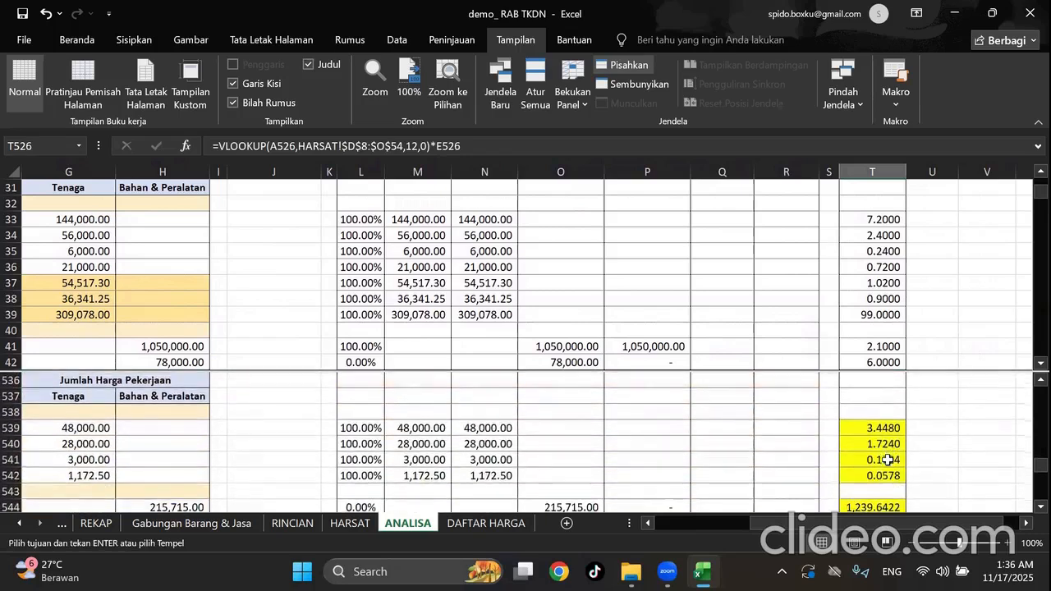
{"action": "left_click", "coordinate": [891, 428]}
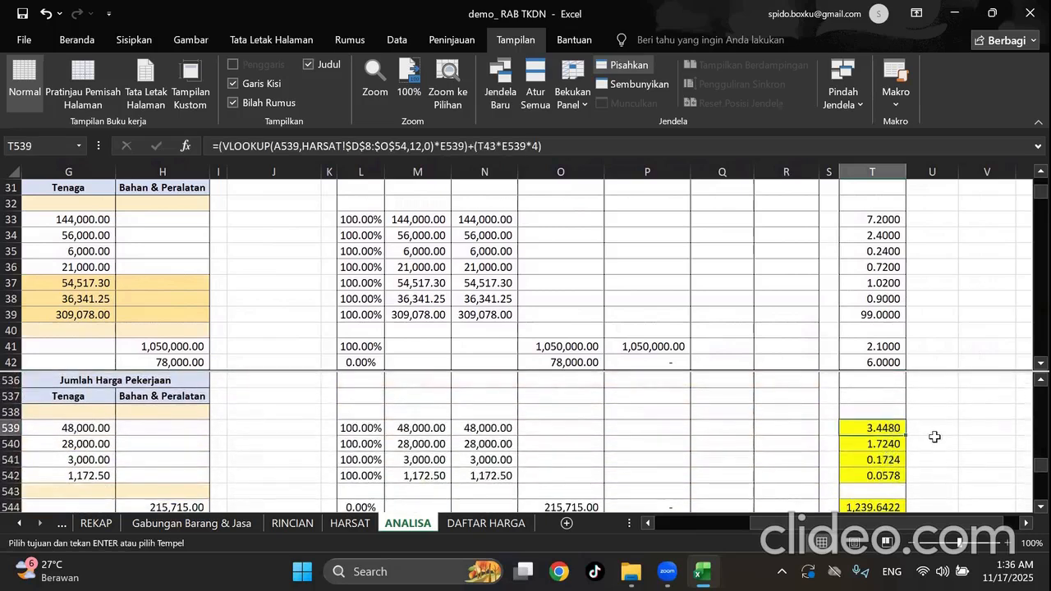
{"action": "key", "text": "ctrl+v"}
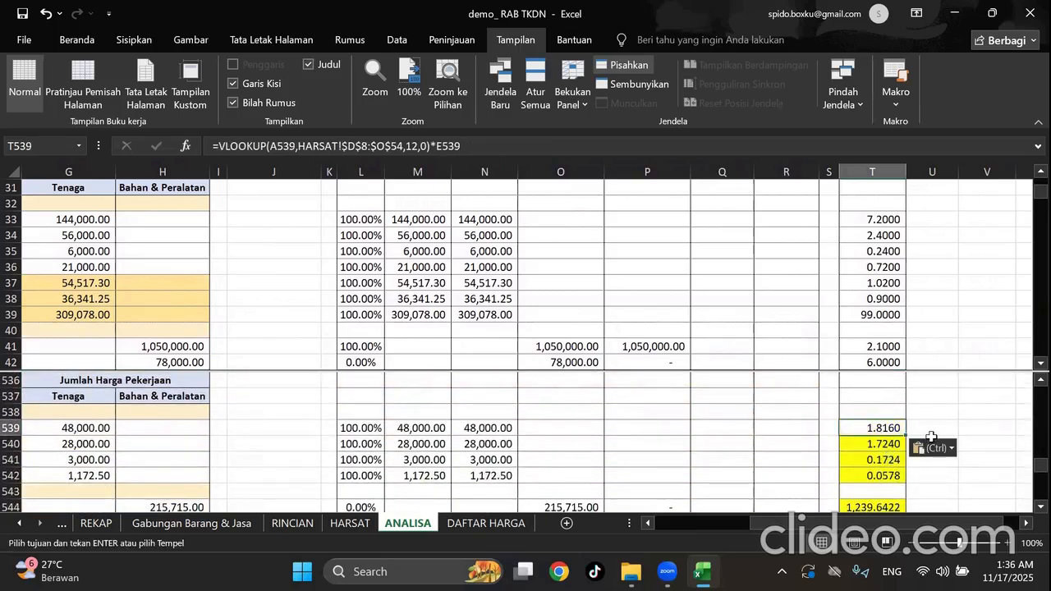
Extend the T539 formula to =(VLOOKUP(A539,HARSAT!$D$8:$O$54,12,0)*E539)+(T39*E539).
{"action": "left_click", "coordinate": [556, 147]}
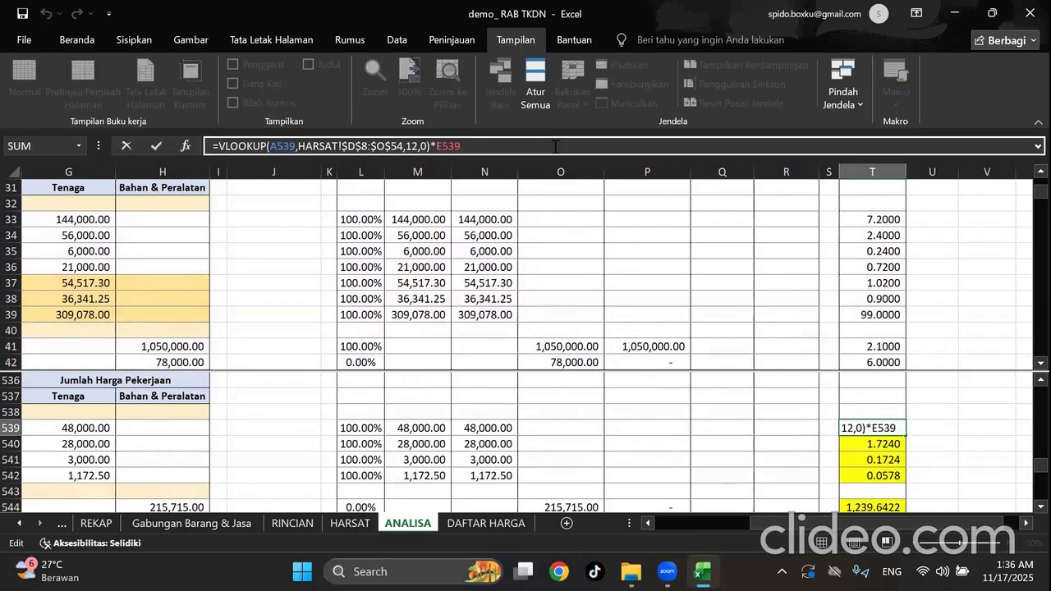
{"action": "left_click", "coordinate": [221, 150]}
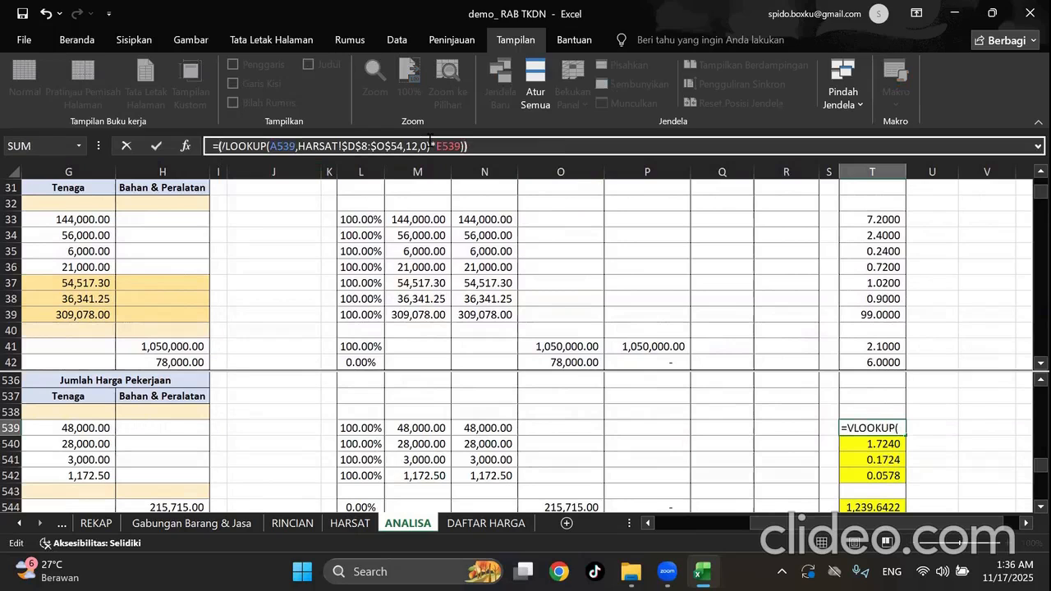
{"action": "type", "text": "("}
{"action": "left_click", "coordinate": [533, 147]}
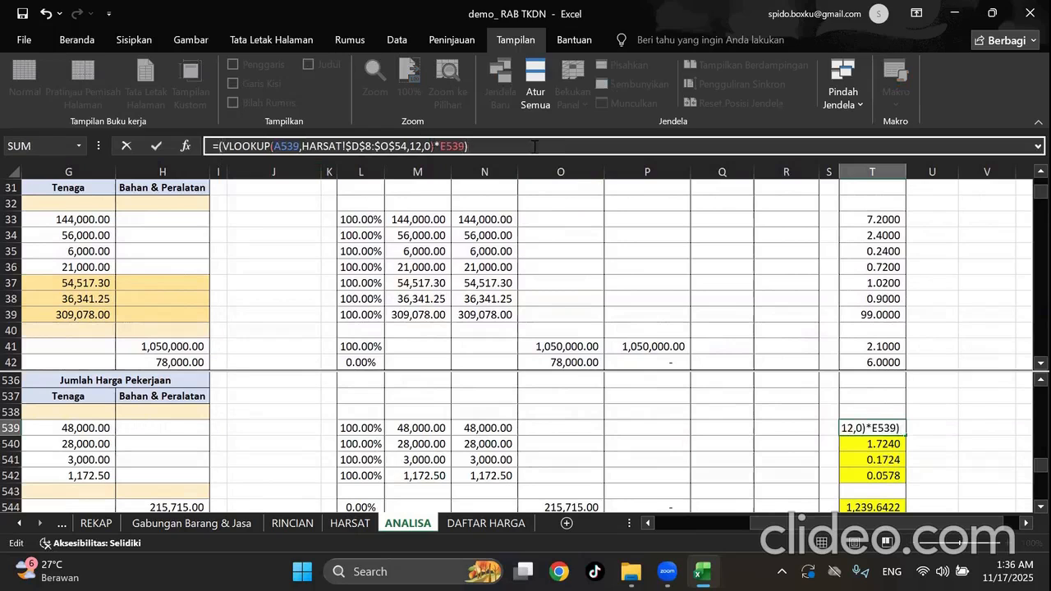
{"action": "type", "text": "+("}
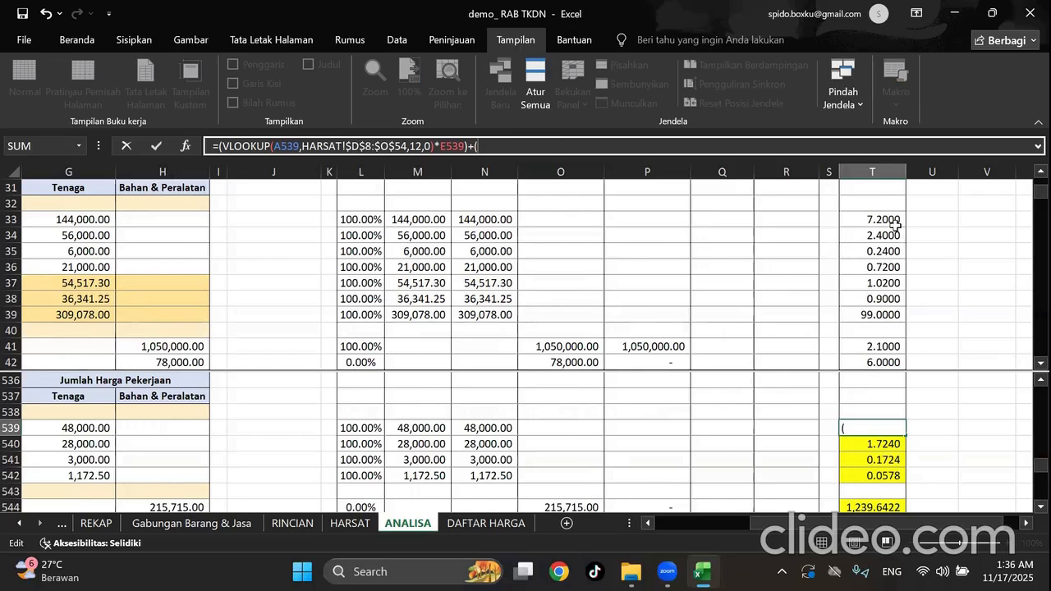
{"action": "left_click", "coordinate": [890, 315]}
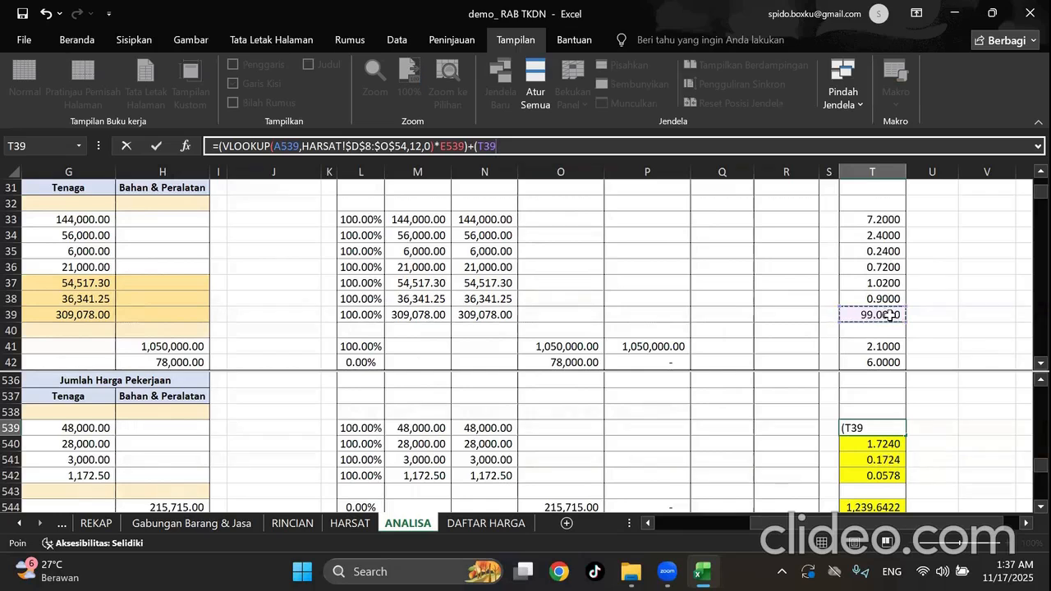
{"action": "type", "text": "*"}
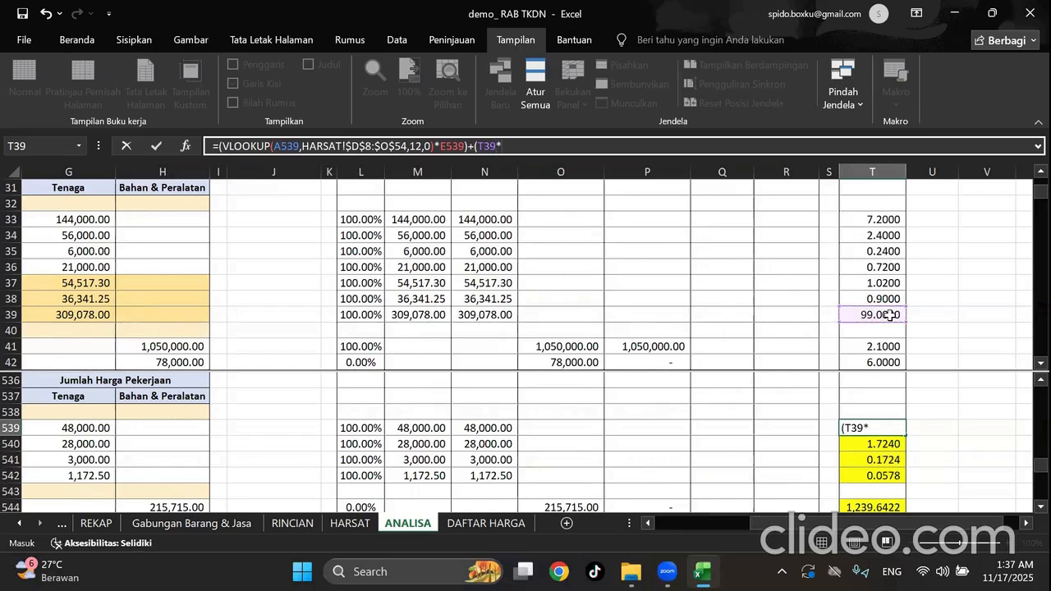
{"action": "left_click_drag", "start_coordinate": [936, 525], "coordinate": [873, 525]}
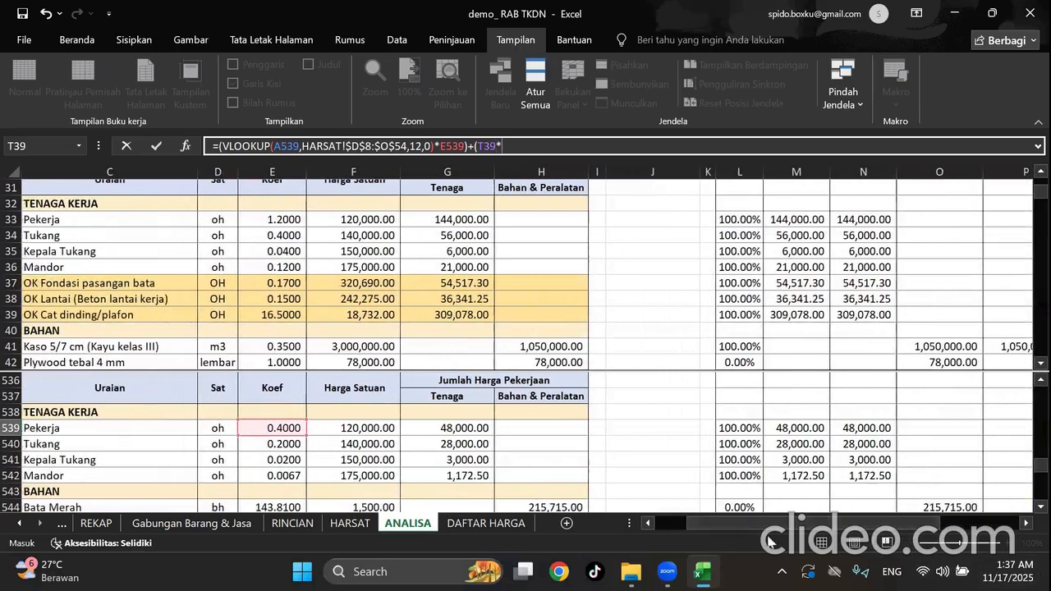
{"action": "left_click", "coordinate": [288, 427]}
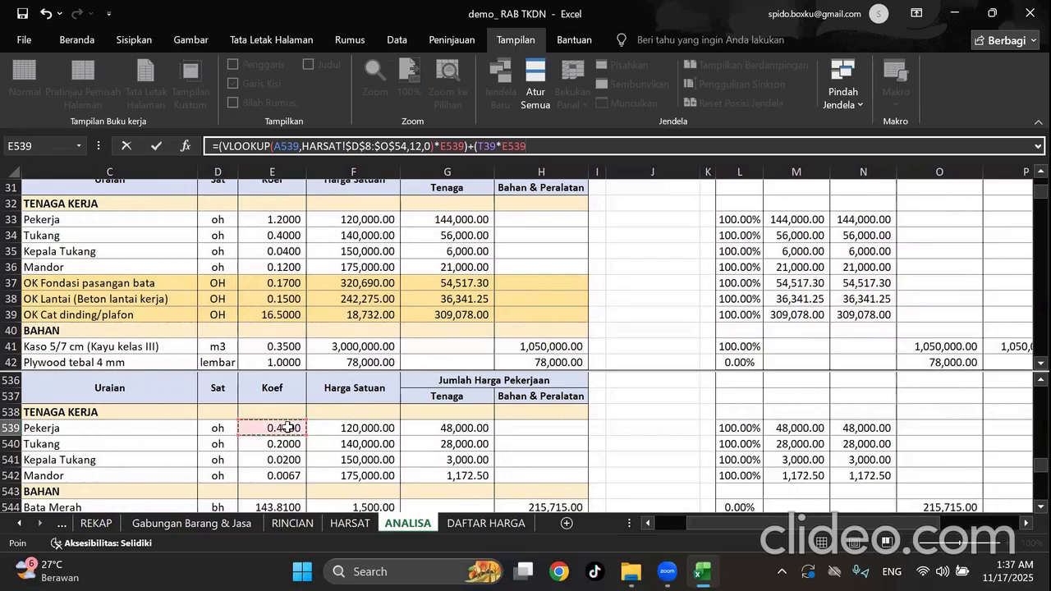
{"action": "type", "text": ")"}
{"action": "key", "text": "Return"}
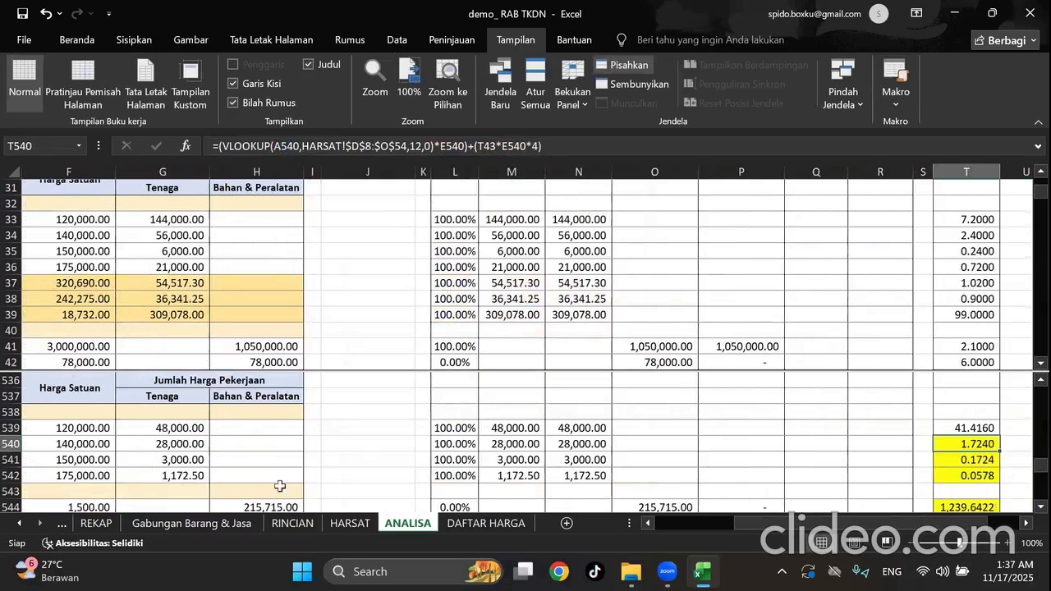
Multiply the added term in T539 by 4, making it (T39*E539*4).
{"action": "left_click", "coordinate": [989, 428]}
{"action": "left_click", "coordinate": [526, 150]}
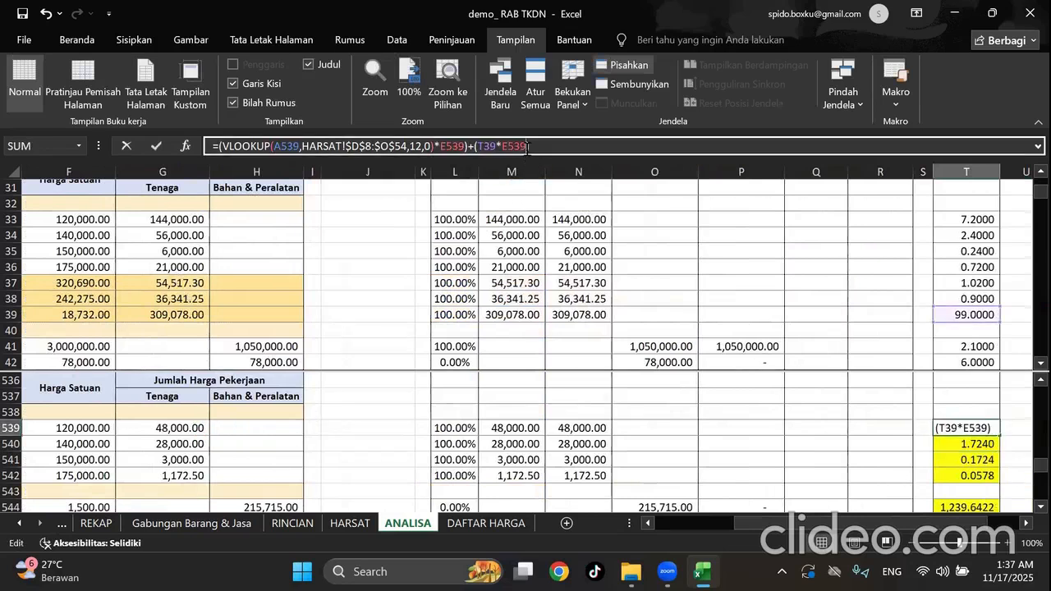
{"action": "type", "text": "*4"}
{"action": "key", "text": "Return"}
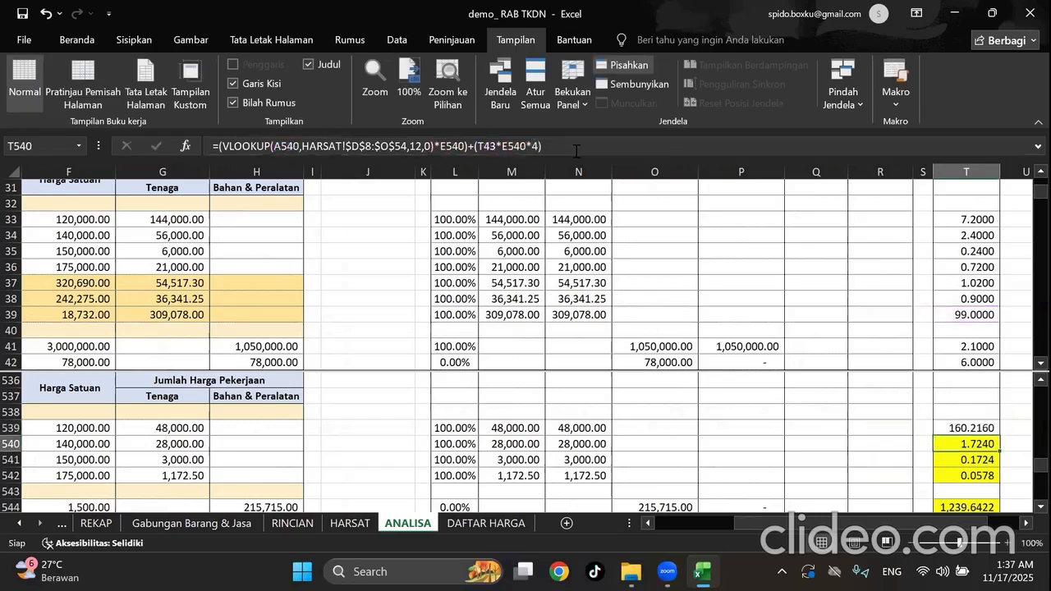
Try to fill the T539 formula down through T540:T542, and undo the fill.
{"action": "left_click", "coordinate": [985, 428]}
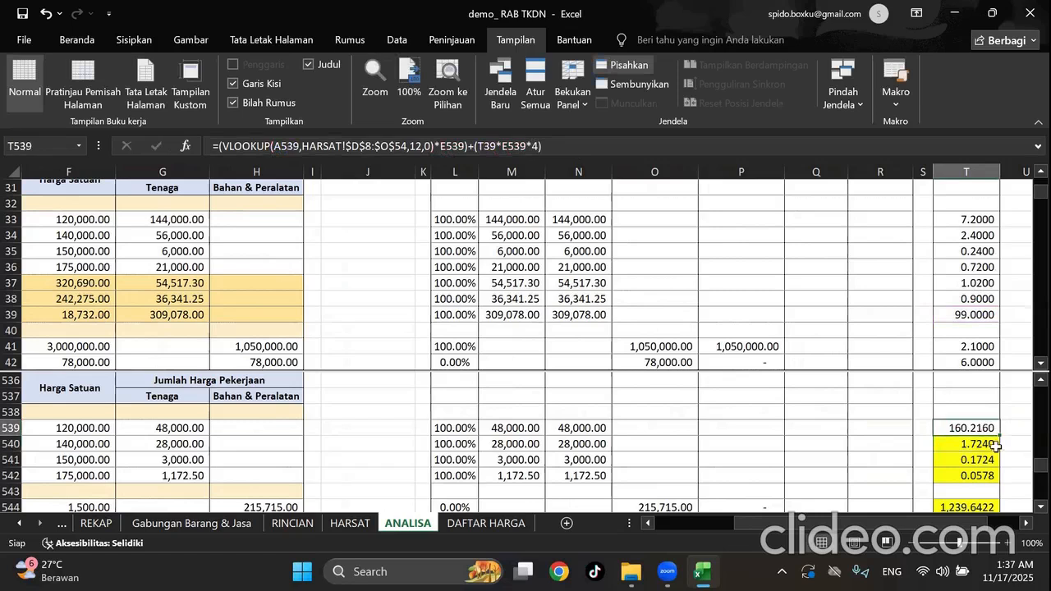
{"action": "scroll", "coordinate": [1008, 445], "scroll_direction": "down", "scroll_amount": 1}
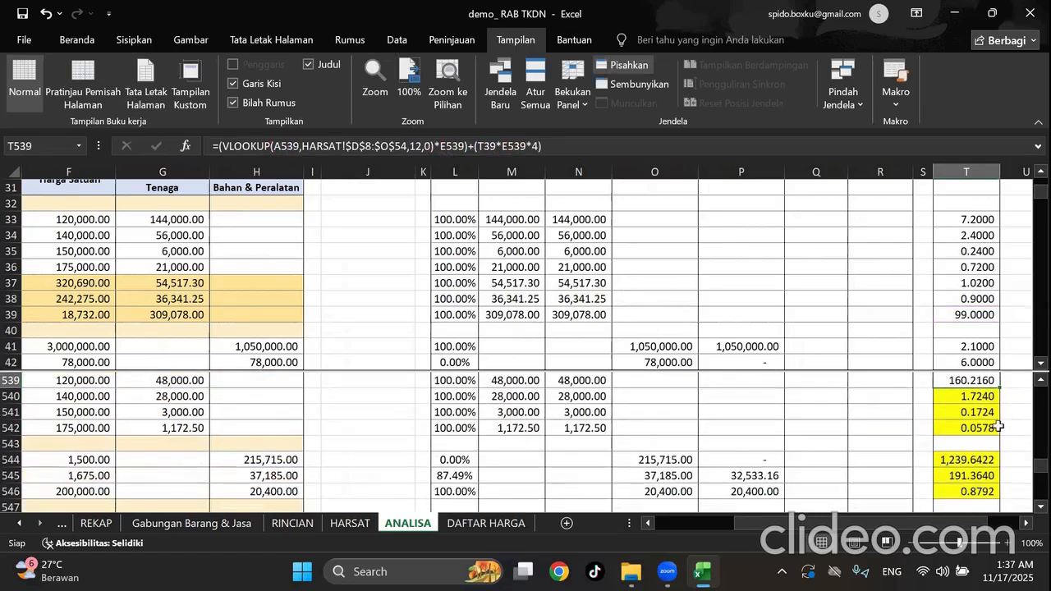
{"action": "left_click_drag", "start_coordinate": [1000, 389], "coordinate": [994, 431]}
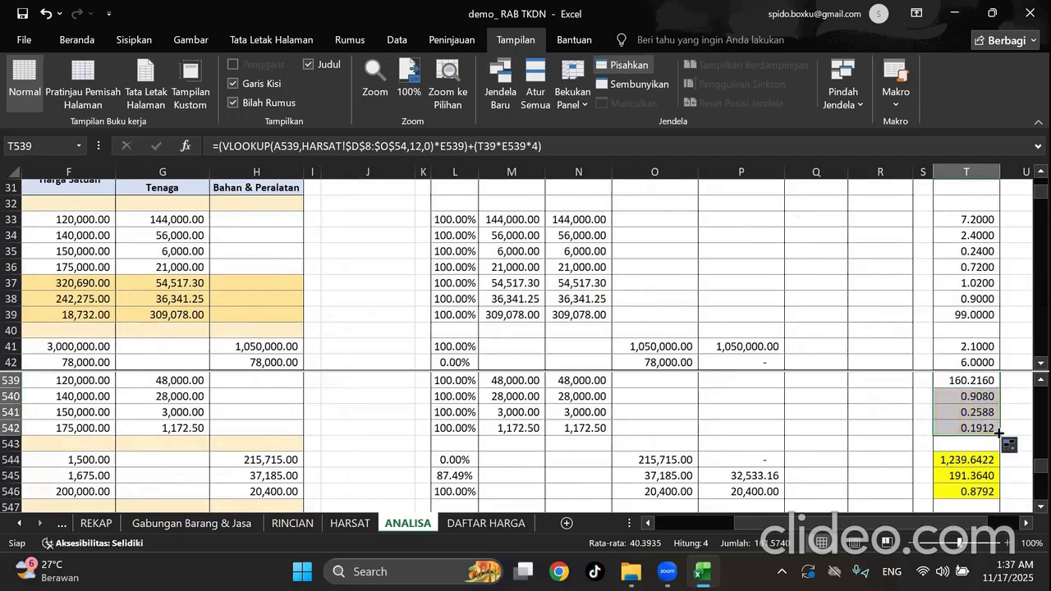
{"action": "key", "text": "ctrl+z"}
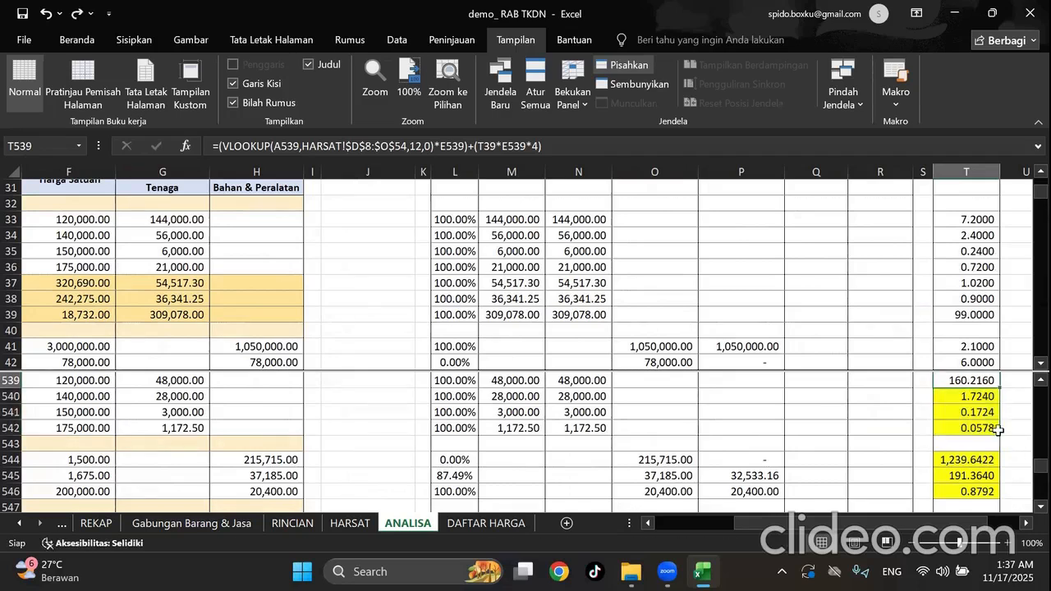
{"action": "scroll", "coordinate": [992, 440], "scroll_direction": "up", "scroll_amount": 1}
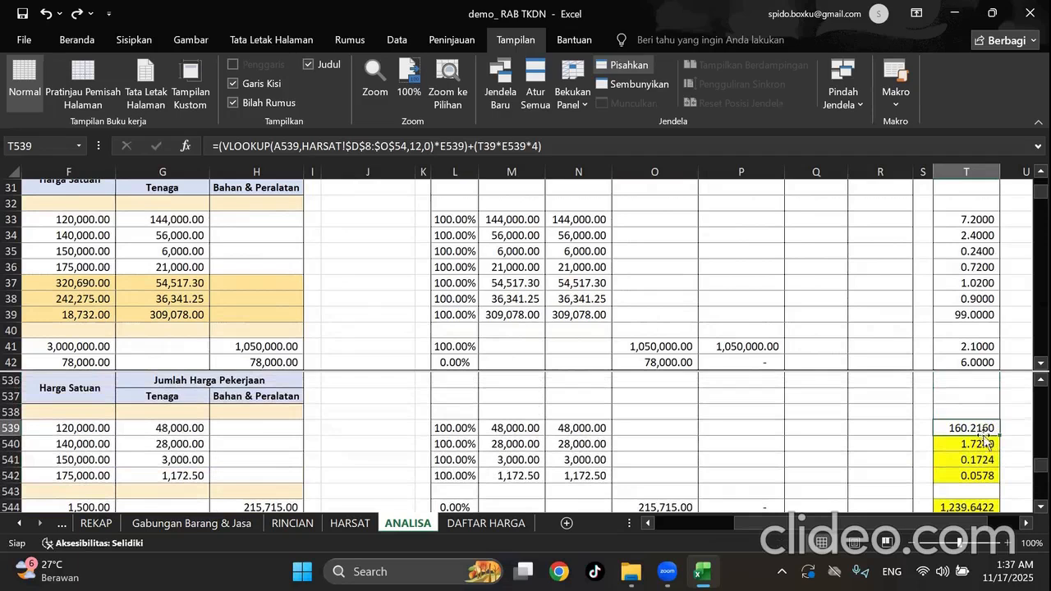
Examine the cell references in the Tukang row's volume formula in T540.
{"action": "left_click", "coordinate": [989, 443]}
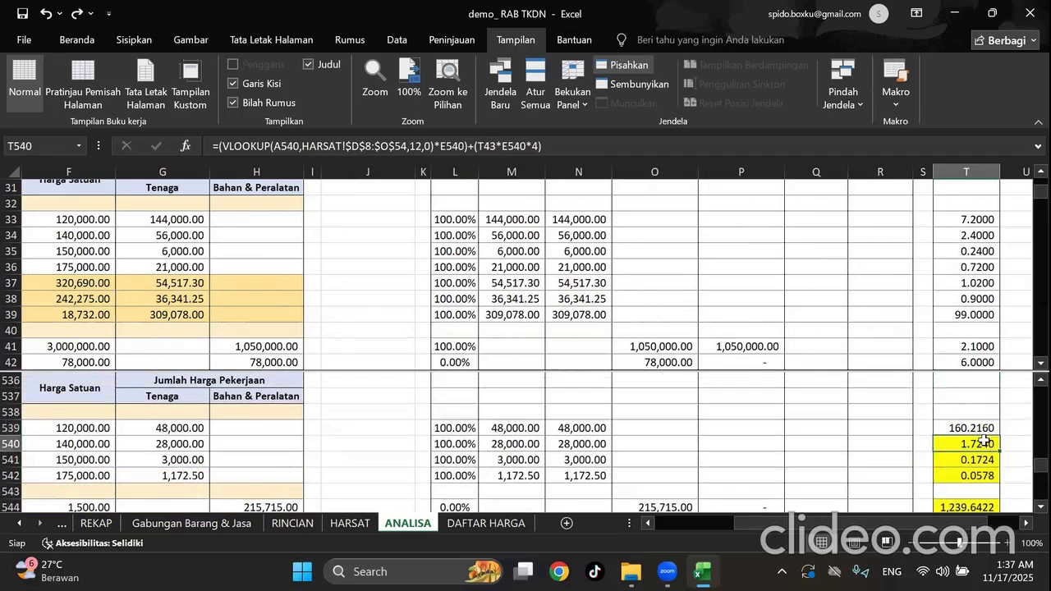
{"action": "left_click", "coordinate": [501, 144]}
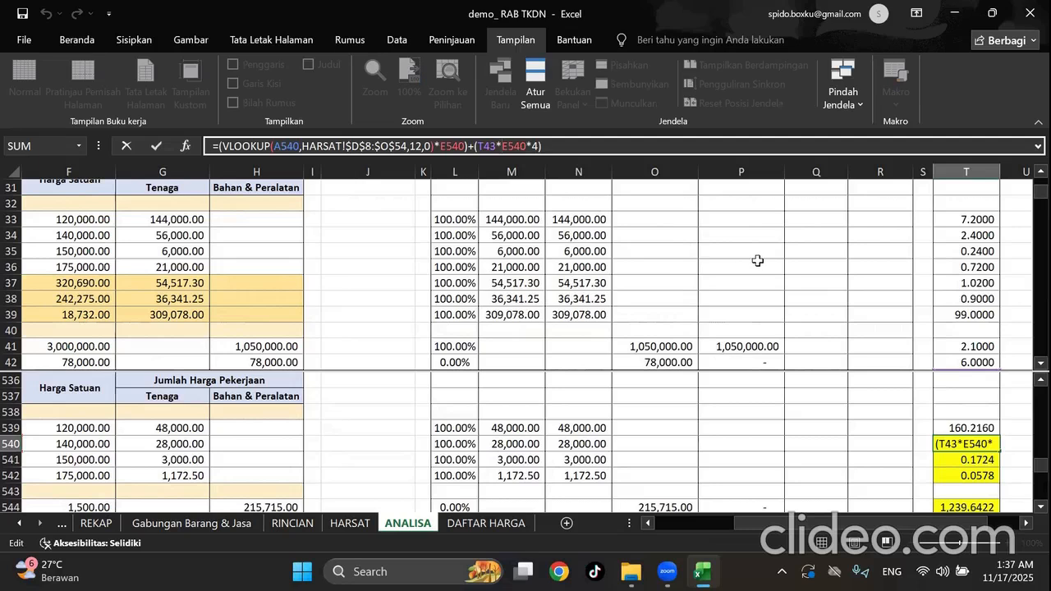
{"action": "mouse_move", "coordinate": [898, 530]}
{"action": "left_mouse_down"}
{"action": "mouse_move", "coordinate": [804, 543]}
{"action": "mouse_move", "coordinate": [890, 544]}
{"action": "left_mouse_up"}
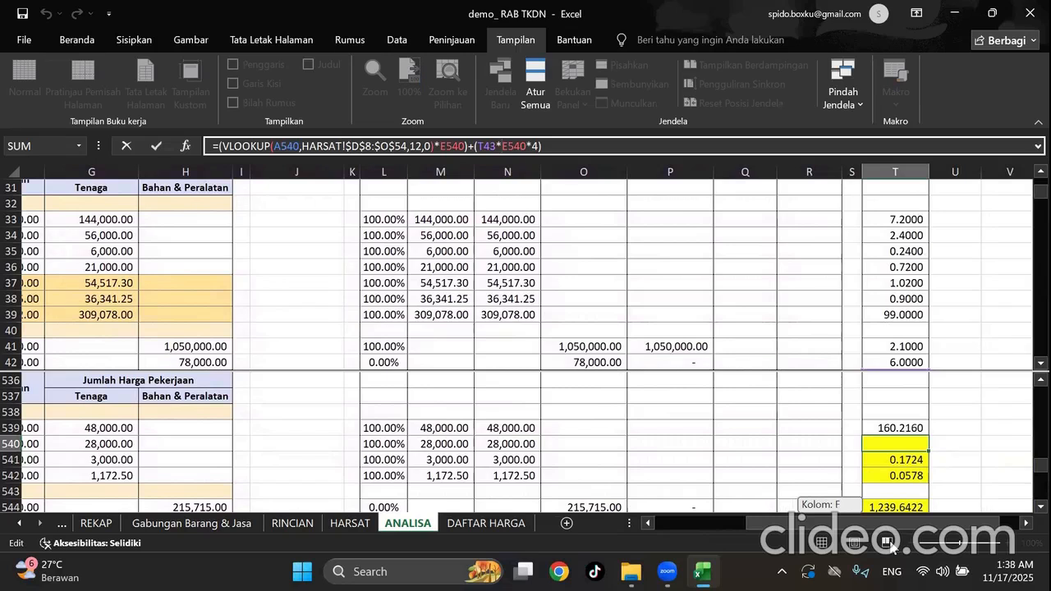
{"action": "left_click_drag", "start_coordinate": [890, 543], "coordinate": [896, 544]}
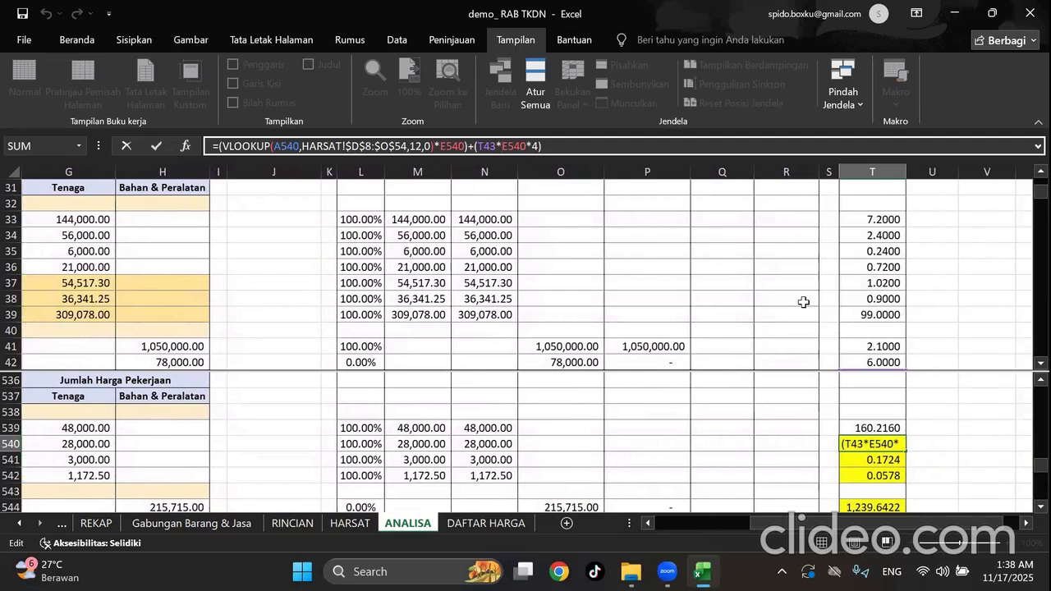
{"action": "key", "text": "ctrl+Return"}
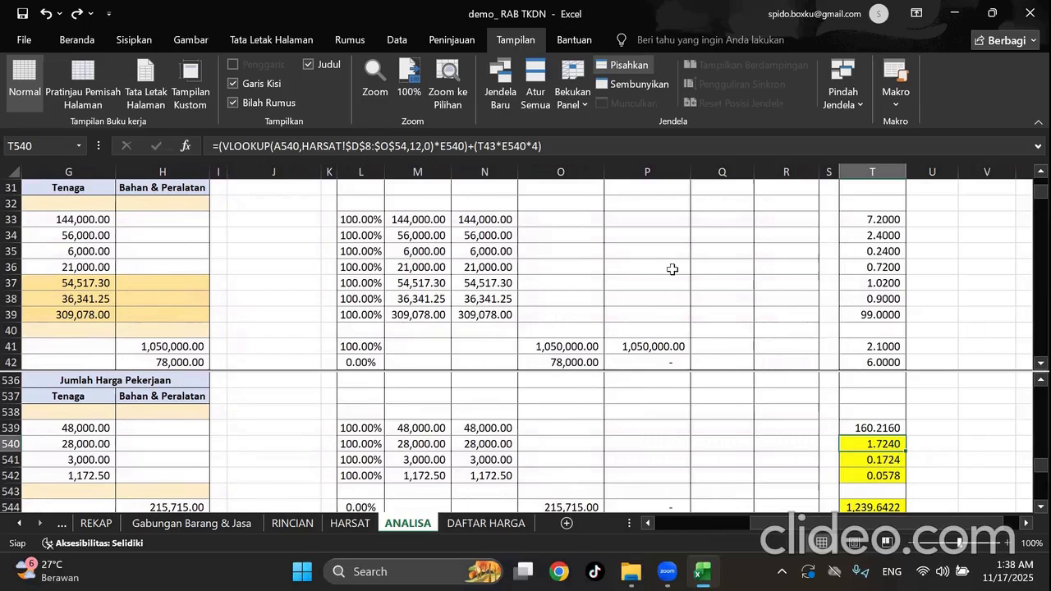
Examine the OK Fondasi pasangan bata labour row and the BAHAN rows of analysis 1.1.2.4, including the unit price formula in F37.
{"action": "left_click_drag", "start_coordinate": [884, 521], "coordinate": [778, 526]}
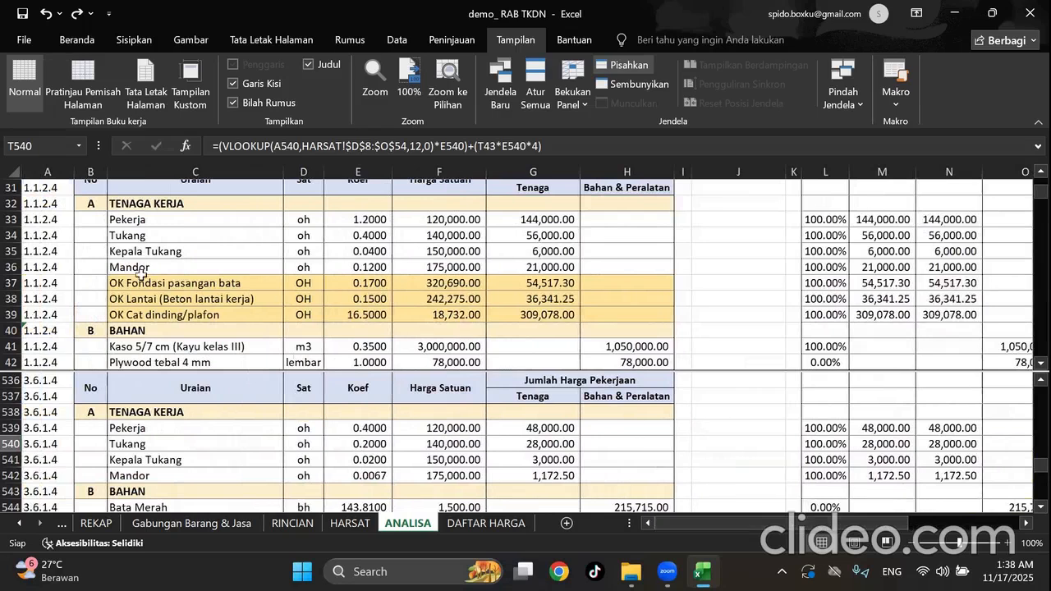
{"action": "left_click", "coordinate": [172, 287]}
{"action": "scroll", "coordinate": [175, 292], "scroll_direction": "down", "scroll_amount": 2}
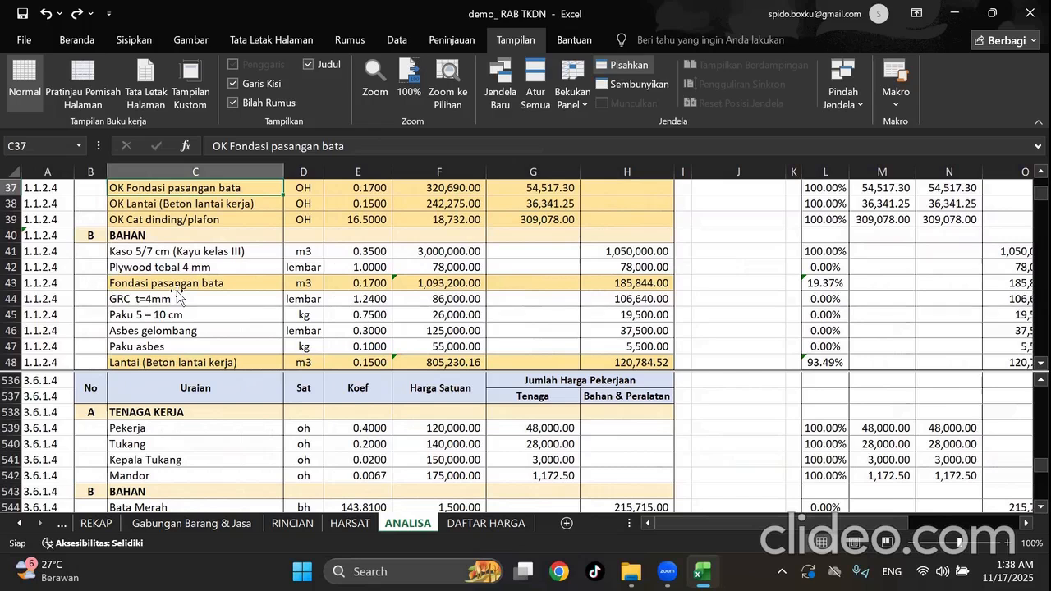
{"action": "mouse_move", "coordinate": [723, 526]}
{"action": "left_mouse_down"}
{"action": "mouse_move", "coordinate": [829, 539]}
{"action": "mouse_move", "coordinate": [723, 530]}
{"action": "left_mouse_up"}
{"action": "left_click", "coordinate": [270, 301]}
{"action": "scroll", "coordinate": [269, 301], "scroll_direction": "up", "scroll_amount": 1}
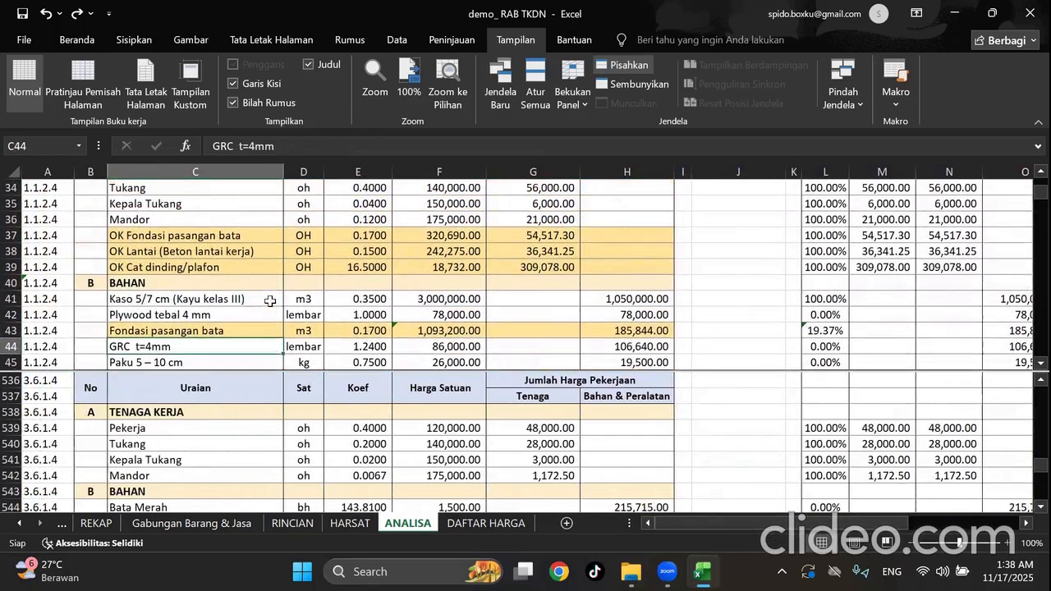
{"action": "key", "text": "ctrl+Down"}
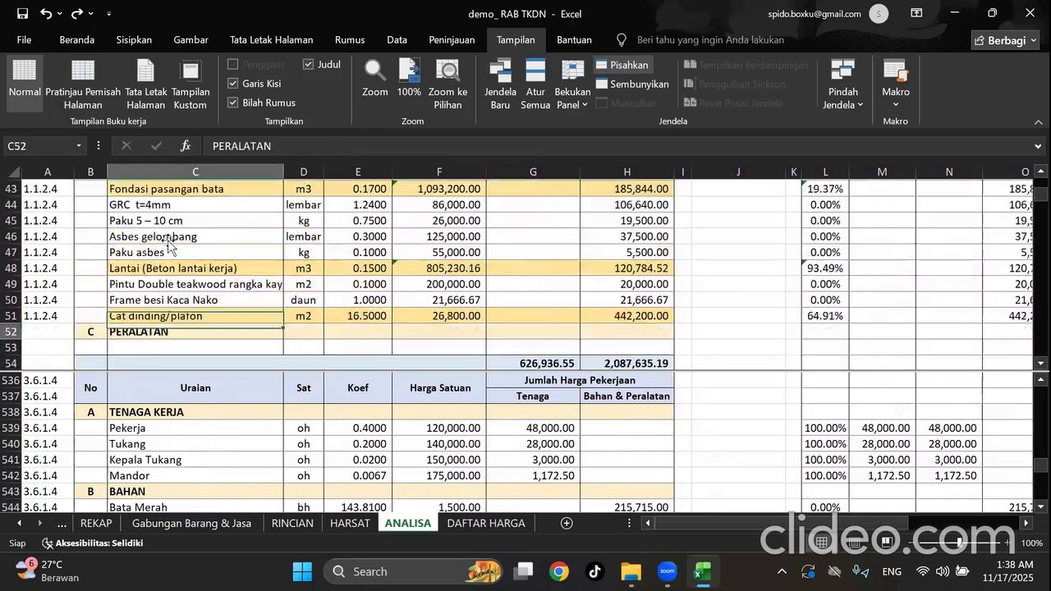
{"action": "scroll", "coordinate": [271, 279], "scroll_direction": "up", "scroll_amount": 4}
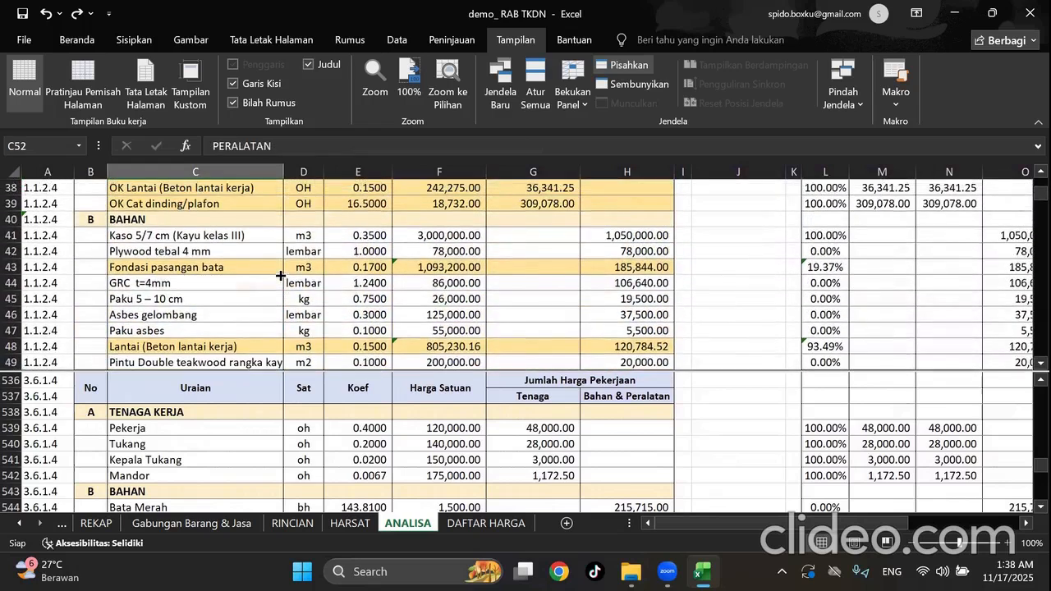
{"action": "left_click", "coordinate": [176, 222]}
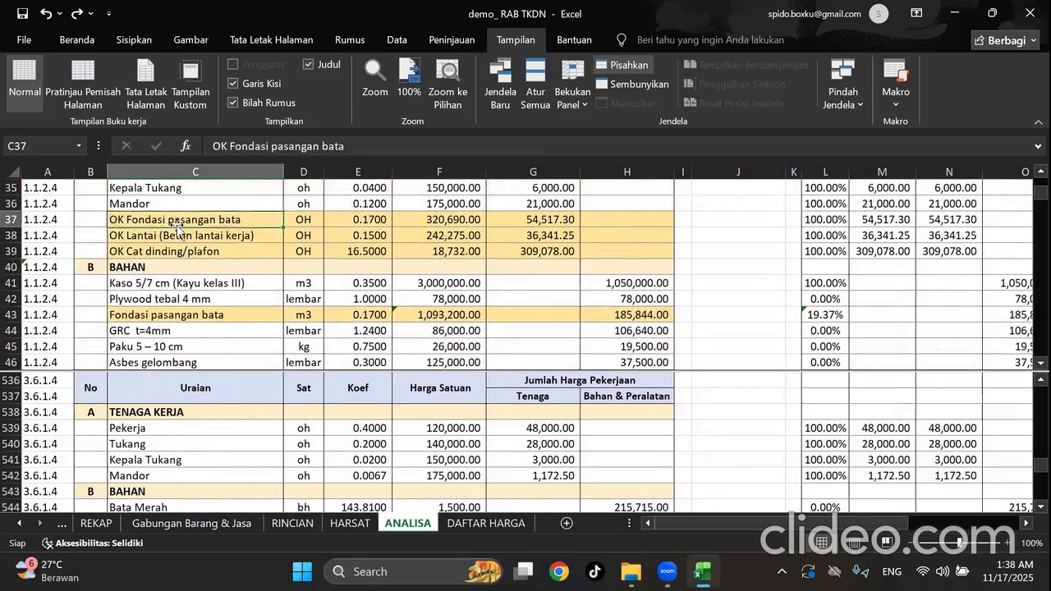
{"action": "key", "text": "ctrl+Down"}
{"action": "scroll", "coordinate": [222, 267], "scroll_direction": "up", "scroll_amount": 4}
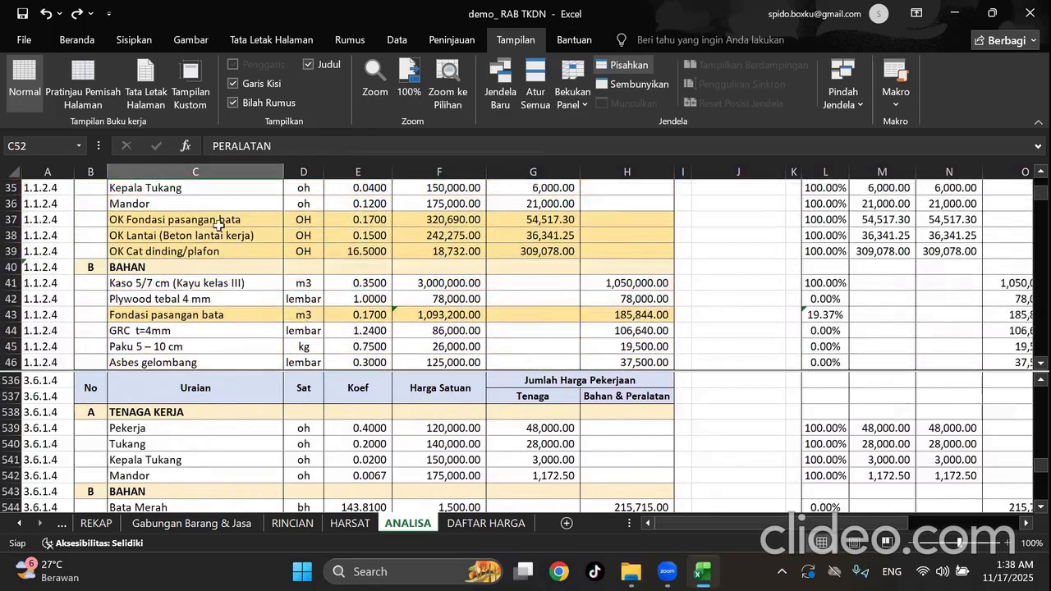
{"action": "left_click", "coordinate": [219, 223]}
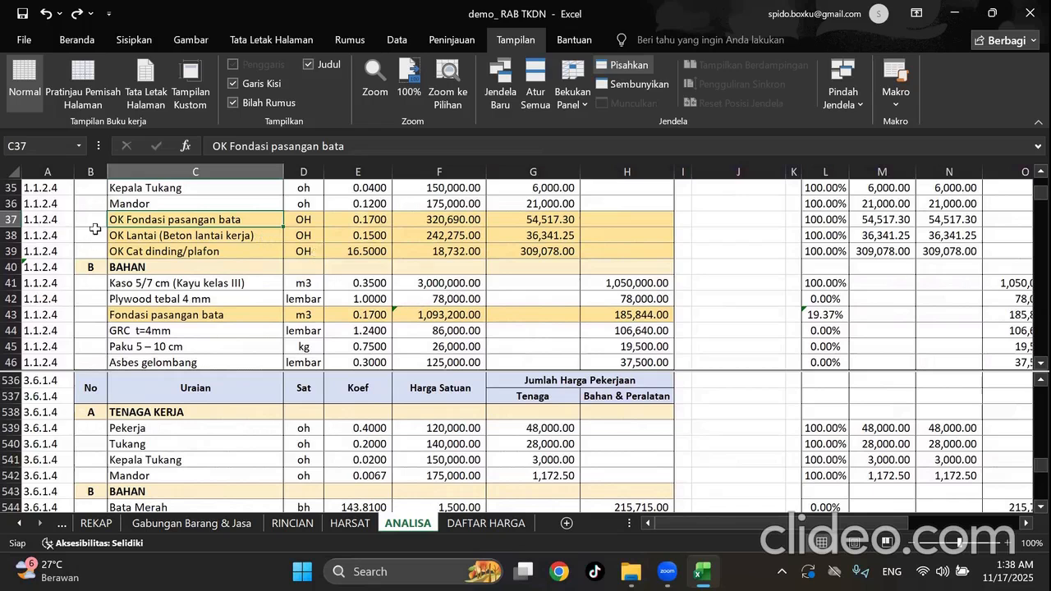
{"action": "left_click", "coordinate": [462, 220]}
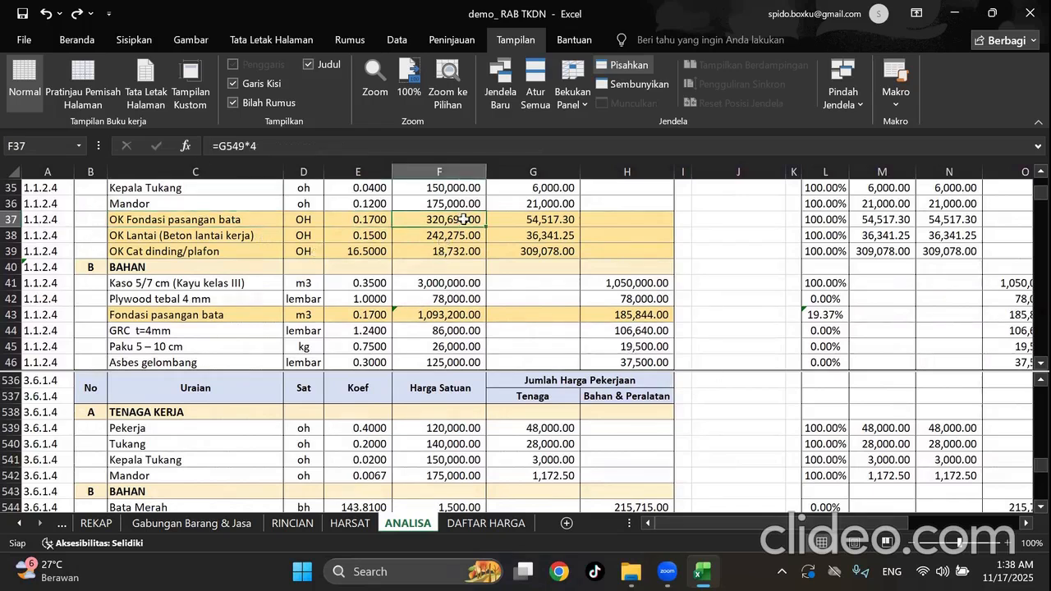
Replace the T39 reference in the T539 formula with T37, making the added term (T37*E539*4).
{"action": "left_click_drag", "start_coordinate": [715, 520], "coordinate": [816, 538]}
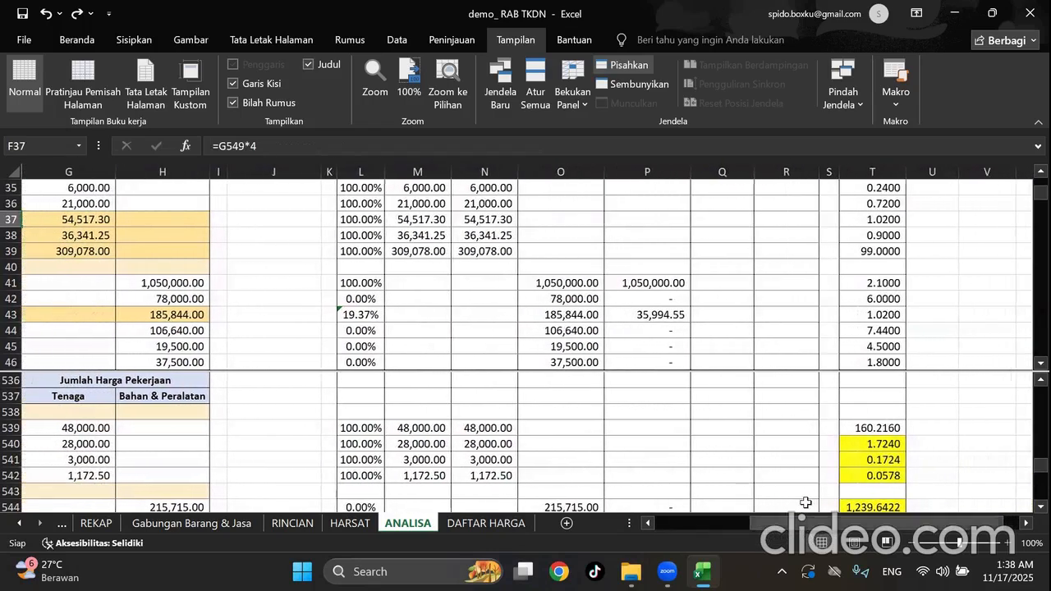
{"action": "double_click", "coordinate": [892, 430]}
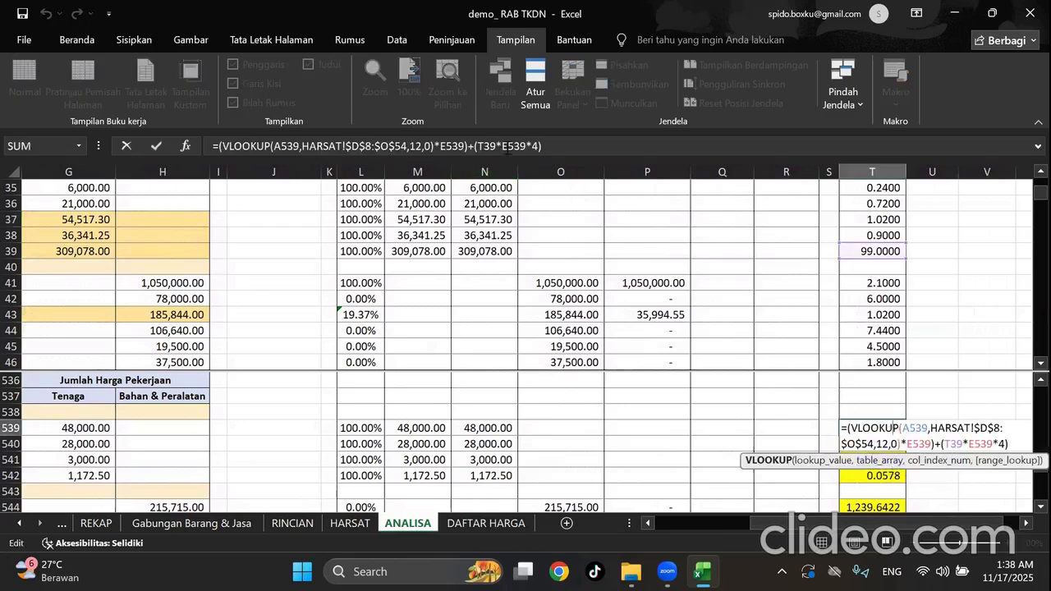
{"action": "left_click", "coordinate": [507, 149]}
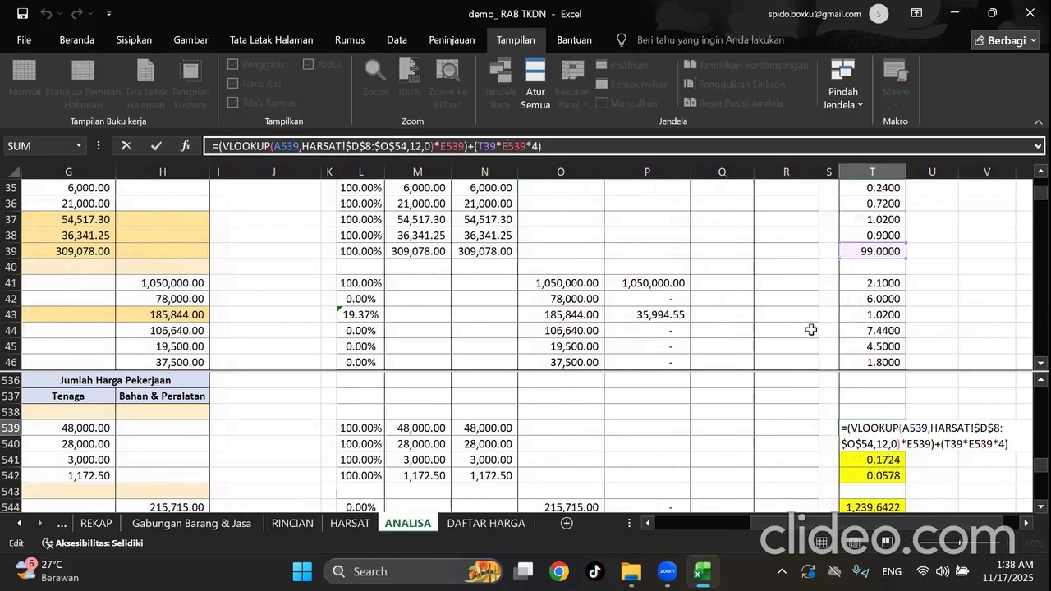
{"action": "key", "text": "Escape"}
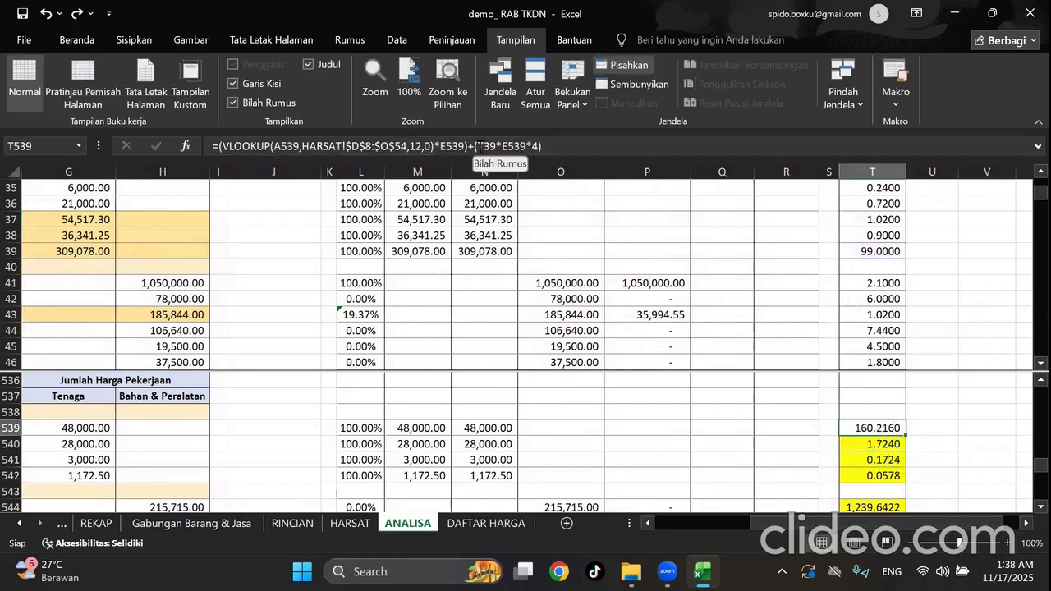
{"action": "left_click", "coordinate": [488, 148]}
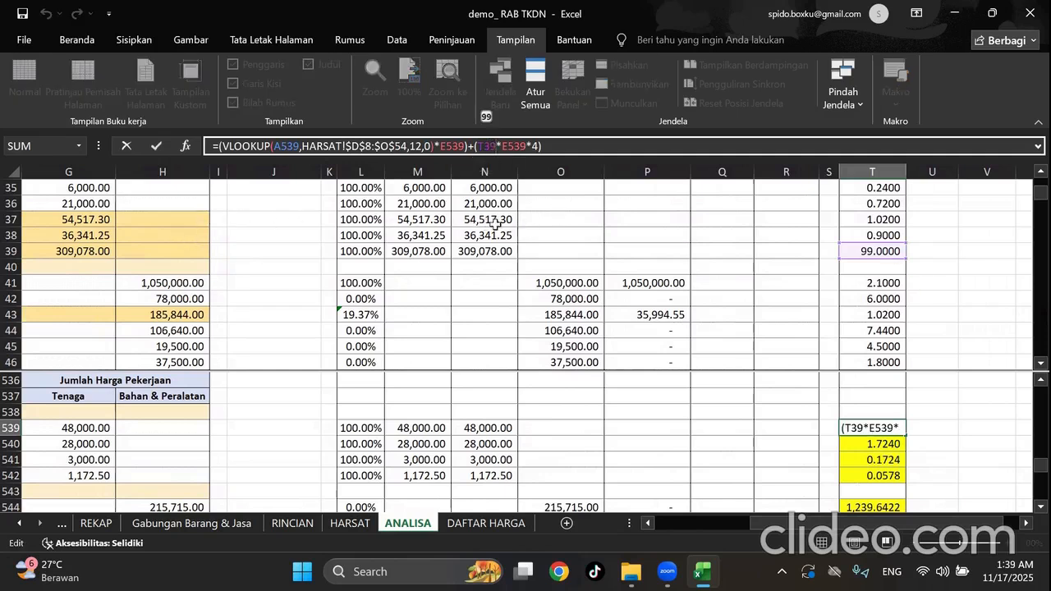
{"action": "left_click", "coordinate": [868, 220]}
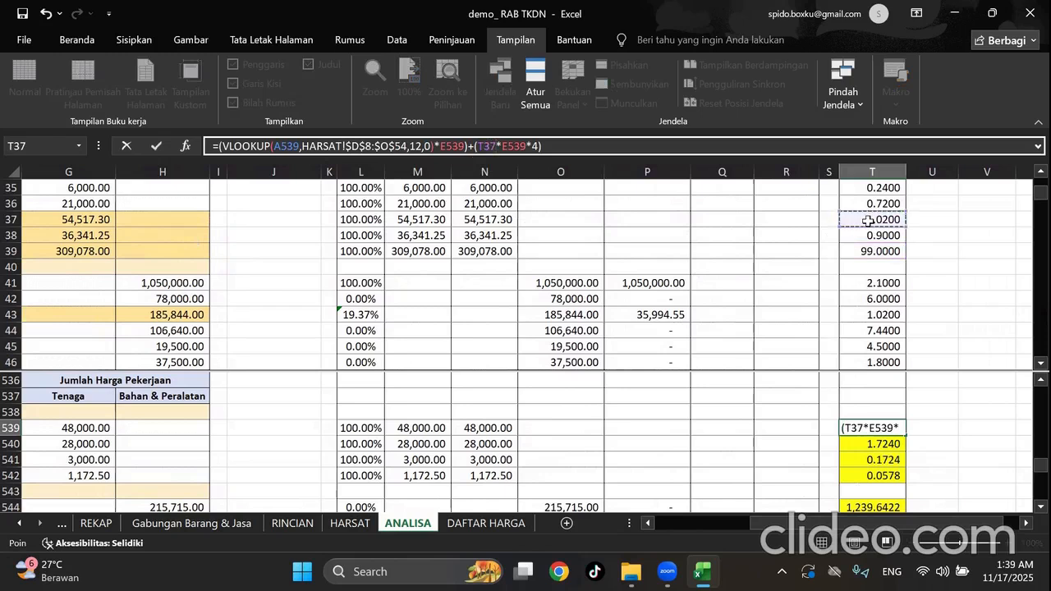
{"action": "key", "text": "Return"}
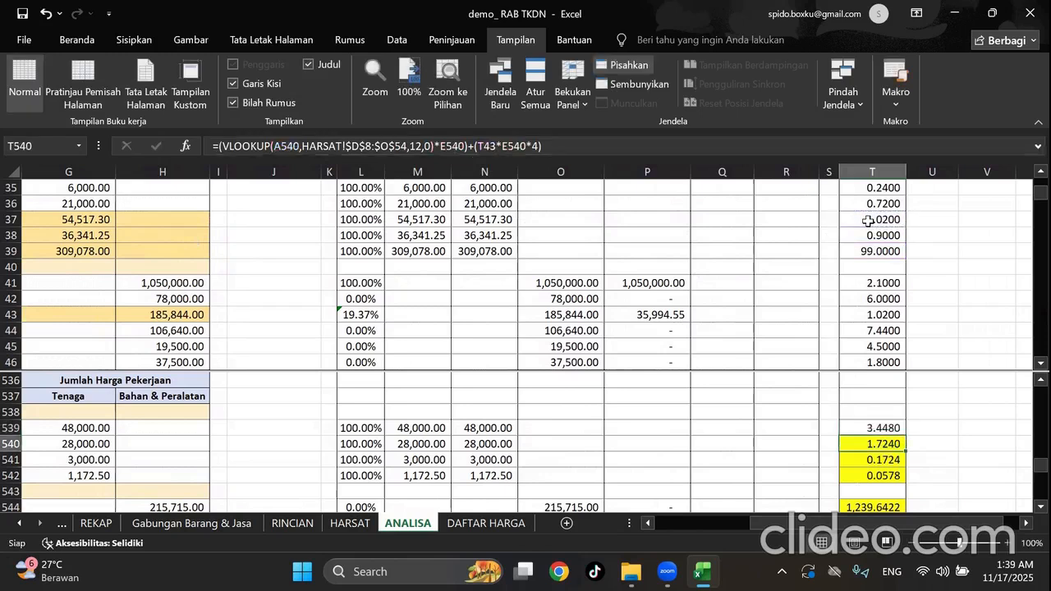
Try to fill the corrected T539 formula down through T540:T542, and undo the fill.
{"action": "scroll", "coordinate": [939, 435], "scroll_direction": "down", "scroll_amount": 1}
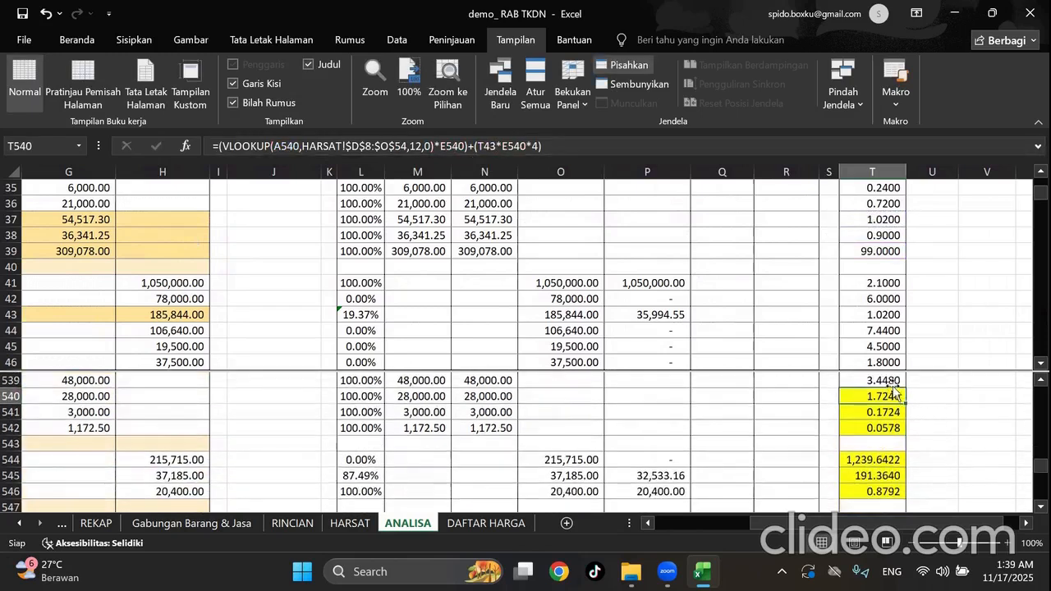
{"action": "left_click", "coordinate": [892, 383]}
{"action": "left_click_drag", "start_coordinate": [906, 387], "coordinate": [903, 430]}
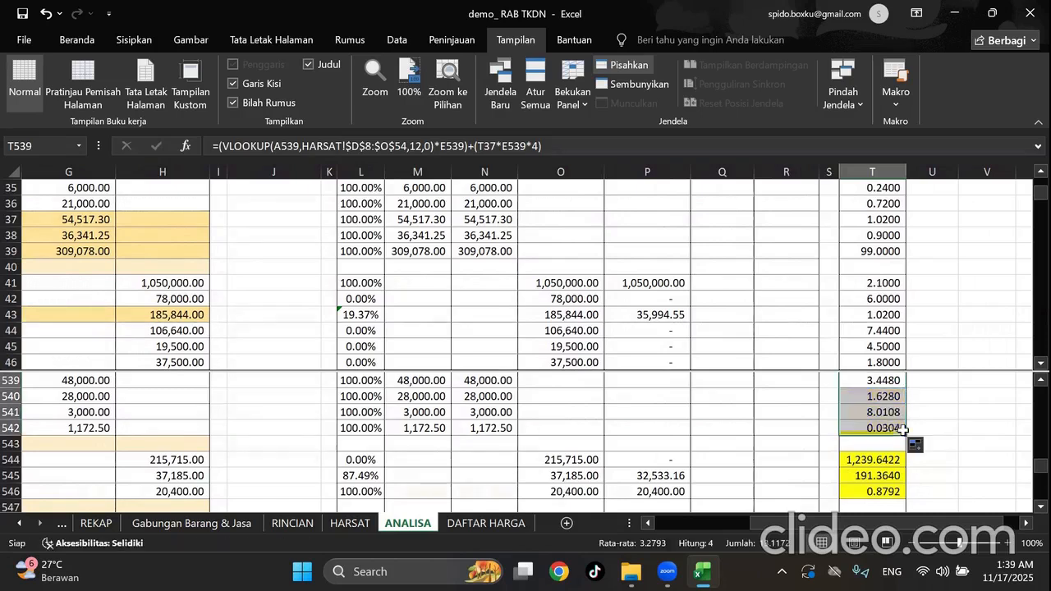
{"action": "key", "text": "ctrl+z"}
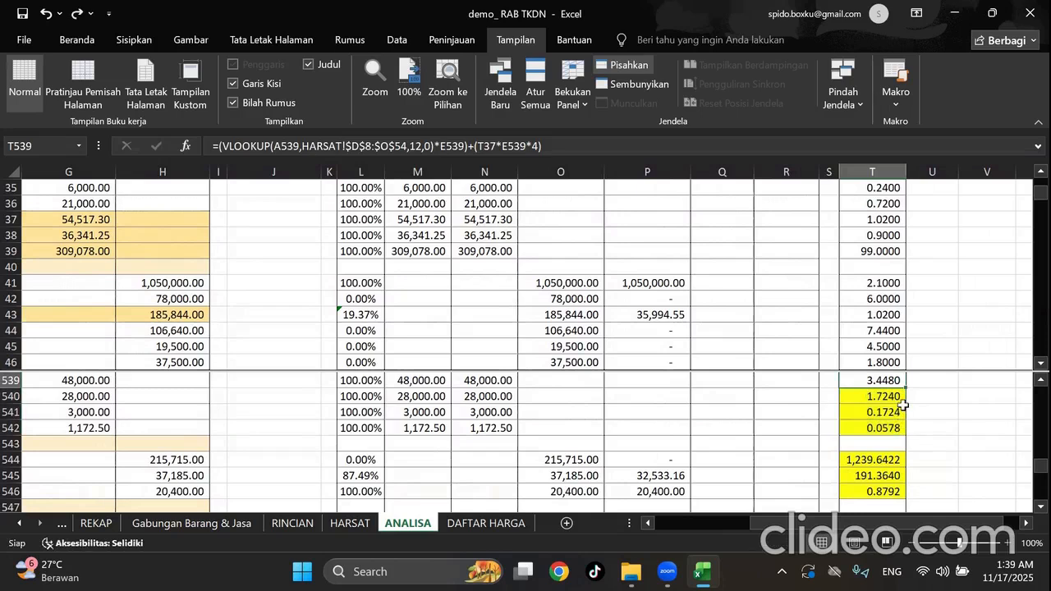
Compare the cell references in the volume formulas of T539 and T540.
{"action": "scroll", "coordinate": [887, 435], "scroll_direction": "up", "scroll_amount": 1}
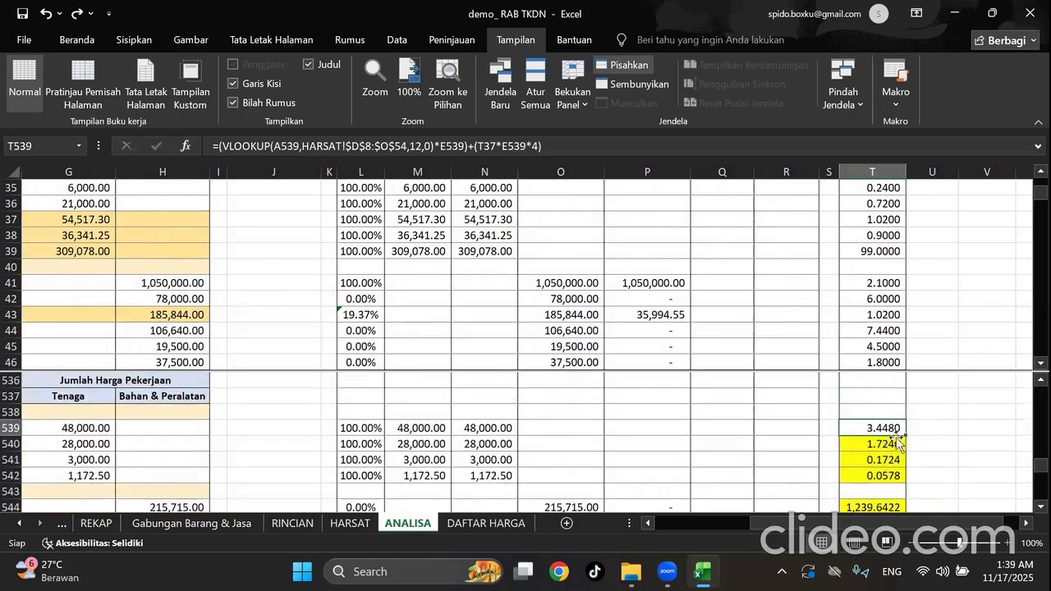
{"action": "double_click", "coordinate": [885, 444]}
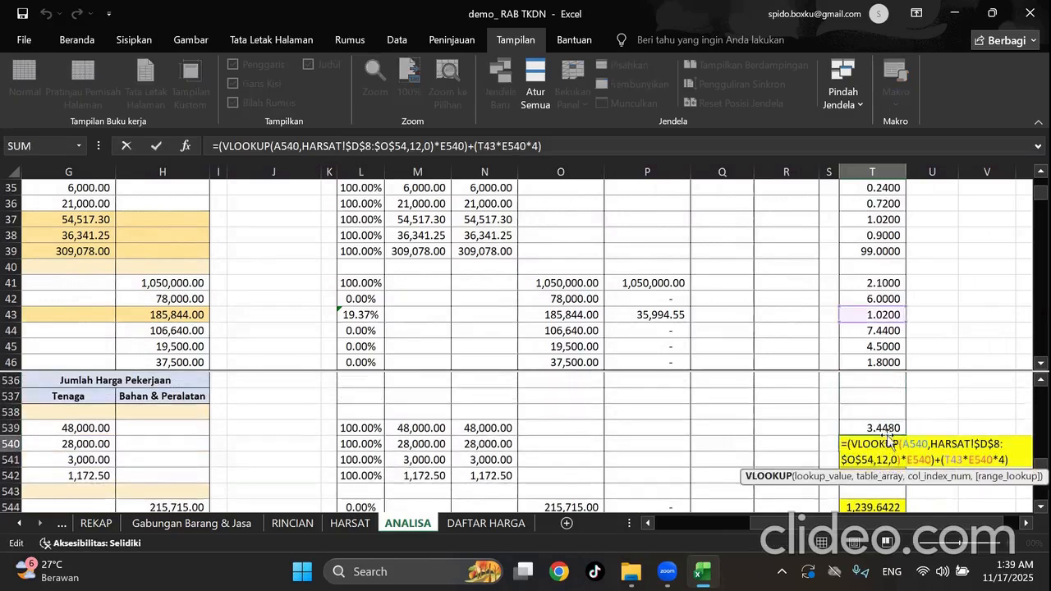
{"action": "left_click", "coordinate": [902, 427]}
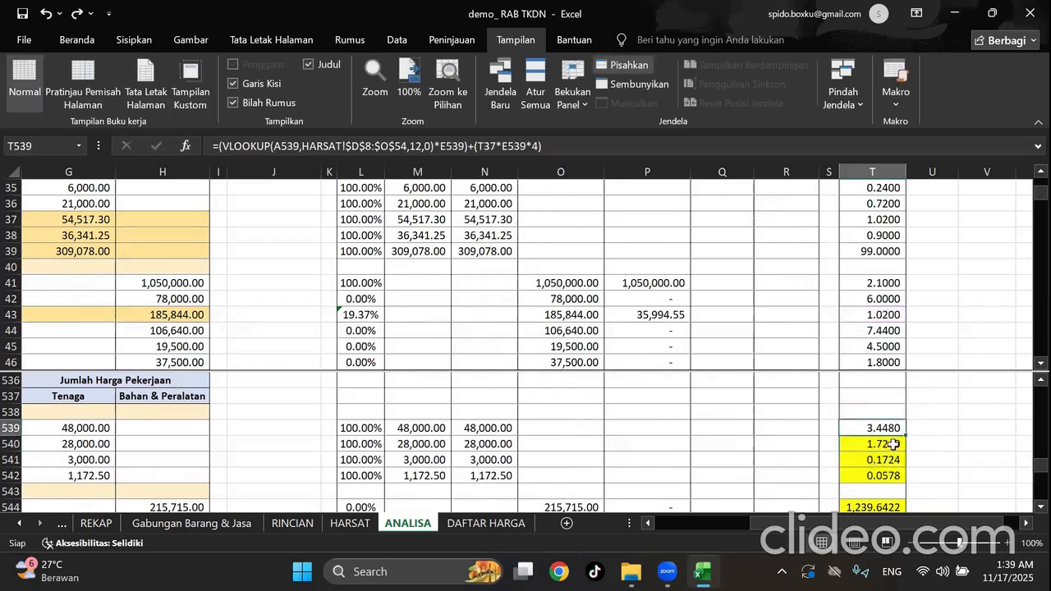
{"action": "left_click", "coordinate": [894, 443]}
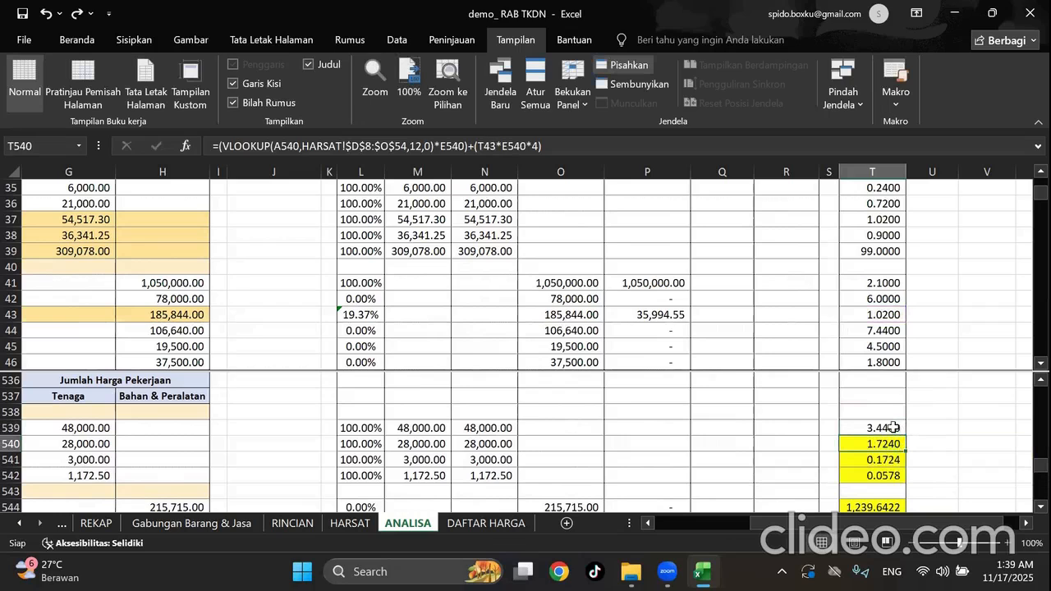
{"action": "left_click", "coordinate": [893, 427]}
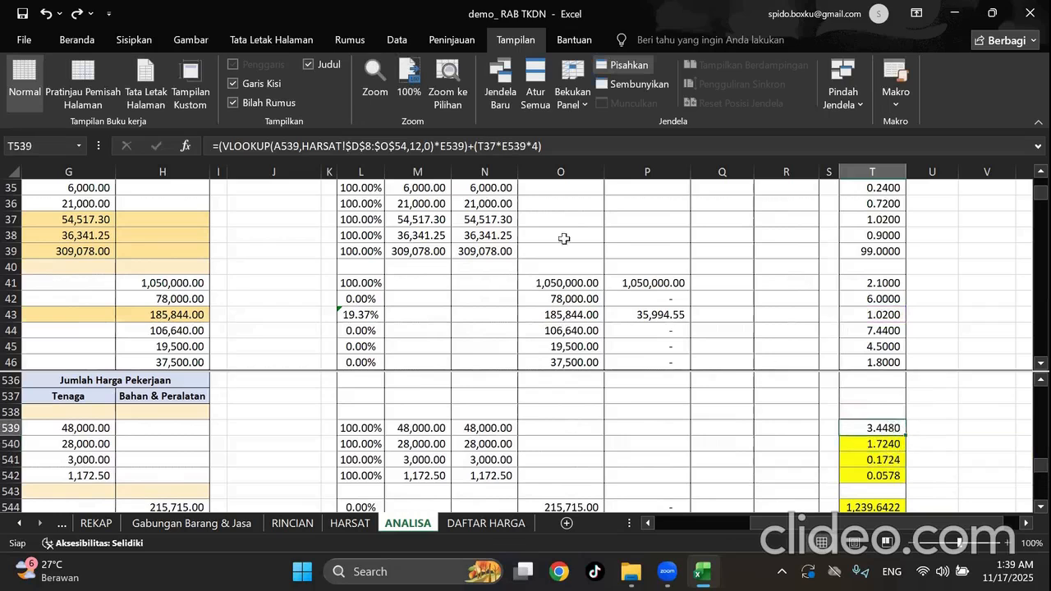
{"action": "left_click", "coordinate": [493, 146]}
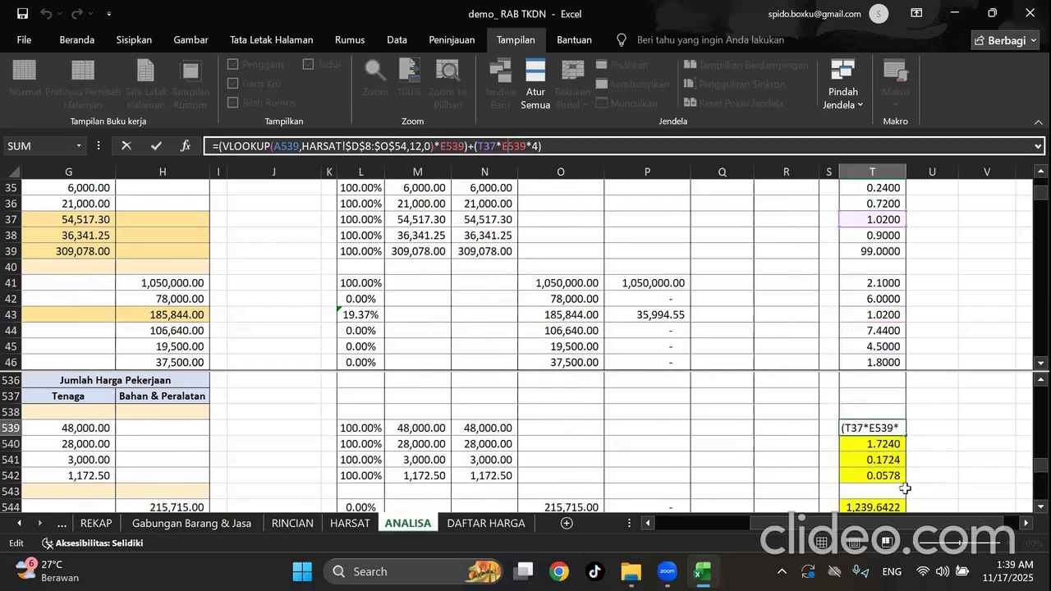
{"action": "mouse_move", "coordinate": [918, 527]}
{"action": "left_mouse_down"}
{"action": "mouse_move", "coordinate": [871, 532]}
{"action": "mouse_move", "coordinate": [919, 531]}
{"action": "left_mouse_up"}
{"action": "key", "text": "Escape"}
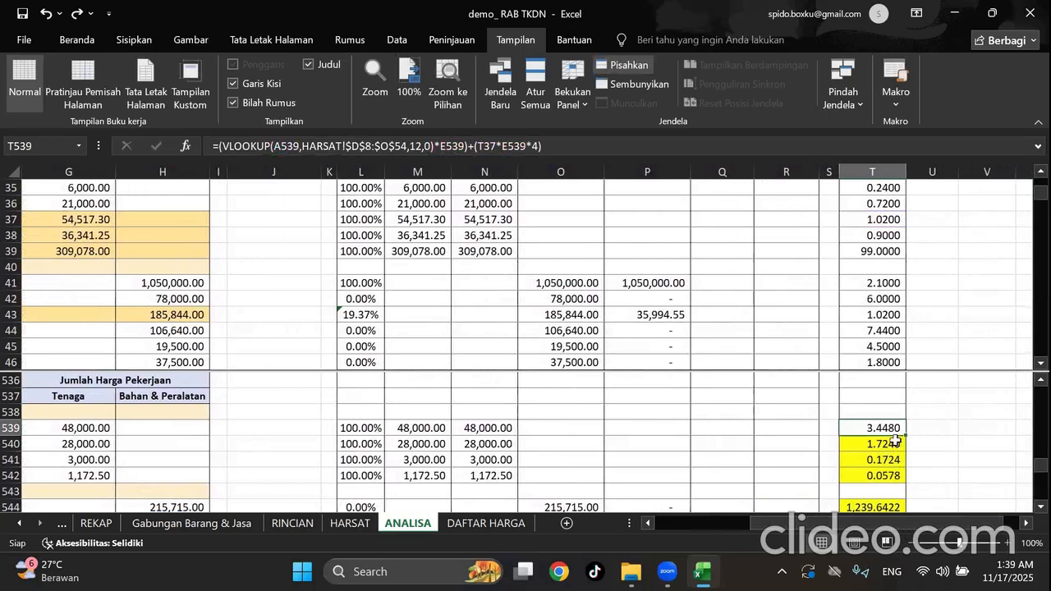
Fill the T539 formula into T540 only and check the copied formula's references, including the added term (T38*E540*4).
{"action": "left_click_drag", "start_coordinate": [905, 437], "coordinate": [895, 447]}
{"action": "left_click", "coordinate": [893, 446]}
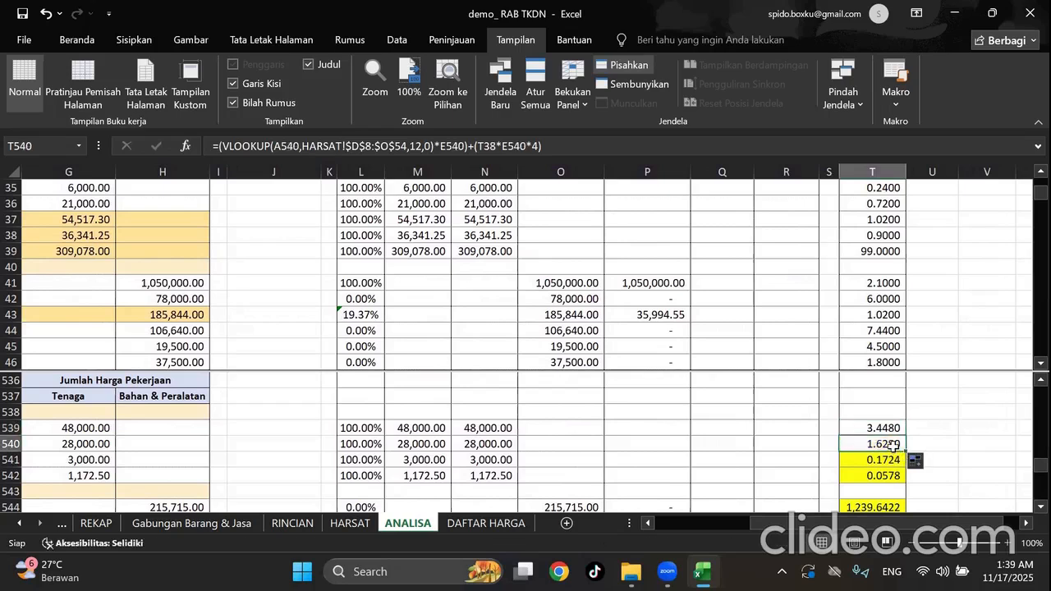
{"action": "double_click", "coordinate": [893, 446]}
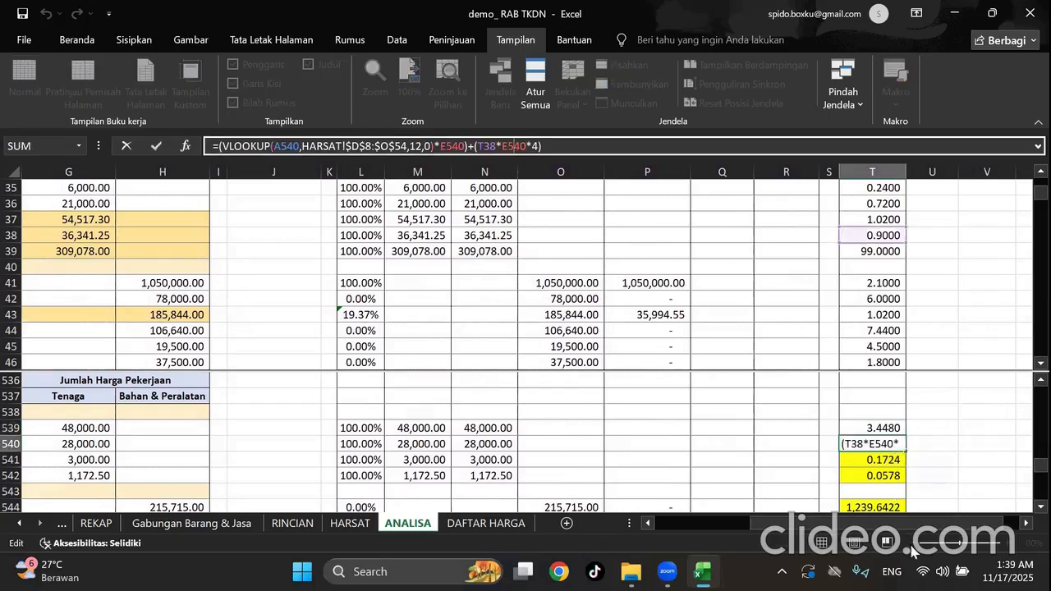
{"action": "mouse_move", "coordinate": [918, 540]}
{"action": "left_mouse_down"}
{"action": "mouse_move", "coordinate": [817, 540]}
{"action": "mouse_move", "coordinate": [918, 543]}
{"action": "left_mouse_up"}
{"action": "left_click", "coordinate": [287, 147]}
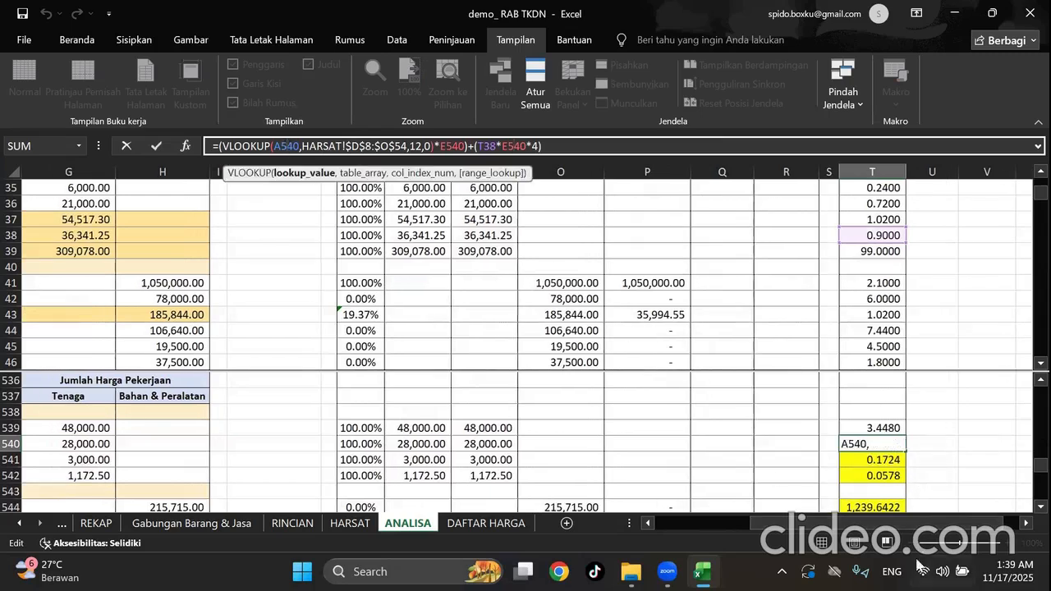
{"action": "left_click_drag", "start_coordinate": [960, 541], "coordinate": [899, 543]}
{"action": "key", "text": "Escape"}
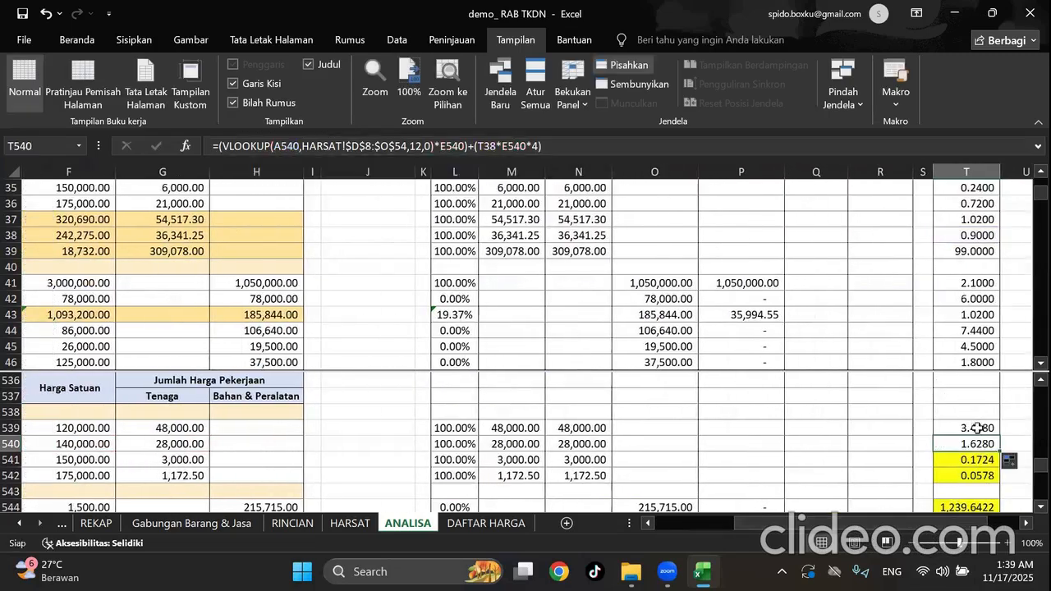
Review the added terms in the Pekerja, Tukang and Kepala Tukang volume formulas in T539:T541.
{"action": "left_click", "coordinate": [974, 428]}
{"action": "left_click", "coordinate": [485, 148]}
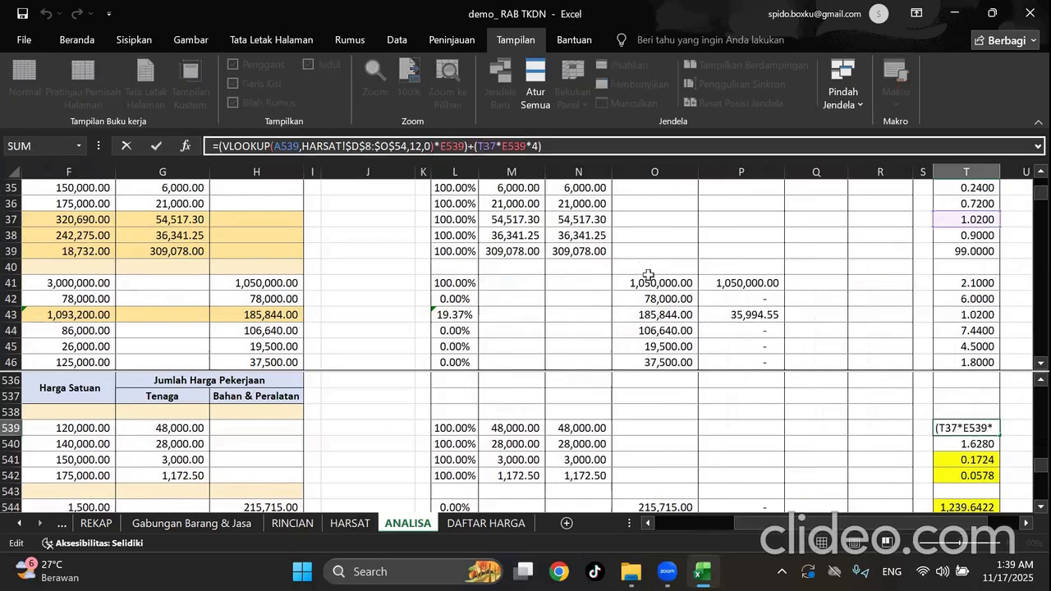
{"action": "key", "text": "Return"}
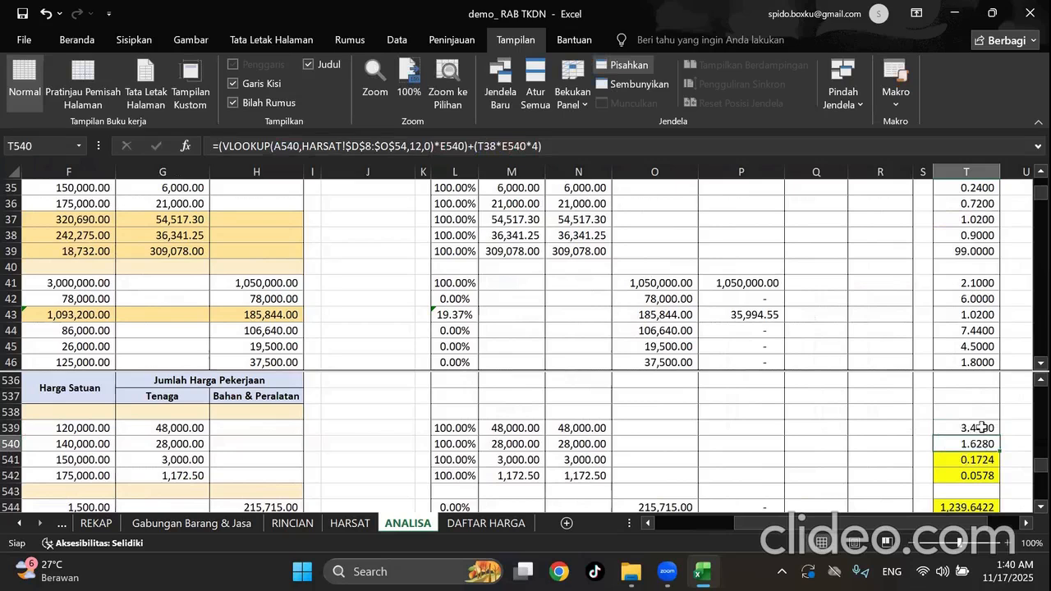
{"action": "left_click", "coordinate": [982, 427]}
{"action": "left_click", "coordinate": [982, 443]}
{"action": "left_click", "coordinate": [982, 462]}
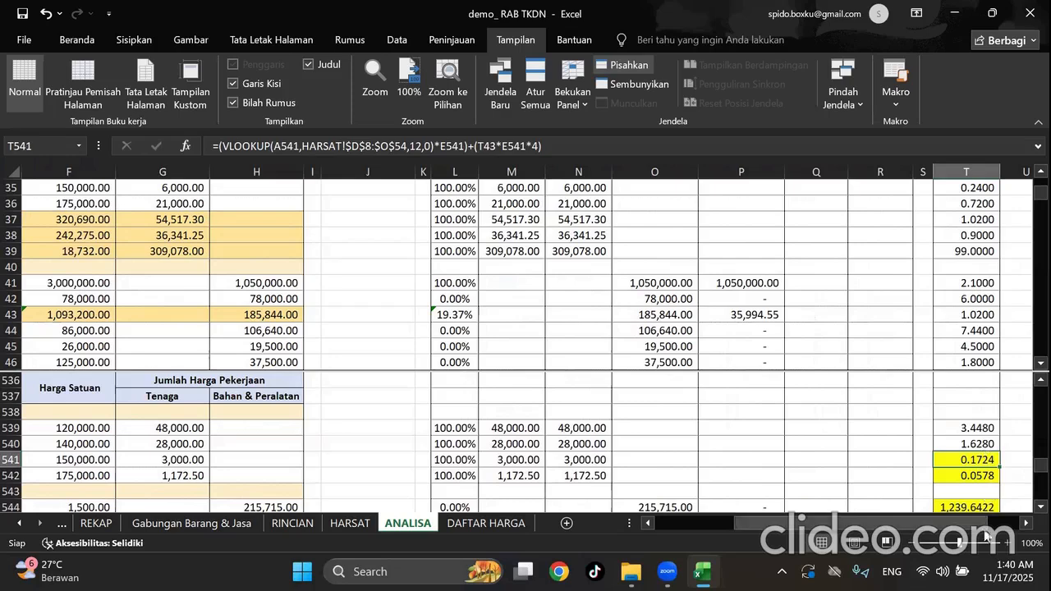
{"action": "left_click_drag", "start_coordinate": [939, 540], "coordinate": [903, 542]}
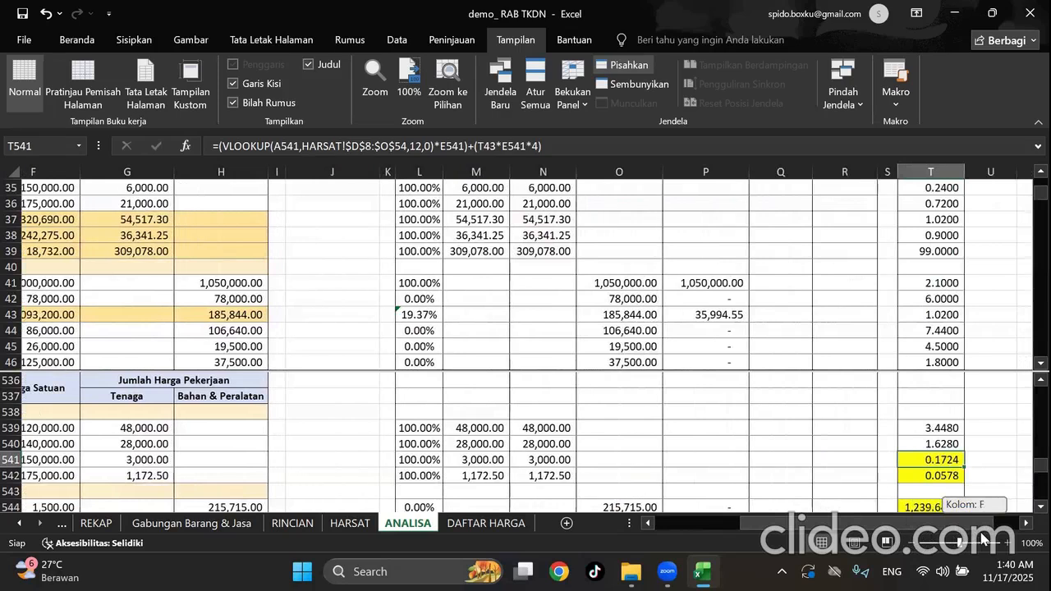
{"action": "left_click", "coordinate": [972, 444]}
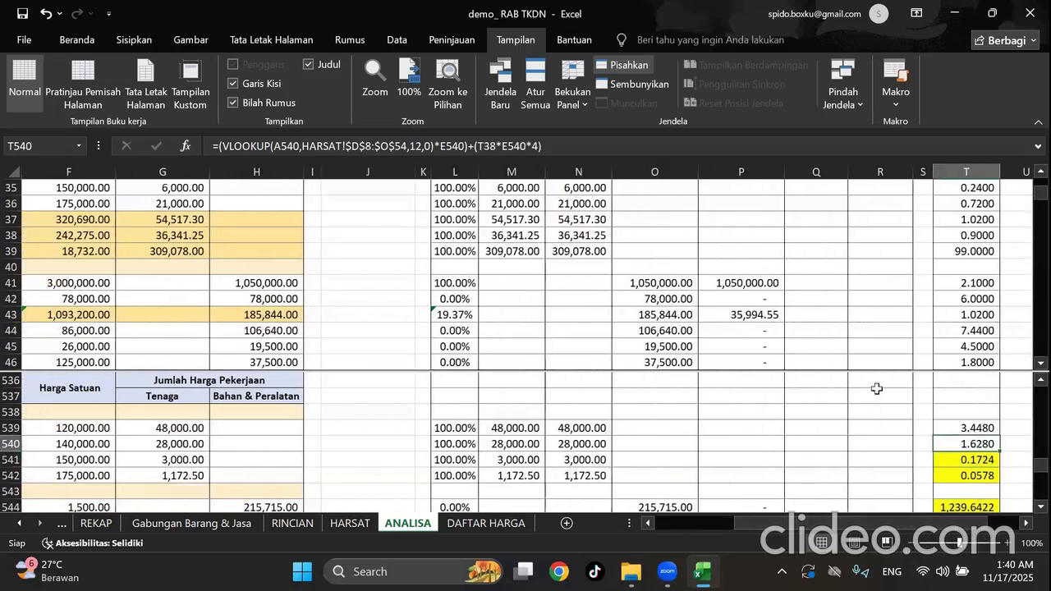
Change the parent volume reference in the added term of T540's formula to T37, making it (T37*E540*4).
{"action": "left_click", "coordinate": [528, 146]}
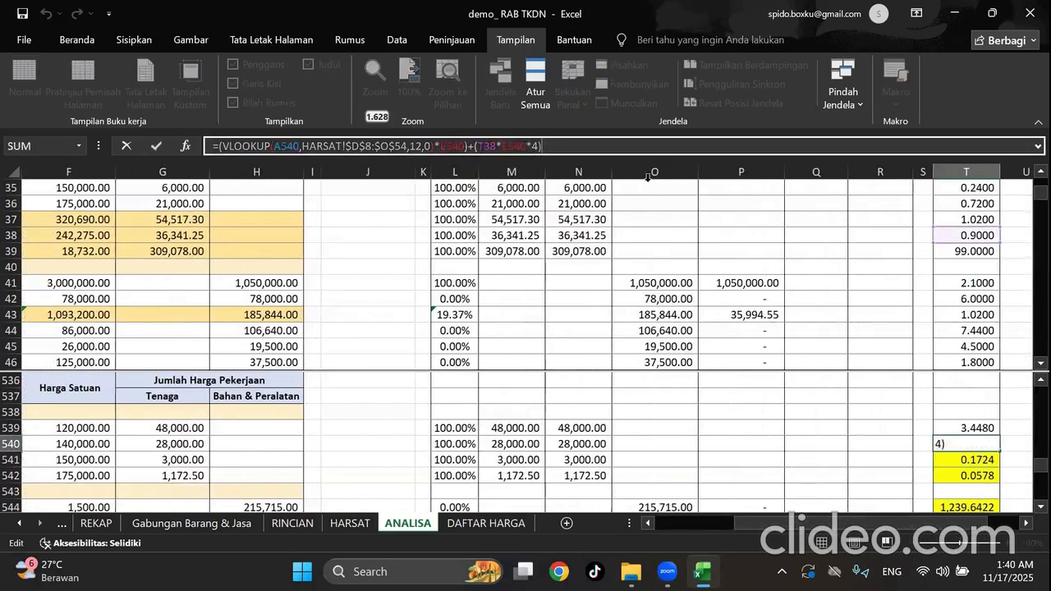
{"action": "key", "text": "Escape"}
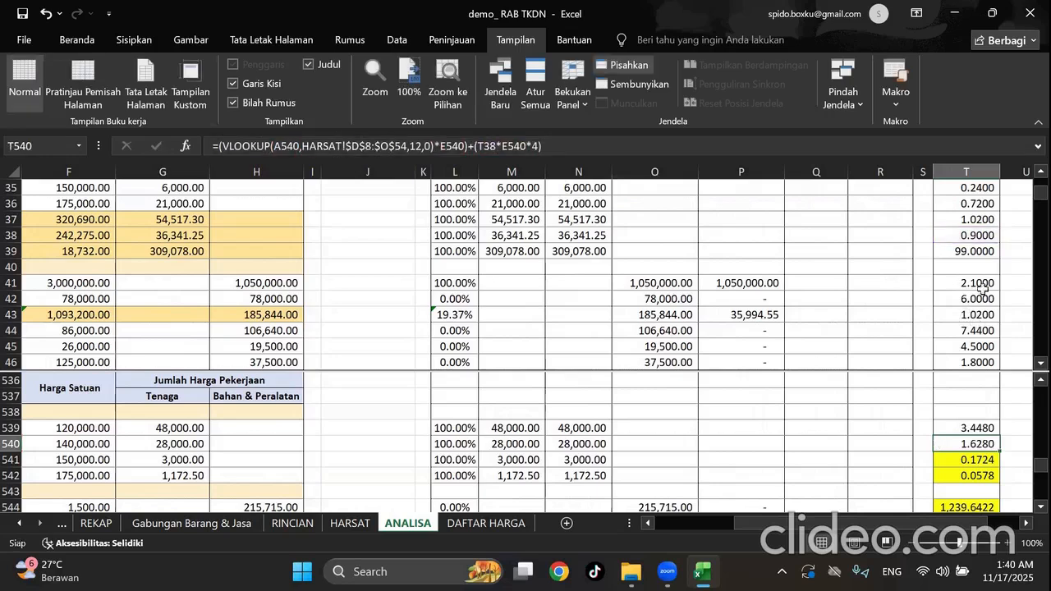
{"action": "double_click", "coordinate": [984, 428]}
{"action": "key", "text": "Return"}
{"action": "left_click", "coordinate": [482, 146]}
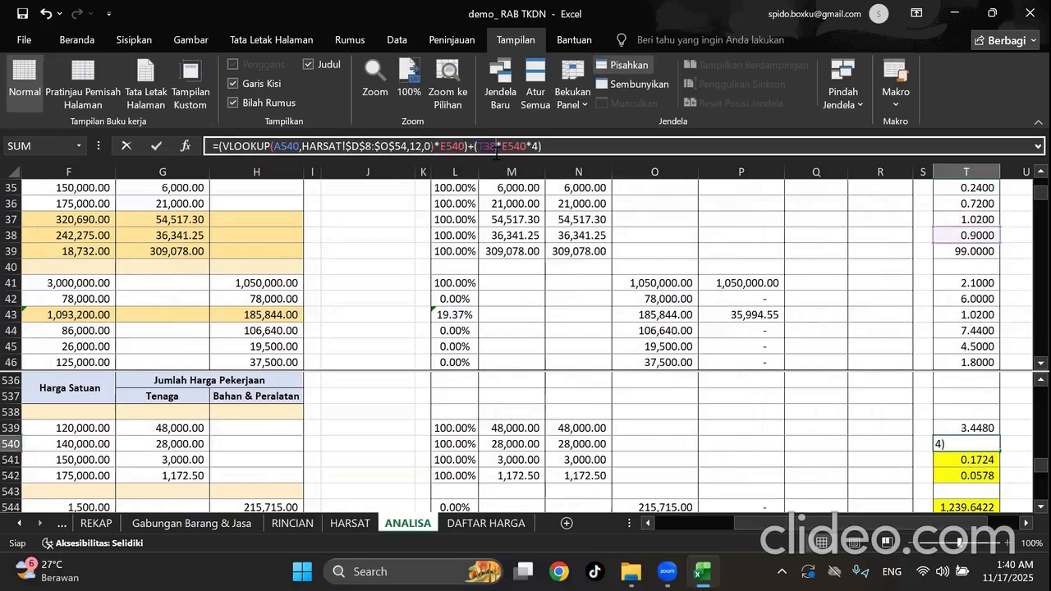
{"action": "left_click", "coordinate": [983, 220]}
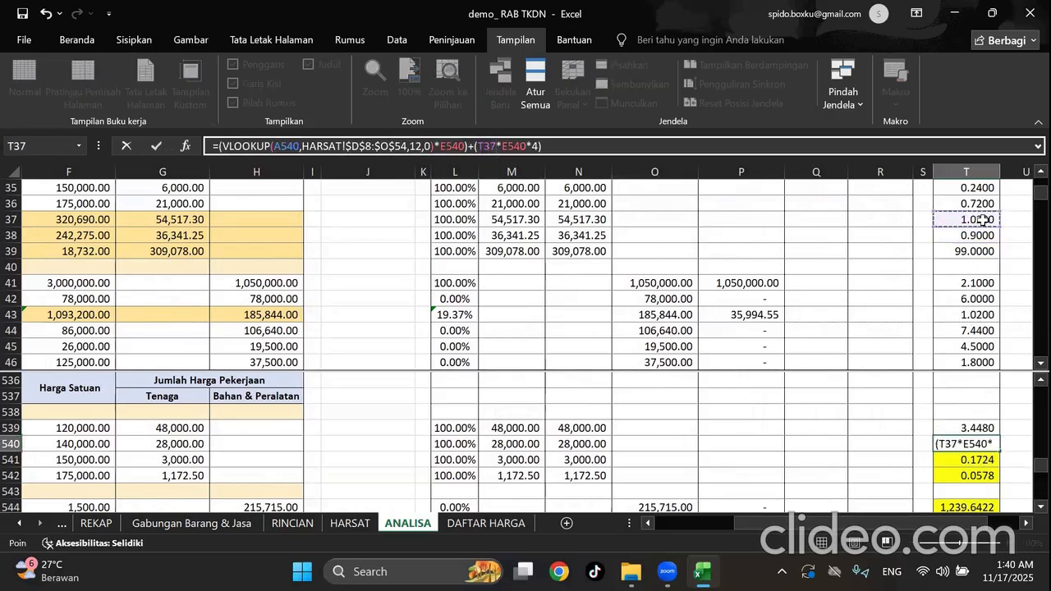
{"action": "key", "text": "Return"}
Fill the T540 formula down through T542 and change the added term's parent reference in T541 to T37.
{"action": "left_click", "coordinate": [989, 448]}
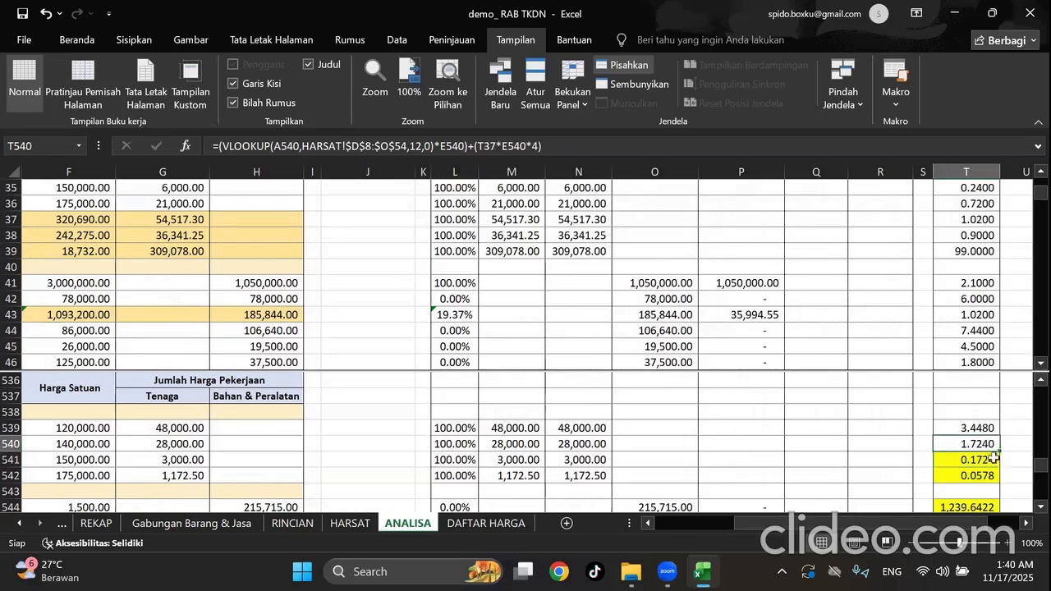
{"action": "left_click_drag", "start_coordinate": [998, 450], "coordinate": [998, 480]}
{"action": "left_click", "coordinate": [990, 462]}
{"action": "left_click", "coordinate": [507, 147]}
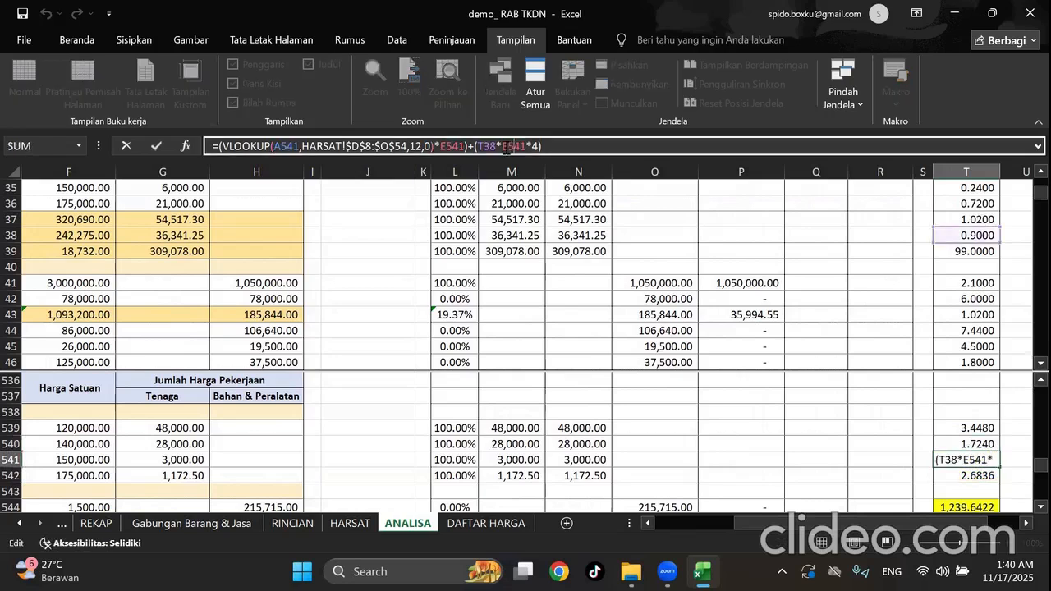
{"action": "left_click_drag", "start_coordinate": [495, 148], "coordinate": [484, 147]}
{"action": "left_click", "coordinate": [982, 221]}
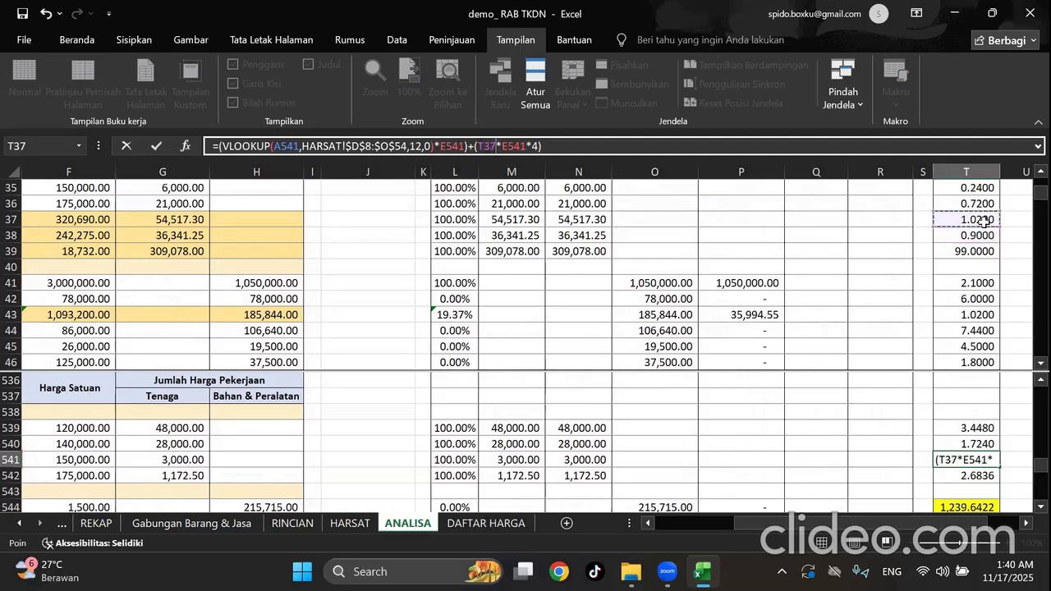
{"action": "key", "text": "Return"}
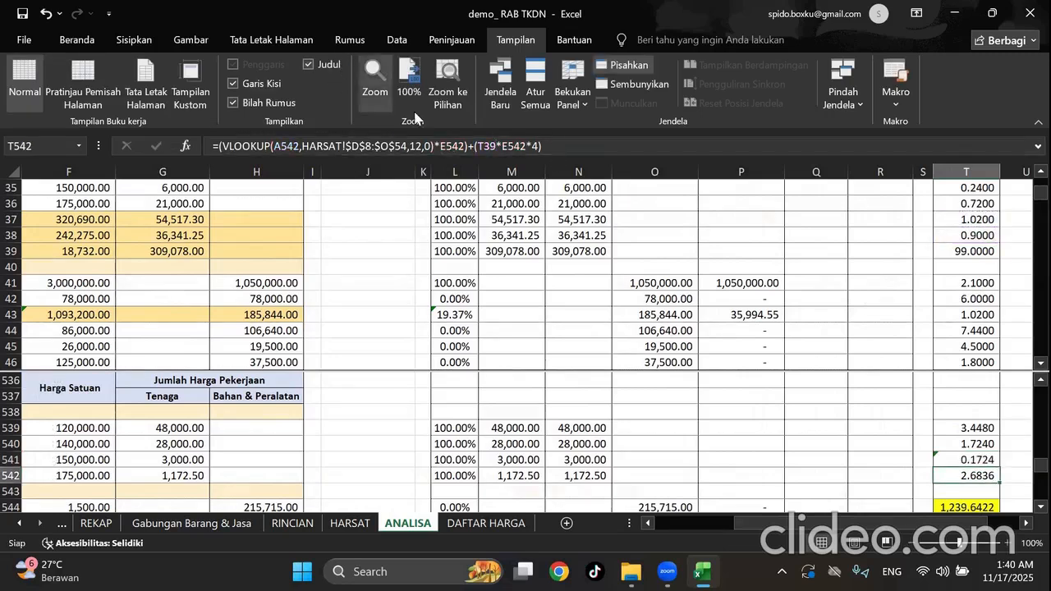
Change the parent volume reference in T542's added term to T37, making it (T37*E542*4).
{"action": "left_click", "coordinate": [483, 146]}
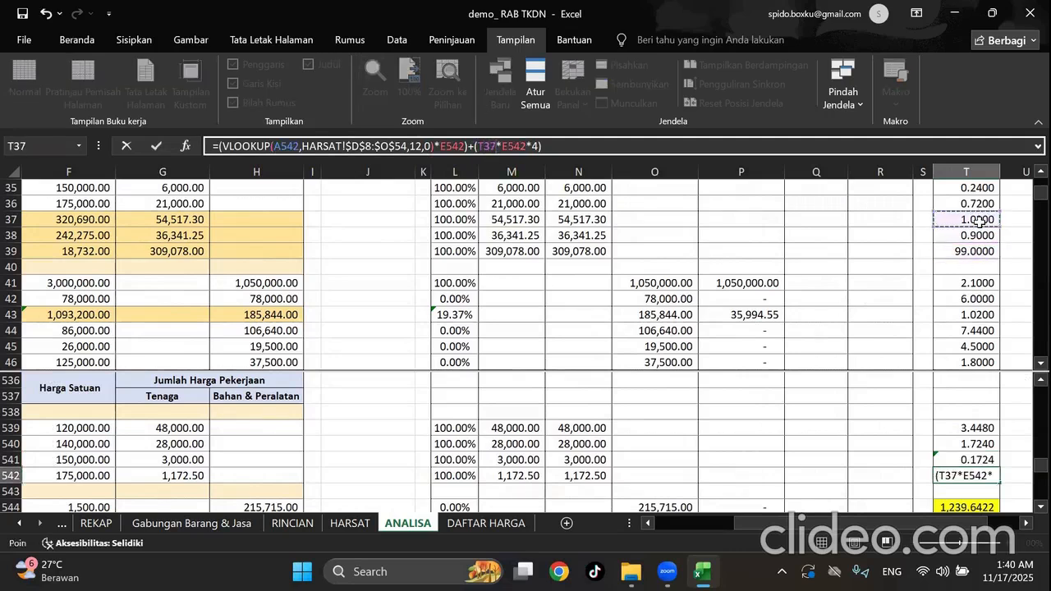
{"action": "key", "text": "Return"}
{"action": "left_click", "coordinate": [814, 456]}
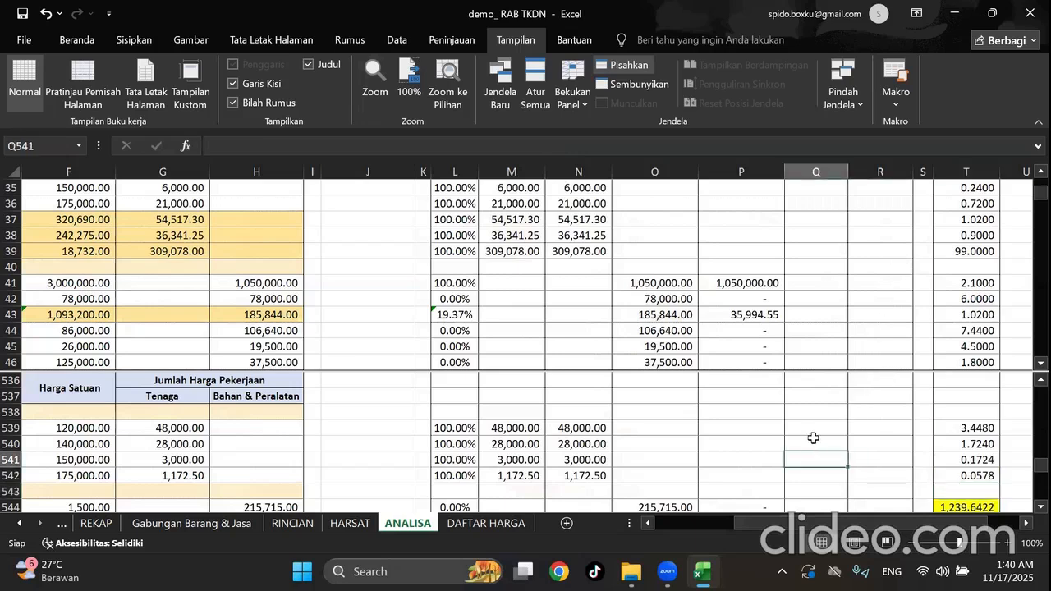
Highlight the whole of row 43 in the upper analysis with yellow fill.
{"action": "scroll", "coordinate": [814, 437], "scroll_direction": "down", "scroll_amount": 1}
{"action": "mouse_move", "coordinate": [885, 536]}
{"action": "left_mouse_down"}
{"action": "mouse_move", "coordinate": [811, 536]}
{"action": "mouse_move", "coordinate": [900, 538]}
{"action": "left_mouse_up"}
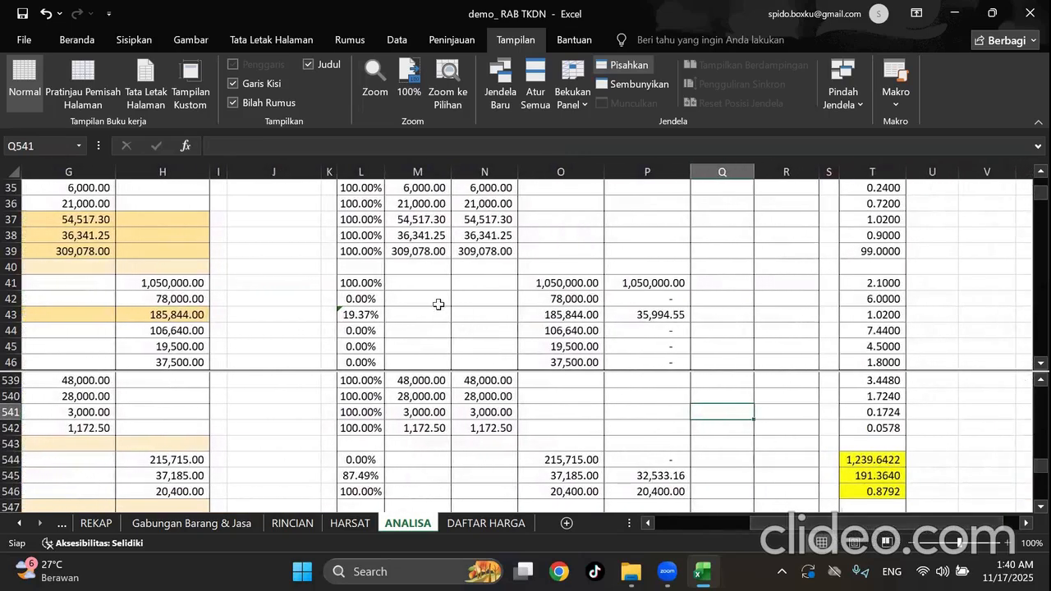
{"action": "left_click", "coordinate": [11, 314]}
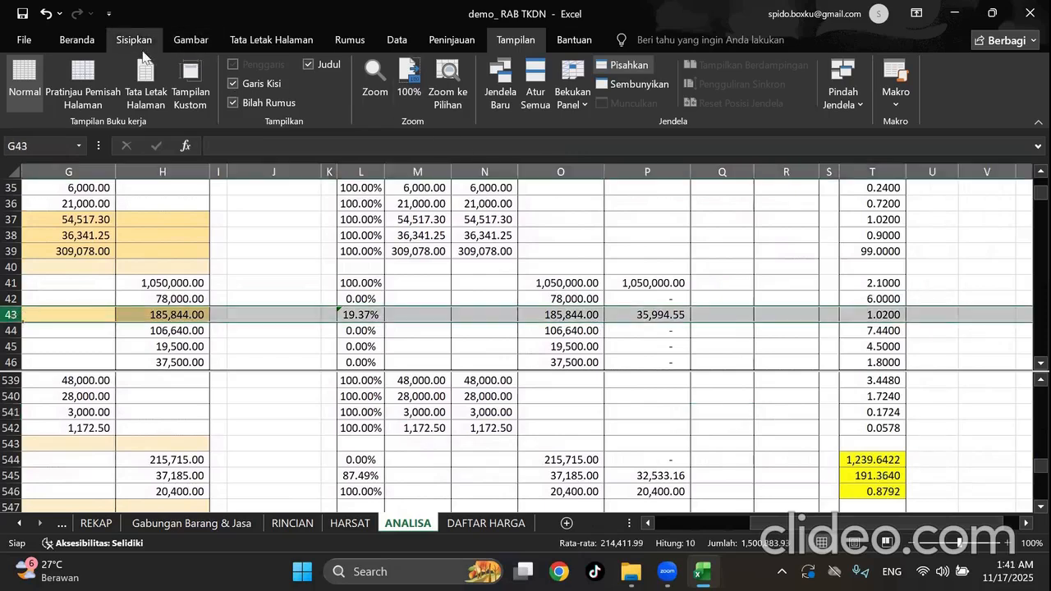
{"action": "left_click", "coordinate": [76, 39]}
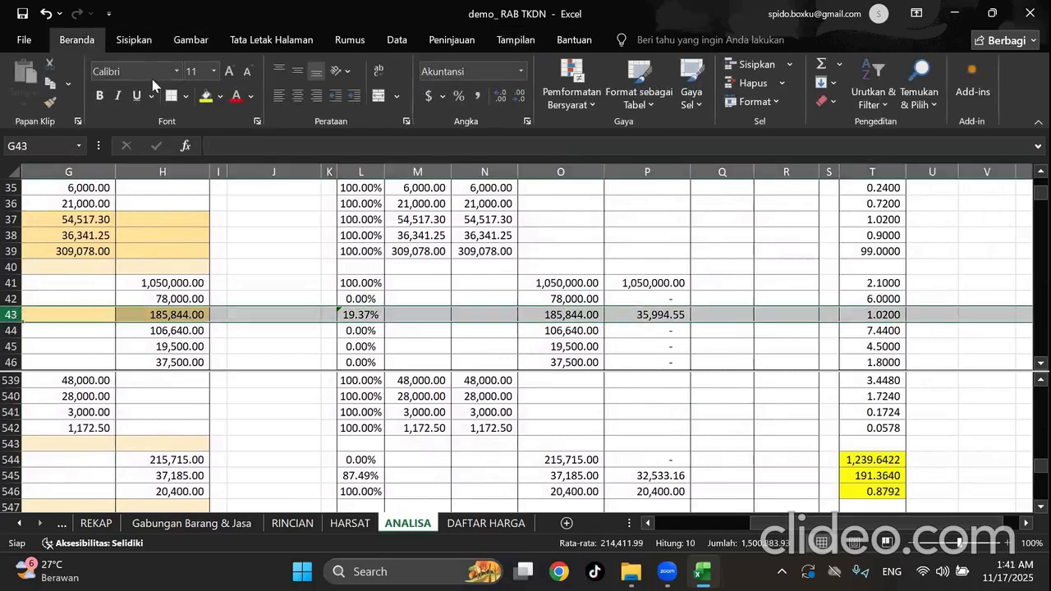
{"action": "left_click", "coordinate": [206, 99]}
{"action": "left_click", "coordinate": [772, 267]}
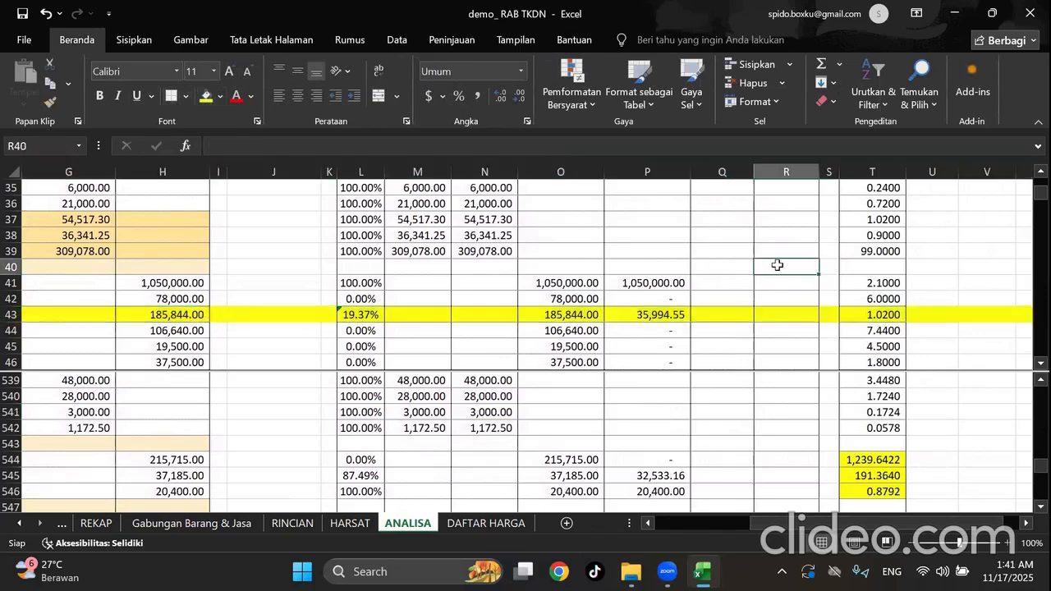
Copy the T542 volume formula into T544 and change its added term to reference T43, making it (T43*E544*4).
{"action": "left_click", "coordinate": [891, 456]}
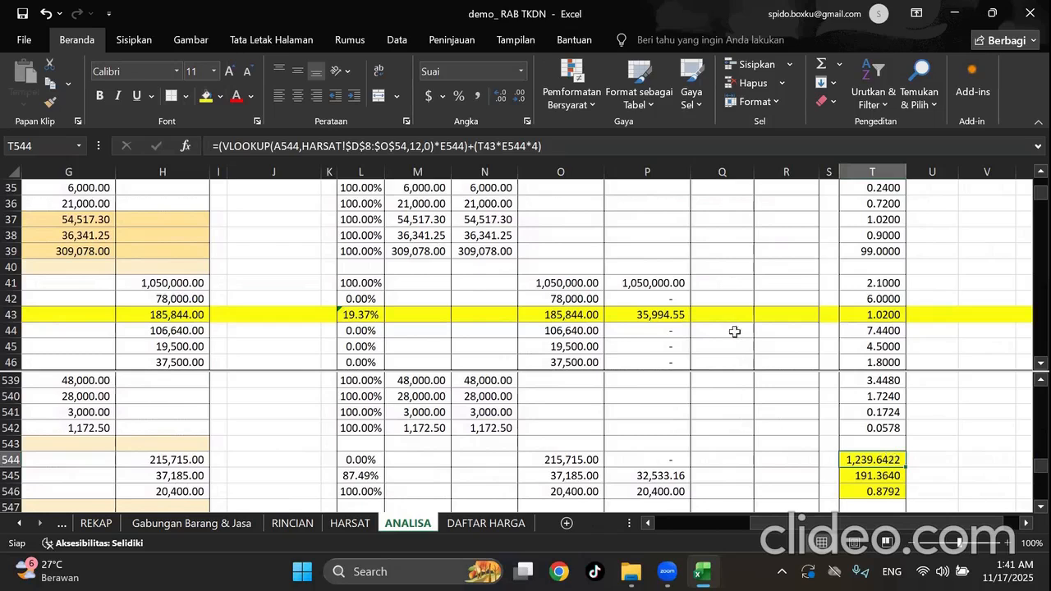
{"action": "left_click", "coordinate": [880, 425]}
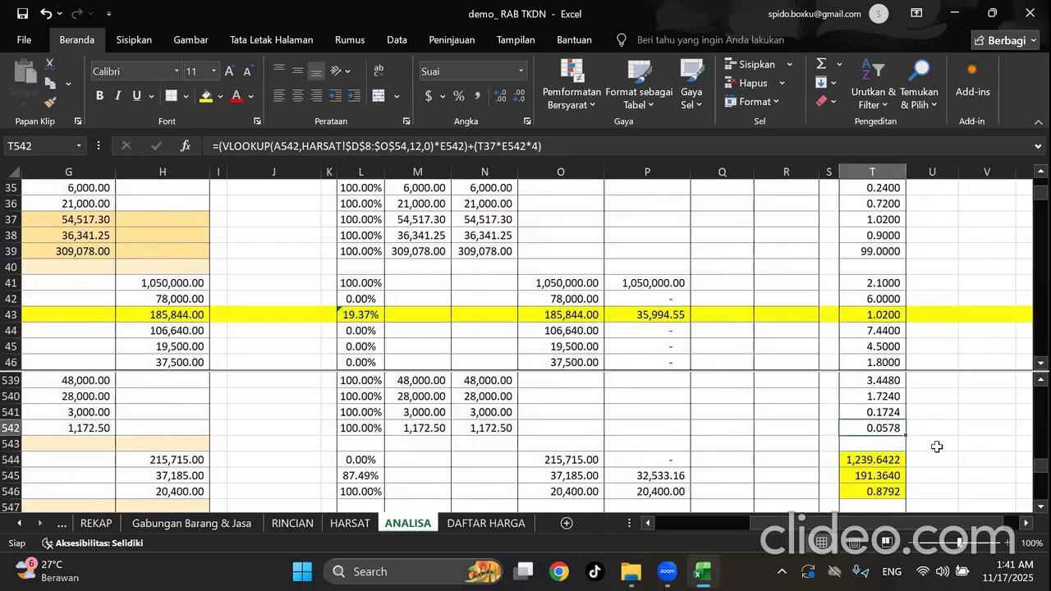
{"action": "key", "text": "ctrl+c"}
{"action": "key", "text": "Down"}
{"action": "key", "text": "Down"}
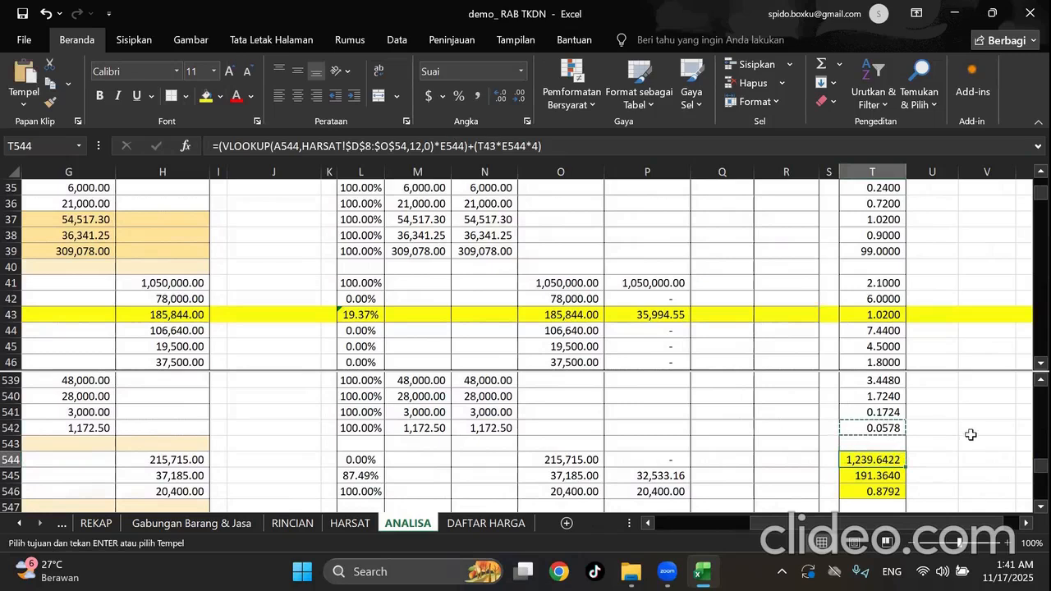
{"action": "key", "text": "ctrl+v"}
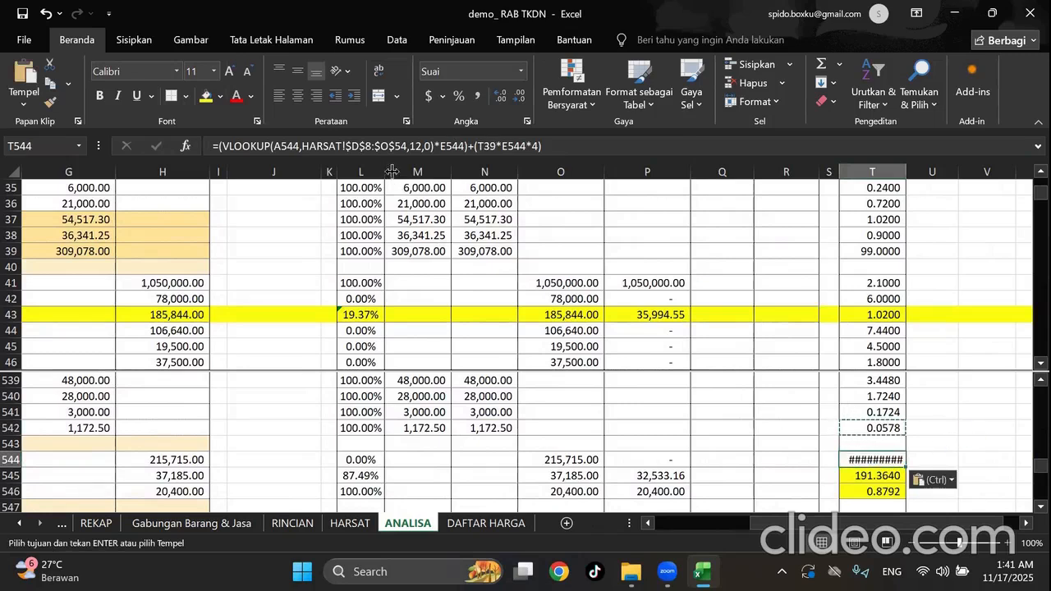
{"action": "left_click", "coordinate": [499, 149]}
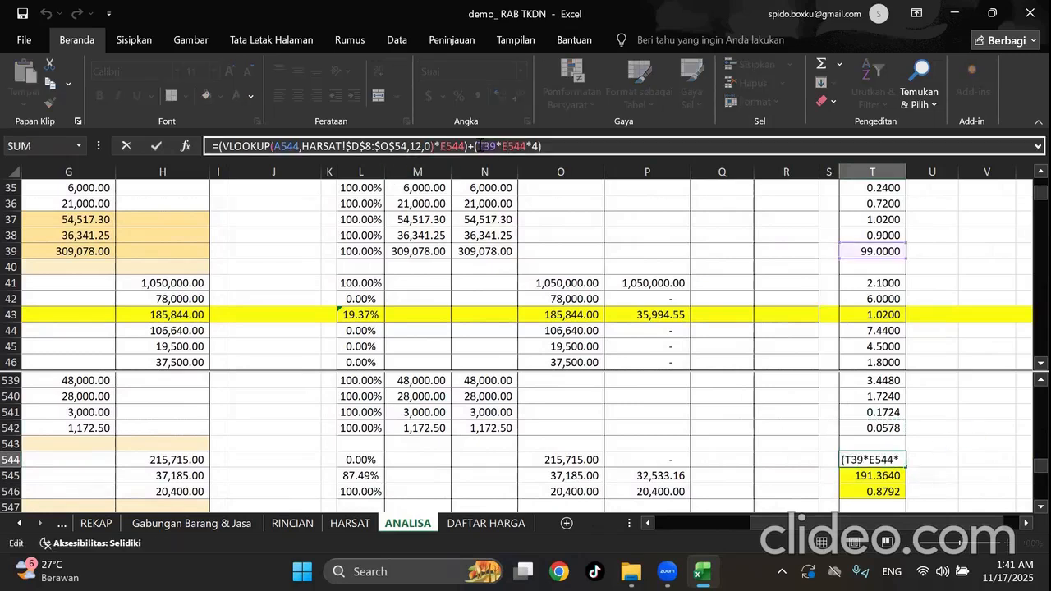
{"action": "left_click", "coordinate": [873, 313]}
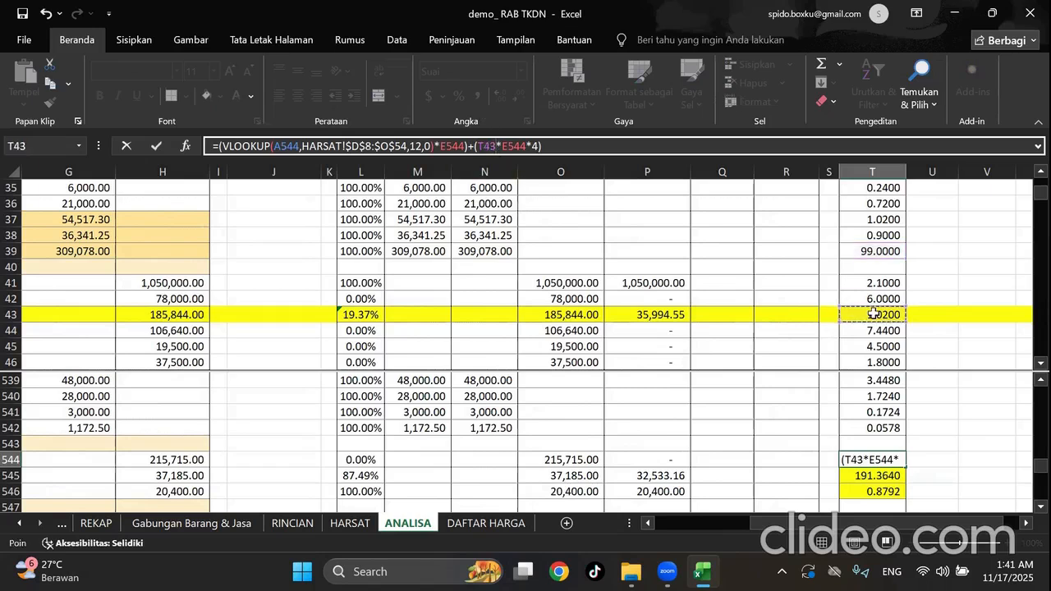
{"action": "key", "text": "Return"}
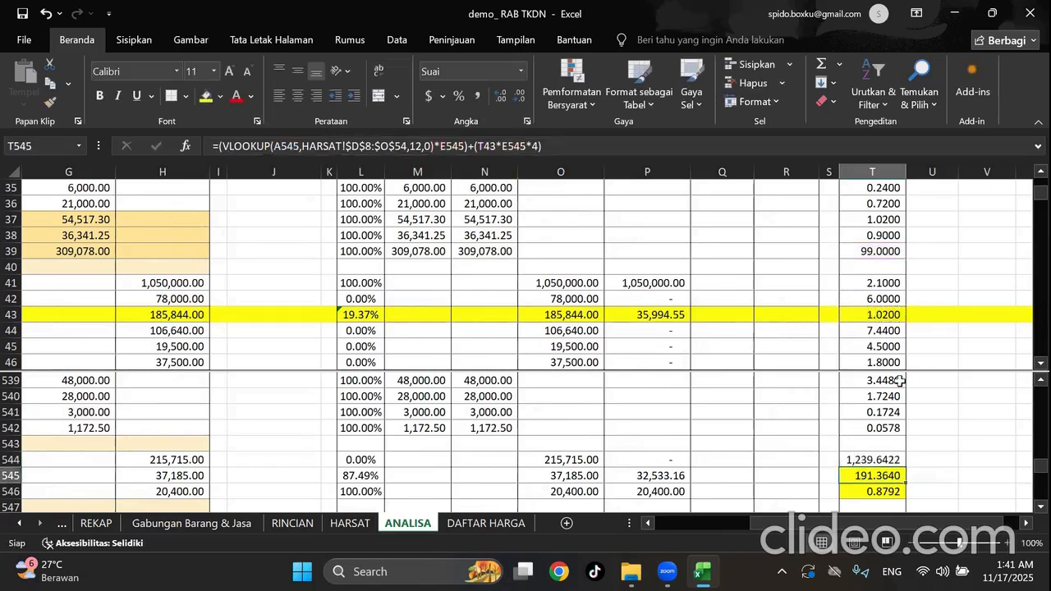
Fill the T544 formula down through T546 and change the added term's parent reference in T545 to T43.
{"action": "key", "text": "Up"}
{"action": "left_click_drag", "start_coordinate": [907, 466], "coordinate": [903, 497]}
{"action": "left_click", "coordinate": [892, 476]}
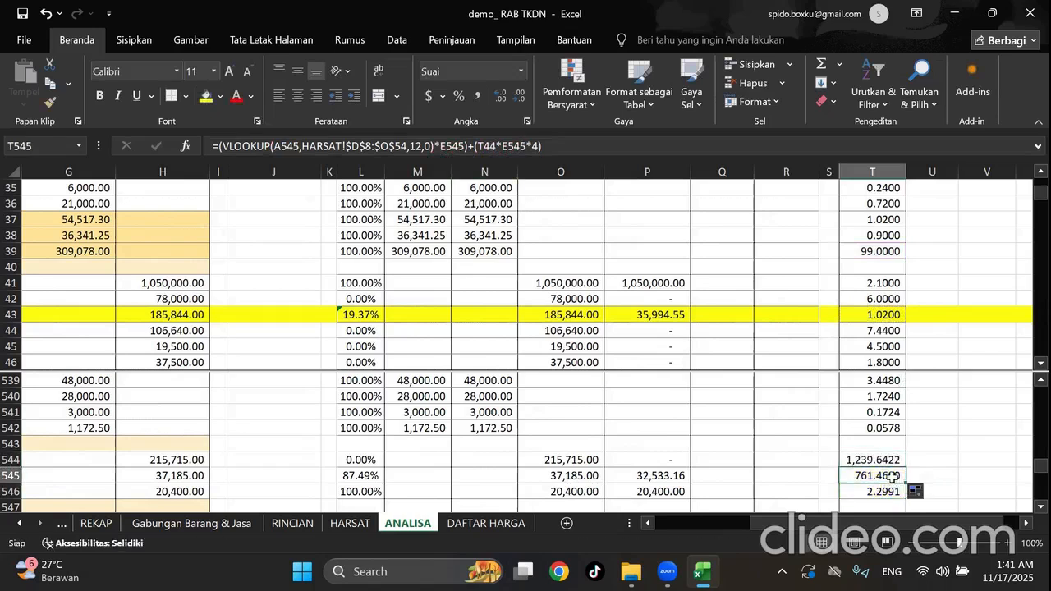
{"action": "left_click", "coordinate": [494, 146]}
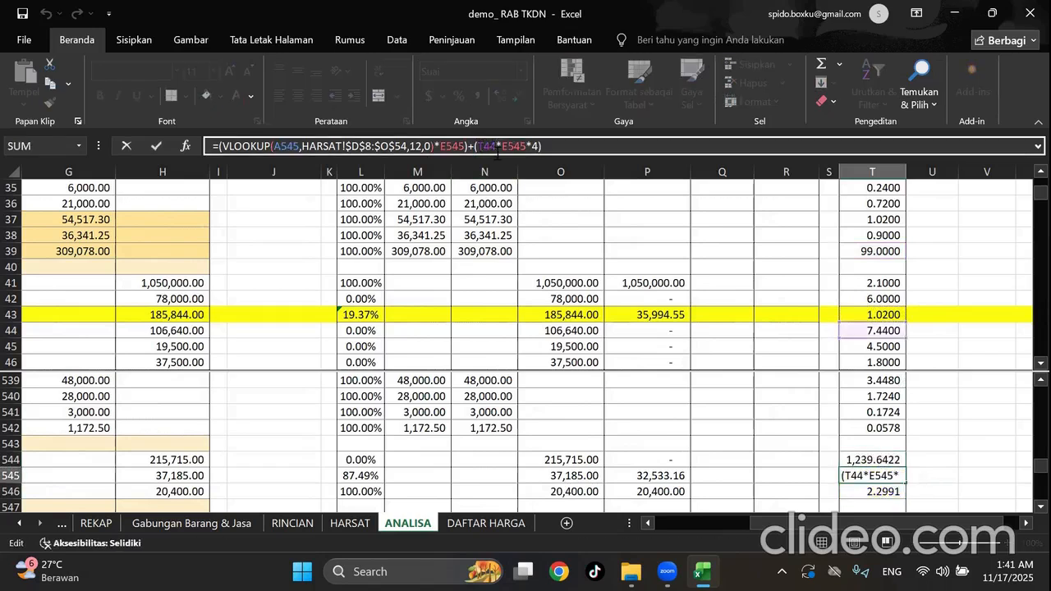
{"action": "left_click", "coordinate": [874, 318]}
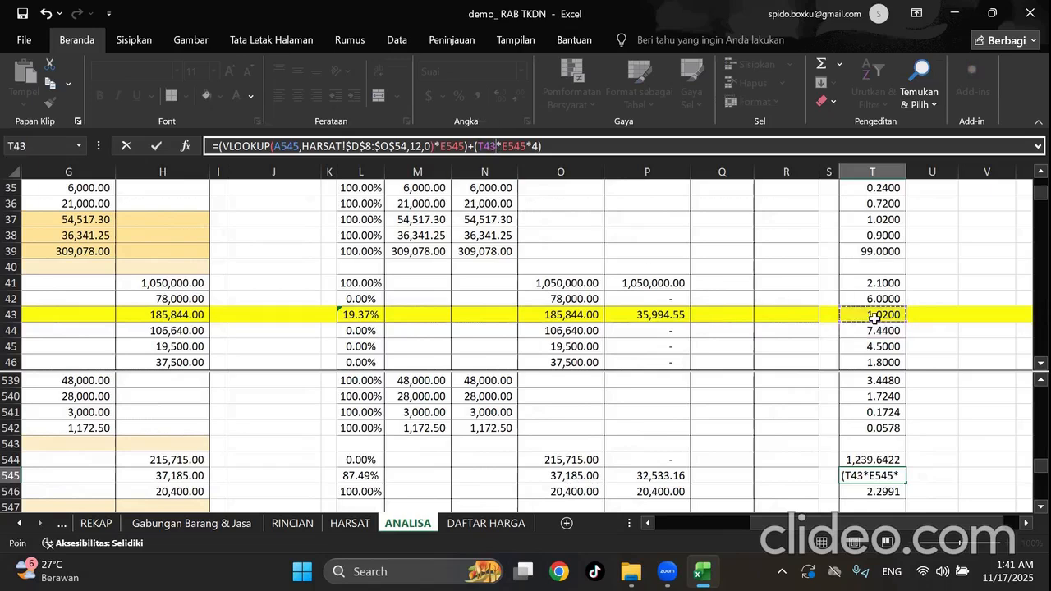
{"action": "key", "text": "Return"}
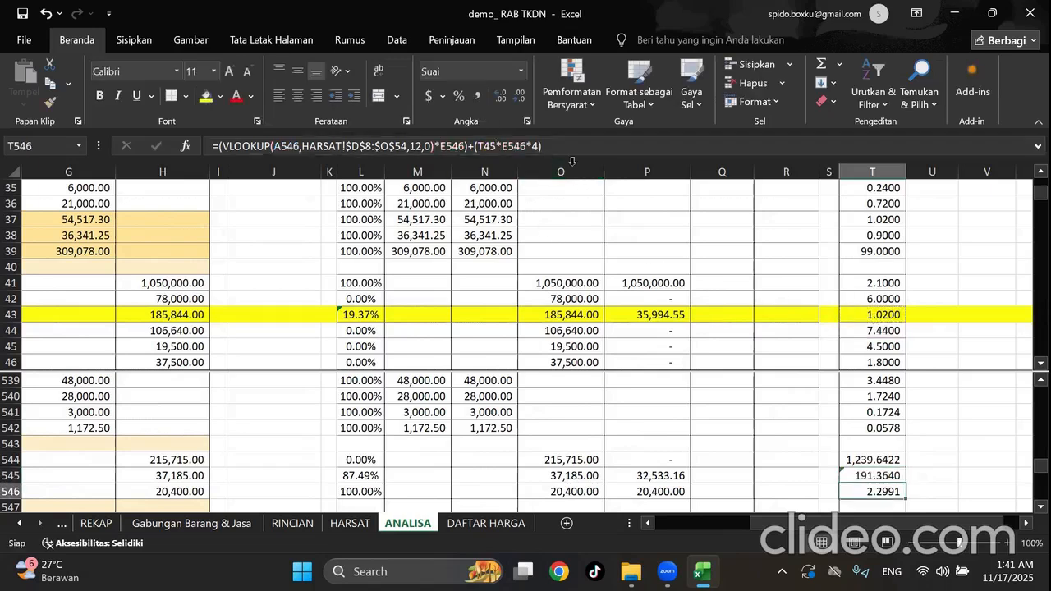
Change the parent volume reference in T546's added term to T43, making it (T43*E546*4).
{"action": "left_click", "coordinate": [492, 147]}
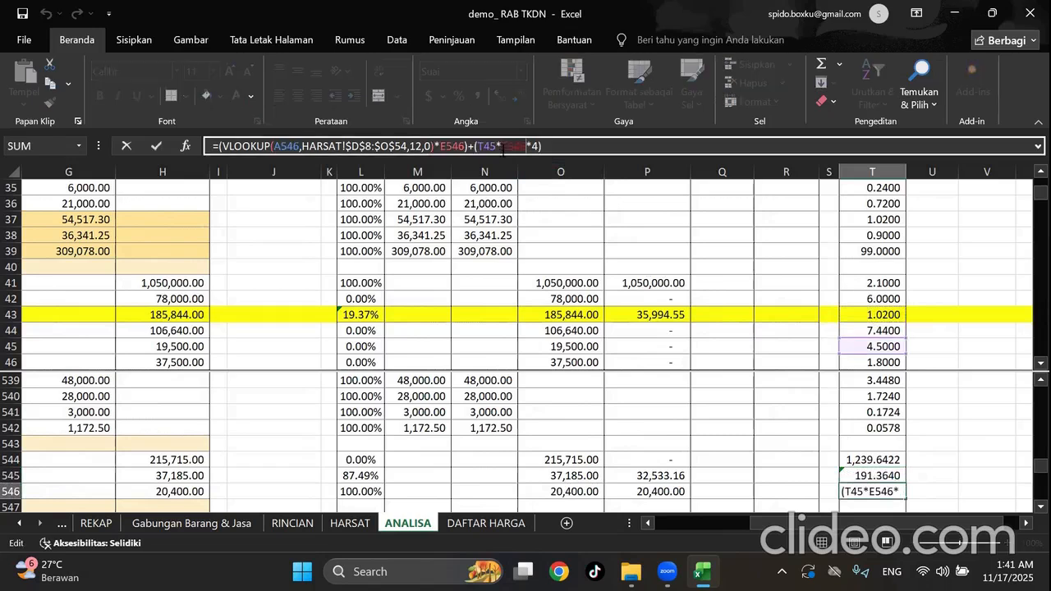
{"action": "left_click", "coordinate": [494, 146]}
{"action": "left_click", "coordinate": [884, 312]}
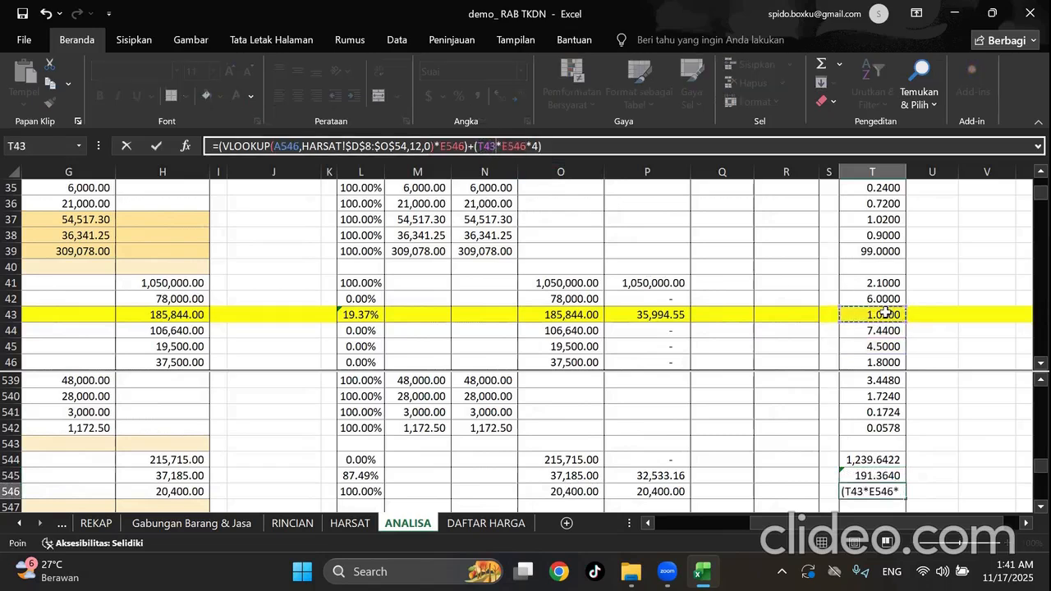
{"action": "key", "text": "Return"}
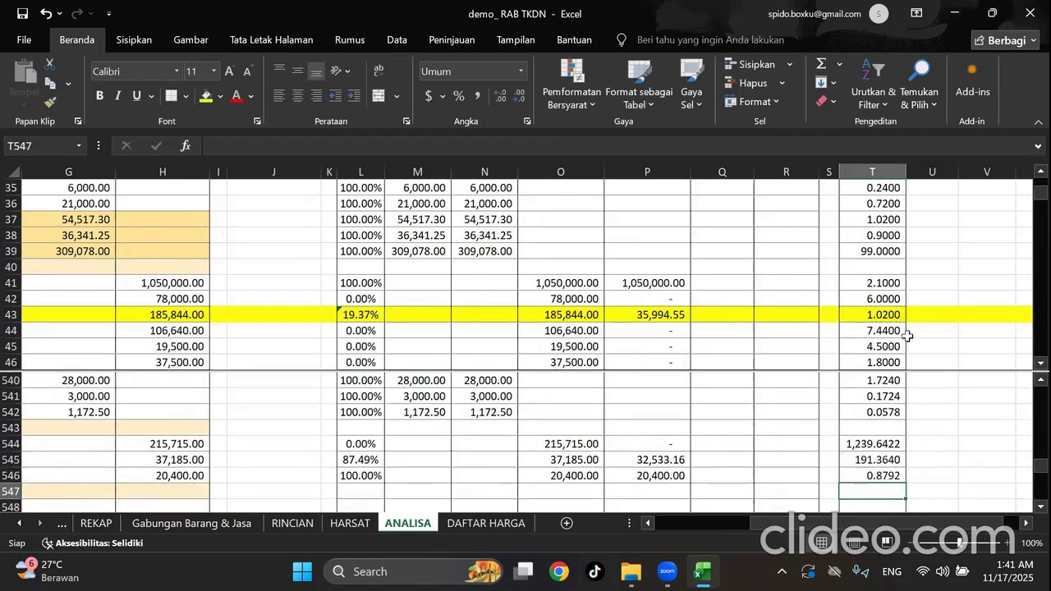
{"action": "left_click", "coordinate": [935, 428]}
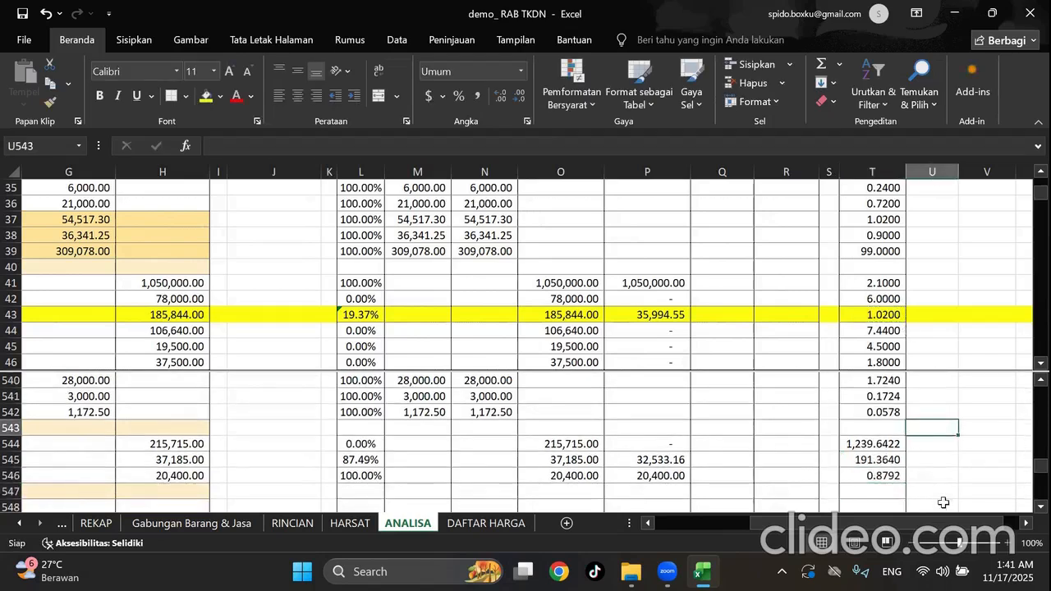
Review the volume formula in T544 and its added term (T43*E544*4), leaving the formula as it is.
{"action": "left_click", "coordinate": [881, 443]}
{"action": "left_click_drag", "start_coordinate": [944, 524], "coordinate": [971, 544]}
{"action": "left_click", "coordinate": [505, 146]}
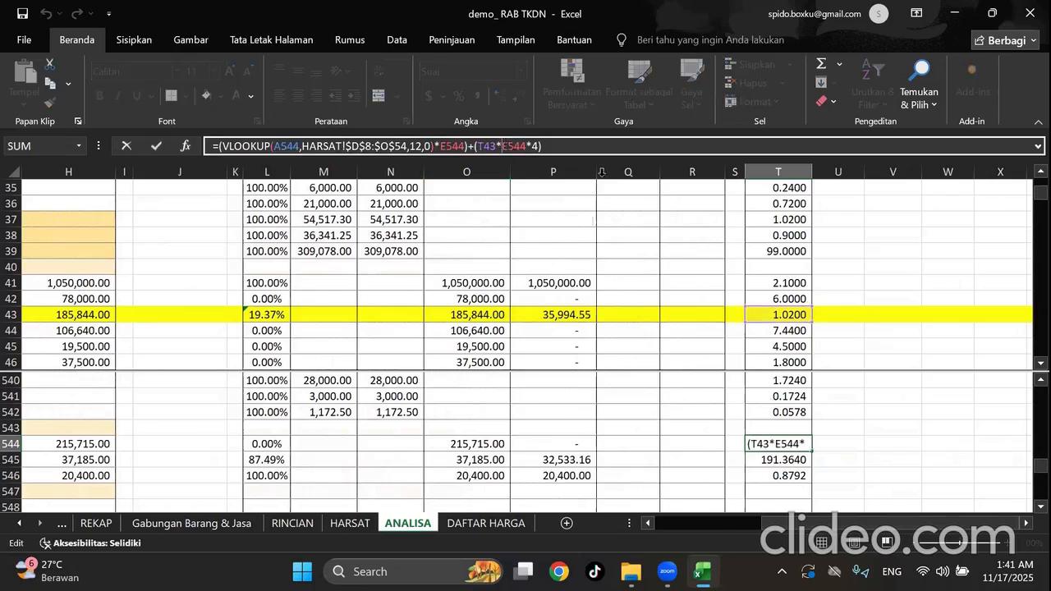
{"action": "left_click", "coordinate": [894, 442]}
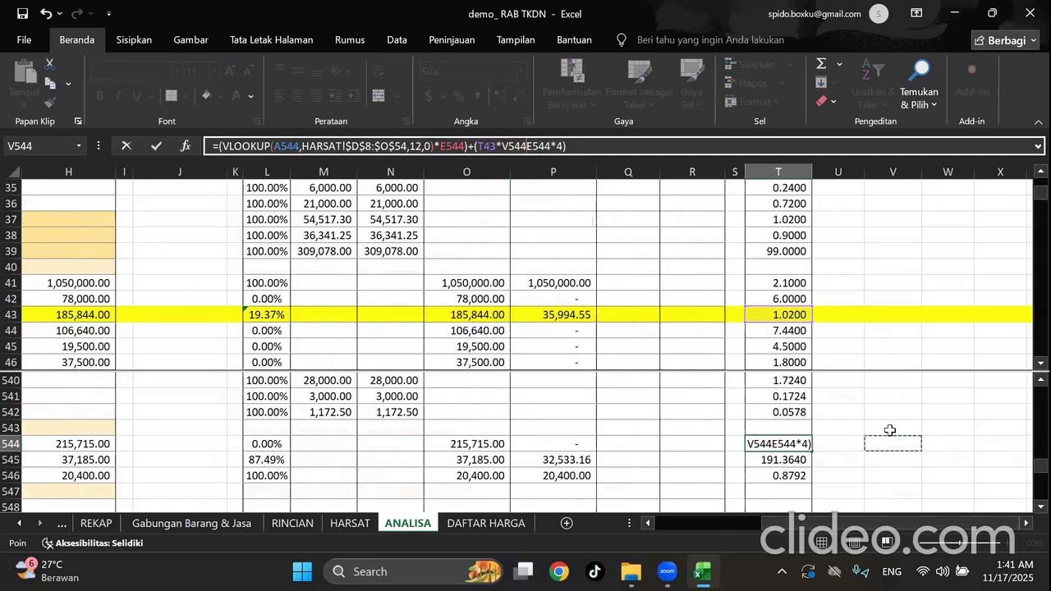
{"action": "key", "text": "Return"}
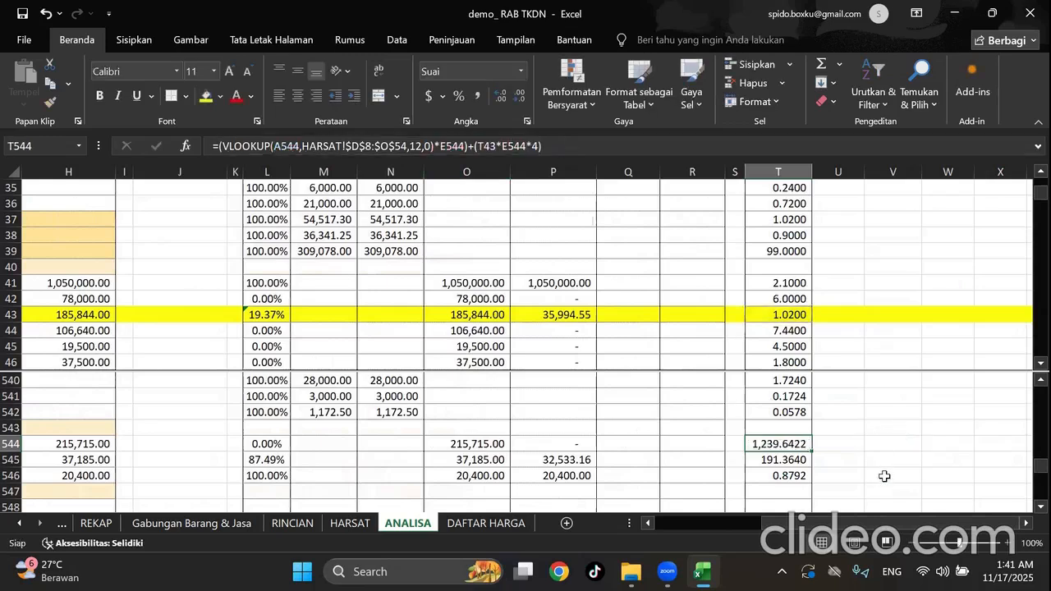
{"action": "left_click", "coordinate": [885, 477]}
{"action": "left_click_drag", "start_coordinate": [909, 526], "coordinate": [909, 549]}
{"action": "left_click", "coordinate": [788, 443]}
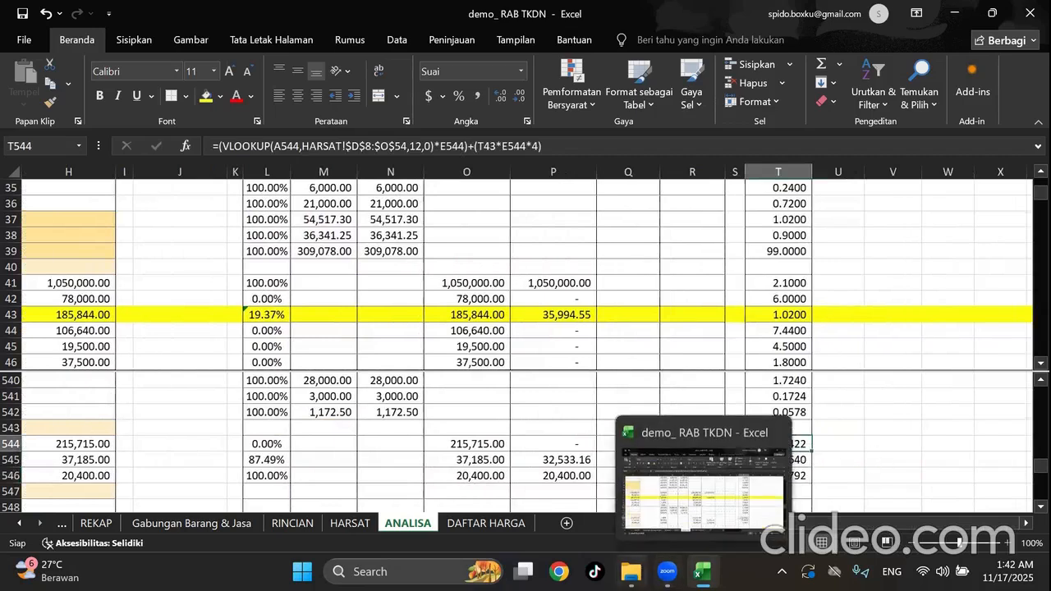
Switch to File Explorer and open the workbook 03_JADI RAB TKDN from the TKDN next level folder.
{"action": "mouse_move", "coordinate": [630, 572]}
{"action": "left_click", "coordinate": [631, 492]}
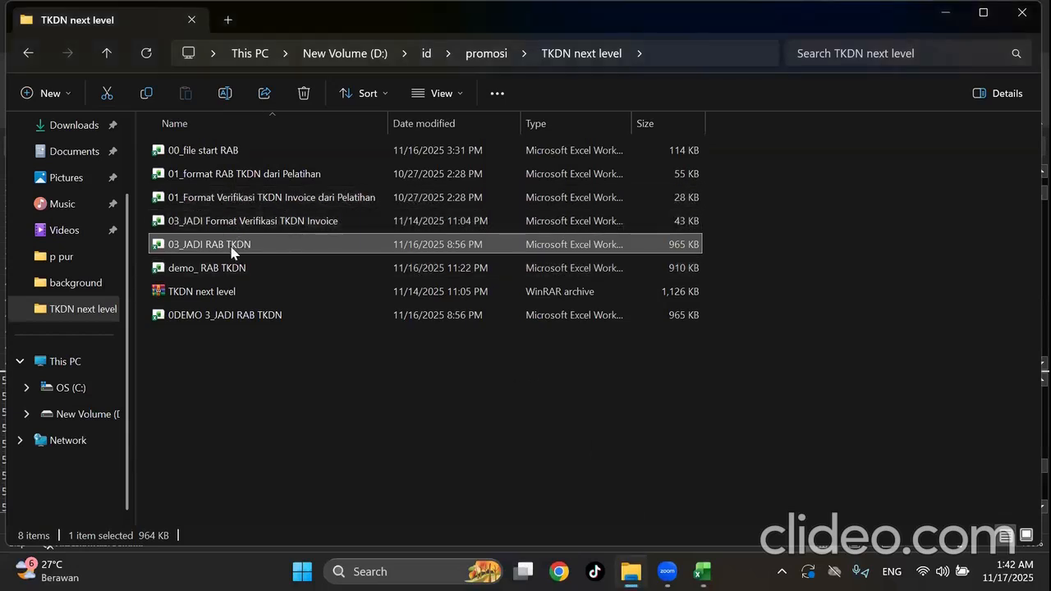
{"action": "double_click", "coordinate": [232, 246]}
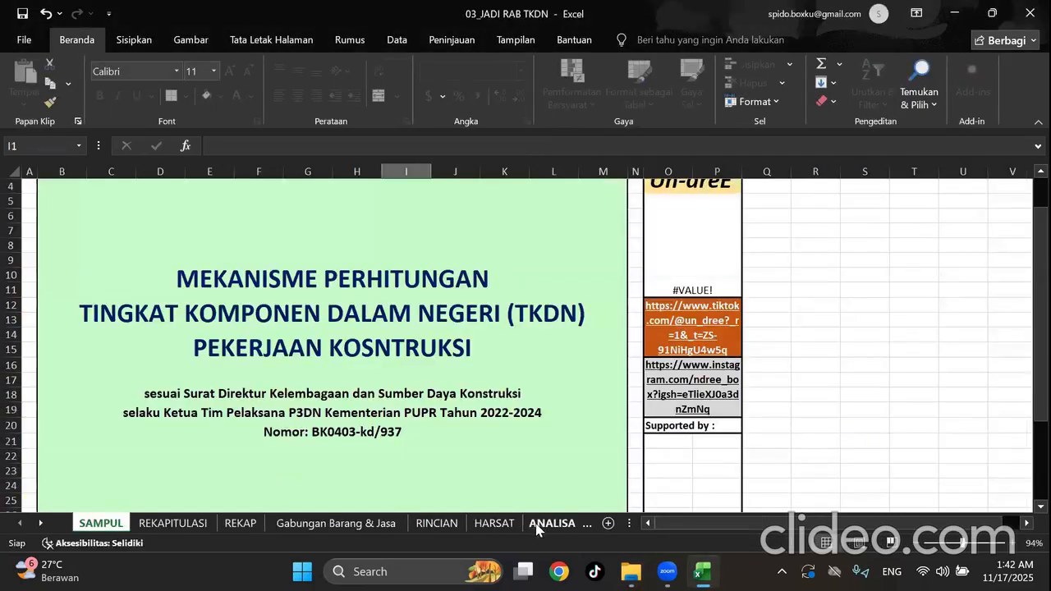
Open the ANALISA sheet and look through the volumes in column T for the first work analyses.
{"action": "left_click", "coordinate": [493, 523]}
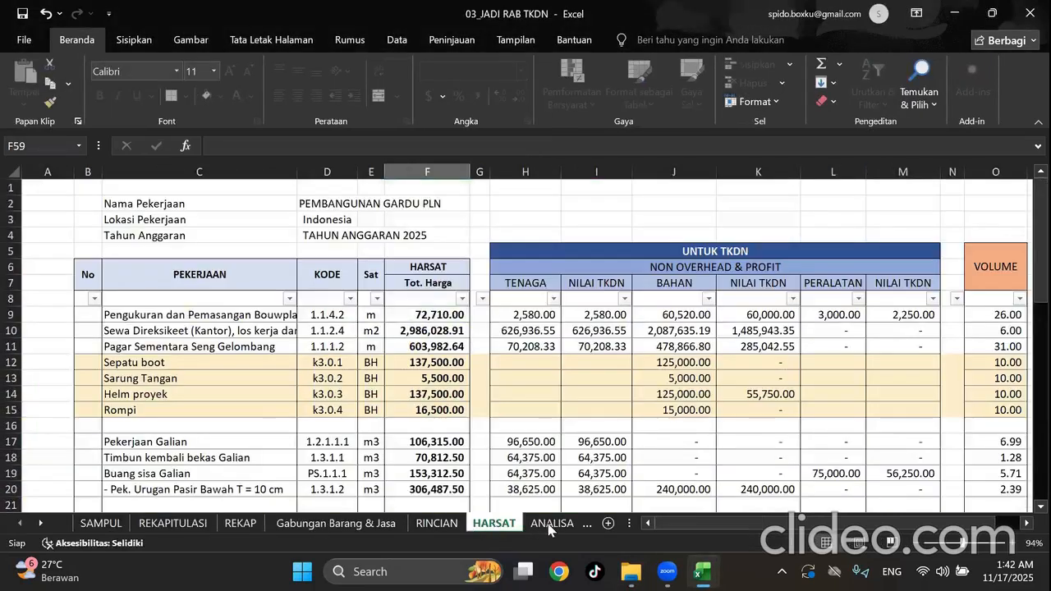
{"action": "left_click", "coordinate": [550, 526]}
{"action": "left_click", "coordinate": [542, 524]}
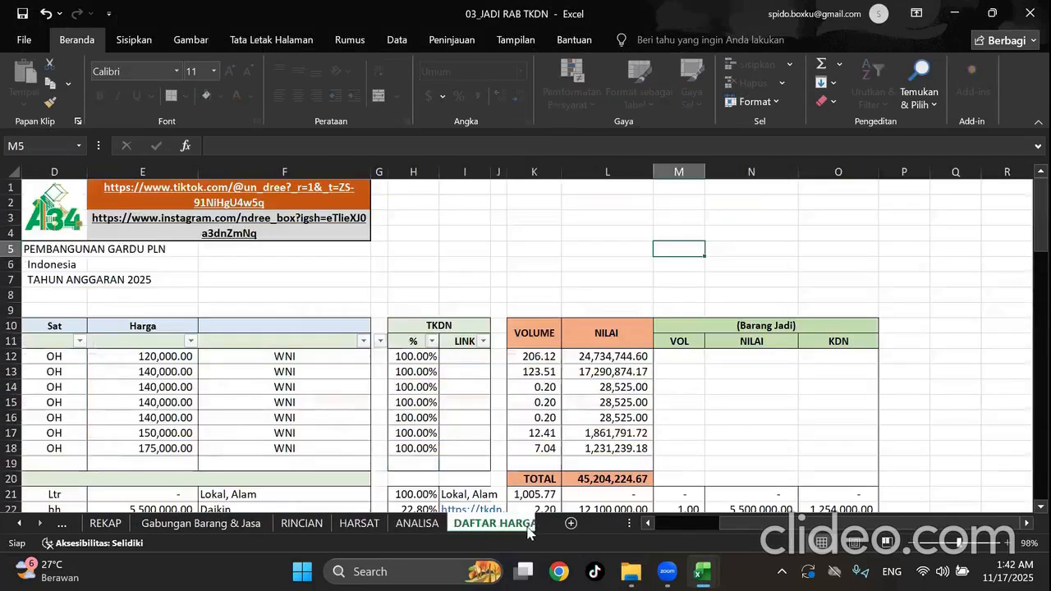
{"action": "left_click", "coordinate": [423, 526]}
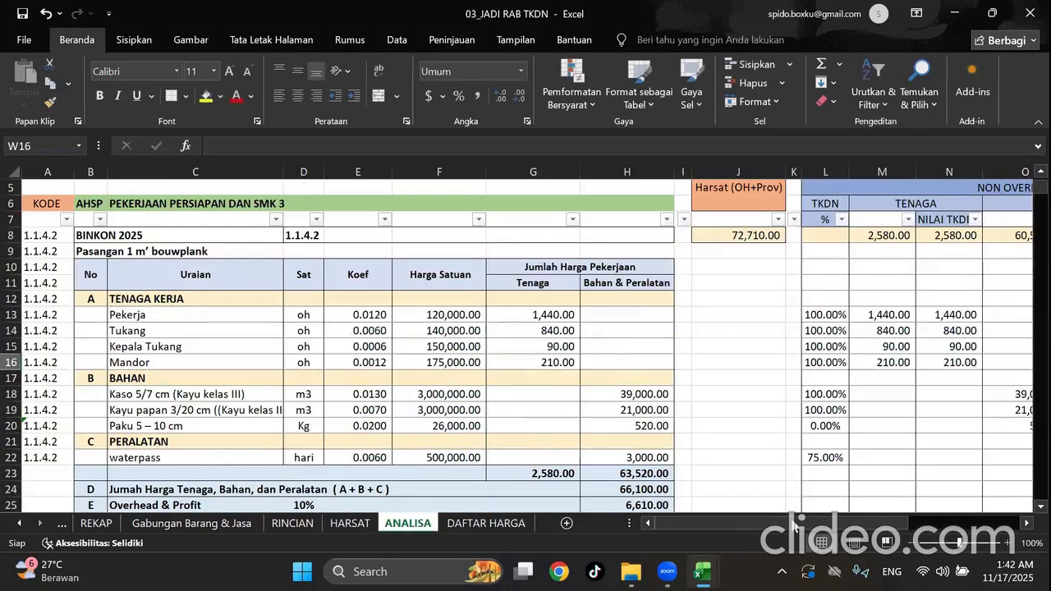
{"action": "scroll", "coordinate": [801, 444], "scroll_direction": "right", "scroll_amount": 5}
{"action": "scroll", "coordinate": [832, 397], "scroll_direction": "down", "scroll_amount": 8}
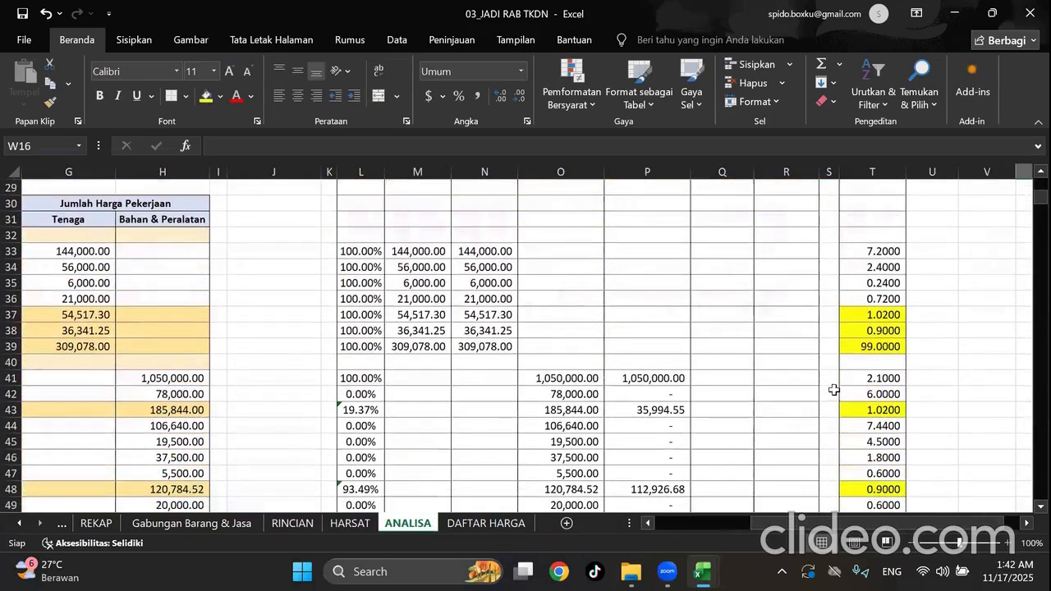
{"action": "scroll", "coordinate": [839, 382], "scroll_direction": "down", "scroll_amount": 11}
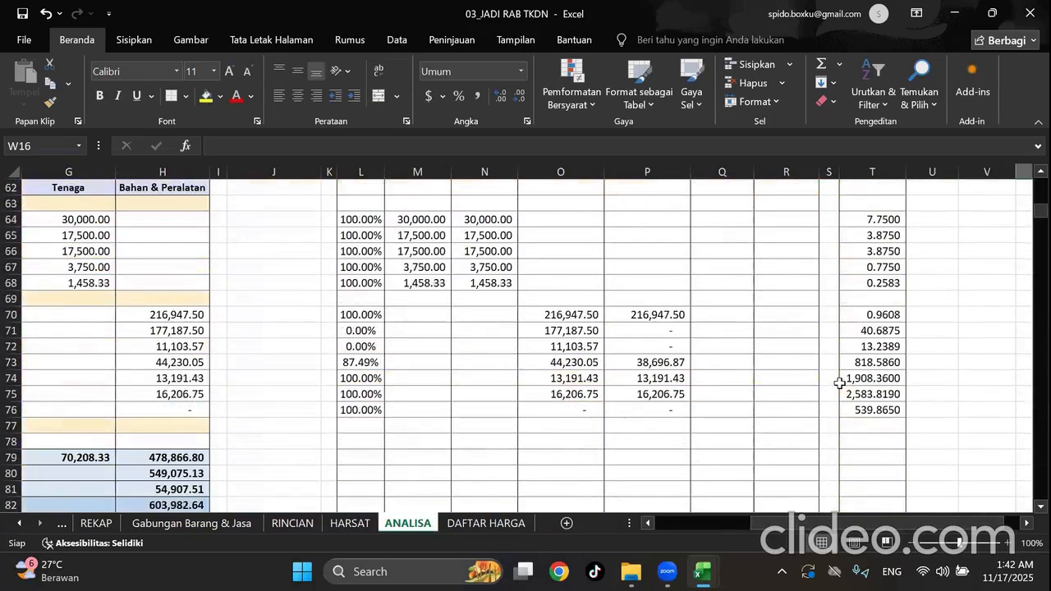
{"action": "scroll", "coordinate": [887, 492], "scroll_direction": "left", "scroll_amount": 5}
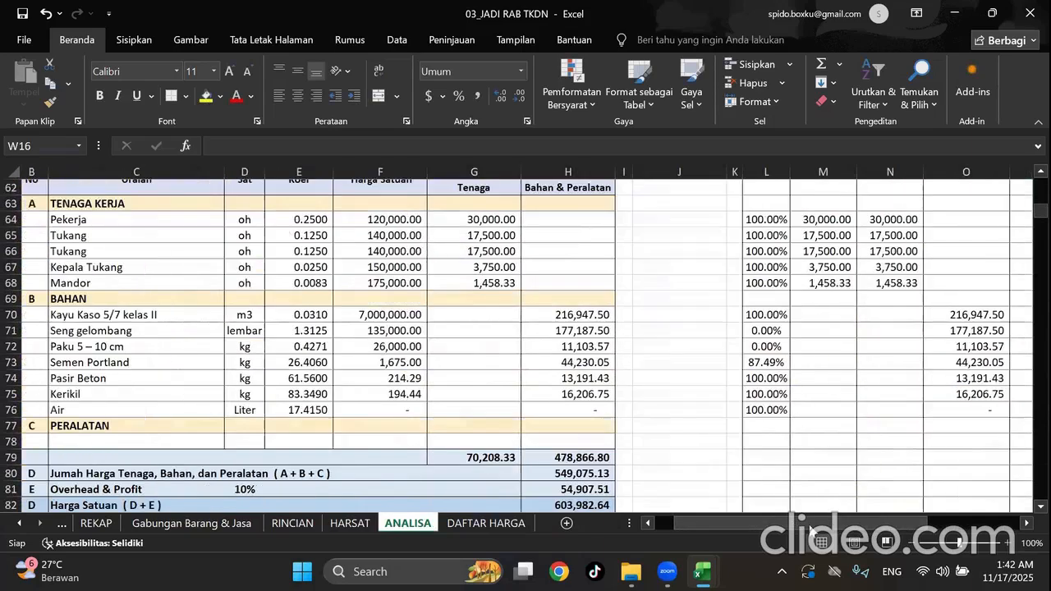
Check the unit price formula of OK Fondasi pasangan bata in F37 to find the analysis it references.
{"action": "scroll", "coordinate": [410, 346], "scroll_direction": "up", "scroll_amount": 8}
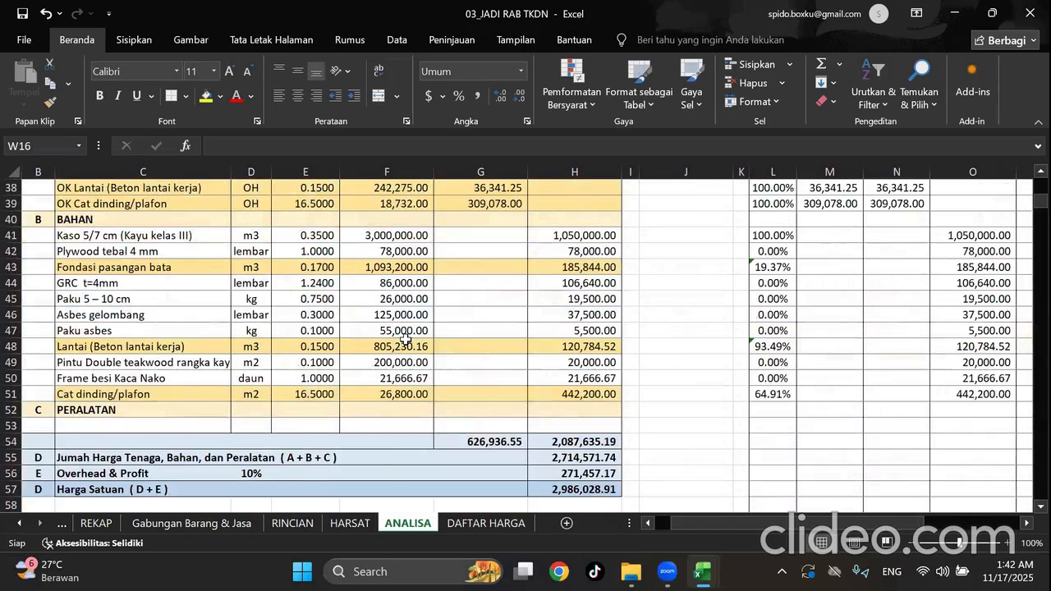
{"action": "scroll", "coordinate": [405, 338], "scroll_direction": "up", "scroll_amount": 2}
{"action": "left_click", "coordinate": [405, 266]}
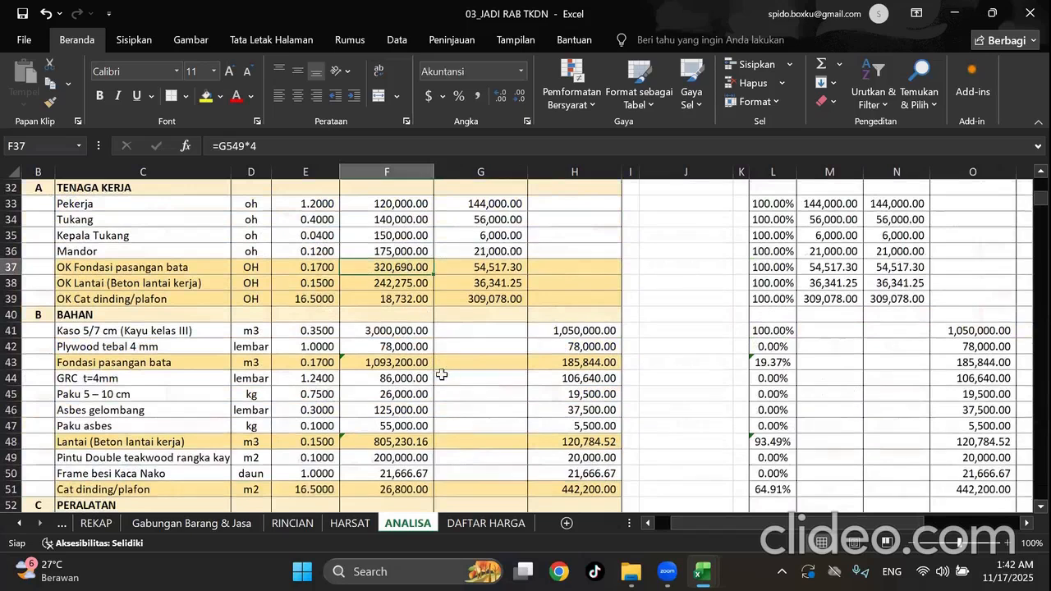
{"action": "left_click", "coordinate": [366, 407]}
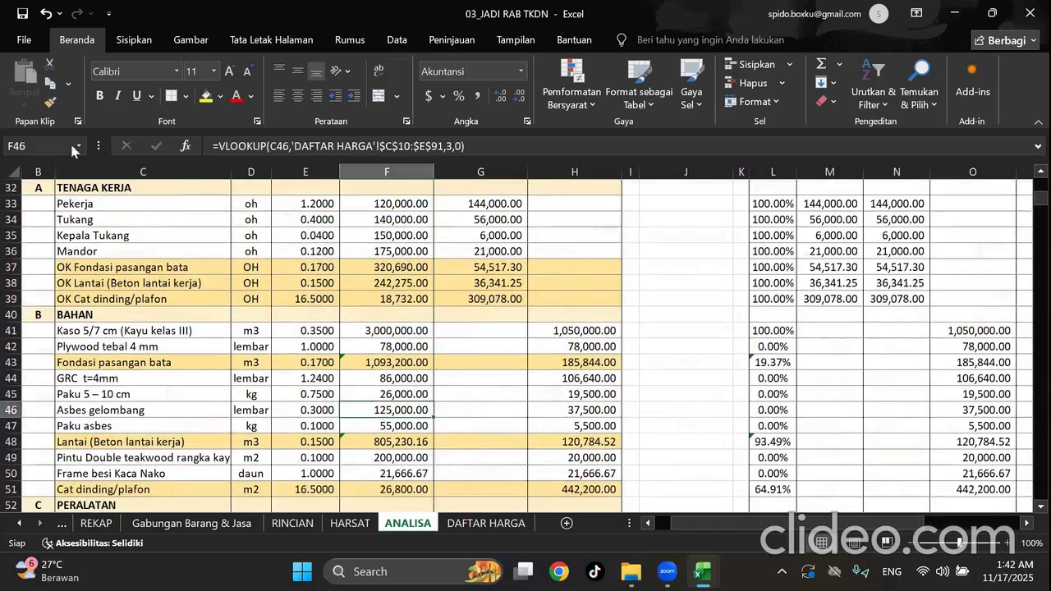
Go to F549 and check the finished volume formulas for Semen Portland in T545 and Bata Merah in T544.
{"action": "left_click", "coordinate": [35, 148]}
{"action": "left_click_drag", "start_coordinate": [17, 148], "coordinate": [41, 150]}
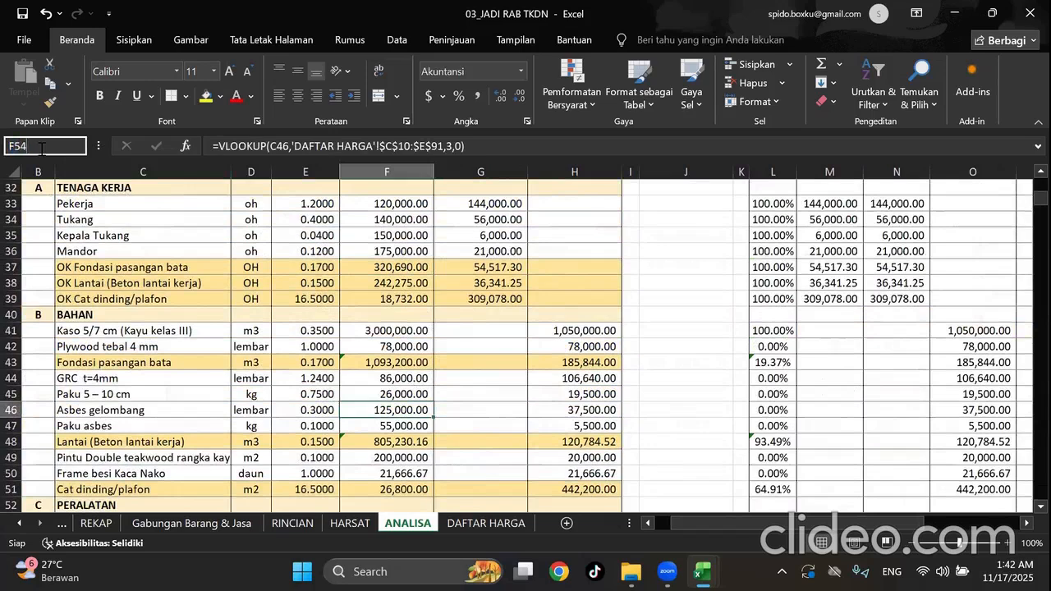
{"action": "type", "text": "549"}
{"action": "key", "text": "Return"}
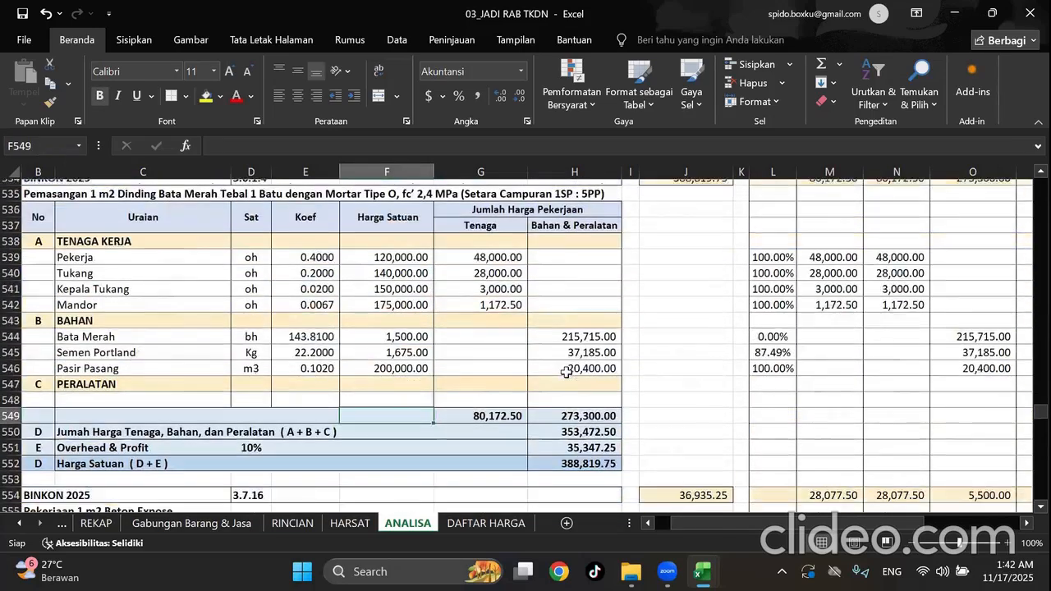
{"action": "scroll", "coordinate": [928, 501], "scroll_direction": "right", "scroll_amount": 5}
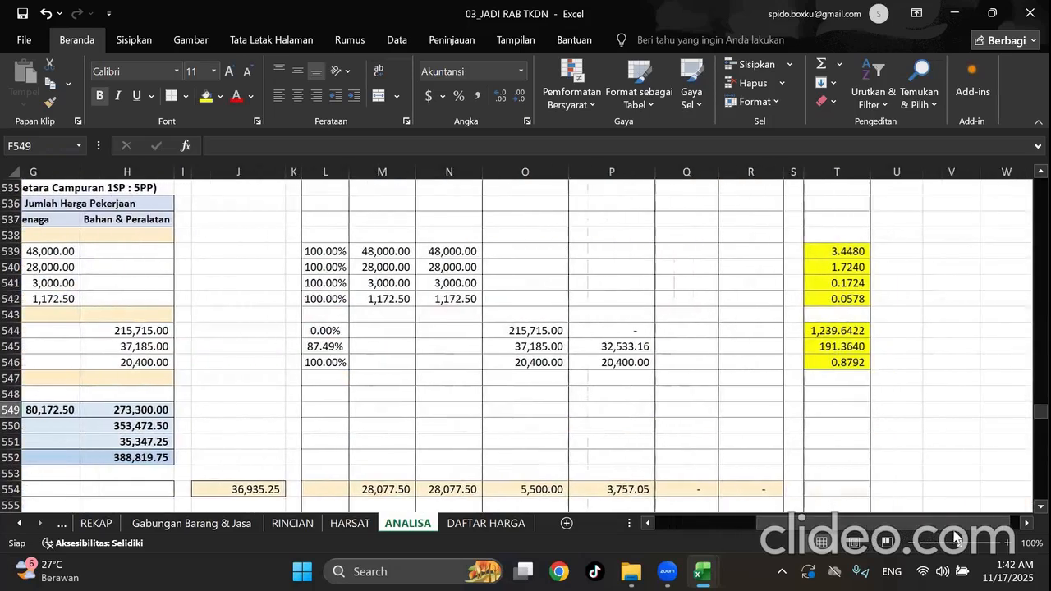
{"action": "left_click", "coordinate": [883, 346]}
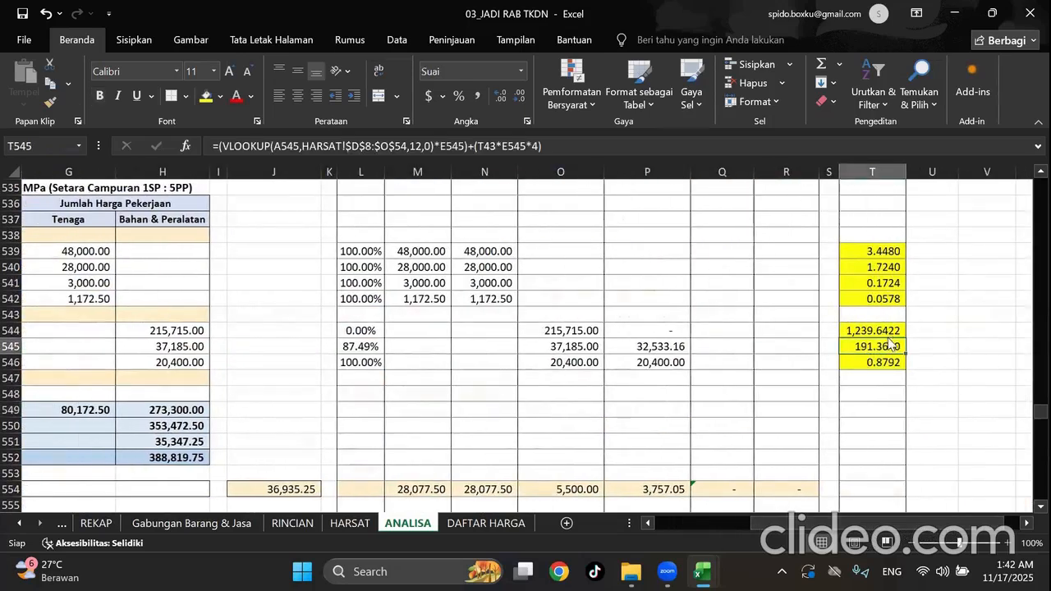
{"action": "left_click", "coordinate": [882, 330]}
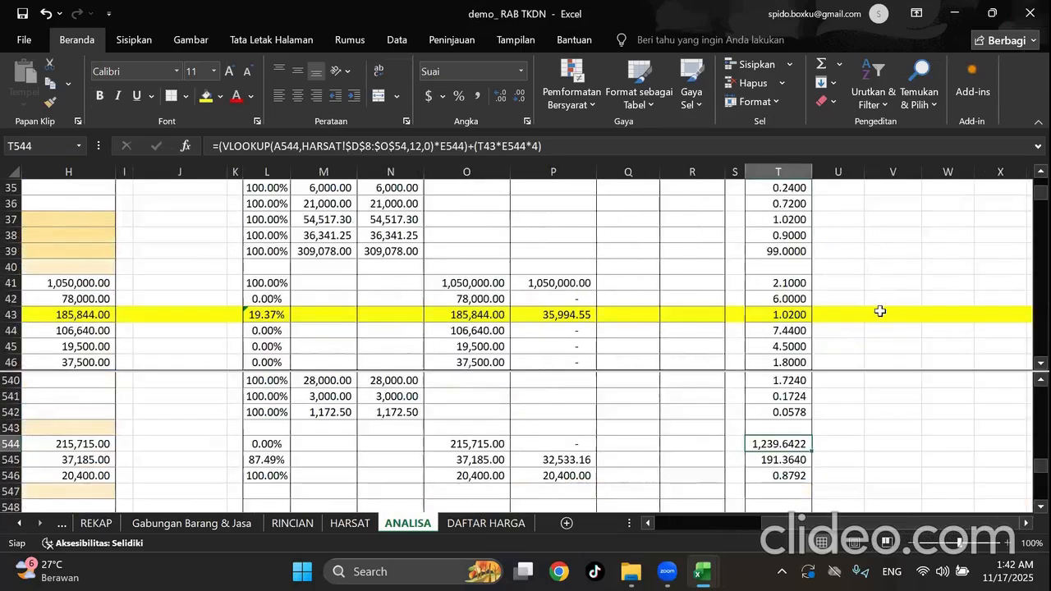
Switch back to the demo_ RAB TKDN workbook and check which cell the OK Lantai (Beton lantai kerja) unit price in F38 references.
{"action": "left_click", "coordinate": [890, 283]}
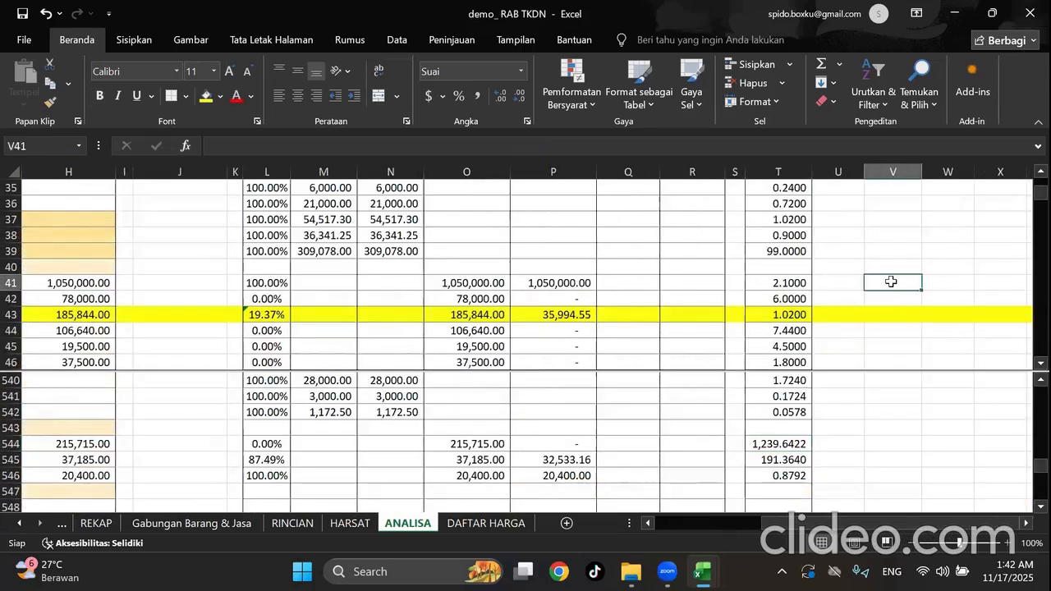
{"action": "left_click", "coordinate": [906, 443]}
{"action": "left_click_drag", "start_coordinate": [913, 524], "coordinate": [801, 524]}
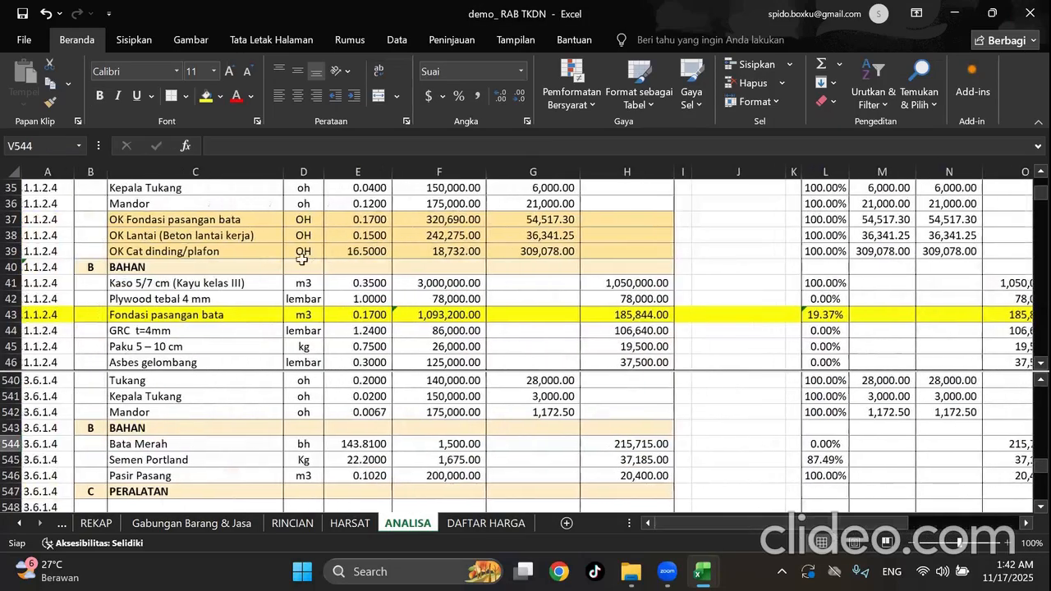
{"action": "left_click", "coordinate": [150, 235]}
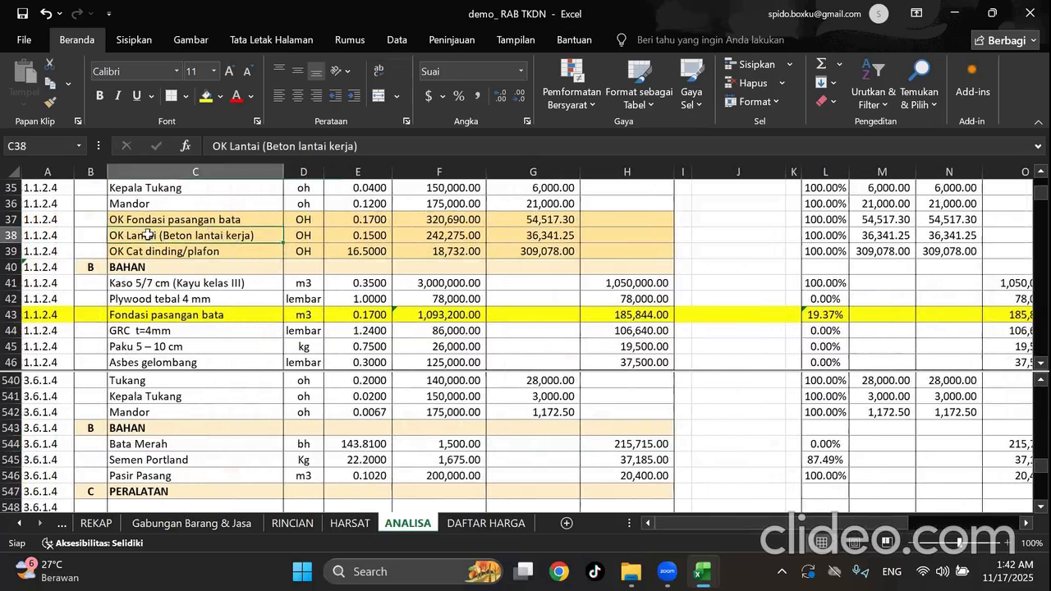
{"action": "left_click", "coordinate": [462, 236]}
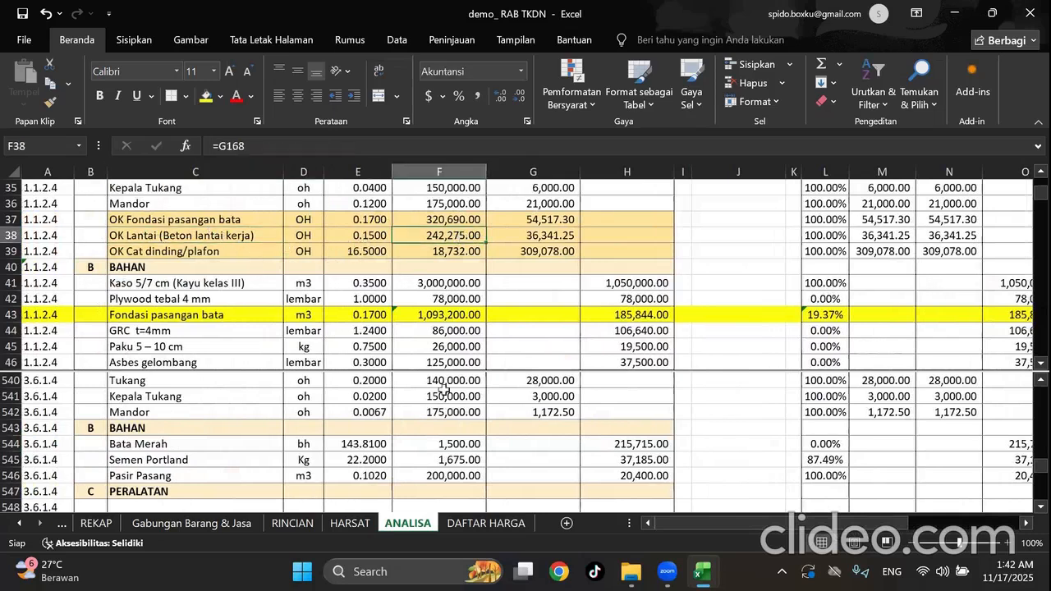
Go to F168 in the lower pane and bring the labour and material volumes of analysis 2.2.1.4.1 into view.
{"action": "left_click", "coordinate": [435, 426]}
{"action": "left_click", "coordinate": [65, 145]}
{"action": "left_click", "coordinate": [18, 148]}
{"action": "left_click_drag", "start_coordinate": [18, 146], "coordinate": [43, 149]}
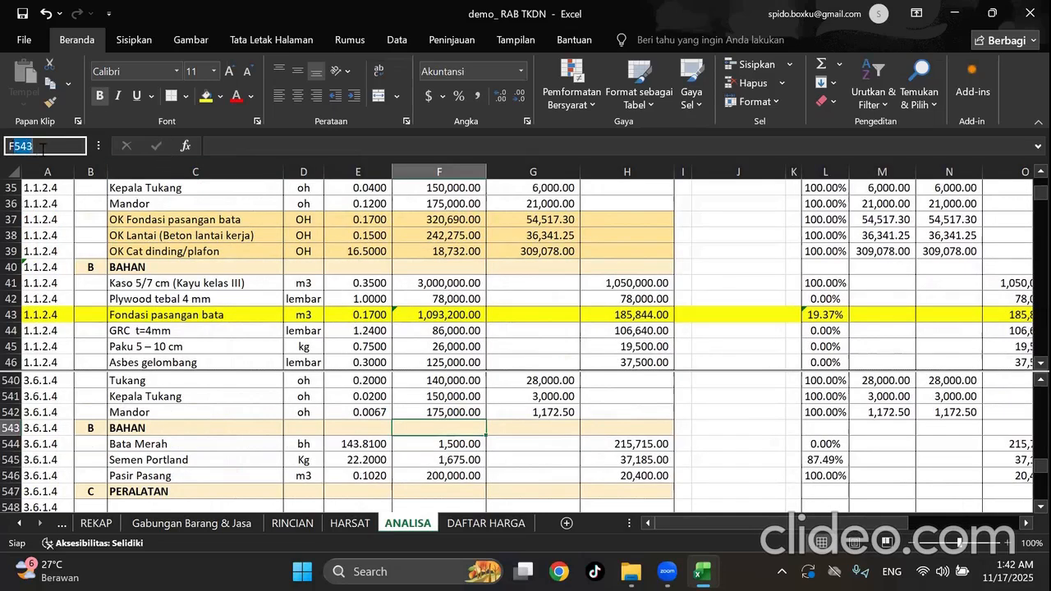
{"action": "type", "text": "168"}
{"action": "key", "text": "Return"}
{"action": "scroll", "coordinate": [806, 427], "scroll_direction": "up", "scroll_amount": 1}
{"action": "left_click", "coordinate": [806, 427]}
{"action": "scroll", "coordinate": [806, 427], "scroll_direction": "up", "scroll_amount": 2}
{"action": "scroll", "coordinate": [806, 427], "scroll_direction": "up", "scroll_amount": 2}
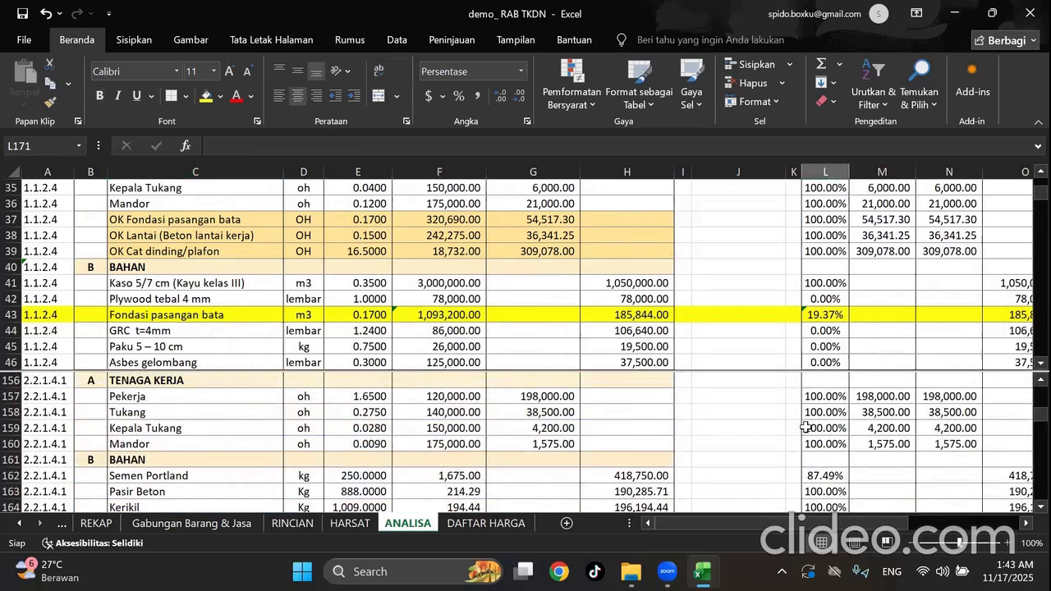
{"action": "left_click_drag", "start_coordinate": [820, 526], "coordinate": [910, 539]}
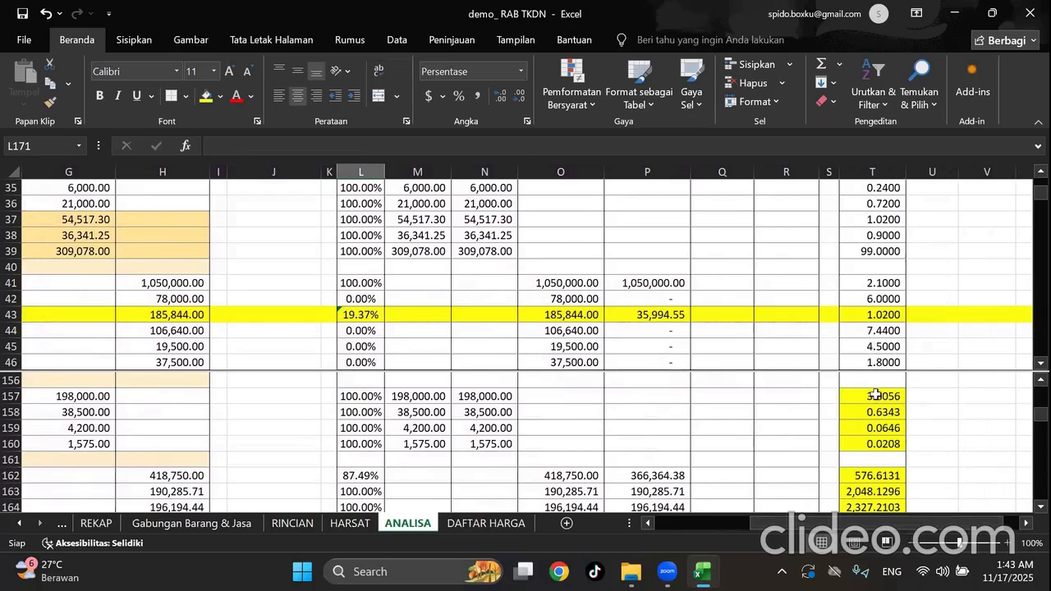
Examine the Pekerja volume formula in T157 and its added parent term (T38*E157), leaving it as it is.
{"action": "left_click", "coordinate": [877, 395]}
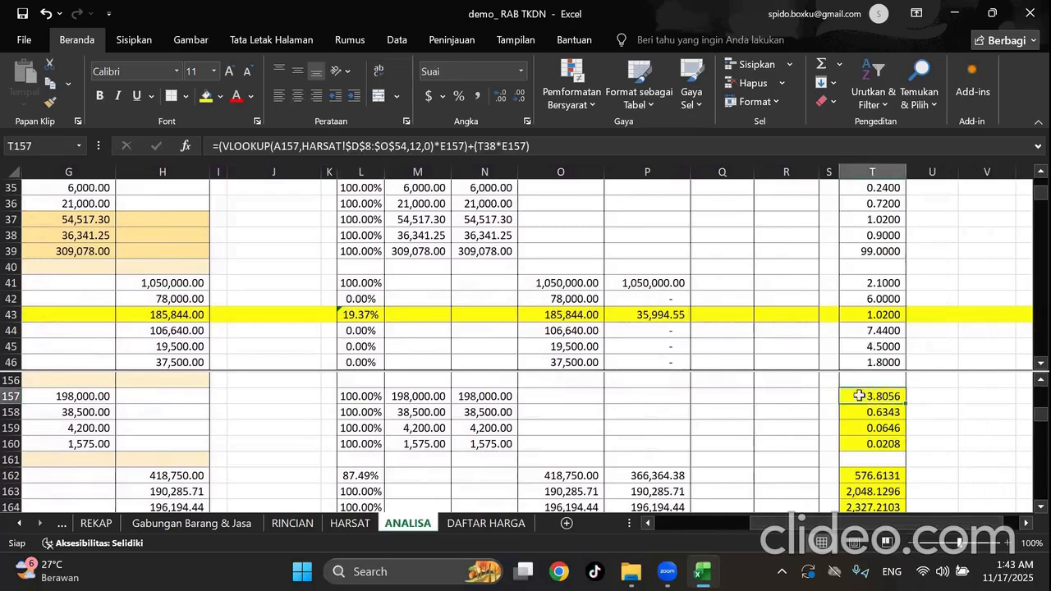
{"action": "left_click", "coordinate": [502, 147]}
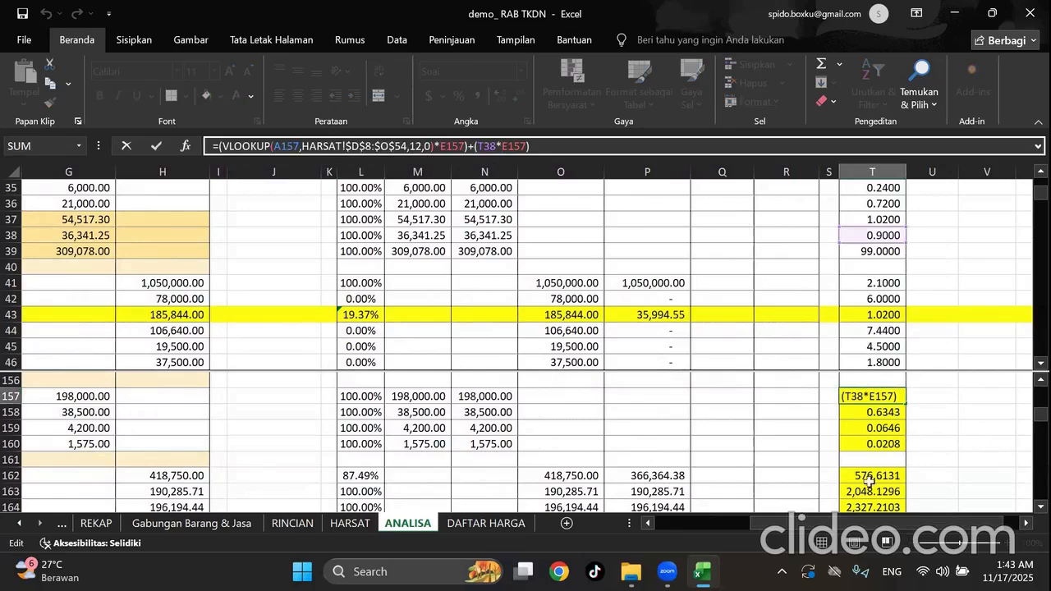
{"action": "mouse_move", "coordinate": [885, 532]}
{"action": "left_mouse_down"}
{"action": "mouse_move", "coordinate": [816, 535]}
{"action": "mouse_move", "coordinate": [901, 534]}
{"action": "left_mouse_up"}
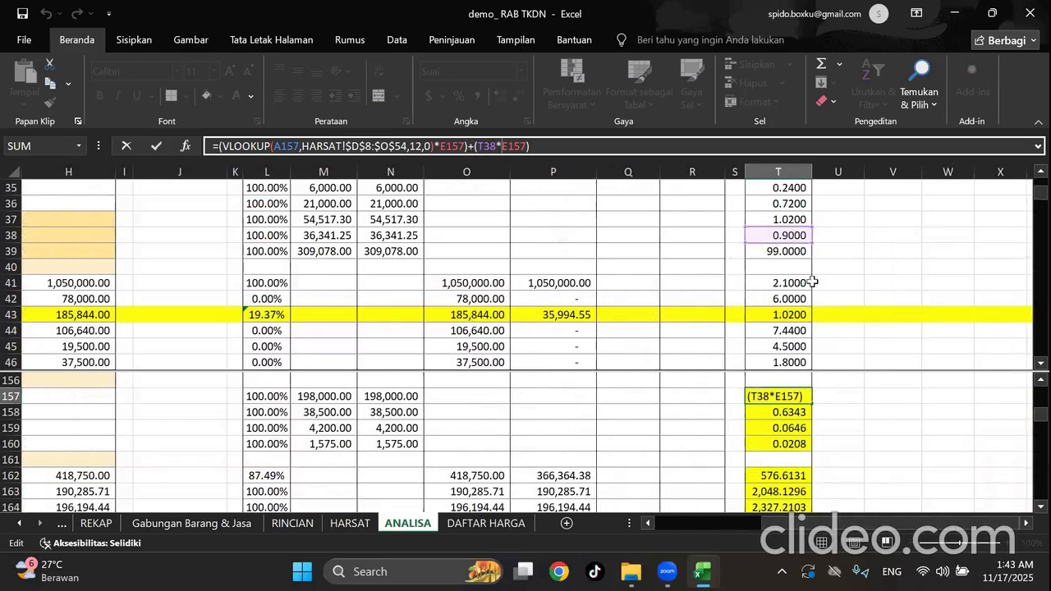
{"action": "left_click_drag", "start_coordinate": [911, 522], "coordinate": [885, 538]}
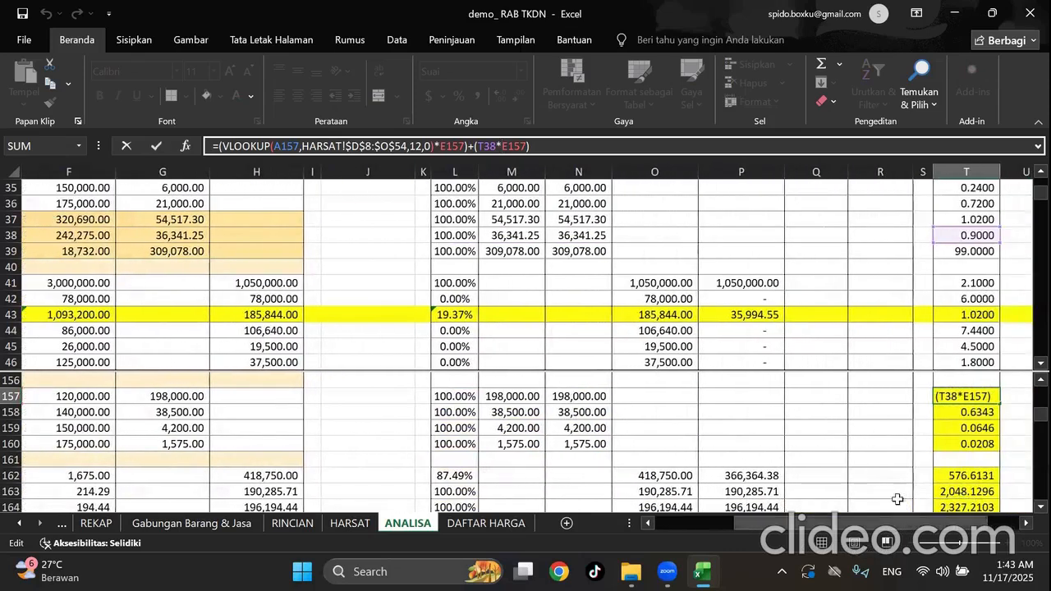
{"action": "key", "text": "Escape"}
Check that the volume formulas in T158 through T160 use T38 as the parent reference, without changing them.
{"action": "left_click", "coordinate": [976, 417]}
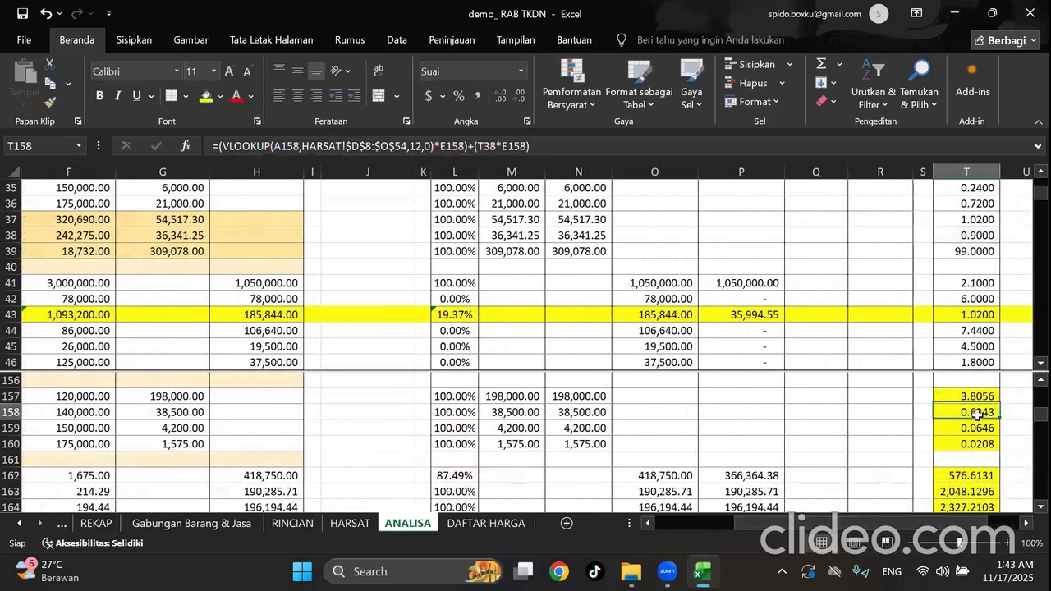
{"action": "left_click", "coordinate": [452, 146]}
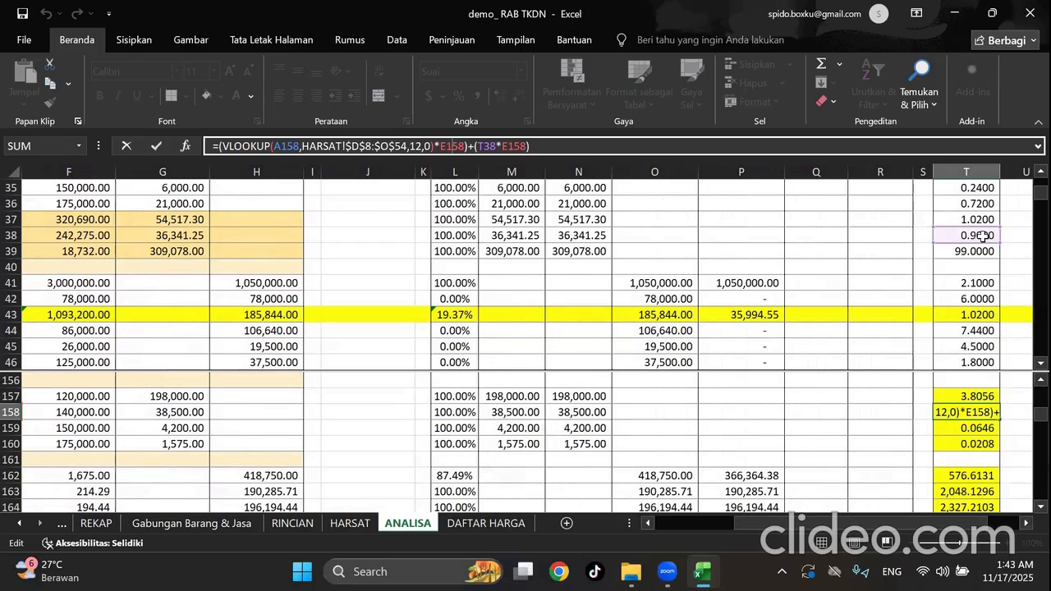
{"action": "left_click", "coordinate": [984, 426]}
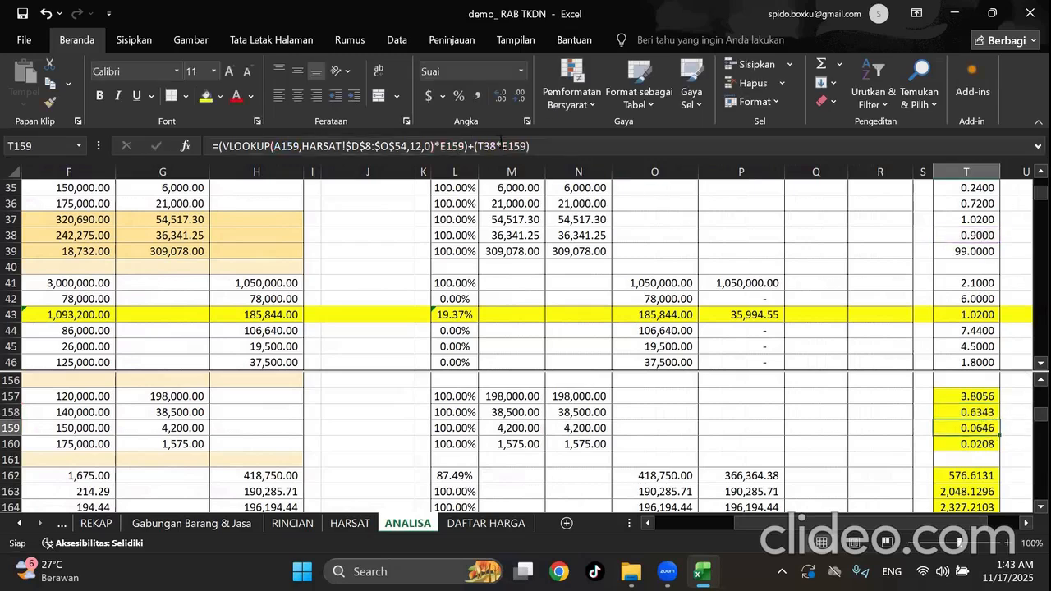
{"action": "left_click", "coordinate": [473, 140]}
{"action": "key", "text": "Return"}
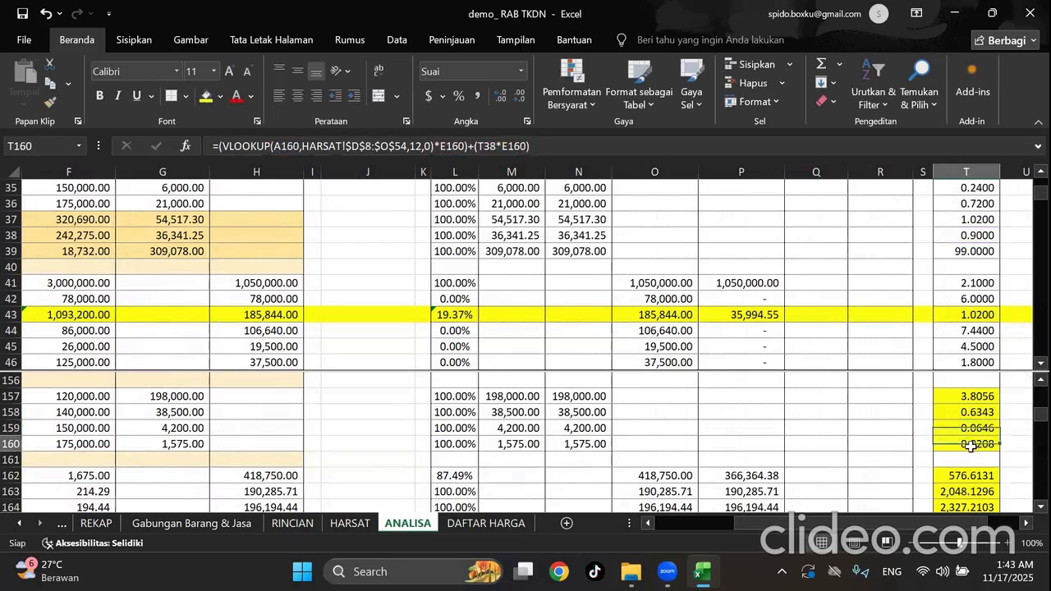
{"action": "left_click", "coordinate": [508, 144]}
{"action": "key", "text": "Escape"}
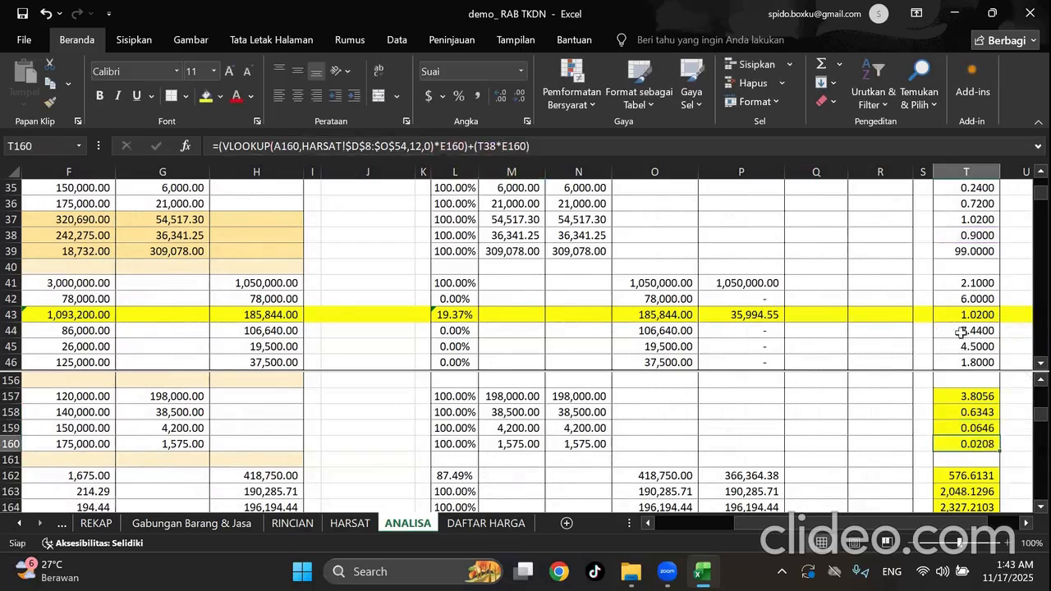
Check the Pasir Beton volume formula in T163 and highlight its parent row 48, Lantai (Beton lantai kerja), in yellow.
{"action": "scroll", "coordinate": [1007, 430], "scroll_direction": "down", "scroll_amount": 1}
{"action": "left_click", "coordinate": [983, 441]}
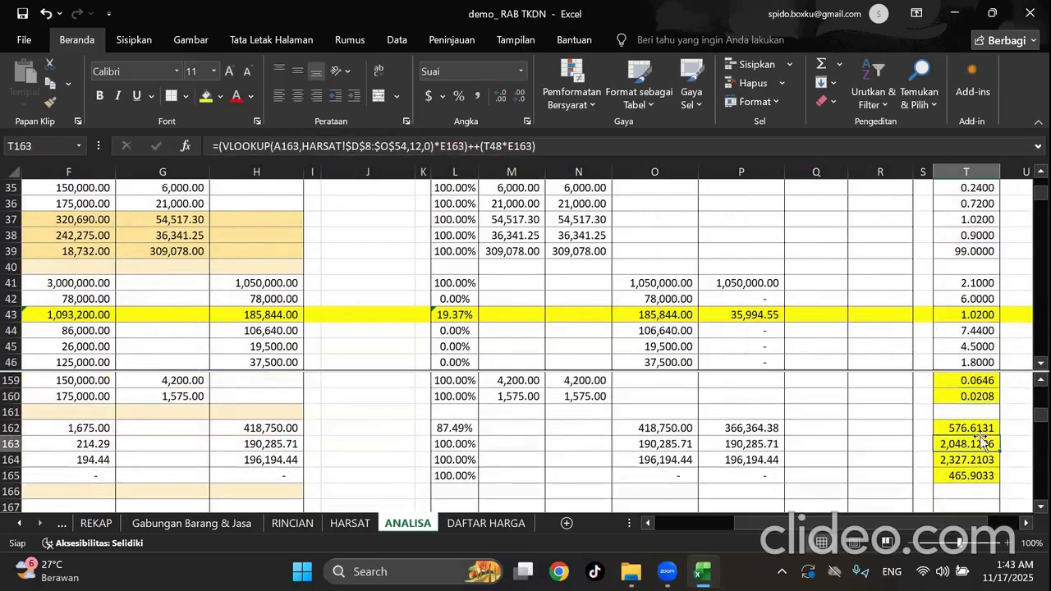
{"action": "left_click", "coordinate": [835, 310]}
{"action": "scroll", "coordinate": [836, 304], "scroll_direction": "down", "scroll_amount": 2}
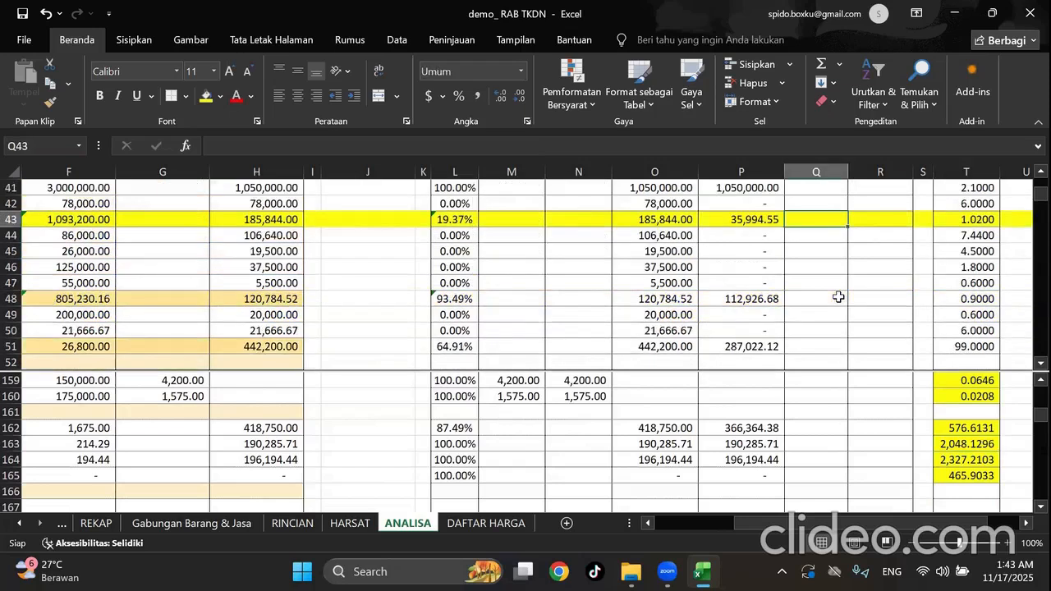
{"action": "left_click", "coordinate": [11, 298]}
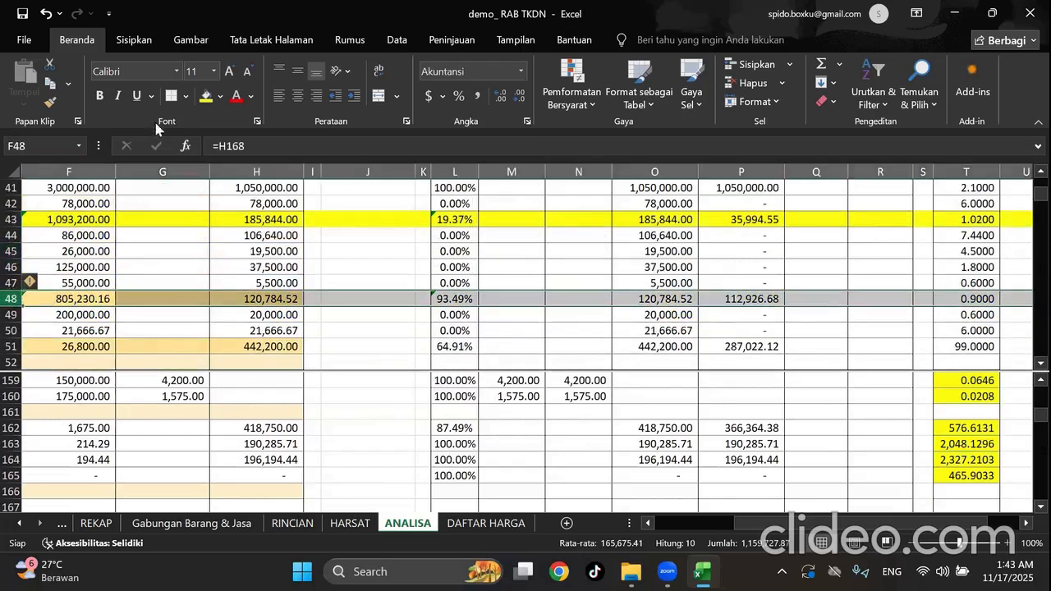
{"action": "left_click", "coordinate": [205, 97]}
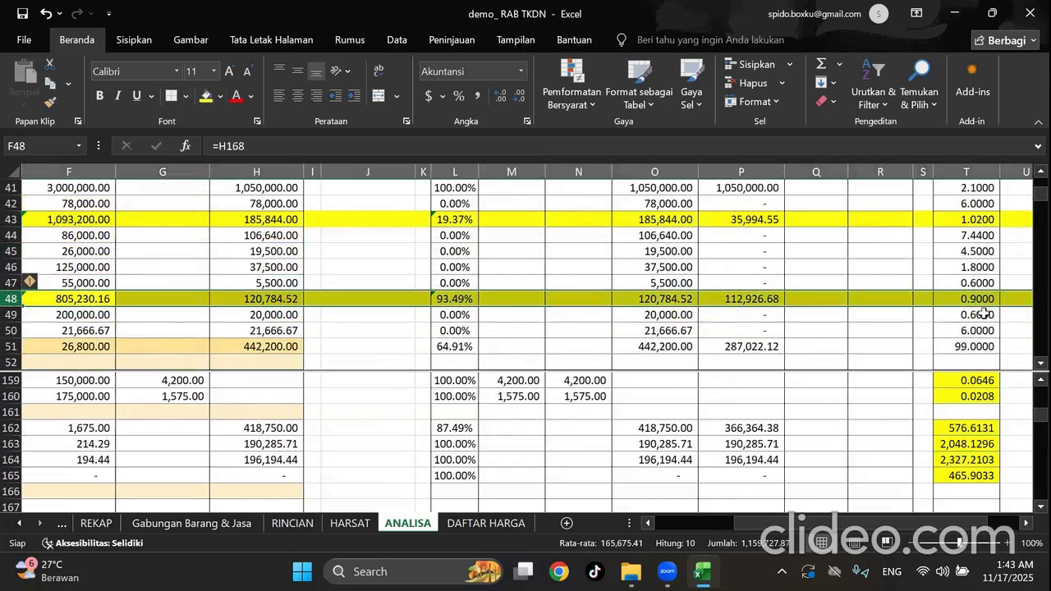
Inspect the Semen Portland volume formula in T162 and its reference to T48, leaving the formula as it is.
{"action": "left_click", "coordinate": [973, 428]}
{"action": "left_click", "coordinate": [491, 149]}
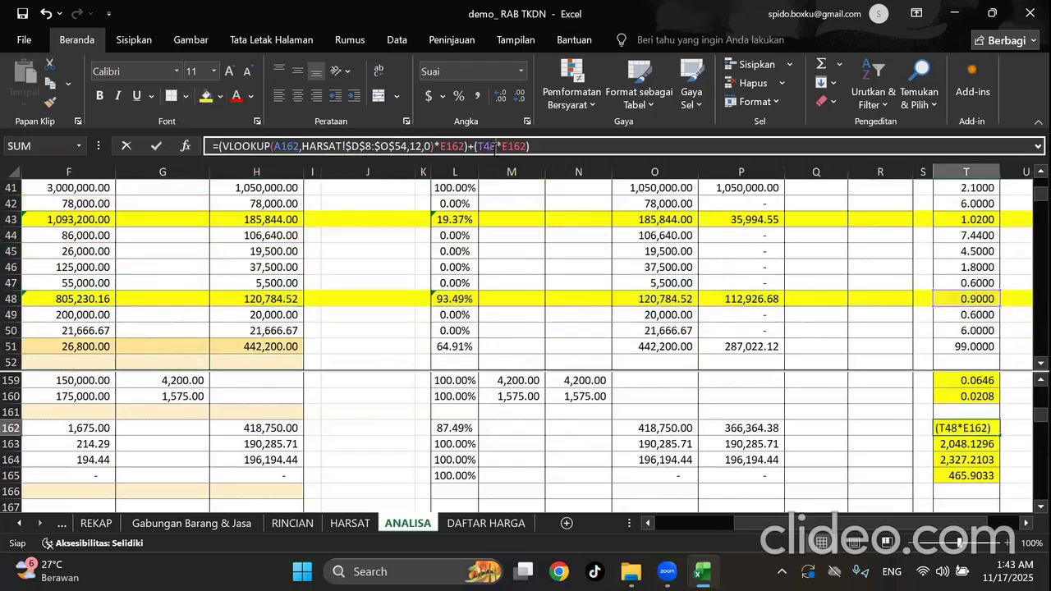
{"action": "mouse_move", "coordinate": [878, 530]}
{"action": "left_mouse_down"}
{"action": "mouse_move", "coordinate": [797, 542]}
{"action": "mouse_move", "coordinate": [866, 542]}
{"action": "mouse_move", "coordinate": [895, 529]}
{"action": "left_mouse_up"}
{"action": "key", "text": "Escape"}
Highlight the whole Cat dinding/plafon row, row 51, with yellow fill.
{"action": "left_click", "coordinate": [780, 328]}
{"action": "scroll", "coordinate": [784, 303], "scroll_direction": "down", "scroll_amount": 2}
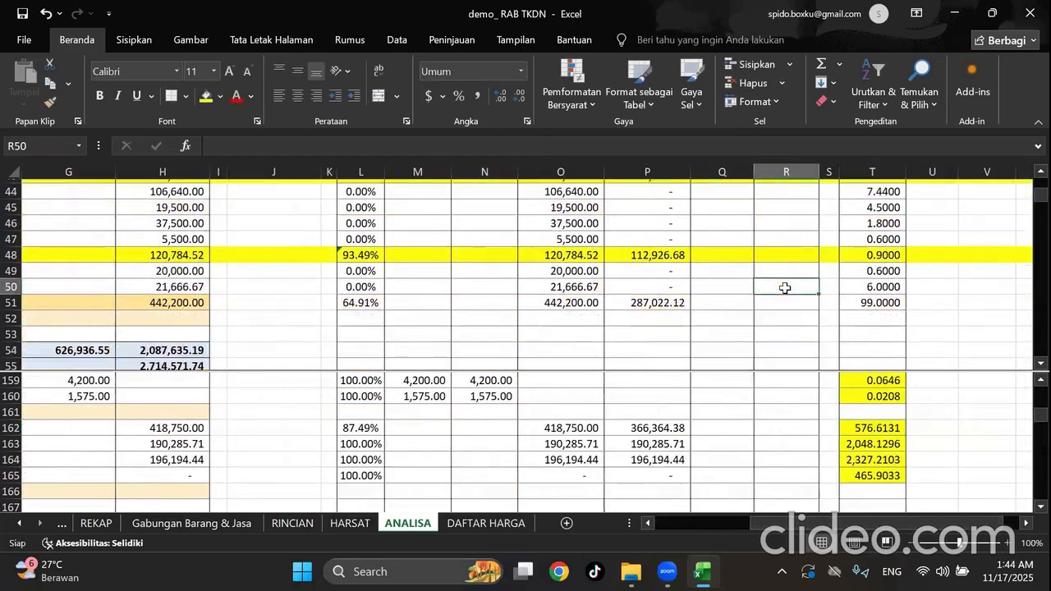
{"action": "left_click_drag", "start_coordinate": [926, 531], "coordinate": [825, 531]}
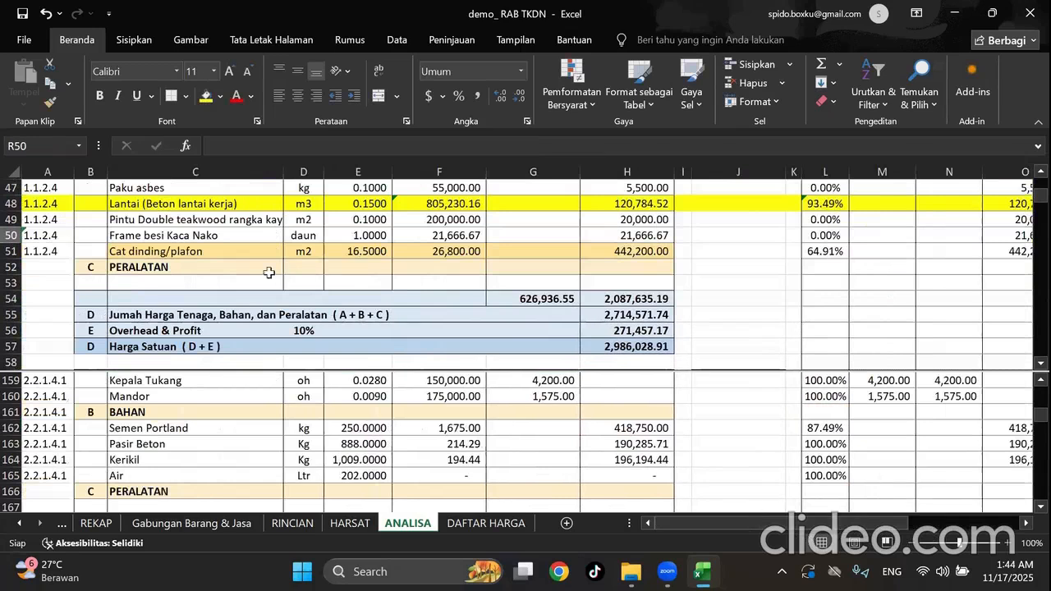
{"action": "left_click", "coordinate": [16, 251]}
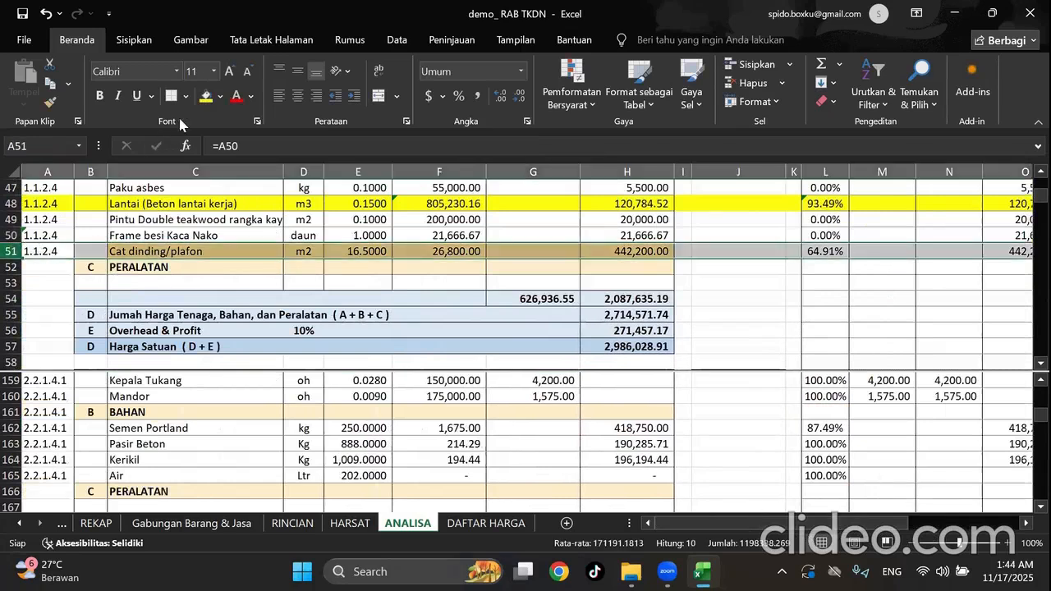
Go to cell F458 in the lower pane and view the interior wall painting analysis through to its volume column.
{"action": "left_click", "coordinate": [451, 255]}
{"action": "left_click", "coordinate": [484, 443]}
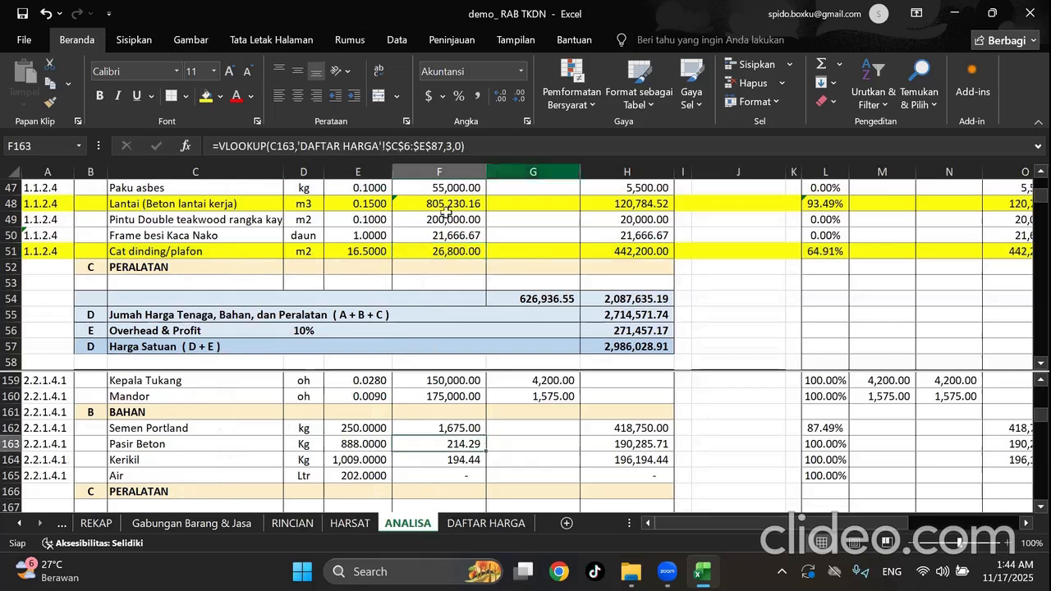
{"action": "left_click", "coordinate": [55, 149]}
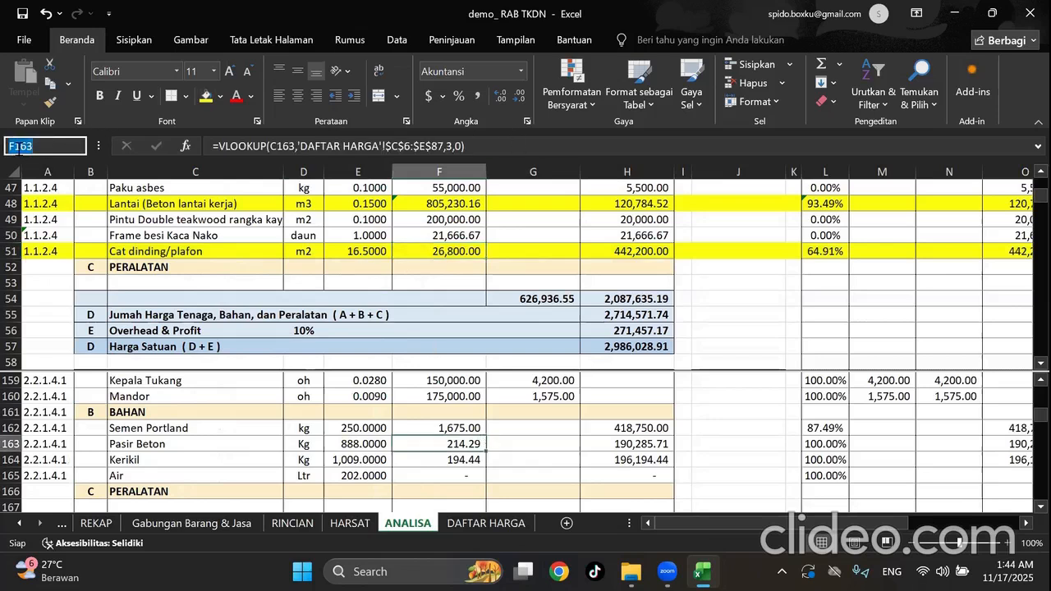
{"action": "type", "text": "F458"}
{"action": "key", "text": "Return"}
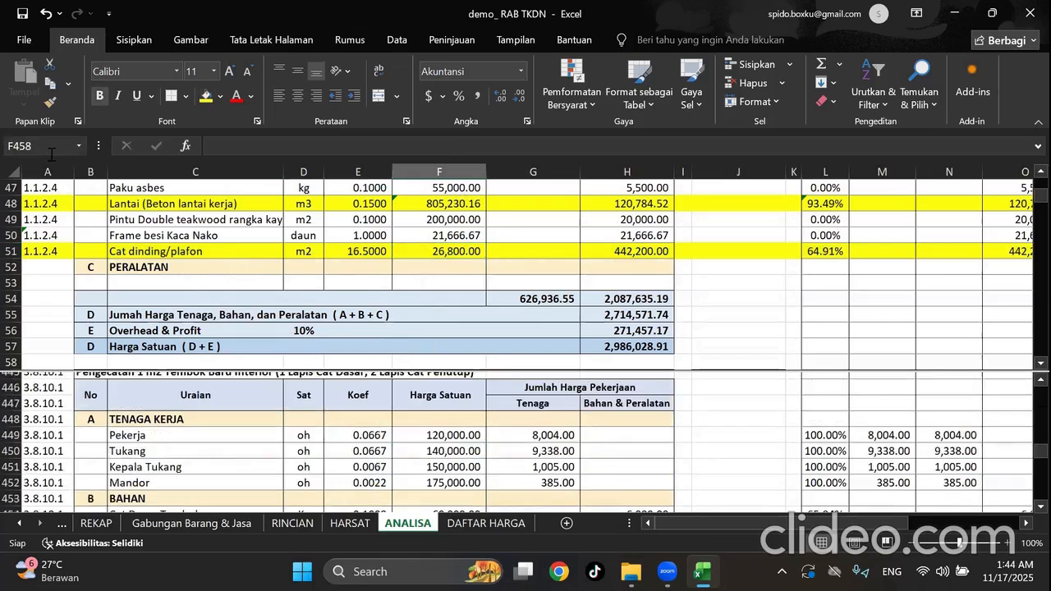
{"action": "left_click", "coordinate": [750, 456]}
{"action": "scroll", "coordinate": [749, 456], "scroll_direction": "up", "scroll_amount": 2}
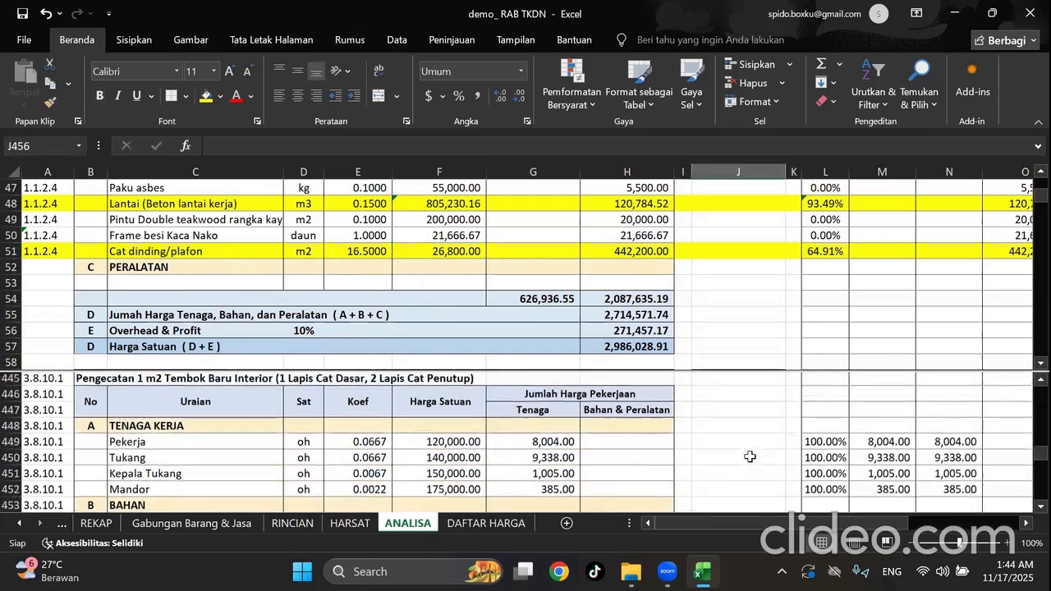
{"action": "scroll", "coordinate": [750, 457], "scroll_direction": "down", "scroll_amount": 1}
{"action": "left_click_drag", "start_coordinate": [829, 524], "coordinate": [780, 368]}
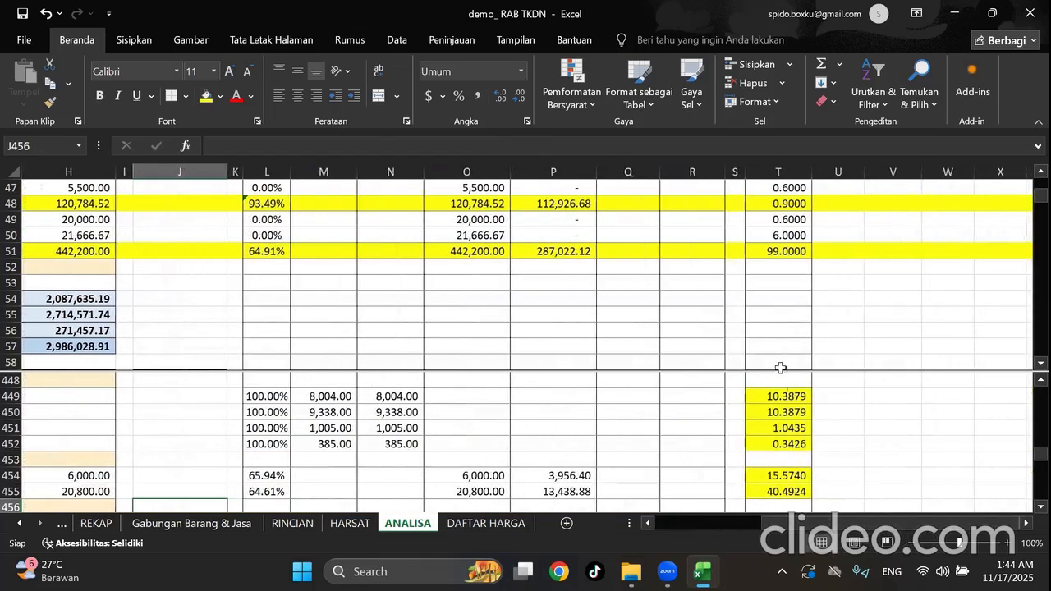
Compare the volume formula in T39 with the Tukang volume formula in T450 that references it.
{"action": "left_click", "coordinate": [752, 299]}
{"action": "scroll", "coordinate": [752, 300], "scroll_direction": "up", "scroll_amount": 3}
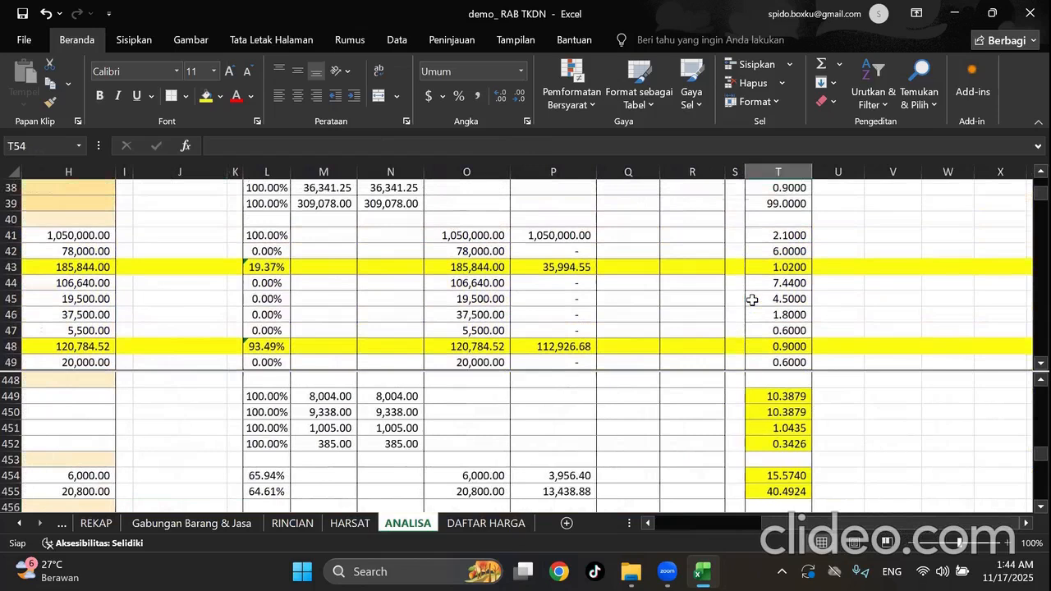
{"action": "scroll", "coordinate": [752, 299], "scroll_direction": "up", "scroll_amount": 2}
{"action": "left_click", "coordinate": [751, 300]}
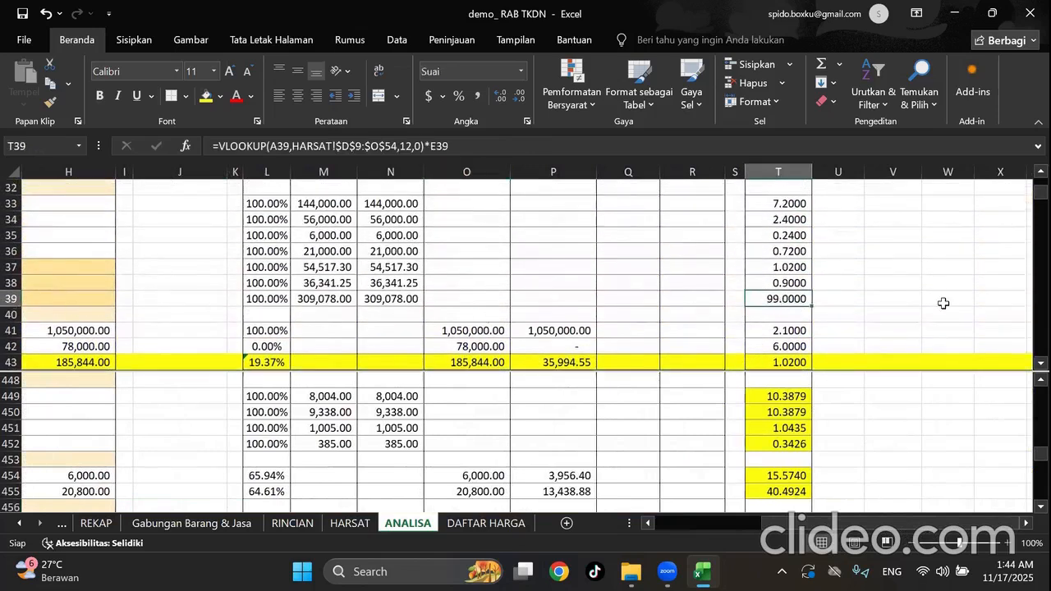
{"action": "left_click", "coordinate": [793, 413]}
{"action": "scroll", "coordinate": [796, 418], "scroll_direction": "down", "scroll_amount": 1}
{"action": "scroll", "coordinate": [795, 418], "scroll_direction": "up", "scroll_amount": 1}
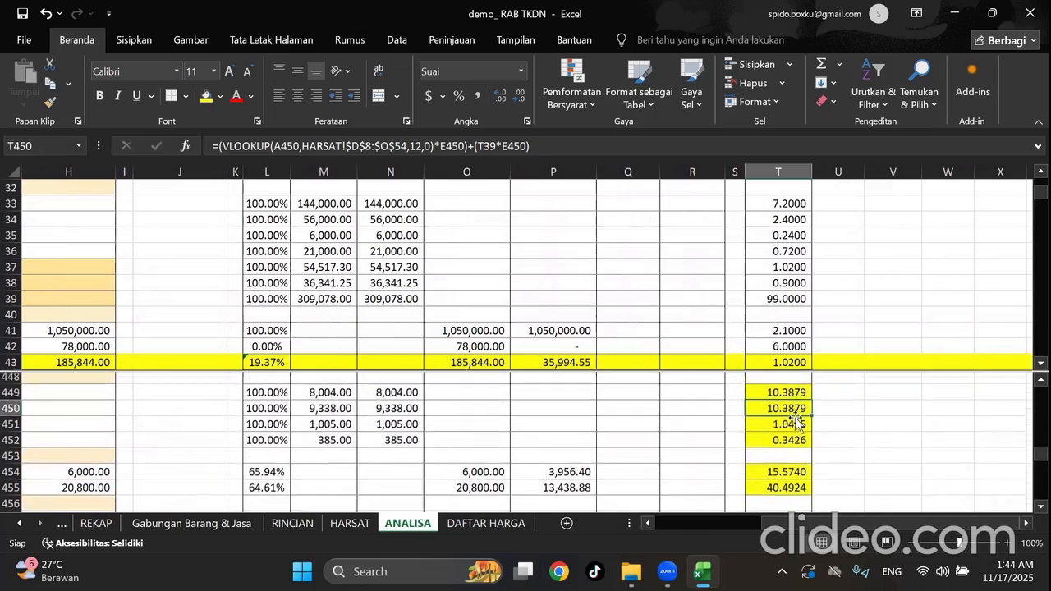
{"action": "key", "text": "F2"}
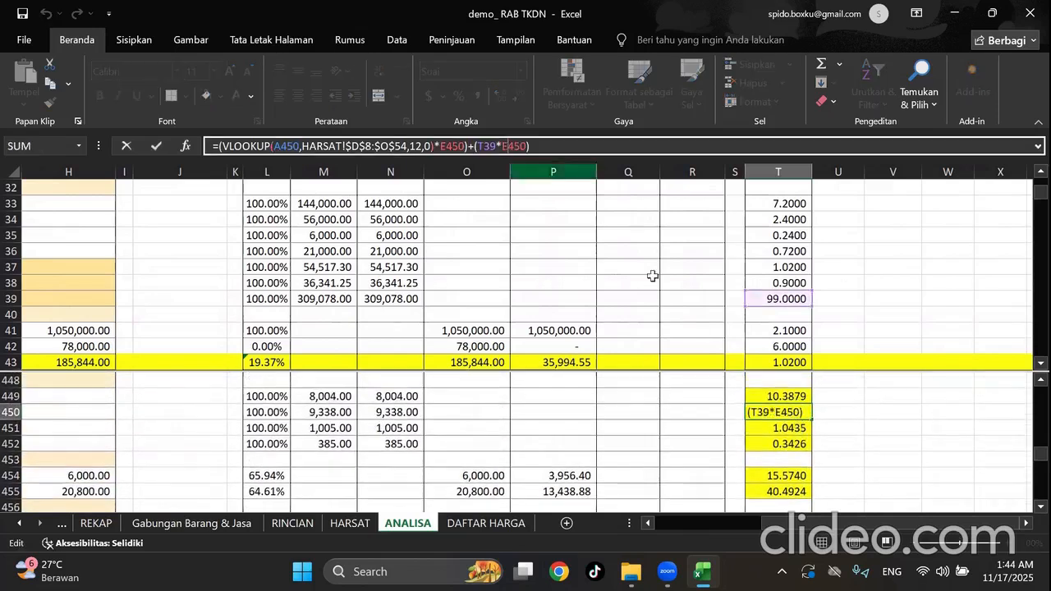
{"action": "mouse_move", "coordinate": [880, 525]}
{"action": "left_mouse_down"}
{"action": "mouse_move", "coordinate": [821, 538]}
{"action": "mouse_move", "coordinate": [885, 536]}
{"action": "left_mouse_up"}
{"action": "key", "text": "Escape"}
Compare the volume formula in T51 with the Cat Dasar Tembok volume formula in T454 that references it.
{"action": "left_click", "coordinate": [705, 289]}
{"action": "scroll", "coordinate": [706, 294], "scroll_direction": "down", "scroll_amount": 4}
{"action": "left_click", "coordinate": [794, 300]}
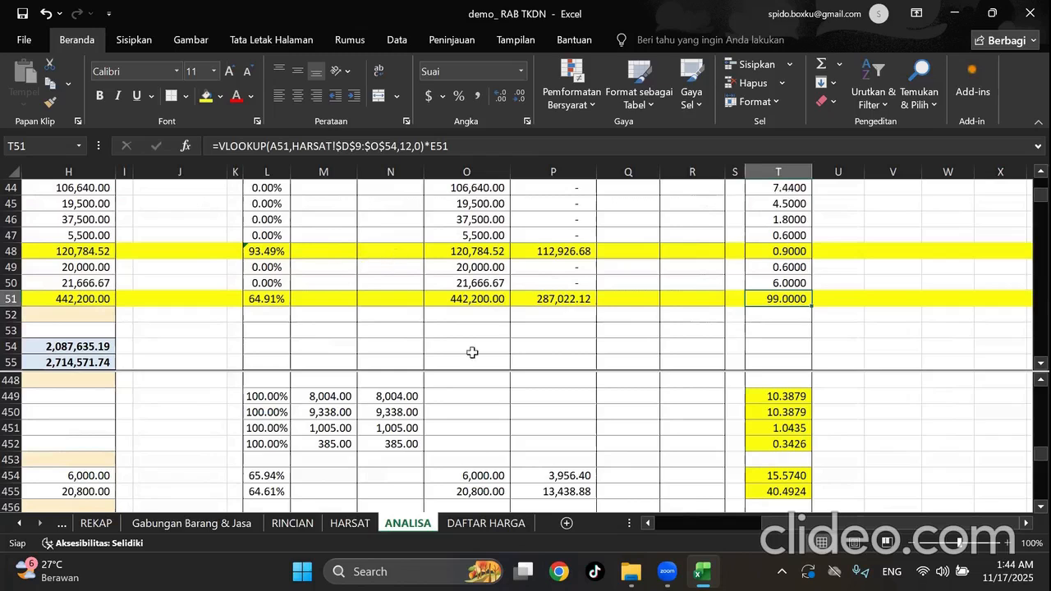
{"action": "left_click", "coordinate": [869, 462]}
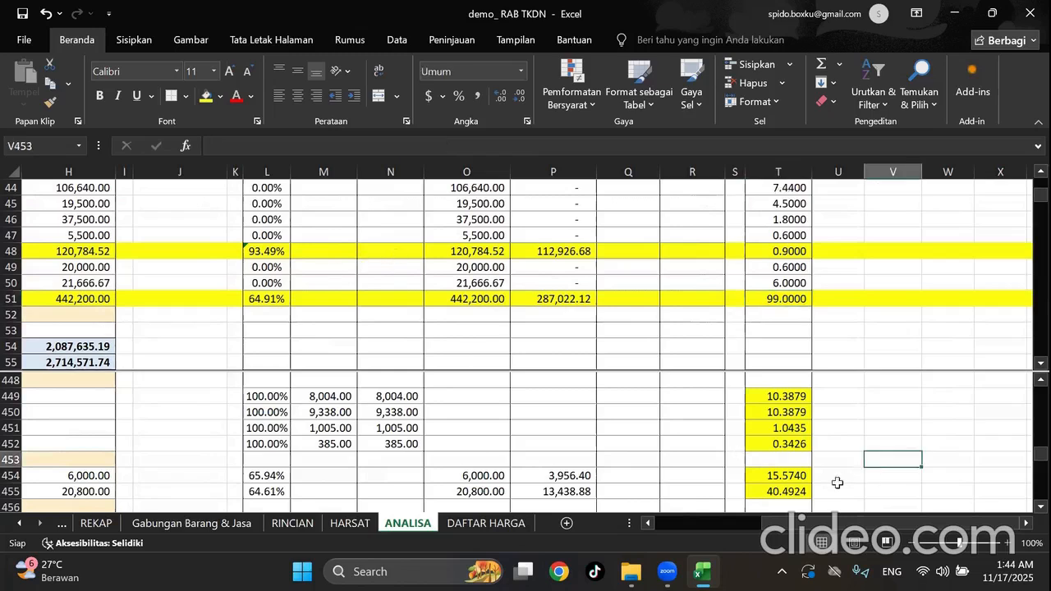
{"action": "left_click", "coordinate": [795, 478]}
{"action": "left_click", "coordinate": [490, 146]}
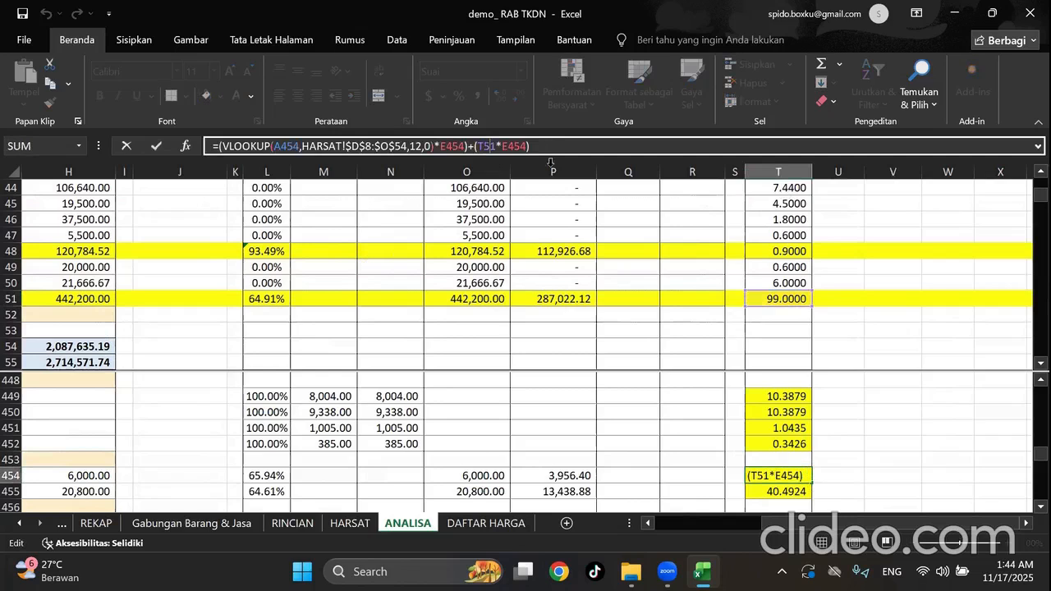
{"action": "mouse_move", "coordinate": [867, 524]}
{"action": "left_mouse_down"}
{"action": "mouse_move", "coordinate": [757, 525]}
{"action": "mouse_move", "coordinate": [869, 524]}
{"action": "left_mouse_up"}
{"action": "left_click", "coordinate": [907, 363]}
Review the first analysis, Pasangan 1 m' bouwplank, and inspect the Pekerja volume formula in T13.
{"action": "scroll", "coordinate": [841, 331], "scroll_direction": "up", "scroll_amount": 12}
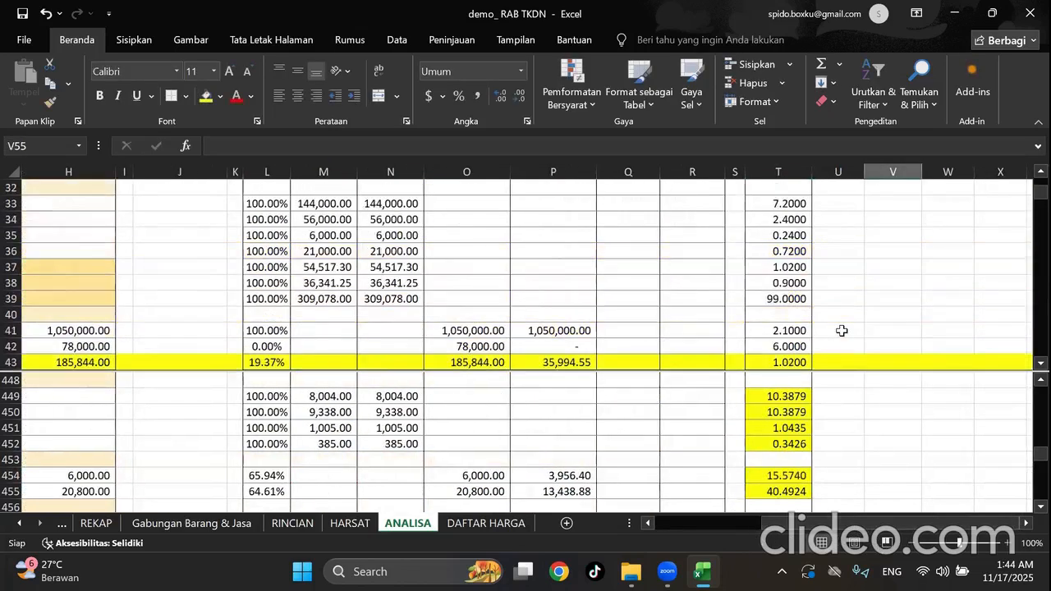
{"action": "scroll", "coordinate": [841, 331], "scroll_direction": "up", "scroll_amount": 3}
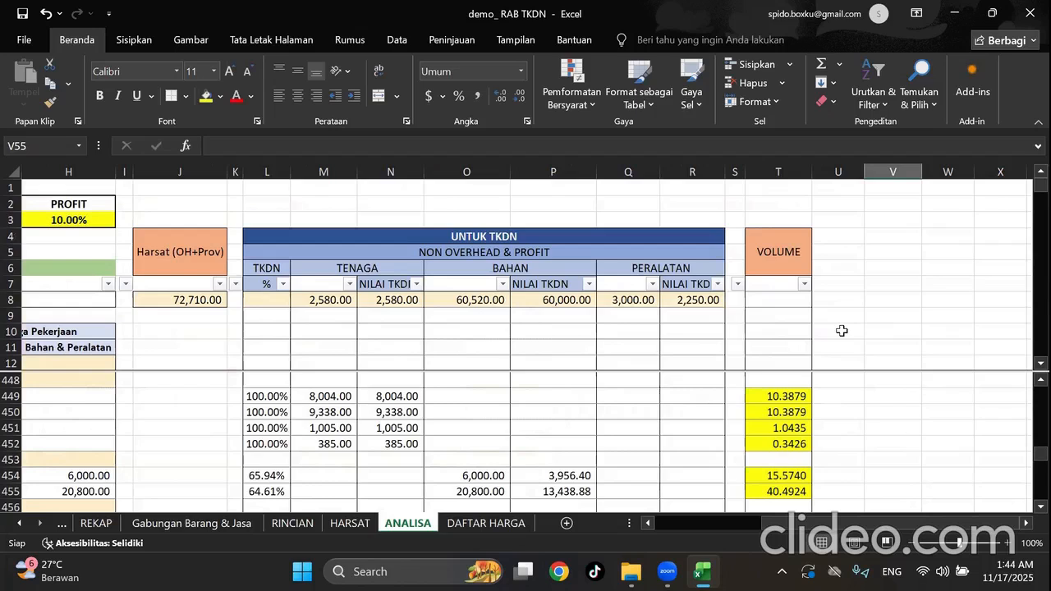
{"action": "scroll", "coordinate": [825, 293], "scroll_direction": "down", "scroll_amount": 2}
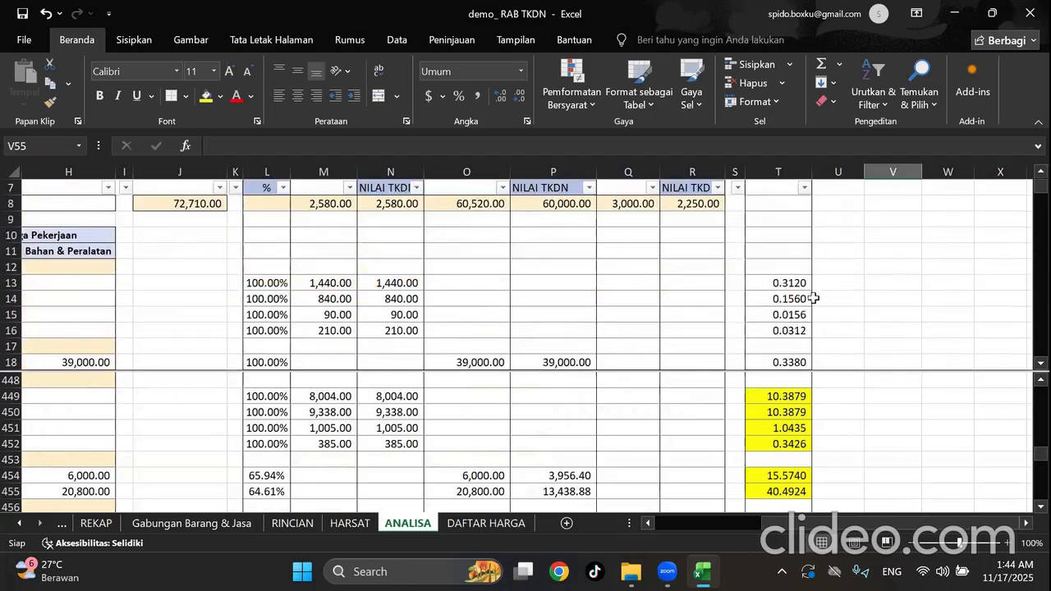
{"action": "left_click_drag", "start_coordinate": [821, 523], "coordinate": [742, 547]}
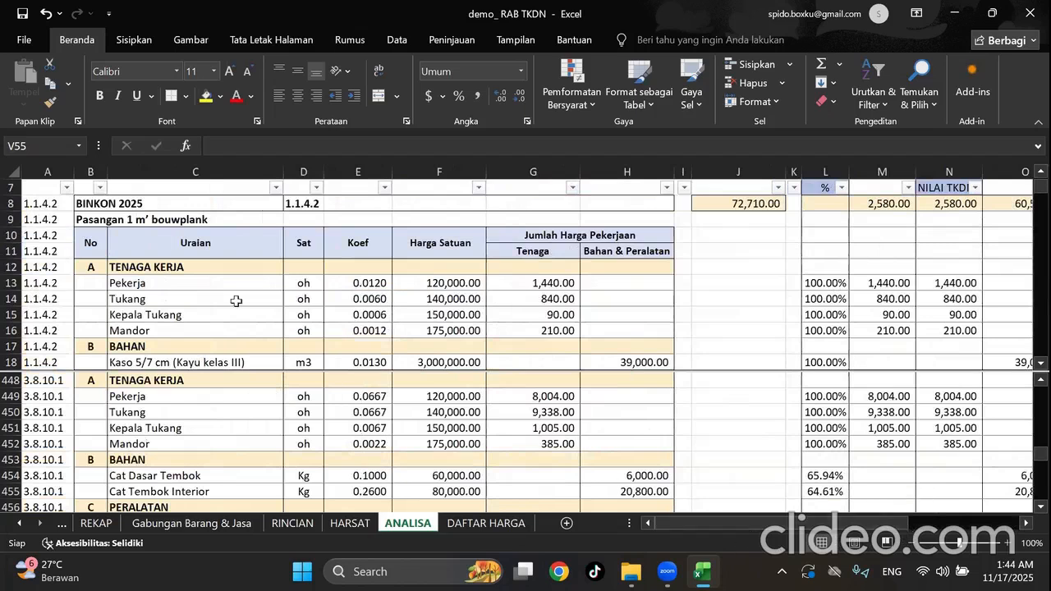
{"action": "left_click", "coordinate": [144, 285]}
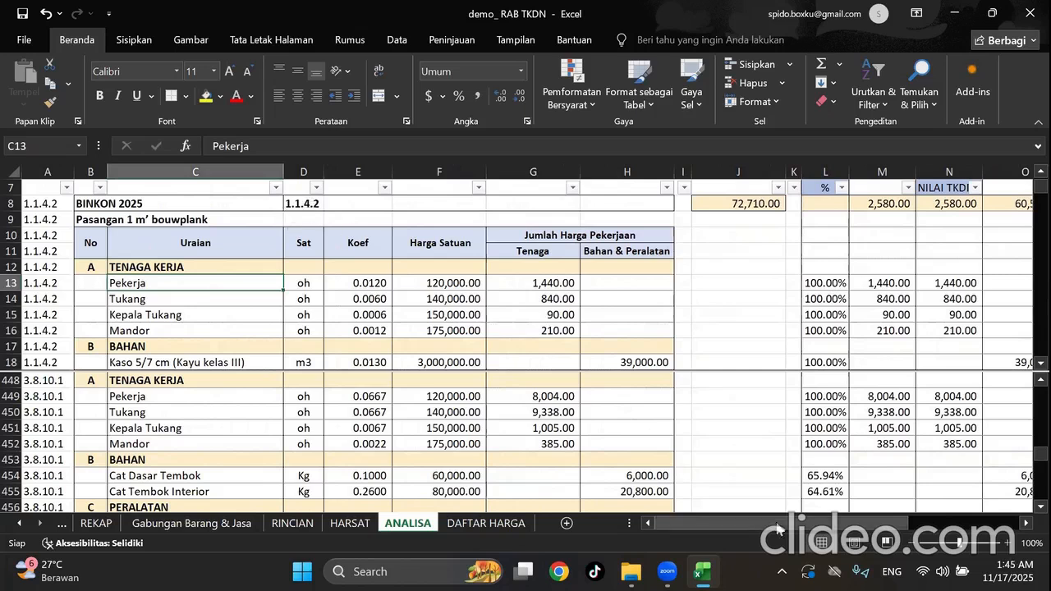
{"action": "left_click_drag", "start_coordinate": [789, 526], "coordinate": [788, 525]}
{"action": "left_click_drag", "start_coordinate": [954, 540], "coordinate": [955, 540]}
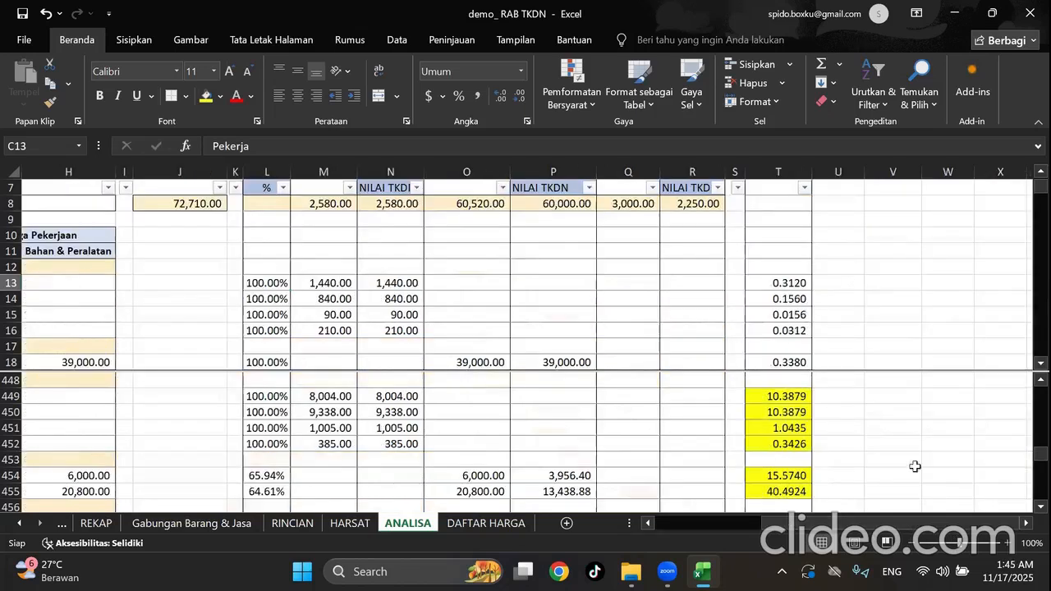
{"action": "left_click", "coordinate": [791, 282]}
{"action": "scroll", "coordinate": [835, 265], "scroll_direction": "up", "scroll_amount": 1}
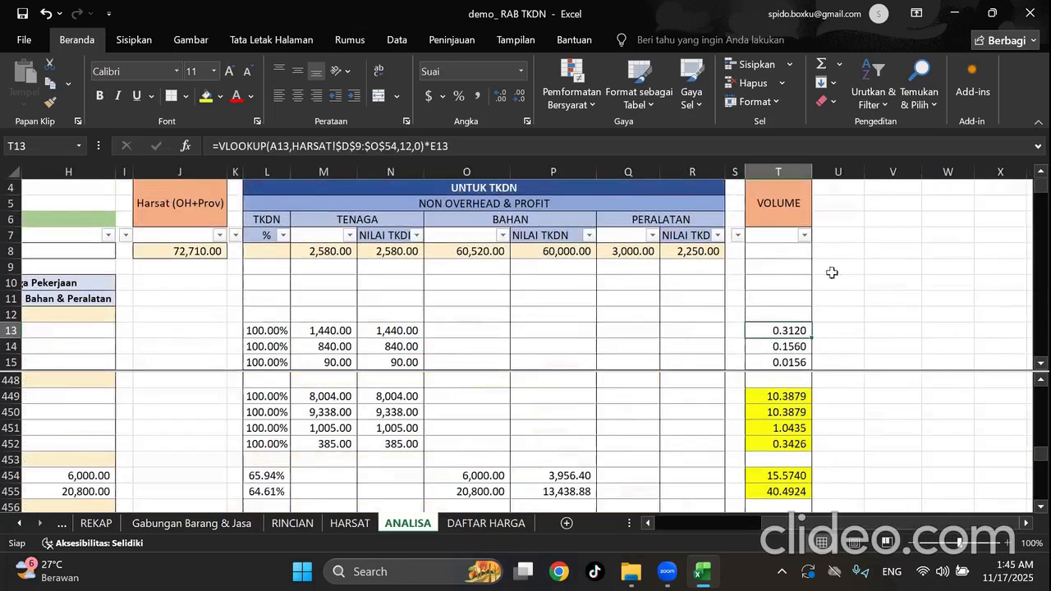
Examine the VOLUME and NILAI columns on the DAFTAR HARGA sheet, including the existing SUMIF formula in K27.
{"action": "left_click", "coordinate": [502, 526]}
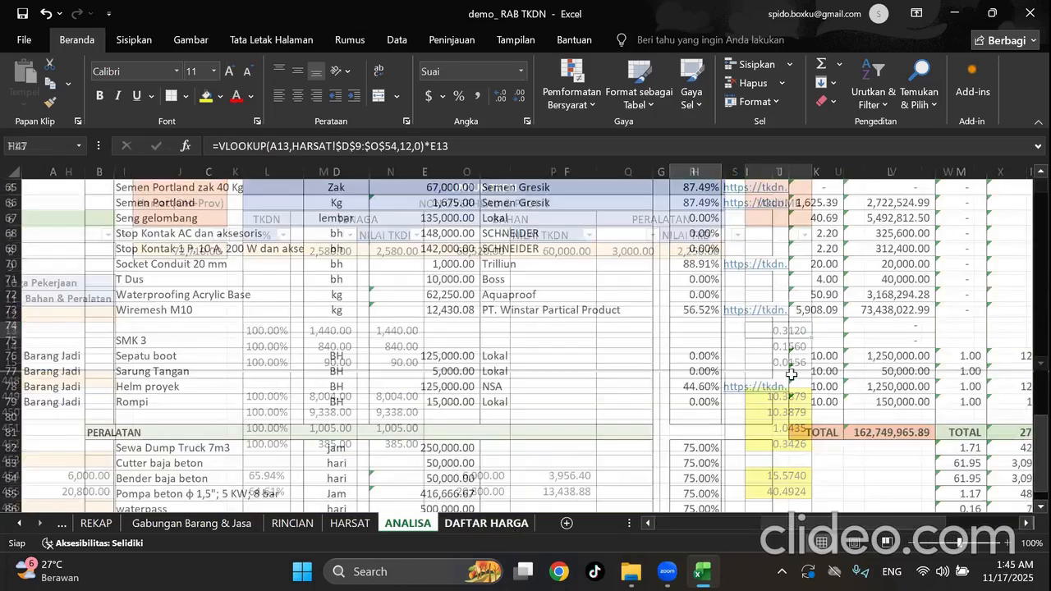
{"action": "scroll", "coordinate": [907, 355], "scroll_direction": "up", "scroll_amount": 8}
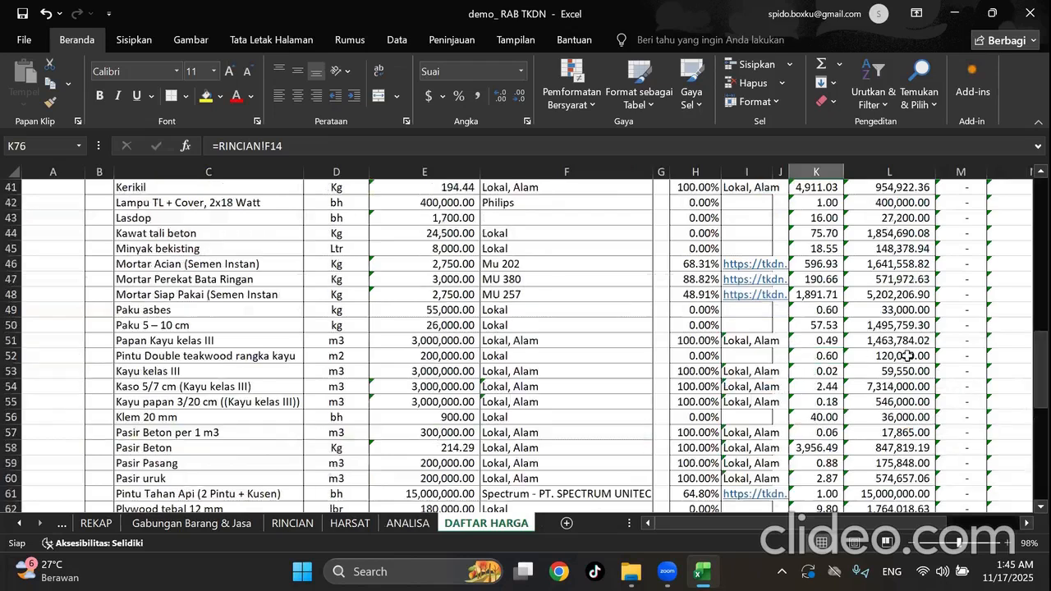
{"action": "scroll", "coordinate": [909, 357], "scroll_direction": "up", "scroll_amount": 13}
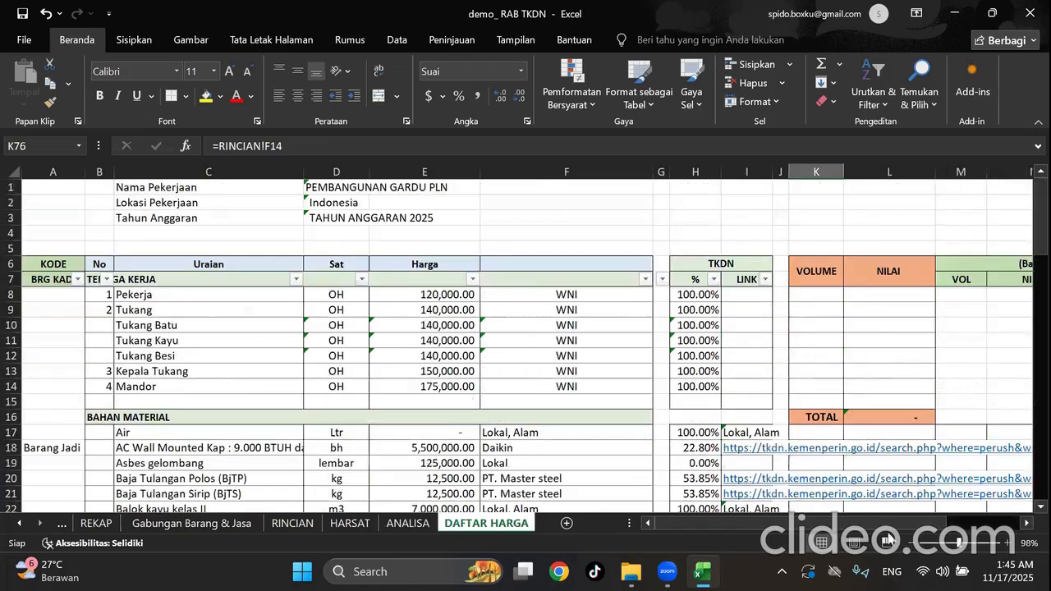
{"action": "left_click", "coordinate": [892, 310]}
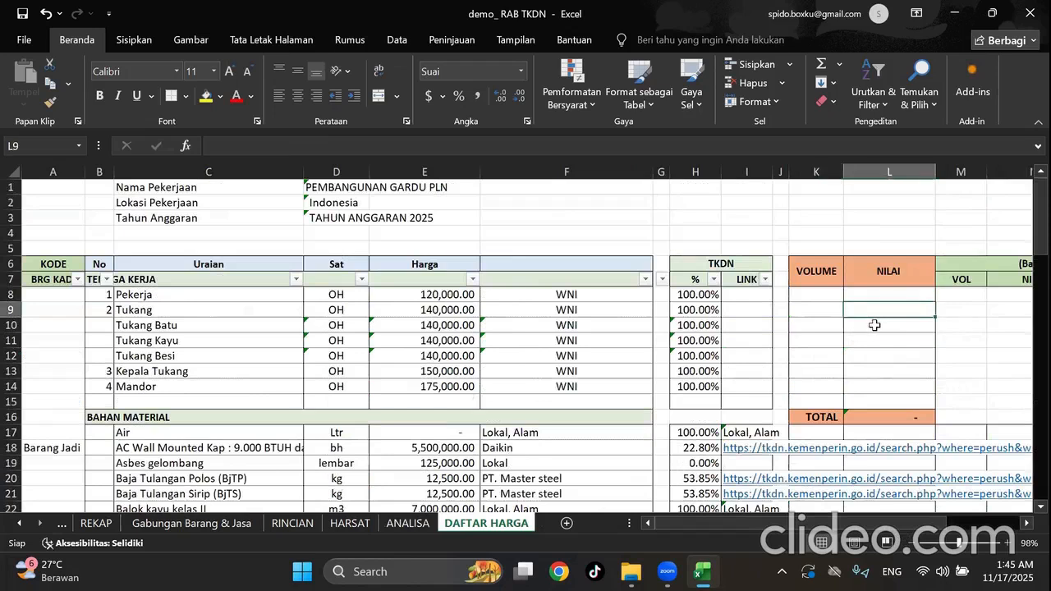
{"action": "scroll", "coordinate": [822, 370], "scroll_direction": "down", "scroll_amount": 4}
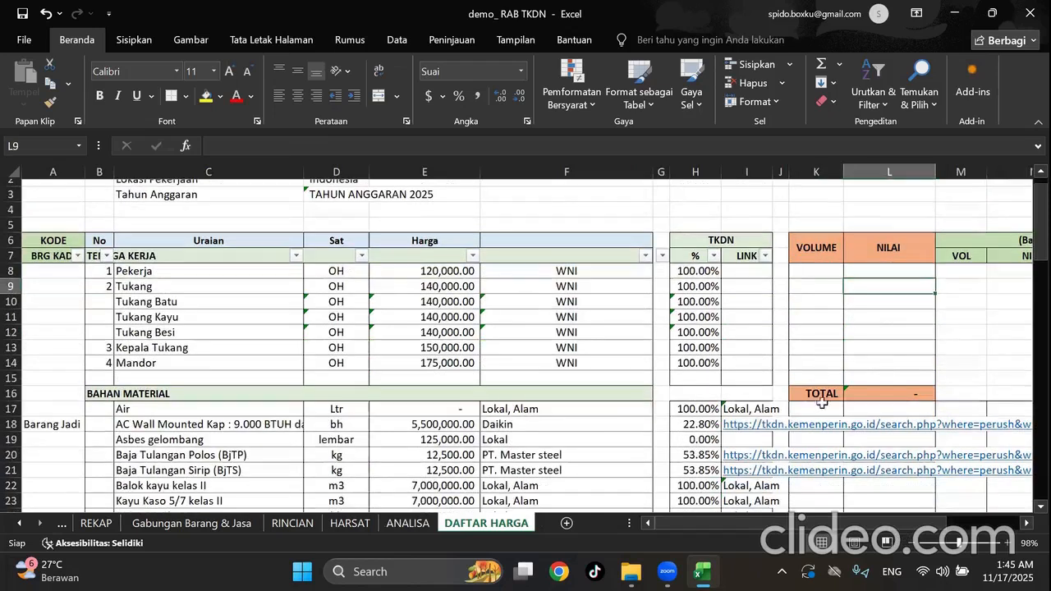
{"action": "left_click", "coordinate": [822, 402]}
{"action": "scroll", "coordinate": [824, 393], "scroll_direction": "up", "scroll_amount": 4}
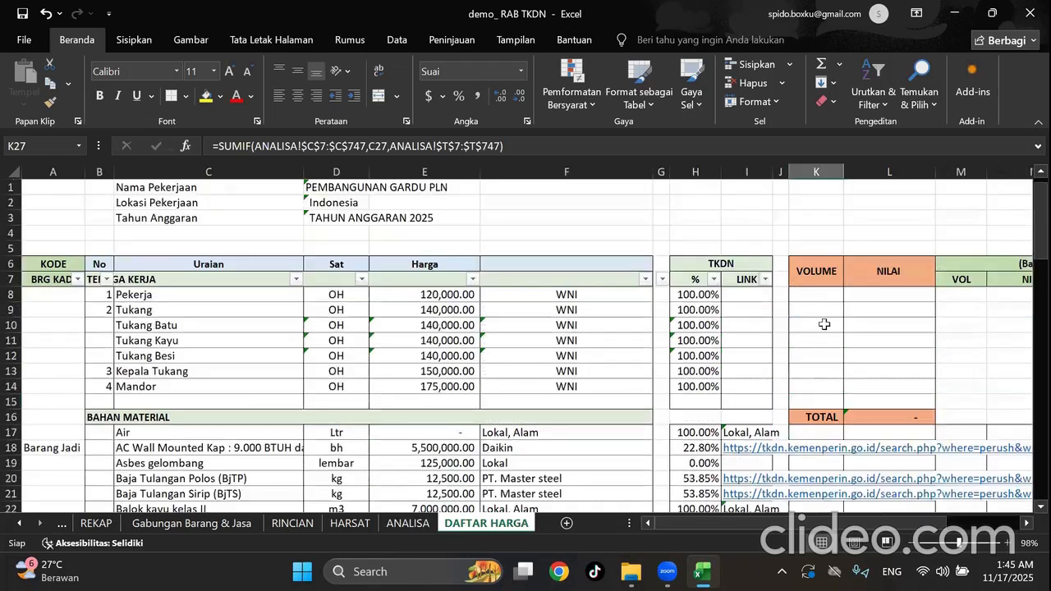
Start a SUMIF formula in the Pekerja VOLUME cell K8 with ANALISA!$C$13:$C$744 as the range.
{"action": "left_click", "coordinate": [822, 296]}
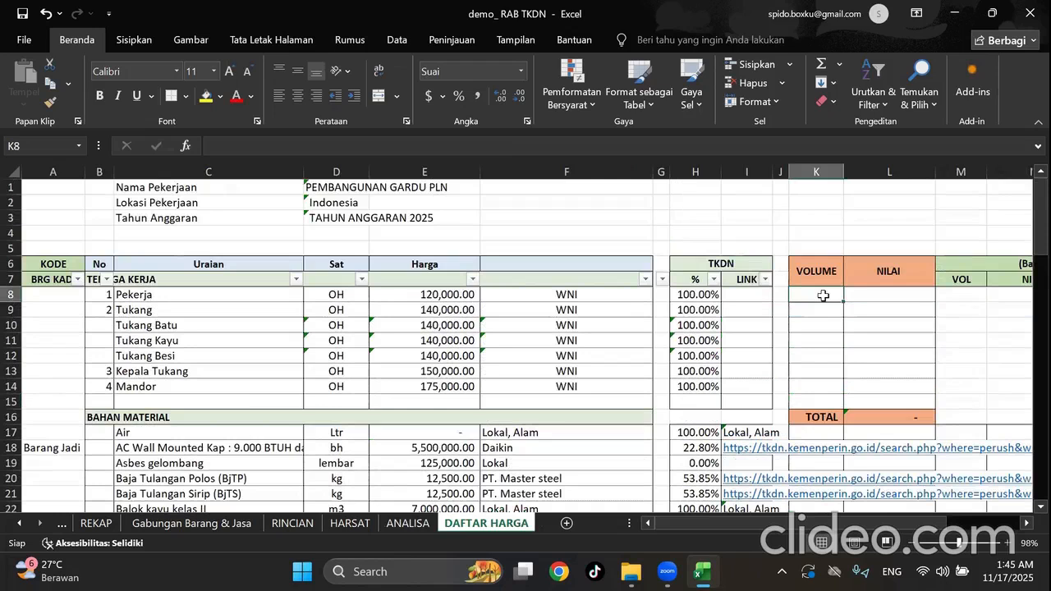
{"action": "type", "text": "s"}
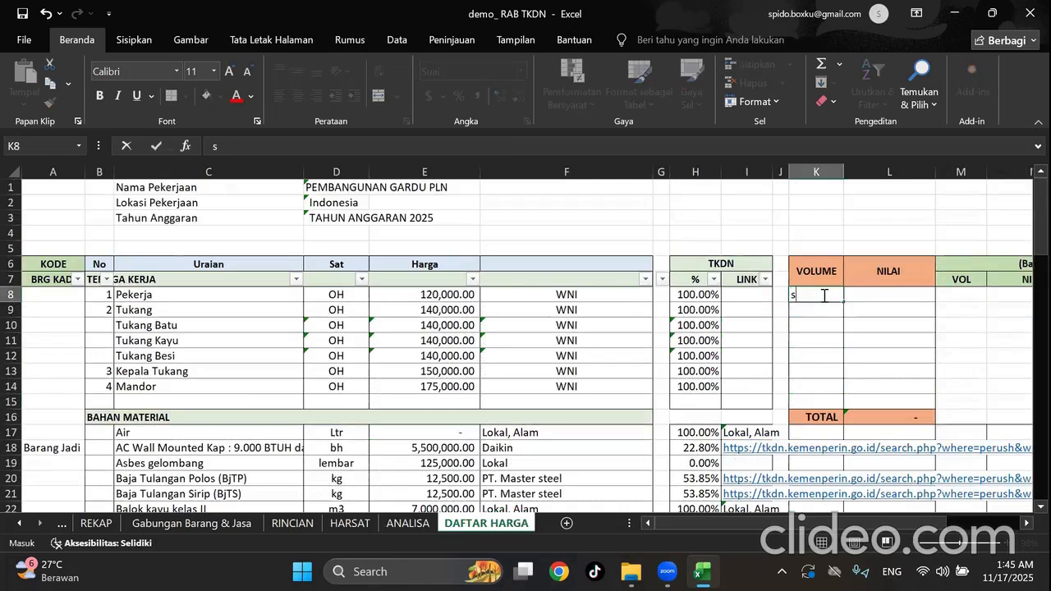
{"action": "type", "text": "u="}
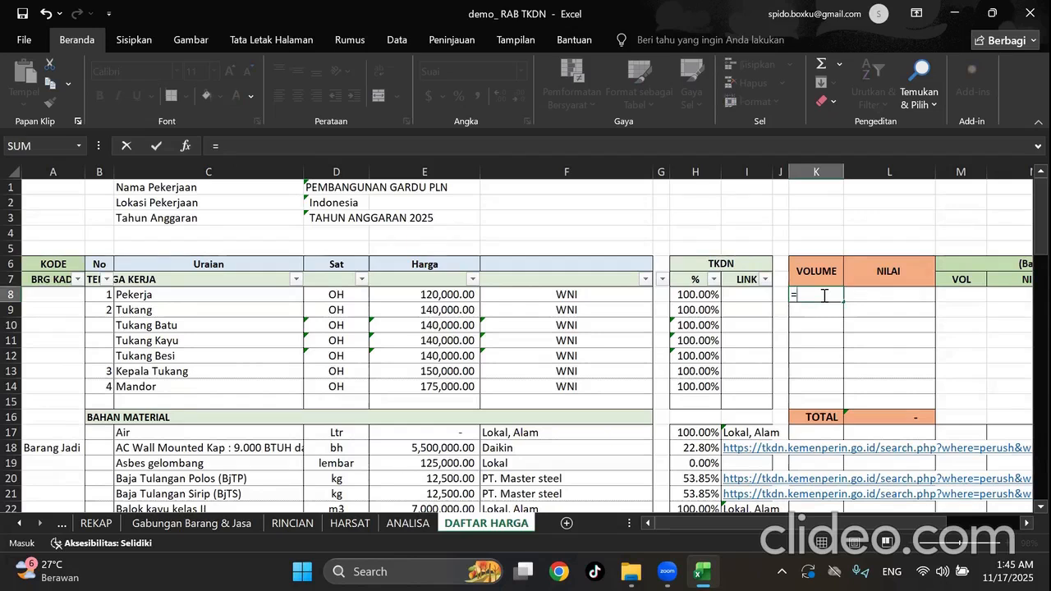
{"action": "type", "text": "sum"}
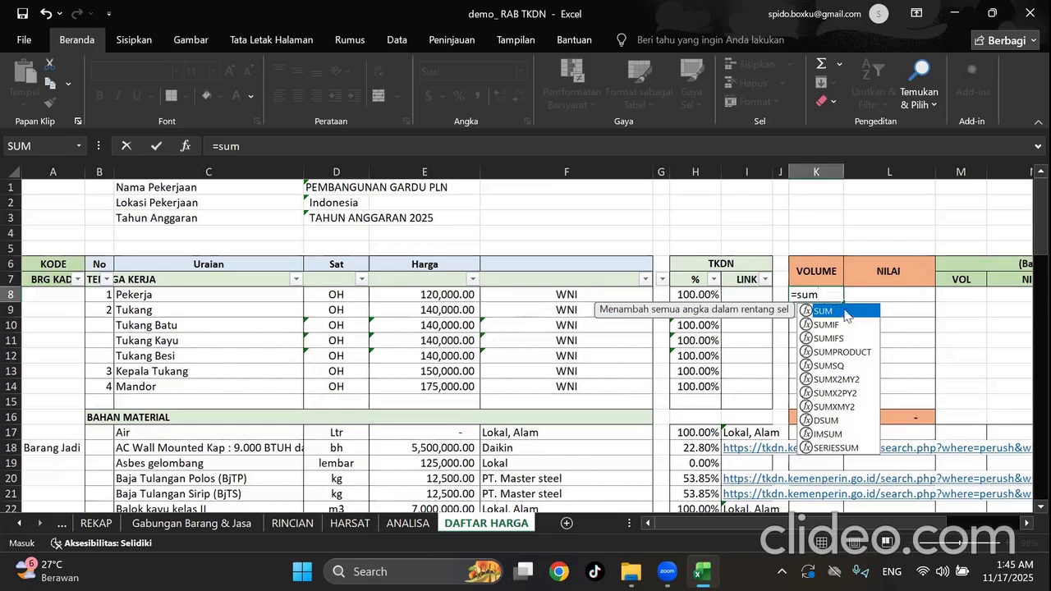
{"action": "double_click", "coordinate": [852, 324]}
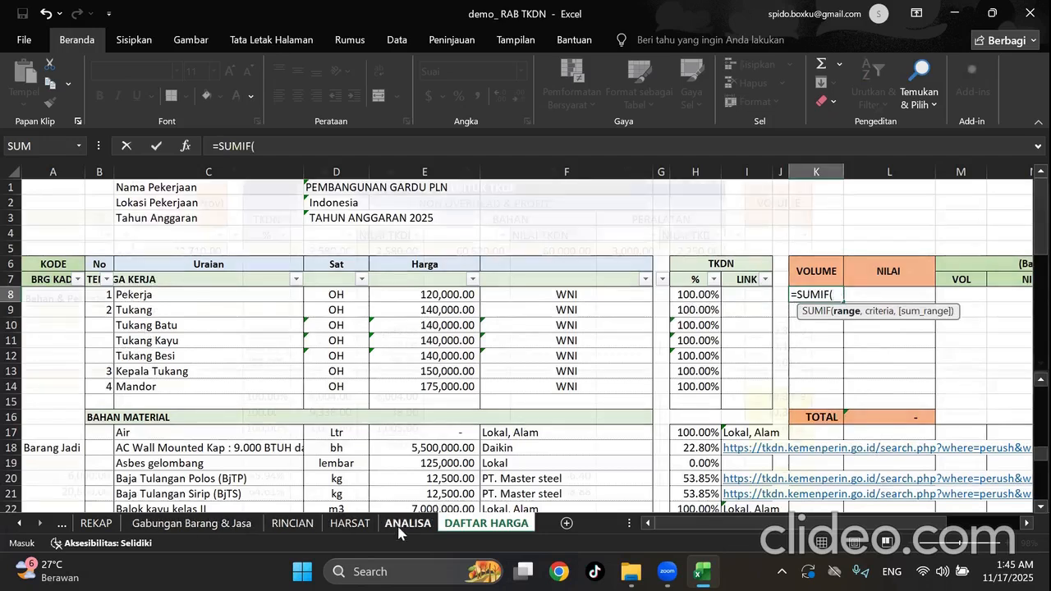
{"action": "left_click", "coordinate": [394, 524]}
{"action": "left_click_drag", "start_coordinate": [887, 531], "coordinate": [710, 529]}
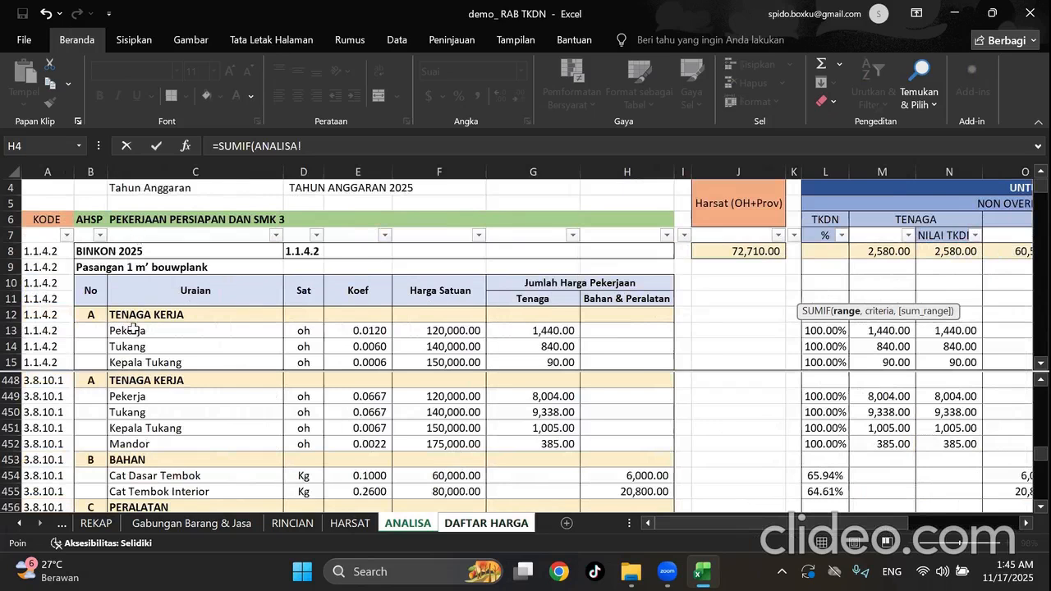
{"action": "left_click_drag", "start_coordinate": [133, 332], "coordinate": [148, 286]}
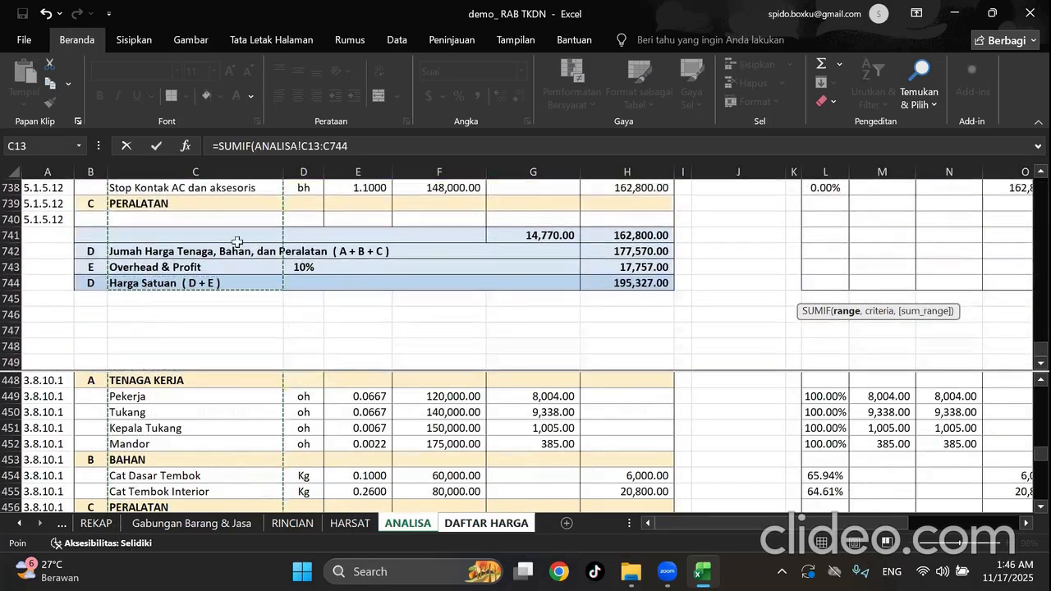
{"action": "left_click", "coordinate": [316, 146]}
{"action": "left_click", "coordinate": [318, 146]}
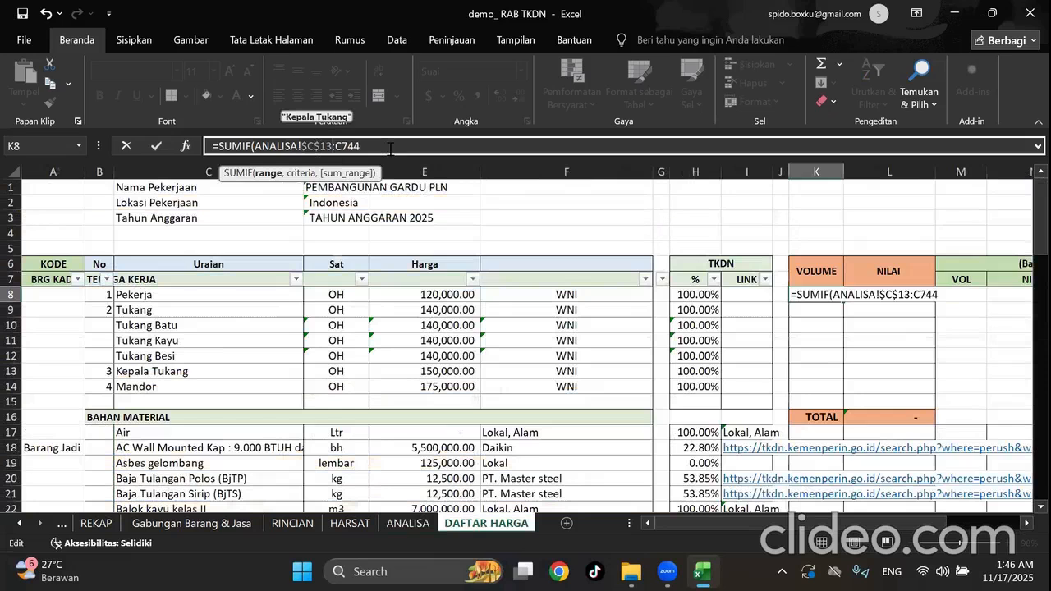
{"action": "key", "text": "F4"}
{"action": "type", "text": ","}
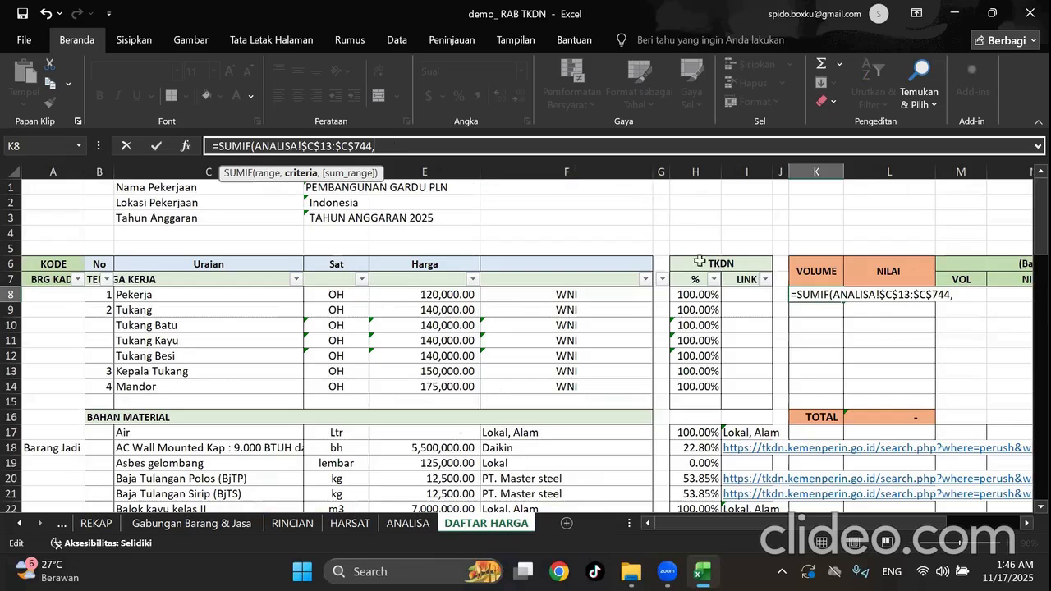
Add C8 (Pekerja) as the SUMIF criteria and ANALISA!T12:T744 as the sum range.
{"action": "left_click", "coordinate": [132, 299]}
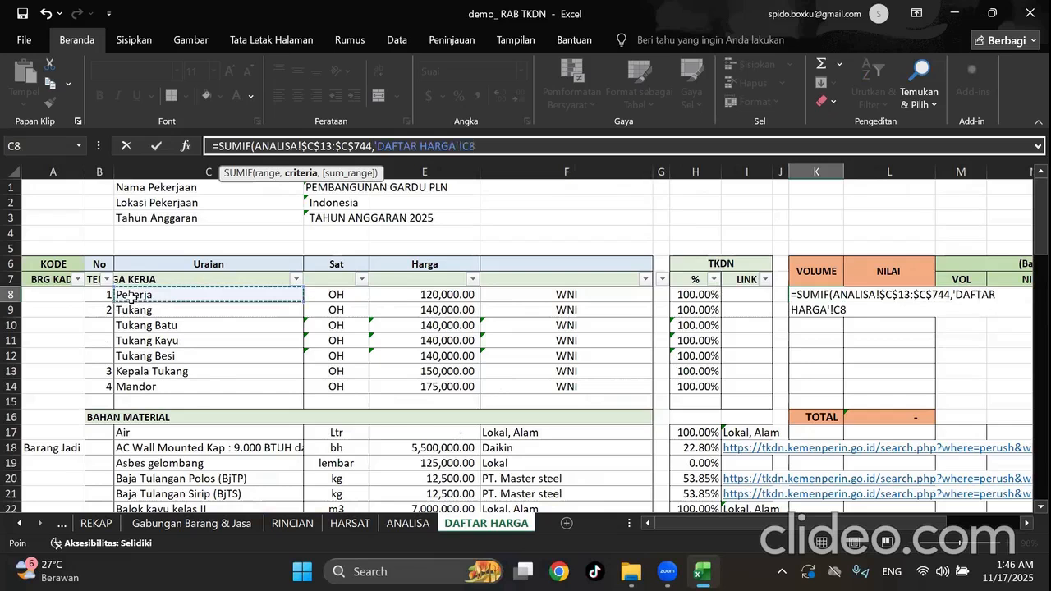
{"action": "type", "text": ","}
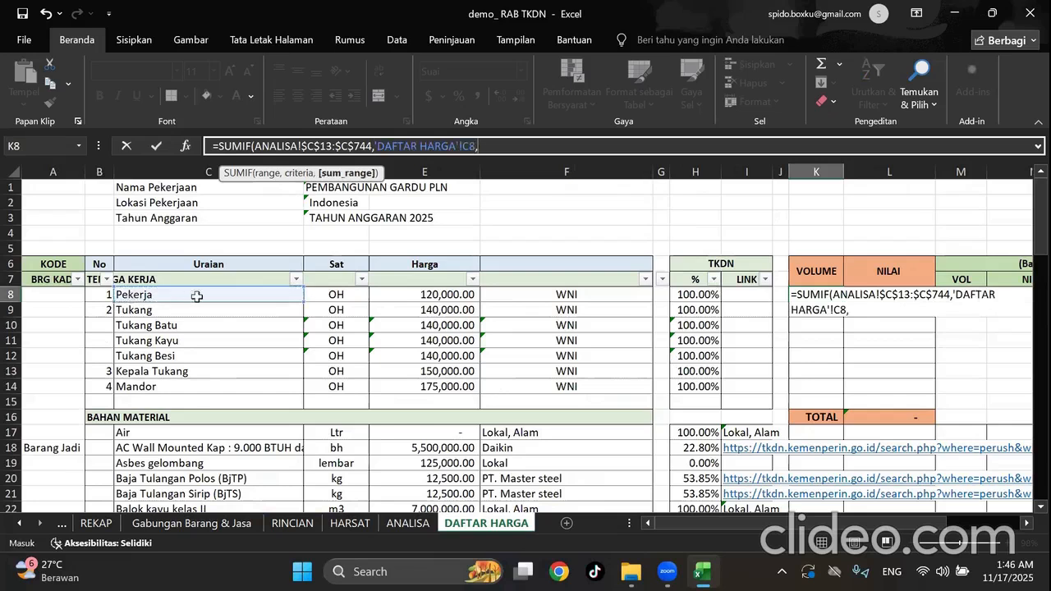
{"action": "left_click", "coordinate": [408, 526]}
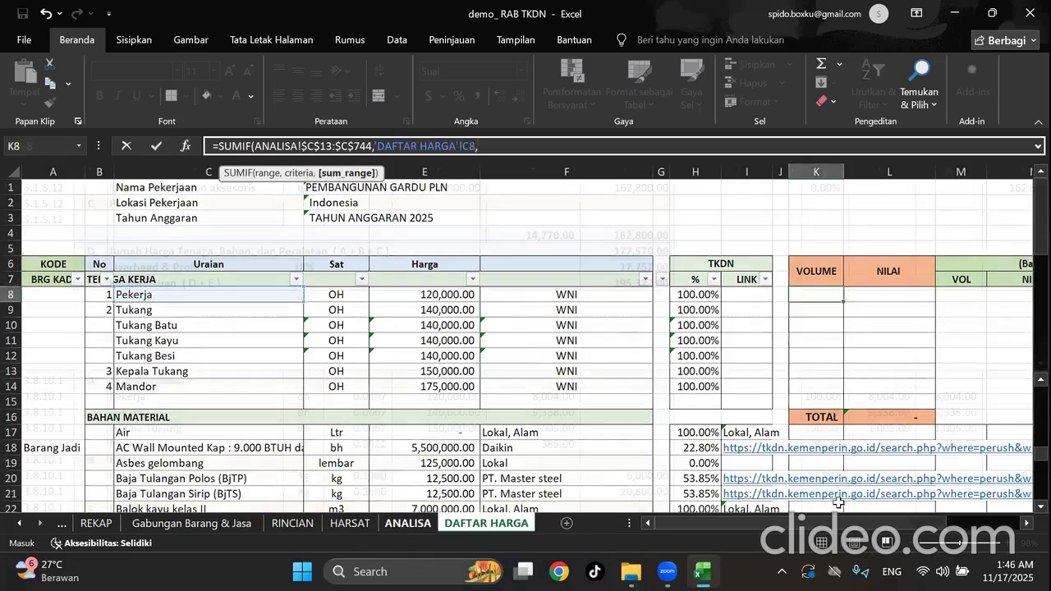
{"action": "scroll", "coordinate": [811, 298], "scroll_direction": "down", "scroll_amount": 3}
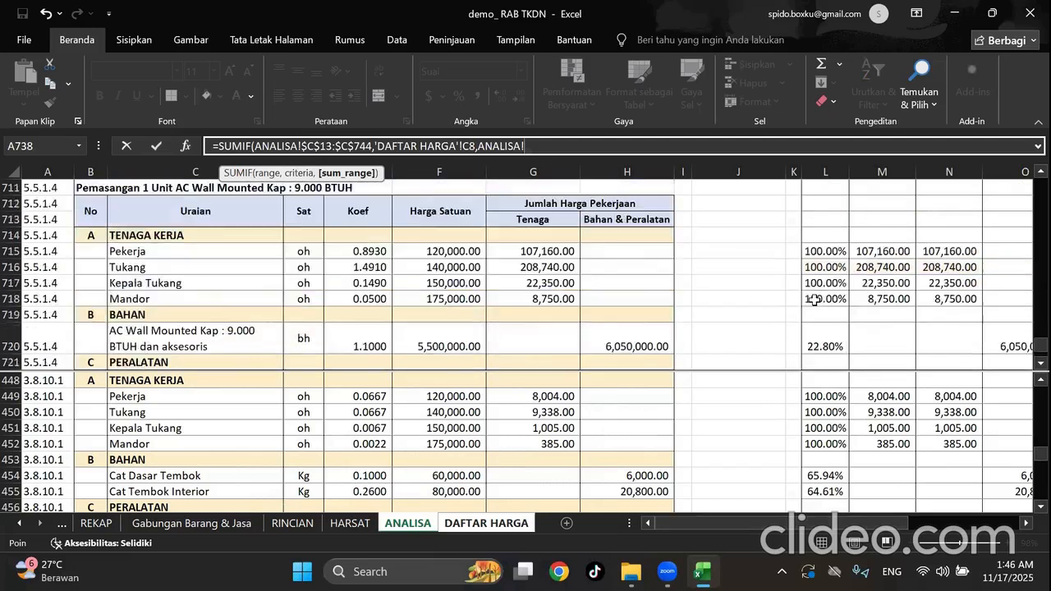
{"action": "scroll", "coordinate": [808, 303], "scroll_direction": "up", "scroll_amount": 2}
{"action": "left_click_drag", "start_coordinate": [838, 526], "coordinate": [947, 525]}
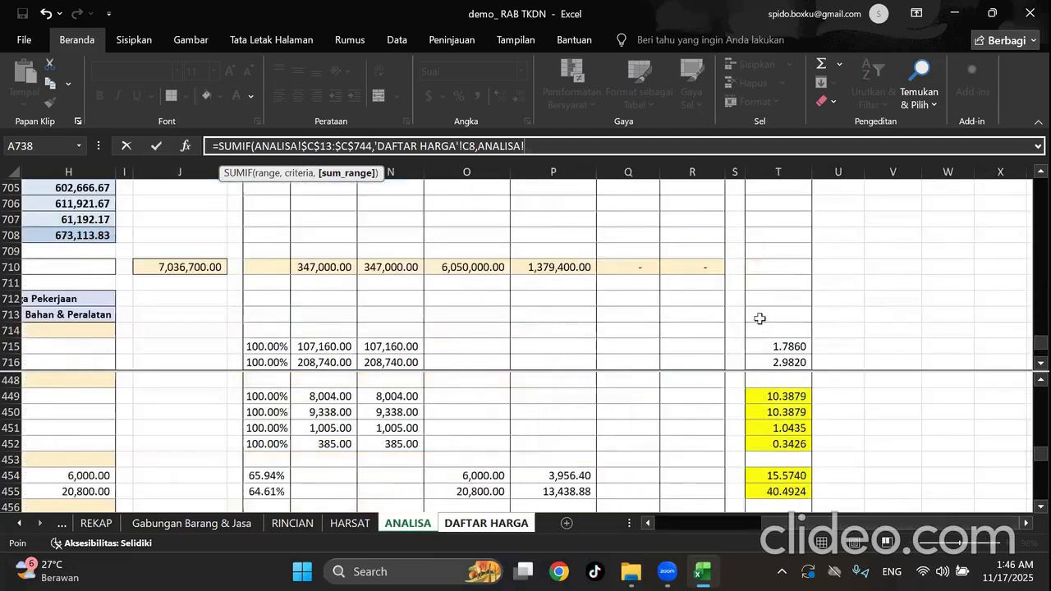
{"action": "scroll", "coordinate": [770, 297], "scroll_direction": "up", "scroll_amount": 5}
{"action": "scroll", "coordinate": [770, 287], "scroll_direction": "up", "scroll_amount": 20}
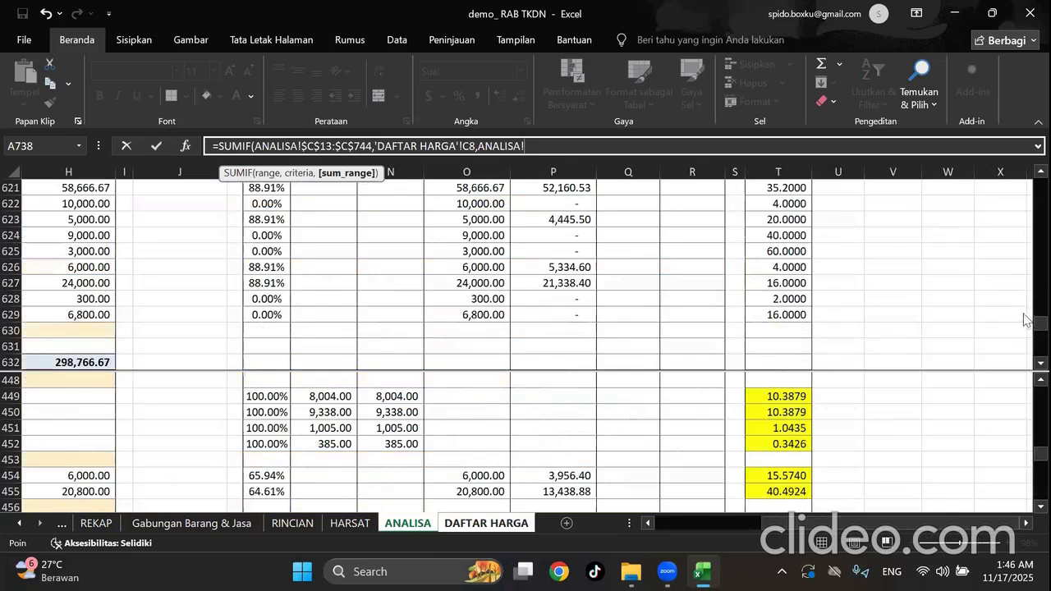
{"action": "left_click_drag", "start_coordinate": [1025, 324], "coordinate": [1026, 164]}
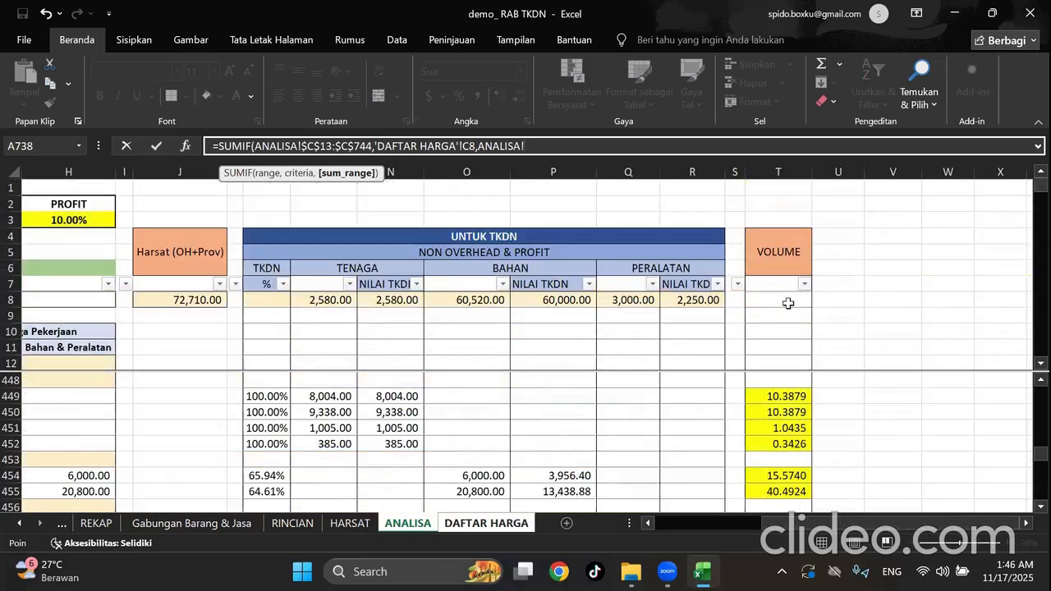
{"action": "mouse_move", "coordinate": [912, 527]}
{"action": "left_mouse_down"}
{"action": "mouse_move", "coordinate": [821, 539]}
{"action": "mouse_move", "coordinate": [909, 540]}
{"action": "left_mouse_up"}
{"action": "left_click_drag", "start_coordinate": [788, 361], "coordinate": [786, 253]}
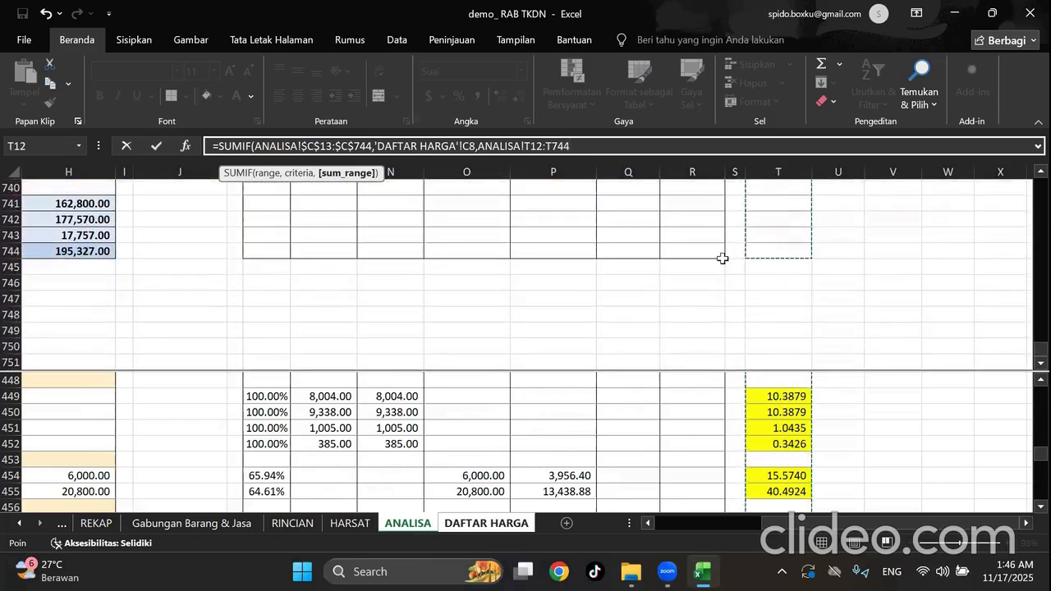
Change the sum range to ANALISA!T$13:$T$744 and complete the SUMIF formula in K8.
{"action": "left_click", "coordinate": [546, 150]}
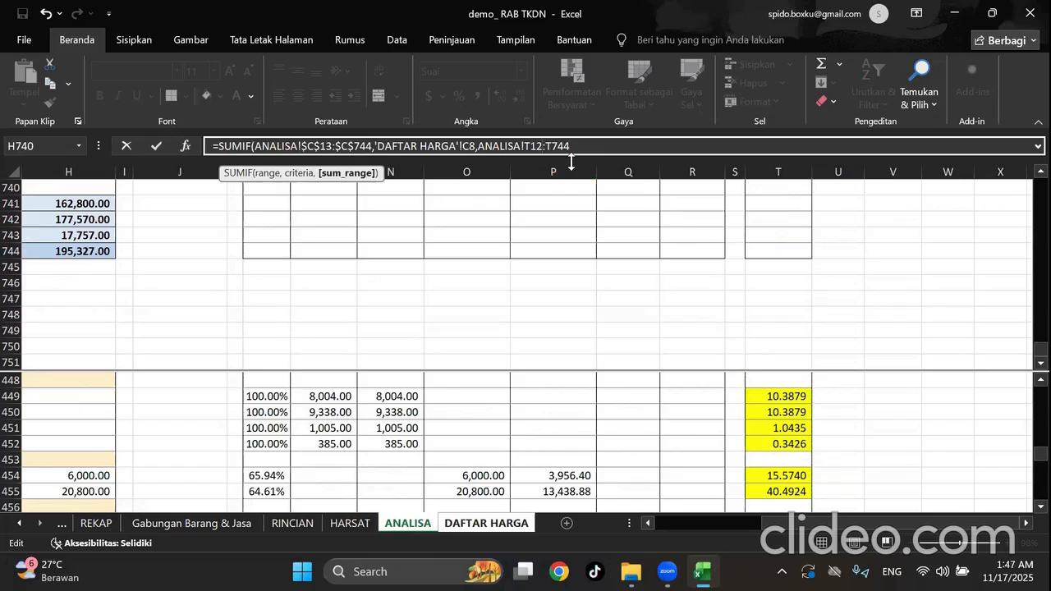
{"action": "key", "text": "F4"}
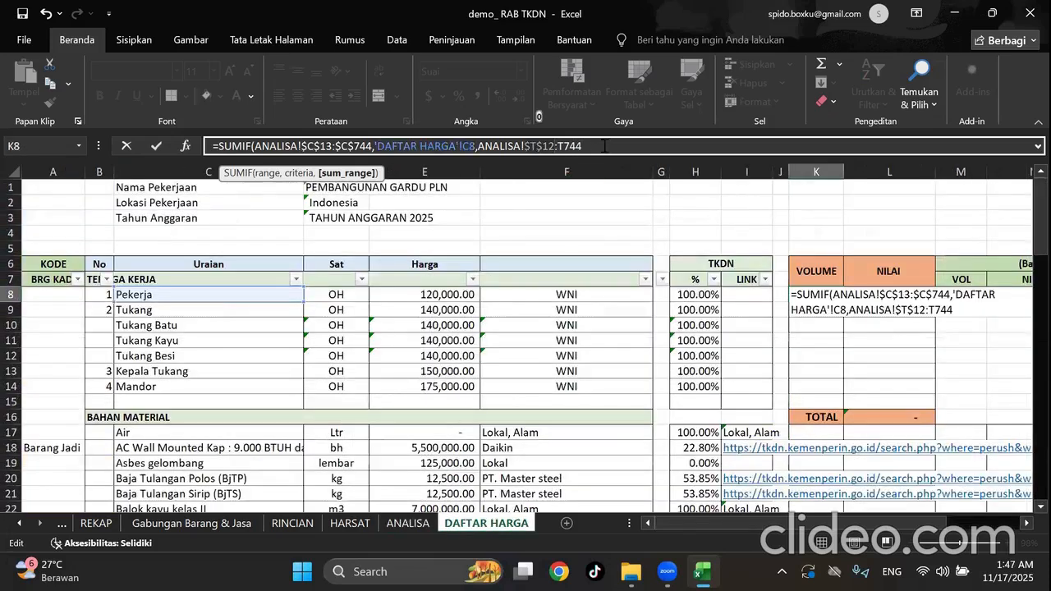
{"action": "key", "text": "F4"}
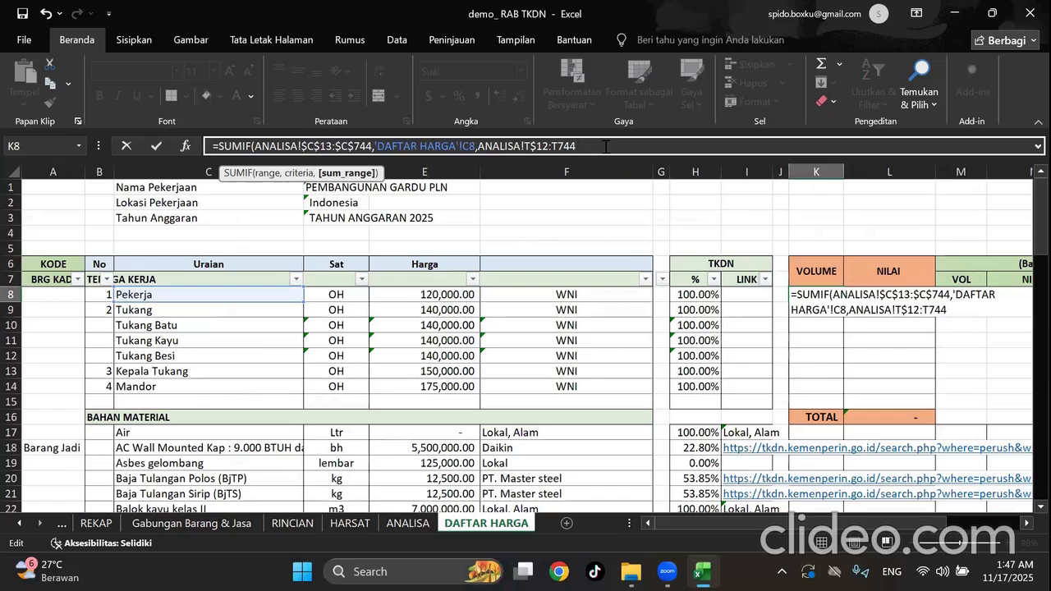
{"action": "key", "text": "F4"}
{"action": "type", "text": ")"}
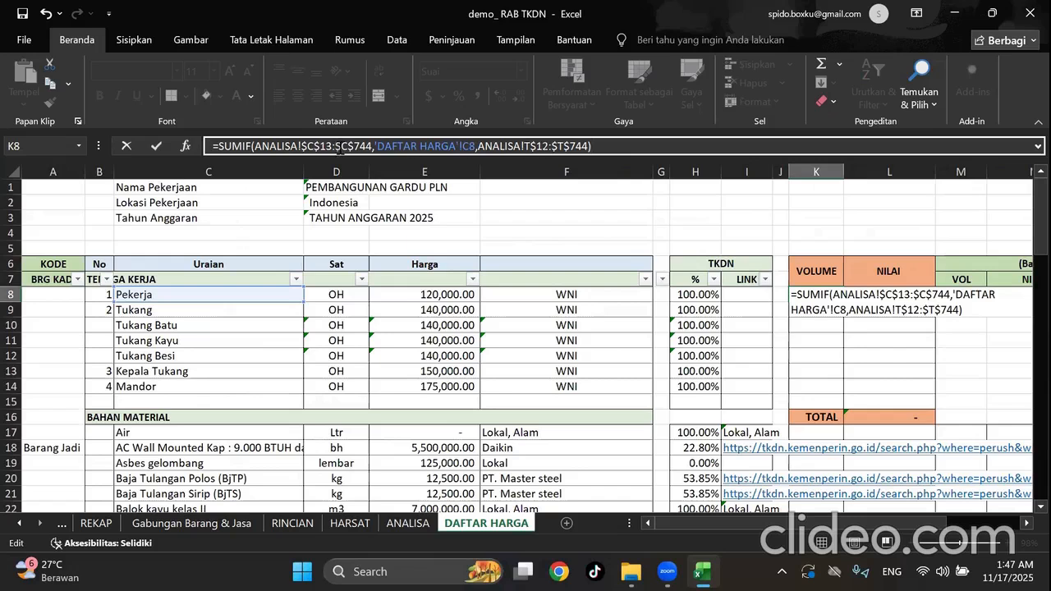
{"action": "left_click", "coordinate": [549, 147]}
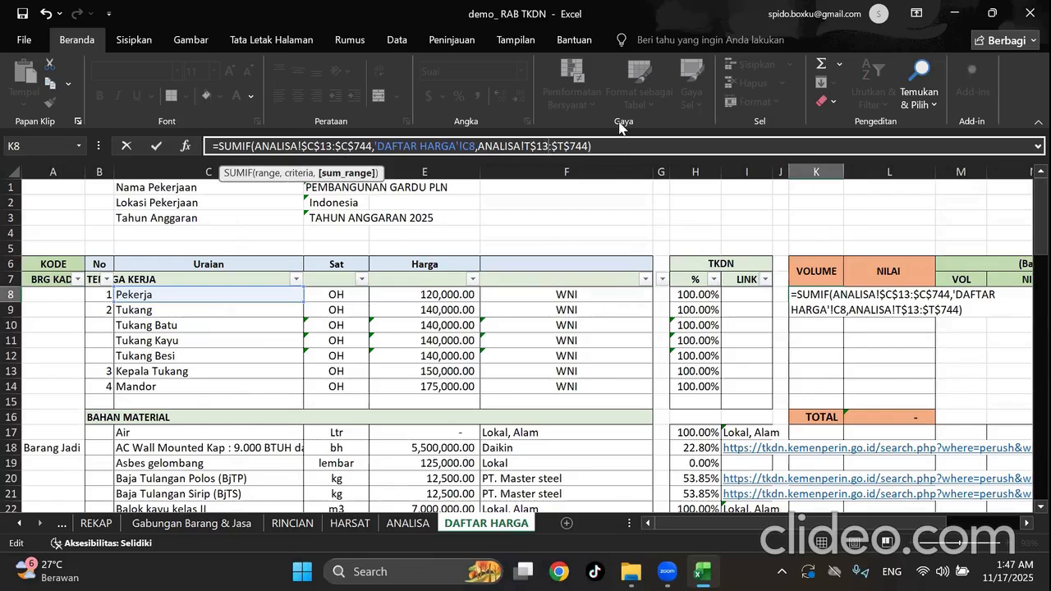
{"action": "key", "text": "Return"}
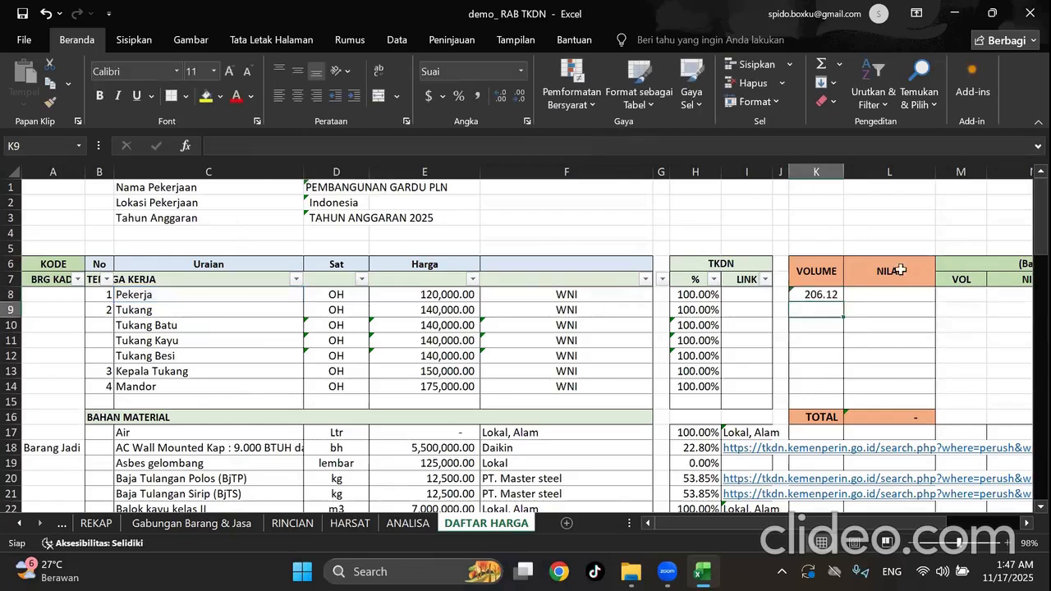
Calculate the Pekerja NILAI in L8 as =E8*K8, and fill the VOLUME and NILAI formulas through row 14.
{"action": "left_click", "coordinate": [903, 296]}
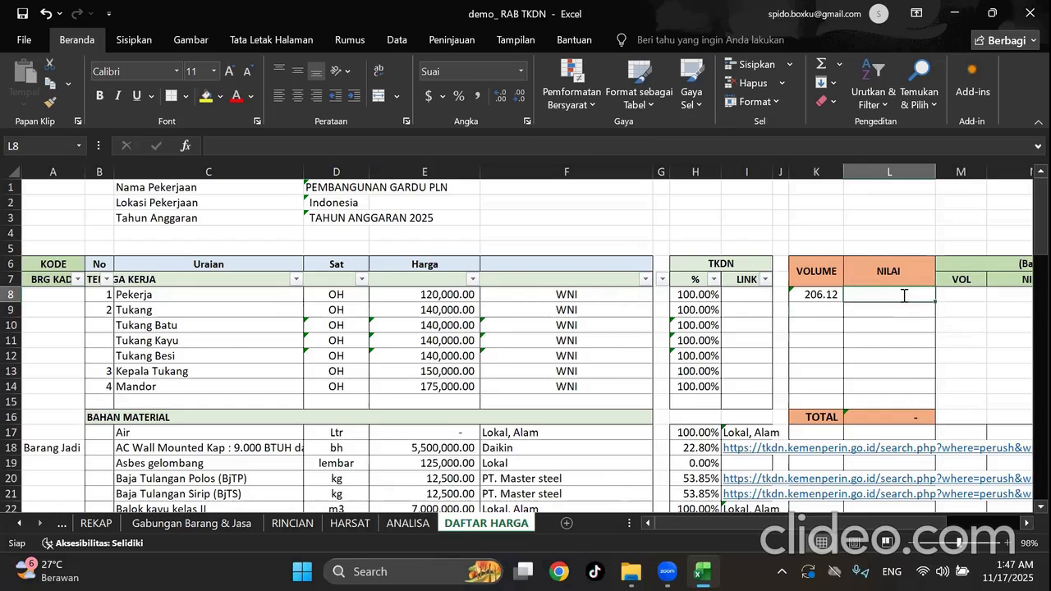
{"action": "type", "text": "="}
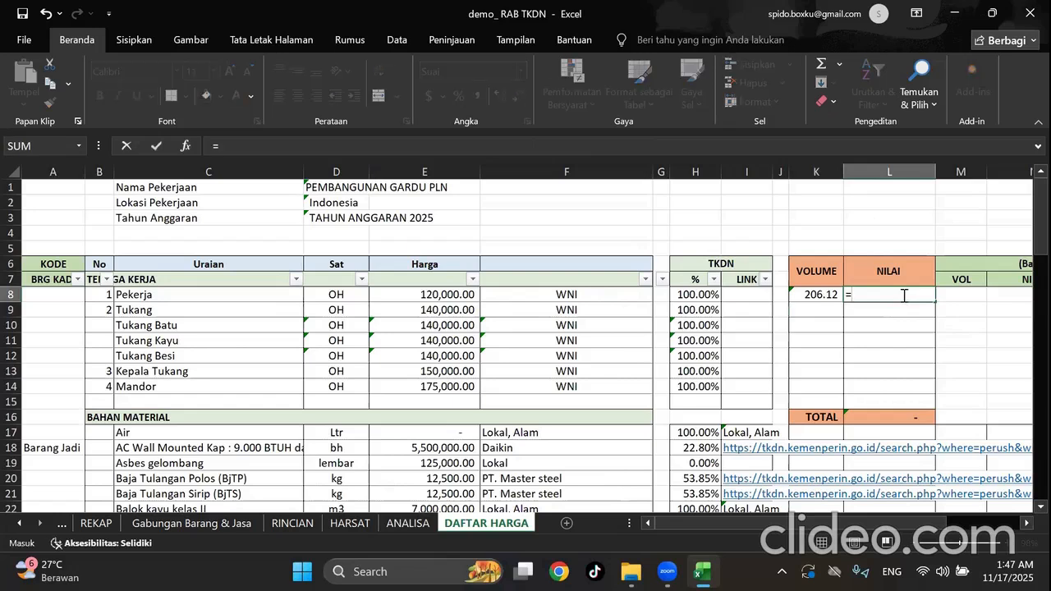
{"action": "left_click", "coordinate": [437, 296]}
{"action": "type", "text": "*"}
{"action": "left_click", "coordinate": [810, 296]}
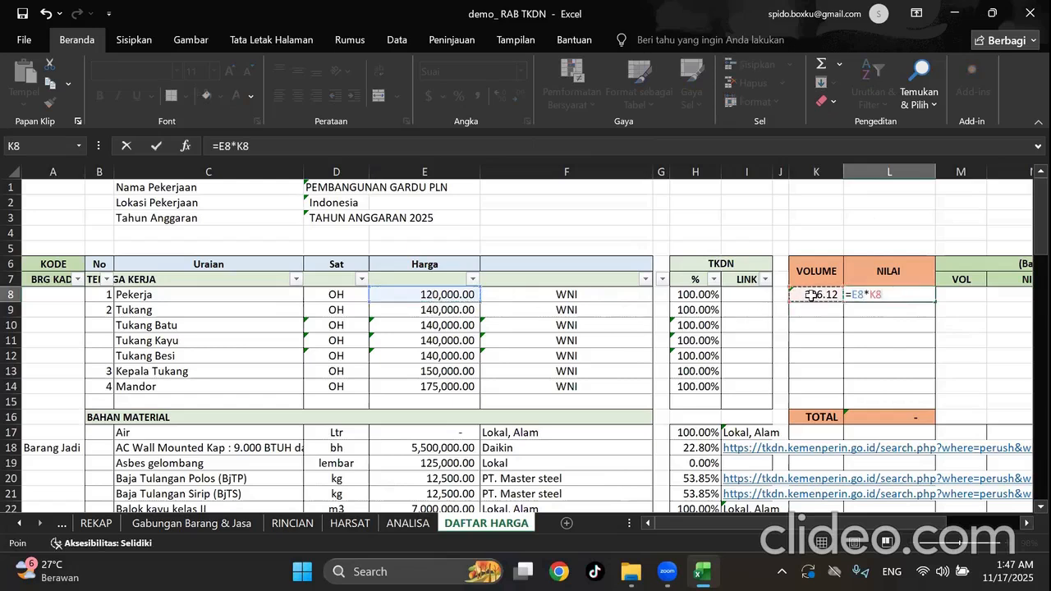
{"action": "key", "text": "Return"}
{"action": "left_click_drag", "start_coordinate": [831, 295], "coordinate": [926, 397]}
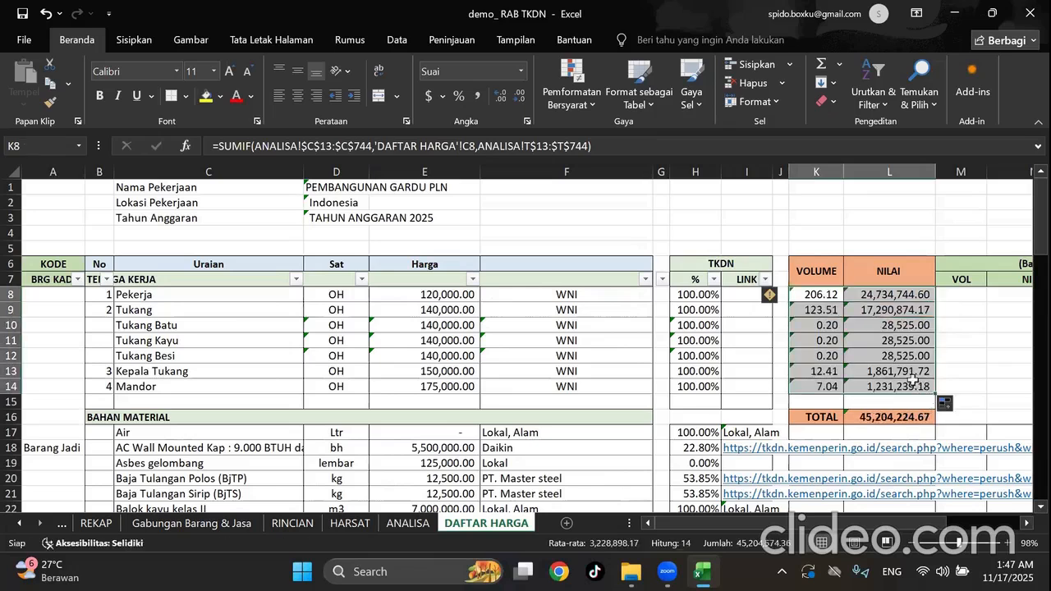
{"action": "left_click", "coordinate": [899, 358]}
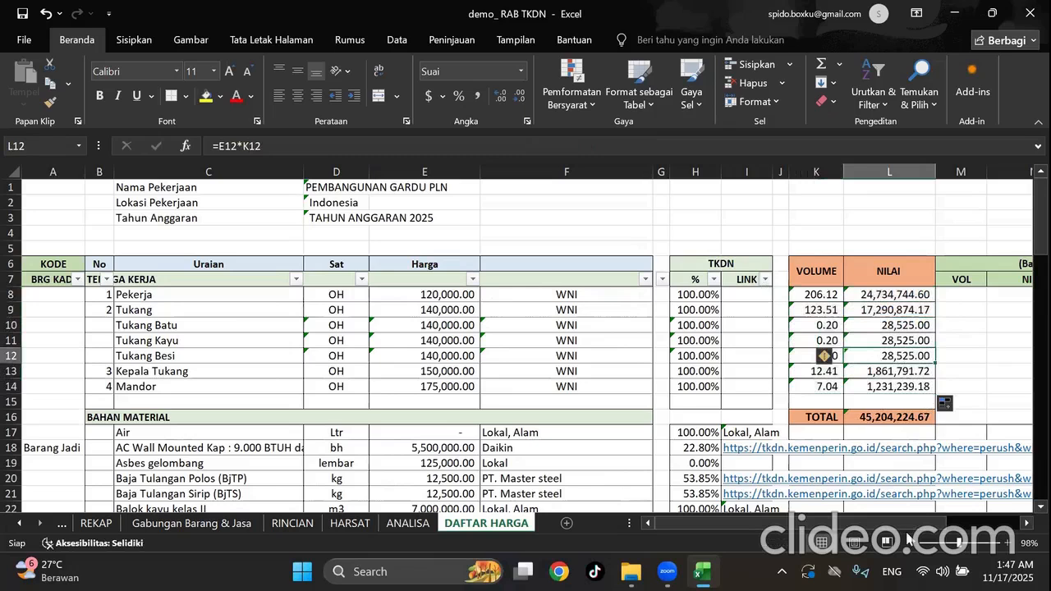
{"action": "left_click_drag", "start_coordinate": [915, 530], "coordinate": [974, 528]}
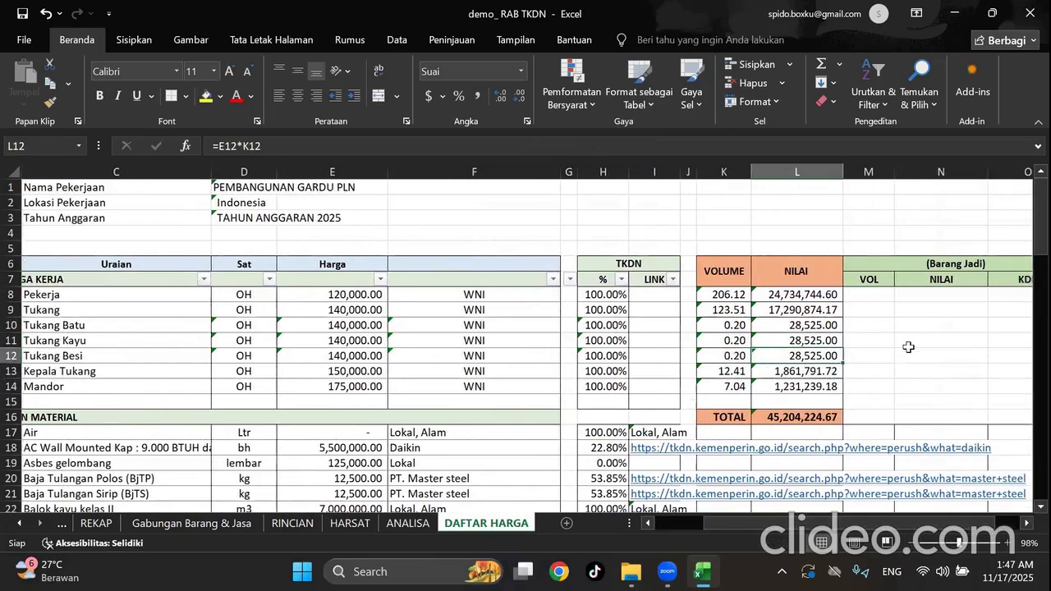
{"action": "scroll", "coordinate": [908, 348], "scroll_direction": "down", "scroll_amount": 2}
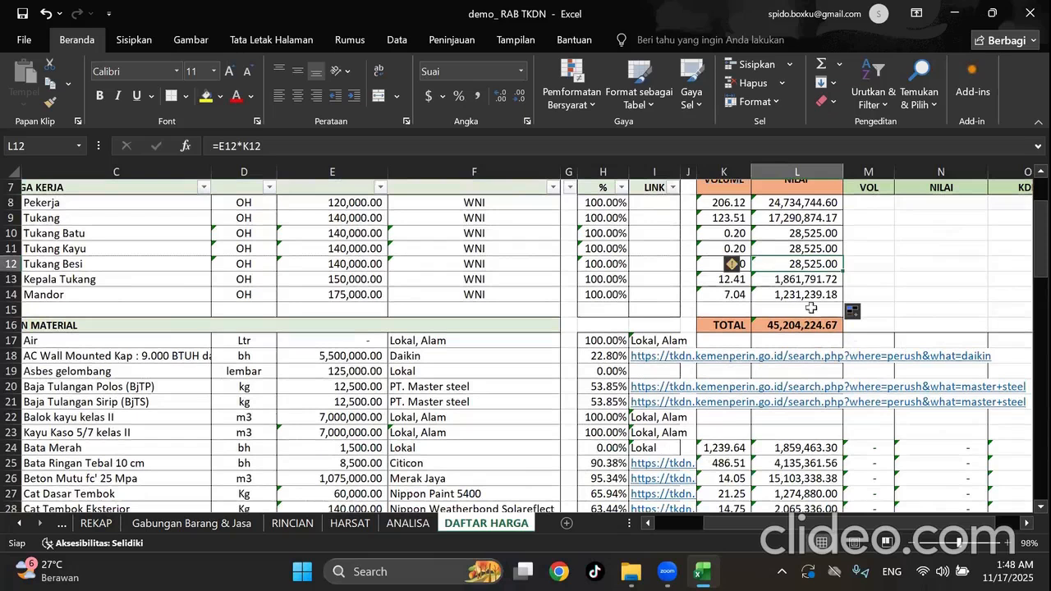
{"action": "left_click_drag", "start_coordinate": [735, 296], "coordinate": [803, 305]}
{"action": "key", "text": "ctrl+c"}
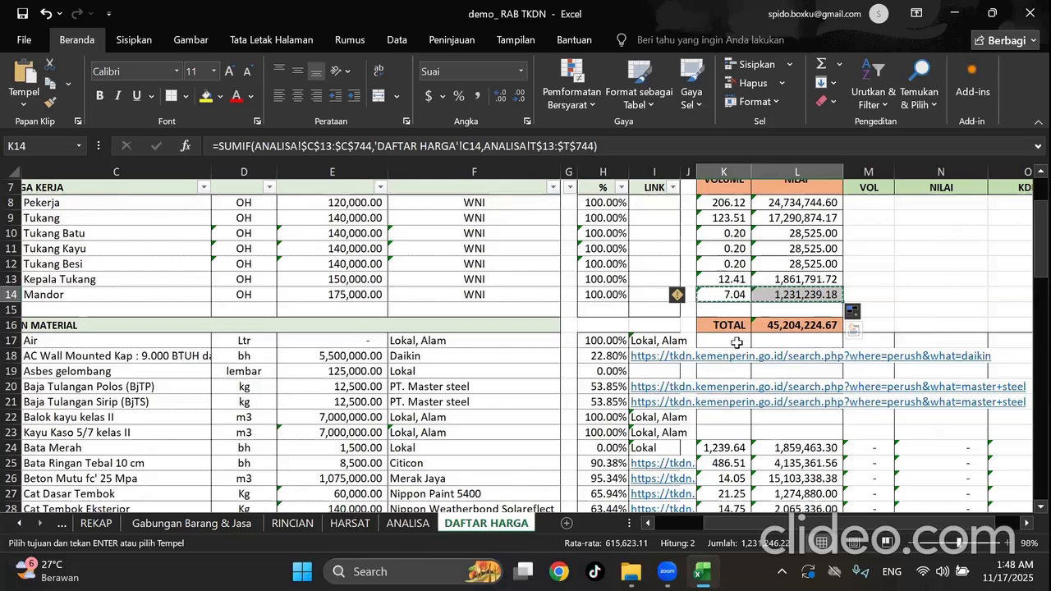
{"action": "double_click", "coordinate": [737, 342]}
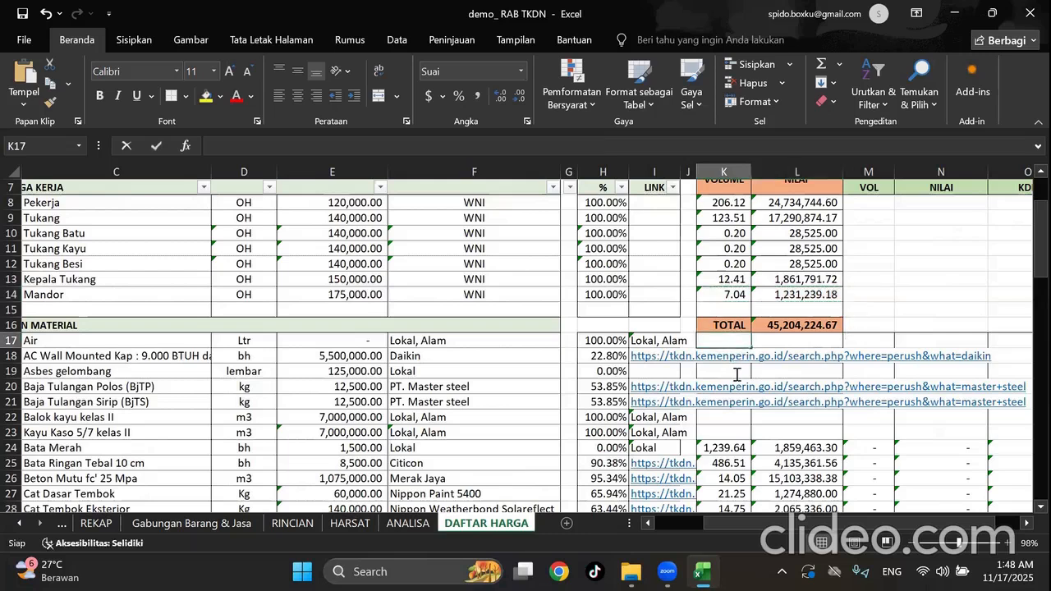
Copy the Mandor VOLUME and NILAI formulas from K14:L14 into material rows 17 to 23.
{"action": "left_click", "coordinate": [739, 293]}
{"action": "left_click_drag", "start_coordinate": [739, 293], "coordinate": [772, 295]}
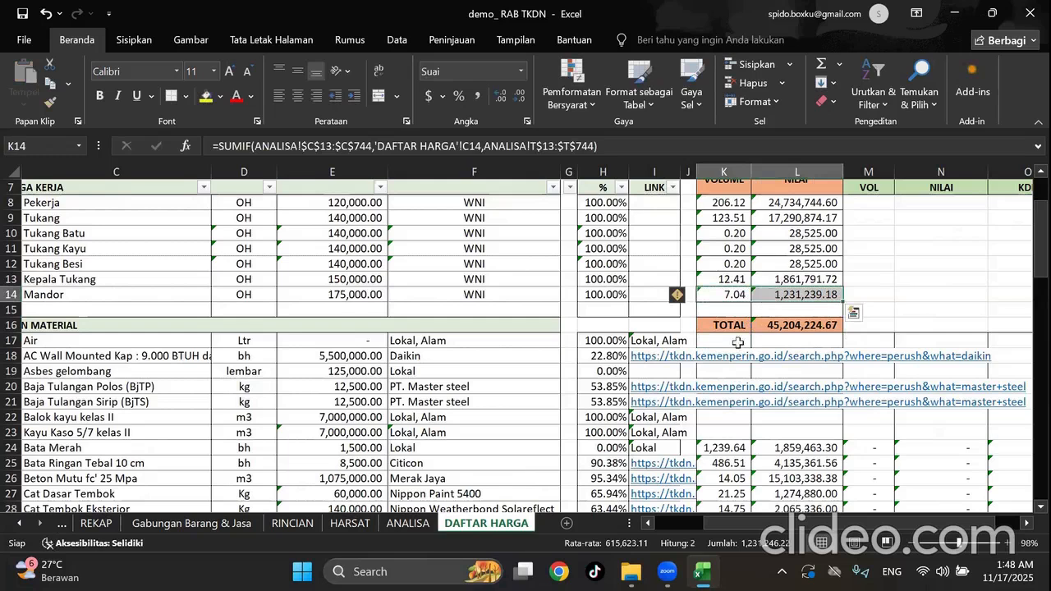
{"action": "key", "text": "ctrl+c"}
{"action": "left_click_drag", "start_coordinate": [729, 340], "coordinate": [725, 427]}
{"action": "key", "text": "ctrl+v"}
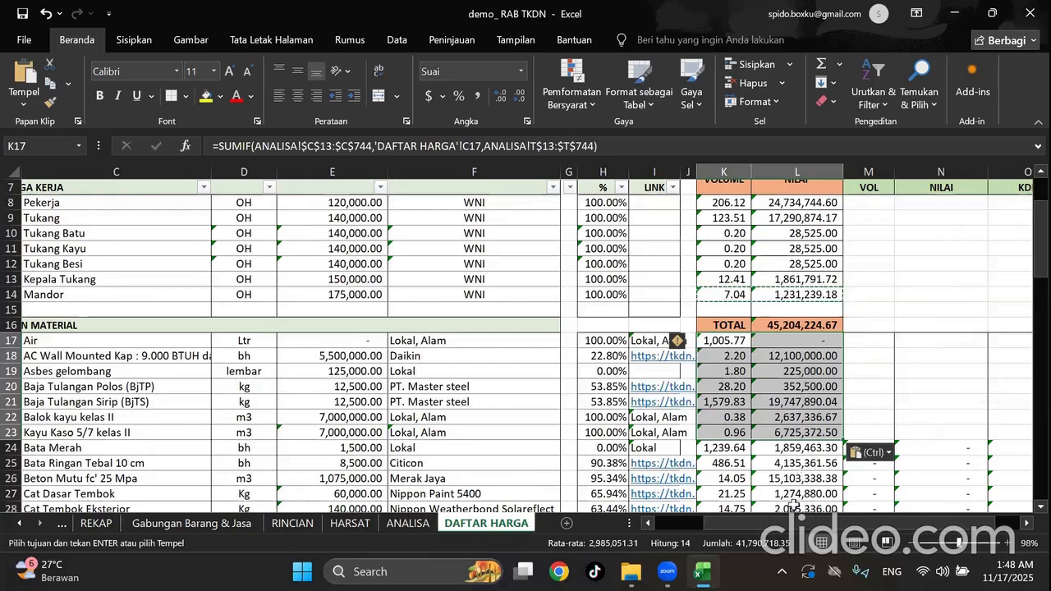
{"action": "scroll", "coordinate": [794, 484], "scroll_direction": "down", "scroll_amount": 8}
{"action": "scroll", "coordinate": [795, 477], "scroll_direction": "up", "scroll_amount": 1}
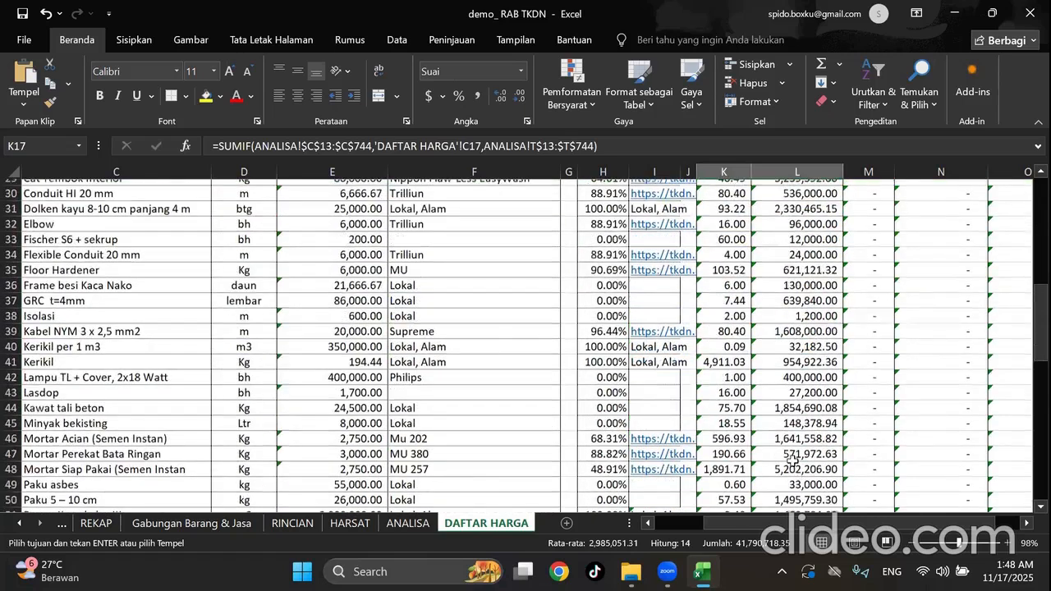
Select the Barang Jadi VOL cell of the Air material row, M17.
{"action": "scroll", "coordinate": [903, 340], "scroll_direction": "up", "scroll_amount": 9}
{"action": "left_click", "coordinate": [903, 340]}
{"action": "left_click_drag", "start_coordinate": [872, 523], "coordinate": [819, 527]}
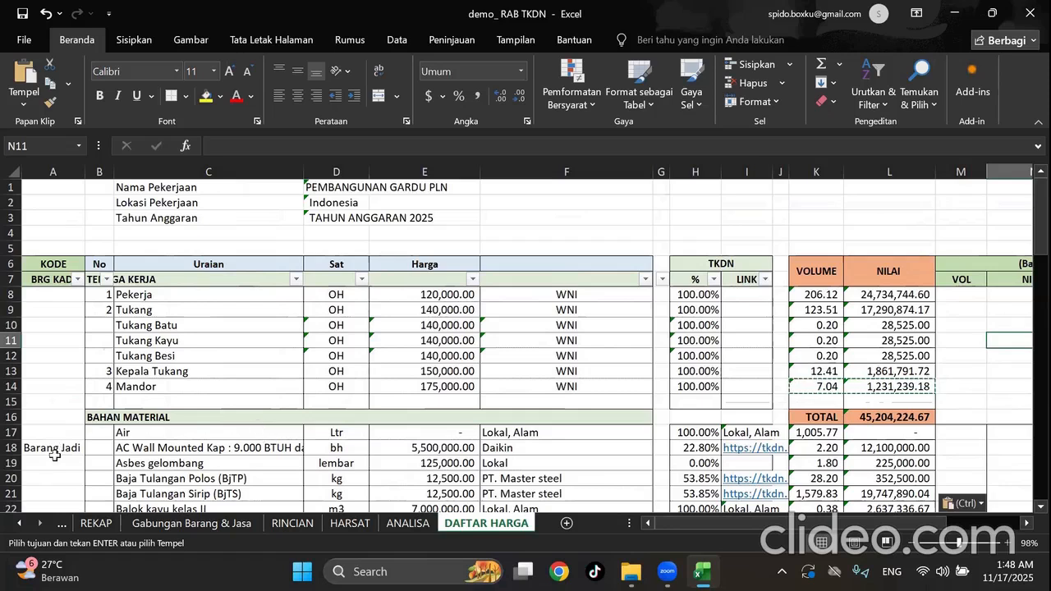
{"action": "left_click_drag", "start_coordinate": [821, 526], "coordinate": [892, 538]}
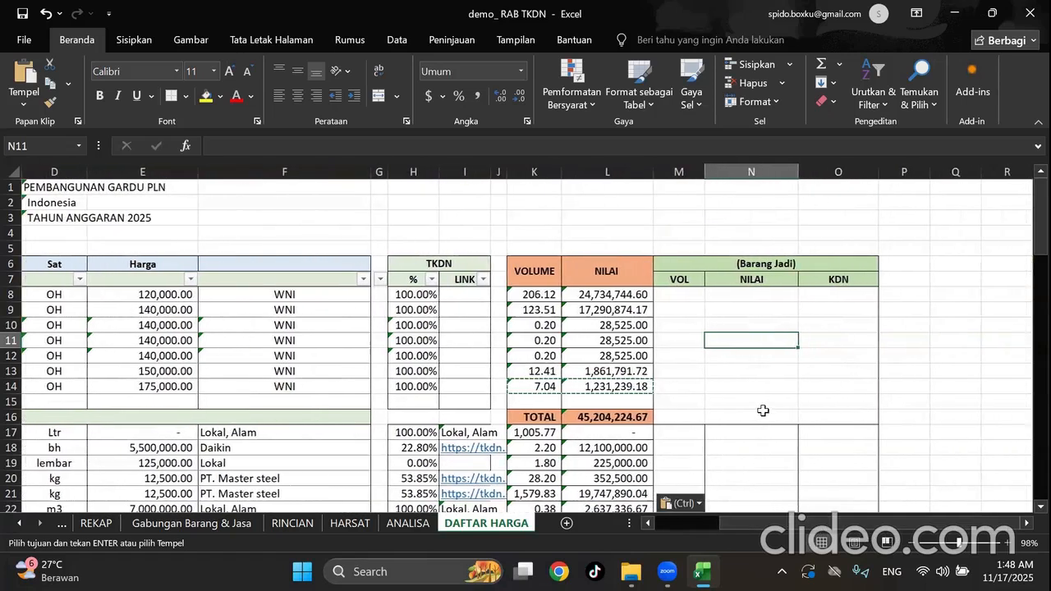
{"action": "scroll", "coordinate": [761, 411], "scroll_direction": "down", "scroll_amount": 1}
{"action": "left_click", "coordinate": [683, 404]}
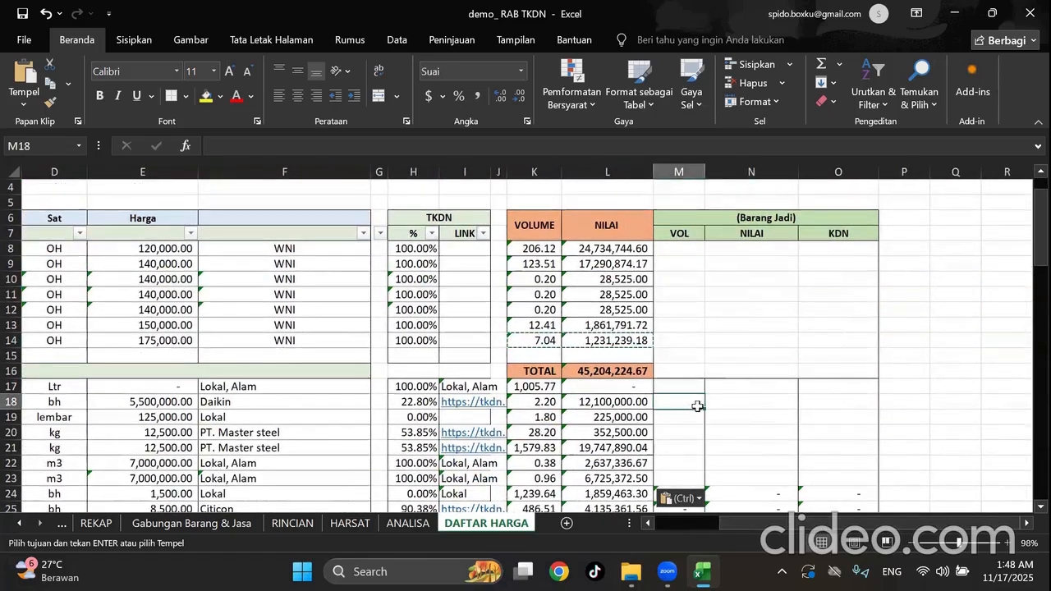
{"action": "left_click", "coordinate": [690, 390]}
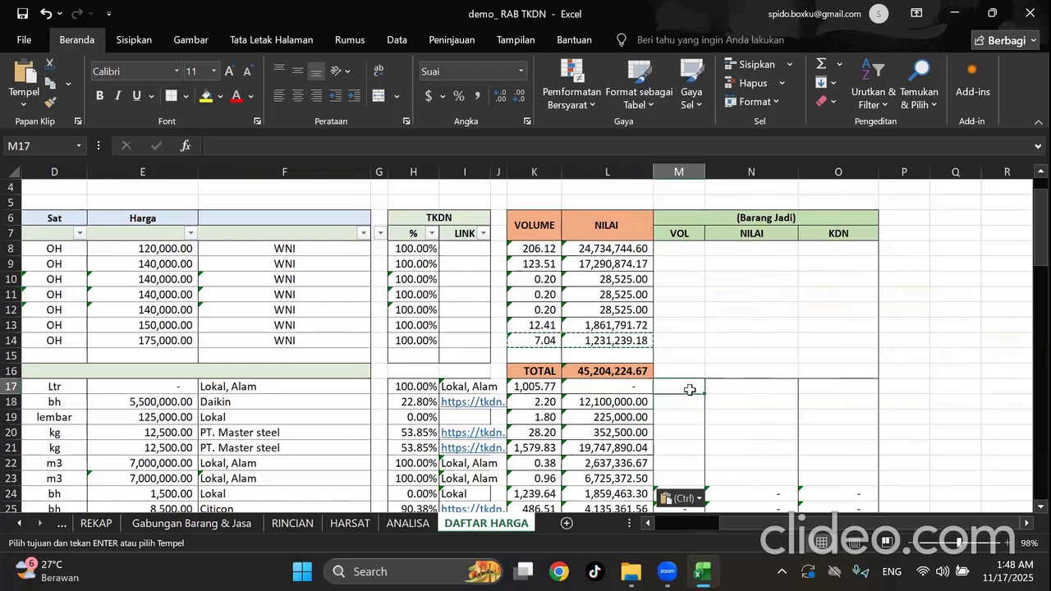
{"action": "type", "text": "="}
{"action": "left_click_drag", "start_coordinate": [845, 522], "coordinate": [687, 529]}
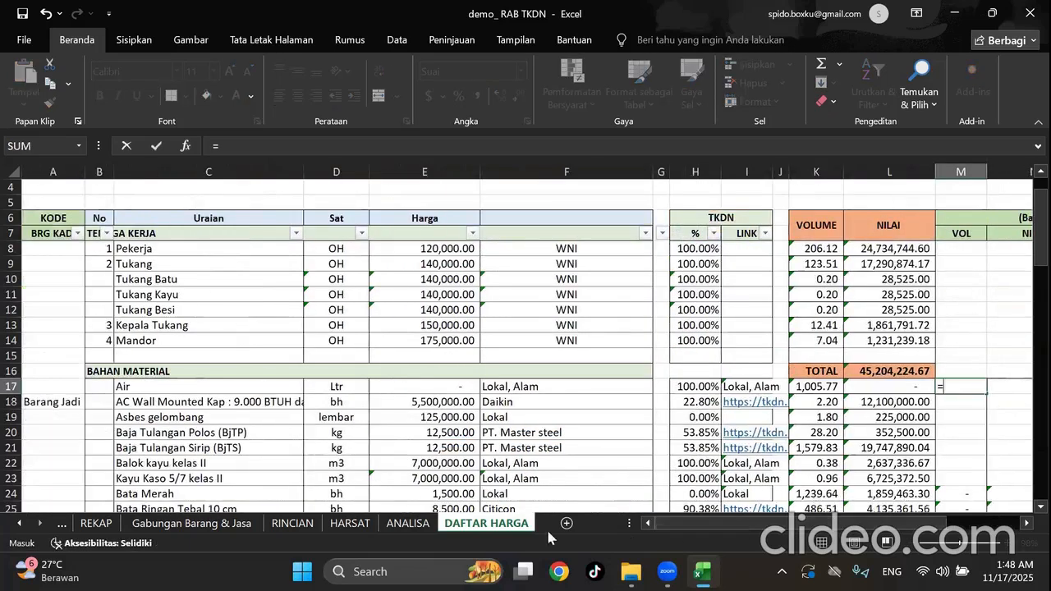
{"action": "left_click", "coordinate": [57, 387]}
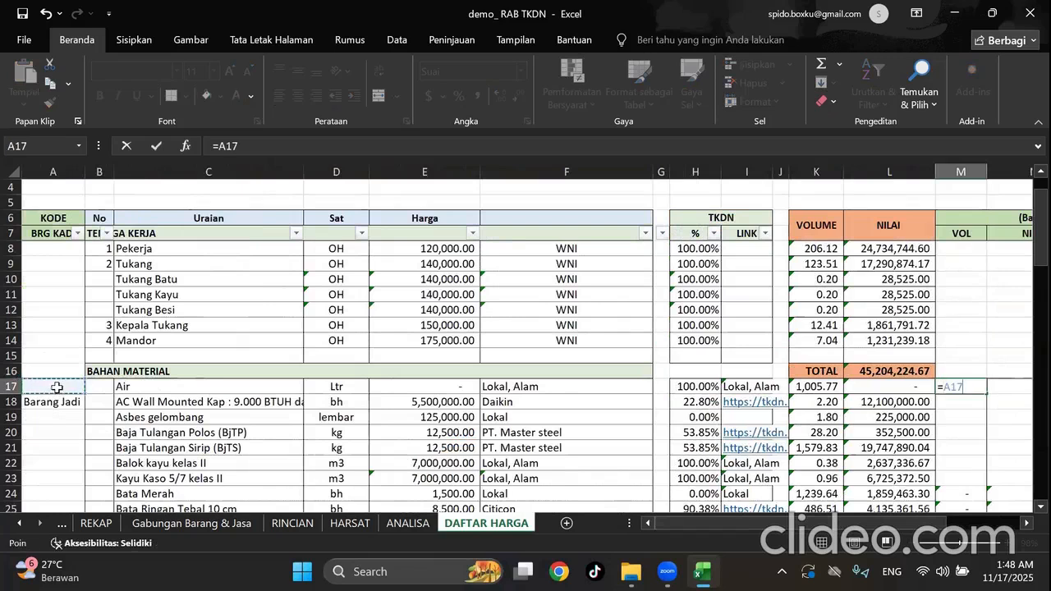
{"action": "type", "text": "="}
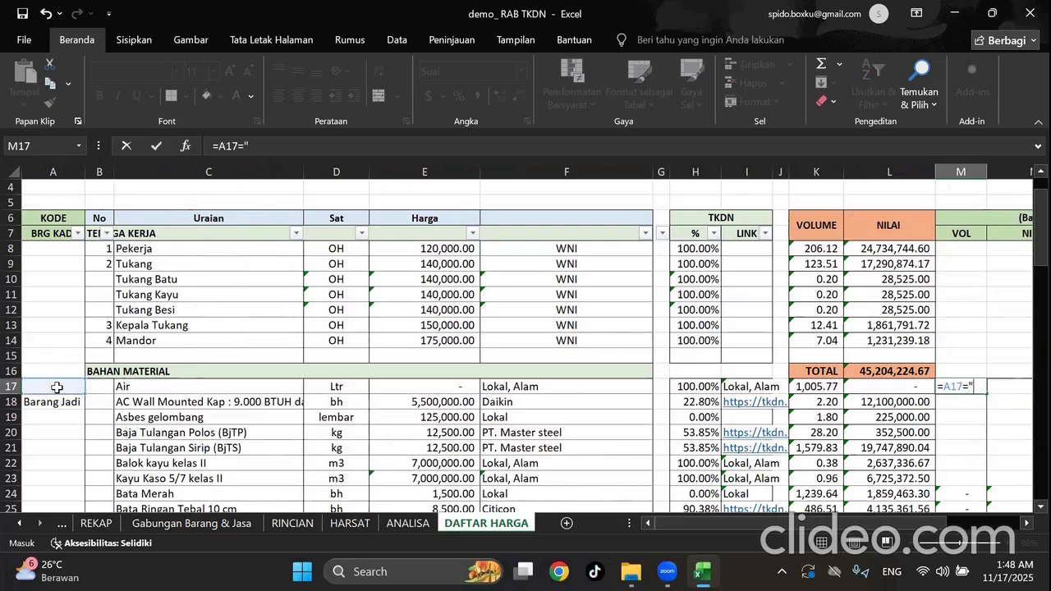
{"action": "type", "text": "\"Barang Jadi\""}
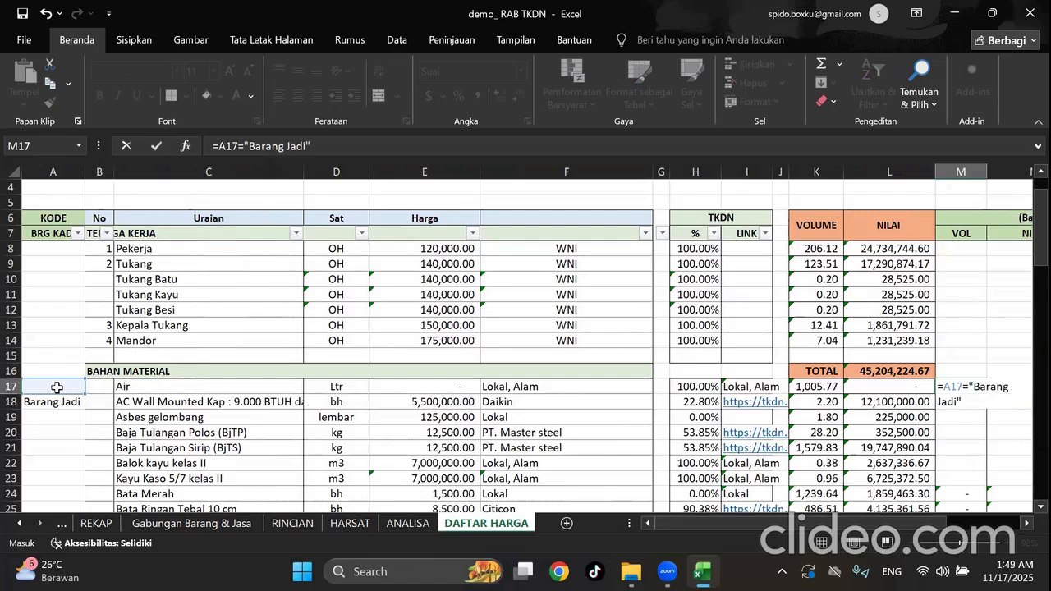
{"action": "key", "text": "Escape"}
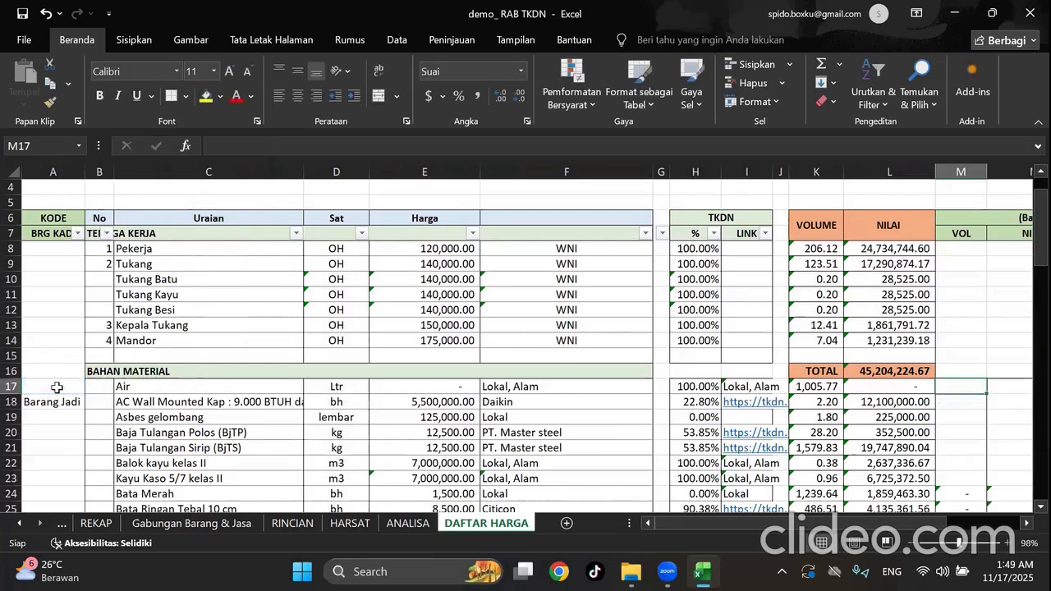
Enter the Barang Jadi VOL formula =IF(A17="Barang Jadi",1,0)*K17 in M17.
{"action": "type", "text": "=i"}
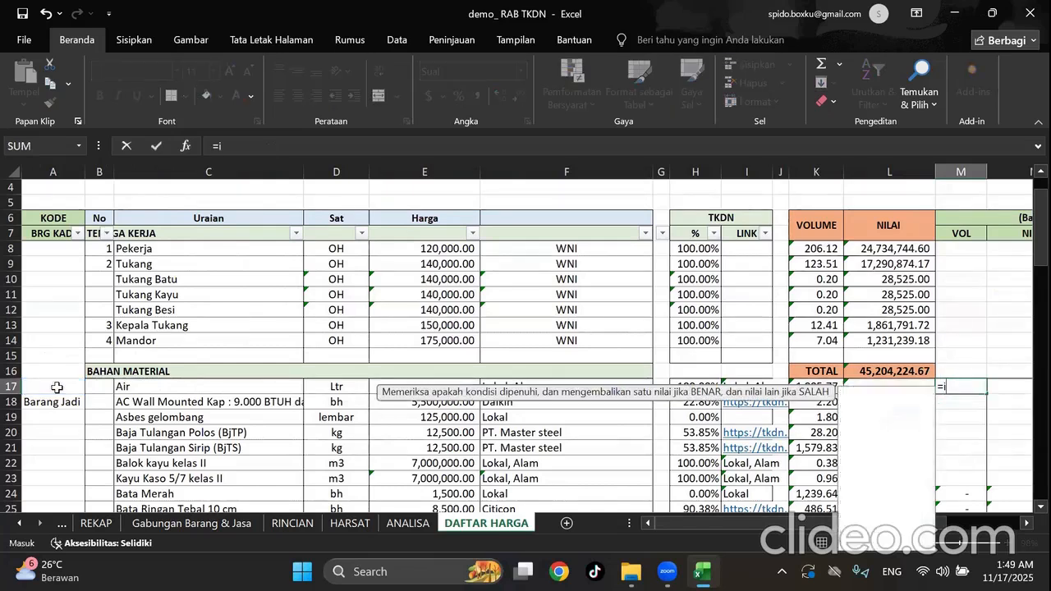
{"action": "type", "text": "f"}
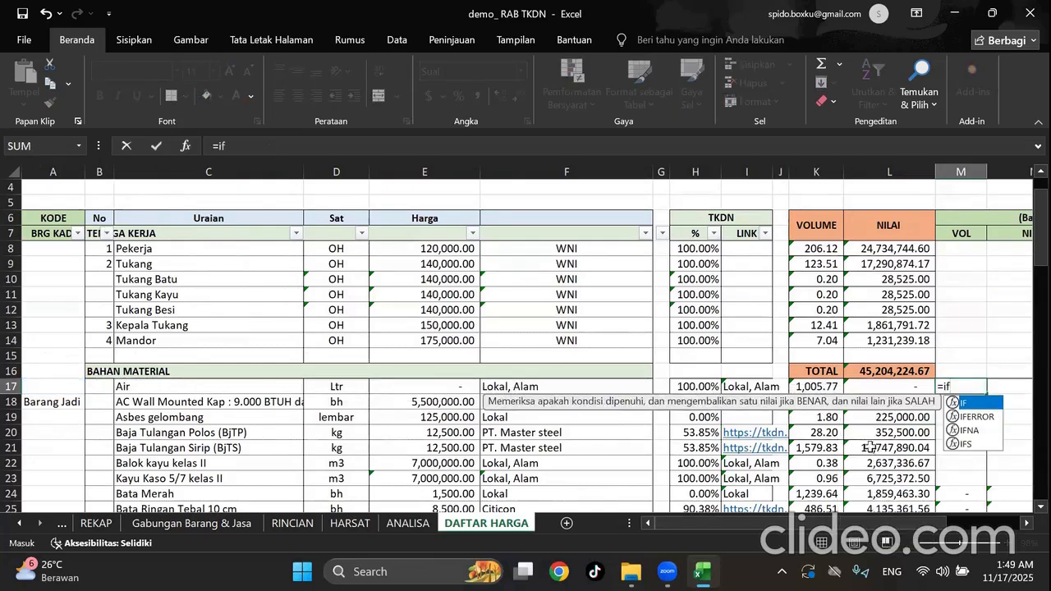
{"action": "double_click", "coordinate": [978, 407]}
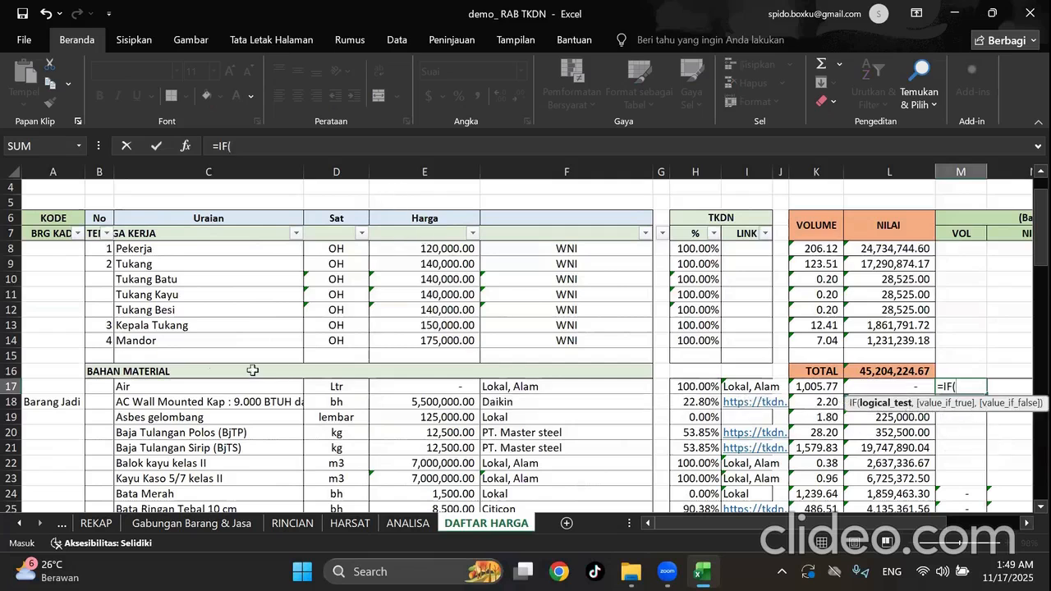
{"action": "left_click", "coordinate": [61, 388]}
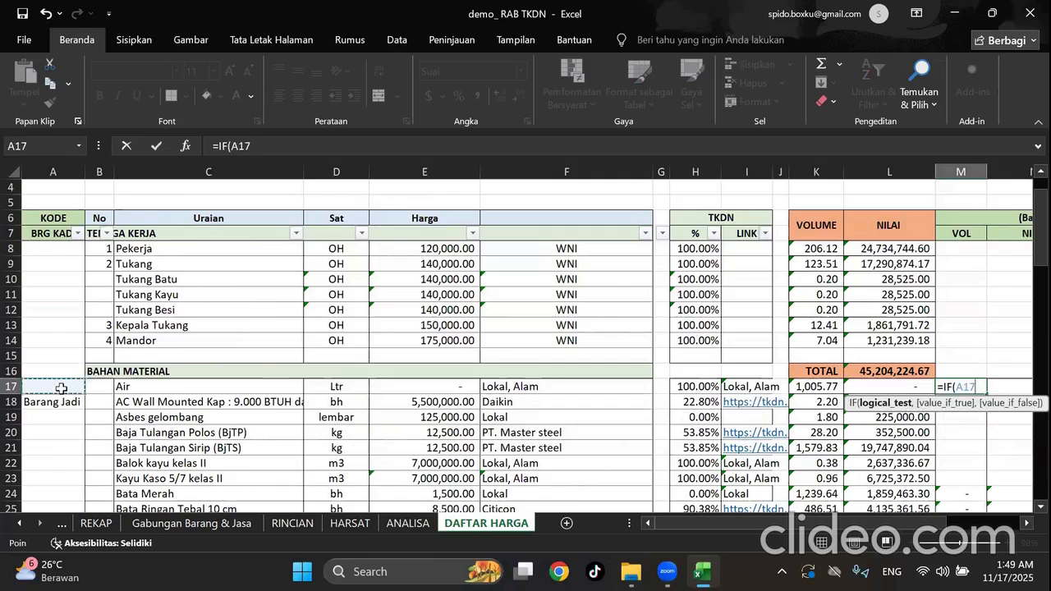
{"action": "type", "text": "=\""}
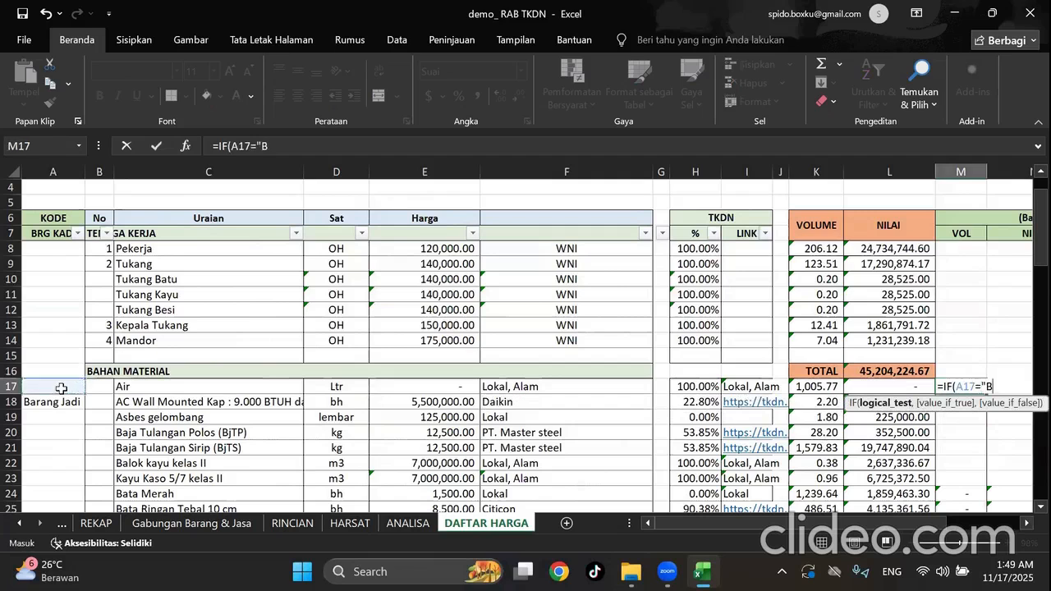
{"action": "type", "text": "Barang Jadi"}
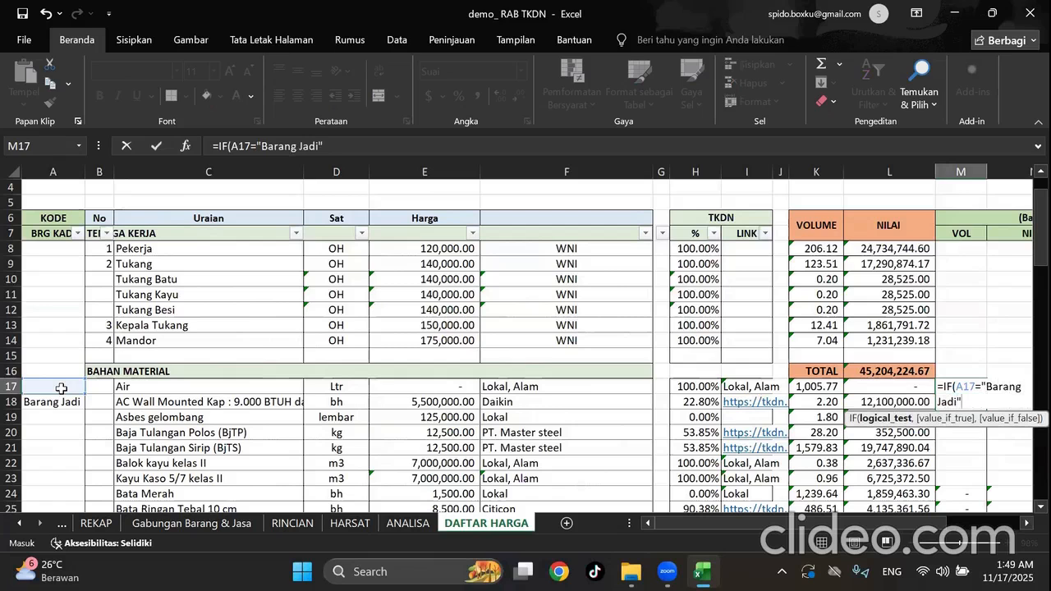
{"action": "type", "text": ","}
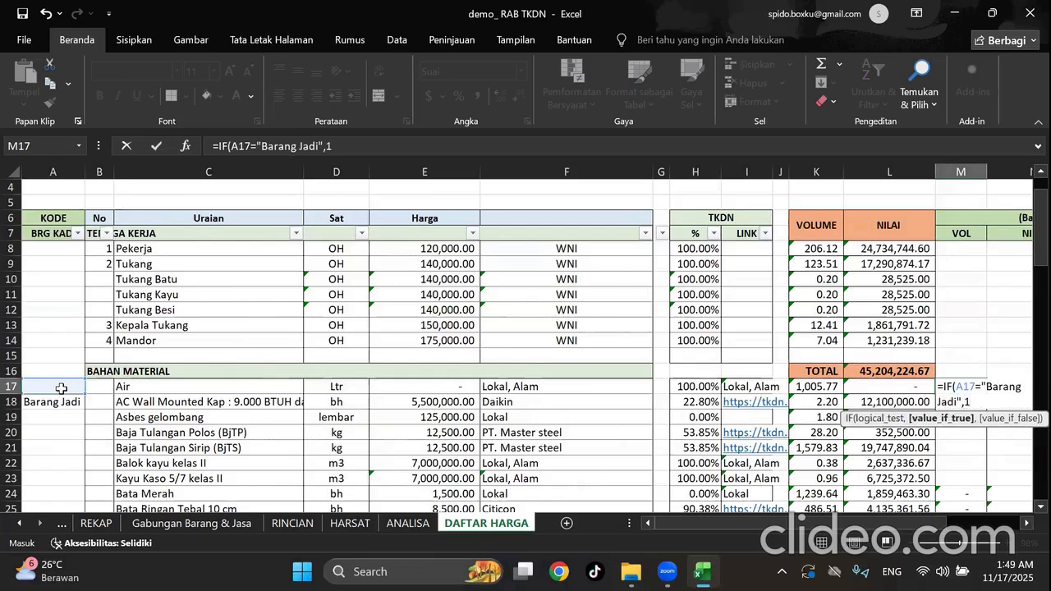
{"action": "type", "text": "1,0)"}
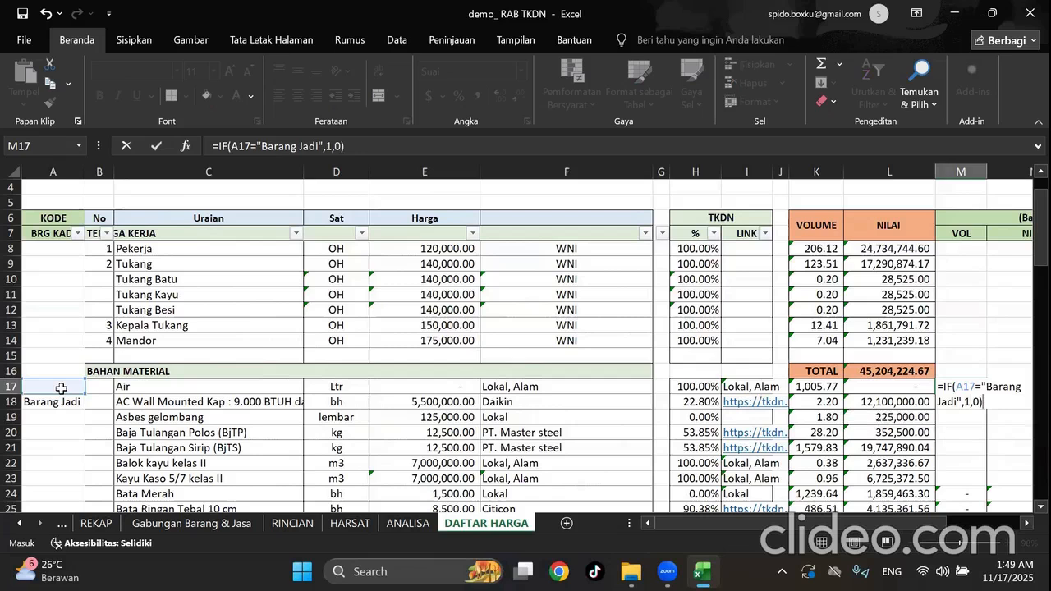
{"action": "type", "text": "*"}
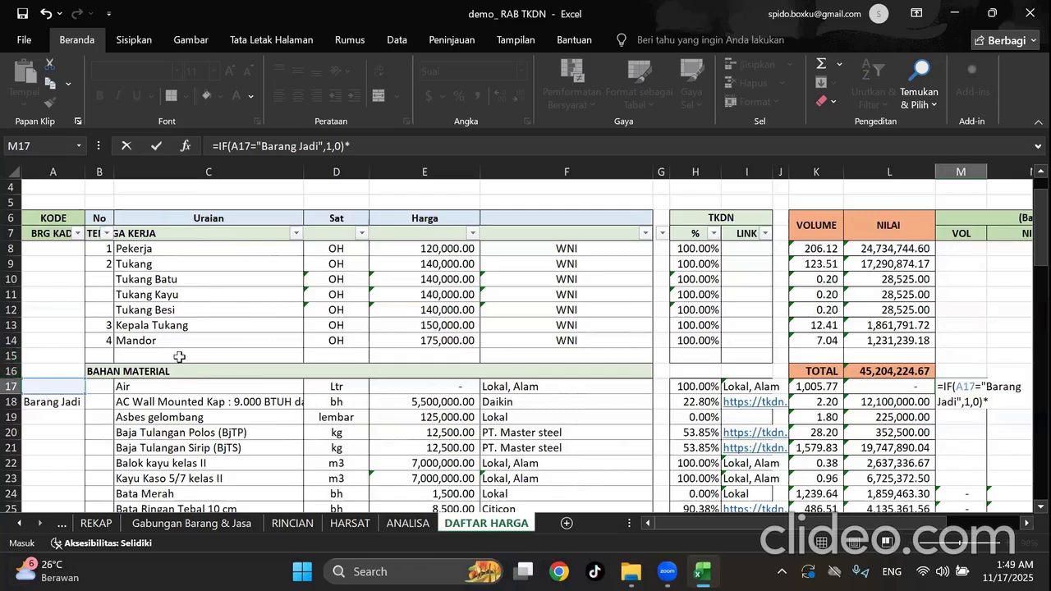
{"action": "left_click", "coordinate": [823, 386]}
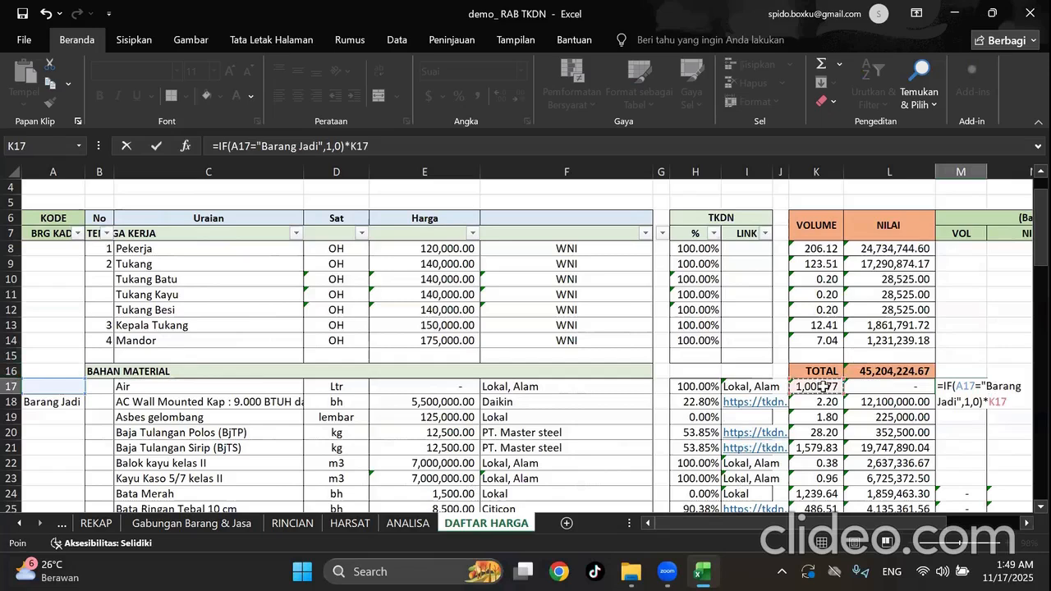
{"action": "key", "text": "ctrl+Return"}
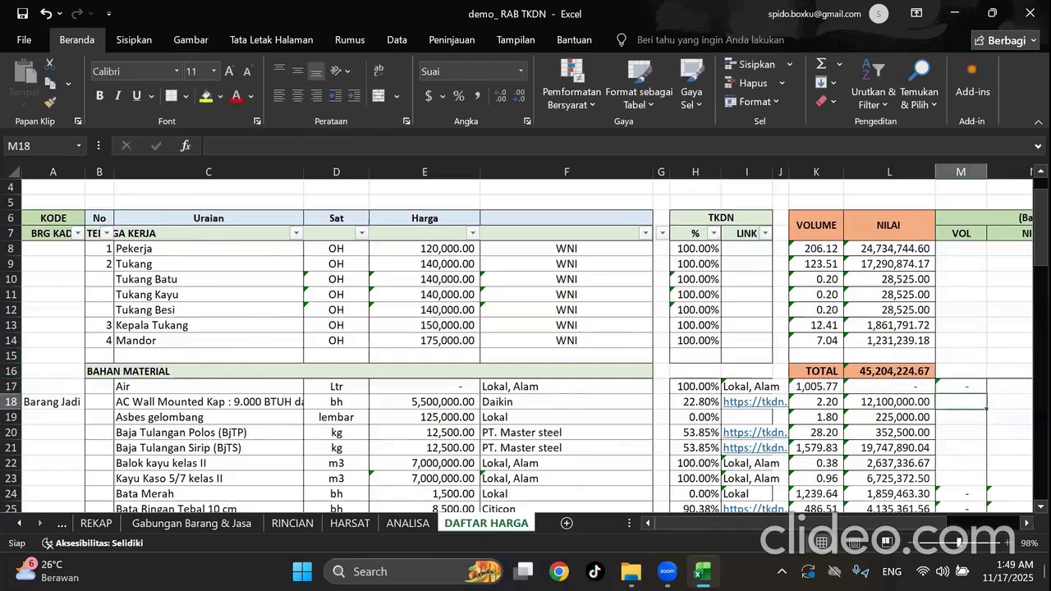
Try calculating the Barang Jadi NILAI of the Air row in N17 as =M17*H17.
{"action": "left_click_drag", "start_coordinate": [913, 524], "coordinate": [979, 535]}
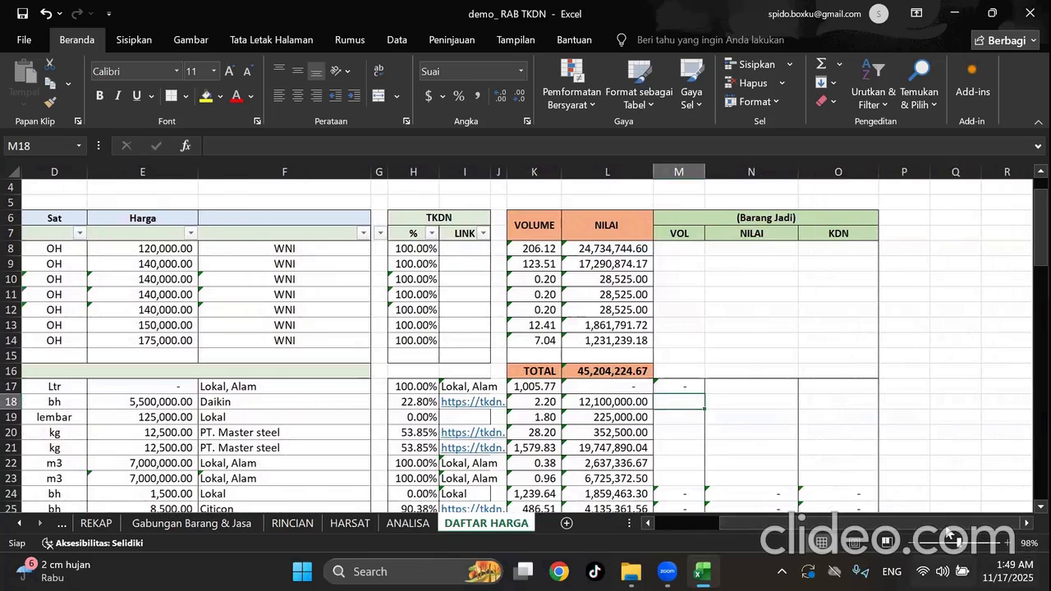
{"action": "left_click", "coordinate": [746, 390]}
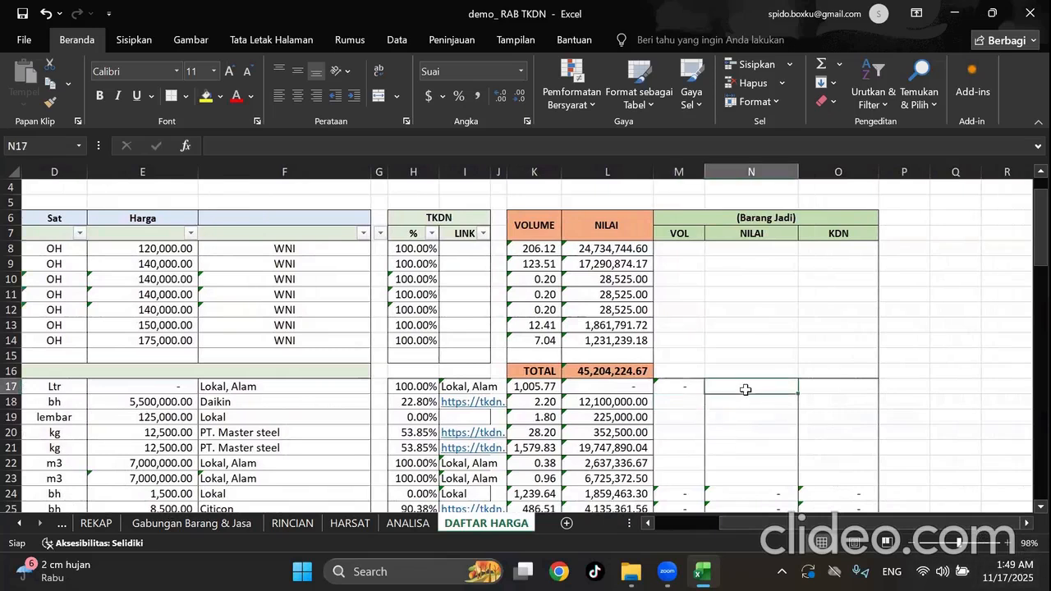
{"action": "type", "text": "="}
{"action": "left_click", "coordinate": [682, 383]}
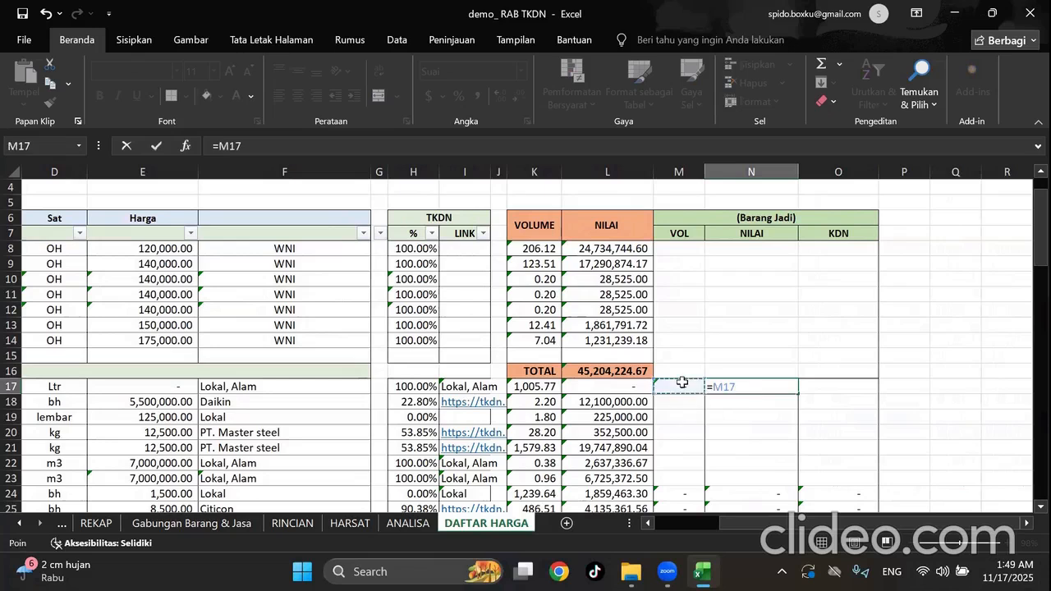
{"action": "type", "text": "*"}
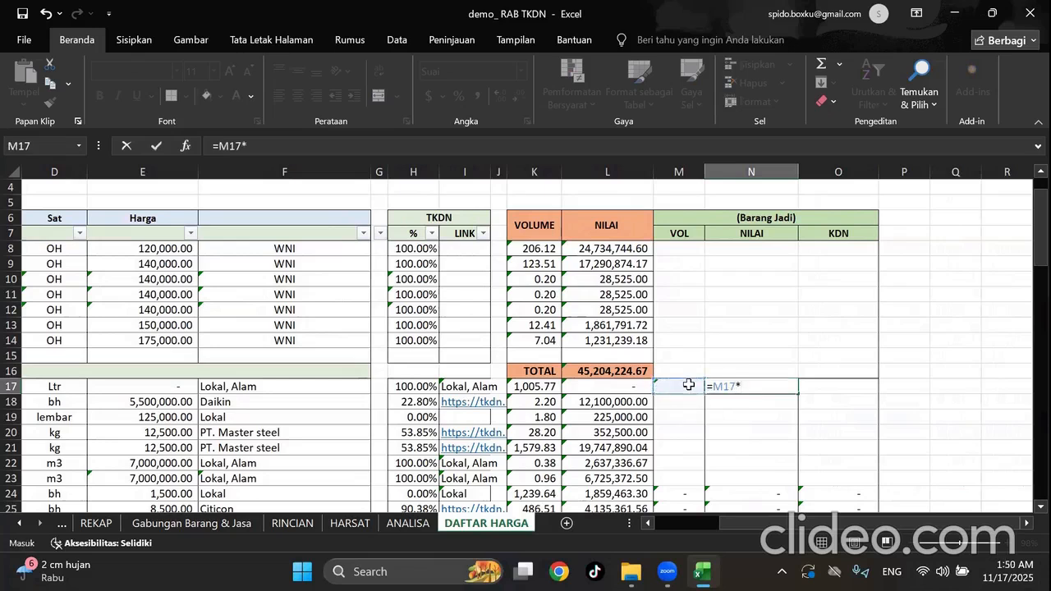
{"action": "left_click", "coordinate": [412, 387]}
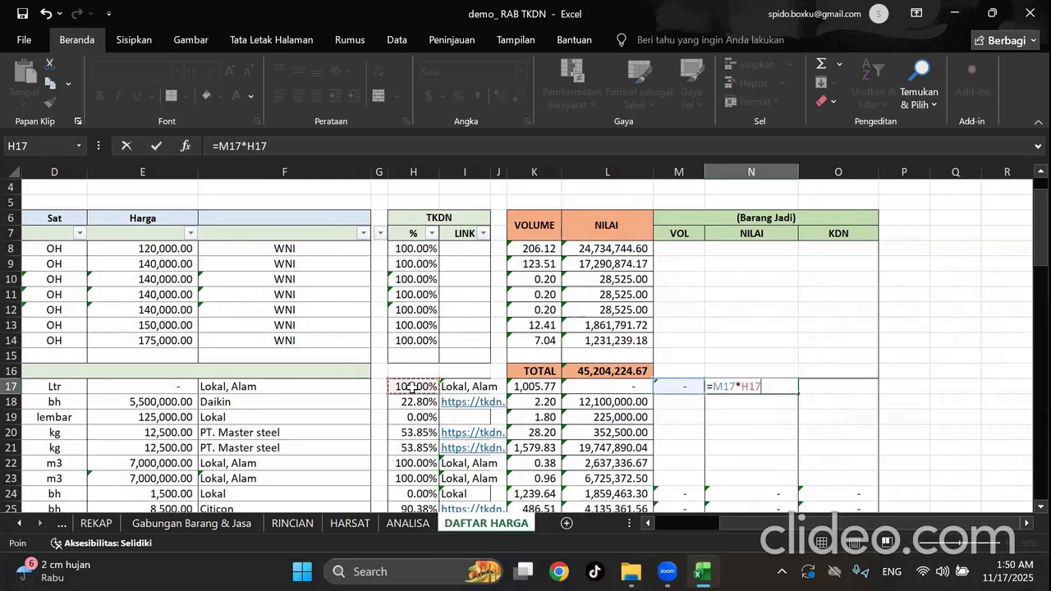
{"action": "key", "text": "Return"}
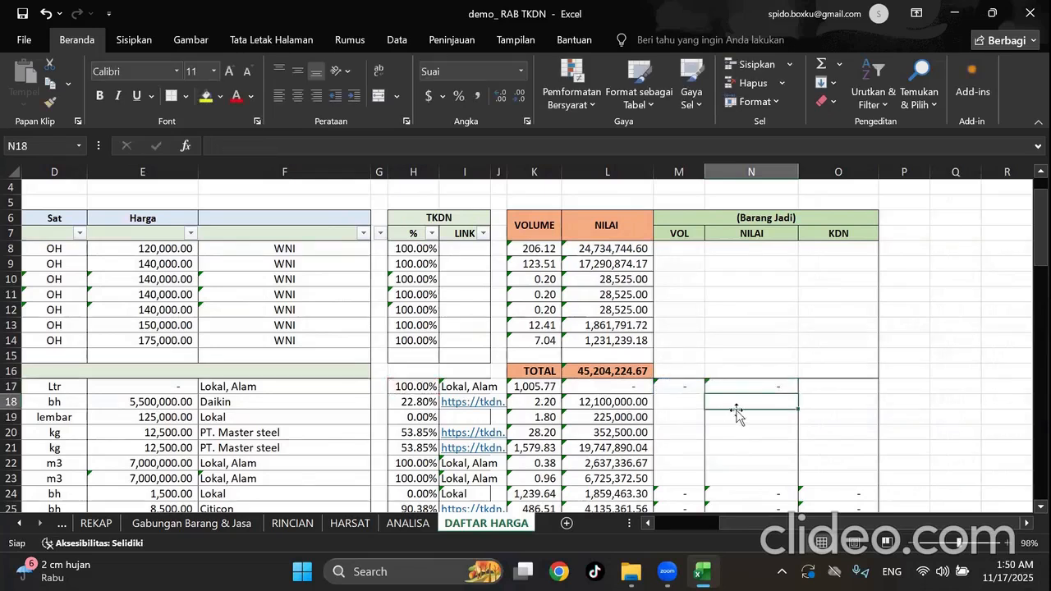
Enter =M17*E17 in N17 to calculate the Barang Jadi NILAI from its VOL and the Harga.
{"action": "left_click", "coordinate": [774, 387]}
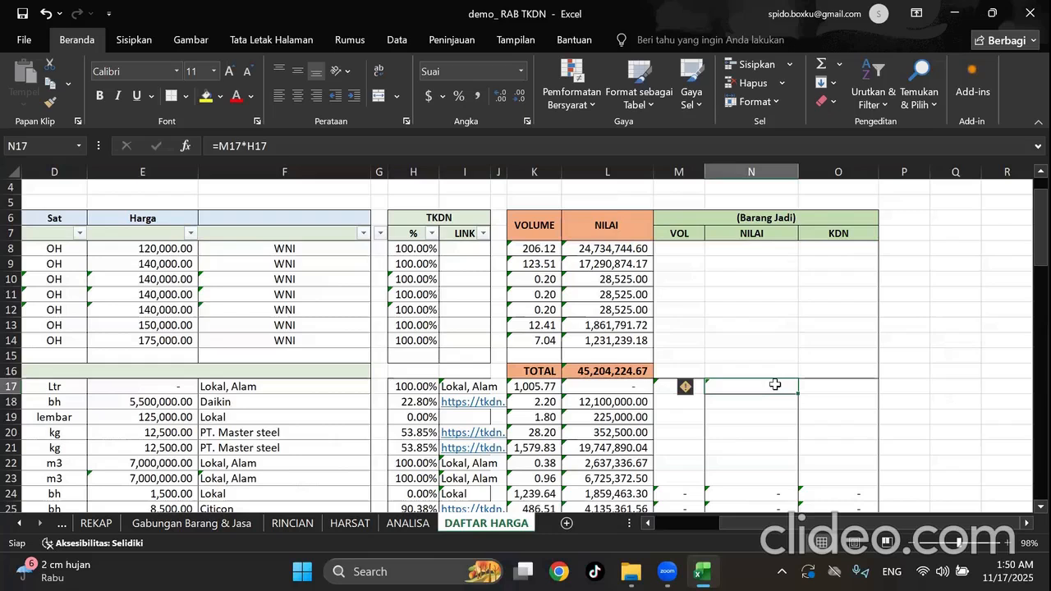
{"action": "type", "text": "="}
{"action": "left_click", "coordinate": [677, 386]}
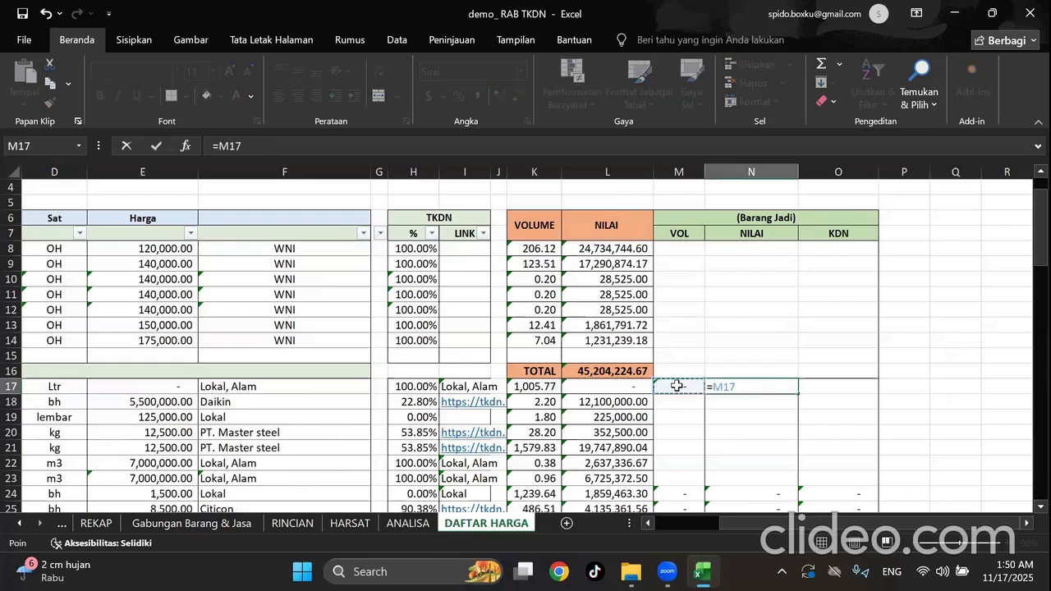
{"action": "type", "text": "*"}
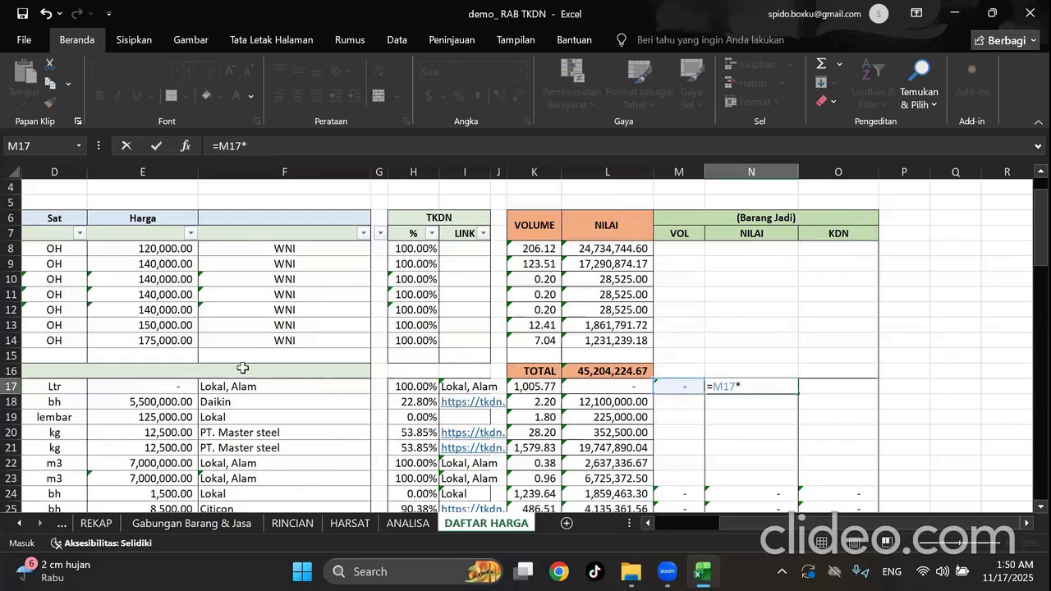
{"action": "left_click", "coordinate": [163, 389]}
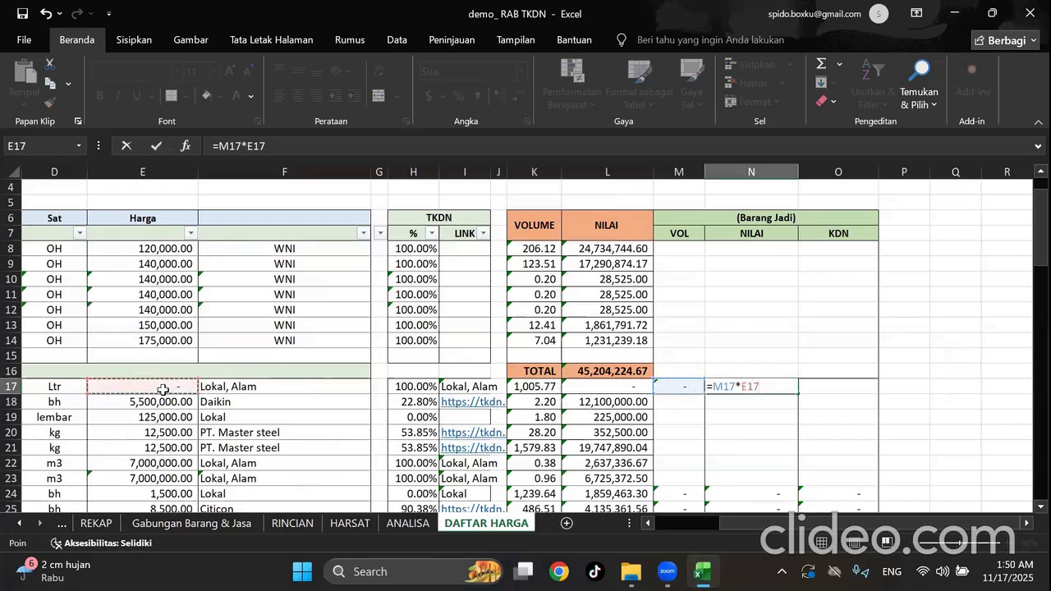
{"action": "key", "text": "Return"}
Calculate the Barang Jadi KDN in O17 by multiplying its NILAI by the TKDN percentage, as =N17*H17.
{"action": "left_click", "coordinate": [852, 385]}
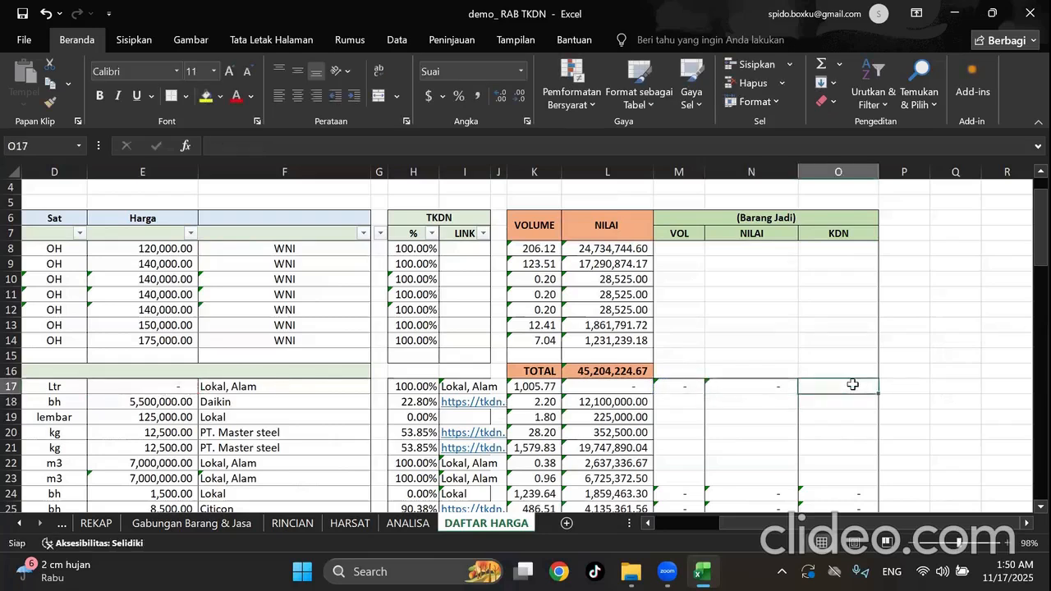
{"action": "type", "text": "="}
{"action": "left_click", "coordinate": [772, 388]}
{"action": "type", "text": "*"}
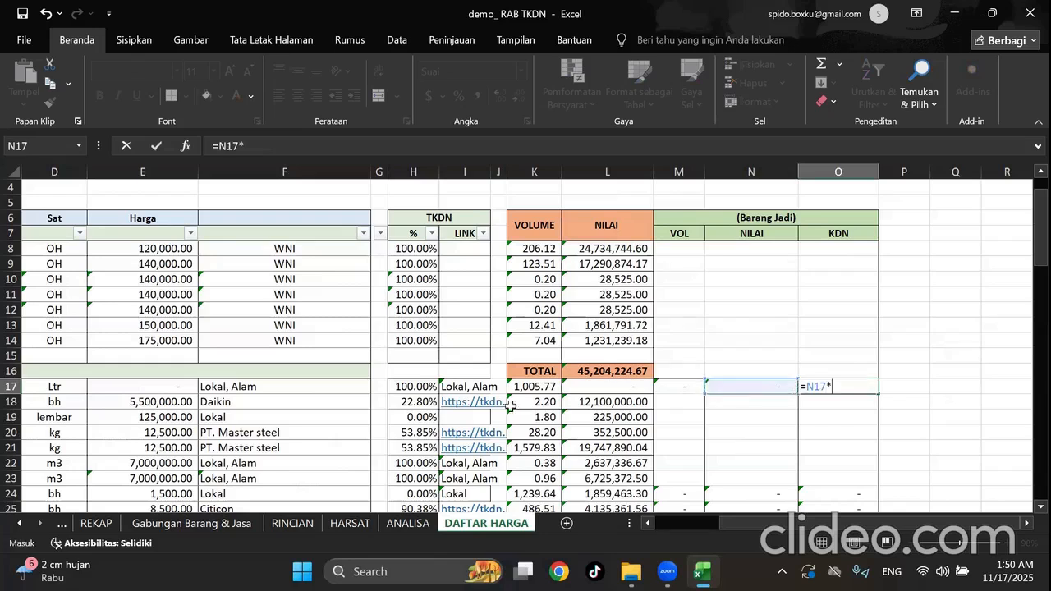
{"action": "left_click", "coordinate": [419, 385]}
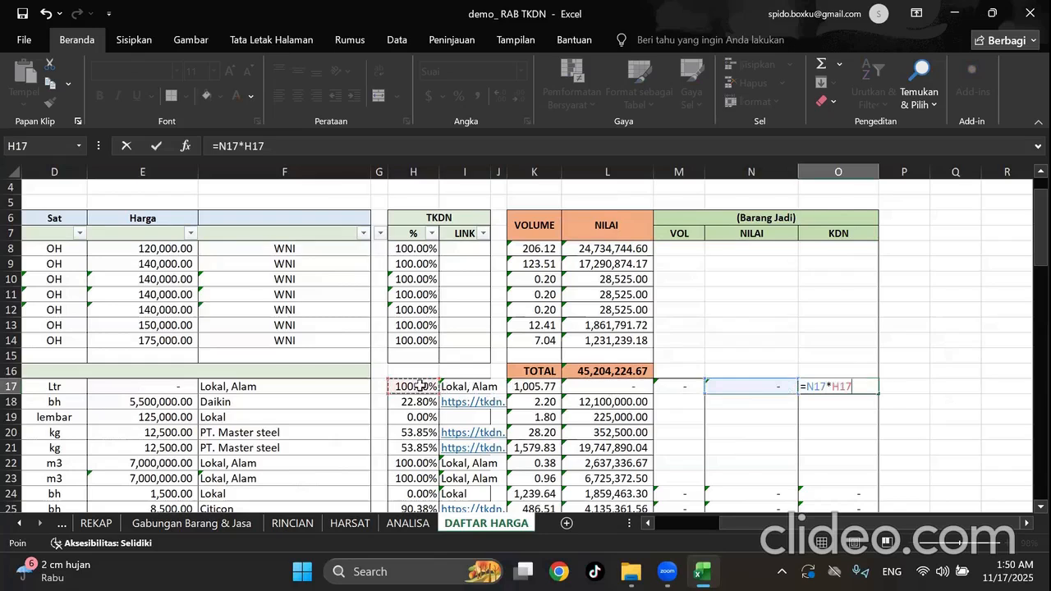
{"action": "key", "text": "Return"}
Fill the Barang Jadi VOL, NILAI and KDN formulas from M17:O17 down through row 23.
{"action": "left_click", "coordinate": [956, 358]}
{"action": "left_click", "coordinate": [681, 386]}
{"action": "left_click_drag", "start_coordinate": [787, 389], "coordinate": [862, 493]}
{"action": "left_click", "coordinate": [936, 338]}
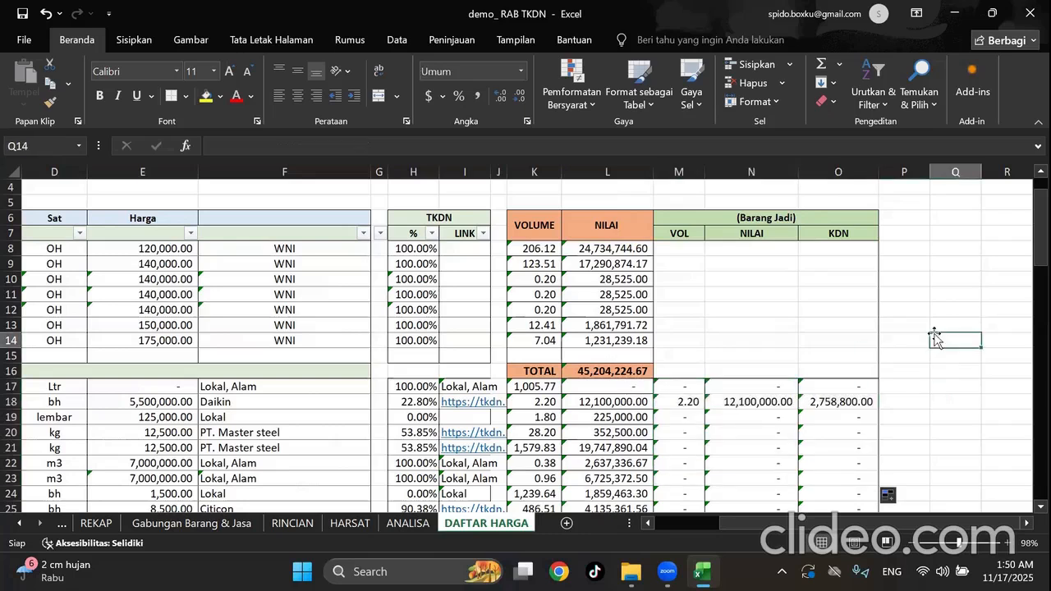
{"action": "left_click_drag", "start_coordinate": [825, 528], "coordinate": [759, 528]}
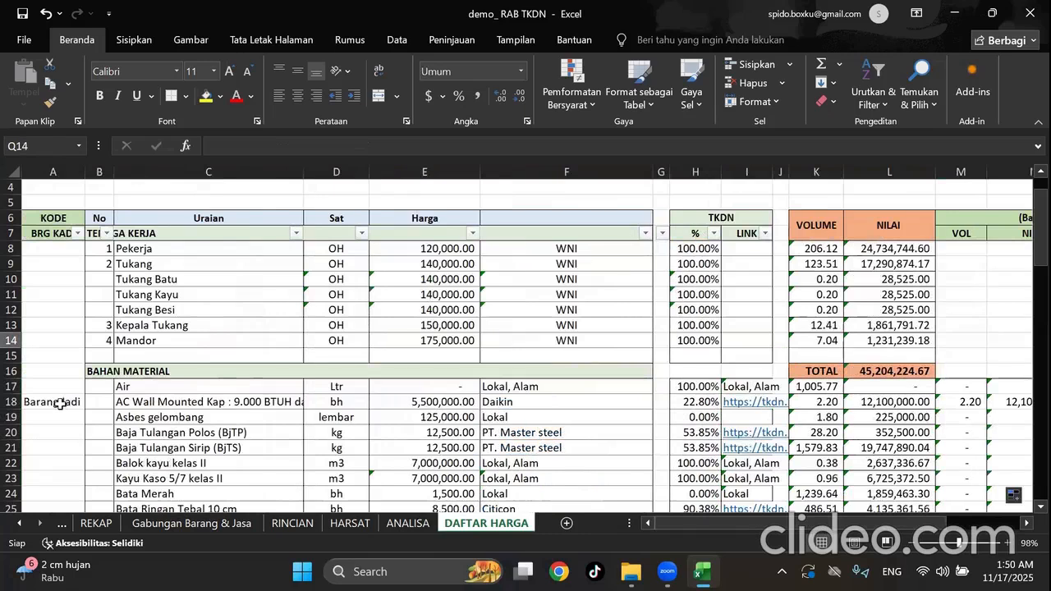
Examine the Barang Jadi columns and the labour NILAI total in L16 on the DAFTAR HARGA sheet.
{"action": "left_click_drag", "start_coordinate": [970, 405], "coordinate": [856, 401]}
{"action": "left_click", "coordinate": [950, 353]}
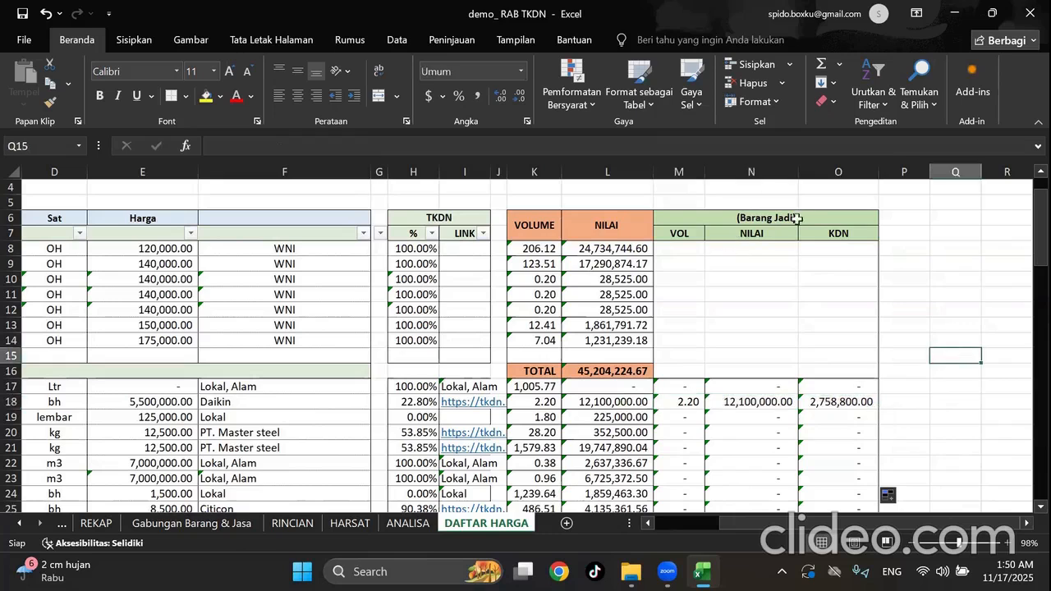
{"action": "scroll", "coordinate": [836, 325], "scroll_direction": "down", "scroll_amount": 2}
{"action": "scroll", "coordinate": [836, 325], "scroll_direction": "up", "scroll_amount": 3}
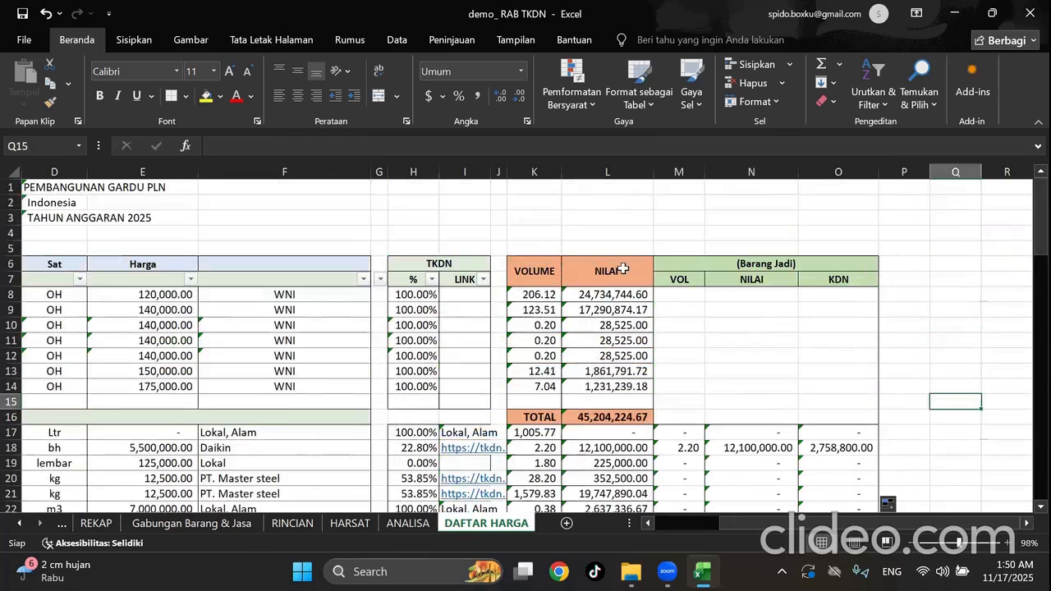
{"action": "left_click", "coordinate": [628, 419]}
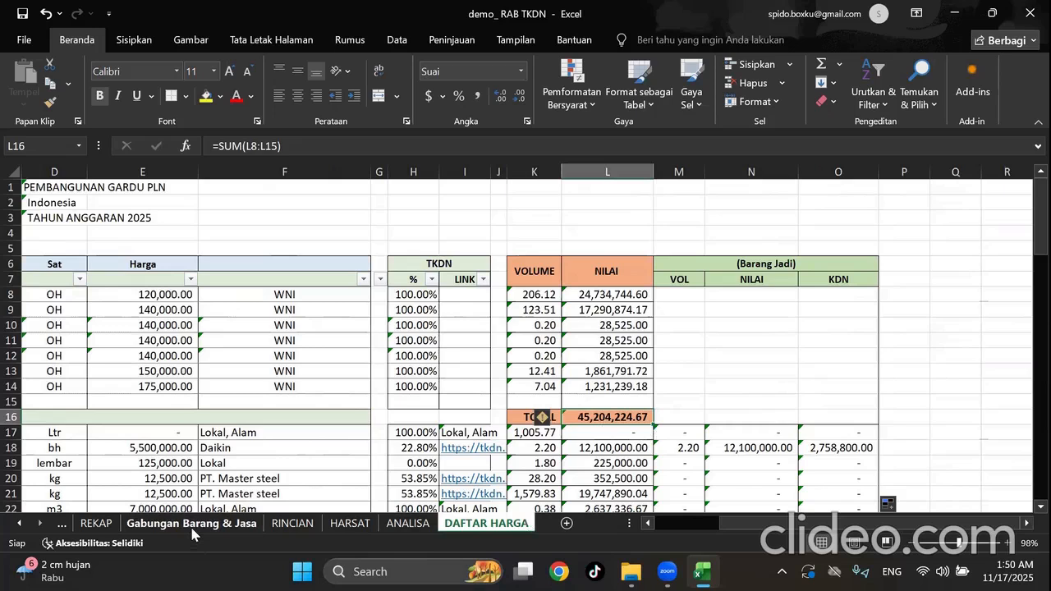
Examine the TENAGA NILAI total in row 105 and the work items above it on the RINCIAN sheet.
{"action": "left_click", "coordinate": [292, 523]}
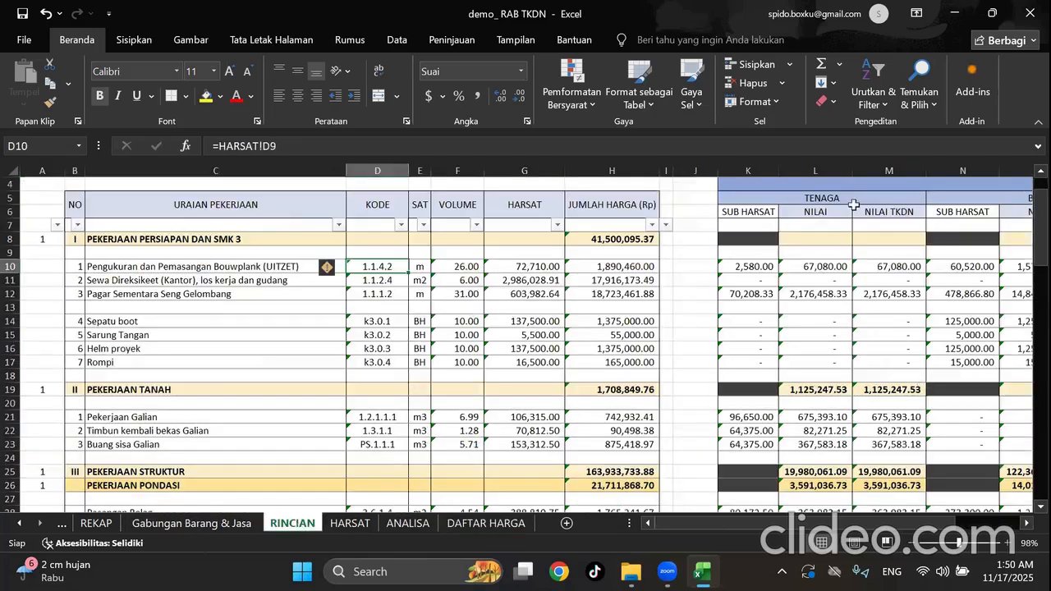
{"action": "scroll", "coordinate": [805, 394], "scroll_direction": "down", "scroll_amount": 1}
{"action": "scroll", "coordinate": [805, 395], "scroll_direction": "down", "scroll_amount": 15}
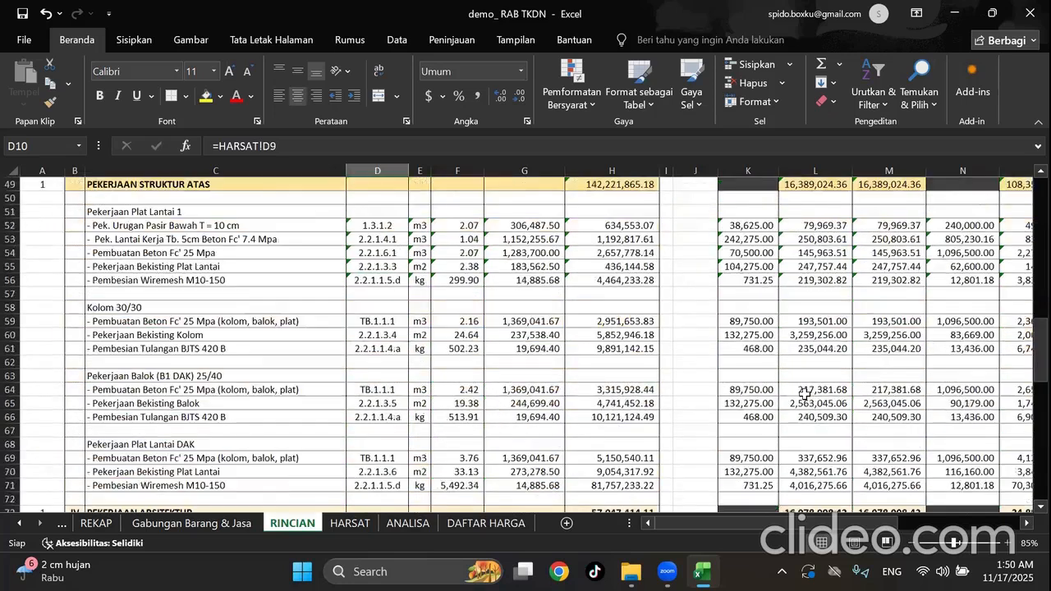
{"action": "scroll", "coordinate": [805, 395], "scroll_direction": "down", "scroll_amount": 12}
{"action": "scroll", "coordinate": [804, 395], "scroll_direction": "down", "scroll_amount": 4}
{"action": "scroll", "coordinate": [821, 383], "scroll_direction": "up", "scroll_amount": 1}
{"action": "left_click", "coordinate": [825, 420]}
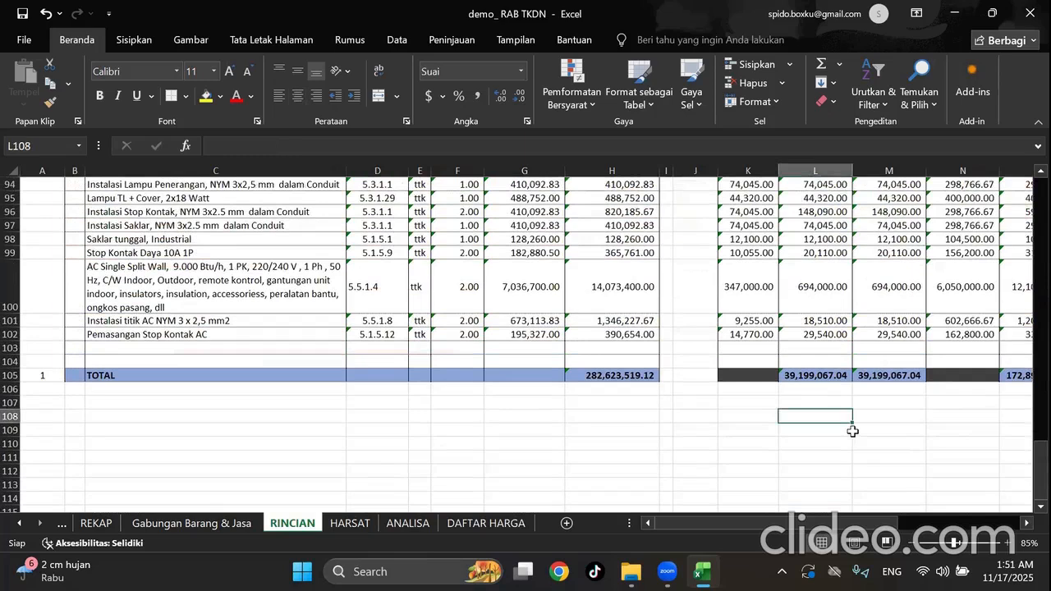
{"action": "scroll", "coordinate": [854, 523], "scroll_direction": "right", "scroll_amount": 1}
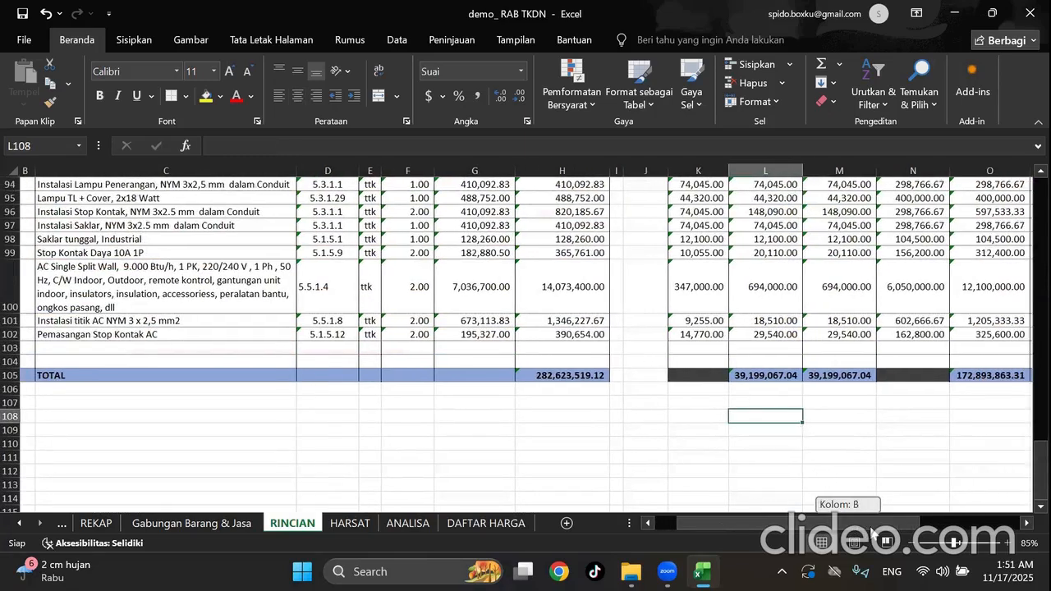
{"action": "scroll", "coordinate": [831, 410], "scroll_direction": "up", "scroll_amount": 5}
{"action": "scroll", "coordinate": [823, 386], "scroll_direction": "up", "scroll_amount": 15}
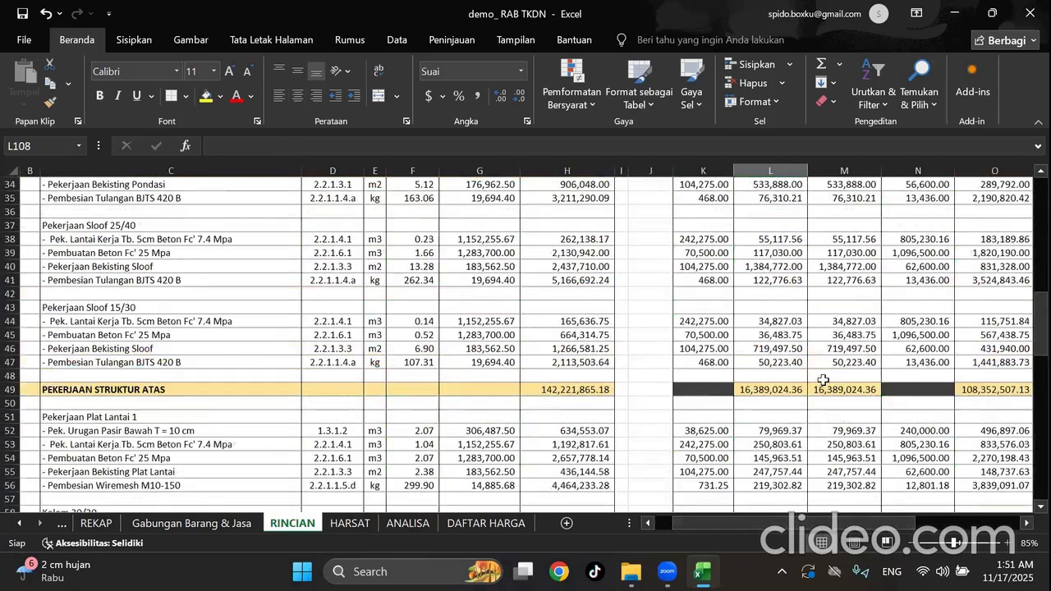
Clear the TENAGA formulas in K14:M17 for the four safety equipment rows on the RINCIAN sheet.
{"action": "scroll", "coordinate": [822, 380], "scroll_direction": "up", "scroll_amount": 10}
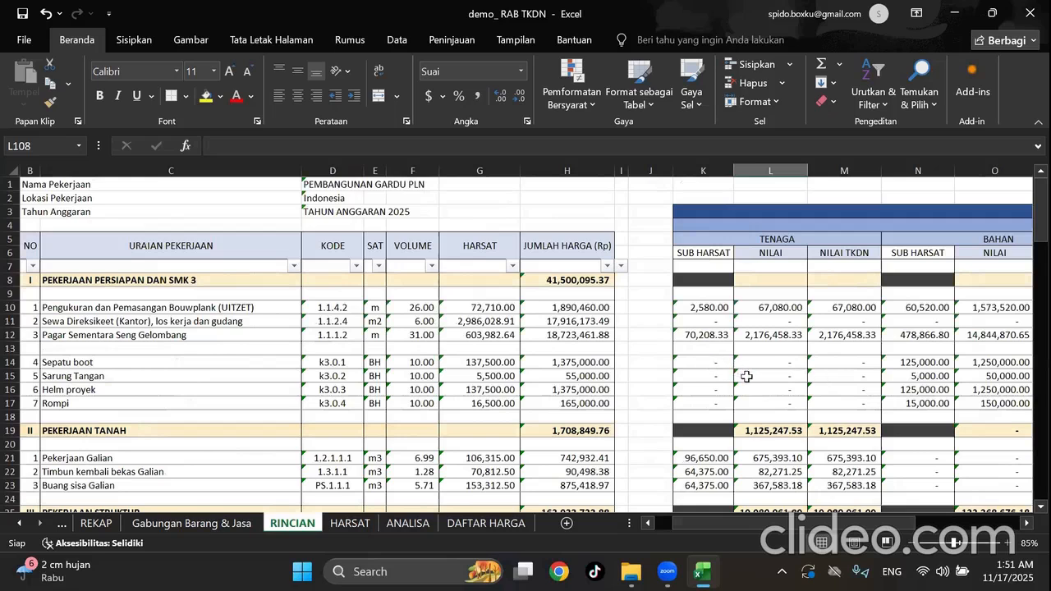
{"action": "left_click_drag", "start_coordinate": [713, 364], "coordinate": [835, 403]}
{"action": "key", "text": "Delete"}
Clear the PERALATAN formulas in Q14:S17 for the same four safety equipment rows.
{"action": "left_click_drag", "start_coordinate": [945, 537], "coordinate": [961, 541]}
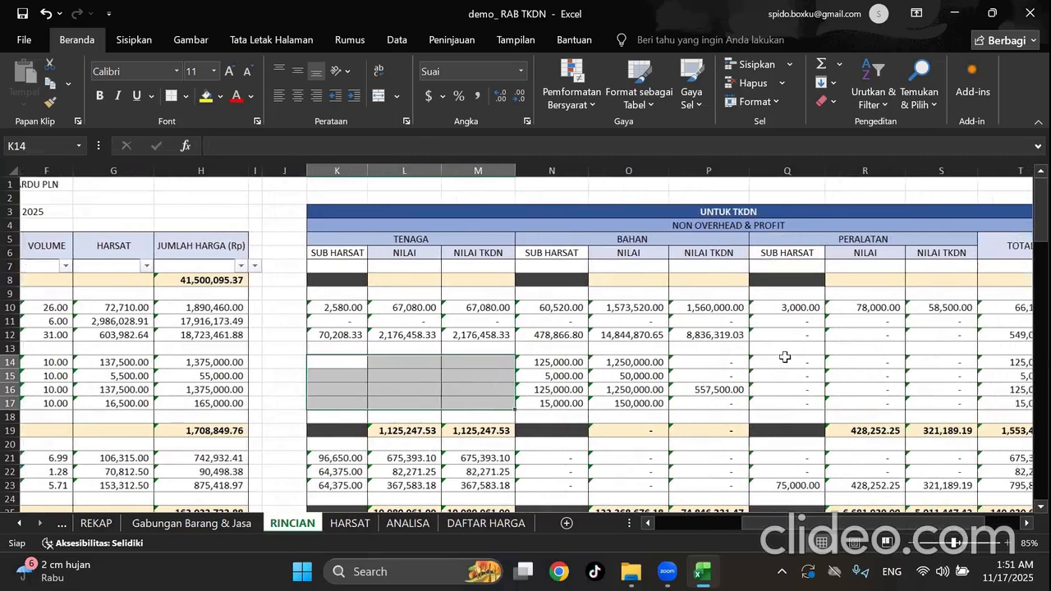
{"action": "double_click", "coordinate": [790, 362]}
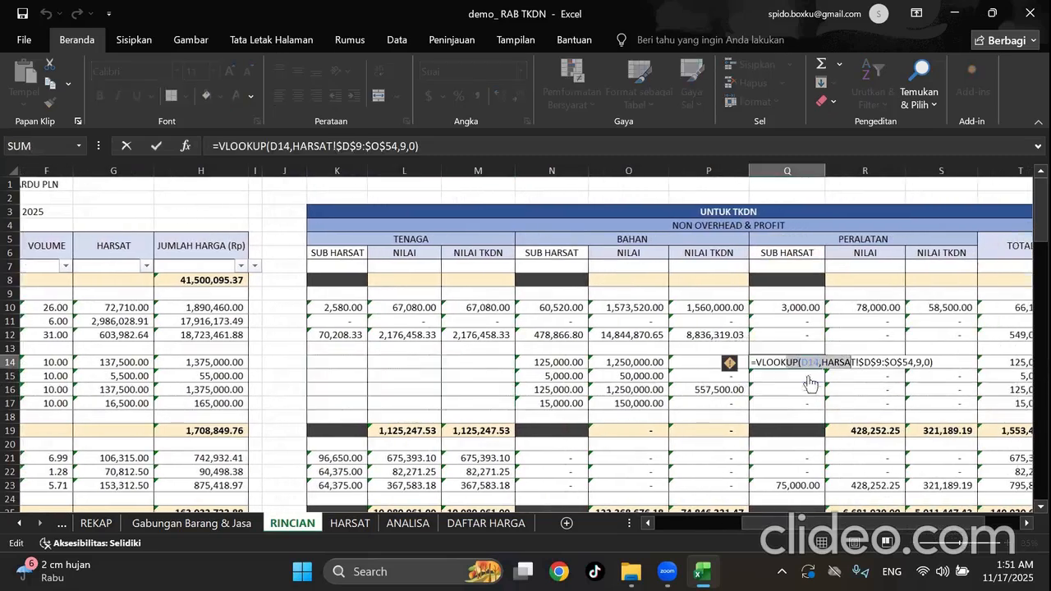
{"action": "key", "text": "Escape"}
{"action": "left_click_drag", "start_coordinate": [785, 360], "coordinate": [920, 397]}
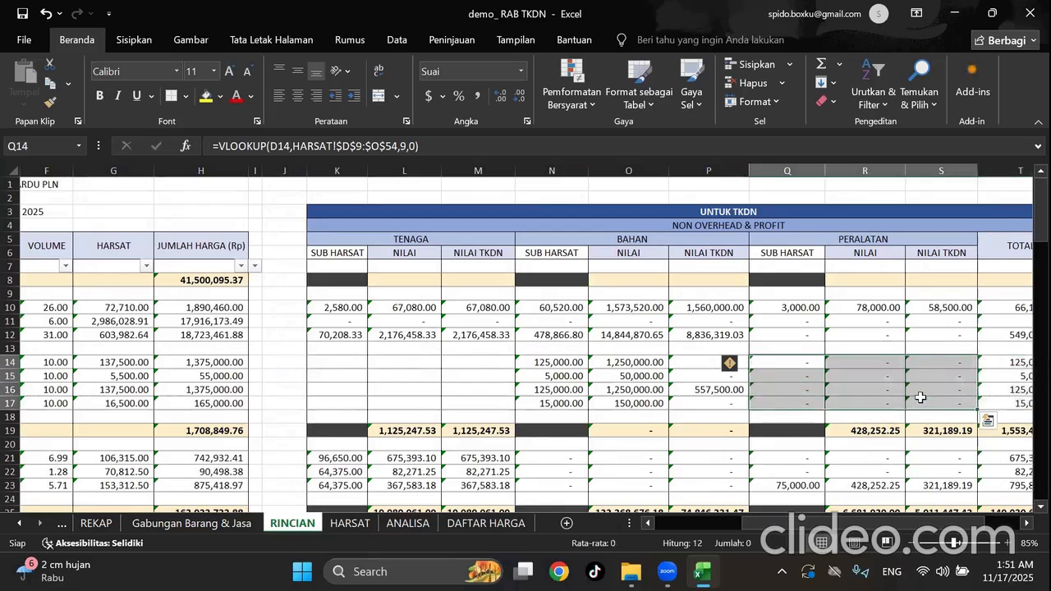
{"action": "key", "text": "Delete"}
{"action": "left_click", "coordinate": [834, 380]}
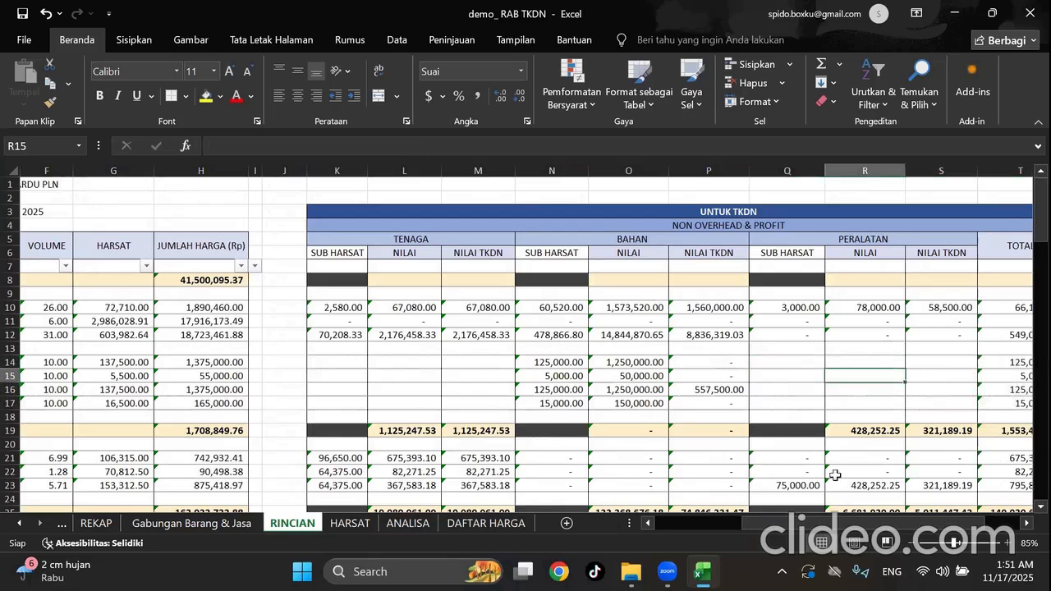
Check the TENAGA NILAI total in L105 at the end of the RINCIAN sheet.
{"action": "scroll", "coordinate": [703, 346], "scroll_direction": "down", "scroll_amount": 1}
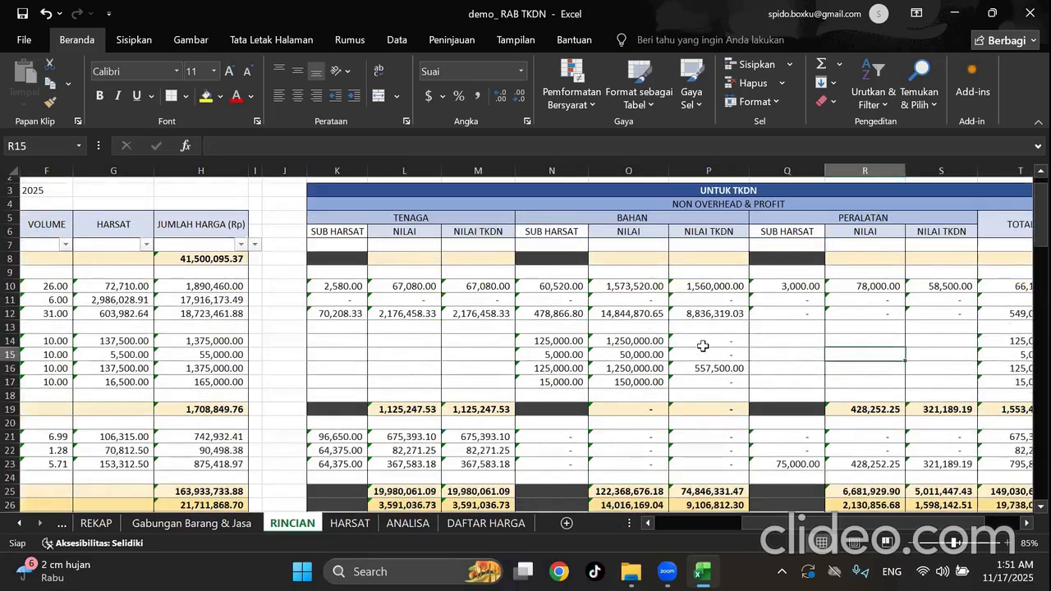
{"action": "scroll", "coordinate": [703, 347], "scroll_direction": "down", "scroll_amount": 10}
{"action": "scroll", "coordinate": [703, 347], "scroll_direction": "down", "scroll_amount": 11}
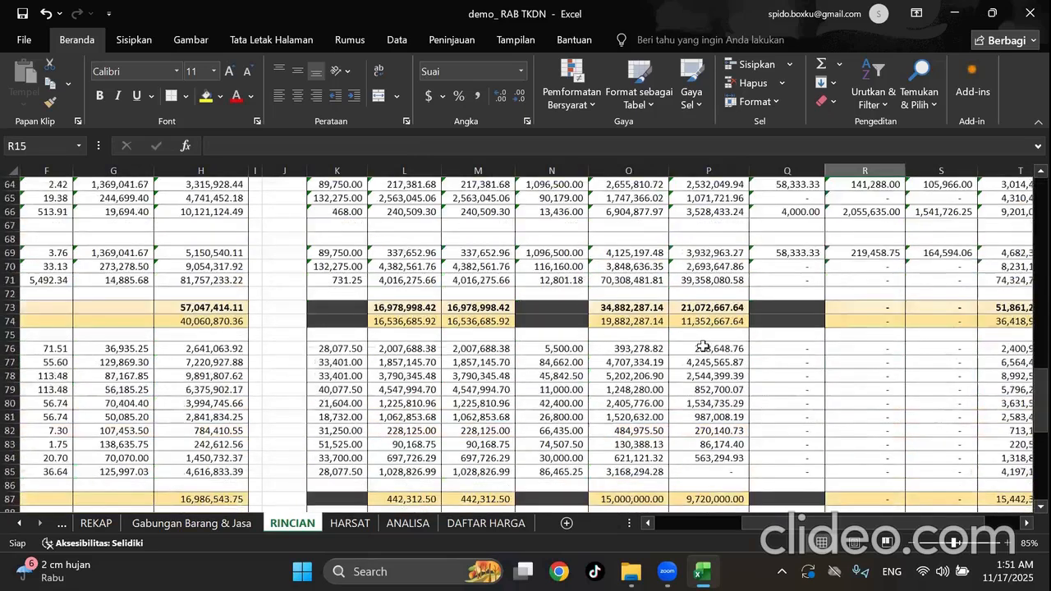
{"action": "scroll", "coordinate": [703, 347], "scroll_direction": "down", "scroll_amount": 15}
{"action": "scroll", "coordinate": [703, 347], "scroll_direction": "up", "scroll_amount": 6}
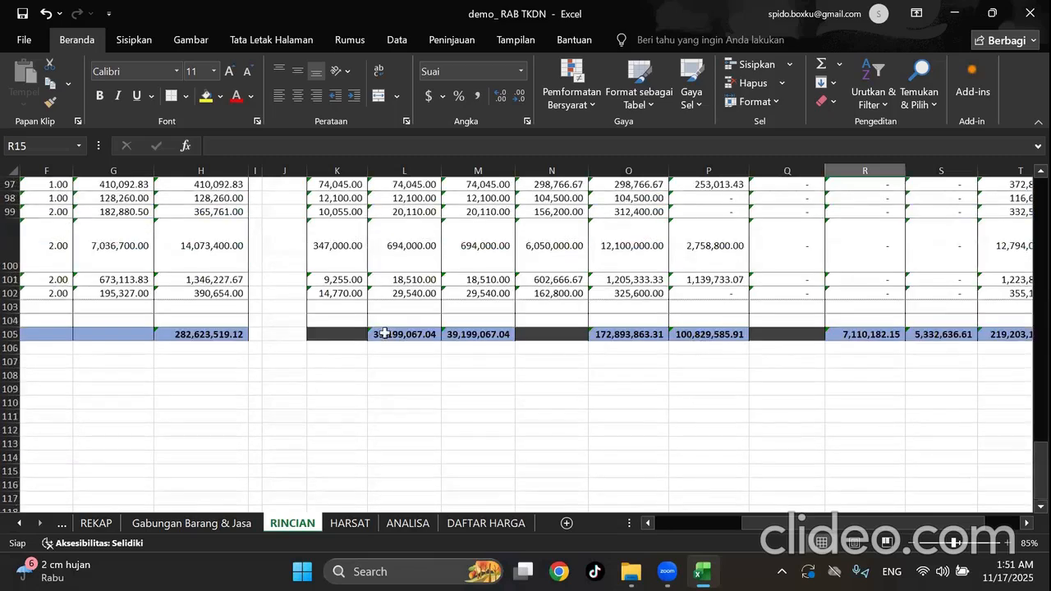
{"action": "left_click", "coordinate": [409, 336]}
{"action": "left_click", "coordinate": [483, 414]}
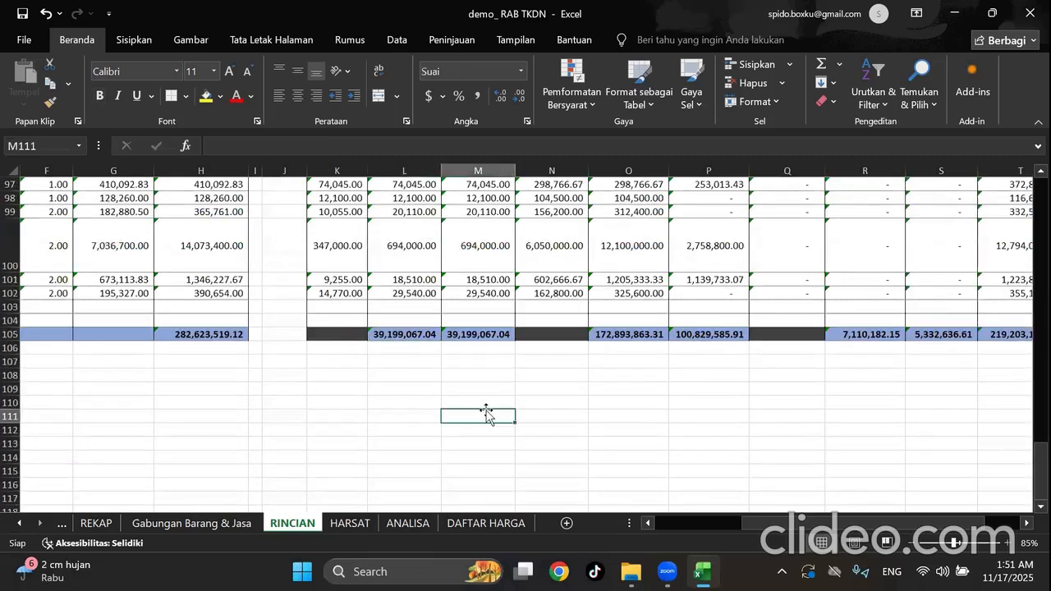
Compare the labour figures on the ANALISA, HARSAT and DAFTAR HARGA sheets with the TENAGA columns on RINCIAN.
{"action": "left_click", "coordinate": [397, 524]}
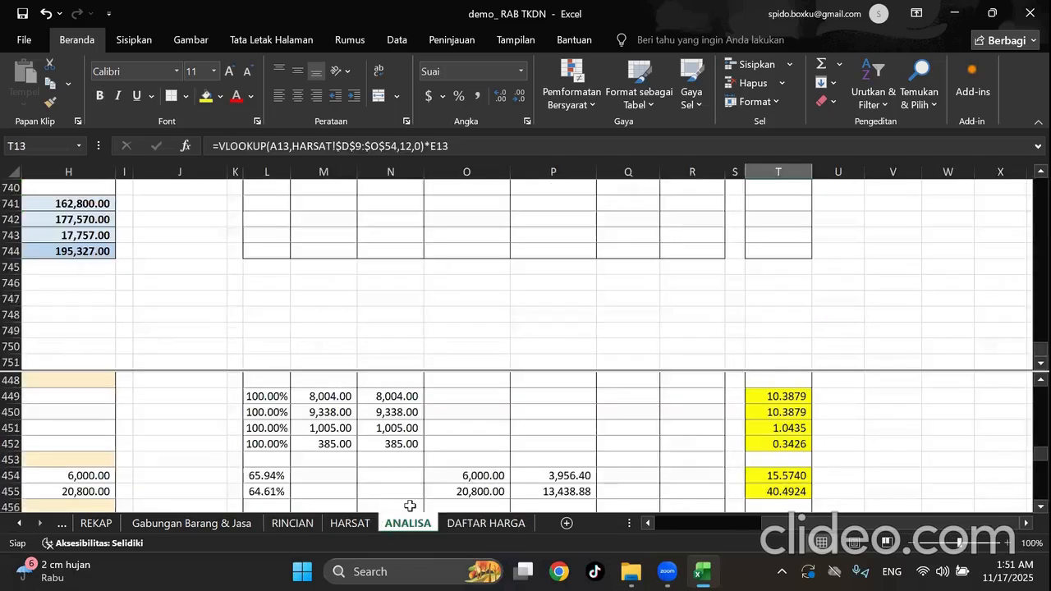
{"action": "left_click", "coordinate": [367, 525]}
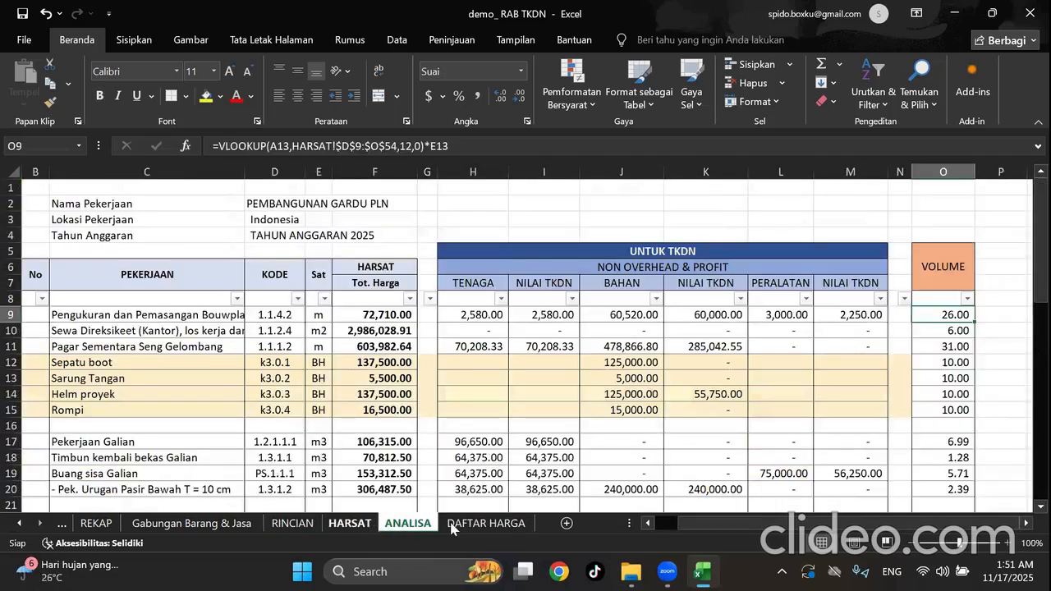
{"action": "left_click", "coordinate": [452, 526]}
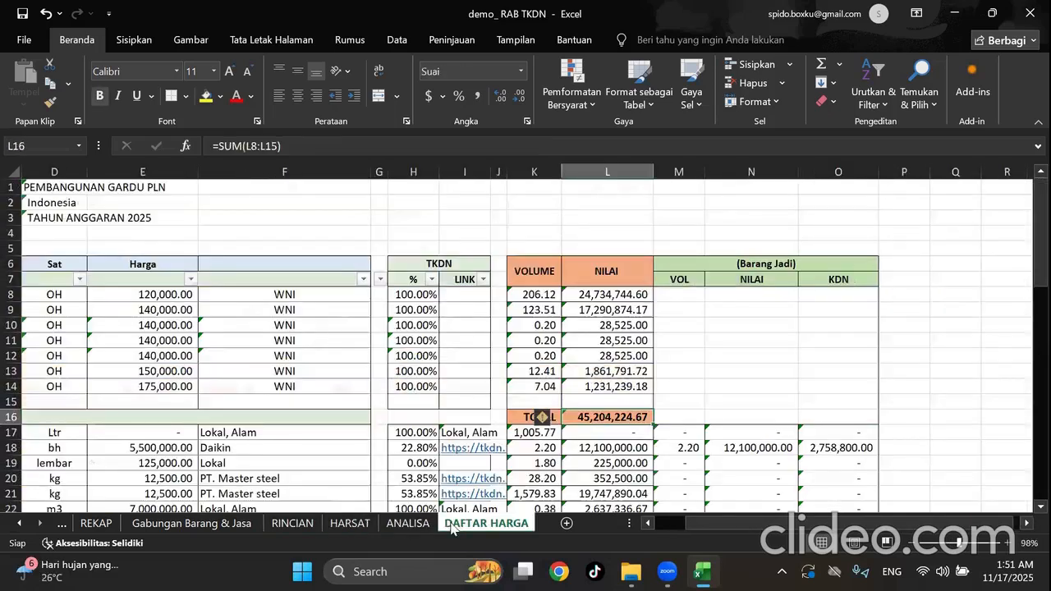
{"action": "left_click", "coordinate": [708, 368]}
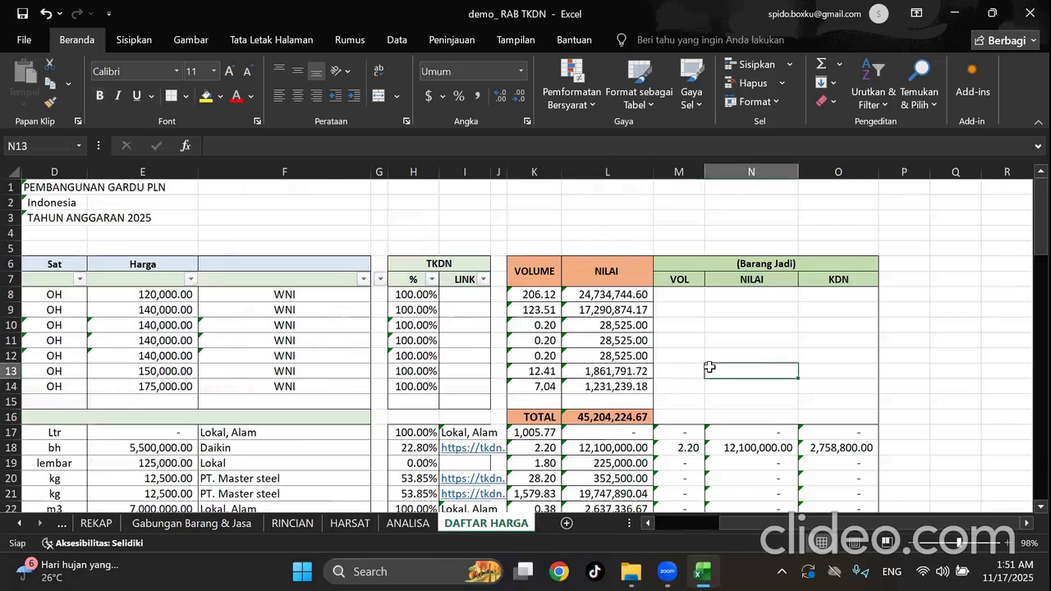
{"action": "left_click", "coordinate": [307, 528]}
{"action": "scroll", "coordinate": [668, 438], "scroll_direction": "up", "scroll_amount": 5}
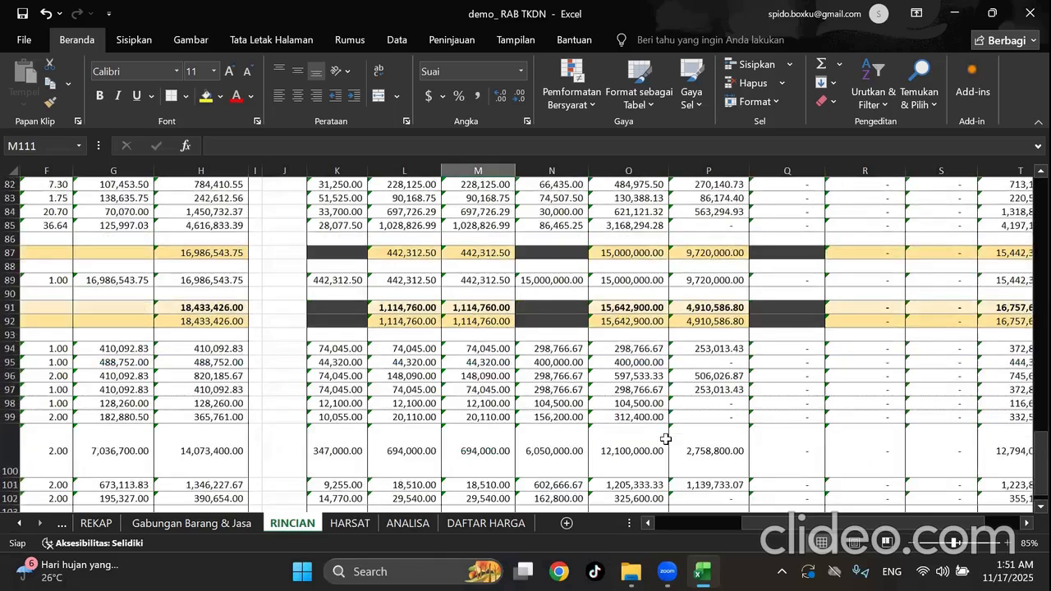
{"action": "scroll", "coordinate": [665, 439], "scroll_direction": "up", "scroll_amount": 18}
{"action": "scroll", "coordinate": [665, 438], "scroll_direction": "up", "scroll_amount": 8}
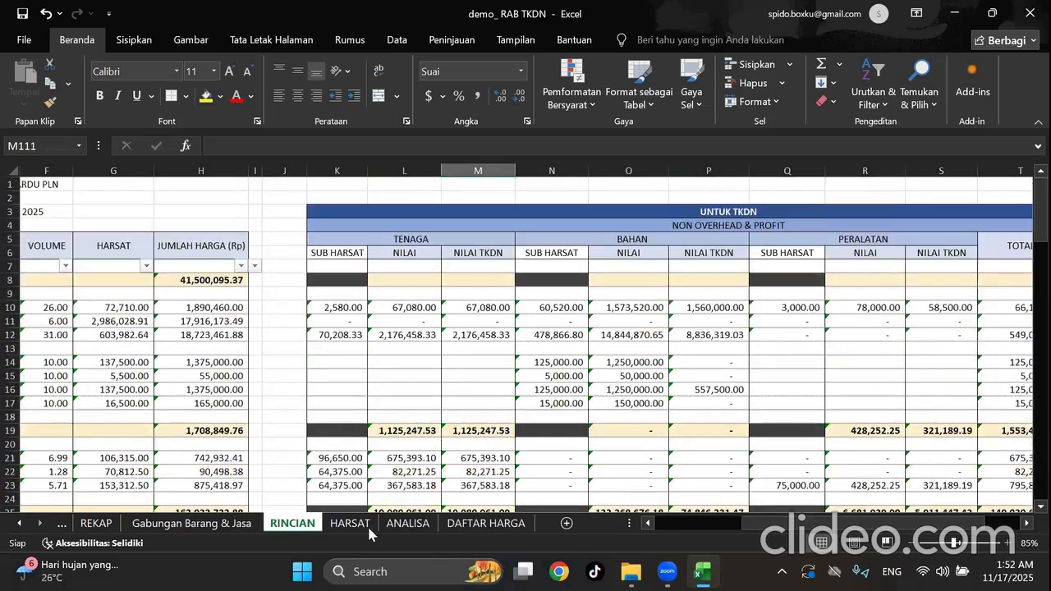
Examine the TENAGA, BAHAN and PERALATAN subtotal rows on the ANALISA sheet from its first item down to M28.
{"action": "left_click", "coordinate": [408, 523]}
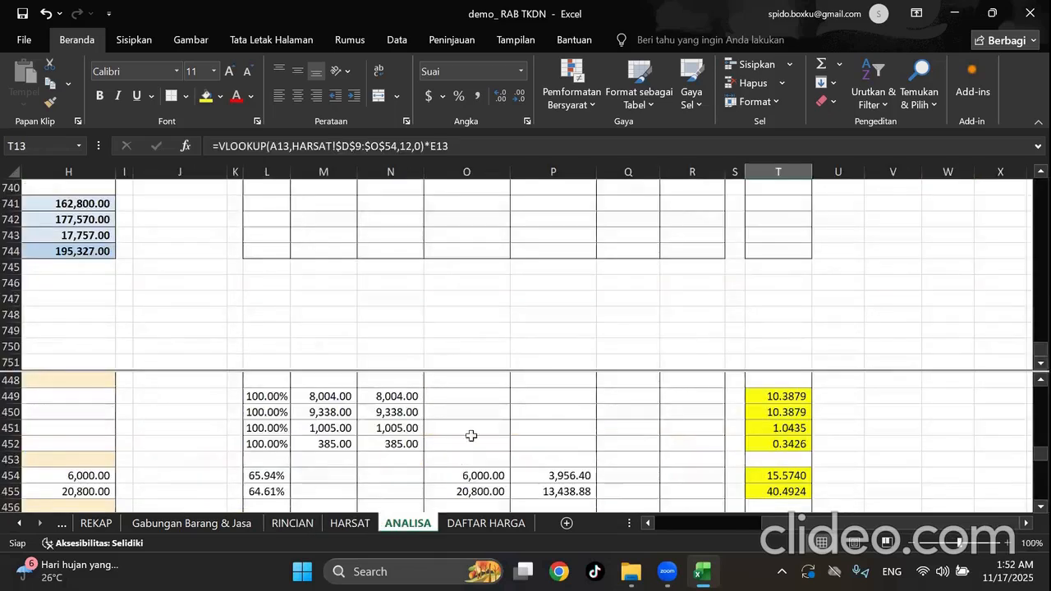
{"action": "left_click", "coordinate": [538, 342]}
{"action": "scroll", "coordinate": [538, 341], "scroll_direction": "up", "scroll_amount": 20}
{"action": "scroll", "coordinate": [538, 340], "scroll_direction": "up", "scroll_amount": 20}
{"action": "scroll", "coordinate": [538, 341], "scroll_direction": "up", "scroll_amount": 20}
{"action": "scroll", "coordinate": [538, 341], "scroll_direction": "up", "scroll_amount": 20}
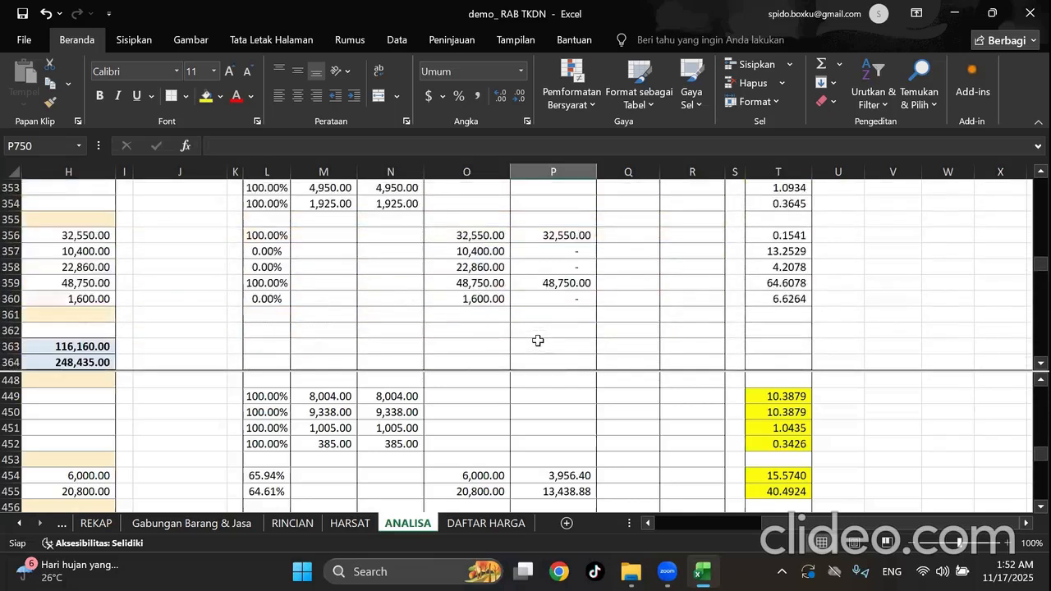
{"action": "scroll", "coordinate": [538, 341], "scroll_direction": "up", "scroll_amount": 10}
{"action": "left_click_drag", "start_coordinate": [1026, 271], "coordinate": [1027, 176]}
{"action": "left_click", "coordinate": [816, 271]}
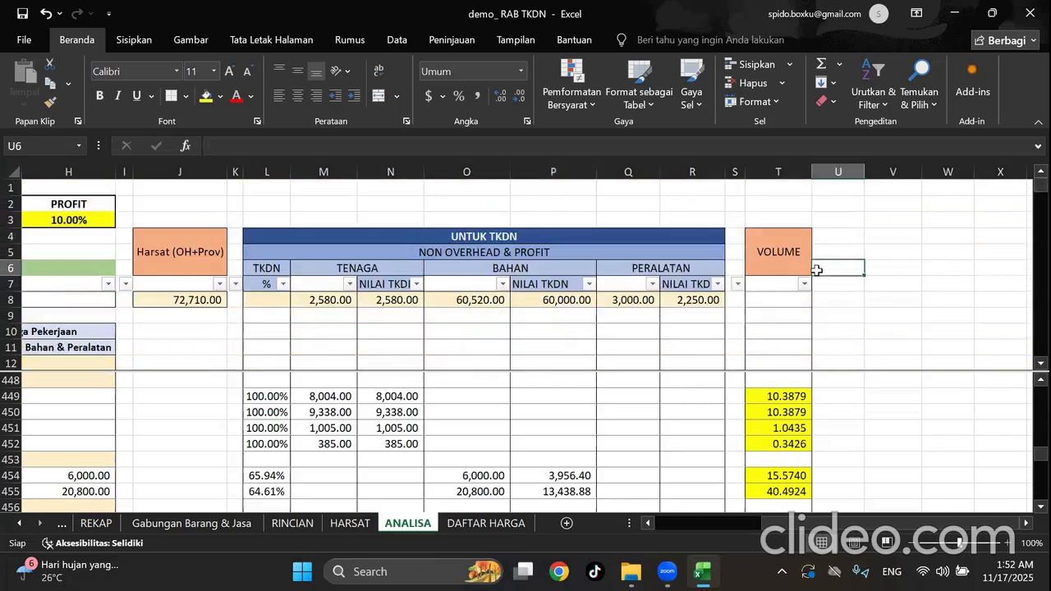
{"action": "scroll", "coordinate": [674, 270], "scroll_direction": "down", "scroll_amount": 4}
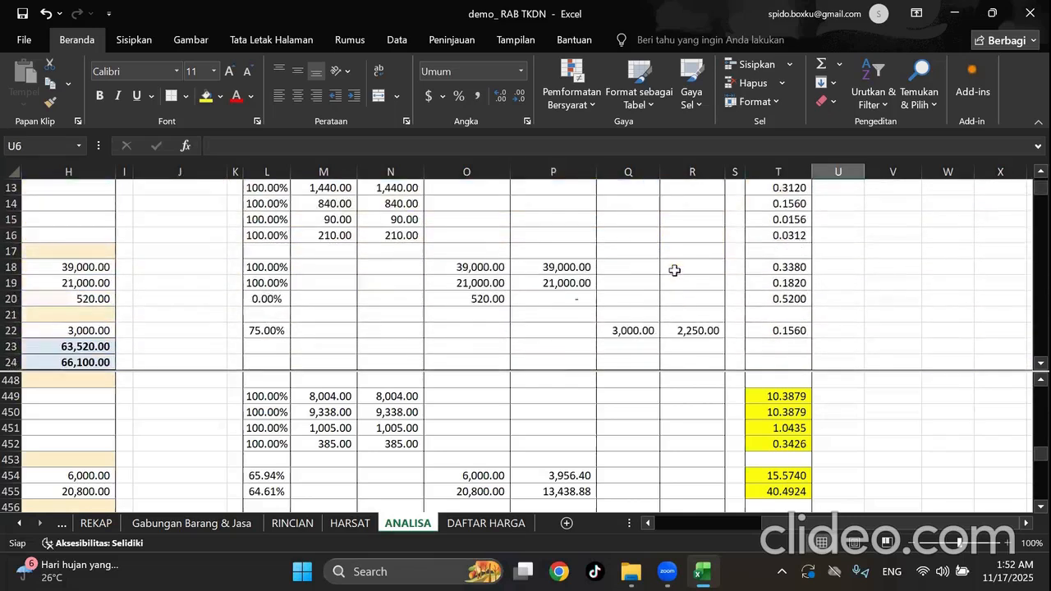
{"action": "scroll", "coordinate": [349, 256], "scroll_direction": "down", "scroll_amount": 4}
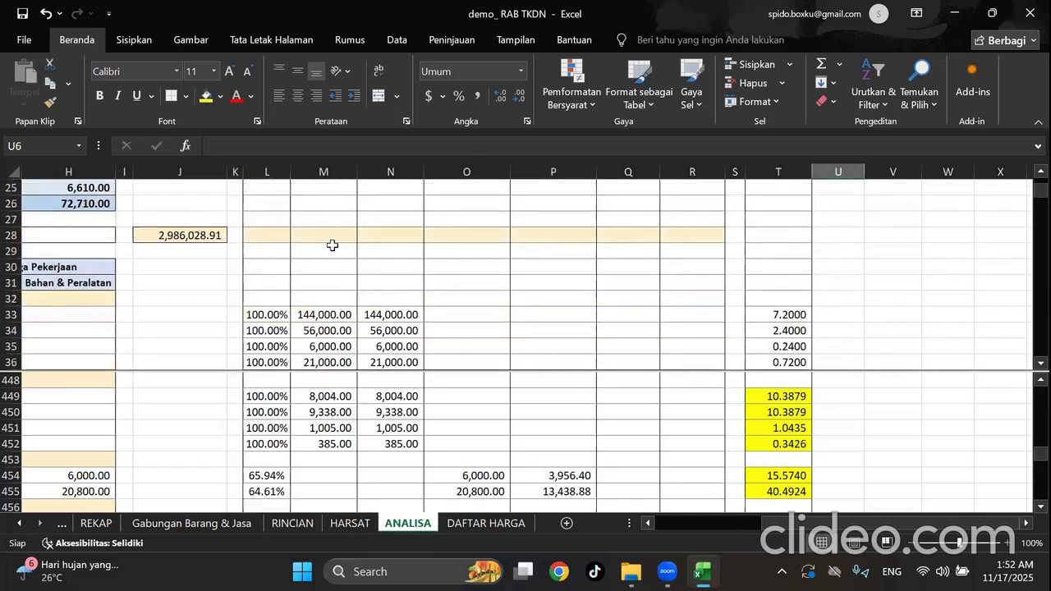
{"action": "left_click", "coordinate": [331, 244]}
{"action": "scroll", "coordinate": [412, 224], "scroll_direction": "down", "scroll_amount": 2}
{"action": "scroll", "coordinate": [412, 224], "scroll_direction": "up", "scroll_amount": 1}
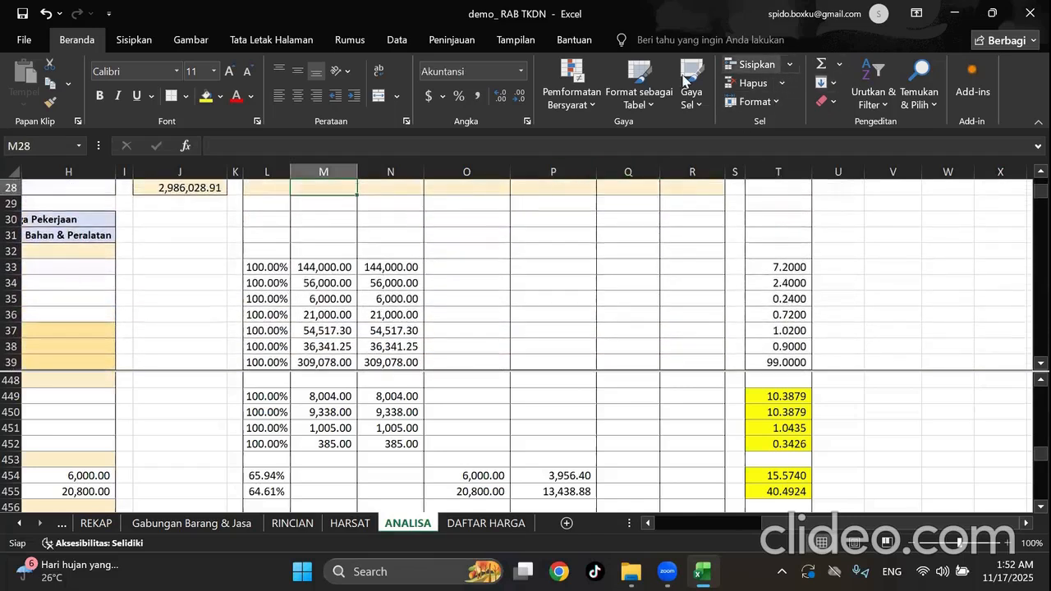
Remove the window split from the ANALISA sheet and bring row 28 back into view.
{"action": "left_click", "coordinate": [519, 43]}
{"action": "left_click", "coordinate": [622, 65]}
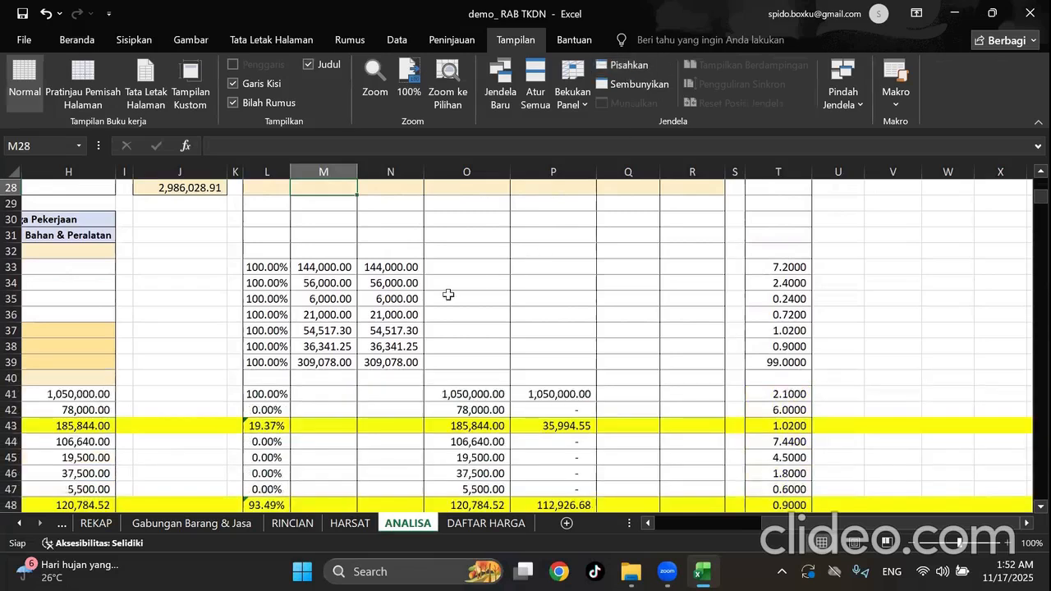
{"action": "scroll", "coordinate": [448, 294], "scroll_direction": "up", "scroll_amount": 2}
{"action": "scroll", "coordinate": [487, 281], "scroll_direction": "down", "scroll_amount": 1}
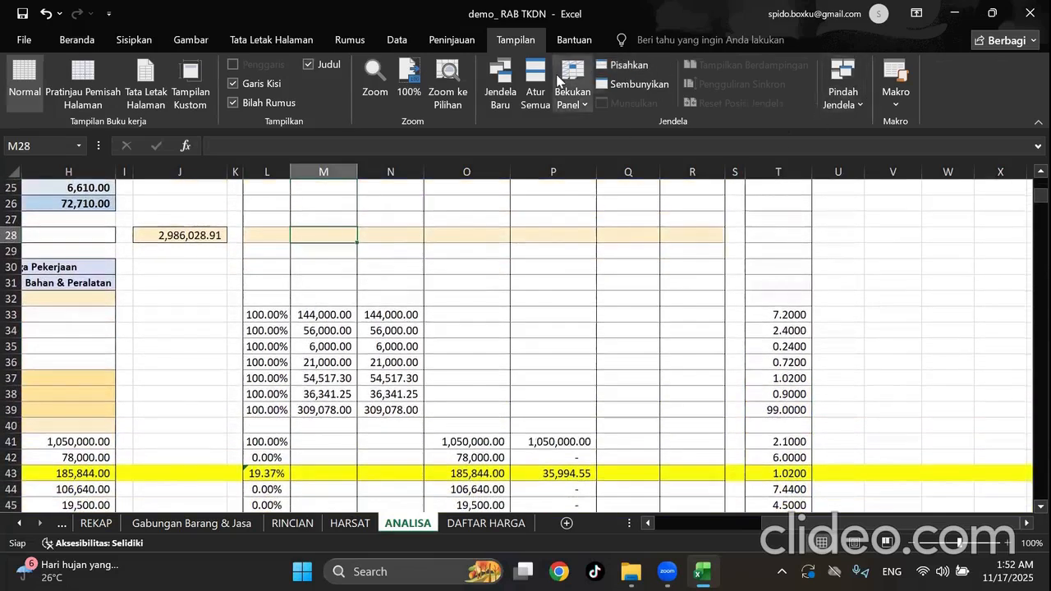
Total the TENAGA costs of the row 28 work item in M28 with =SUM(M29:M58).
{"action": "left_click", "coordinate": [77, 40]}
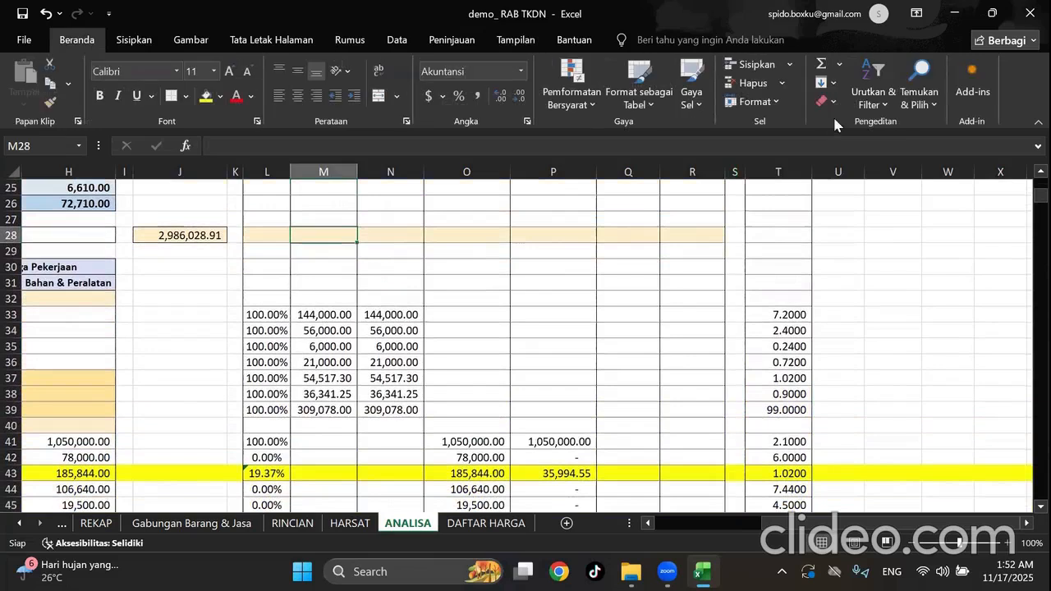
{"action": "left_click", "coordinate": [821, 68]}
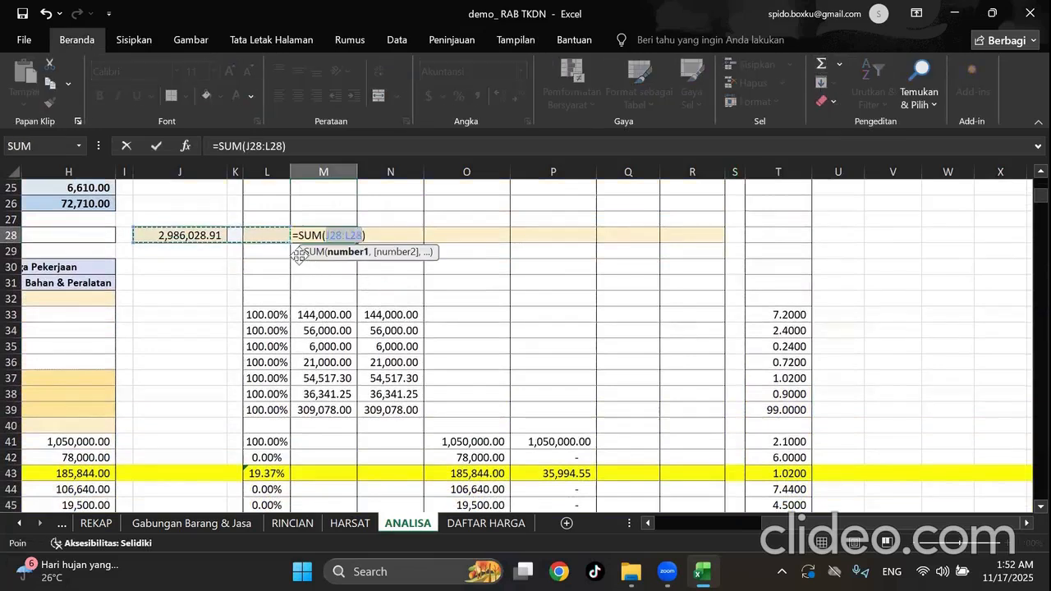
{"action": "left_click_drag", "start_coordinate": [295, 252], "coordinate": [321, 391]}
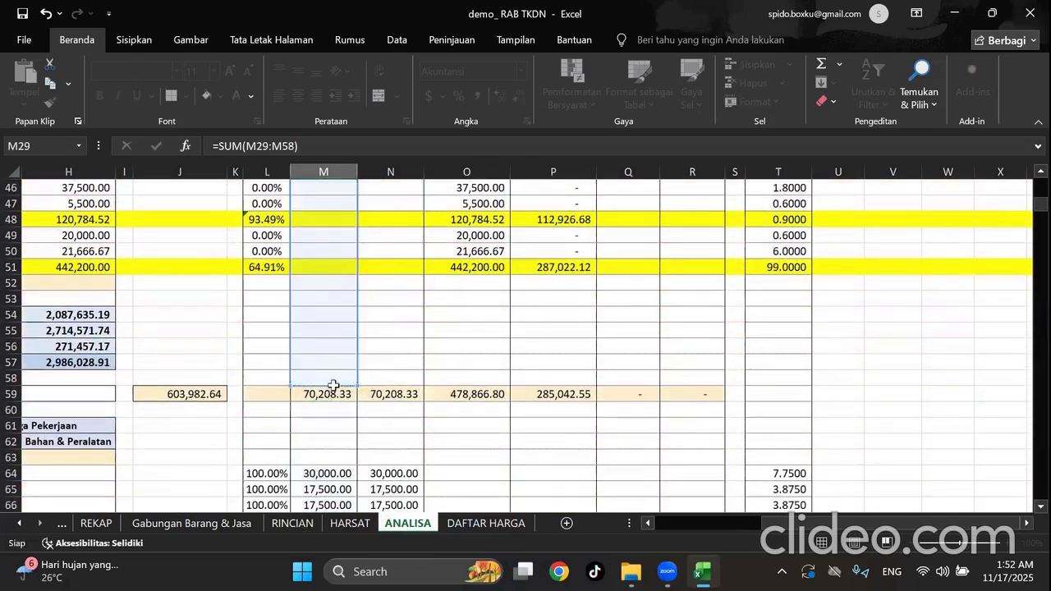
{"action": "key", "text": "Return"}
{"action": "scroll", "coordinate": [409, 362], "scroll_direction": "up", "scroll_amount": 2}
{"action": "left_click", "coordinate": [341, 270]}
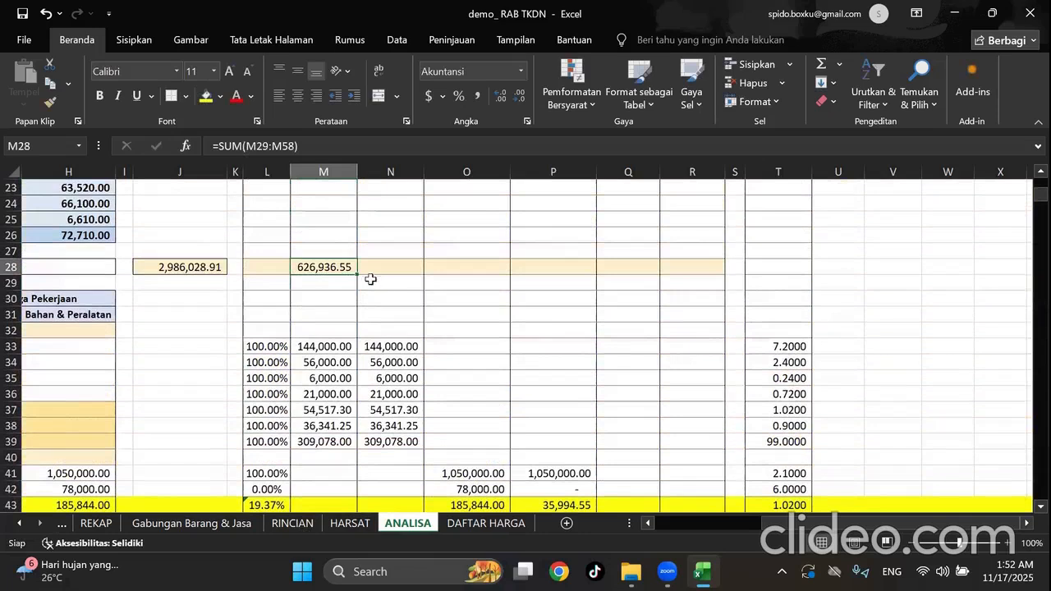
Extend the M28 sum formula across N28:R28 for the remaining TENAGA, BAHAN and PERALATAN columns.
{"action": "left_click_drag", "start_coordinate": [359, 276], "coordinate": [700, 274]}
{"action": "left_click", "coordinate": [669, 342]}
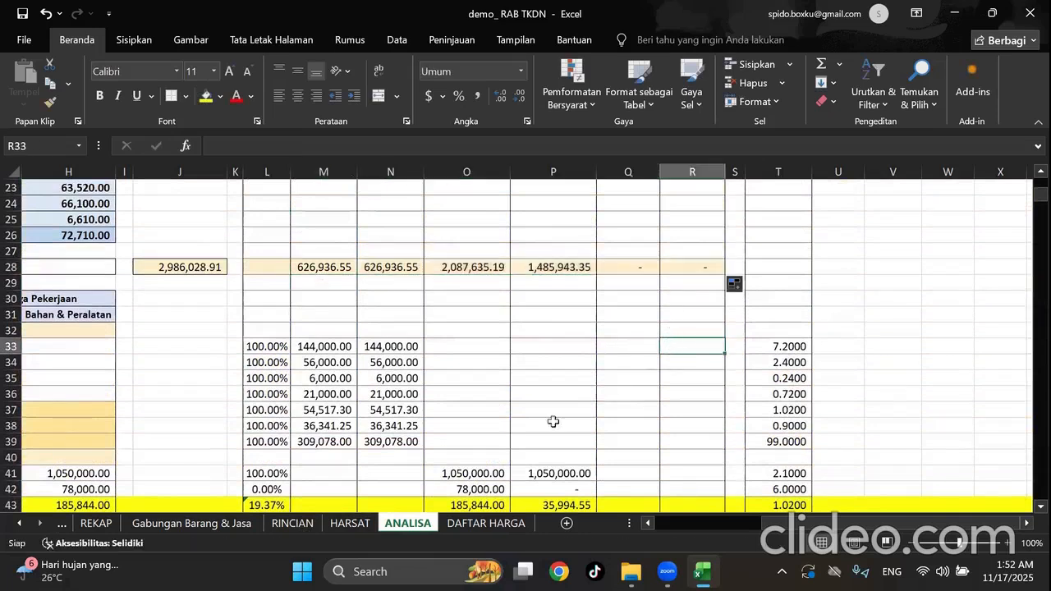
Examine the TENAGA, BAHAN and PERALATAN columns on the RINCIAN sheet down to the grand totals in row 105.
{"action": "left_click", "coordinate": [304, 526]}
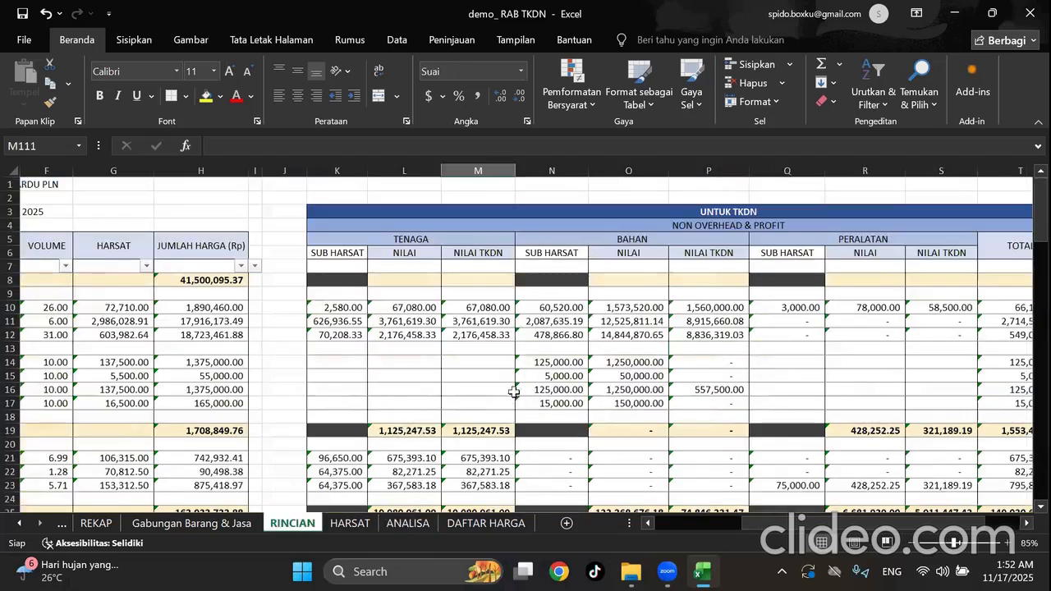
{"action": "scroll", "coordinate": [505, 394], "scroll_direction": "down", "scroll_amount": 20}
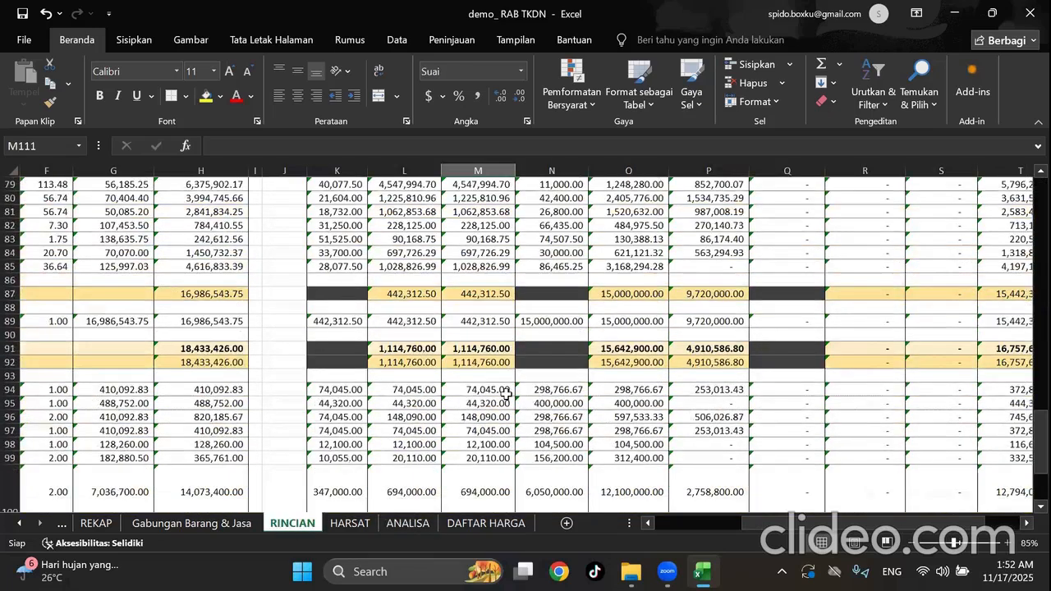
{"action": "scroll", "coordinate": [507, 395], "scroll_direction": "down", "scroll_amount": 8}
{"action": "scroll", "coordinate": [507, 395], "scroll_direction": "up", "scroll_amount": 1}
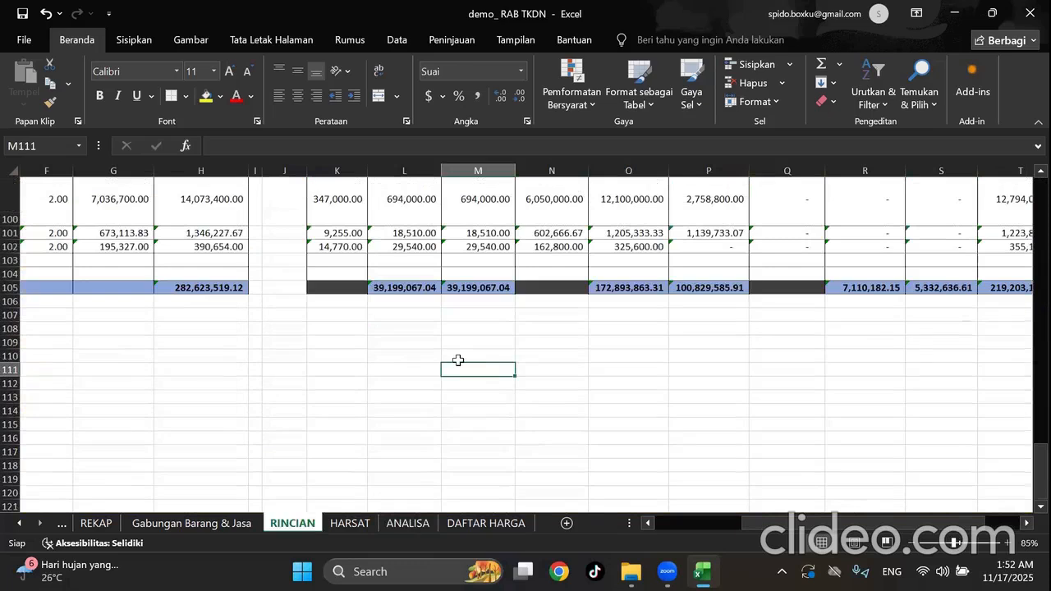
{"action": "scroll", "coordinate": [458, 360], "scroll_direction": "up", "scroll_amount": 4}
{"action": "scroll", "coordinate": [458, 359], "scroll_direction": "up", "scroll_amount": 11}
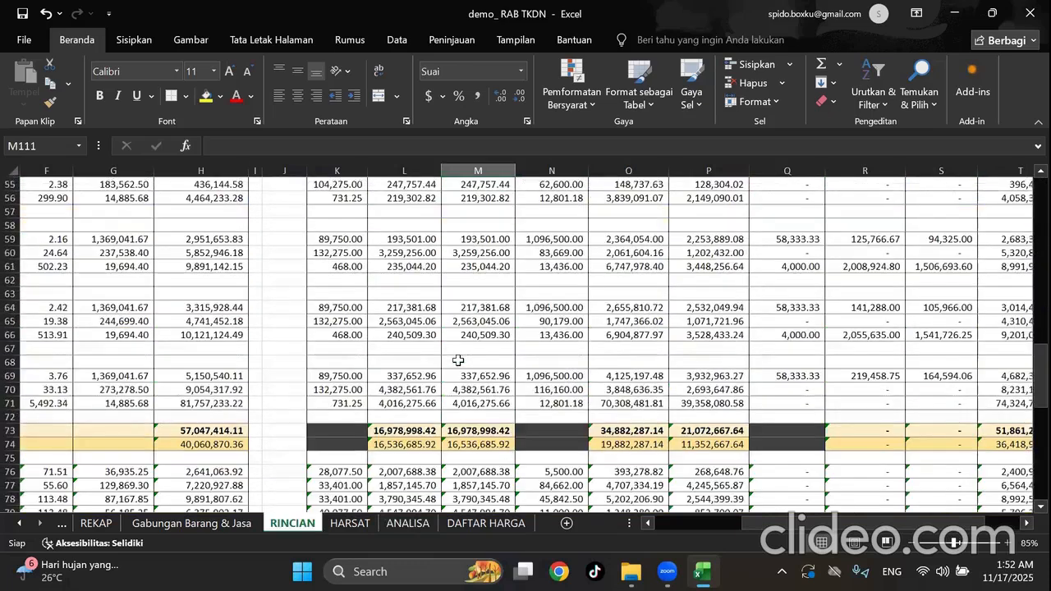
{"action": "scroll", "coordinate": [458, 360], "scroll_direction": "up", "scroll_amount": 18}
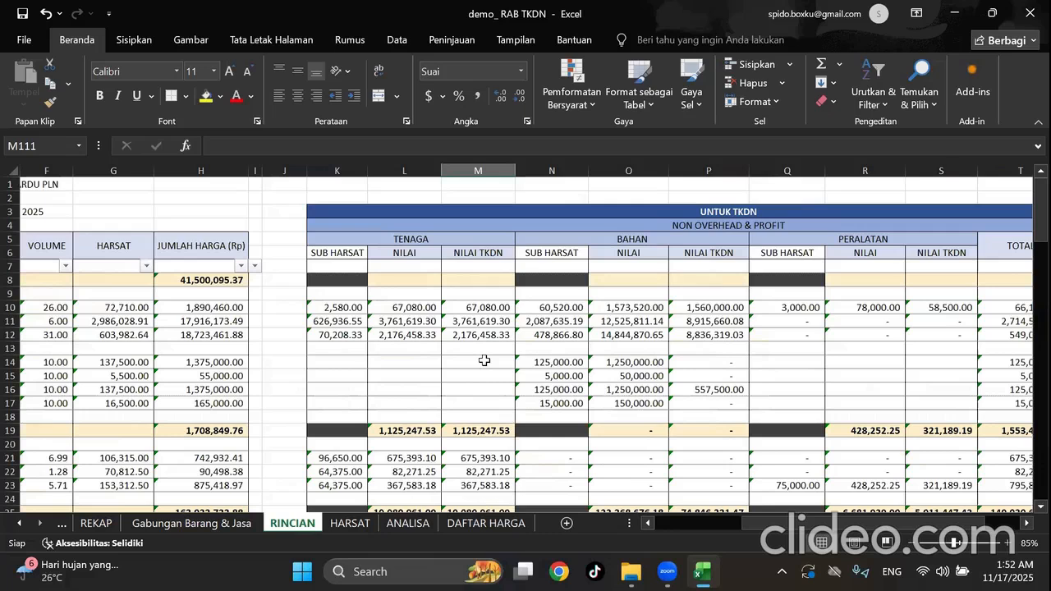
Compare the ANALISA subtotals in rows 8, 28 and 59 with the UNTUK TKDN columns on the RINCIAN sheet.
{"action": "left_click", "coordinate": [408, 523]}
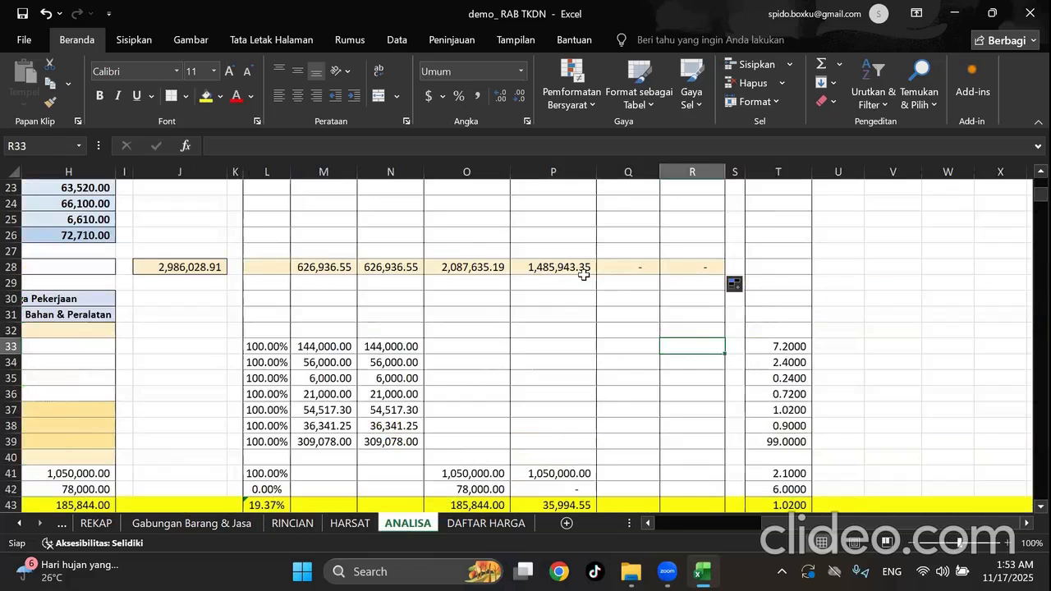
{"action": "scroll", "coordinate": [583, 275], "scroll_direction": "down", "scroll_amount": 7}
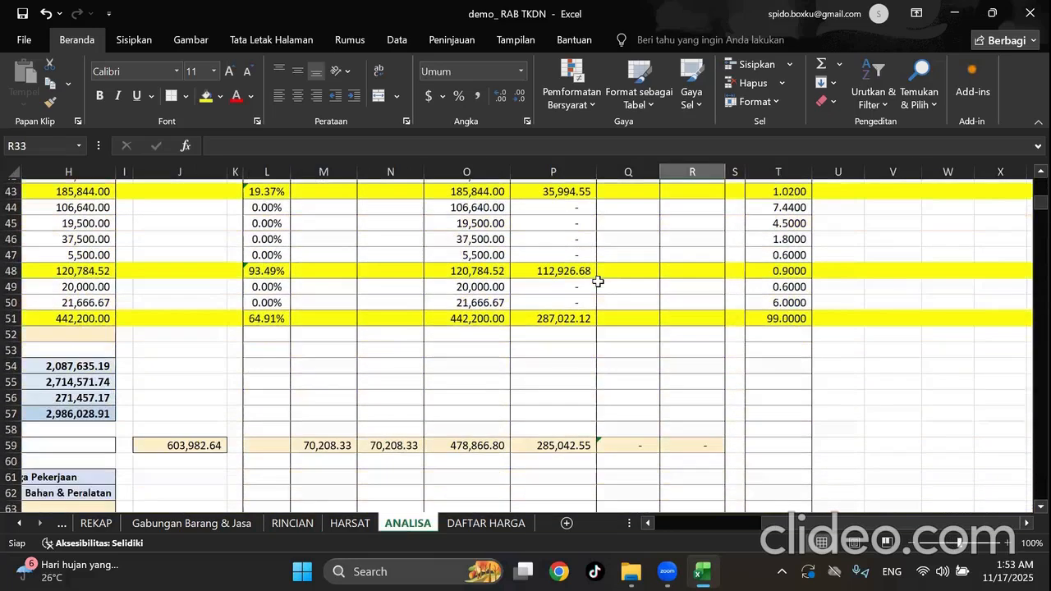
{"action": "scroll", "coordinate": [598, 281], "scroll_direction": "up", "scroll_amount": 5}
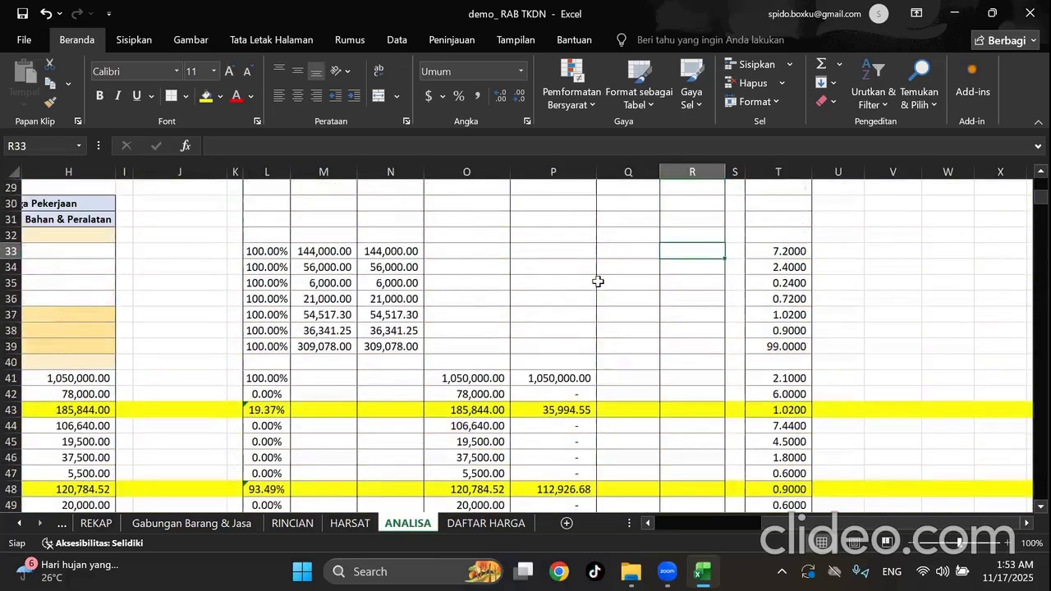
{"action": "scroll", "coordinate": [598, 281], "scroll_direction": "up", "scroll_amount": 9}
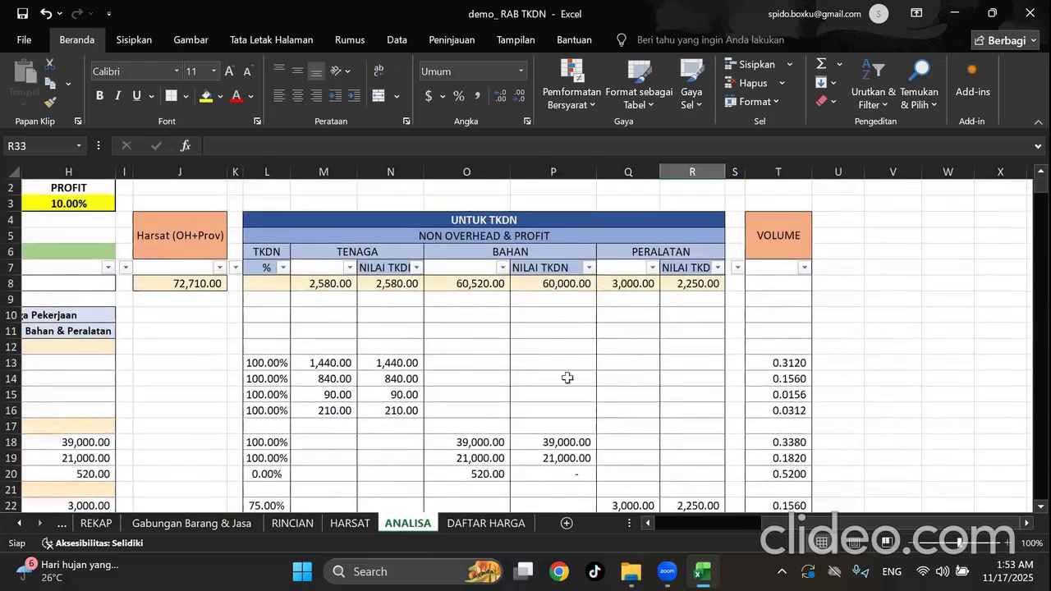
{"action": "left_click", "coordinate": [279, 524]}
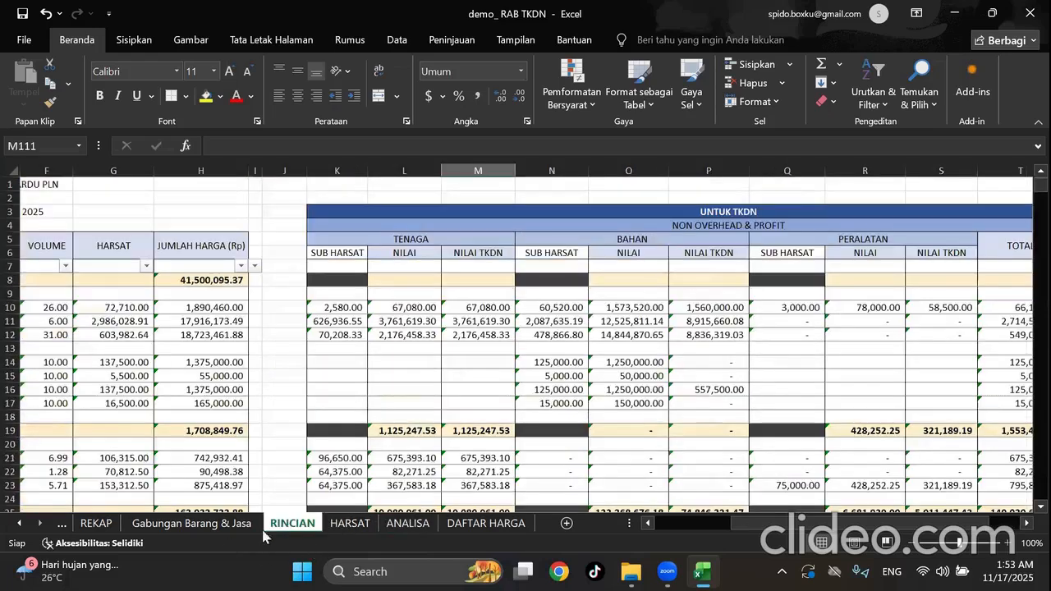
{"action": "left_click", "coordinate": [209, 528]}
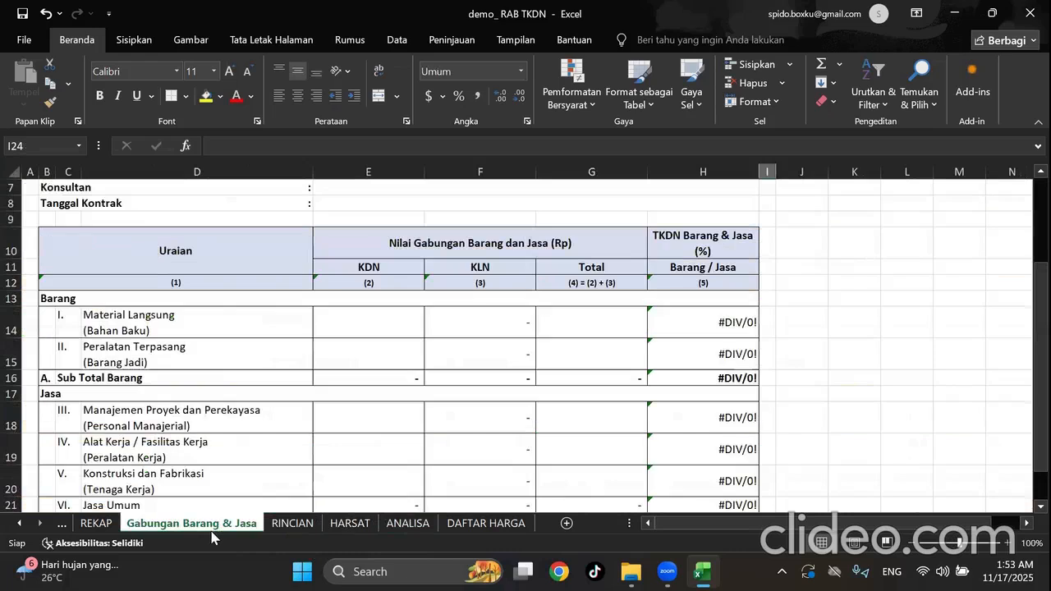
{"action": "left_click", "coordinate": [291, 523]}
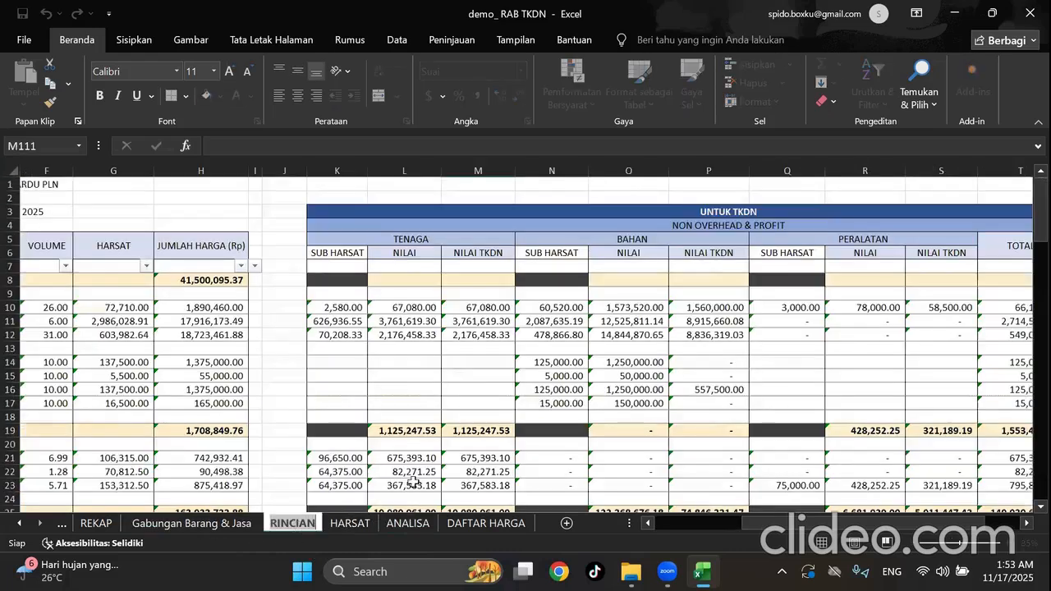
{"action": "left_click", "coordinate": [479, 403]}
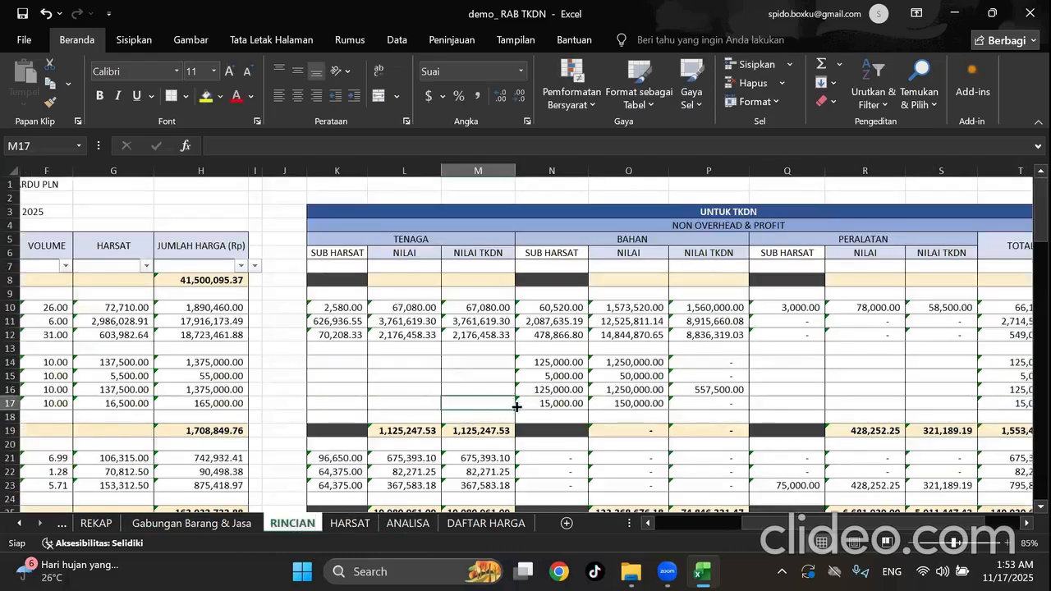
{"action": "left_click_drag", "start_coordinate": [754, 523], "coordinate": [855, 534]}
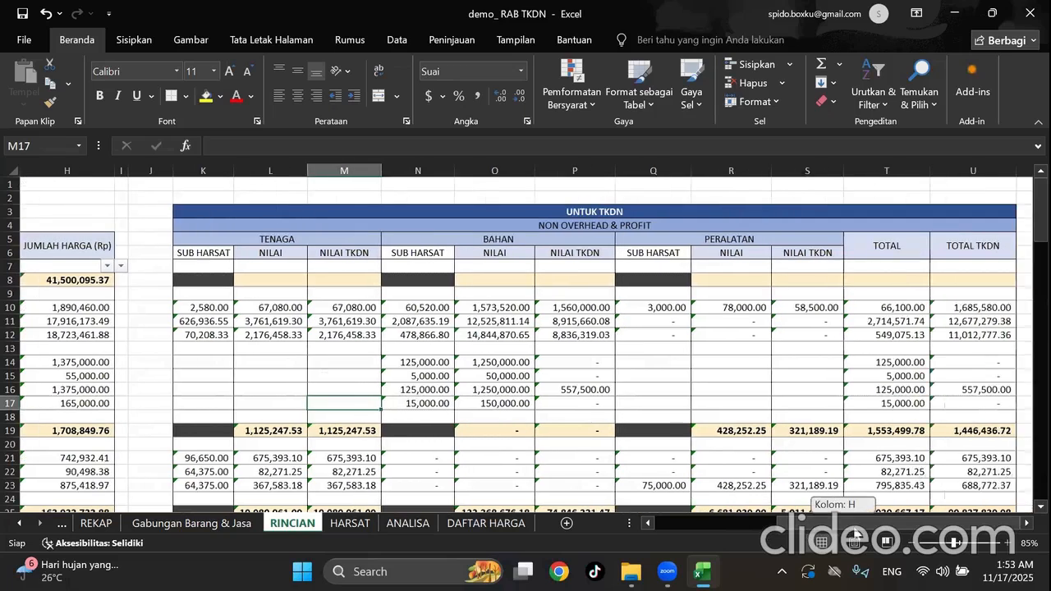
Open the 03_JADI RAB TKDN workbook and examine its RINCIAN sheet's TKDN totals and the section I subtotal formula in L12.
{"action": "mouse_move", "coordinate": [702, 571]}
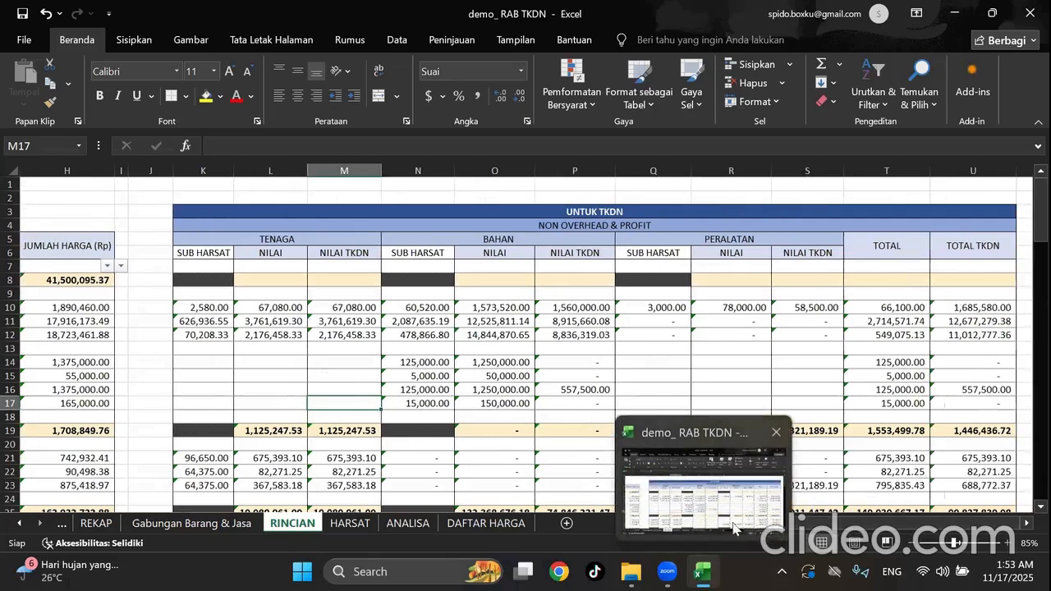
{"action": "mouse_move", "coordinate": [630, 571]}
{"action": "left_click", "coordinate": [650, 498]}
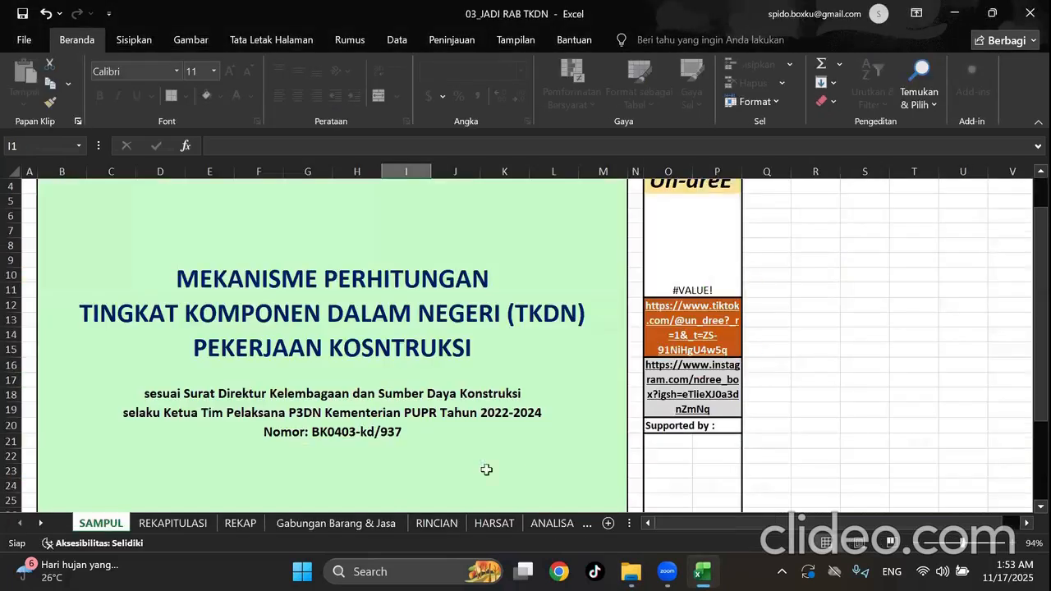
{"action": "left_click", "coordinate": [427, 524]}
{"action": "left_click", "coordinate": [832, 418]}
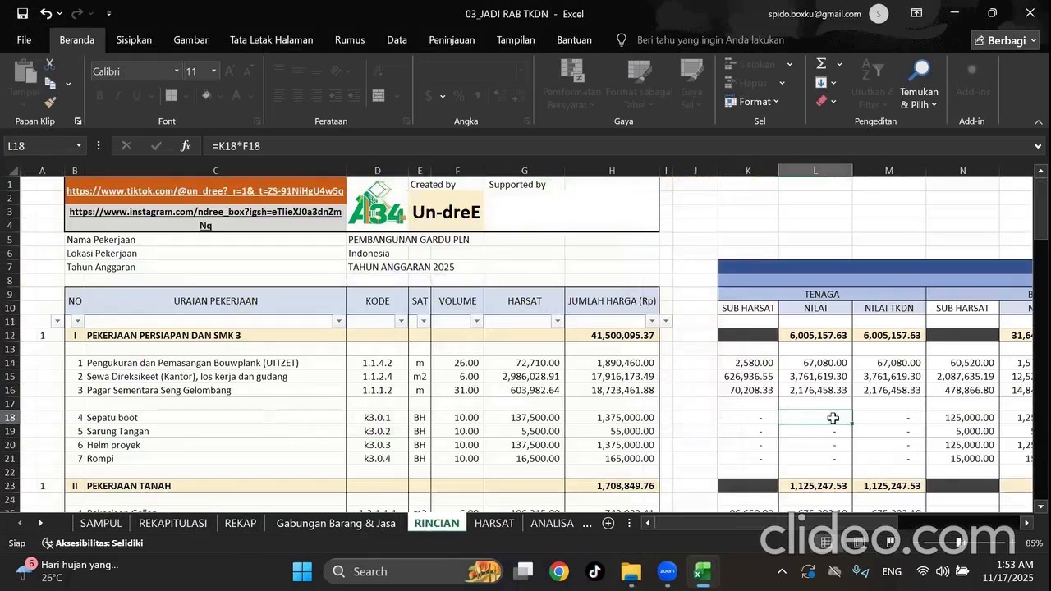
{"action": "left_click_drag", "start_coordinate": [839, 526], "coordinate": [993, 536]}
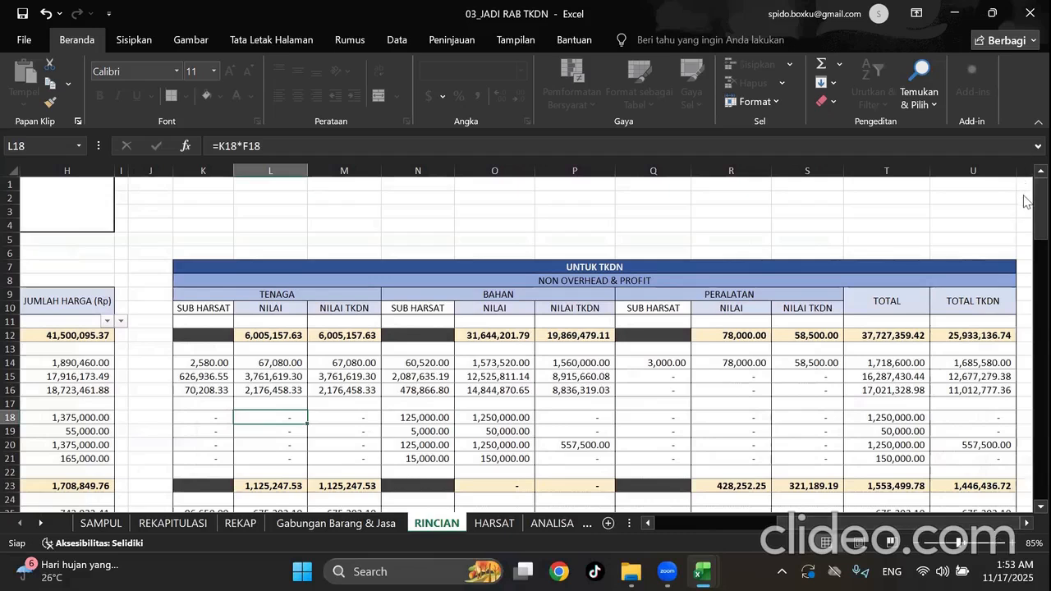
{"action": "scroll", "coordinate": [1024, 259], "scroll_direction": "down", "scroll_amount": 1}
{"action": "scroll", "coordinate": [1027, 461], "scroll_direction": "down", "scroll_amount": 20}
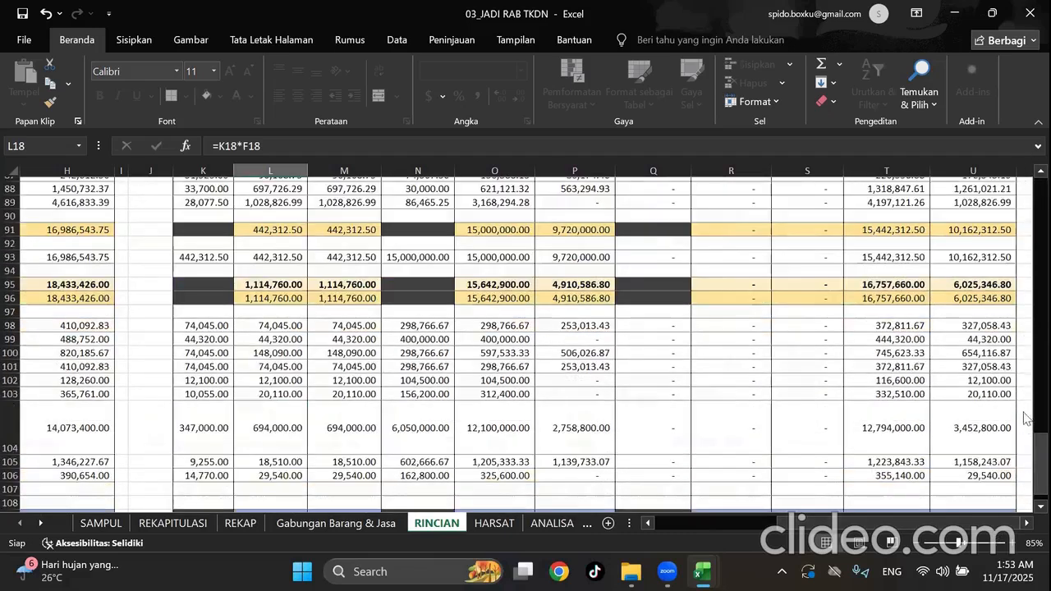
{"action": "scroll", "coordinate": [1024, 443], "scroll_direction": "down", "scroll_amount": 1}
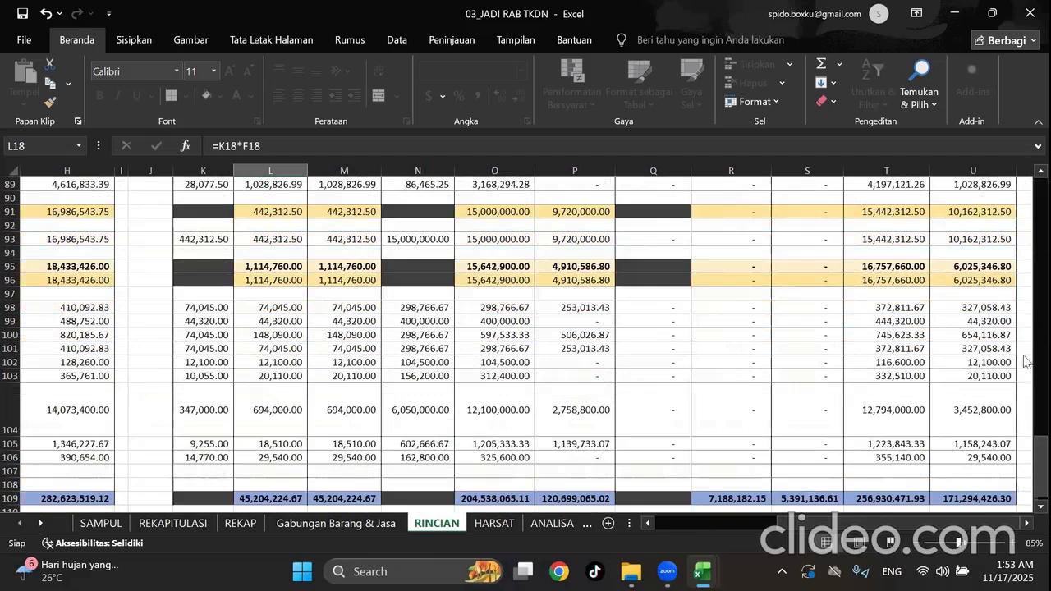
{"action": "scroll", "coordinate": [1027, 246], "scroll_direction": "up", "scroll_amount": 20}
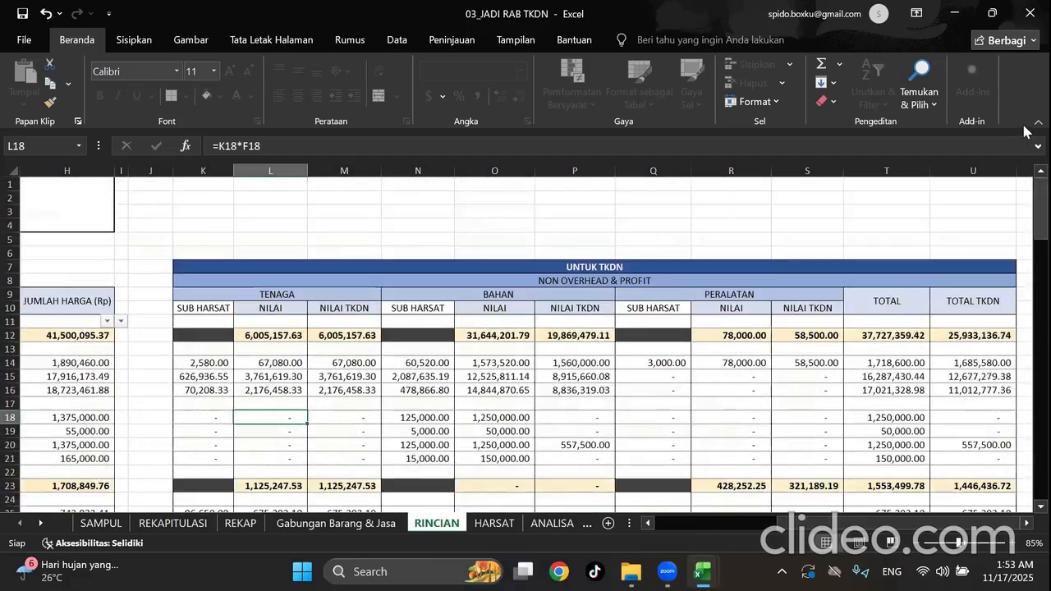
{"action": "left_click", "coordinate": [286, 336]}
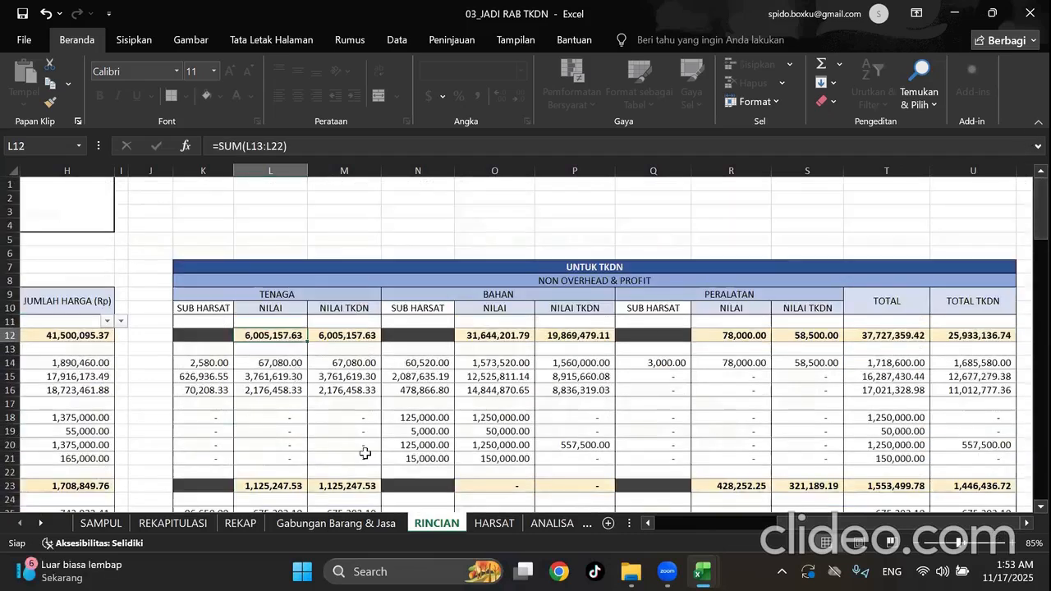
Return to the demo_ RAB TKDN workbook and copy the H8 subtotal formula on RINCIAN into TENAGA cells L8 and M8.
{"action": "mouse_move", "coordinate": [701, 572]}
{"action": "left_click", "coordinate": [624, 525]}
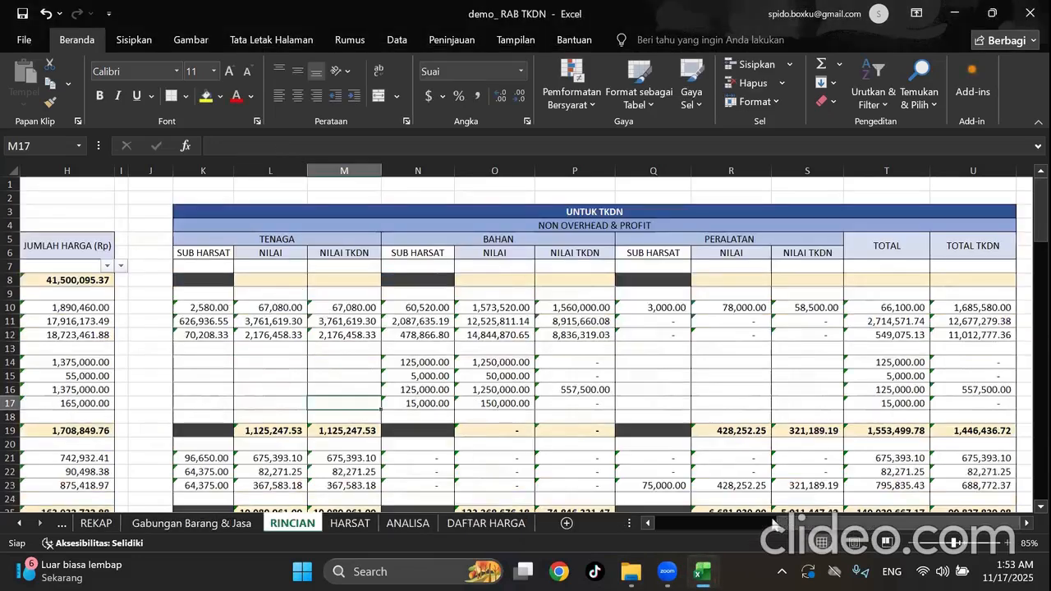
{"action": "mouse_move", "coordinate": [740, 531]}
{"action": "left_mouse_down"}
{"action": "mouse_move", "coordinate": [701, 529]}
{"action": "mouse_move", "coordinate": [730, 532]}
{"action": "left_mouse_up"}
{"action": "left_click", "coordinate": [304, 280]}
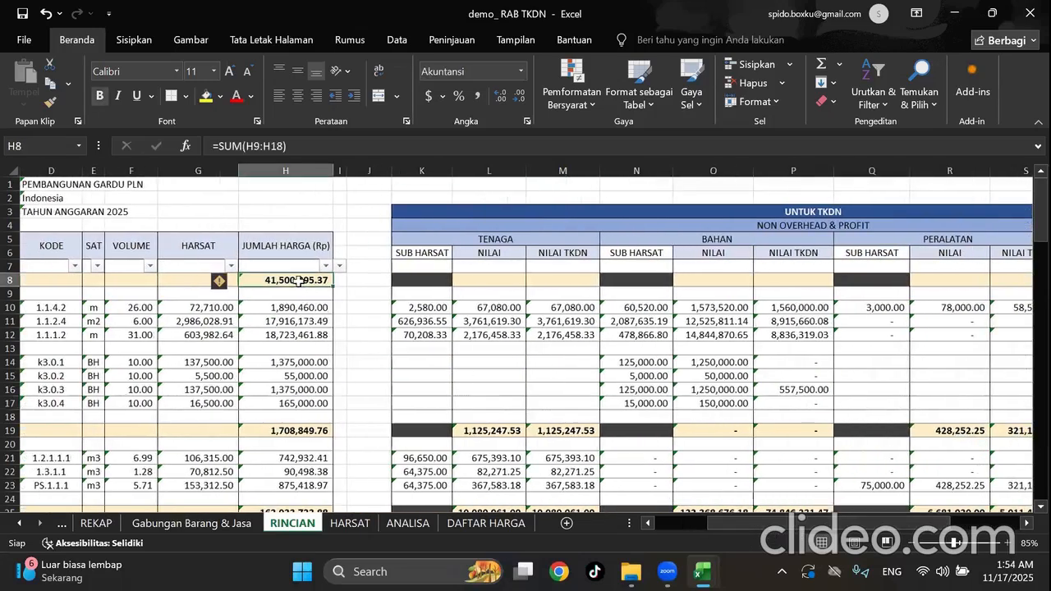
{"action": "key", "text": "ctrl+c"}
{"action": "left_click", "coordinate": [489, 279]}
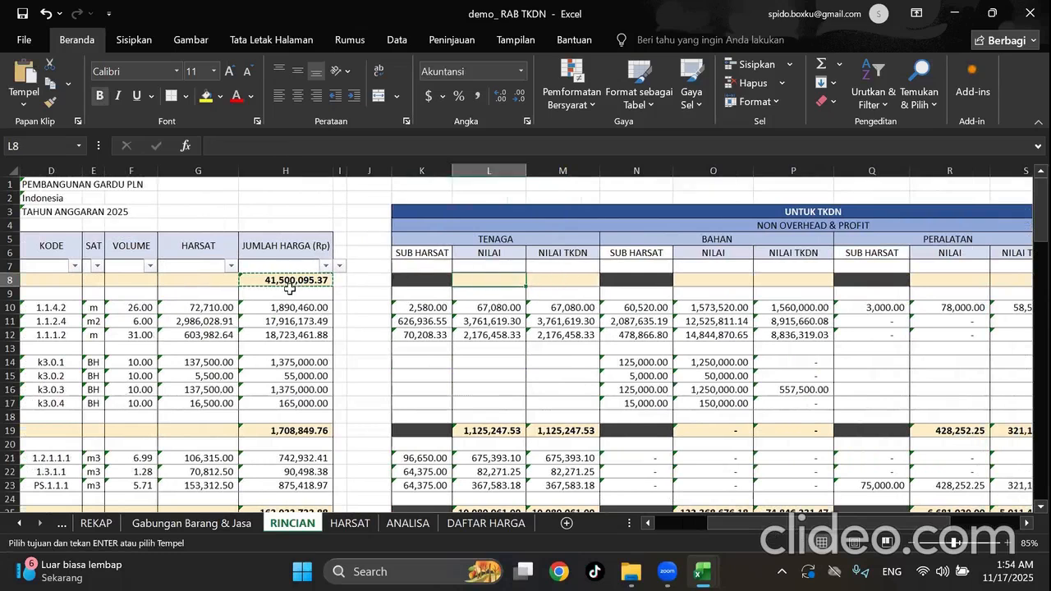
{"action": "key", "text": "ctrl+v"}
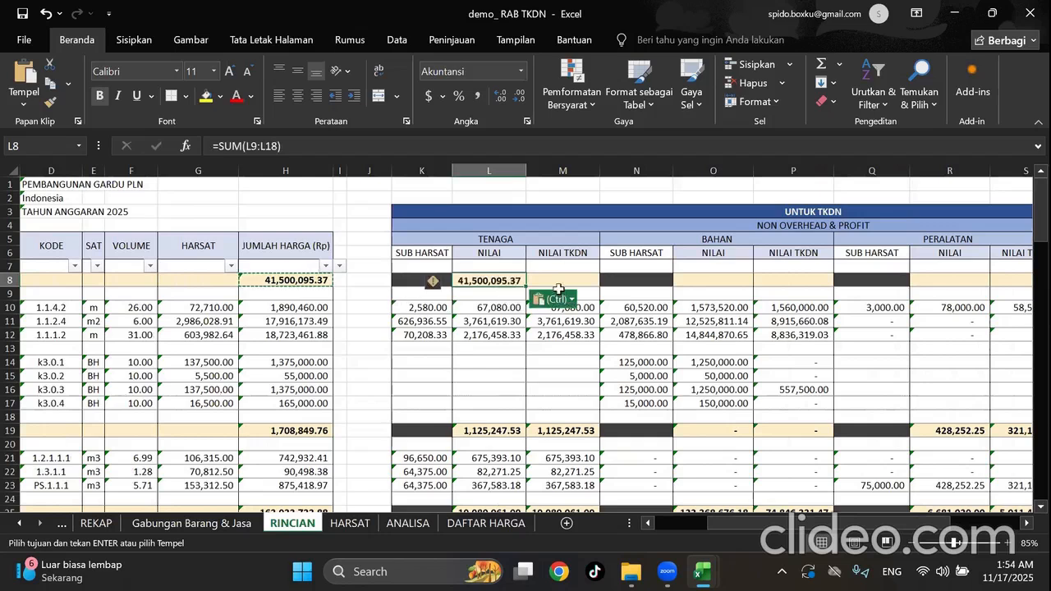
{"action": "left_click", "coordinate": [560, 279]}
{"action": "key", "text": "ctrl+v"}
Paste the copied subtotal formula into BAHAN cells O8 and P8 and PERALATAN cells R8 and S8.
{"action": "left_click", "coordinate": [711, 280]}
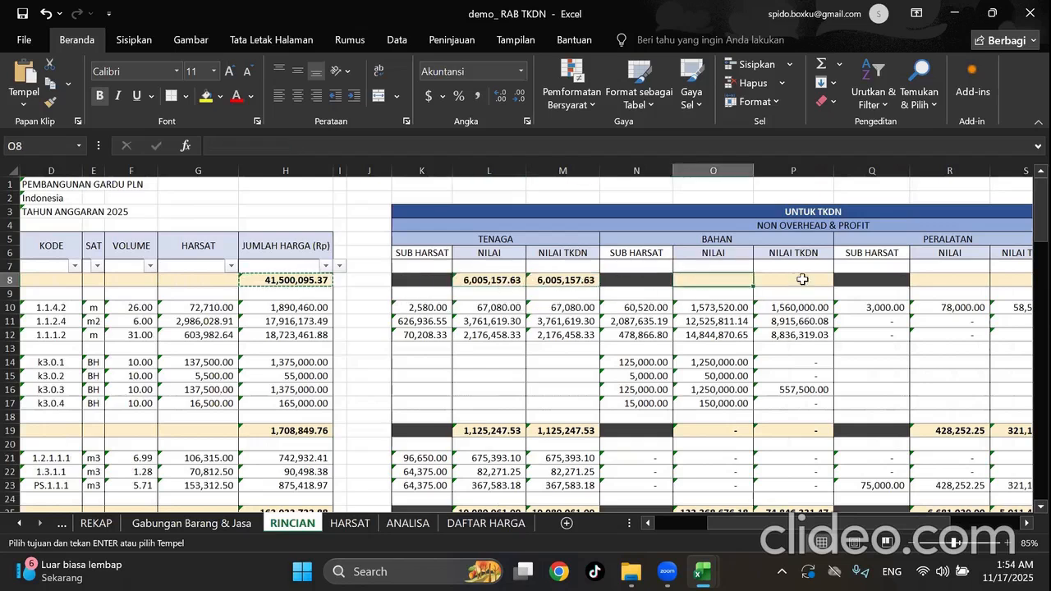
{"action": "key", "text": "ctrl+v"}
{"action": "left_click", "coordinate": [802, 280]}
{"action": "key", "text": "ctrl+v"}
{"action": "left_click", "coordinate": [939, 280]}
{"action": "key", "text": "ctrl+v"}
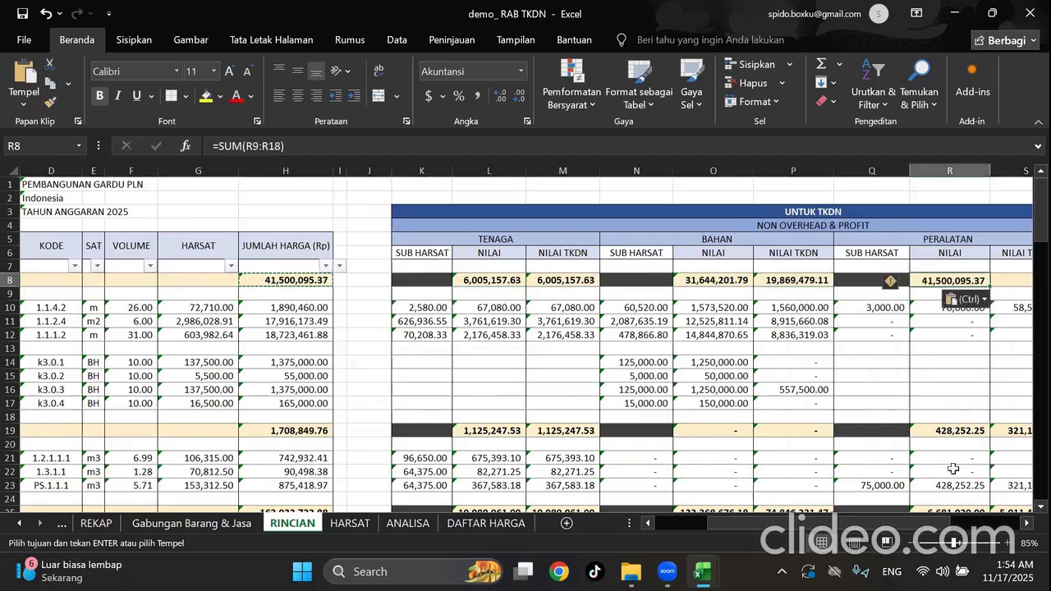
{"action": "left_click", "coordinate": [1024, 523]}
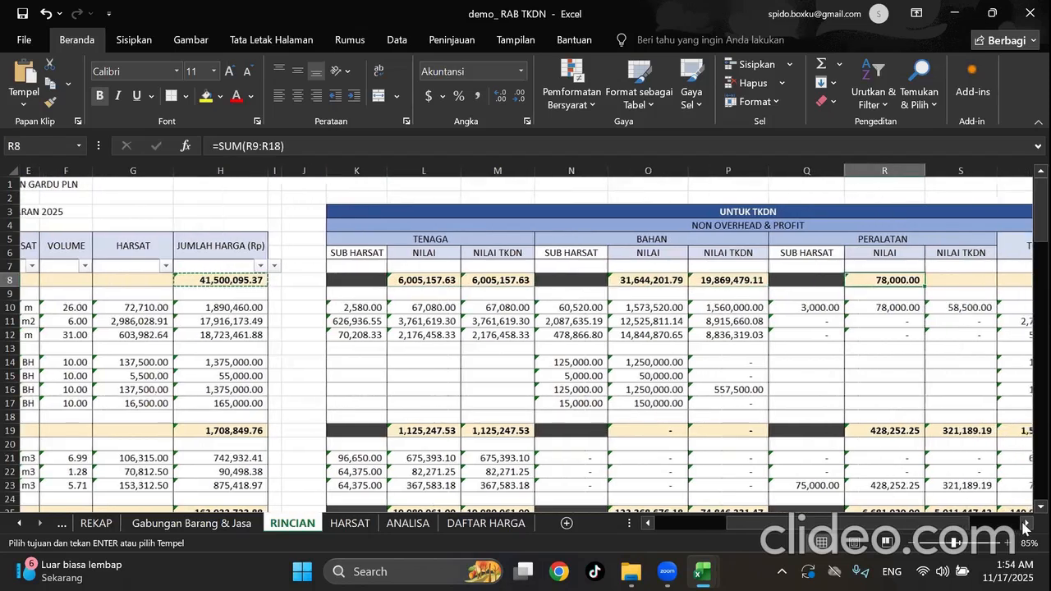
{"action": "left_click", "coordinate": [1025, 523]}
{"action": "left_click", "coordinate": [727, 280]}
{"action": "key", "text": "ctrl+v"}
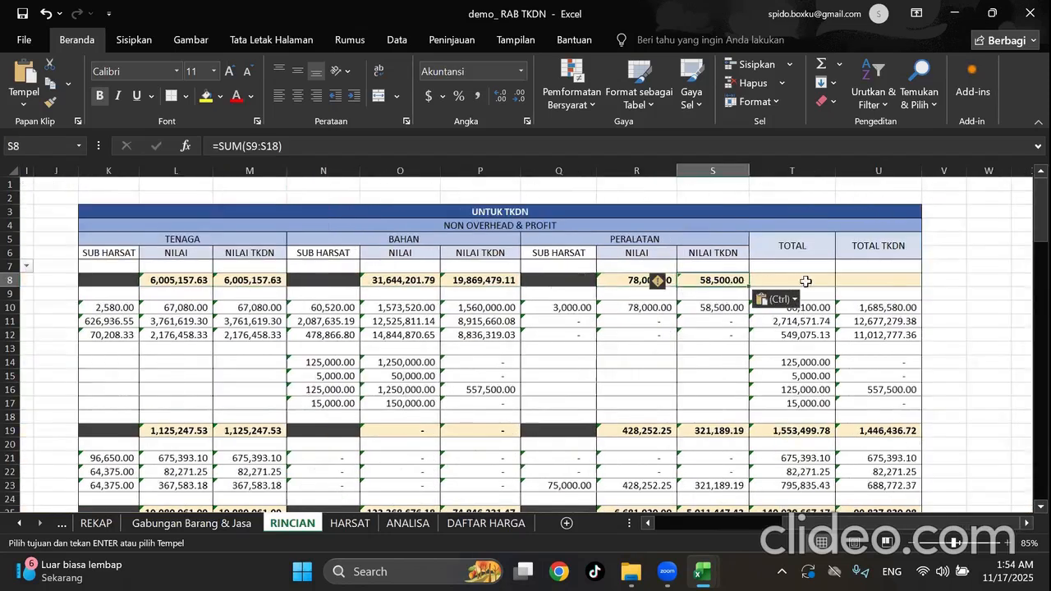
Paste the copied subtotal formula into the TOTAL and TOTAL TKDN cells T8 and U8.
{"action": "left_click", "coordinate": [805, 280]}
{"action": "key", "text": "ctrl+v"}
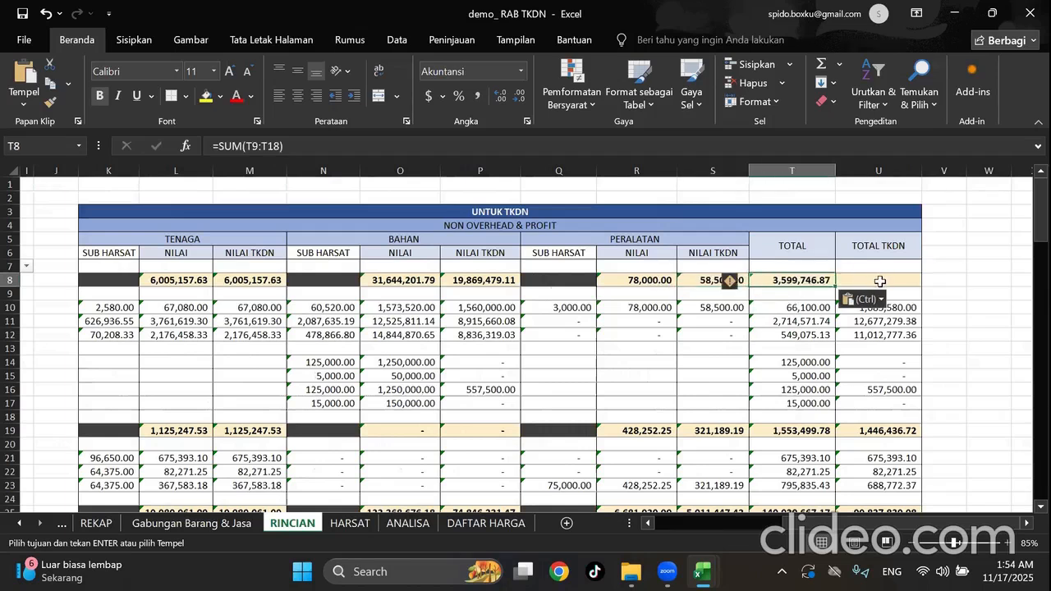
{"action": "left_click", "coordinate": [879, 280]}
{"action": "key", "text": "ctrl+v"}
Compare the TENAGA grand total in row 105 of RINCIAN with the labour total on the DAFTAR HARGA sheet.
{"action": "left_click_drag", "start_coordinate": [933, 525], "coordinate": [824, 545]}
{"action": "scroll", "coordinate": [778, 366], "scroll_direction": "down", "scroll_amount": 20}
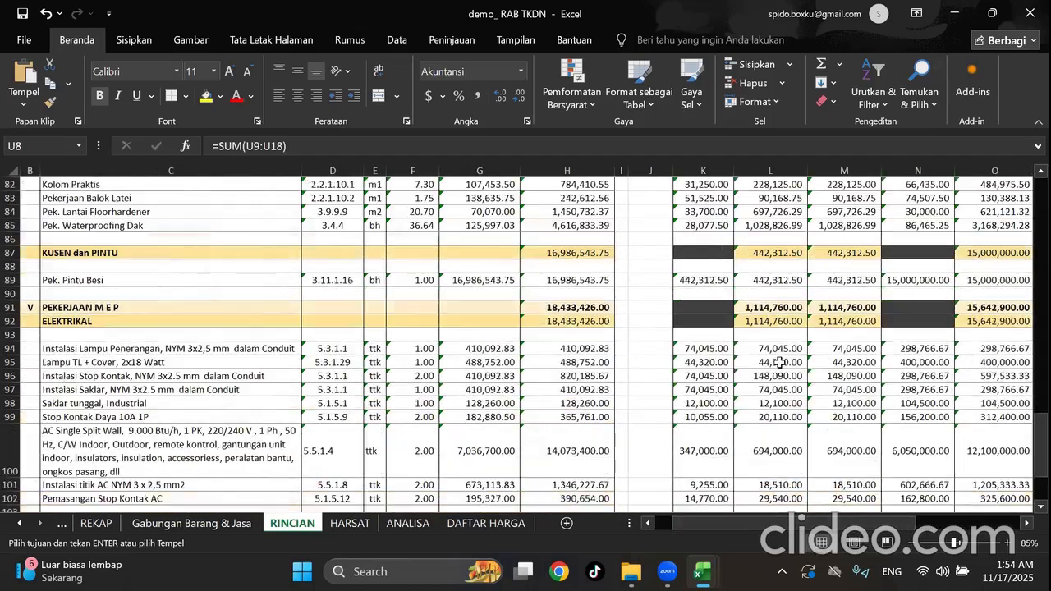
{"action": "scroll", "coordinate": [780, 317], "scroll_direction": "down", "scroll_amount": 6}
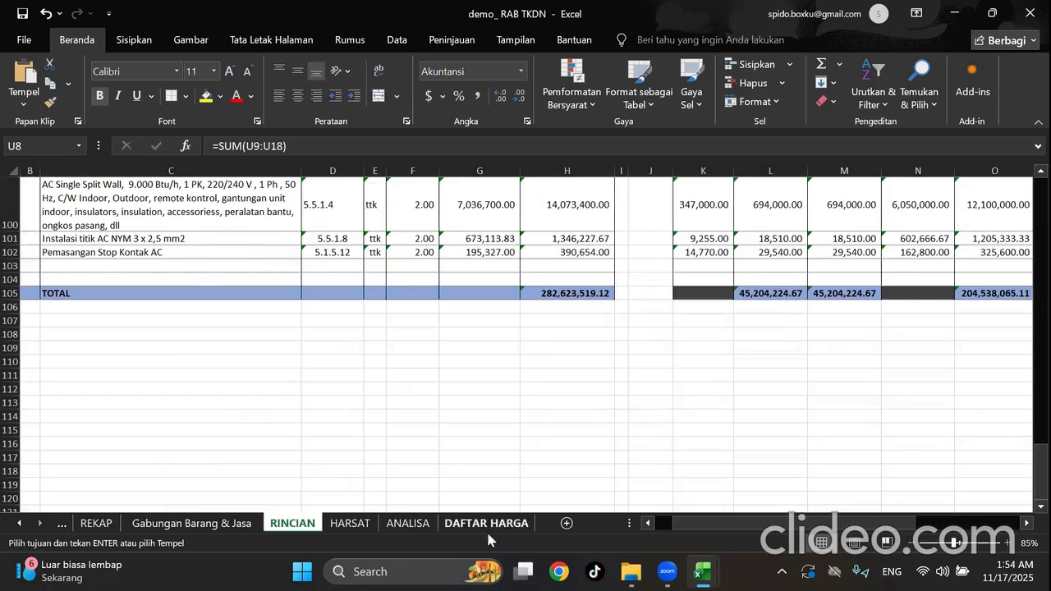
{"action": "left_click", "coordinate": [440, 523]}
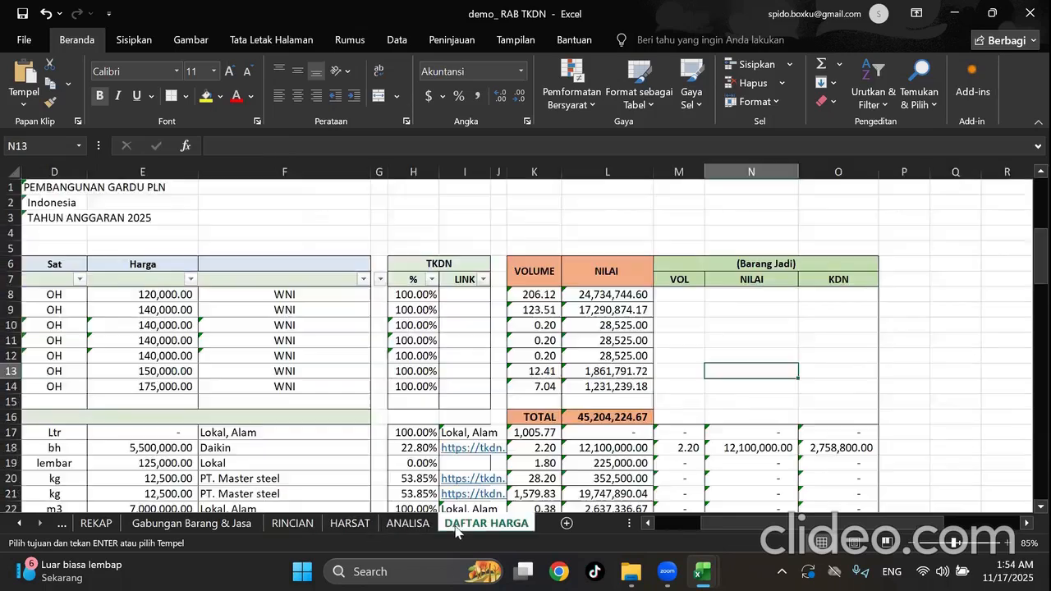
Compare the material total in L81 of DAFTAR HARGA with the BAHAN grand total in row 105 of RINCIAN.
{"action": "left_click", "coordinate": [620, 397]}
{"action": "scroll", "coordinate": [621, 397], "scroll_direction": "down", "scroll_amount": 10}
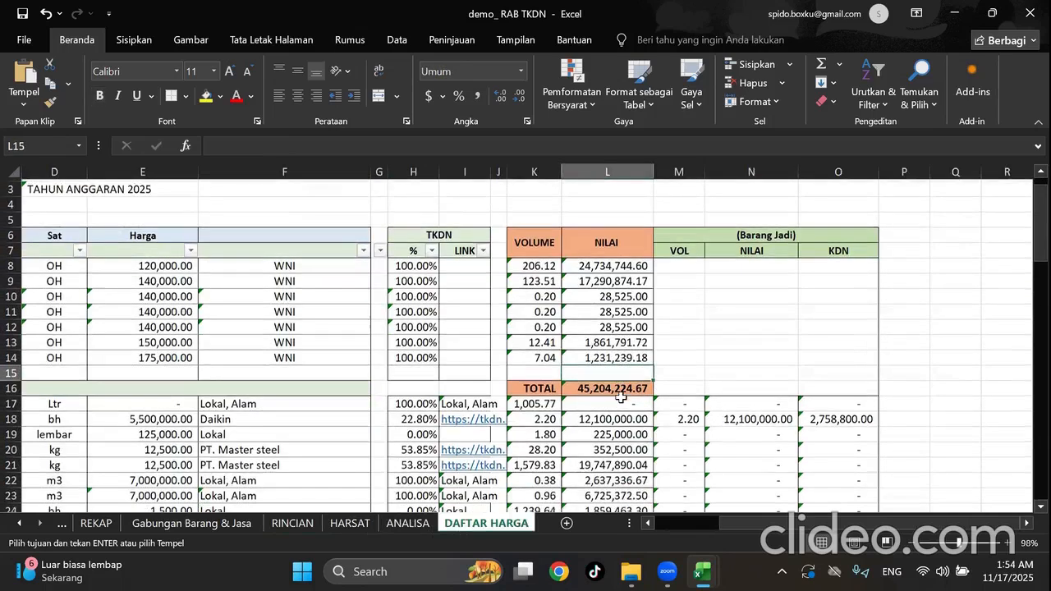
{"action": "scroll", "coordinate": [620, 398], "scroll_direction": "down", "scroll_amount": 13}
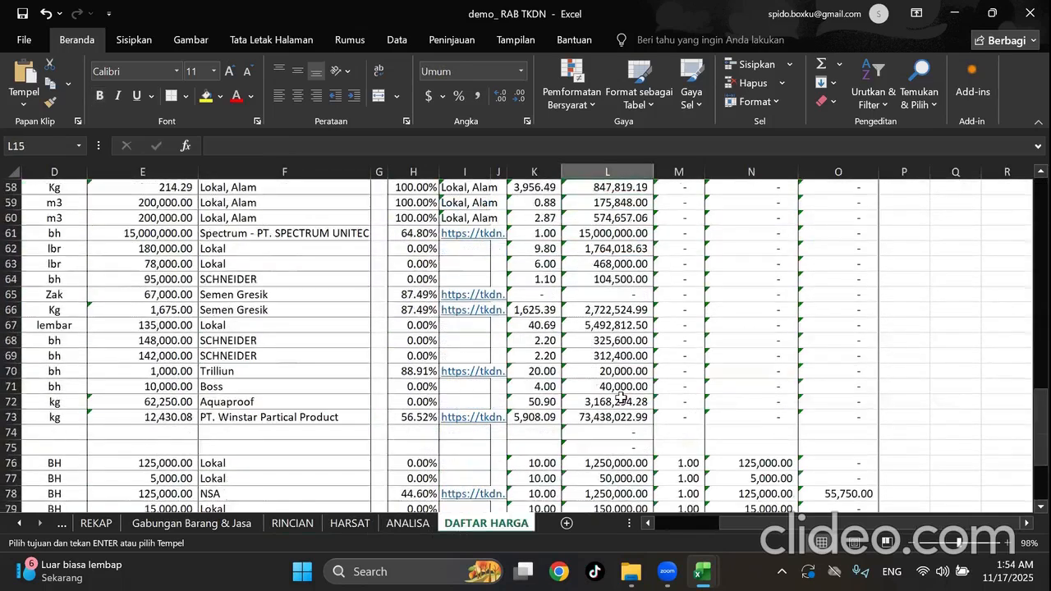
{"action": "left_click", "coordinate": [615, 360]}
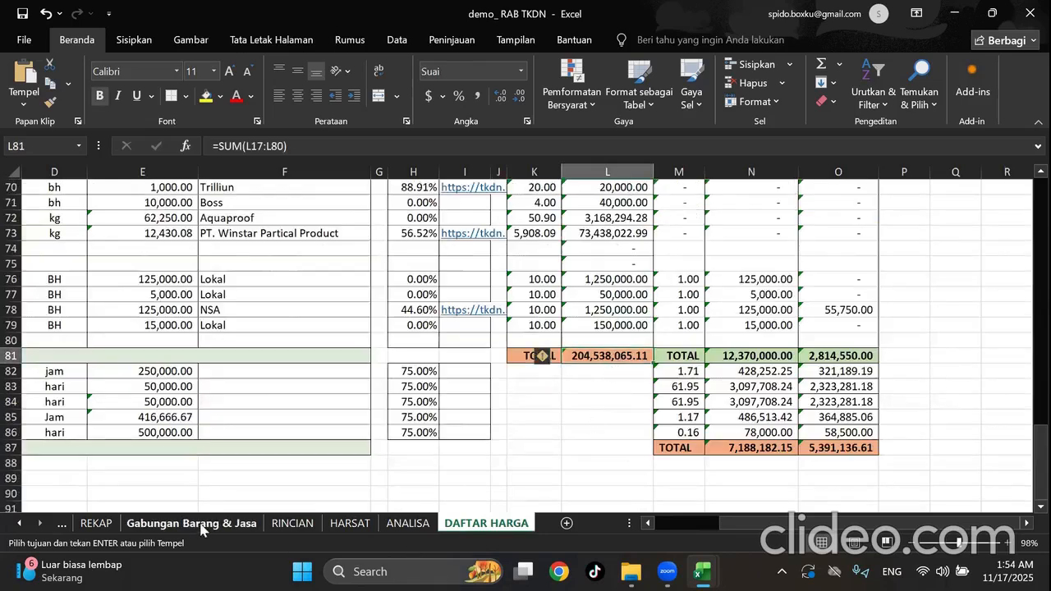
{"action": "left_click", "coordinate": [292, 523]}
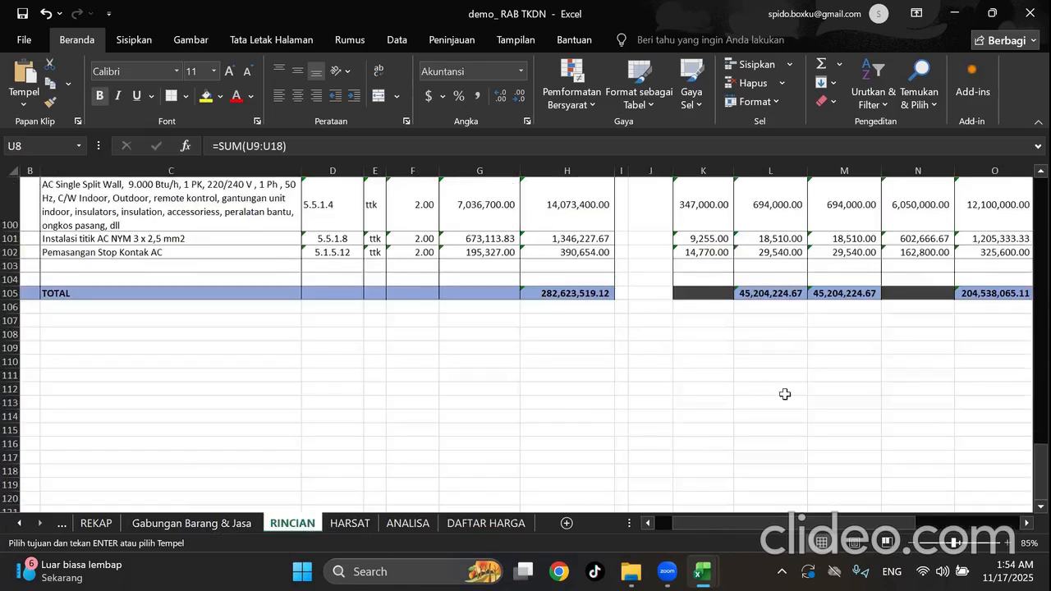
{"action": "left_click", "coordinate": [813, 406]}
{"action": "left_click_drag", "start_coordinate": [829, 527], "coordinate": [881, 524]}
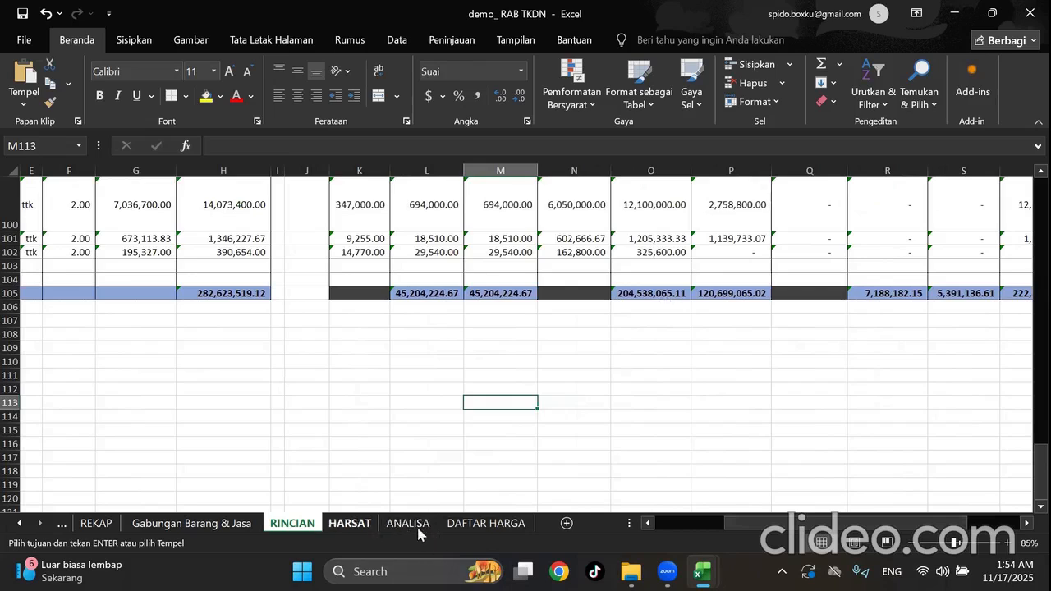
{"action": "left_click", "coordinate": [484, 523]}
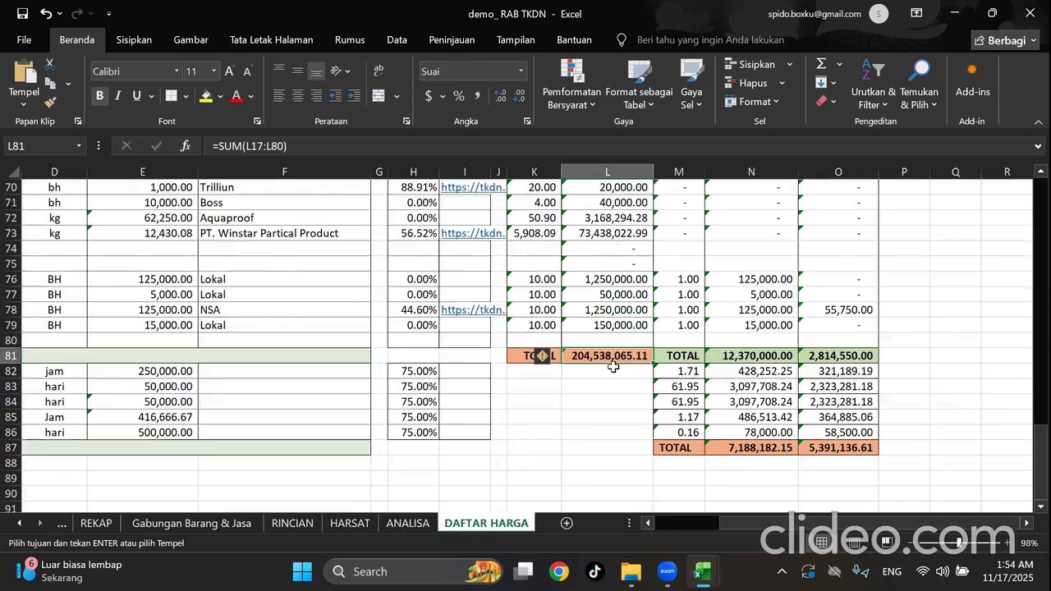
Compare the equipment totals in row 87 of DAFTAR HARGA with the PERALATAN grand totals in row 105 of RINCIAN.
{"action": "left_click", "coordinate": [929, 394]}
{"action": "scroll", "coordinate": [932, 394], "scroll_direction": "up", "scroll_amount": 12}
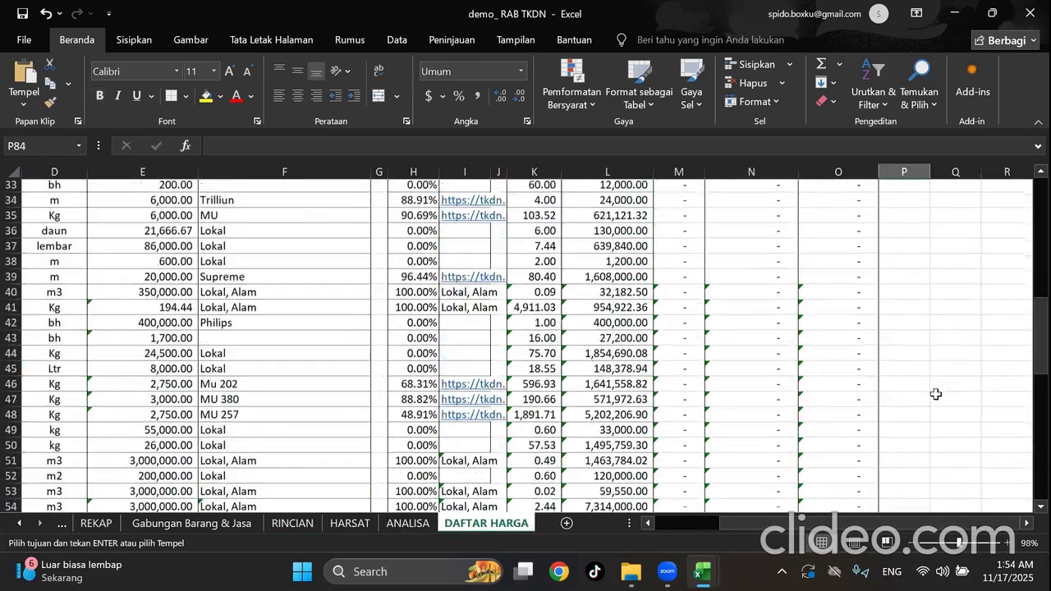
{"action": "scroll", "coordinate": [940, 392], "scroll_direction": "up", "scroll_amount": 8}
{"action": "scroll", "coordinate": [938, 394], "scroll_direction": "down", "scroll_amount": 20}
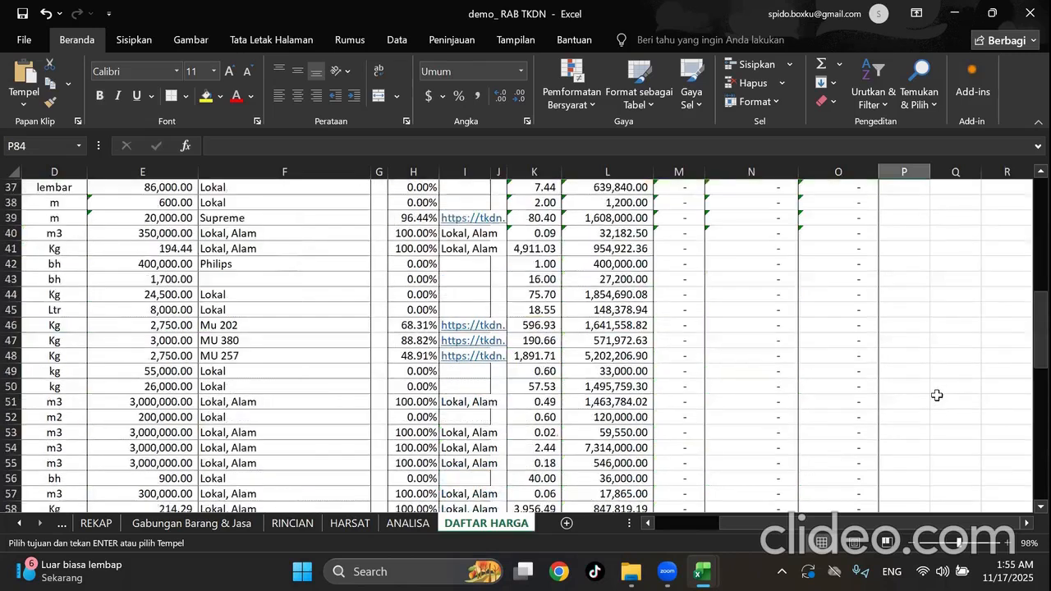
{"action": "scroll", "coordinate": [930, 386], "scroll_direction": "down", "scroll_amount": 1}
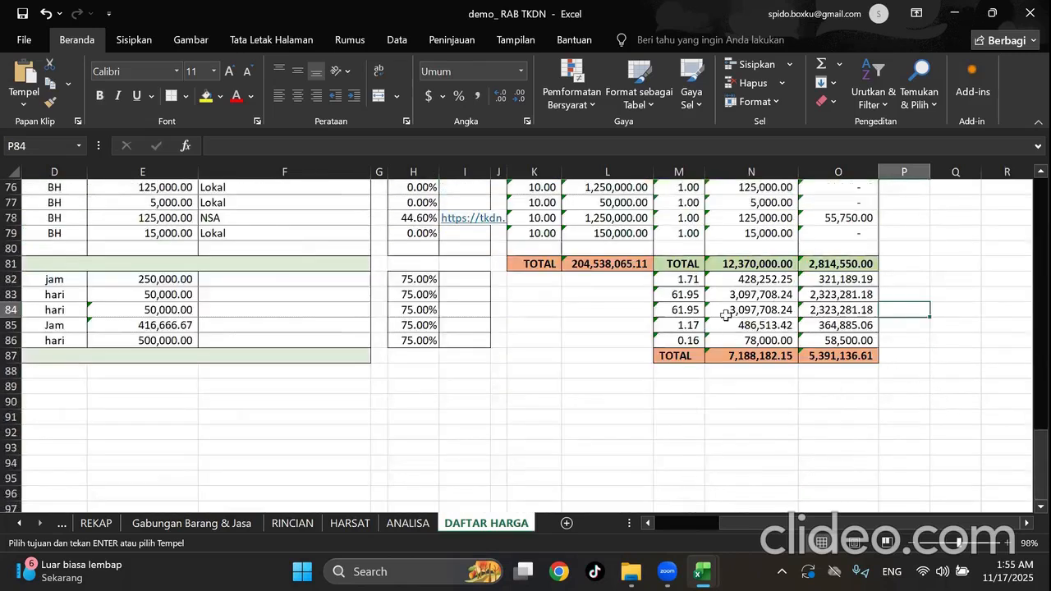
{"action": "left_click", "coordinate": [685, 282]}
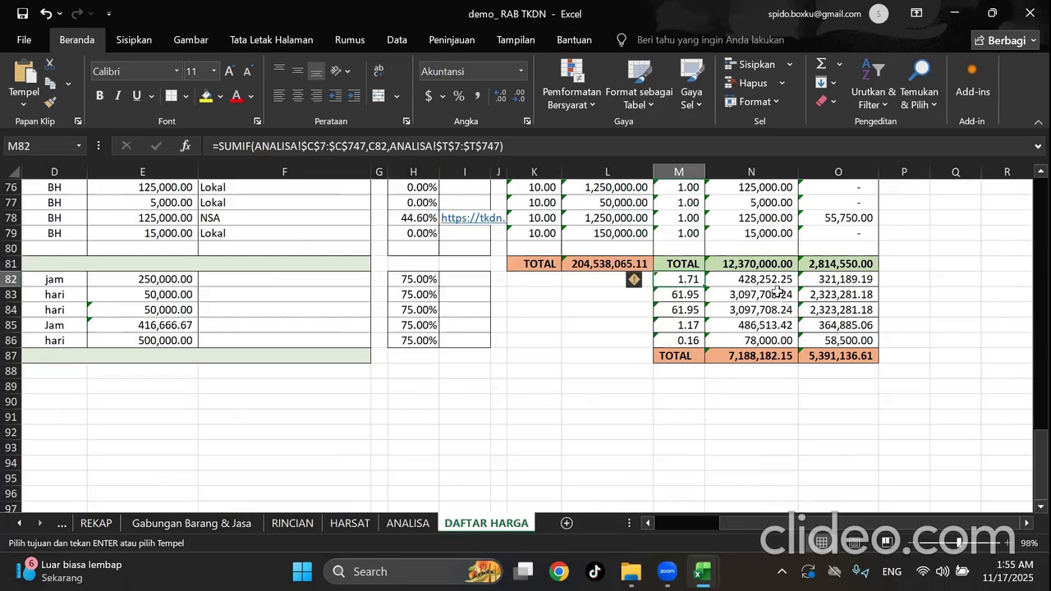
{"action": "left_click", "coordinate": [806, 401]}
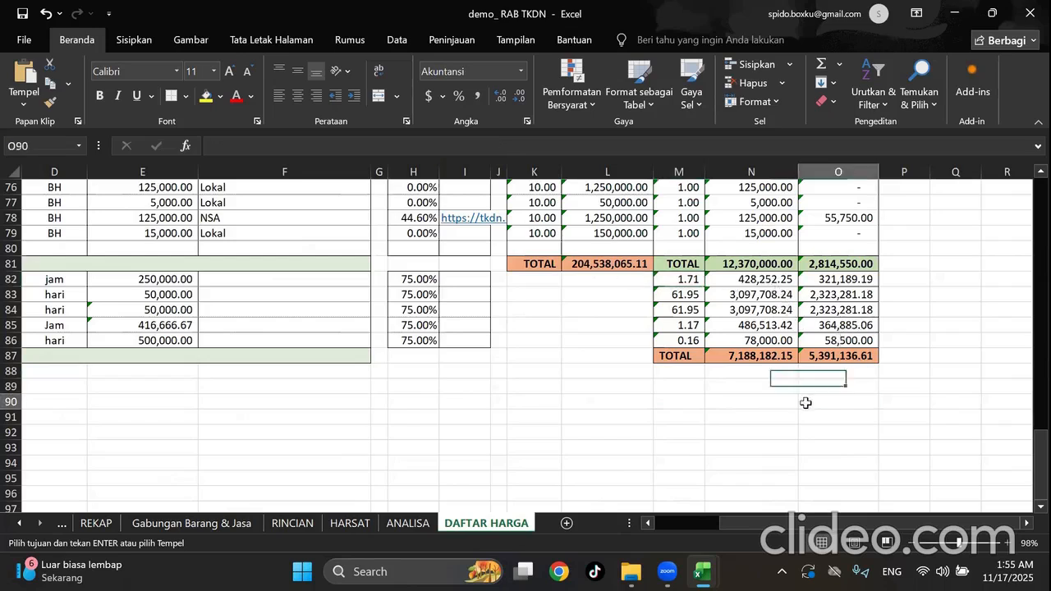
{"action": "left_click", "coordinate": [754, 356]}
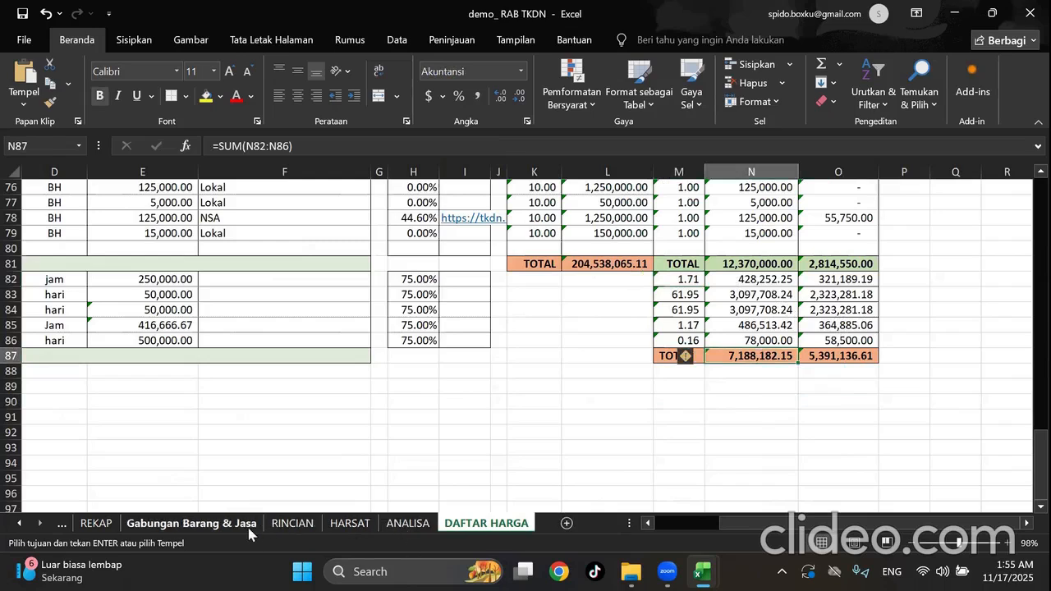
{"action": "left_click", "coordinate": [292, 525]}
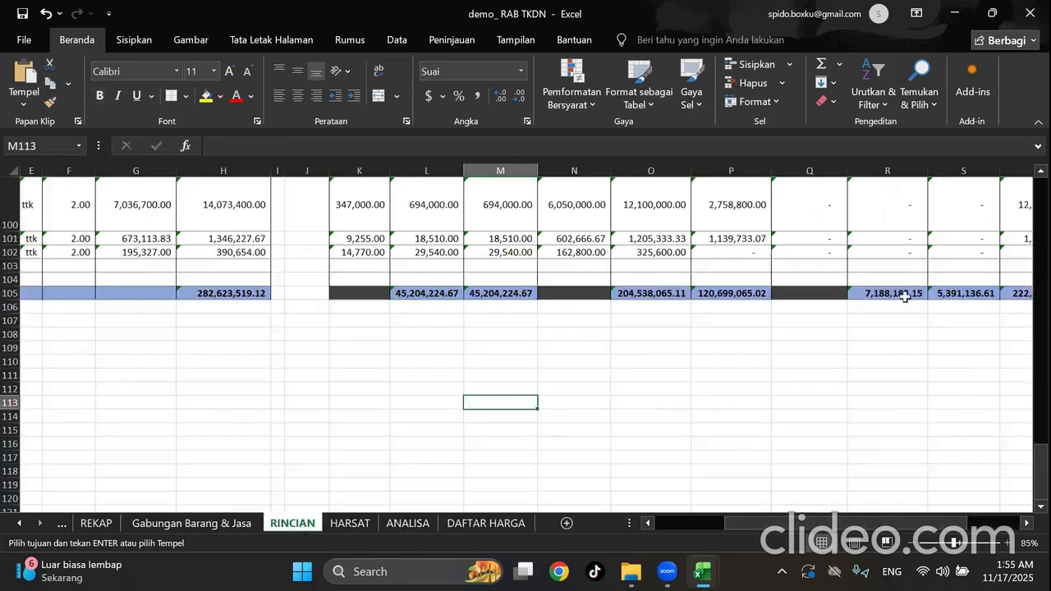
{"action": "left_click", "coordinate": [887, 365]}
{"action": "scroll", "coordinate": [912, 439], "scroll_direction": "up", "scroll_amount": 3}
{"action": "scroll", "coordinate": [912, 439], "scroll_direction": "up", "scroll_amount": 1}
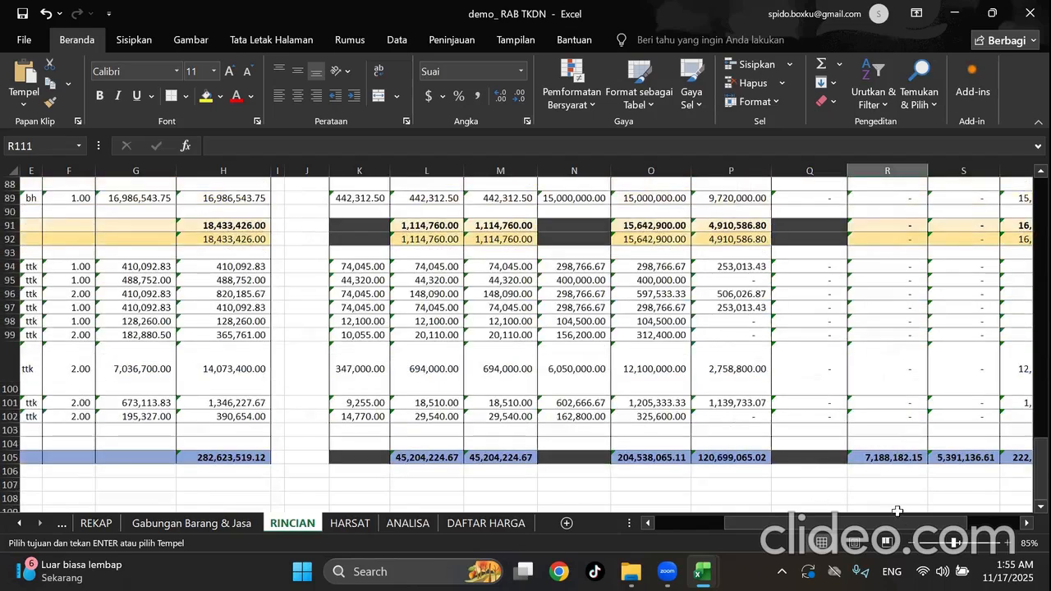
On Gabungan Barang & Jasa, link the Material Langsung KDN cell E14 to the Barang Jadi KDN total in DAFTAR HARGA O81.
{"action": "left_click", "coordinate": [235, 526]}
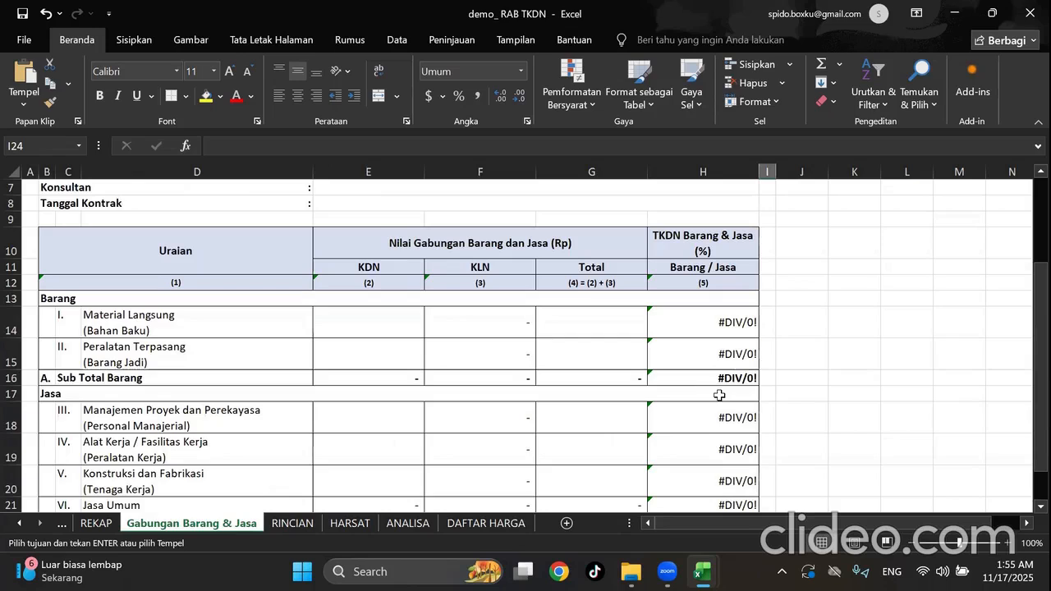
{"action": "left_click", "coordinate": [386, 330]}
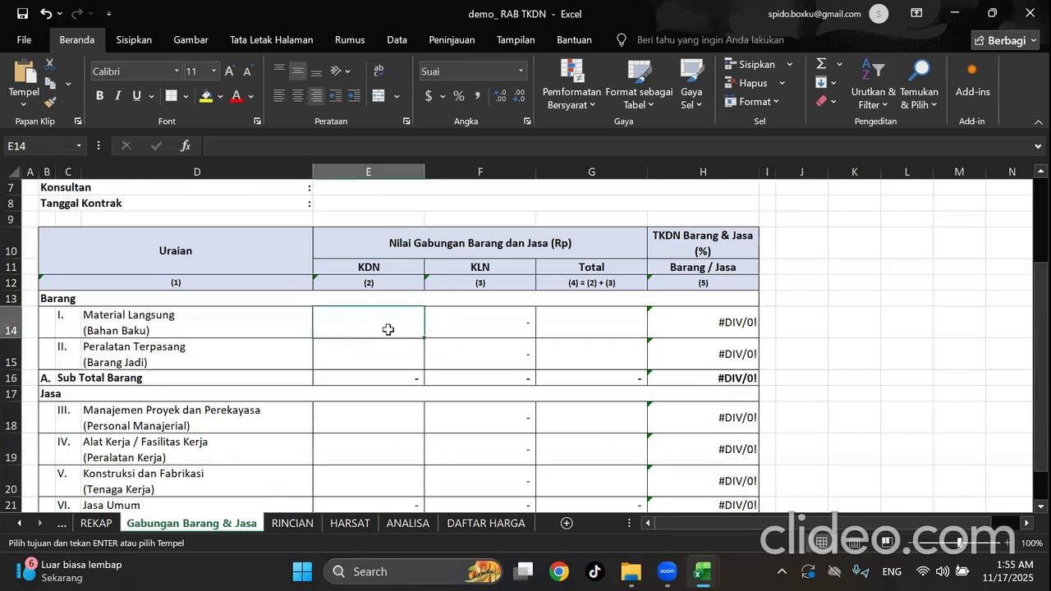
{"action": "type", "text": "="}
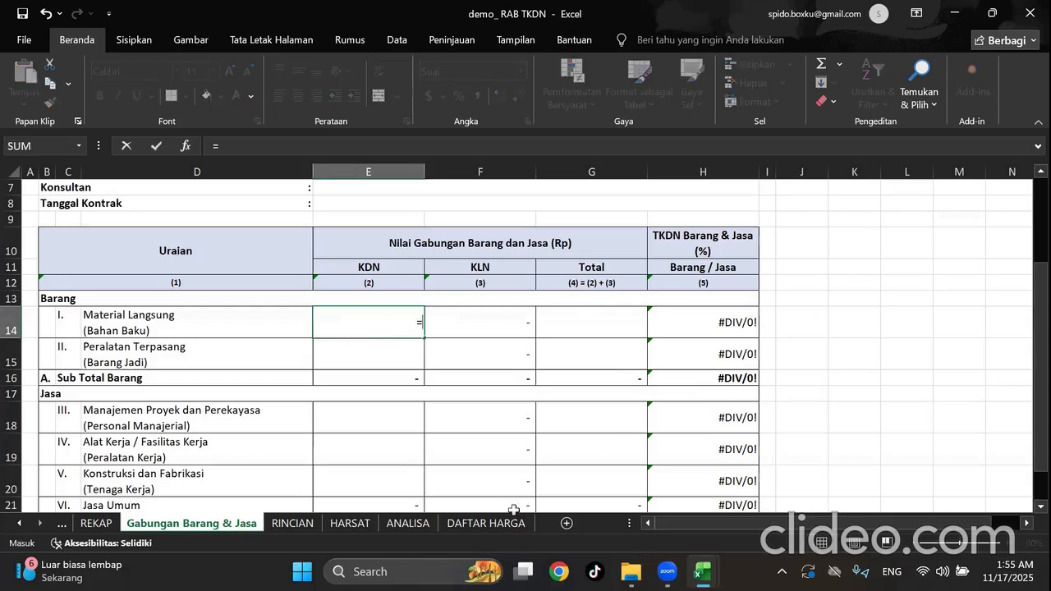
{"action": "left_click", "coordinate": [485, 523]}
{"action": "scroll", "coordinate": [945, 413], "scroll_direction": "up", "scroll_amount": 14}
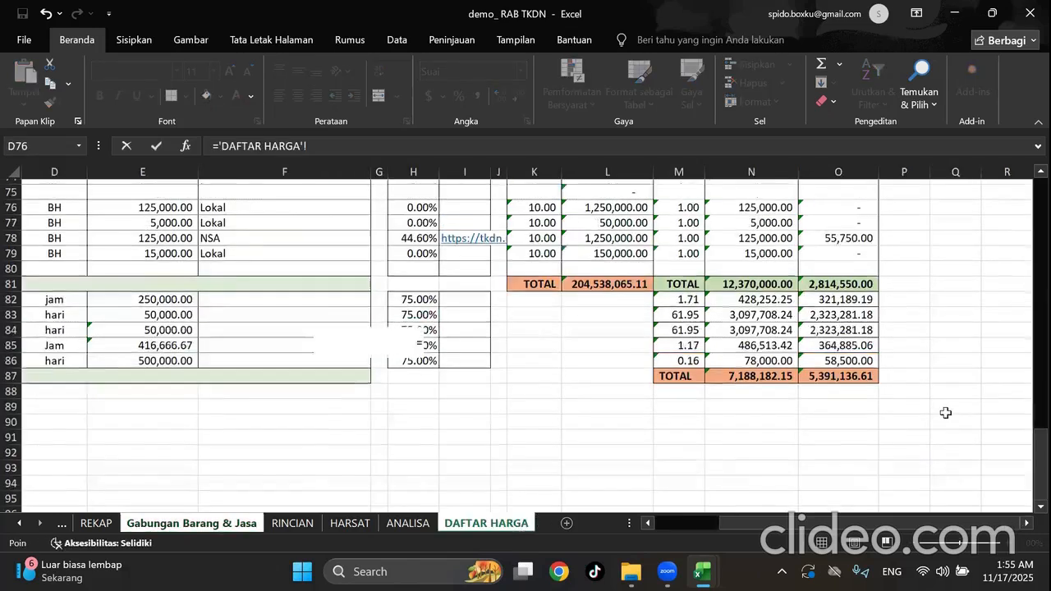
{"action": "scroll", "coordinate": [829, 330], "scroll_direction": "up", "scroll_amount": 11}
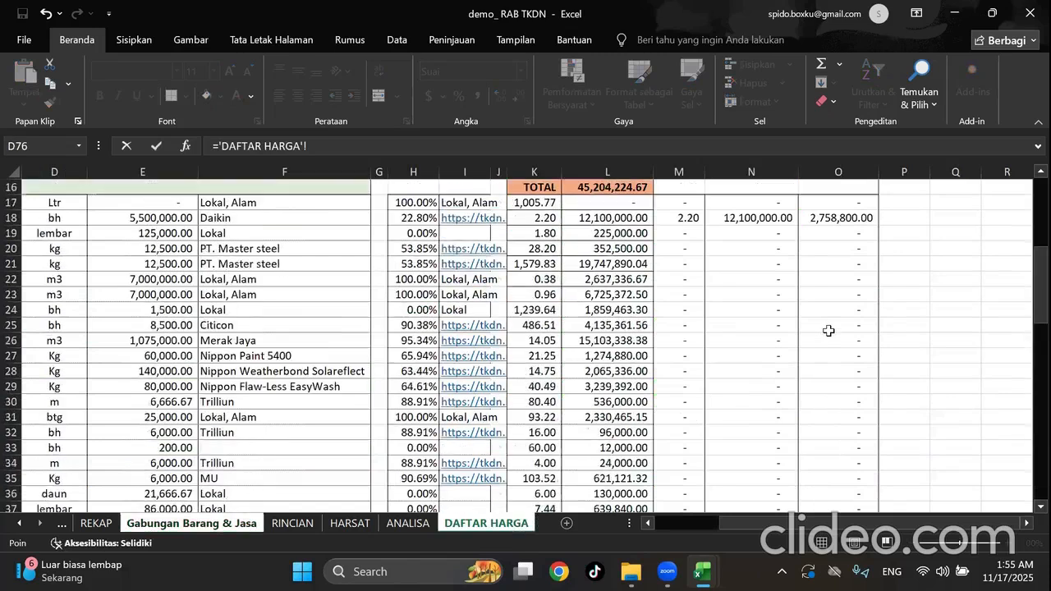
{"action": "scroll", "coordinate": [790, 377], "scroll_direction": "down", "scroll_amount": 17}
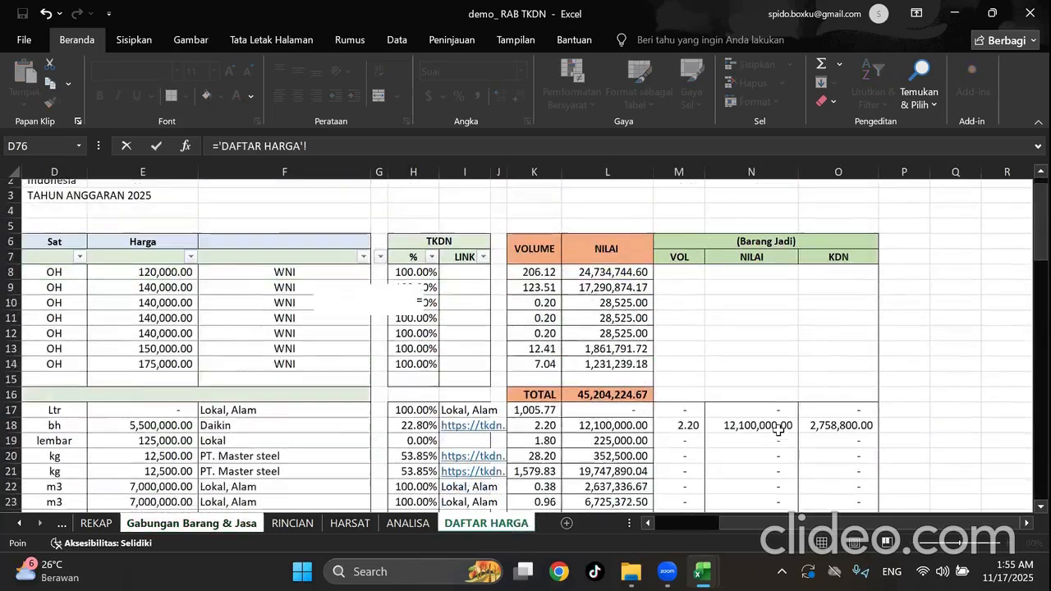
{"action": "scroll", "coordinate": [777, 430], "scroll_direction": "down", "scroll_amount": 5}
{"action": "scroll", "coordinate": [871, 383], "scroll_direction": "up", "scroll_amount": 10}
{"action": "scroll", "coordinate": [875, 346], "scroll_direction": "up", "scroll_amount": 12}
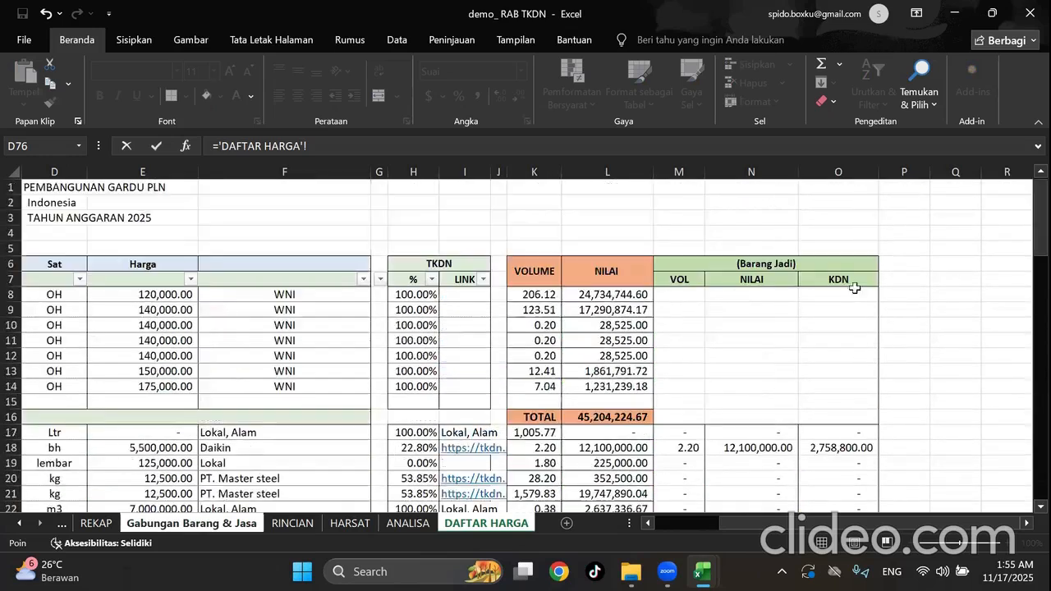
{"action": "scroll", "coordinate": [853, 299], "scroll_direction": "down", "scroll_amount": 20}
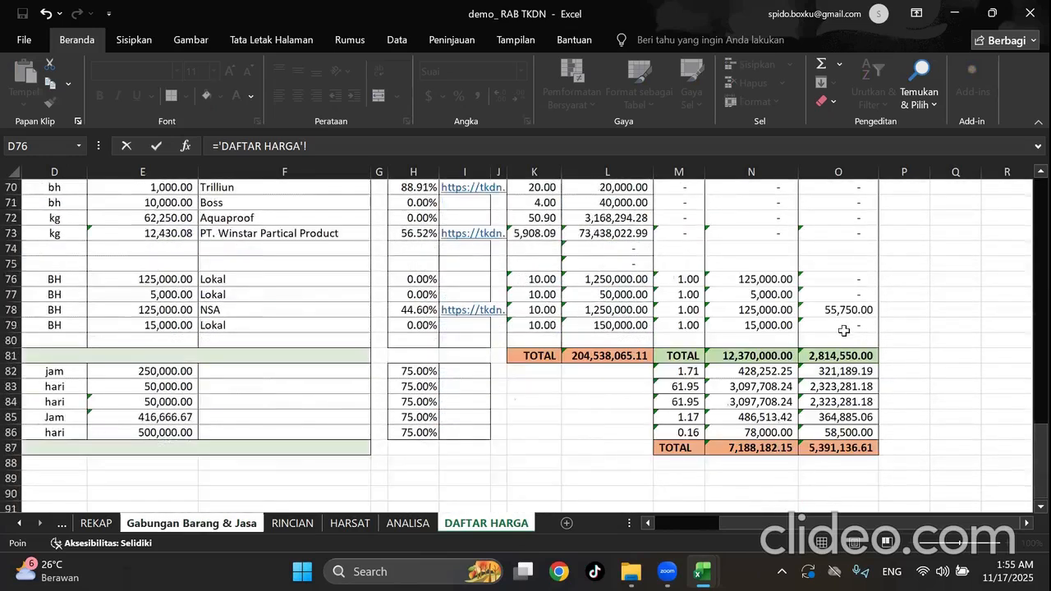
{"action": "left_click", "coordinate": [854, 308]}
{"action": "key", "text": "Return"}
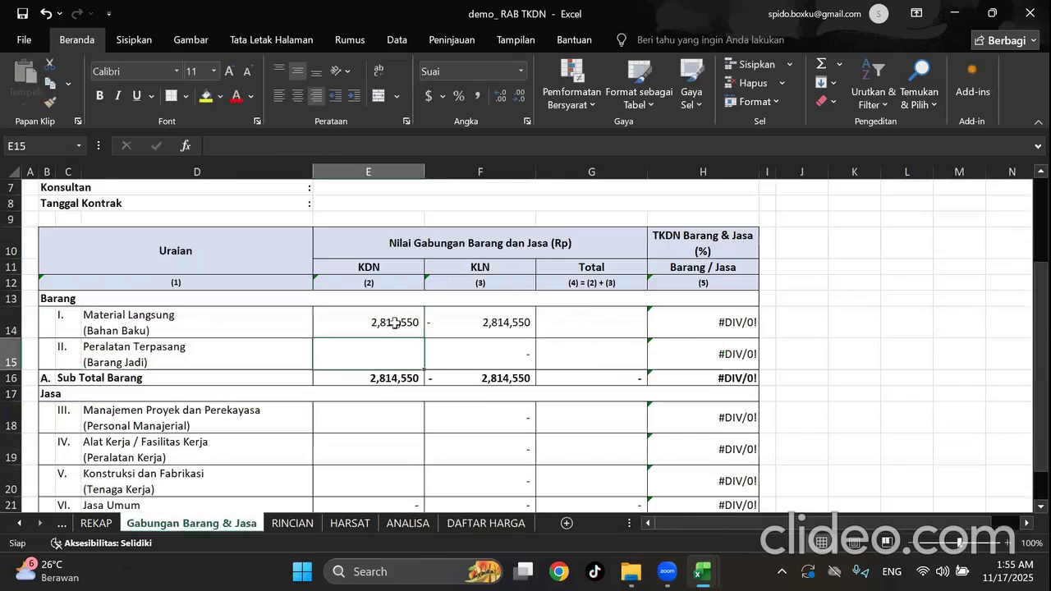
Link the Material Langsung Total cell G14 to the Barang Jadi NILAI total in DAFTAR HARGA N81.
{"action": "left_click", "coordinate": [596, 329]}
{"action": "type", "text": "="}
{"action": "left_click", "coordinate": [493, 526]}
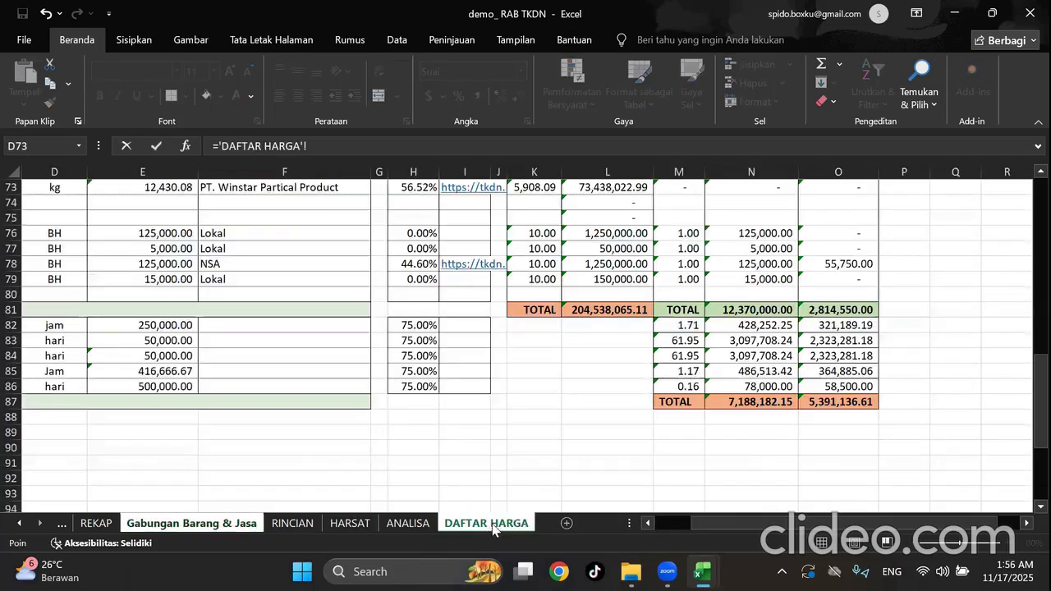
{"action": "left_click", "coordinate": [750, 310]}
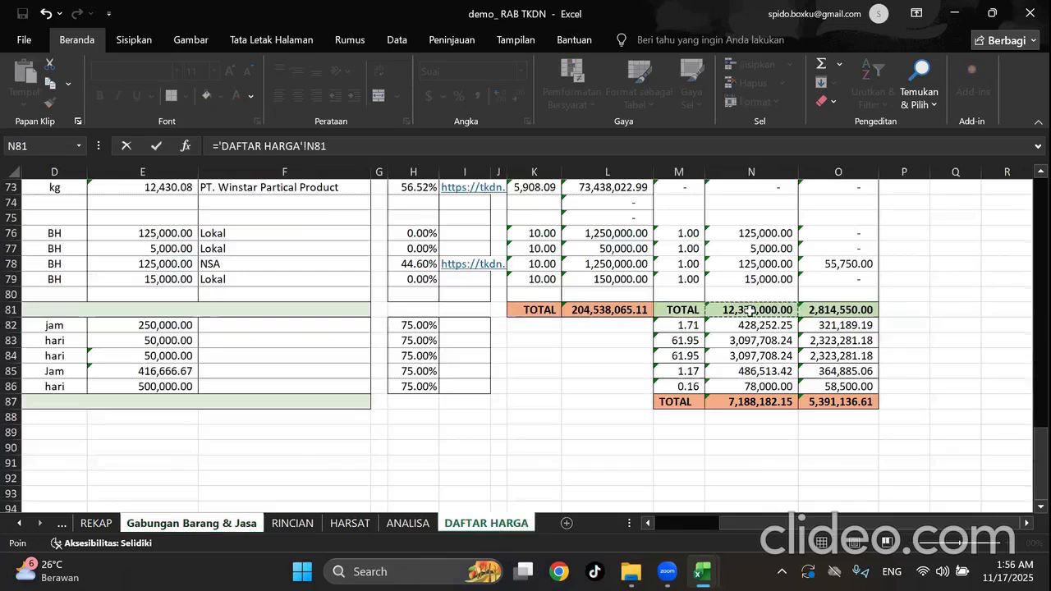
{"action": "key", "text": "Return"}
Examine the KLN formula of the Material Langsung row in F14 and the cells it references.
{"action": "left_click", "coordinate": [505, 321]}
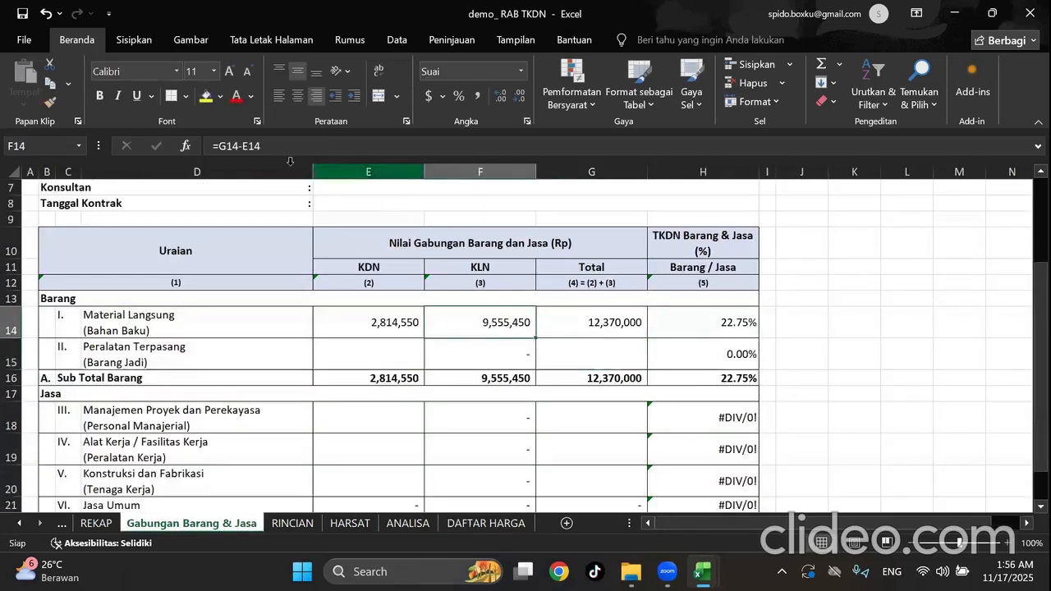
{"action": "left_click", "coordinate": [239, 146]}
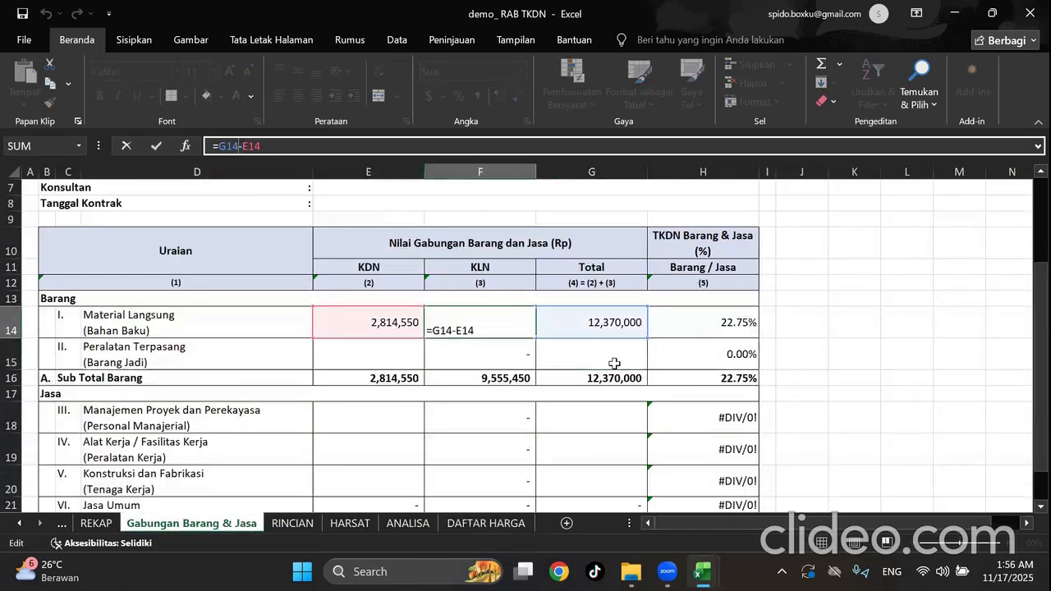
{"action": "key", "text": "ctrl+Return"}
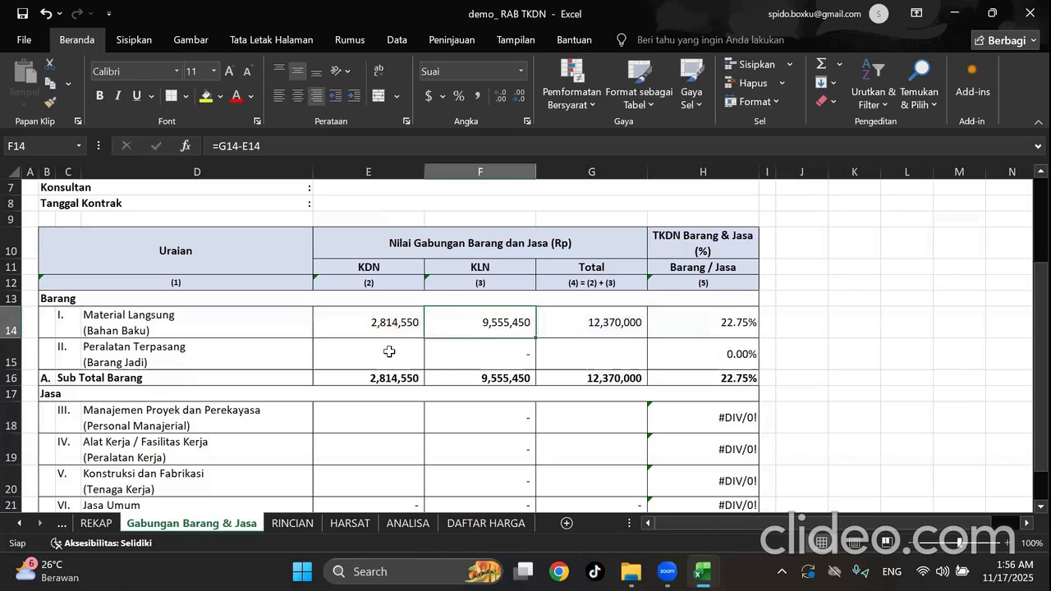
Replace the Material Langsung KDN formula in E14 with a link to the BAHAN NILAI TKDN grand total in RINCIAN P105.
{"action": "left_click", "coordinate": [403, 319]}
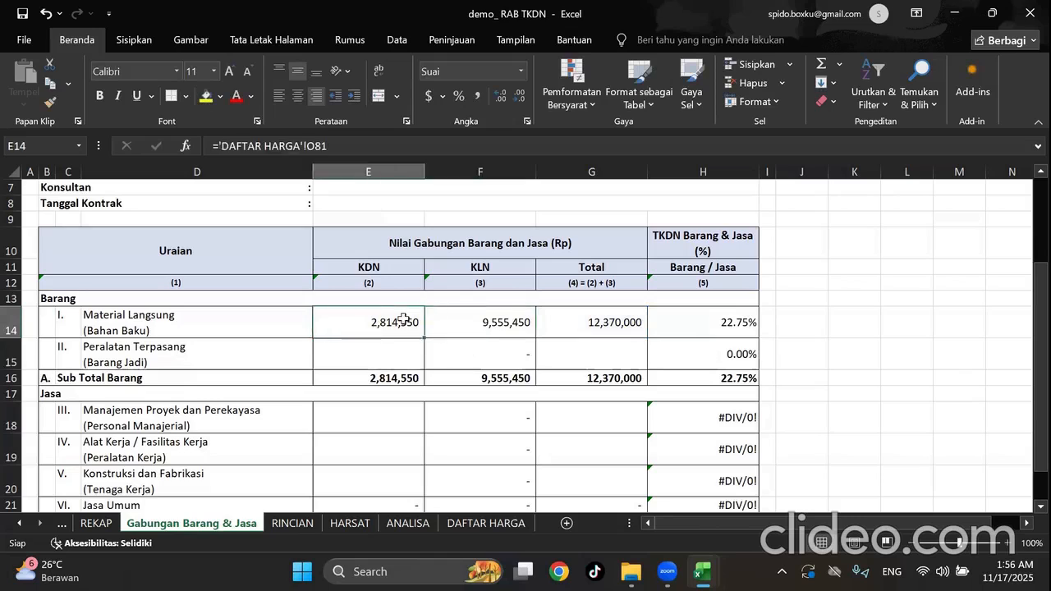
{"action": "type", "text": "="}
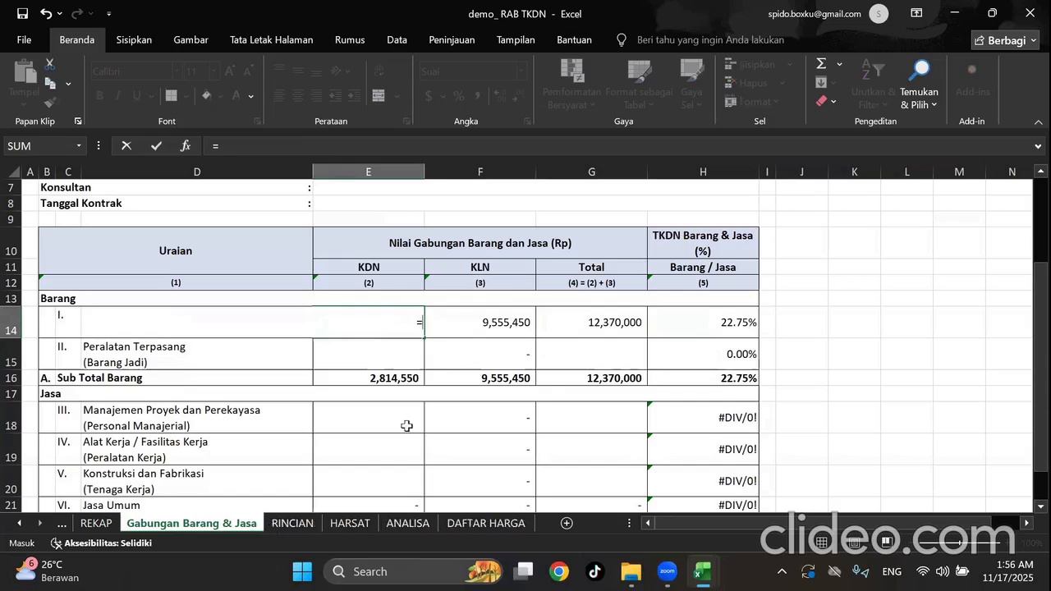
{"action": "left_click", "coordinate": [294, 524]}
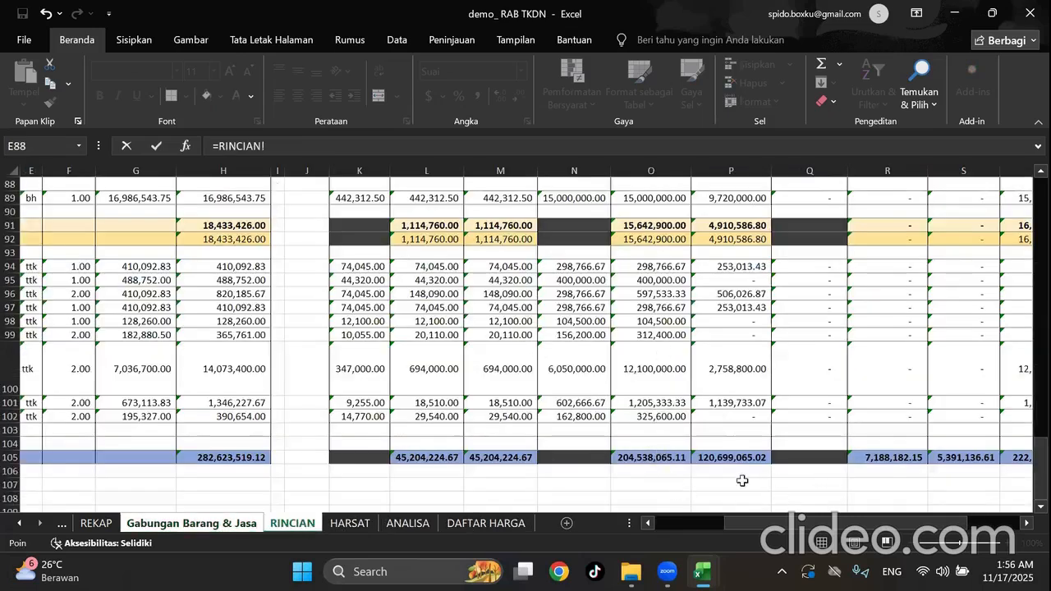
{"action": "left_click_drag", "start_coordinate": [1037, 468], "coordinate": [1024, 197]}
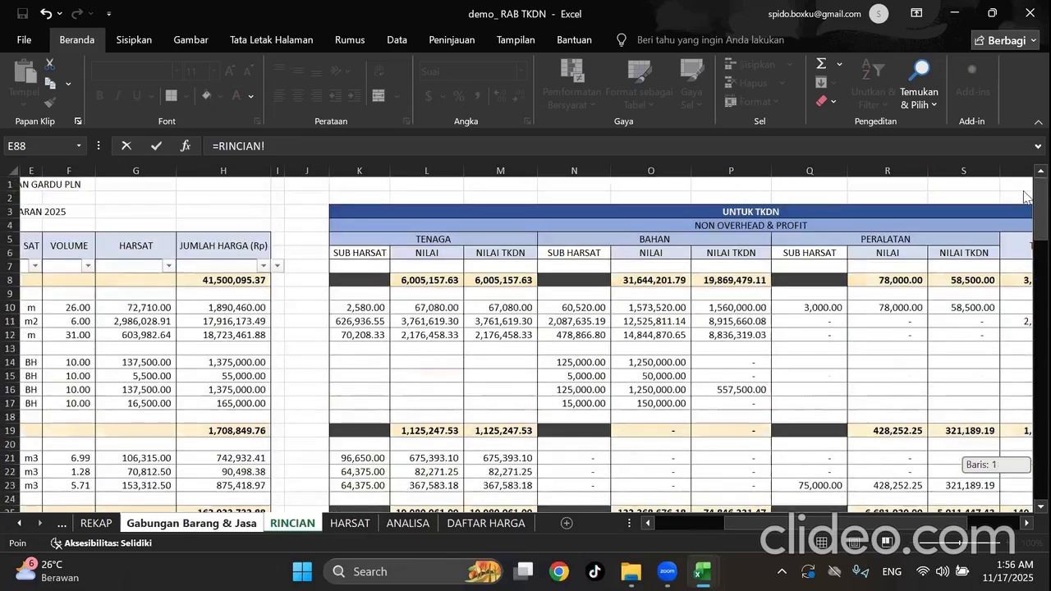
{"action": "left_click_drag", "start_coordinate": [1025, 197], "coordinate": [1024, 509]}
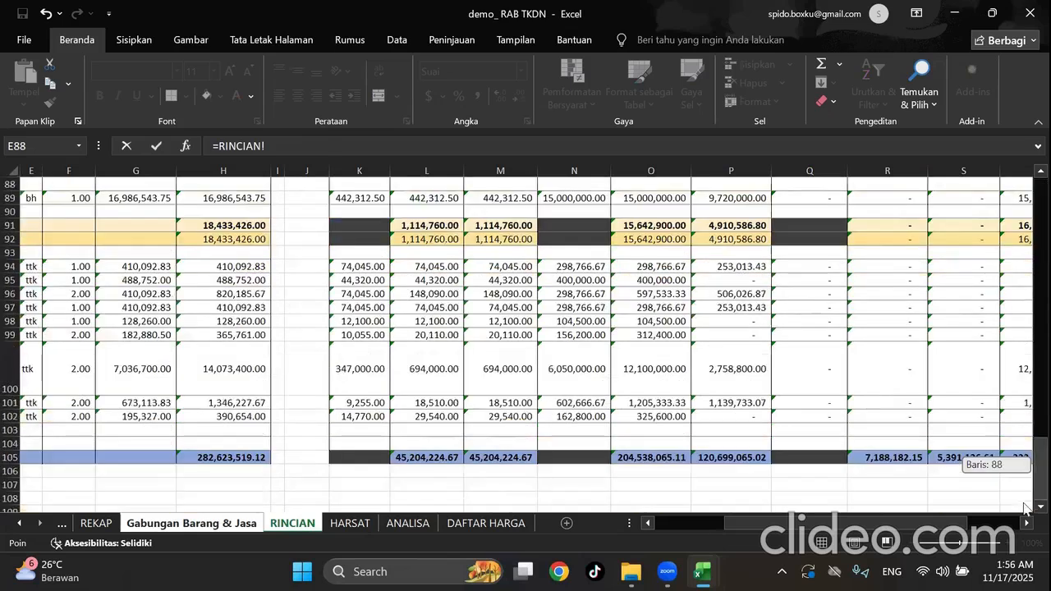
{"action": "left_click", "coordinate": [747, 457]}
{"action": "key", "text": "Return"}
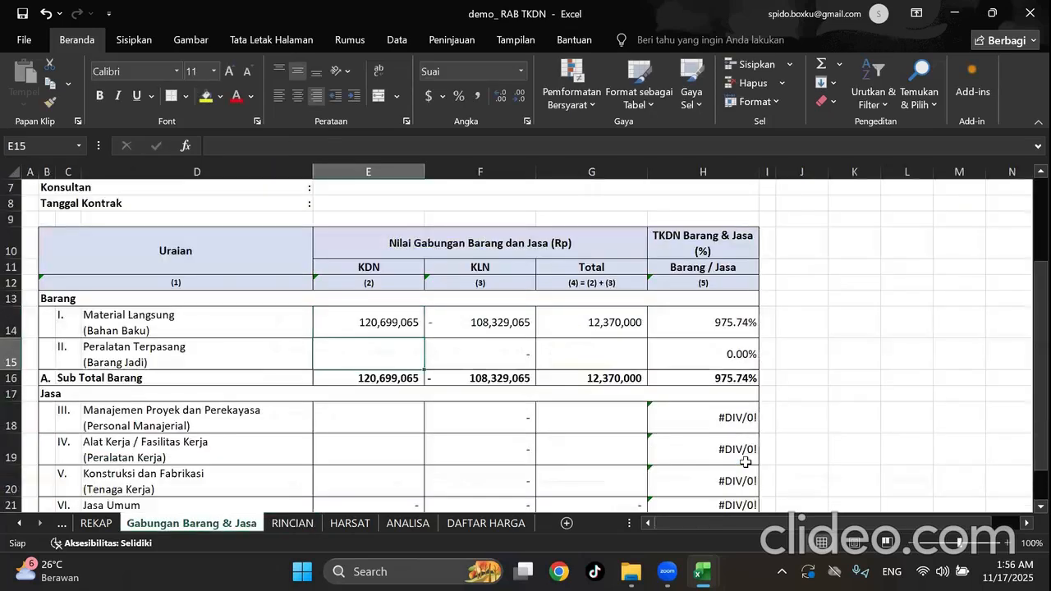
Replace the Material Langsung Total formula in G14 with a link to the BAHAN value grand total in RINCIAN O105.
{"action": "left_click", "coordinate": [615, 320]}
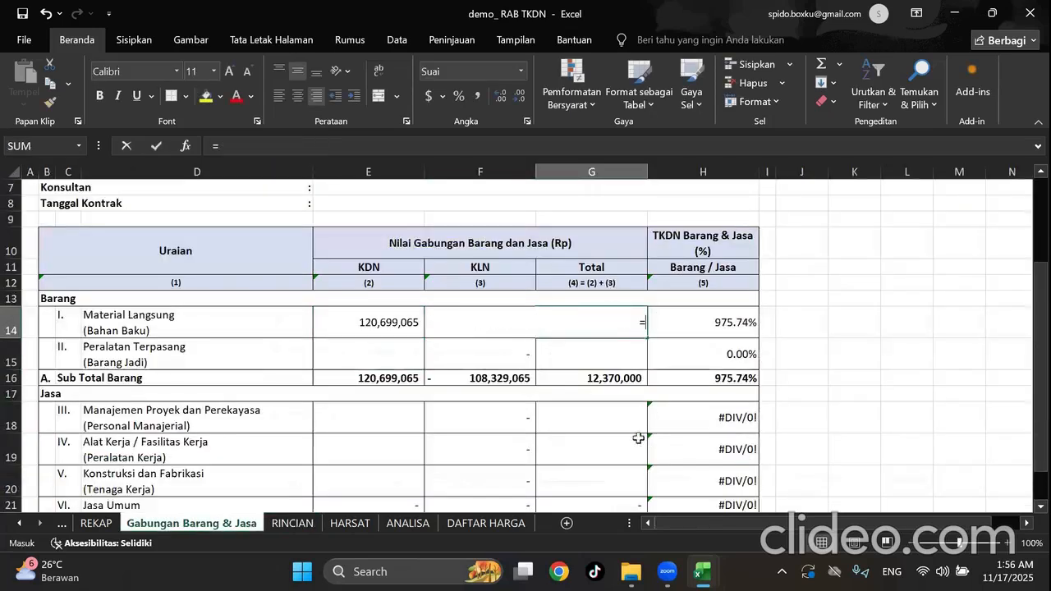
{"action": "type", "text": "="}
{"action": "left_click", "coordinate": [292, 523]}
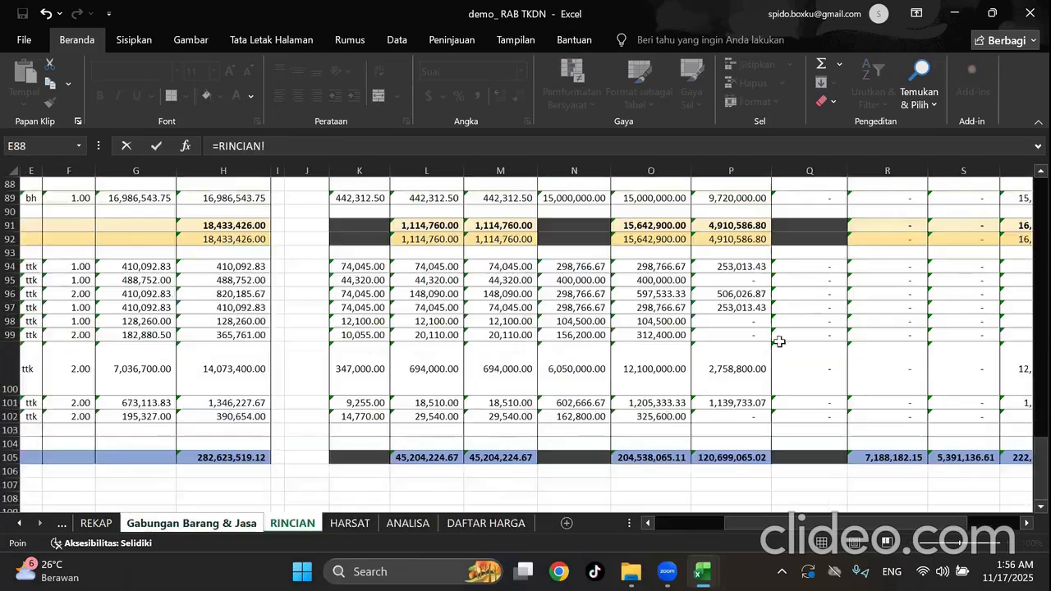
{"action": "left_click", "coordinate": [643, 462]}
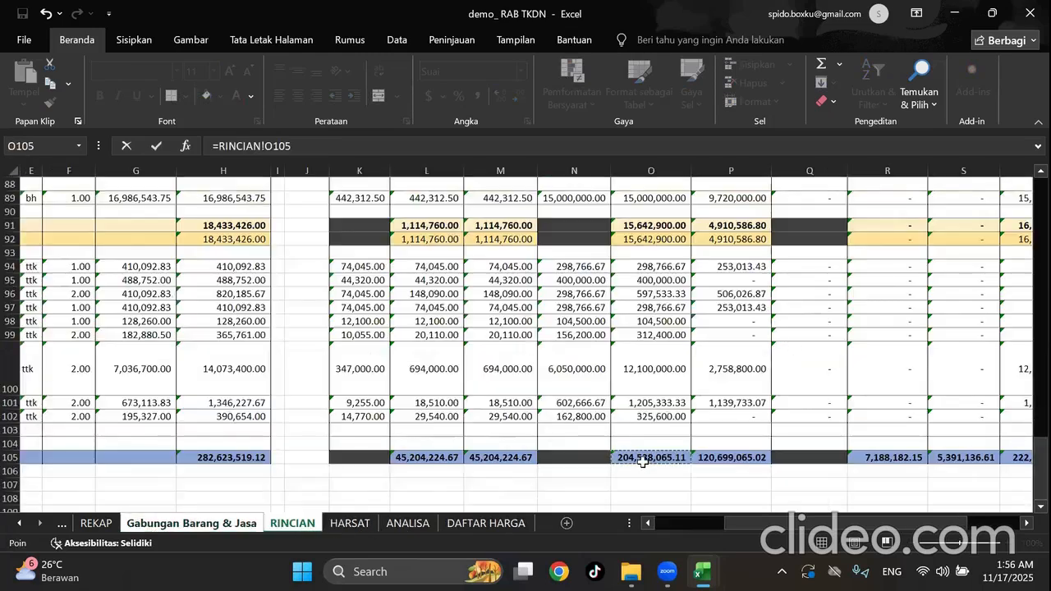
{"action": "key", "text": "Return"}
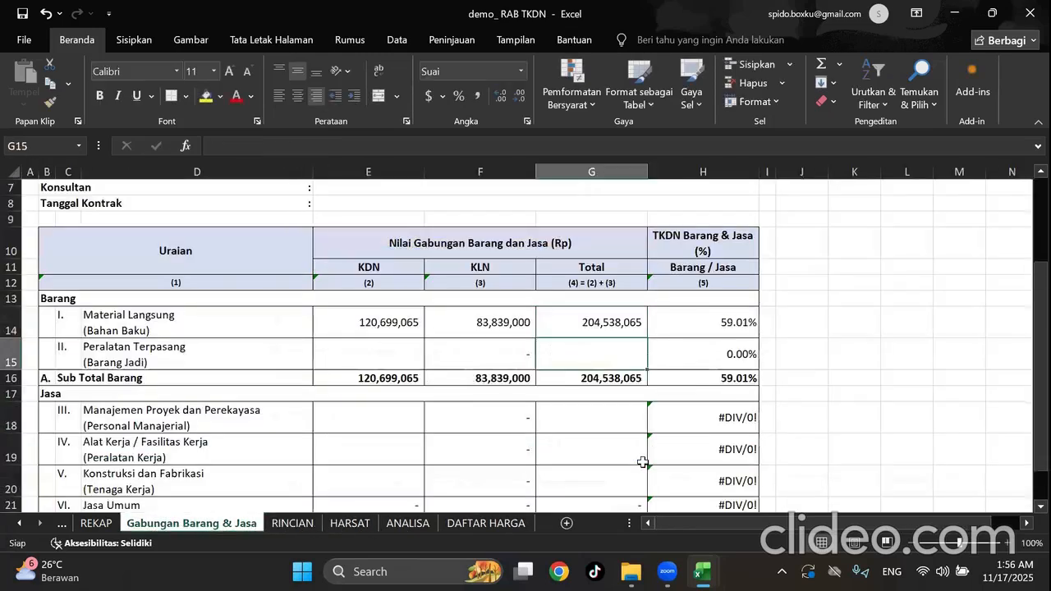
Link the Peralatan Terpasang KDN cell E15 to the Barang Jadi KDN total in DAFTAR HARGA O81.
{"action": "left_click", "coordinate": [389, 358]}
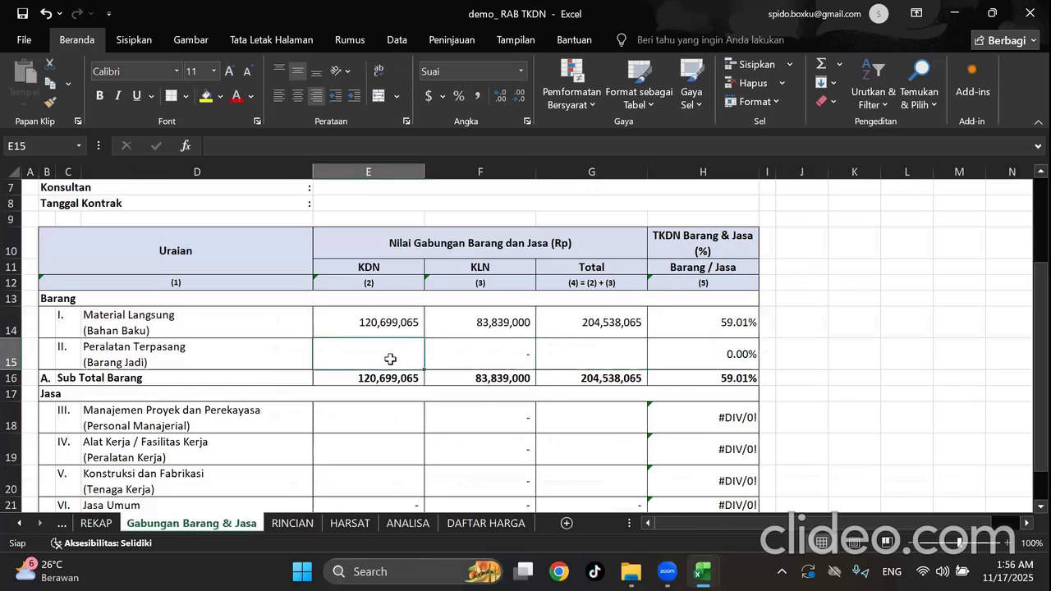
{"action": "type", "text": "="}
{"action": "left_click", "coordinate": [492, 523]}
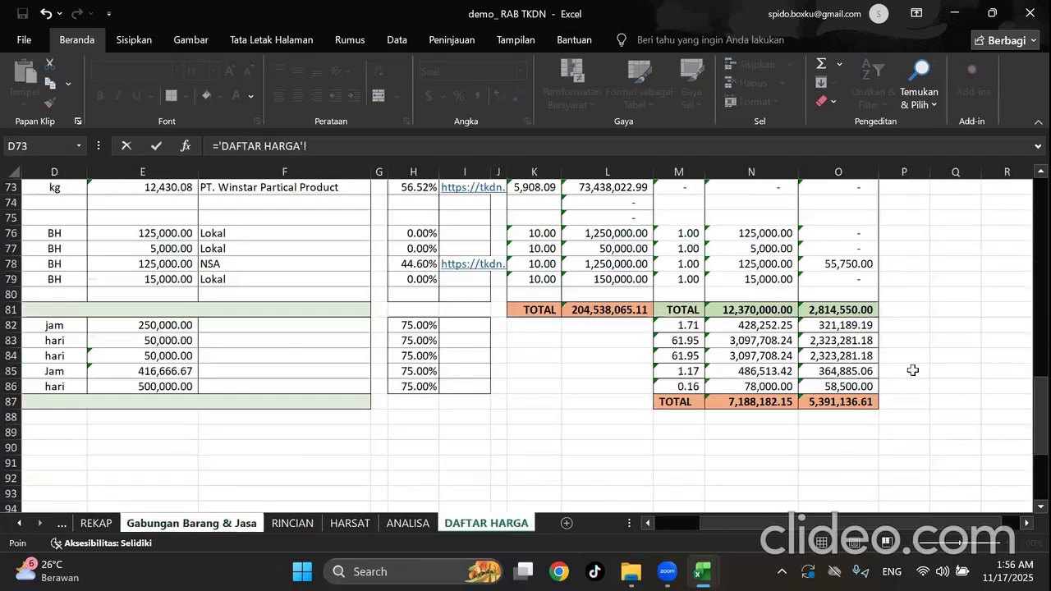
{"action": "left_click", "coordinate": [850, 309]}
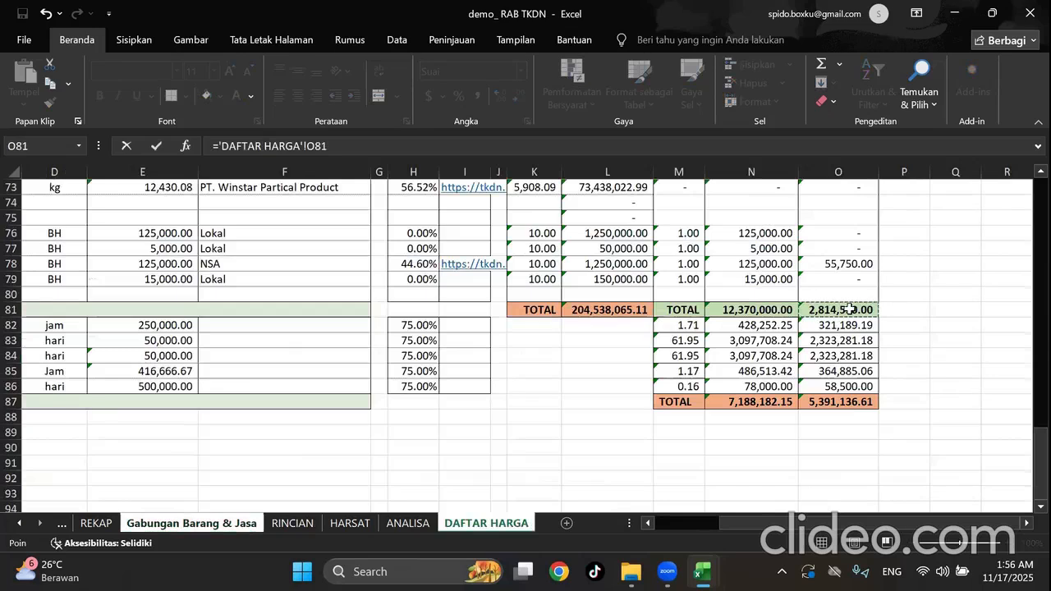
{"action": "key", "text": "Return"}
Link the Peralatan Terpasang Total cell G15 to the Barang Jadi NILAI total in DAFTAR HARGA N81.
{"action": "left_click", "coordinate": [603, 347]}
{"action": "type", "text": "="}
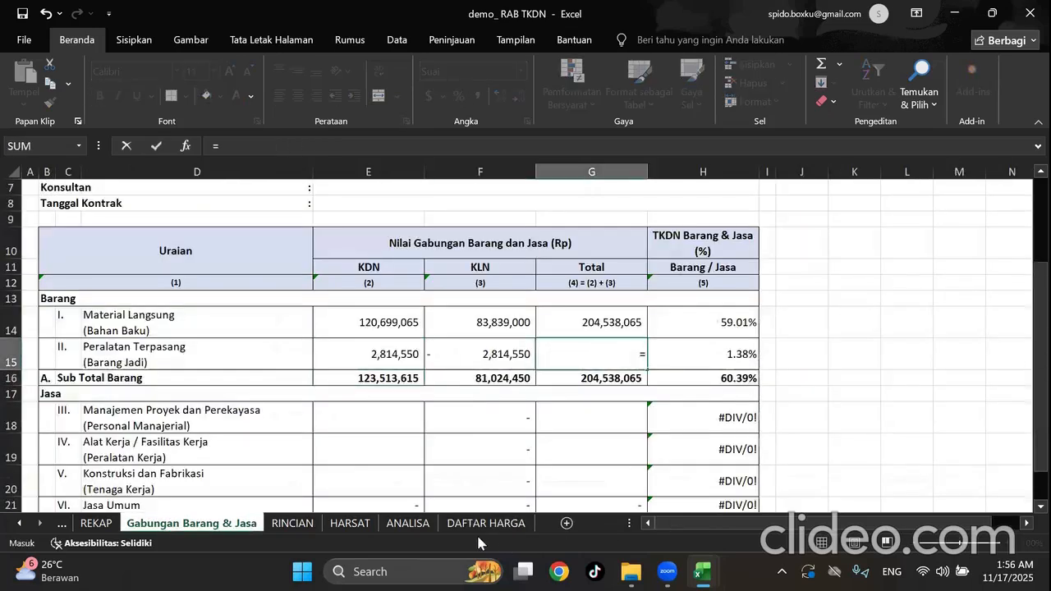
{"action": "left_click", "coordinate": [480, 524]}
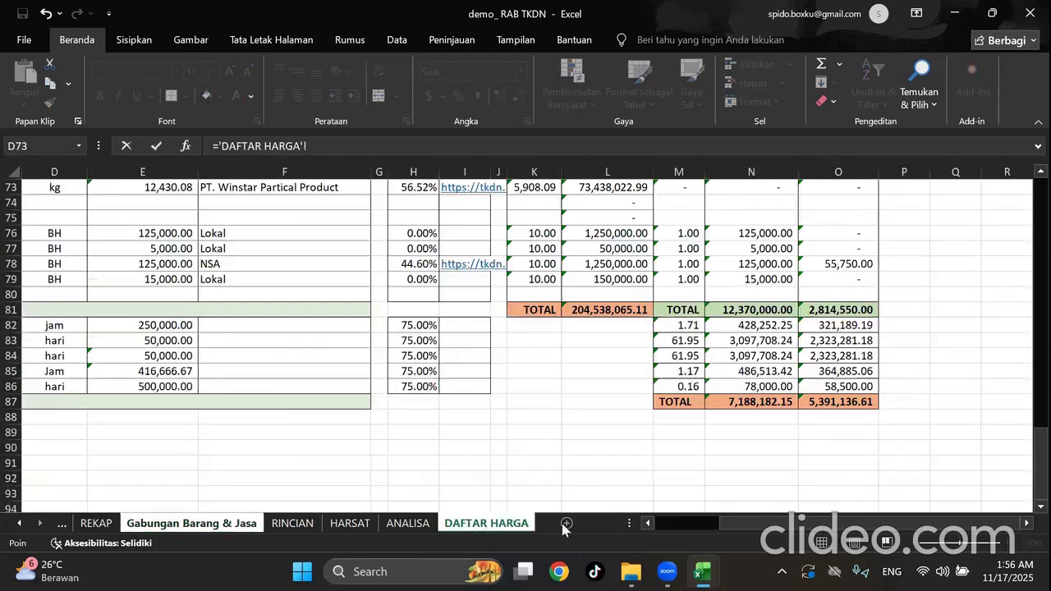
{"action": "left_click", "coordinate": [749, 313]}
{"action": "key", "text": "Return"}
{"action": "left_click", "coordinate": [850, 326]}
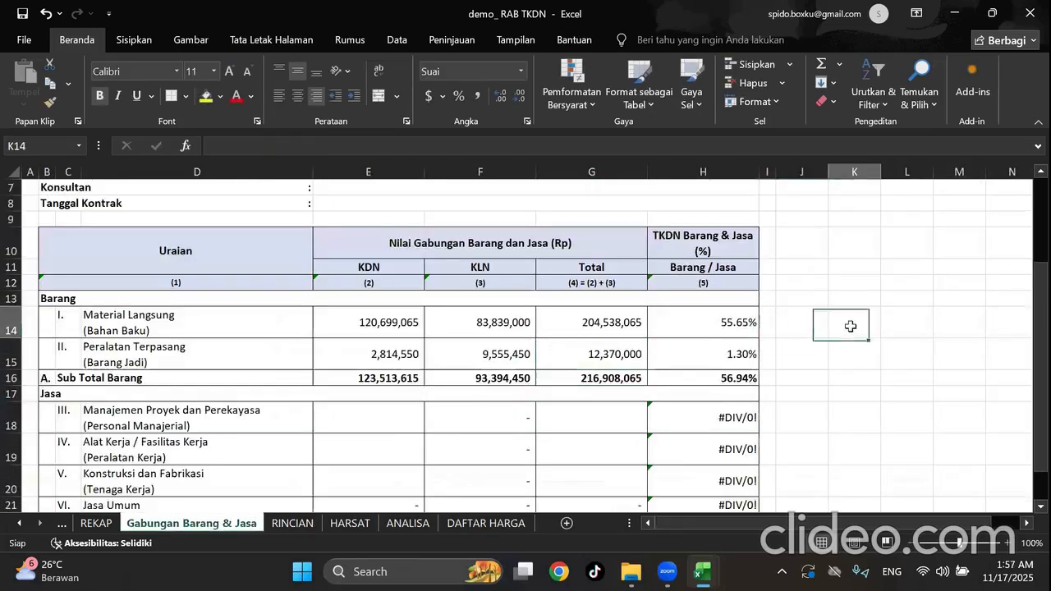
Link the Alat Kerja / Fasilitas Kerja KDN cell E19 to the equipment TKDN grand total in RINCIAN S105.
{"action": "scroll", "coordinate": [828, 343], "scroll_direction": "down", "scroll_amount": 2}
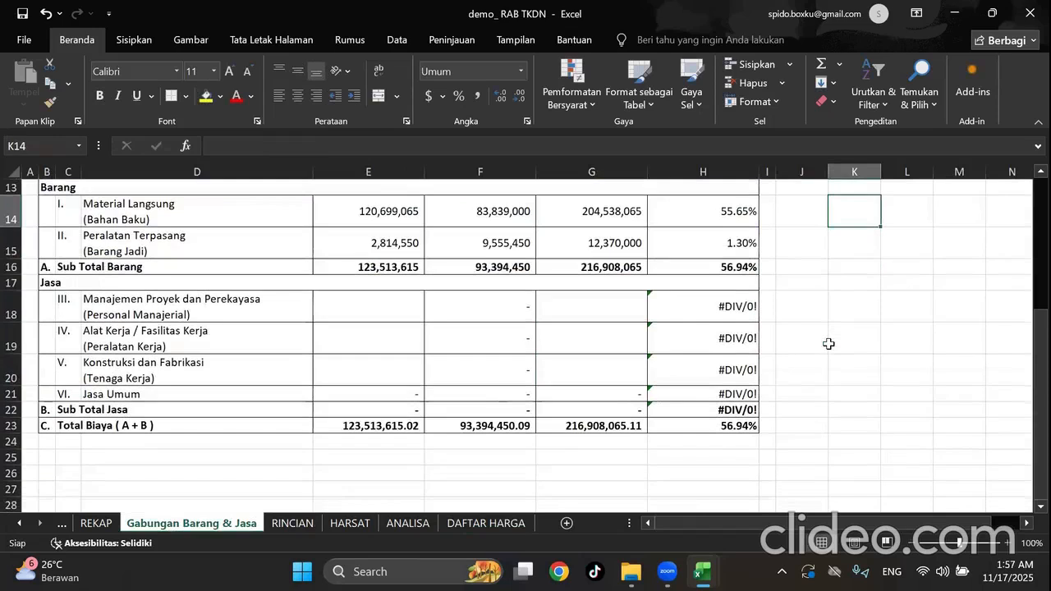
{"action": "left_click", "coordinate": [390, 310]}
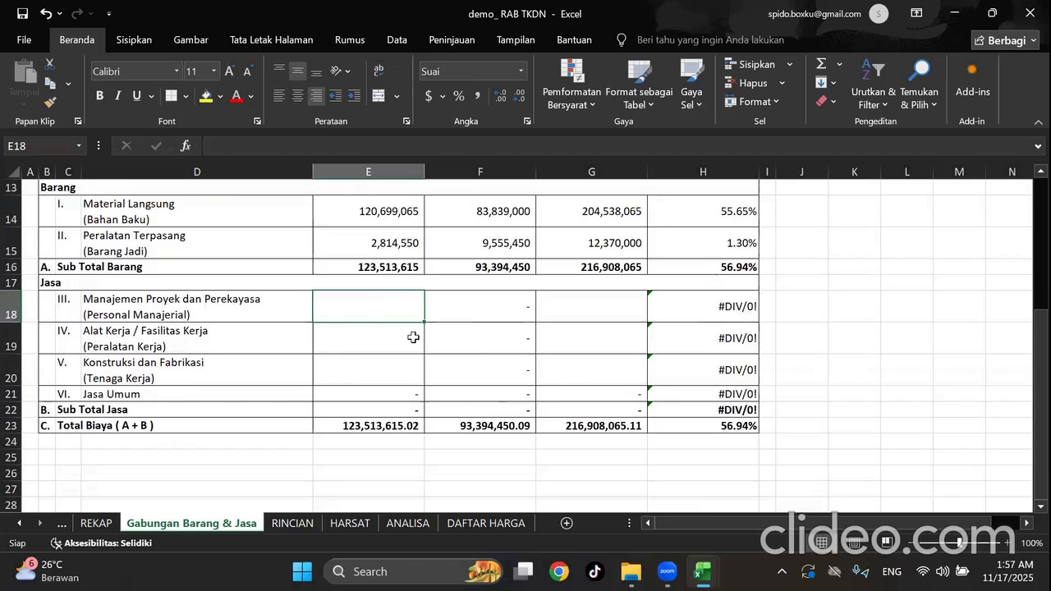
{"action": "scroll", "coordinate": [402, 338], "scroll_direction": "up", "scroll_amount": 1}
{"action": "scroll", "coordinate": [411, 337], "scroll_direction": "down", "scroll_amount": 1}
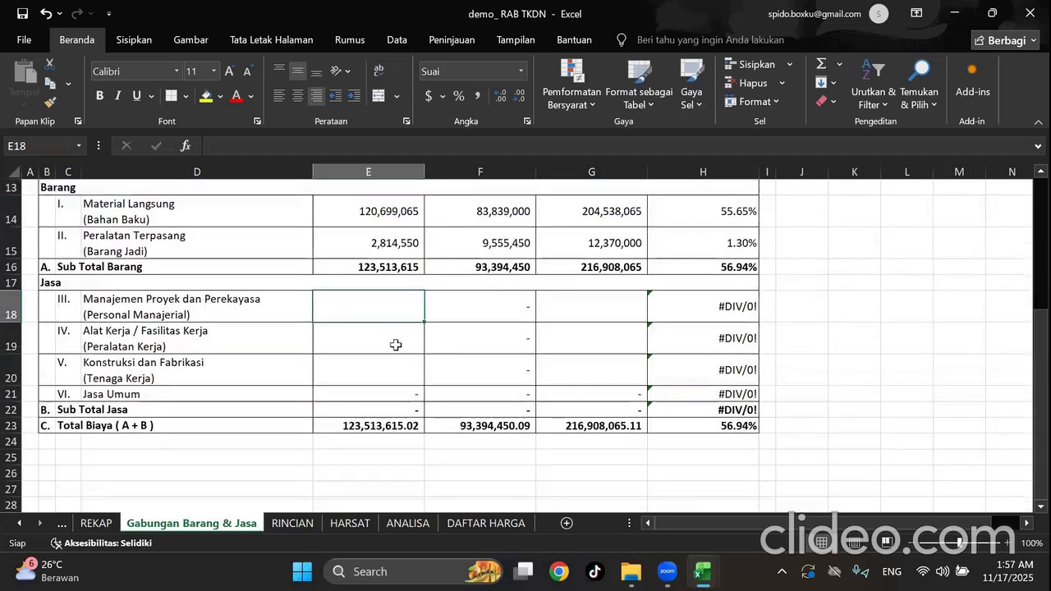
{"action": "left_click", "coordinate": [395, 345]}
{"action": "type", "text": "="}
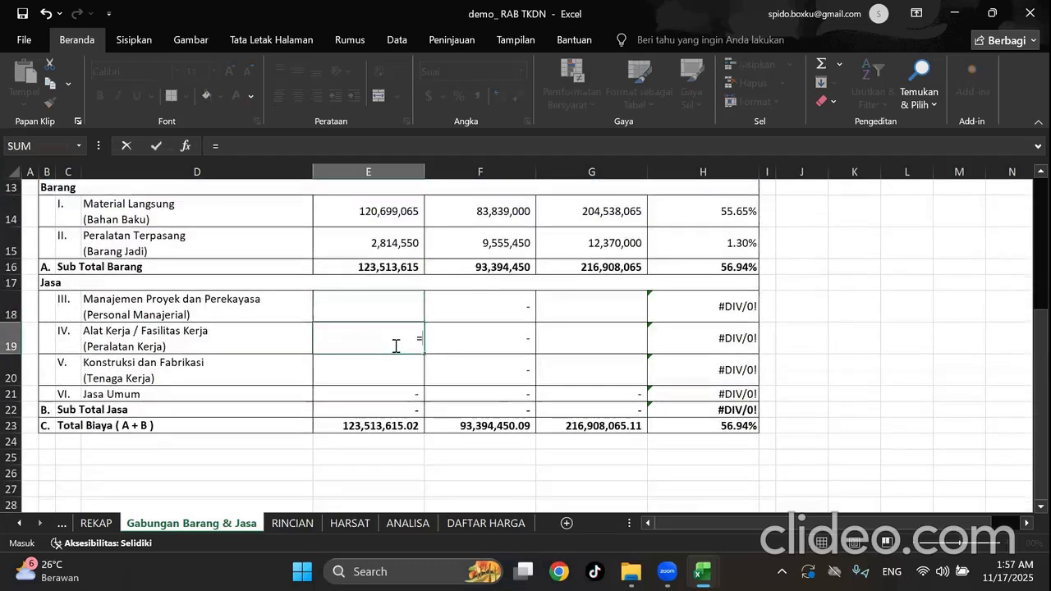
{"action": "left_click", "coordinate": [289, 523]}
{"action": "left_click_drag", "start_coordinate": [856, 534], "coordinate": [928, 538]}
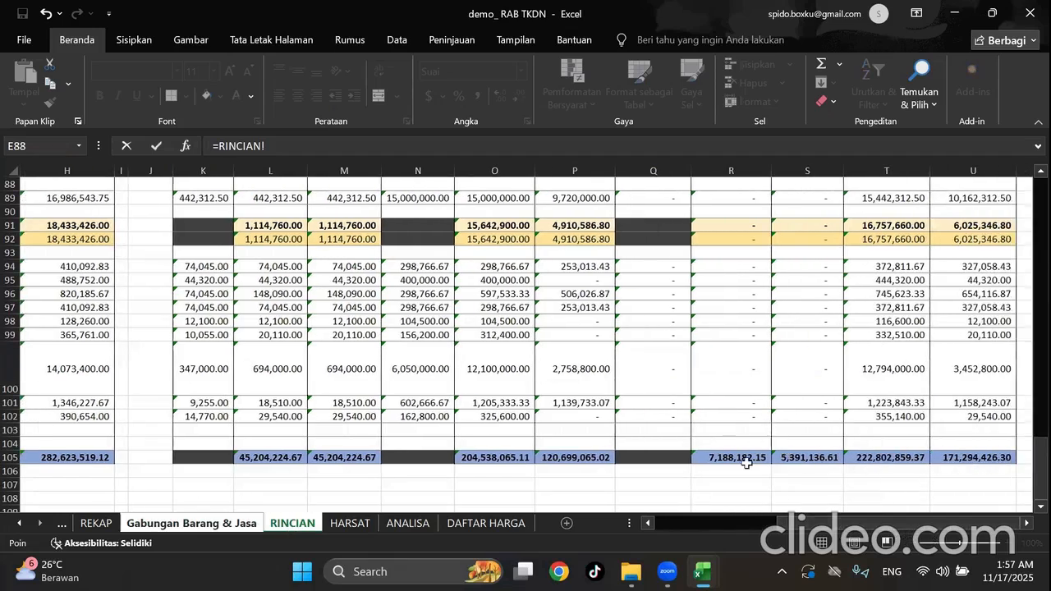
{"action": "left_click", "coordinate": [805, 456]}
{"action": "key", "text": "Return"}
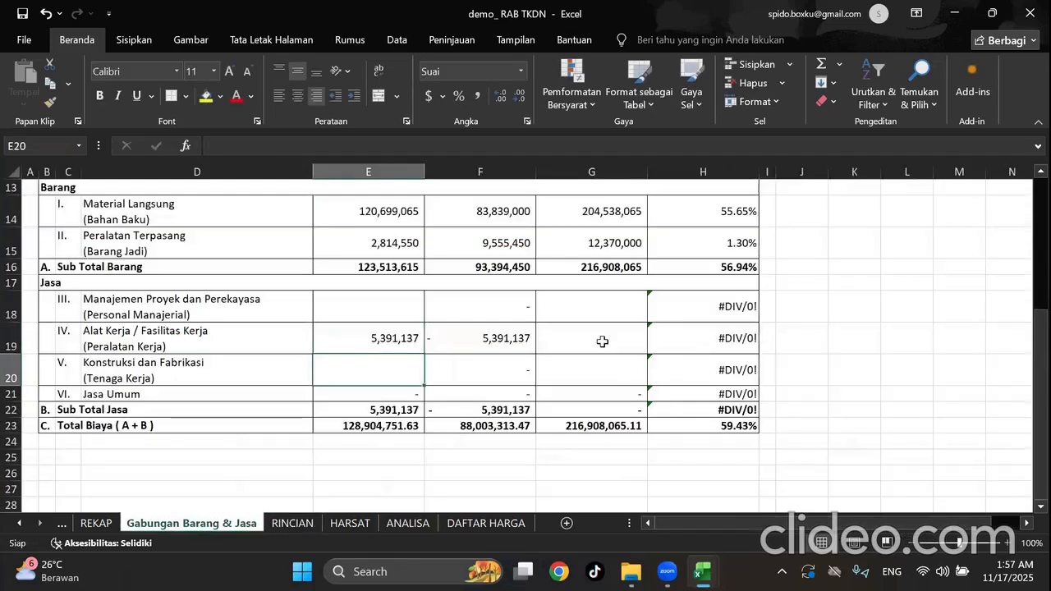
Link the Alat Kerja / Fasilitas Kerja Total cell G19 to the equipment value grand total in RINCIAN R105.
{"action": "left_click", "coordinate": [602, 342]}
{"action": "type", "text": "="}
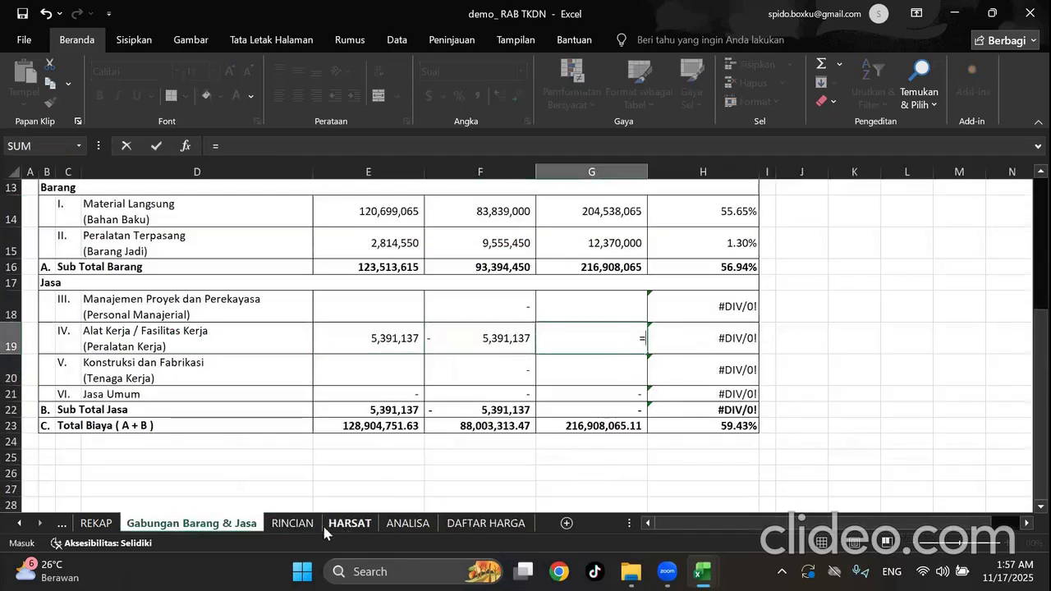
{"action": "left_click", "coordinate": [294, 522]}
{"action": "left_click", "coordinate": [727, 457]}
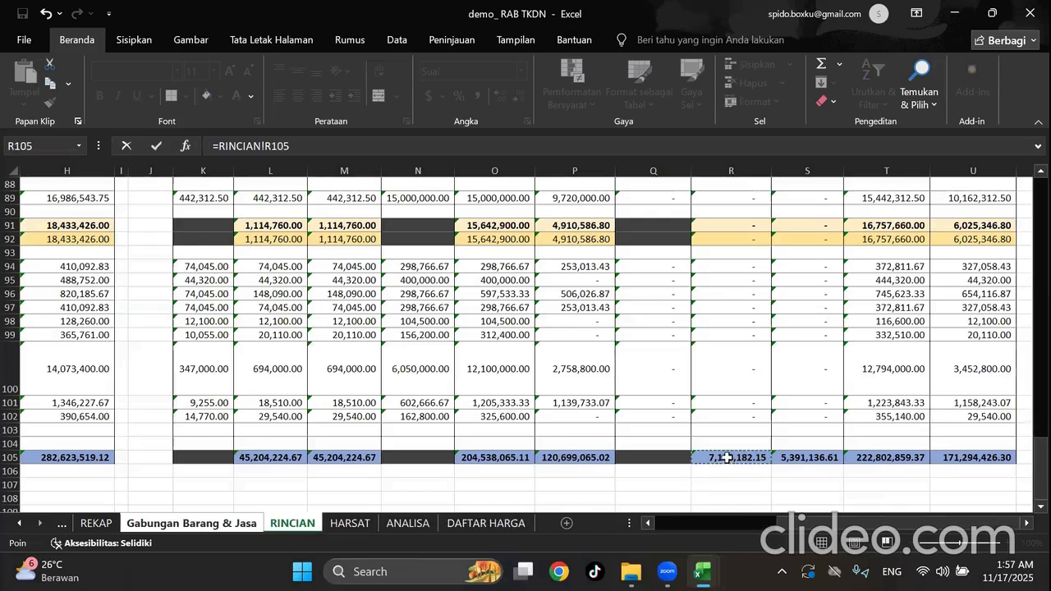
{"action": "key", "text": "Return"}
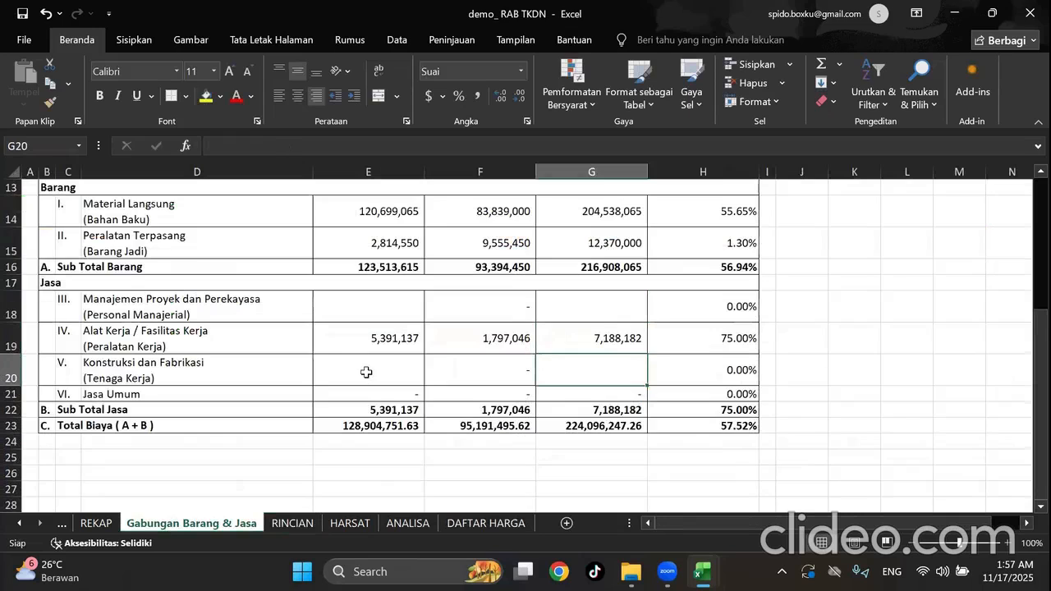
Link the Konstruksi dan Fabrikasi KDN cell E20 to the labour TKDN grand total in RINCIAN M105.
{"action": "left_click", "coordinate": [395, 372]}
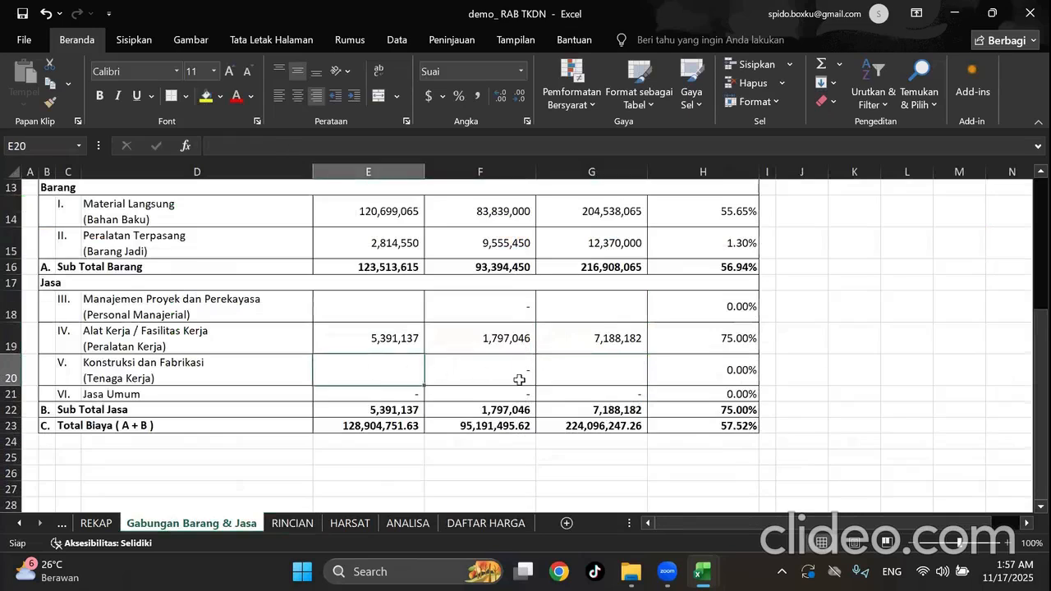
{"action": "type", "text": "="}
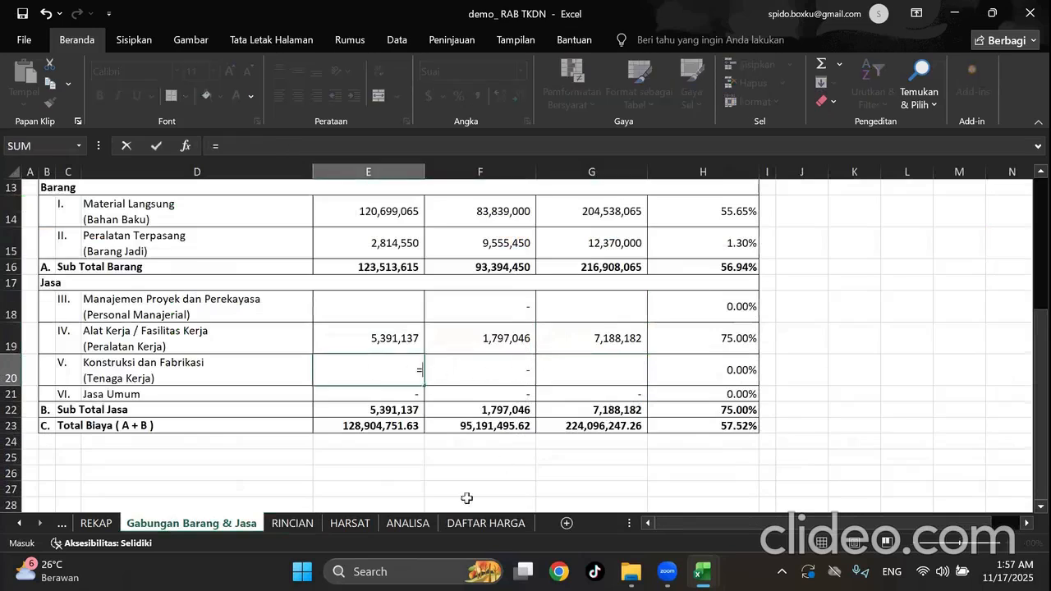
{"action": "left_click", "coordinate": [305, 528]}
{"action": "left_click", "coordinate": [337, 458]}
{"action": "key", "text": "Return"}
Link the Konstruksi dan Fabrikasi Total cell G20 to the labour value grand total in RINCIAN L105.
{"action": "left_click", "coordinate": [614, 371]}
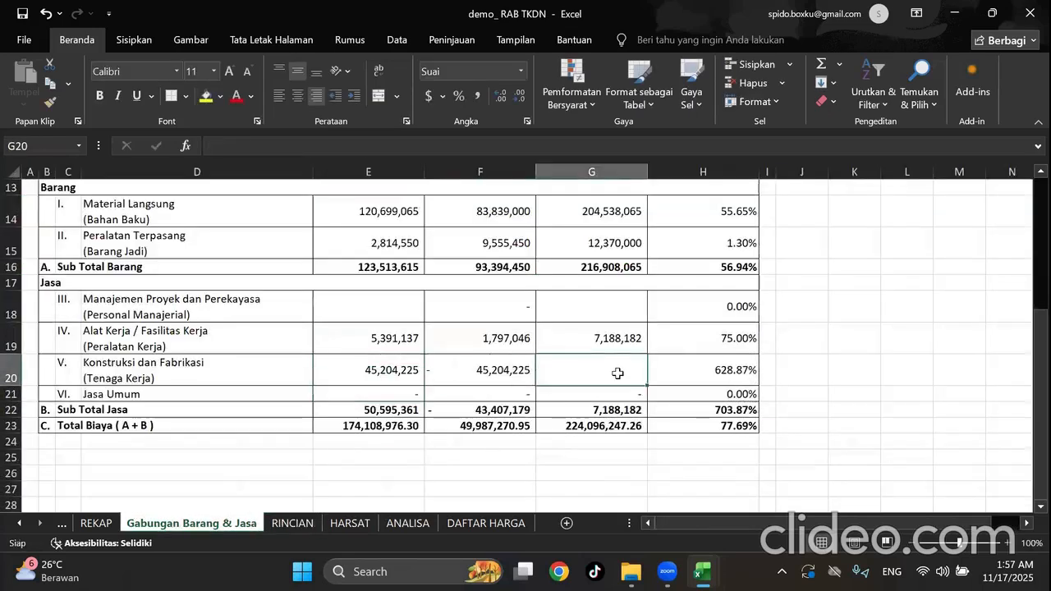
{"action": "type", "text": "="}
{"action": "left_click", "coordinate": [295, 525]}
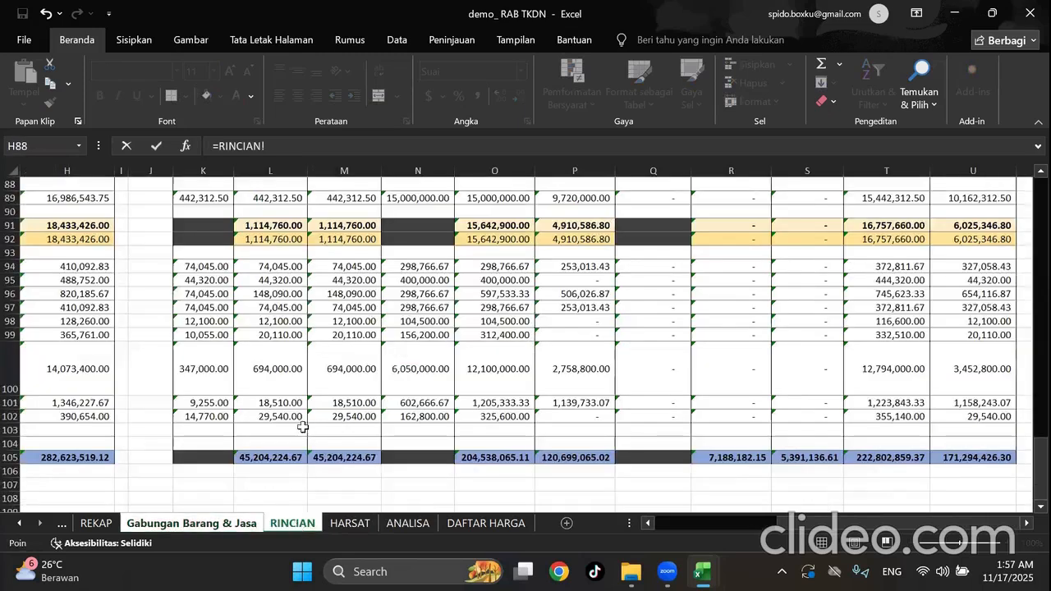
{"action": "left_click", "coordinate": [261, 454]}
{"action": "key", "text": "Return"}
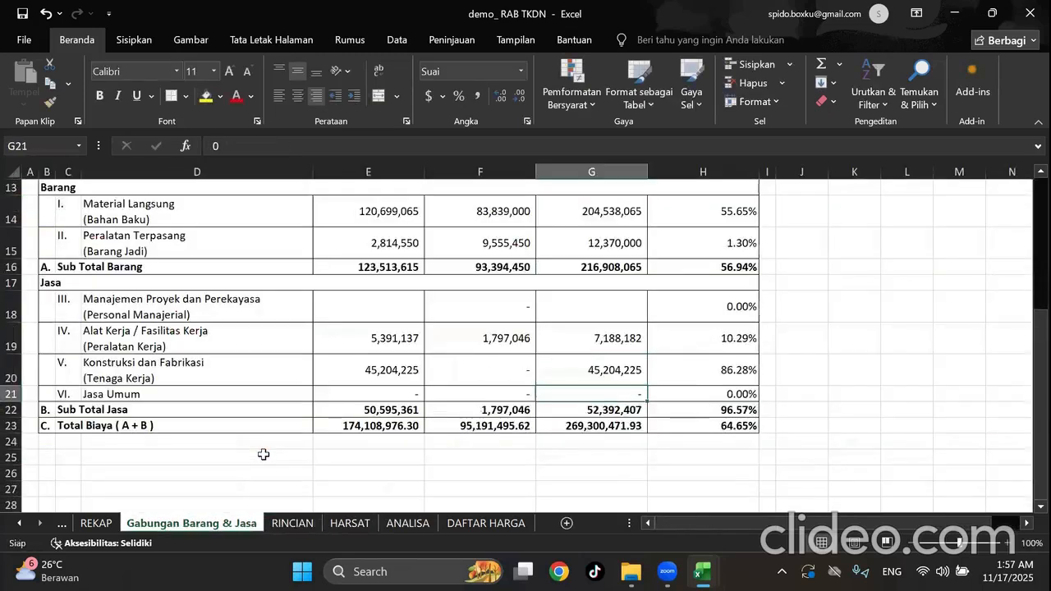
{"action": "left_click", "coordinate": [818, 404]}
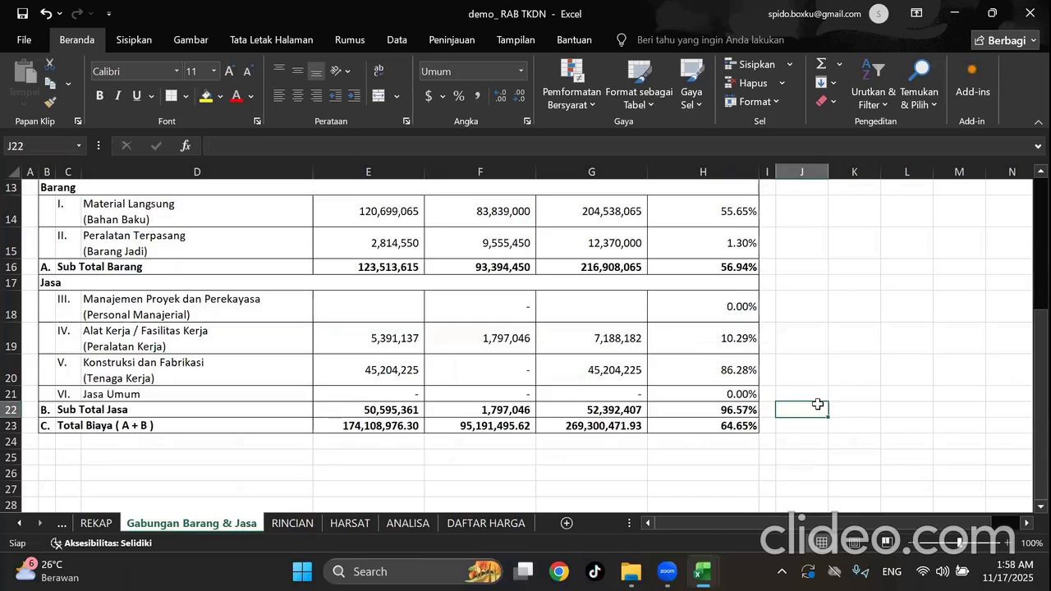
{"action": "scroll", "coordinate": [818, 404], "scroll_direction": "up", "scroll_amount": 4}
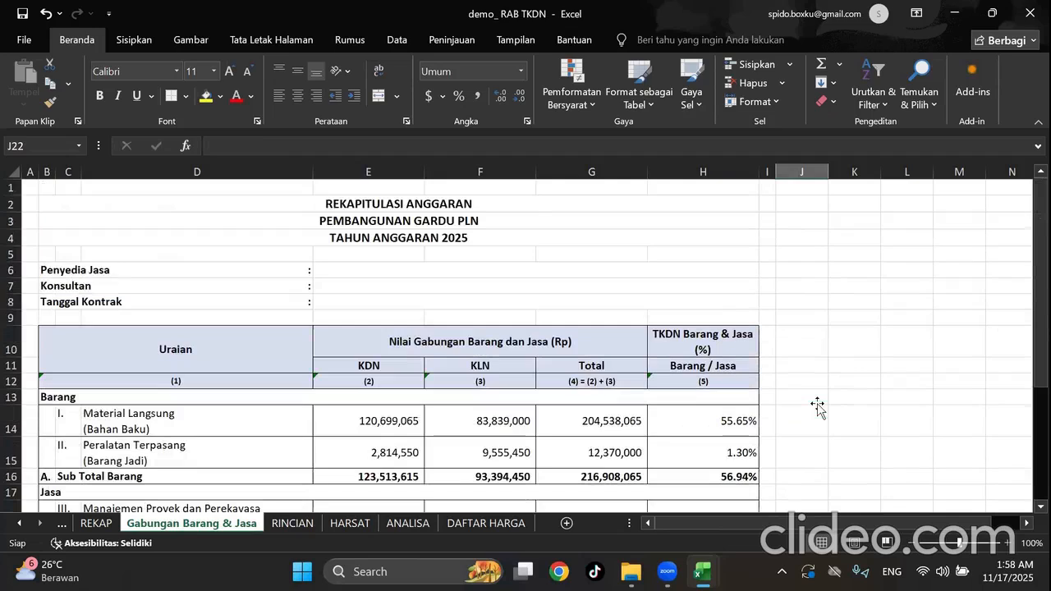
{"action": "scroll", "coordinate": [818, 404], "scroll_direction": "down", "scroll_amount": 4}
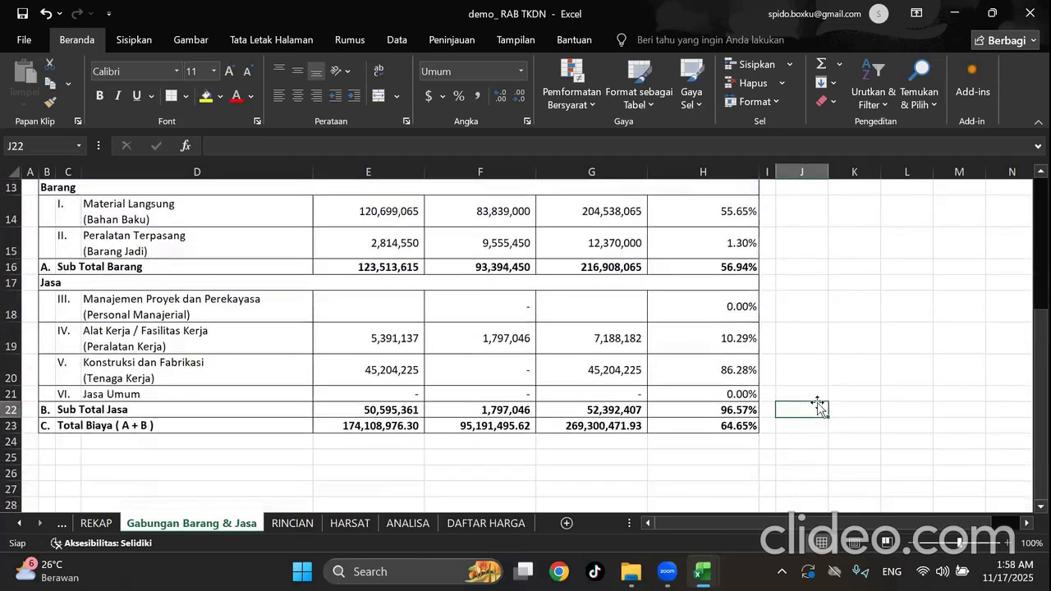
On the REKAP sheet, link the Tenaga Kerja Total Harga cell C7 to the labour value grand total in RINCIAN L105.
{"action": "left_click", "coordinate": [19, 523]}
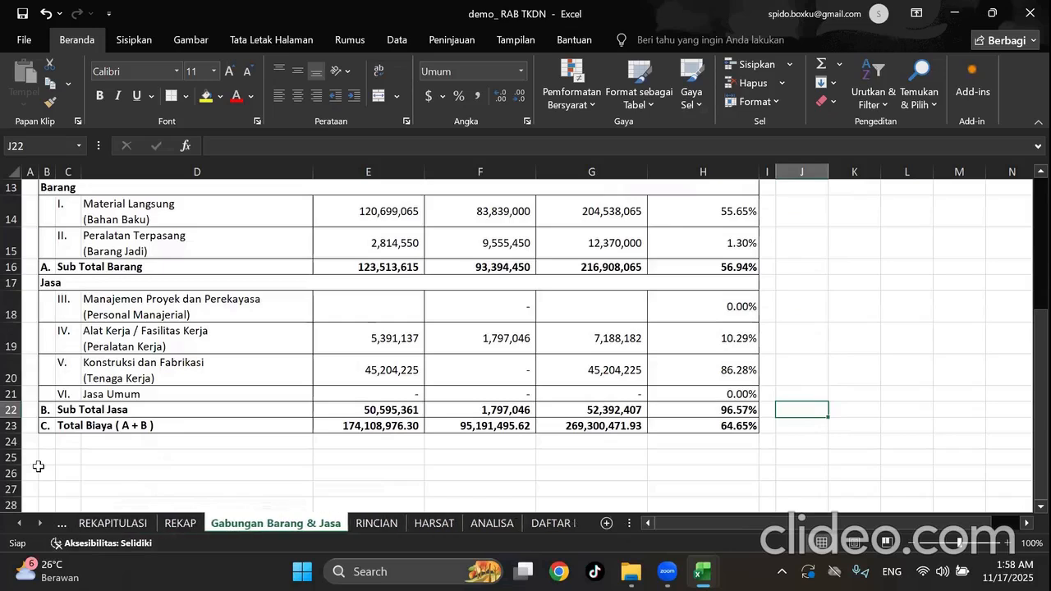
{"action": "left_click", "coordinate": [182, 526]}
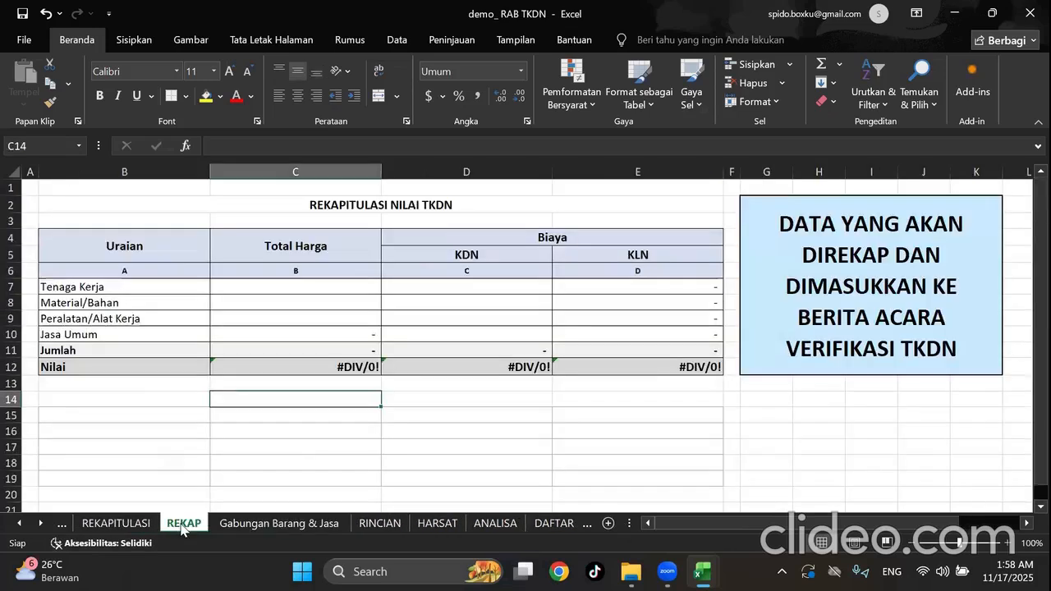
{"action": "left_click", "coordinate": [815, 460]}
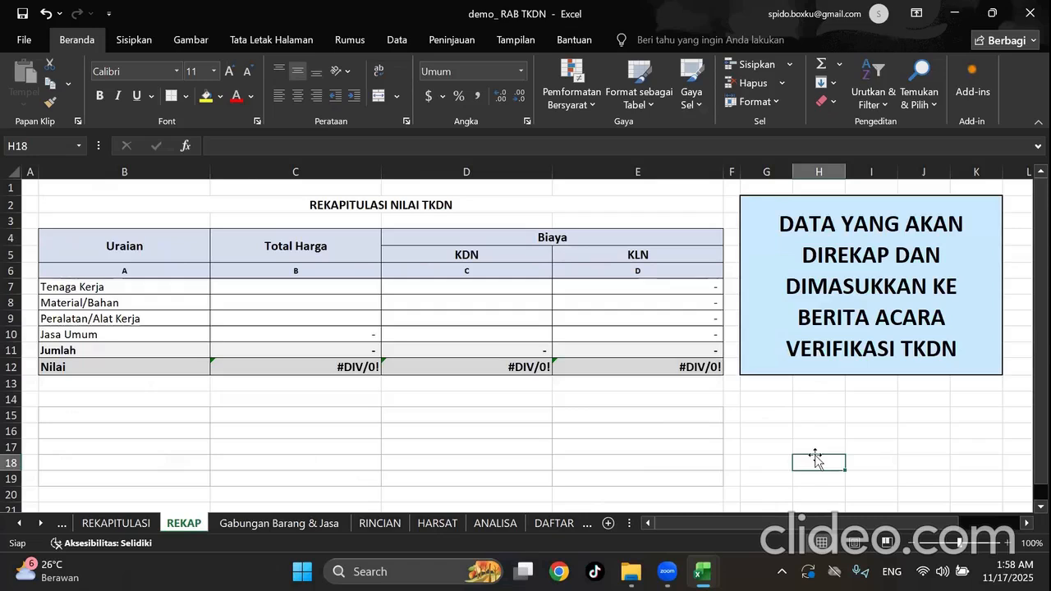
{"action": "left_click", "coordinate": [315, 281]}
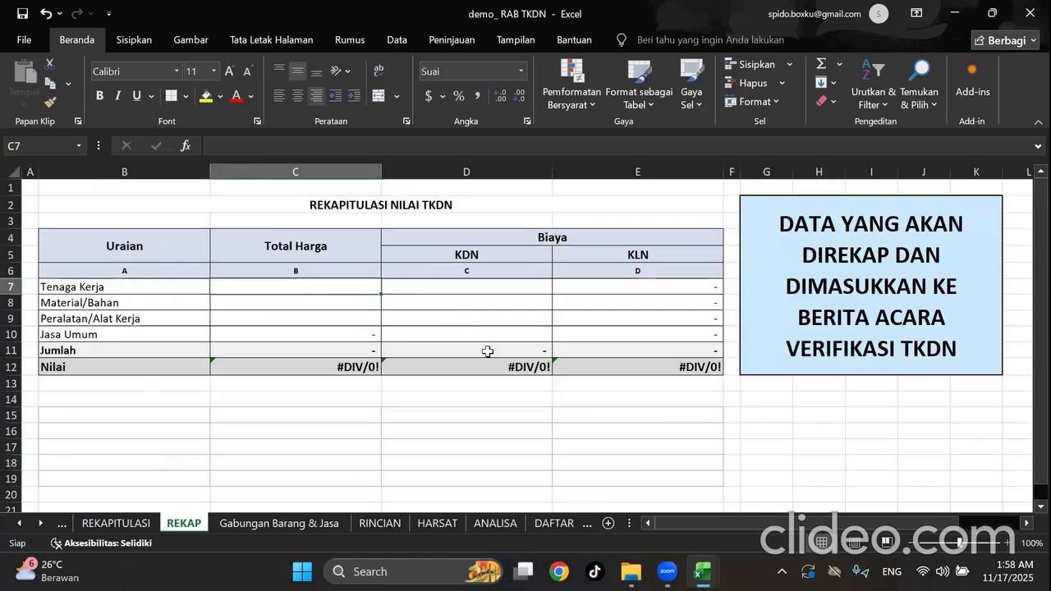
{"action": "type", "text": "="}
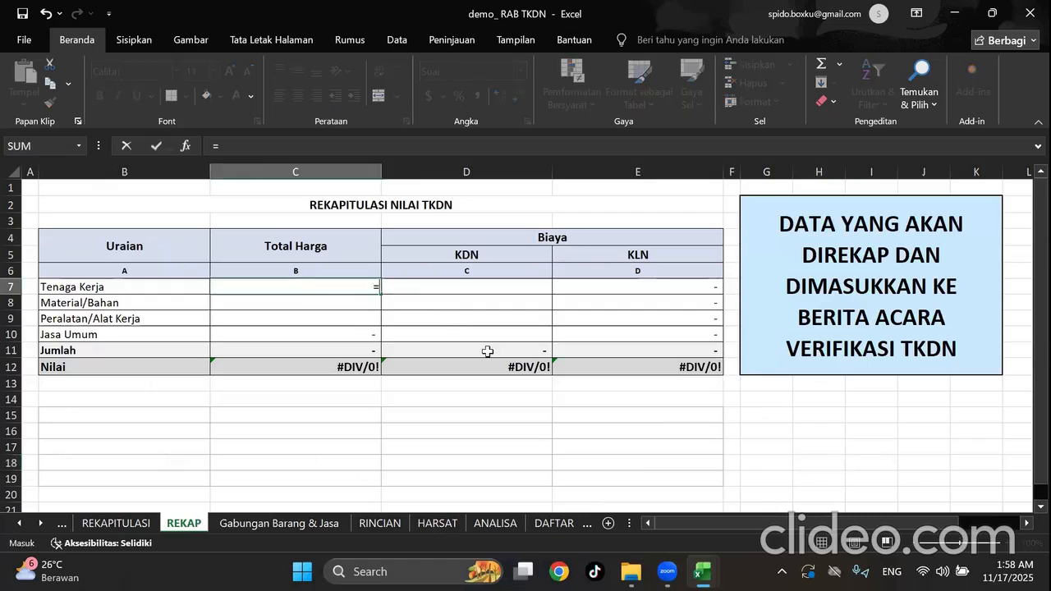
{"action": "left_click", "coordinate": [386, 525]}
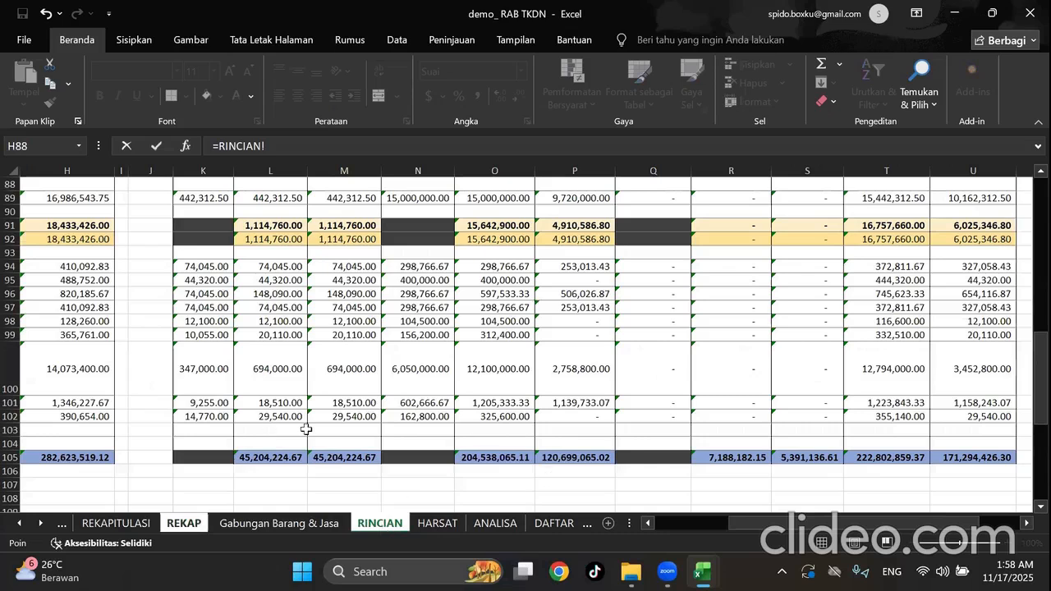
{"action": "left_click", "coordinate": [275, 459]}
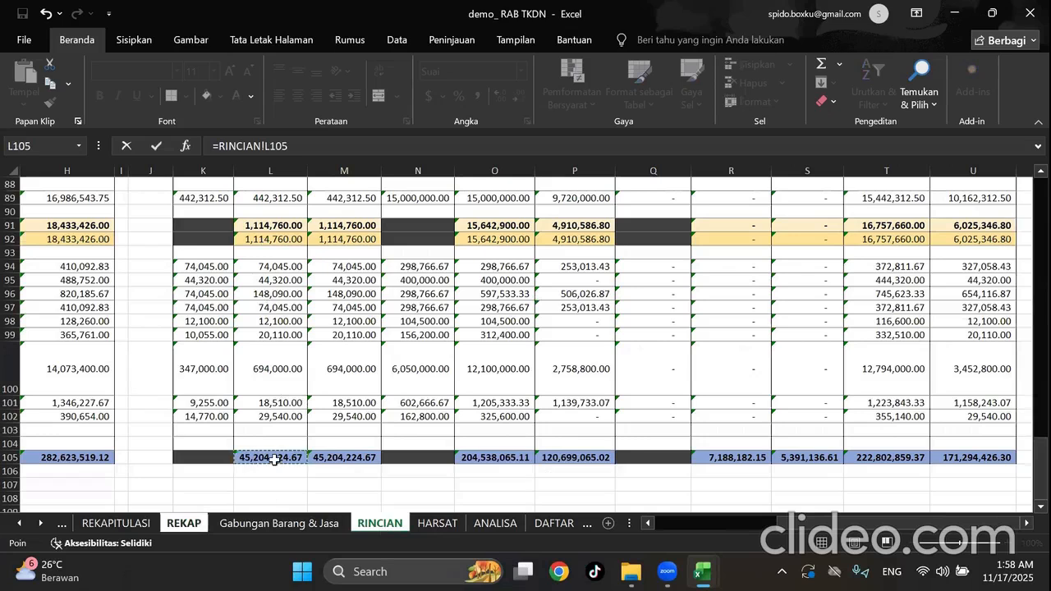
{"action": "key", "text": "Return"}
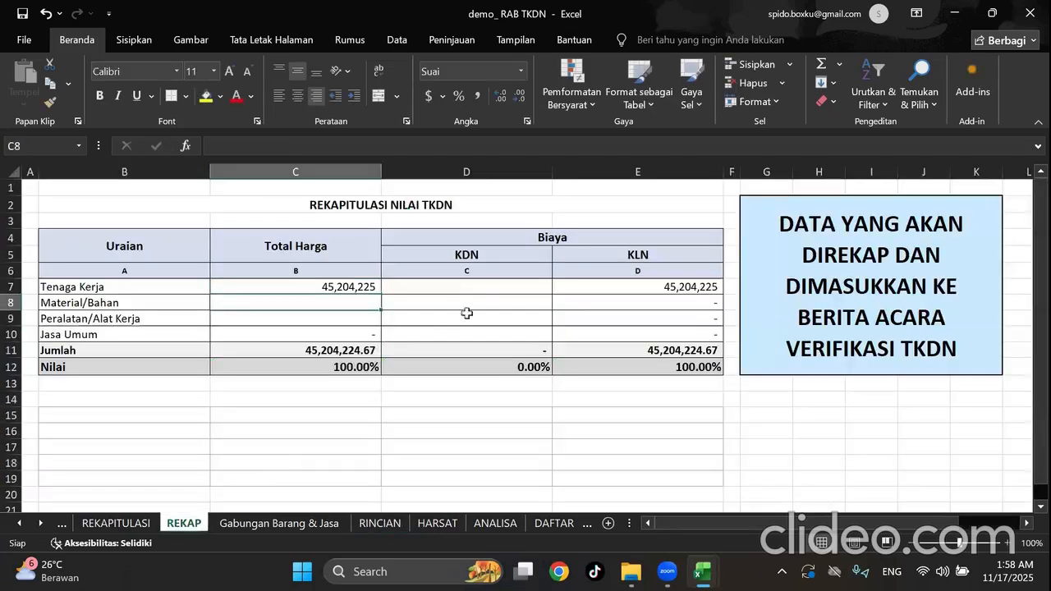
Link the Tenaga Kerja KDN cell D7 on the REKAP sheet to the labour TKDN grand total in RINCIAN M105.
{"action": "left_click", "coordinate": [481, 287]}
{"action": "type", "text": "="}
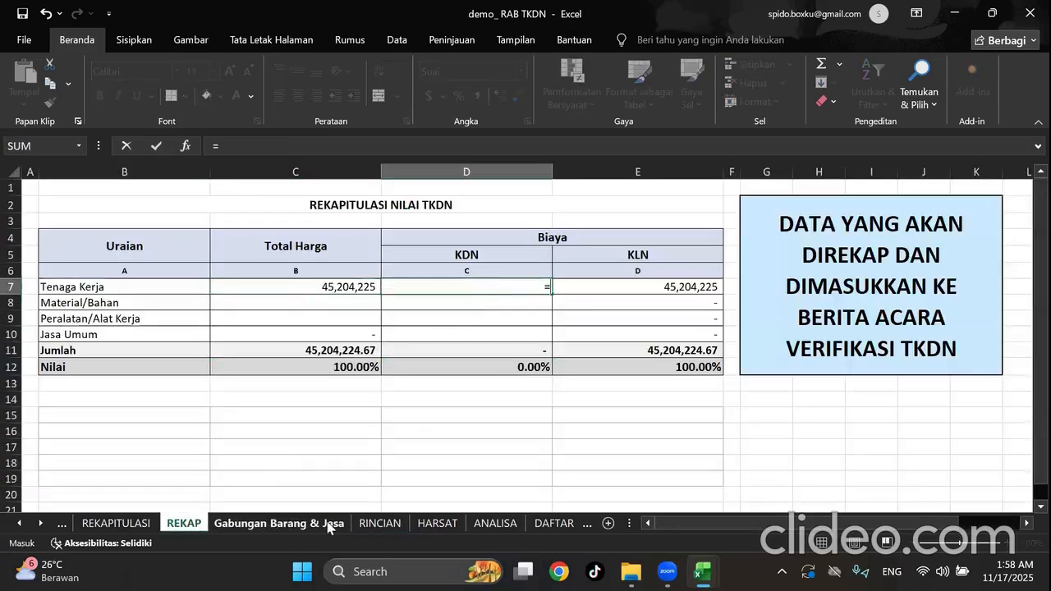
{"action": "left_click", "coordinate": [376, 523]}
{"action": "left_click", "coordinate": [338, 460]}
{"action": "key", "text": "Return"}
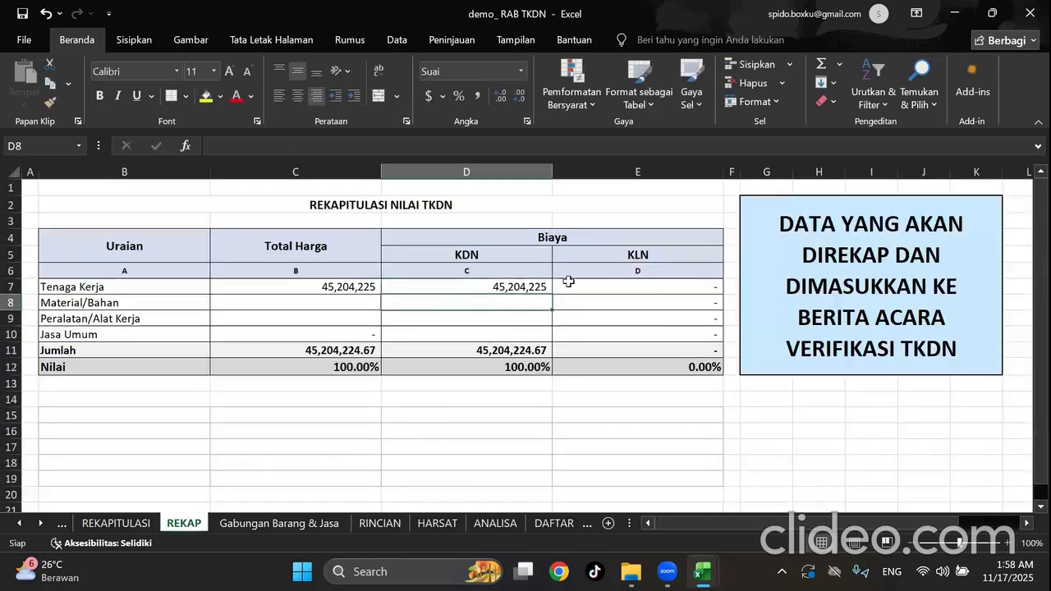
Link the Material/Bahan Total Harga cell C8 to the material value grand total in RINCIAN O105.
{"action": "left_click", "coordinate": [326, 303]}
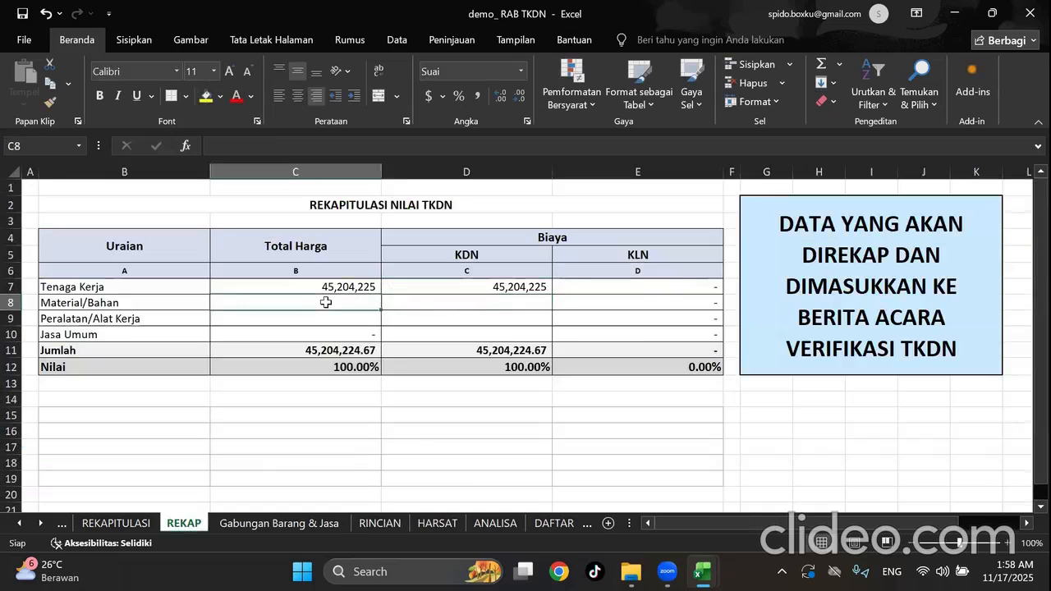
{"action": "type", "text": "="}
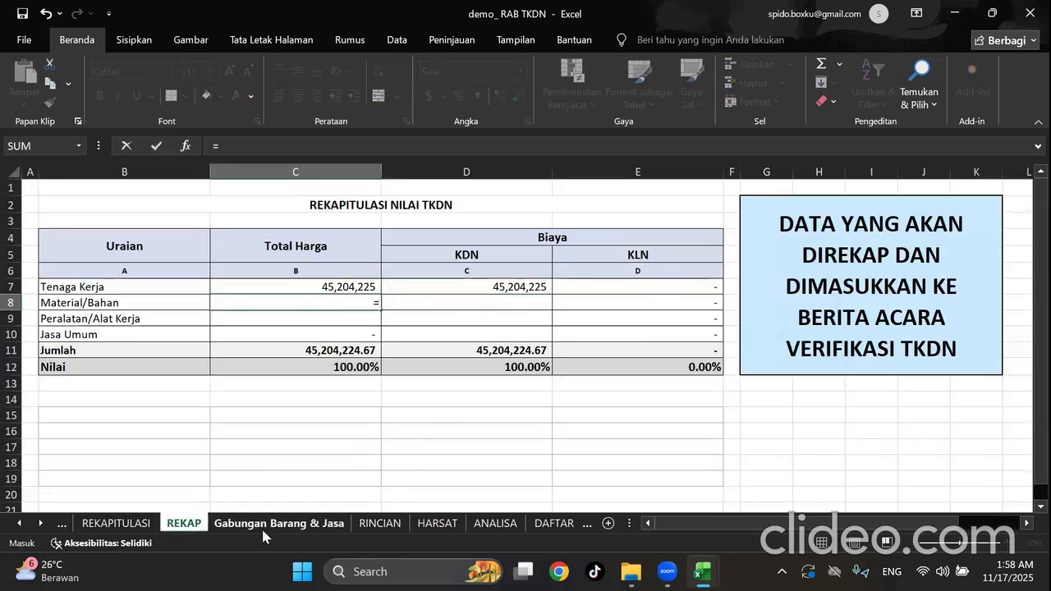
{"action": "left_click", "coordinate": [381, 528]}
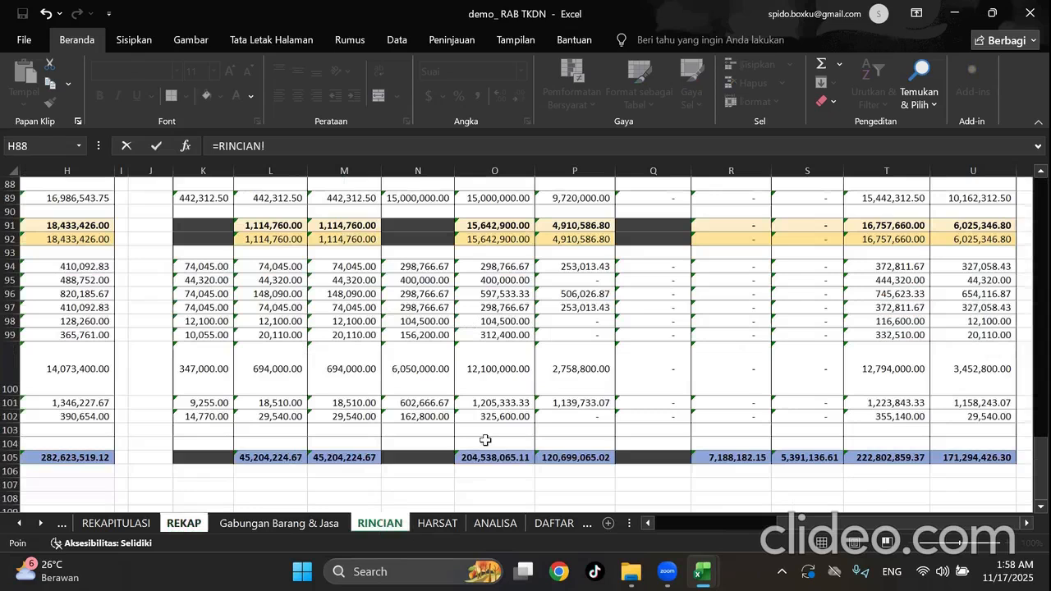
{"action": "left_click", "coordinate": [508, 462]}
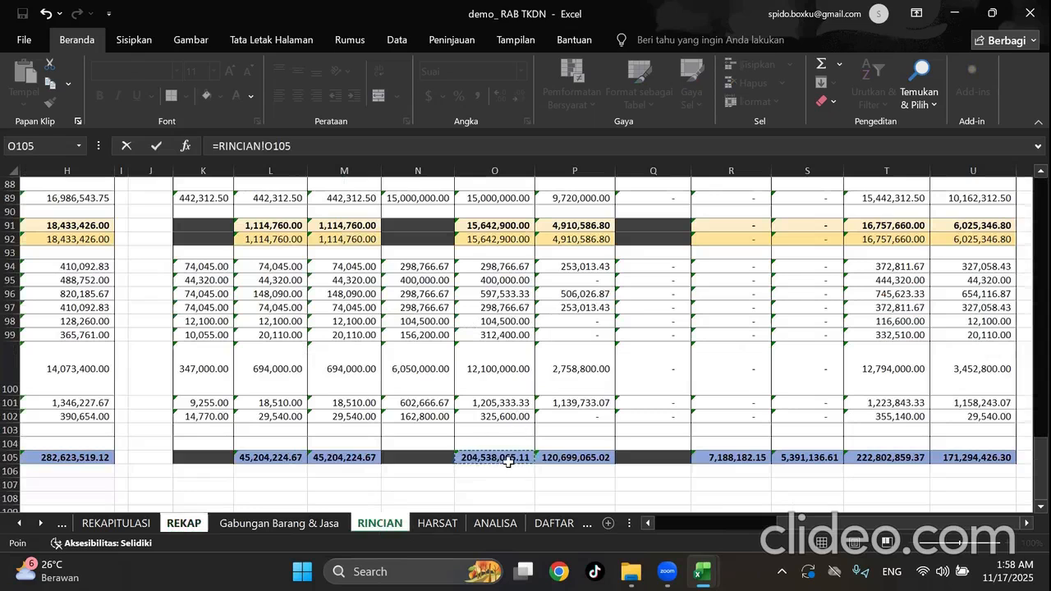
{"action": "key", "text": "Return"}
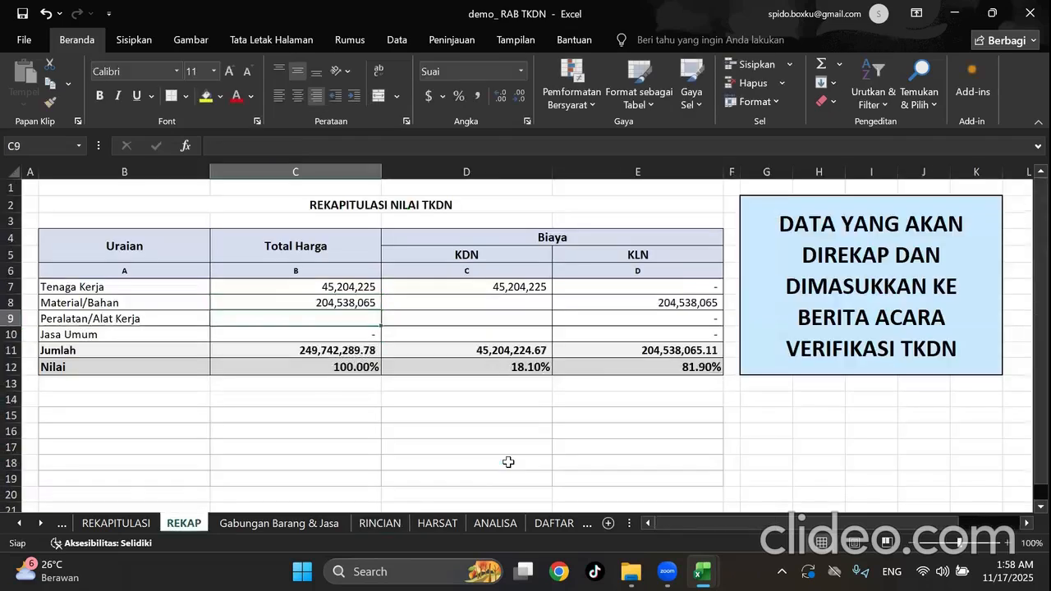
Link the Material/Bahan KDN cell D8 to the material TKDN grand total in RINCIAN P105.
{"action": "left_click", "coordinate": [516, 306]}
{"action": "type", "text": "="}
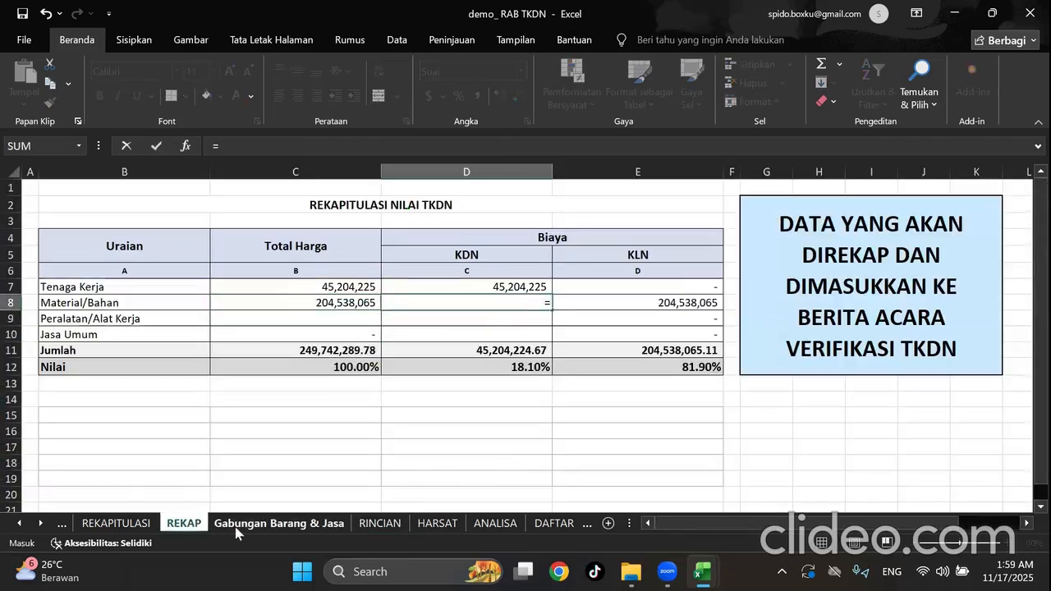
{"action": "left_click", "coordinate": [376, 523]}
{"action": "left_click", "coordinate": [558, 454]}
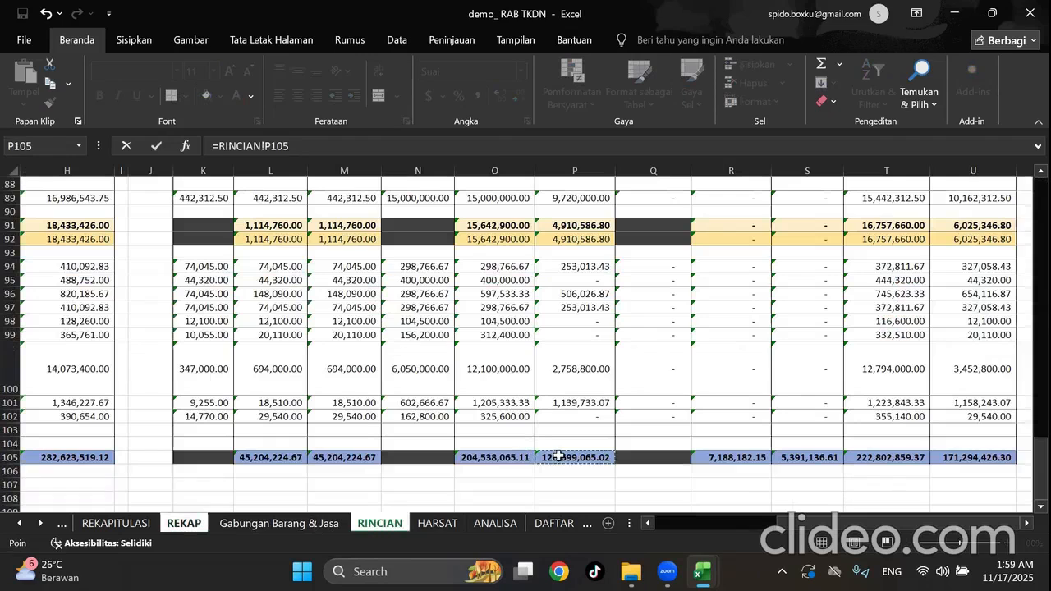
{"action": "key", "text": "Return"}
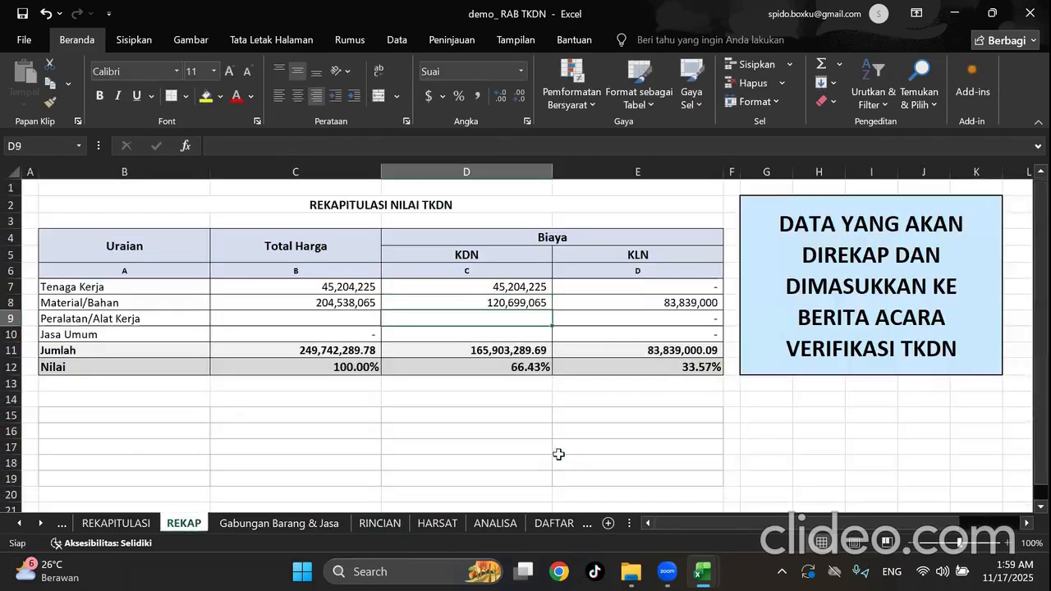
Link the Peralatan/Alat Kerja Total Harga cell C9 to the equipment value grand total in RINCIAN R105.
{"action": "left_click", "coordinate": [339, 322]}
{"action": "type", "text": "="}
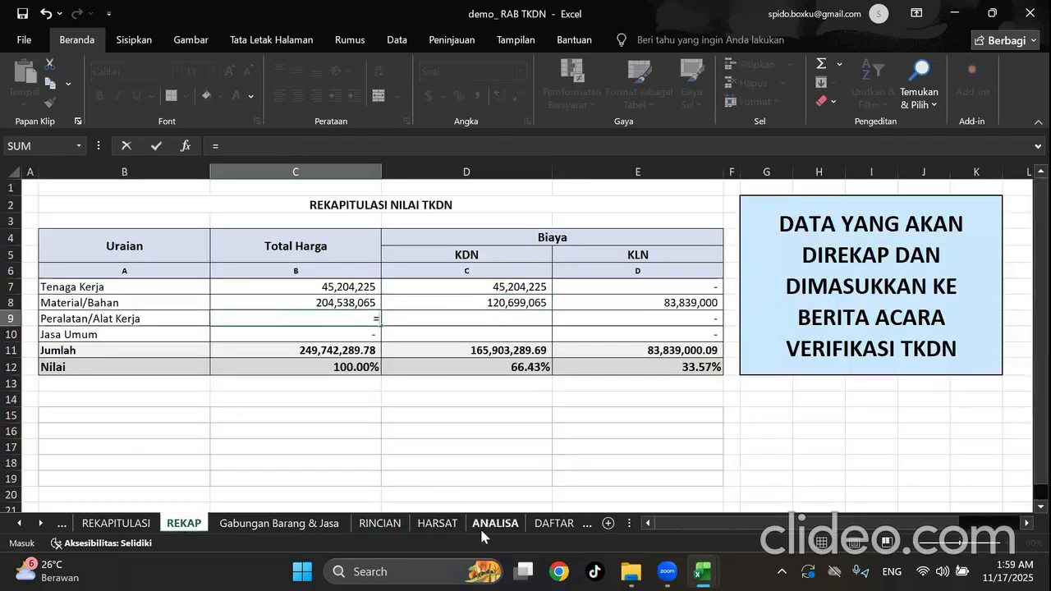
{"action": "left_click", "coordinate": [369, 527]}
{"action": "left_click", "coordinate": [744, 456]}
{"action": "key", "text": "Escape"}
Link the Peralatan/Alat Kerja KDN cell D9 to the equipment TKDN grand total in RINCIAN S105.
{"action": "type", "text": "="}
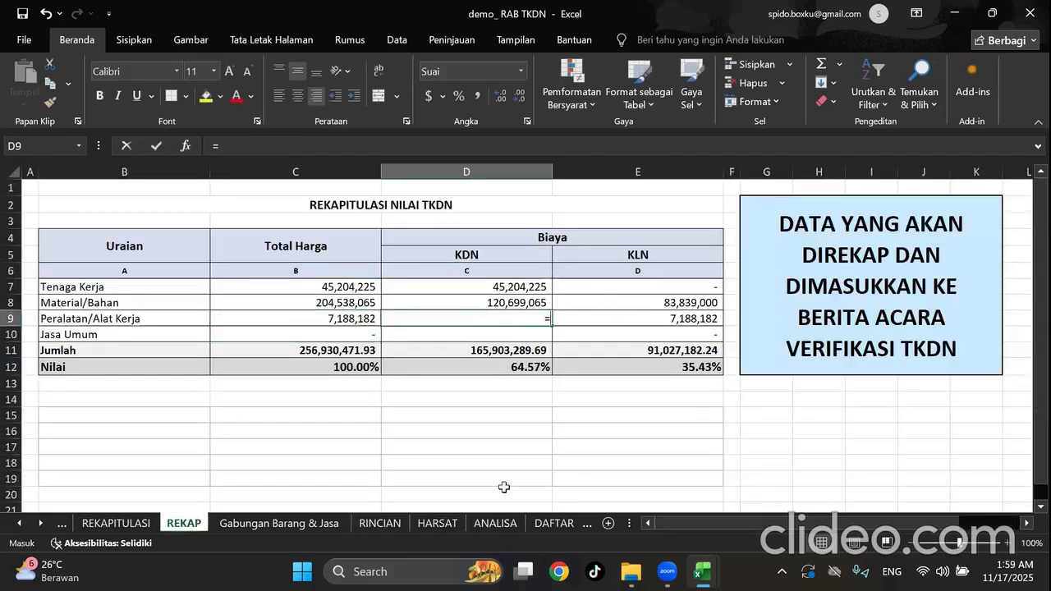
{"action": "left_click", "coordinate": [380, 523]}
{"action": "left_click", "coordinate": [825, 457]}
{"action": "key", "text": "Return"}
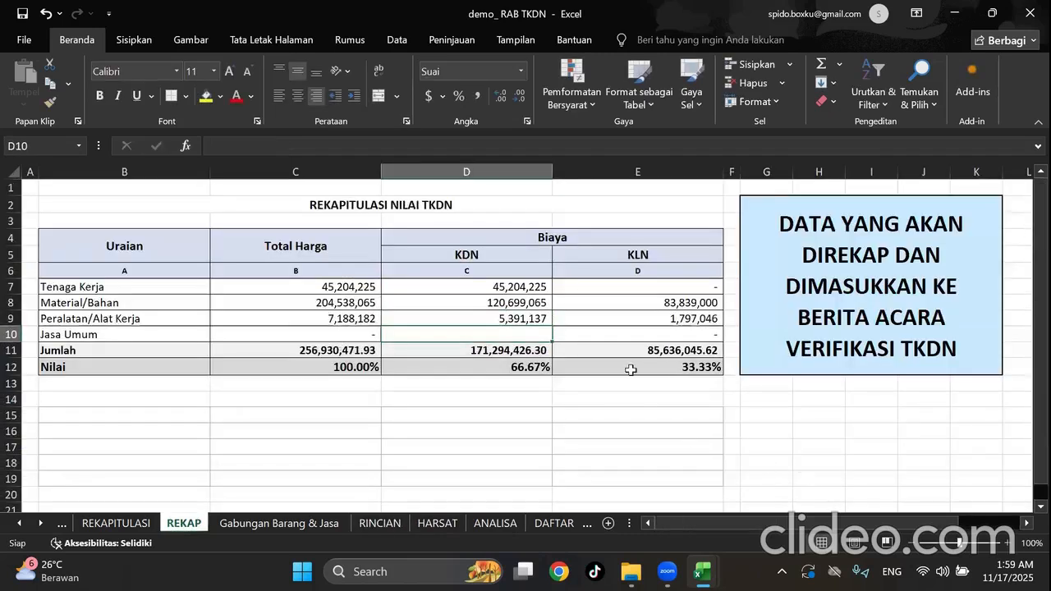
Check the Jasa Umum total and the KDN and KLN percentages in the Nilai row of the REKAP table.
{"action": "left_click", "coordinate": [314, 332]}
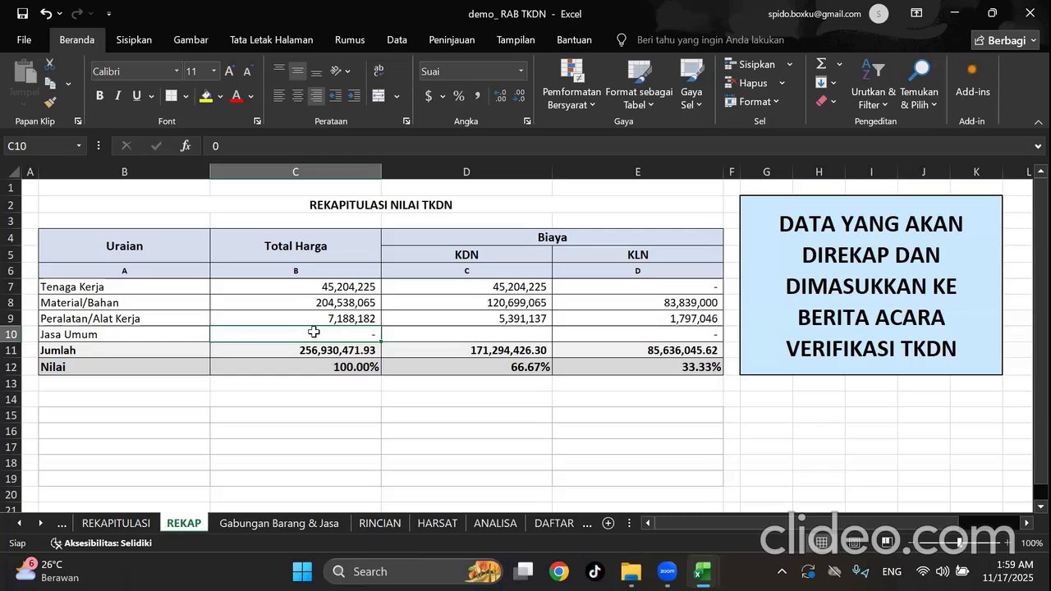
{"action": "left_click", "coordinate": [531, 451]}
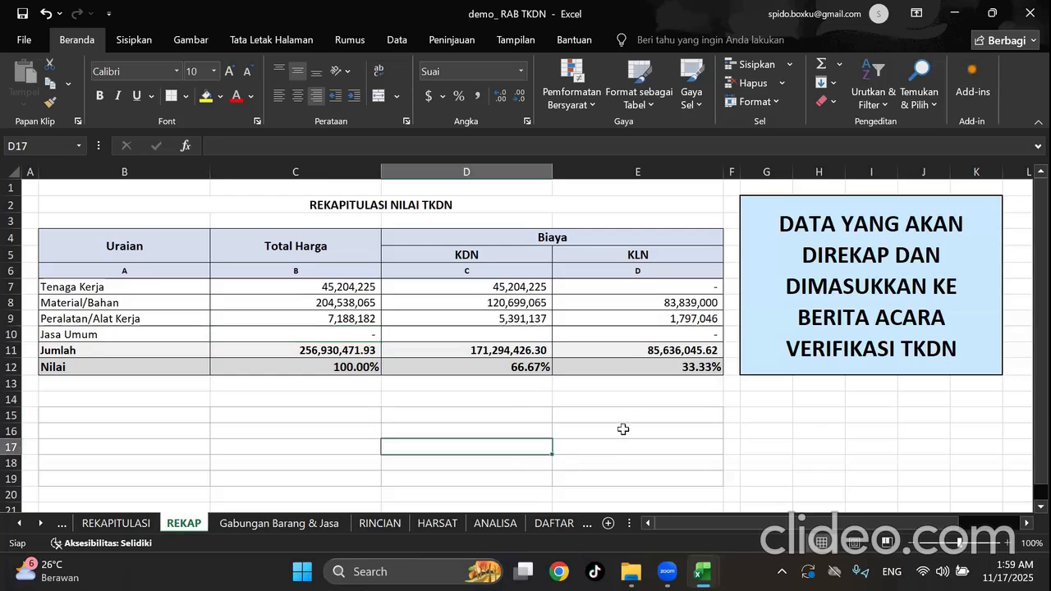
{"action": "left_click", "coordinate": [538, 410]}
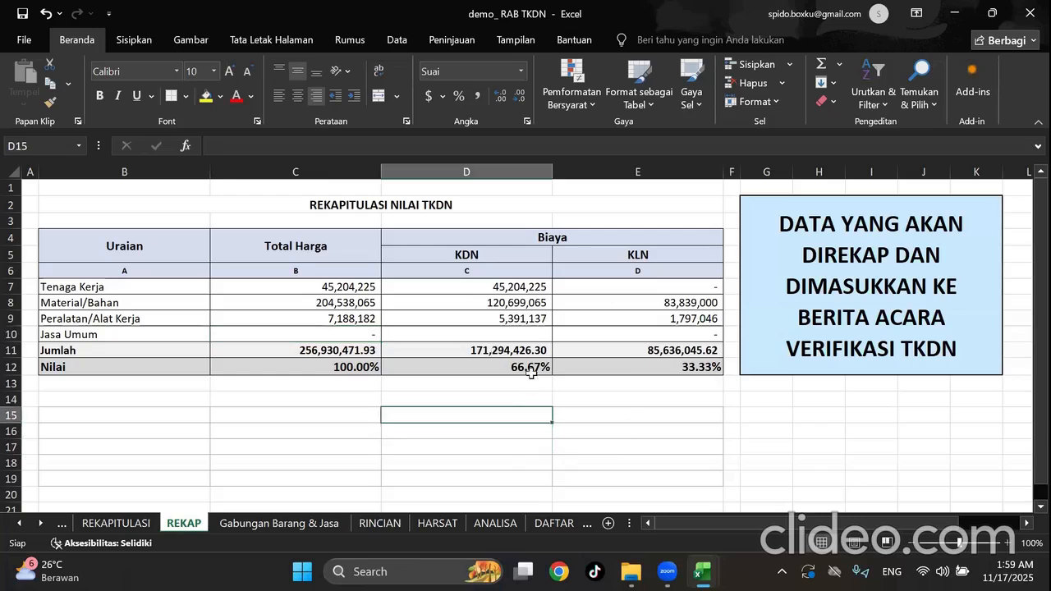
{"action": "left_click", "coordinate": [532, 372]}
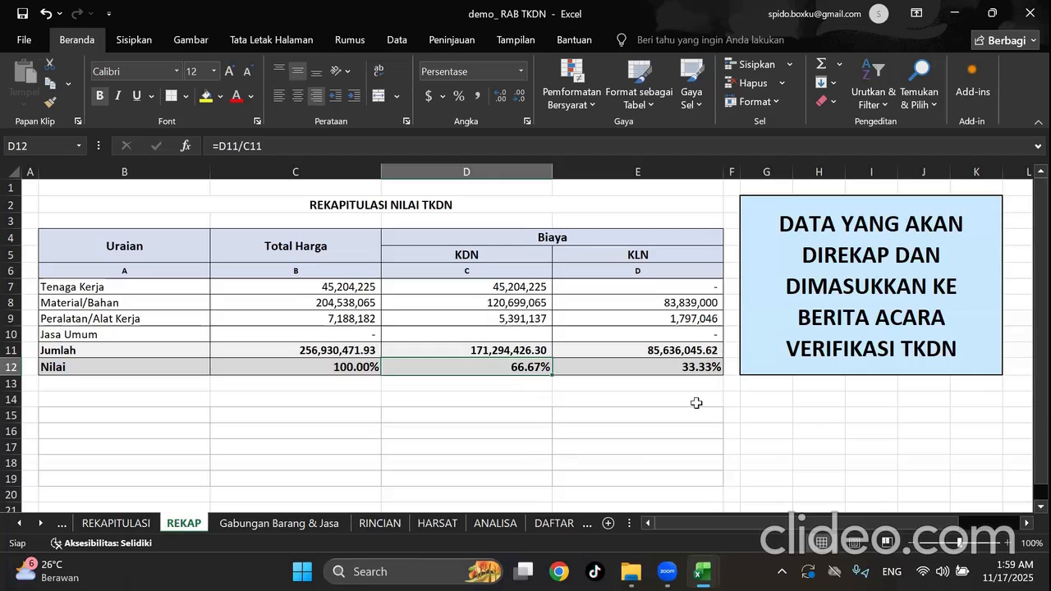
{"action": "left_click", "coordinate": [694, 403]}
{"action": "left_click", "coordinate": [703, 371]}
{"action": "left_click", "coordinate": [704, 400]}
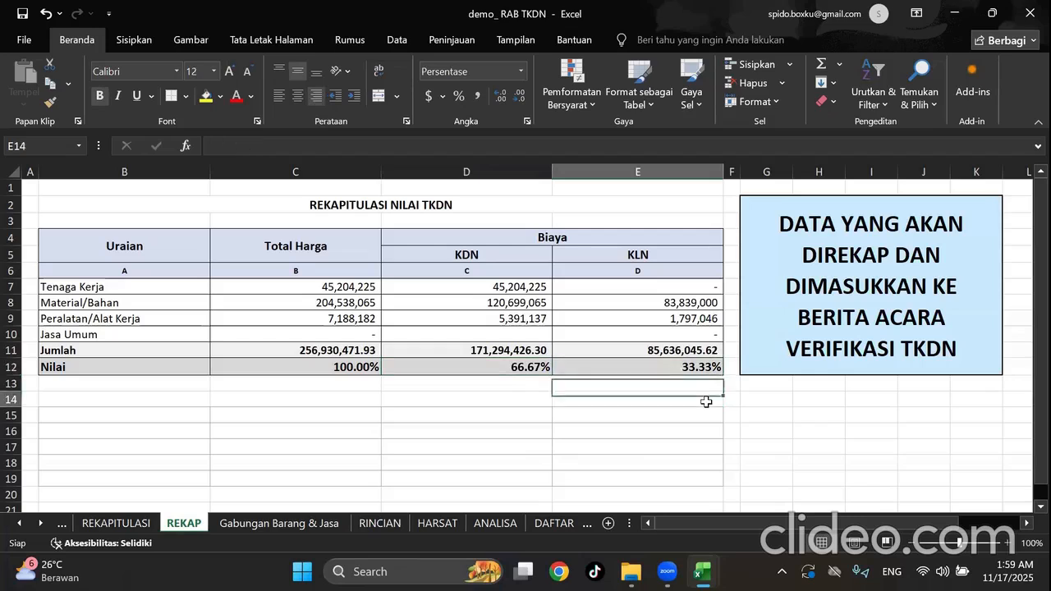
Filter column A of the RINCIAN sheet to exclude blanks, keeping only the heading and total rows marked 1.
{"action": "left_click", "coordinate": [127, 526]}
{"action": "left_click", "coordinate": [826, 306]}
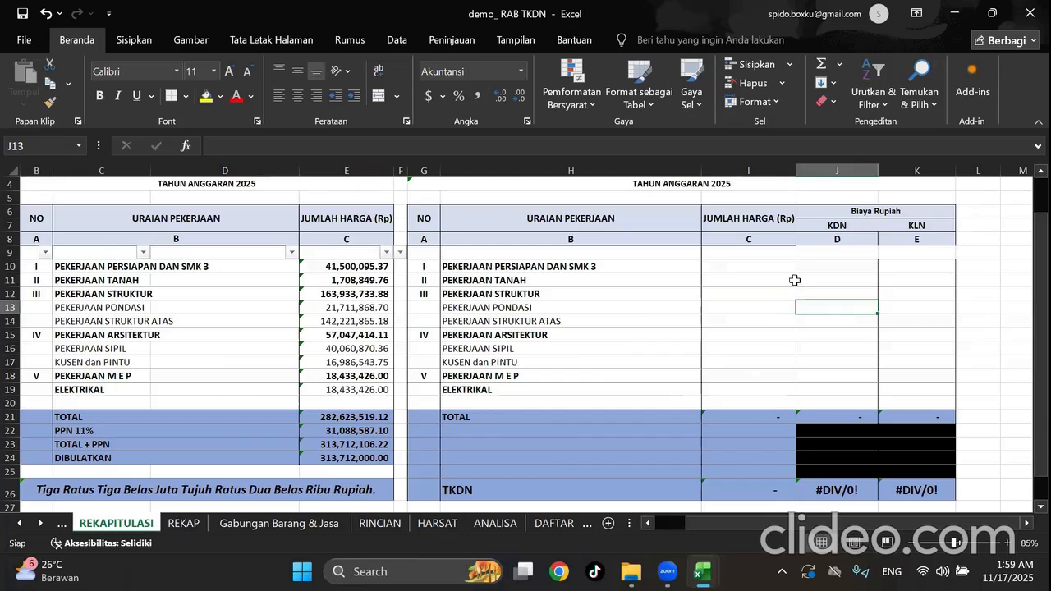
{"action": "left_click", "coordinate": [378, 523]}
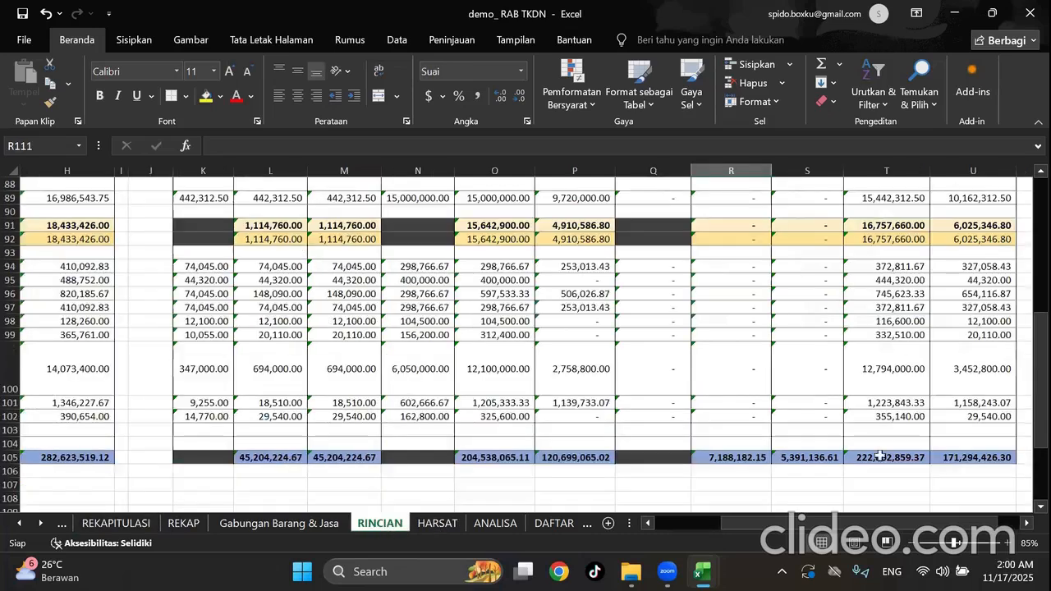
{"action": "left_click_drag", "start_coordinate": [963, 523], "coordinate": [780, 523]}
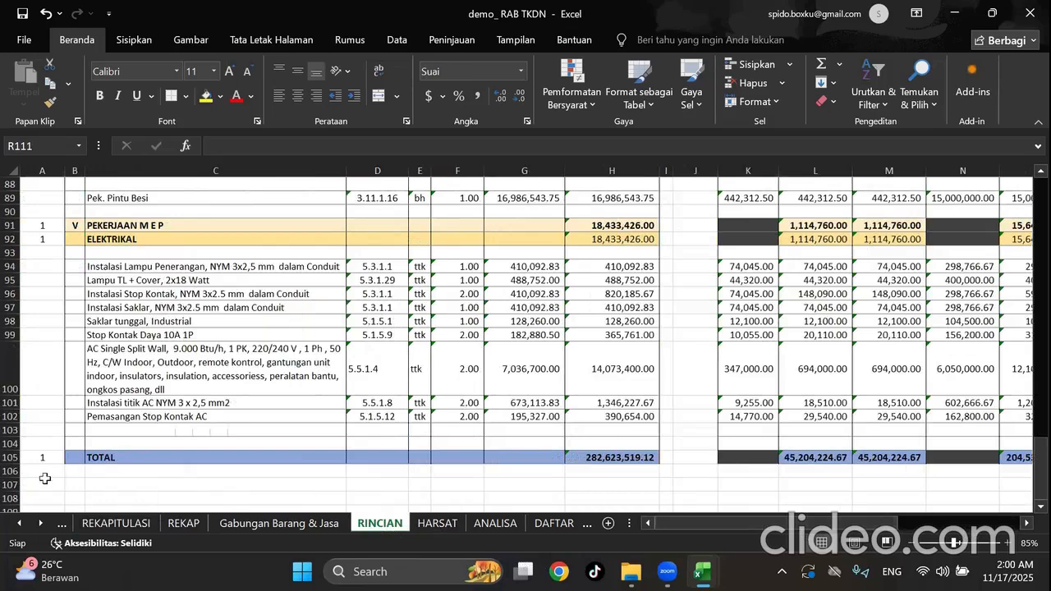
{"action": "scroll", "coordinate": [40, 450], "scroll_direction": "up", "scroll_amount": 9}
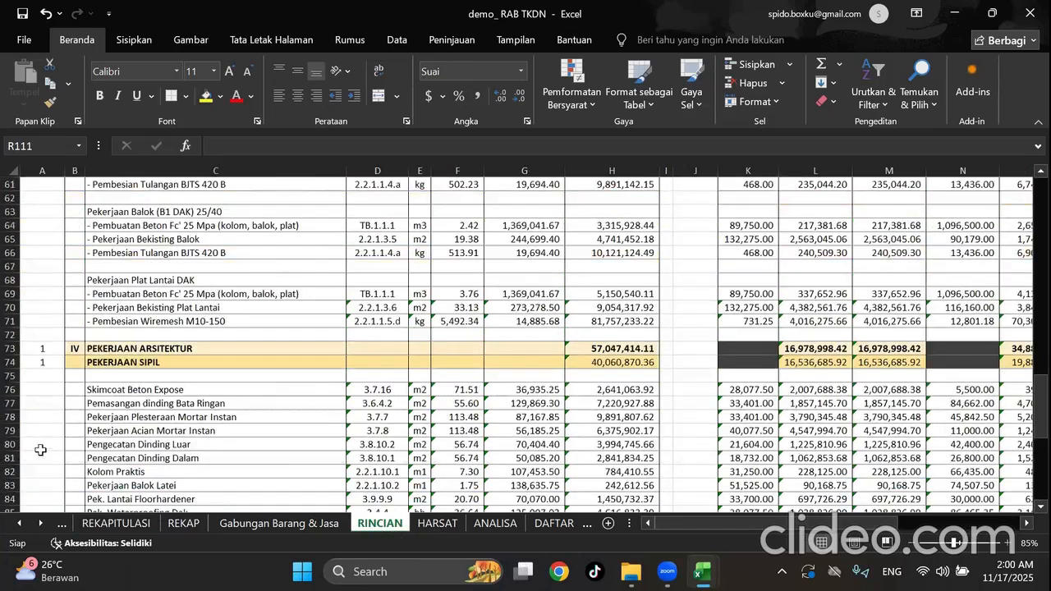
{"action": "scroll", "coordinate": [40, 450], "scroll_direction": "up", "scroll_amount": 20}
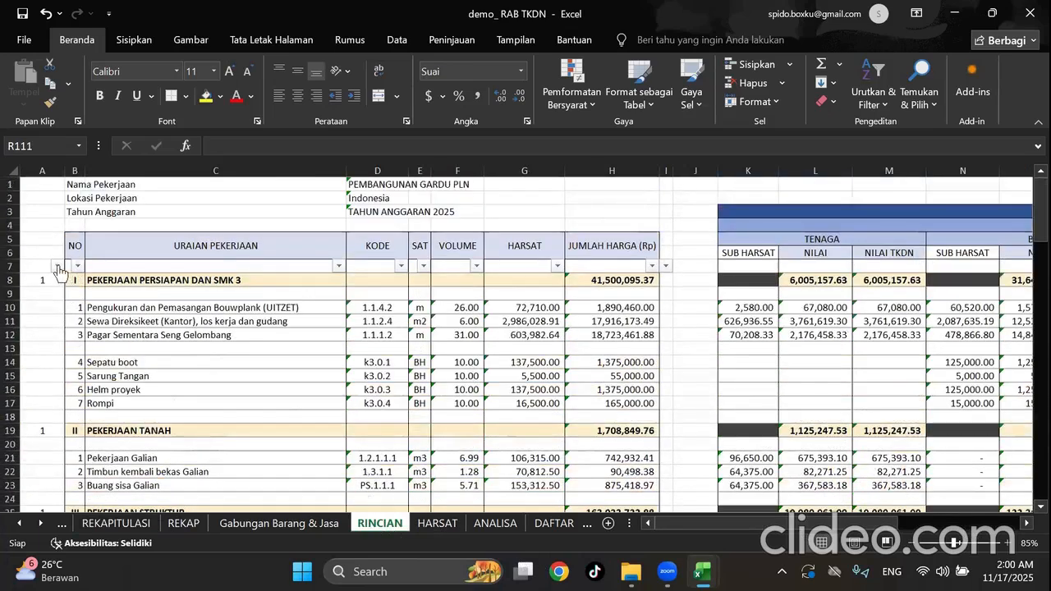
{"action": "left_click", "coordinate": [57, 264]}
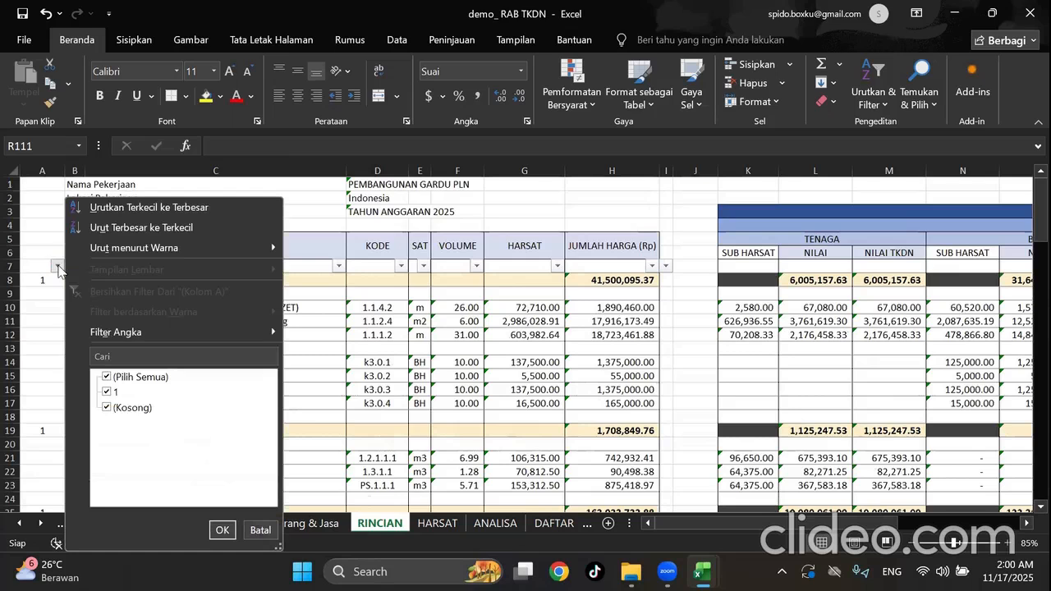
{"action": "left_click", "coordinate": [107, 407]}
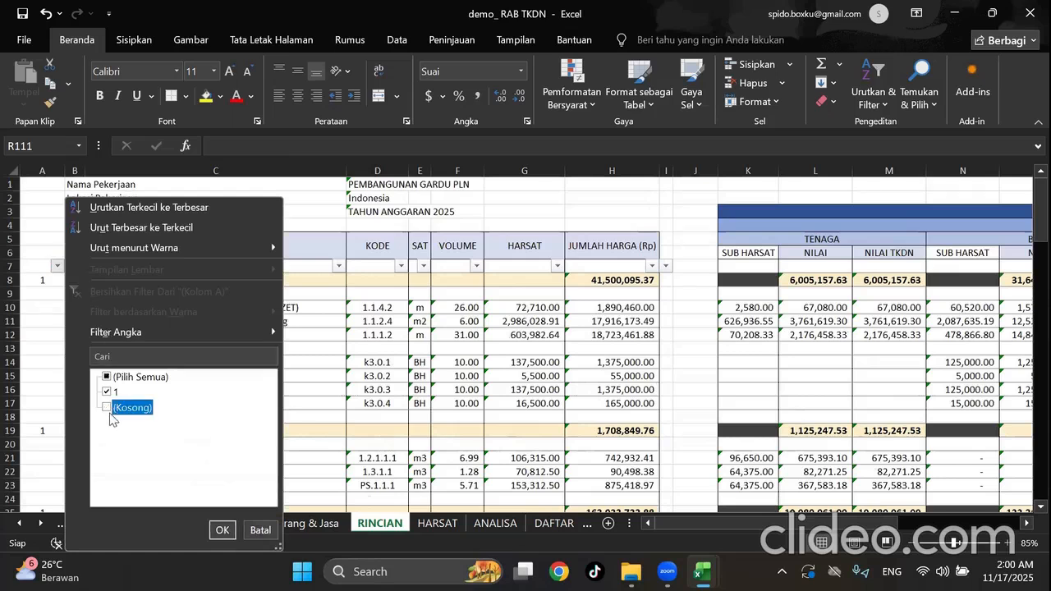
{"action": "left_click", "coordinate": [221, 531]}
{"action": "left_click_drag", "start_coordinate": [870, 525], "coordinate": [952, 535]}
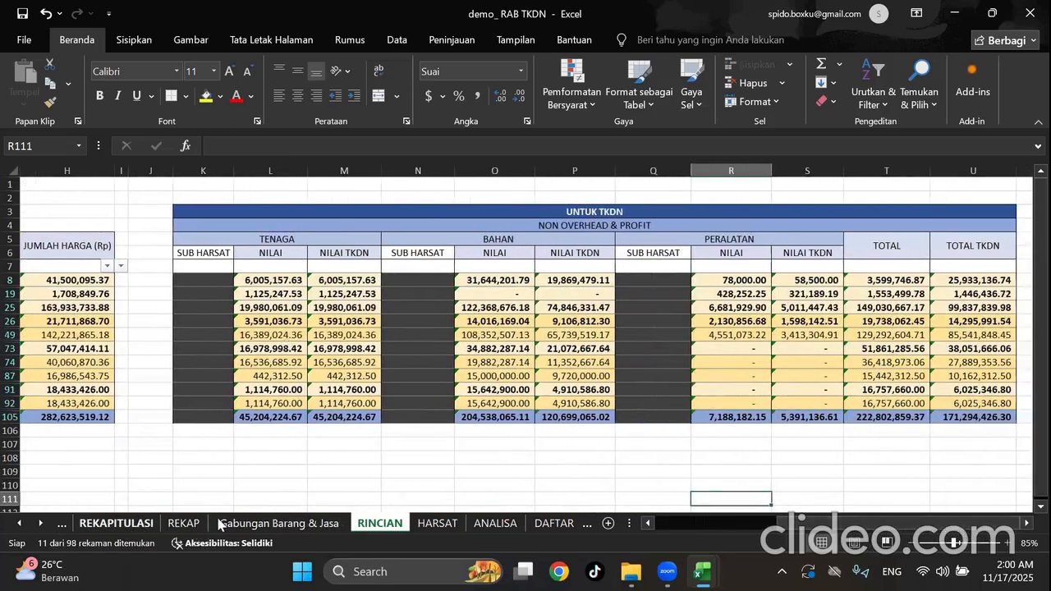
On the REKAPITULASI sheet, examine the JUMLAH HARGA formulas from E10 downward.
{"action": "left_click", "coordinate": [116, 523]}
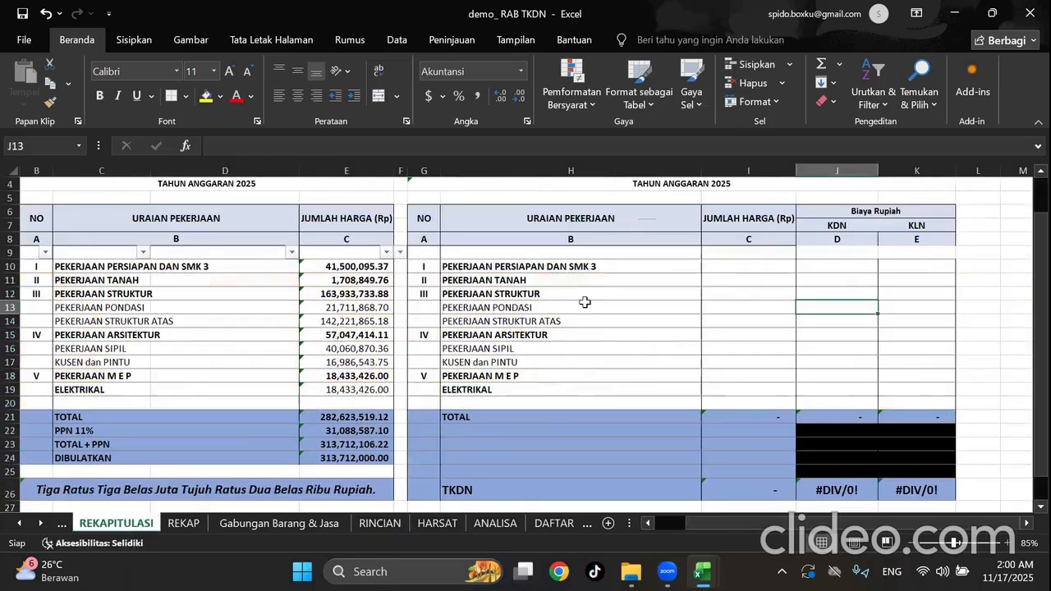
{"action": "left_click", "coordinate": [371, 268]}
{"action": "key", "text": "Down"}
{"action": "key", "text": "Down"}
{"action": "key", "text": "Down"}
{"action": "key", "text": "Down"}
{"action": "key", "text": "Down"}
{"action": "key", "text": "Down"}
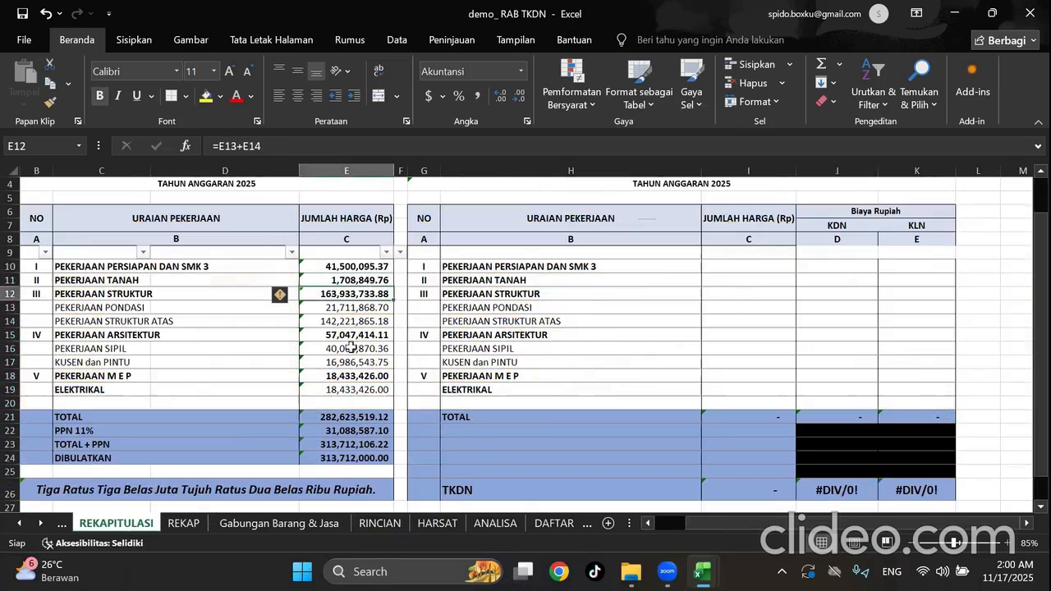
{"action": "left_click_drag", "start_coordinate": [371, 267], "coordinate": [359, 389]}
{"action": "key", "text": "ctrl+c"}
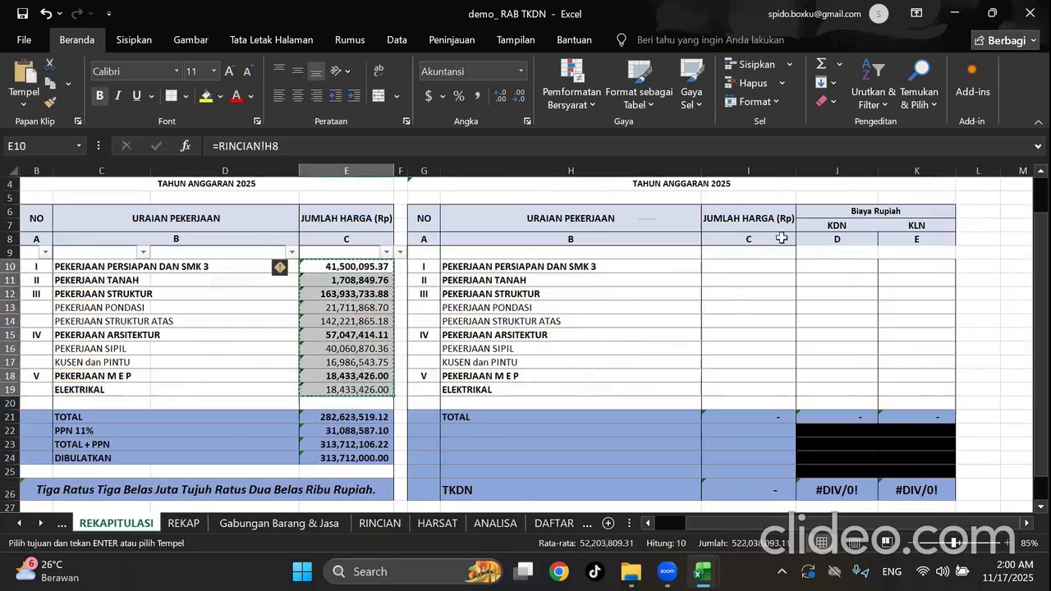
{"action": "double_click", "coordinate": [750, 269]}
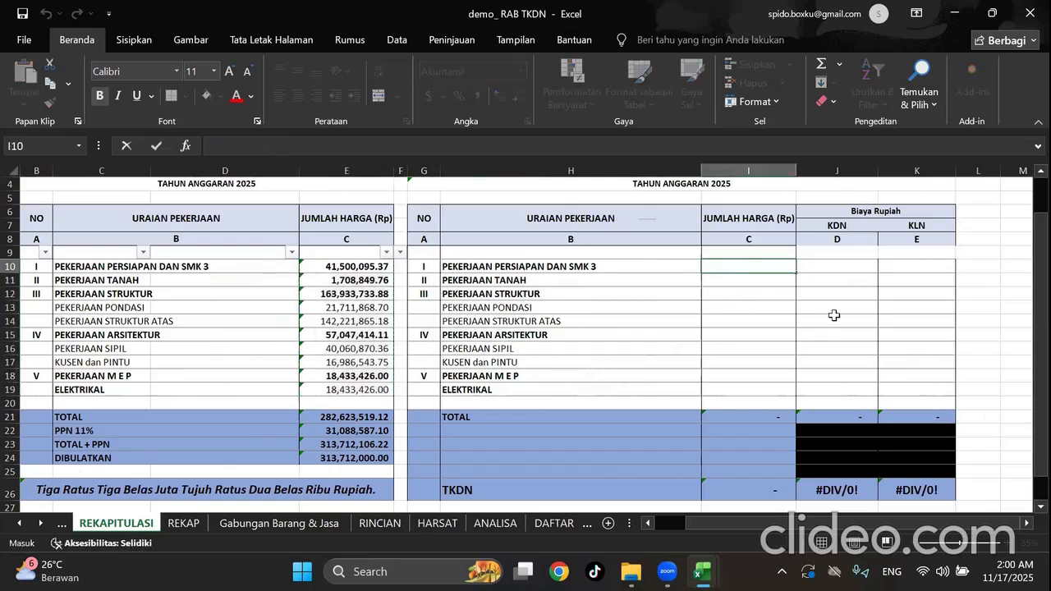
Copy the JUMLAH HARGA formulas in E10:E19 into the TKDN table's JUMLAH HARGA column, starting at I10.
{"action": "left_click", "coordinate": [336, 269]}
{"action": "left_click_drag", "start_coordinate": [339, 271], "coordinate": [351, 390]}
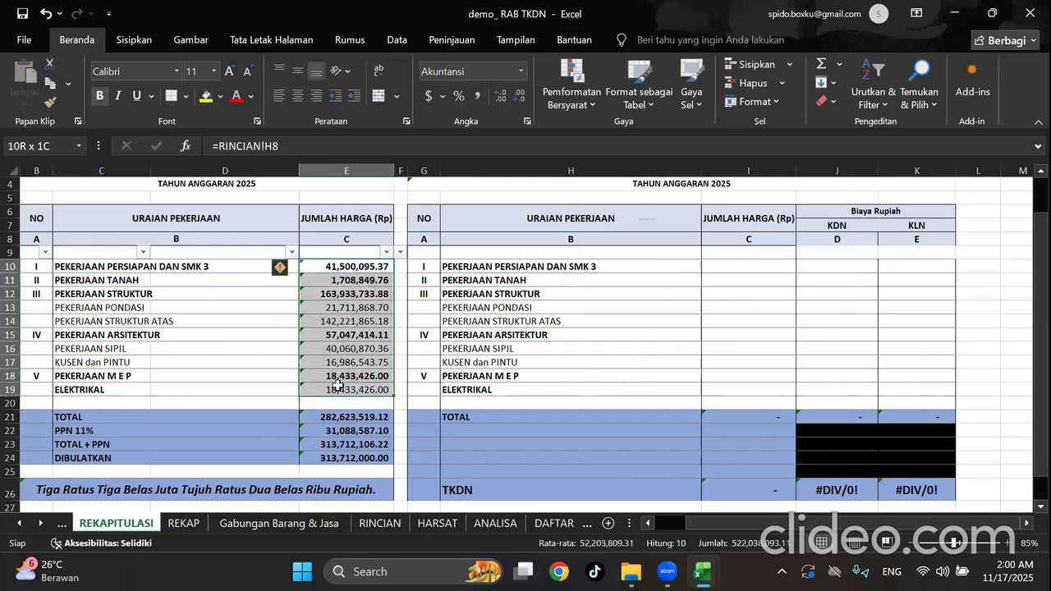
{"action": "key", "text": "ctrl+c"}
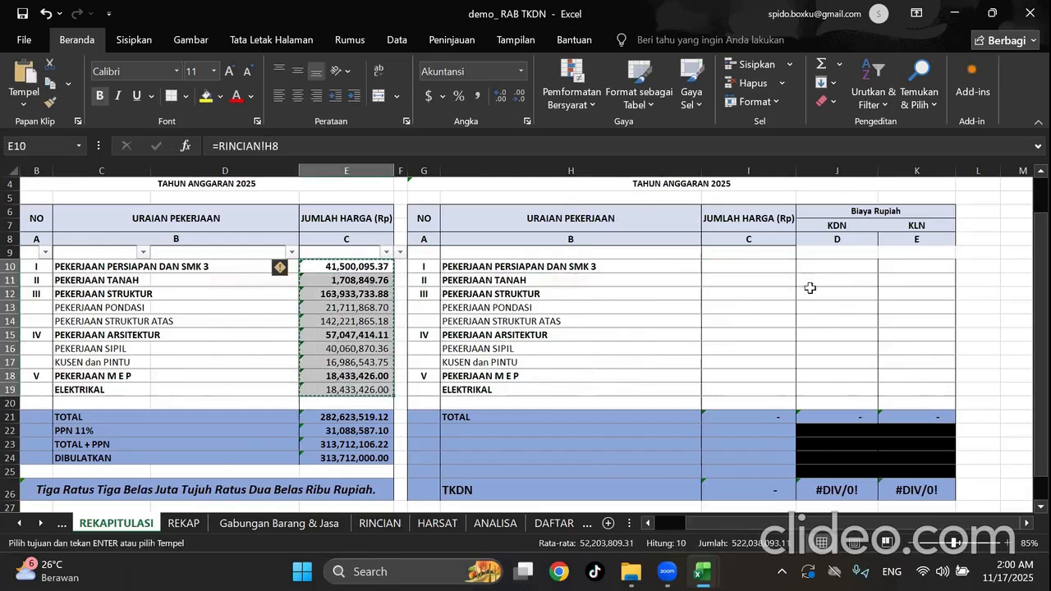
{"action": "left_click", "coordinate": [775, 264]}
{"action": "key", "text": "ctrl+v"}
Paste the copied formulas into the KDN column from J10 and the KLN column from K10, and check the formula in I10.
{"action": "left_click", "coordinate": [837, 267]}
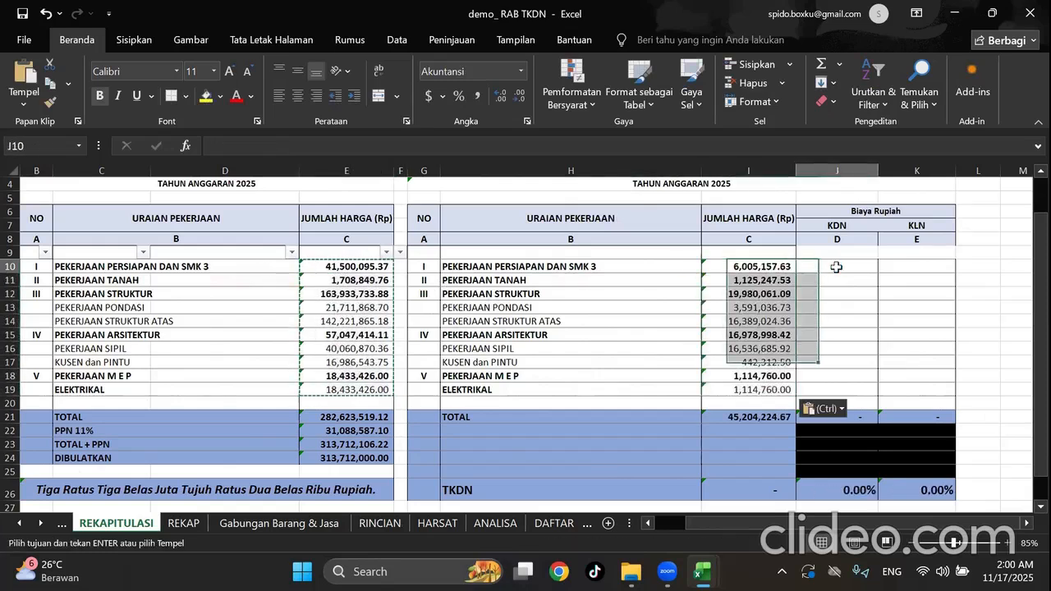
{"action": "key", "text": "ctrl+v"}
{"action": "left_click", "coordinate": [920, 266]}
{"action": "key", "text": "ctrl+v"}
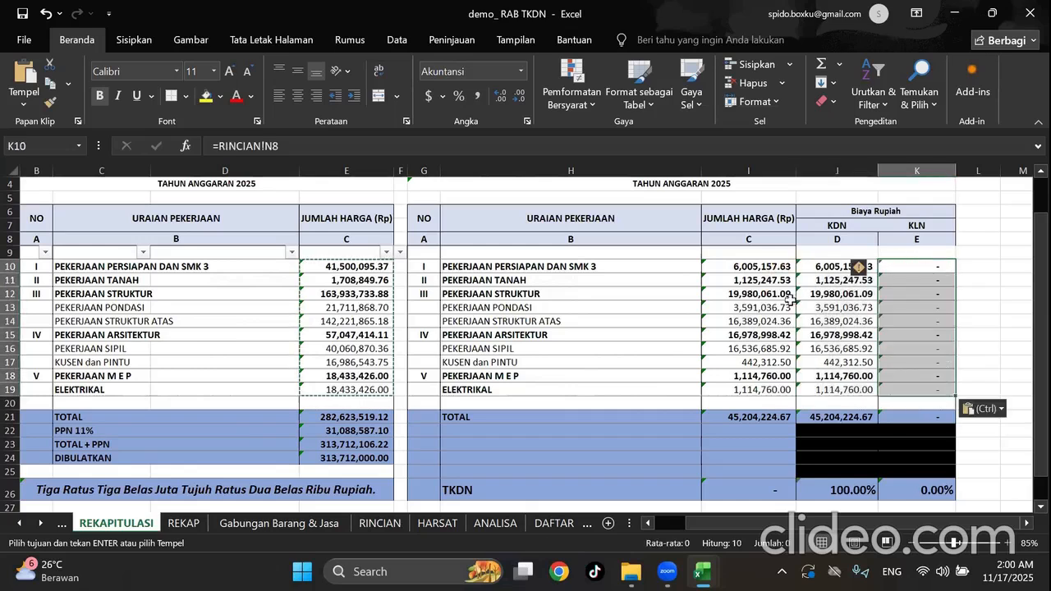
{"action": "left_click", "coordinate": [780, 307]}
{"action": "left_click", "coordinate": [777, 265]}
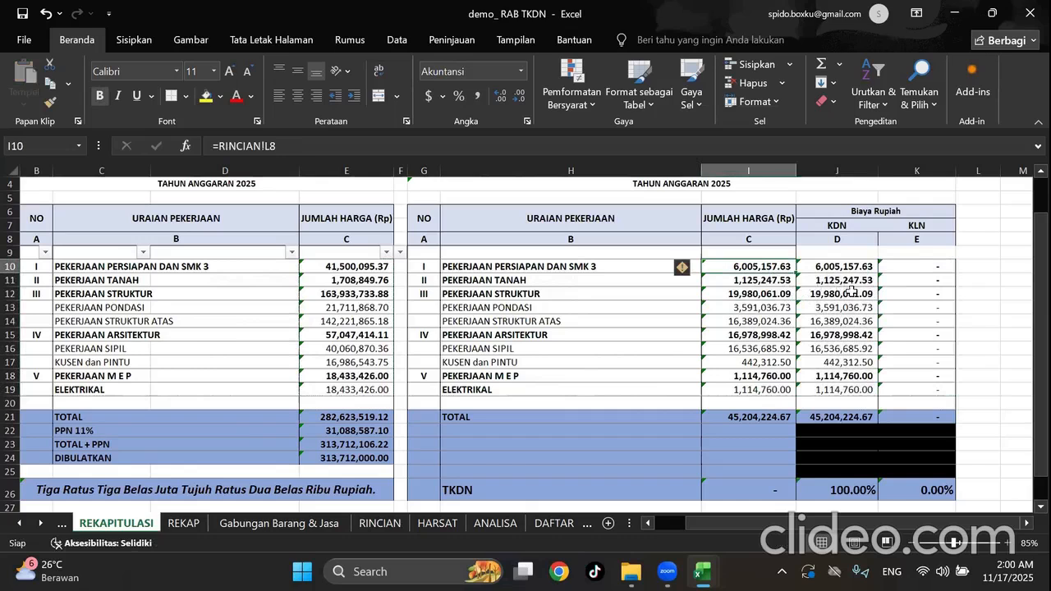
Link the TKDN table's JUMLAH HARGA cell I10 to the RINCIAN sheet's TOTAL cell T8.
{"action": "type", "text": "="}
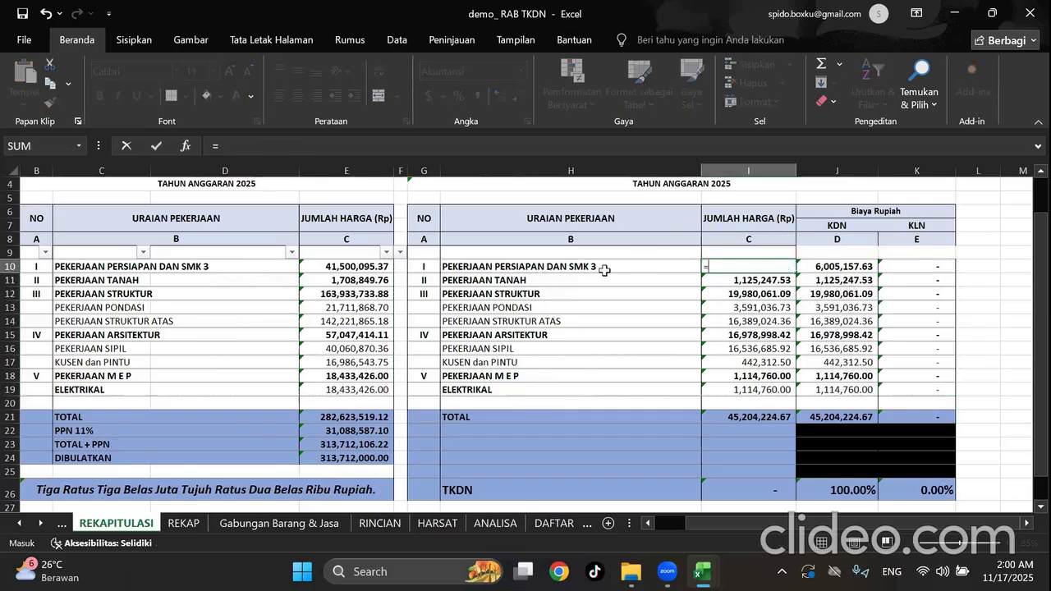
{"action": "left_click", "coordinate": [380, 527]}
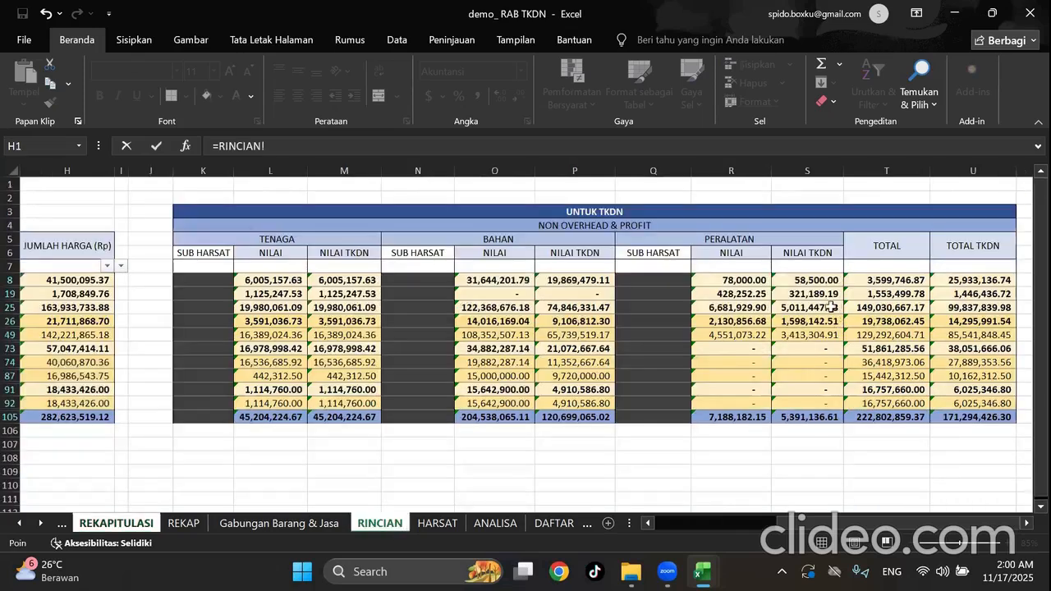
{"action": "left_click", "coordinate": [909, 280]}
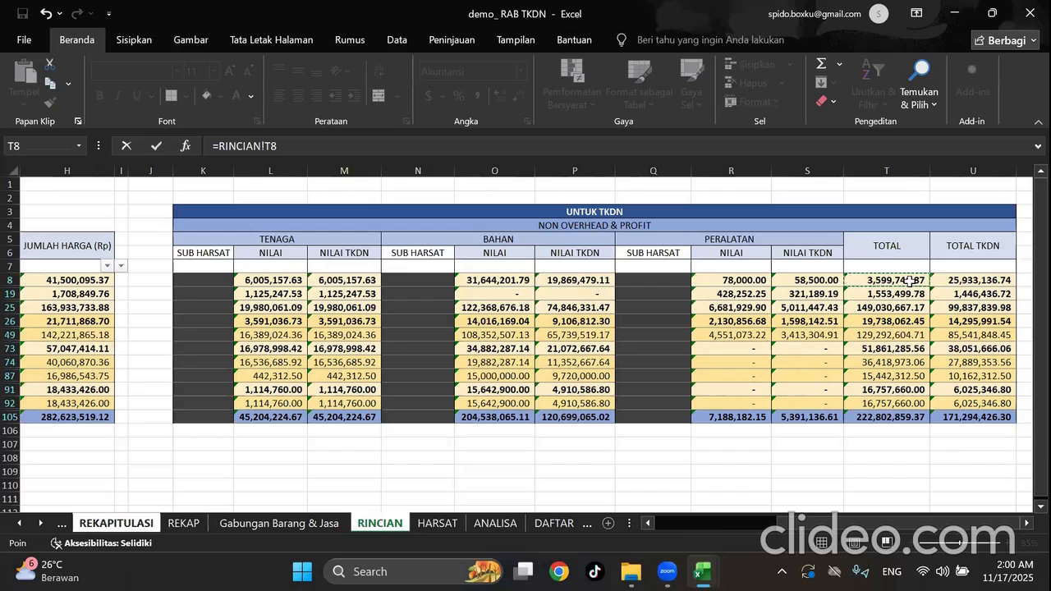
{"action": "key", "text": "Return"}
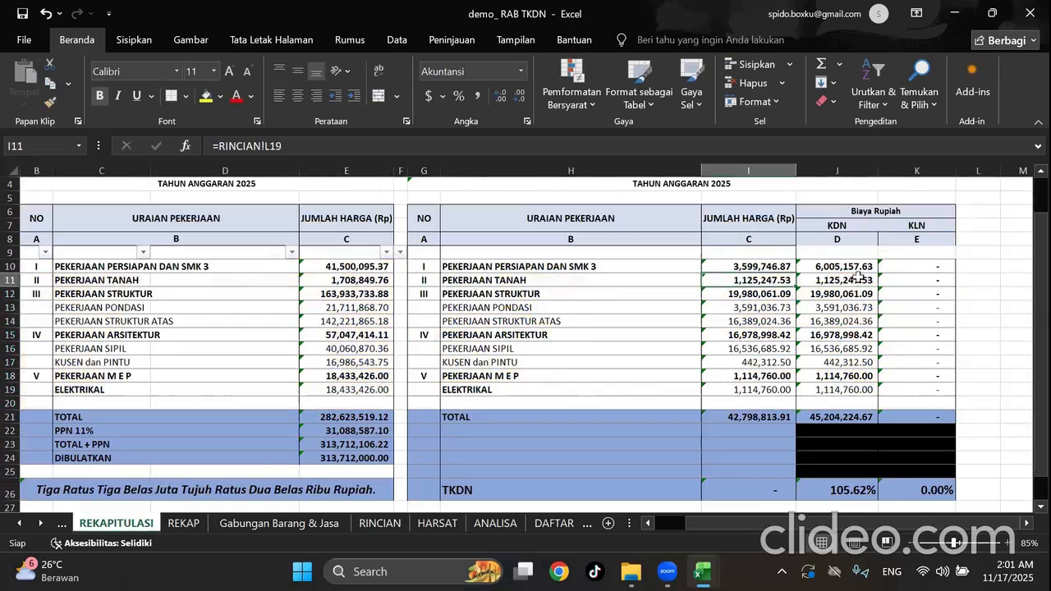
{"action": "left_click", "coordinate": [787, 267]}
{"action": "type", "text": "="}
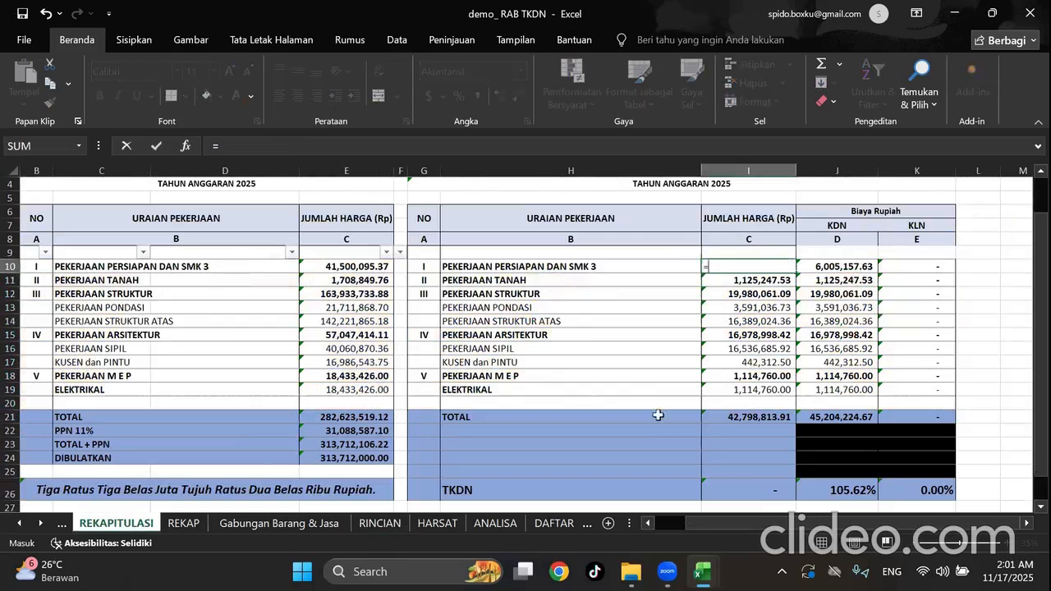
{"action": "left_click", "coordinate": [367, 526]}
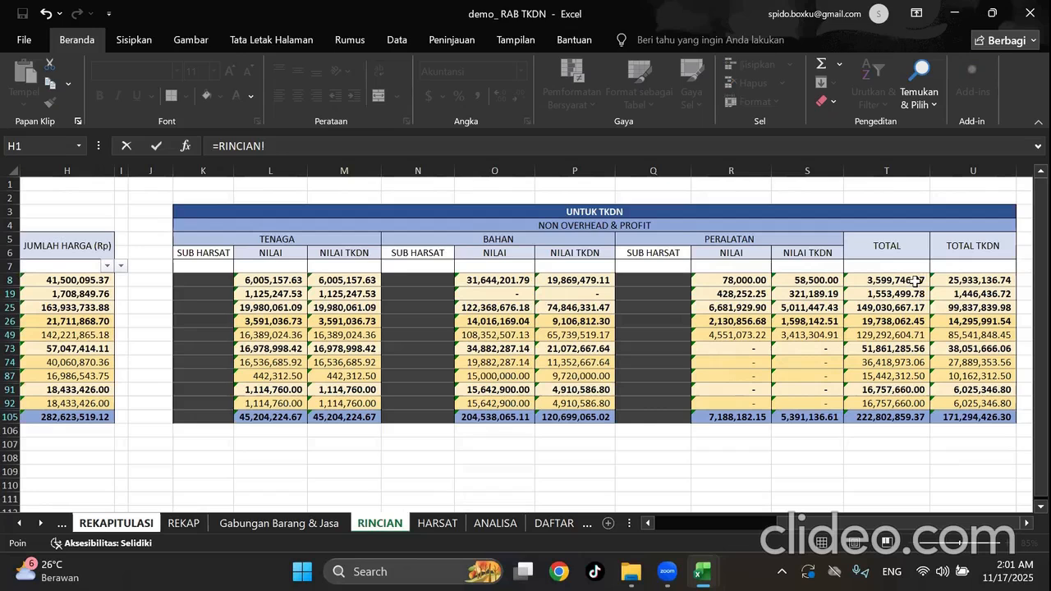
{"action": "left_click_drag", "start_coordinate": [913, 523], "coordinate": [935, 556]}
{"action": "left_click", "coordinate": [902, 279]}
{"action": "key", "text": "Return"}
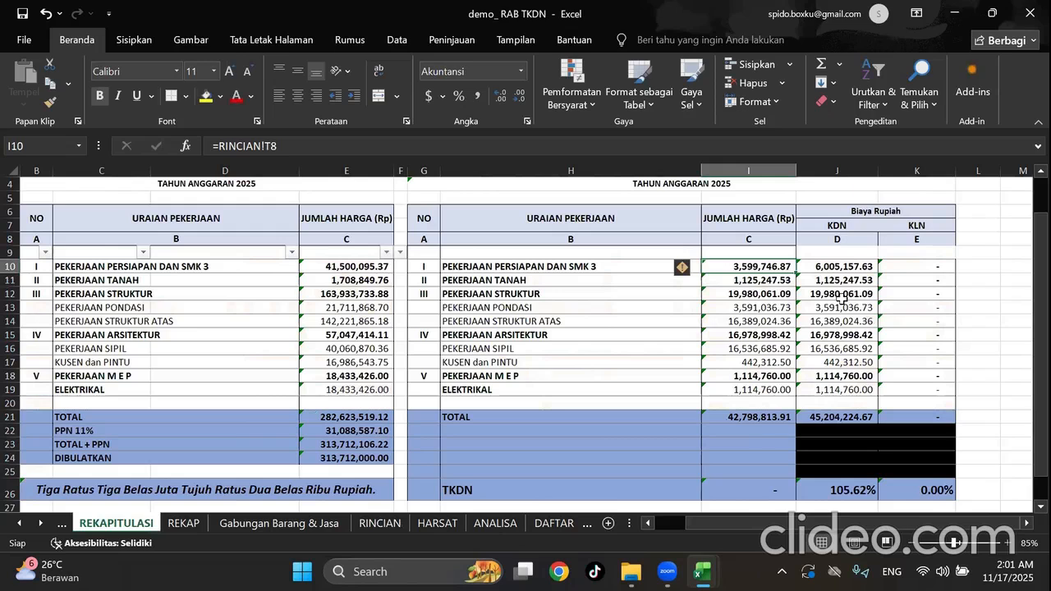
{"action": "type", "text": "="}
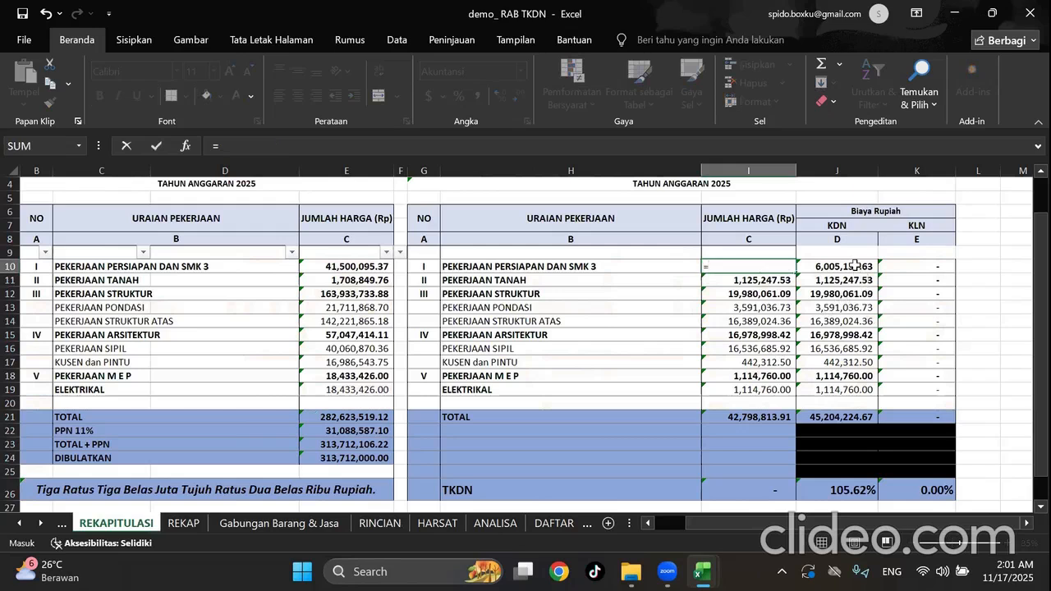
{"action": "key", "text": "Escape"}
{"action": "key", "text": "Right"}
{"action": "type", "text": "="}
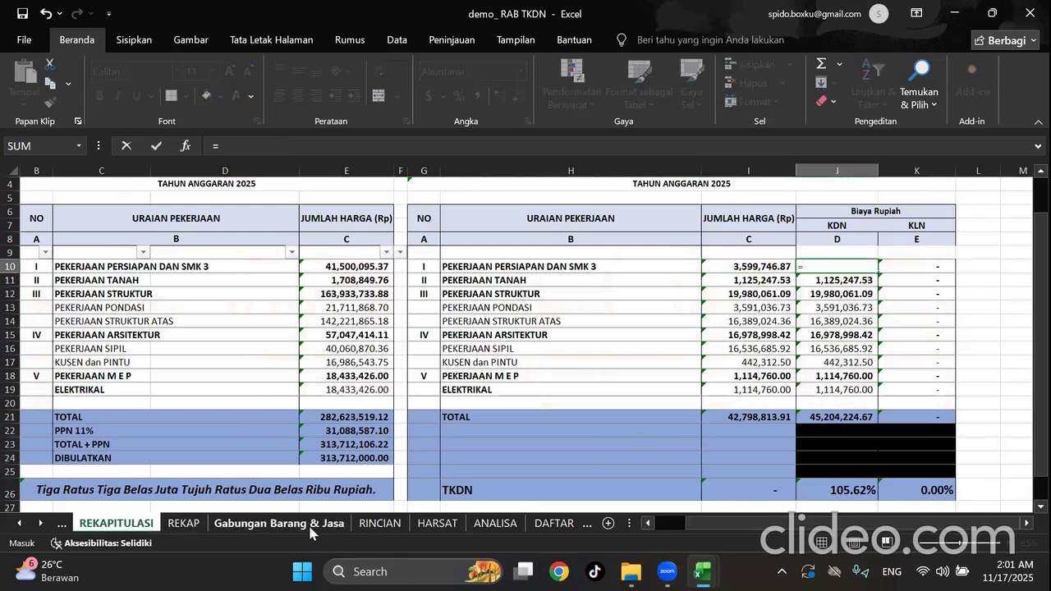
{"action": "left_click", "coordinate": [379, 523]}
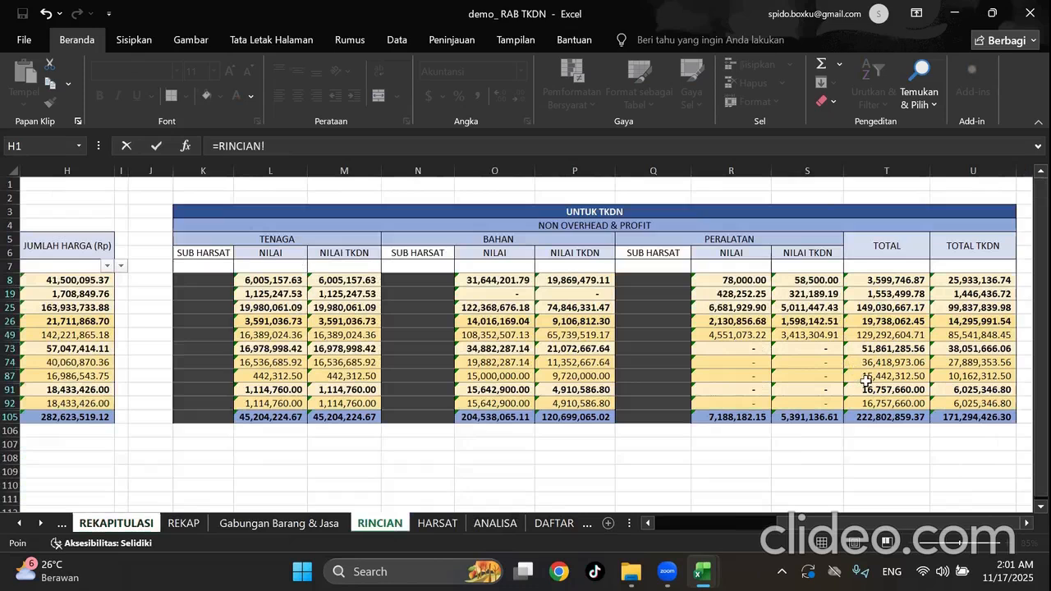
{"action": "type", "text": "M8"}
{"action": "key", "text": "Return"}
{"action": "left_click_drag", "start_coordinate": [903, 526], "coordinate": [899, 526]}
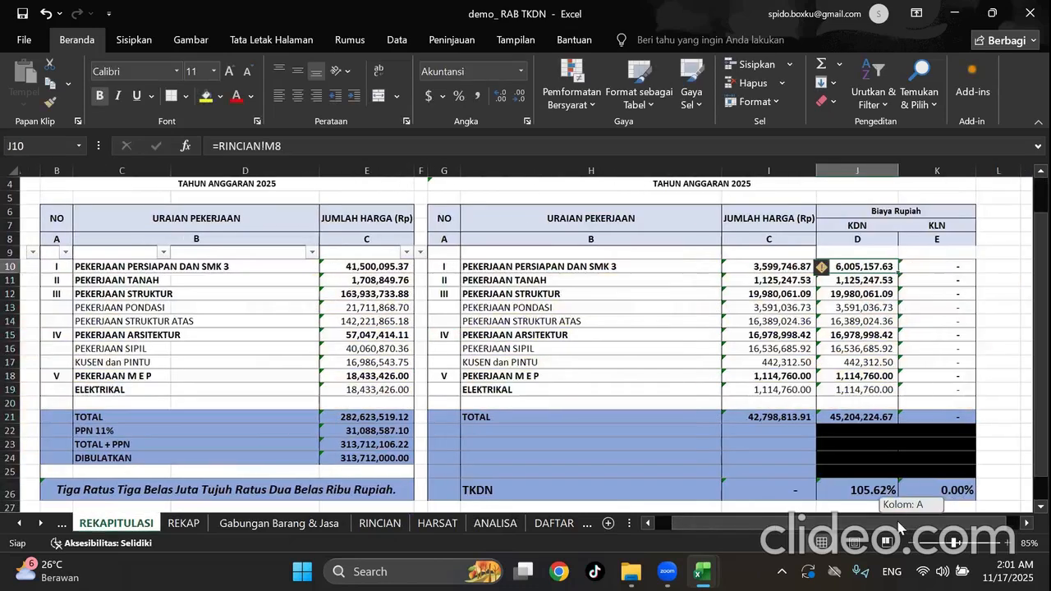
Show all rows on the RINCIAN sheet by including both 1 and blanks in the column A filter.
{"action": "left_click", "coordinate": [384, 525]}
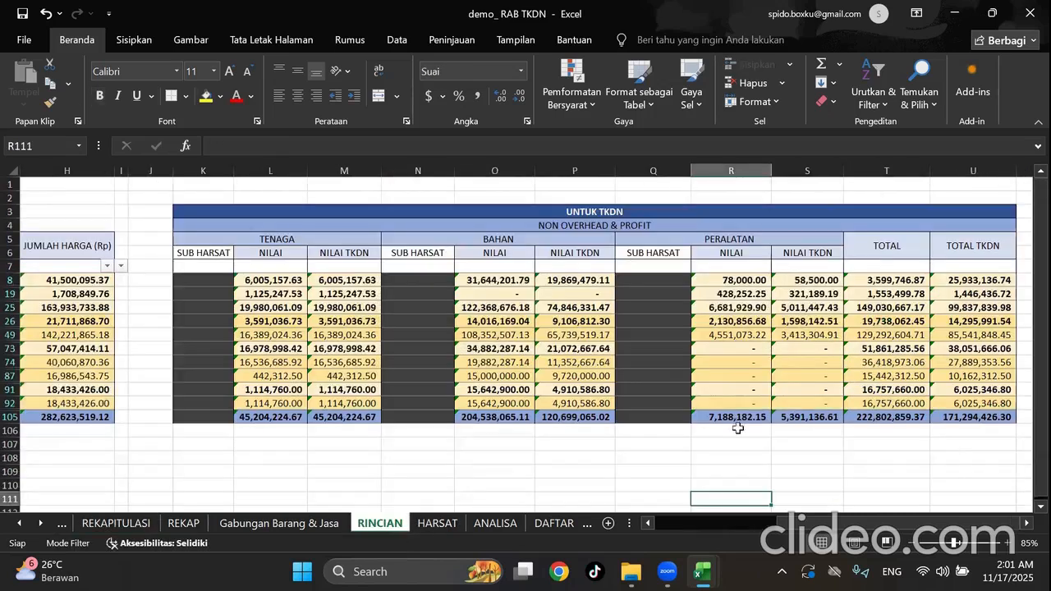
{"action": "left_click", "coordinate": [922, 528]}
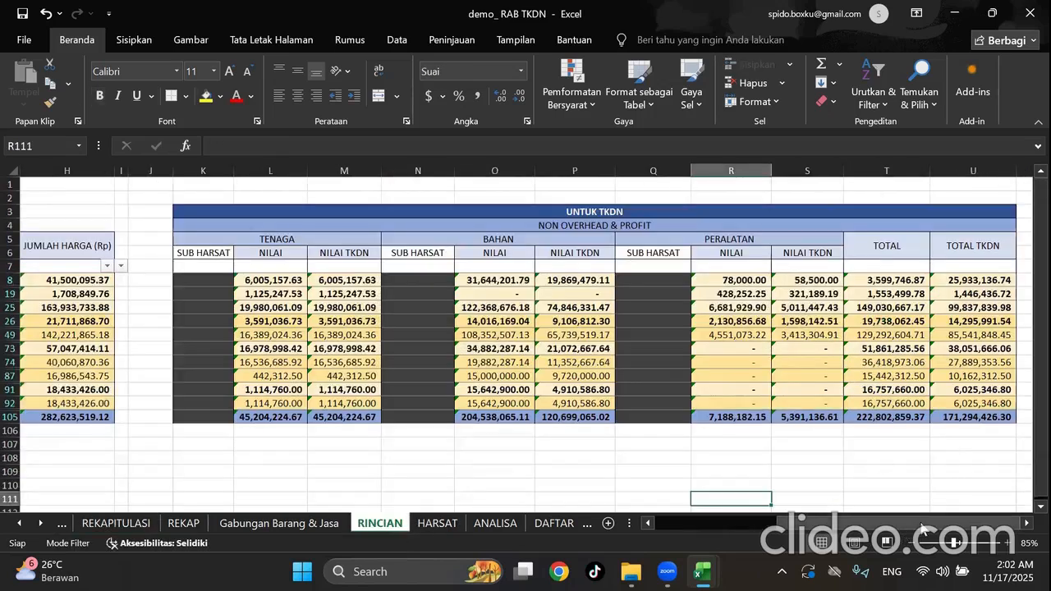
{"action": "left_click", "coordinate": [922, 527]}
{"action": "left_click_drag", "start_coordinate": [922, 527], "coordinate": [813, 527]}
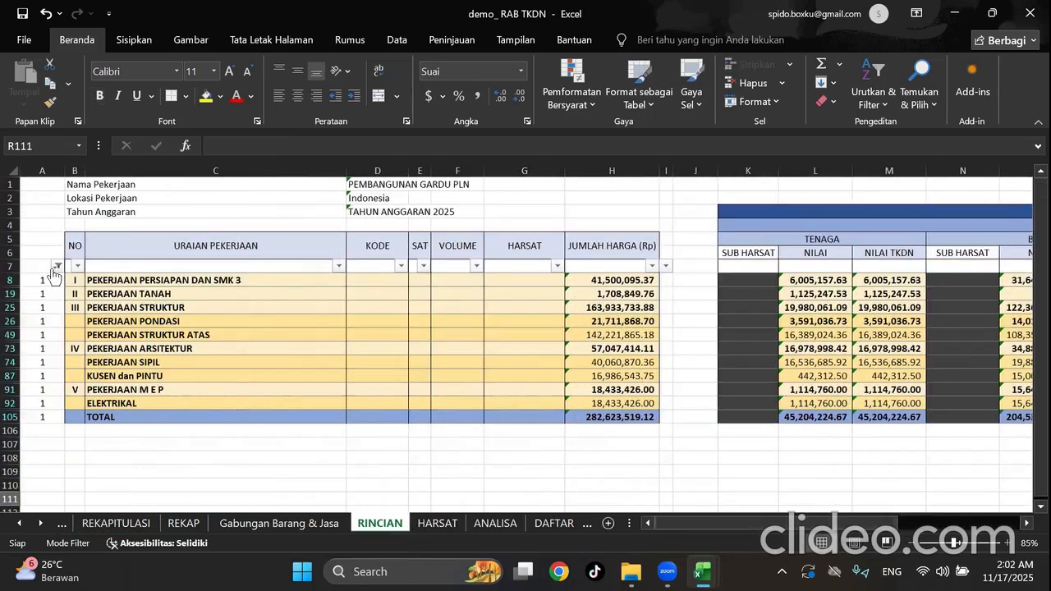
{"action": "left_click", "coordinate": [57, 266]}
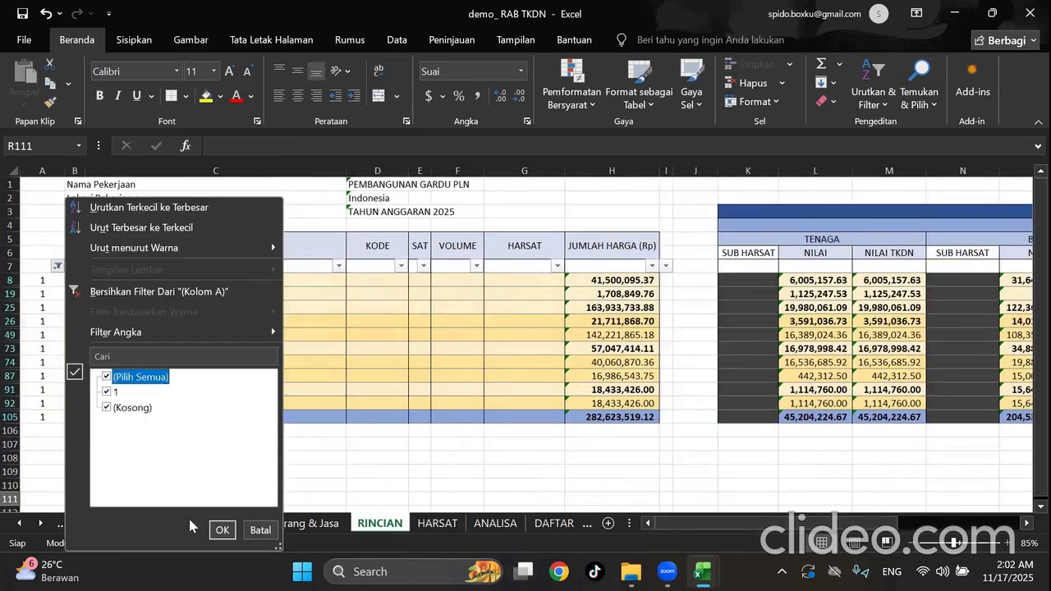
{"action": "left_click", "coordinate": [221, 530]}
{"action": "left_click", "coordinate": [279, 523]}
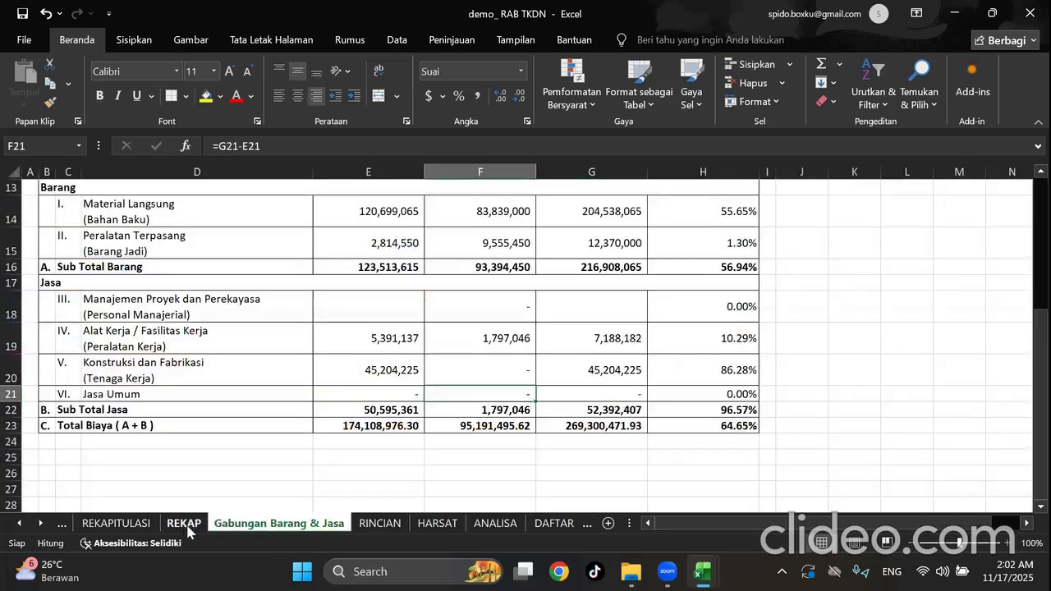
{"action": "left_click", "coordinate": [379, 522]}
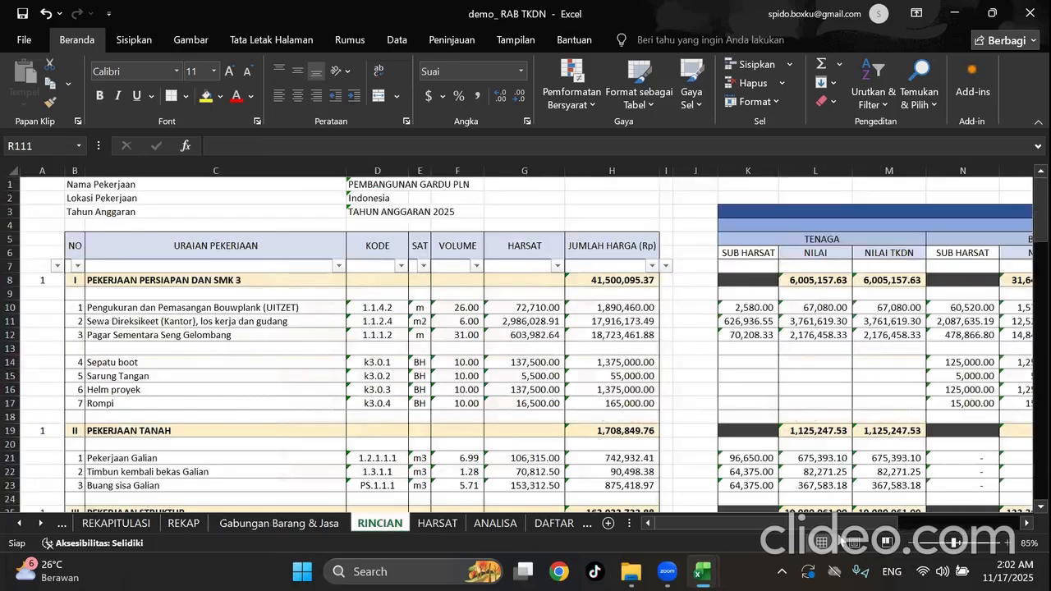
Examine the formulas in the RINCIAN sheet's TOTAL column, including T8, T12 and T10.
{"action": "left_click_drag", "start_coordinate": [842, 524], "coordinate": [969, 523]}
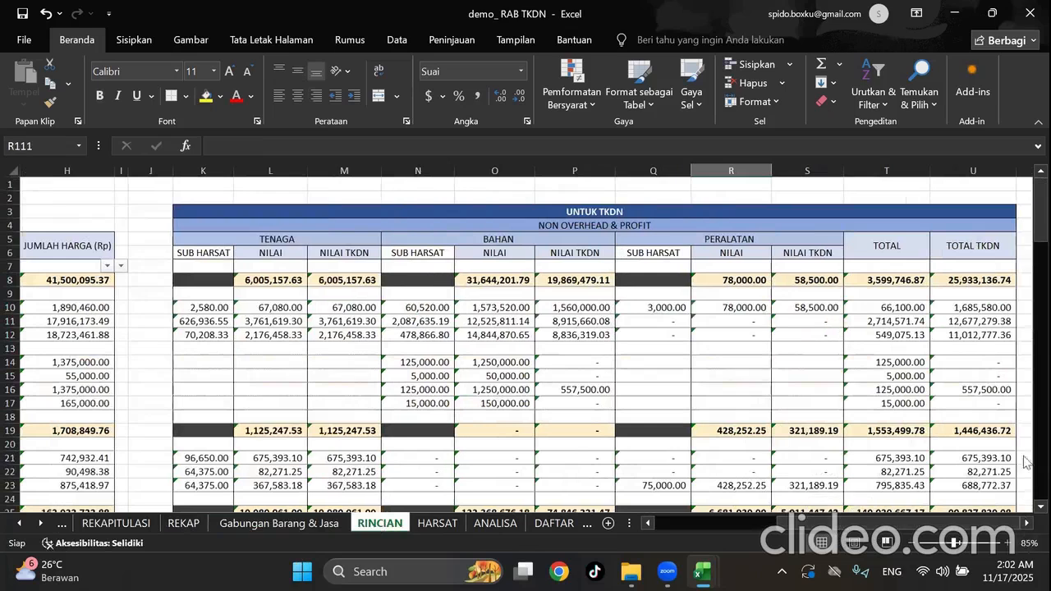
{"action": "left_click", "coordinate": [913, 280]}
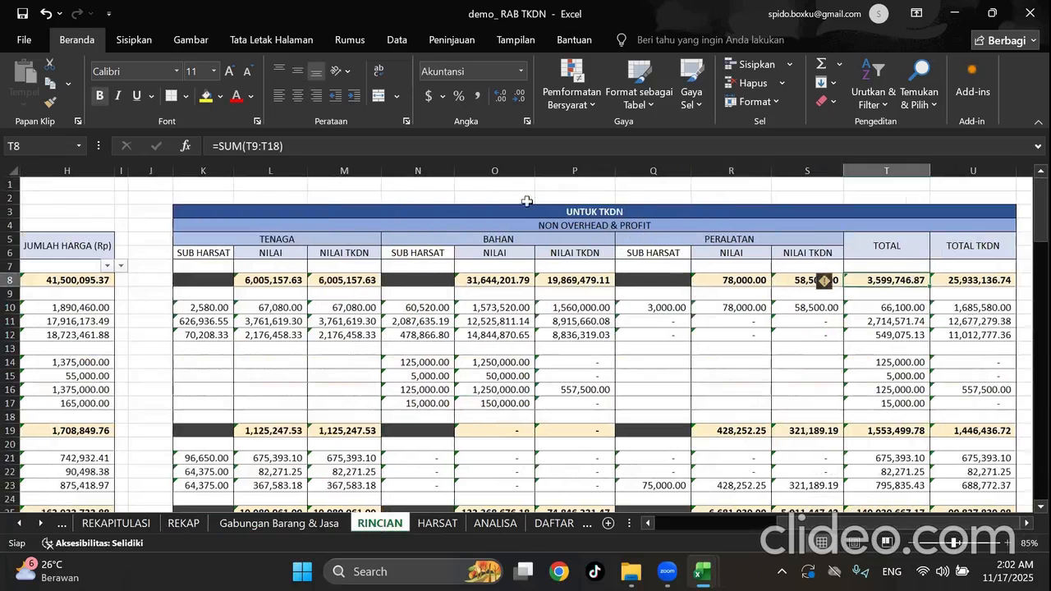
{"action": "left_click", "coordinate": [272, 146]}
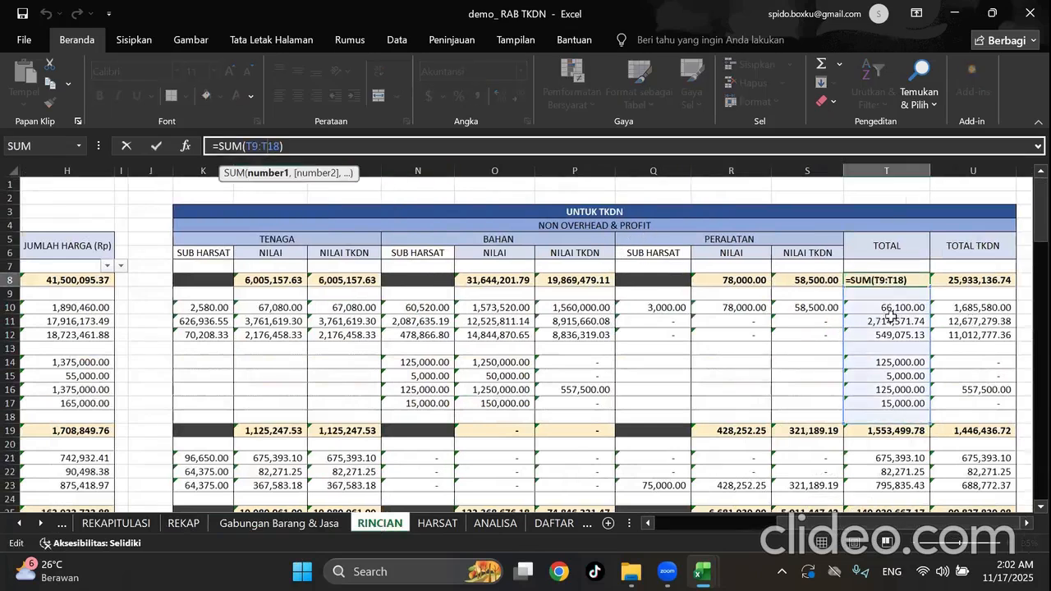
{"action": "key", "text": "Escape"}
{"action": "key", "text": "Down"}
{"action": "key", "text": "Down"}
{"action": "key", "text": "Down"}
{"action": "key", "text": "Down"}
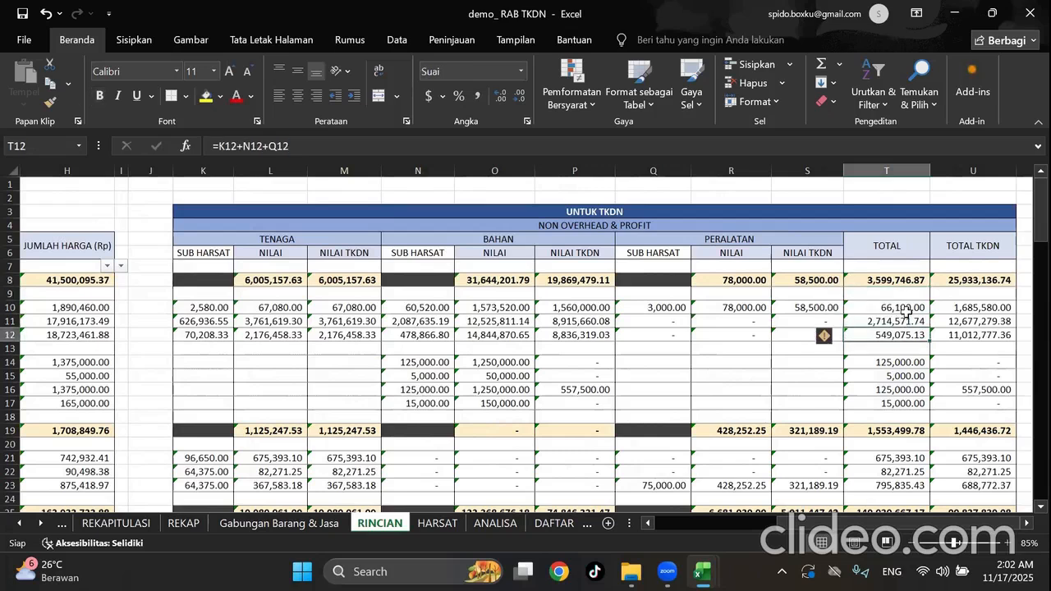
{"action": "left_click", "coordinate": [908, 311]}
{"action": "left_click", "coordinate": [253, 146]}
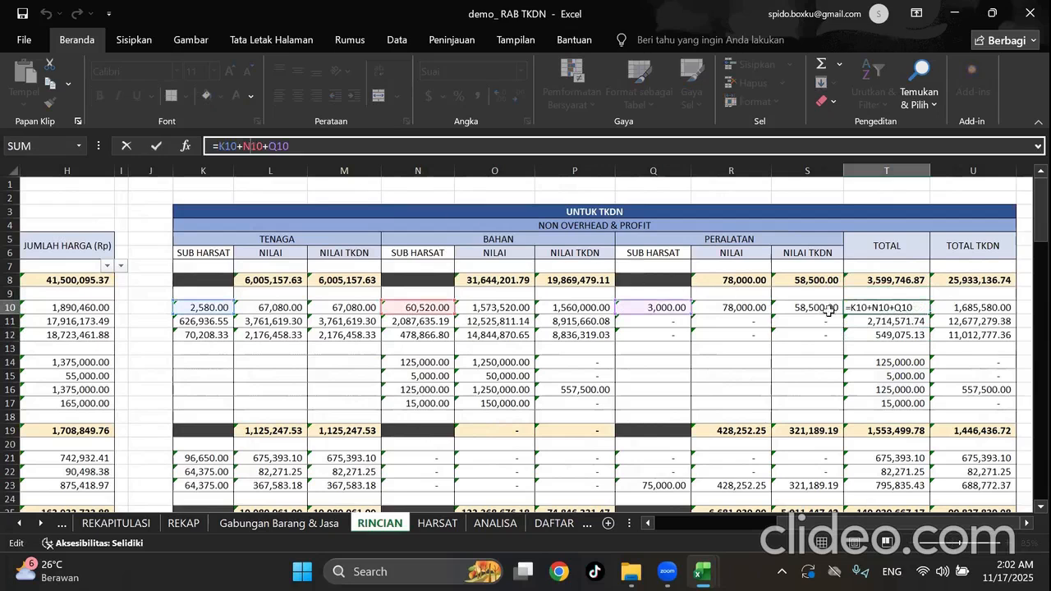
{"action": "key", "text": "Escape"}
Replace the TOTAL formula in T10 with =L10+O10+R10 and check it against the TOTAL TKDN formula in U10.
{"action": "type", "text": "="}
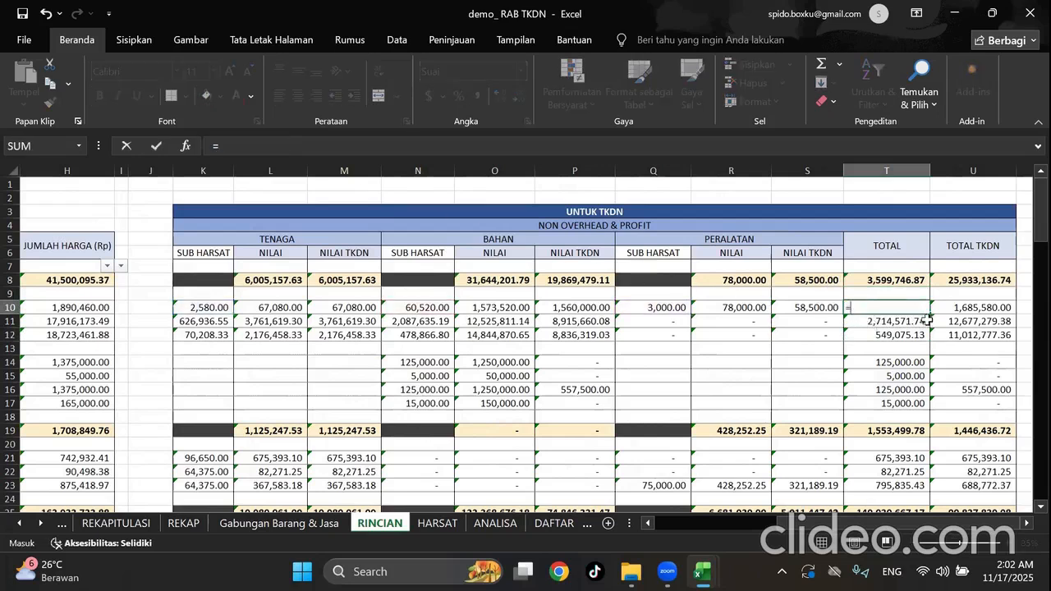
{"action": "left_click", "coordinate": [275, 308]}
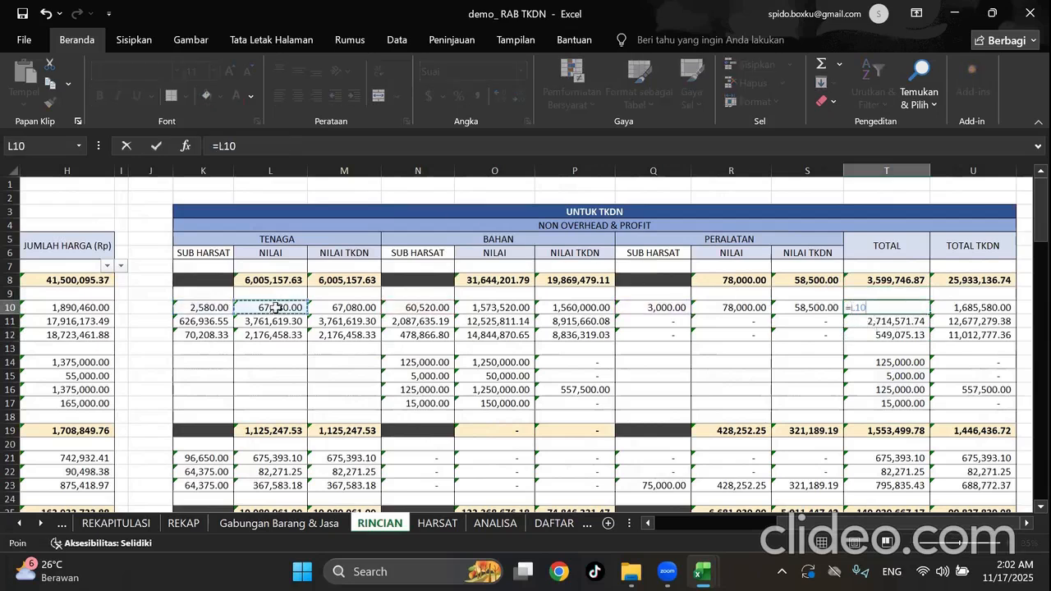
{"action": "type", "text": "+"}
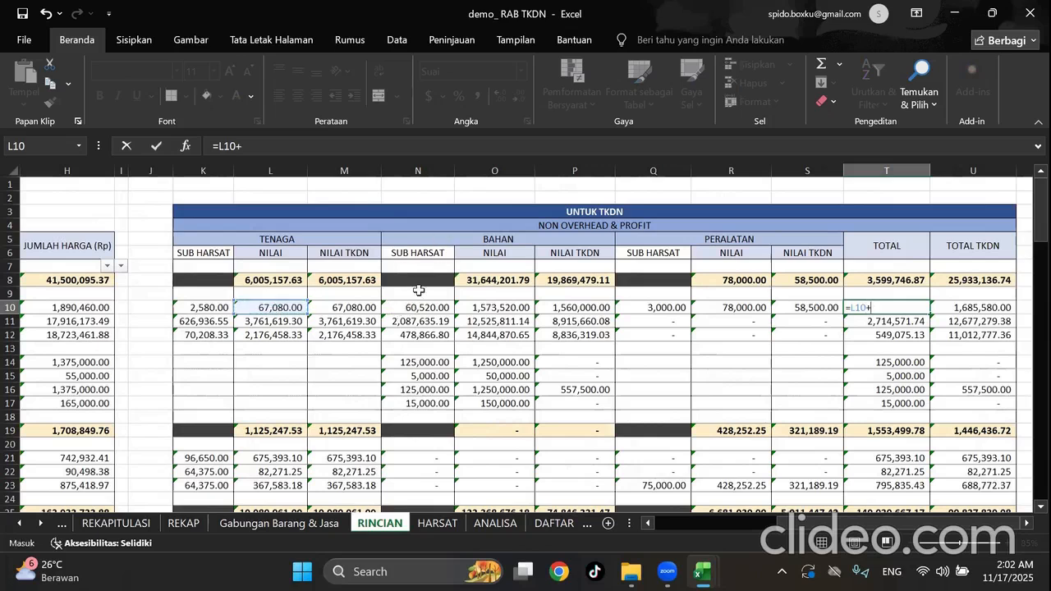
{"action": "left_click", "coordinate": [513, 308]}
{"action": "type", "text": "+"}
{"action": "left_click", "coordinate": [736, 307]}
{"action": "key", "text": "Return"}
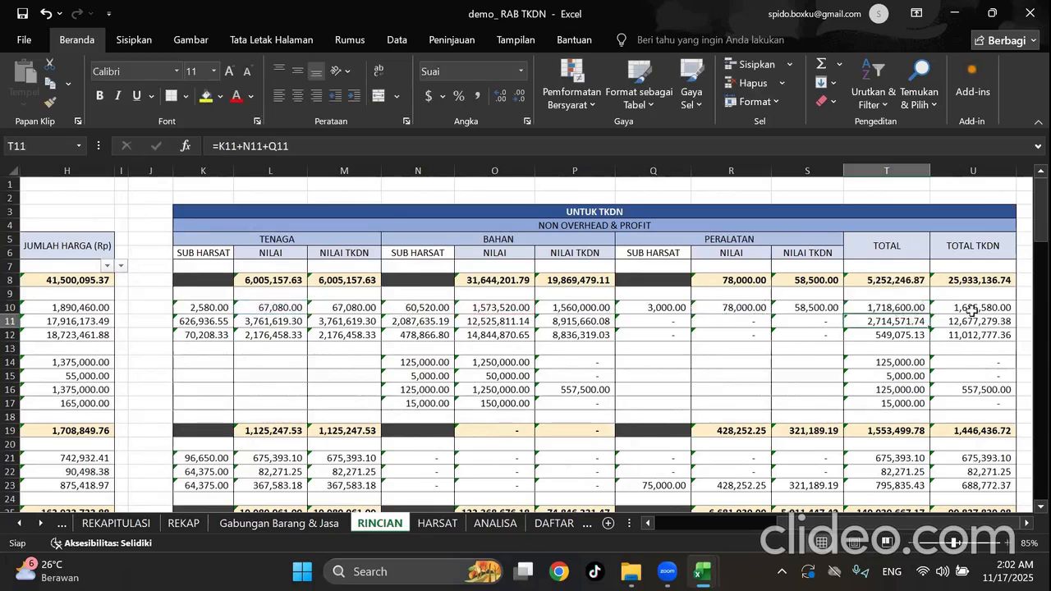
{"action": "left_click", "coordinate": [972, 308]}
{"action": "left_click", "coordinate": [281, 147]}
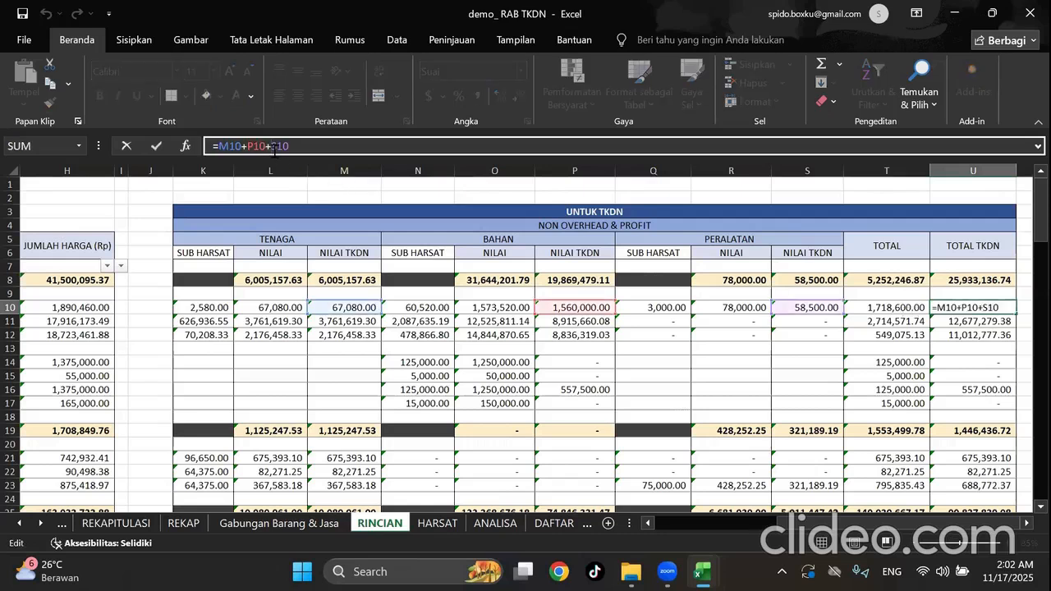
{"action": "key", "text": "Escape"}
Fill the T10 formula down to T12, and copy T12 into the TOTAL cells T14:T17.
{"action": "left_click", "coordinate": [895, 311]}
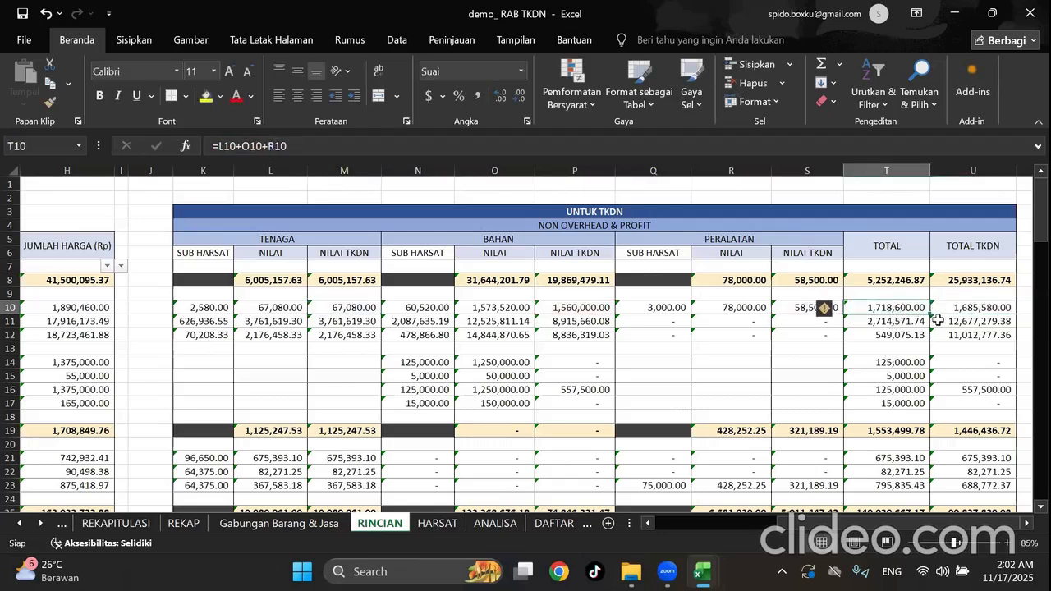
{"action": "left_click_drag", "start_coordinate": [932, 316], "coordinate": [916, 349]}
{"action": "left_click", "coordinate": [913, 335]}
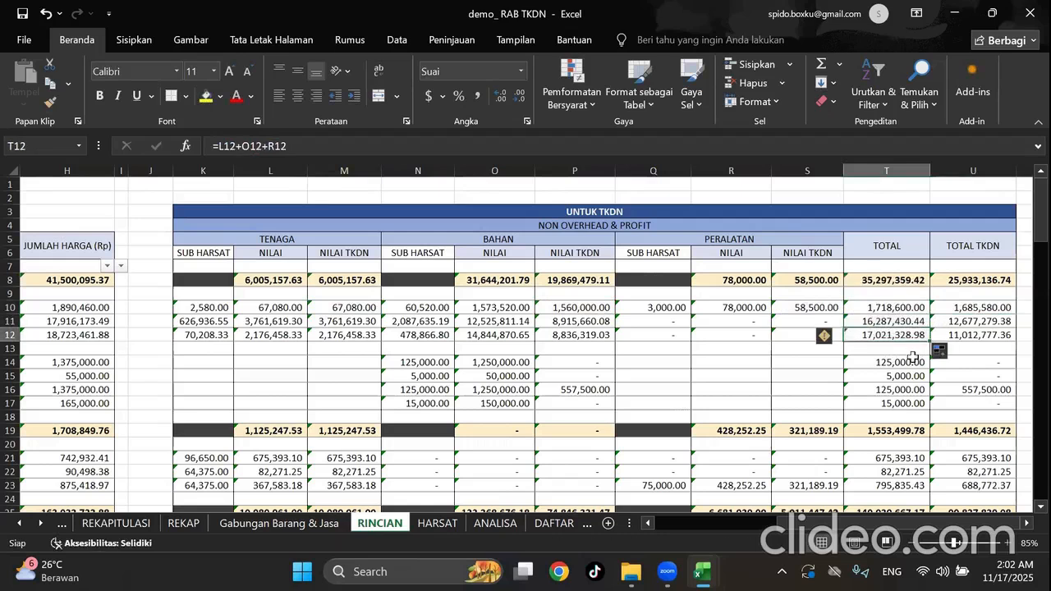
{"action": "key", "text": "ctrl+c"}
{"action": "left_click_drag", "start_coordinate": [905, 362], "coordinate": [903, 403]}
{"action": "key", "text": "ctrl+v"}
{"action": "left_click", "coordinate": [870, 334]}
{"action": "key", "text": "Escape"}
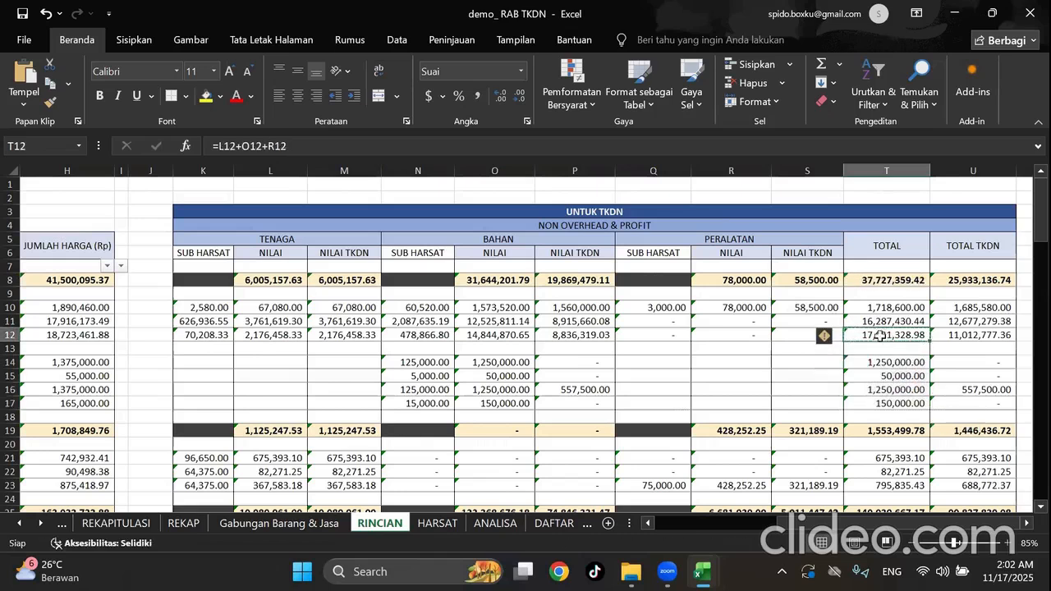
Filter column A of RINCIAN to exclude blanks, keeping only rows marked 1, and return to the REKAPITULASI sheet.
{"action": "scroll", "coordinate": [965, 525], "scroll_direction": "left", "scroll_amount": 5}
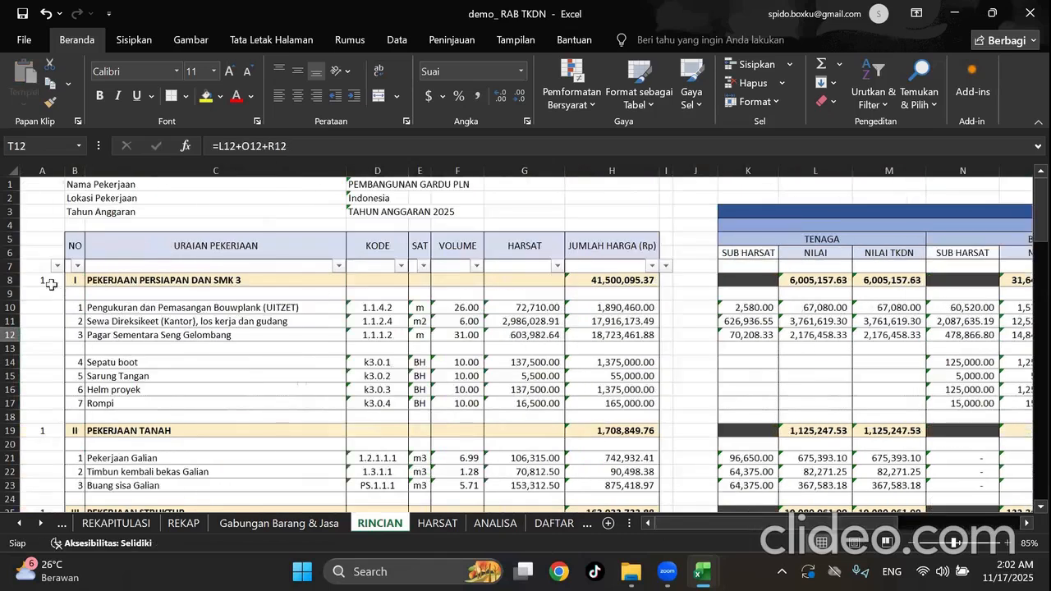
{"action": "left_click", "coordinate": [56, 266]}
{"action": "left_click", "coordinate": [107, 407]}
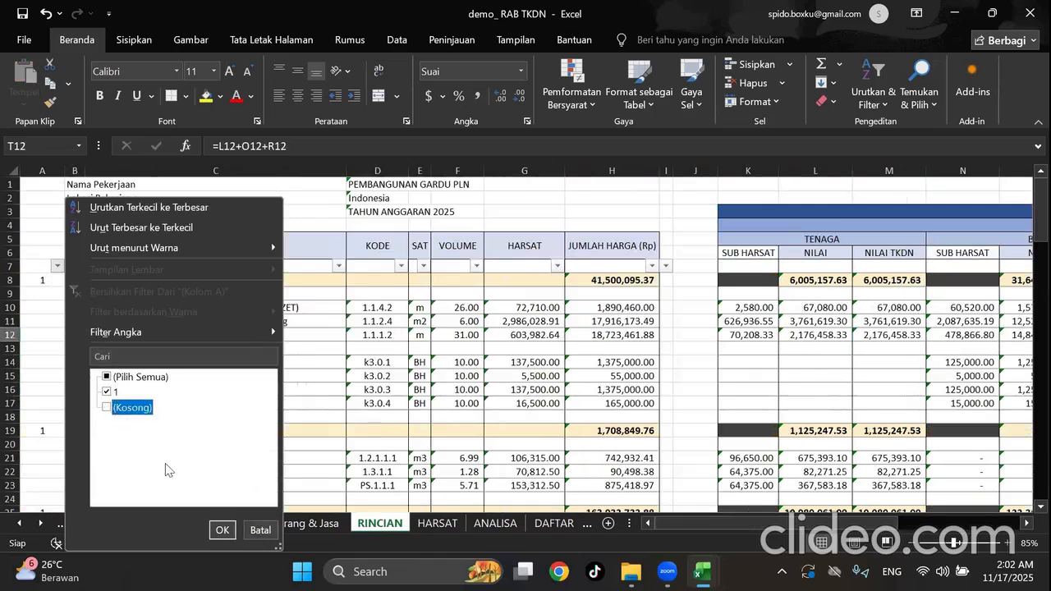
{"action": "left_click", "coordinate": [222, 530]}
{"action": "left_click", "coordinate": [918, 362]}
{"action": "left_click_drag", "start_coordinate": [880, 526], "coordinate": [1022, 521]}
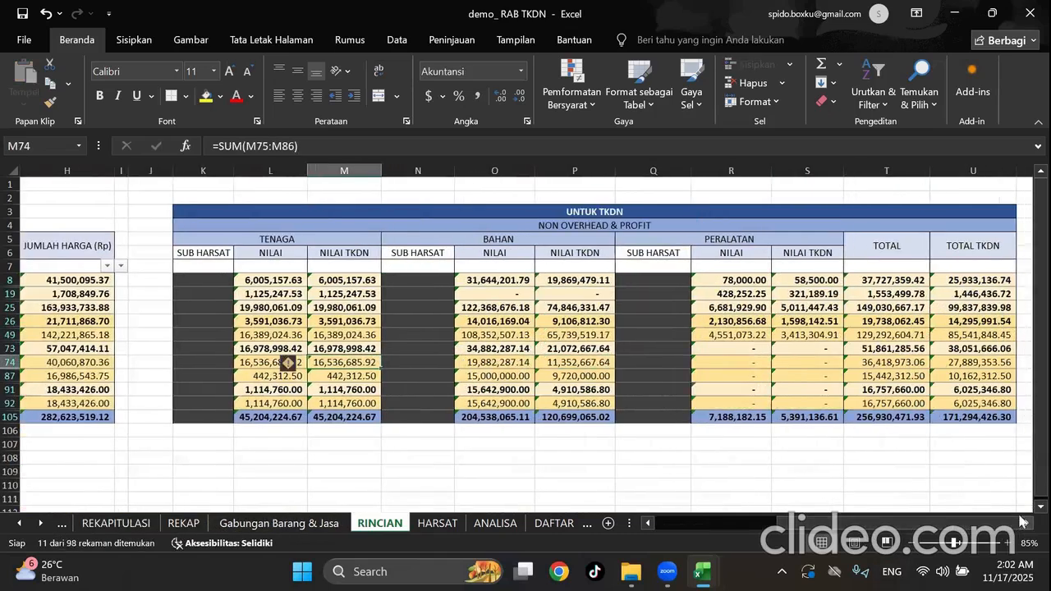
{"action": "left_click", "coordinate": [982, 472]}
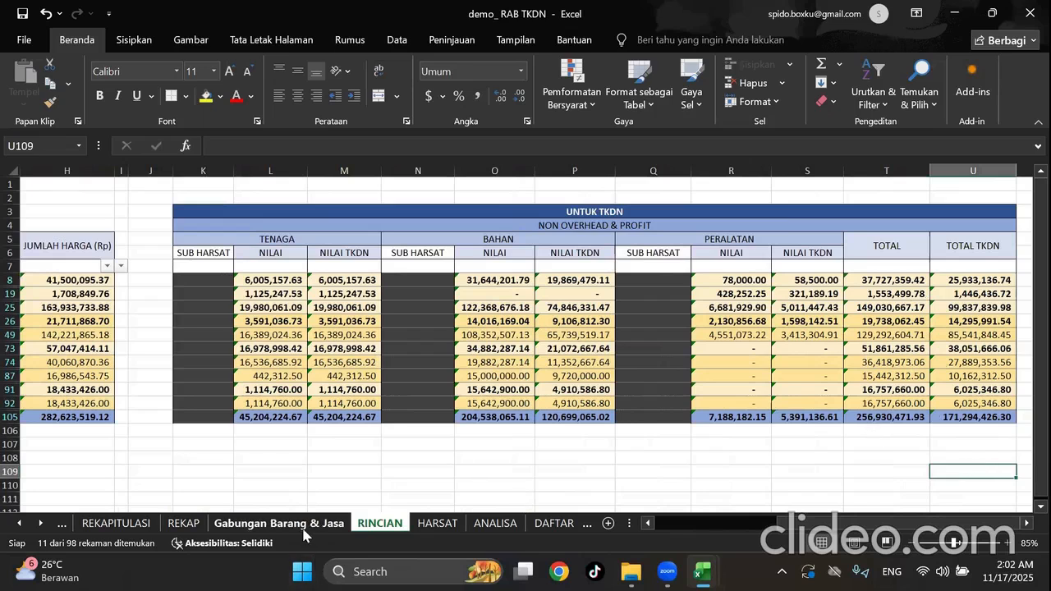
{"action": "left_click", "coordinate": [116, 523]}
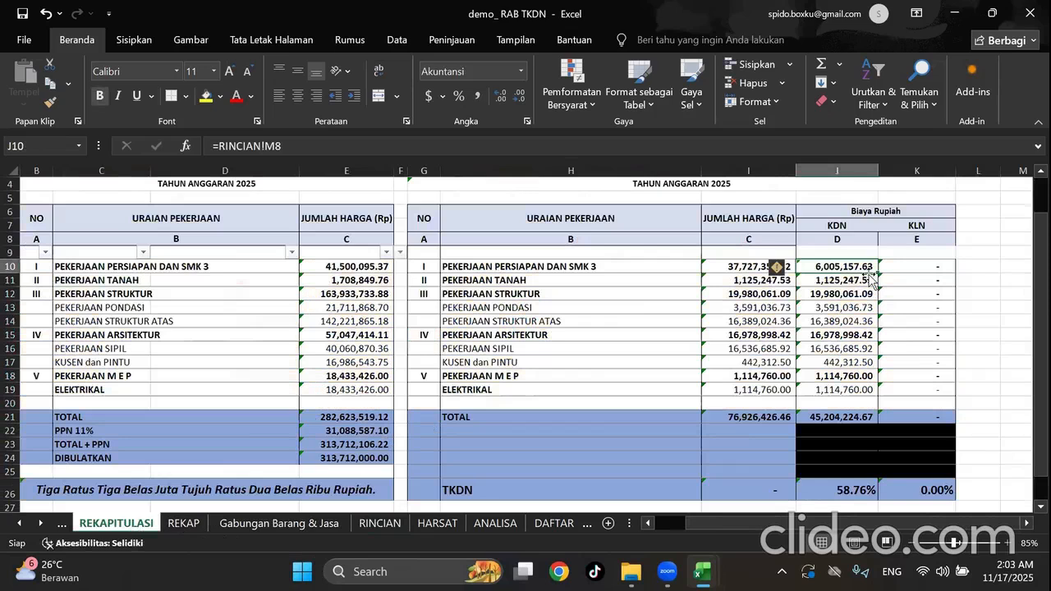
Link the PEKERJAAN PERSIAPAN DAN SMK 3 total in I10 to the TOTAL cell T8 of the RINCIAN sheet.
{"action": "left_click", "coordinate": [735, 267]}
{"action": "type", "text": "="}
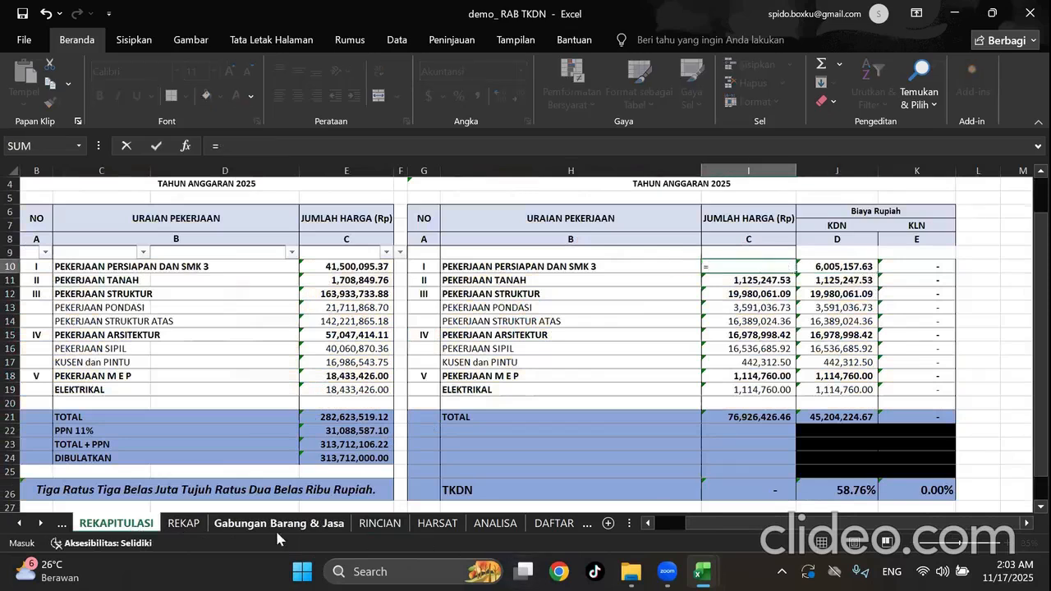
{"action": "left_click", "coordinate": [380, 523]}
{"action": "left_click", "coordinate": [891, 279]}
{"action": "key", "text": "Return"}
Link the KDN value in J10 to the TOTAL TKDN cell U8 of the RINCIAN sheet.
{"action": "left_click", "coordinate": [836, 266]}
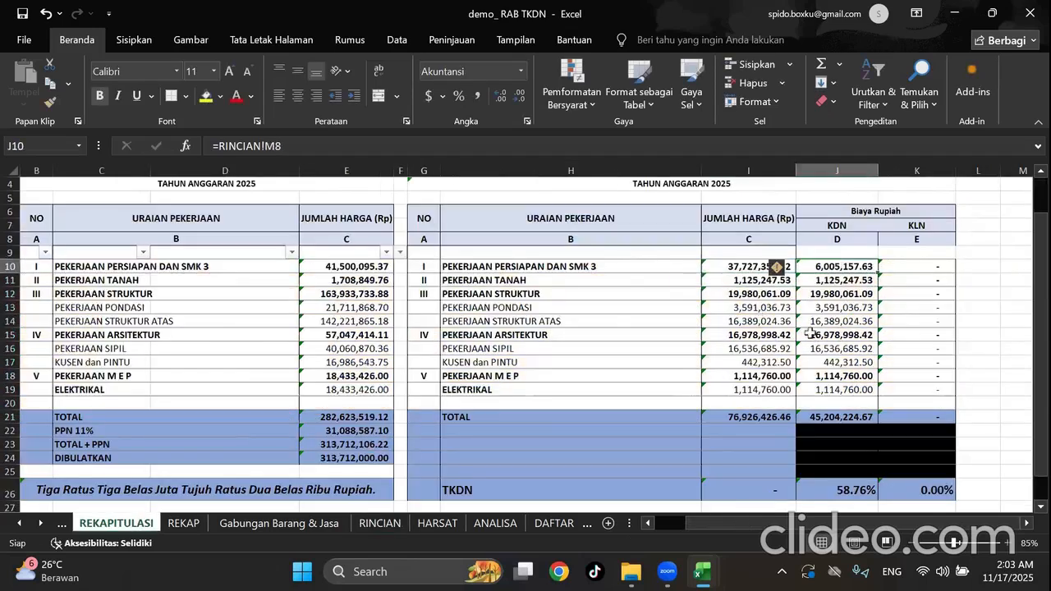
{"action": "type", "text": "="}
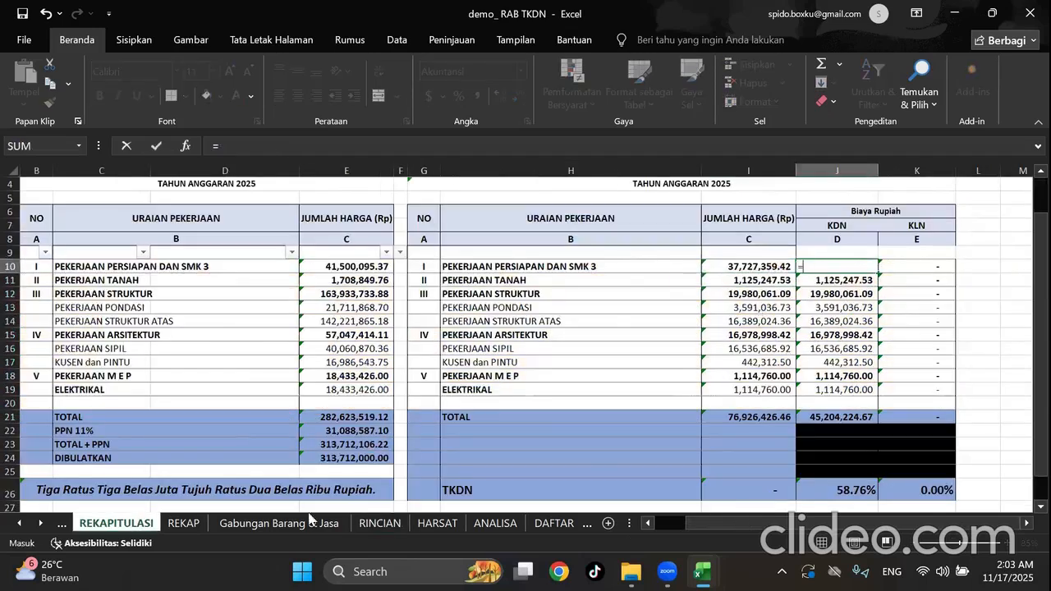
{"action": "left_click", "coordinate": [374, 527]}
{"action": "left_click", "coordinate": [975, 280]}
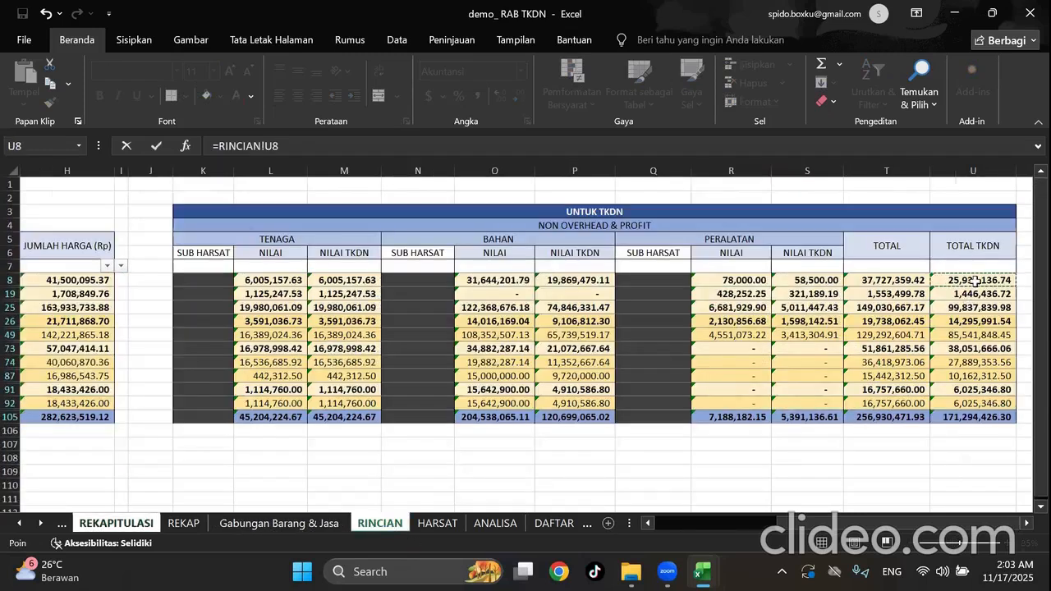
{"action": "key", "text": "Return"}
Calculate the KLN value for PEKERJAAN PERSIAPAN DAN SMK 3 in K10 with =I10-J10.
{"action": "left_click", "coordinate": [899, 267]}
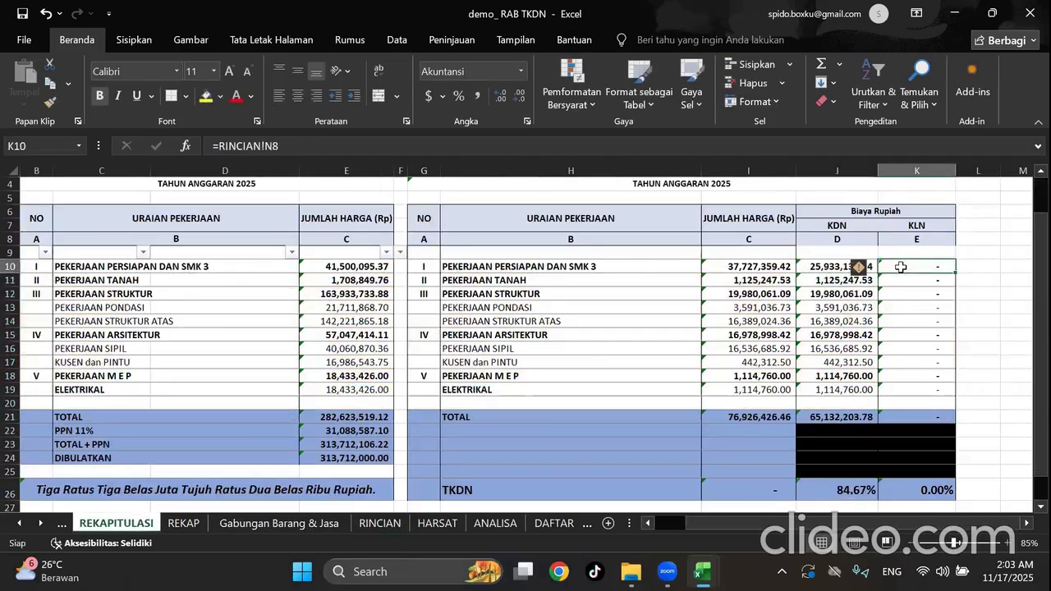
{"action": "type", "text": "="}
{"action": "left_click", "coordinate": [761, 267]}
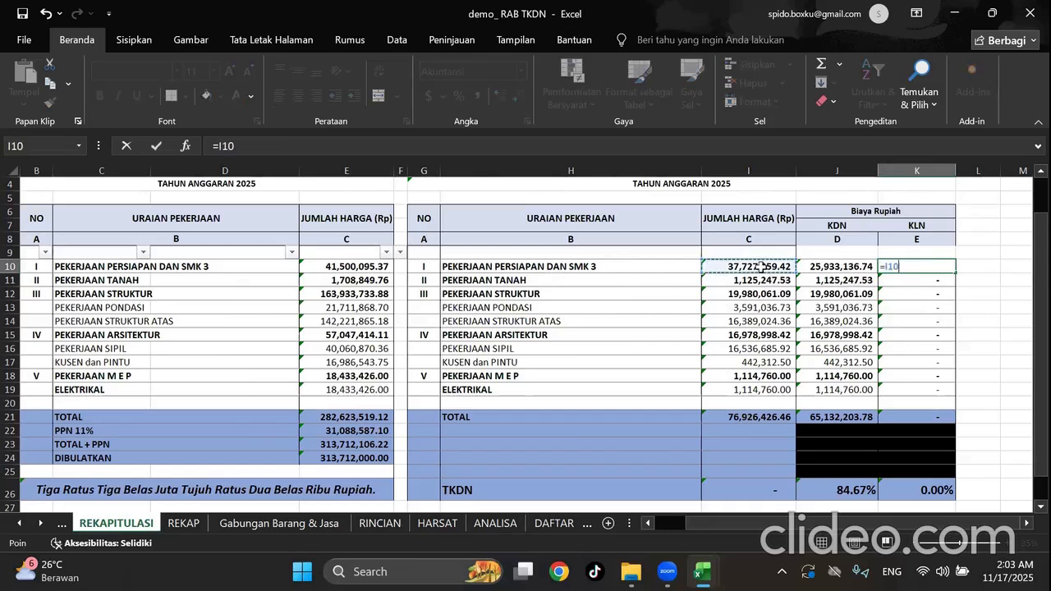
{"action": "type", "text": "-"}
{"action": "left_click", "coordinate": [857, 267]}
{"action": "key", "text": "Return"}
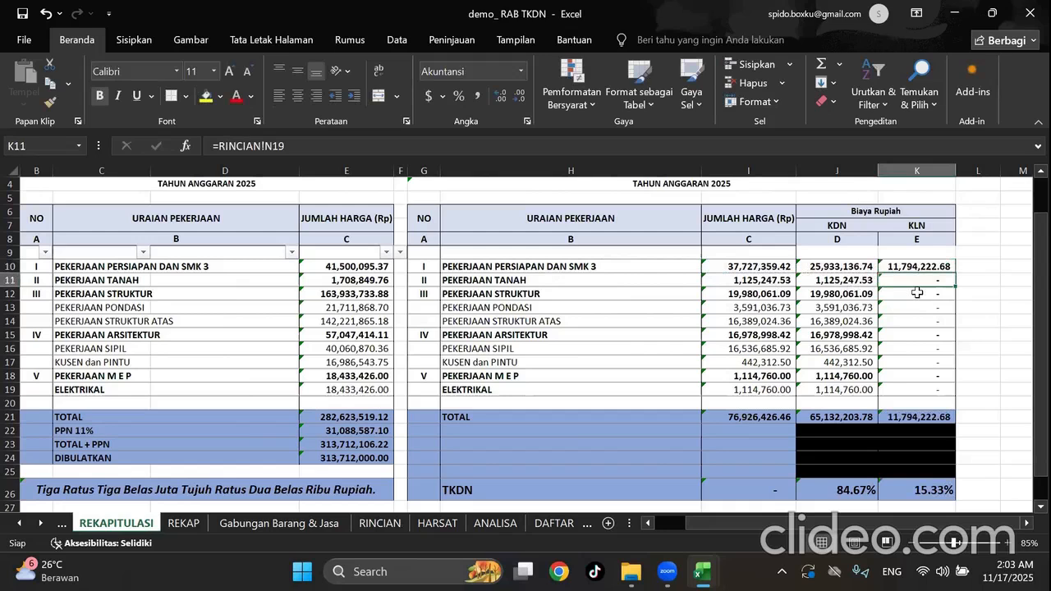
Link the PEKERJAAN TANAH total in I11 to the TOTAL cell T19 of the RINCIAN sheet.
{"action": "left_click", "coordinate": [775, 281]}
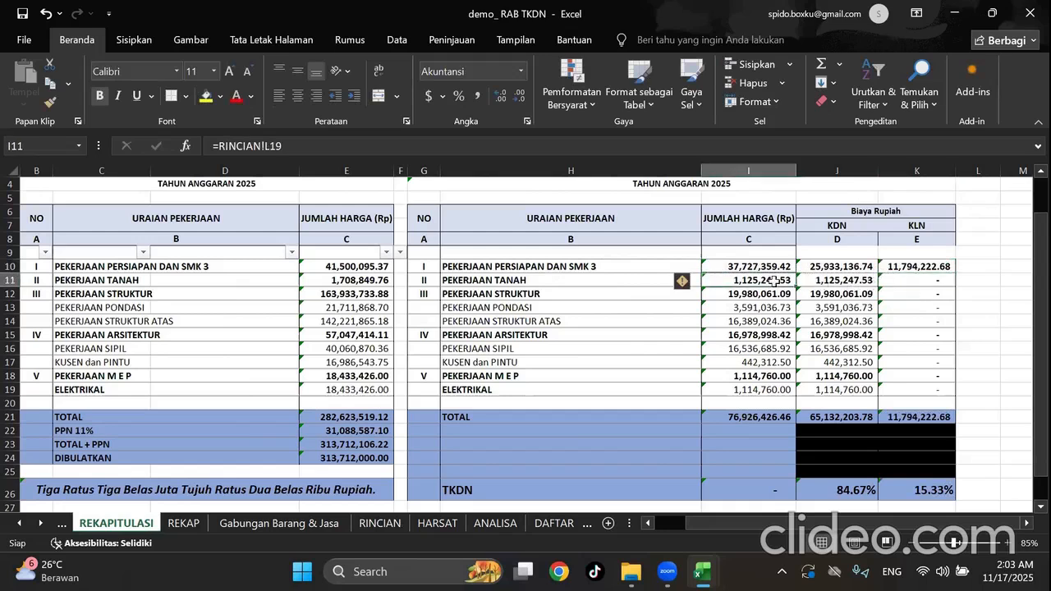
{"action": "type", "text": "="}
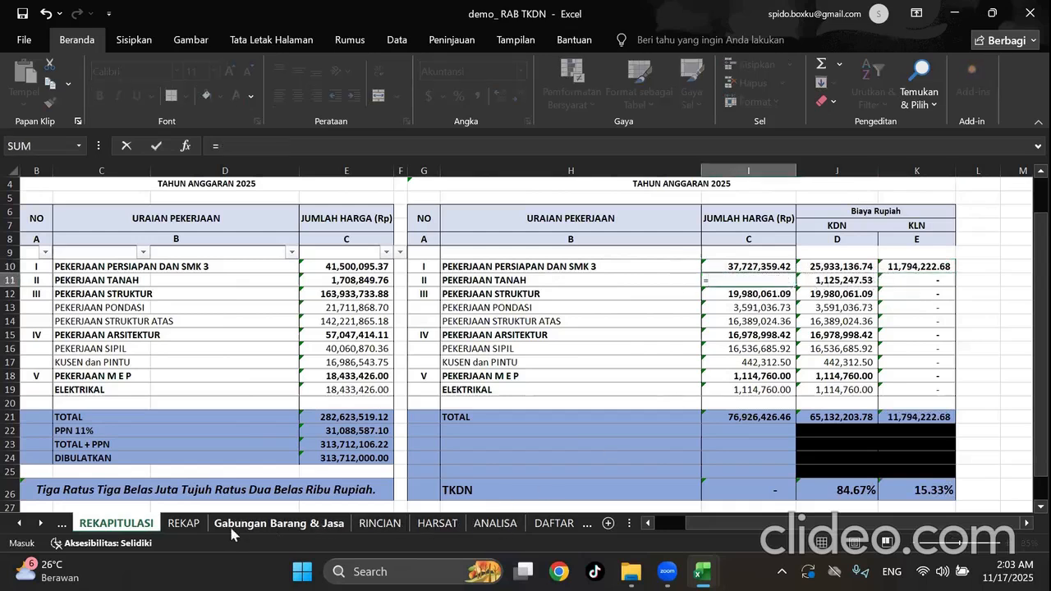
{"action": "left_click", "coordinate": [361, 524]}
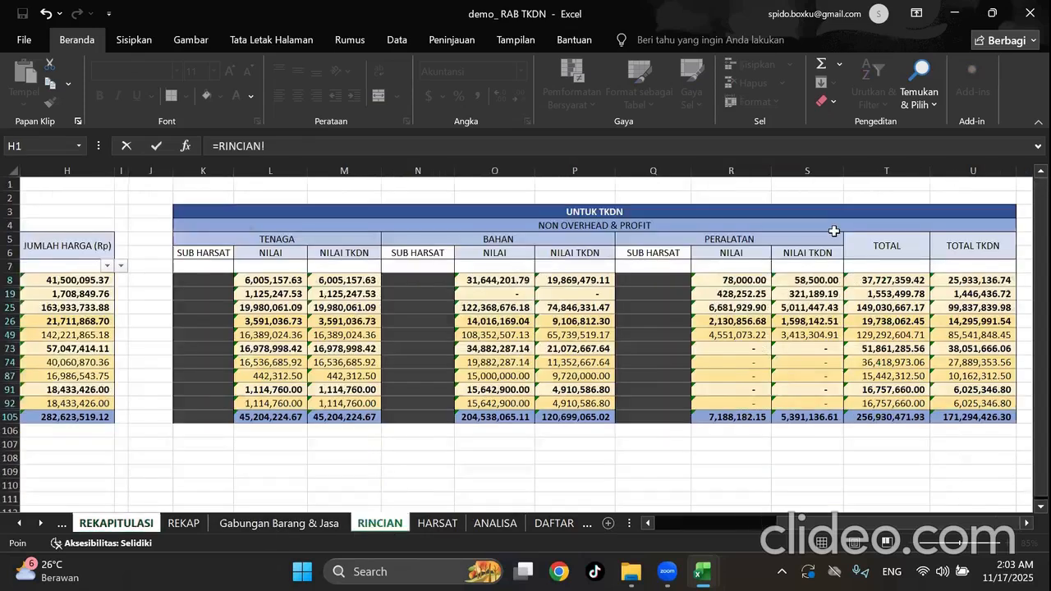
{"action": "left_click", "coordinate": [881, 293]}
{"action": "key", "text": "Return"}
Link the PEKERJAAN TANAH KDN value in J11 to the TOTAL TKDN cell U19 of the RINCIAN sheet.
{"action": "left_click", "coordinate": [844, 282]}
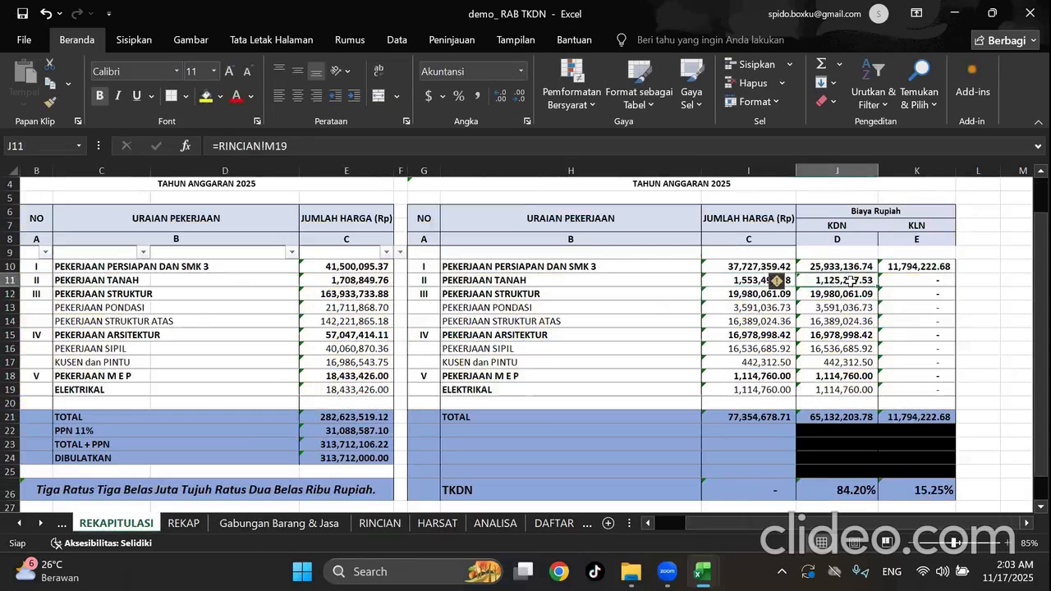
{"action": "type", "text": "="}
{"action": "left_click", "coordinate": [377, 529]}
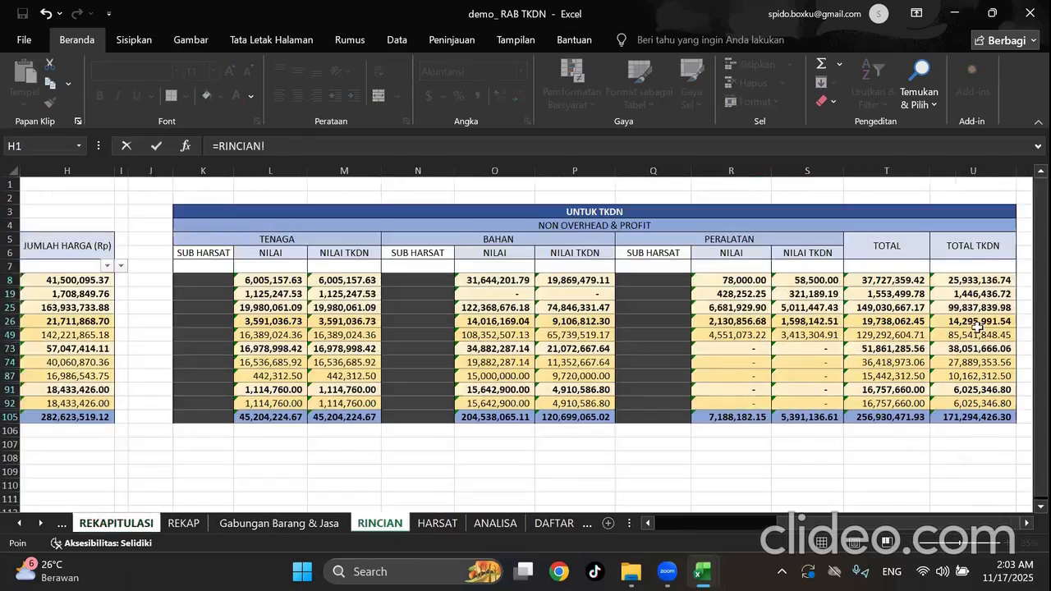
{"action": "left_click", "coordinate": [979, 297]}
{"action": "key", "text": "Return"}
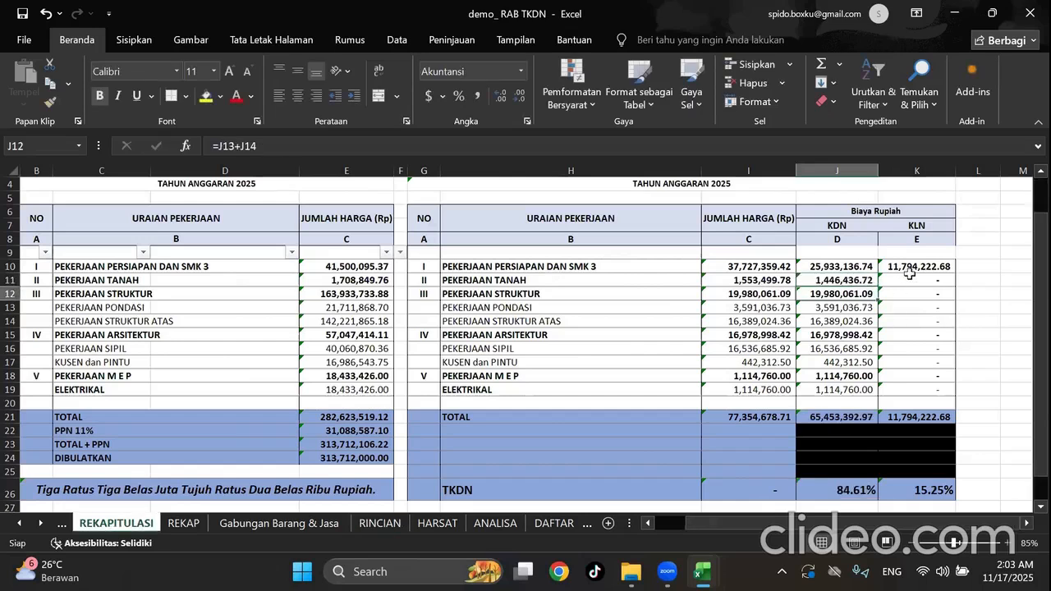
Copy the KLN formula from K10 into the PEKERJAAN TANAH cell K11.
{"action": "left_click", "coordinate": [842, 281]}
{"action": "left_click", "coordinate": [912, 268]}
{"action": "key", "text": "ctrl+c"}
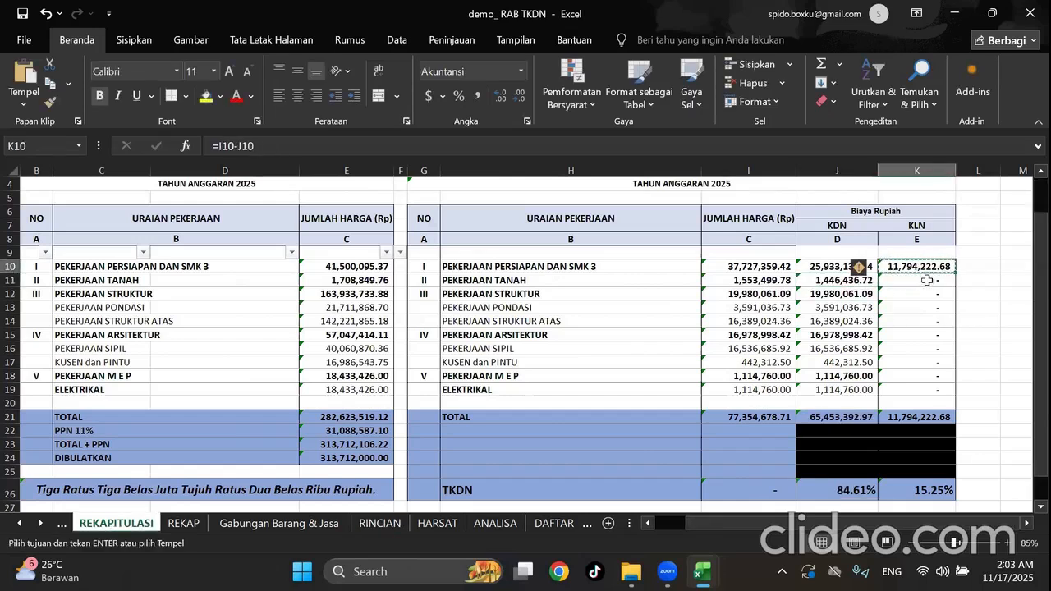
{"action": "left_click", "coordinate": [925, 281]}
{"action": "key", "text": "ctrl+v"}
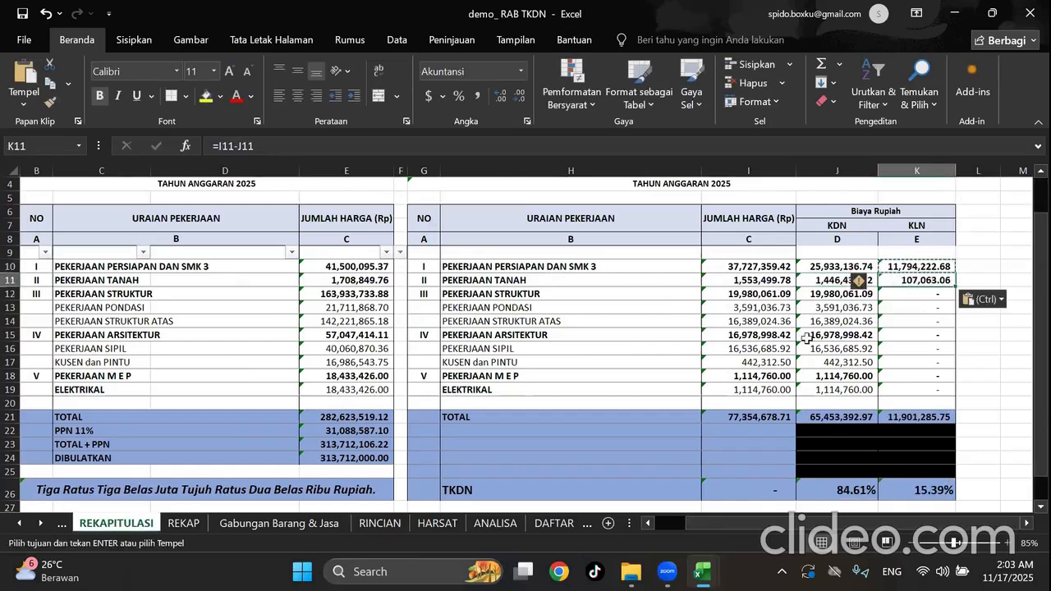
Link the PEKERJAAN PONDASI total in I13 to the TOTAL cell T26 of the RINCIAN sheet.
{"action": "left_click", "coordinate": [774, 310]}
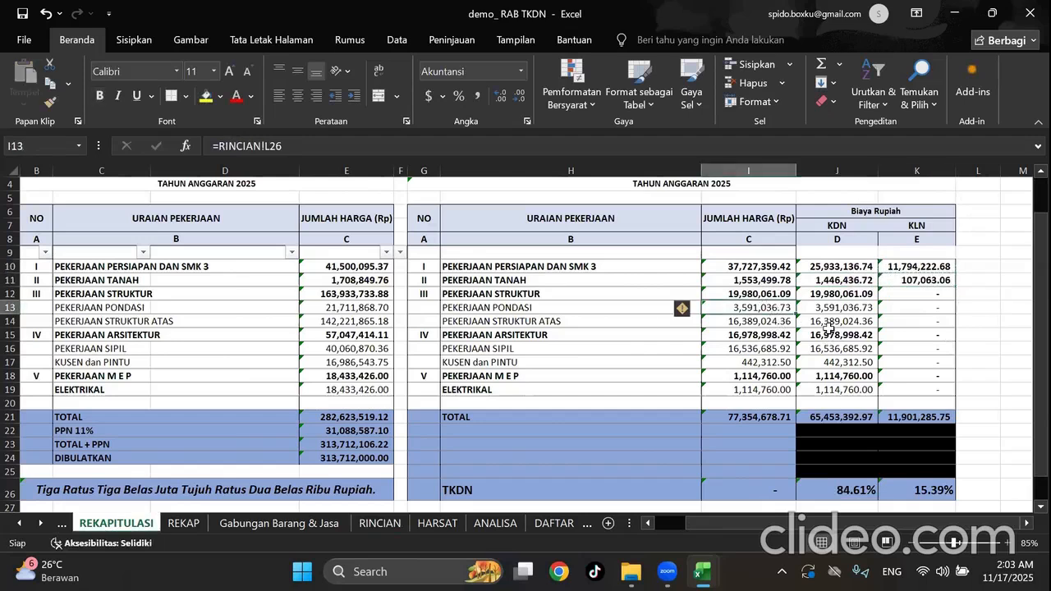
{"action": "type", "text": "="}
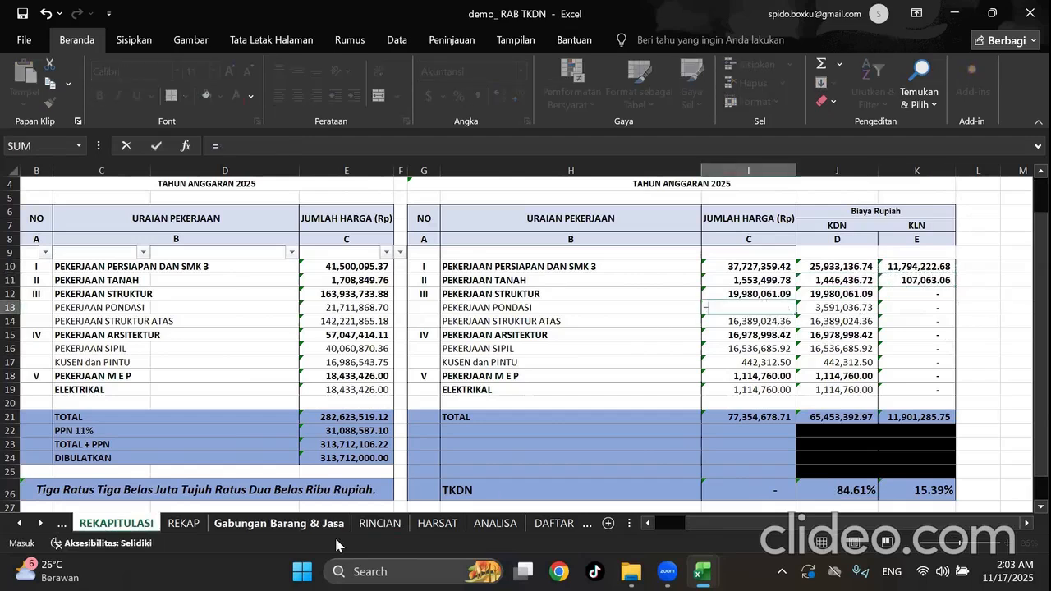
{"action": "left_click", "coordinate": [382, 524]}
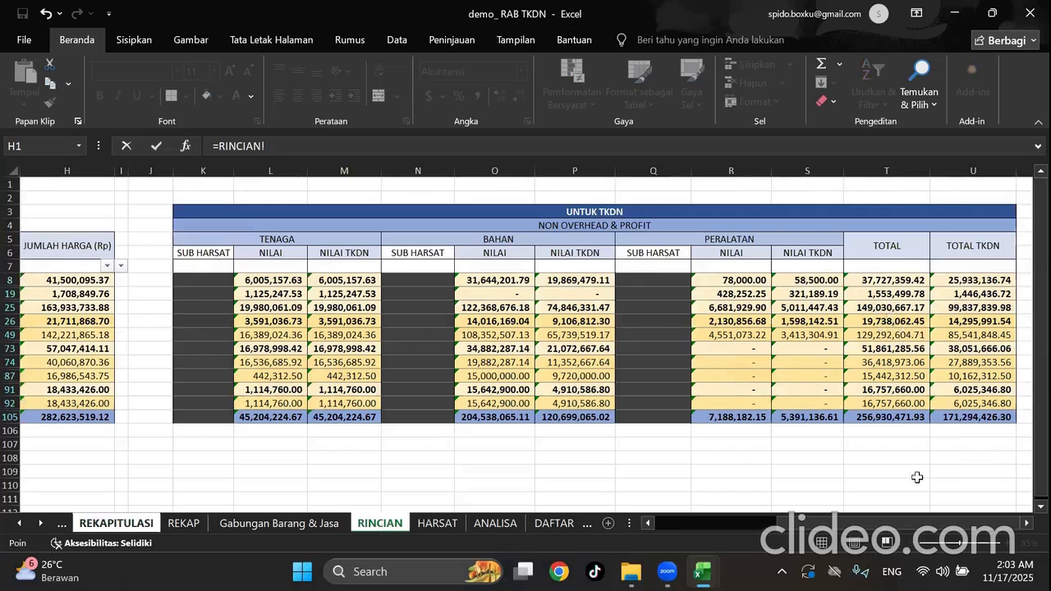
{"action": "mouse_move", "coordinate": [903, 523]}
{"action": "left_mouse_down"}
{"action": "mouse_move", "coordinate": [782, 540]}
{"action": "mouse_move", "coordinate": [891, 534]}
{"action": "left_mouse_up"}
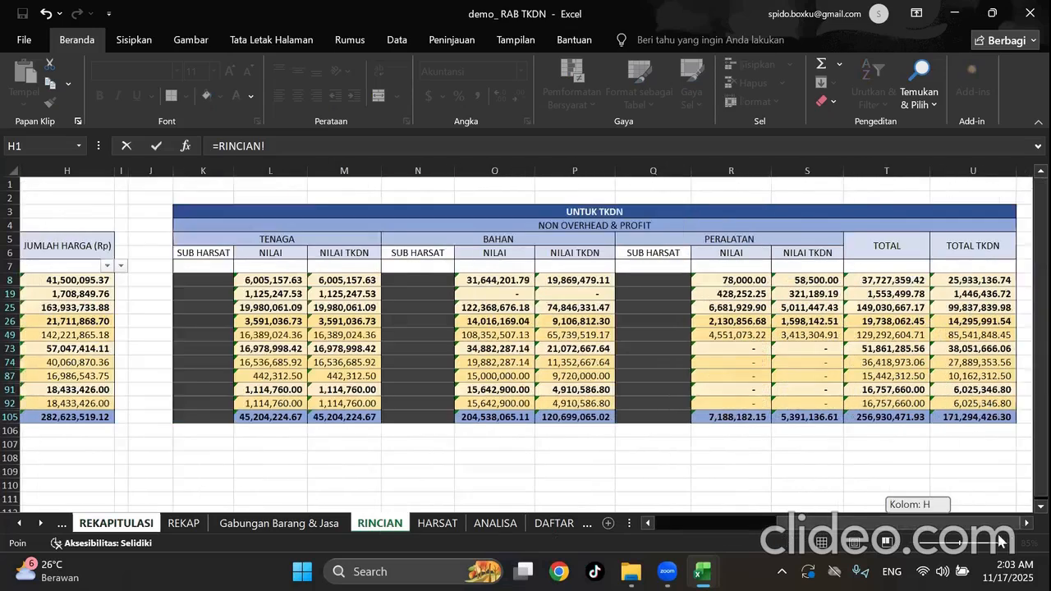
{"action": "left_click", "coordinate": [902, 320]}
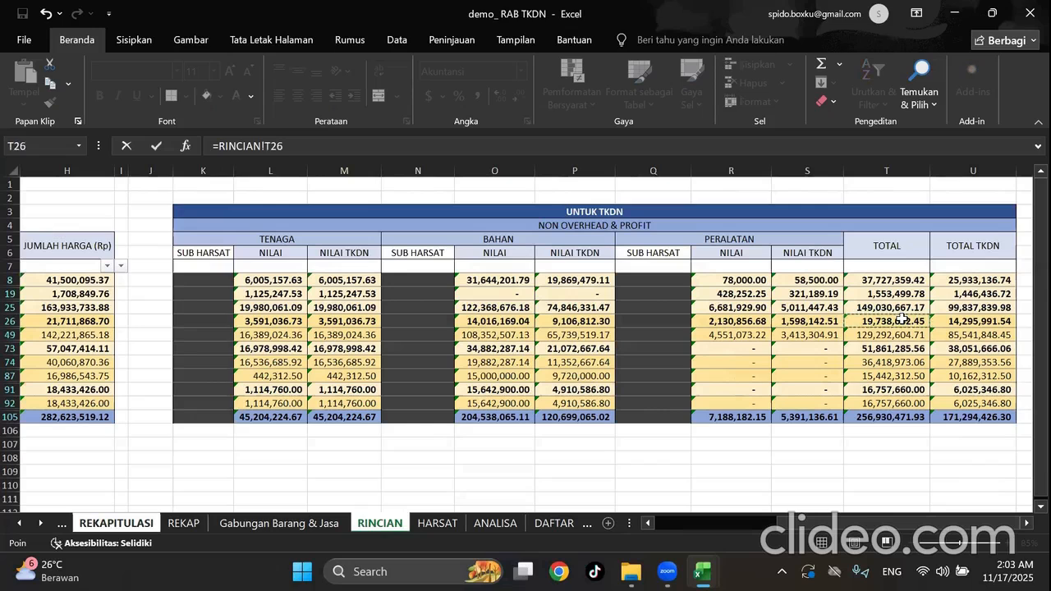
{"action": "key", "text": "Tab"}
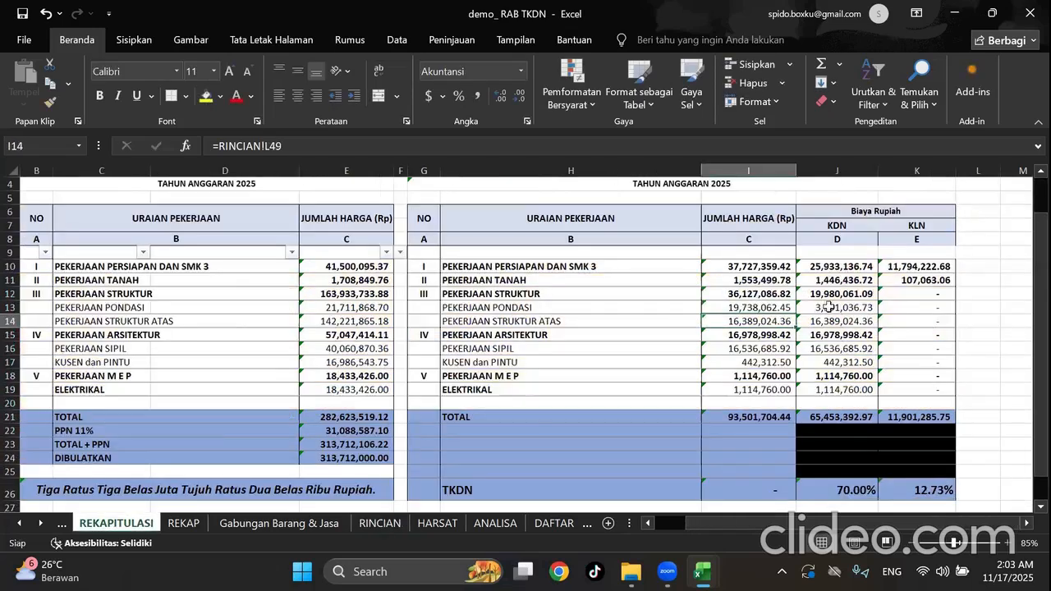
Link the PEKERJAAN PONDASI KDN value in J13 to the TOTAL TKDN cell U26 of the RINCIAN sheet.
{"action": "type", "text": "="}
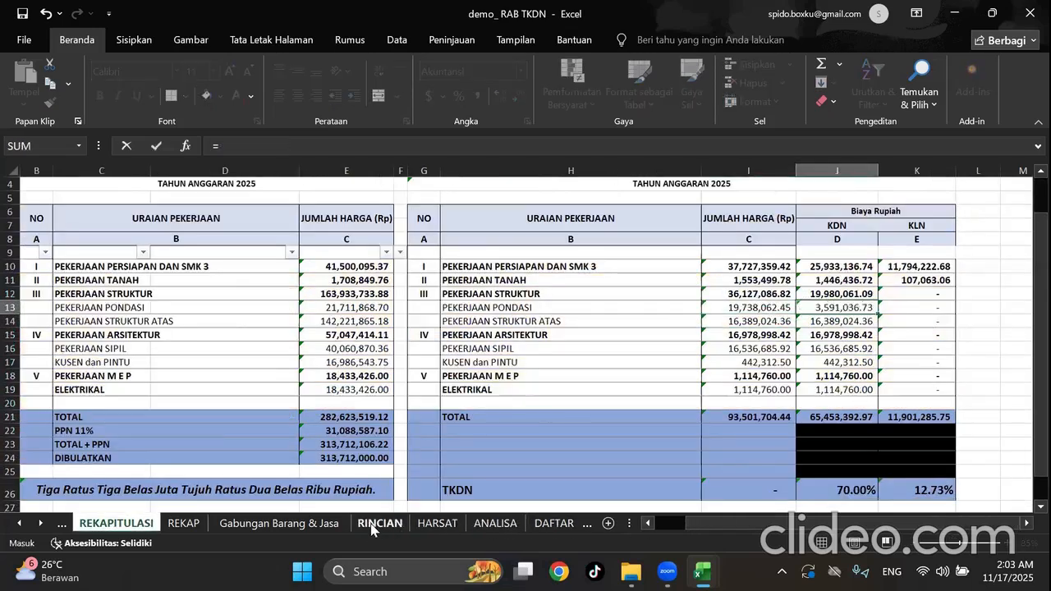
{"action": "left_click", "coordinate": [380, 523]}
{"action": "left_click", "coordinate": [994, 320]}
{"action": "key", "text": "Tab"}
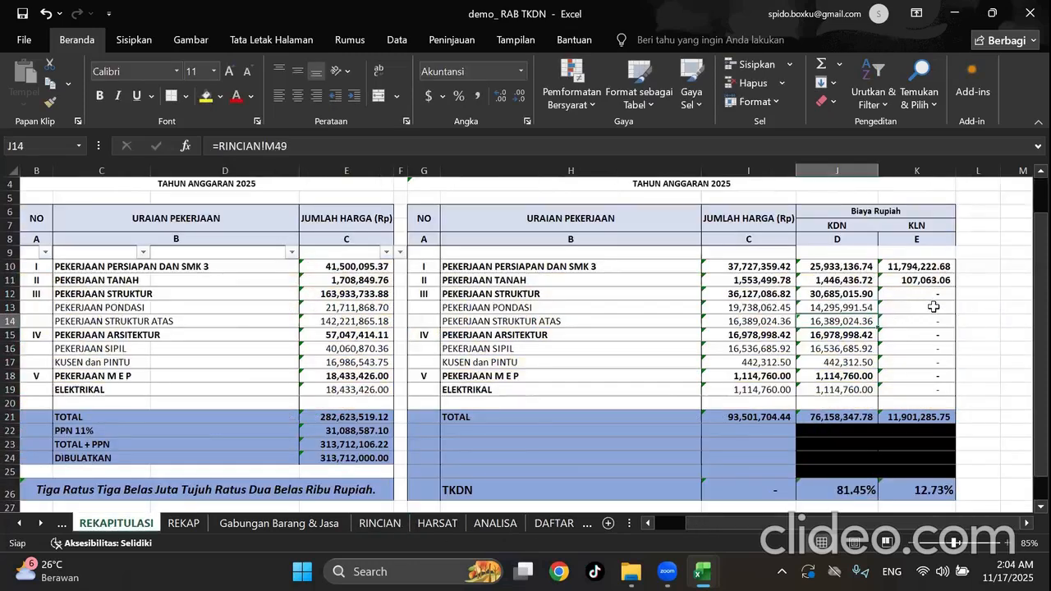
Calculate the PEKERJAAN PONDASI KLN value in K13 with =I13-J13.
{"action": "type", "text": "="}
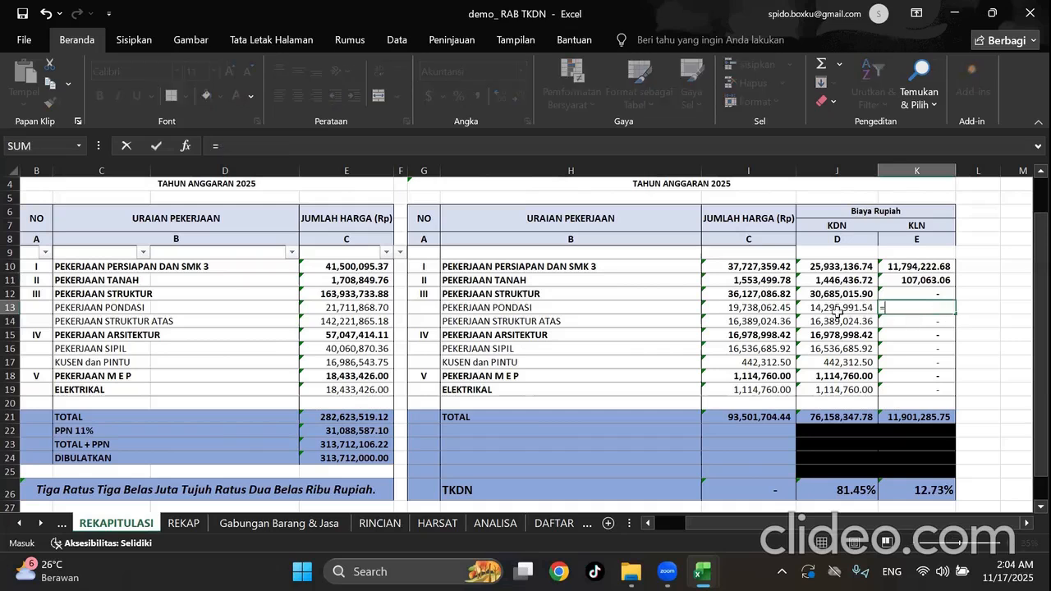
{"action": "left_click", "coordinate": [775, 310]}
{"action": "type", "text": "-"}
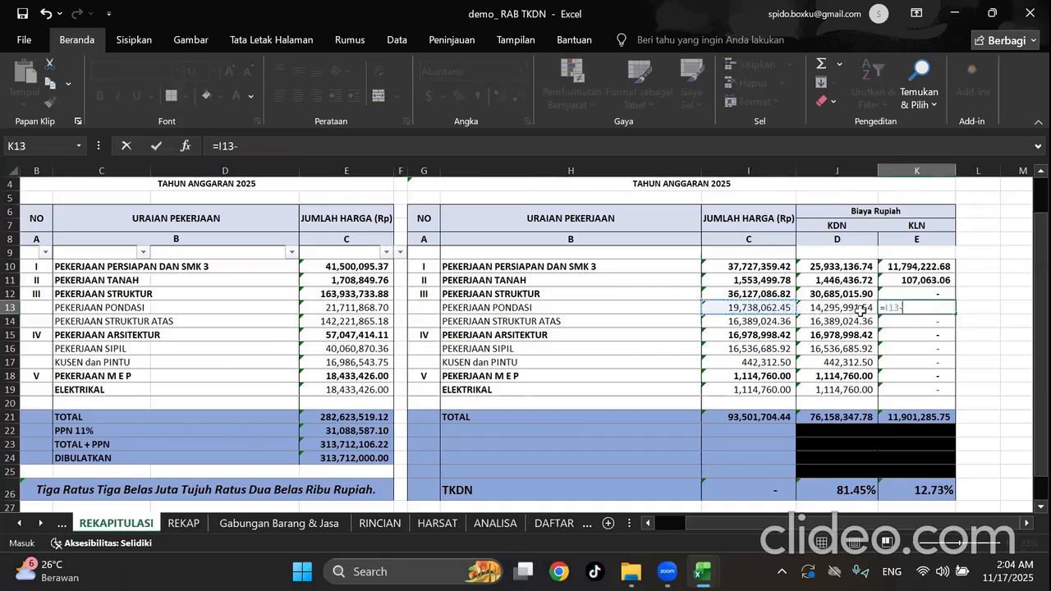
{"action": "left_click", "coordinate": [858, 308]}
{"action": "key", "text": "Return"}
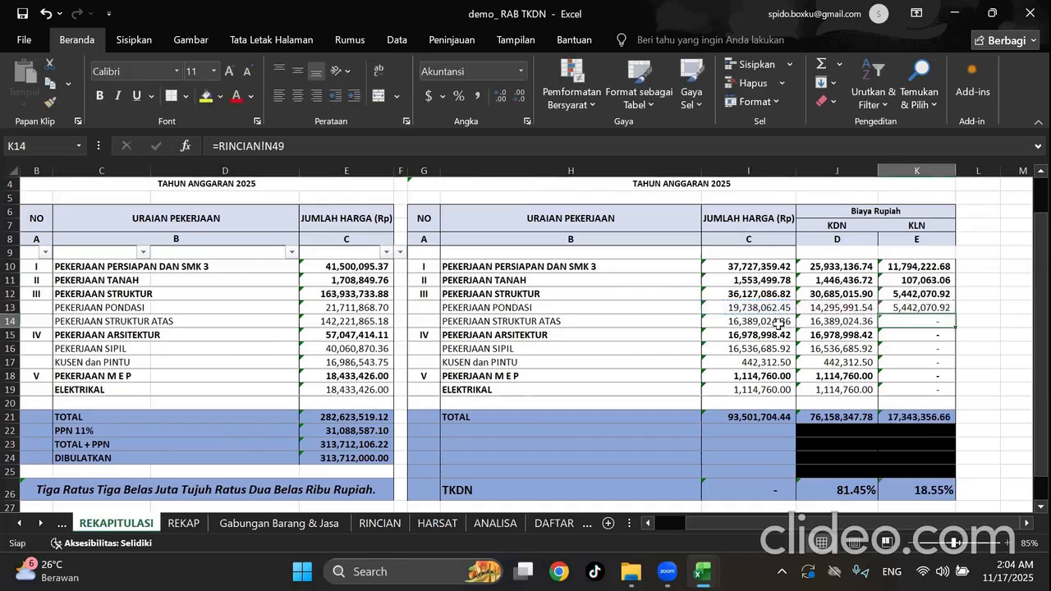
Link the PEKERJAAN STRUKTUR ATAS total in I14 to the TOTAL cell T49 of the RINCIAN sheet.
{"action": "left_click", "coordinate": [777, 322]}
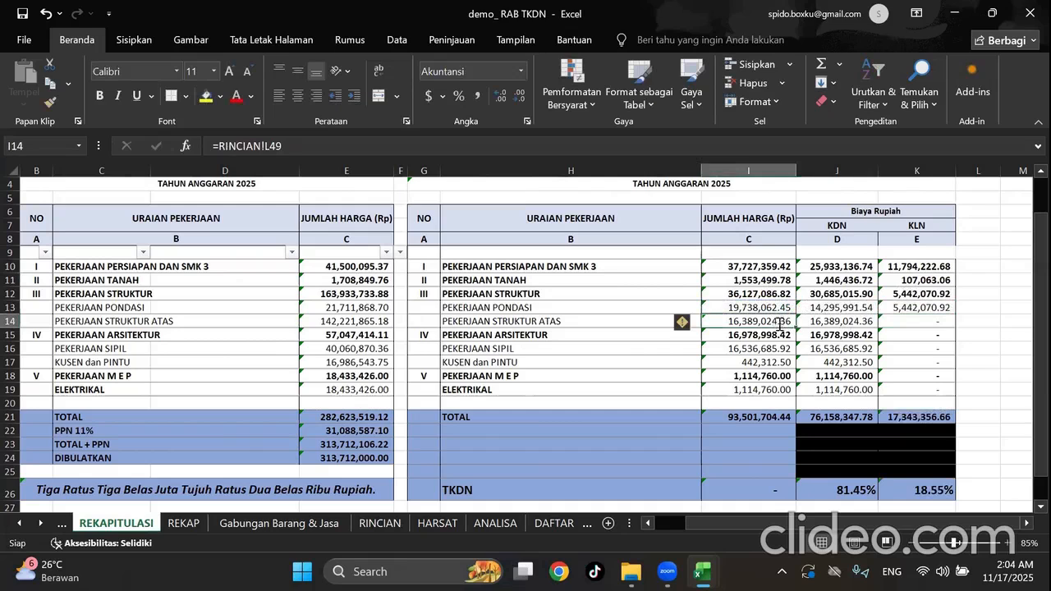
{"action": "type", "text": "="}
{"action": "left_click", "coordinate": [381, 523]}
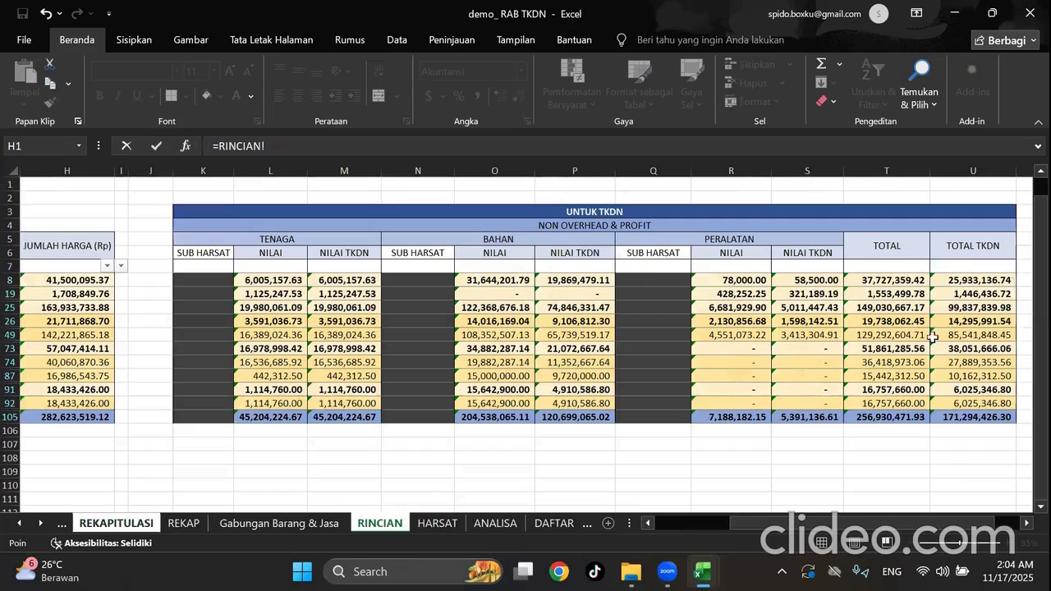
{"action": "left_click", "coordinate": [903, 337]}
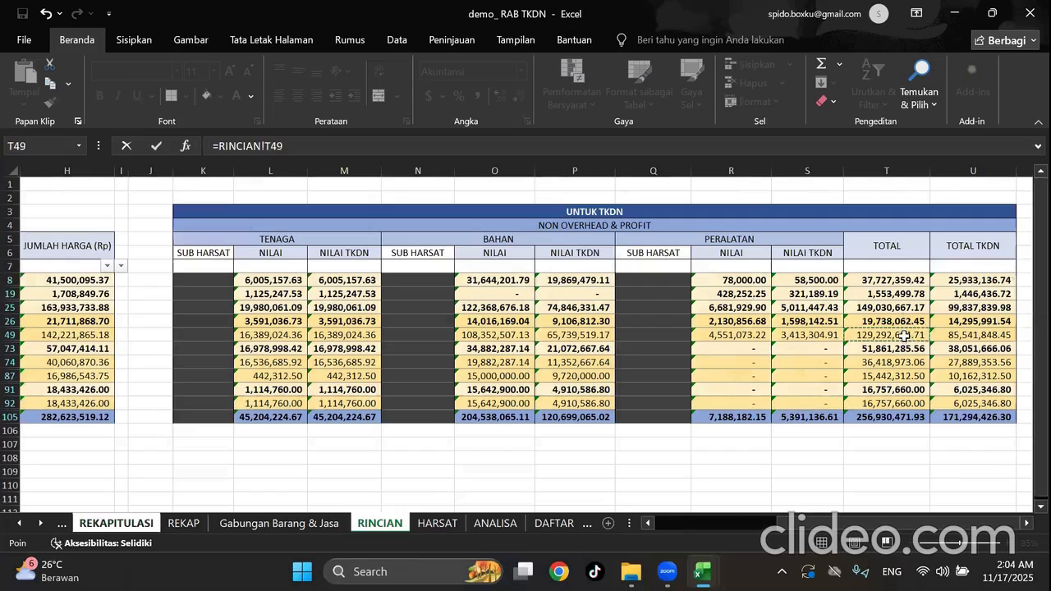
{"action": "key", "text": "Return"}
Link the PEKERJAAN STRUKTUR ATAS KDN value in J14 to RINCIAN cell U49, and fill the KLN formula from K13 down to K14.
{"action": "left_click", "coordinate": [837, 322]}
{"action": "type", "text": "="}
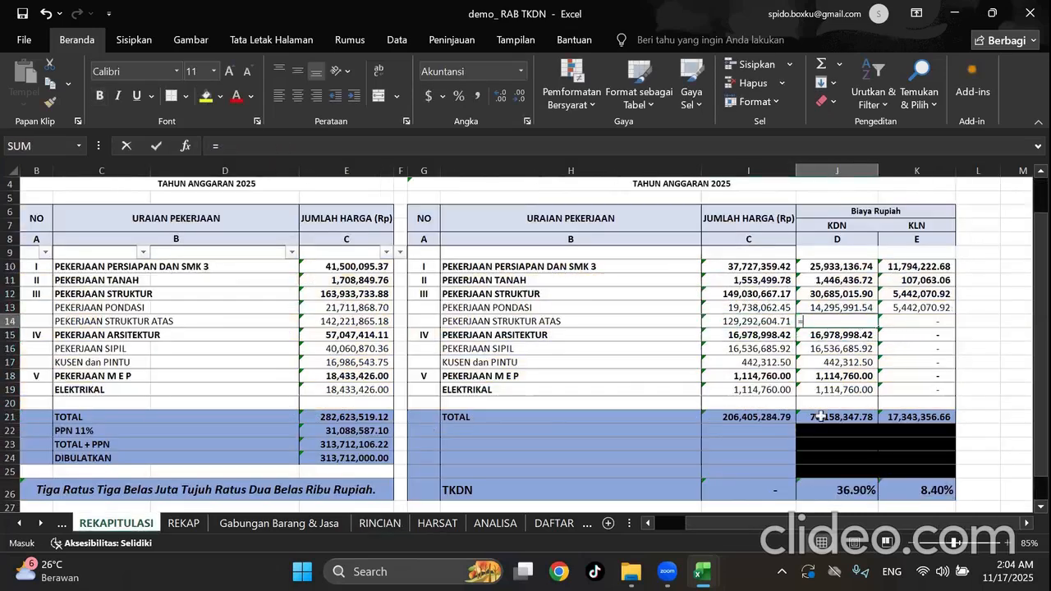
{"action": "left_click", "coordinate": [380, 523]}
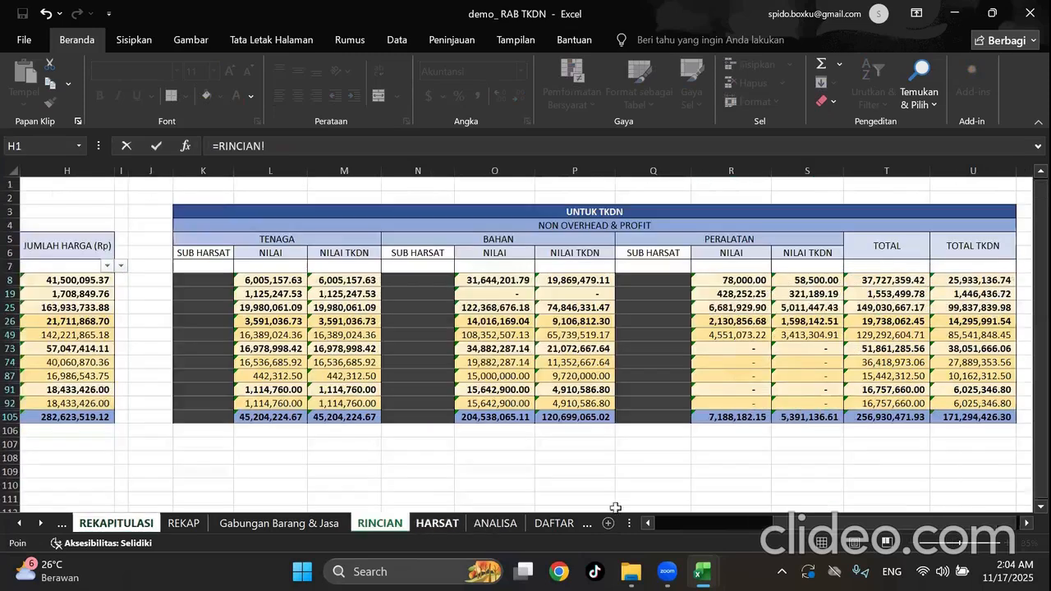
{"action": "left_click", "coordinate": [936, 335]}
{"action": "key", "text": "Return"}
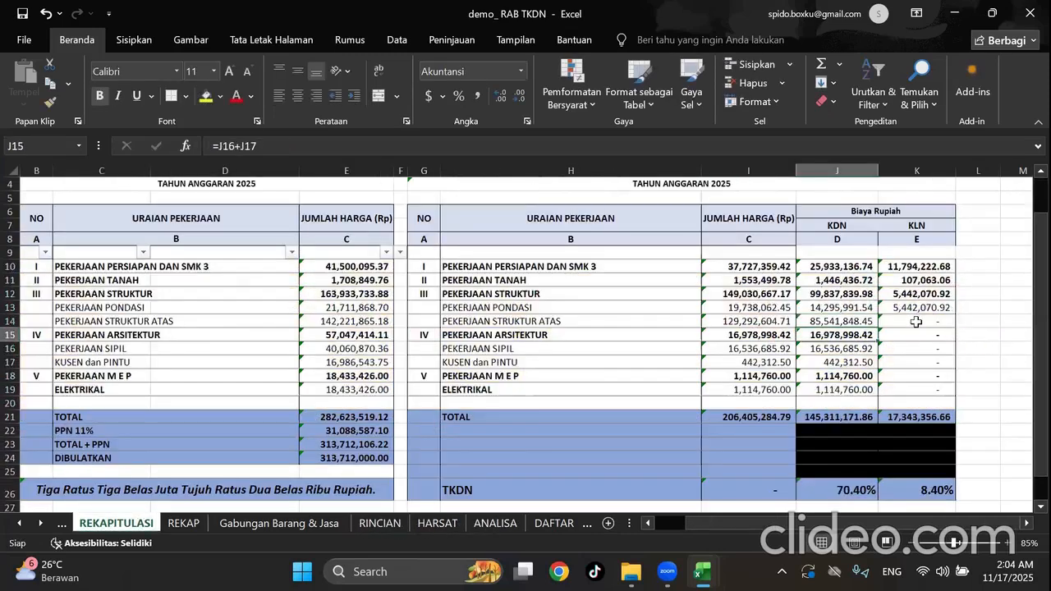
{"action": "left_click", "coordinate": [912, 307]}
{"action": "left_click_drag", "start_coordinate": [953, 323], "coordinate": [952, 327]}
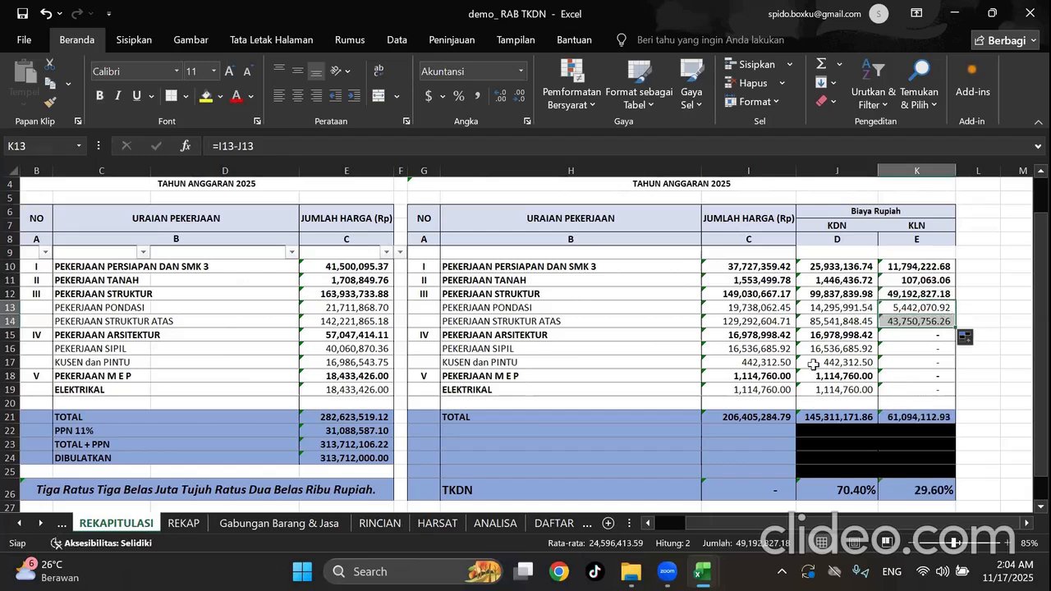
Link the PEKERJAAN SIPIL total in I16 to the TOTAL cell T74 of the RINCIAN sheet.
{"action": "left_click", "coordinate": [755, 351]}
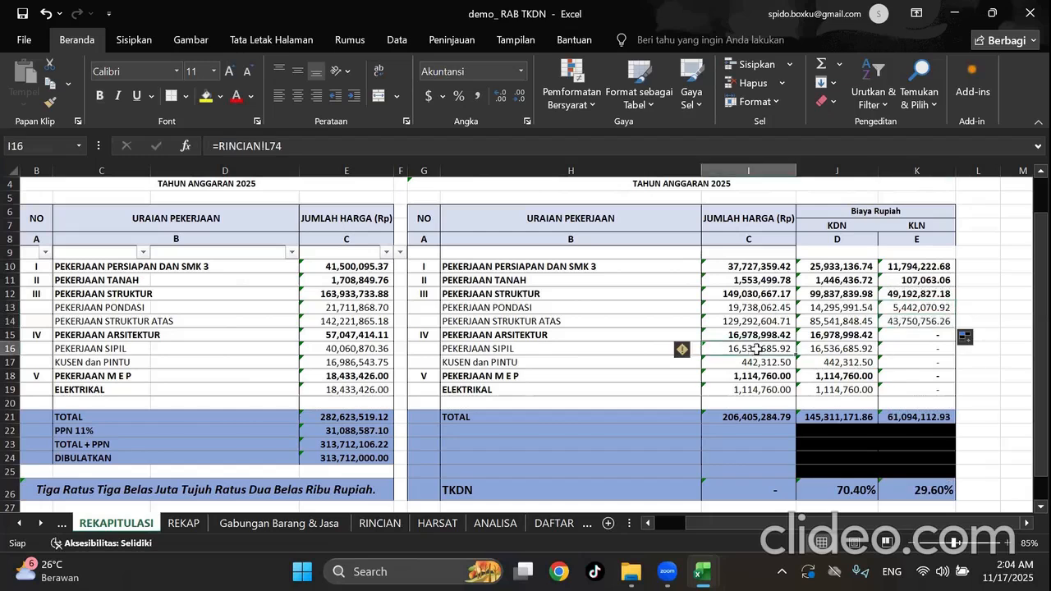
{"action": "type", "text": "="}
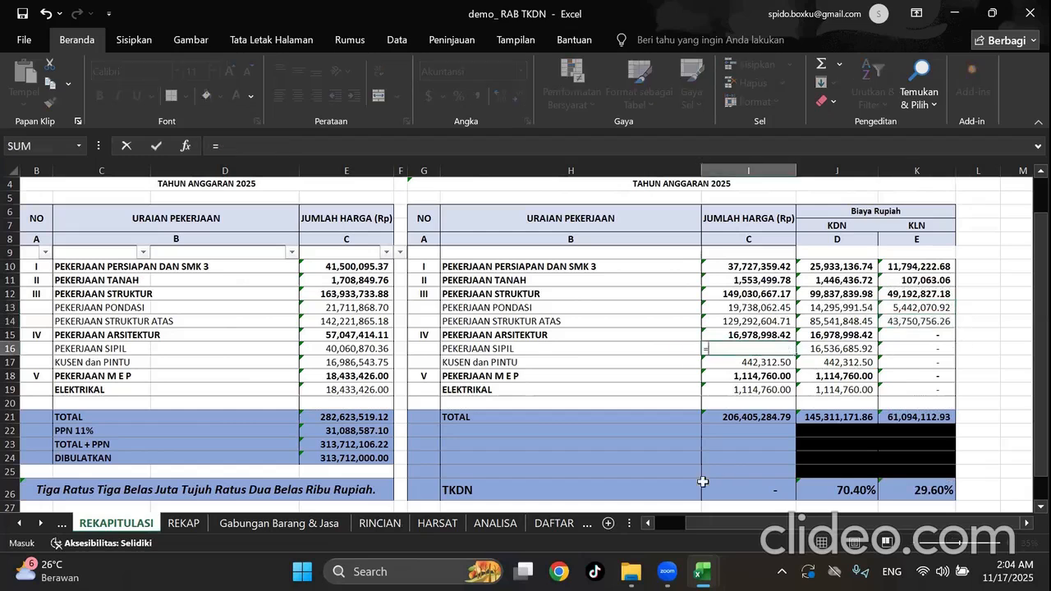
{"action": "left_click", "coordinate": [379, 523]}
{"action": "left_click_drag", "start_coordinate": [932, 526], "coordinate": [980, 538]}
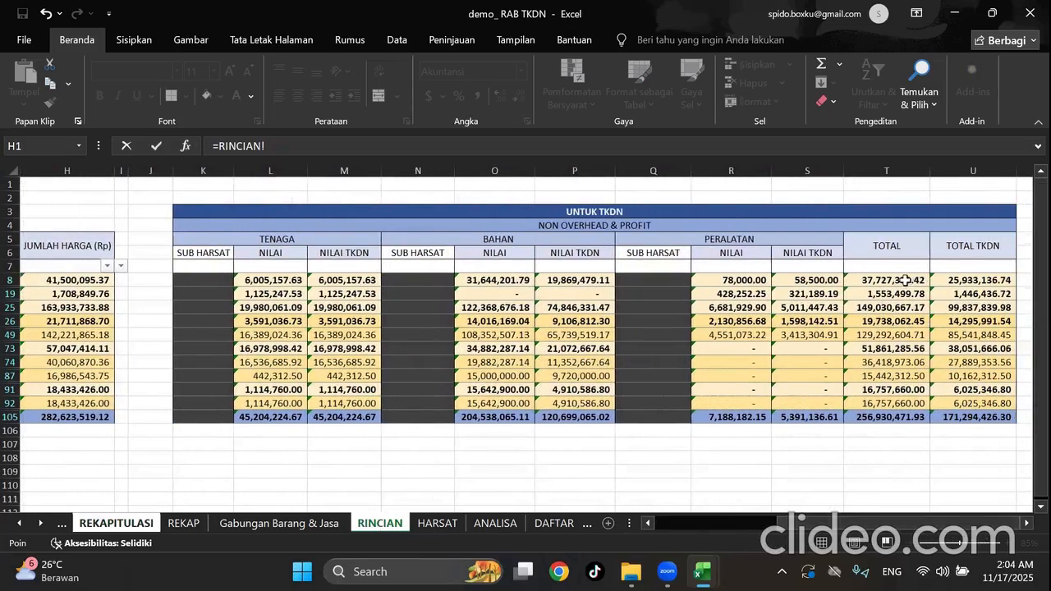
{"action": "left_click", "coordinate": [908, 362]}
{"action": "key", "text": "Return"}
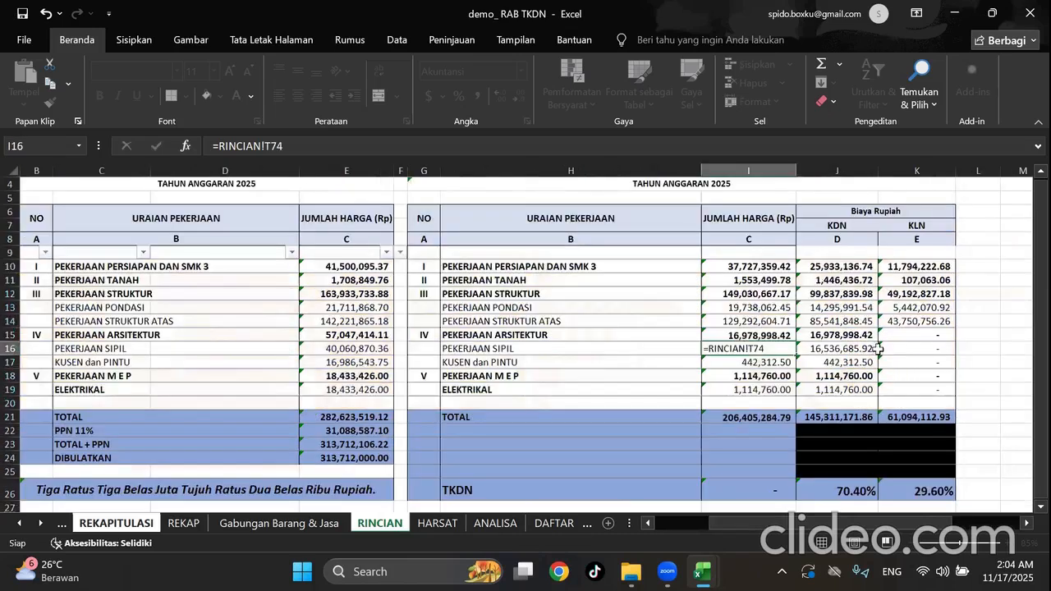
Link the PEKERJAAN SIPIL KDN value in J16 to the TOTAL TKDN cell U74 of the RINCIAN sheet.
{"action": "key", "text": "Up"}
{"action": "type", "text": "="}
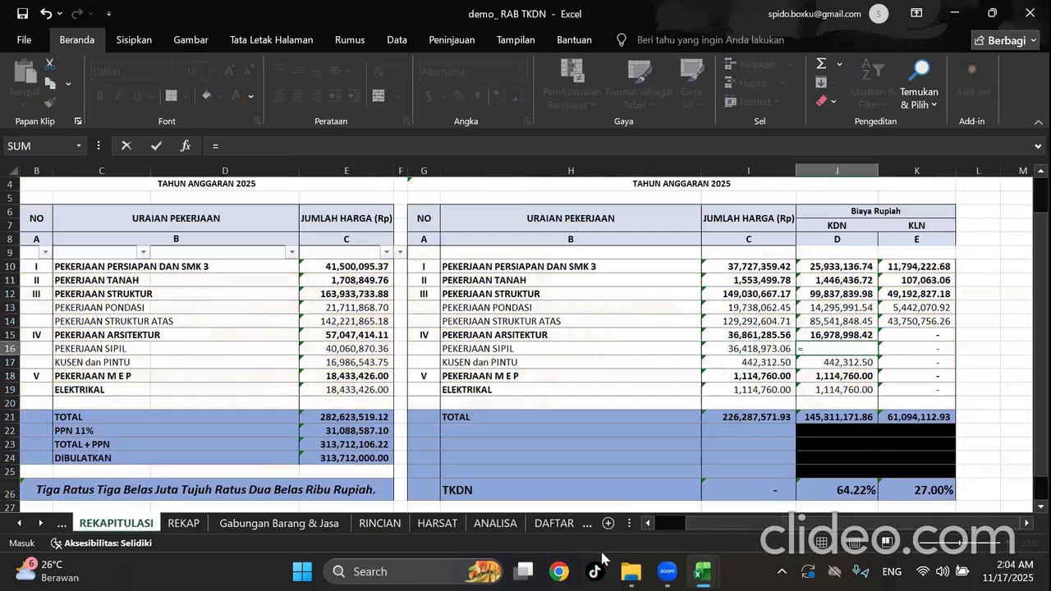
{"action": "left_click", "coordinate": [386, 524]}
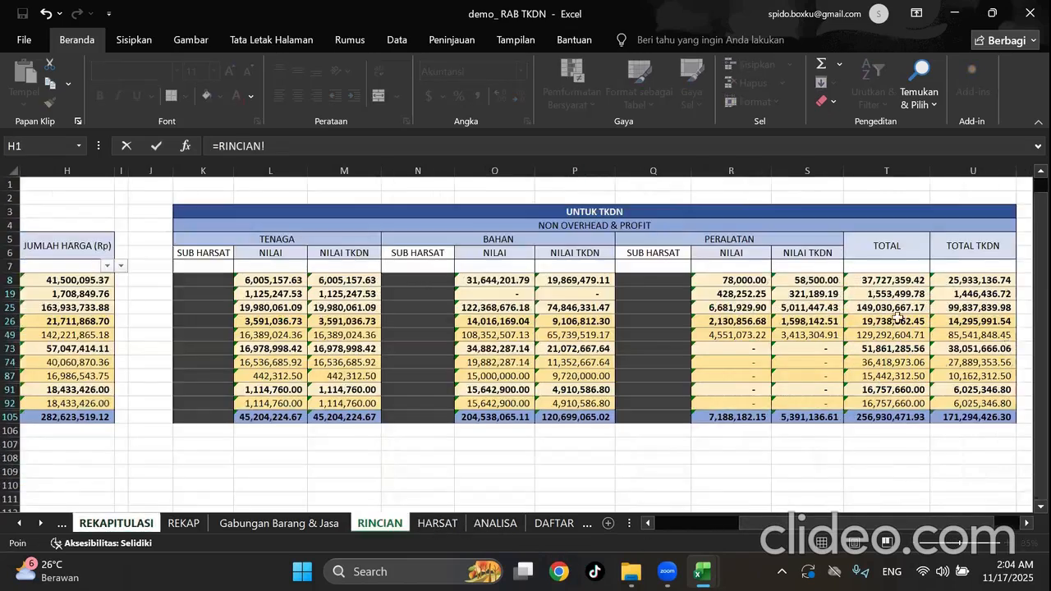
{"action": "left_click", "coordinate": [981, 364]}
{"action": "key", "text": "Return"}
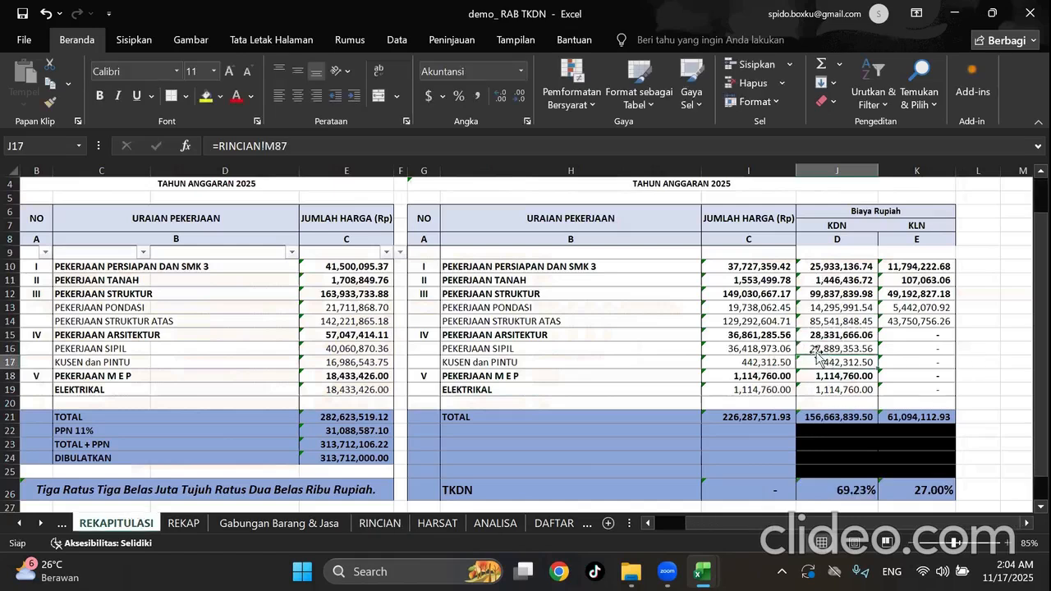
Begin a new formula for the KUSEN dan PINTU total in I17.
{"action": "left_click", "coordinate": [767, 362]}
{"action": "type", "text": "="}
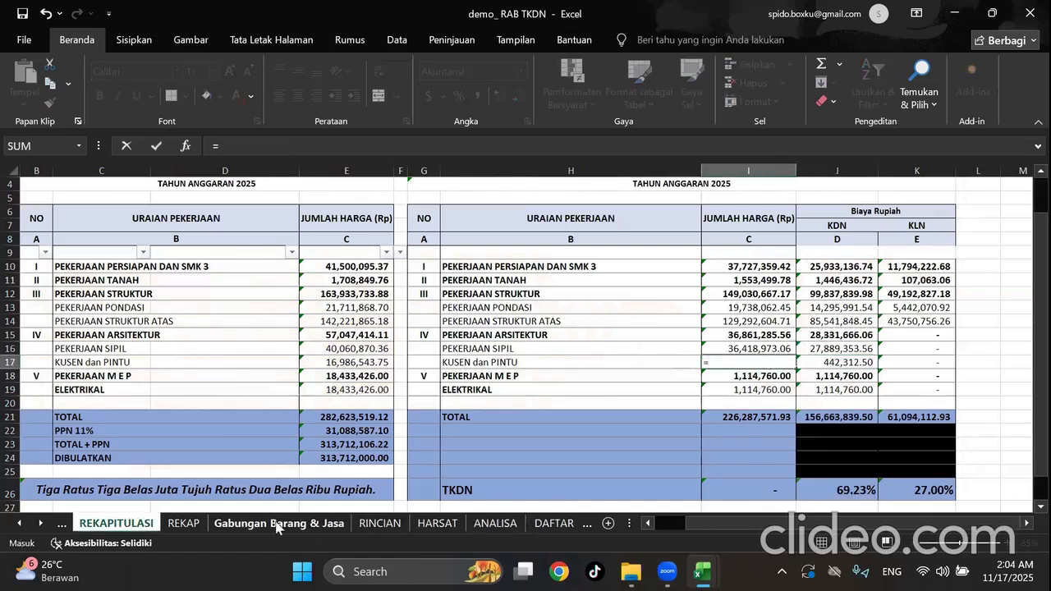
Link the KUSEN dan PINTU row in REKAPITULASI to RINCIAN, with I17 set to =RINCIAN!T87 and J17 to =RINCIAN!U87.
{"action": "left_click", "coordinate": [378, 523]}
{"action": "left_click", "coordinate": [911, 376]}
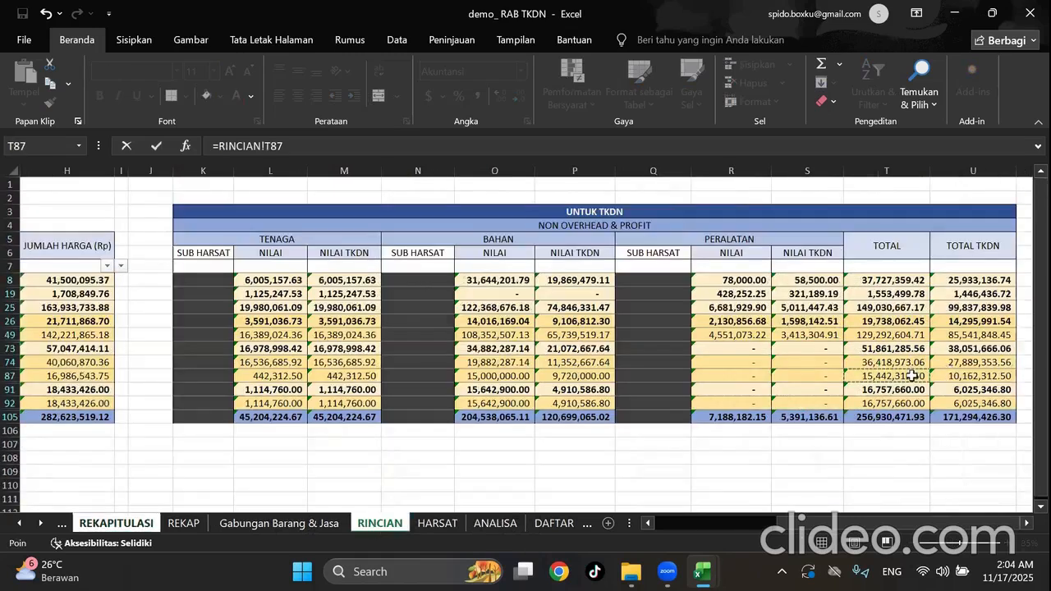
{"action": "key", "text": "Return"}
{"action": "double_click", "coordinate": [867, 361]}
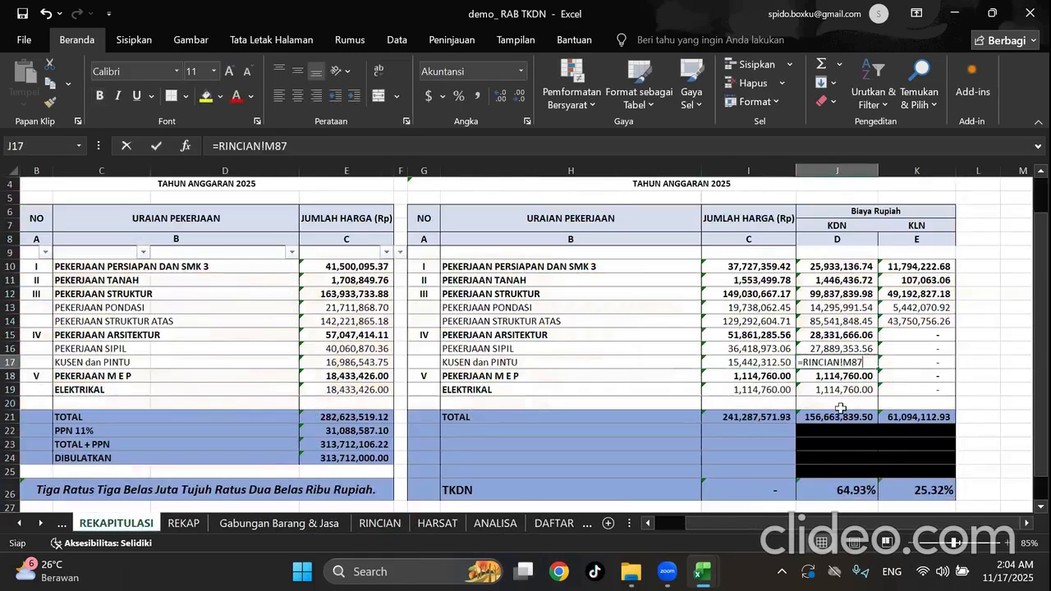
{"action": "type", "text": "="}
{"action": "left_click", "coordinate": [381, 526]}
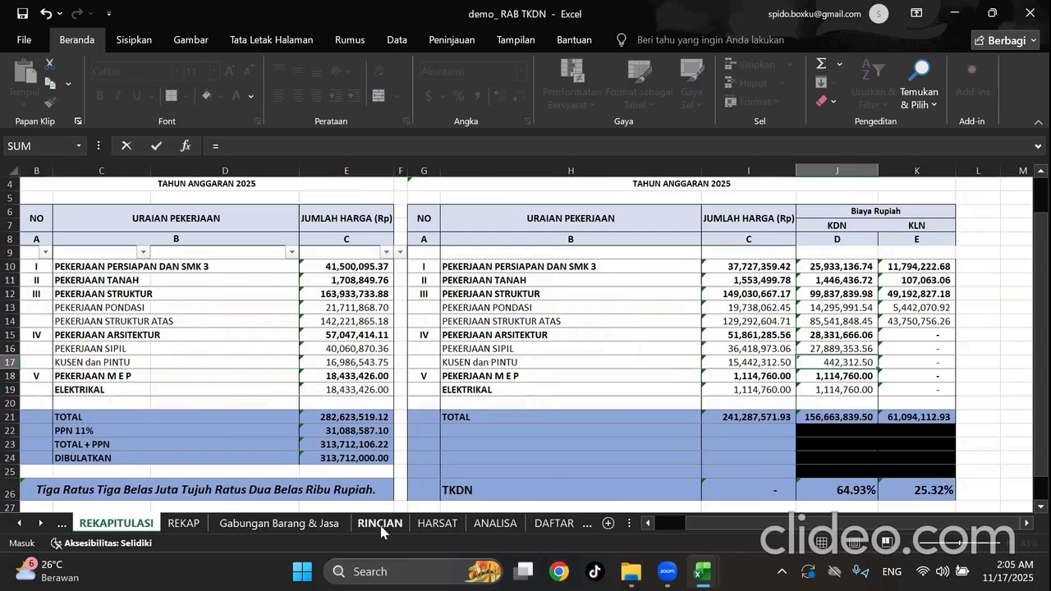
{"action": "left_click", "coordinate": [944, 376]}
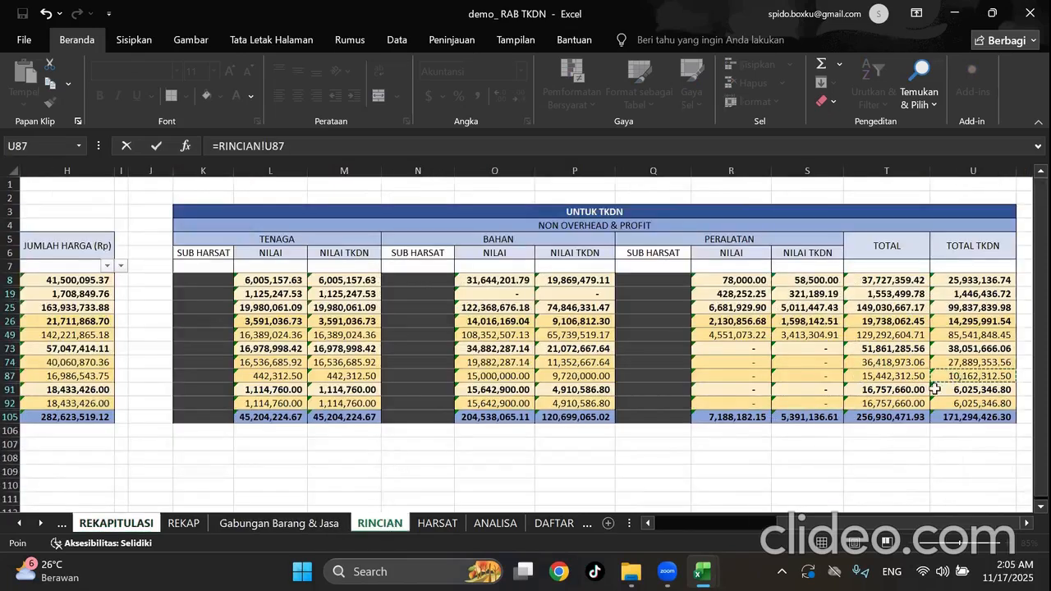
{"action": "key", "text": "Return"}
Link the ELEKTRIKAL row to RINCIAN, with I19 referencing T92 for the total price and J19 referencing U92 for KDN.
{"action": "left_click", "coordinate": [772, 390]}
{"action": "type", "text": "="}
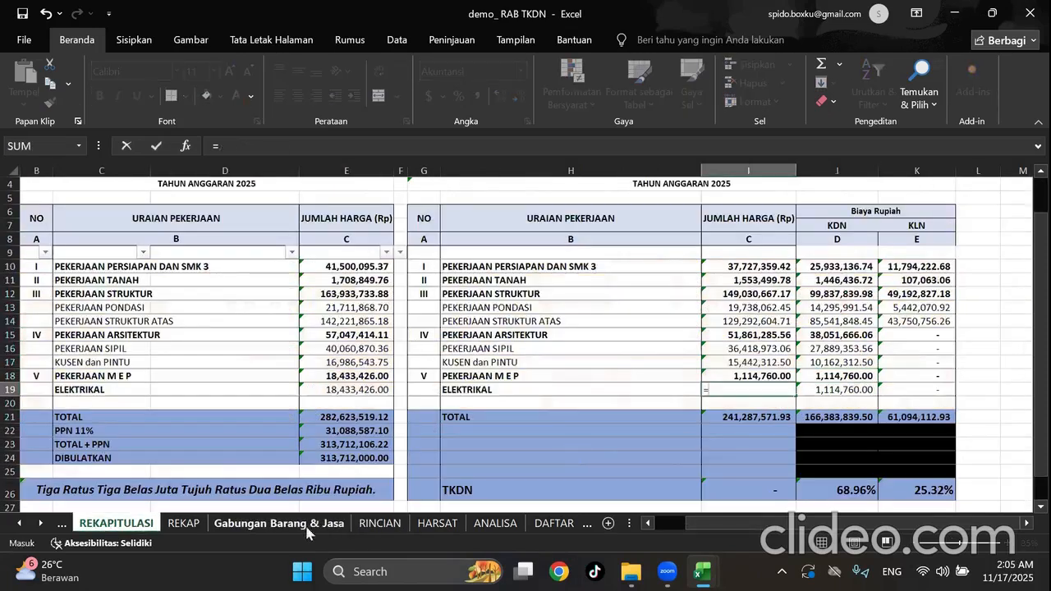
{"action": "left_click", "coordinate": [379, 524]}
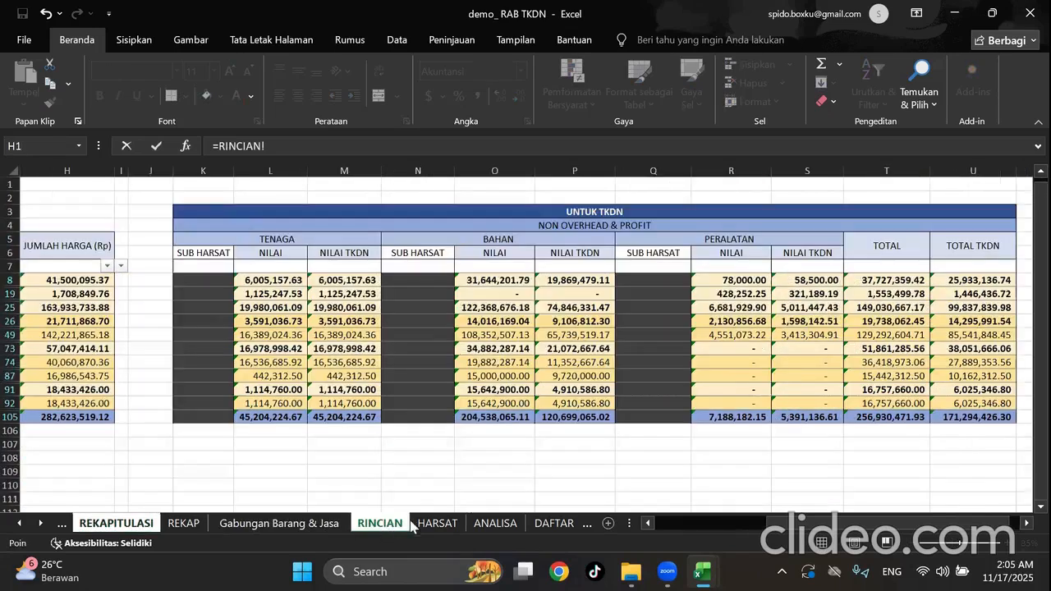
{"action": "left_click", "coordinate": [865, 403]}
{"action": "key", "text": "Return"}
{"action": "left_click", "coordinate": [843, 393]}
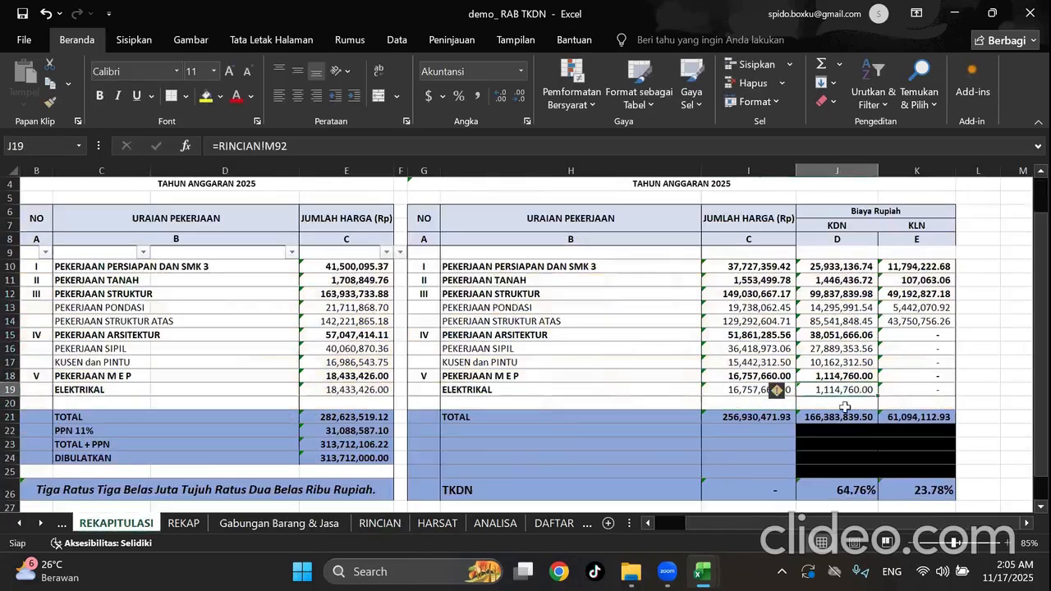
{"action": "type", "text": "="}
{"action": "left_click", "coordinate": [379, 523]}
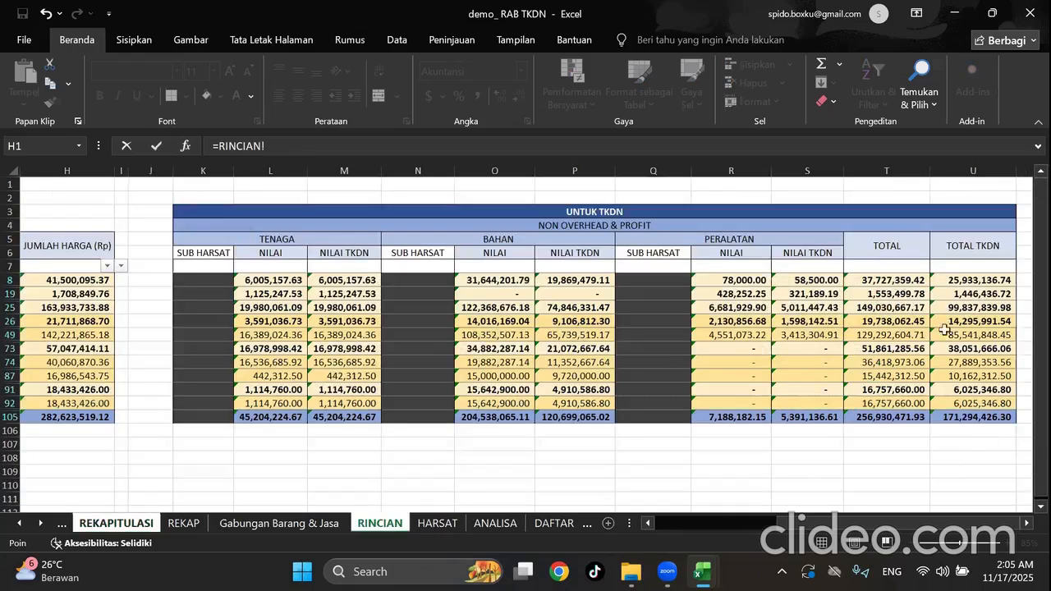
{"action": "left_click", "coordinate": [978, 403]}
{"action": "key", "text": "Return"}
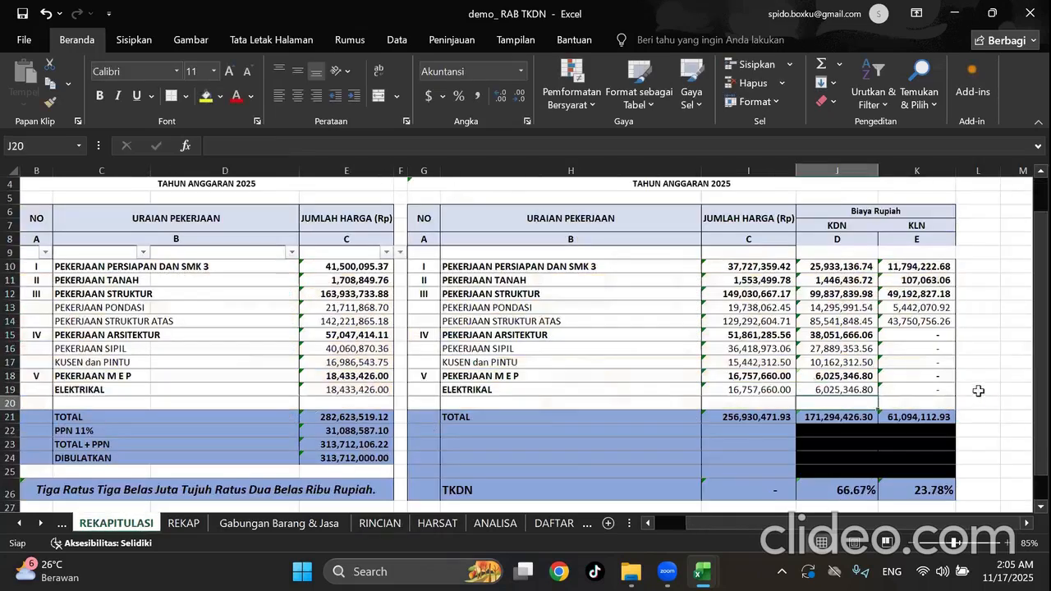
Copy the KLN formula from K14 into K16:K19 for the civil, door and window, and MEP rows.
{"action": "left_click", "coordinate": [940, 322]}
{"action": "key", "text": "ctrl+c"}
{"action": "left_click_drag", "start_coordinate": [940, 347], "coordinate": [933, 389]}
{"action": "key", "text": "ctrl+v"}
{"action": "key", "text": "ctrl+v"}
{"action": "left_click", "coordinate": [983, 332]}
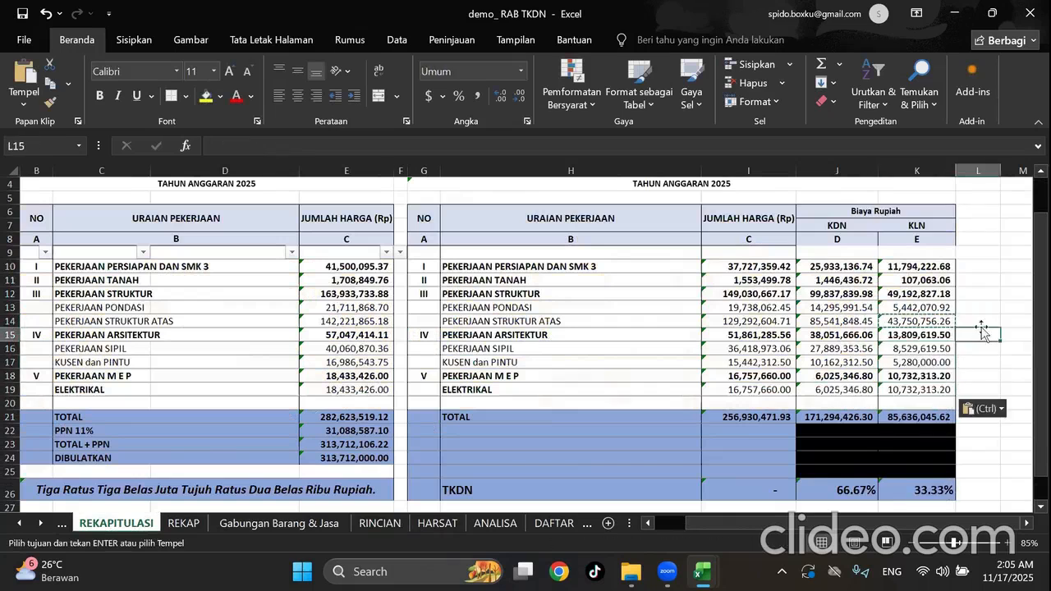
Check the KDN total in J21 and the TKDN percentage formulas in J26 and K26 of REKAPITULASI.
{"action": "scroll", "coordinate": [949, 347], "scroll_direction": "down", "scroll_amount": 2}
{"action": "scroll", "coordinate": [949, 347], "scroll_direction": "up", "scroll_amount": 2}
{"action": "left_click", "coordinate": [969, 280]}
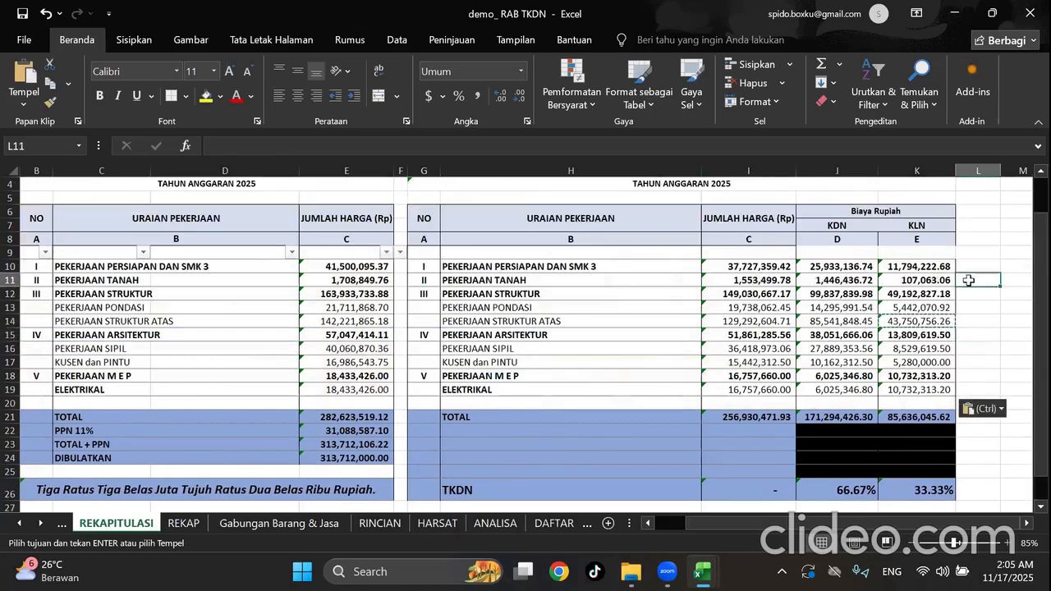
{"action": "left_click", "coordinate": [19, 524]}
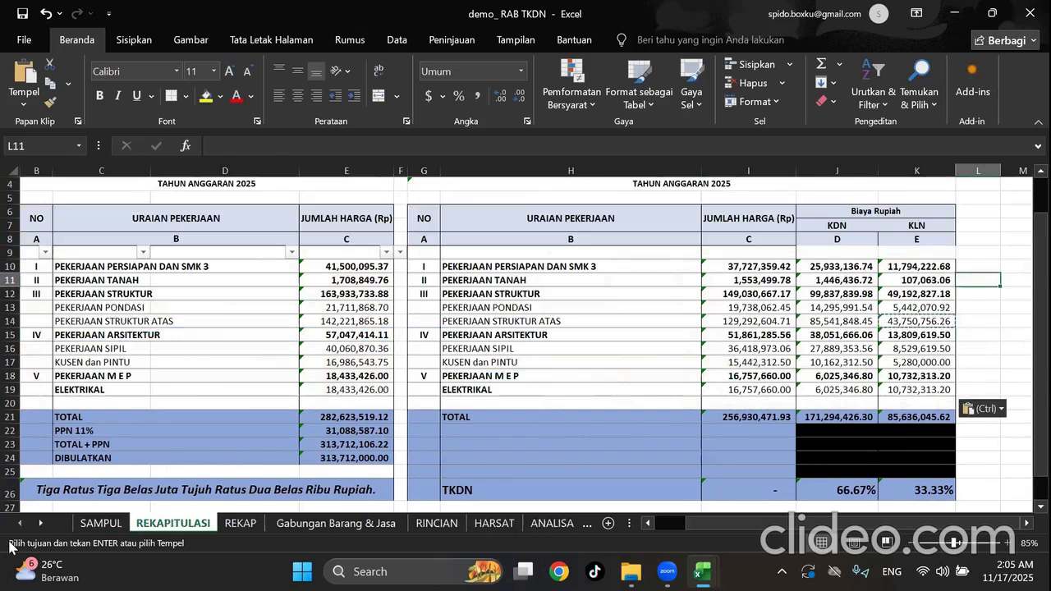
{"action": "left_click", "coordinate": [1010, 349]}
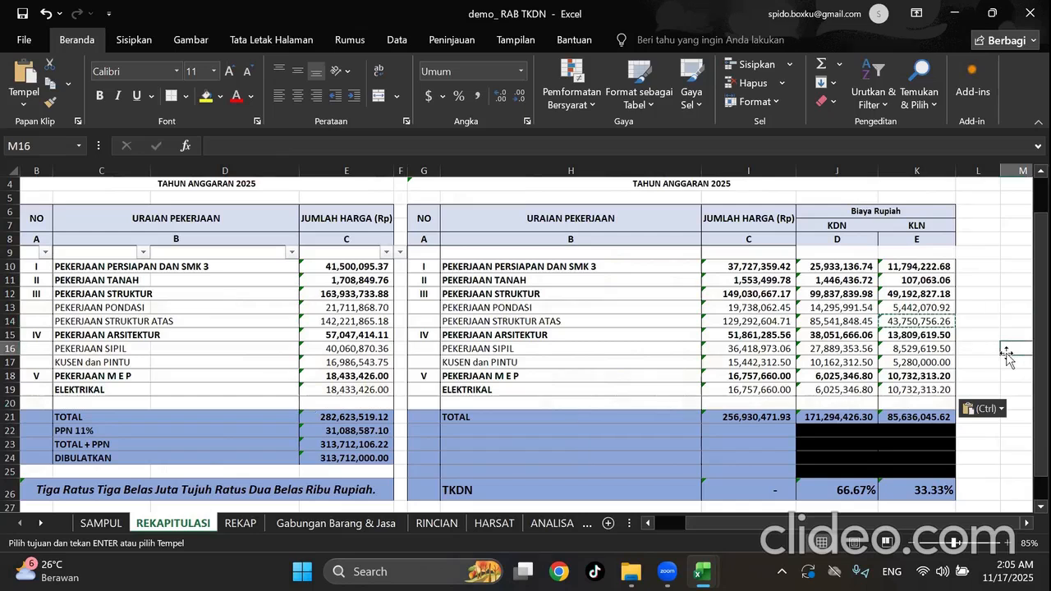
{"action": "scroll", "coordinate": [912, 337], "scroll_direction": "down", "scroll_amount": 1}
{"action": "scroll", "coordinate": [878, 378], "scroll_direction": "up", "scroll_amount": 1}
{"action": "left_click", "coordinate": [849, 418]}
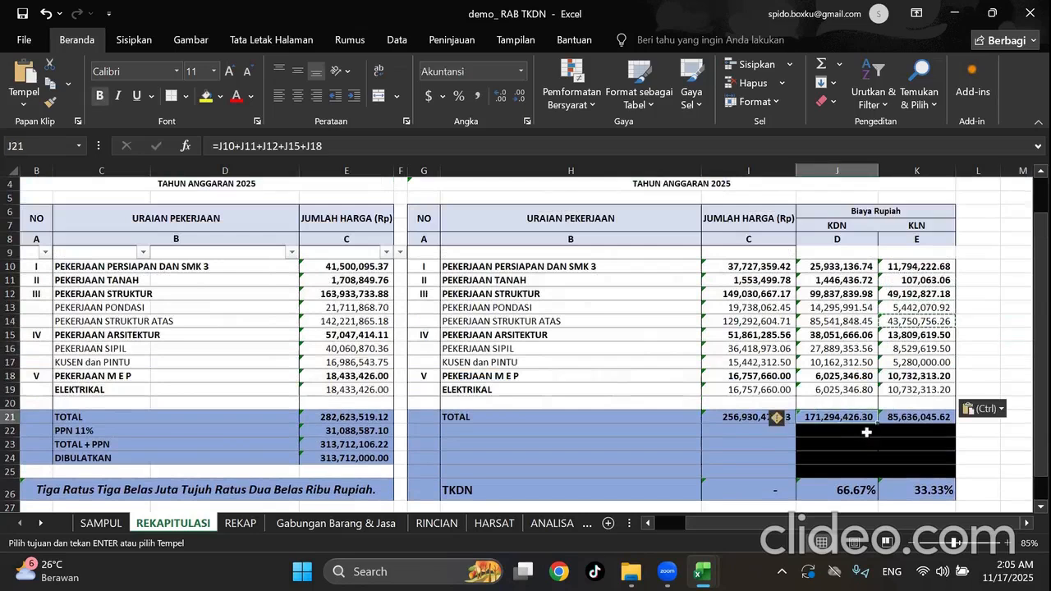
{"action": "left_click", "coordinate": [867, 486]}
{"action": "left_click", "coordinate": [935, 491]}
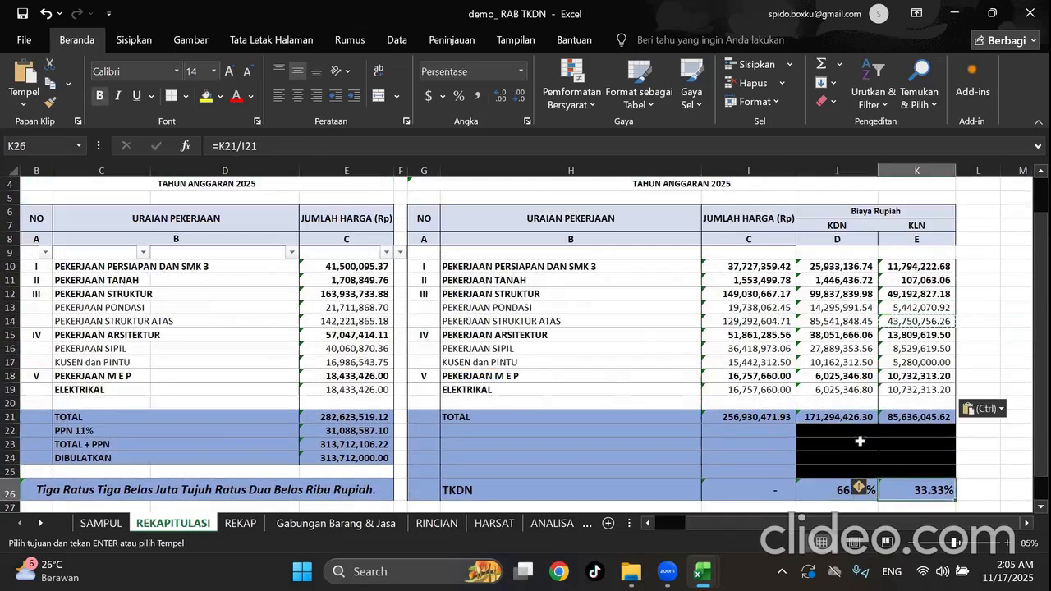
{"action": "left_click", "coordinate": [854, 423]}
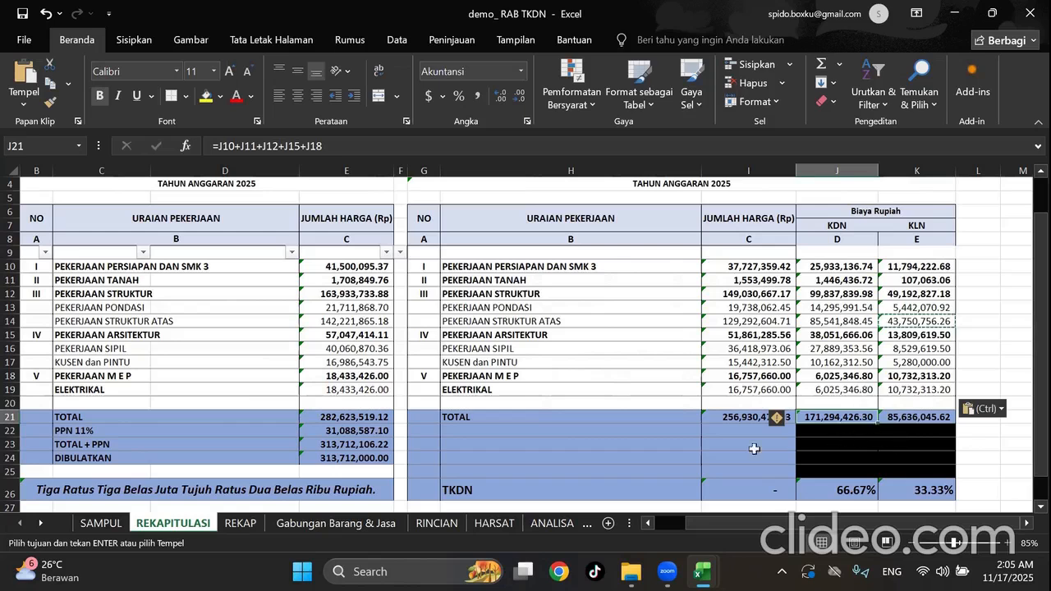
Compare the Jumlah totals on the REKAP sheet with the TOTAL row on the REKAPITULASI sheet.
{"action": "left_click", "coordinate": [242, 525]}
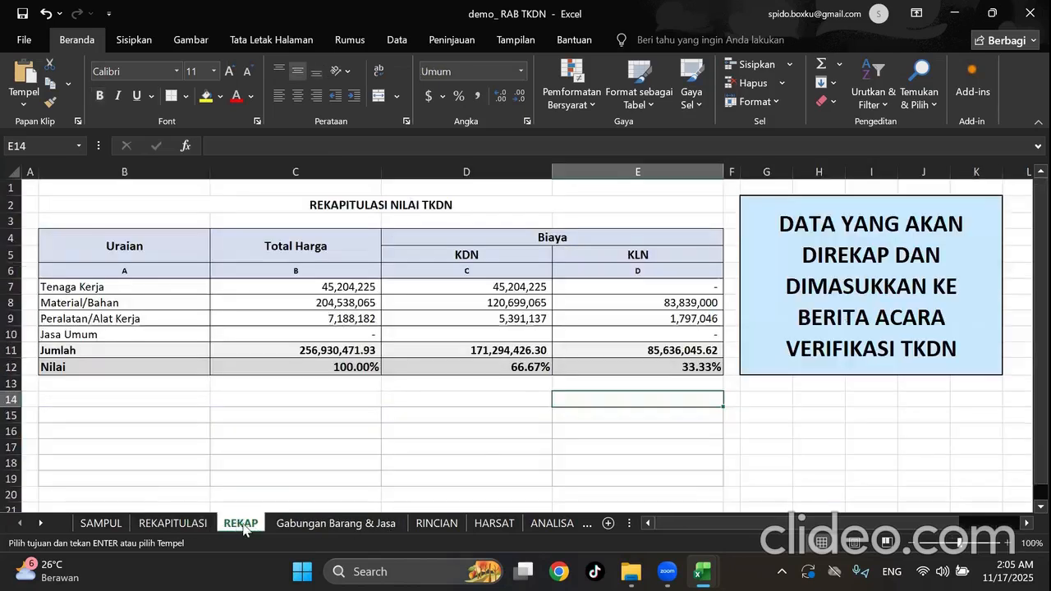
{"action": "left_click", "coordinate": [508, 353]}
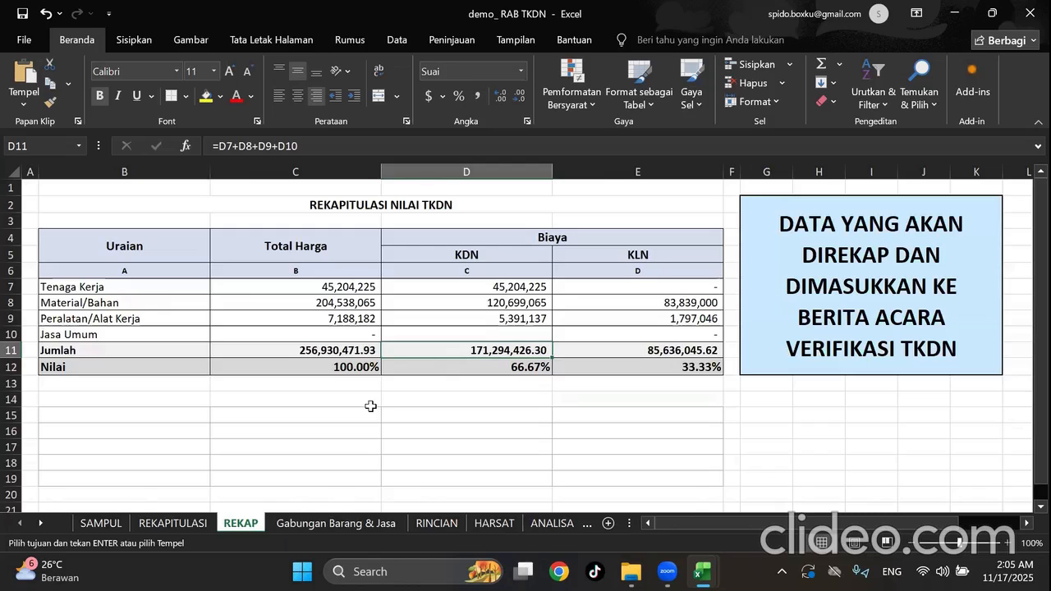
{"action": "left_click", "coordinate": [340, 351]}
{"action": "left_click", "coordinate": [172, 523]}
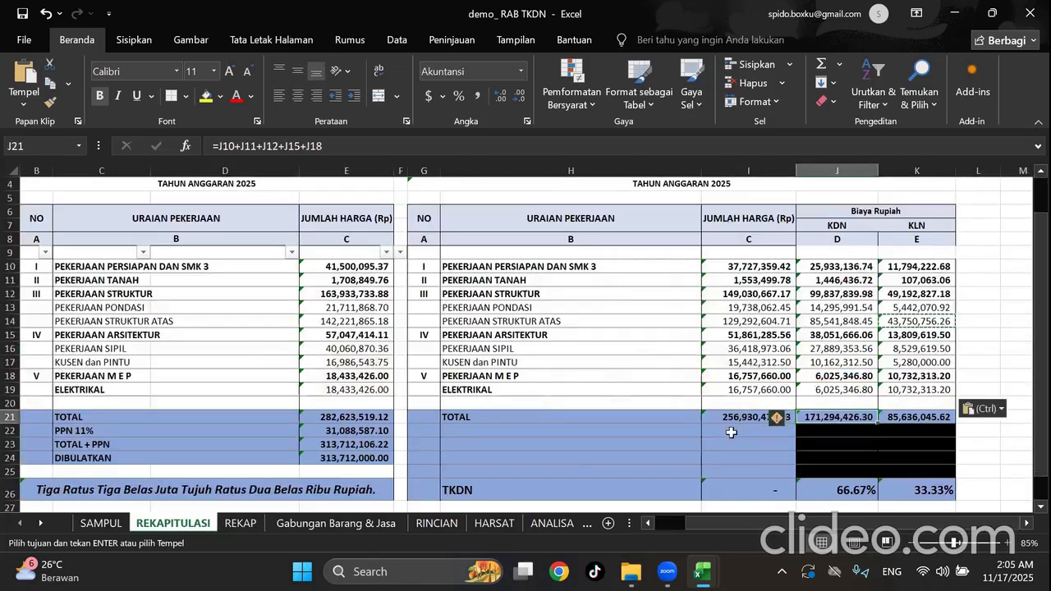
{"action": "left_click", "coordinate": [238, 523]}
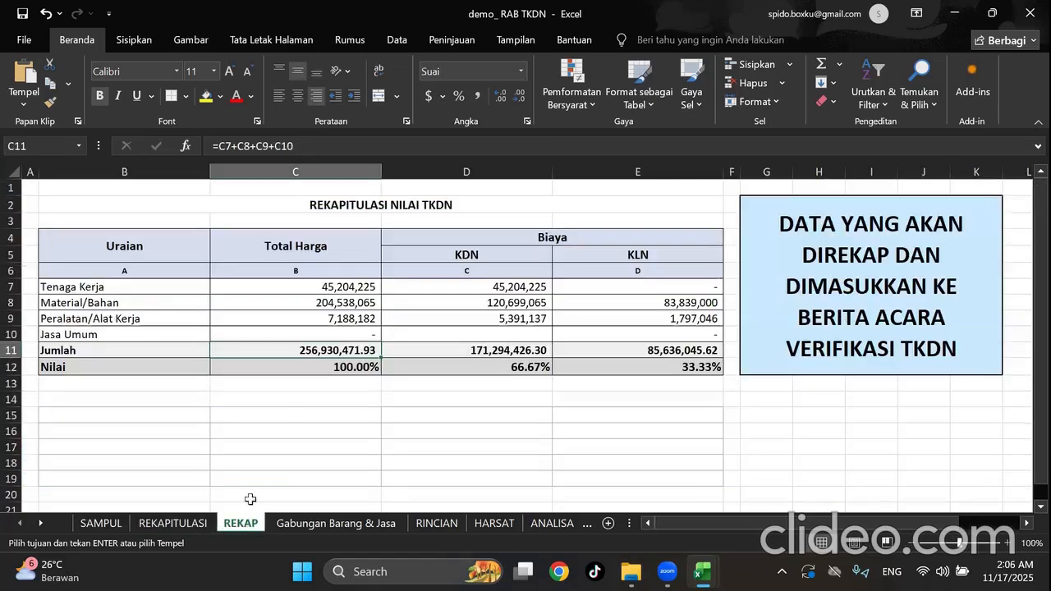
{"action": "left_click", "coordinate": [339, 414]}
{"action": "left_click", "coordinate": [593, 441]}
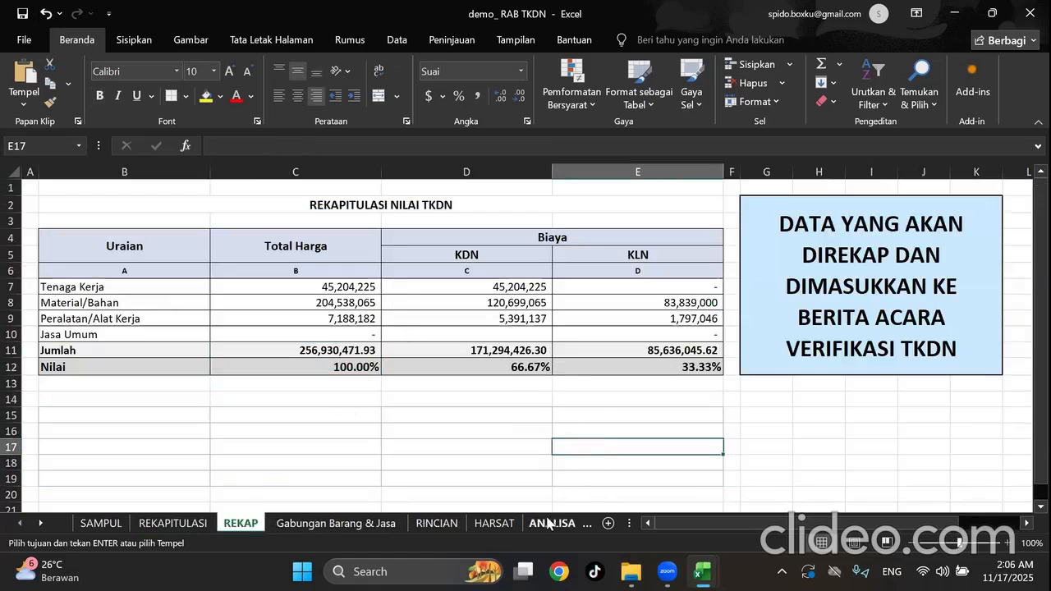
Open the workbook 01_Format Verifikasi TKDN Invoice dari Pelatihan from the TKDN next level folder and show its I. Tenaga Kerja sheet.
{"action": "mouse_move", "coordinate": [701, 572]}
{"action": "mouse_move", "coordinate": [631, 571]}
{"action": "left_click", "coordinate": [642, 516]}
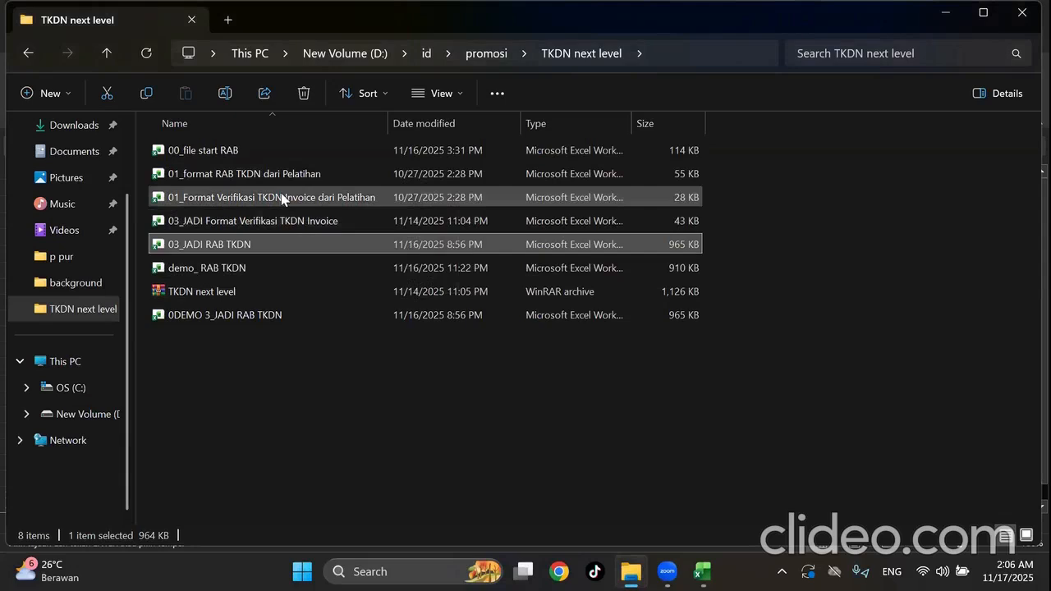
{"action": "double_click", "coordinate": [229, 201]}
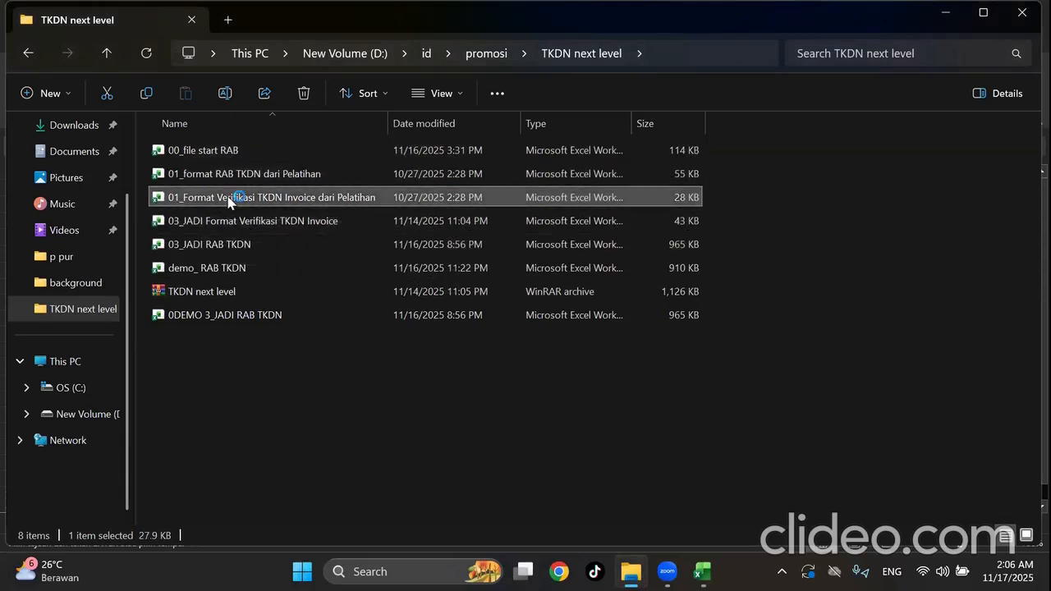
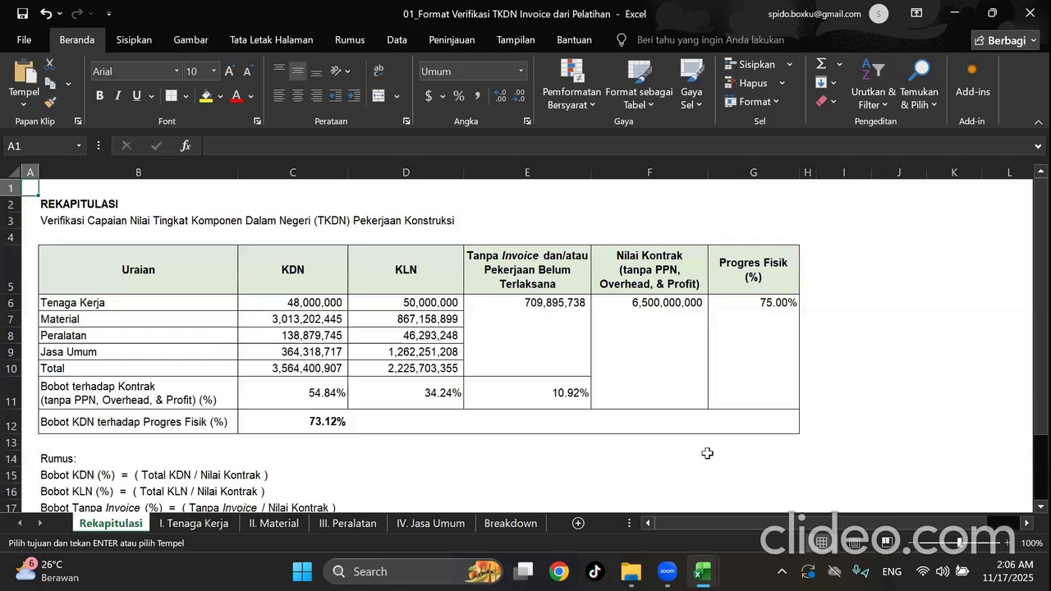
{"action": "left_click", "coordinate": [878, 392]}
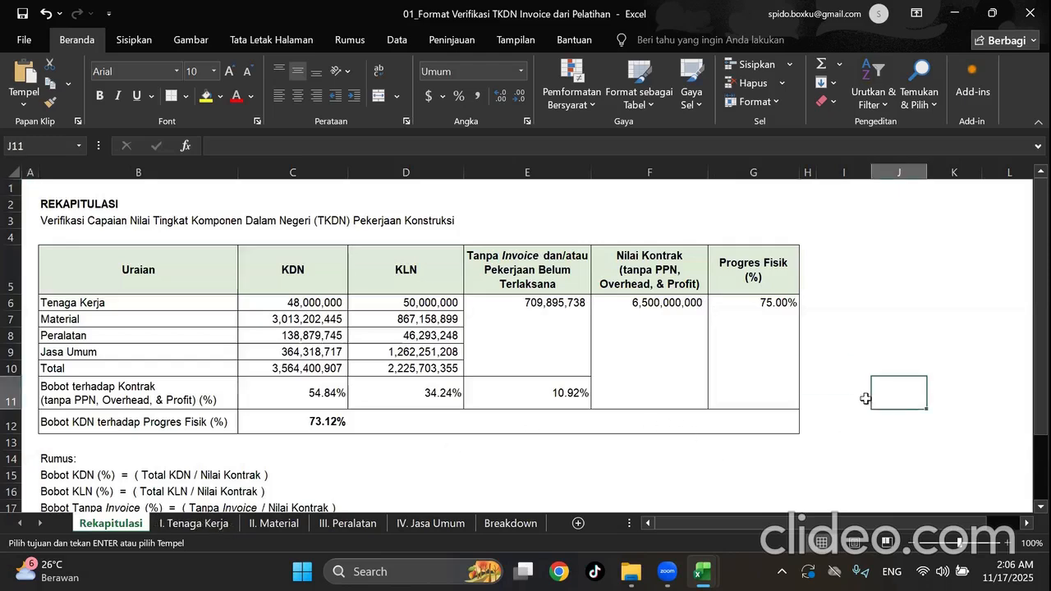
{"action": "left_click", "coordinate": [209, 526]}
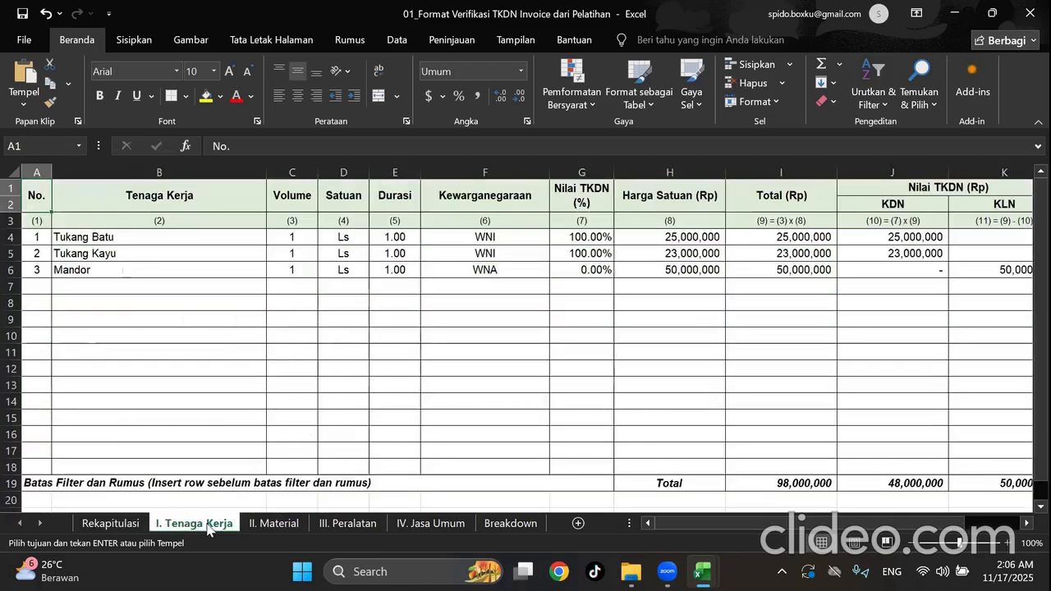
{"action": "double_click", "coordinate": [497, 373]}
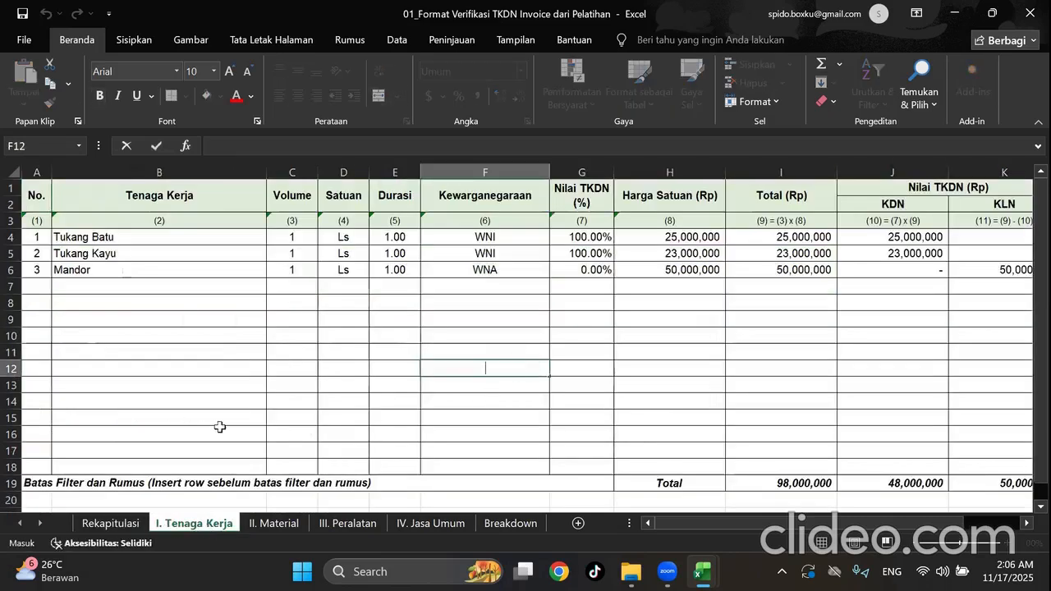
Switch to the demo_ RAB TKDN workbook and copy the labour names Pekerja through Mandor in C8:C14 of DAFTAR HARGA.
{"action": "mouse_move", "coordinate": [702, 572]}
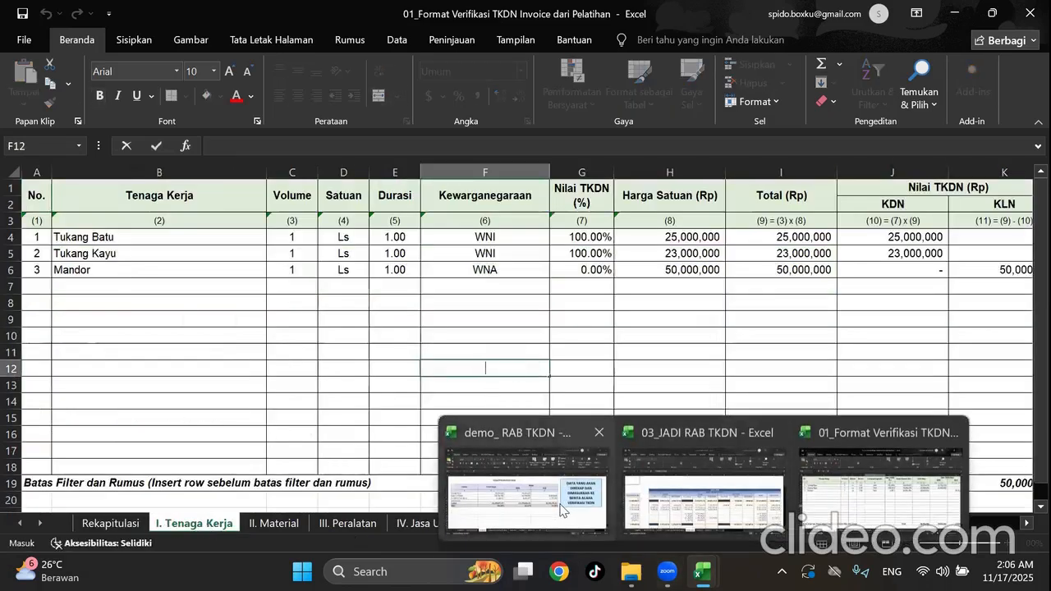
{"action": "left_click", "coordinate": [562, 509]}
{"action": "left_click", "coordinate": [564, 412]}
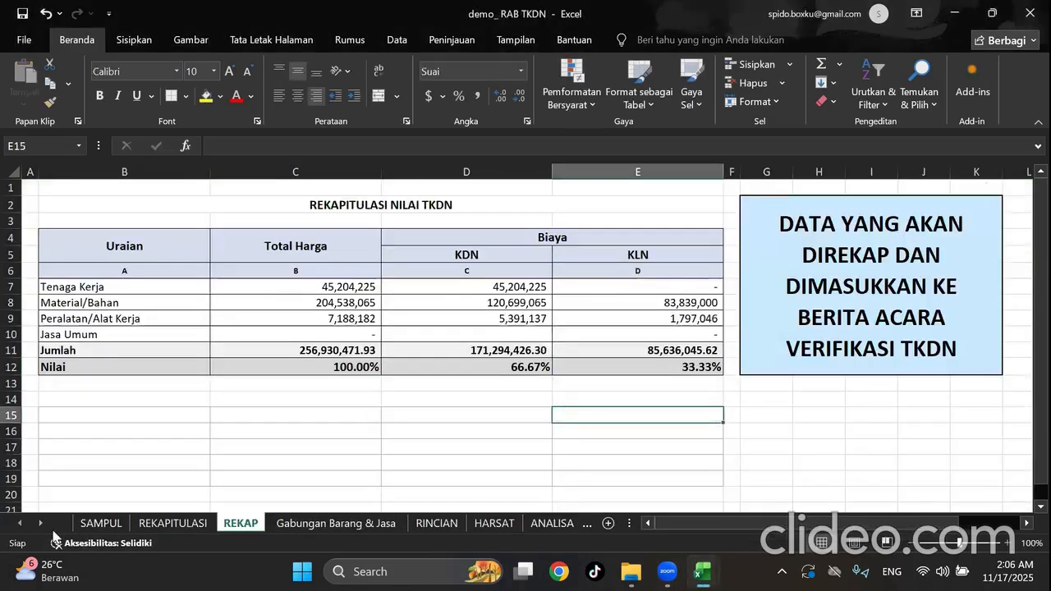
{"action": "scroll", "coordinate": [53, 530], "scroll_direction": "down", "scroll_amount": 2}
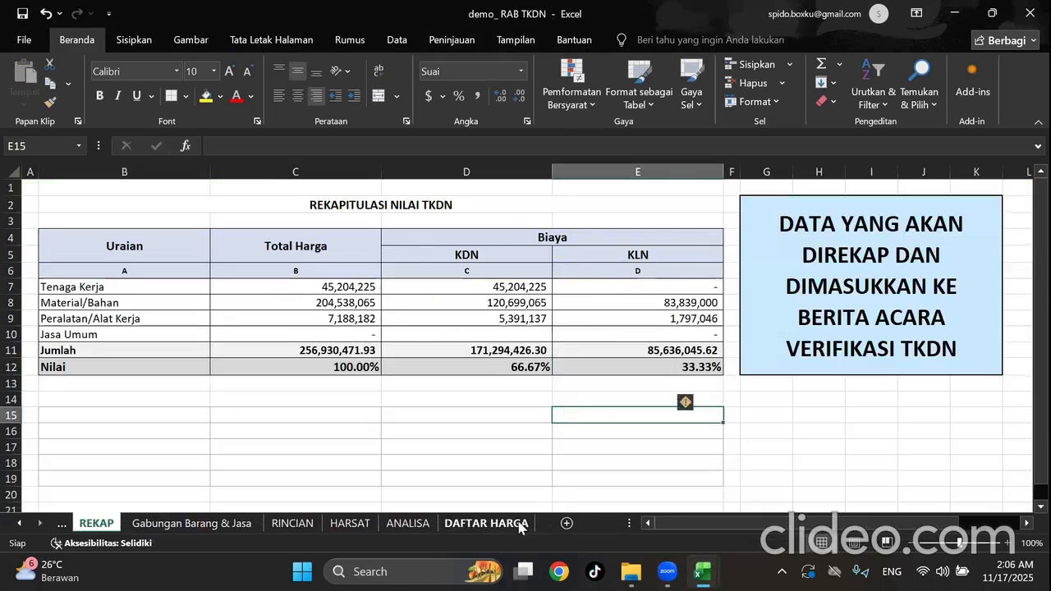
{"action": "left_click", "coordinate": [526, 526]}
{"action": "left_click_drag", "start_coordinate": [896, 527], "coordinate": [448, 532]}
{"action": "scroll", "coordinate": [121, 384], "scroll_direction": "up", "scroll_amount": 2}
{"action": "scroll", "coordinate": [121, 384], "scroll_direction": "up", "scroll_amount": 15}
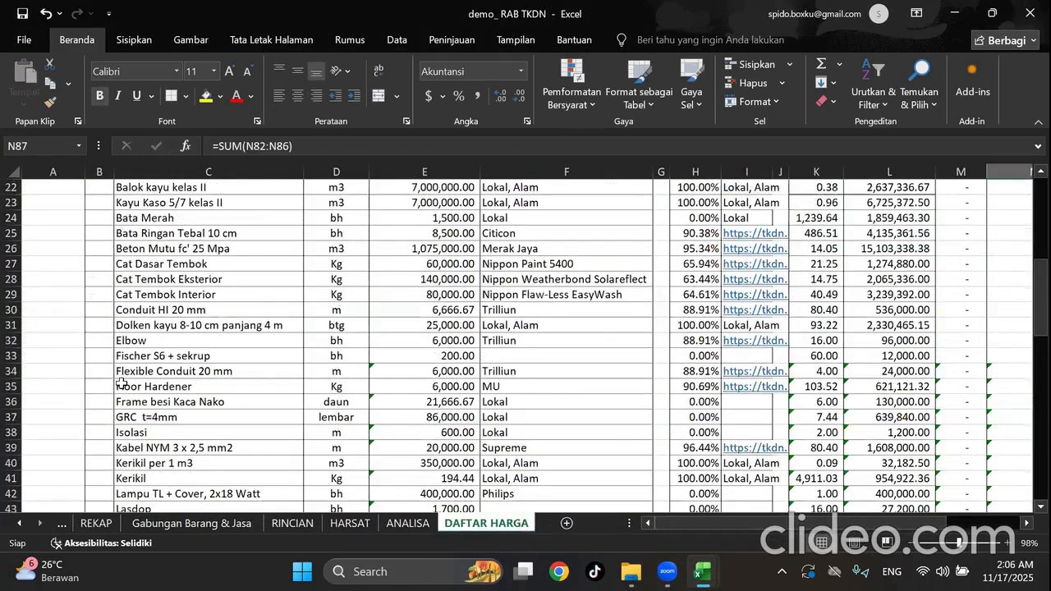
{"action": "scroll", "coordinate": [131, 302], "scroll_direction": "up", "scroll_amount": 7}
{"action": "left_click_drag", "start_coordinate": [136, 294], "coordinate": [140, 384]}
{"action": "key", "text": "ctrl+c"}
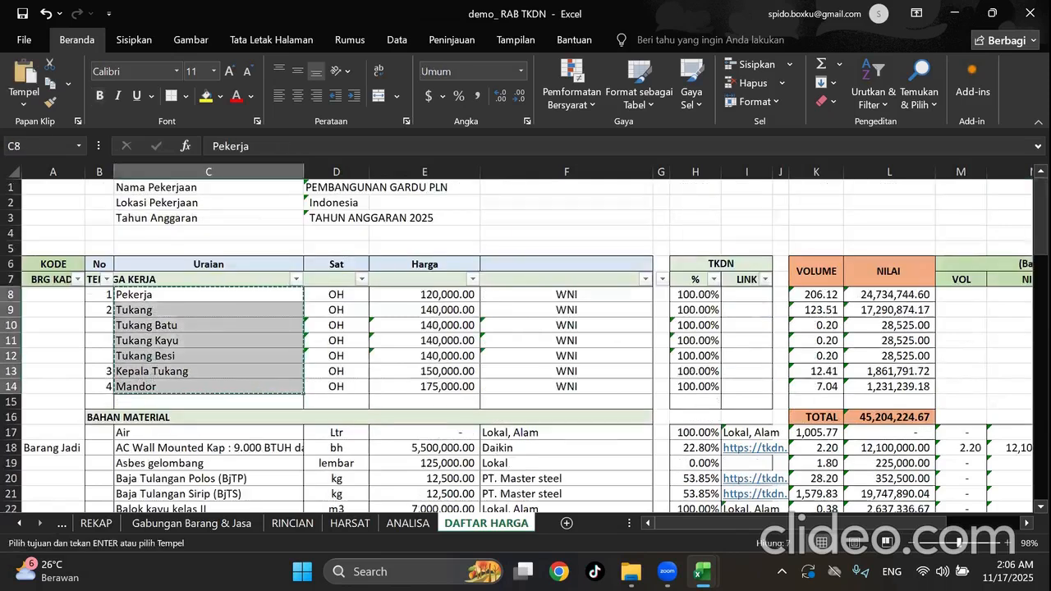
Paste the copied labour names as values into the Tenaga Kerja column of the invoice verification workbook, starting at B4.
{"action": "mouse_move", "coordinate": [702, 571]}
{"action": "left_click", "coordinate": [854, 503]}
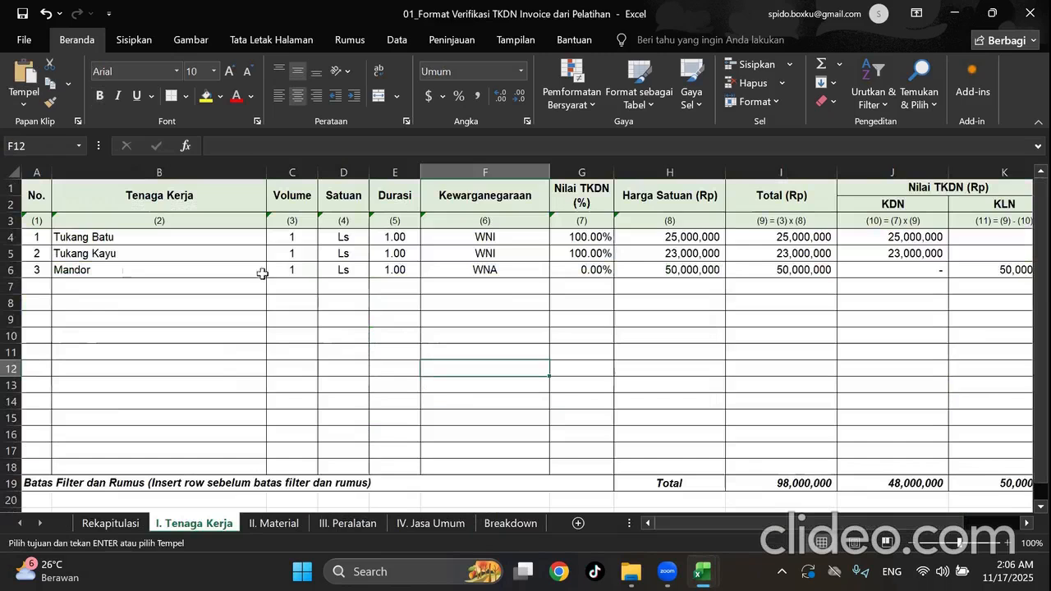
{"action": "left_click", "coordinate": [70, 237]}
{"action": "right_click", "coordinate": [70, 238]}
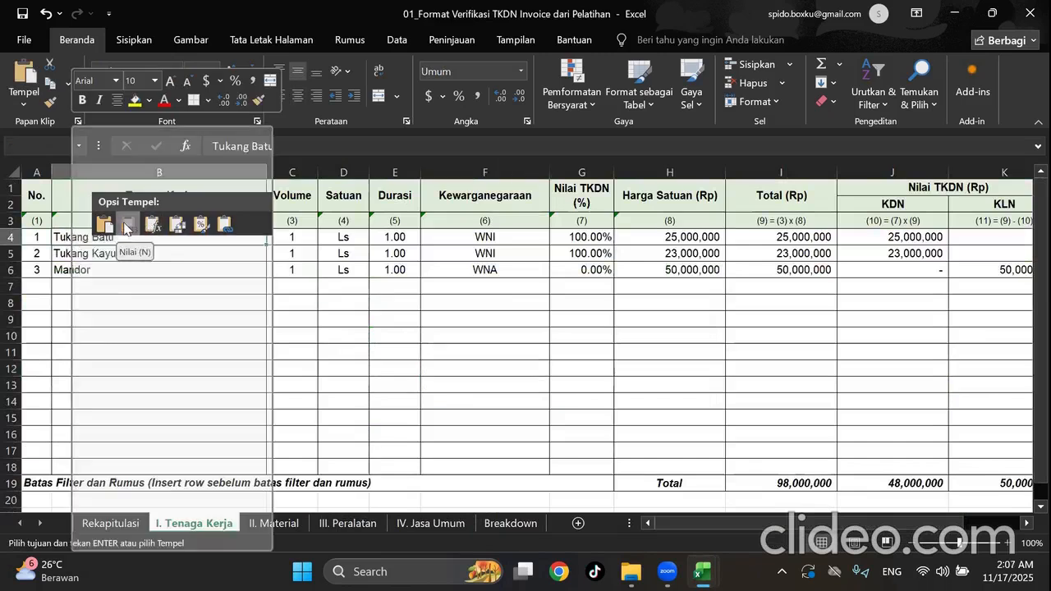
{"action": "left_click", "coordinate": [128, 226]}
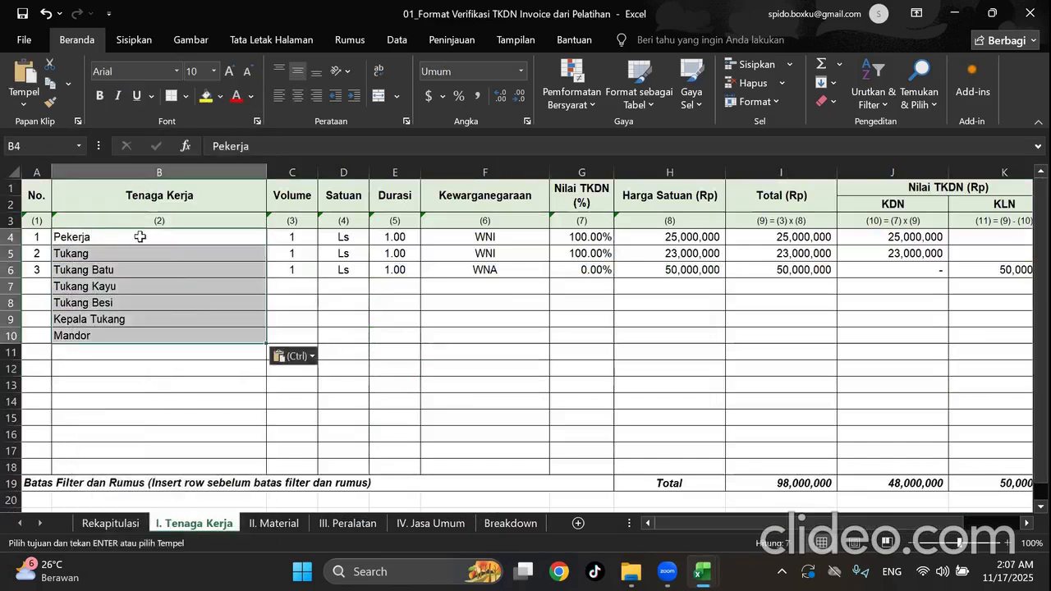
Fill the Volume value 1 from C6 down to C10 for the remaining labour rows through Mandor.
{"action": "left_click", "coordinate": [380, 337]}
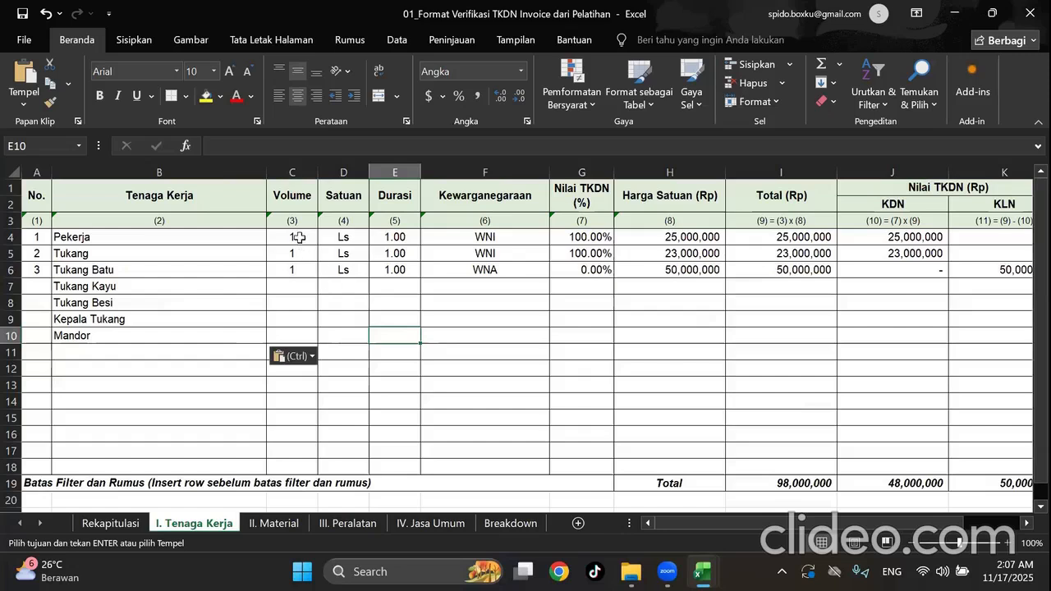
{"action": "left_click", "coordinate": [295, 272]}
{"action": "left_click_drag", "start_coordinate": [315, 280], "coordinate": [315, 340]}
{"action": "left_click", "coordinate": [452, 348]}
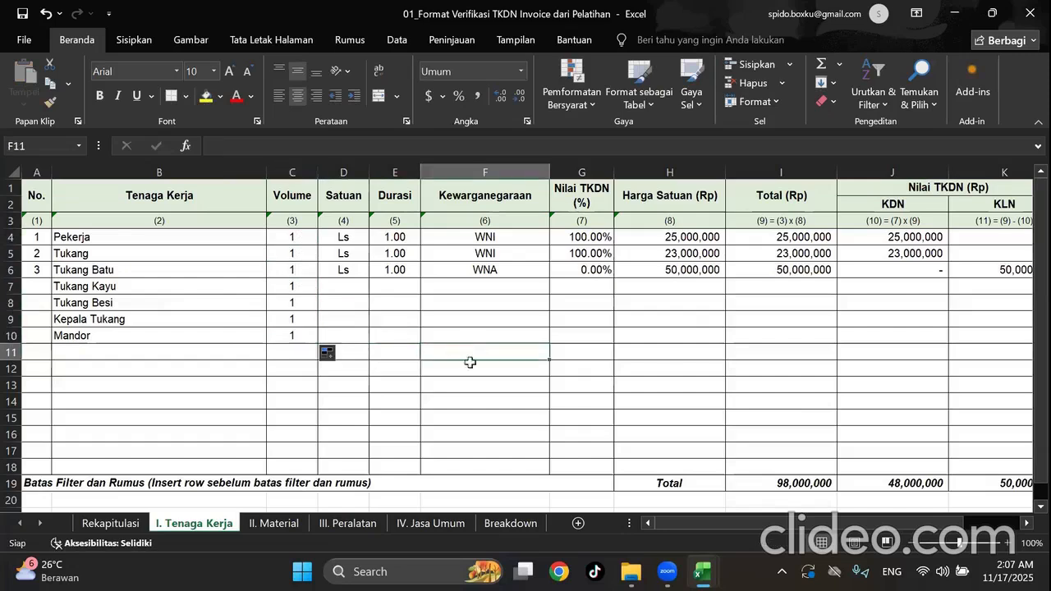
Bring up the 03_JADI RAB TKDN workbook and close it.
{"action": "mouse_move", "coordinate": [700, 565]}
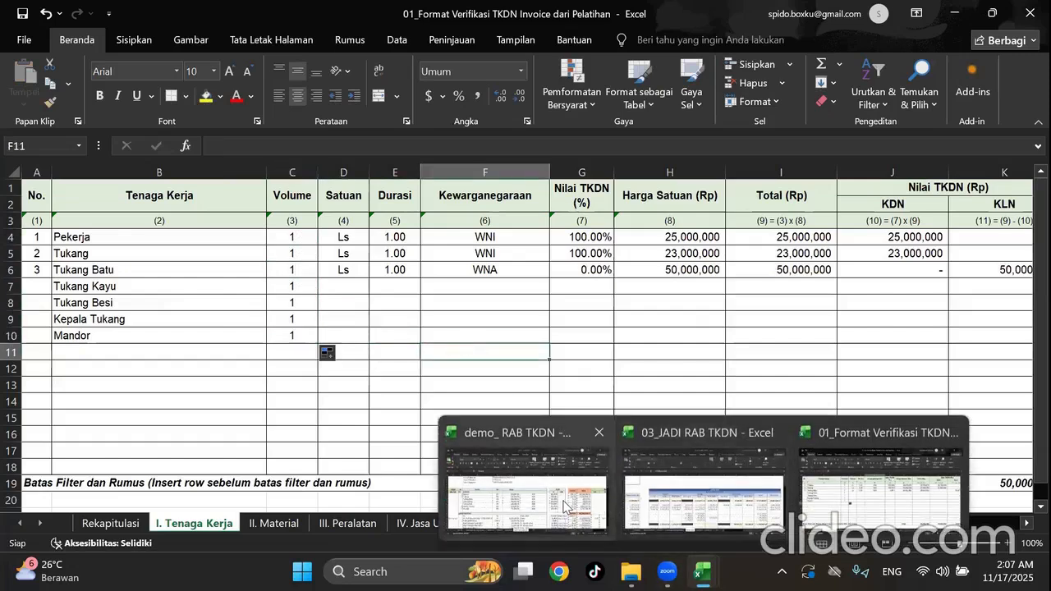
{"action": "left_click", "coordinate": [712, 516]}
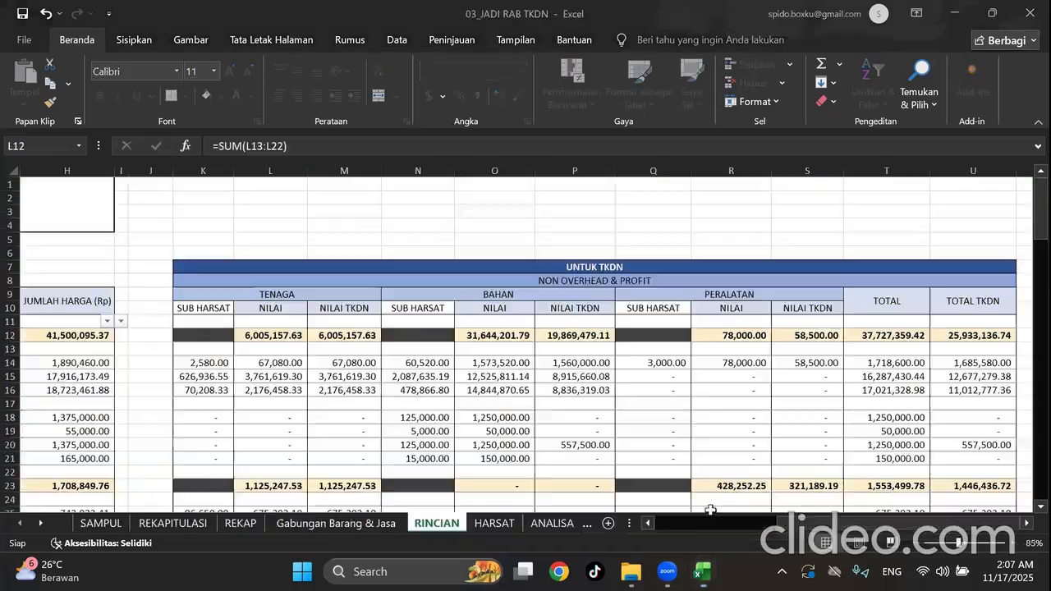
{"action": "left_click", "coordinate": [1026, 18]}
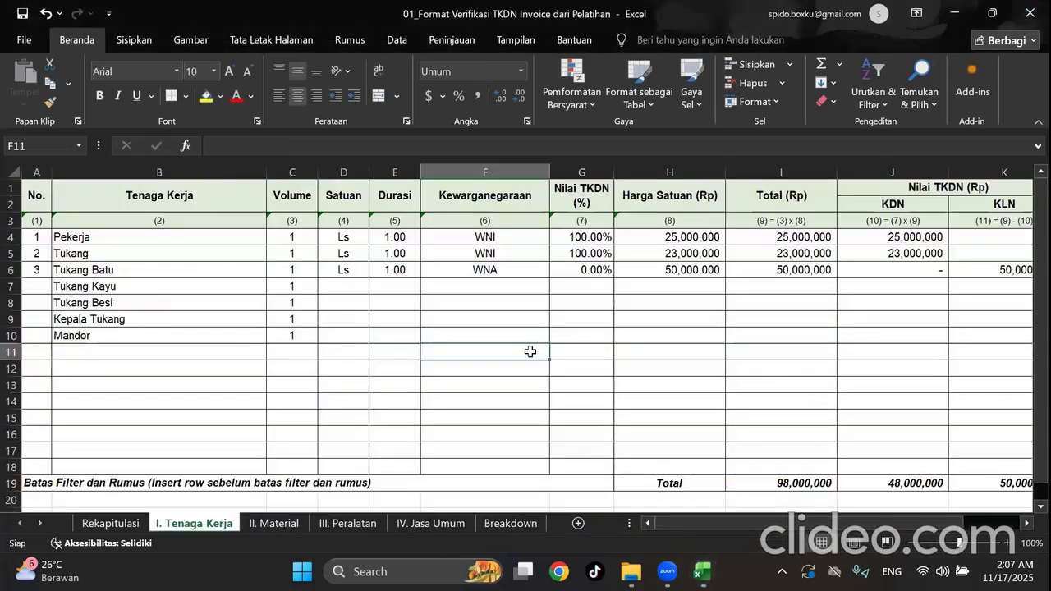
Switch to the demo_ RAB TKDN workbook and copy the labour units in D8:D14 of DAFTAR HARGA.
{"action": "mouse_move", "coordinate": [702, 572]}
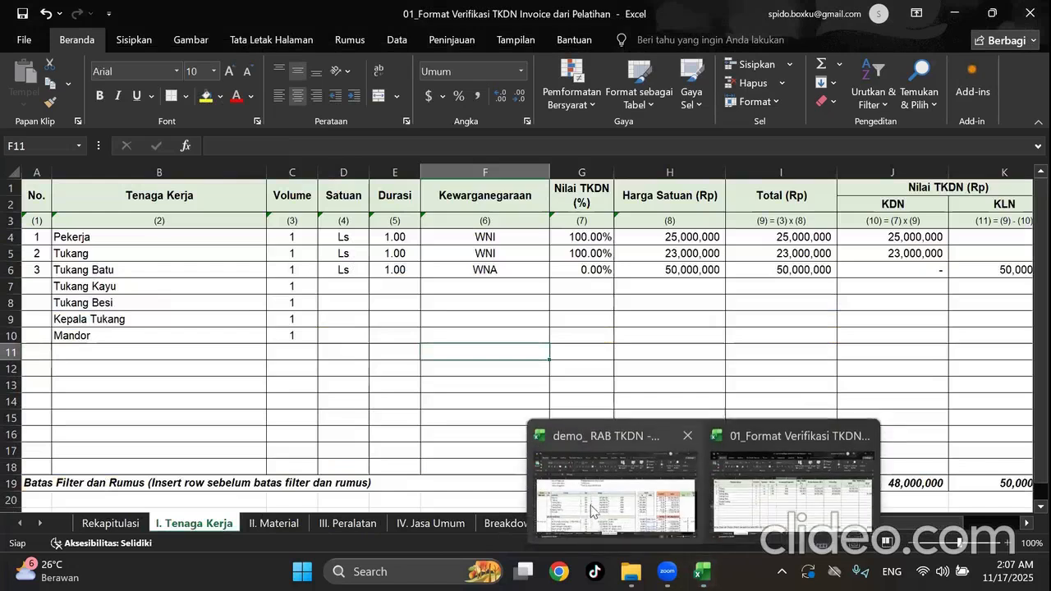
{"action": "left_click", "coordinate": [777, 511]}
{"action": "mouse_move", "coordinate": [702, 571]}
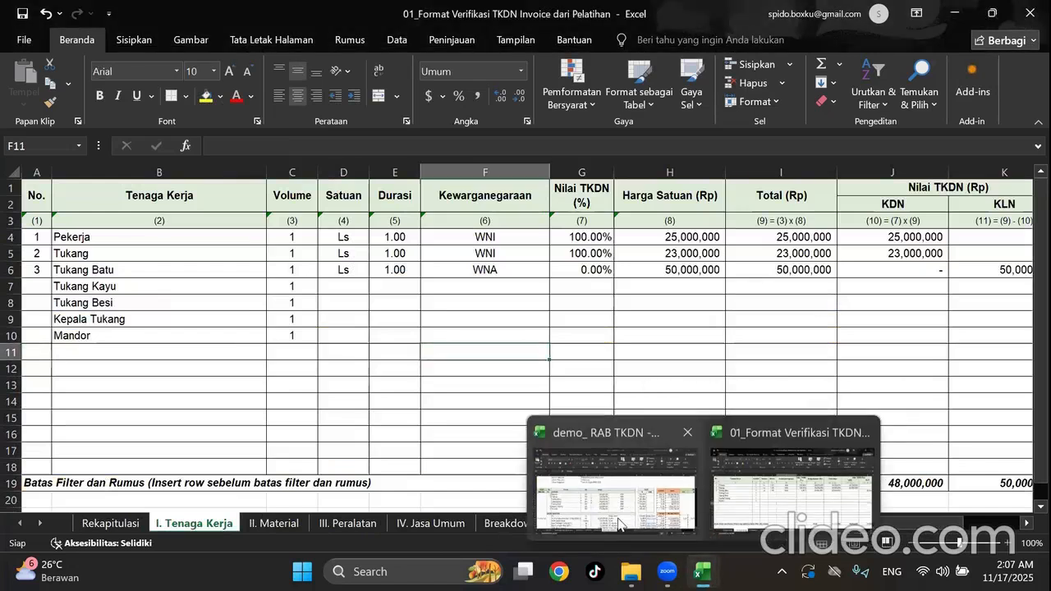
{"action": "left_click", "coordinate": [618, 517]}
{"action": "key", "text": "ctrl+shift+Down"}
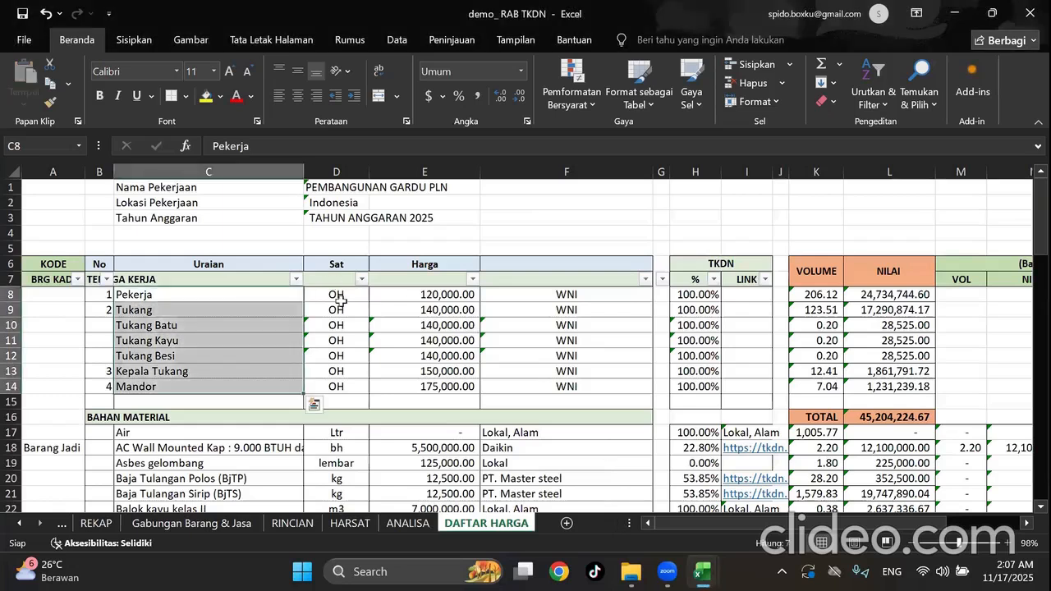
{"action": "double_click", "coordinate": [338, 294]}
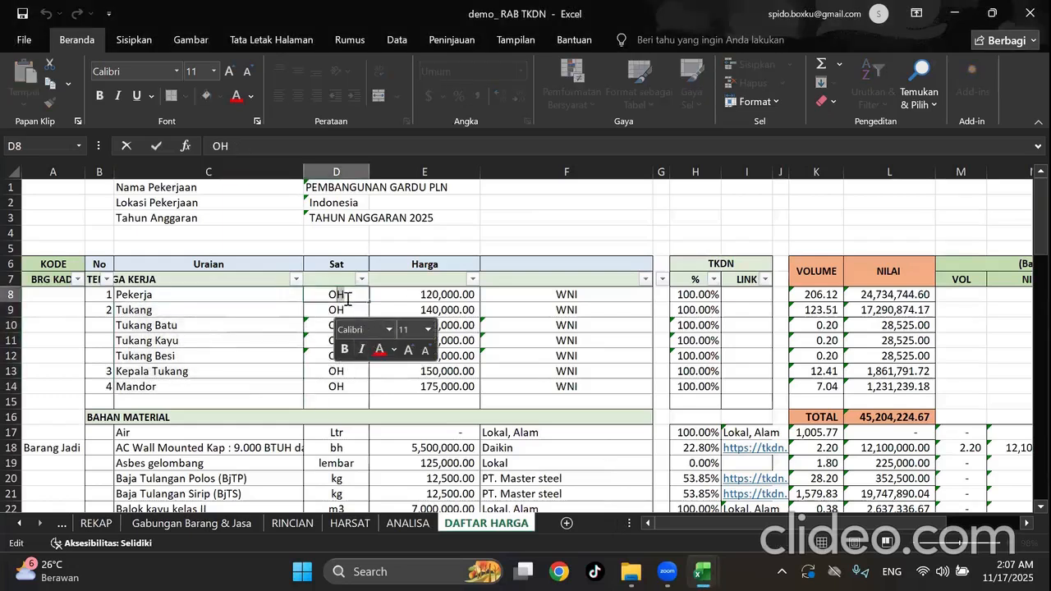
{"action": "left_click_drag", "start_coordinate": [340, 294], "coordinate": [346, 383]}
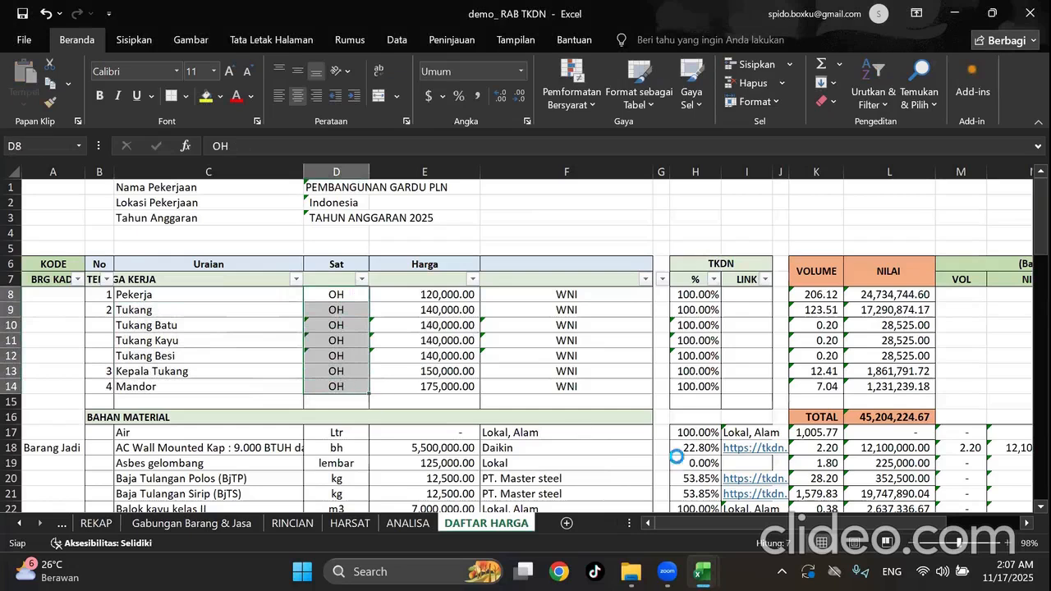
{"action": "key", "text": "ctrl+c"}
Paste the copied units as values into the Satuan column of the invoice verification workbook, starting at D4.
{"action": "mouse_move", "coordinate": [702, 571]}
{"action": "left_click", "coordinate": [801, 512]}
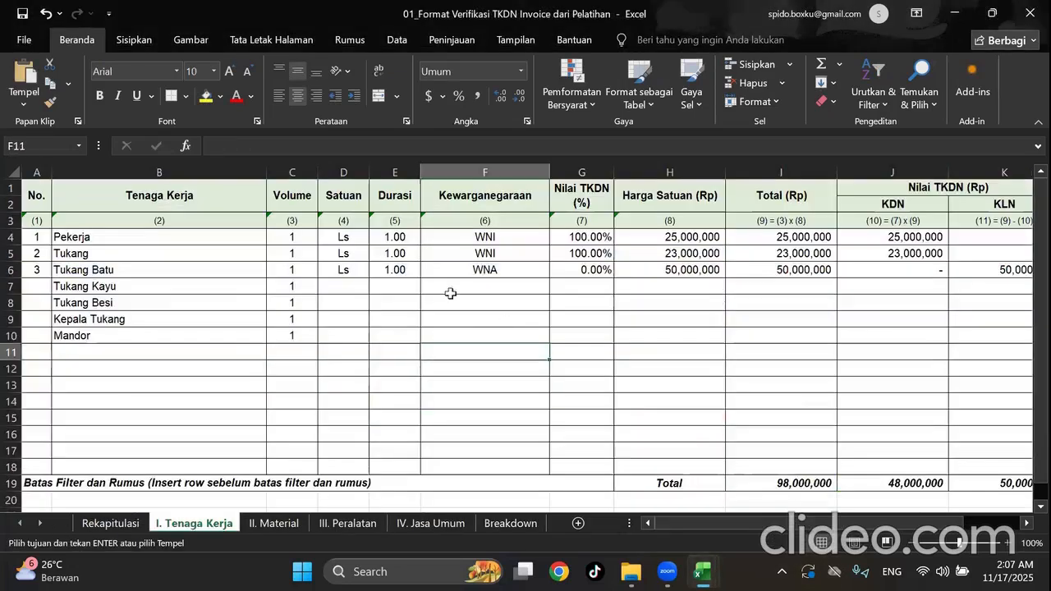
{"action": "left_click", "coordinate": [350, 237]}
{"action": "right_click", "coordinate": [353, 238]}
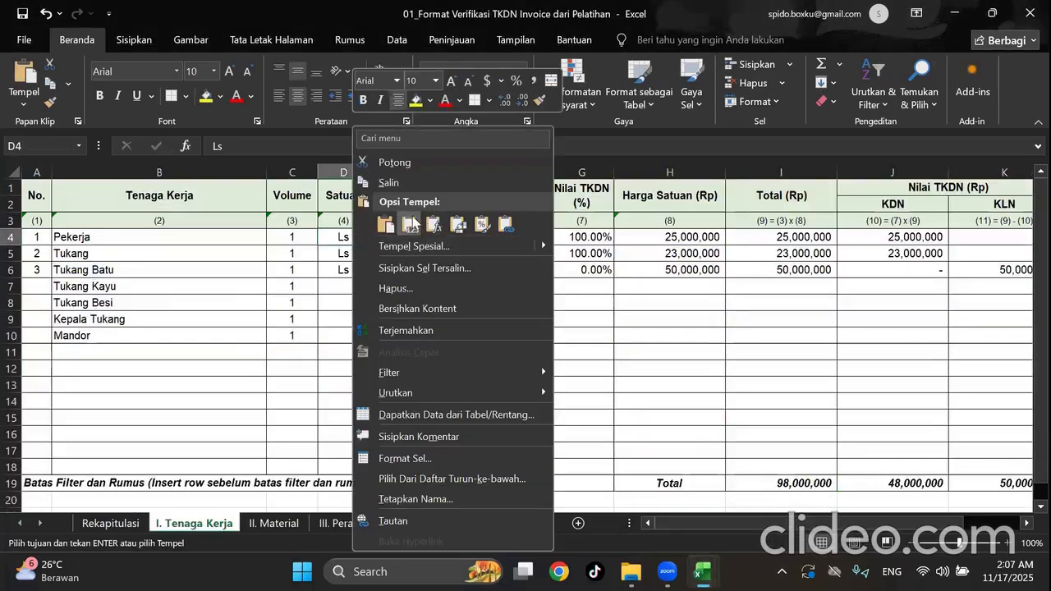
{"action": "left_click", "coordinate": [410, 224]}
{"action": "left_click", "coordinate": [472, 336]}
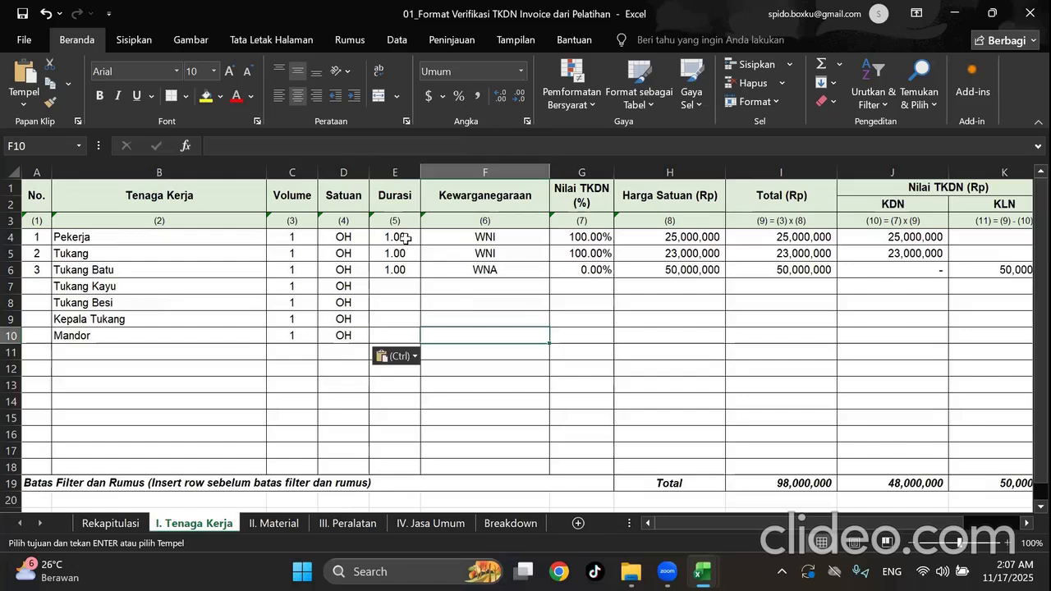
Begin a VLOOKUP in Durasi cell E4 with lookup value B4 and table range $C$8:$K$14 on DAFTAR HARGA of demo_ RAB TKDN.
{"action": "left_click", "coordinate": [401, 237]}
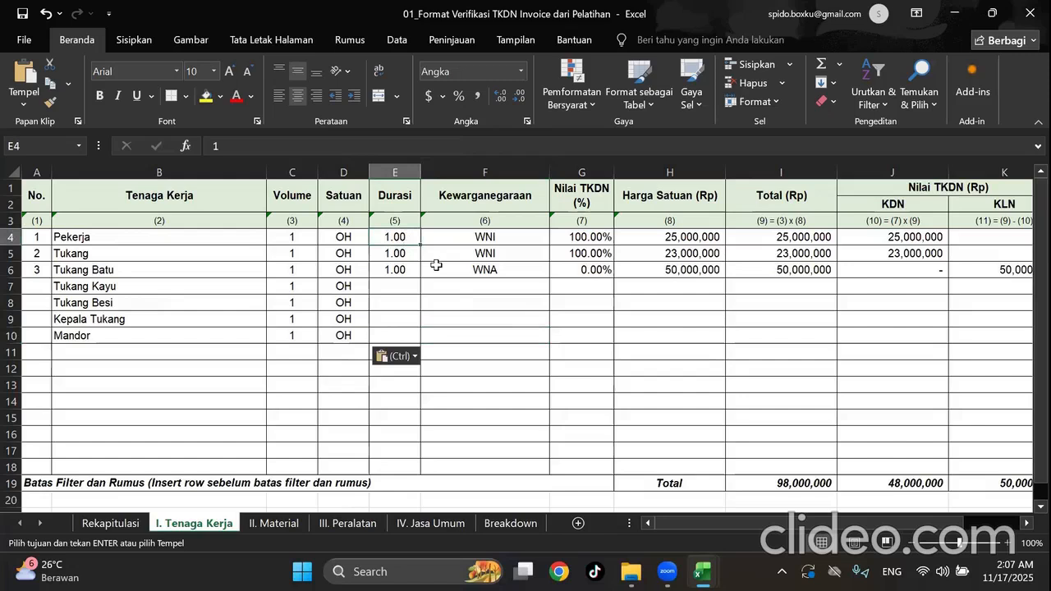
{"action": "type", "text": "=v"}
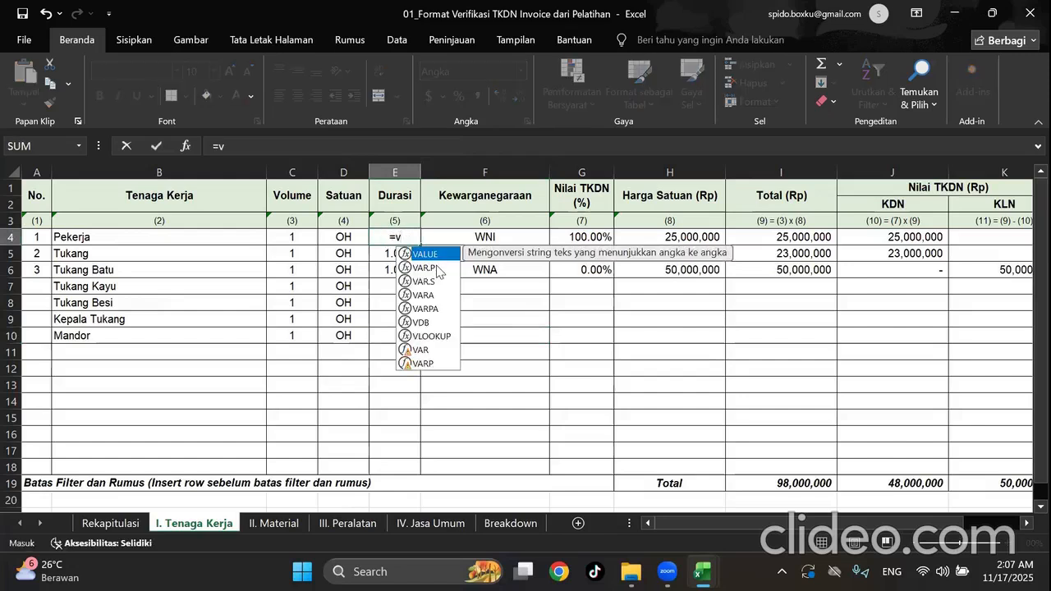
{"action": "type", "text": "l"}
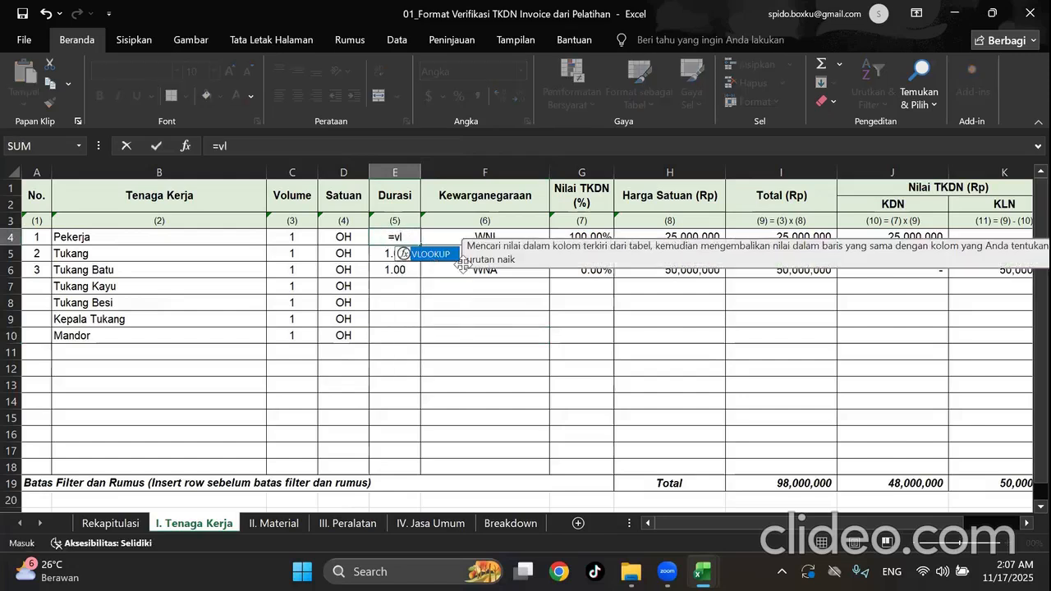
{"action": "double_click", "coordinate": [446, 258]}
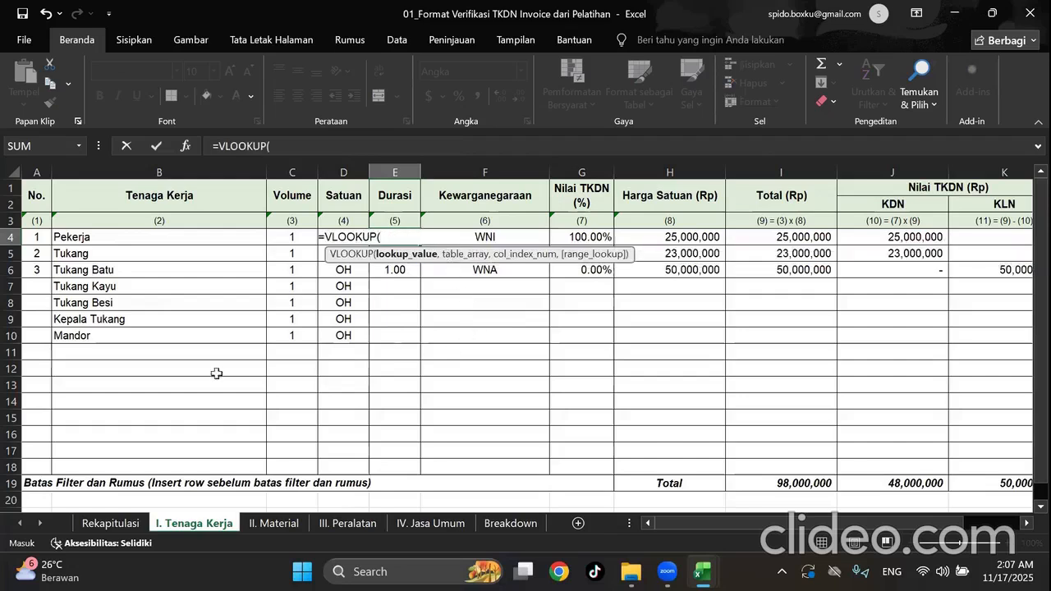
{"action": "left_click", "coordinate": [66, 236]}
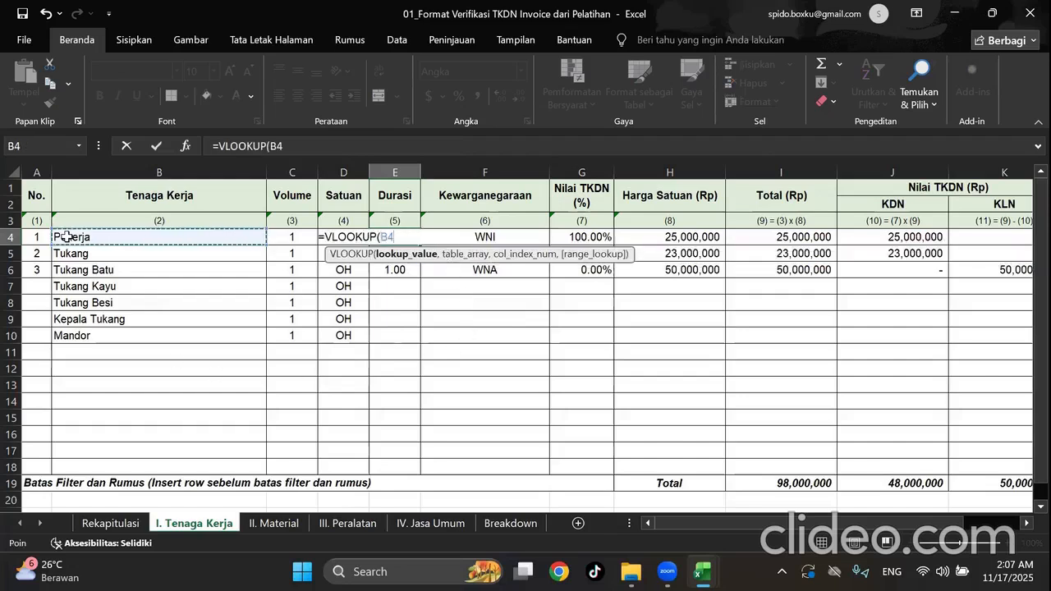
{"action": "type", "text": ","}
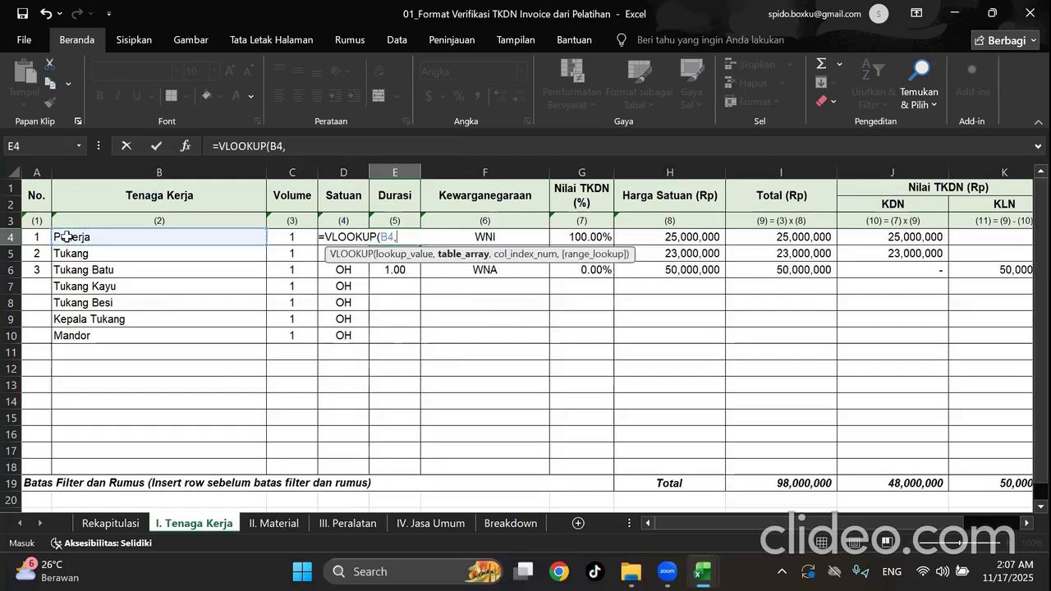
{"action": "mouse_move", "coordinate": [702, 571]}
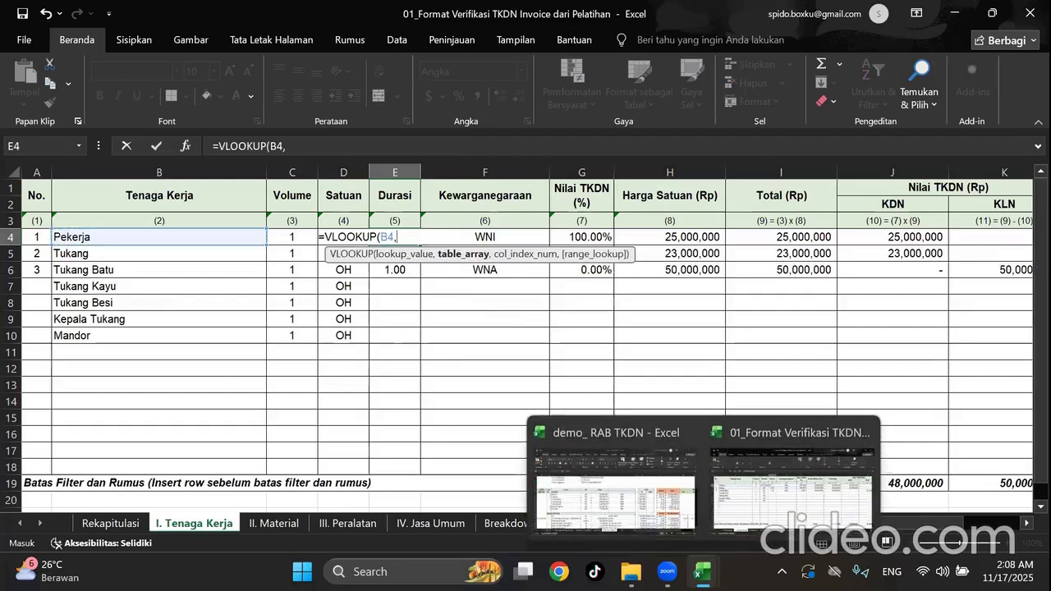
{"action": "left_click", "coordinate": [616, 509]}
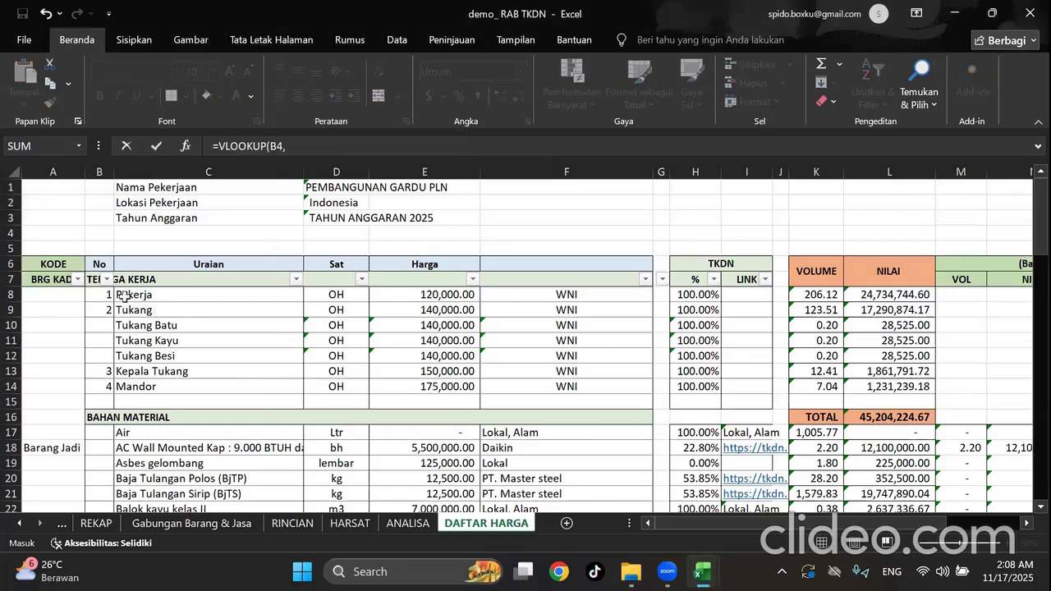
{"action": "left_click_drag", "start_coordinate": [124, 293], "coordinate": [535, 384]}
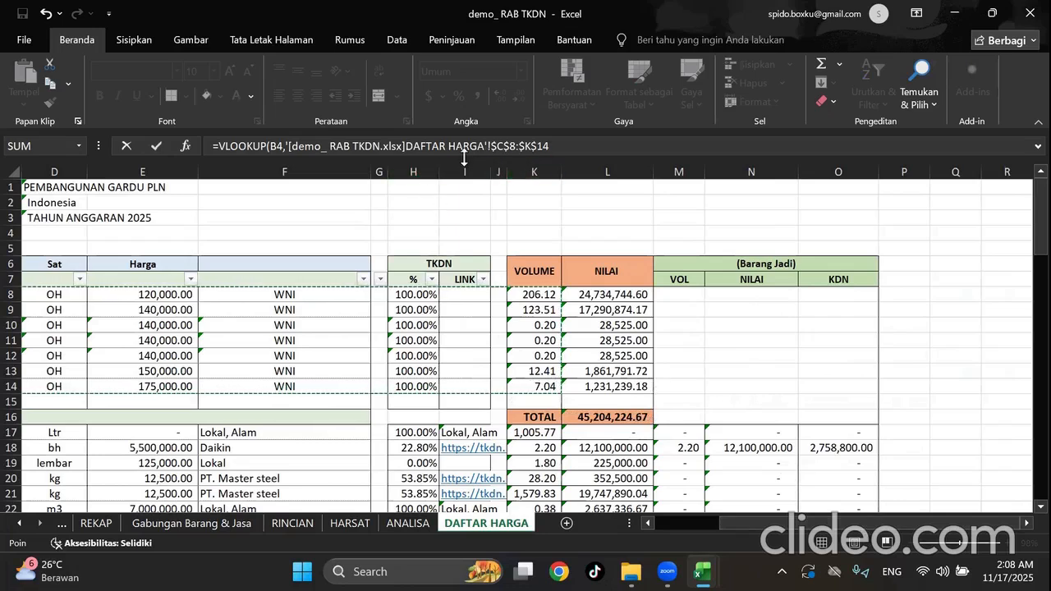
Complete the VLOOKUP formula with column index 0 and range lookup 0, and enter it.
{"action": "left_click", "coordinate": [572, 146]}
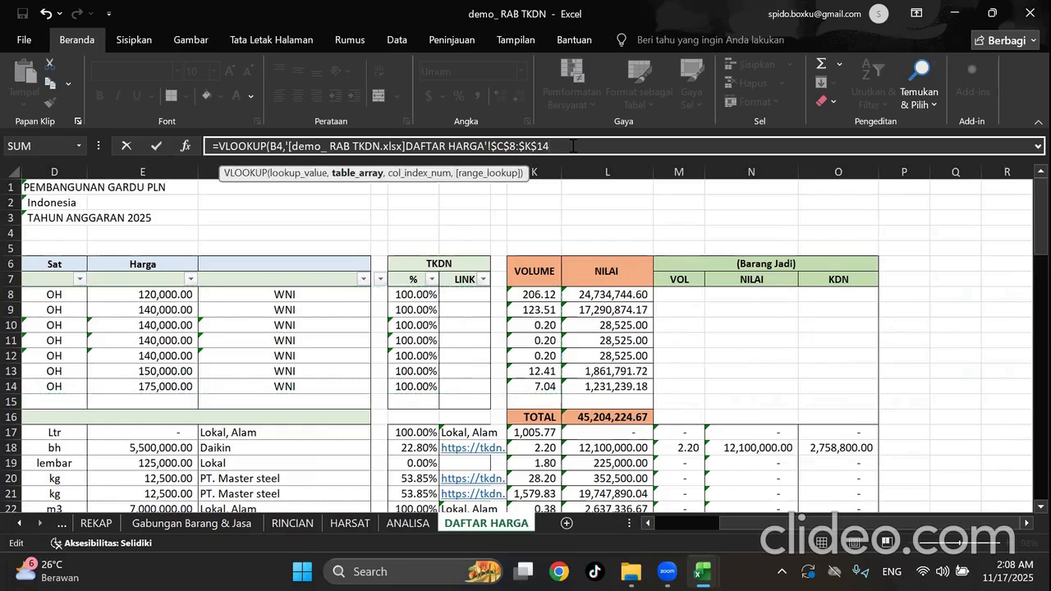
{"action": "type", "text": ","}
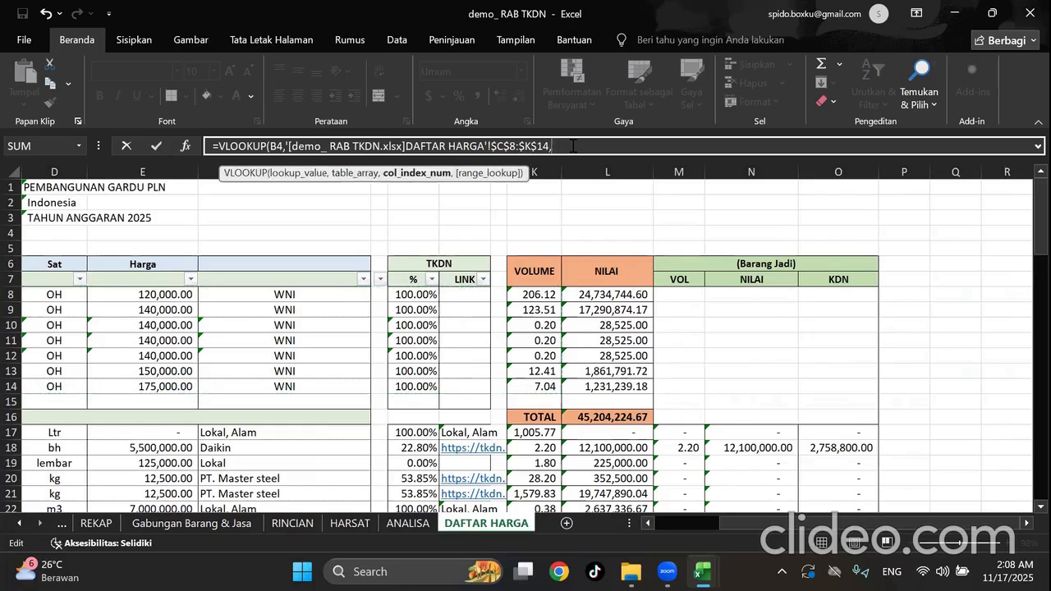
{"action": "type", "text": "0"}
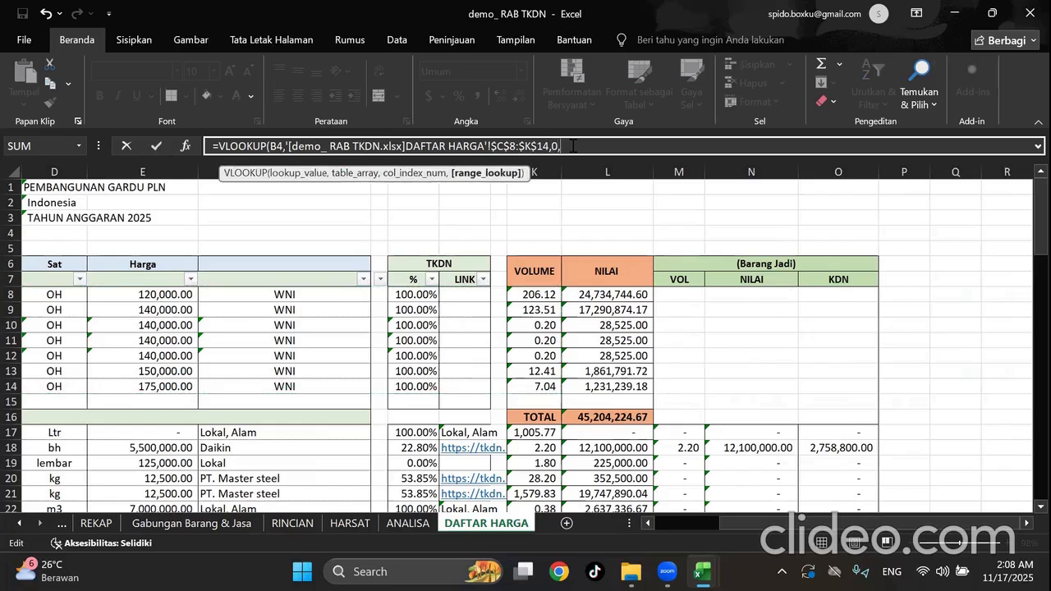
{"action": "type", "text": ",0"}
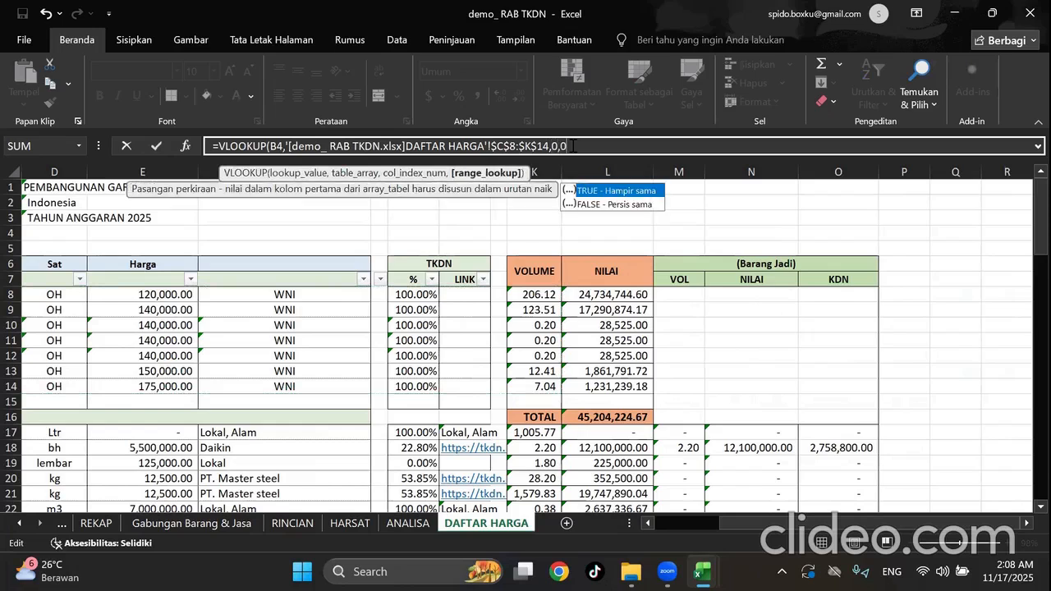
{"action": "type", "text": ")"}
{"action": "key", "text": "Return"}
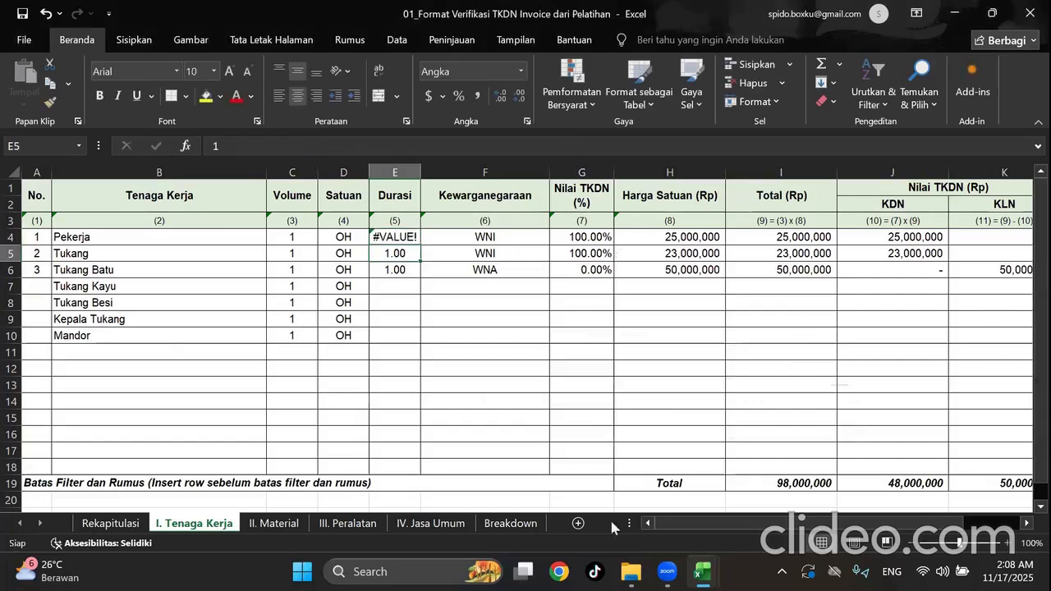
Count the columns from Uraian to VOLUME on DAFTAR HARGA in the demo_ RAB TKDN workbook.
{"action": "mouse_move", "coordinate": [702, 571]}
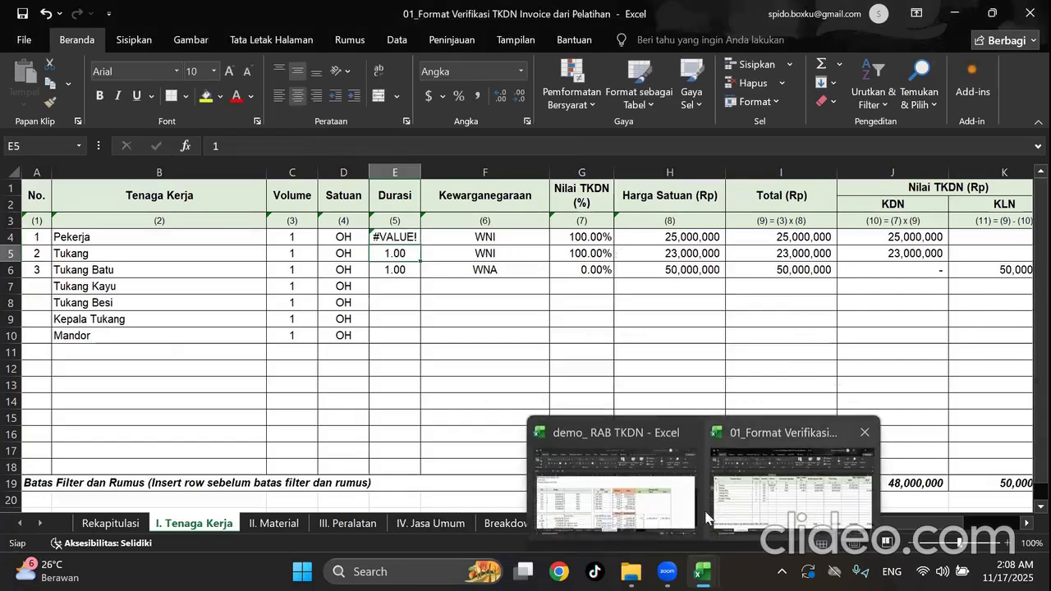
{"action": "left_click", "coordinate": [616, 484]}
{"action": "left_click_drag", "start_coordinate": [743, 523], "coordinate": [682, 525]}
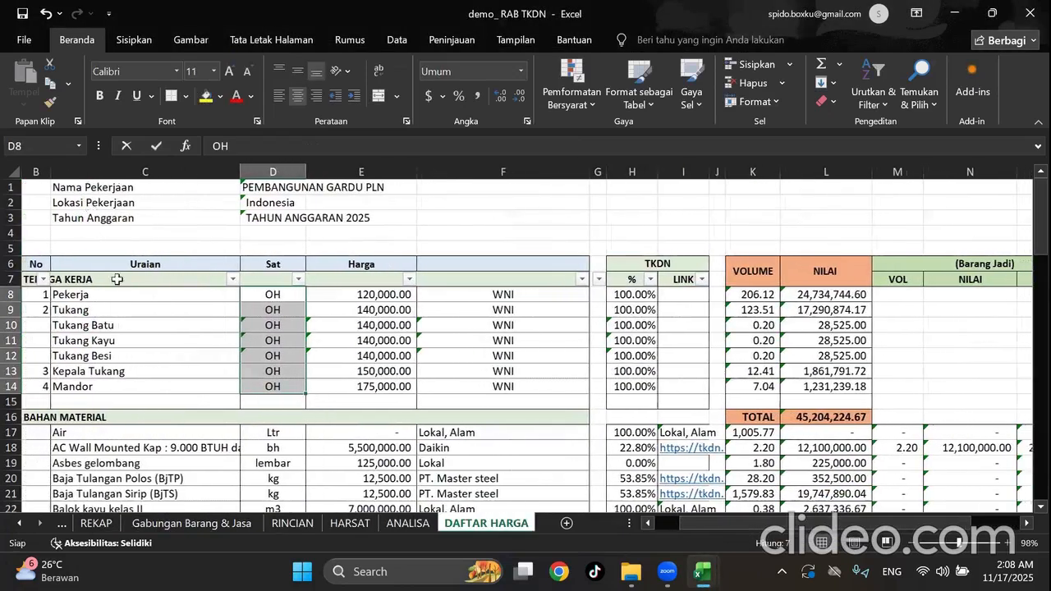
{"action": "left_click", "coordinate": [113, 307]}
{"action": "key", "text": "Right"}
{"action": "key", "text": "Right"}
{"action": "key", "text": "Right"}
{"action": "key", "text": "Right"}
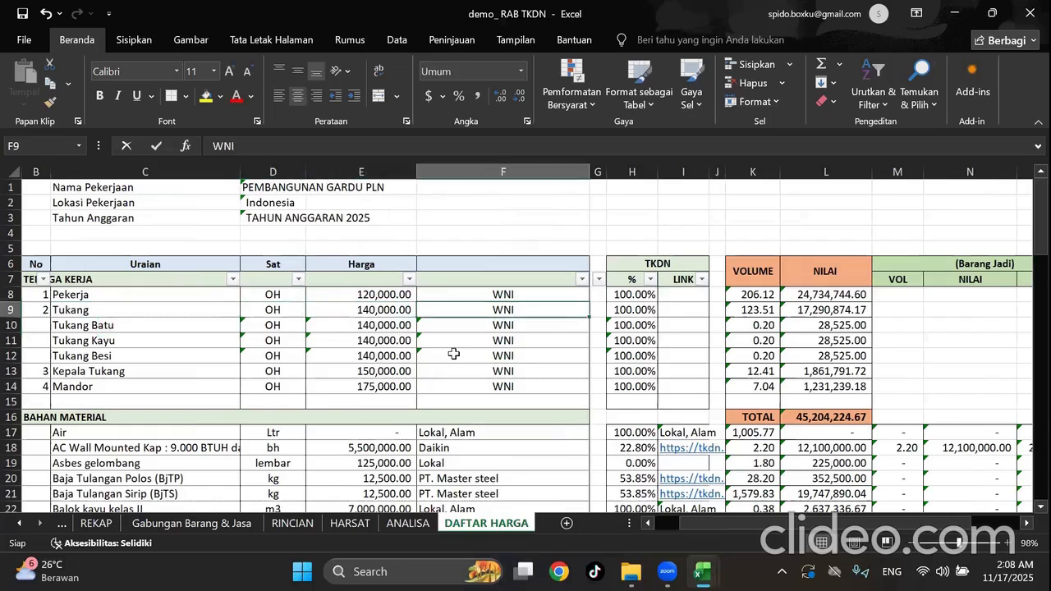
{"action": "key", "text": "Right"}
{"action": "key", "text": "Right"}
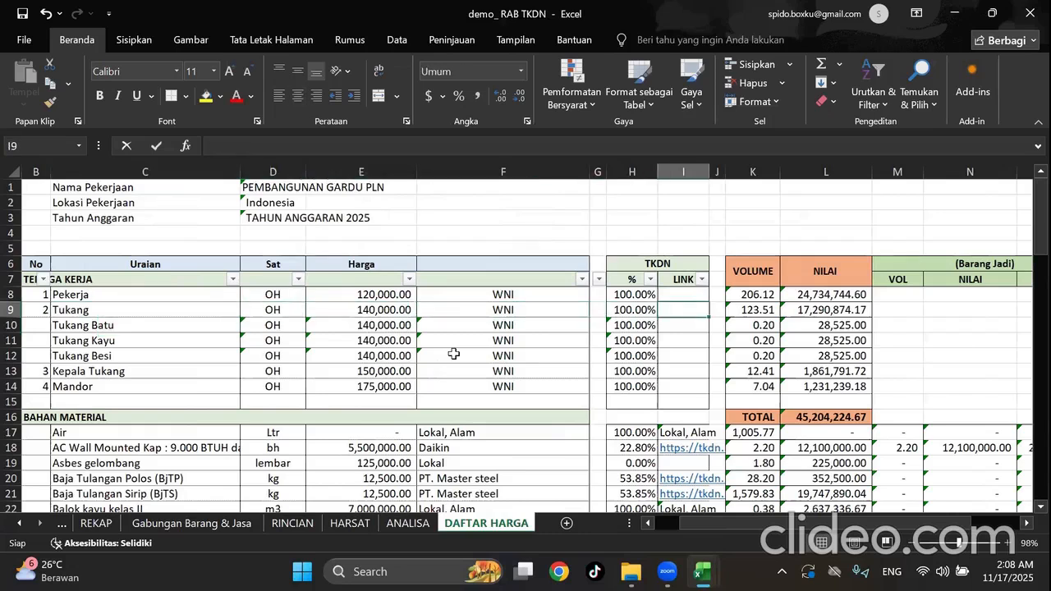
{"action": "key", "text": "Right"}
{"action": "key", "text": "Right"}
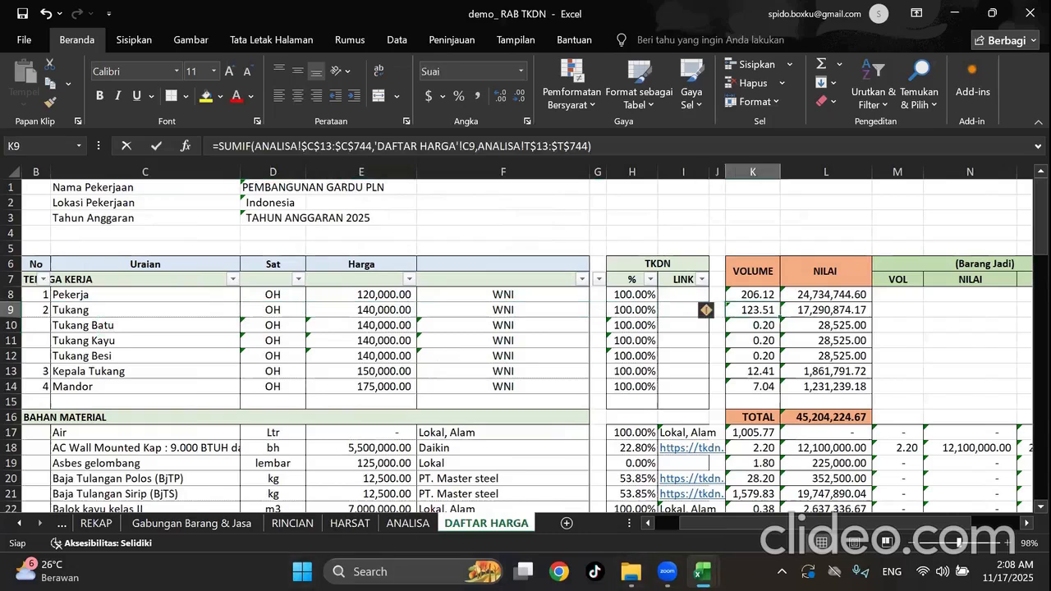
Return to the invoice verification workbook and change the column index of the E4 VLOOKUP to 9.
{"action": "mouse_move", "coordinate": [703, 572]}
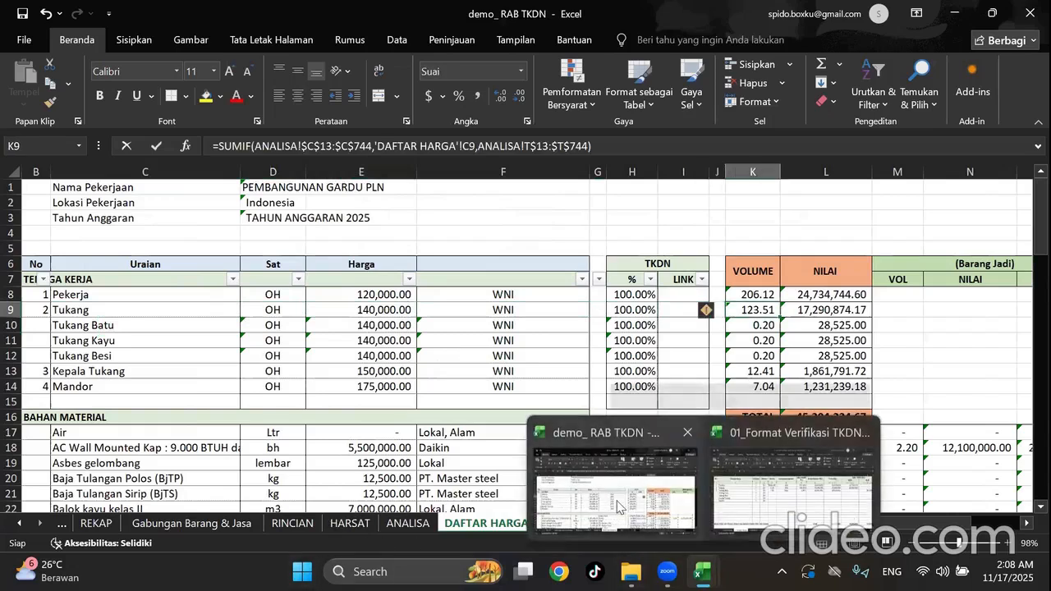
{"action": "left_click", "coordinate": [779, 508]}
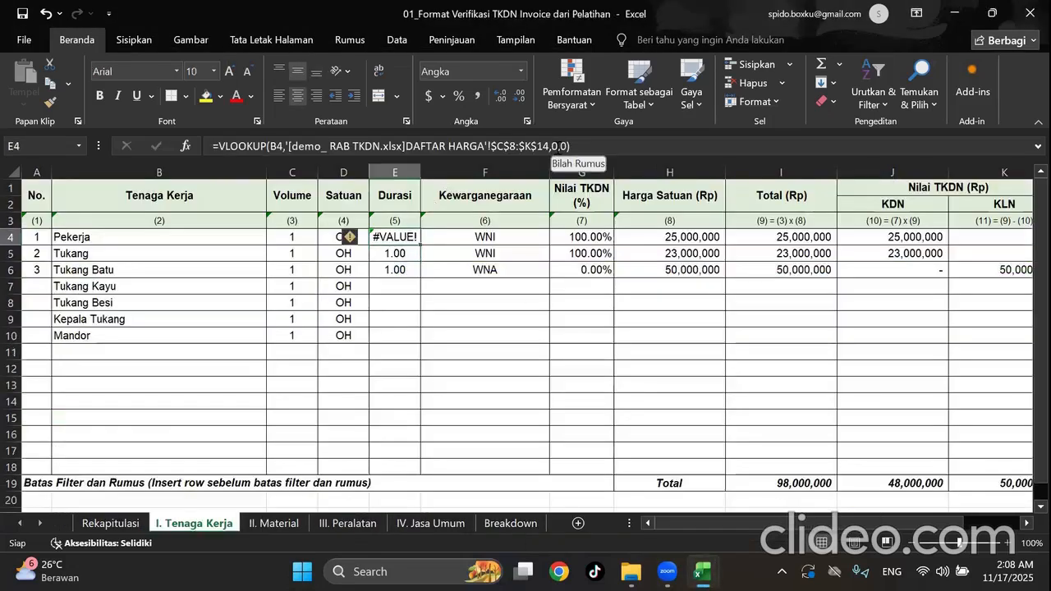
{"action": "left_click", "coordinate": [562, 147]}
{"action": "key", "text": "BackSpace"}
{"action": "type", "text": "9"}
{"action": "key", "text": "Return"}
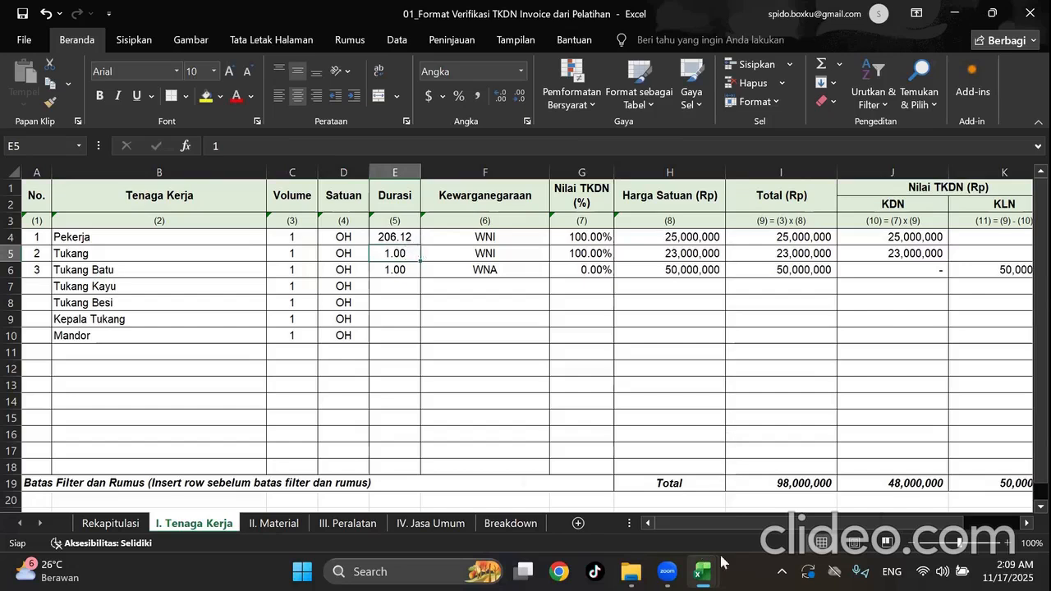
Check the Pekerja VOLUME cell on DAFTAR HARGA in the demo_ RAB TKDN workbook, and return to the invoice verification workbook.
{"action": "mouse_move", "coordinate": [702, 572]}
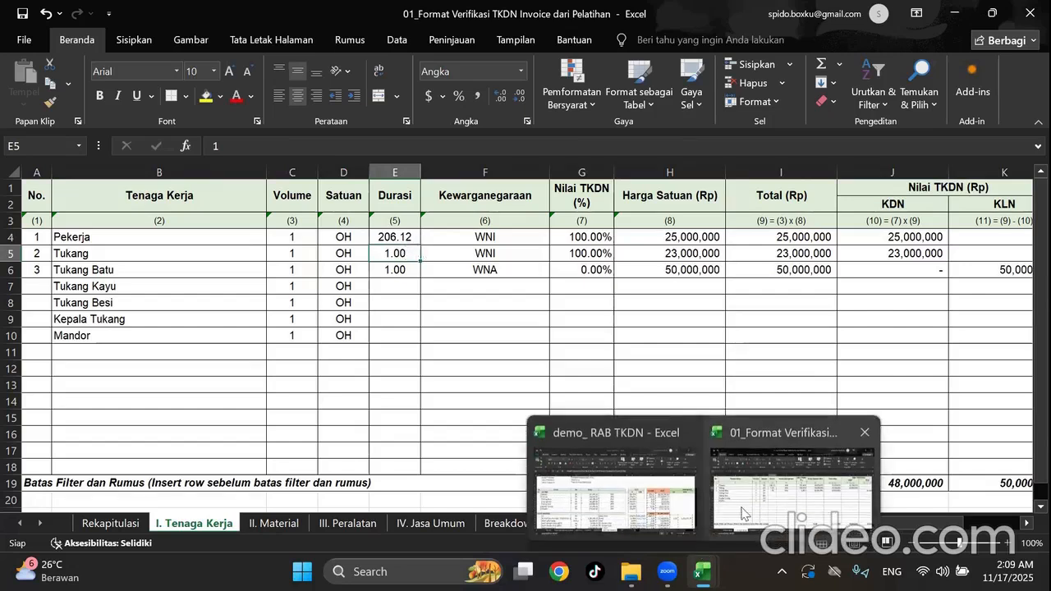
{"action": "left_click", "coordinate": [662, 514]}
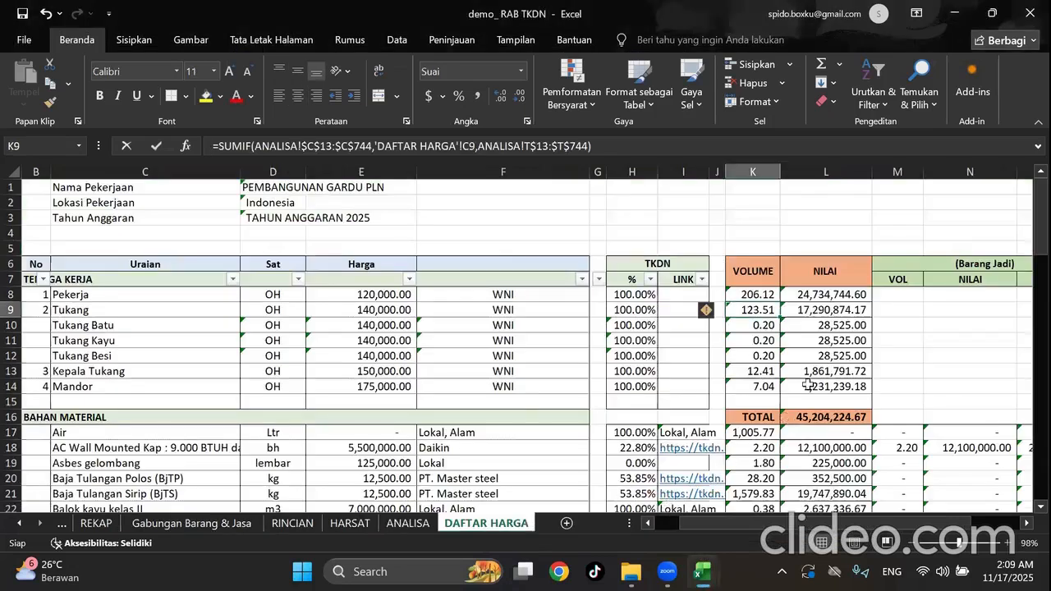
{"action": "left_click", "coordinate": [765, 289]}
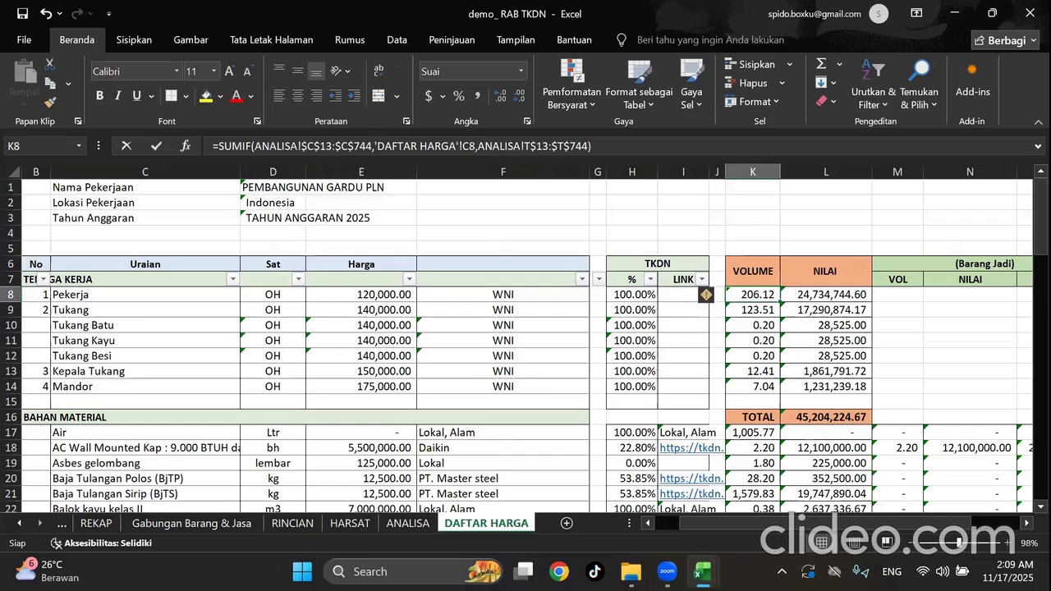
{"action": "mouse_move", "coordinate": [702, 571]}
{"action": "left_click", "coordinate": [778, 508]}
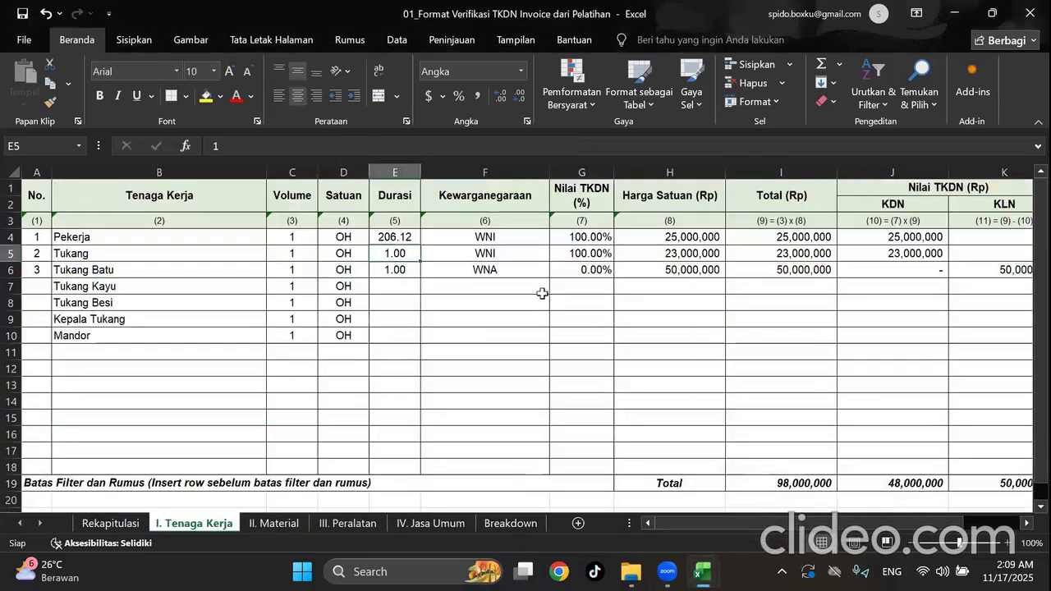
Check the workers' nationality on DAFTAR HARGA in demo_ RAB TKDN, and fill WNI down Kewarganegaraan from F5 to F10 on I. Tenaga Kerja.
{"action": "left_click", "coordinate": [509, 236]}
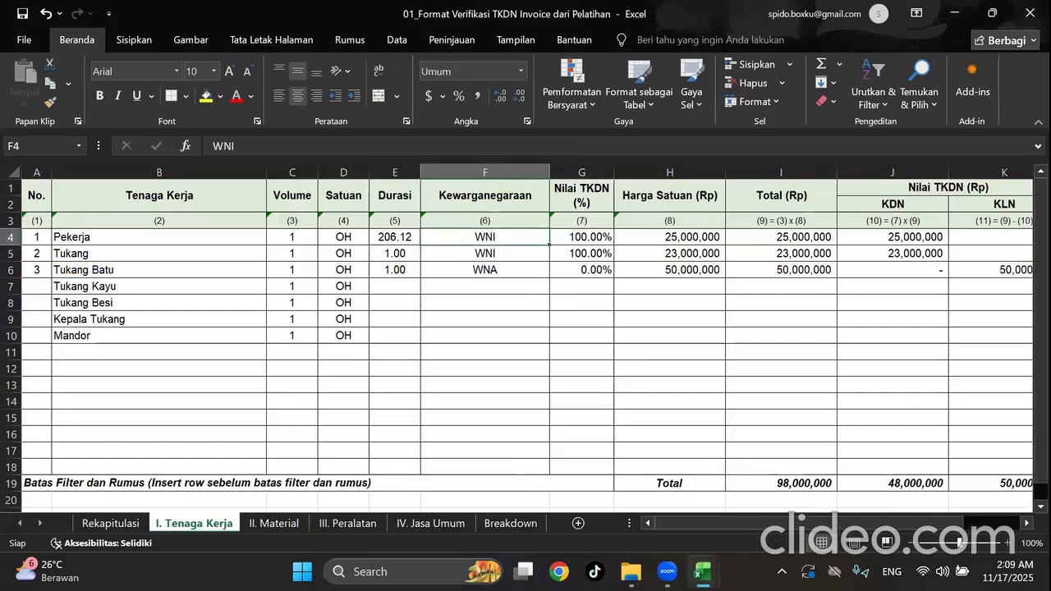
{"action": "mouse_move", "coordinate": [702, 571]}
{"action": "left_click", "coordinate": [601, 509]}
{"action": "left_click_drag", "start_coordinate": [509, 289], "coordinate": [505, 392]}
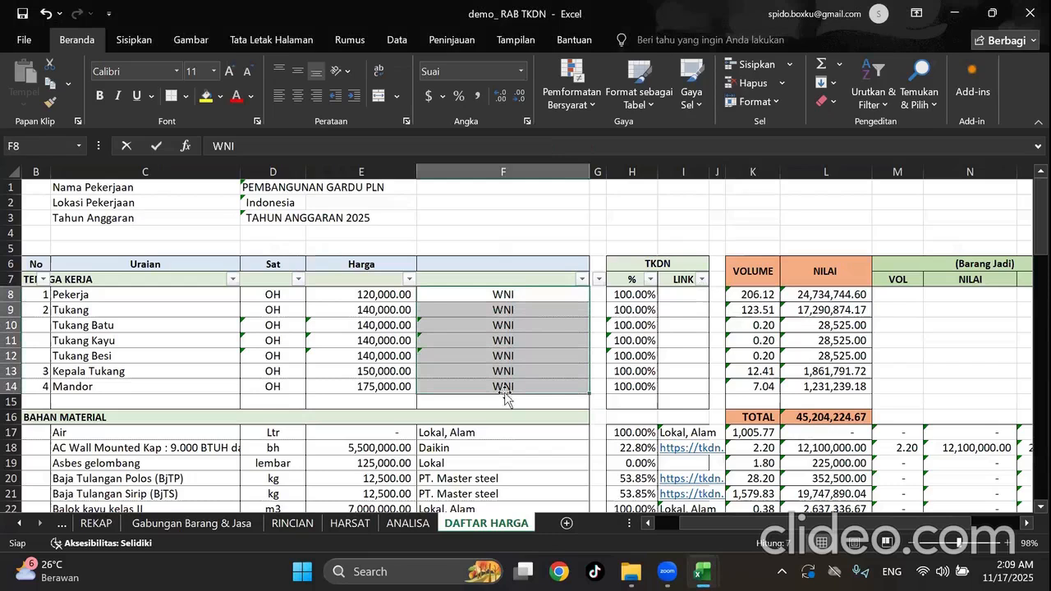
{"action": "mouse_move", "coordinate": [706, 569]}
{"action": "left_click", "coordinate": [800, 500]}
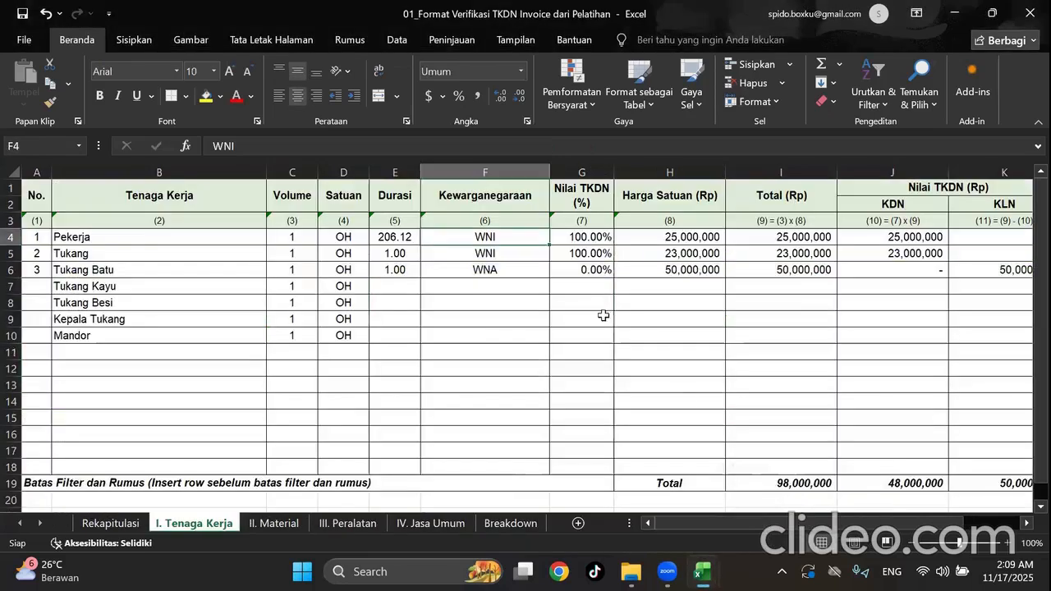
{"action": "left_click", "coordinate": [510, 268]}
{"action": "double_click", "coordinate": [517, 252]}
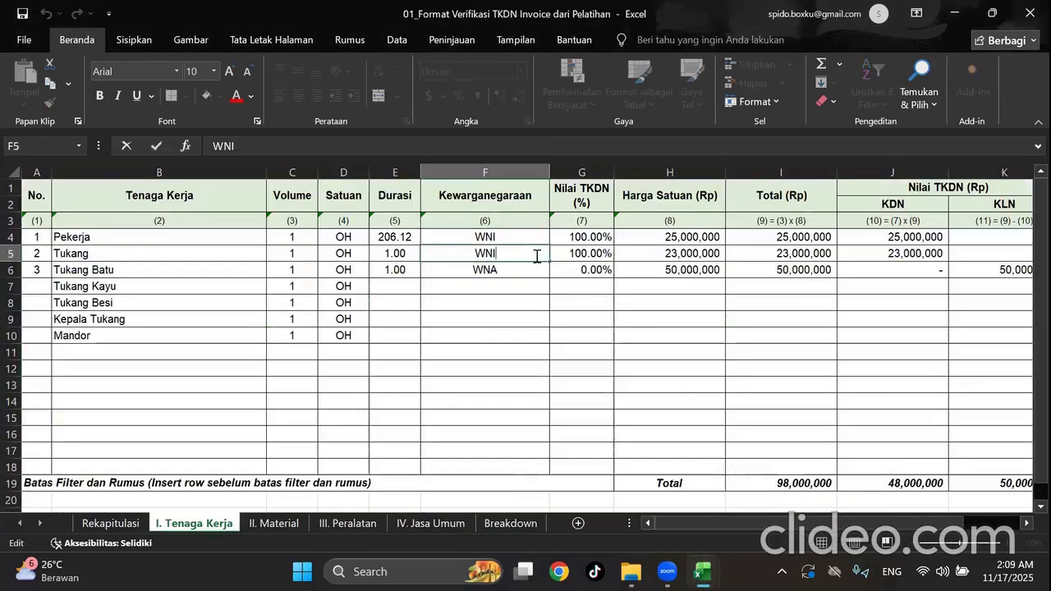
{"action": "left_click_drag", "start_coordinate": [552, 261], "coordinate": [541, 350]}
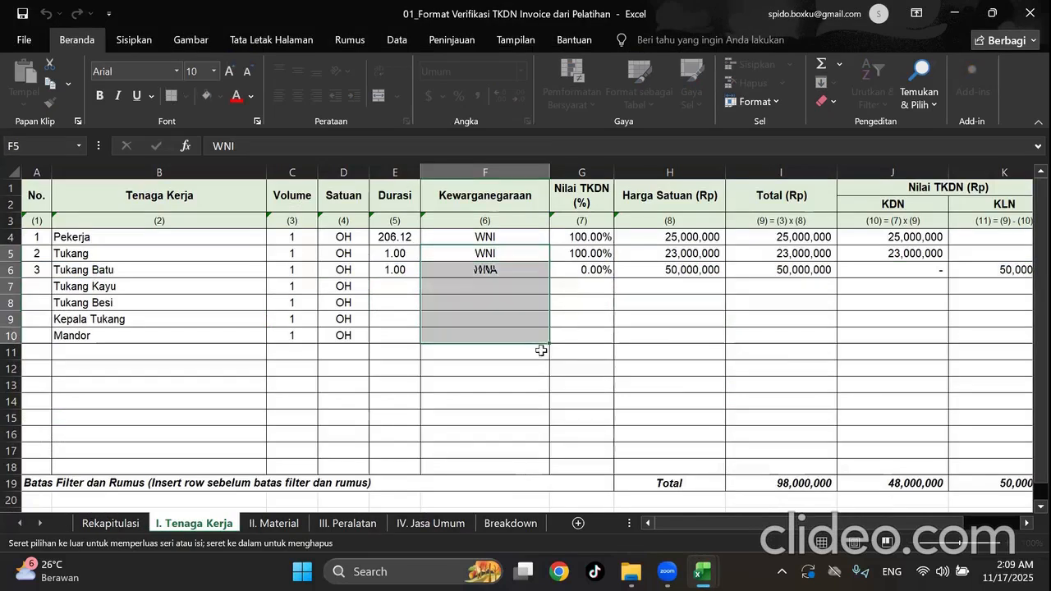
{"action": "left_click", "coordinate": [680, 352]}
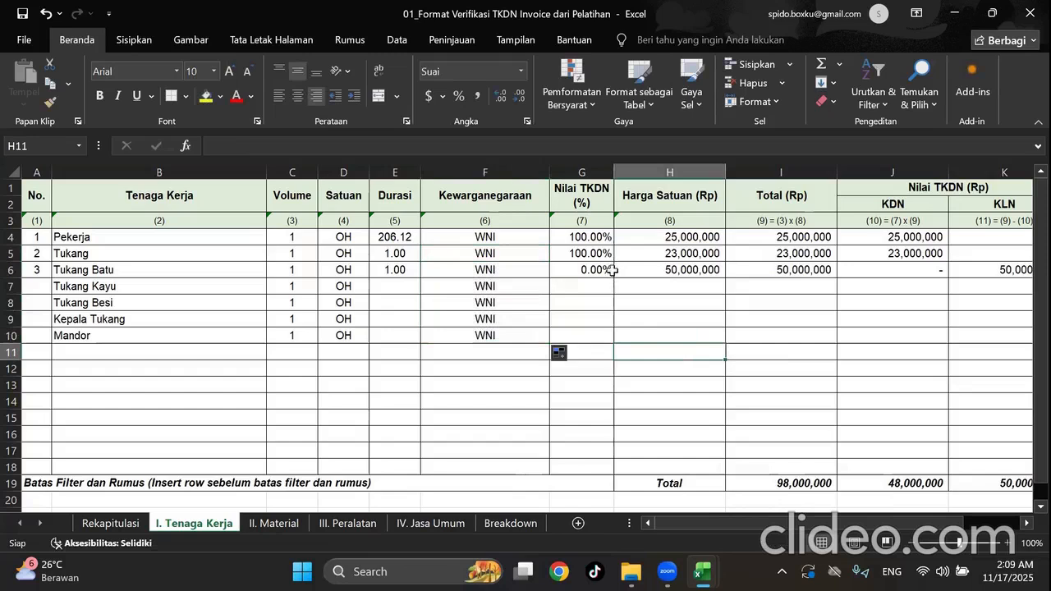
Copy the VLOOKUP formula text from Durasi cell E4 into Nilai TKDN cell G4.
{"action": "double_click", "coordinate": [404, 236]}
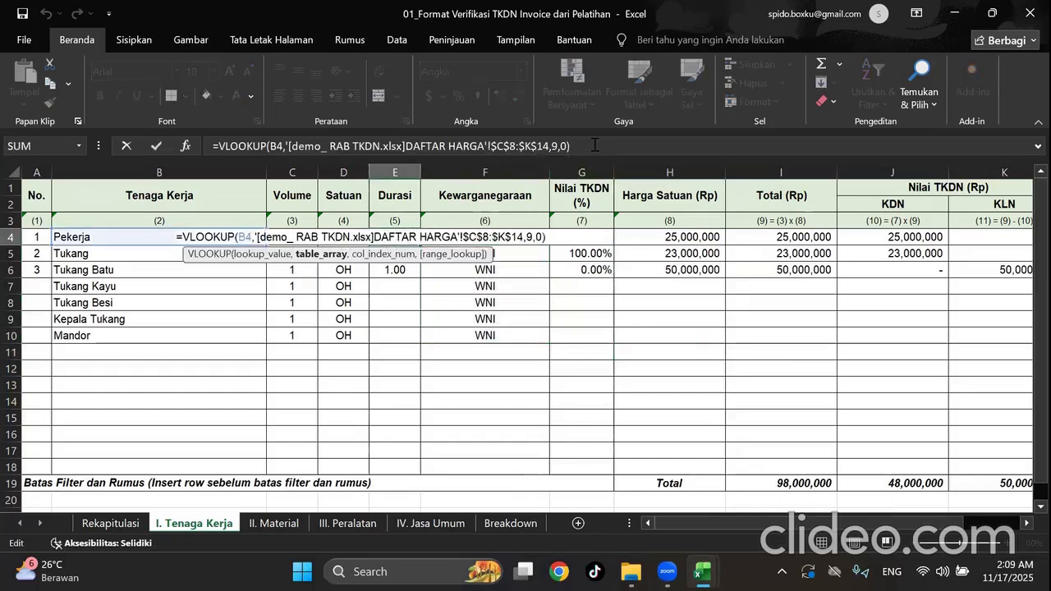
{"action": "left_click_drag", "start_coordinate": [595, 145], "coordinate": [59, 145]}
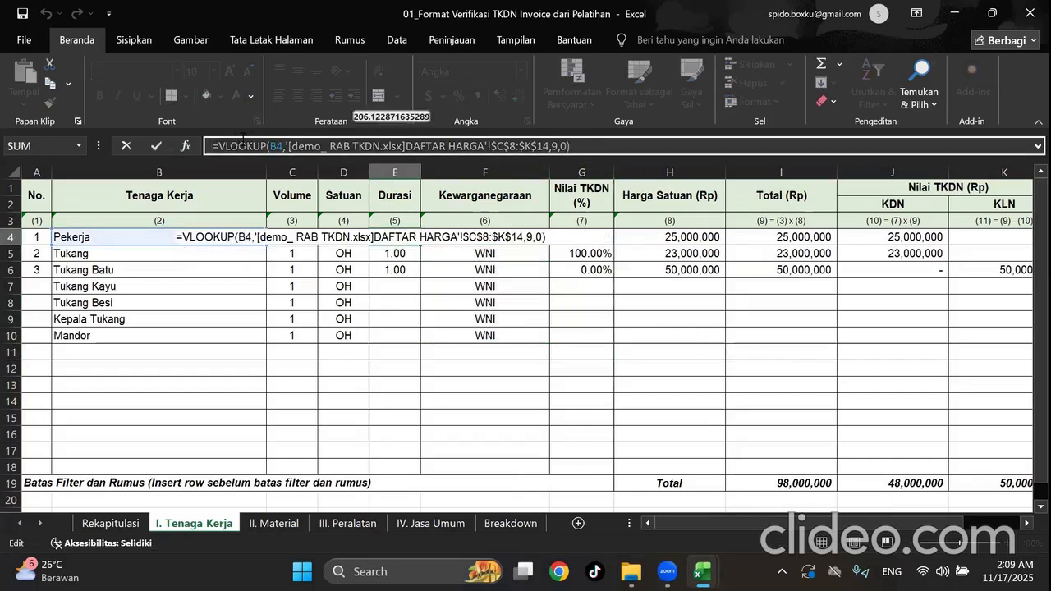
{"action": "key", "text": "ctrl+c"}
{"action": "key", "text": "Escape"}
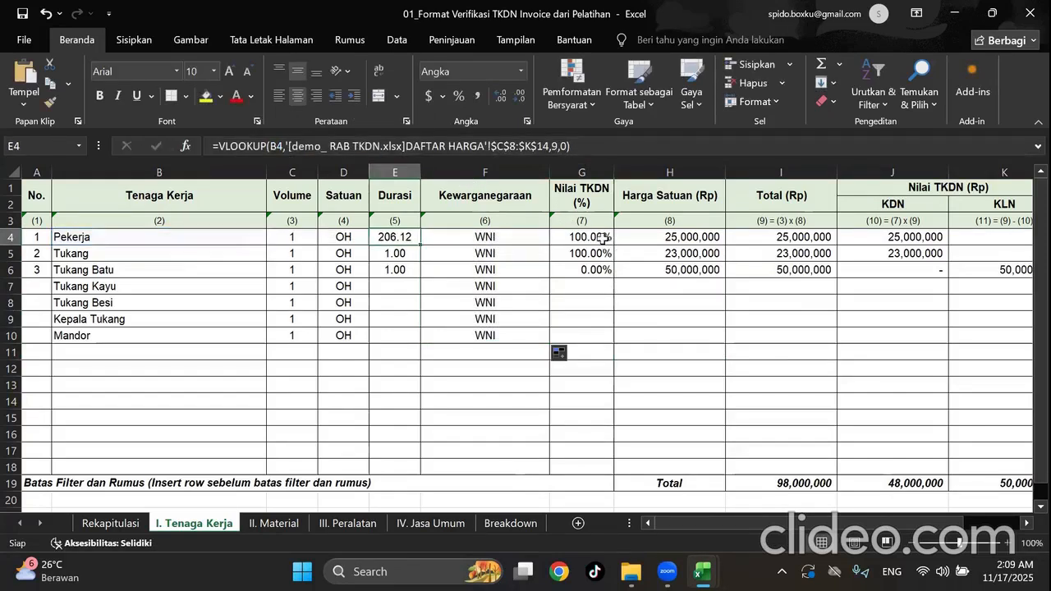
{"action": "left_click", "coordinate": [593, 238]}
{"action": "key", "text": "ctrl+v"}
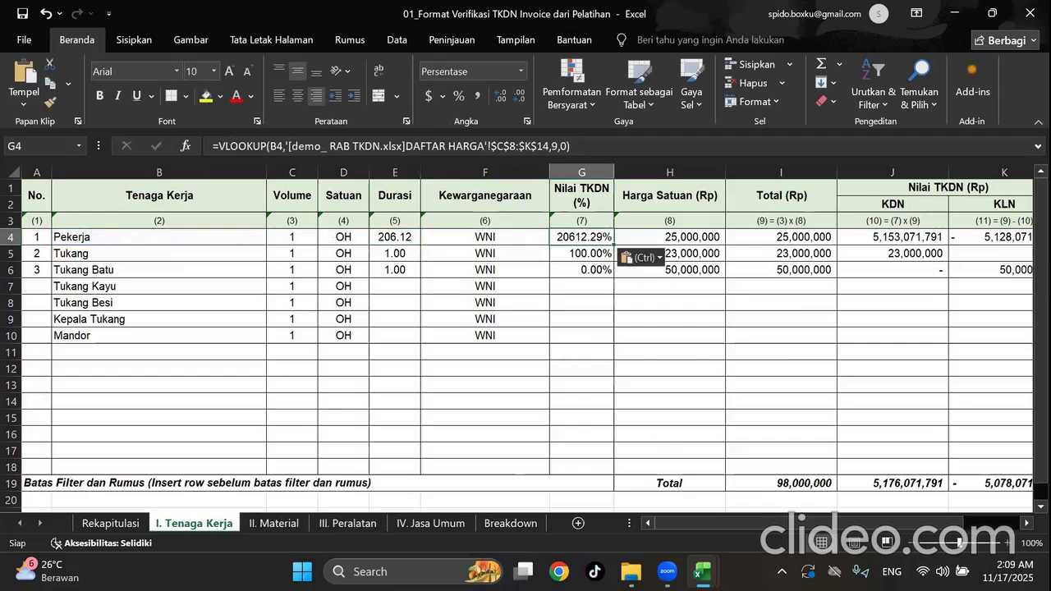
Count the columns from Uraian to the TKDN % column on DAFTAR HARGA in the demo_ RAB TKDN workbook.
{"action": "mouse_move", "coordinate": [702, 571]}
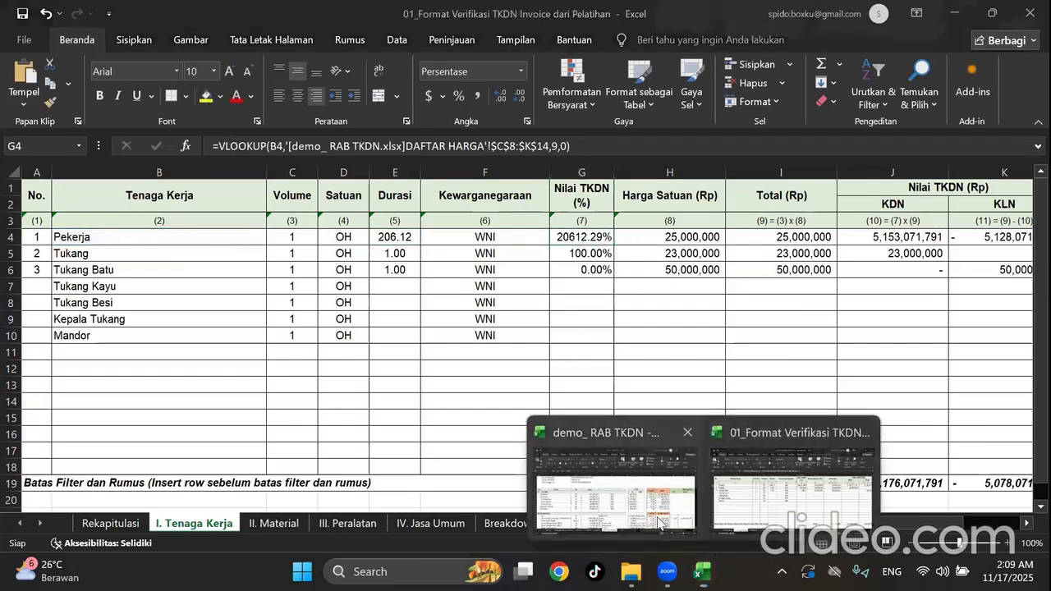
{"action": "left_click", "coordinate": [615, 481]}
{"action": "left_click", "coordinate": [166, 306]}
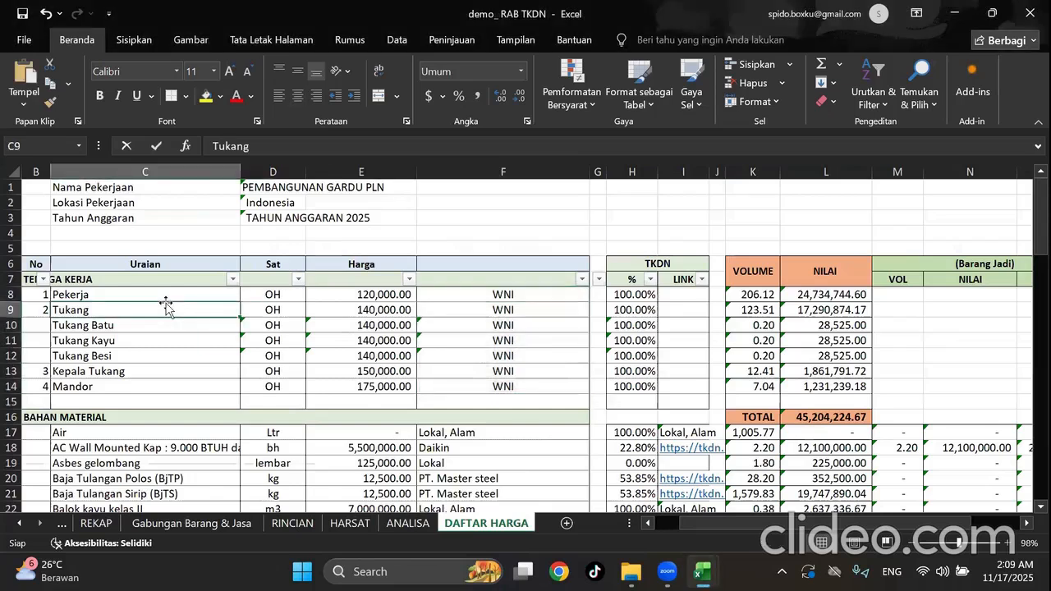
{"action": "key", "text": "Right"}
{"action": "key", "text": "Right"}
{"action": "key", "text": "Right"}
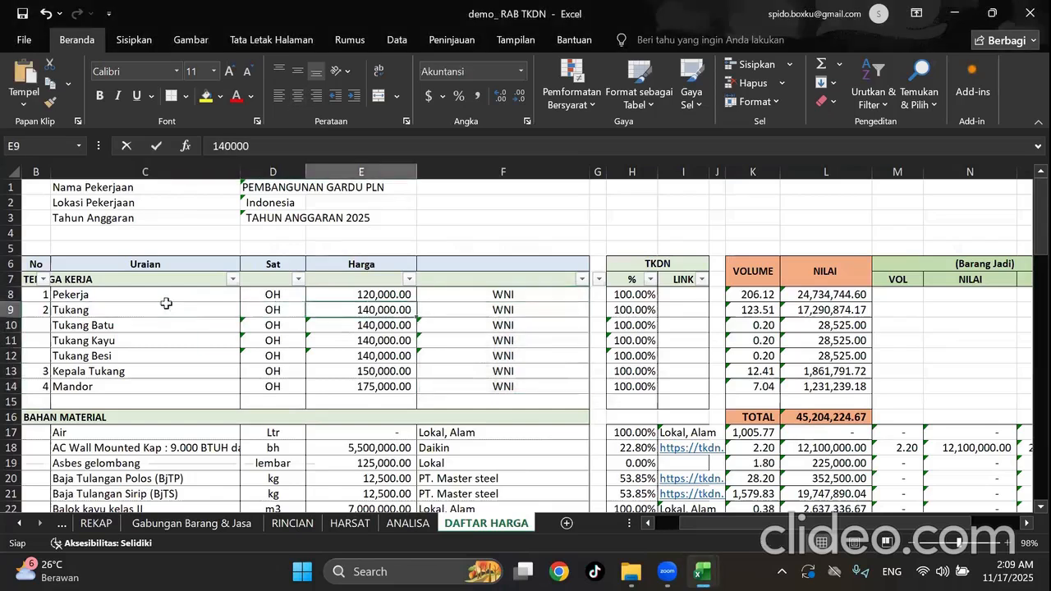
{"action": "key", "text": "Right"}
{"action": "key", "text": "Right"}
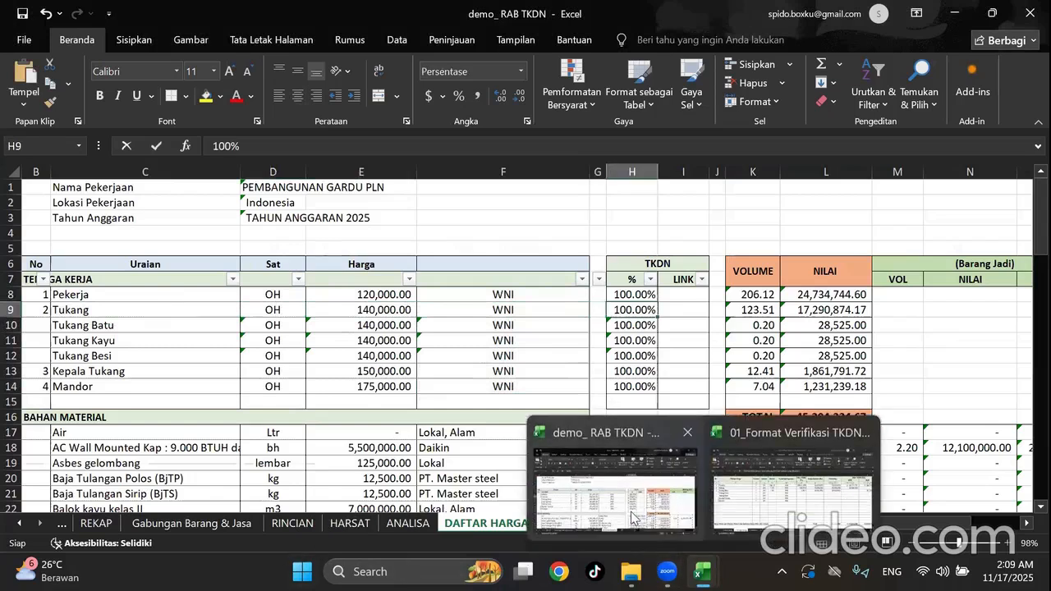
Return to the invoice verification workbook and change the column index of the G4 VLOOKUP to 6.
{"action": "mouse_move", "coordinate": [702, 571]}
{"action": "left_click", "coordinate": [756, 458]}
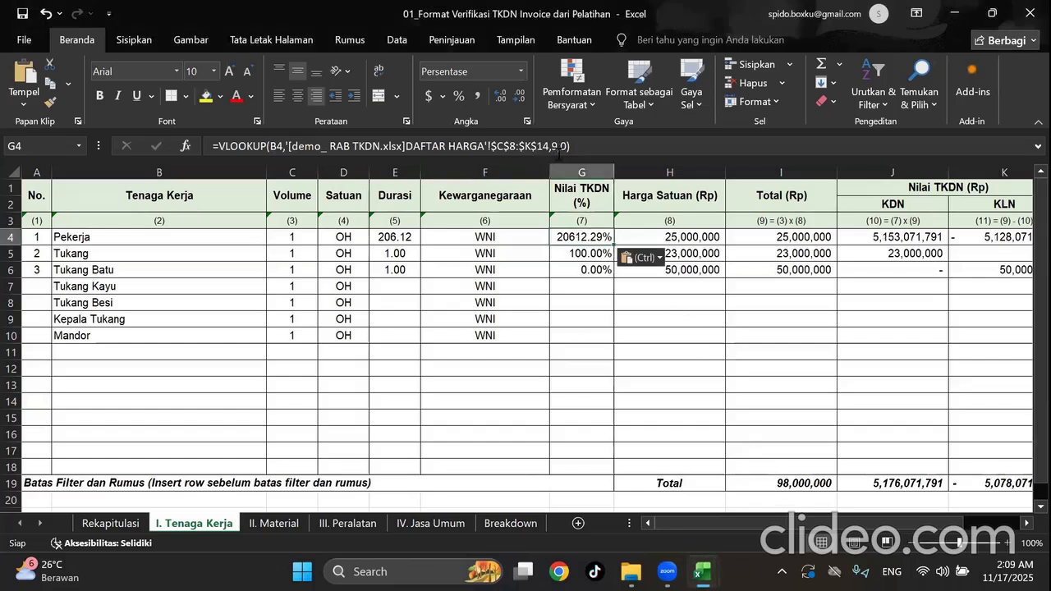
{"action": "left_click", "coordinate": [561, 146]}
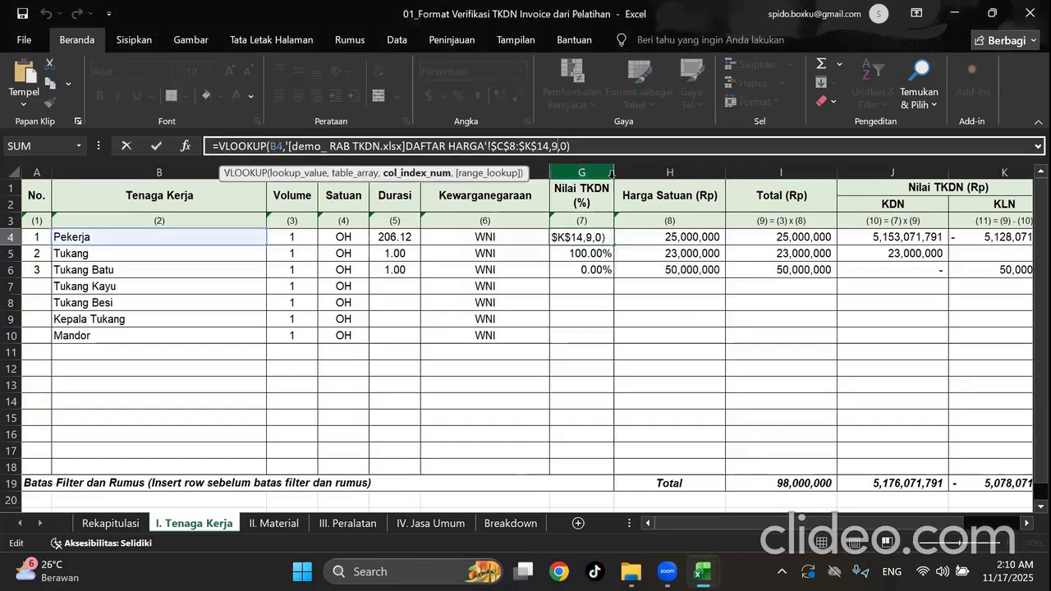
{"action": "key", "text": "BackSpace"}
{"action": "type", "text": "6"}
{"action": "key", "text": "Return"}
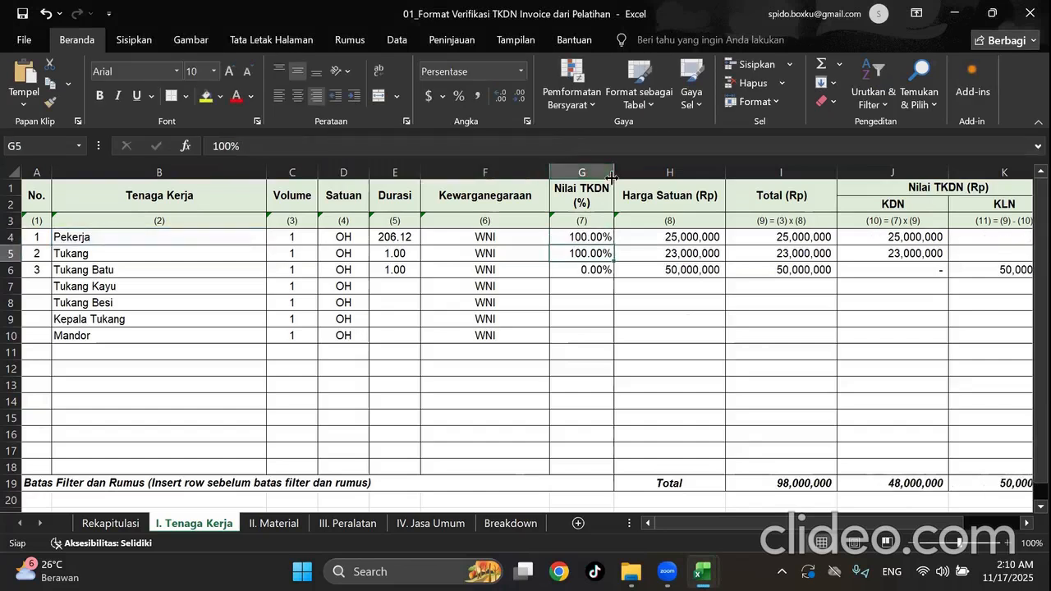
Copy the VLOOKUP formula text from Nilai TKDN cell G4 into Harga Satuan cell H4.
{"action": "left_click", "coordinate": [604, 239]}
{"action": "double_click", "coordinate": [605, 239]}
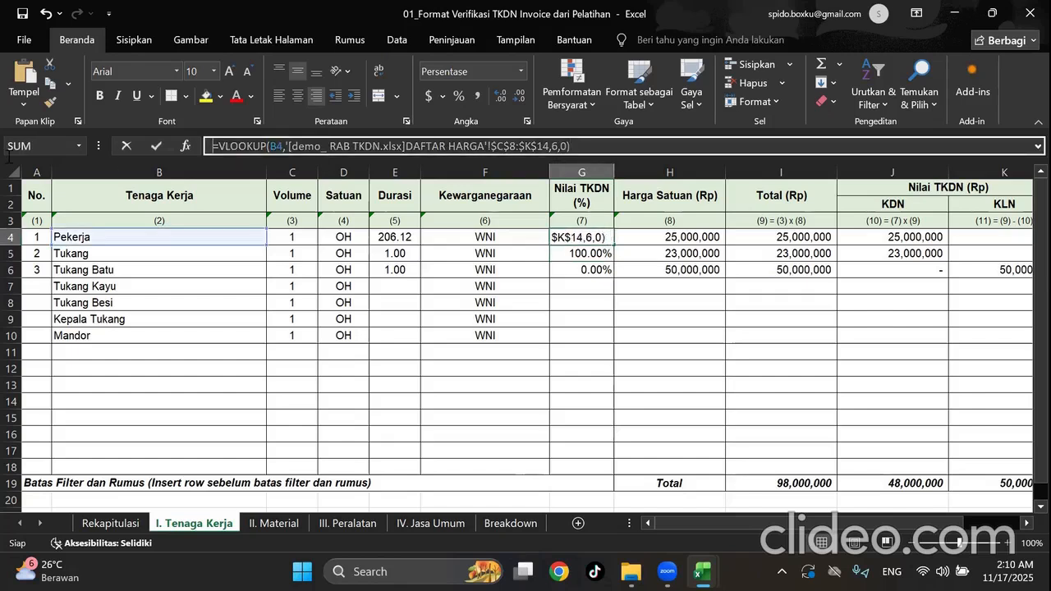
{"action": "left_click", "coordinate": [709, 238]}
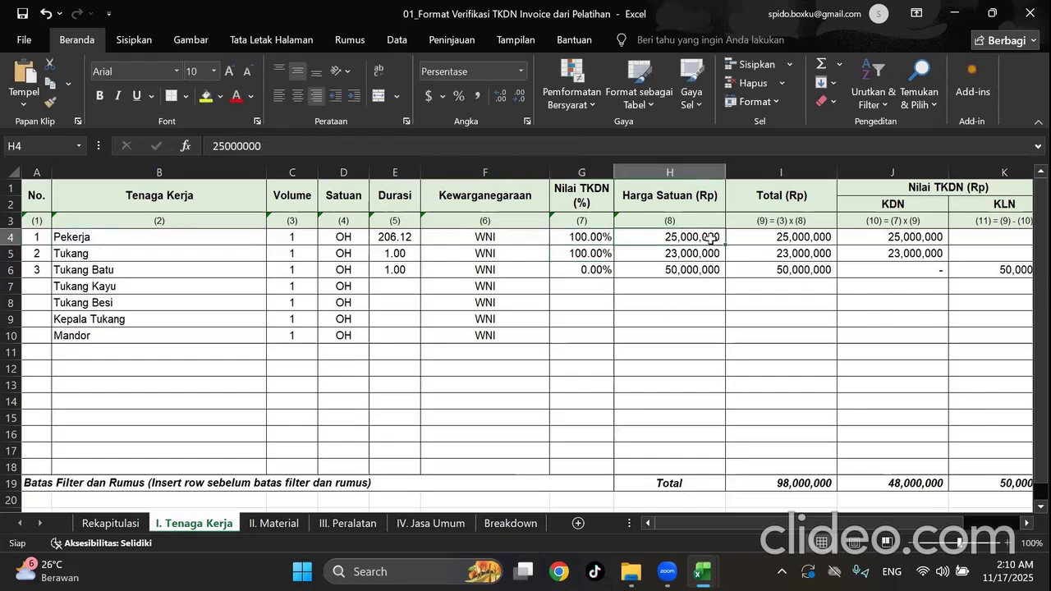
{"action": "key", "text": "ctrl+v"}
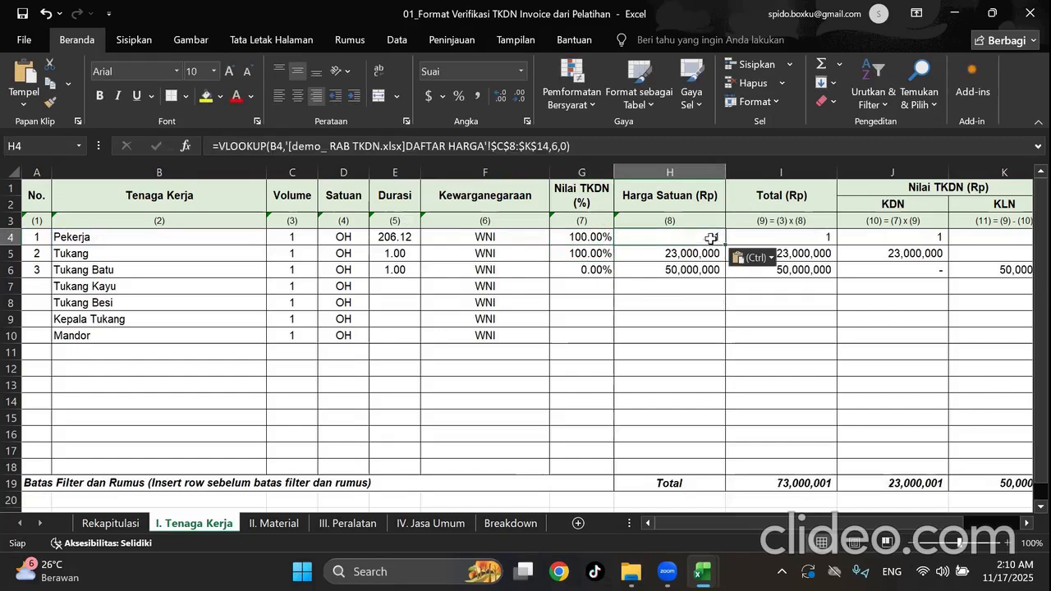
Count the columns from Uraian to Harga on DAFTAR HARGA in the demo_ RAB TKDN workbook.
{"action": "mouse_move", "coordinate": [702, 572]}
{"action": "left_click", "coordinate": [621, 492]}
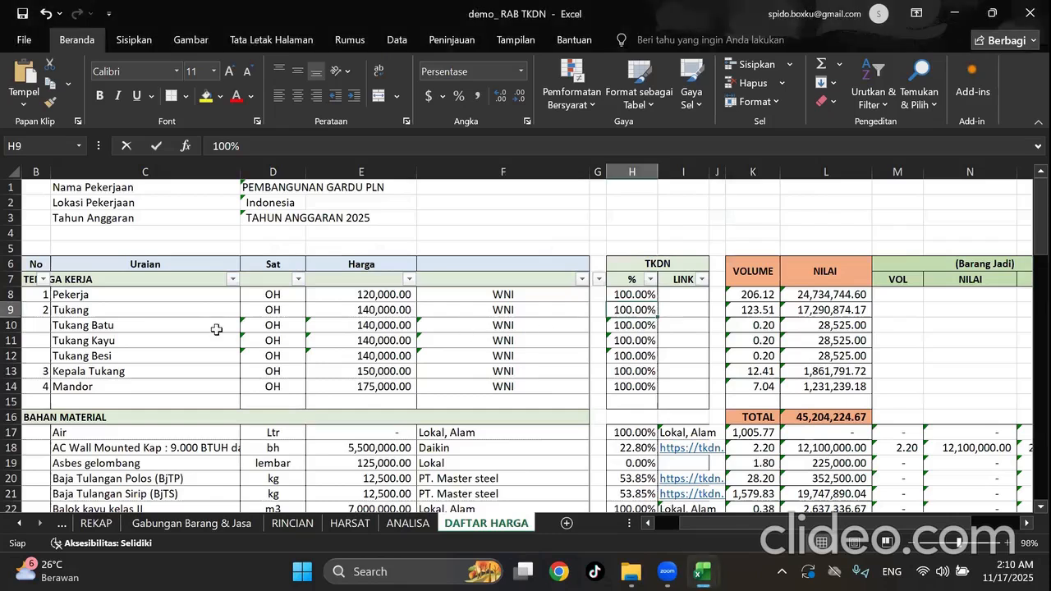
{"action": "left_click", "coordinate": [172, 320]}
{"action": "key", "text": "Right"}
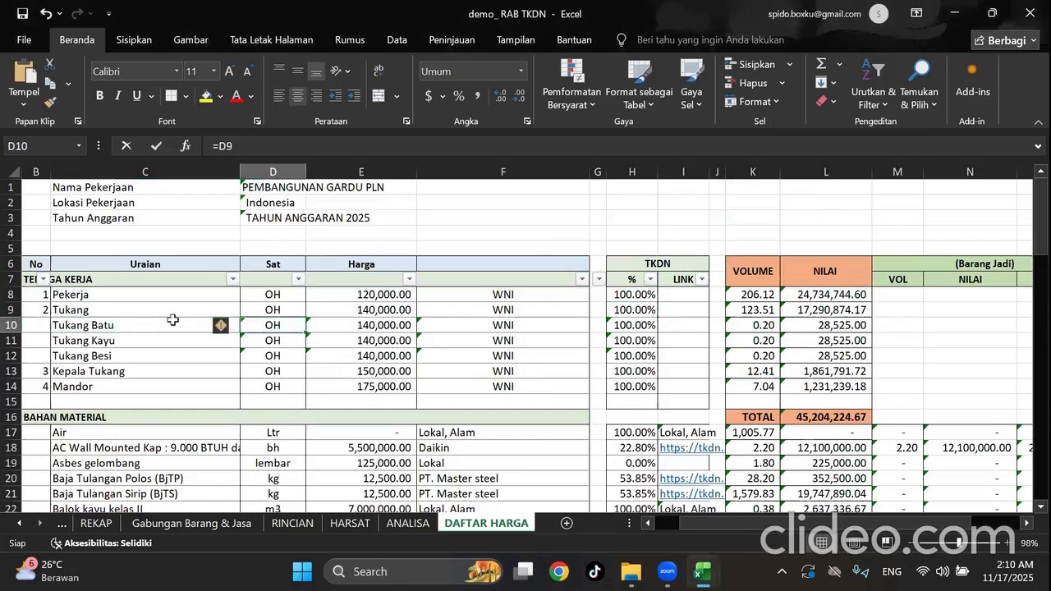
{"action": "key", "text": "Right"}
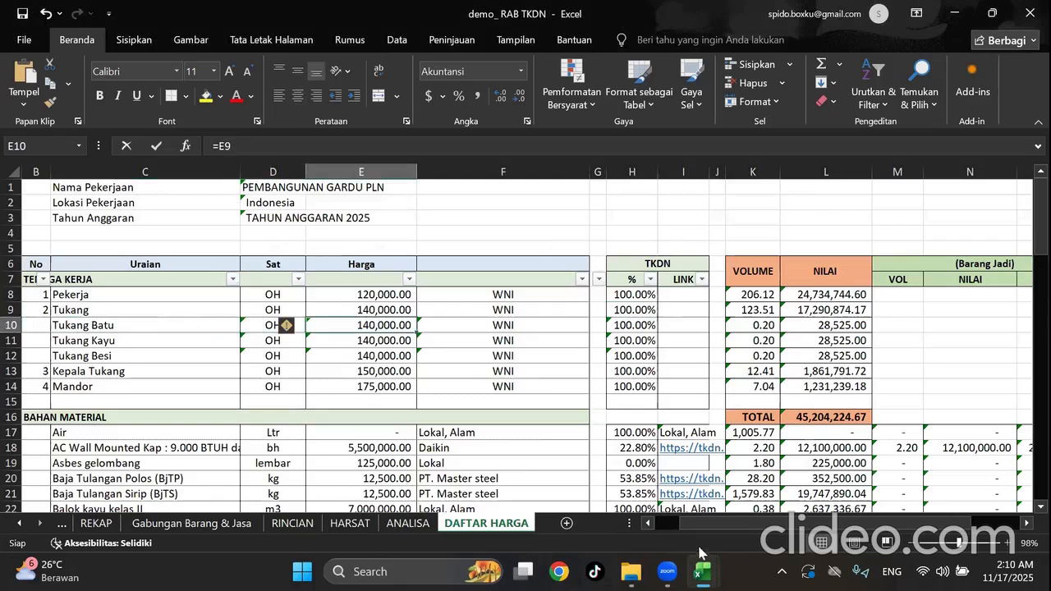
Return to the invoice verification workbook and change the H4 VLOOKUP's column index to point to the Harga column.
{"action": "mouse_move", "coordinate": [701, 571]}
{"action": "left_click", "coordinate": [648, 501]}
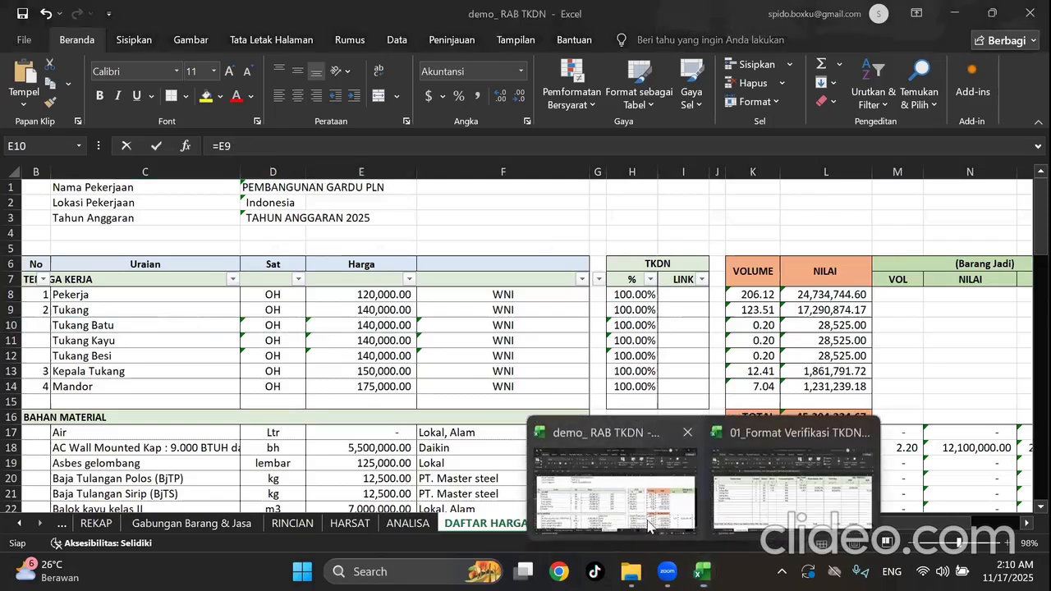
{"action": "left_click", "coordinate": [793, 486]}
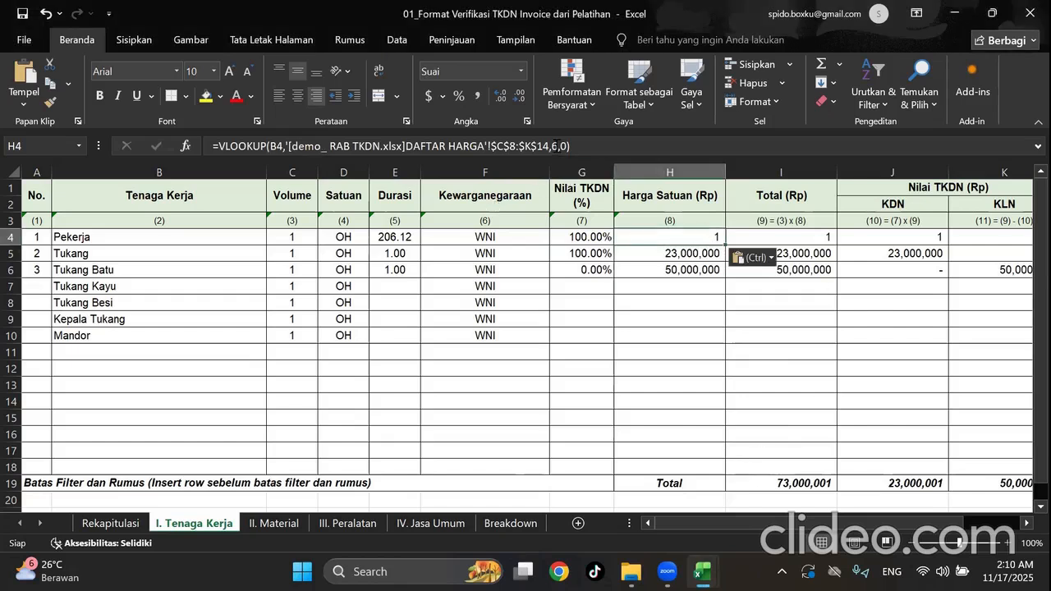
{"action": "left_click", "coordinate": [555, 146]}
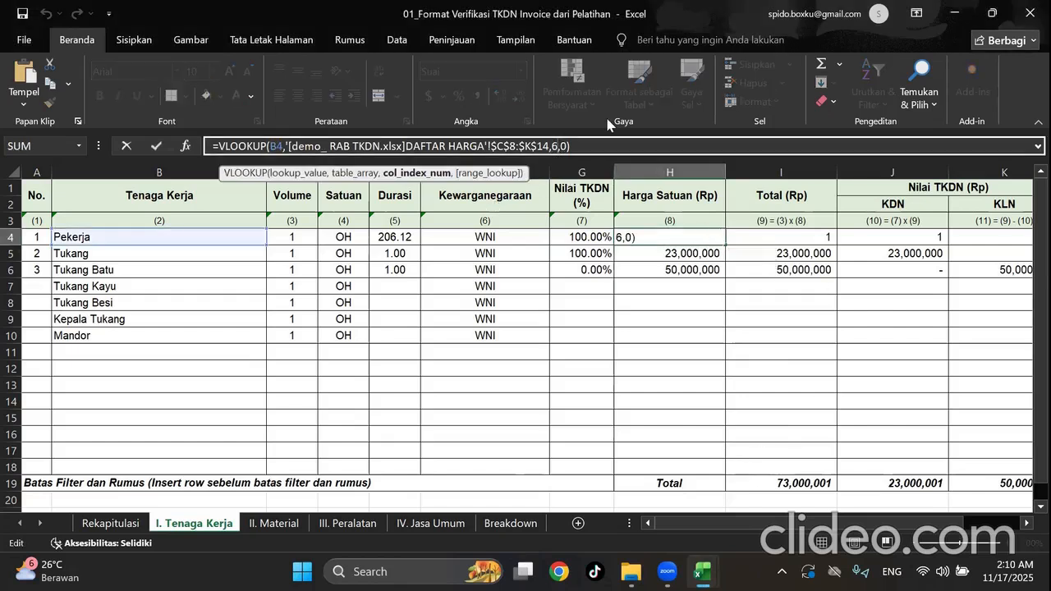
{"action": "key", "text": "Return"}
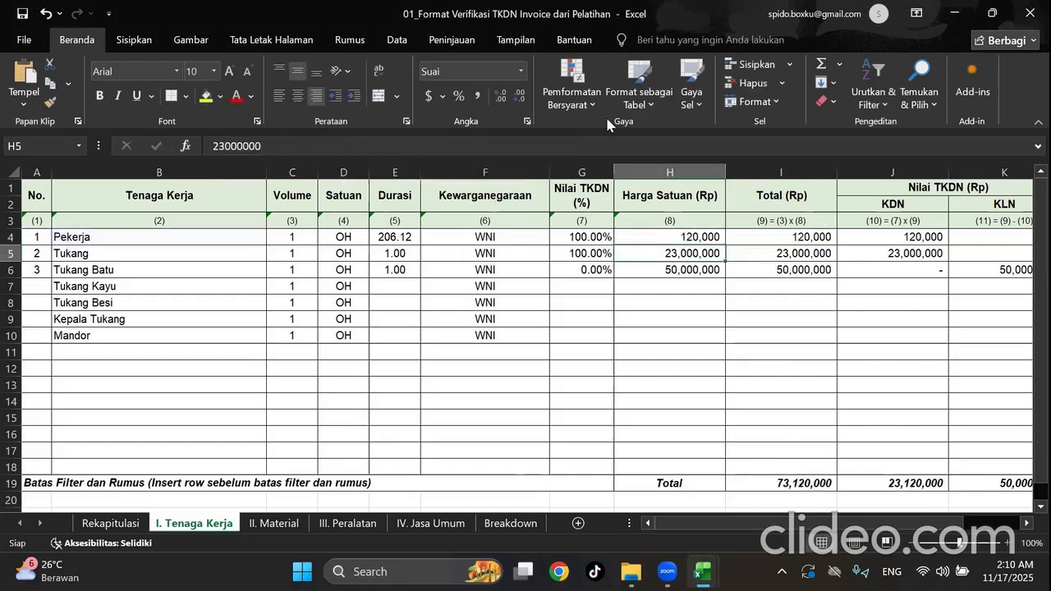
Extend the Total formula for Pekerja in I4 to include the duration, as =C4*H4*E4.
{"action": "left_click", "coordinate": [819, 239]}
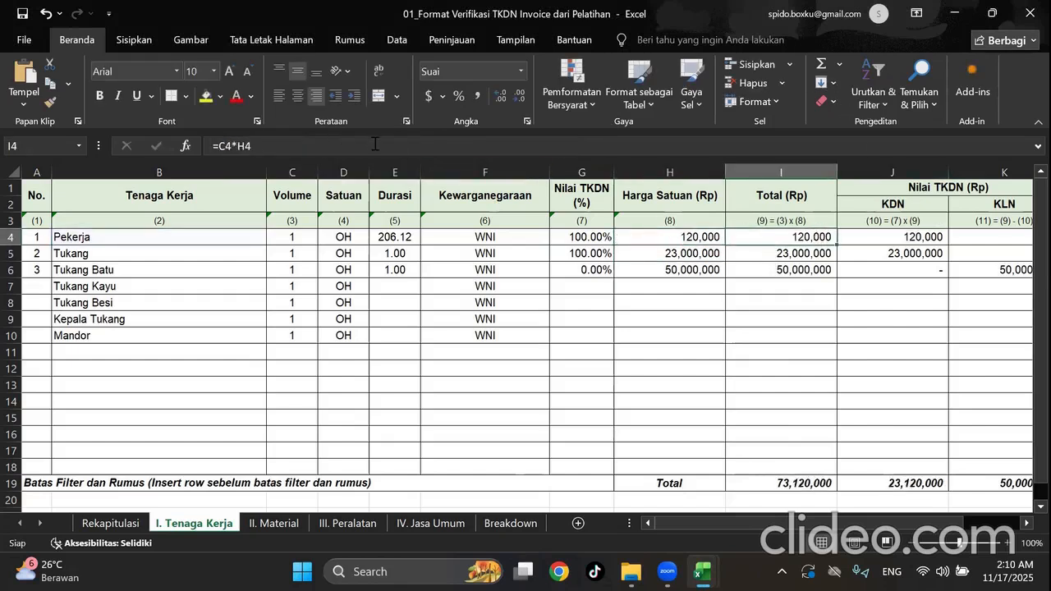
{"action": "left_click", "coordinate": [366, 144]}
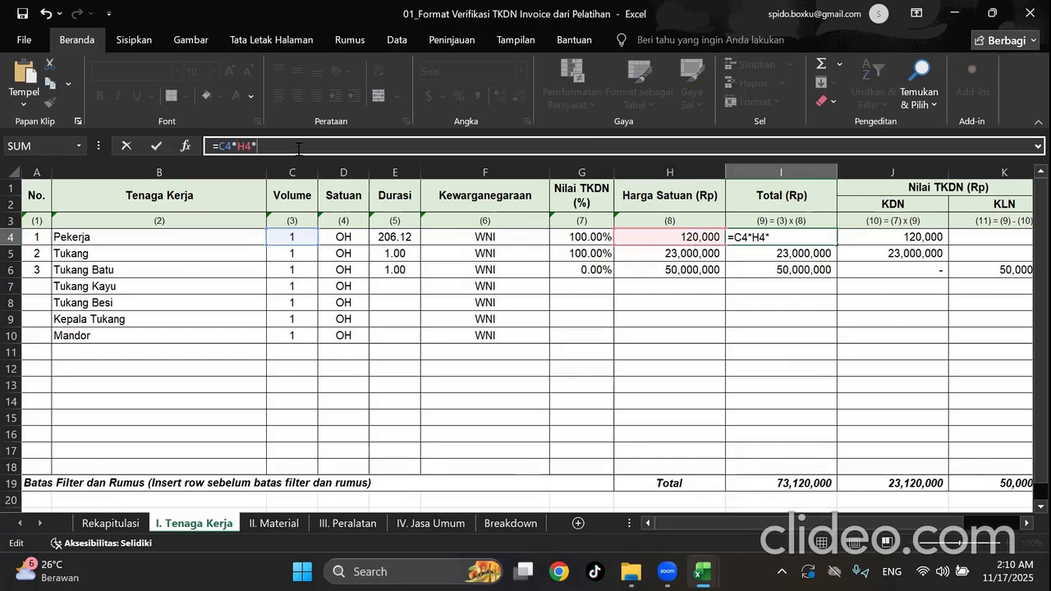
{"action": "left_click", "coordinate": [398, 237]}
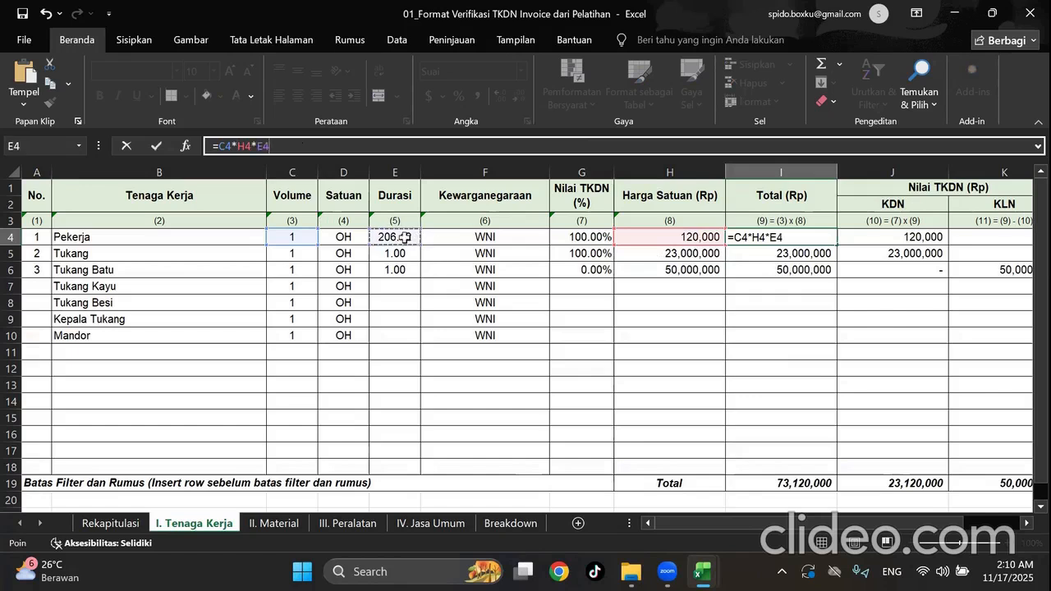
{"action": "key", "text": "Return"}
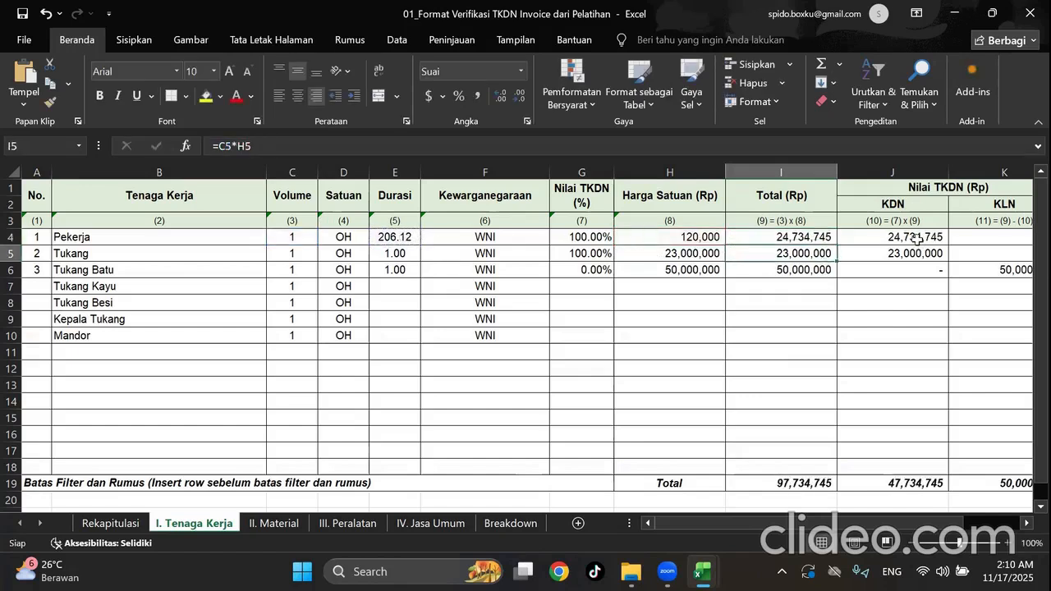
Check the KDN and KLN formulas for Pekerja in cells J4 and K4 without changing them.
{"action": "left_click", "coordinate": [916, 237]}
{"action": "left_click", "coordinate": [268, 146]}
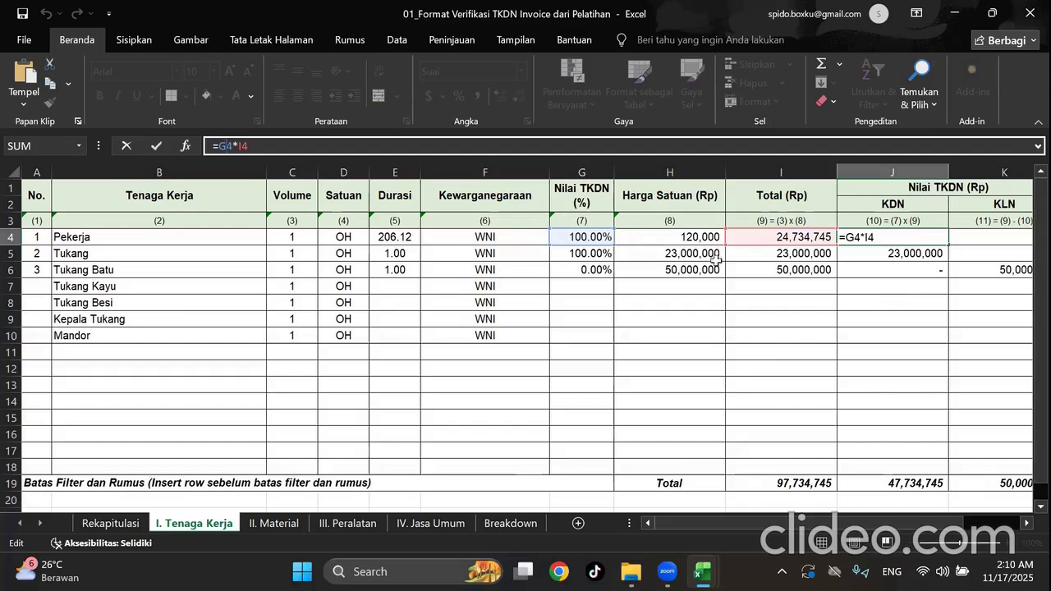
{"action": "left_click", "coordinate": [1011, 238]}
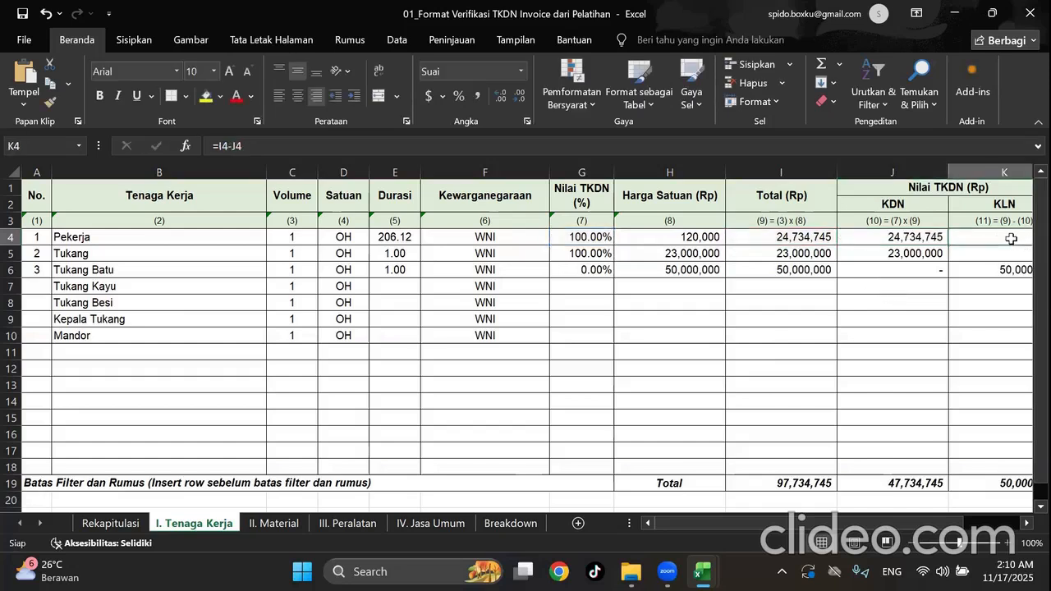
{"action": "left_click", "coordinate": [265, 147]}
{"action": "key", "text": "Escape"}
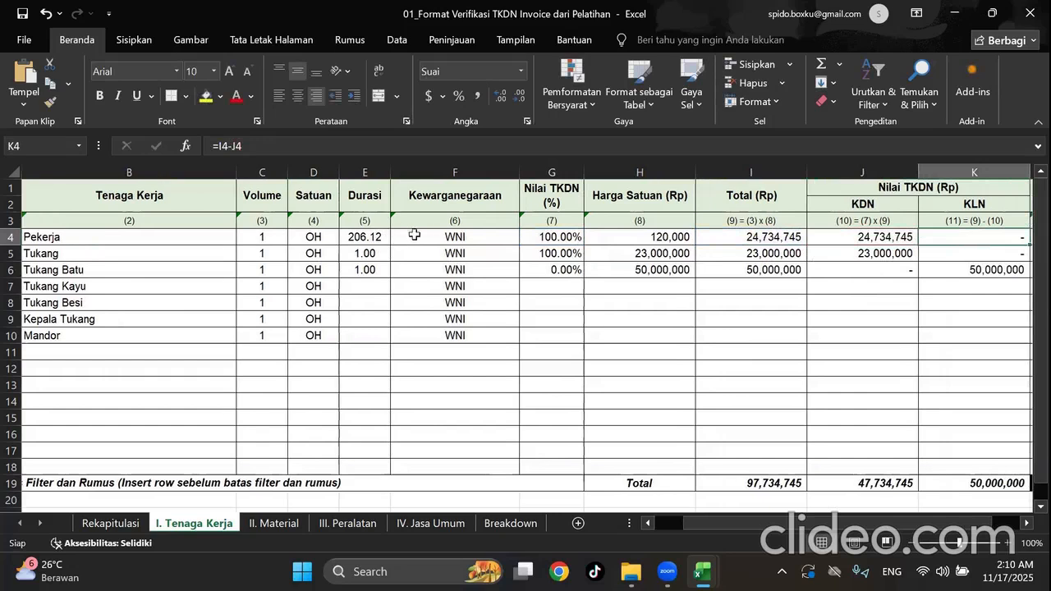
Copy the Pekerja formulas in E4:K4 down to rows 5 through 10 for the remaining labour types.
{"action": "left_click_drag", "start_coordinate": [364, 236], "coordinate": [767, 236]}
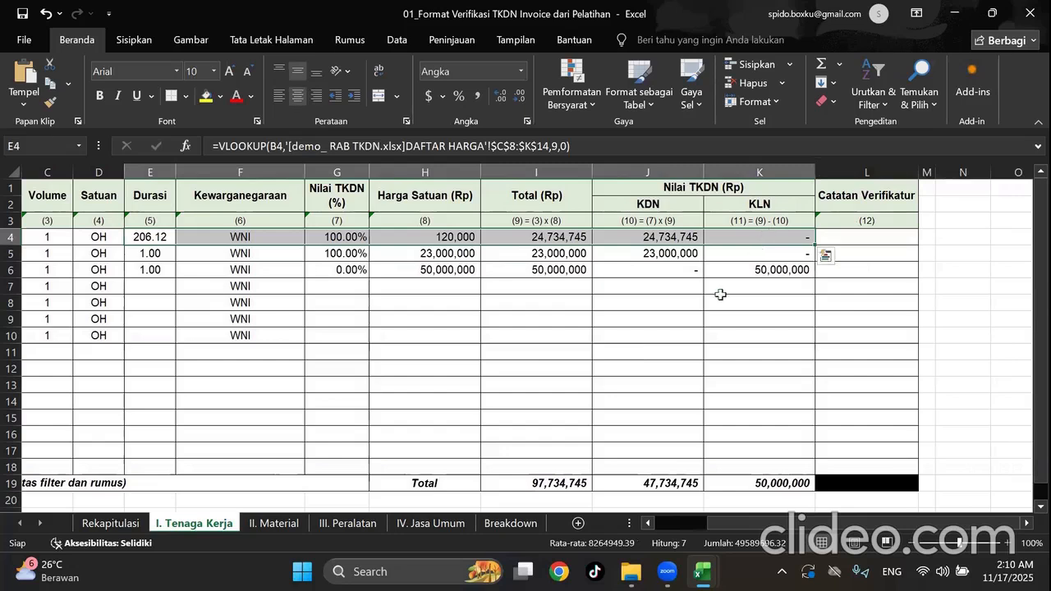
{"action": "key", "text": "ctrl+c"}
{"action": "left_click_drag", "start_coordinate": [155, 252], "coordinate": [152, 337]}
{"action": "key", "text": "ctrl+v"}
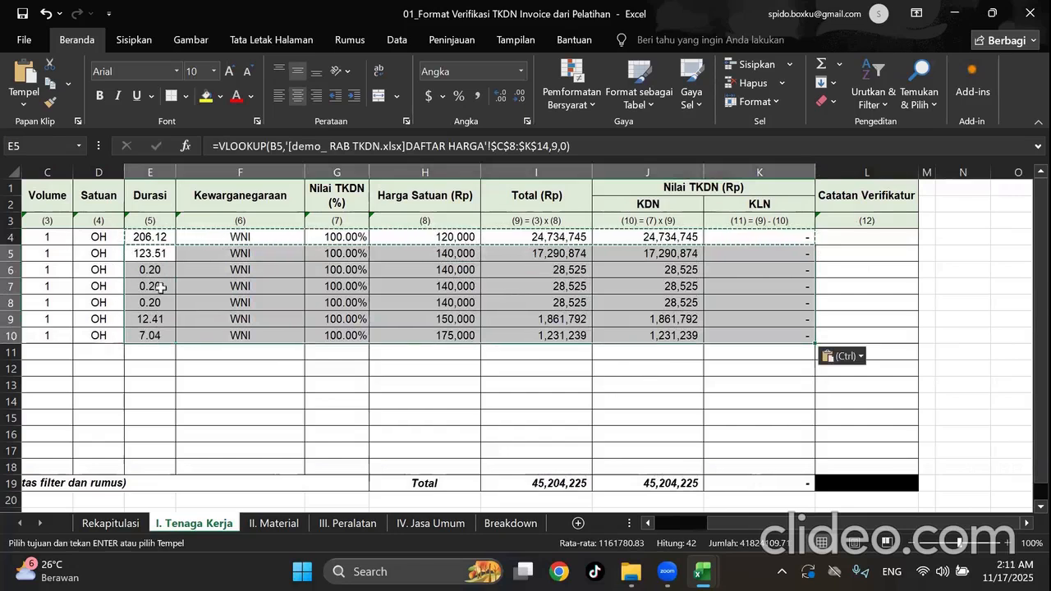
{"action": "left_click", "coordinate": [631, 425]}
Compare the labour total in I19 with the Tenaga Kerja total in L16 of DAFTAR HARGA in the demo_ RAB TKDN workbook.
{"action": "left_click", "coordinate": [567, 485]}
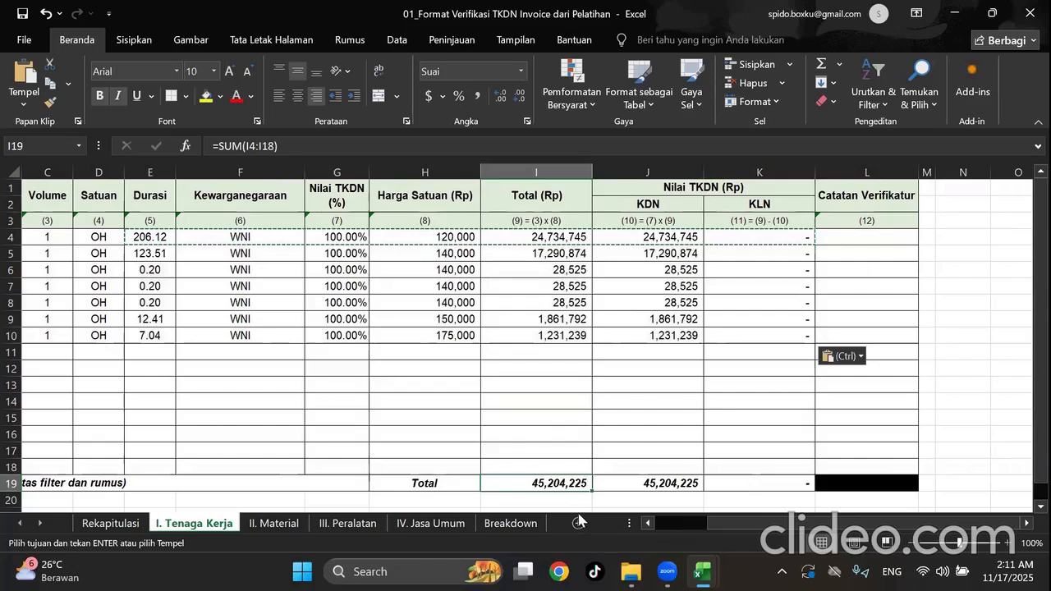
{"action": "mouse_move", "coordinate": [702, 572]}
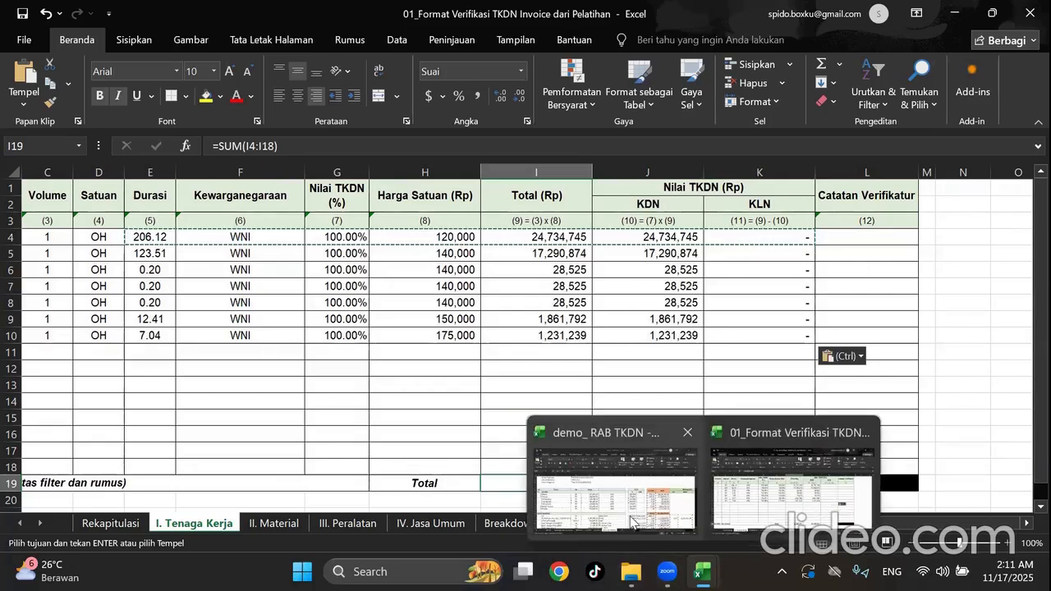
{"action": "left_click", "coordinate": [639, 517]}
{"action": "left_click", "coordinate": [854, 420]}
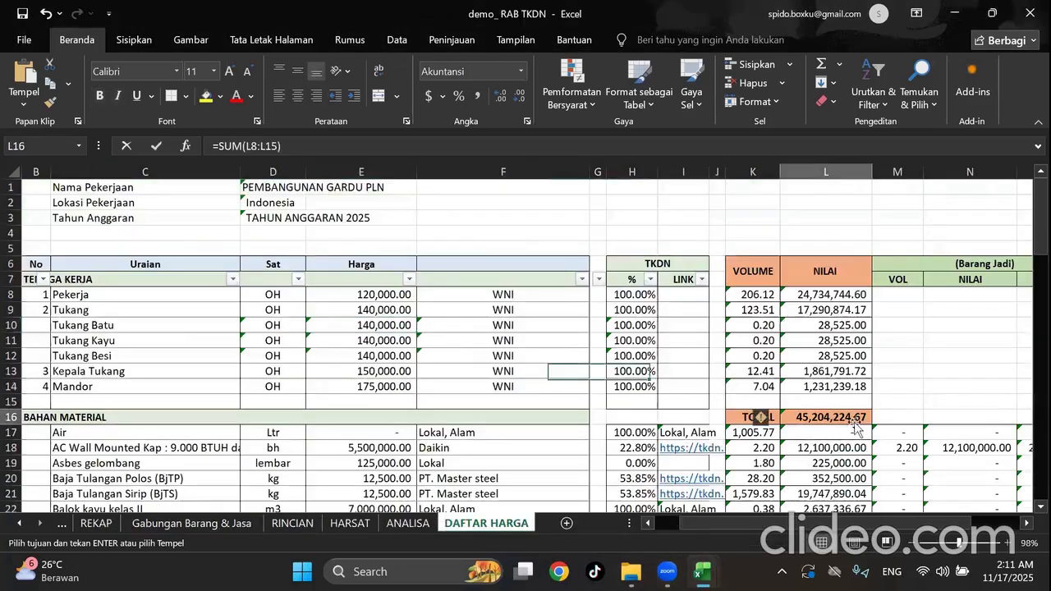
{"action": "mouse_move", "coordinate": [702, 572]}
{"action": "left_click", "coordinate": [776, 512]}
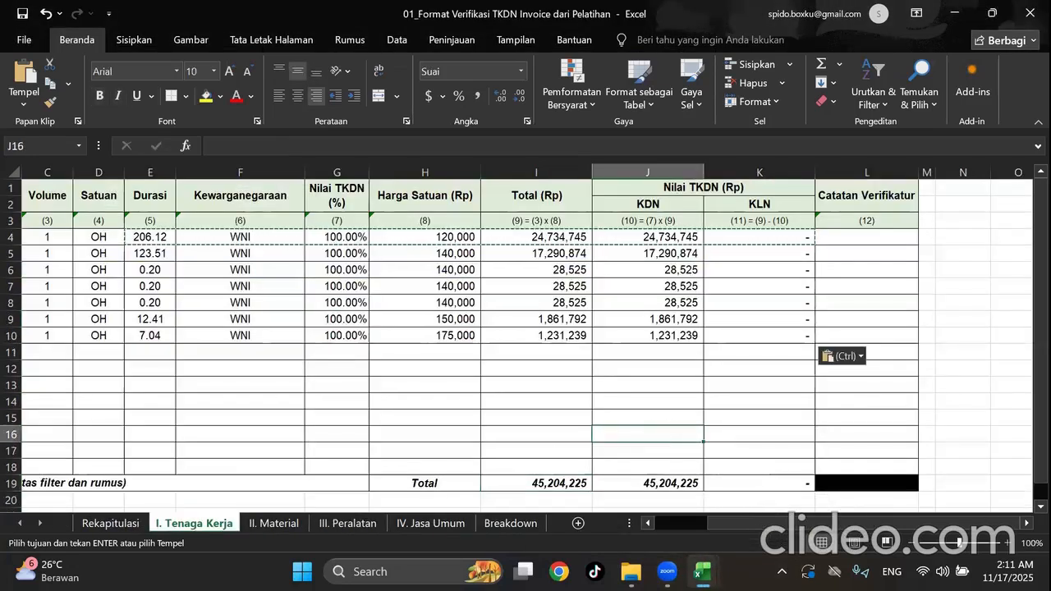
Check the source of the Tenaga Kerja KDN value in C6 of Rekapitulasi, and open the II. Material sheet.
{"action": "left_click", "coordinate": [120, 524]}
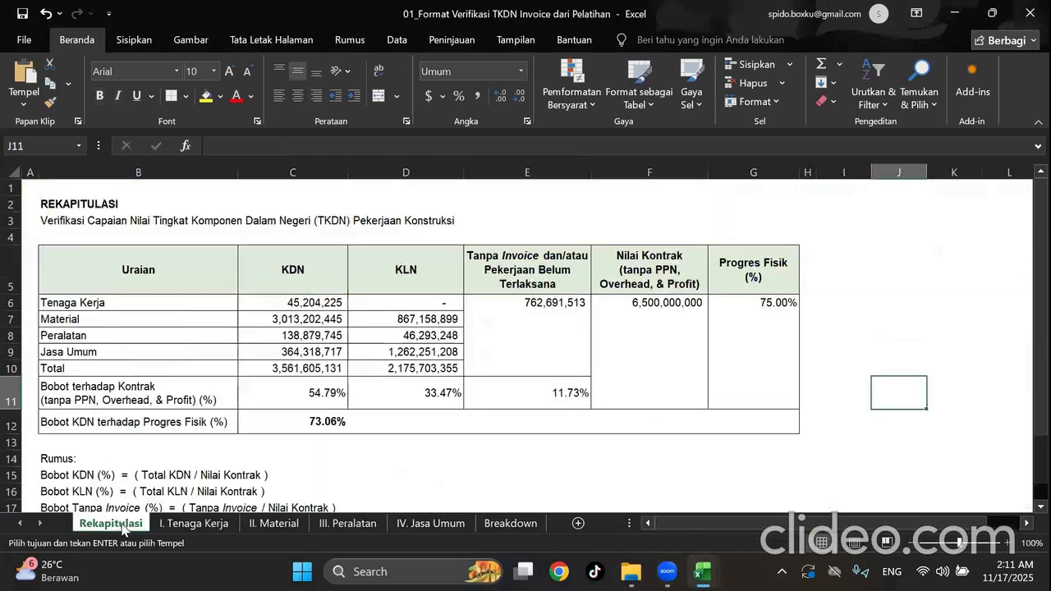
{"action": "left_click", "coordinate": [288, 306]}
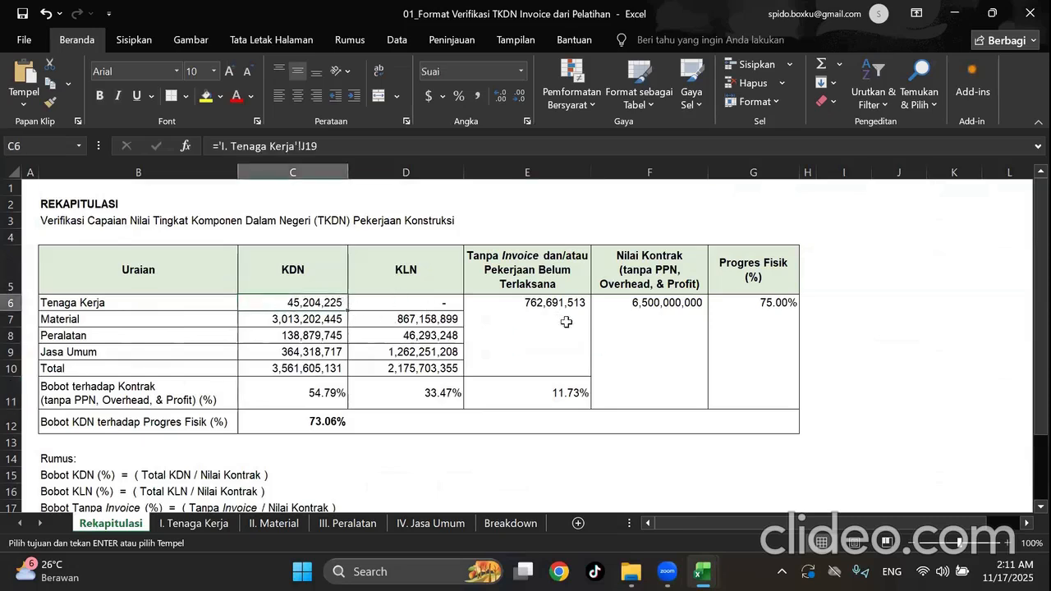
{"action": "left_click", "coordinate": [218, 523]}
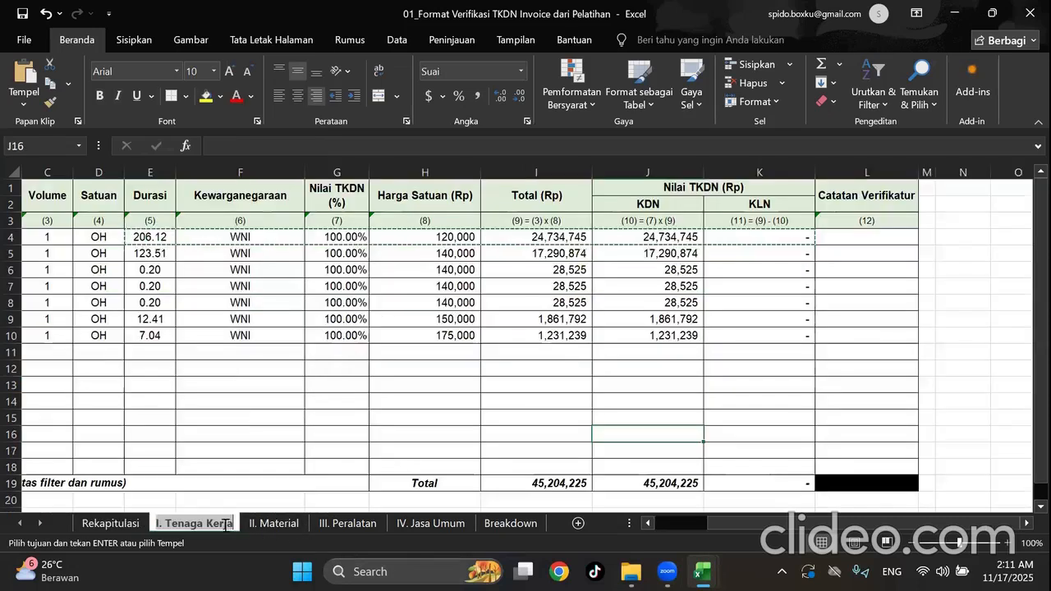
{"action": "left_click", "coordinate": [283, 530]}
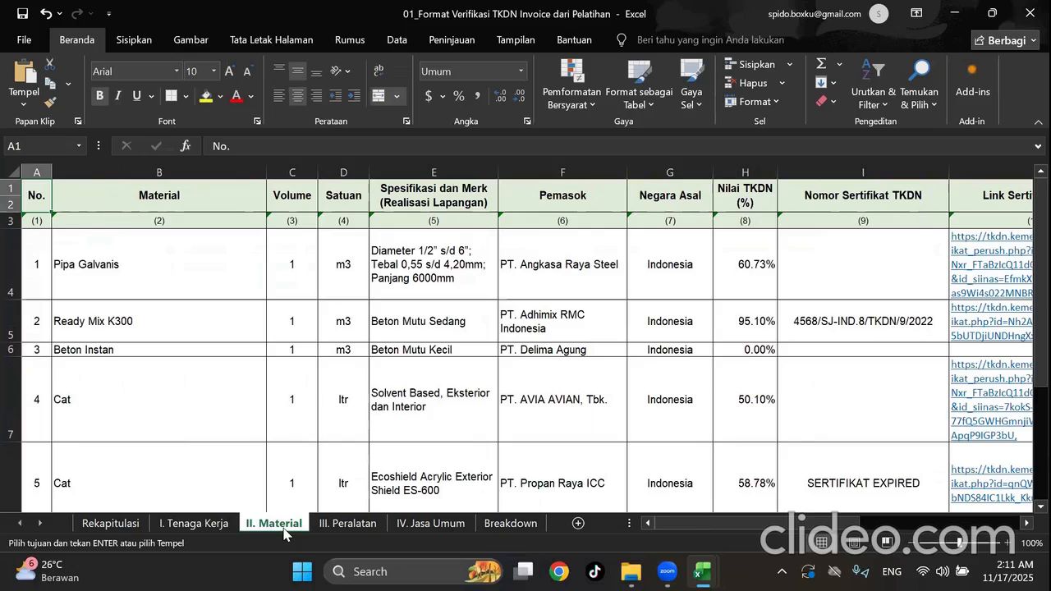
{"action": "left_click_drag", "start_coordinate": [9, 279], "coordinate": [33, 341]}
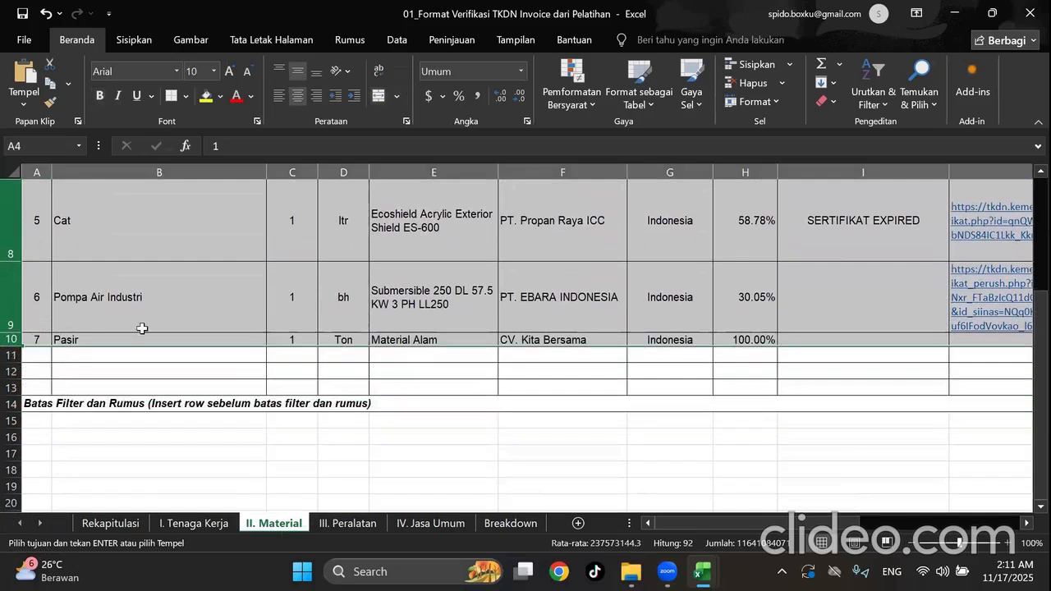
{"action": "right_click", "coordinate": [195, 298]}
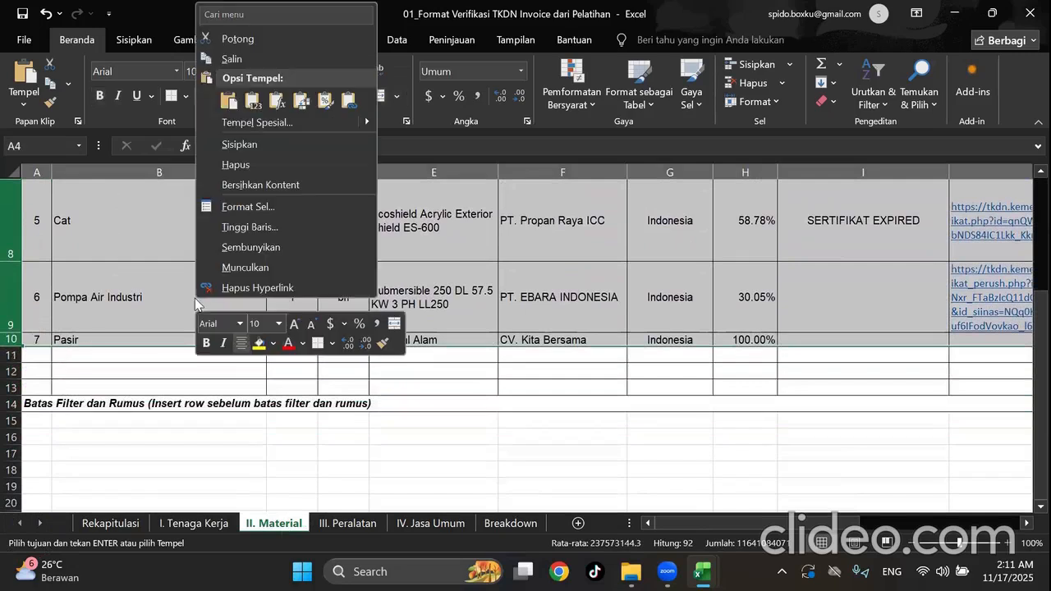
{"action": "left_click", "coordinate": [129, 304]}
{"action": "scroll", "coordinate": [127, 299], "scroll_direction": "up", "scroll_amount": 4}
{"action": "left_click", "coordinate": [141, 275]}
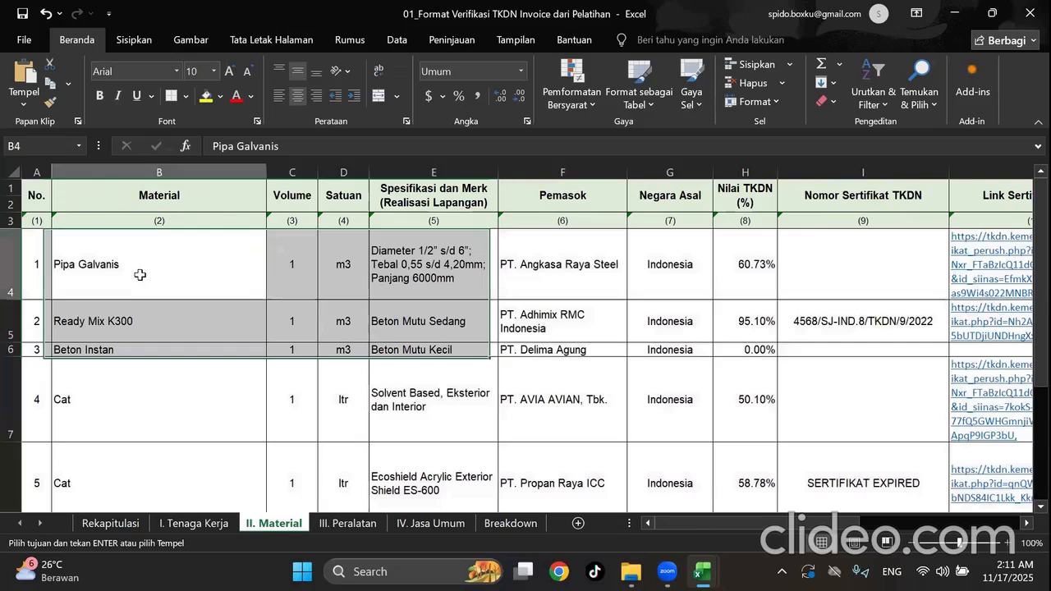
{"action": "left_click", "coordinate": [140, 275]}
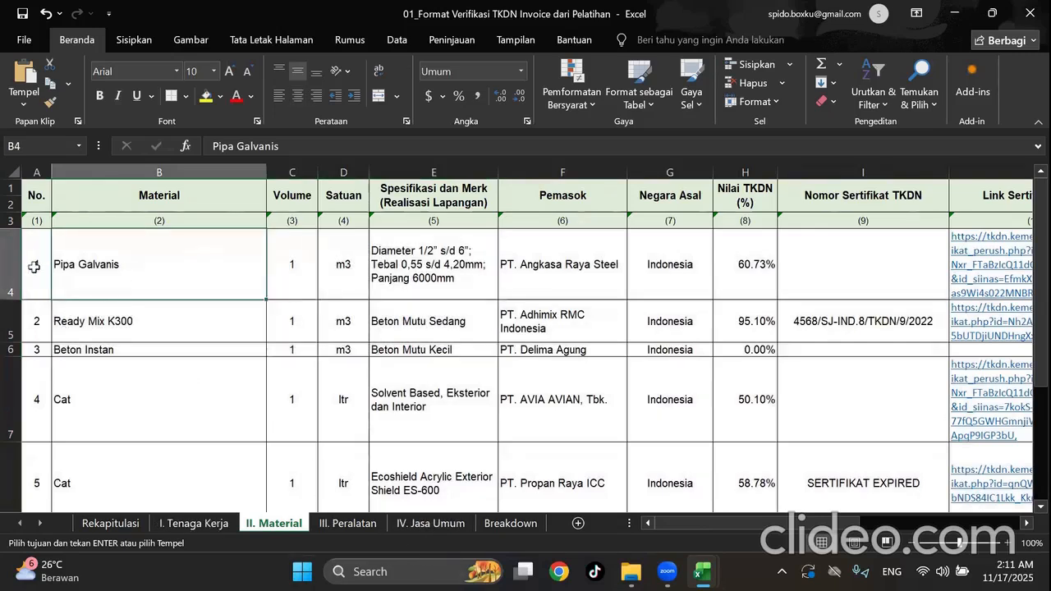
Insert blank rows across rows 11 to 44 of II. Material twice, above the Batas Filter dan Rumus row.
{"action": "scroll", "coordinate": [28, 317], "scroll_direction": "down", "scroll_amount": 7}
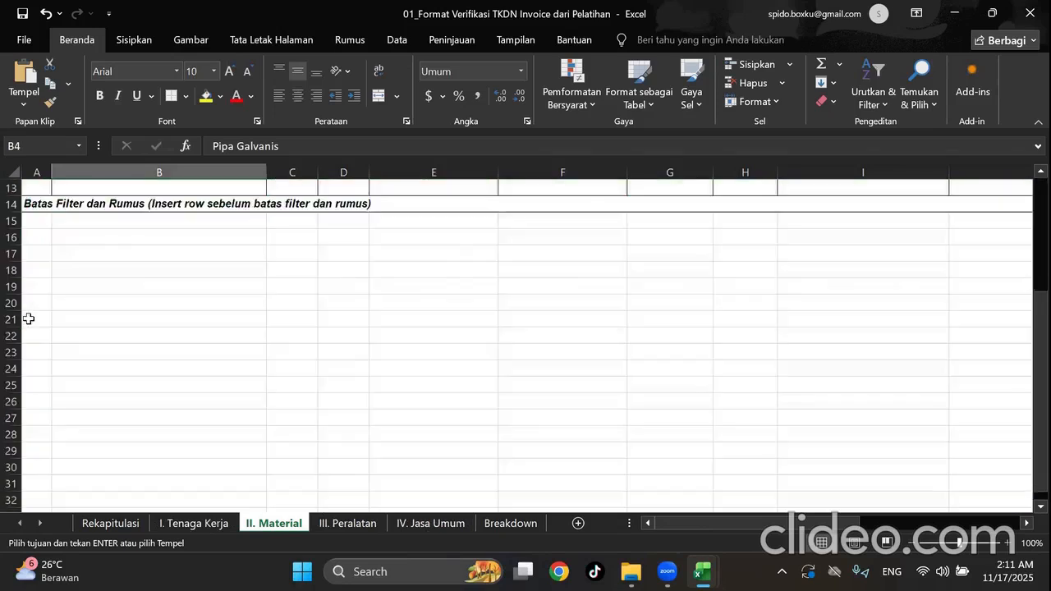
{"action": "scroll", "coordinate": [30, 318], "scroll_direction": "up", "scroll_amount": 5}
{"action": "scroll", "coordinate": [29, 318], "scroll_direction": "down", "scroll_amount": 2}
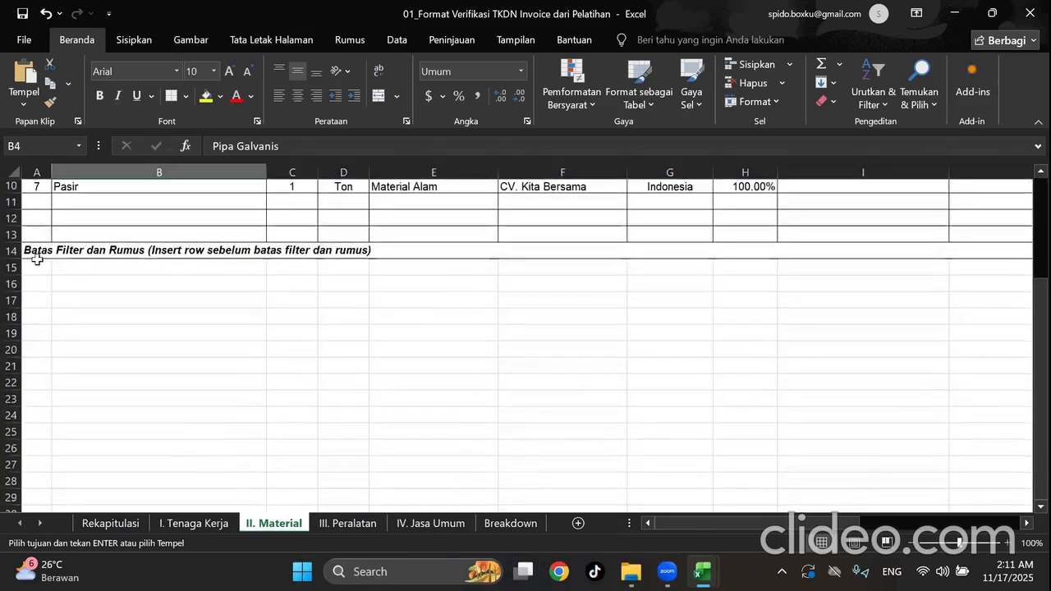
{"action": "left_click_drag", "start_coordinate": [17, 202], "coordinate": [13, 486]}
{"action": "right_click", "coordinate": [208, 363]}
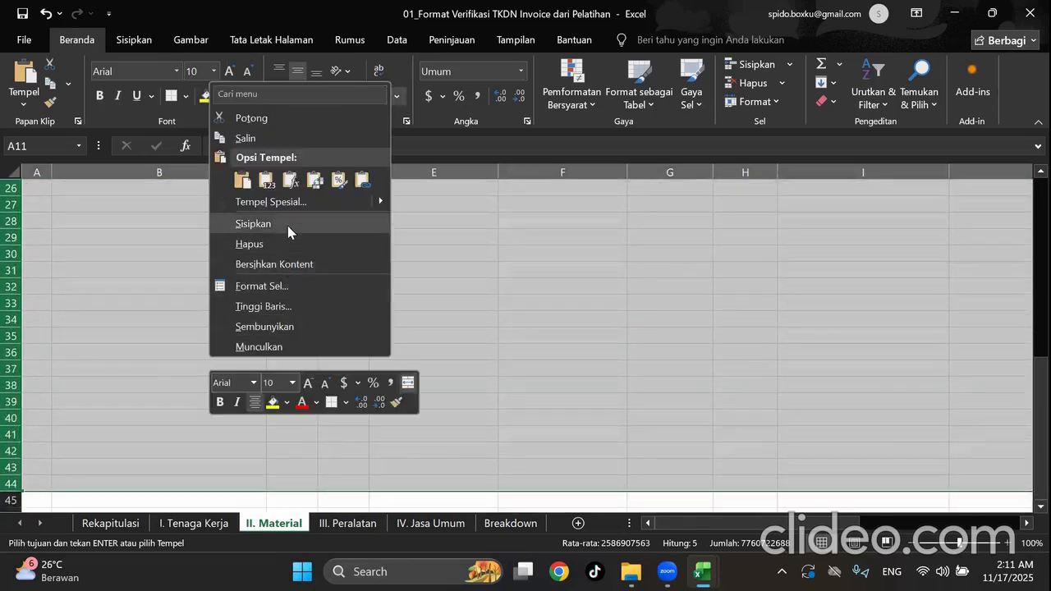
{"action": "left_click", "coordinate": [288, 227]}
{"action": "right_click", "coordinate": [285, 338]}
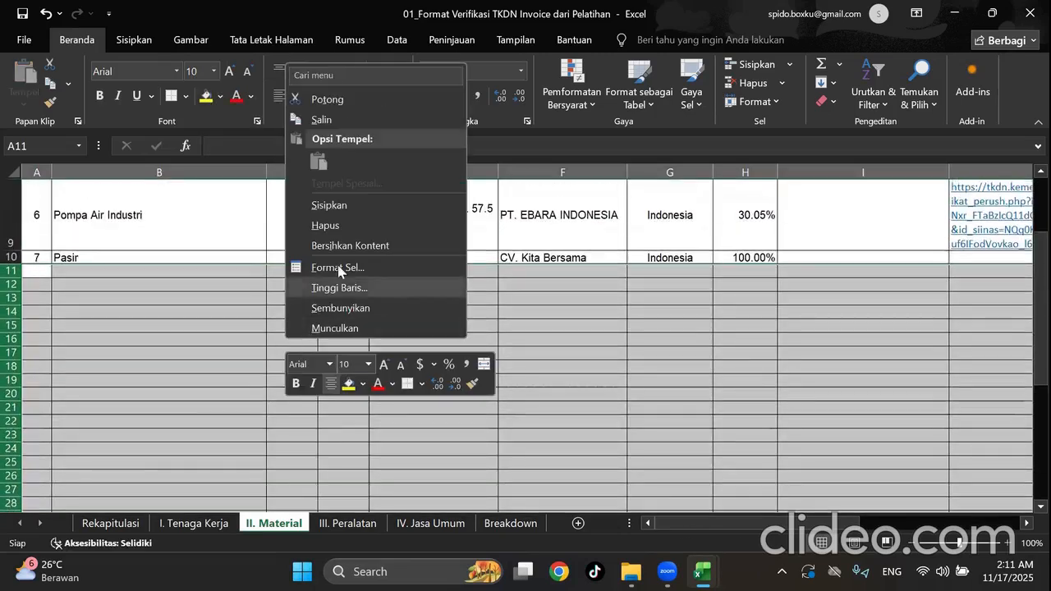
{"action": "left_click", "coordinate": [345, 206]}
{"action": "left_click", "coordinate": [343, 324]}
Copy the material names from Air to Wiremesh M10 in C17:C73 of DAFTAR HARGA in the demo_ RAB TKDN workbook.
{"action": "mouse_move", "coordinate": [702, 572]}
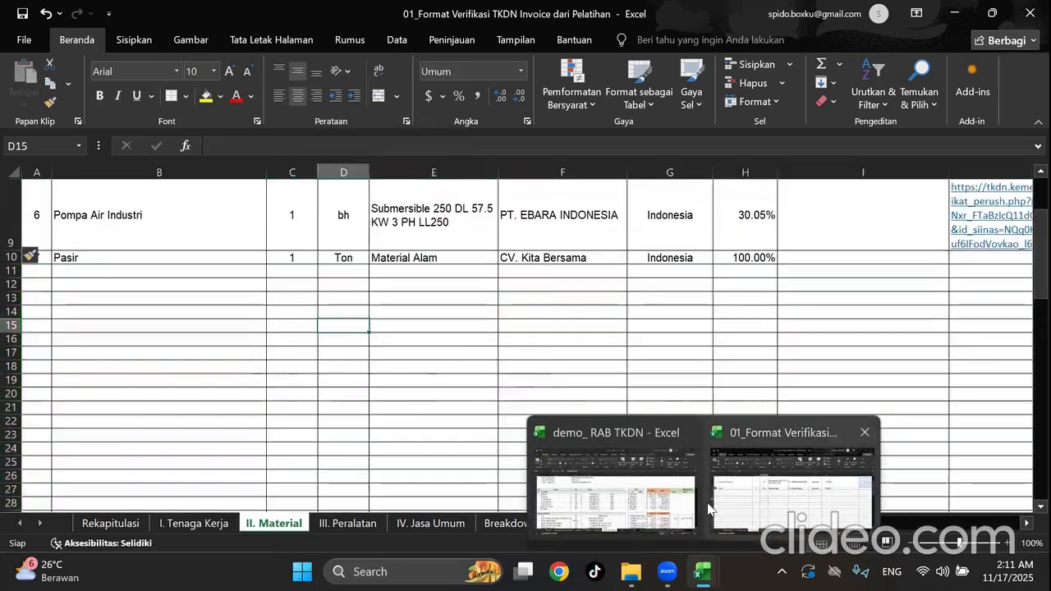
{"action": "left_click", "coordinate": [612, 472]}
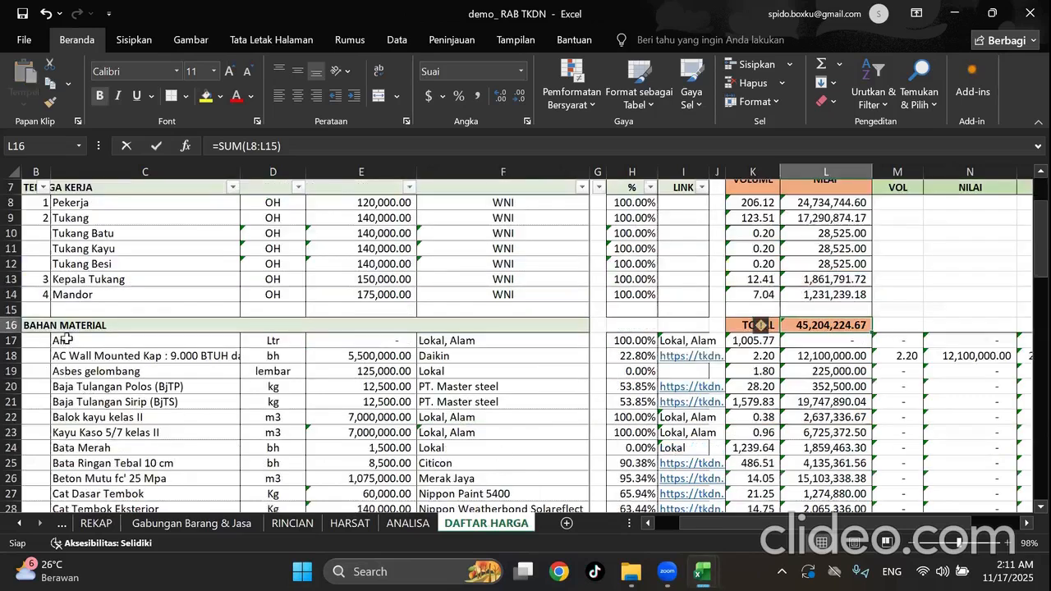
{"action": "left_click_drag", "start_coordinate": [65, 339], "coordinate": [234, 492]}
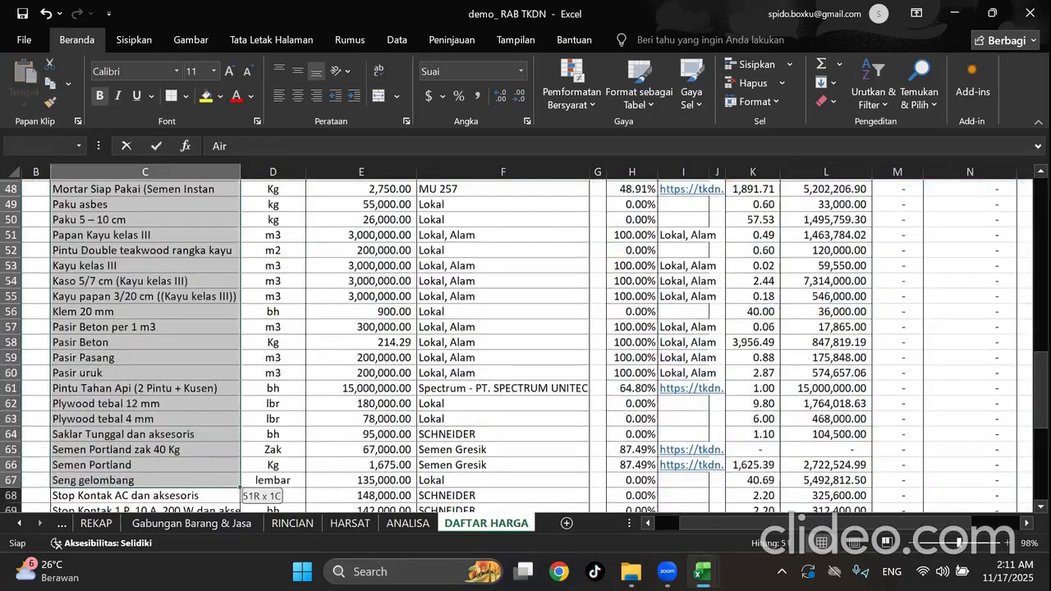
{"action": "left_click_drag", "start_coordinate": [108, 554], "coordinate": [105, 480]}
{"action": "key", "text": "ctrl+c"}
Paste the copied material names as values into the Material column from B4 in the invoice verification workbook.
{"action": "mouse_move", "coordinate": [702, 572]}
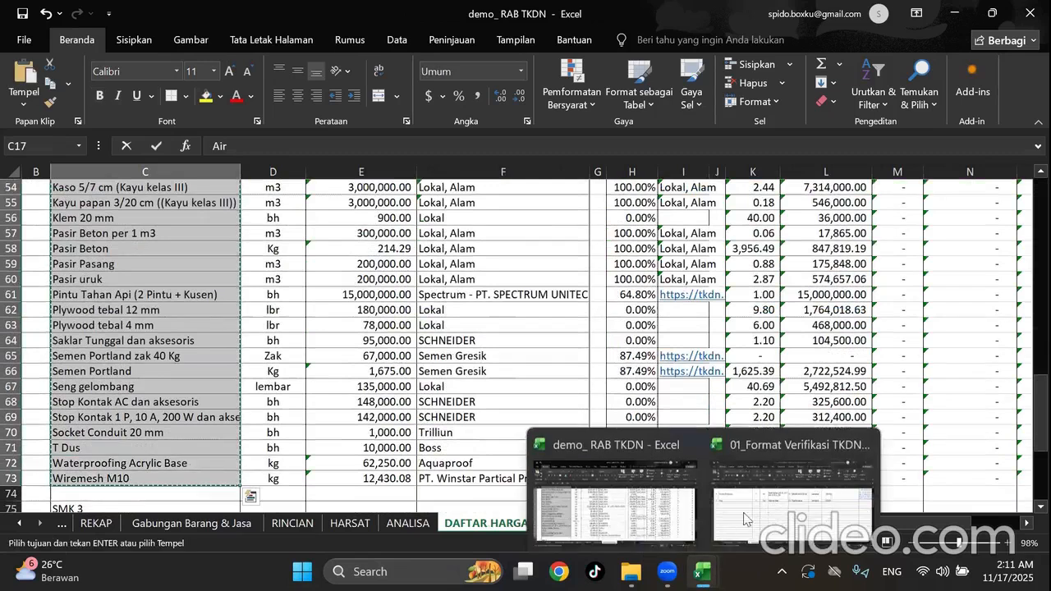
{"action": "left_click", "coordinate": [723, 533]}
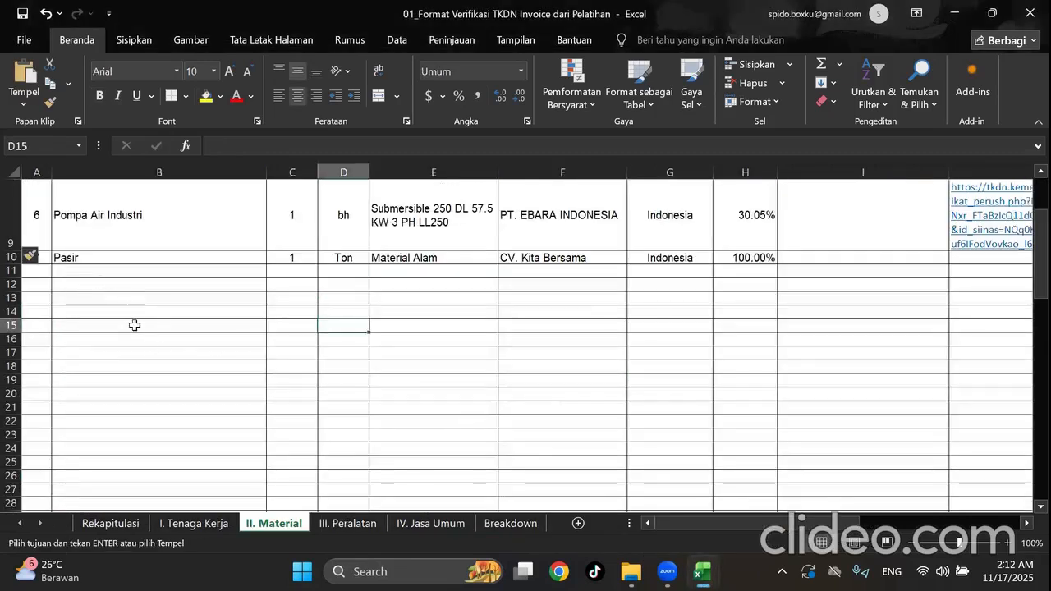
{"action": "scroll", "coordinate": [125, 309], "scroll_direction": "up", "scroll_amount": 3}
{"action": "left_click", "coordinate": [90, 265]}
{"action": "right_click", "coordinate": [90, 265]}
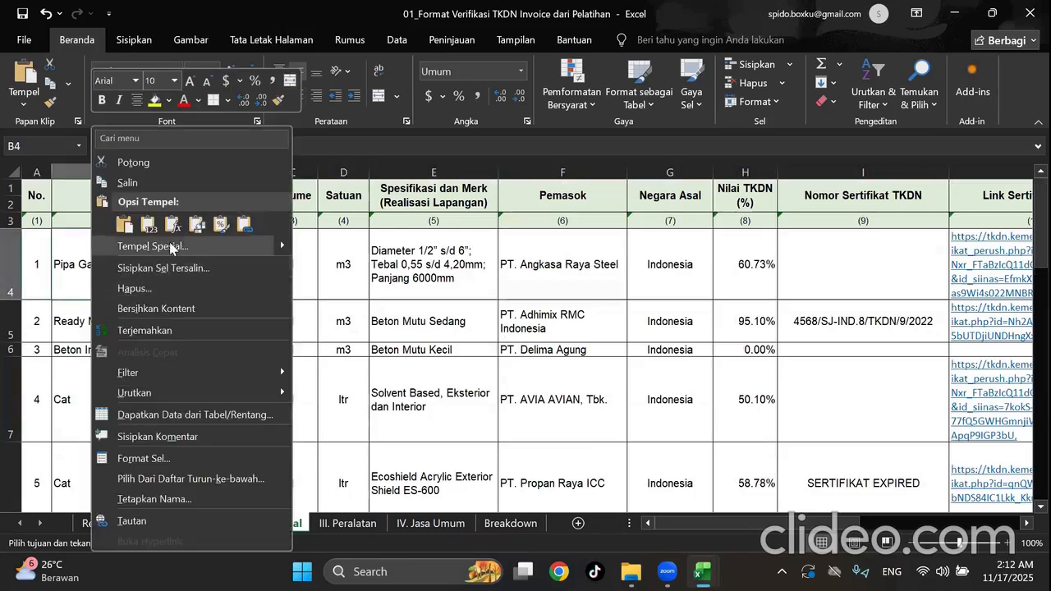
{"action": "left_click", "coordinate": [149, 223]}
Extend the number series in column A from row 8 down to 57 beside Wiremesh M10.
{"action": "scroll", "coordinate": [139, 339], "scroll_direction": "down", "scroll_amount": 4}
{"action": "scroll", "coordinate": [140, 339], "scroll_direction": "down", "scroll_amount": 5}
{"action": "scroll", "coordinate": [136, 339], "scroll_direction": "up", "scroll_amount": 10}
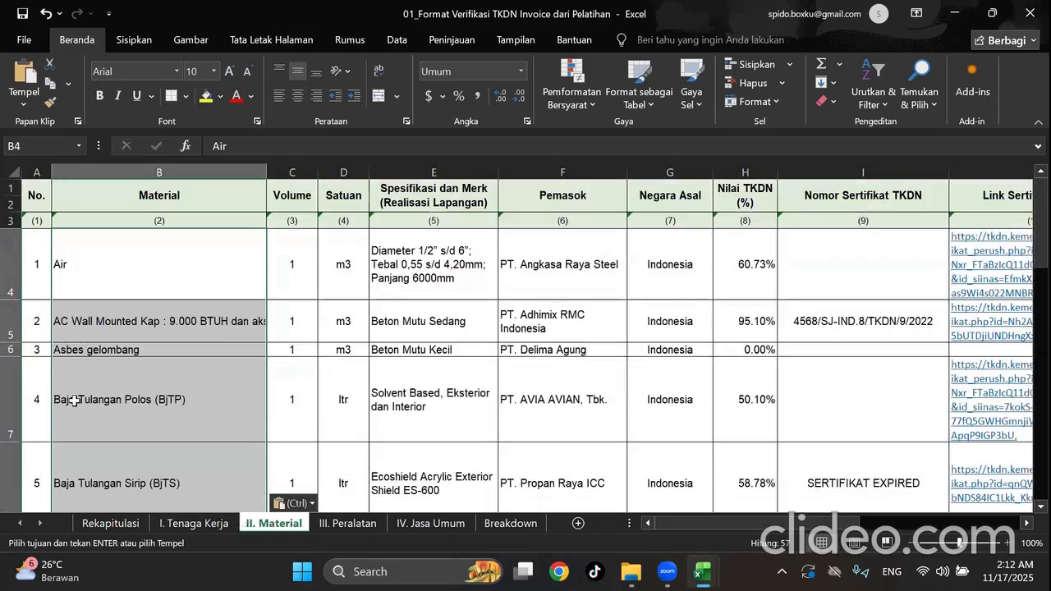
{"action": "scroll", "coordinate": [74, 399], "scroll_direction": "down", "scroll_amount": 4}
{"action": "scroll", "coordinate": [62, 382], "scroll_direction": "up", "scroll_amount": 2}
{"action": "left_click_drag", "start_coordinate": [41, 326], "coordinate": [45, 424]}
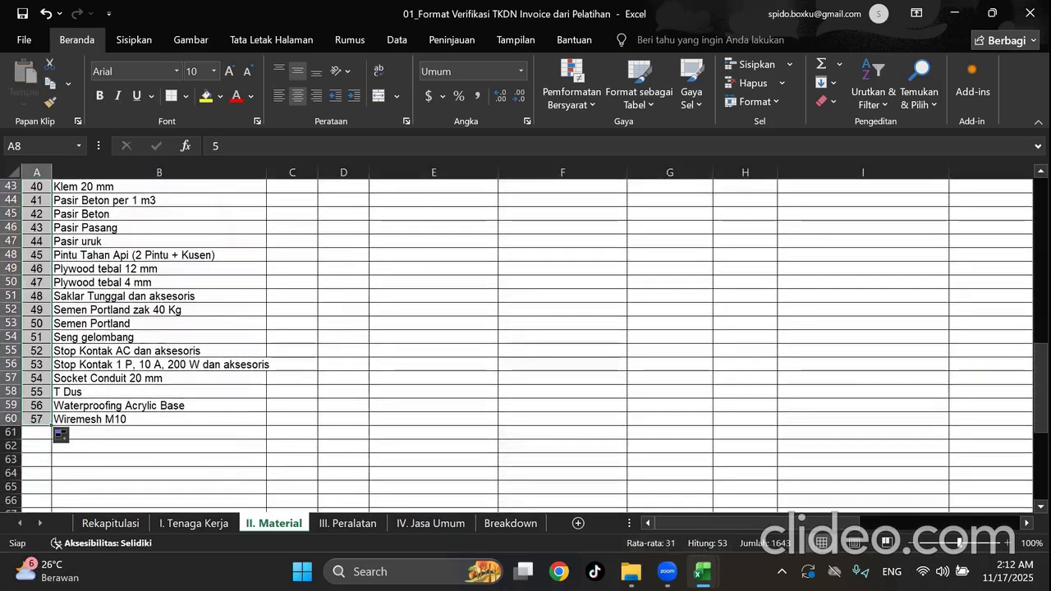
Copy the SMK 3 items Sepatu boot to Rompi from DAFTAR HARGA and paste them as values from B61 in II. Material.
{"action": "mouse_move", "coordinate": [702, 572]}
{"action": "left_click", "coordinate": [624, 522]}
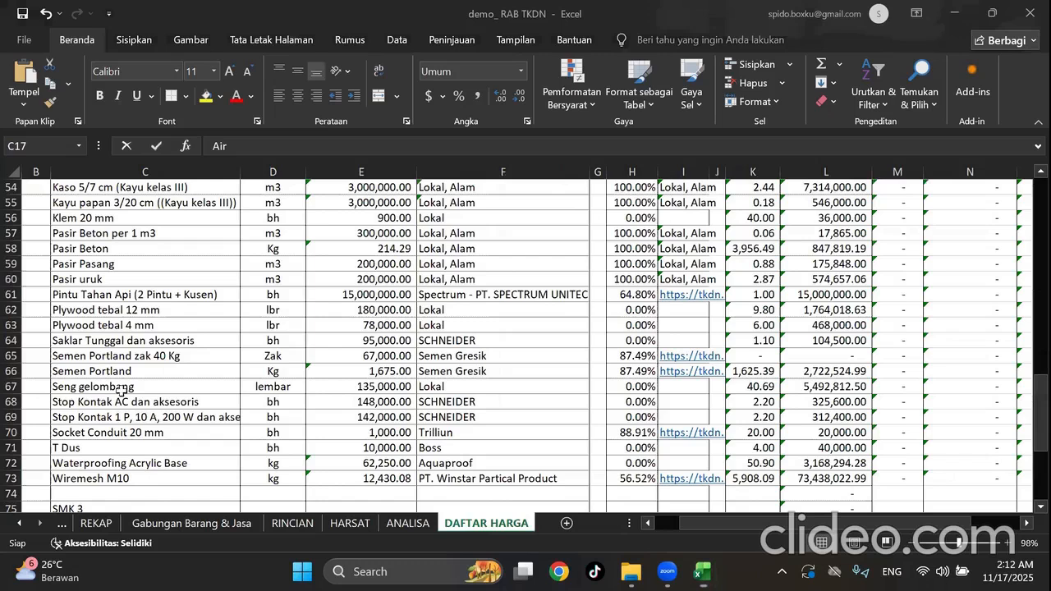
{"action": "left_click_drag", "start_coordinate": [74, 391], "coordinate": [82, 431]}
{"action": "key", "text": "ctrl+c"}
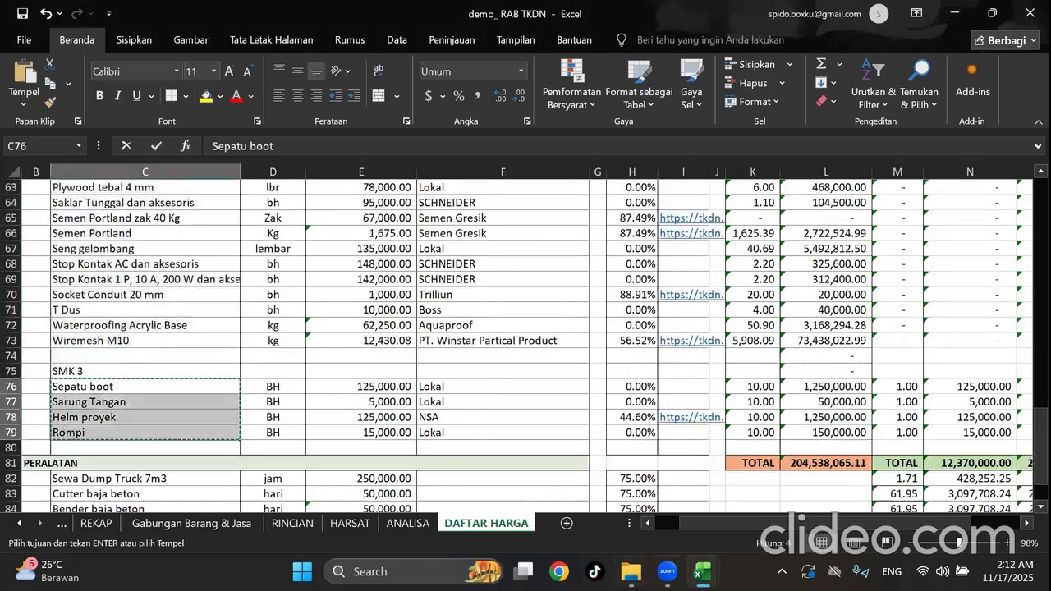
{"action": "mouse_move", "coordinate": [702, 572]}
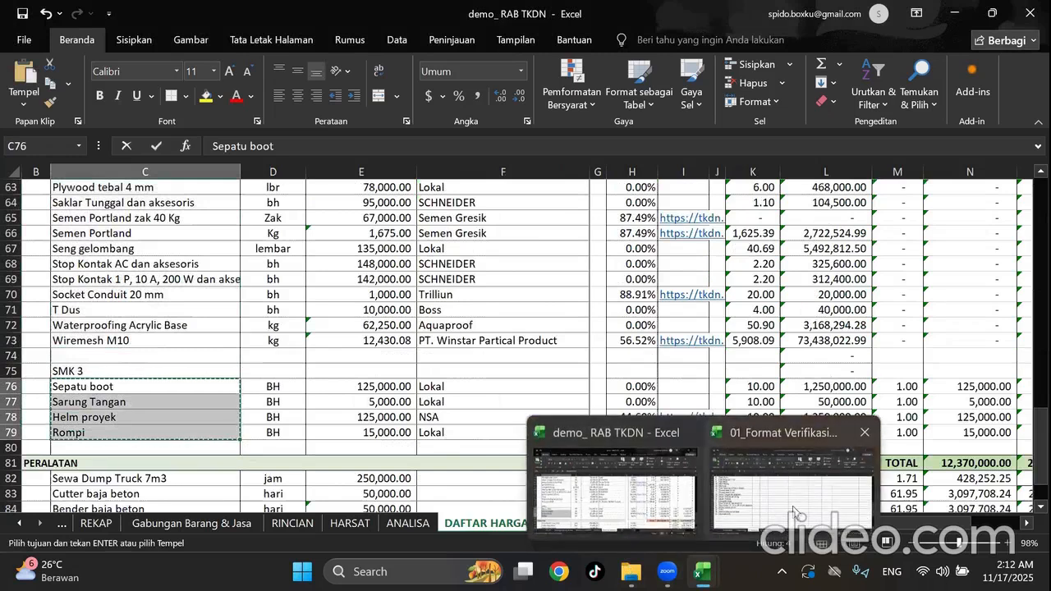
{"action": "left_click", "coordinate": [762, 503]}
{"action": "right_click", "coordinate": [96, 433]}
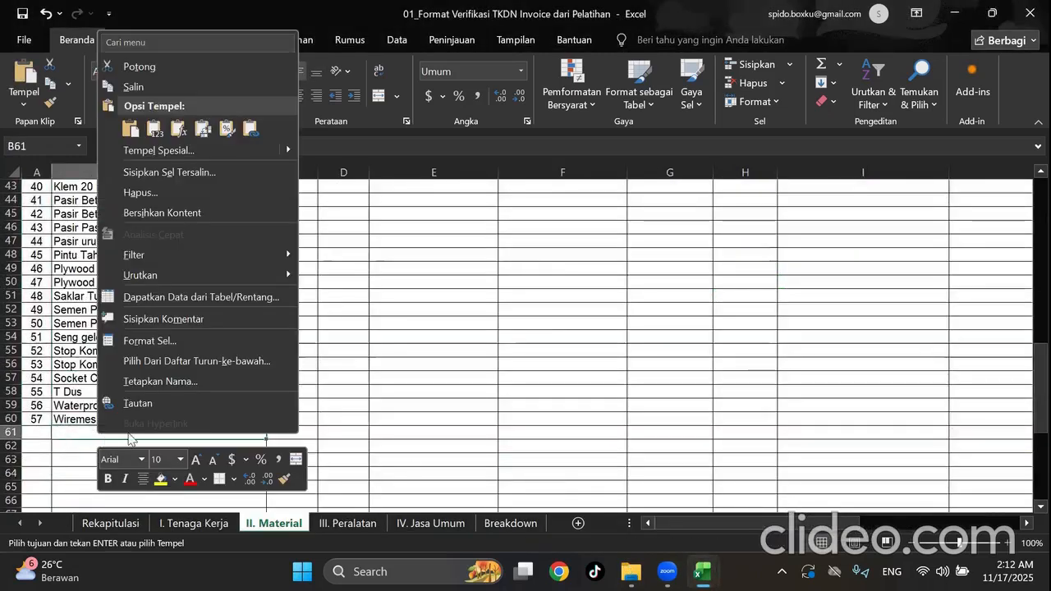
{"action": "left_click", "coordinate": [154, 131]}
Fill the number from A60 down to A64 beside the four SMK 3 items.
{"action": "left_click", "coordinate": [37, 420]}
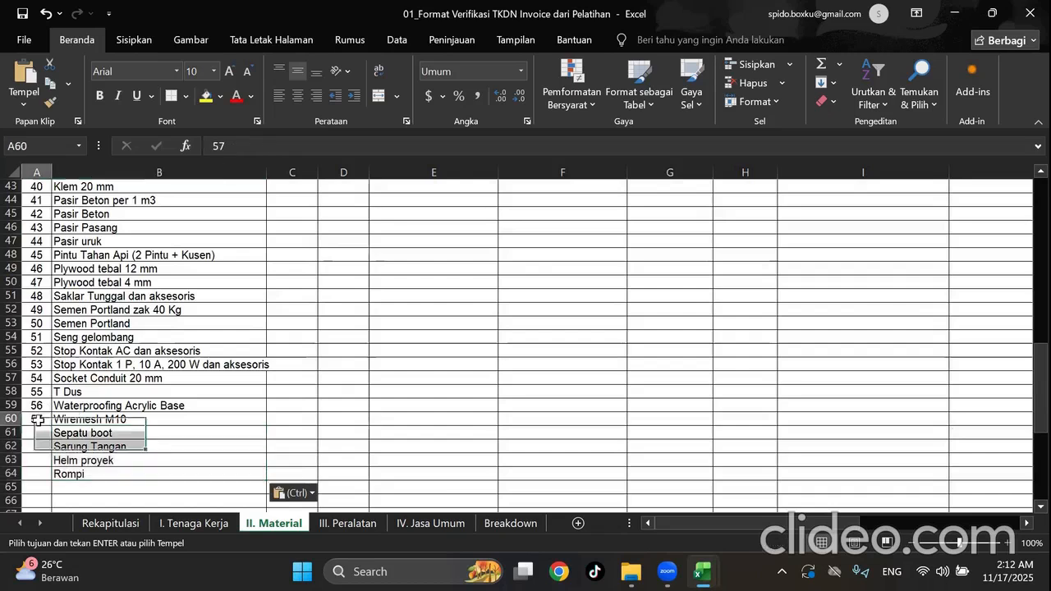
{"action": "left_click_drag", "start_coordinate": [51, 428], "coordinate": [51, 476]}
{"action": "left_click", "coordinate": [244, 429]}
{"action": "scroll", "coordinate": [243, 425], "scroll_direction": "down", "scroll_amount": 1}
{"action": "scroll", "coordinate": [205, 418], "scroll_direction": "down", "scroll_amount": 3}
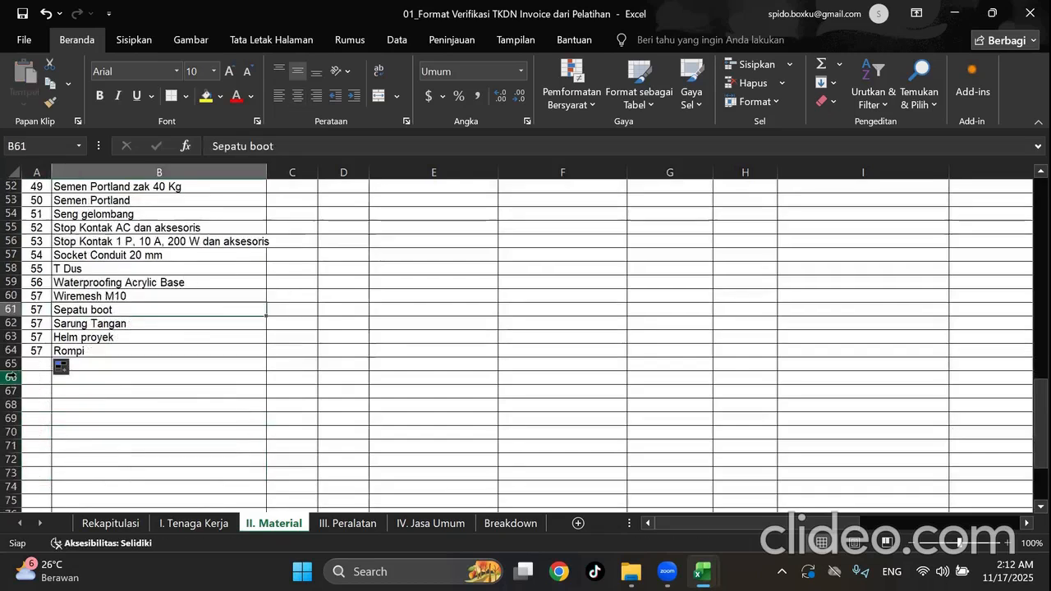
Delete the empty rows 66 to 81 above the Batas Filter dan Rumus line in the II. Material sheet.
{"action": "left_click", "coordinate": [12, 379]}
{"action": "scroll", "coordinate": [106, 422], "scroll_direction": "down", "scroll_amount": 6}
{"action": "scroll", "coordinate": [106, 423], "scroll_direction": "down", "scroll_amount": 3}
{"action": "scroll", "coordinate": [106, 422], "scroll_direction": "up", "scroll_amount": 3}
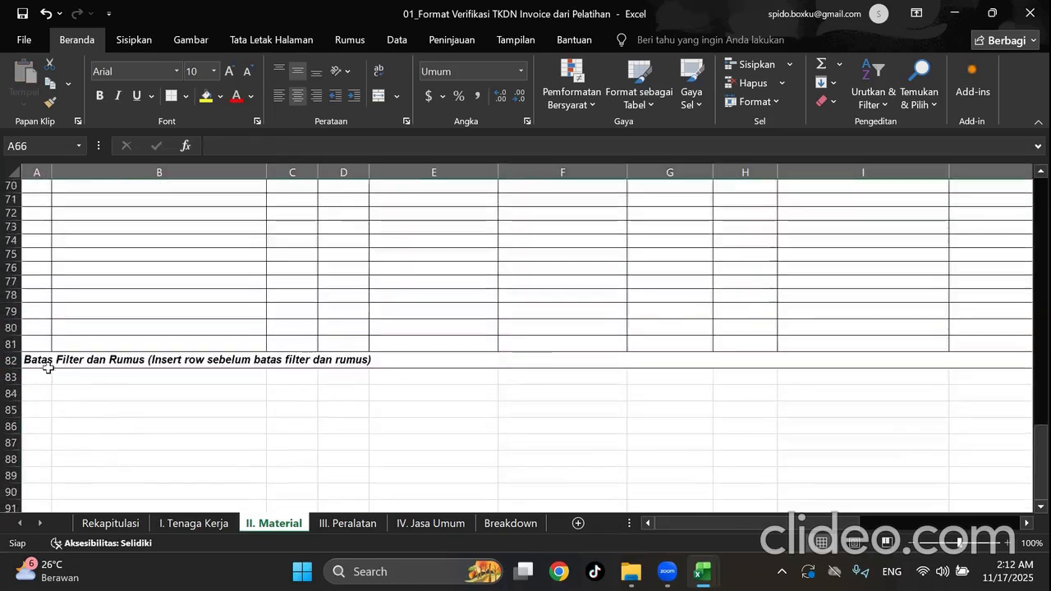
{"action": "left_click", "coordinate": [11, 345], "text": "shift"}
{"action": "right_click", "coordinate": [107, 307]}
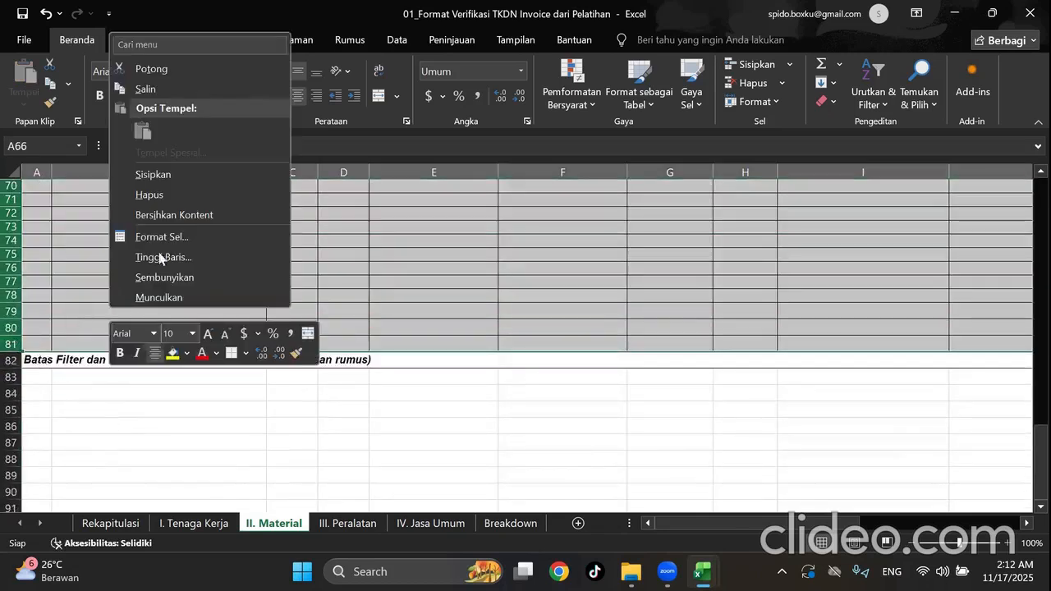
{"action": "left_click", "coordinate": [181, 193]}
{"action": "double_click", "coordinate": [460, 286]}
{"action": "scroll", "coordinate": [473, 293], "scroll_direction": "up", "scroll_amount": 18}
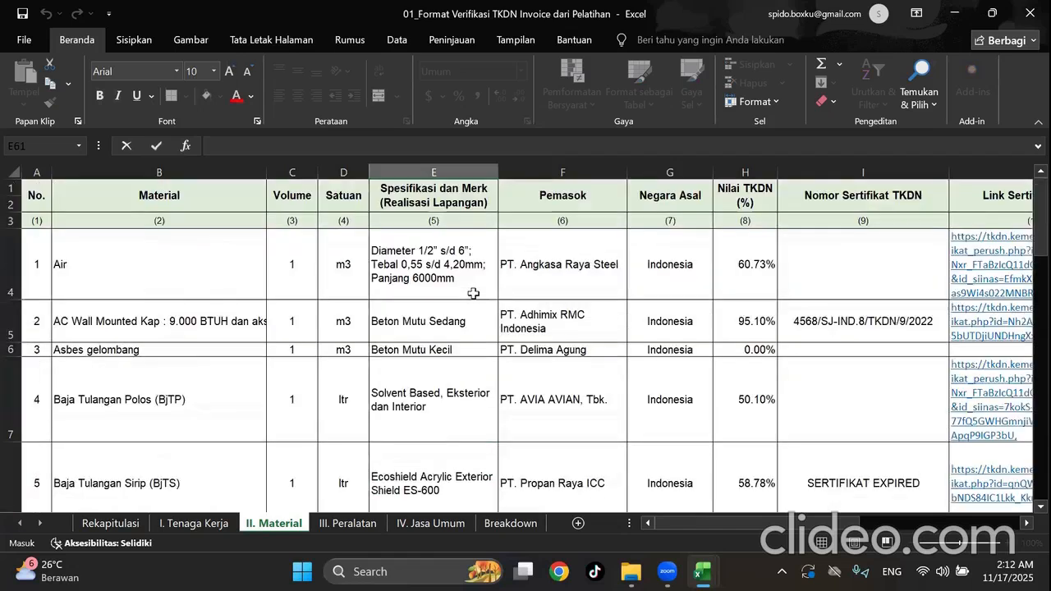
Begin a VLOOKUP formula in Volume cell C4 for Air, using B4 as the lookup value.
{"action": "left_click", "coordinate": [296, 278]}
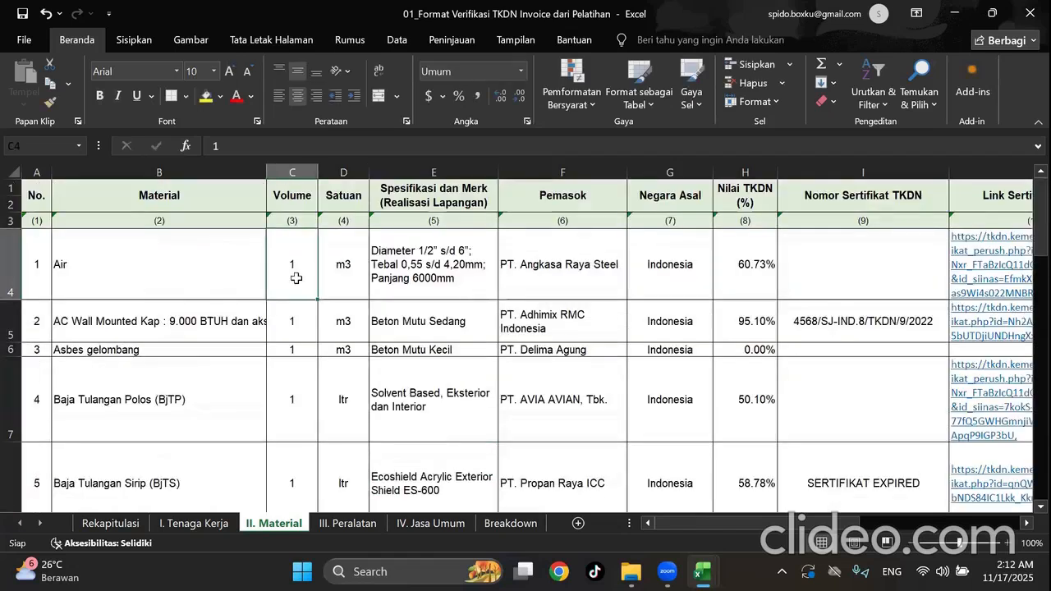
{"action": "type", "text": "="}
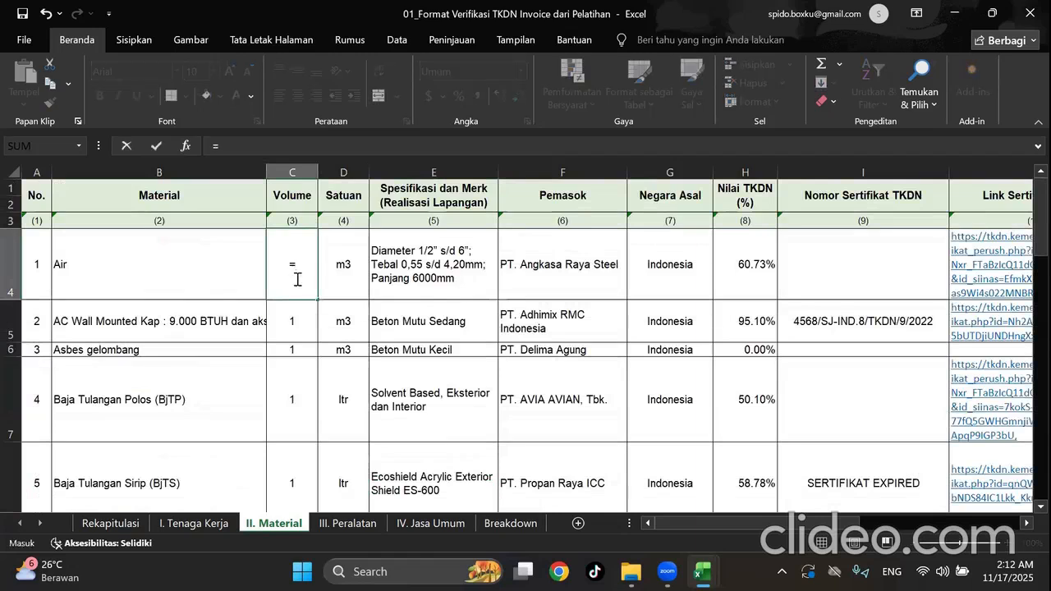
{"action": "type", "text": "vl"}
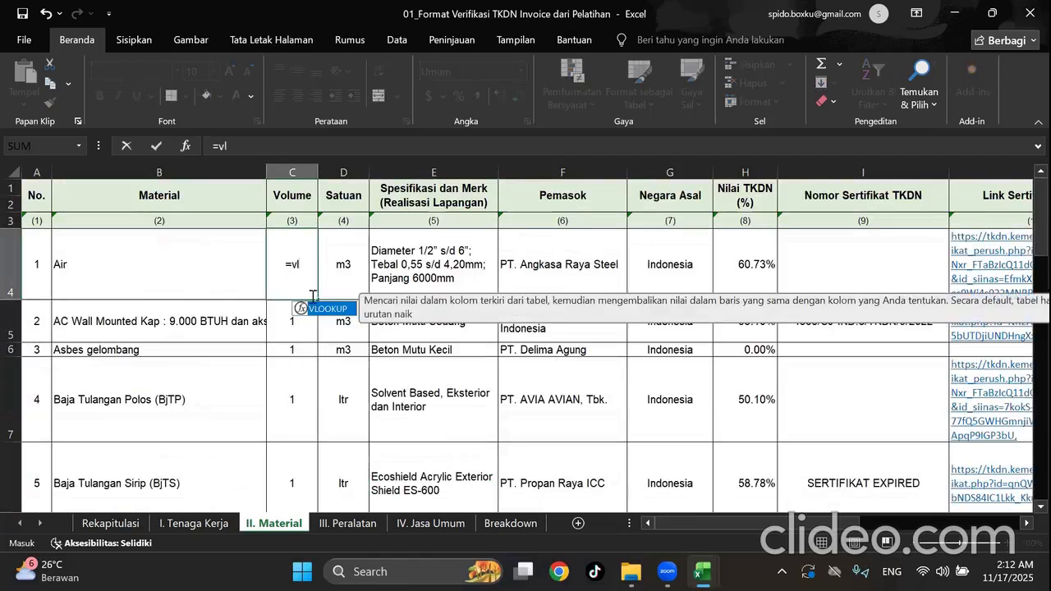
{"action": "double_click", "coordinate": [328, 309]}
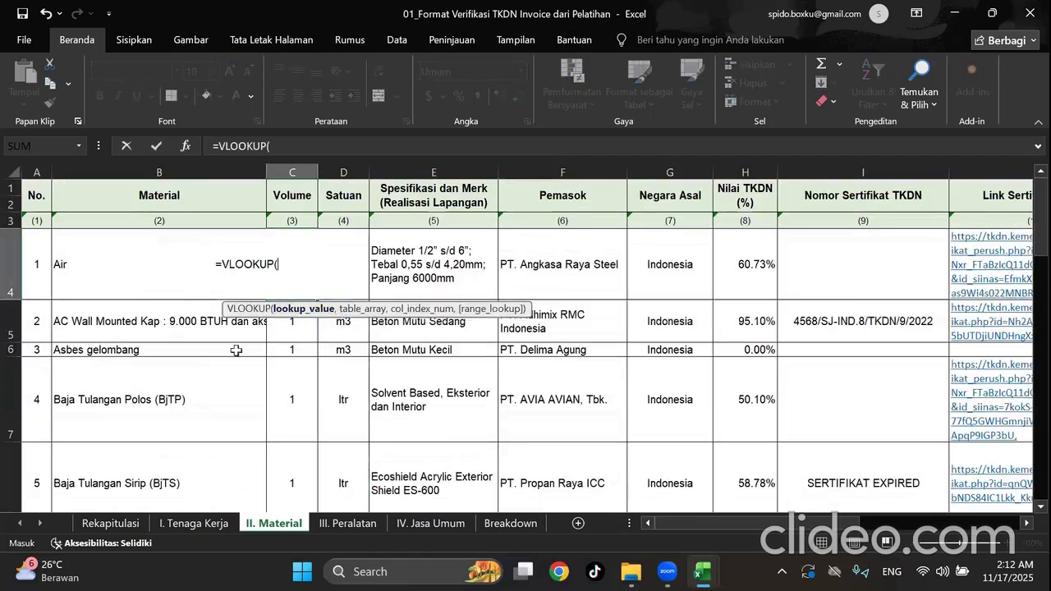
{"action": "left_click", "coordinate": [81, 264]}
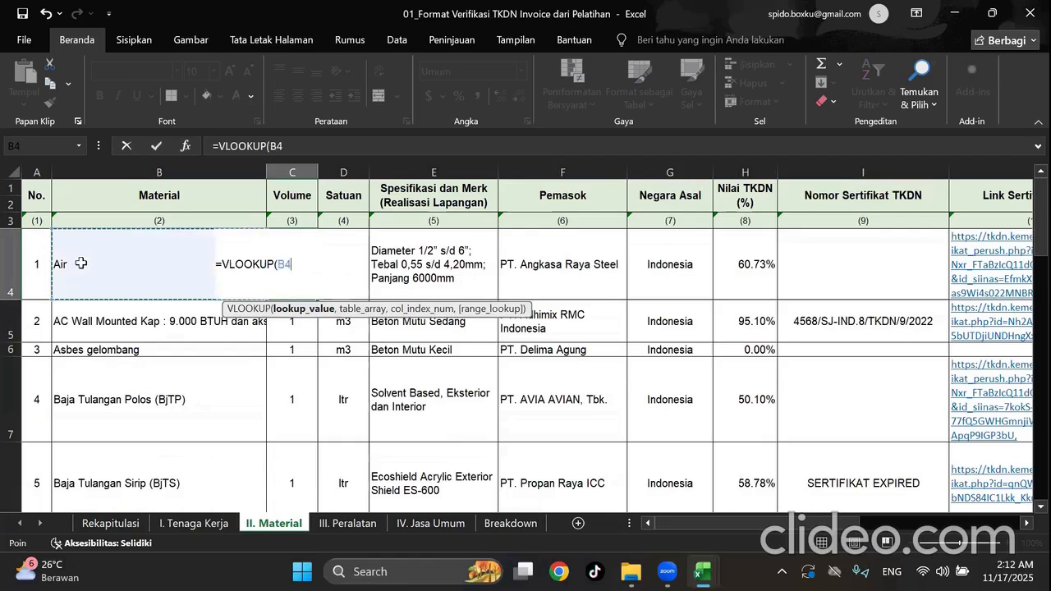
{"action": "type", "text": ","}
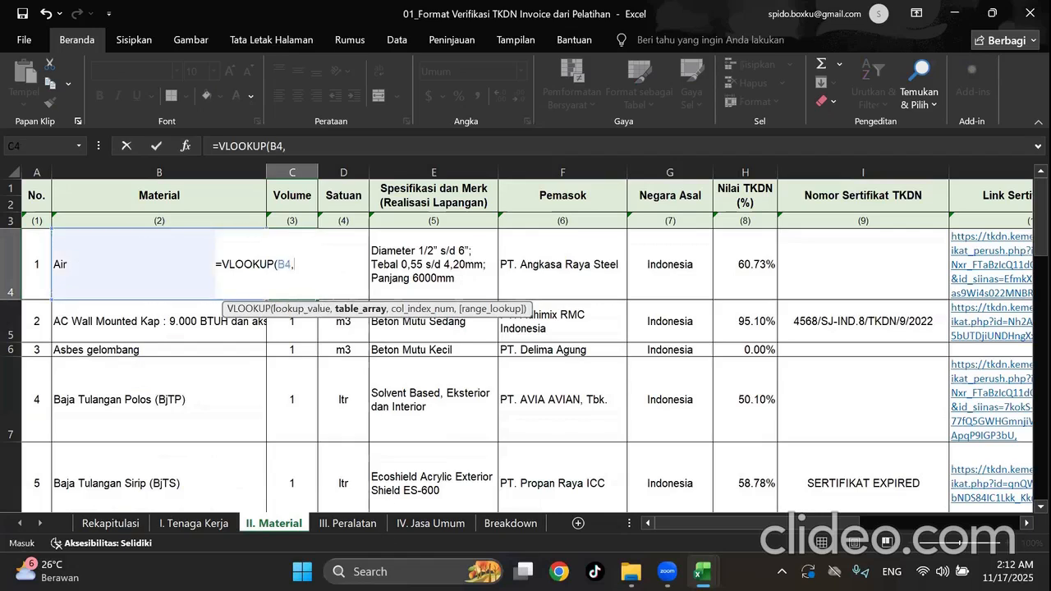
Complete the C4 formula with DAFTAR HARGA range $C$17:$K$80 from the demo_ RAB TKDN workbook, column index 0 and range lookup 0.
{"action": "mouse_move", "coordinate": [702, 572]}
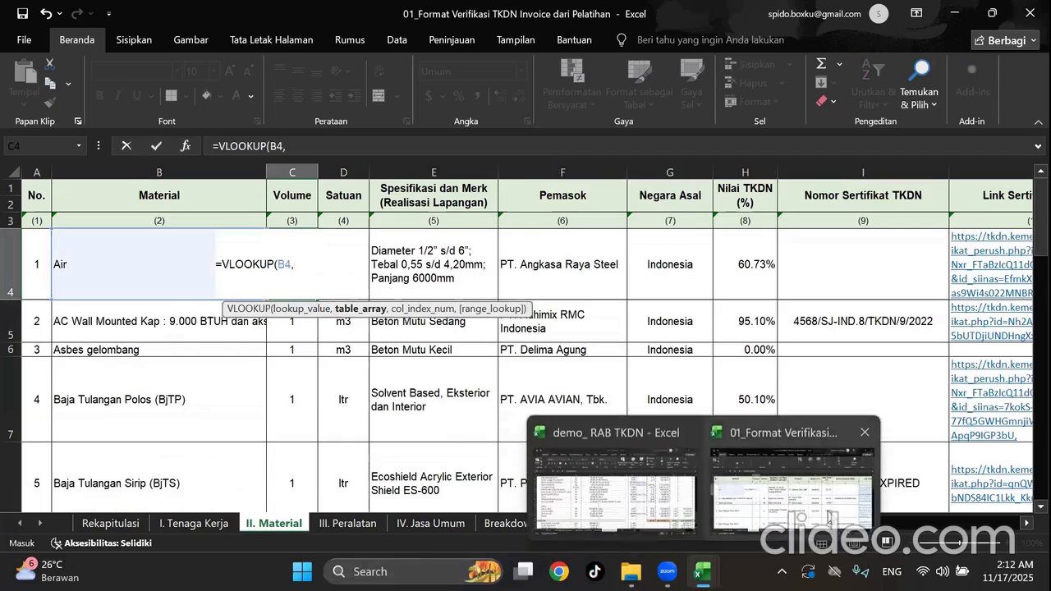
{"action": "left_click", "coordinate": [653, 516]}
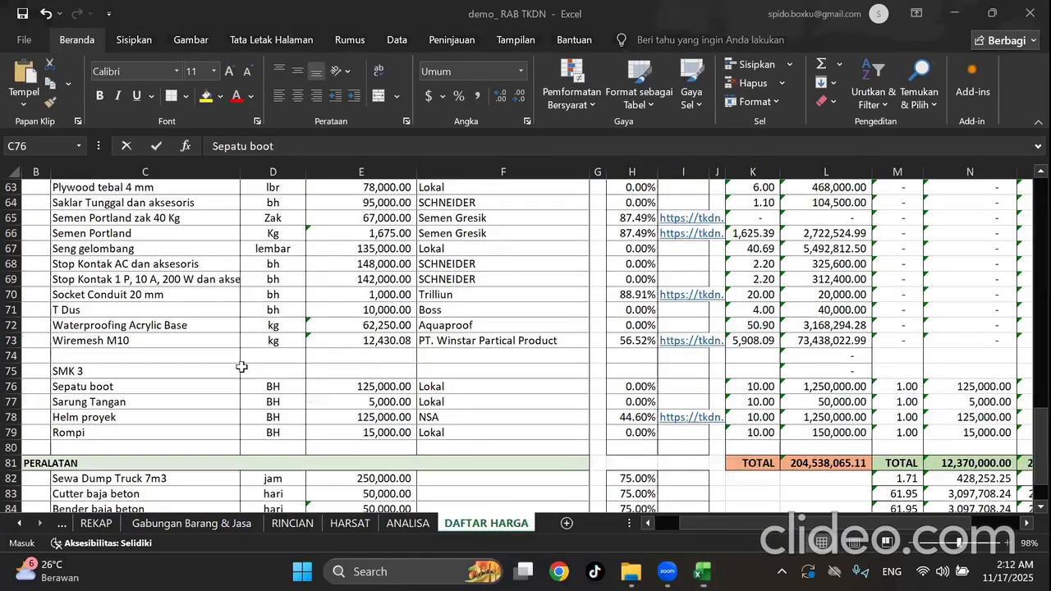
{"action": "scroll", "coordinate": [242, 367], "scroll_direction": "up", "scroll_amount": 14}
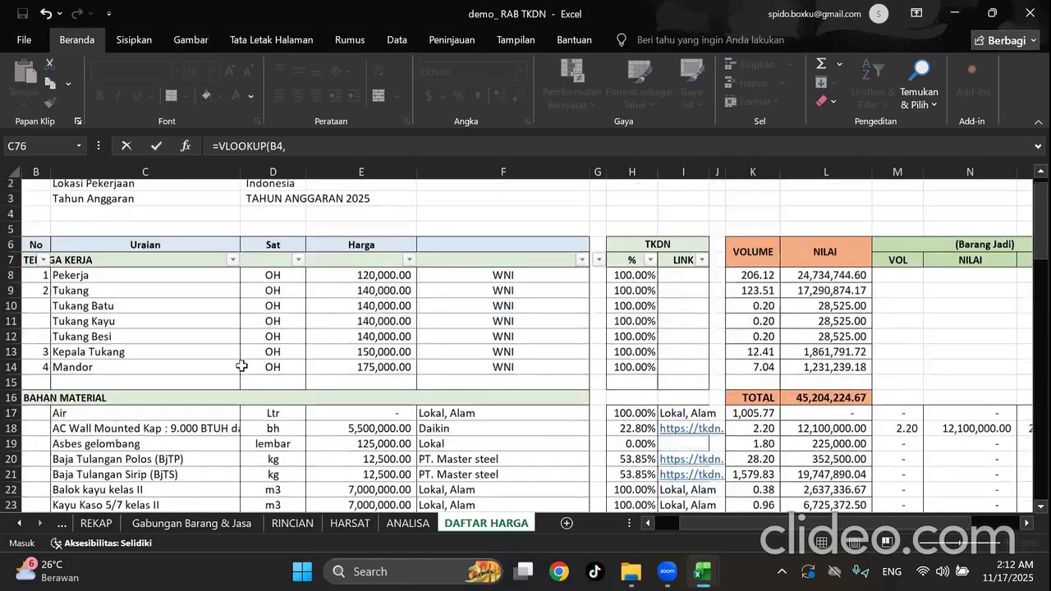
{"action": "left_click_drag", "start_coordinate": [59, 341], "coordinate": [770, 565]}
{"action": "left_click_drag", "start_coordinate": [761, 493], "coordinate": [762, 530]}
{"action": "left_click_drag", "start_coordinate": [737, 372], "coordinate": [742, 400]}
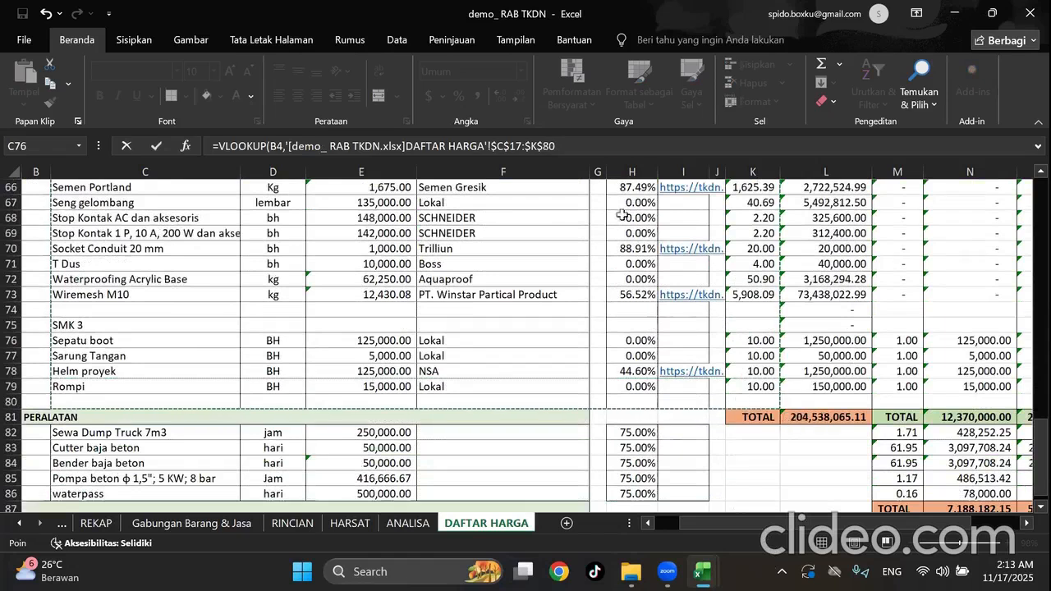
{"action": "left_click", "coordinate": [614, 144]}
{"action": "type", "text": ",0,0"}
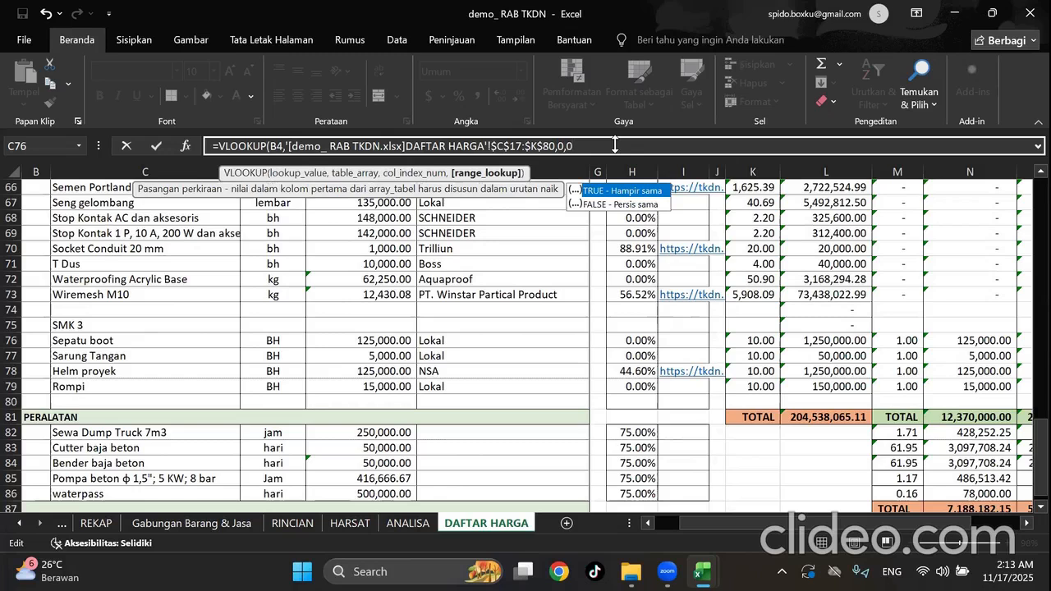
{"action": "type", "text": ")"}
{"action": "key", "text": "Return"}
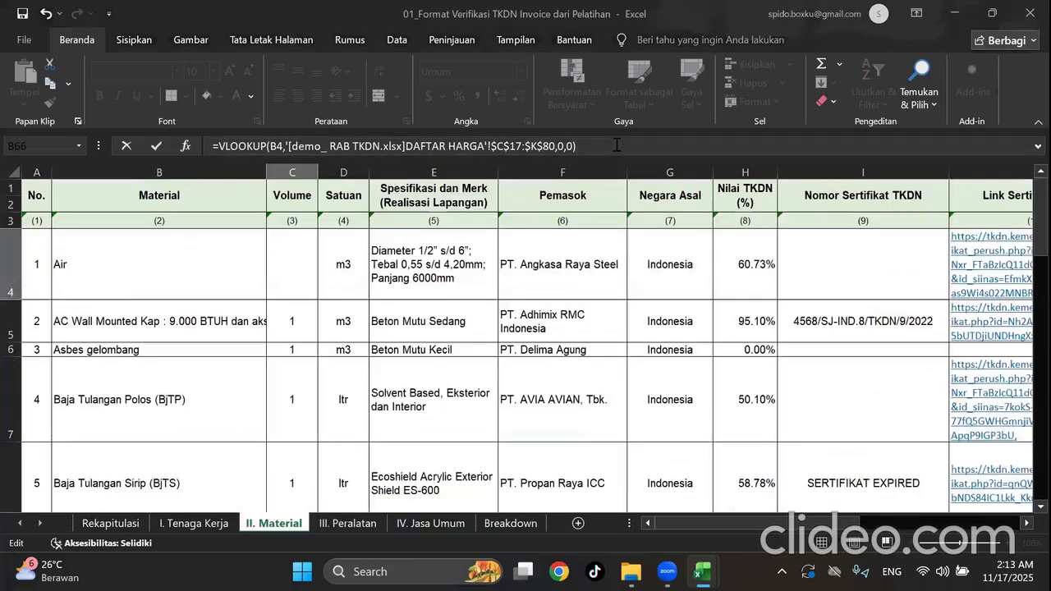
Count the columns from the item name to VOLUME along the Sepatu boot row in the RAB workbook's DAFTAR HARGA sheet.
{"action": "mouse_move", "coordinate": [702, 572]}
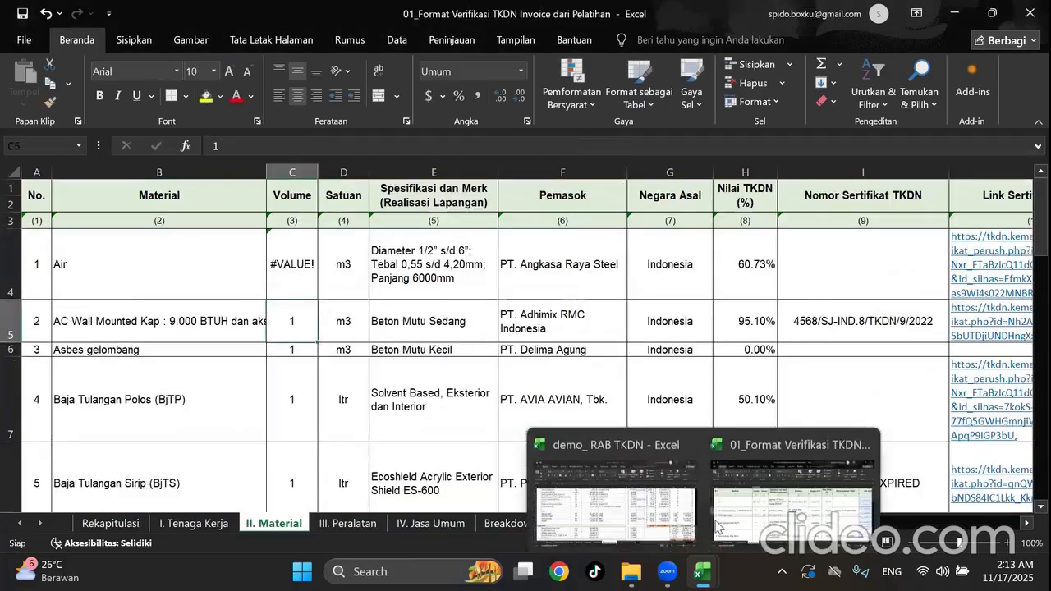
{"action": "left_click", "coordinate": [644, 516]}
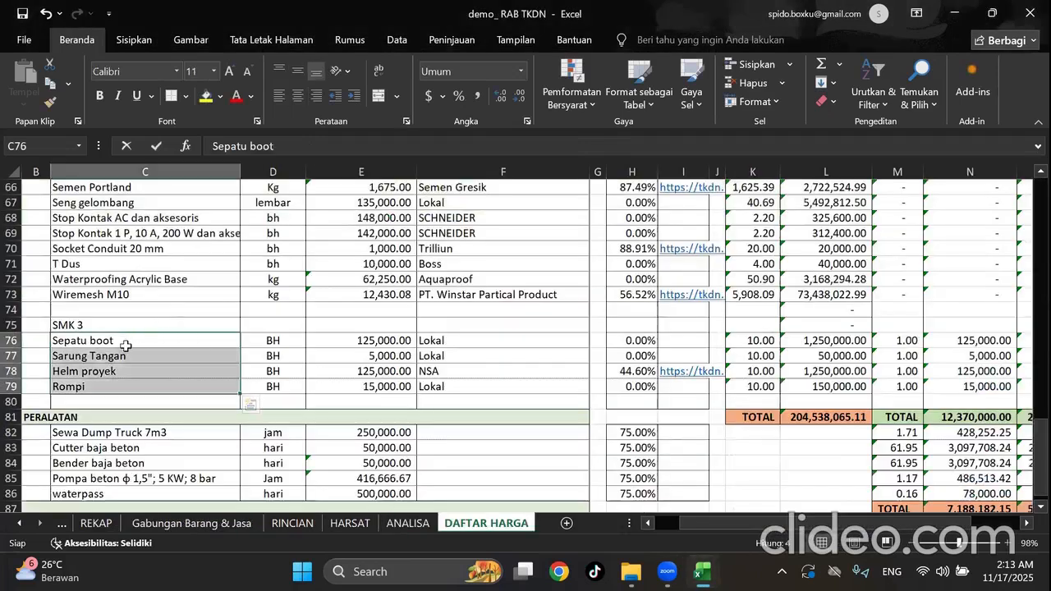
{"action": "left_click", "coordinate": [120, 344]}
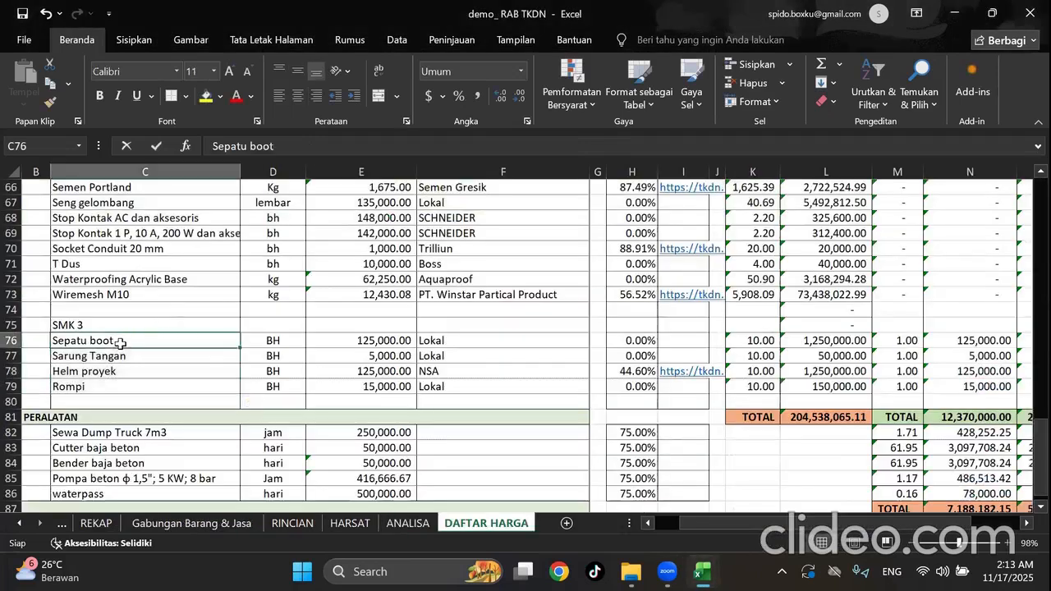
{"action": "key", "text": "Right"}
{"action": "key", "text": "Right"}
{"action": "key", "text": "Right"}
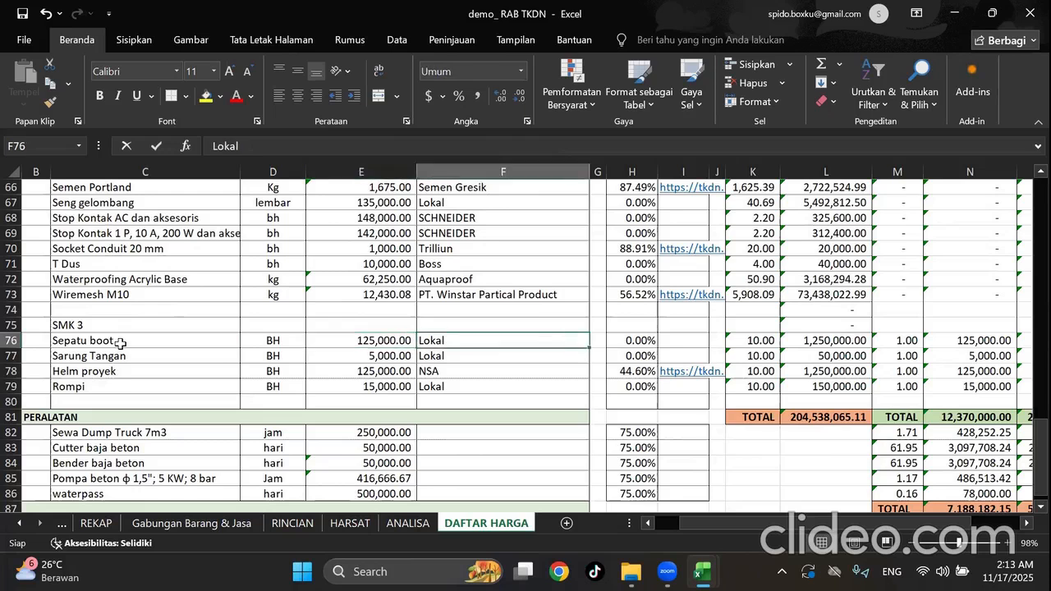
{"action": "key", "text": "Right"}
{"action": "key", "text": "Right"}
{"action": "key", "text": "Right"}
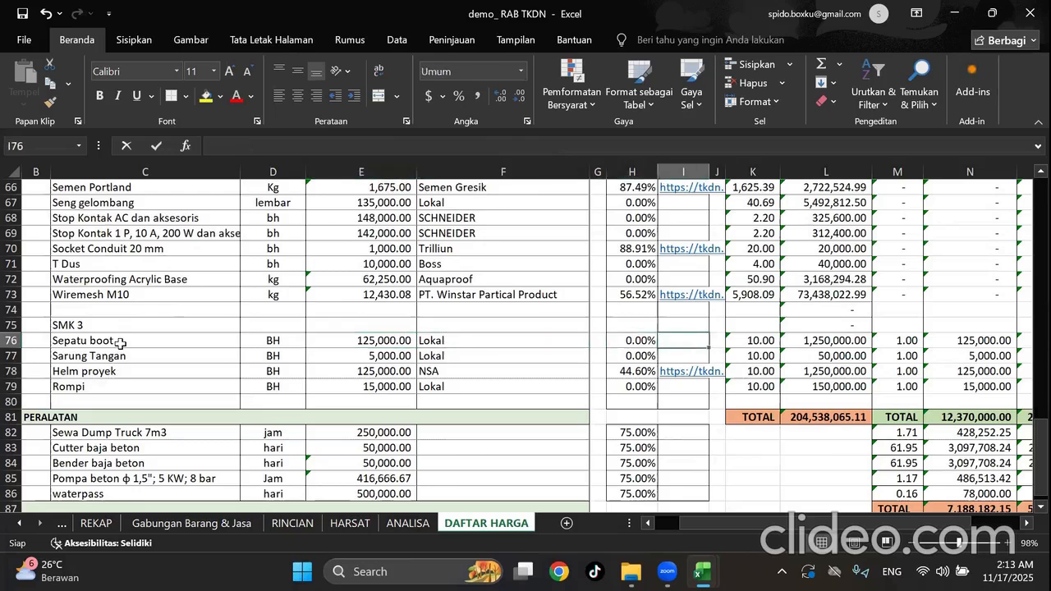
{"action": "key", "text": "Right"}
{"action": "key", "text": "Right"}
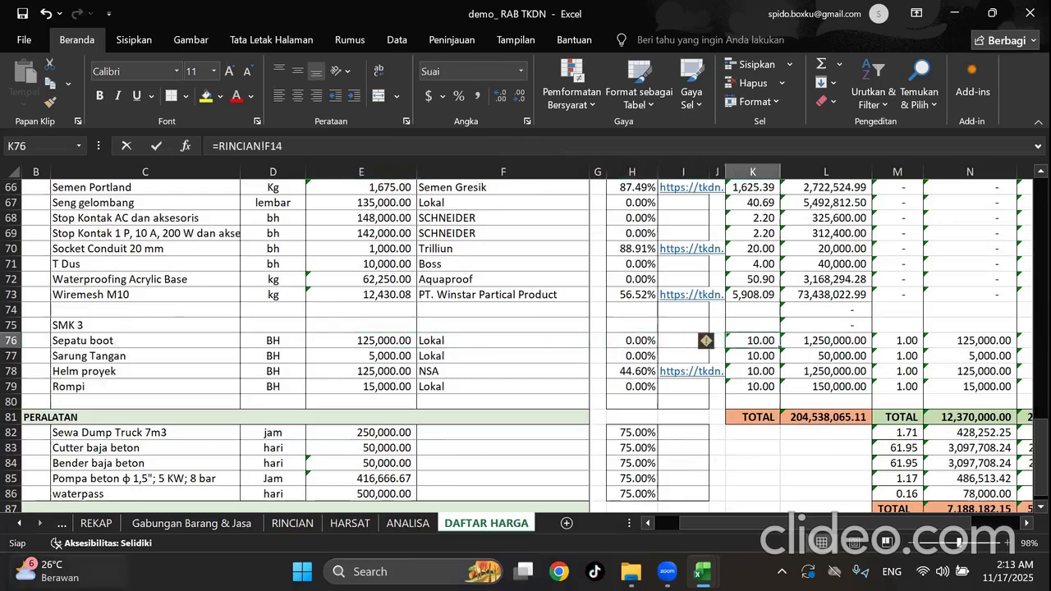
Return to the invoice verification workbook and set the VLOOKUP column index in C4 to 9.
{"action": "mouse_move", "coordinate": [702, 571]}
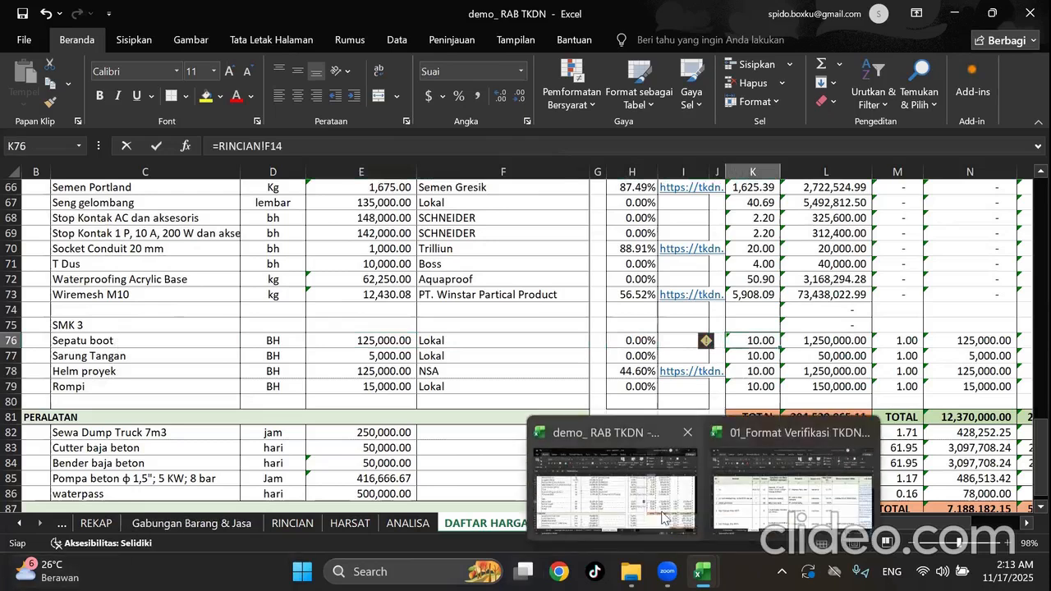
{"action": "left_click", "coordinate": [655, 518]}
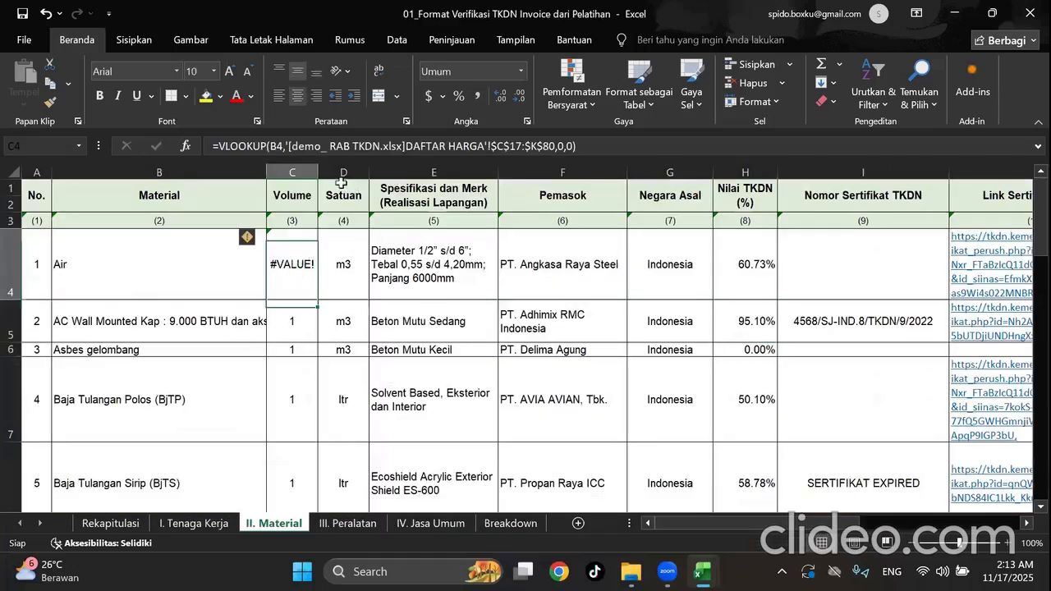
{"action": "left_click", "coordinate": [575, 146]}
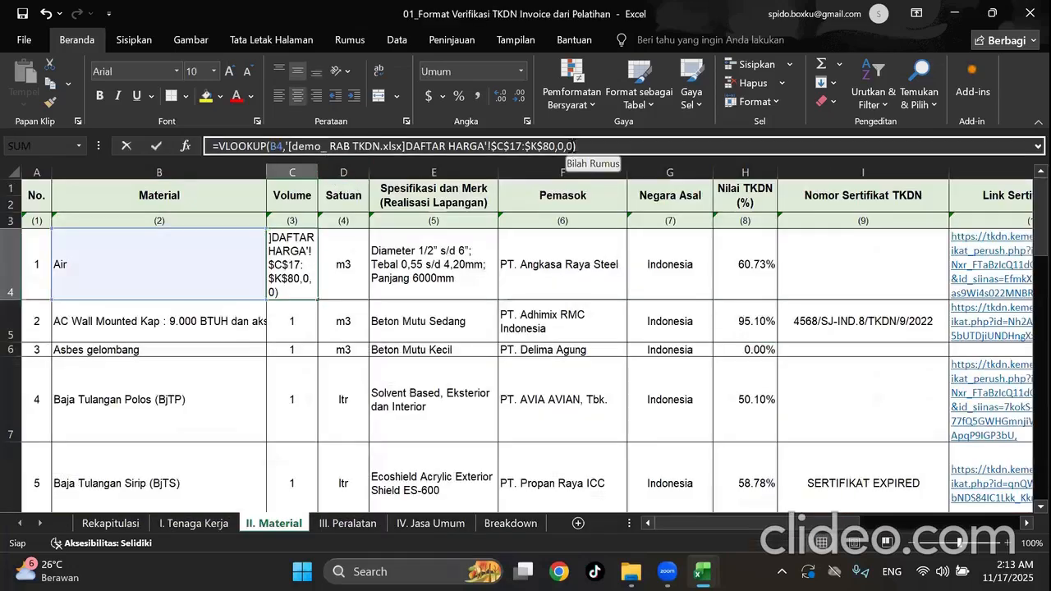
{"action": "left_click", "coordinate": [565, 148]}
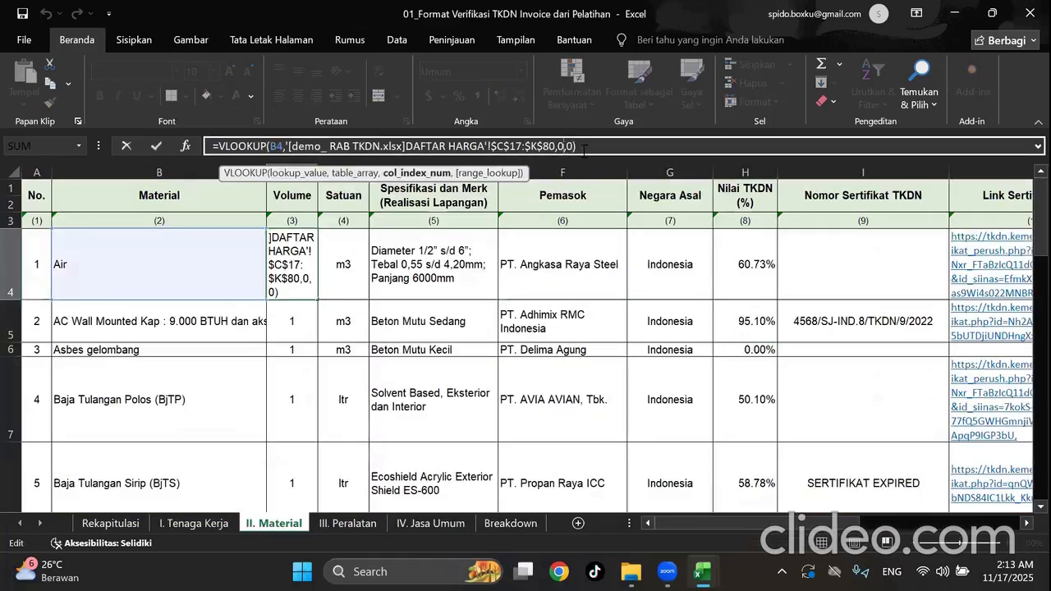
{"action": "key", "text": "Return"}
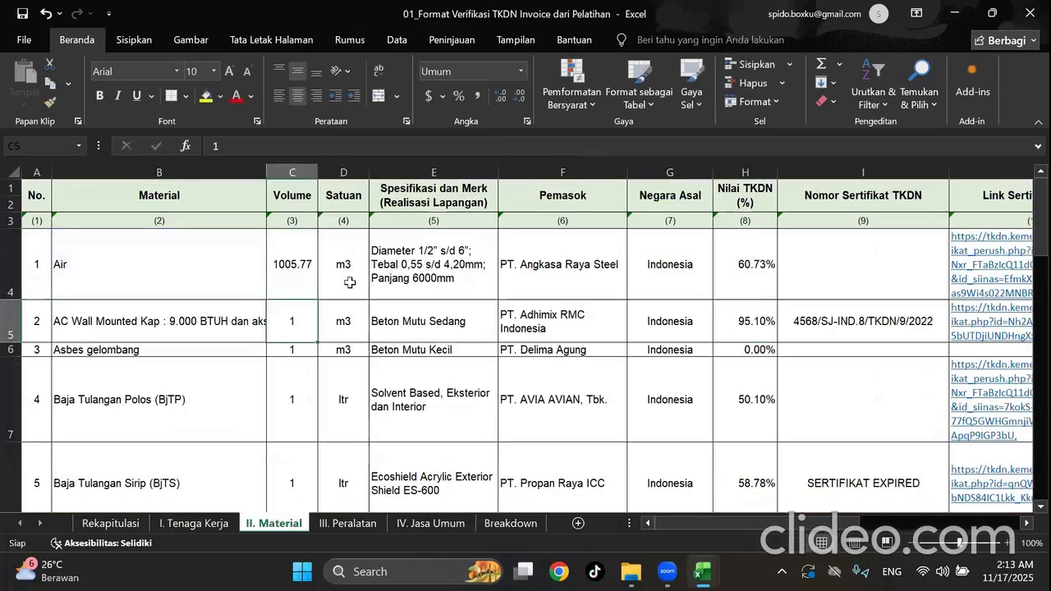
Copy the full VLOOKUP formula text from C4 and paste it into Satuan cell D4.
{"action": "mouse_move", "coordinate": [702, 571]}
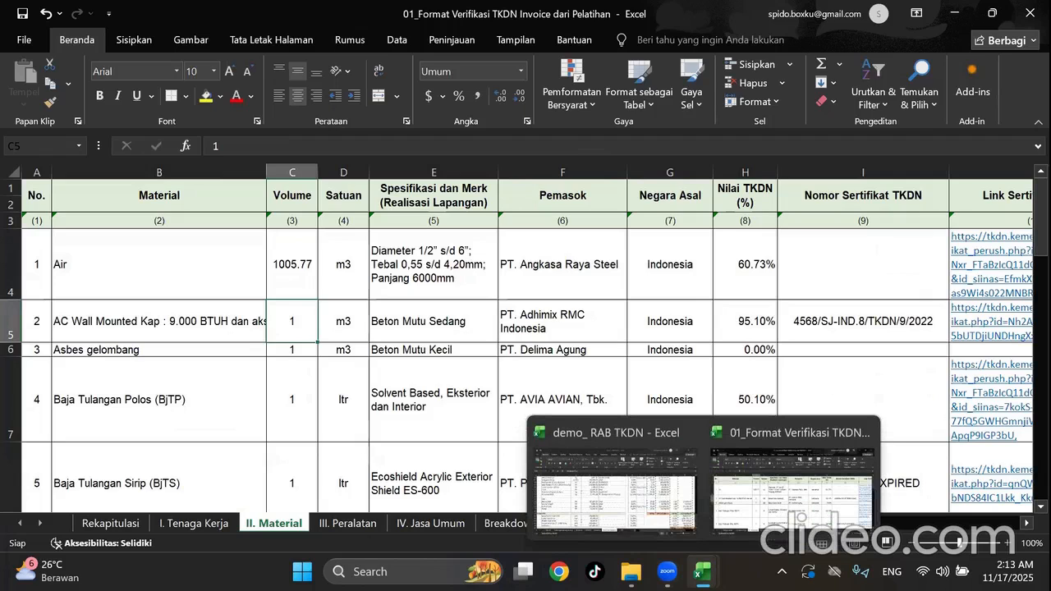
{"action": "left_click", "coordinate": [316, 268]}
{"action": "left_click_drag", "start_coordinate": [611, 149], "coordinate": [15, 156]}
{"action": "key", "text": "ctrl+c"}
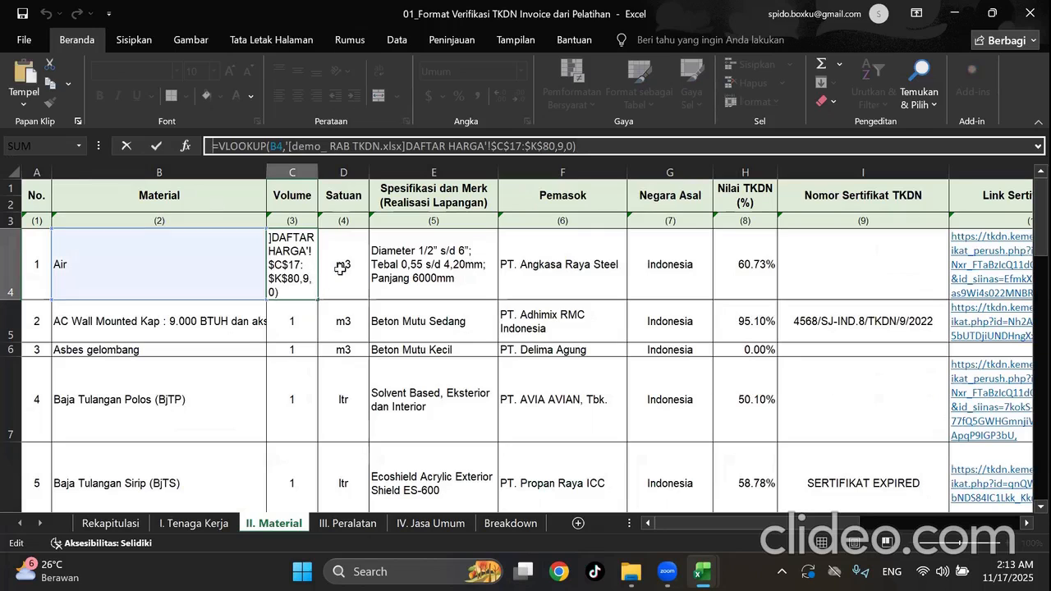
{"action": "left_click", "coordinate": [339, 269]}
{"action": "key", "text": "ctrl+v"}
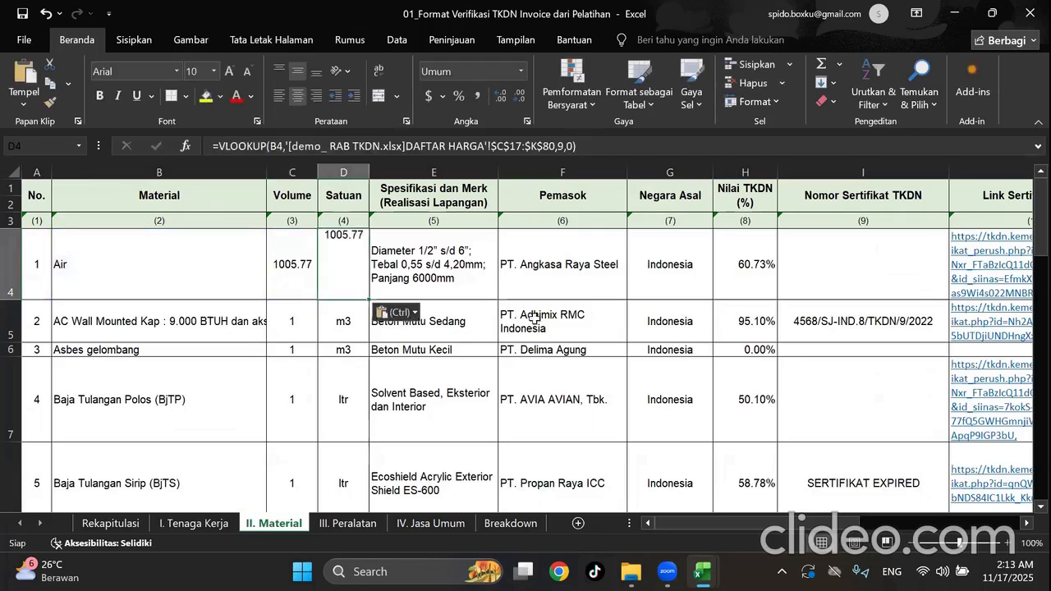
Check the unit column's position in DAFTAR HARGA and set the VLOOKUP column index in D4 to 2.
{"action": "left_click", "coordinate": [612, 489]}
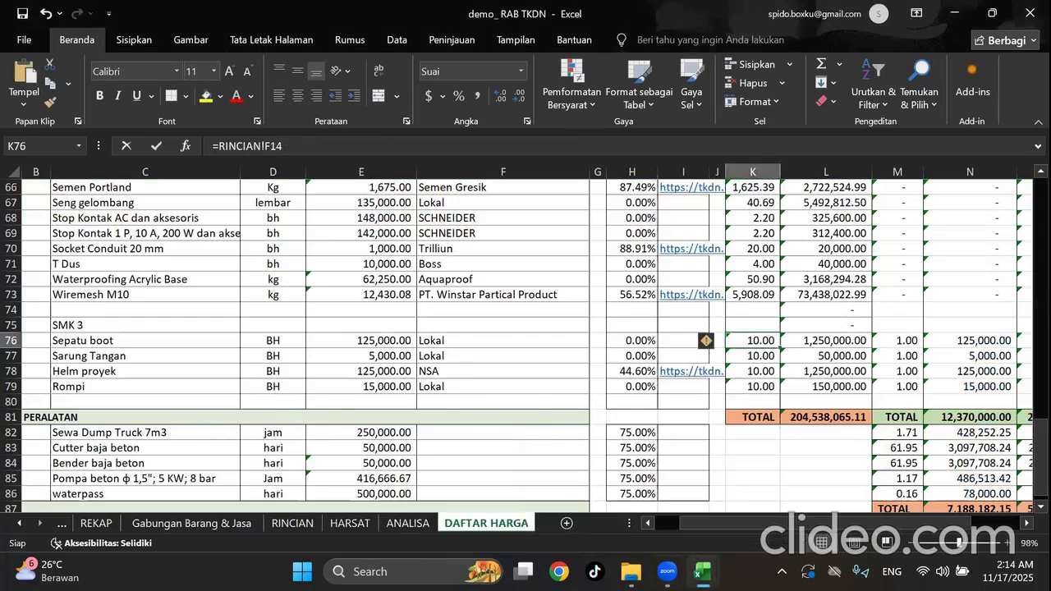
{"action": "mouse_move", "coordinate": [702, 571]}
{"action": "left_click", "coordinate": [903, 502]}
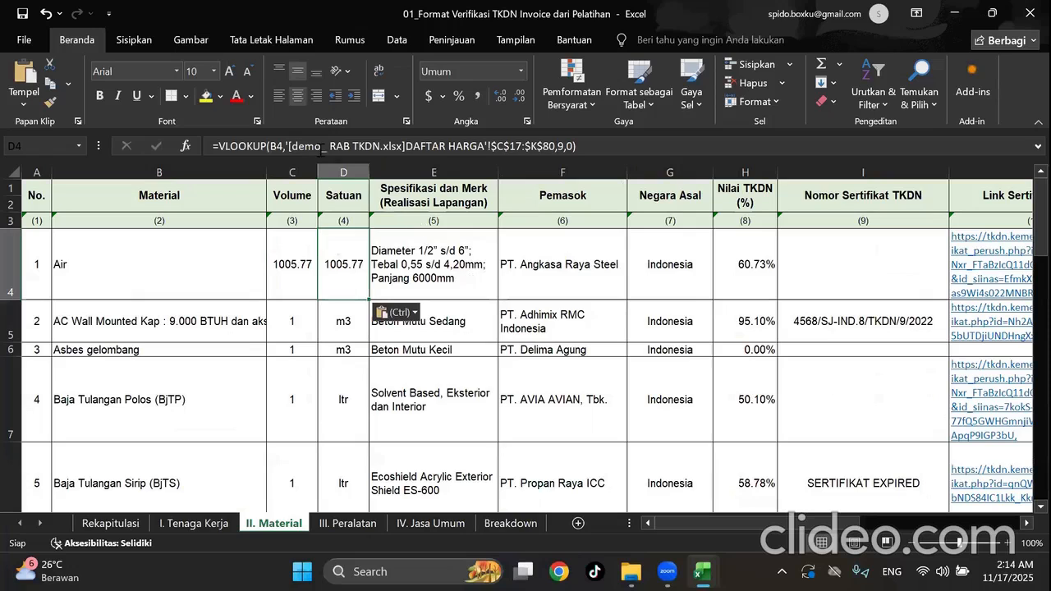
{"action": "left_click", "coordinate": [566, 146]}
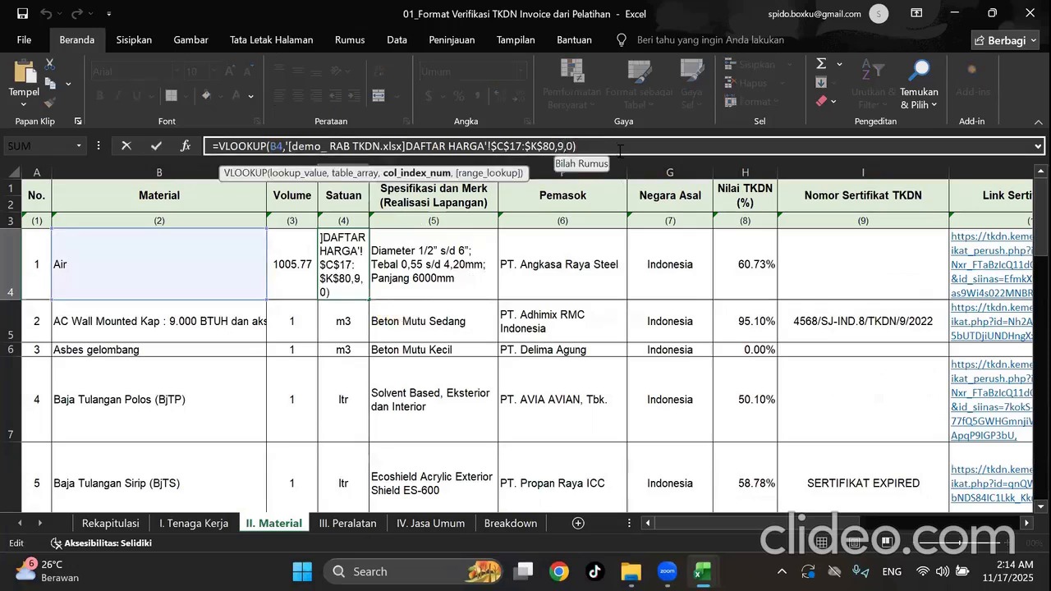
{"action": "double_click", "coordinate": [568, 146]}
{"action": "type", "text": "2"}
{"action": "key", "text": "Return"}
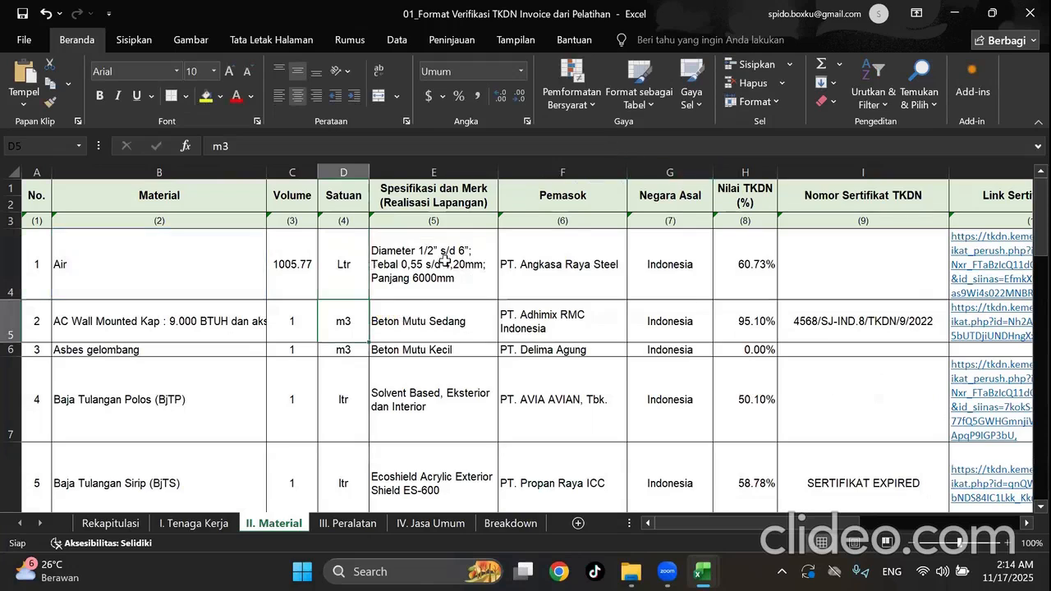
Clear the sample specification and supplier entries for Air in E4:F4.
{"action": "left_click_drag", "start_coordinate": [443, 260], "coordinate": [551, 263]}
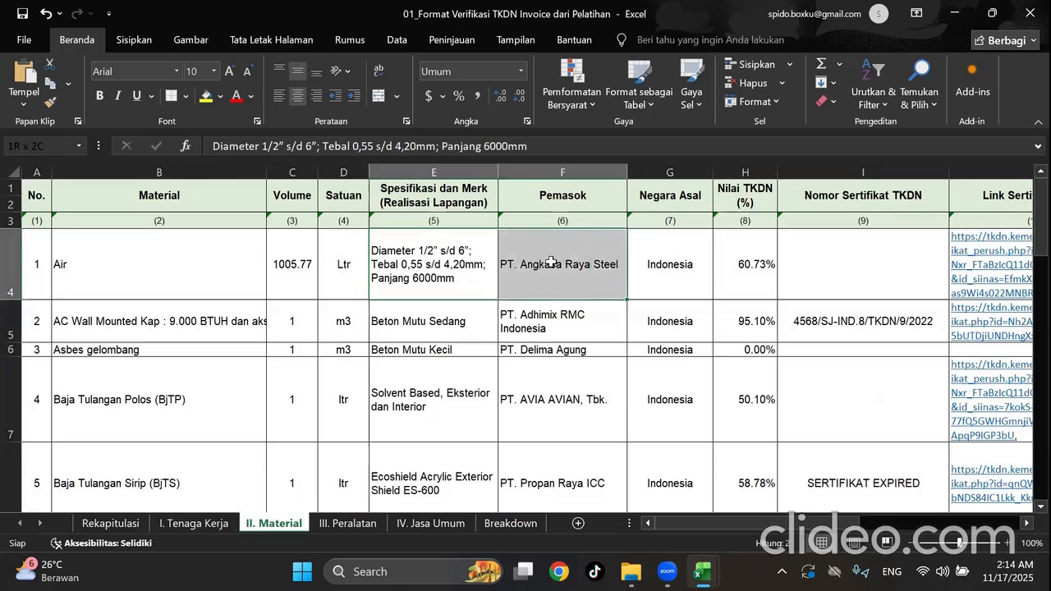
{"action": "key", "text": "Delete"}
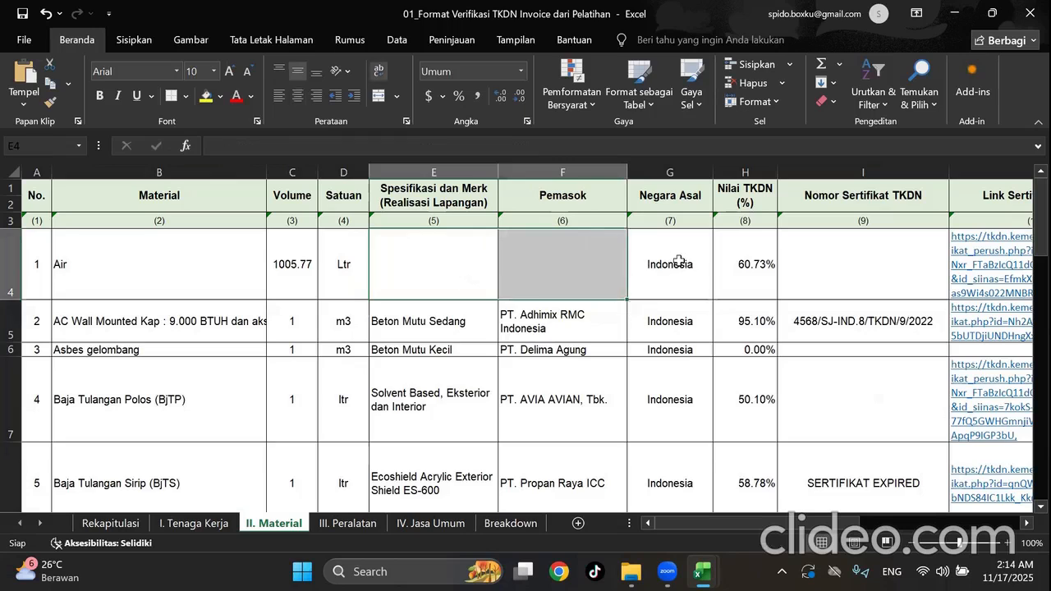
Clear the Negara Asal entry for Air in G4 and copy the VLOOKUP formula text from D4 into Nilai TKDN cell H4.
{"action": "left_click", "coordinate": [678, 261]}
{"action": "key", "text": "Delete"}
{"action": "left_click", "coordinate": [730, 263]}
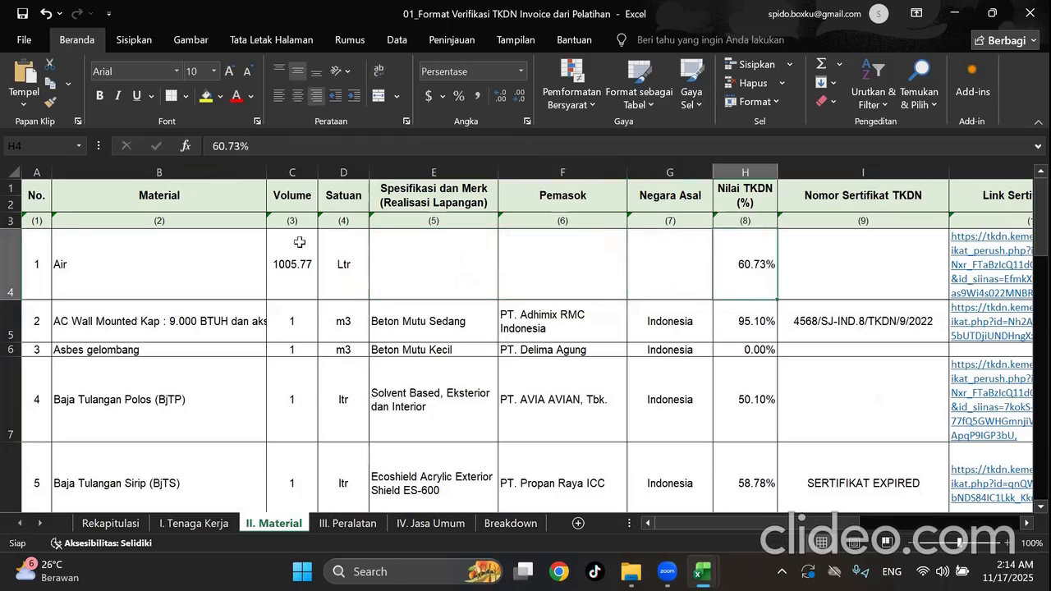
{"action": "left_click", "coordinate": [338, 261]}
{"action": "key", "text": "F2"}
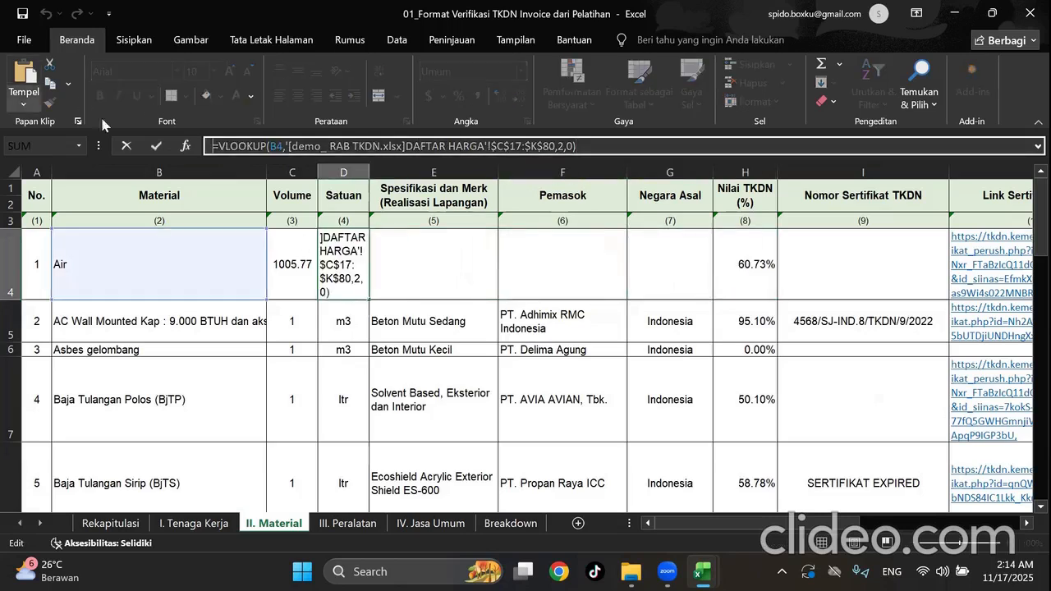
{"action": "left_click", "coordinate": [752, 266]}
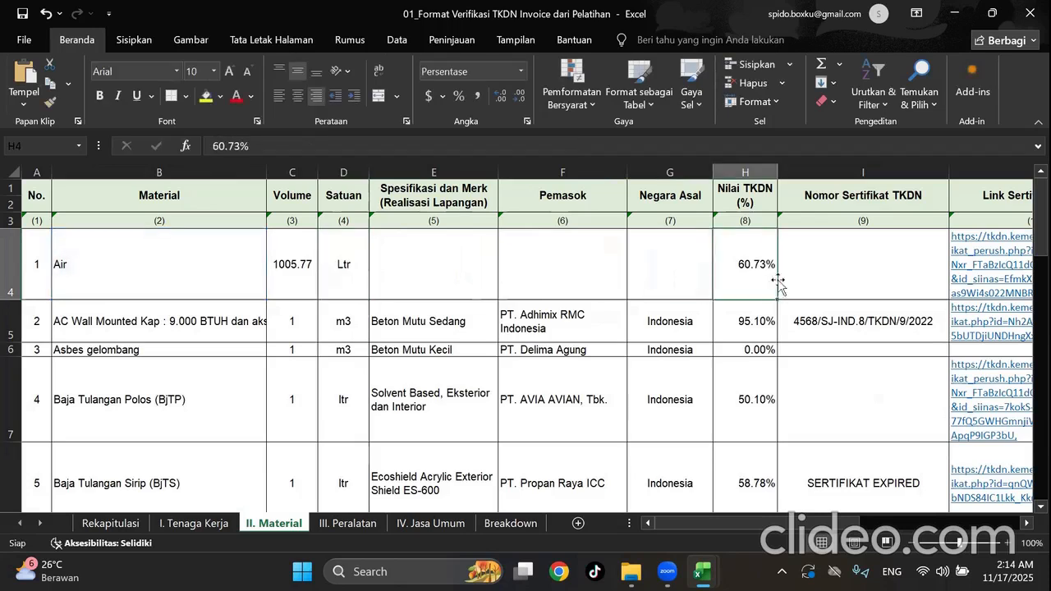
{"action": "key", "text": "ctrl+v"}
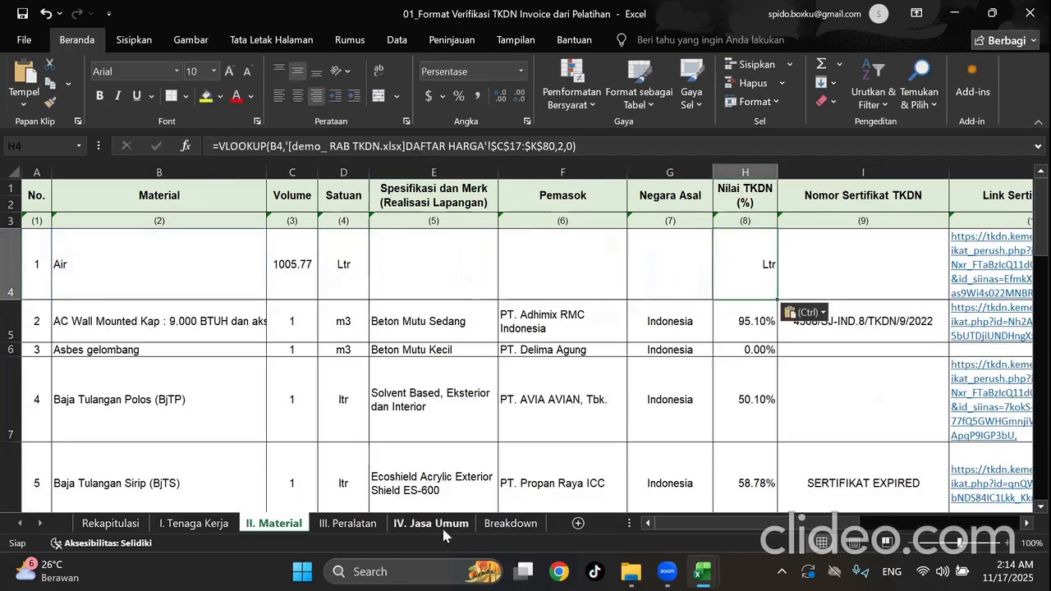
Switch to the RAB workbook and count the TKDN percentage column's position from the material name column in DAFTAR HARGA.
{"action": "mouse_move", "coordinate": [702, 572]}
{"action": "left_click", "coordinate": [754, 484]}
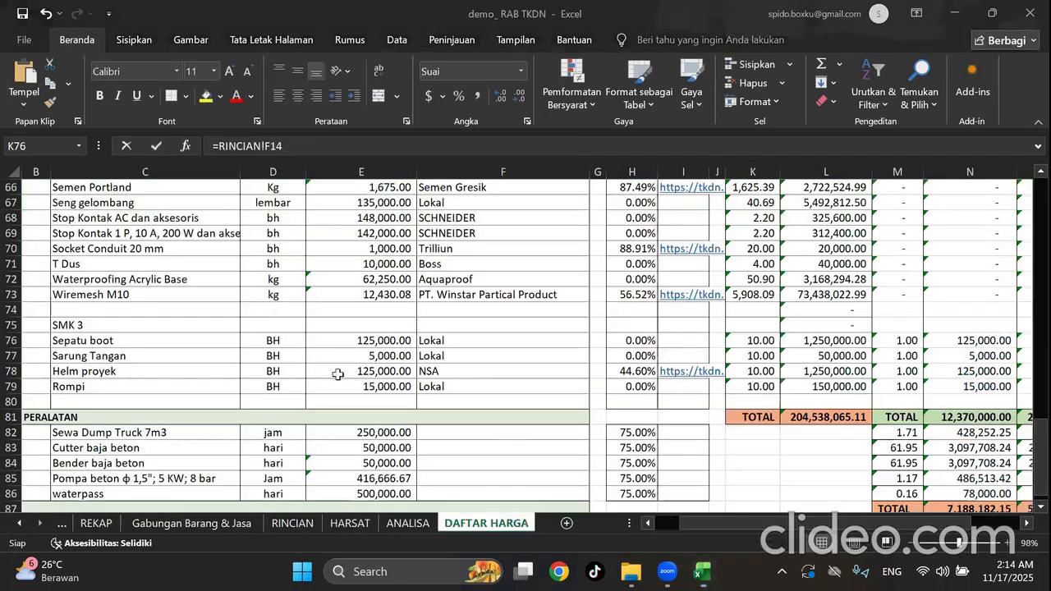
{"action": "left_click", "coordinate": [101, 324]}
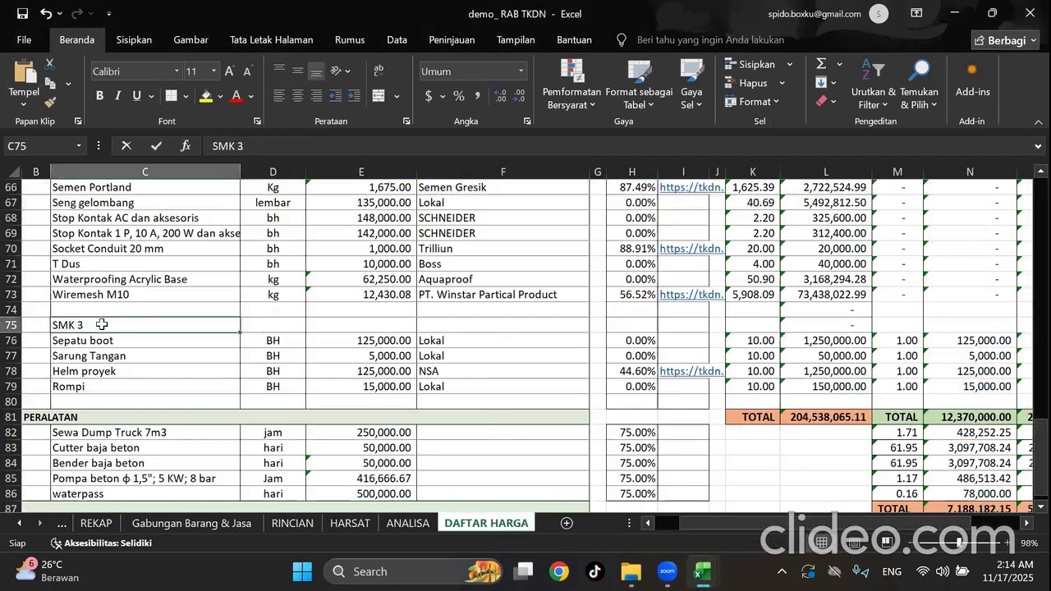
{"action": "key", "text": "Right"}
{"action": "key", "text": "Right"}
{"action": "key", "text": "Right"}
{"action": "key", "text": "Right"}
{"action": "key", "text": "Right"}
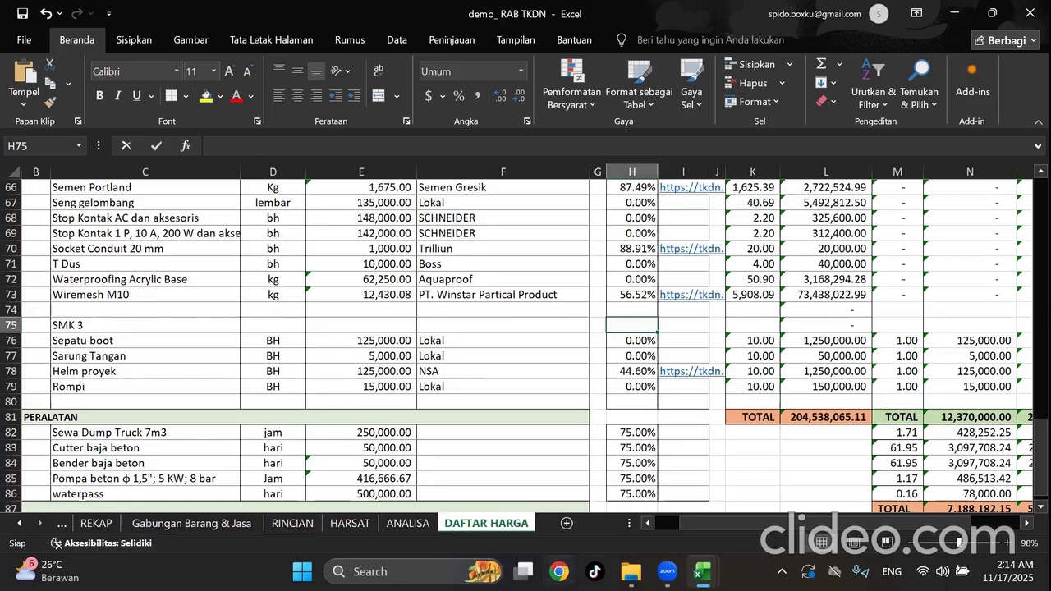
Return to the invoice verification workbook and set the VLOOKUP column index in H4 to 6.
{"action": "mouse_move", "coordinate": [700, 572]}
{"action": "left_click", "coordinate": [672, 523]}
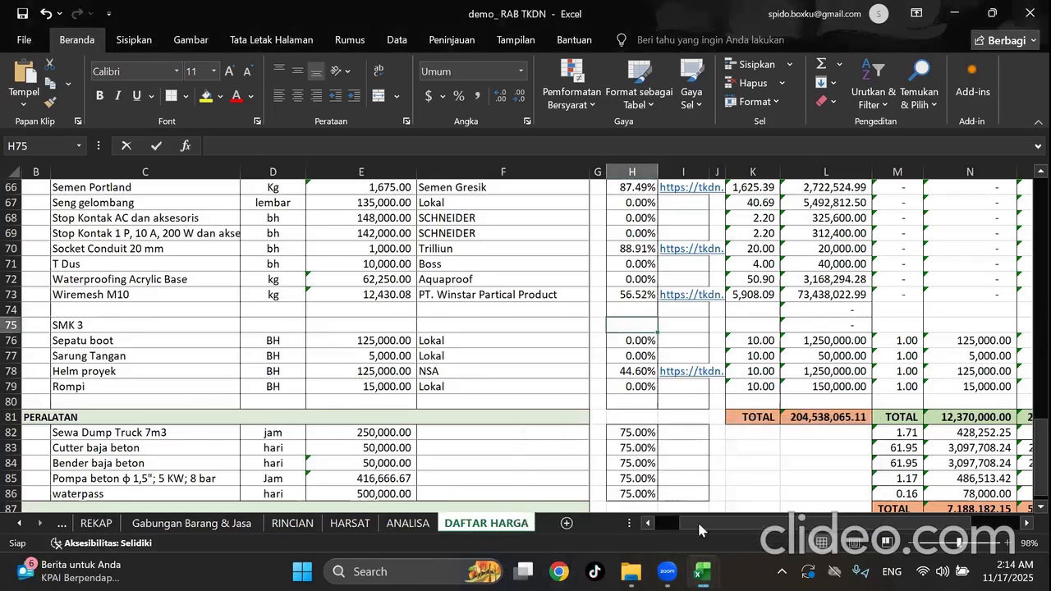
{"action": "left_click", "coordinate": [793, 489]}
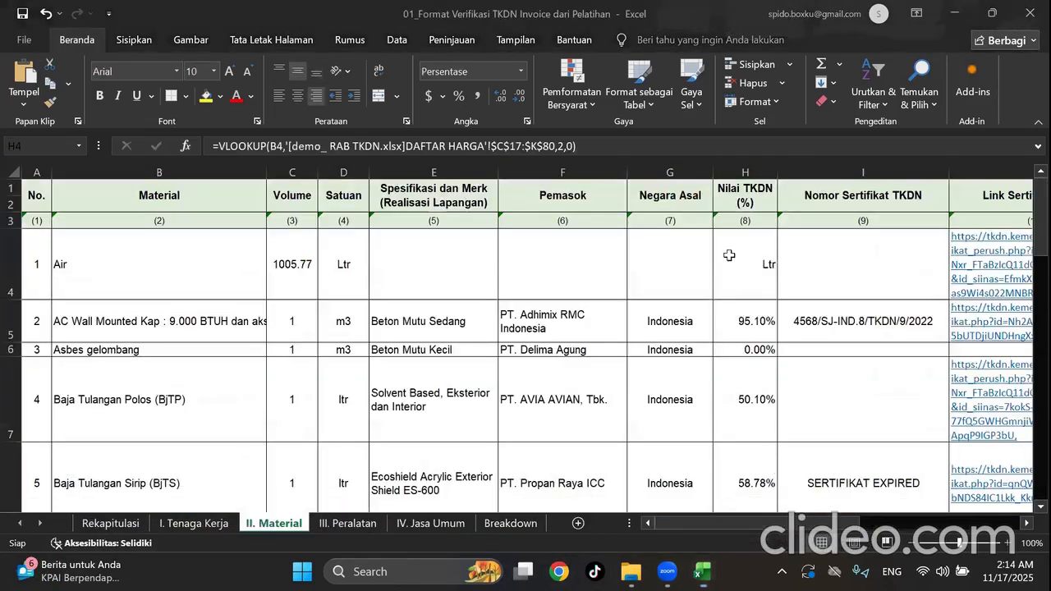
{"action": "left_click", "coordinate": [567, 146]}
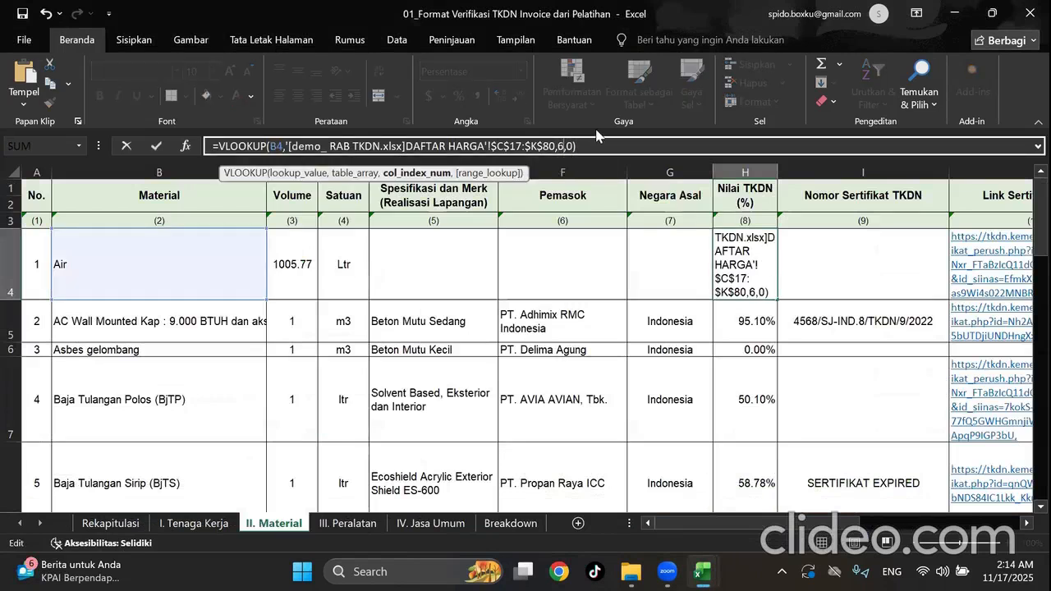
{"action": "key", "text": "Return"}
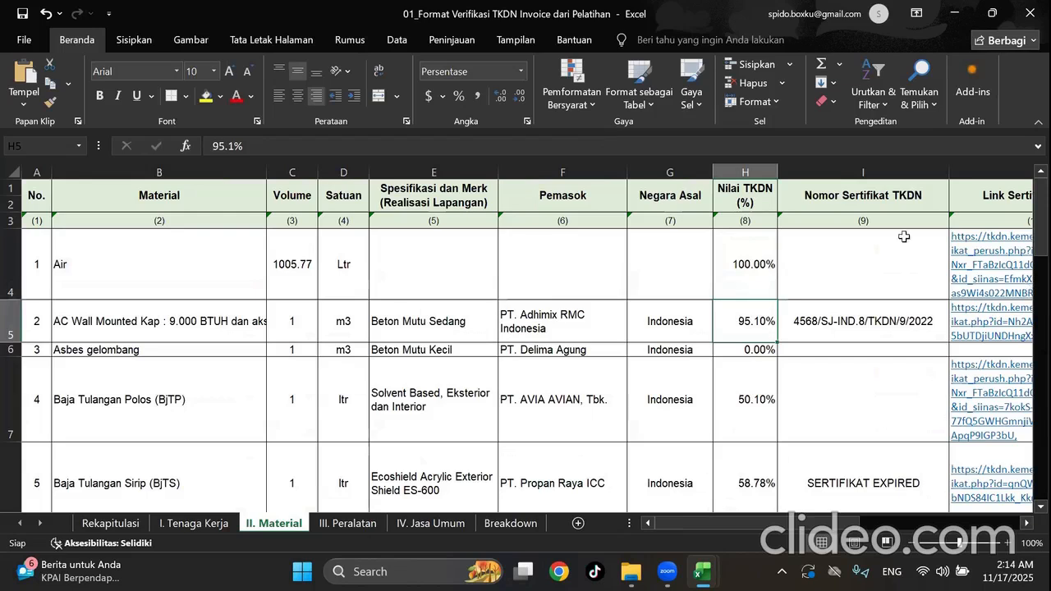
Clear the sample certificate link for Air in J4.
{"action": "left_click", "coordinate": [824, 262]}
{"action": "left_click_drag", "start_coordinate": [787, 528], "coordinate": [882, 539]}
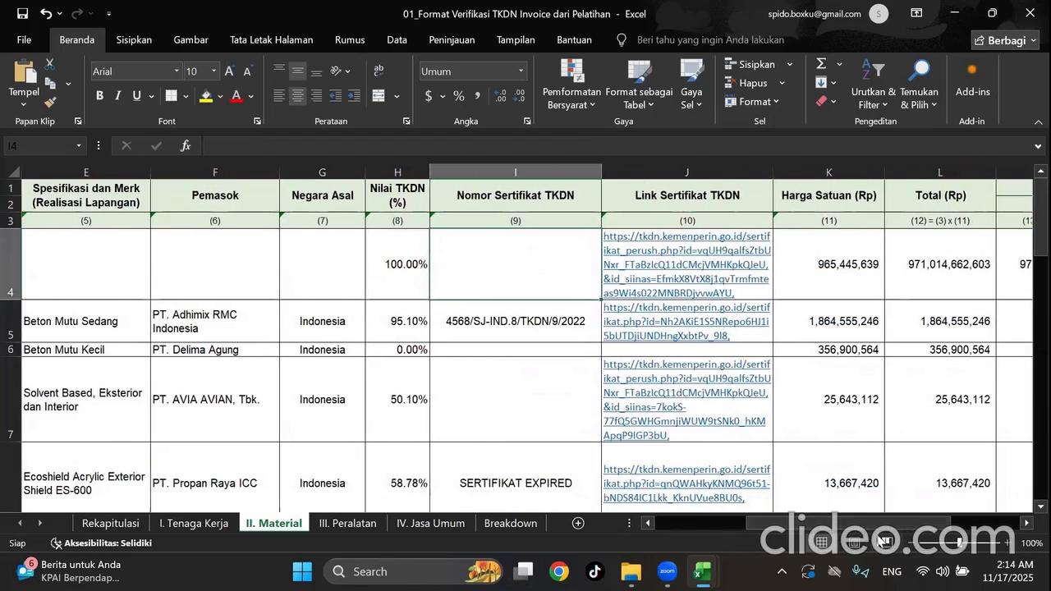
{"action": "key", "text": "Right"}
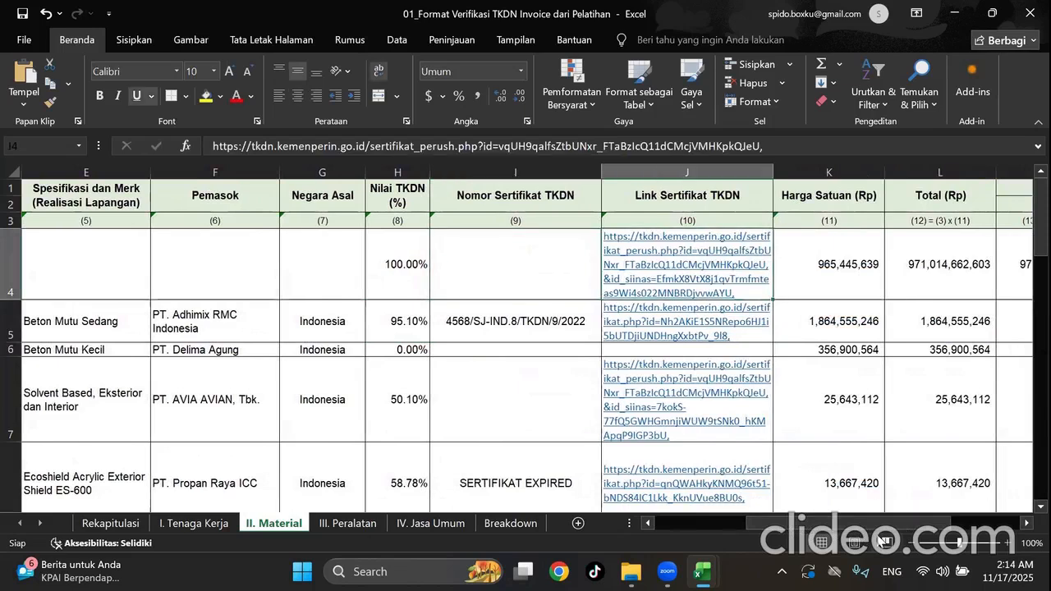
{"action": "key", "text": "Delete"}
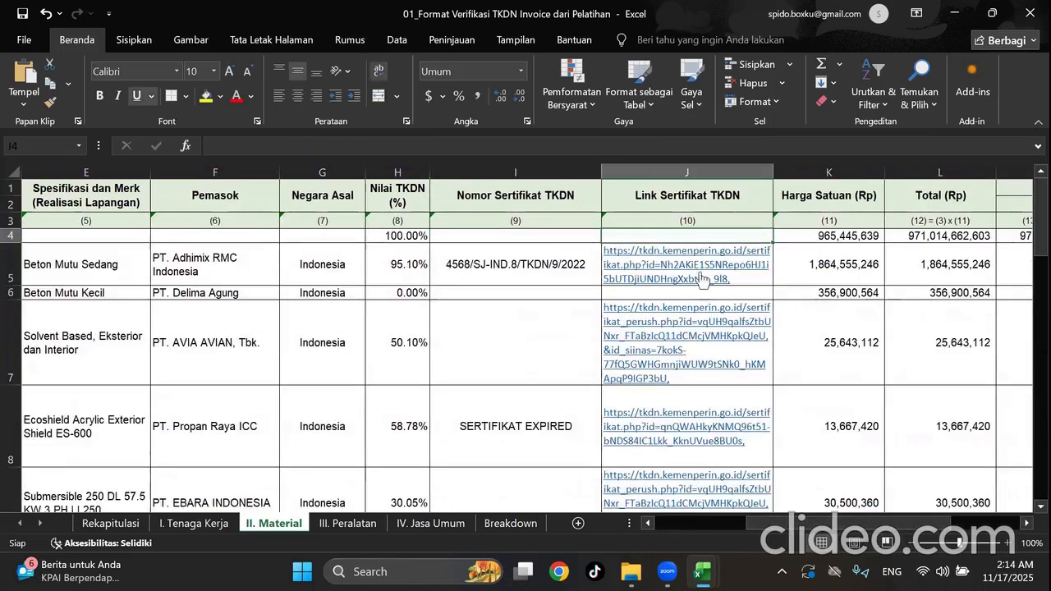
Copy the full VLOOKUP formula text from H4 and paste it into Harga Satuan cell K4.
{"action": "left_click", "coordinate": [416, 237]}
{"action": "double_click", "coordinate": [416, 237]}
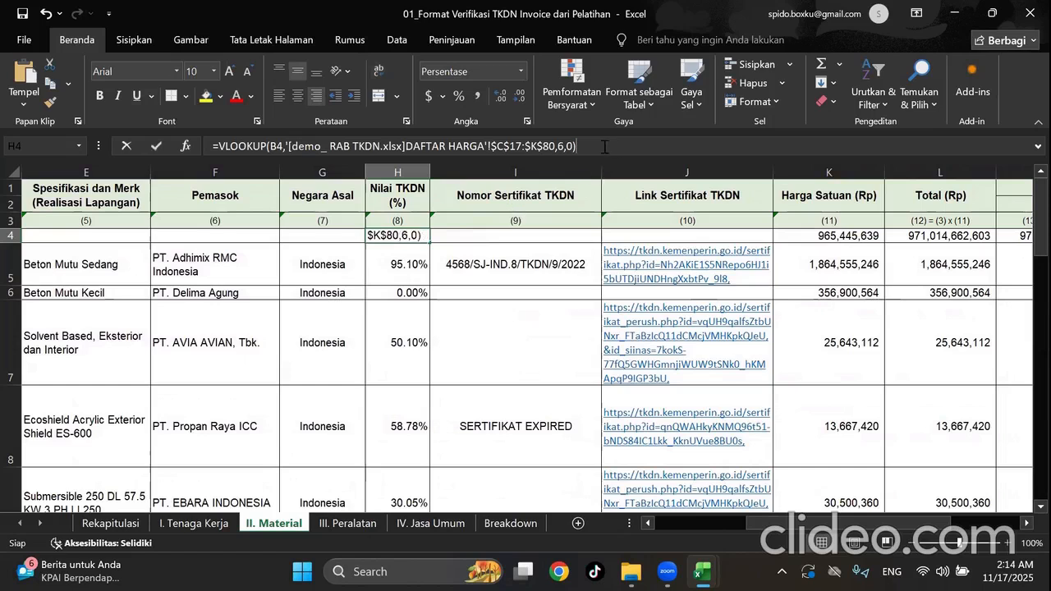
{"action": "left_click", "coordinate": [855, 237]}
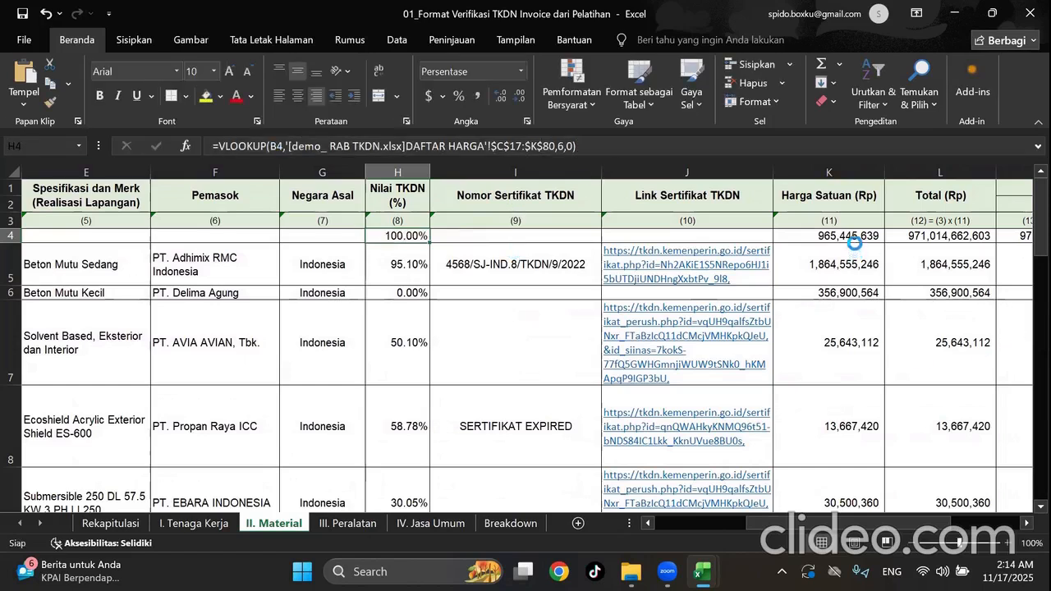
{"action": "type", "text": "=VLOOKUP(B4,'[demo_ RAB TKDN.xlsx]DAFTAR HARGA'!$C$17:$K$80,6,0)"}
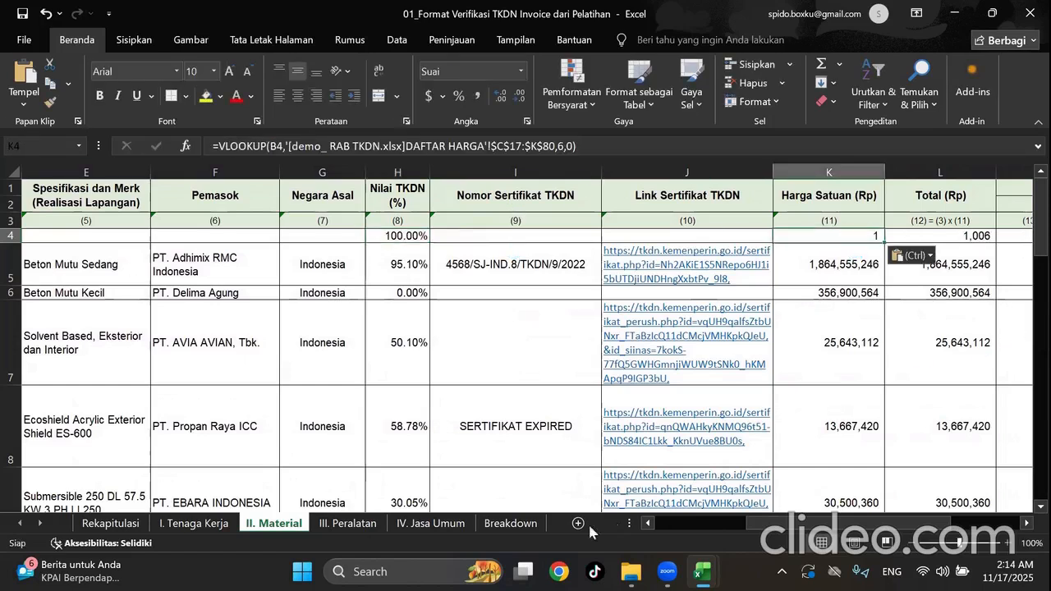
Check the unit price column's position in DAFTAR HARGA and change K4's VLOOKUP column index to return the unit price.
{"action": "mouse_move", "coordinate": [702, 571]}
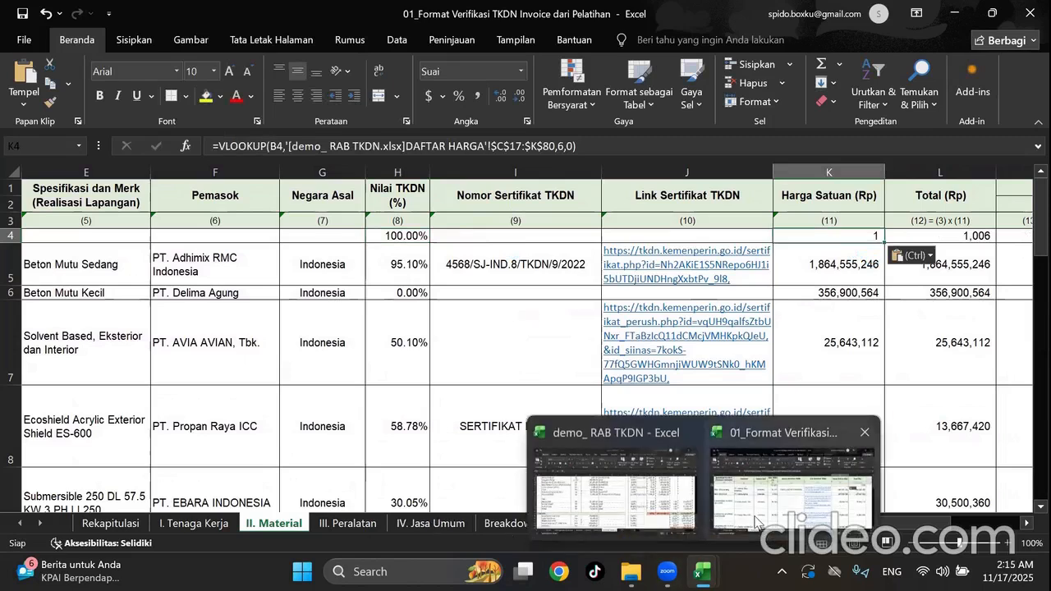
{"action": "left_click", "coordinate": [632, 500]}
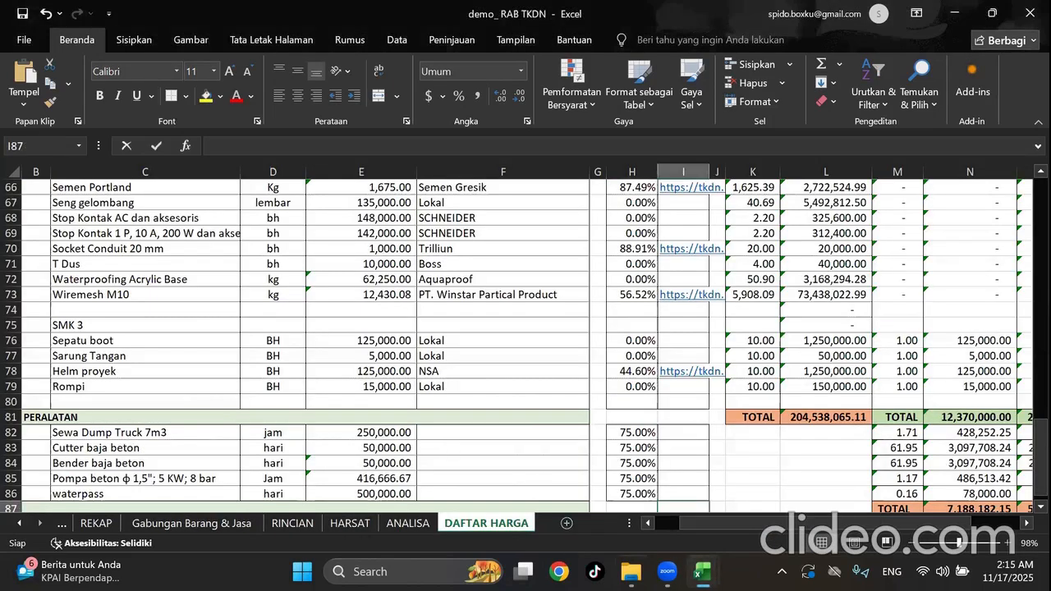
{"action": "mouse_move", "coordinate": [702, 572]}
{"action": "left_click", "coordinate": [821, 427]}
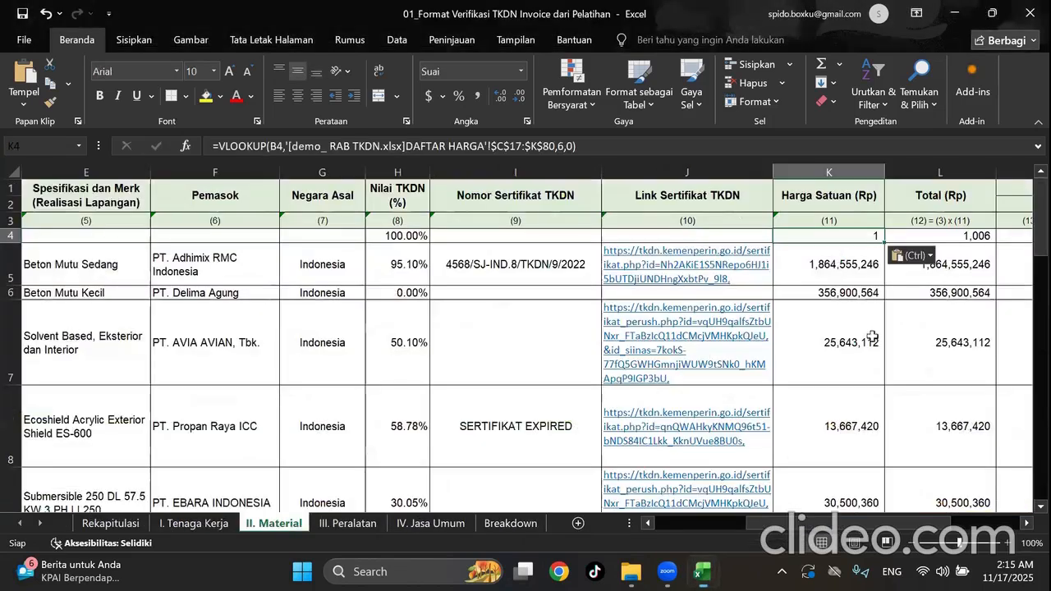
{"action": "left_click", "coordinate": [591, 147]}
{"action": "key", "text": "Return"}
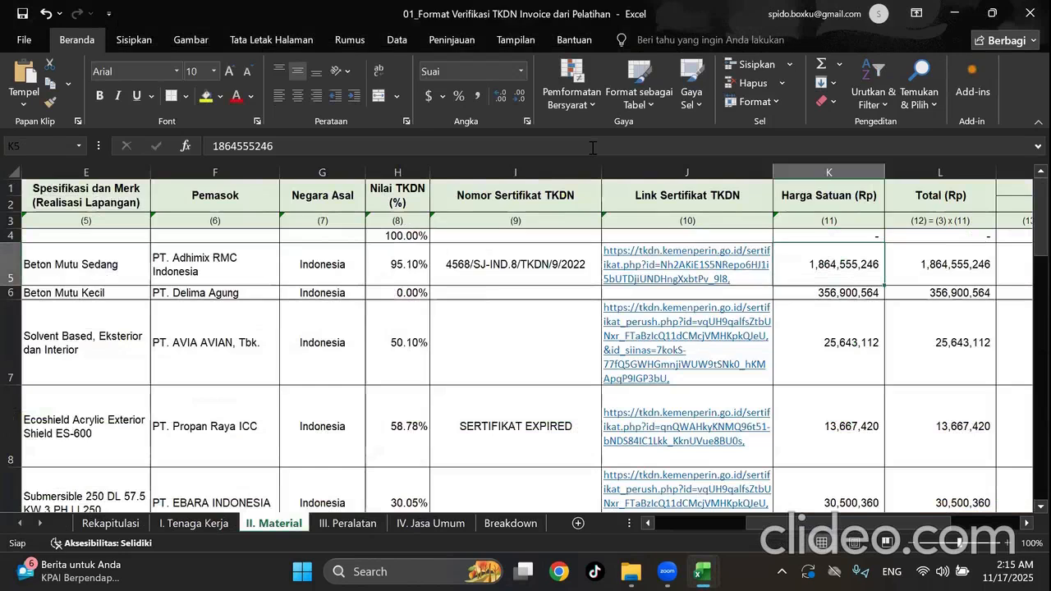
Inspect the Total formula in L4 and the KDN formula in M4 without changing them.
{"action": "left_click", "coordinate": [977, 235]}
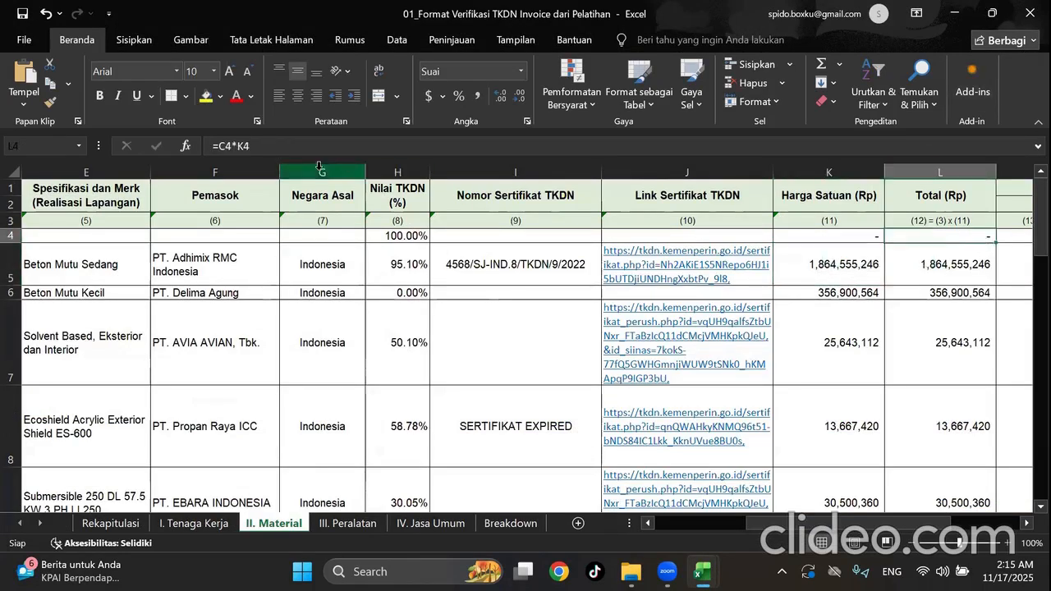
{"action": "left_click", "coordinate": [238, 148]}
{"action": "left_click_drag", "start_coordinate": [877, 525], "coordinate": [921, 534]}
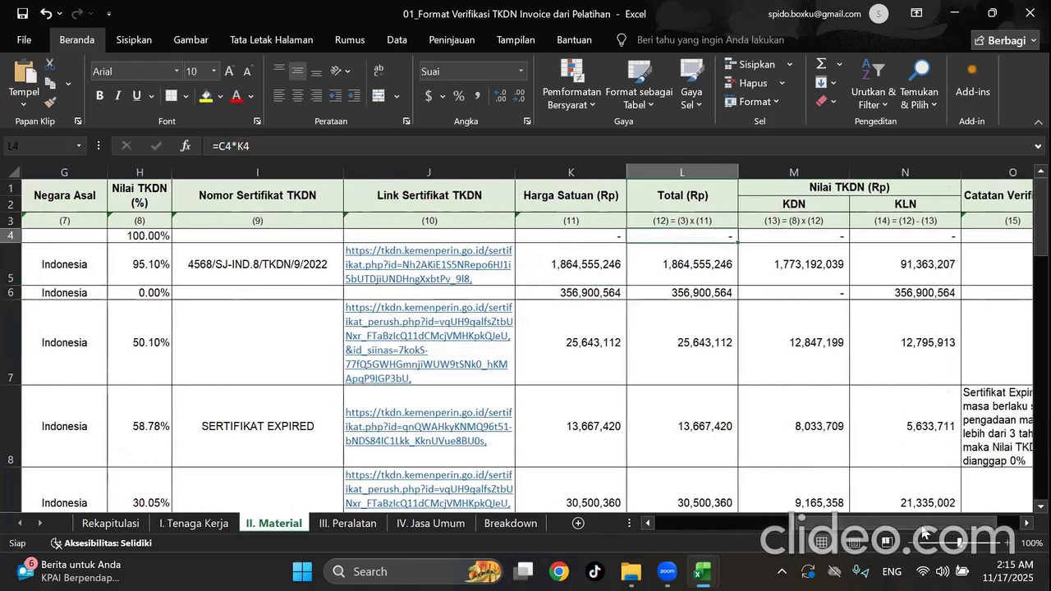
{"action": "left_click", "coordinate": [823, 238]}
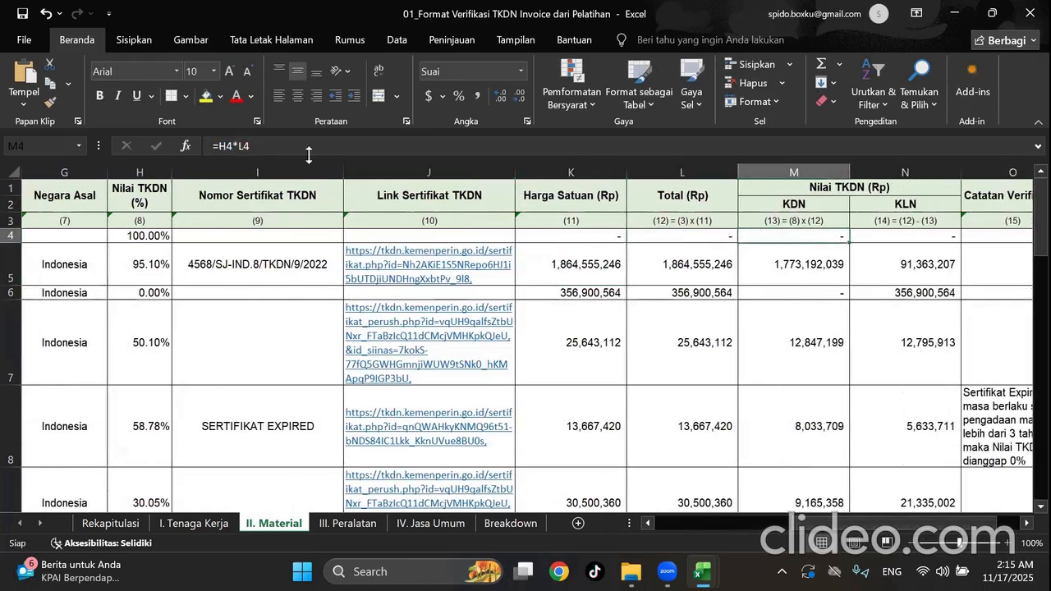
{"action": "left_click", "coordinate": [238, 146]}
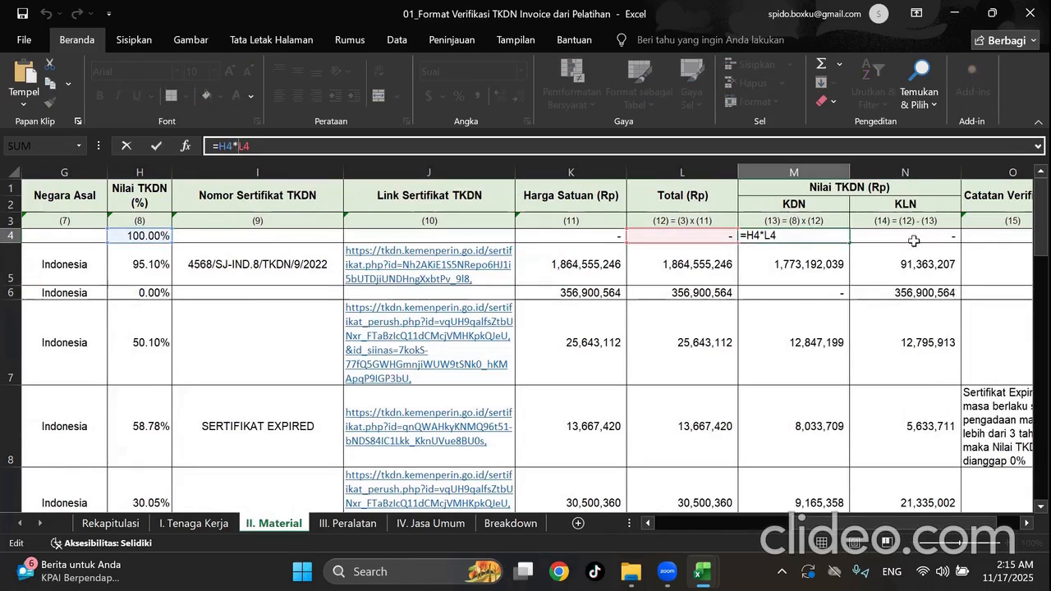
{"action": "key", "text": "Escape"}
Copy the Air row's cells C4:N4 and paste them down to all remaining materials in rows 5 to 64.
{"action": "left_click_drag", "start_coordinate": [938, 236], "coordinate": [300, 447]}
{"action": "key", "text": "ctrl+c"}
{"action": "key", "text": "ctrl+v"}
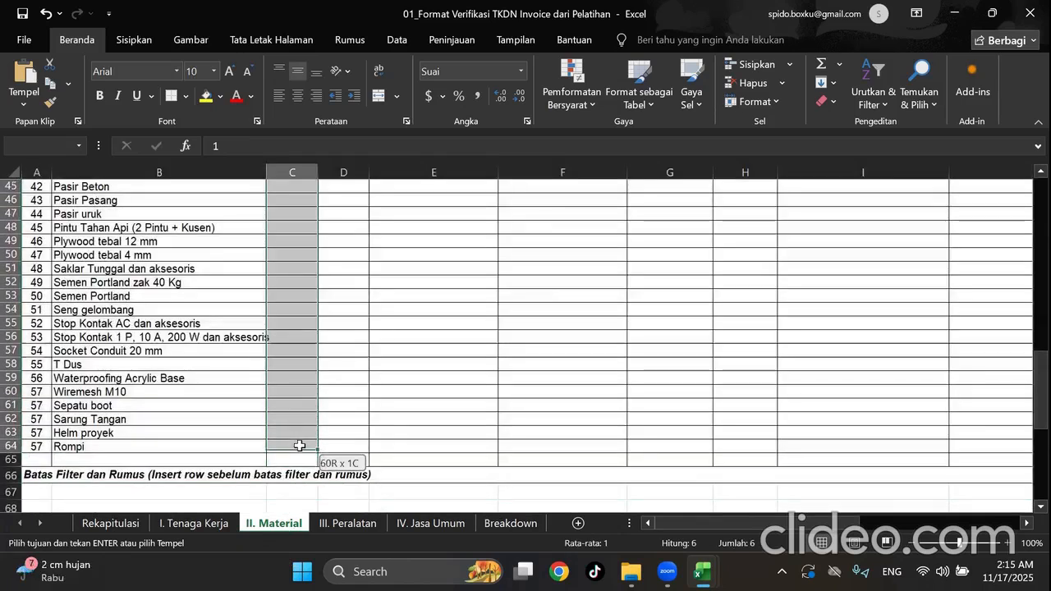
{"action": "scroll", "coordinate": [299, 446], "scroll_direction": "up", "scroll_amount": 15}
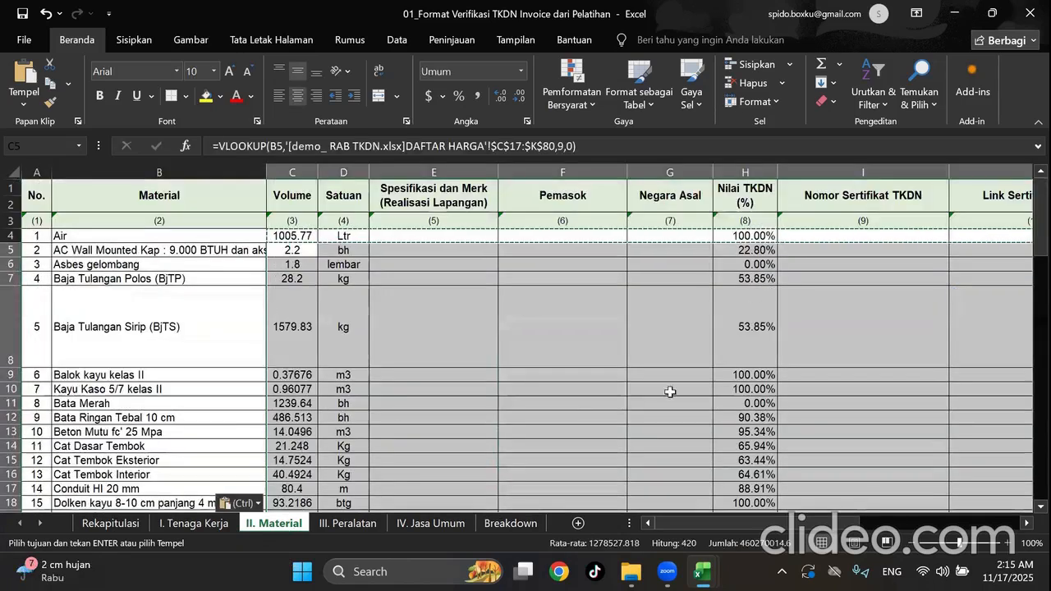
{"action": "left_click", "coordinate": [706, 374]}
Compare the material Total in L66 with the BAHAN total in O105 on the RAB workbook's RINCIAN sheet.
{"action": "scroll", "coordinate": [706, 373], "scroll_direction": "down", "scroll_amount": 18}
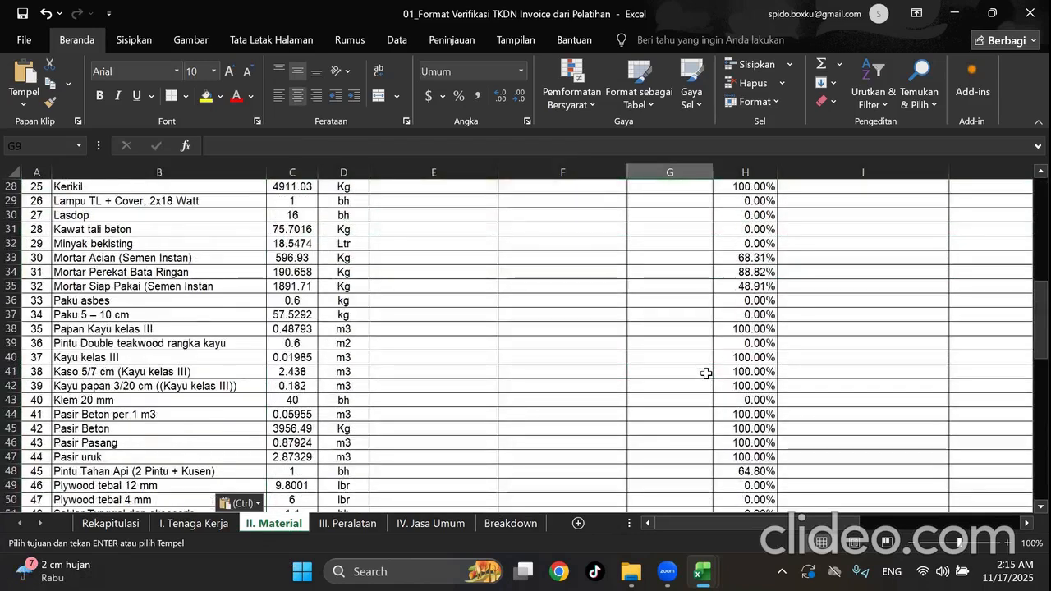
{"action": "left_click_drag", "start_coordinate": [821, 527], "coordinate": [960, 527]}
{"action": "left_click", "coordinate": [817, 433]}
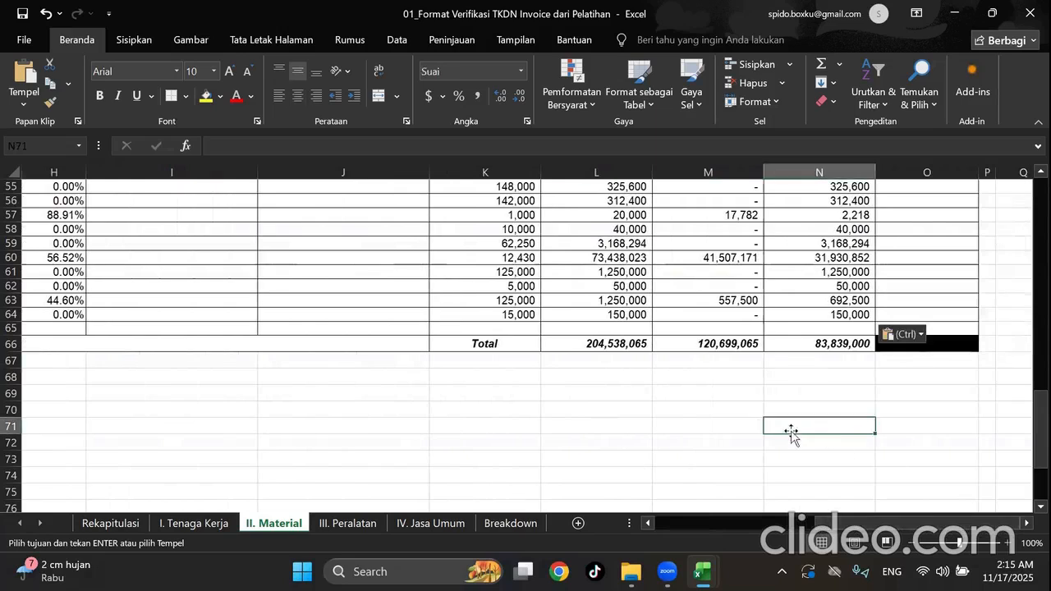
{"action": "left_click", "coordinate": [627, 340]}
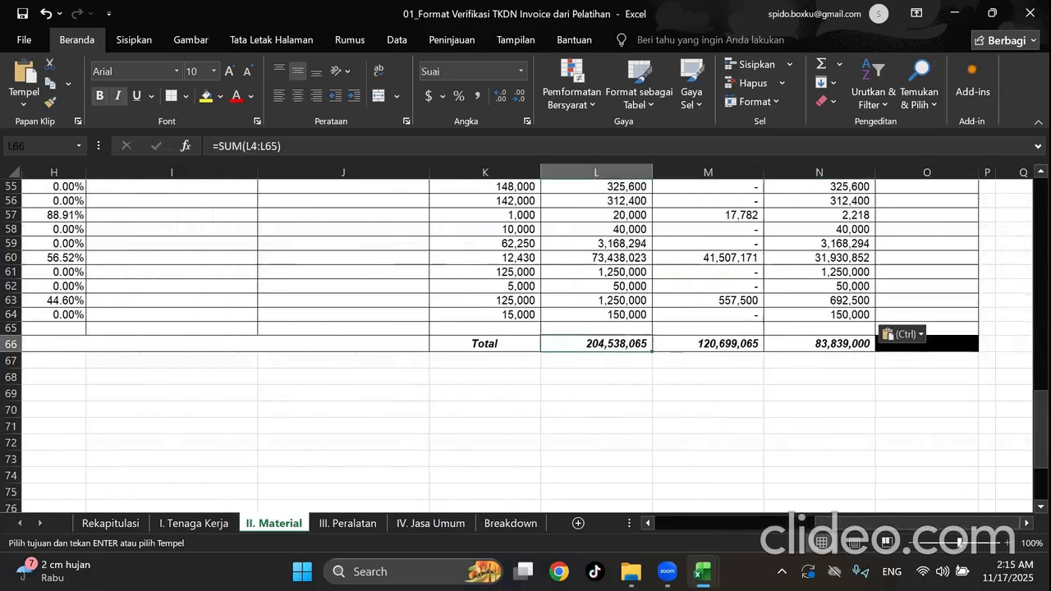
{"action": "mouse_move", "coordinate": [702, 571]}
{"action": "left_click", "coordinate": [636, 505]}
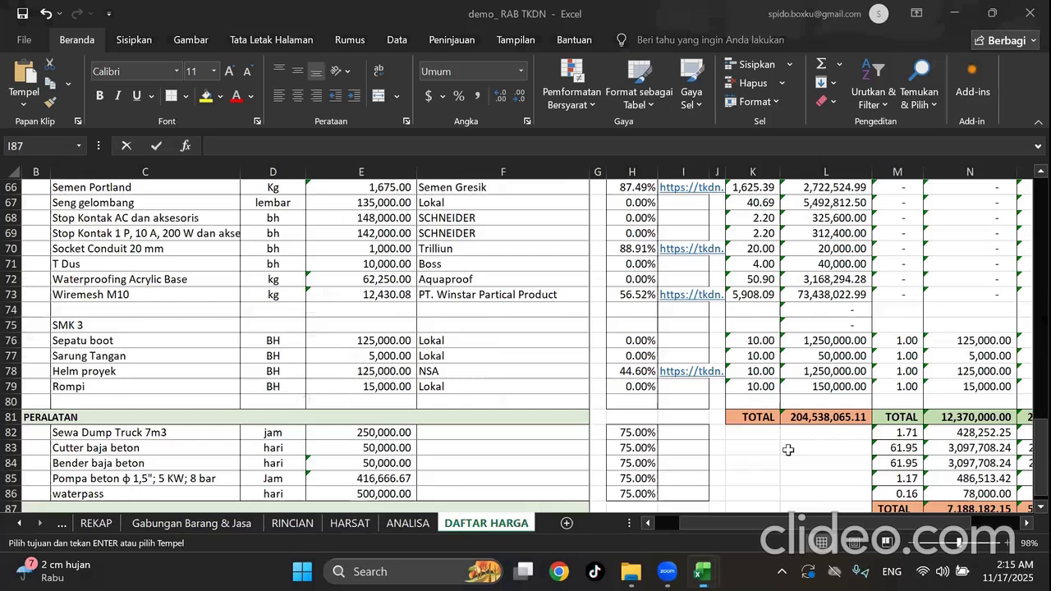
{"action": "left_click", "coordinate": [292, 523]}
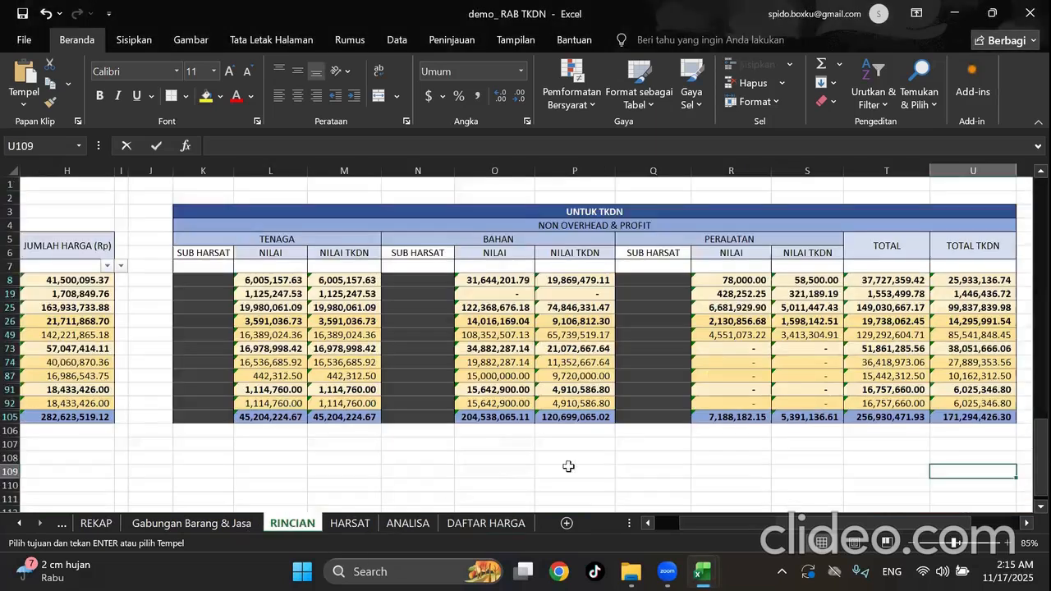
{"action": "left_click", "coordinate": [521, 419]}
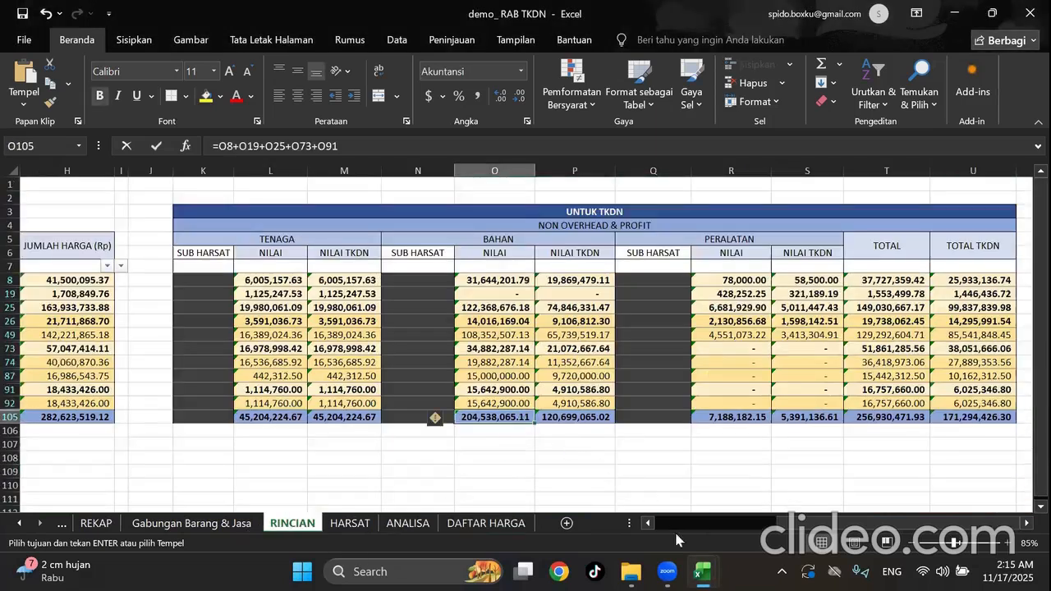
Return to the invoice verification workbook and check the KDN total formula in M66 and the filled material rows.
{"action": "mouse_move", "coordinate": [702, 571]}
{"action": "left_click", "coordinate": [826, 507]}
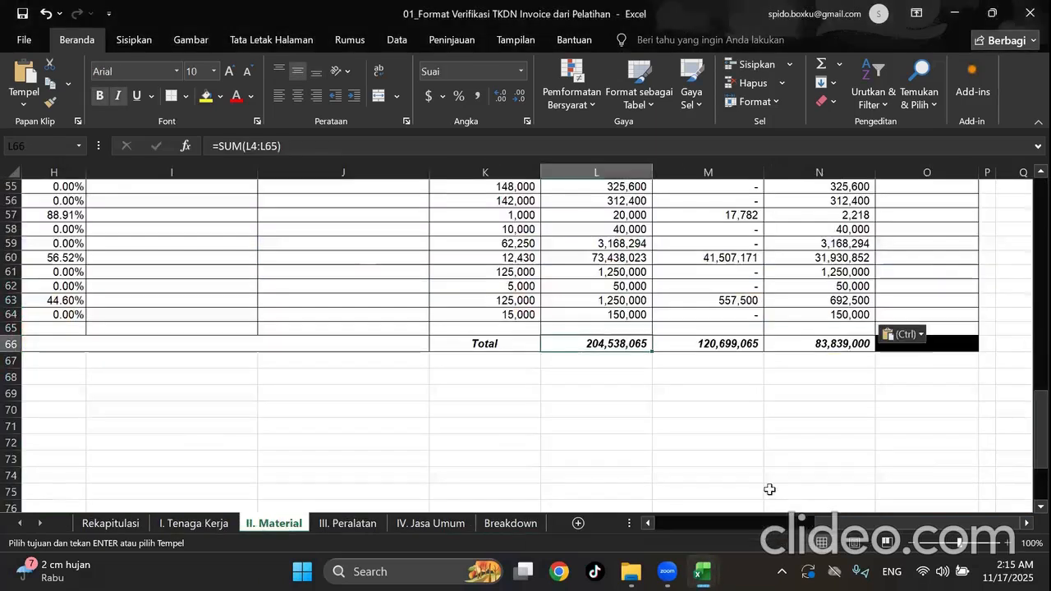
{"action": "left_click", "coordinate": [726, 349]}
{"action": "scroll", "coordinate": [726, 349], "scroll_direction": "up", "scroll_amount": 18}
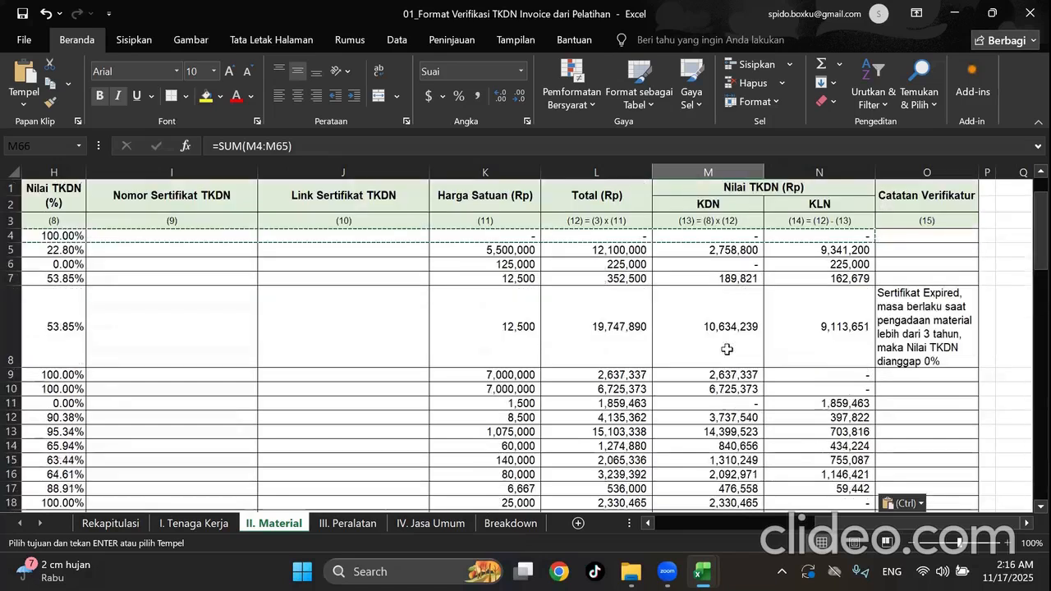
Compare the material KDN total in M66 with the BAHAN NILAI TKDN total in P105 on the RAB workbook's RINCIAN sheet.
{"action": "scroll", "coordinate": [727, 350], "scroll_direction": "down", "scroll_amount": 17}
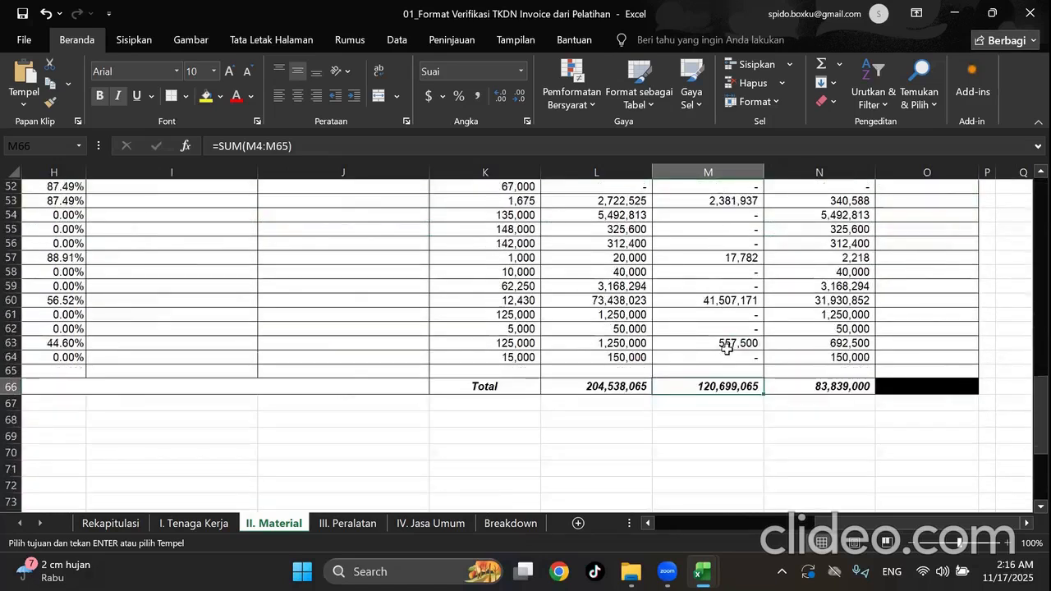
{"action": "key", "text": "ctrl+v"}
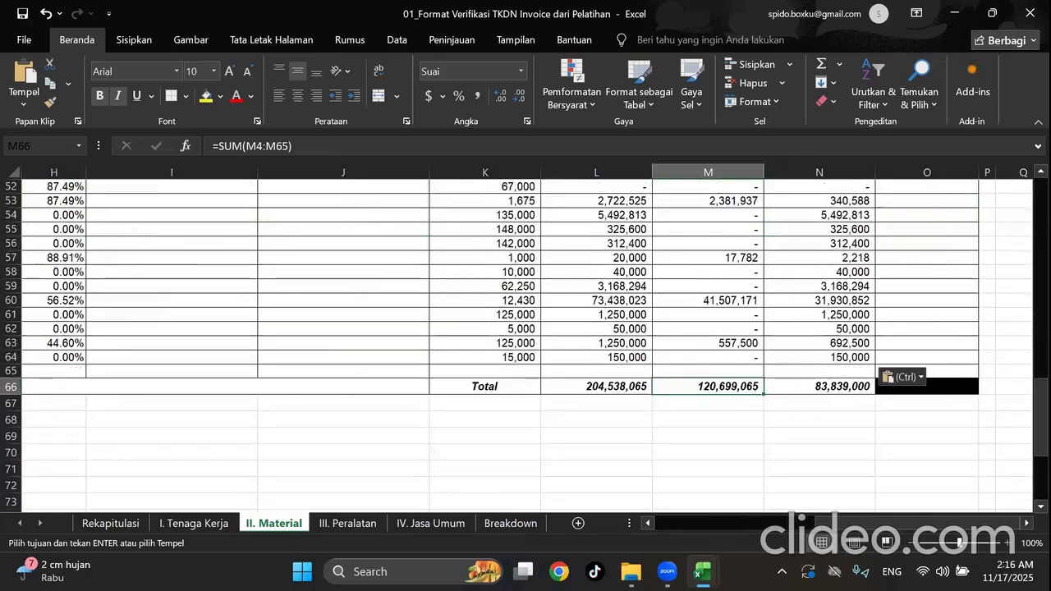
{"action": "mouse_move", "coordinate": [702, 572]}
{"action": "left_click", "coordinate": [639, 517]}
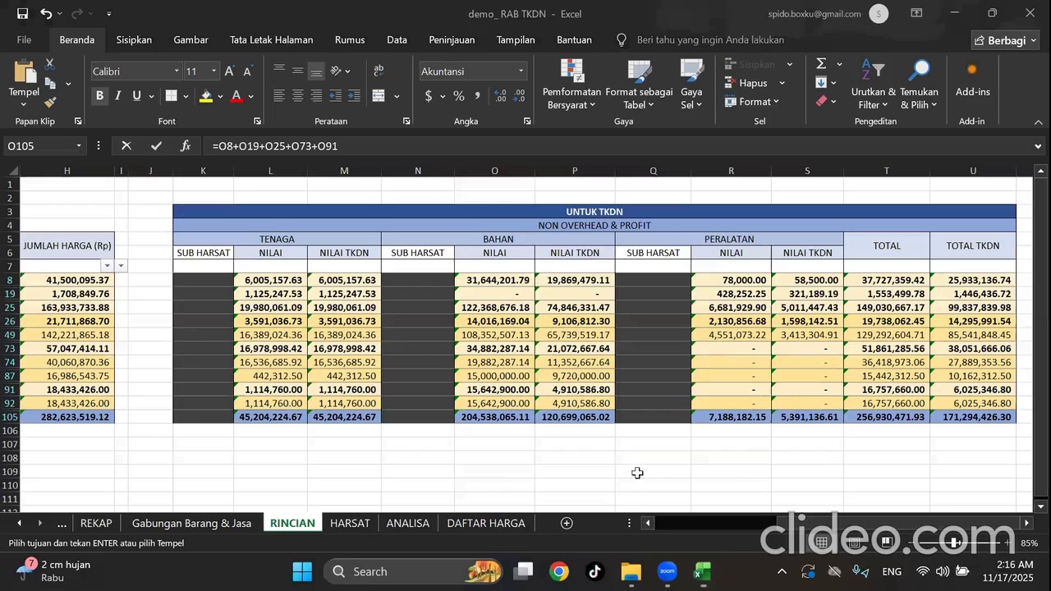
{"action": "left_click", "coordinate": [590, 418]}
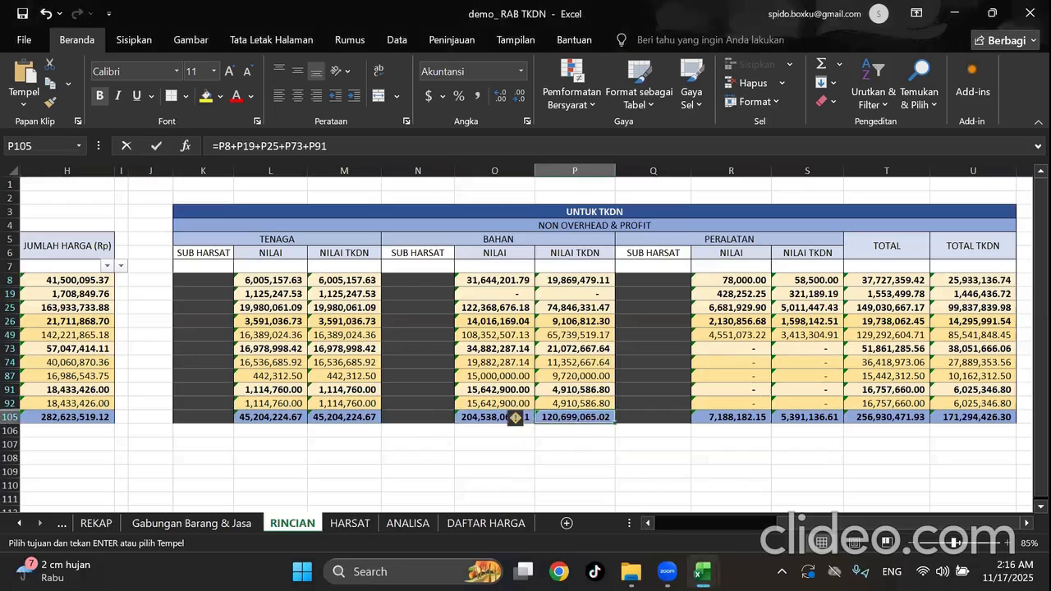
{"action": "mouse_move", "coordinate": [702, 573]}
{"action": "left_click", "coordinate": [735, 472]}
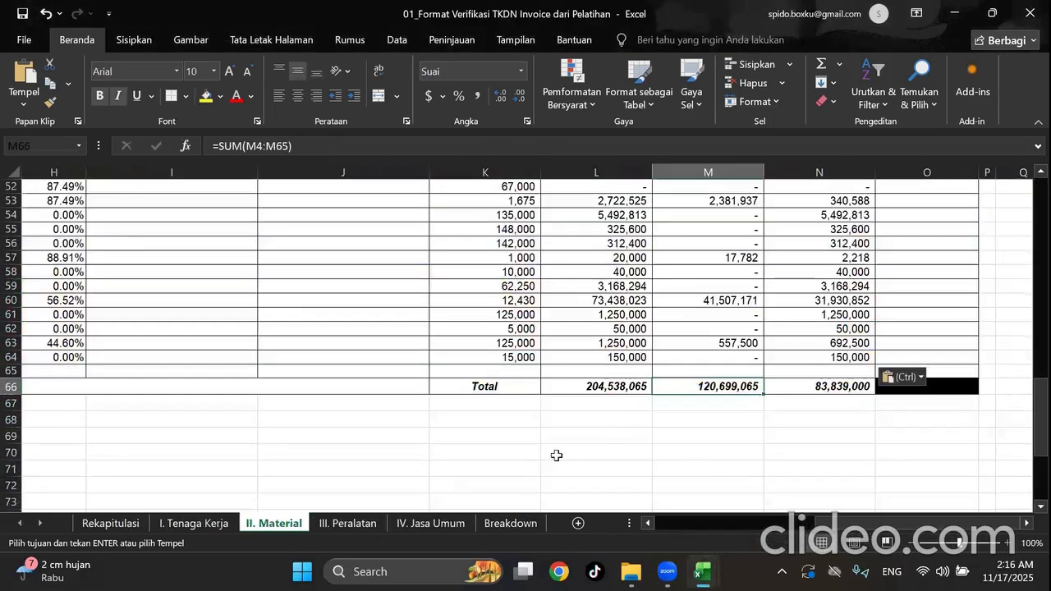
{"action": "left_click_drag", "start_coordinate": [870, 523], "coordinate": [598, 541]}
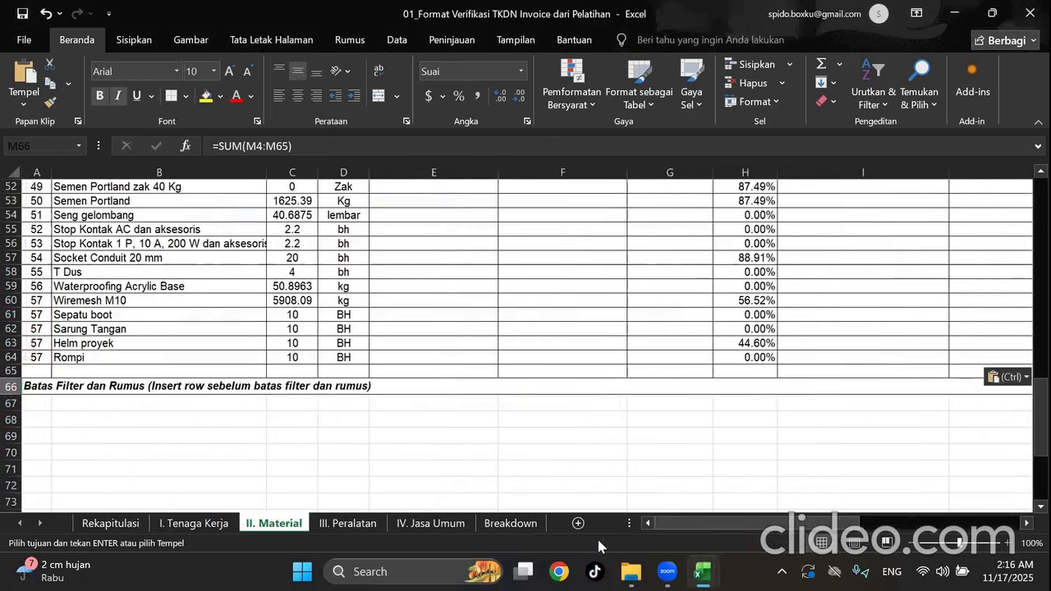
Inspect the SUMIF volume formulas for Balok kayu kelas II and Bata Merah on the RAB workbook's DAFTAR HARGA sheet.
{"action": "mouse_move", "coordinate": [702, 572]}
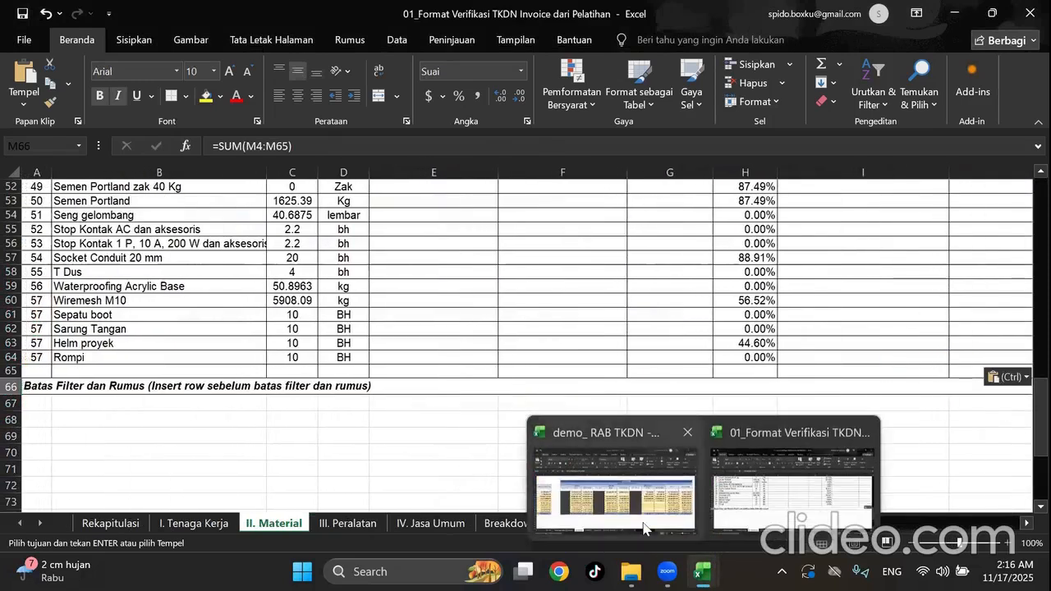
{"action": "left_click", "coordinate": [644, 528]}
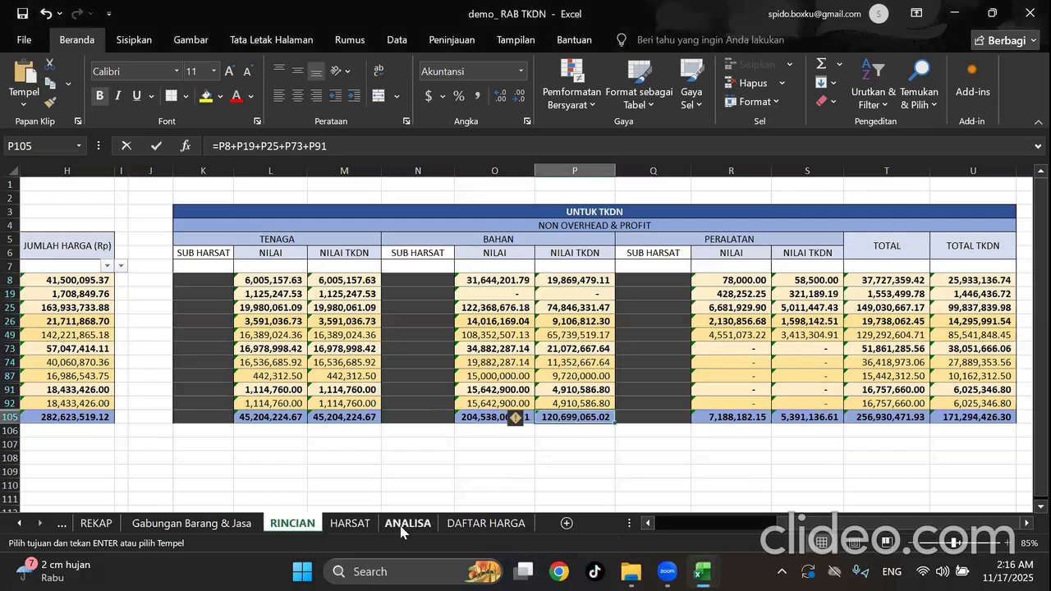
{"action": "left_click", "coordinate": [458, 528]}
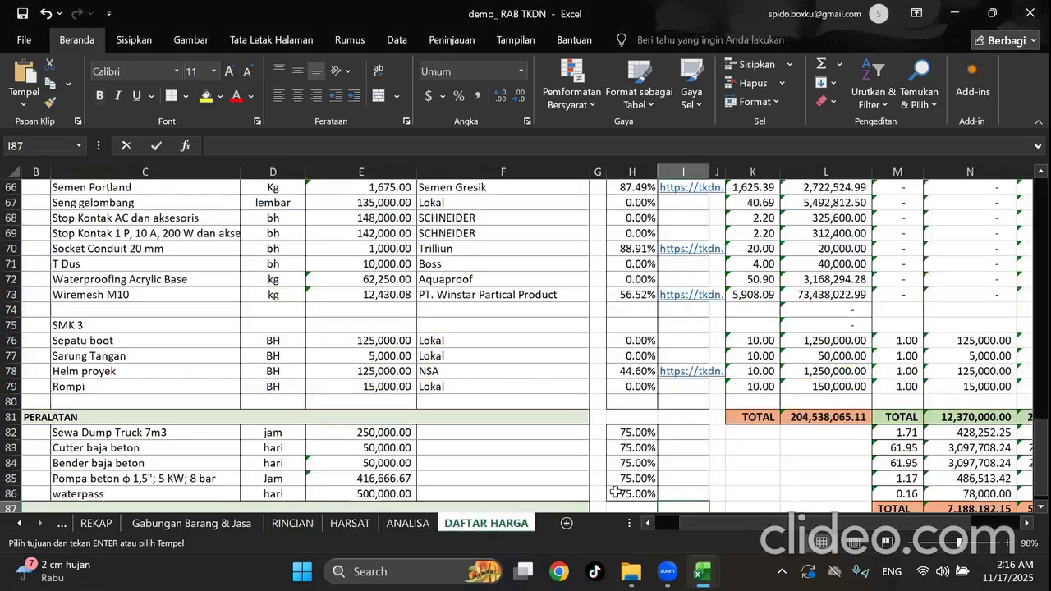
{"action": "scroll", "coordinate": [860, 408], "scroll_direction": "up", "scroll_amount": 8}
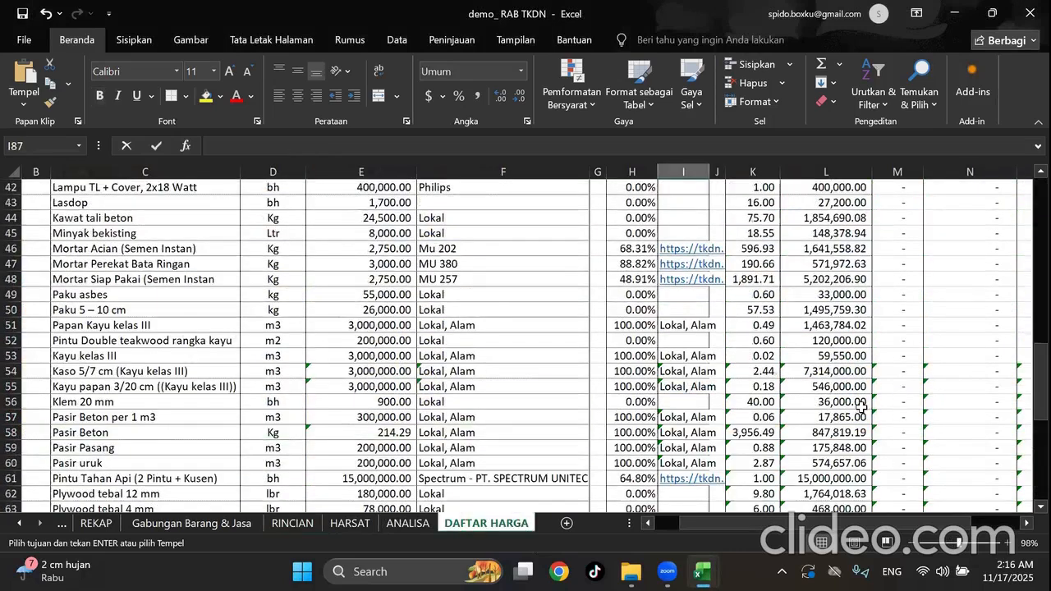
{"action": "scroll", "coordinate": [860, 408], "scroll_direction": "up", "scroll_amount": 10}
{"action": "scroll", "coordinate": [759, 416], "scroll_direction": "up", "scroll_amount": 2}
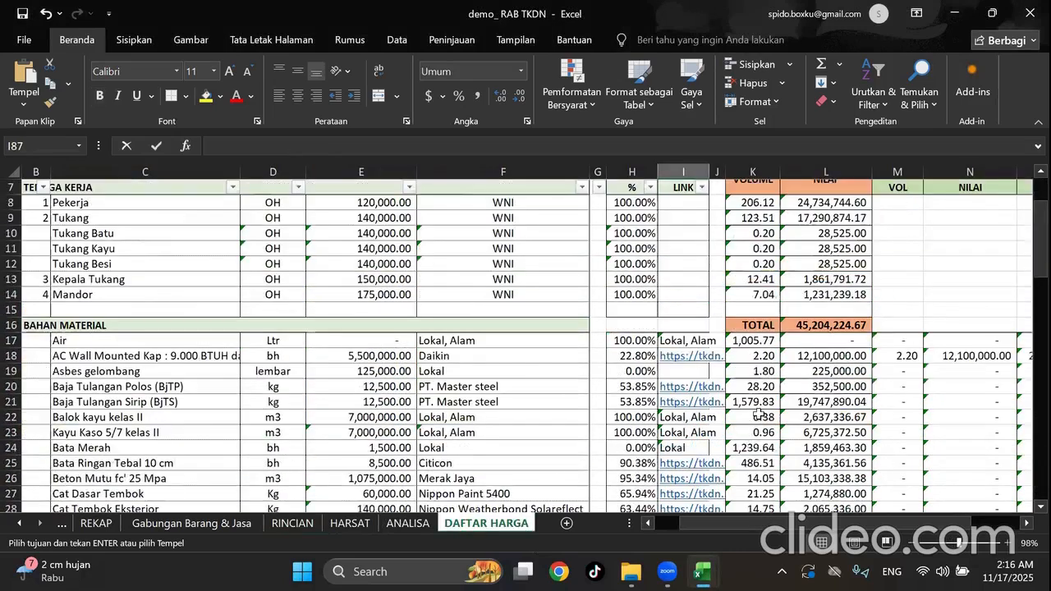
{"action": "double_click", "coordinate": [759, 416]}
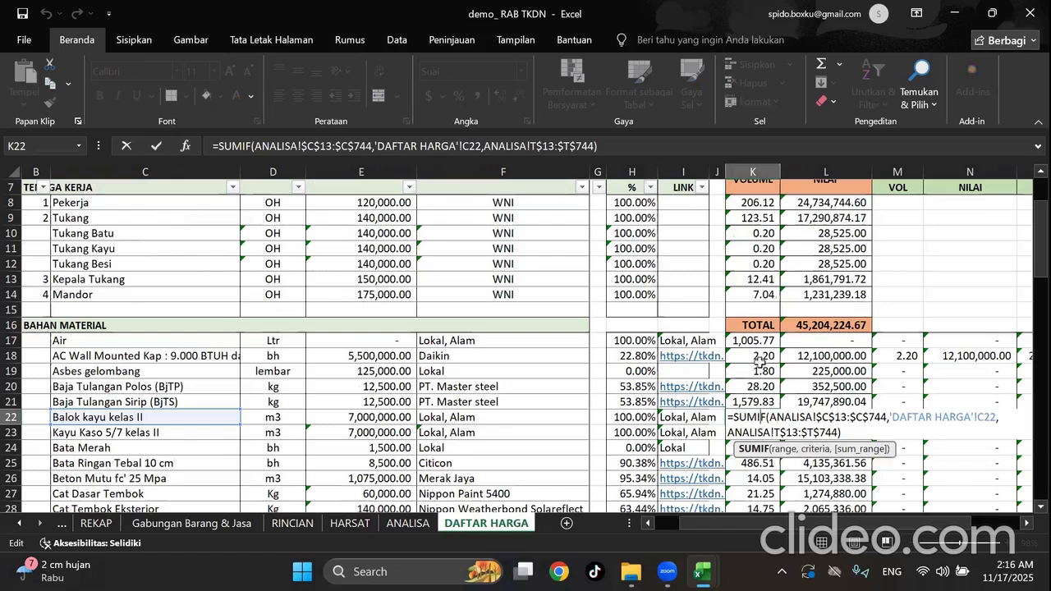
{"action": "key", "text": "Escape"}
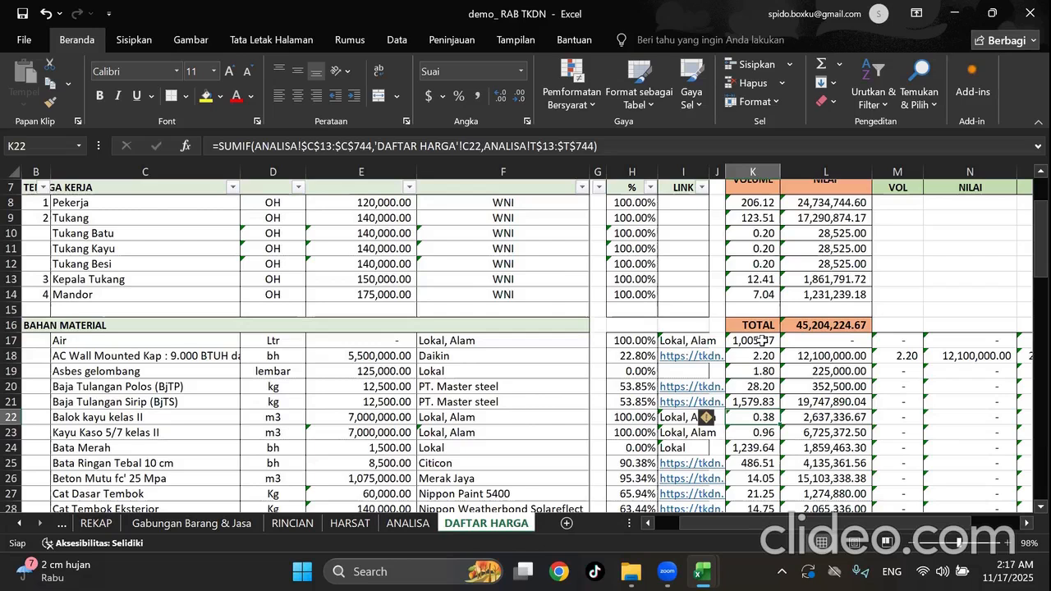
{"action": "left_click", "coordinate": [761, 446]}
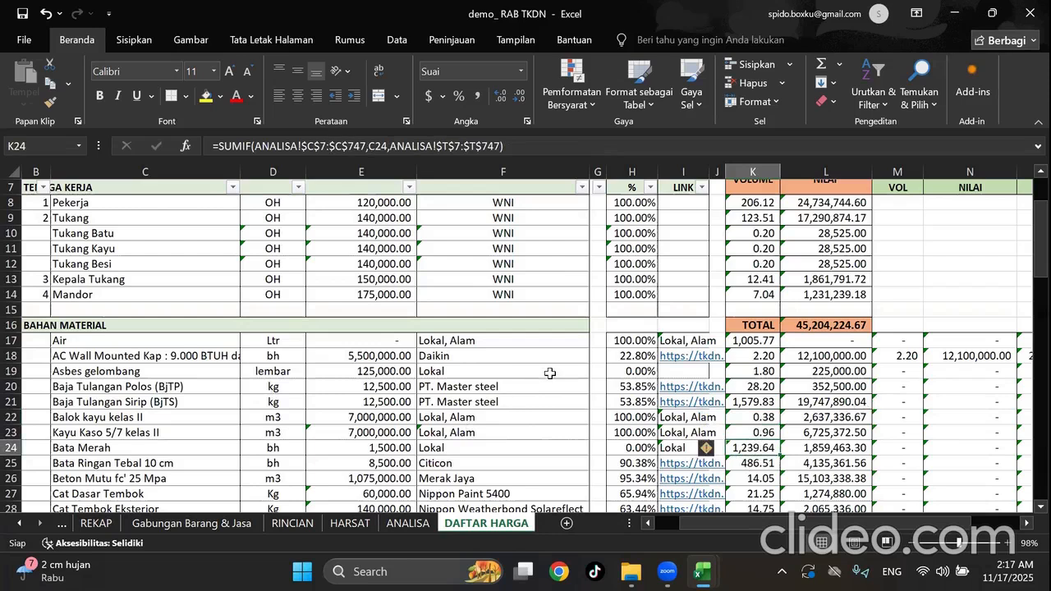
Return to the invoice verification workbook, review the material list and open the III. Peralatan sheet.
{"action": "mouse_move", "coordinate": [701, 568]}
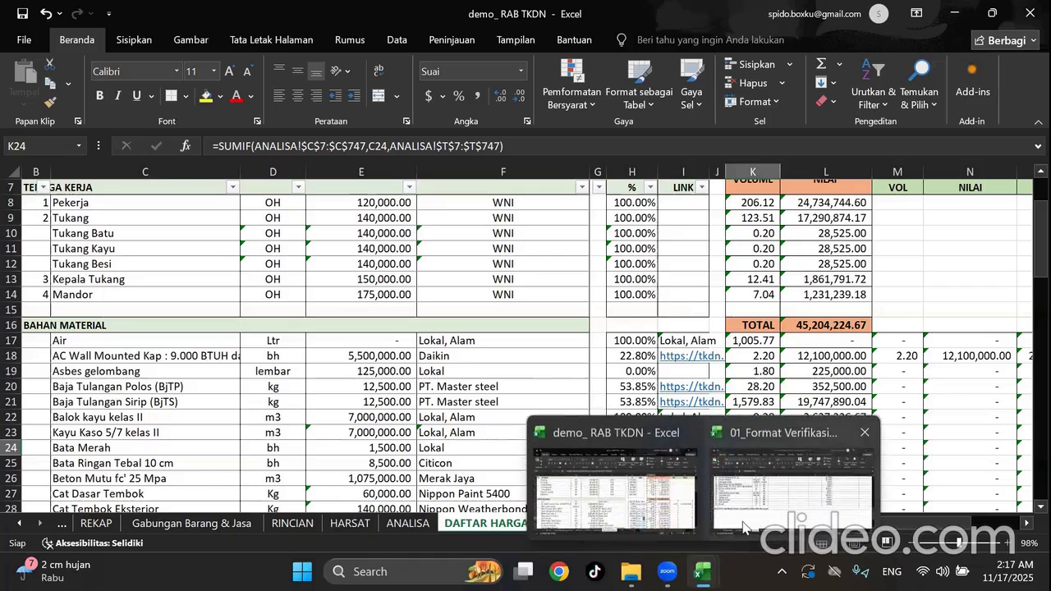
{"action": "left_click", "coordinate": [752, 486]}
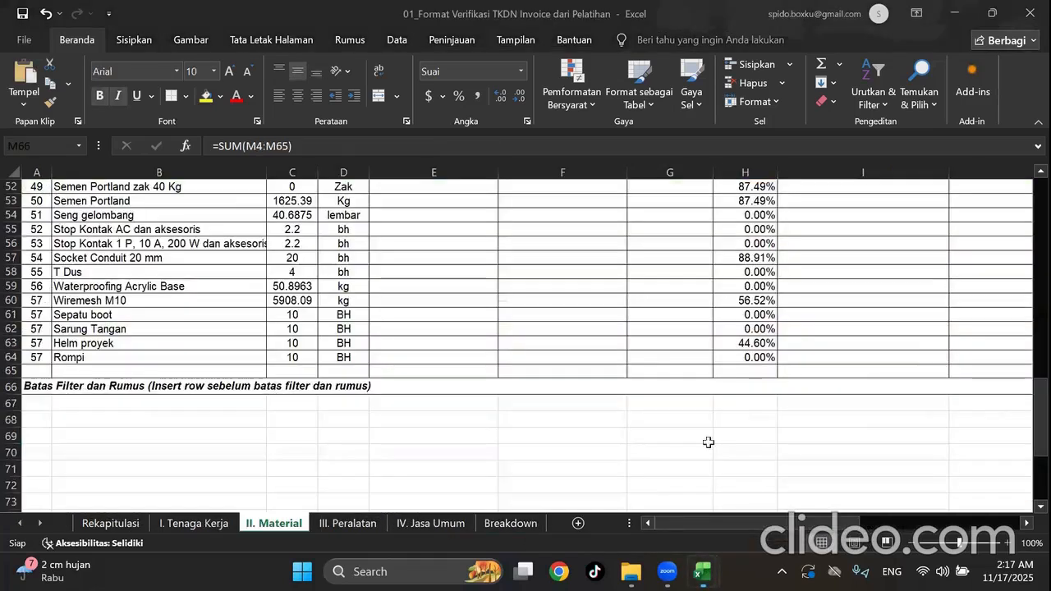
{"action": "scroll", "coordinate": [575, 390], "scroll_direction": "up", "scroll_amount": 10}
{"action": "scroll", "coordinate": [564, 394], "scroll_direction": "down", "scroll_amount": 7}
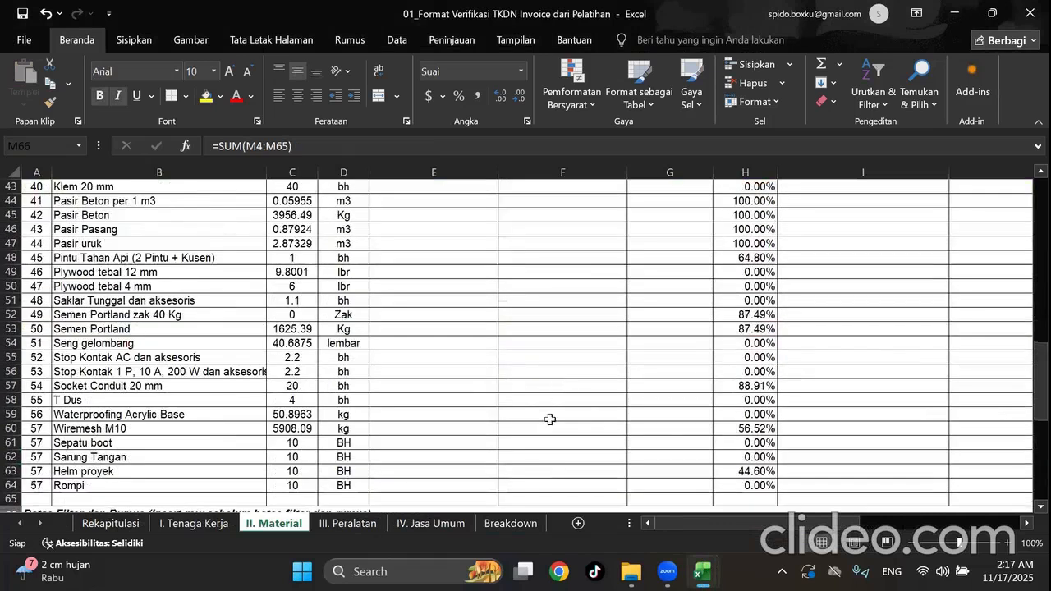
{"action": "left_click", "coordinate": [377, 522]}
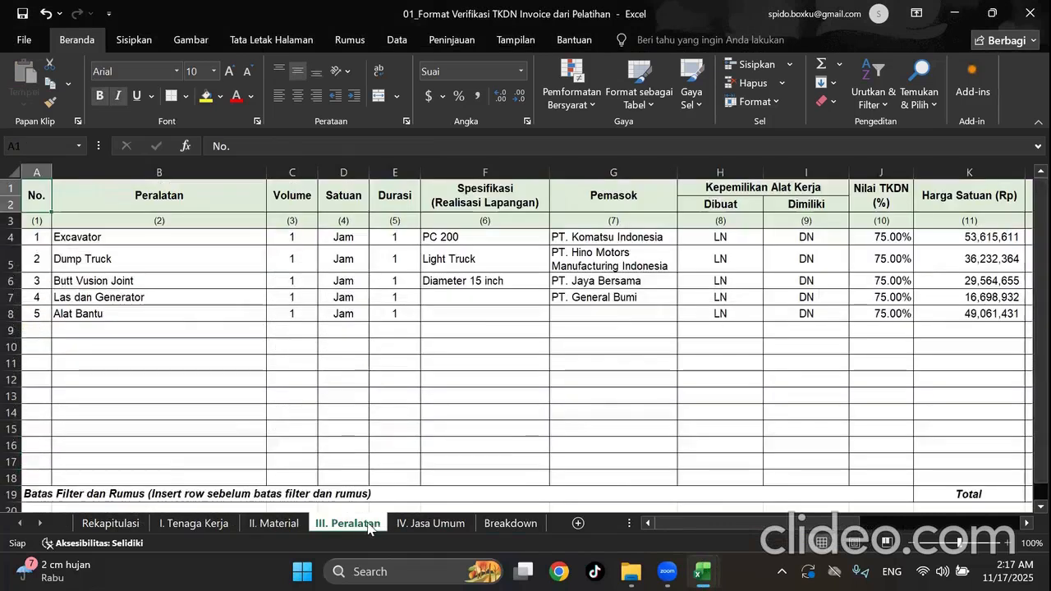
{"action": "left_click", "coordinate": [651, 391]}
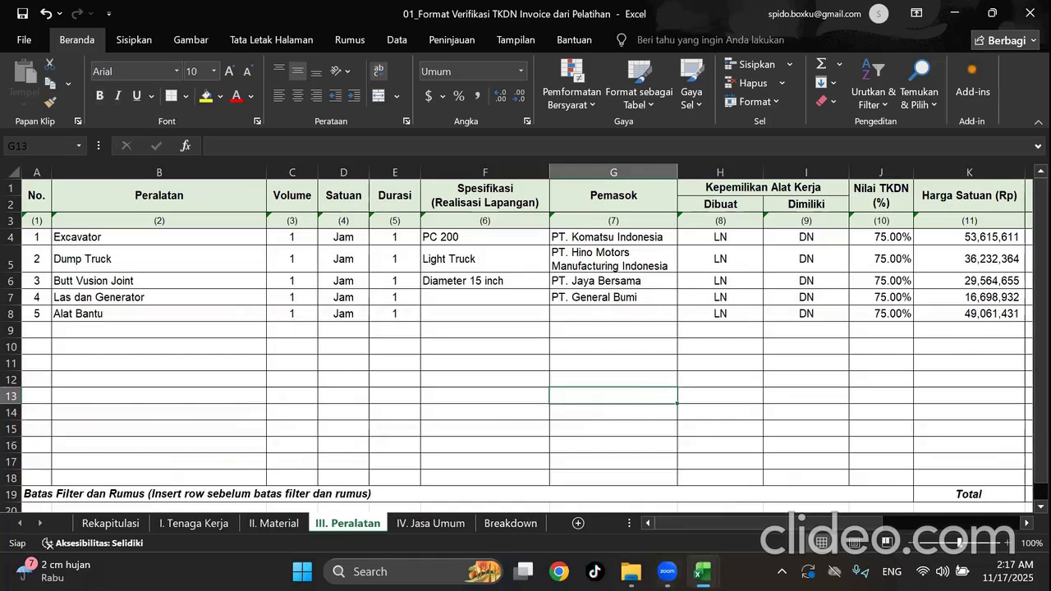
Copy the five equipment names in C82:C86 from the RAB workbook's DAFTAR HARGA sheet into Peralatan B4:B8, keeping the destination formatting.
{"action": "mouse_move", "coordinate": [702, 572]}
{"action": "left_click", "coordinate": [629, 515]}
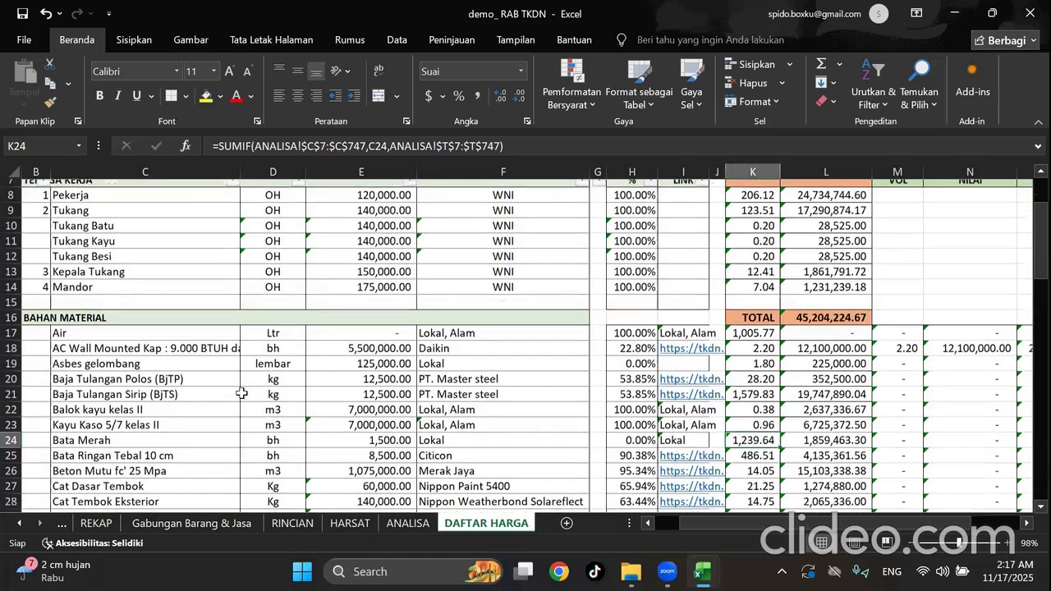
{"action": "scroll", "coordinate": [241, 393], "scroll_direction": "down", "scroll_amount": 20}
{"action": "left_click_drag", "start_coordinate": [92, 234], "coordinate": [90, 294]}
{"action": "key", "text": "ctrl+c"}
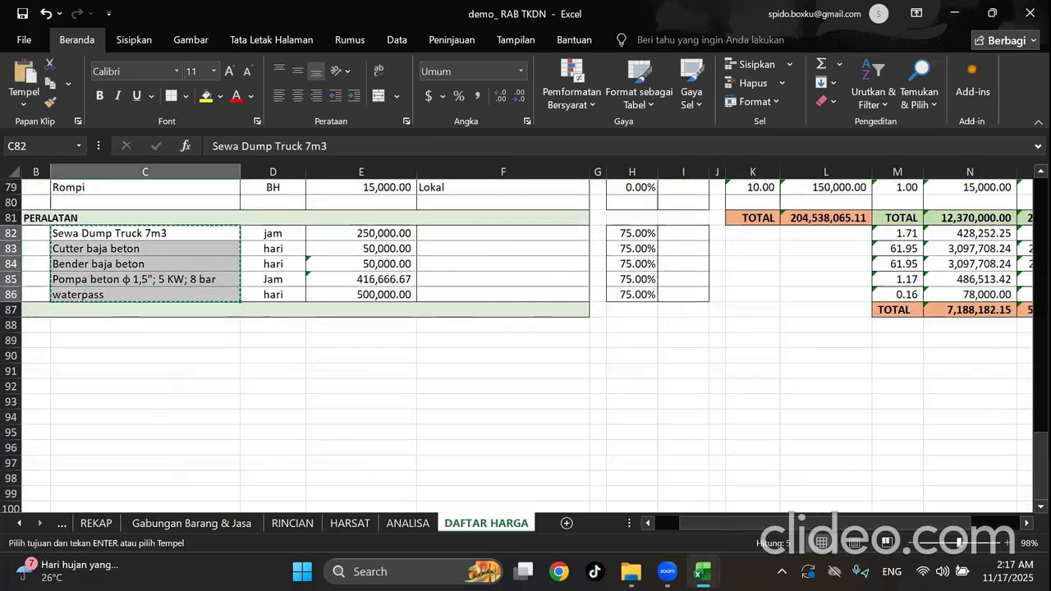
{"action": "mouse_move", "coordinate": [702, 572]}
{"action": "left_click", "coordinate": [813, 494]}
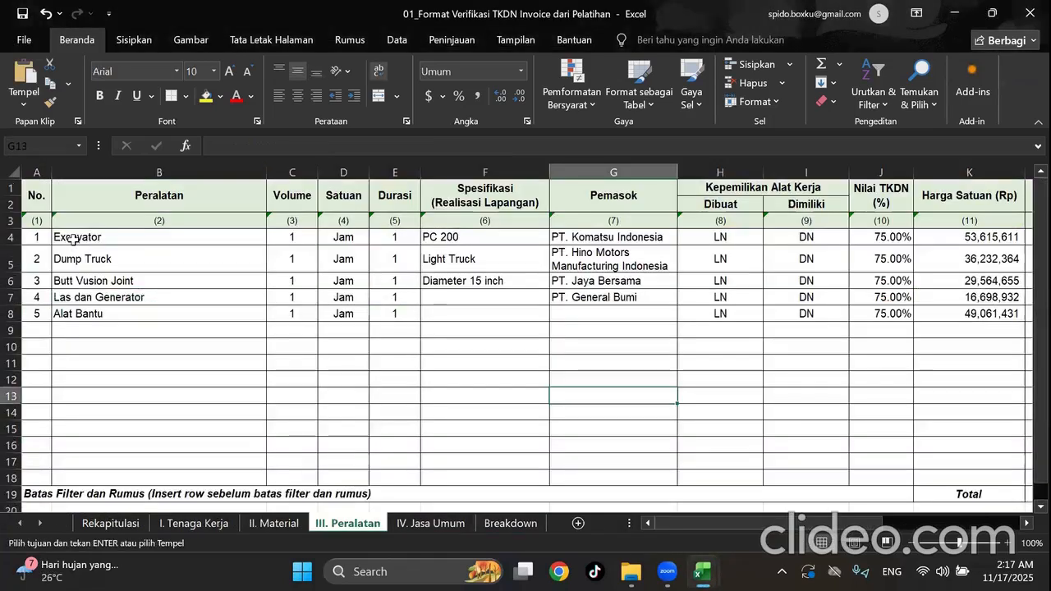
{"action": "right_click", "coordinate": [73, 241]}
{"action": "left_click", "coordinate": [138, 224]}
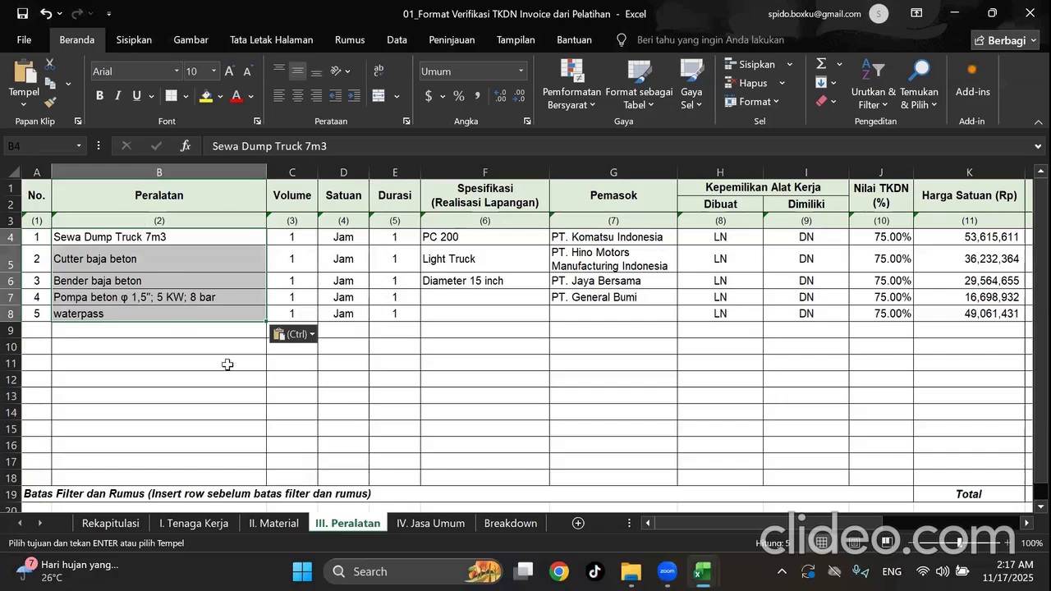
{"action": "left_click", "coordinate": [484, 395]}
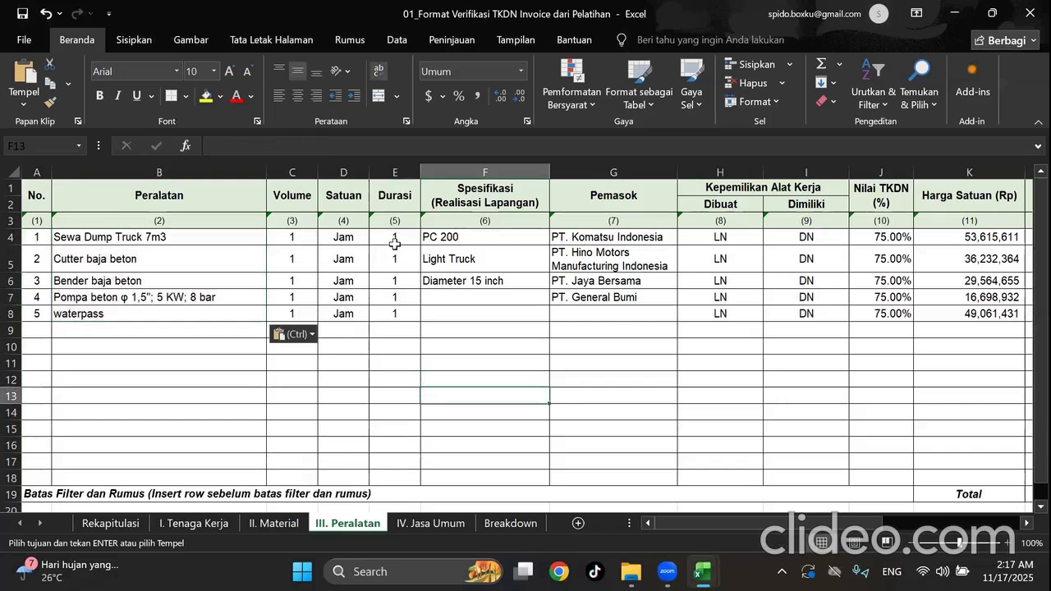
Start a VLOOKUP formula in the first equipment row's Satuan cell D4, with B4 as the lookup value.
{"action": "left_click", "coordinate": [352, 237]}
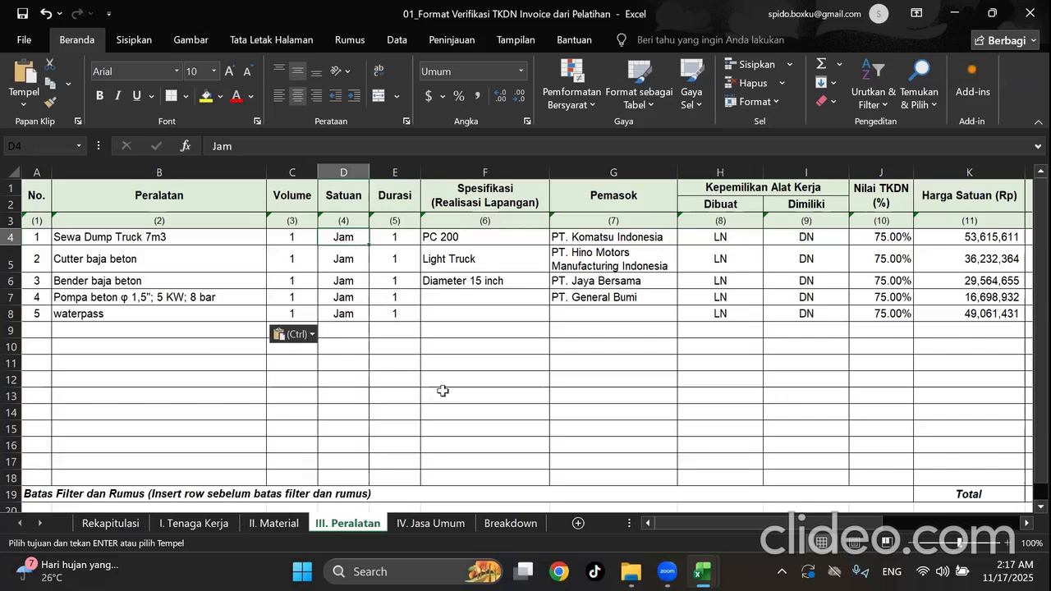
{"action": "type", "text": "=vlo"}
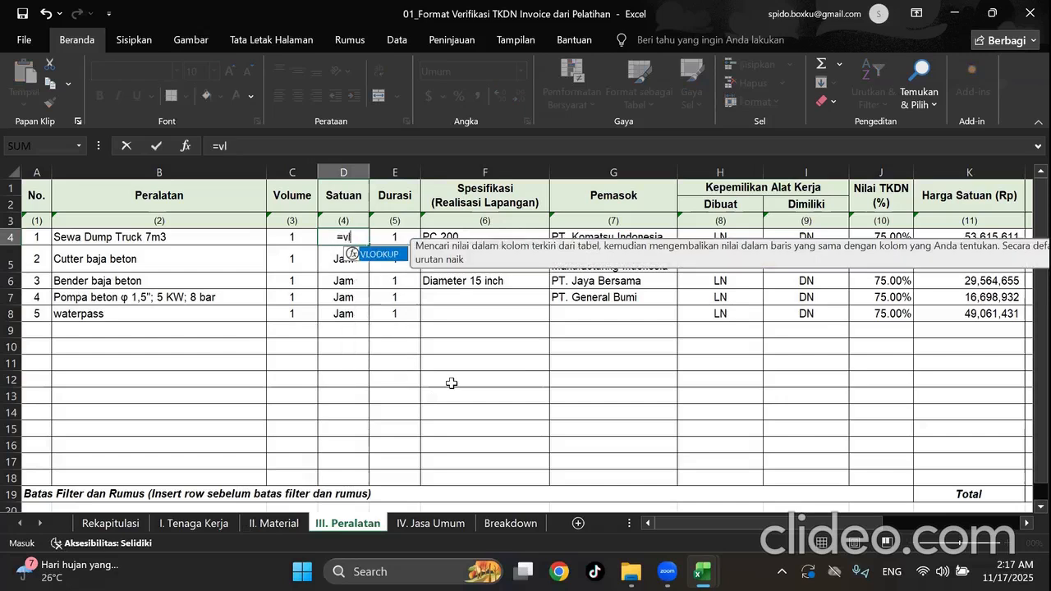
{"action": "double_click", "coordinate": [386, 255]}
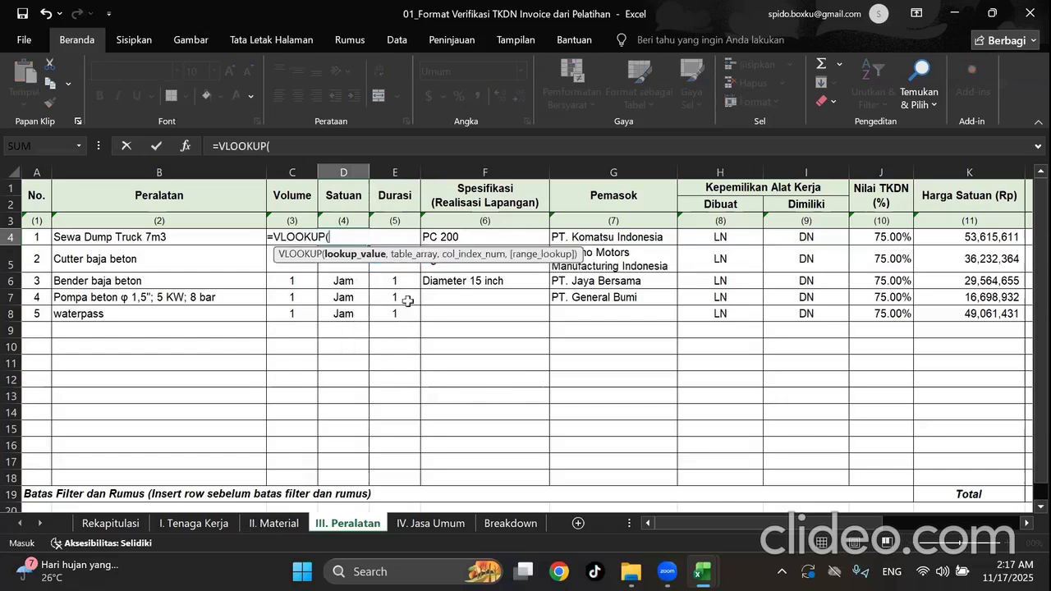
{"action": "left_click", "coordinate": [85, 238]}
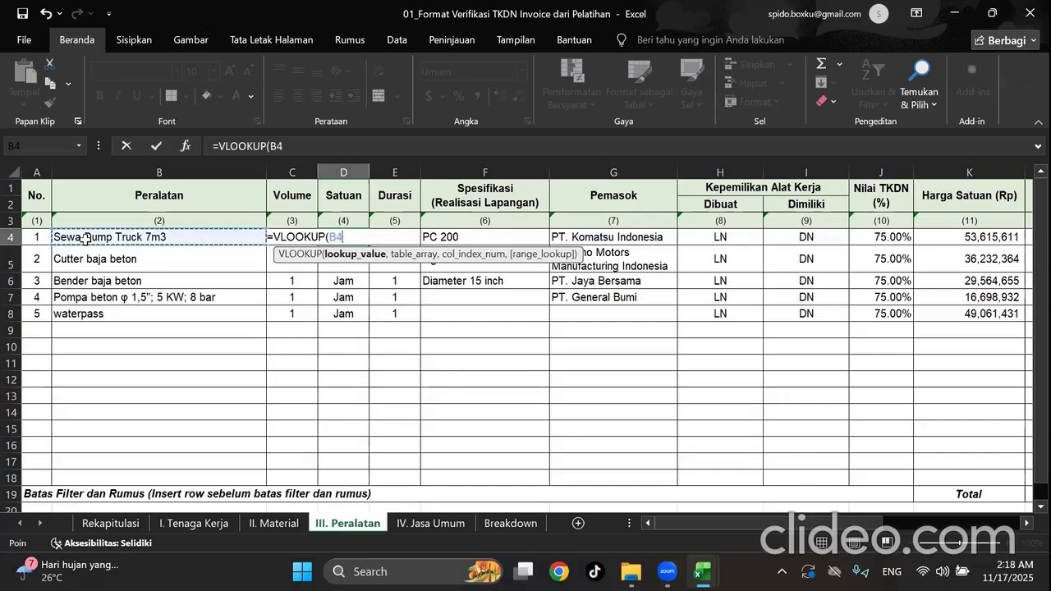
{"action": "type", "text": ","}
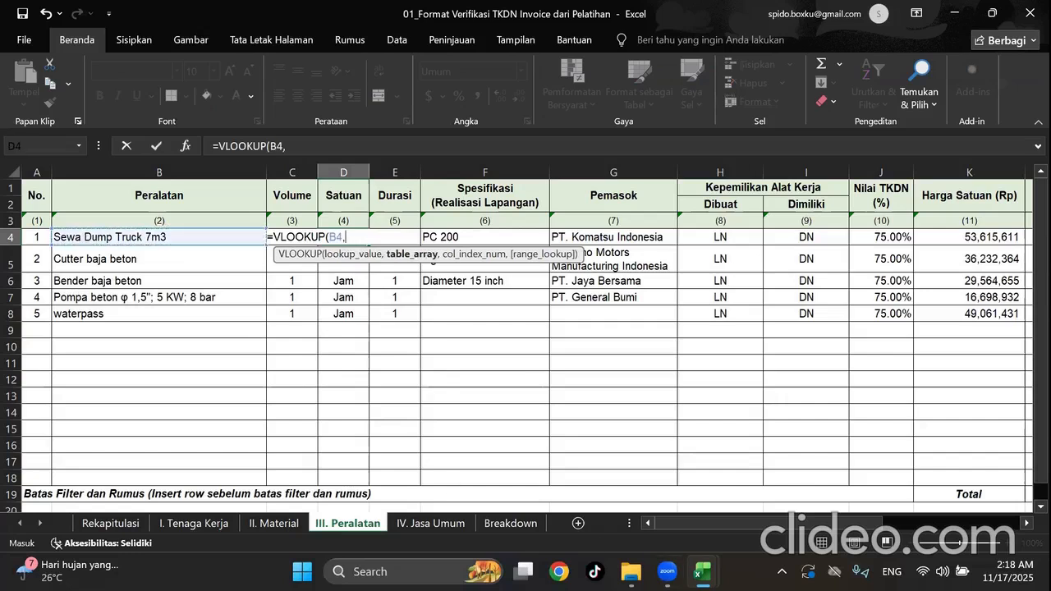
Complete D4's VLOOKUP with the RAB workbook's DAFTAR HARGA range $C$82:$M$86, column index 0 and exact match 0.
{"action": "mouse_move", "coordinate": [702, 571]}
{"action": "left_click", "coordinate": [596, 521]}
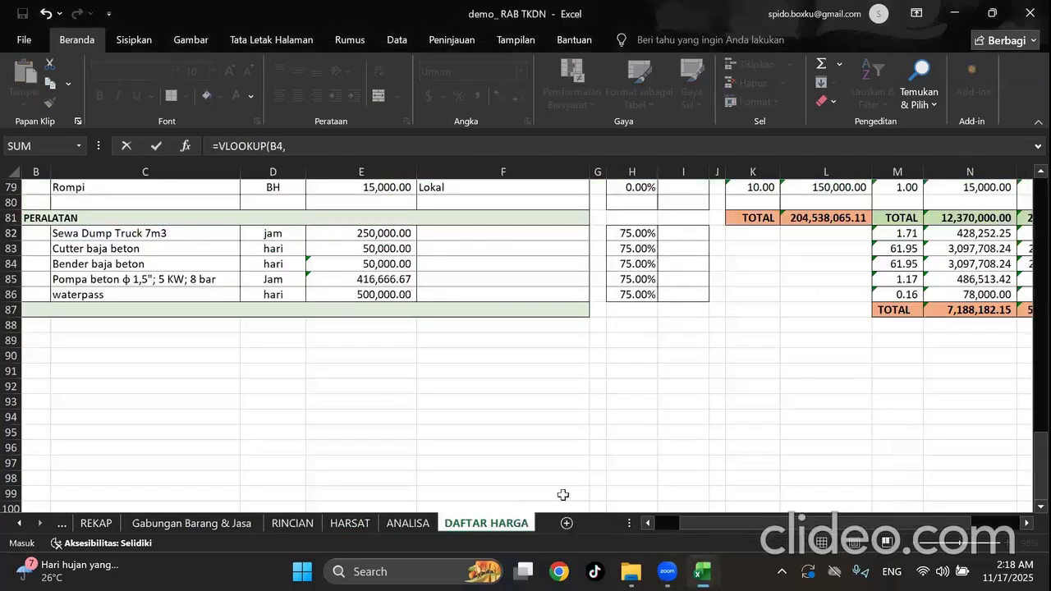
{"action": "left_click_drag", "start_coordinate": [78, 234], "coordinate": [840, 292]}
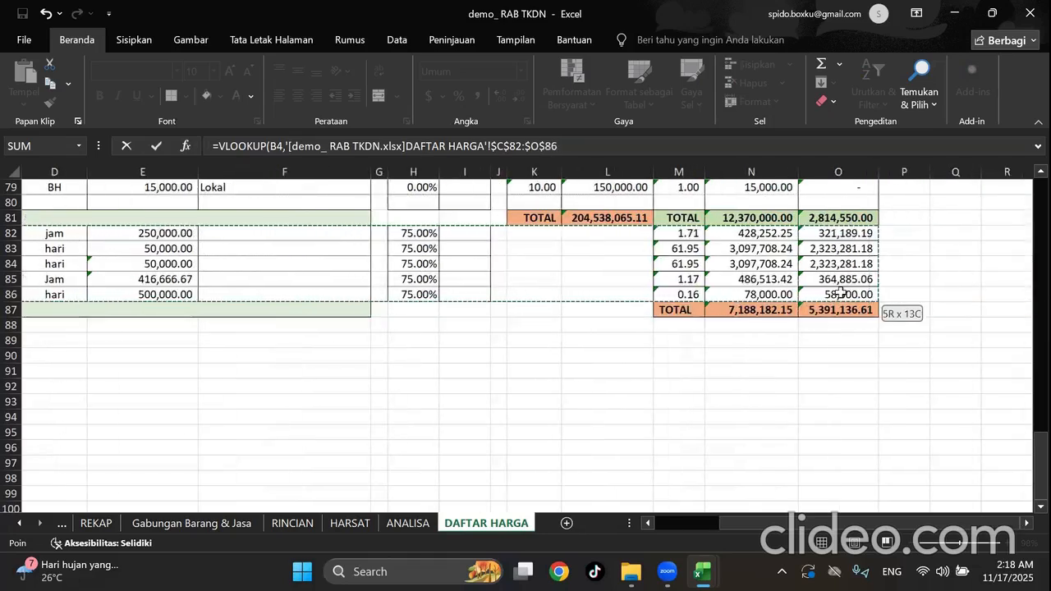
{"action": "left_click_drag", "start_coordinate": [840, 292], "coordinate": [692, 286]}
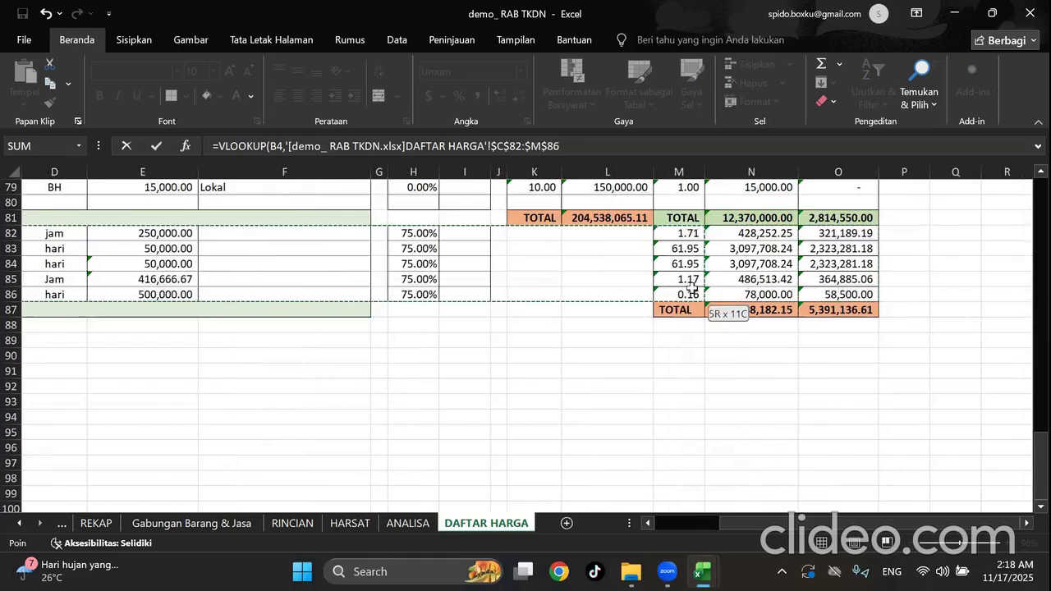
{"action": "left_click_drag", "start_coordinate": [692, 286], "coordinate": [692, 286]}
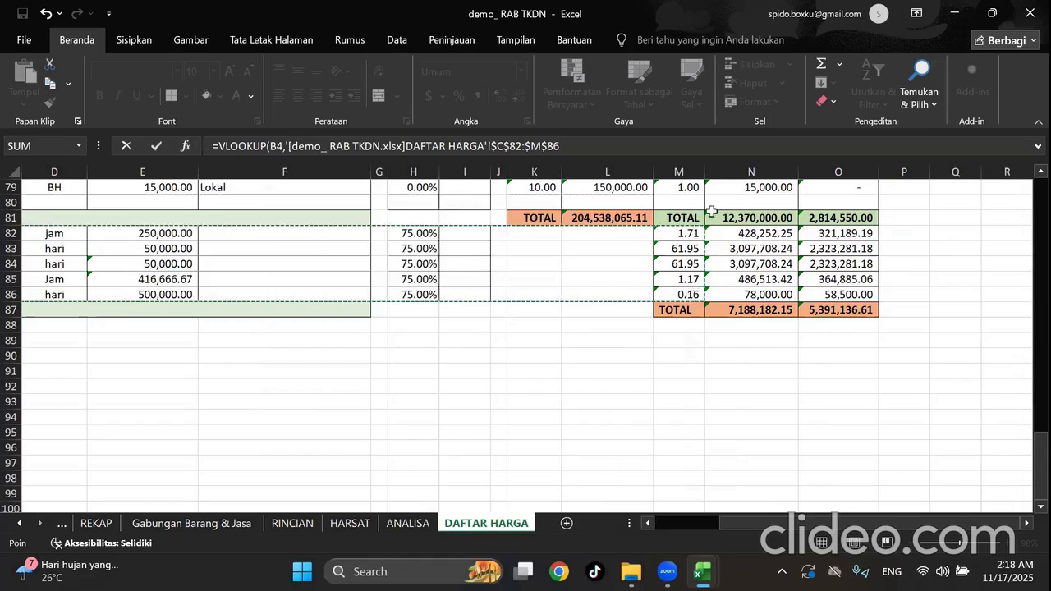
{"action": "left_click", "coordinate": [668, 148]}
{"action": "type", "text": ","}
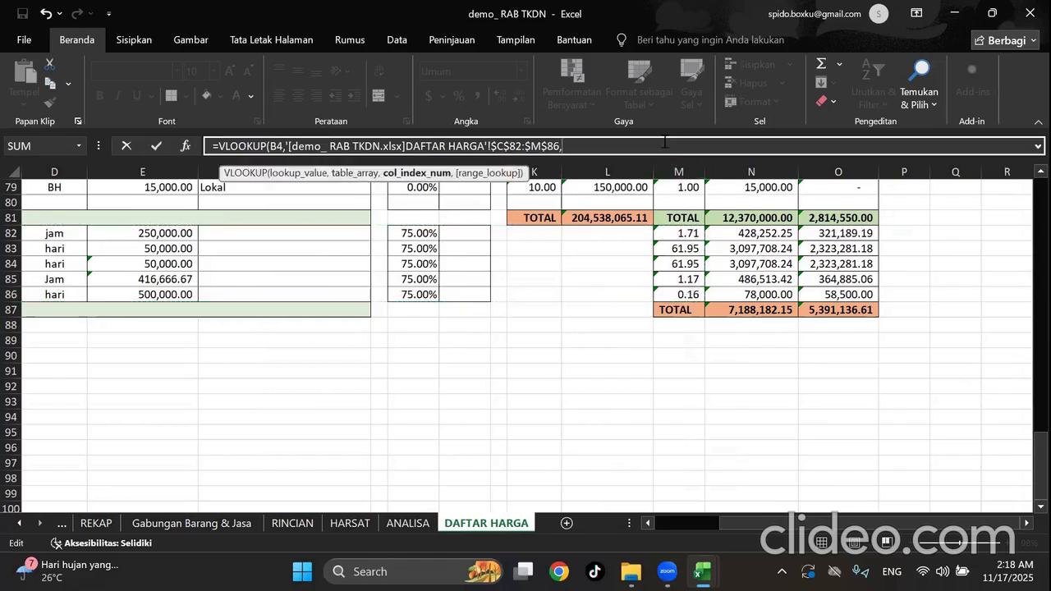
{"action": "type", "text": "0,0"}
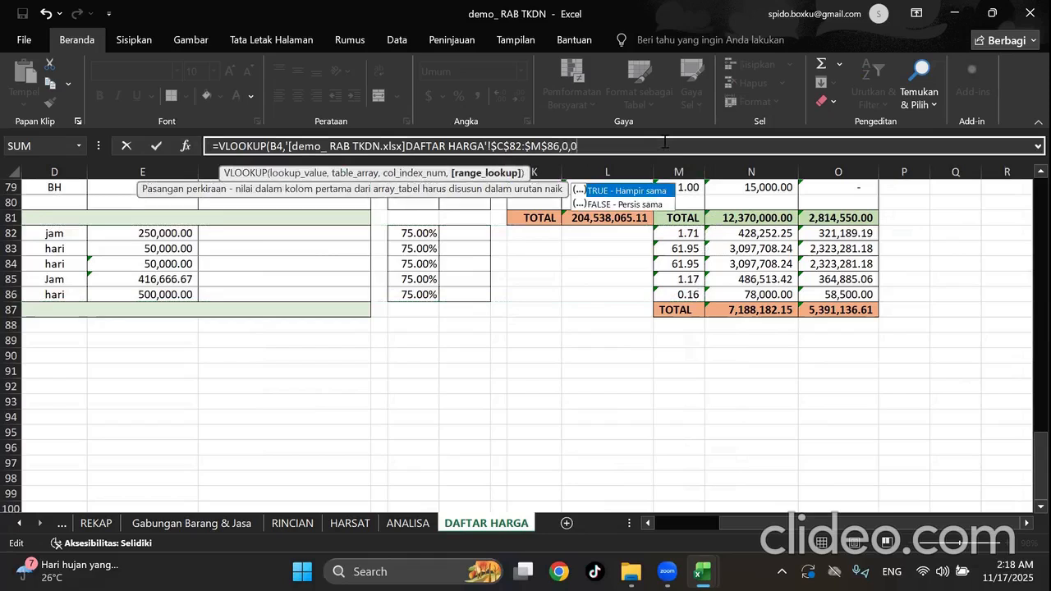
{"action": "key", "text": "Return"}
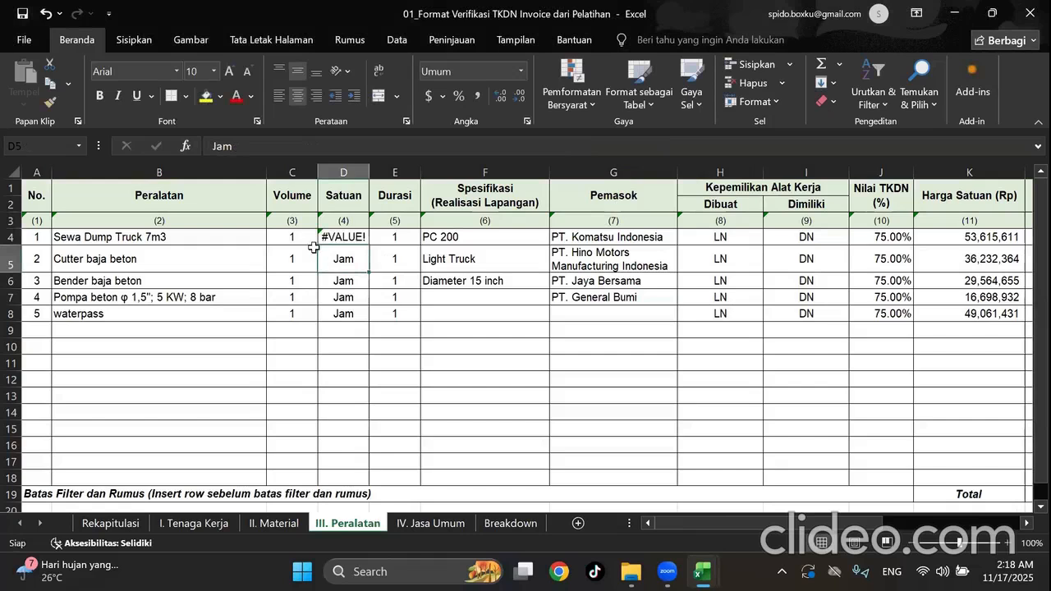
Check the unit column's position in the RAB workbook's PERALATAN table and set the column index in Peralatan D4's VLOOKUP to 2.
{"action": "mouse_move", "coordinate": [702, 572]}
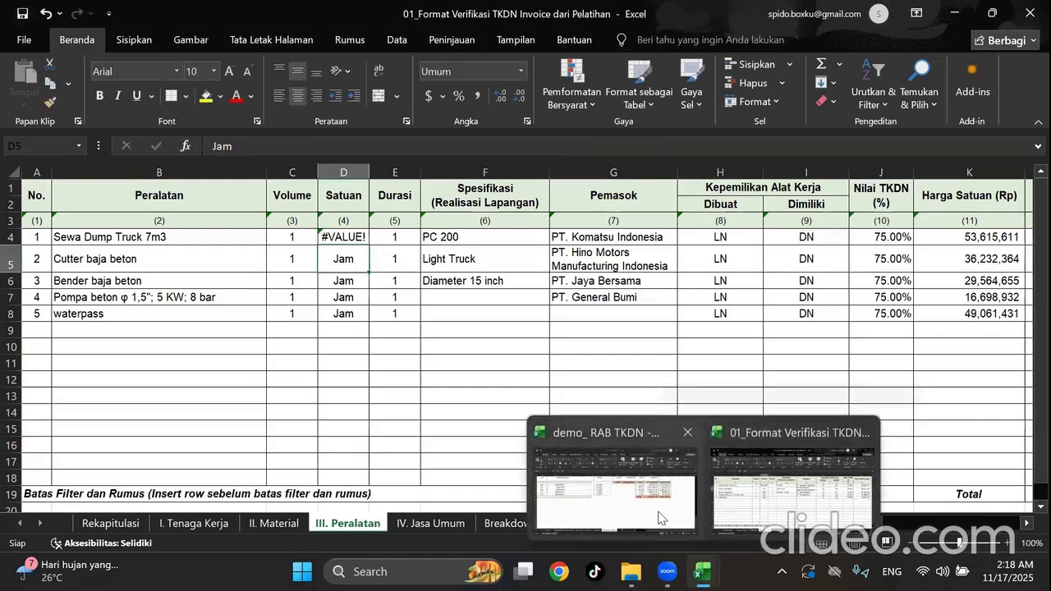
{"action": "left_click", "coordinate": [608, 493]}
{"action": "left_click_drag", "start_coordinate": [907, 524], "coordinate": [628, 527]}
{"action": "left_click", "coordinate": [239, 238]}
{"action": "left_click", "coordinate": [322, 236]}
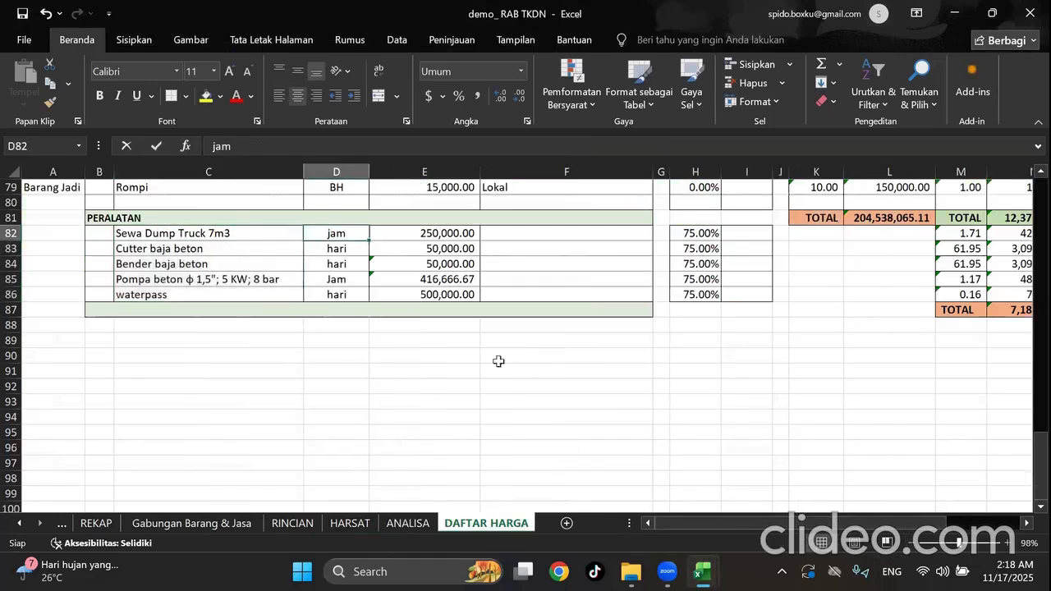
{"action": "mouse_move", "coordinate": [702, 571]}
{"action": "left_click", "coordinate": [762, 506]}
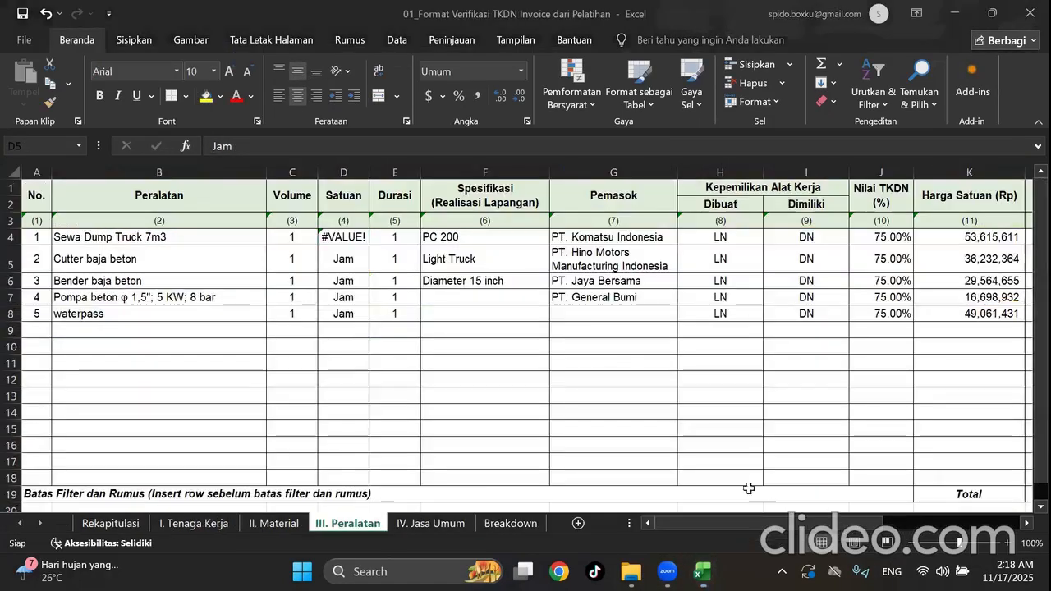
{"action": "key", "text": "Up"}
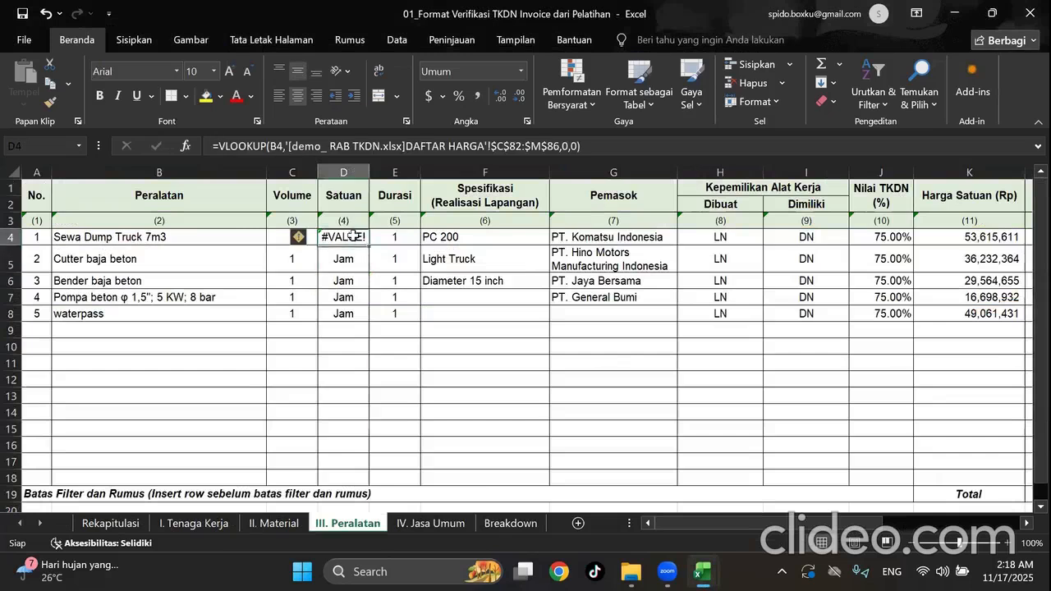
{"action": "left_click", "coordinate": [569, 147]}
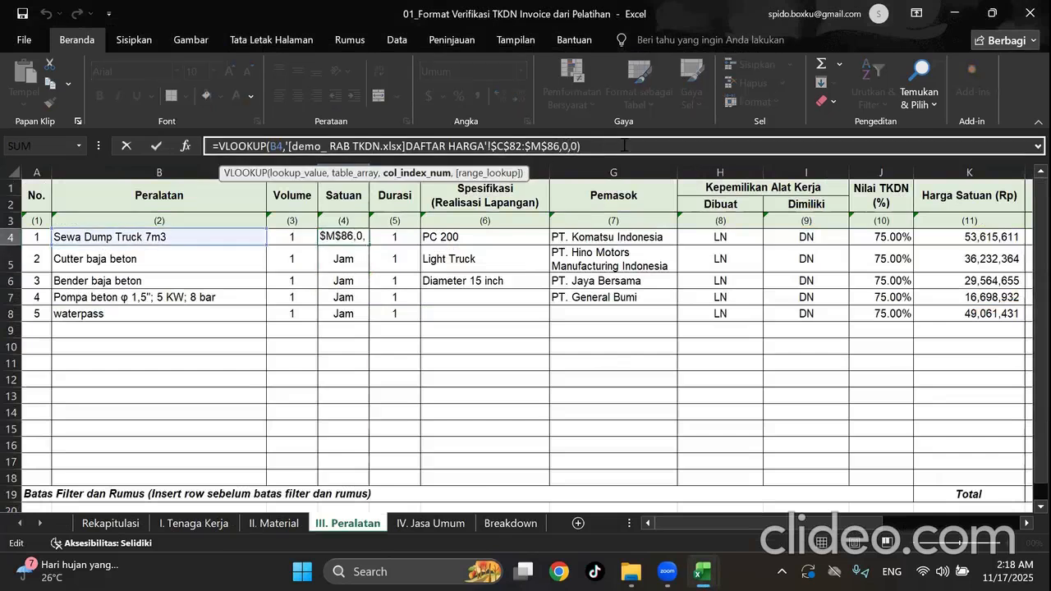
{"action": "key", "text": "BackSpace"}
{"action": "type", "text": "2"}
{"action": "key", "text": "Return"}
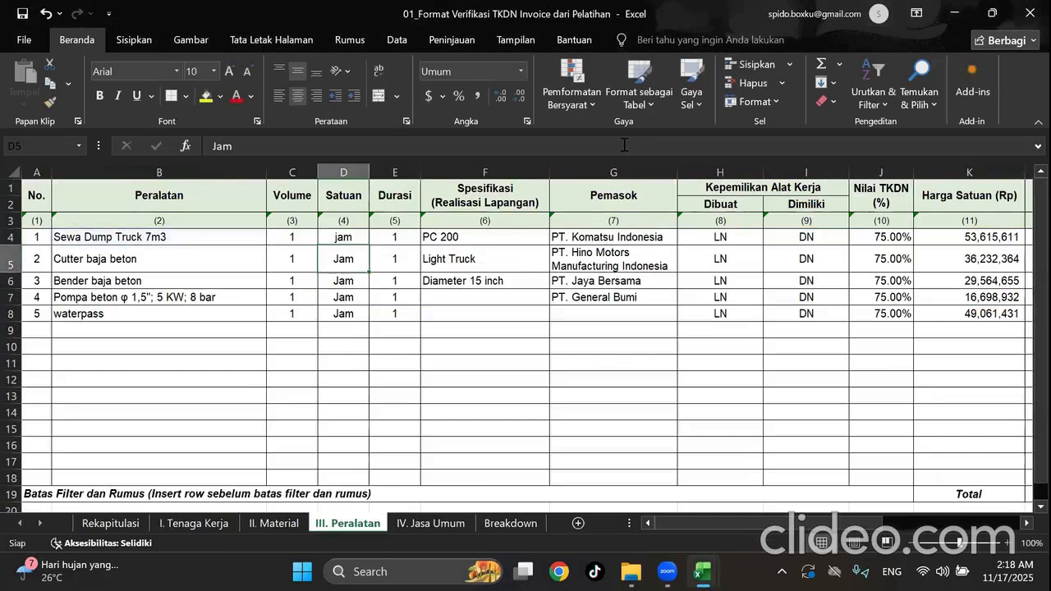
Copy the VLOOKUP formula text from Satuan cell D4 into Durasi cell E4, keeping B4 as the lookup value.
{"action": "left_click", "coordinate": [348, 238]}
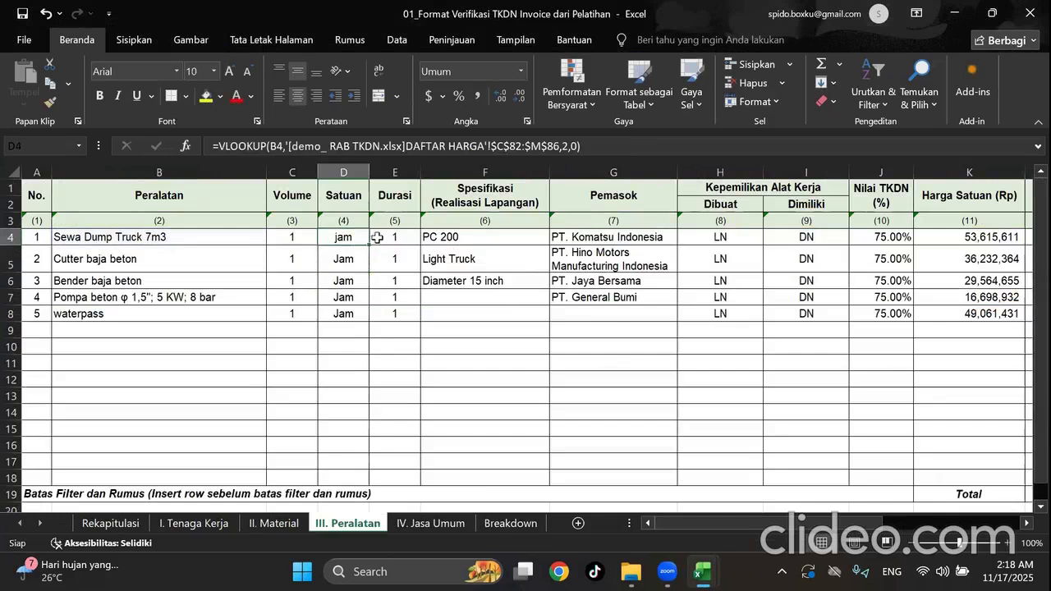
{"action": "left_click", "coordinate": [575, 149]}
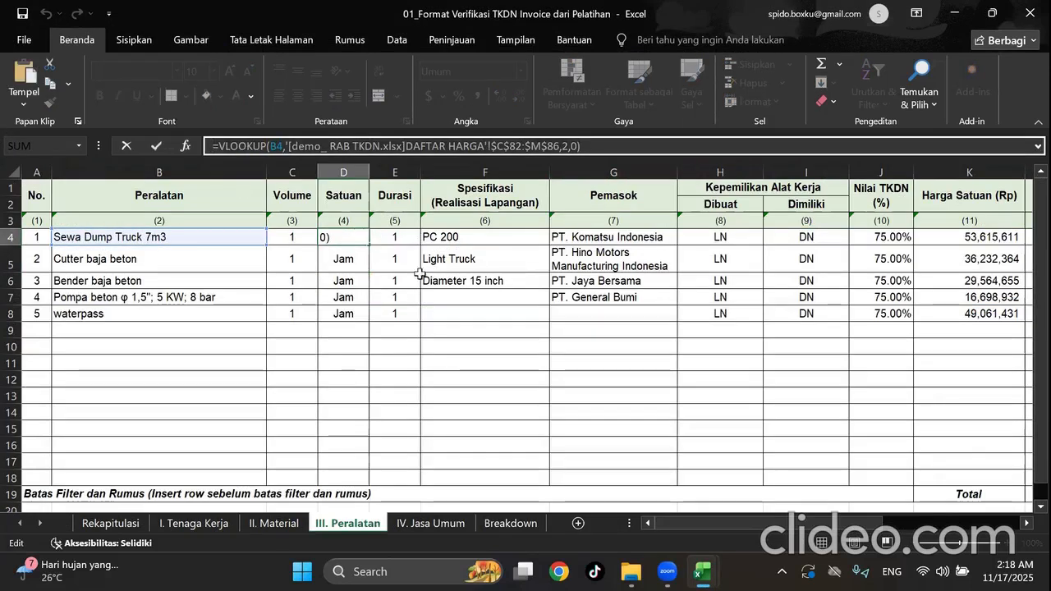
{"action": "left_click", "coordinate": [398, 239]}
{"action": "key", "text": "ctrl+v"}
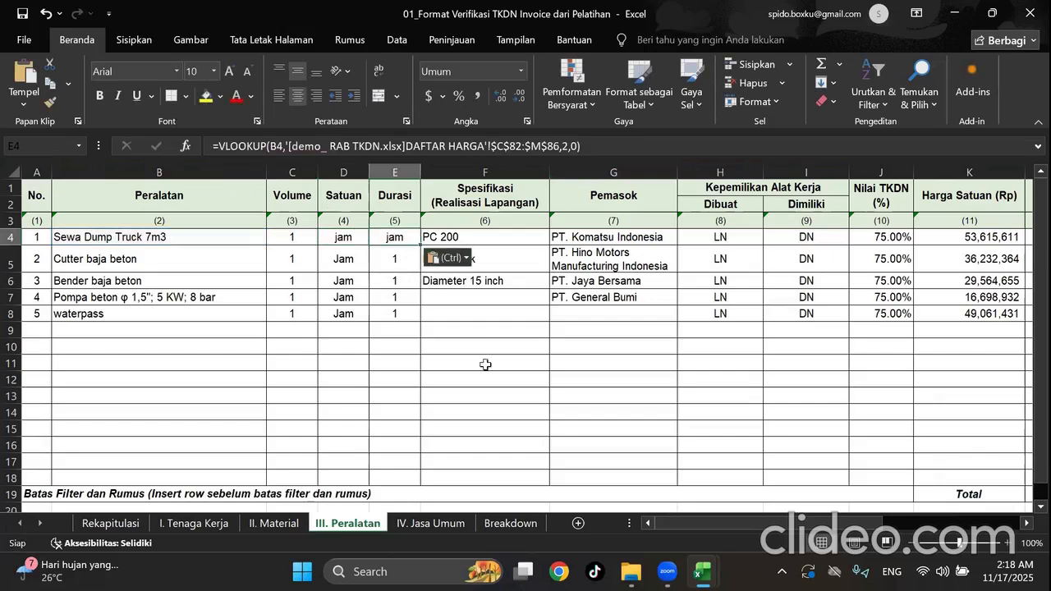
In the RAB workbook's DAFTAR HARGA sheet, count the columns along row 82 up to the equipment volume in M82.
{"action": "mouse_move", "coordinate": [702, 571]}
{"action": "left_click", "coordinate": [622, 495]}
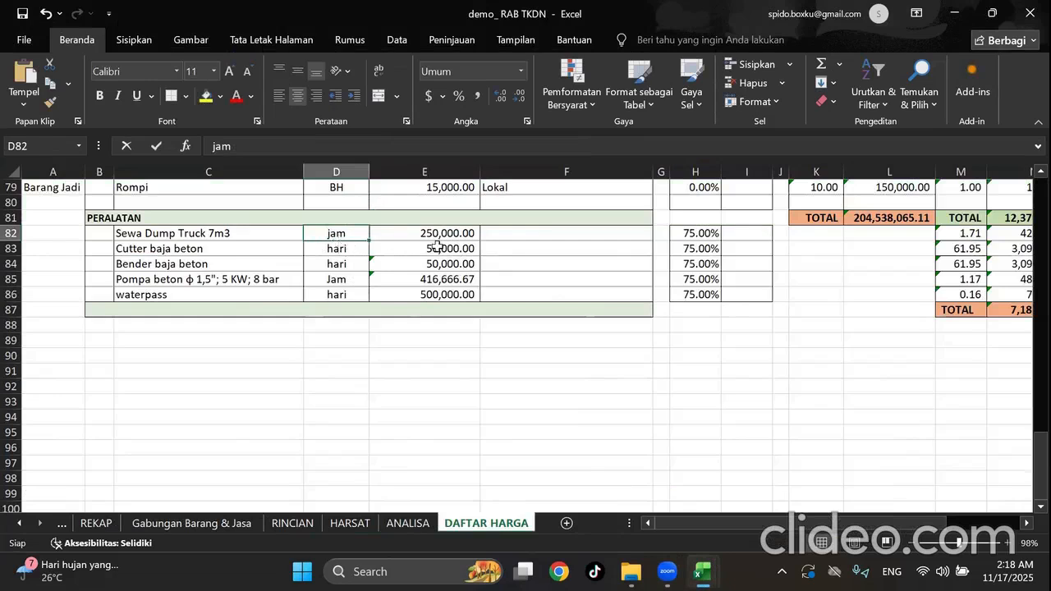
{"action": "key", "text": "Right"}
{"action": "key", "text": "Right"}
{"action": "key", "text": "Right"}
{"action": "key", "text": "Right"}
{"action": "key", "text": "Right"}
{"action": "key", "text": "Right"}
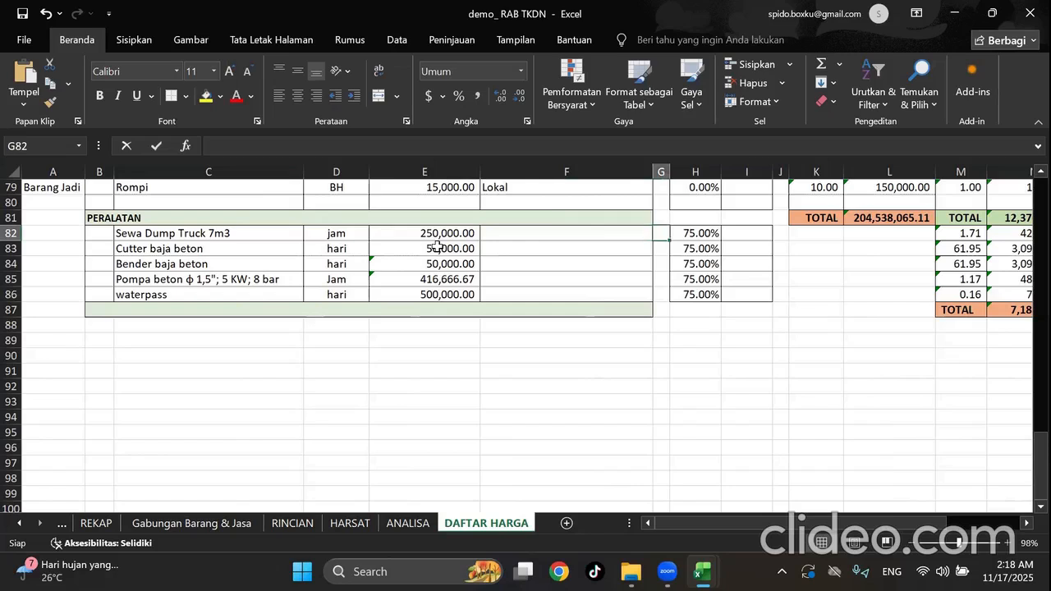
{"action": "key", "text": "Right"}
{"action": "key", "text": "Right"}
{"action": "key", "text": "Right"}
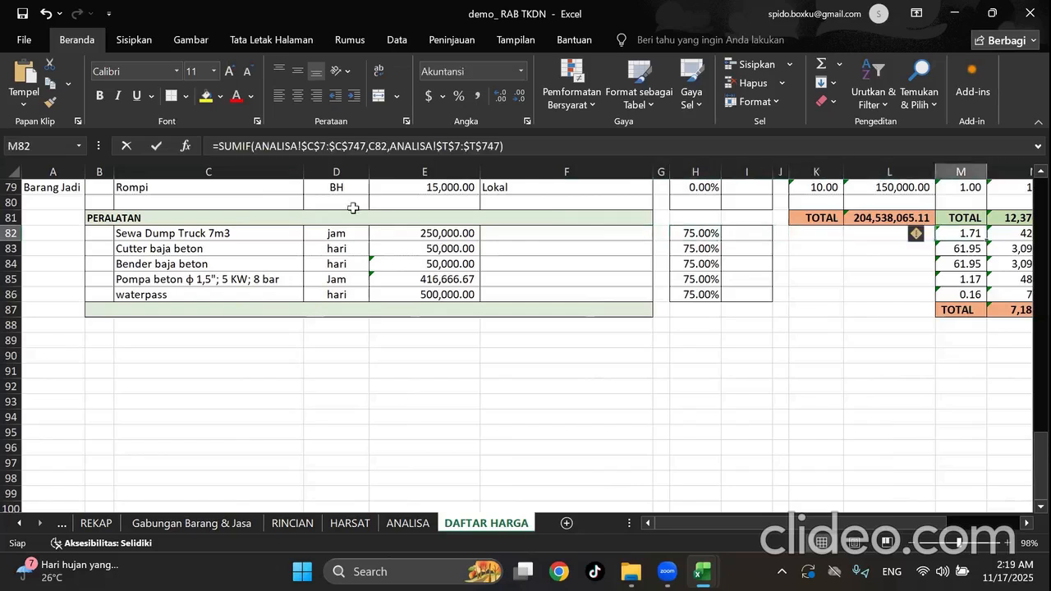
Set the column index in Peralatan E4's VLOOKUP to 11 and compare the result with M82 in the RAB workbook.
{"action": "mouse_move", "coordinate": [702, 571]}
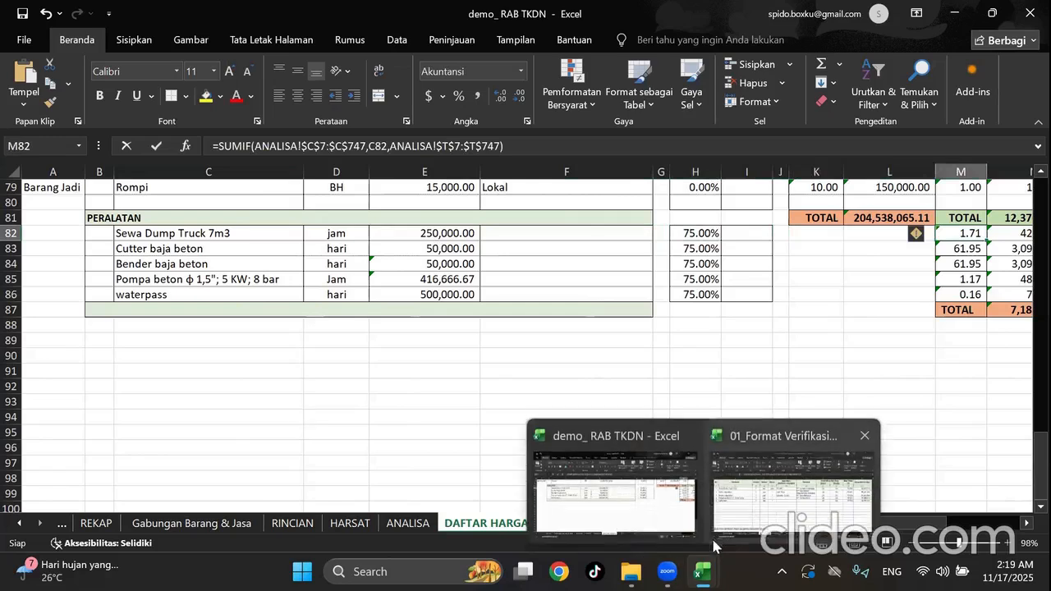
{"action": "left_click", "coordinate": [795, 484]}
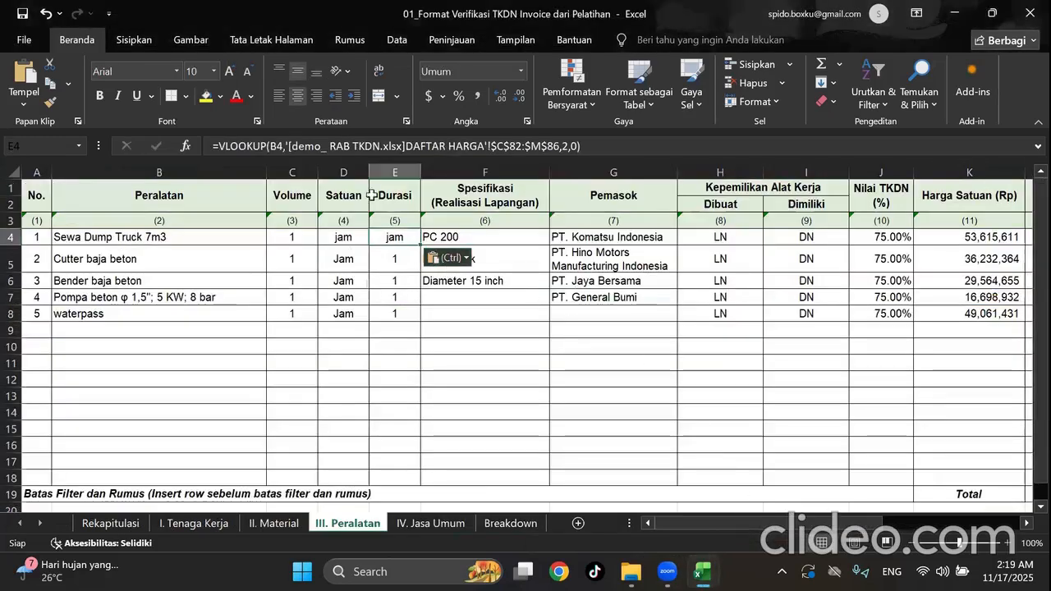
{"action": "left_click", "coordinate": [569, 145]}
{"action": "key", "text": "BackSpace"}
{"action": "key", "text": "BackSpace"}
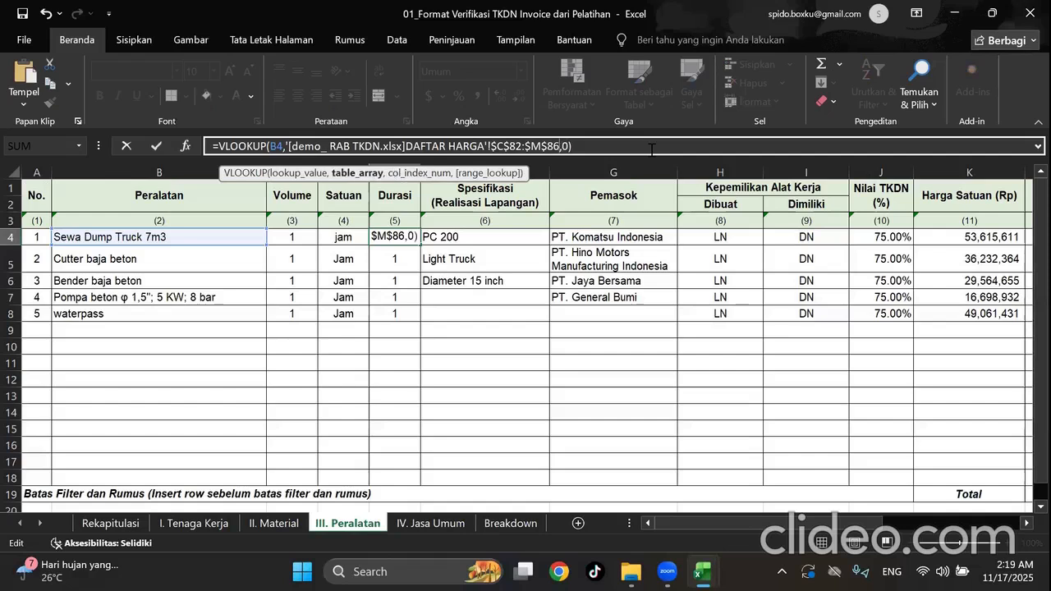
{"action": "key", "text": "Escape"}
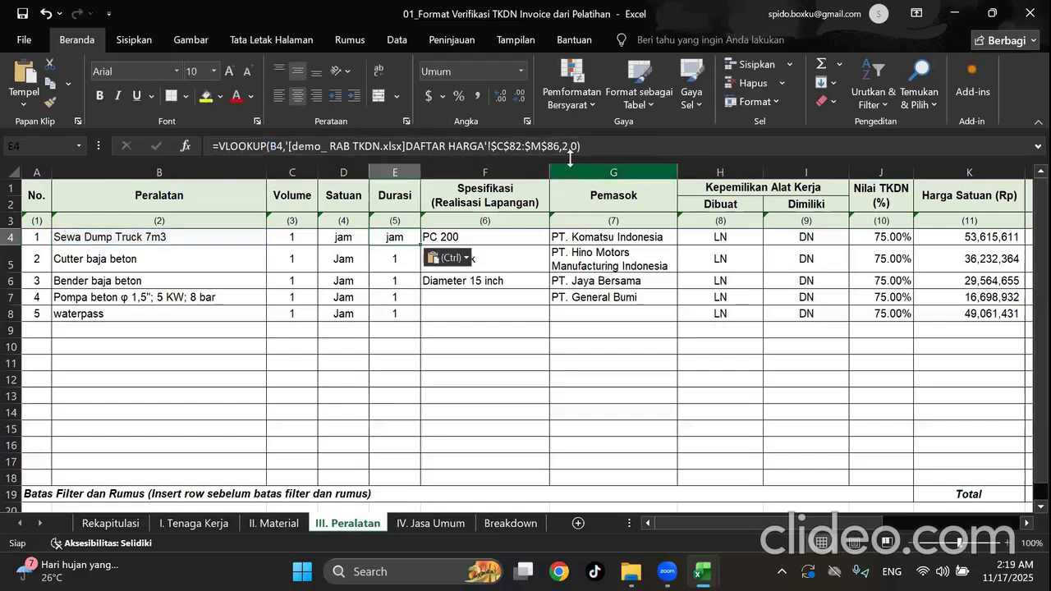
{"action": "left_click", "coordinate": [567, 147]}
{"action": "key", "text": "BackSpace"}
{"action": "type", "text": "11"}
{"action": "key", "text": "Return"}
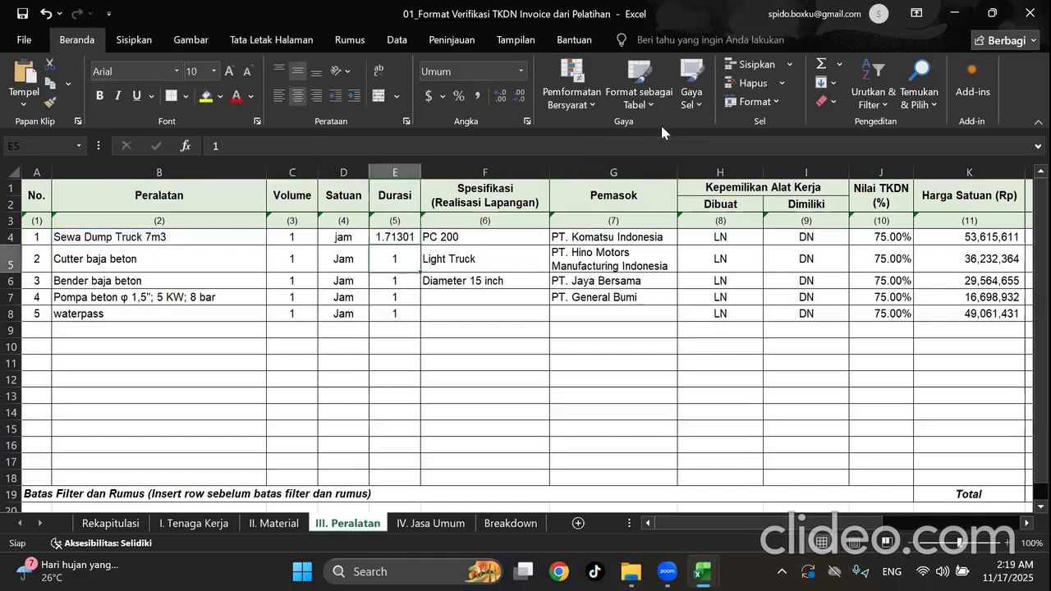
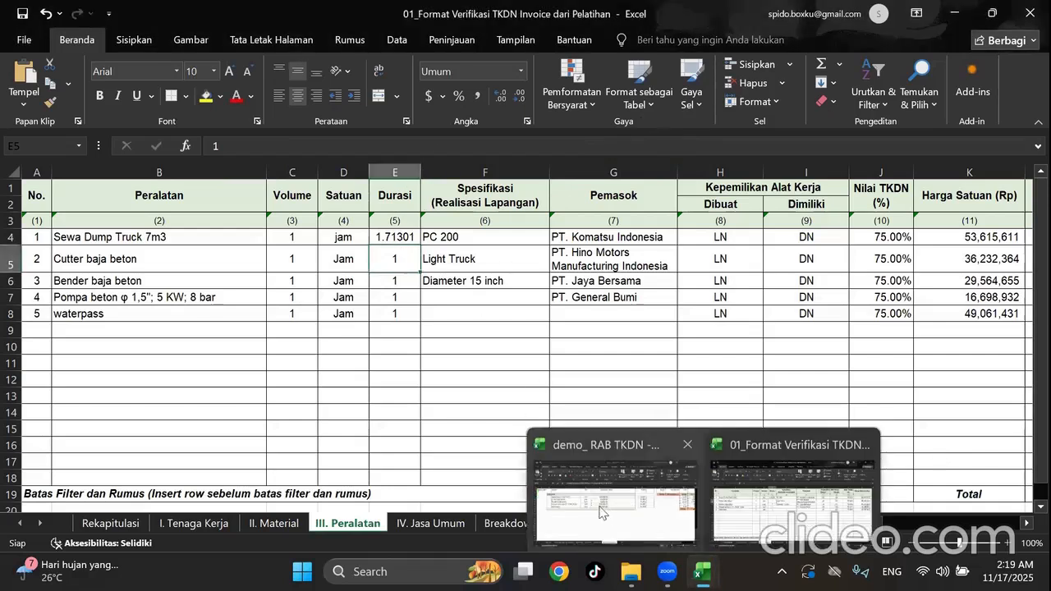
{"action": "left_click", "coordinate": [612, 476]}
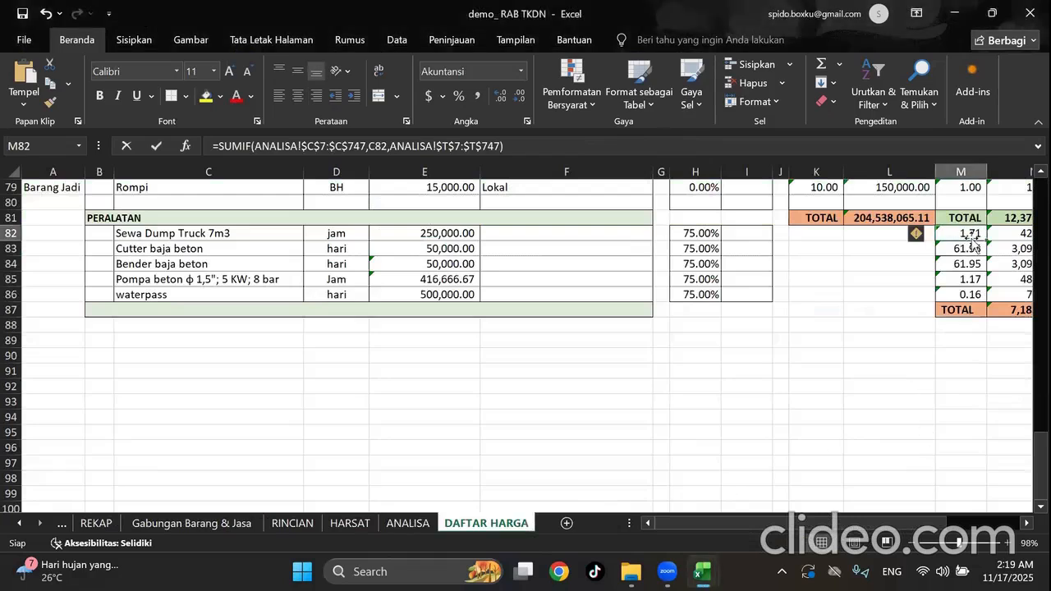
{"action": "mouse_move", "coordinate": [702, 571]}
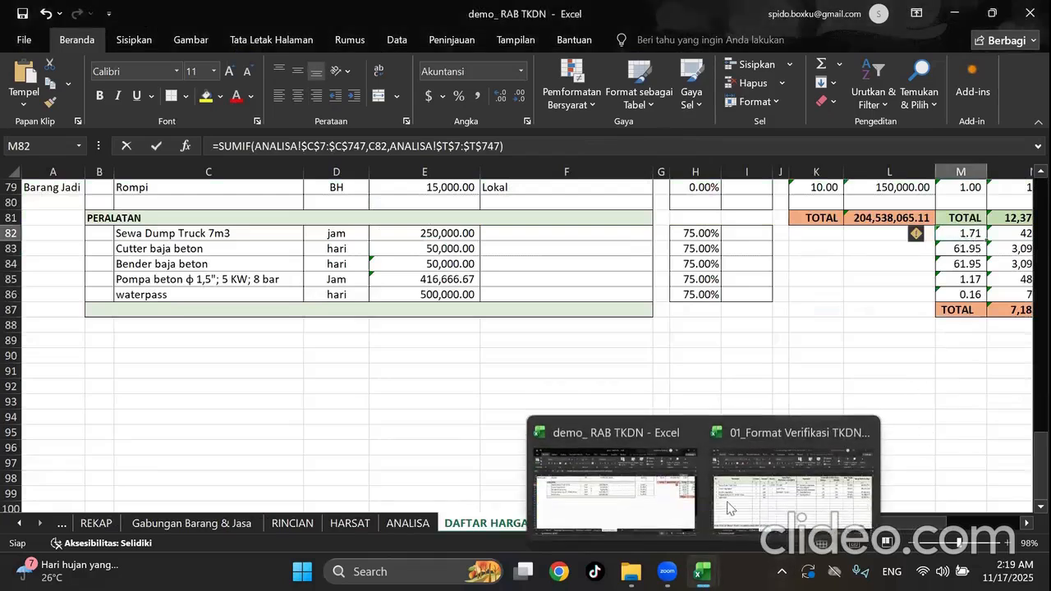
{"action": "left_click", "coordinate": [759, 472]}
Clear the specification, supplier and ownership entries in F4:I4 for the Sewa Dump Truck 7m3 row.
{"action": "left_click", "coordinate": [557, 351]}
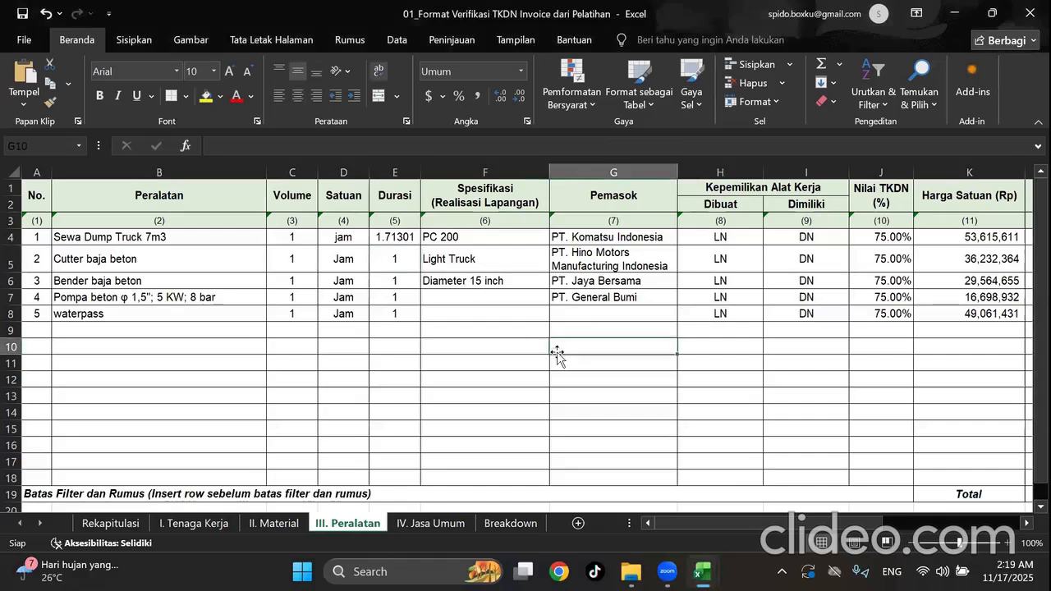
{"action": "left_click", "coordinate": [493, 234]}
{"action": "left_click_drag", "start_coordinate": [495, 232], "coordinate": [793, 238]}
{"action": "key", "text": "Delete"}
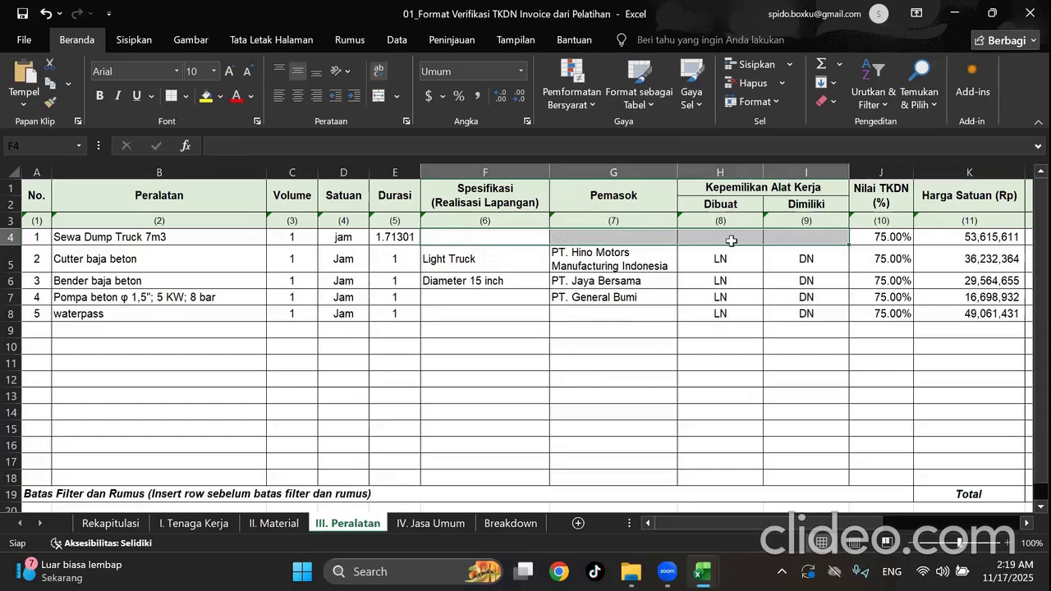
Copy the VLOOKUP formula text from Durasi cell E4 into the first row's Nilai TKDN cell J4.
{"action": "left_click", "coordinate": [395, 236]}
{"action": "double_click", "coordinate": [395, 237]}
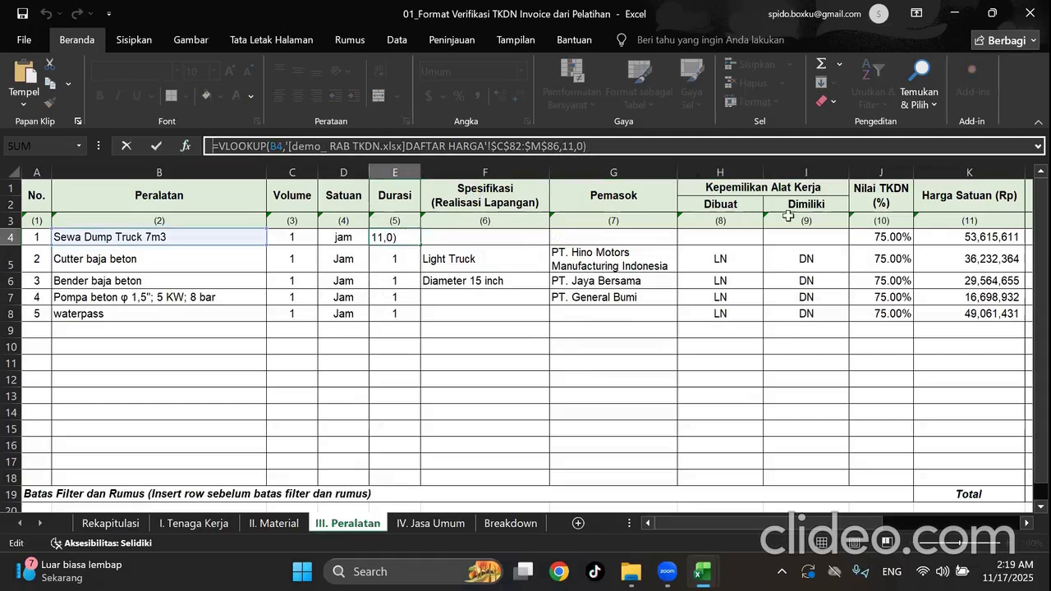
{"action": "key", "text": "Escape"}
{"action": "left_click", "coordinate": [882, 237]}
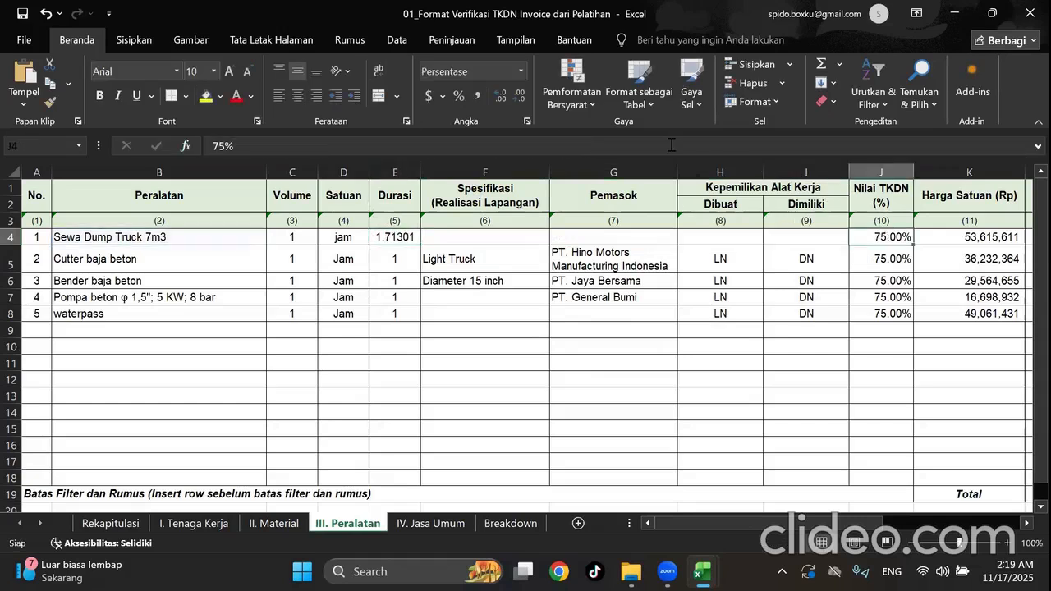
{"action": "key", "text": "ctrl+v"}
{"action": "left_click", "coordinate": [667, 408]}
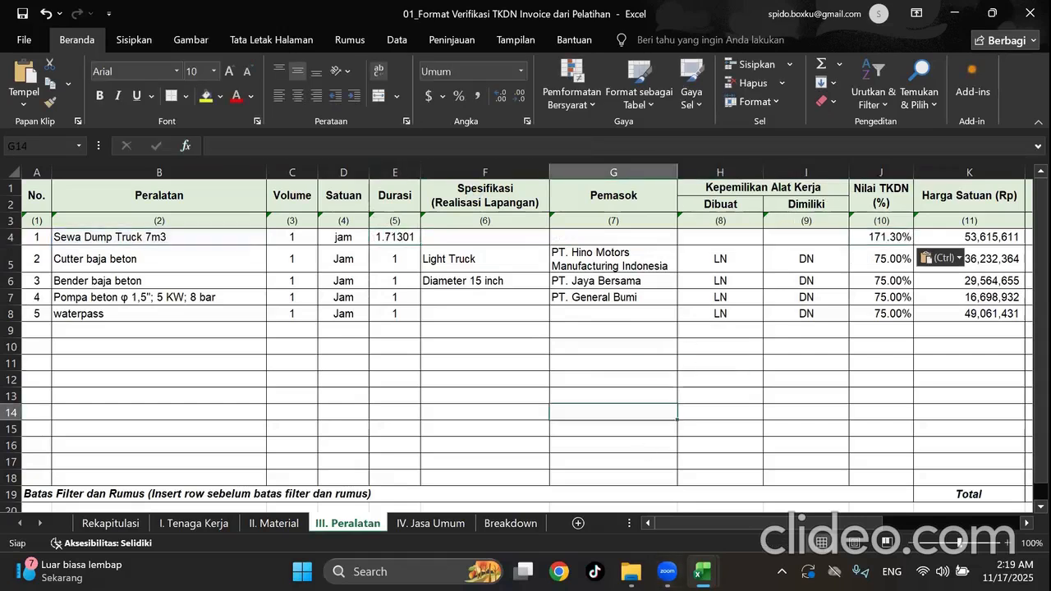
In the RAB workbook's DAFTAR HARGA sheet, count the columns along the Bender baja beton row from C84 to the TKDN percentage in H84.
{"action": "mouse_move", "coordinate": [701, 572]}
{"action": "left_click", "coordinate": [605, 488]}
{"action": "left_click", "coordinate": [155, 262]}
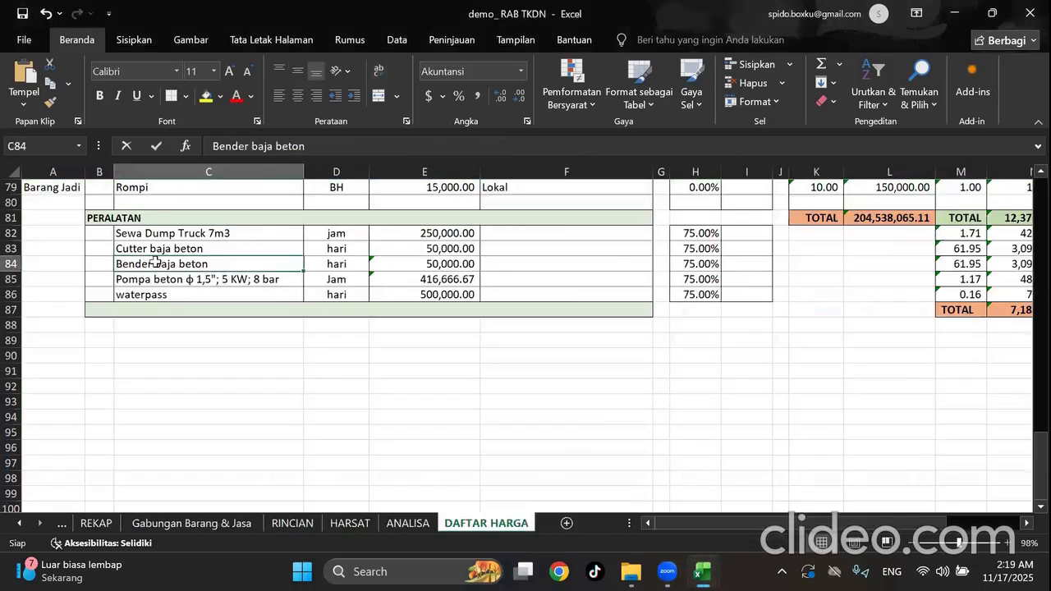
{"action": "key", "text": "Right"}
{"action": "key", "text": "Right"}
{"action": "key", "text": "Right"}
{"action": "key", "text": "Right"}
{"action": "key", "text": "Right"}
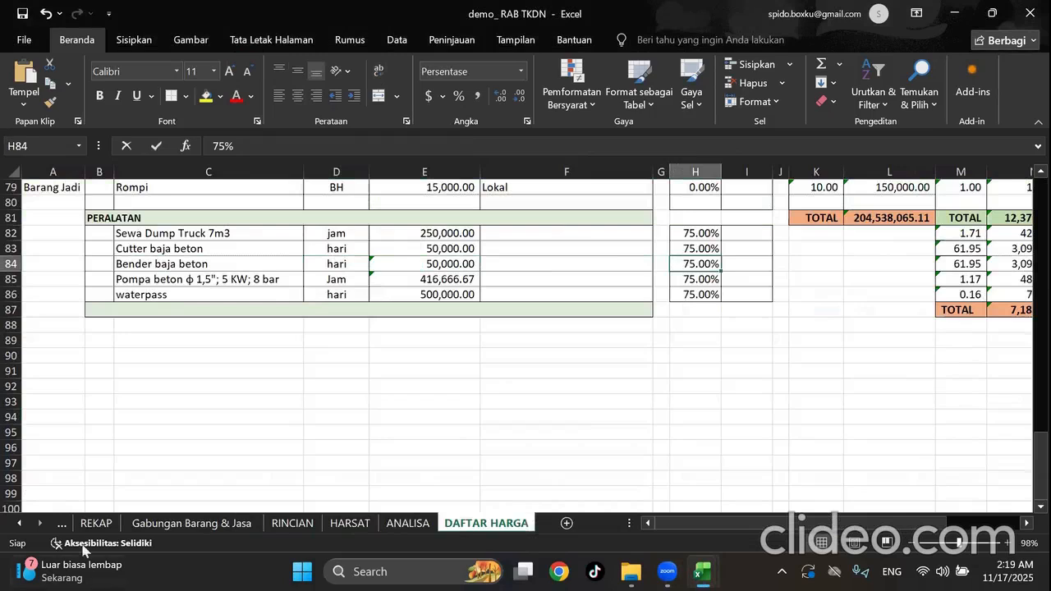
Back in the TKDN verification workbook, set the column index in Nilai TKDN cell J4's VLOOKUP to 6.
{"action": "mouse_move", "coordinate": [705, 566]}
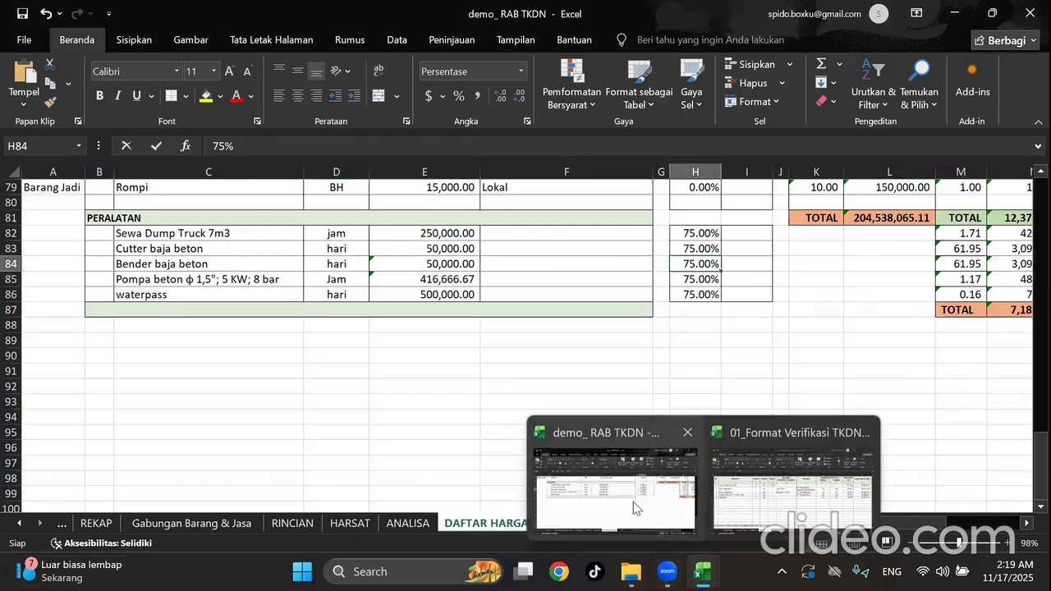
{"action": "left_click", "coordinate": [792, 484]}
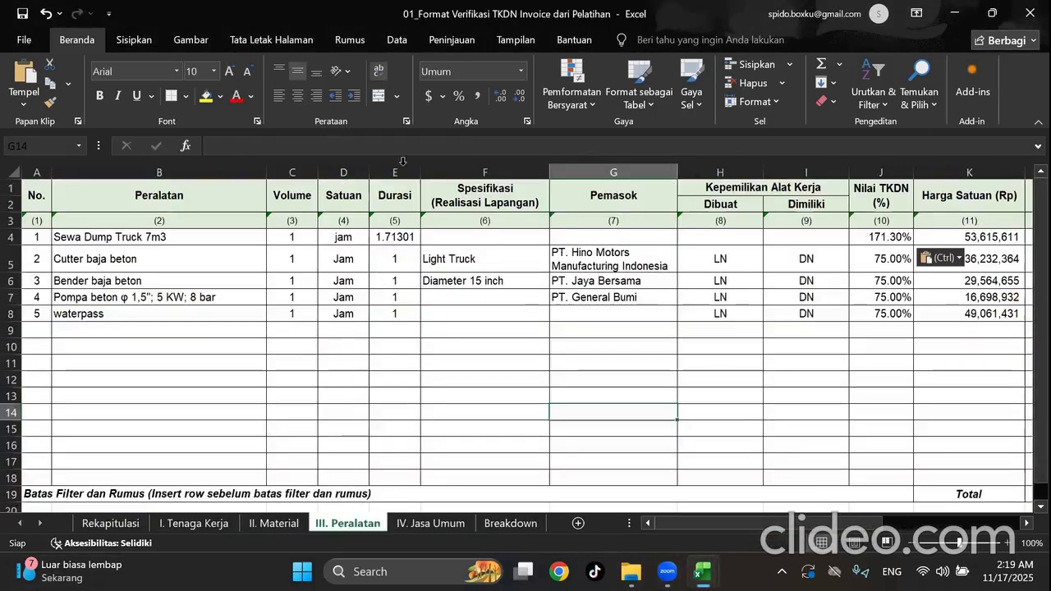
{"action": "left_click", "coordinate": [893, 237]}
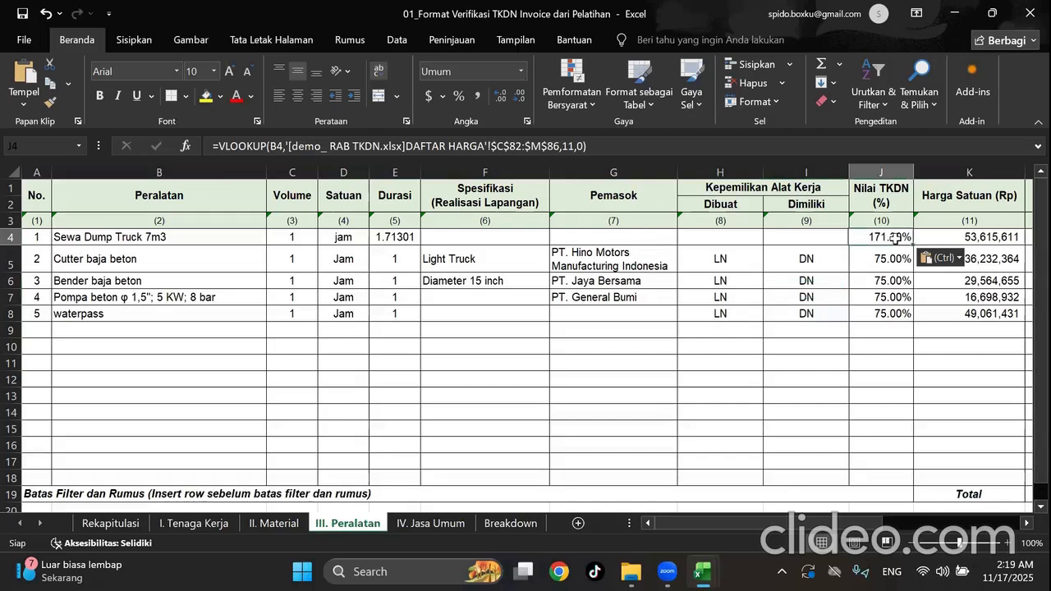
{"action": "left_click", "coordinate": [570, 148]}
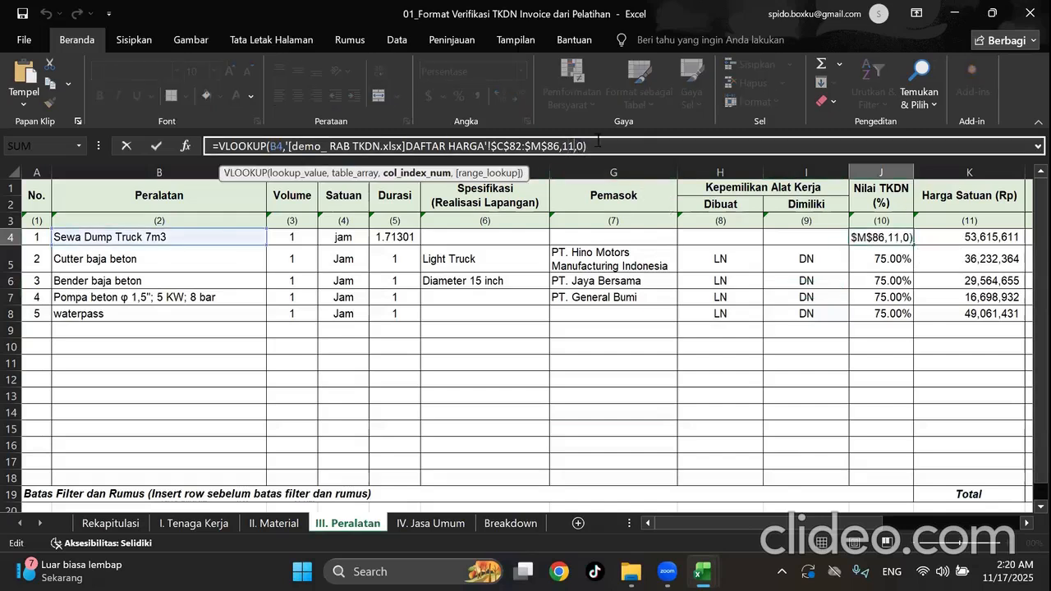
{"action": "key", "text": "BackSpace"}
{"action": "key", "text": "BackSpace"}
{"action": "type", "text": "6"}
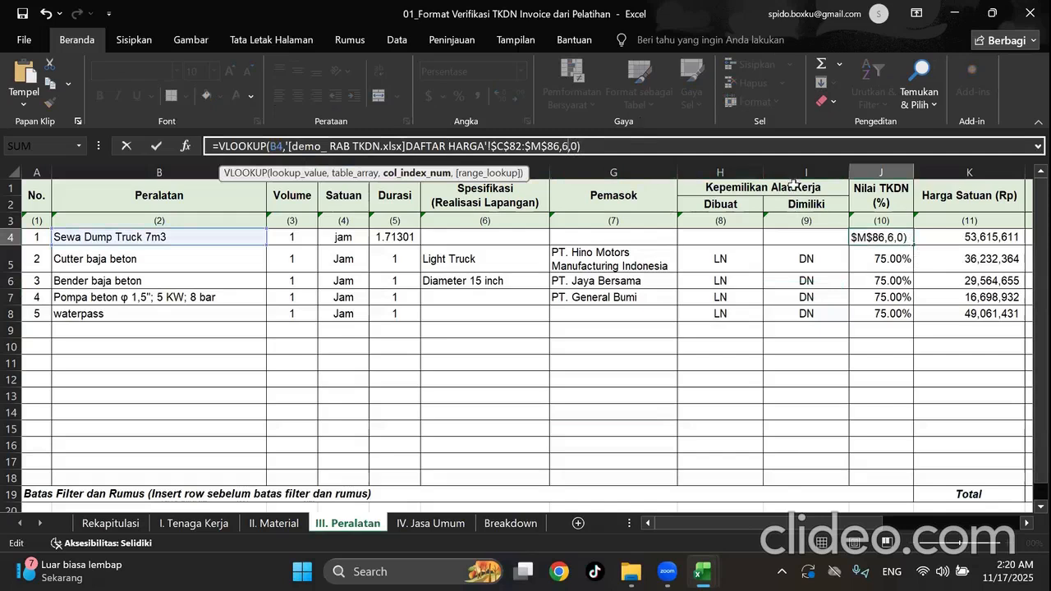
{"action": "key", "text": "Return"}
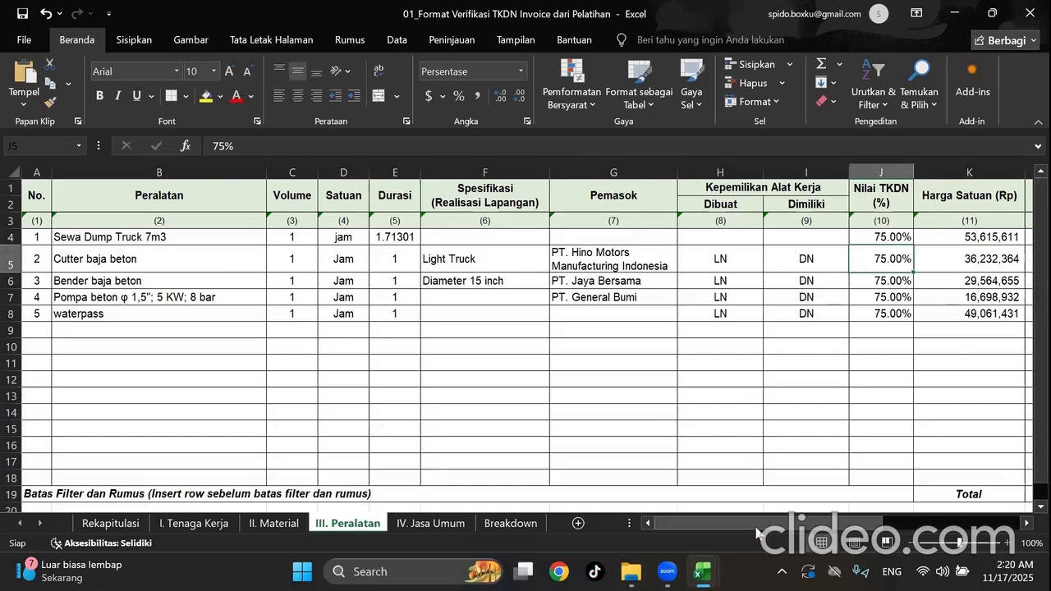
Copy the VLOOKUP formula text from J4 into Harga Satuan cell K4 and set its column index to 3.
{"action": "scroll", "coordinate": [742, 423], "scroll_direction": "right", "scroll_amount": 2}
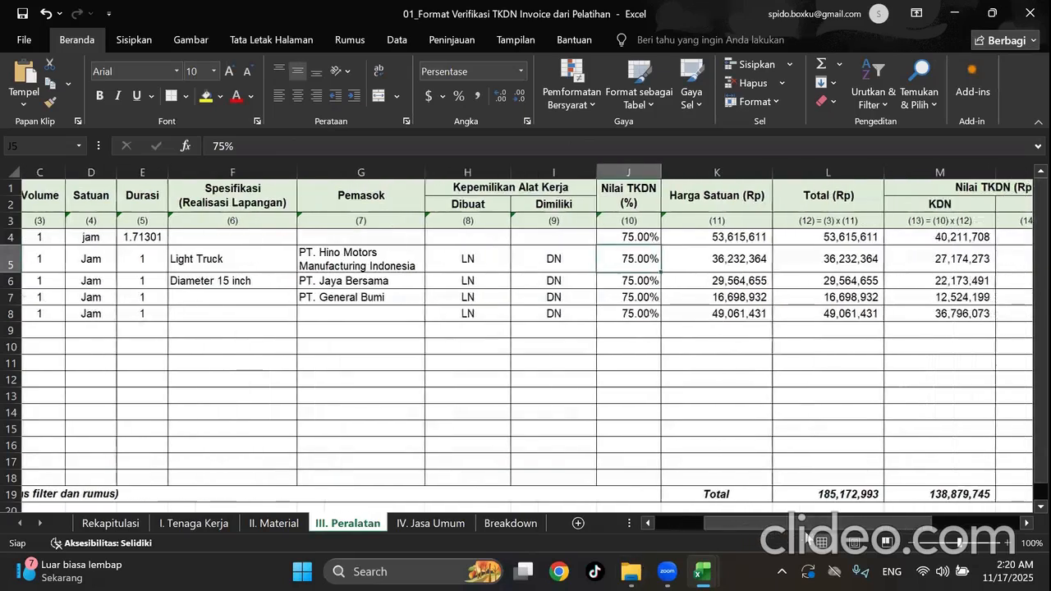
{"action": "left_click", "coordinate": [660, 235]}
{"action": "left_click", "coordinate": [628, 143]}
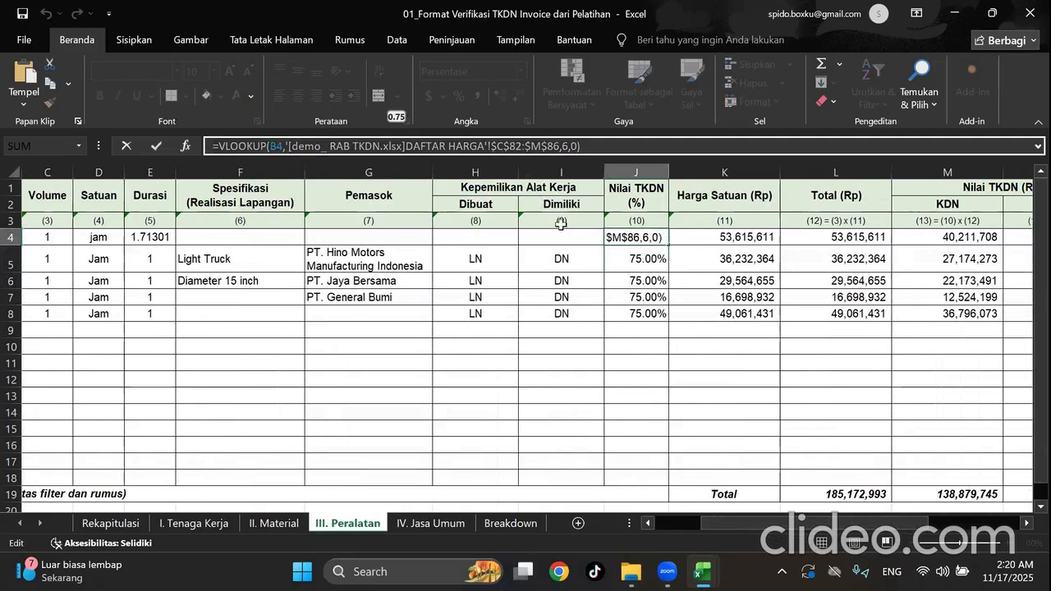
{"action": "left_click", "coordinate": [764, 241]}
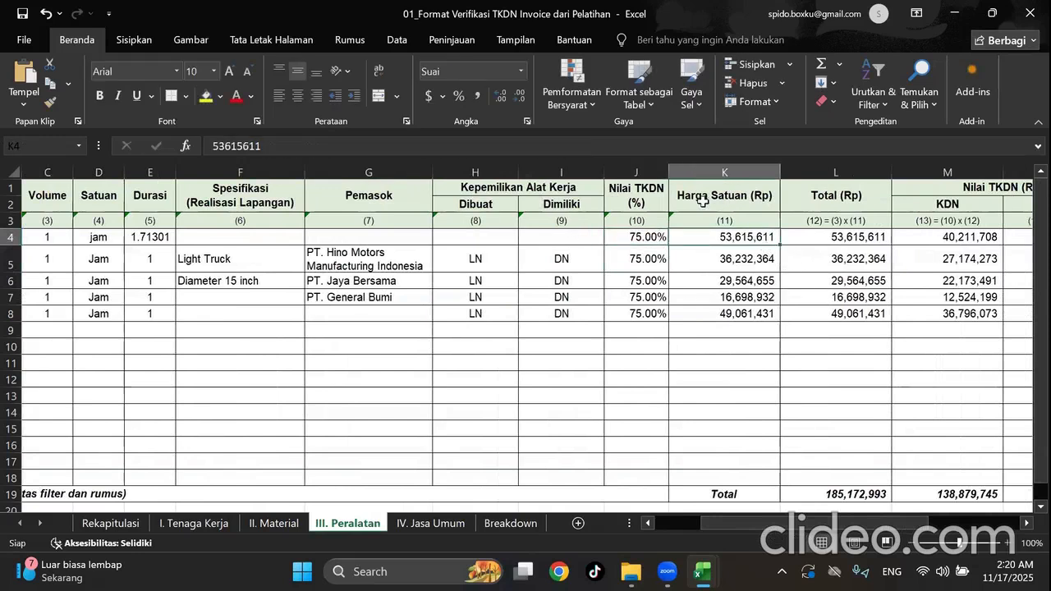
{"action": "type", "text": "=VLOOKUP(B4,'[demo_ RAB TKDN.xlsx]DAFTAR HARGA'!$C$82:$M$86,6,0)"}
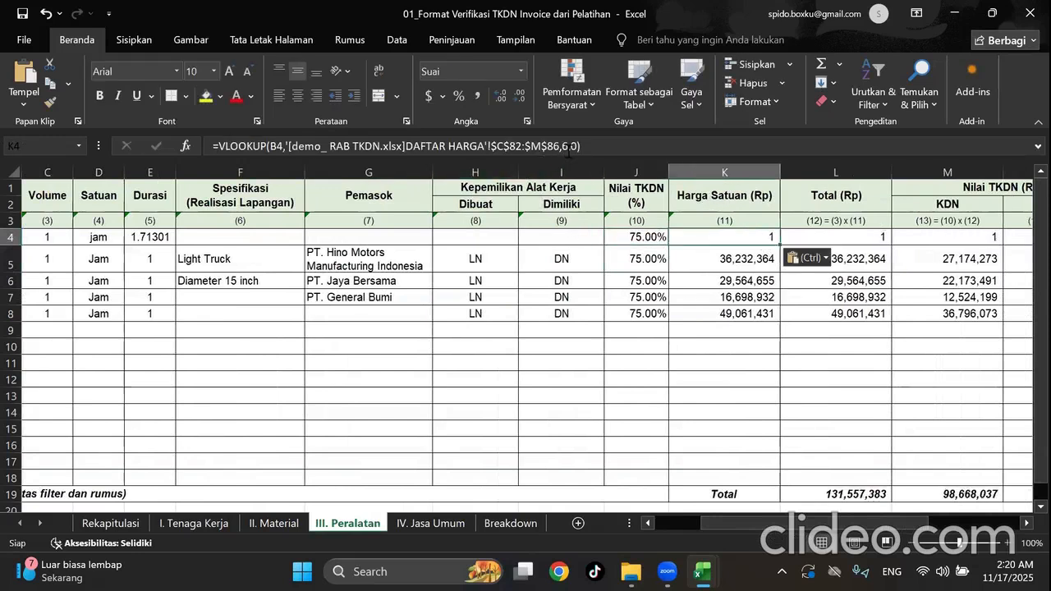
{"action": "left_click", "coordinate": [575, 150]}
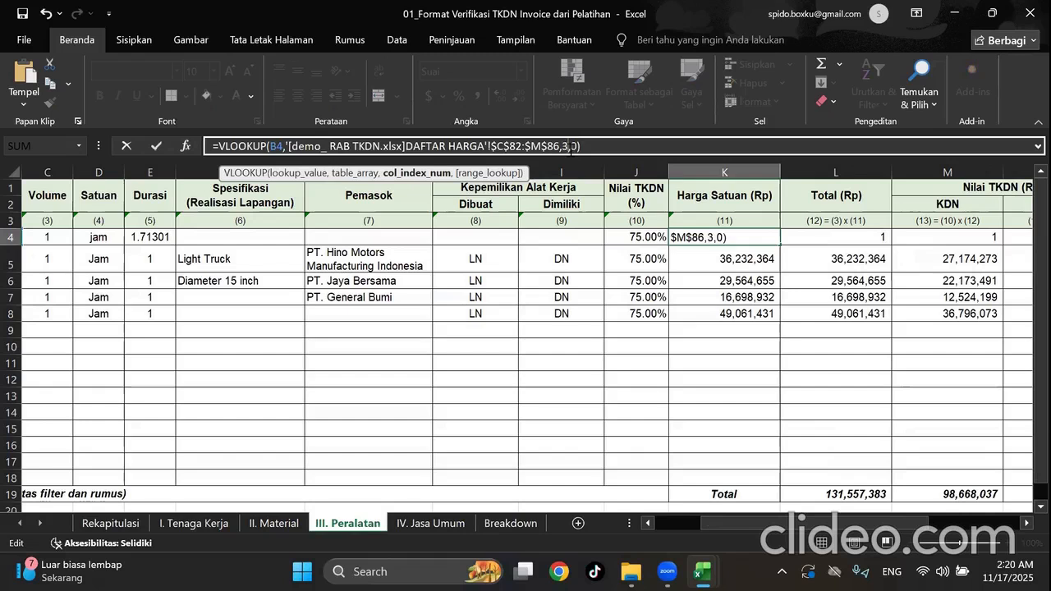
{"action": "key", "text": "Return"}
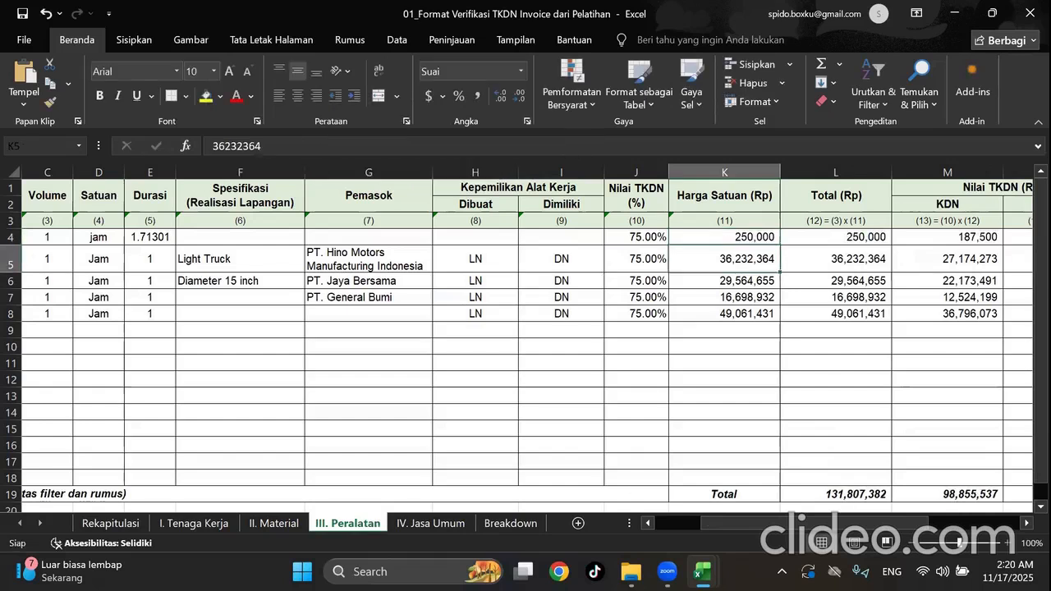
In the RAB workbook, check the Sewa Dump Truck 7m3 unit price in E82 by counting across from C82.
{"action": "mouse_move", "coordinate": [702, 572]}
{"action": "left_click", "coordinate": [601, 516]}
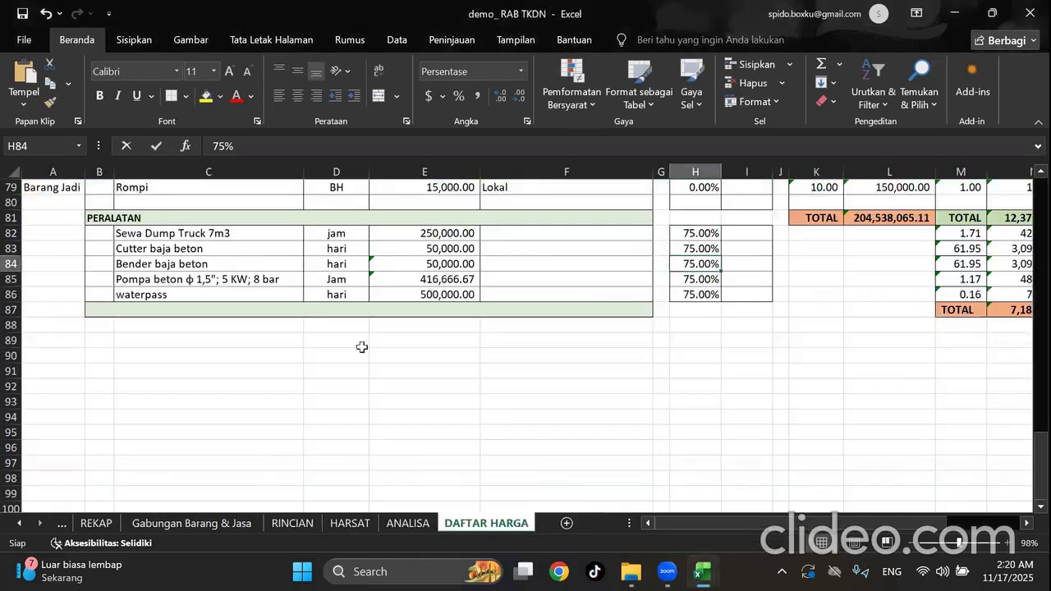
{"action": "left_click", "coordinate": [216, 236]}
{"action": "left_click", "coordinate": [329, 233]}
{"action": "left_click", "coordinate": [389, 237]}
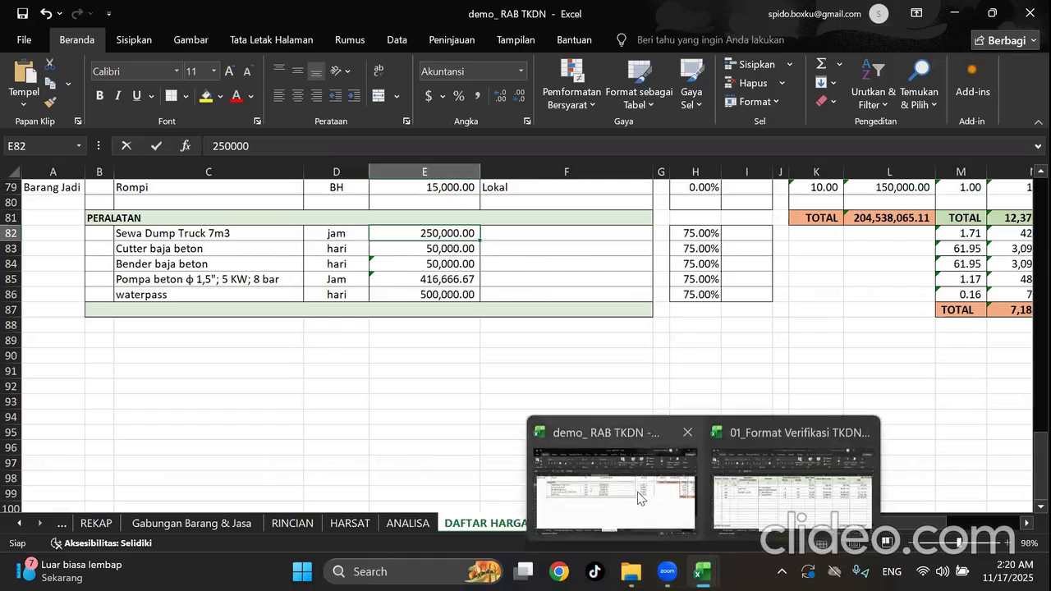
Back in the TKDN verification workbook, extend the Total formula in L4 to =C4*K4*E4 so it includes Durasi.
{"action": "mouse_move", "coordinate": [702, 571]}
{"action": "left_click", "coordinate": [792, 480]}
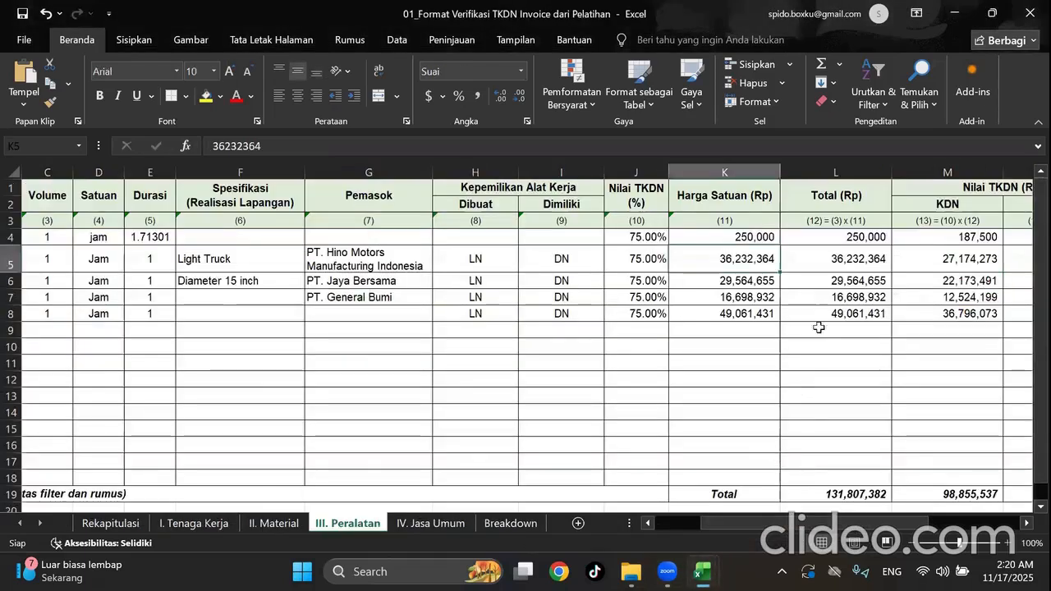
{"action": "left_click", "coordinate": [877, 238]}
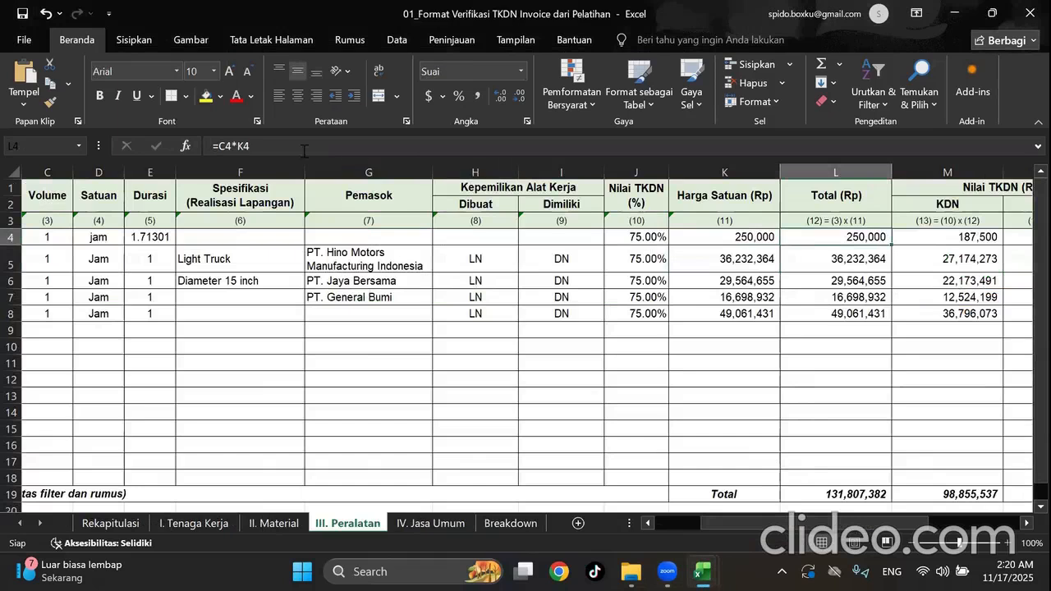
{"action": "key", "text": "F2"}
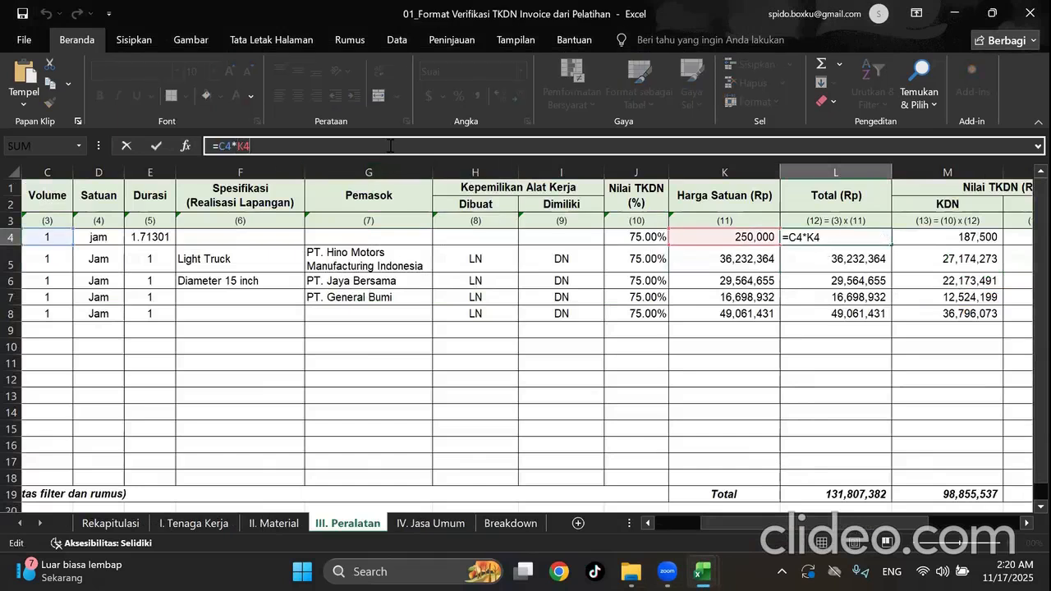
{"action": "type", "text": "*"}
{"action": "left_click", "coordinate": [144, 237]}
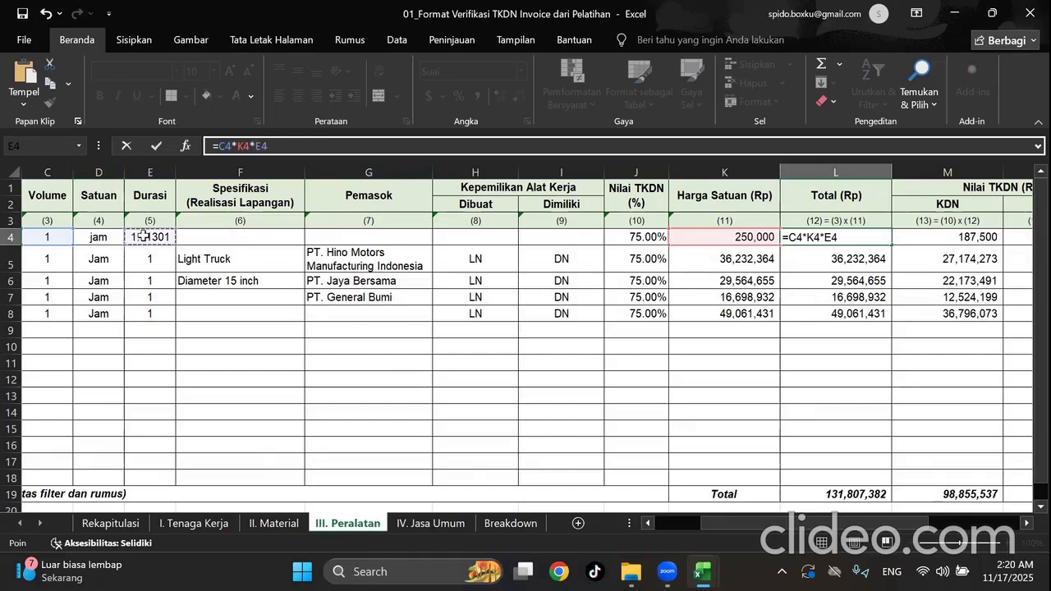
{"action": "key", "text": "Return"}
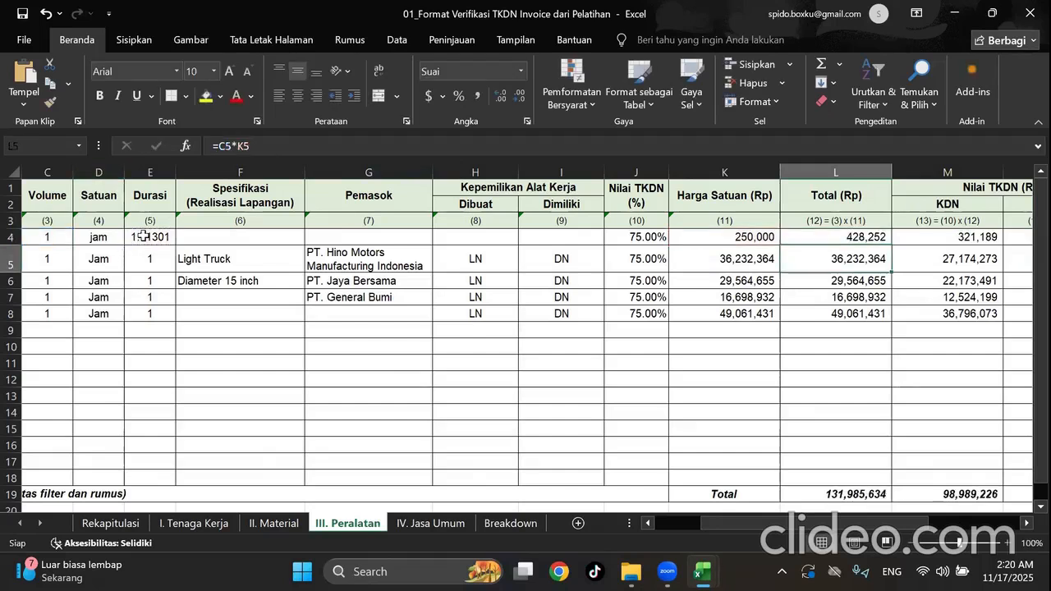
Check the first row's KDN and KLN formulas in M4 and N4.
{"action": "scroll", "coordinate": [944, 530], "scroll_direction": "right", "scroll_amount": 1}
{"action": "scroll", "coordinate": [944, 529], "scroll_direction": "right", "scroll_amount": 1}
{"action": "left_click", "coordinate": [693, 237]}
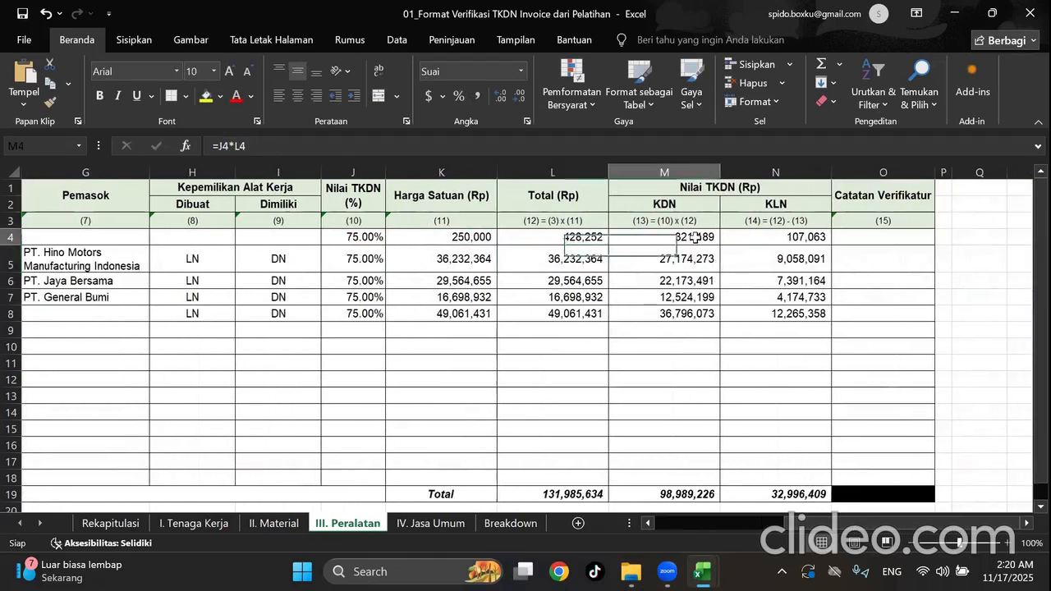
{"action": "key", "text": "Return"}
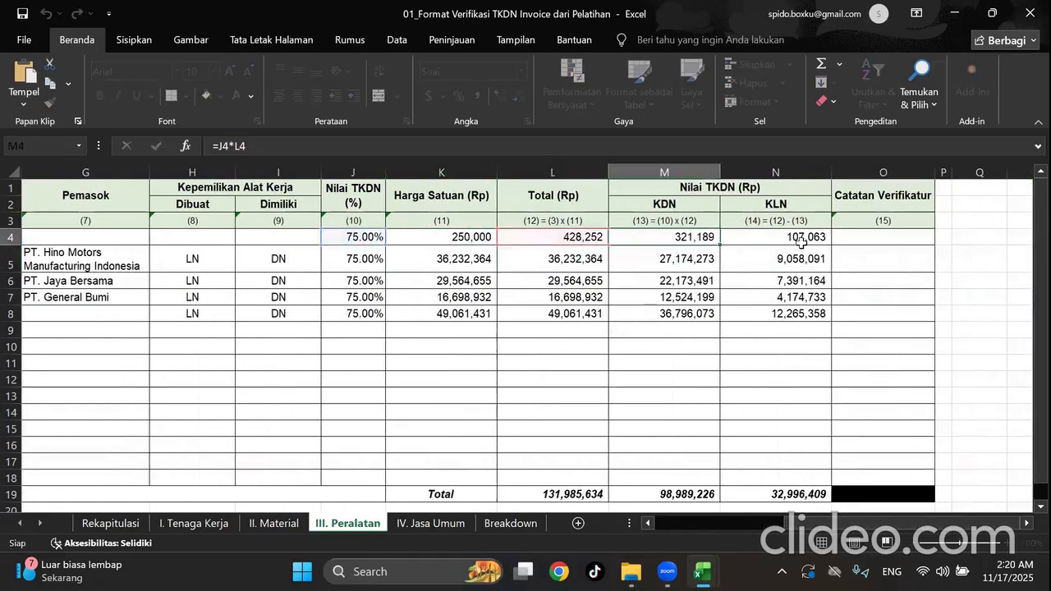
{"action": "left_click", "coordinate": [792, 238]}
{"action": "left_click_drag", "start_coordinate": [813, 238], "coordinate": [306, 248]}
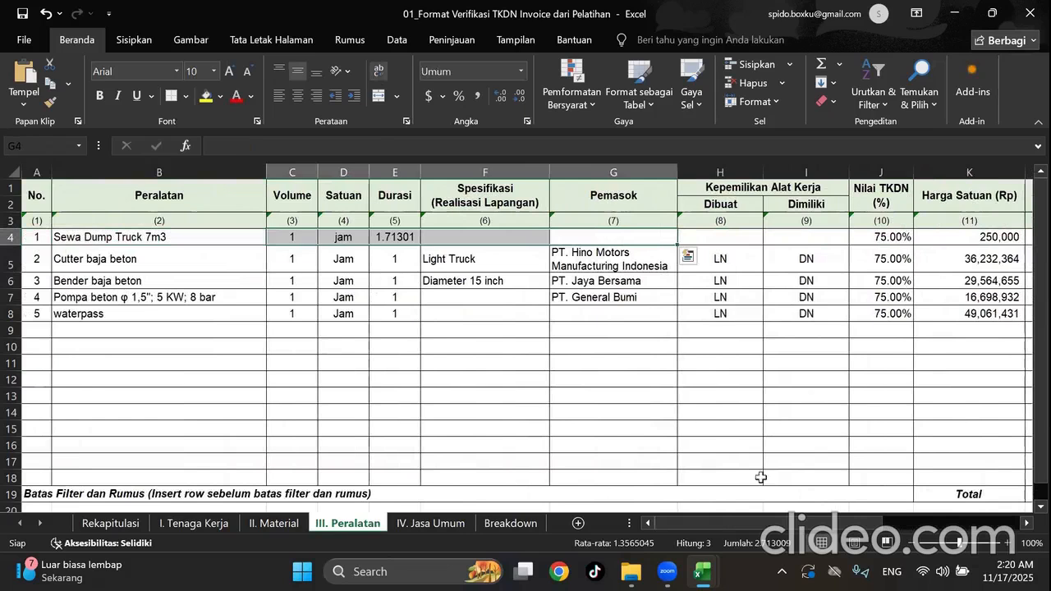
{"action": "left_click_drag", "start_coordinate": [722, 526], "coordinate": [990, 525]}
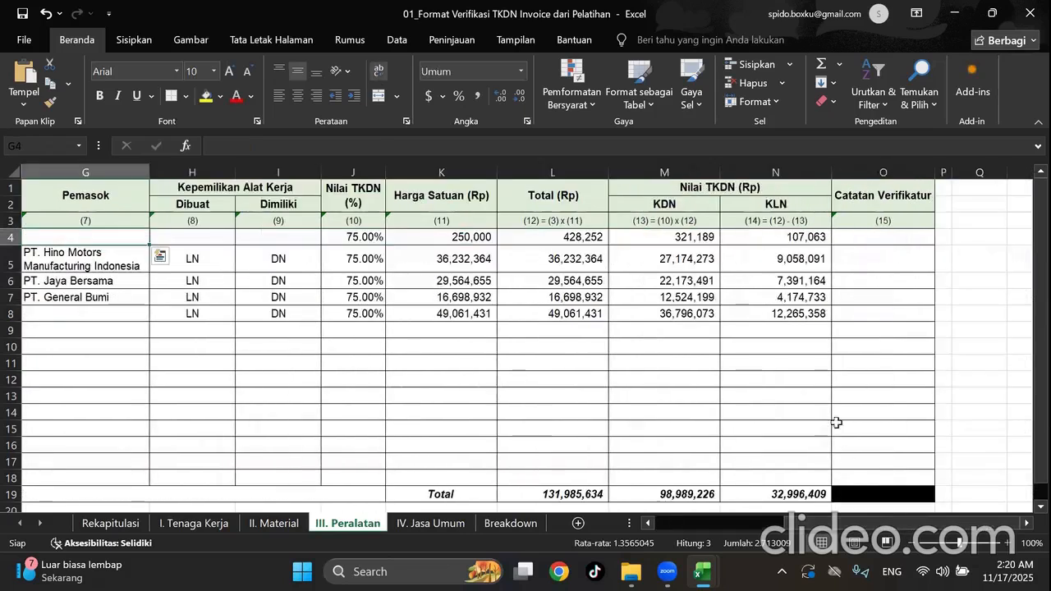
{"action": "left_click_drag", "start_coordinate": [817, 238], "coordinate": [359, 235]}
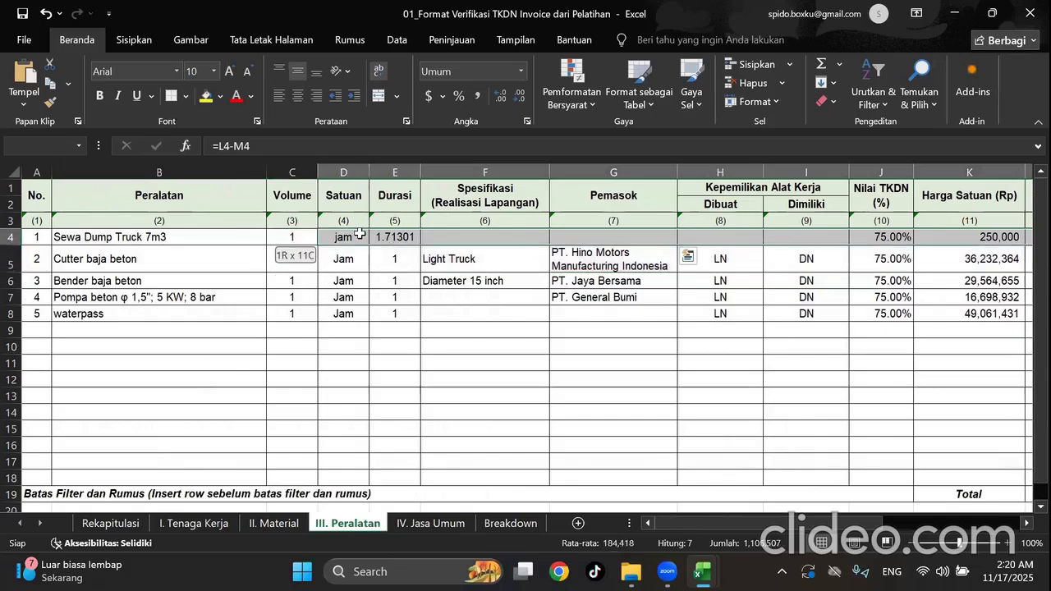
{"action": "key", "text": "ctrl+c"}
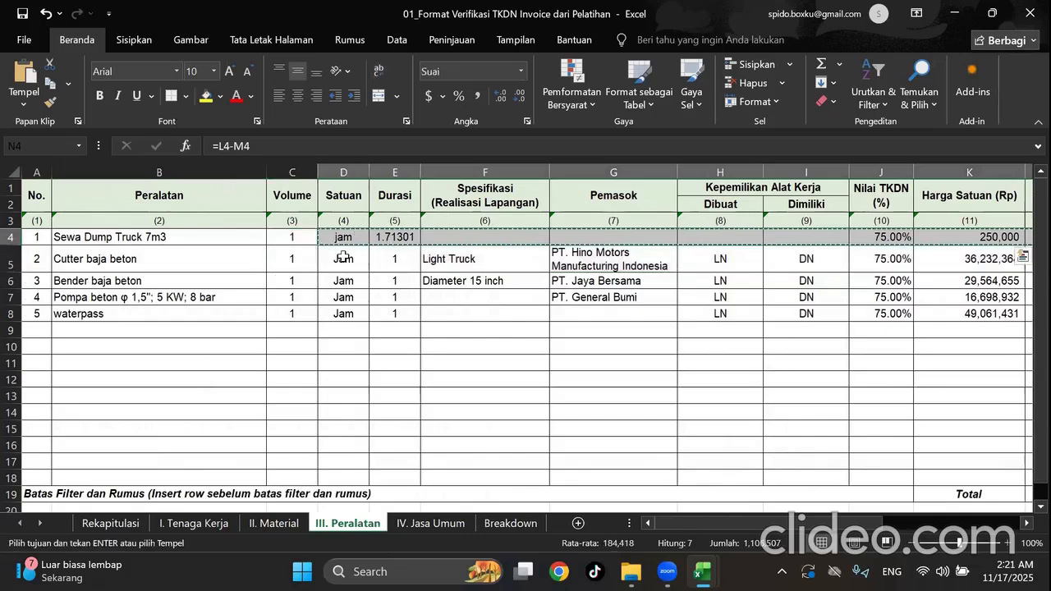
{"action": "double_click", "coordinate": [343, 258]}
{"action": "left_click", "coordinate": [343, 237]}
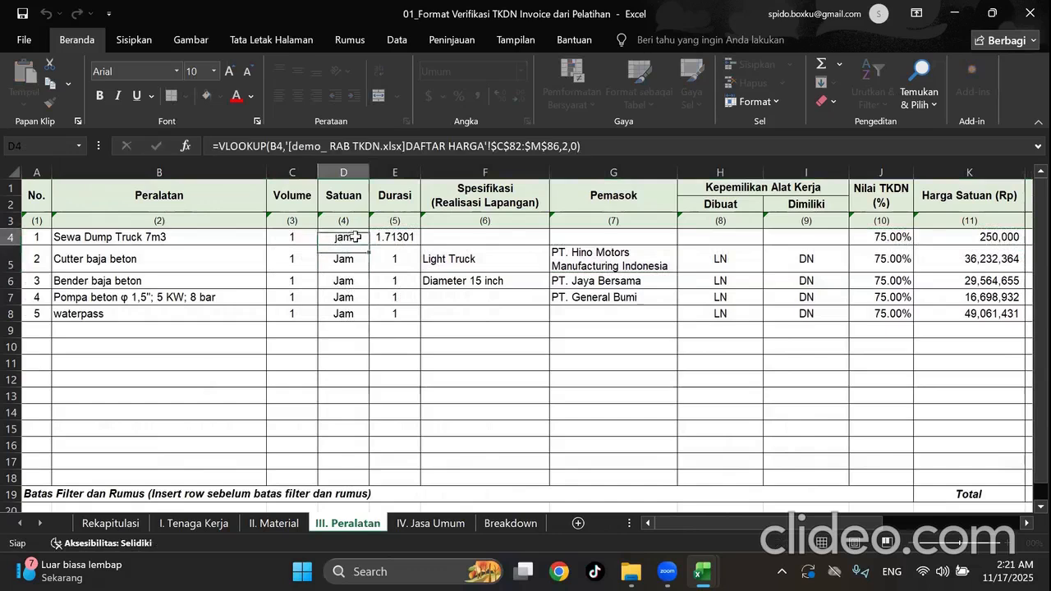
{"action": "left_click_drag", "start_coordinate": [343, 237], "coordinate": [1032, 238]}
{"action": "key", "text": "Escape"}
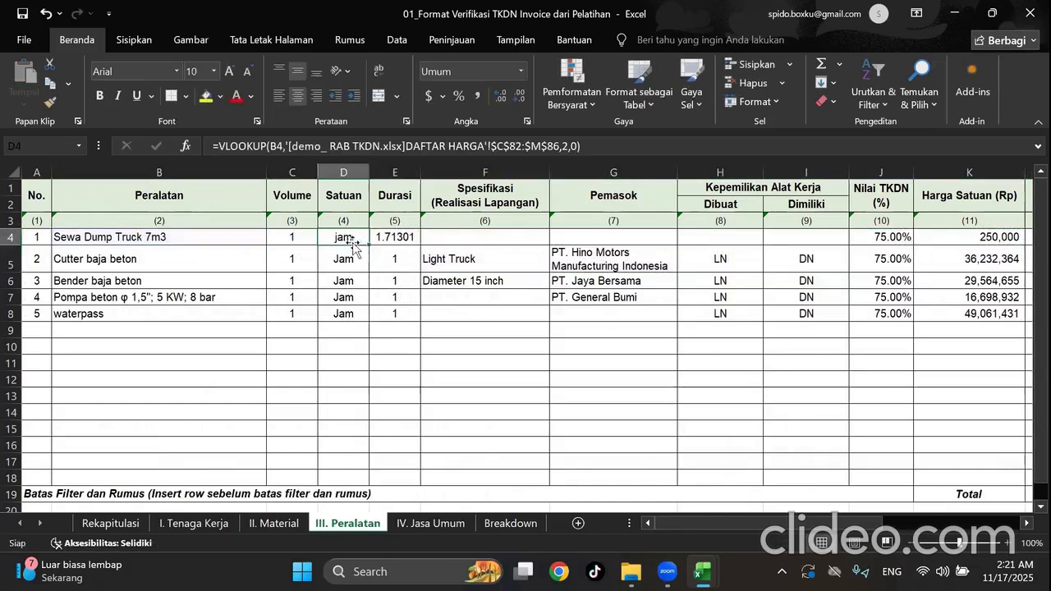
{"action": "left_click", "coordinate": [934, 240]}
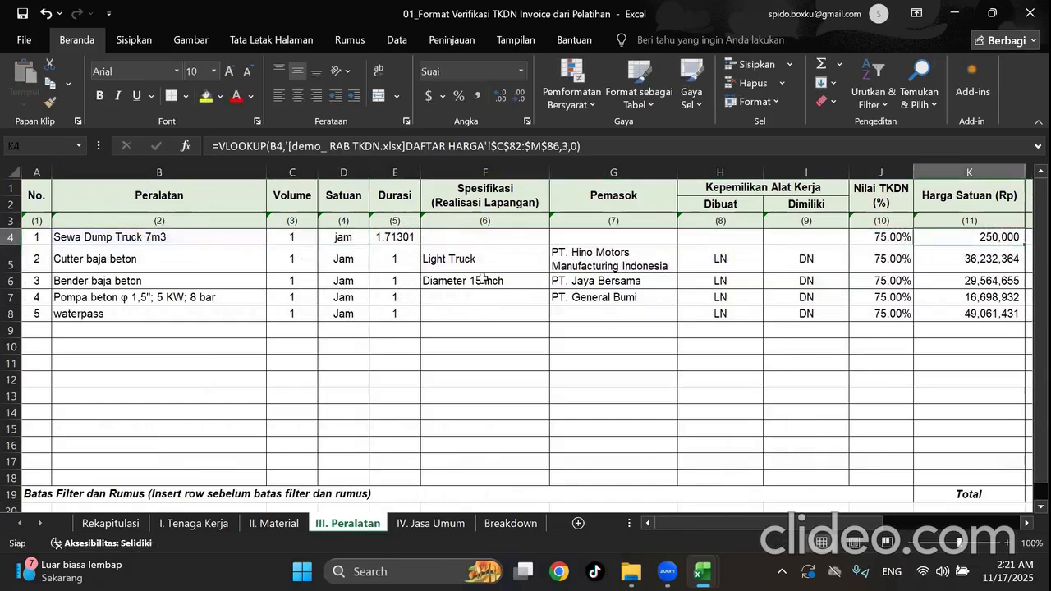
{"action": "left_click", "coordinate": [345, 239]}
{"action": "double_click", "coordinate": [345, 239]}
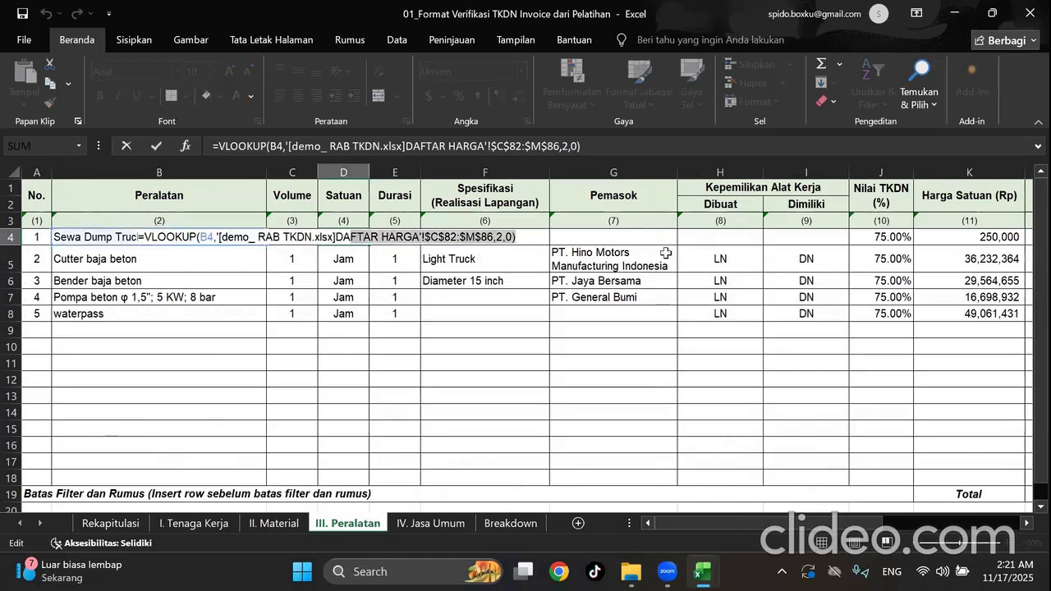
{"action": "key", "text": "Escape"}
{"action": "left_click_drag", "start_coordinate": [393, 236], "coordinate": [685, 240]}
{"action": "left_click", "coordinate": [341, 237]}
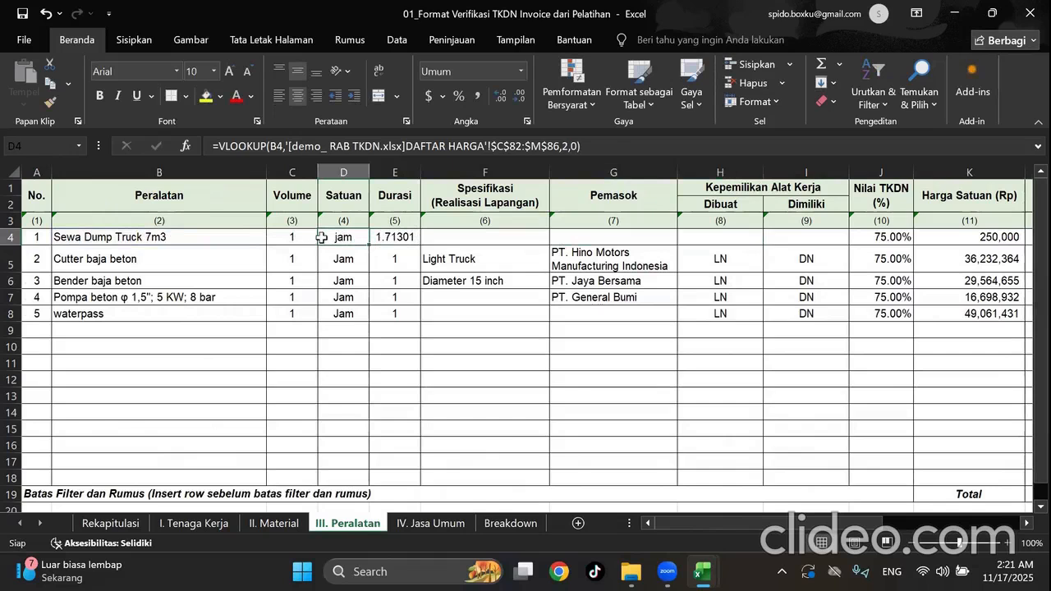
{"action": "left_click_drag", "start_coordinate": [322, 237], "coordinate": [914, 264]}
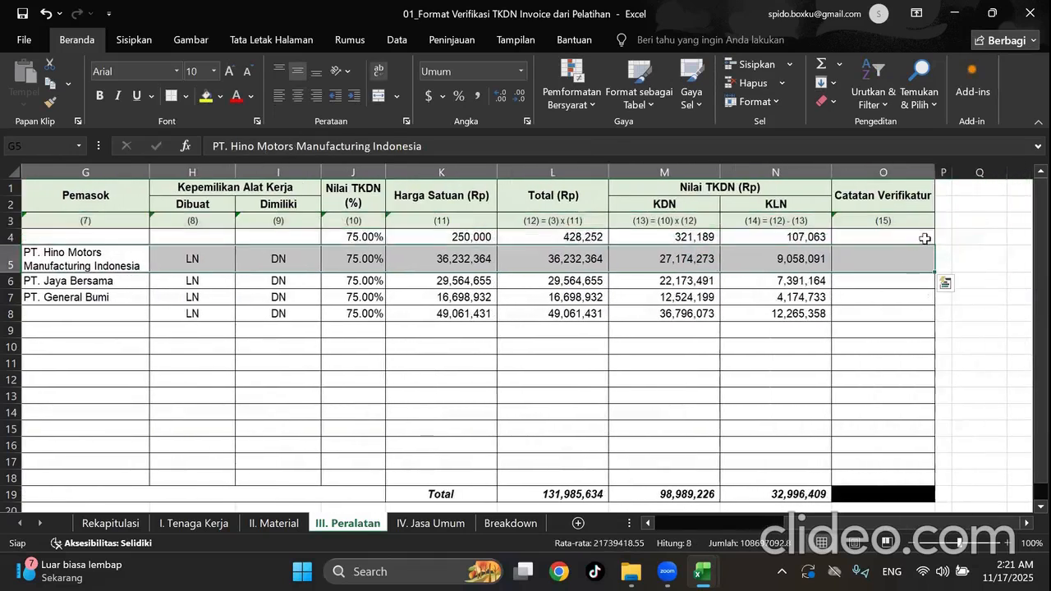
{"action": "left_click", "coordinate": [925, 239]}
{"action": "left_click_drag", "start_coordinate": [799, 242], "coordinate": [238, 251]}
{"action": "left_click_drag", "start_coordinate": [132, 258], "coordinate": [106, 265]}
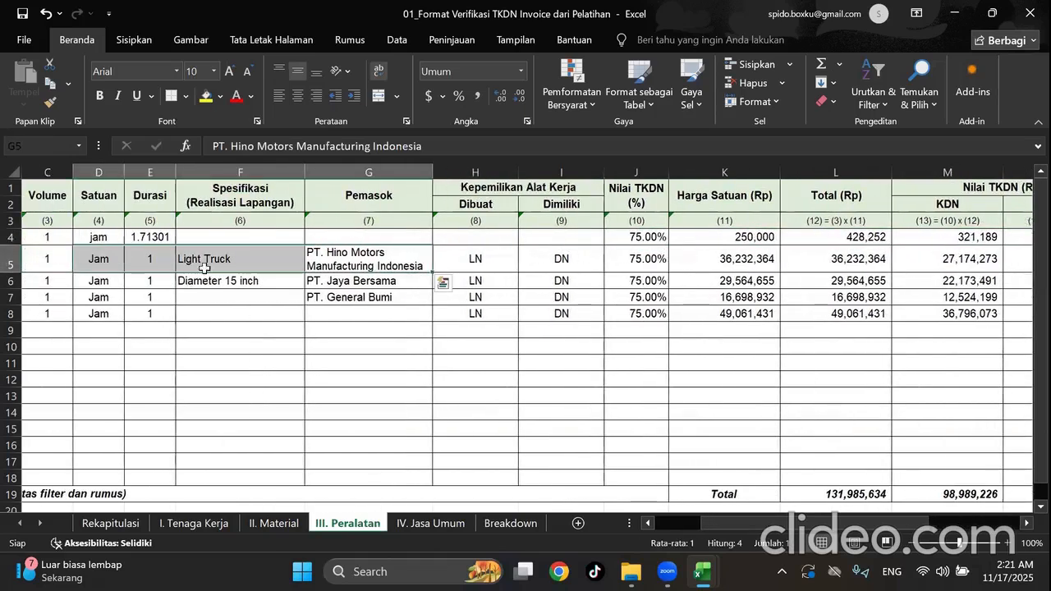
Copy the first equipment row's cells D4:O4 and paste them onto rows 5 to 8 of the III. Peralatan sheet.
{"action": "left_click_drag", "start_coordinate": [147, 237], "coordinate": [887, 247]}
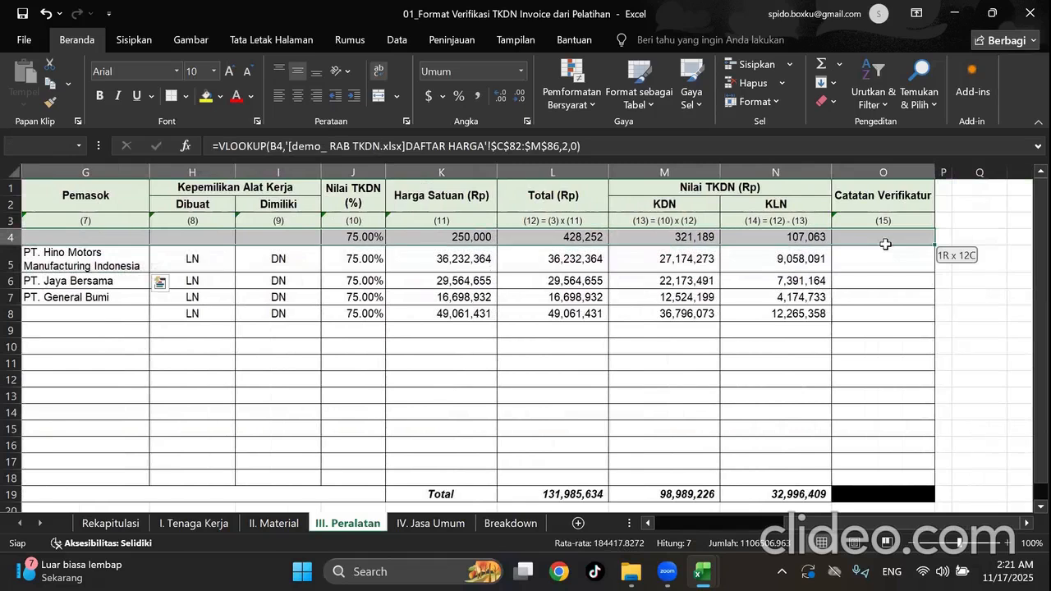
{"action": "key", "text": "ctrl+c"}
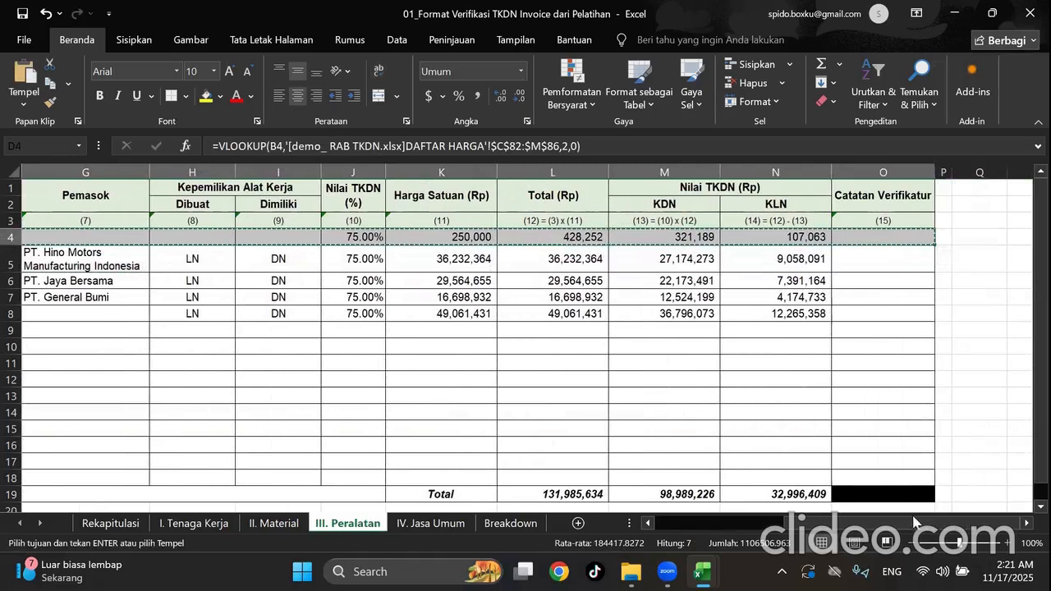
{"action": "scroll", "coordinate": [654, 509], "scroll_direction": "left", "scroll_amount": 10}
{"action": "left_click_drag", "start_coordinate": [348, 261], "coordinate": [345, 297]}
{"action": "left_click_drag", "start_coordinate": [351, 255], "coordinate": [351, 315]}
{"action": "key", "text": "ctrl+v"}
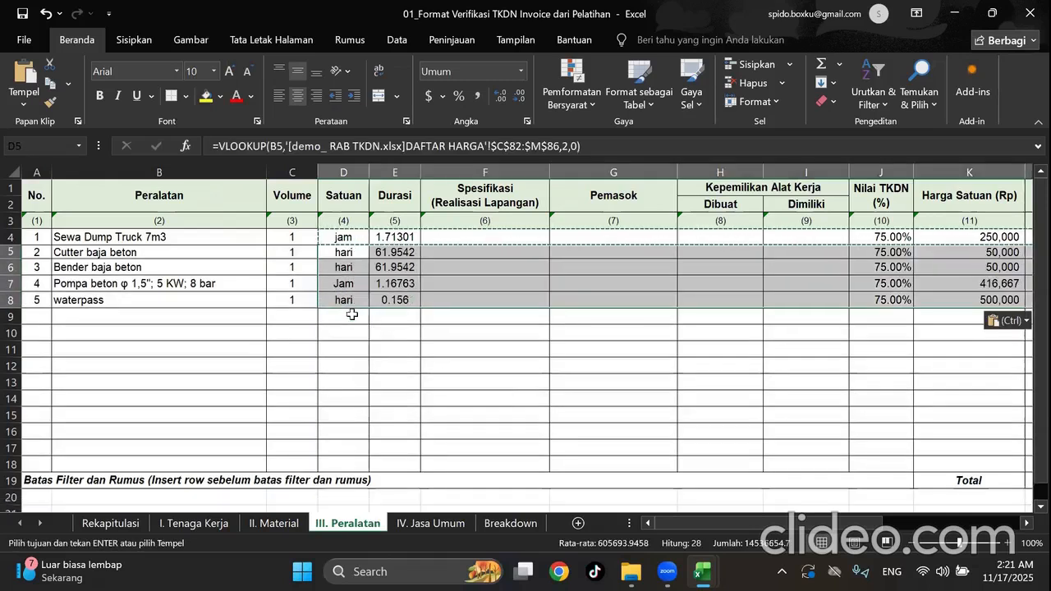
Check the pasted Satuan and Durasi formulas in rows 6 and 8 and the Total formula in L19.
{"action": "left_click", "coordinate": [395, 361]}
{"action": "left_click", "coordinate": [349, 267]}
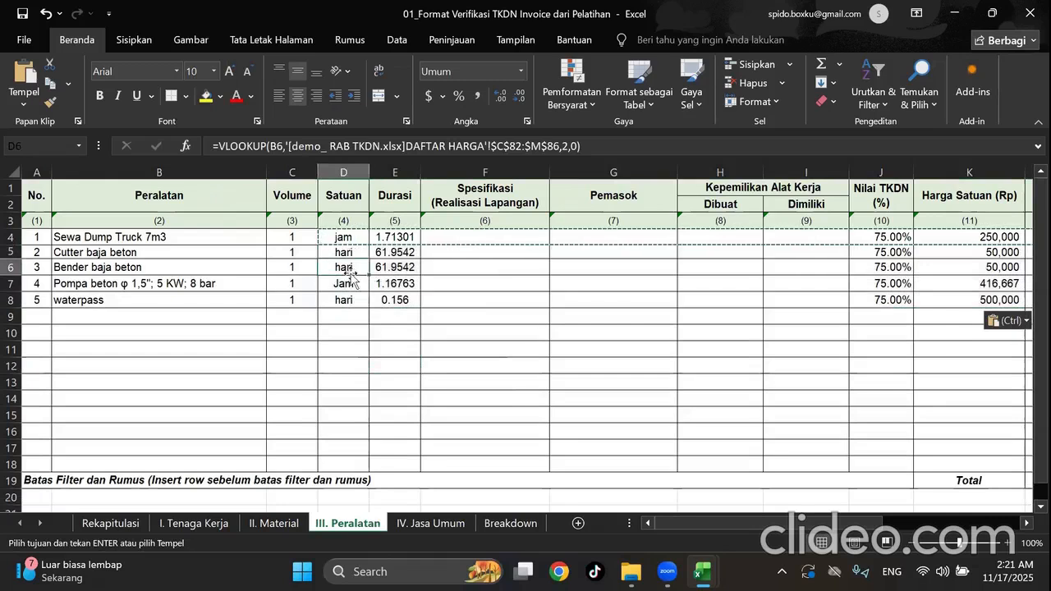
{"action": "left_click", "coordinate": [398, 300]}
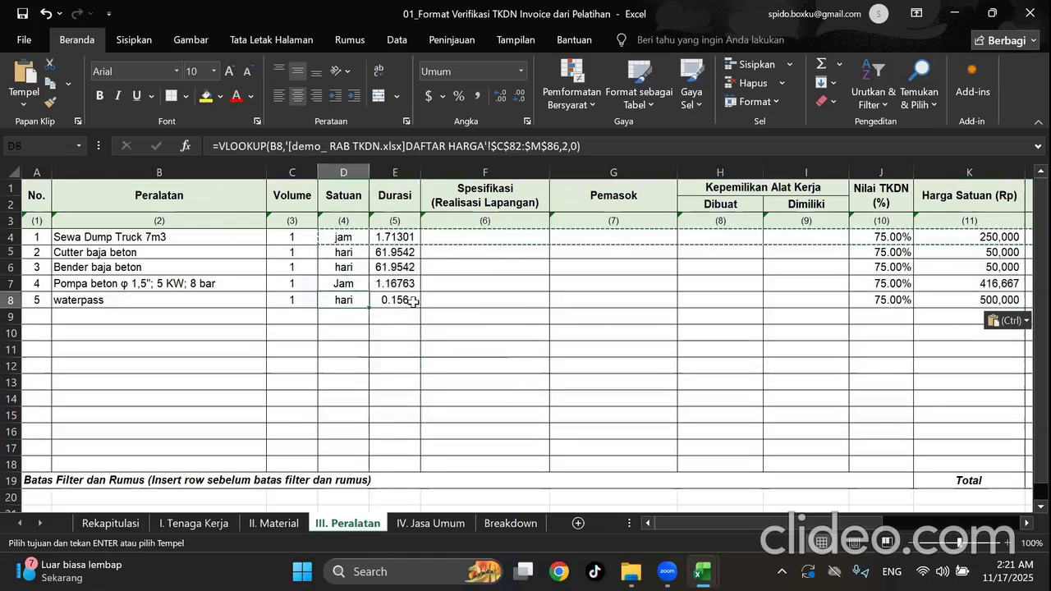
{"action": "scroll", "coordinate": [690, 513], "scroll_direction": "right", "scroll_amount": 5}
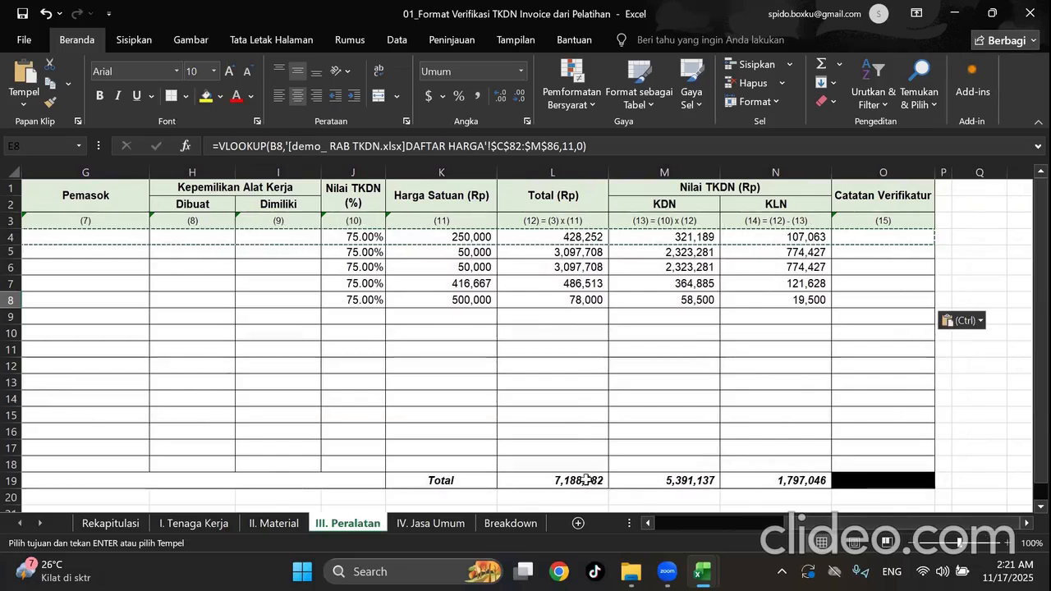
{"action": "left_click", "coordinate": [551, 480]}
Switch to the demo_ RAB TKDN workbook and check the Peralatan totals in row 105 of the RINCIAN sheet.
{"action": "mouse_move", "coordinate": [702, 571]}
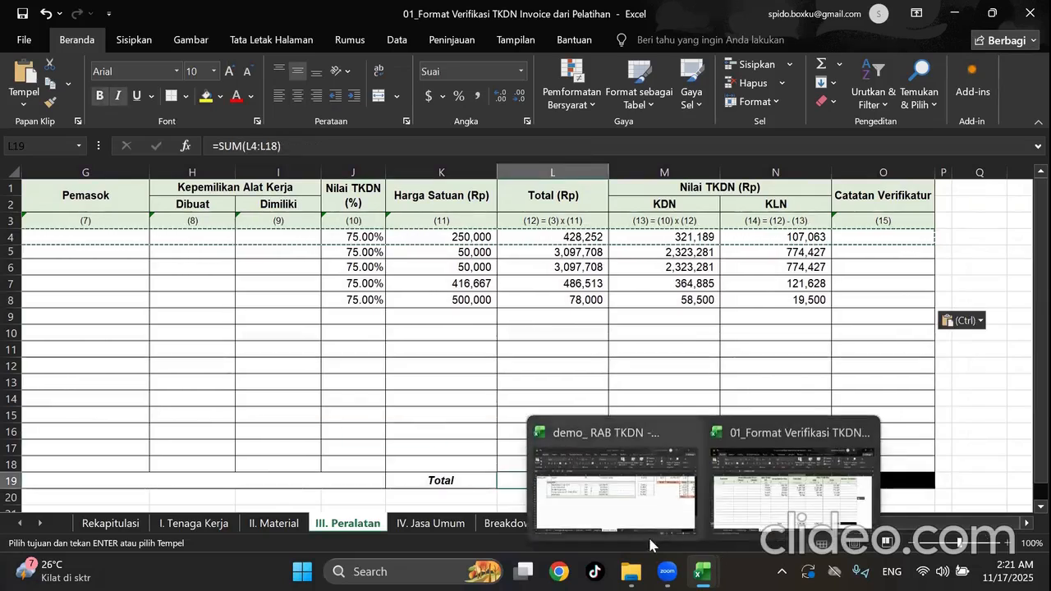
{"action": "left_click", "coordinate": [632, 521]}
{"action": "left_click", "coordinate": [287, 523]}
{"action": "left_click", "coordinate": [881, 460]}
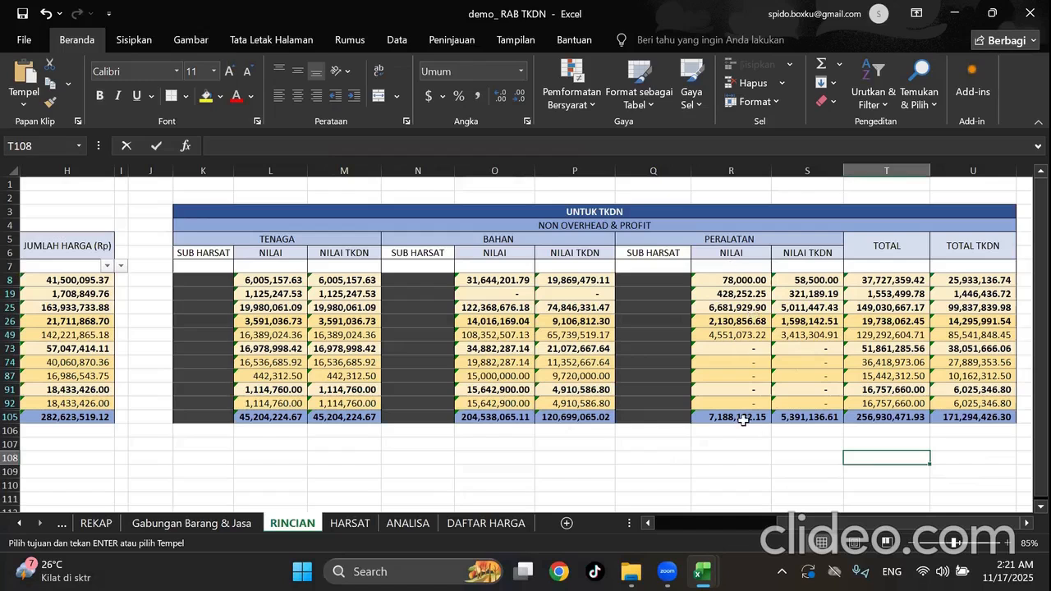
Back in the TKDN verification workbook, clear the contents of rows 4 to 6 on the IV. Jasa Umum sheet.
{"action": "mouse_move", "coordinate": [702, 572]}
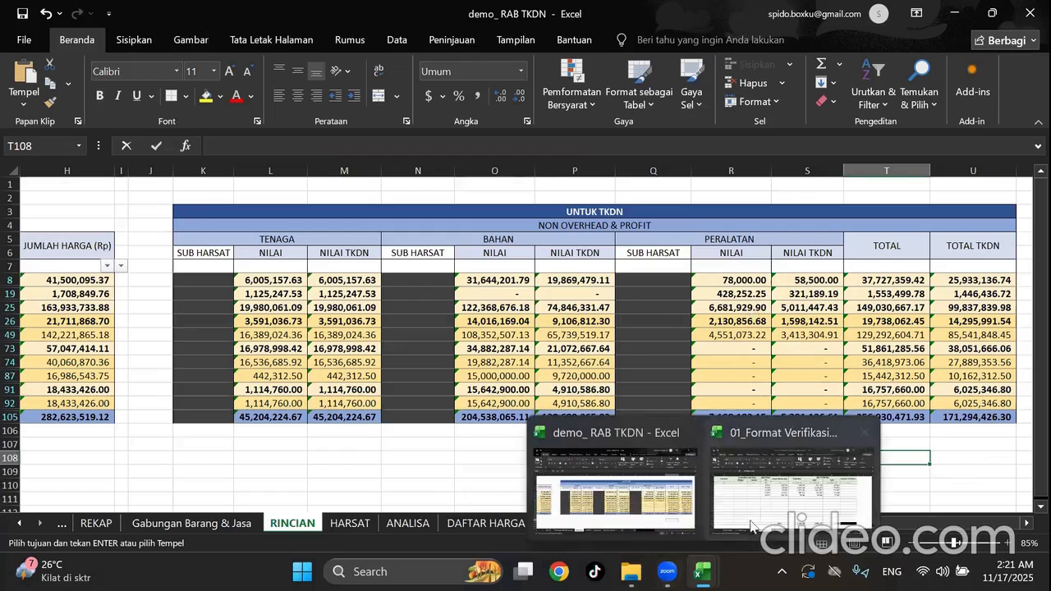
{"action": "left_click", "coordinate": [756, 523]}
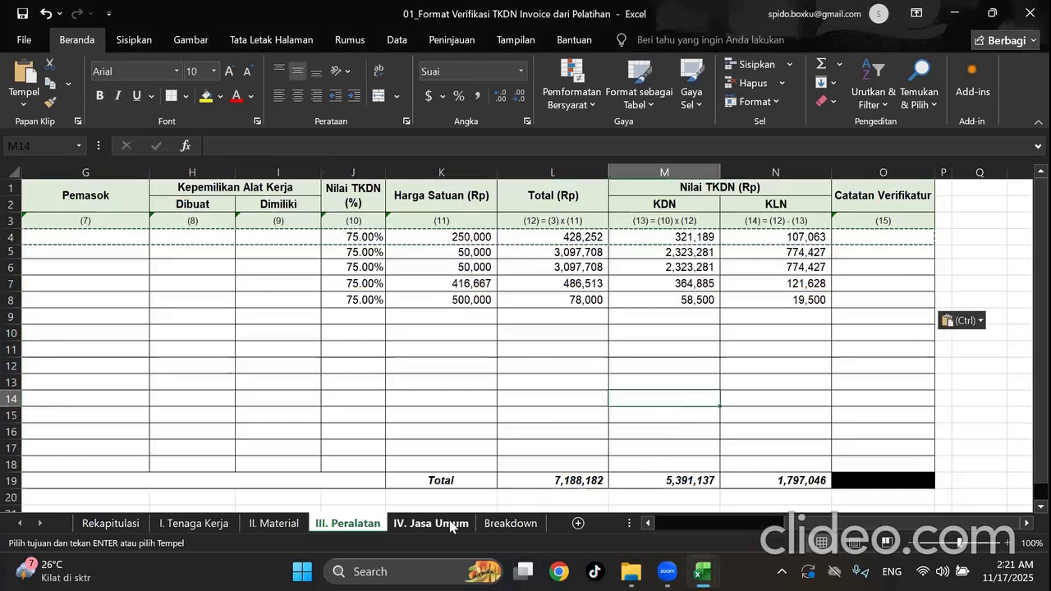
{"action": "left_click", "coordinate": [451, 526]}
{"action": "left_click_drag", "start_coordinate": [7, 254], "coordinate": [7, 315]}
{"action": "key", "text": "ctrl+minus"}
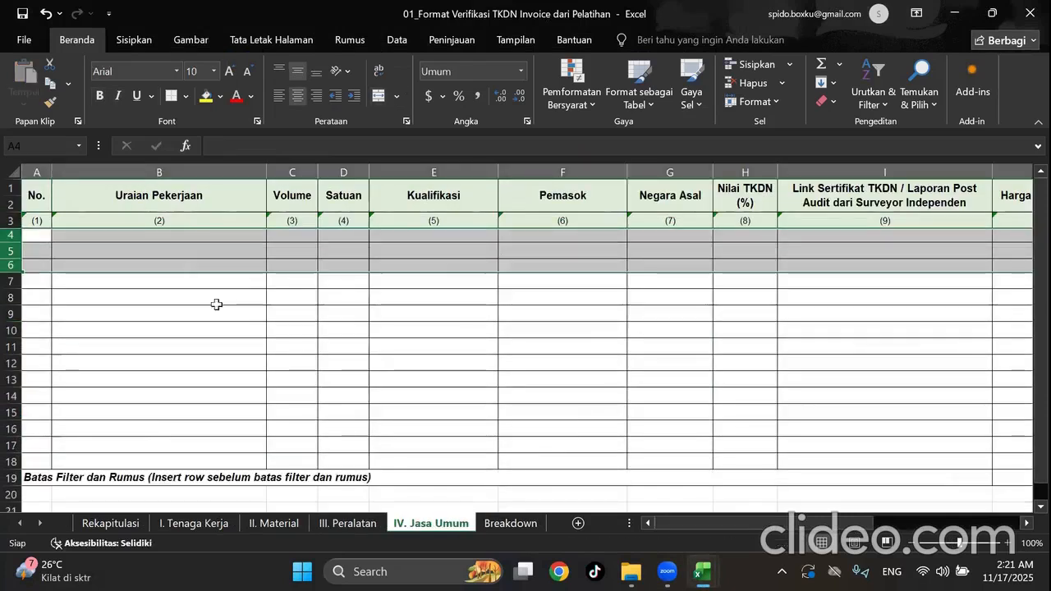
{"action": "left_click", "coordinate": [457, 312]}
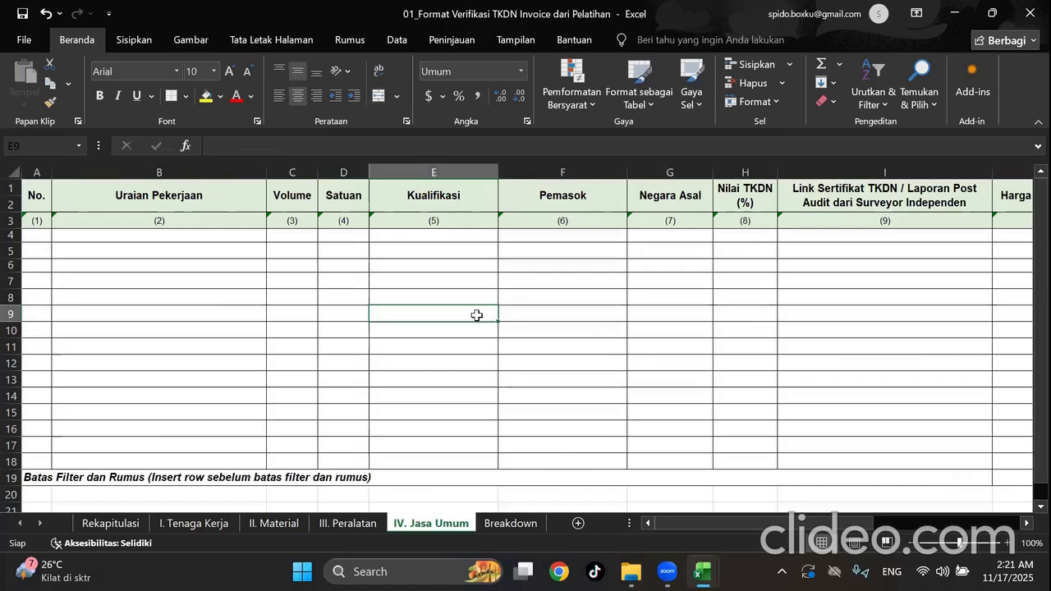
View the Breakdown sheet and return to the IV. Jasa Umum sheet.
{"action": "left_click", "coordinate": [511, 523]}
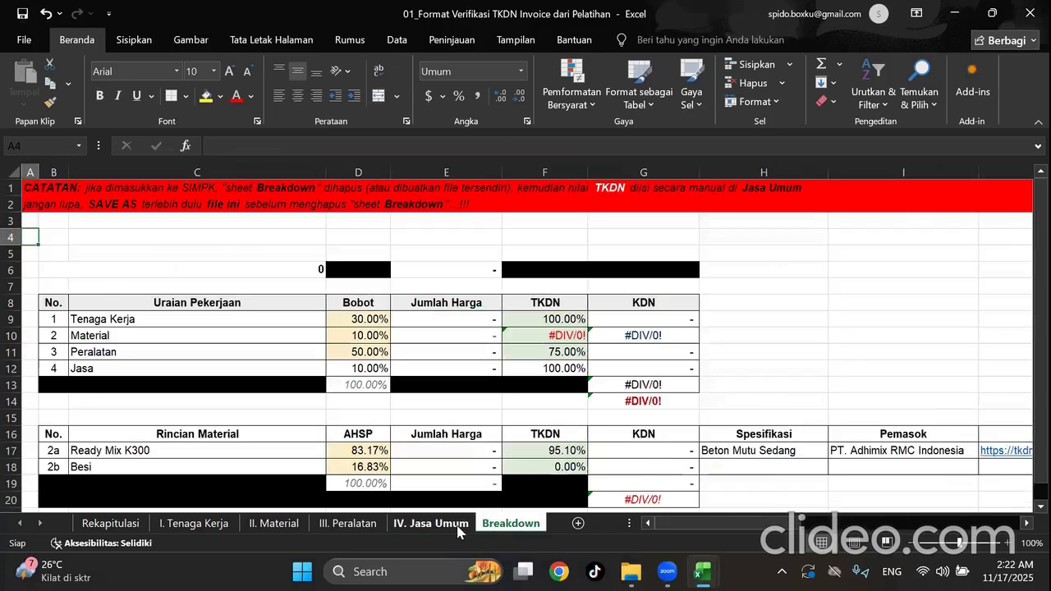
{"action": "left_click", "coordinate": [430, 523]}
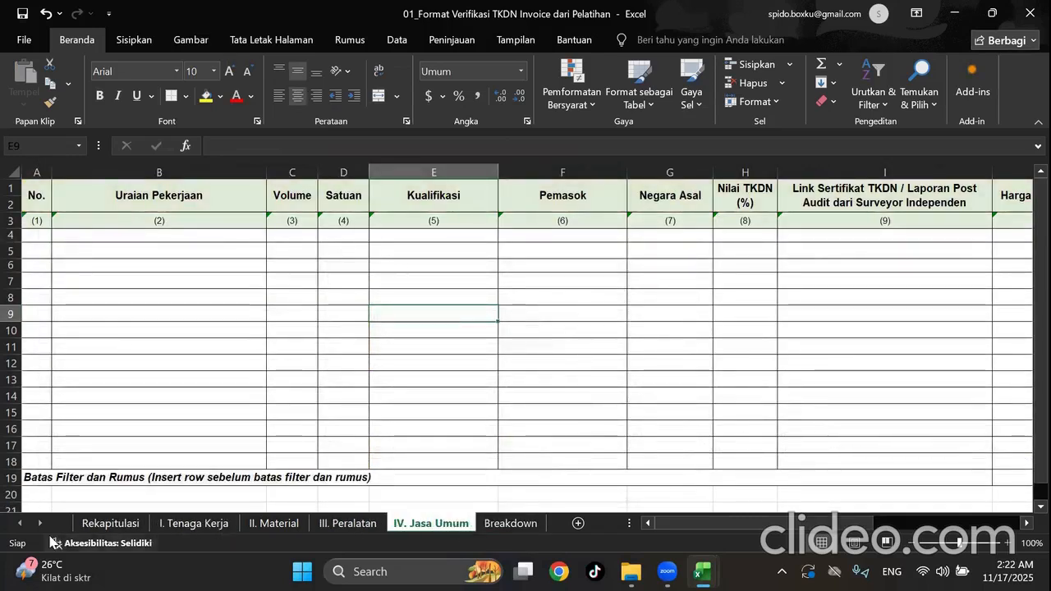
{"action": "left_click", "coordinate": [35, 492]}
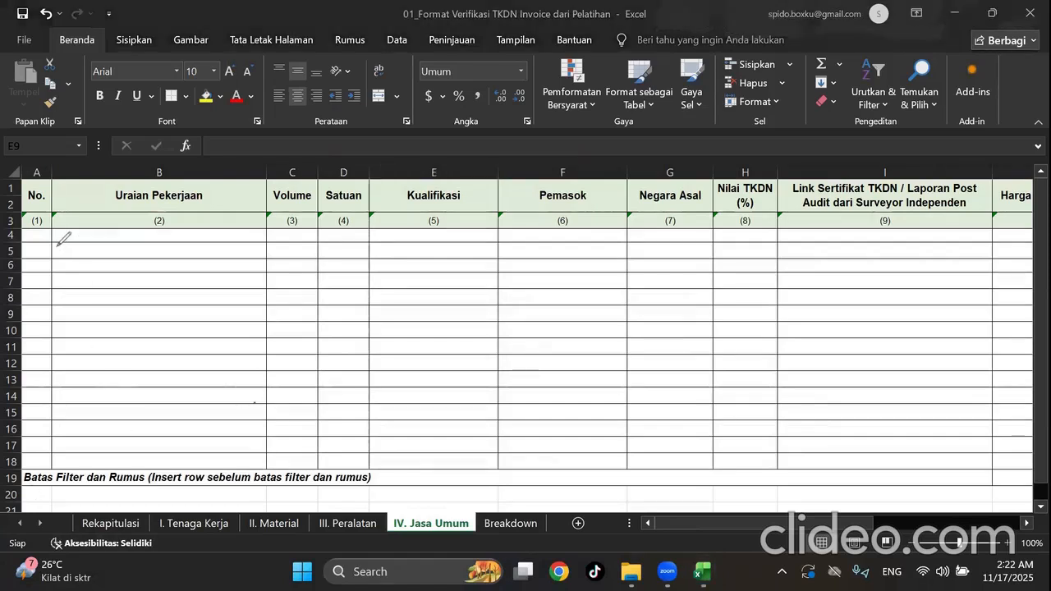
On the Rekapitulasi sheet, set Progres Fisik in G6 to 100%.
{"action": "left_click", "coordinate": [99, 524]}
{"action": "left_click", "coordinate": [545, 463]}
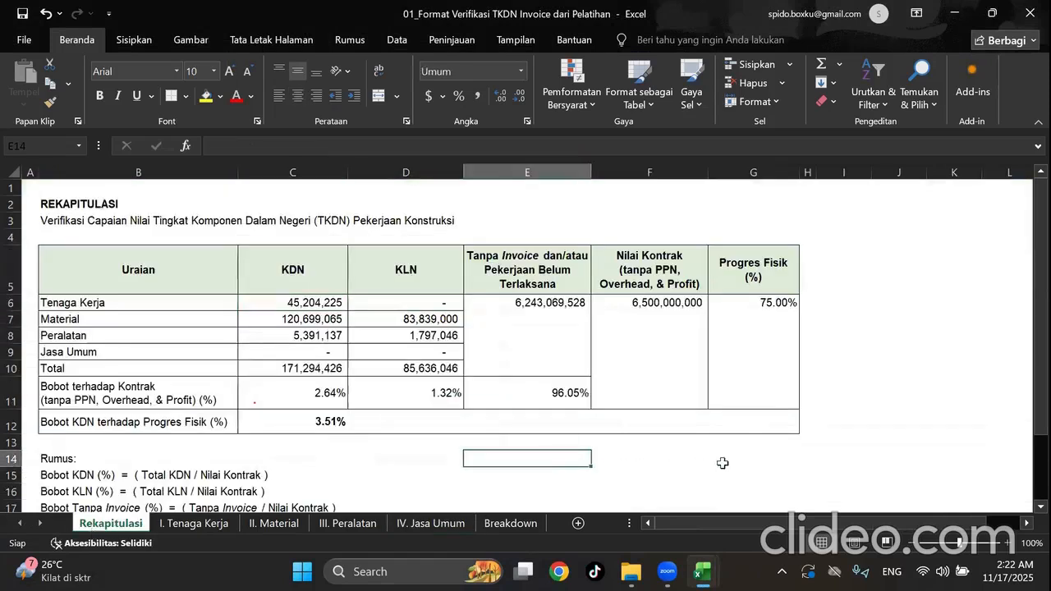
{"action": "left_click", "coordinate": [778, 305]}
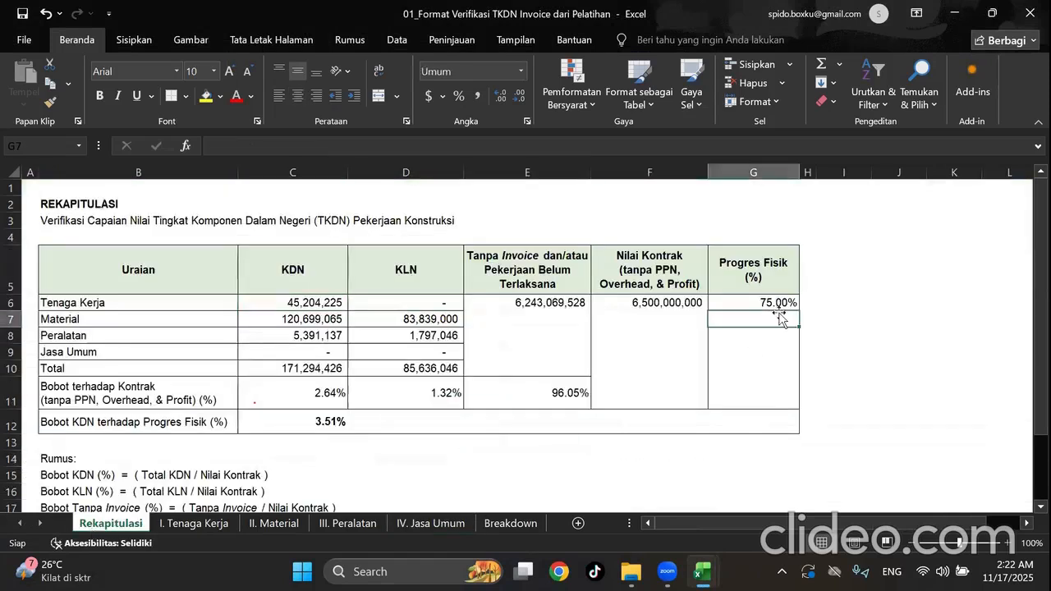
{"action": "type", "text": "100"}
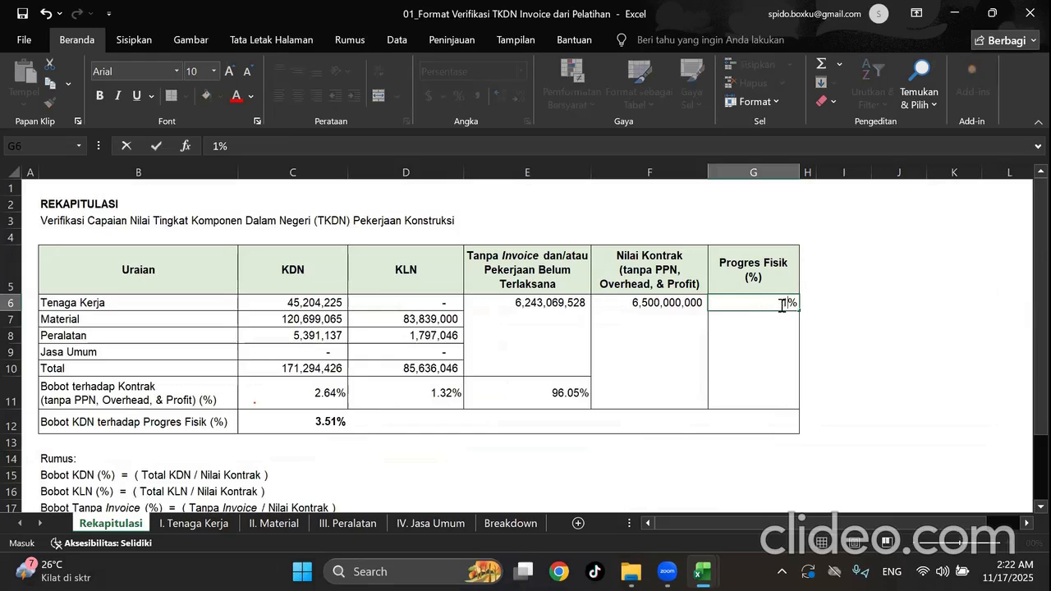
{"action": "key", "text": "Return"}
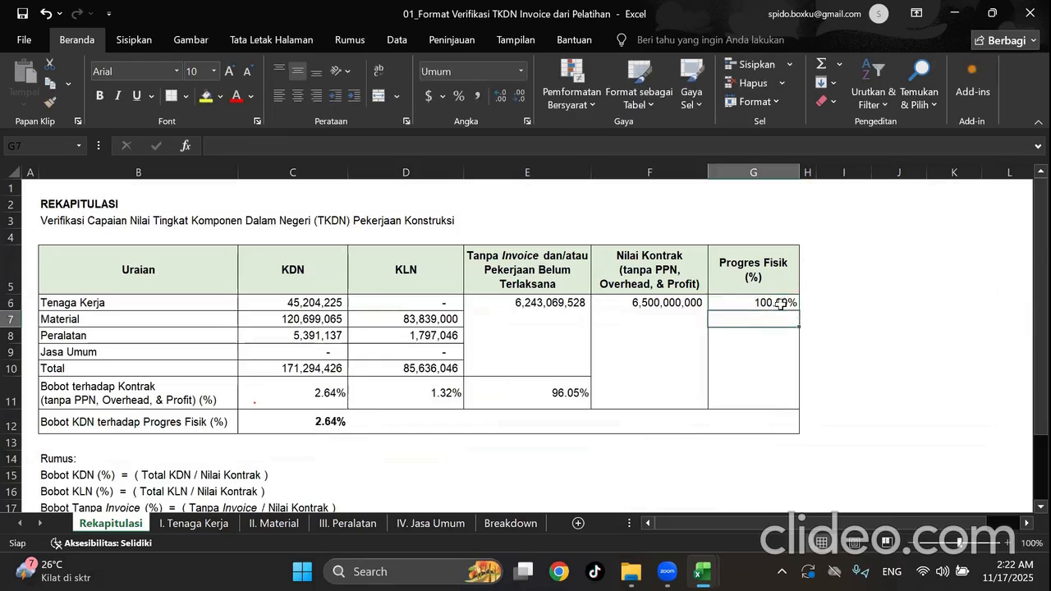
{"action": "left_click", "coordinate": [887, 307]}
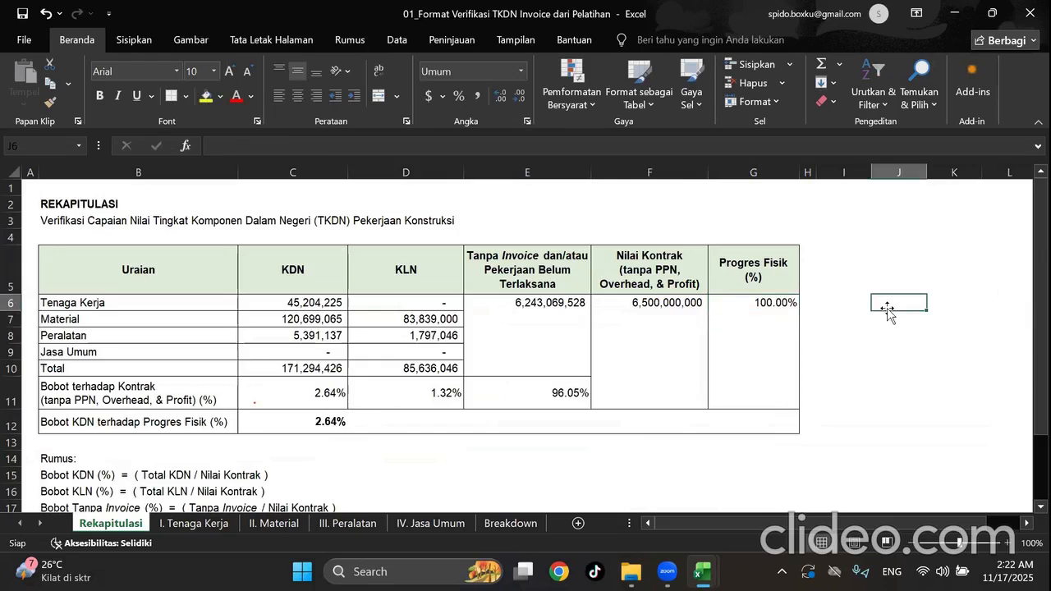
Link Nilai Kontrak in F6 to the TOTAL in cell I21 of the RAB workbook's REKAPITULASI sheet.
{"action": "left_click", "coordinate": [662, 300]}
{"action": "left_click", "coordinate": [674, 291]}
{"action": "left_click", "coordinate": [681, 304]}
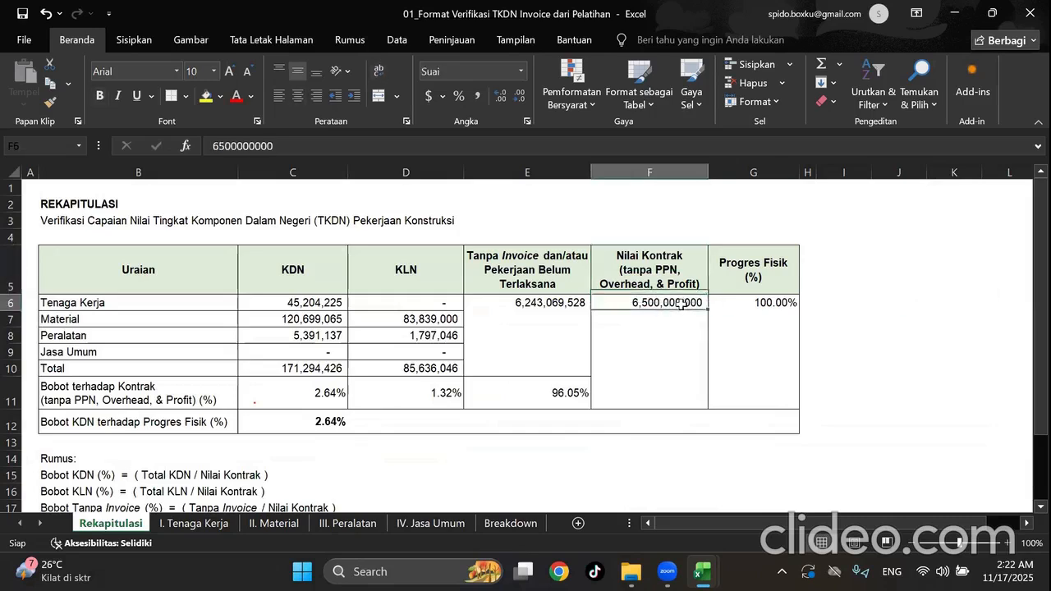
{"action": "double_click", "coordinate": [681, 303]}
{"action": "key", "text": "Escape"}
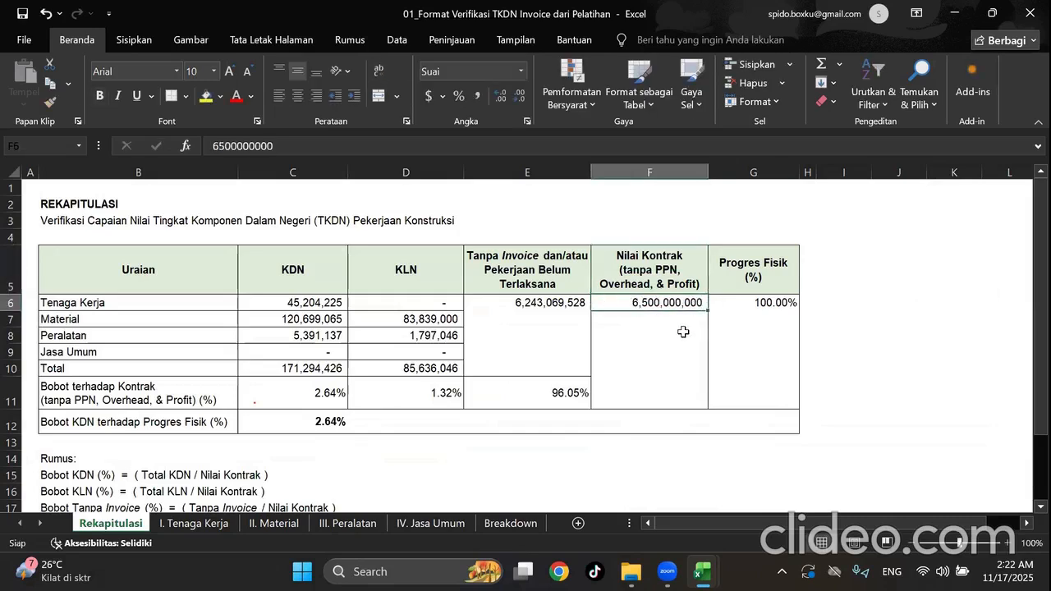
{"action": "type", "text": "="}
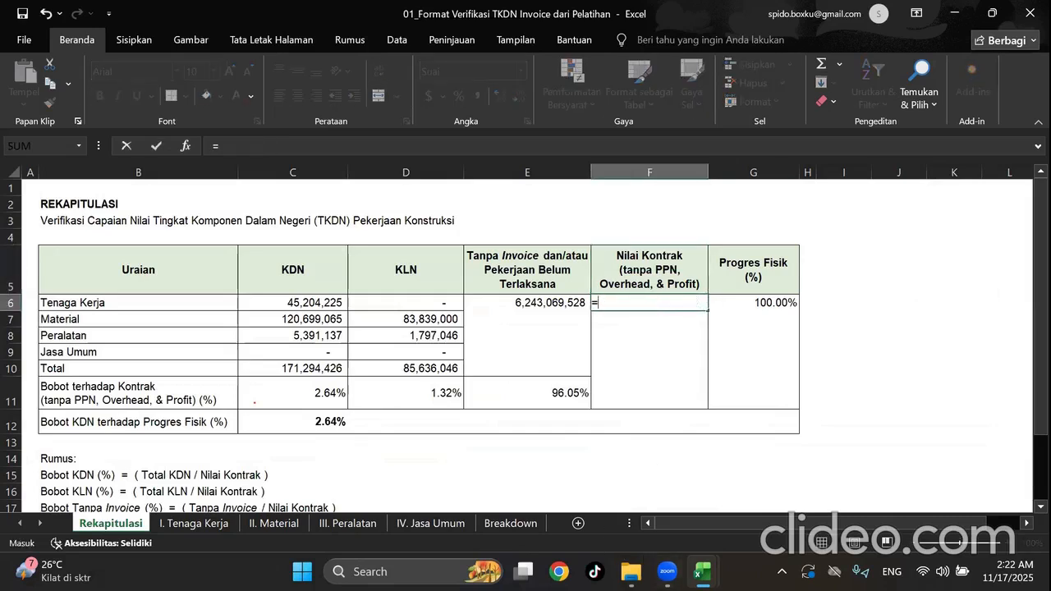
{"action": "mouse_move", "coordinate": [700, 571]}
{"action": "left_click", "coordinate": [668, 522]}
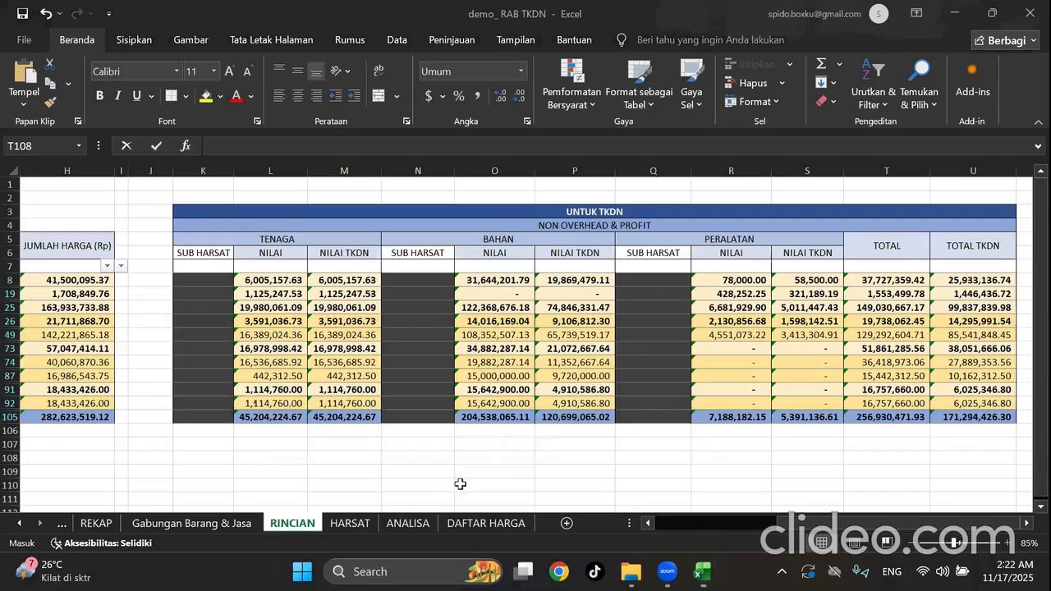
{"action": "left_click_drag", "start_coordinate": [905, 525], "coordinate": [444, 548]}
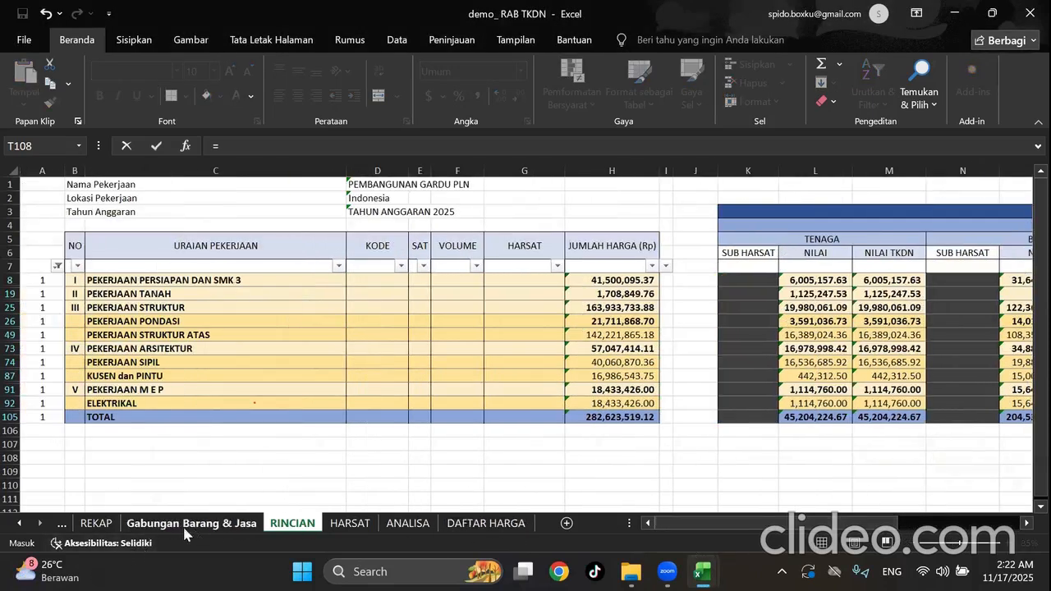
{"action": "left_click", "coordinate": [97, 526]}
{"action": "left_click", "coordinate": [21, 524]}
{"action": "left_click", "coordinate": [150, 525]}
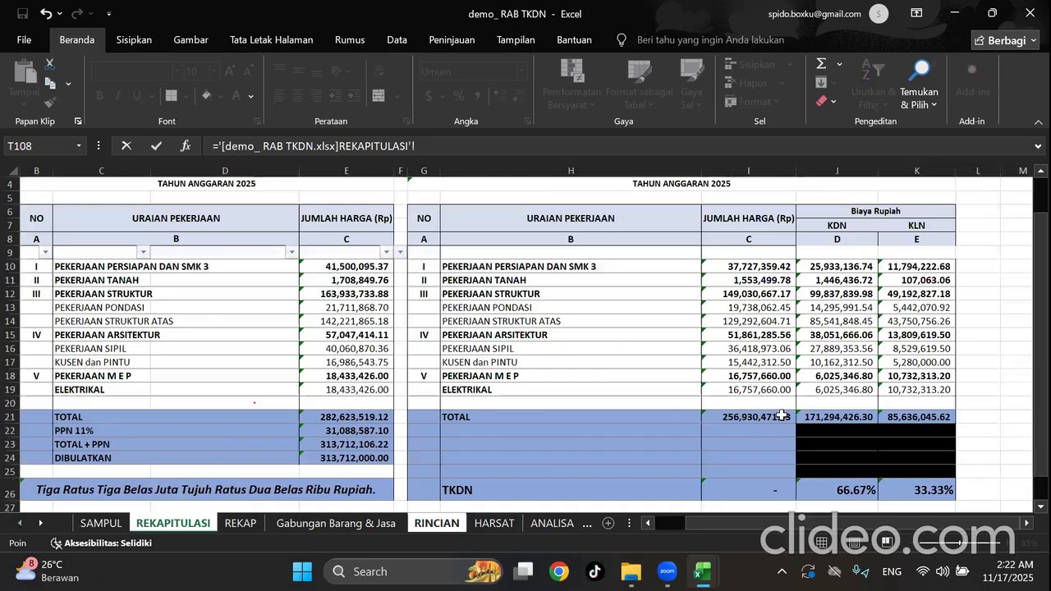
{"action": "left_click", "coordinate": [780, 416]}
{"action": "key", "text": "Return"}
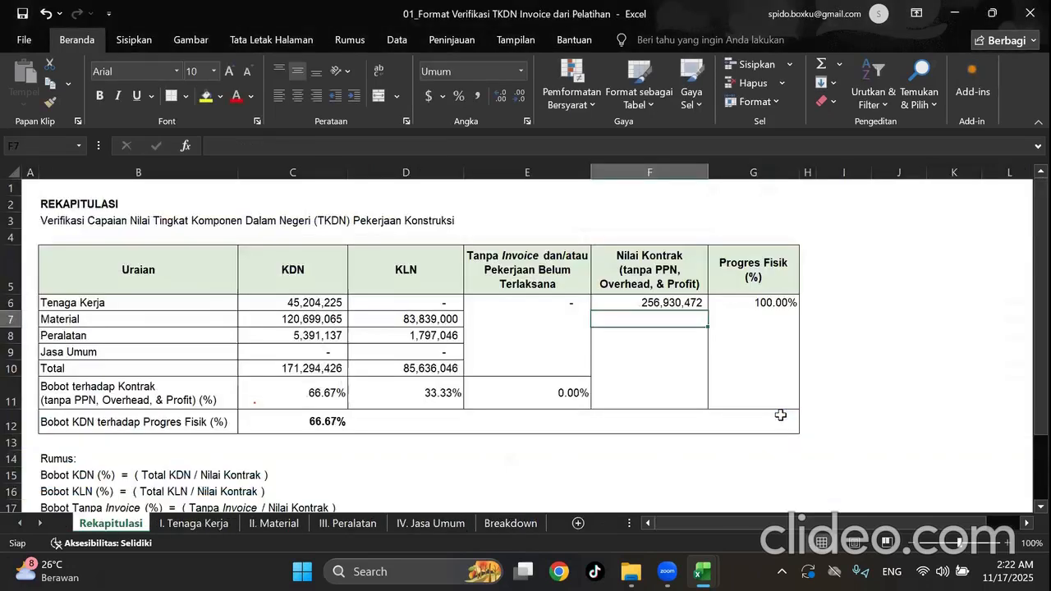
Check the Progres Fisik value, the Tanpa Invoice formula in E6 and the KDN weight formula in C11.
{"action": "double_click", "coordinate": [895, 333]}
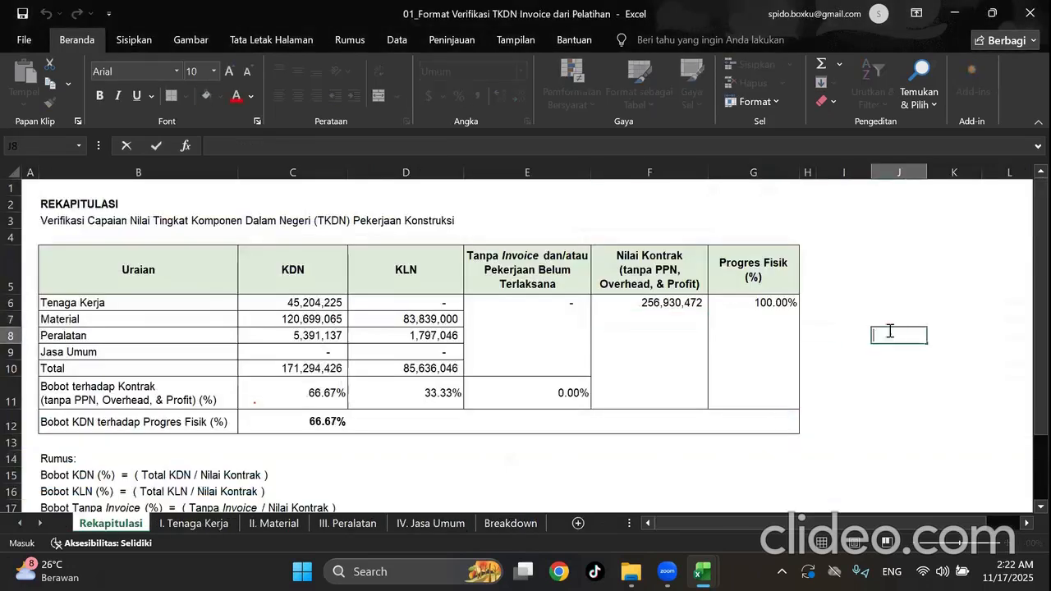
{"action": "left_click", "coordinate": [776, 299]}
{"action": "left_click", "coordinate": [559, 305]}
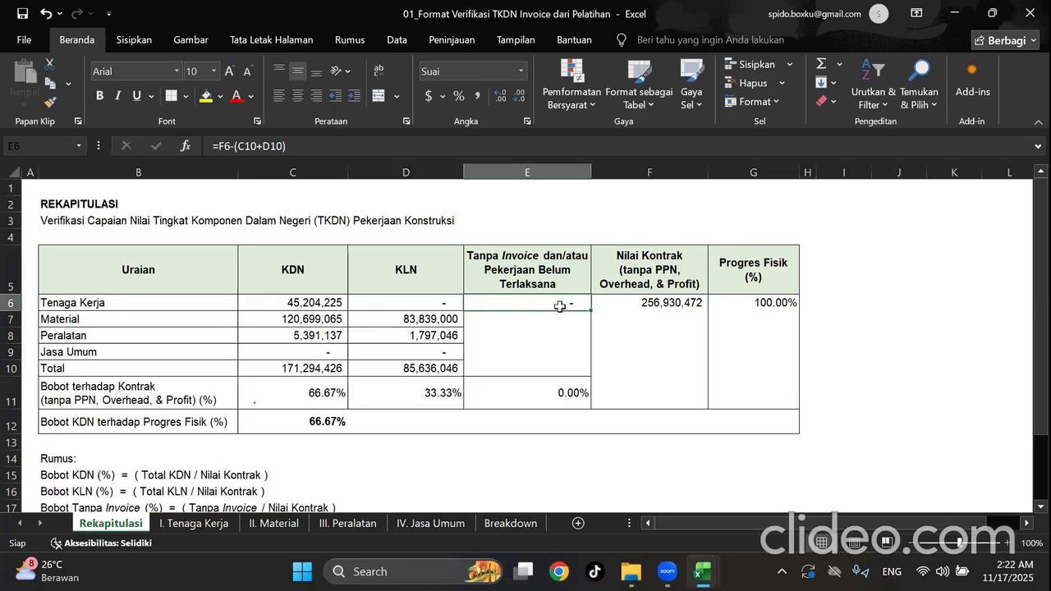
{"action": "left_click", "coordinate": [333, 400]}
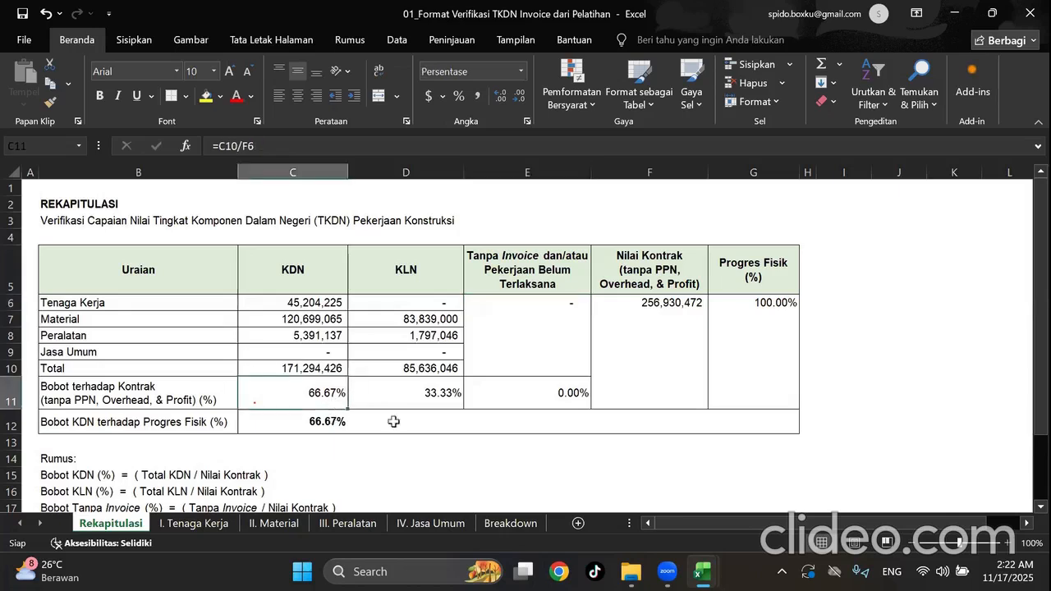
Switch to the RAB workbook's REKAP sheet and check its KDN percentage in D12 against the verification recapitulation.
{"action": "mouse_move", "coordinate": [702, 572]}
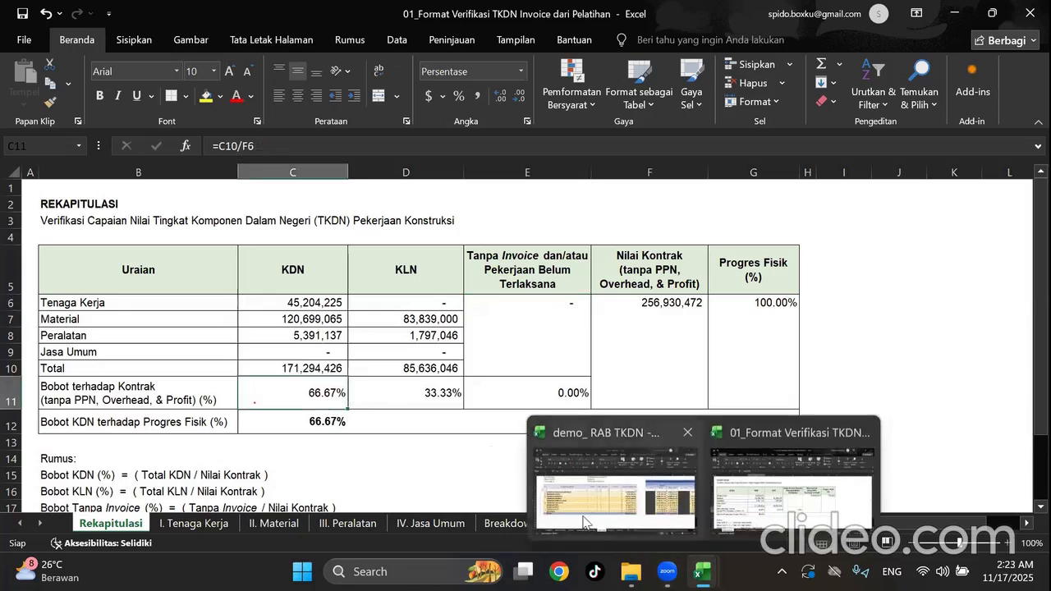
{"action": "left_click", "coordinate": [649, 506]}
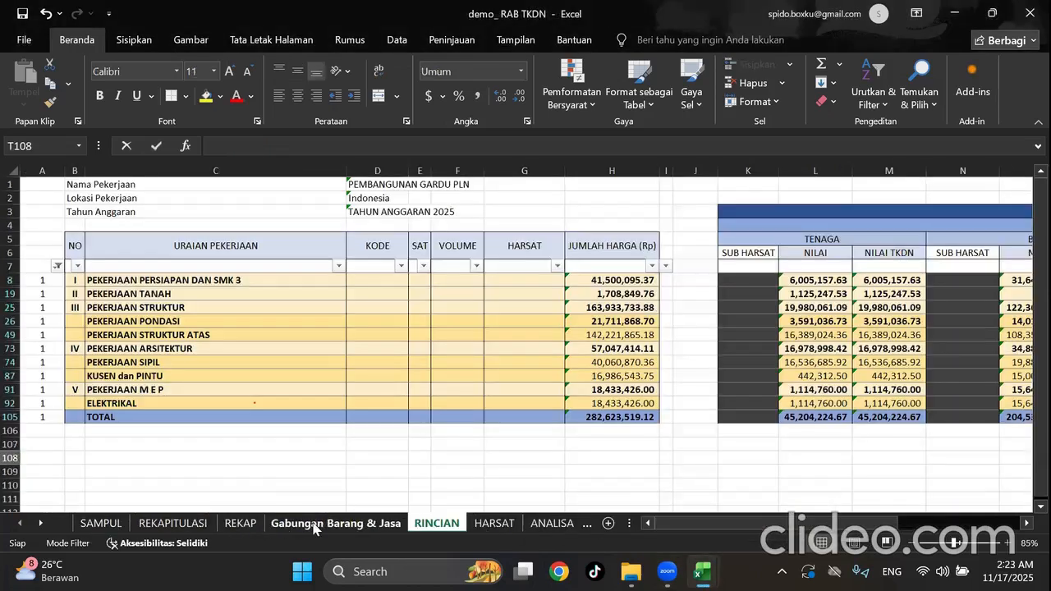
{"action": "left_click", "coordinate": [240, 523]}
{"action": "left_click", "coordinate": [528, 369]}
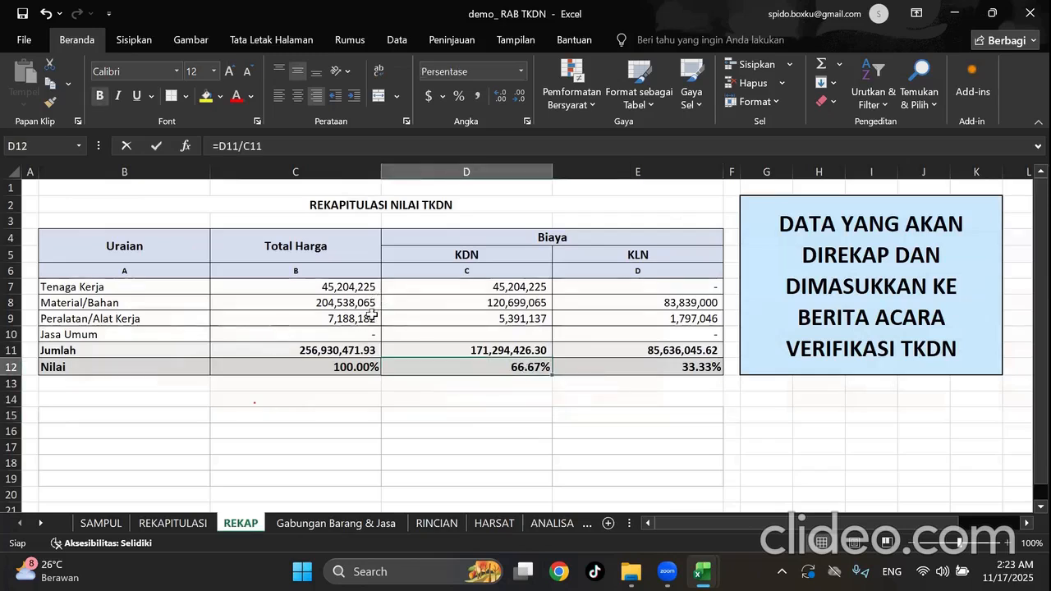
Compare the KLN percentage in E12 of the RAB workbook's REKAP sheet with D11 on the verification workbook's Rekapitulasi sheet.
{"action": "left_click", "coordinate": [695, 367]}
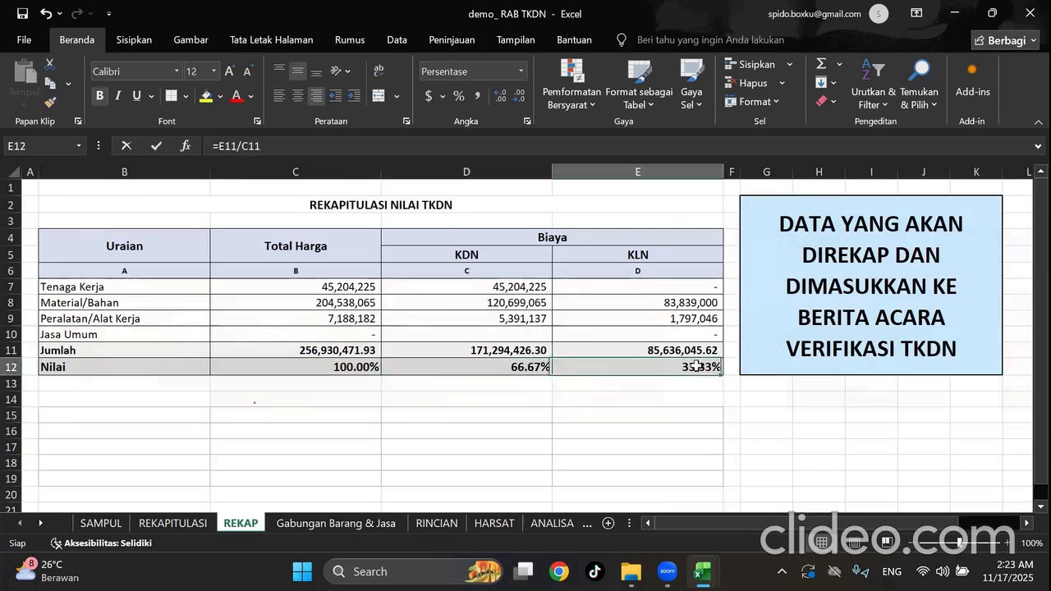
{"action": "mouse_move", "coordinate": [702, 571]}
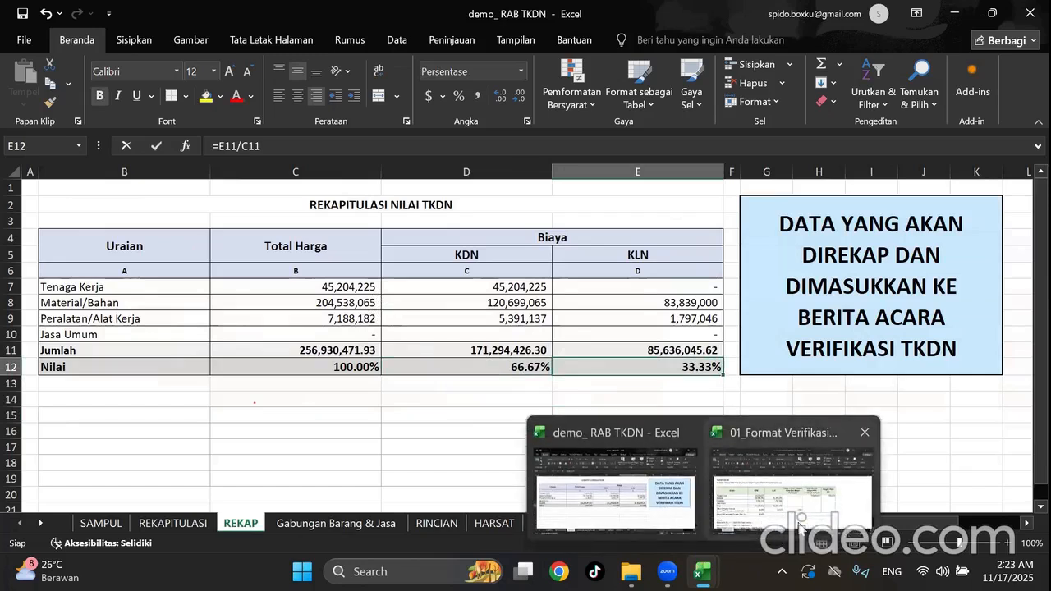
{"action": "left_click", "coordinate": [767, 513]}
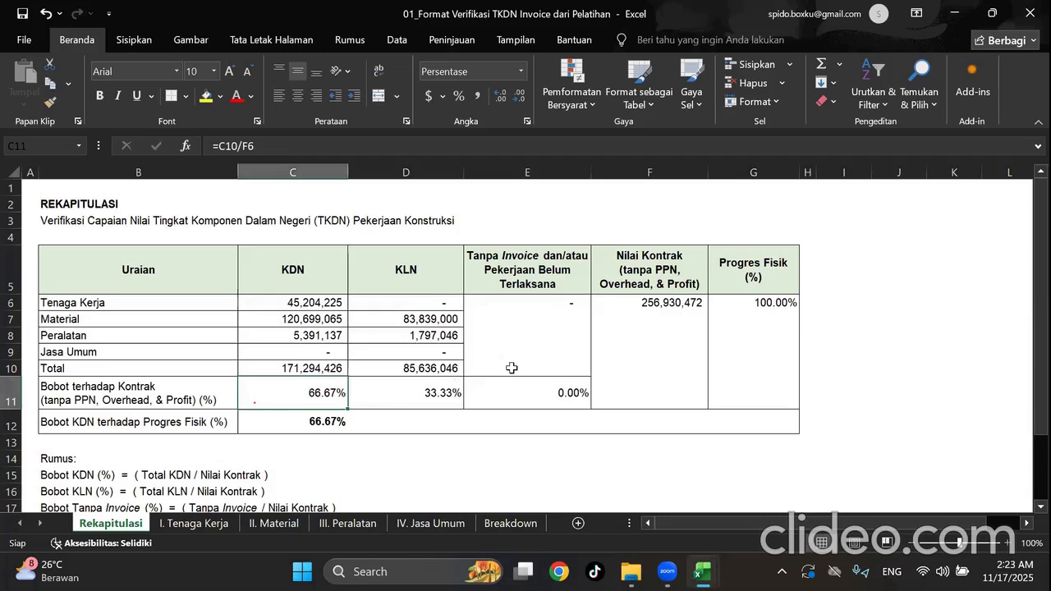
{"action": "left_click", "coordinate": [450, 392]}
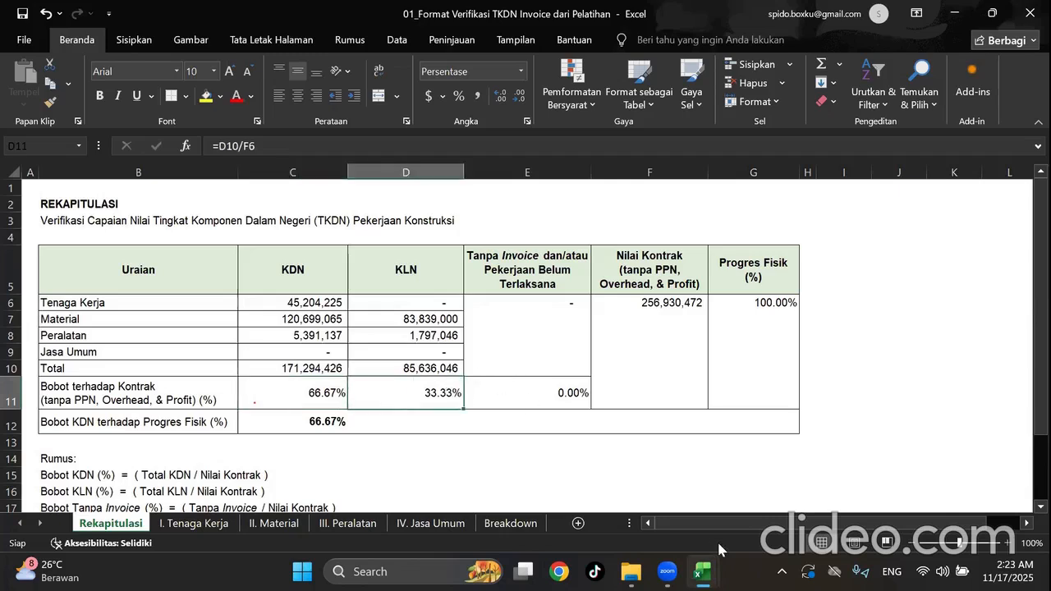
{"action": "mouse_move", "coordinate": [704, 568]}
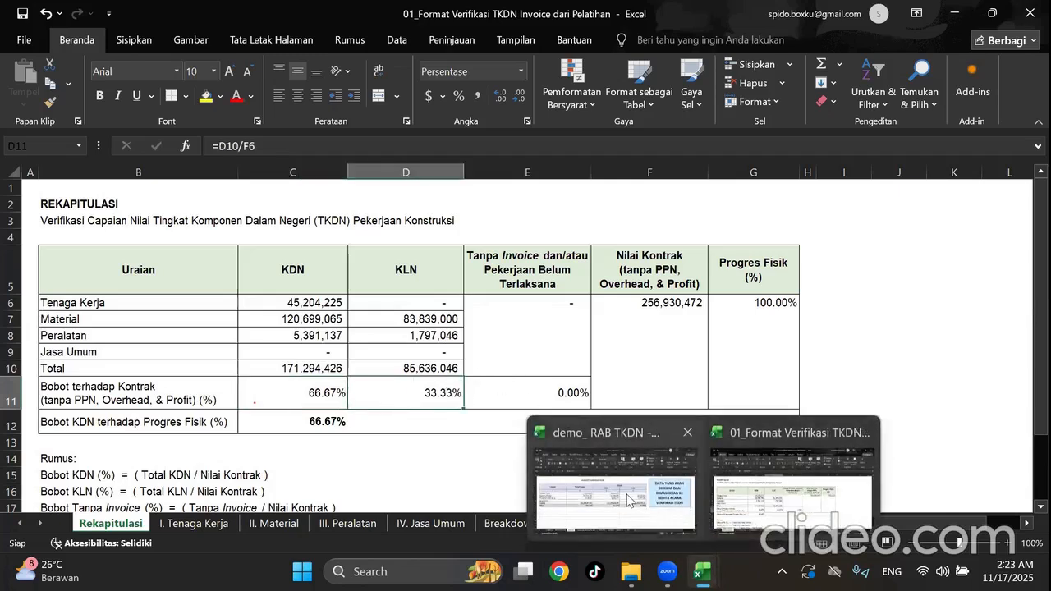
{"action": "left_click", "coordinate": [619, 517]}
{"action": "mouse_move", "coordinate": [707, 564]}
{"action": "left_click", "coordinate": [815, 513]}
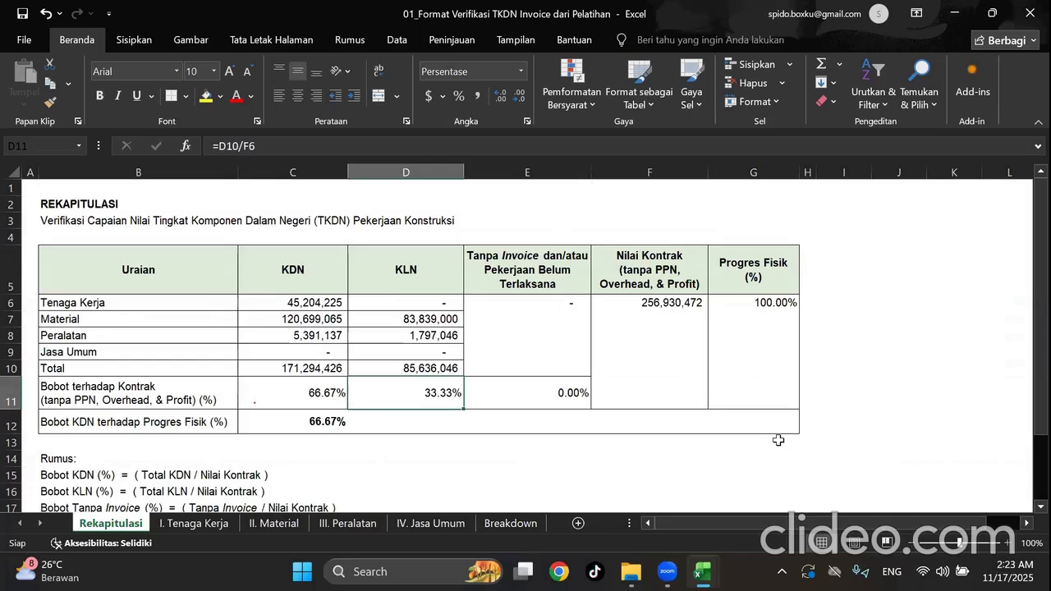
{"action": "left_click", "coordinate": [908, 349]}
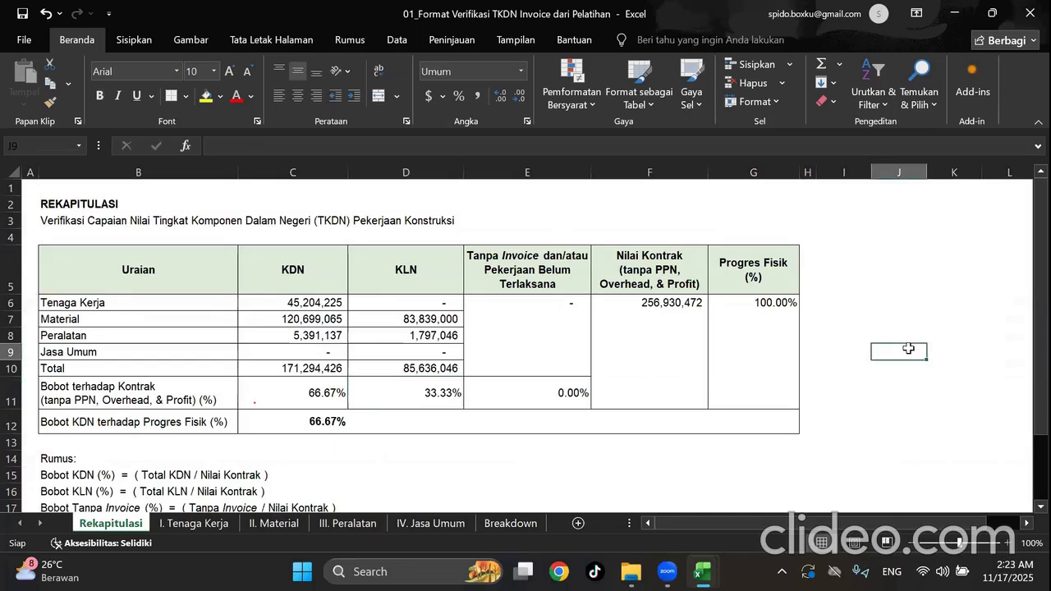
{"action": "left_click", "coordinate": [867, 302]}
{"action": "scroll", "coordinate": [866, 316], "scroll_direction": "down", "scroll_amount": 3}
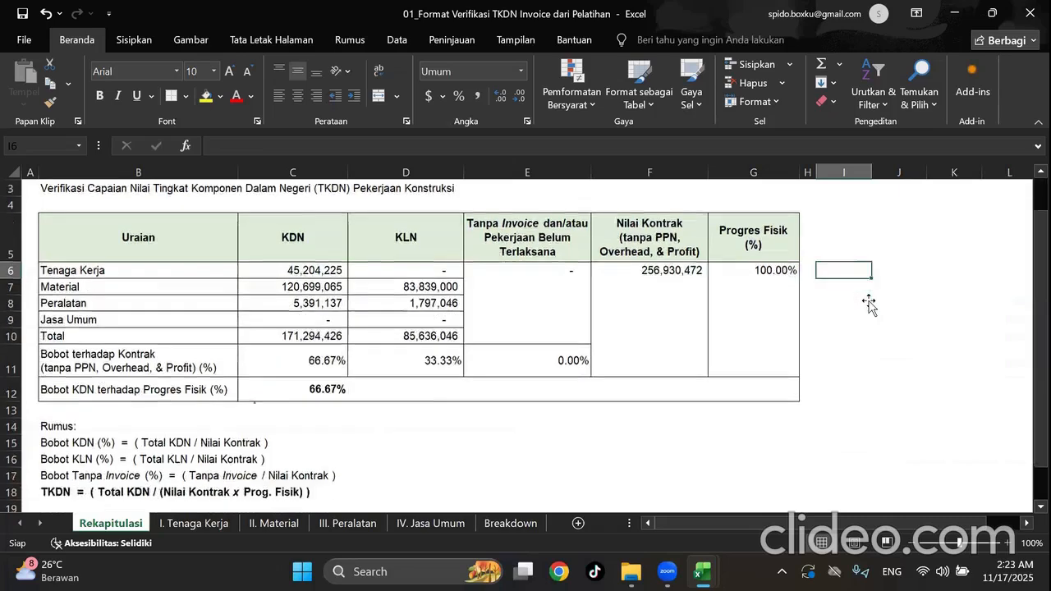
{"action": "scroll", "coordinate": [866, 316], "scroll_direction": "up", "scroll_amount": 3}
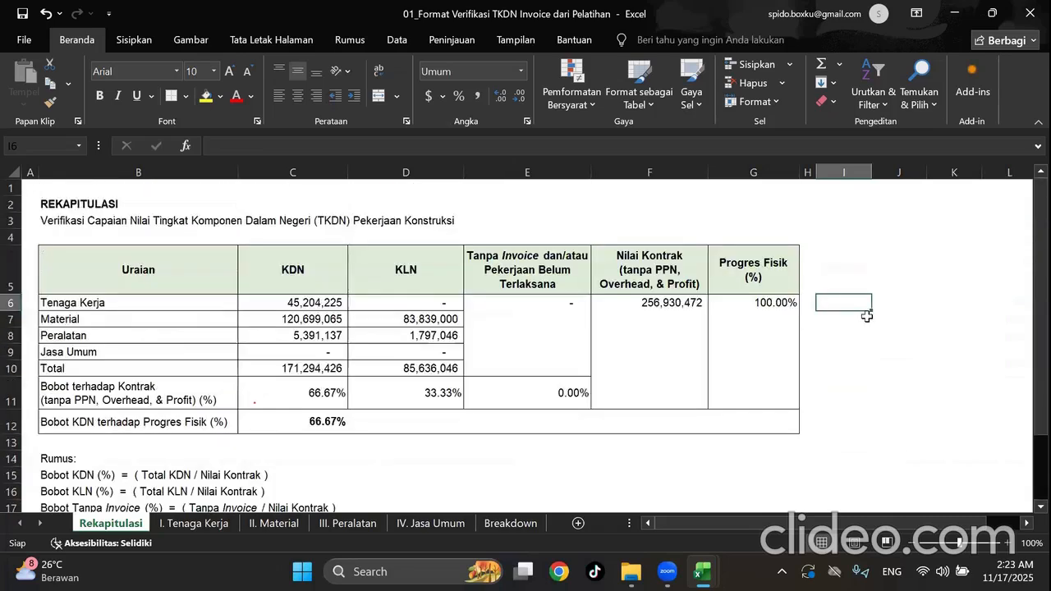
{"action": "scroll", "coordinate": [864, 398], "scroll_direction": "down", "scroll_amount": 1}
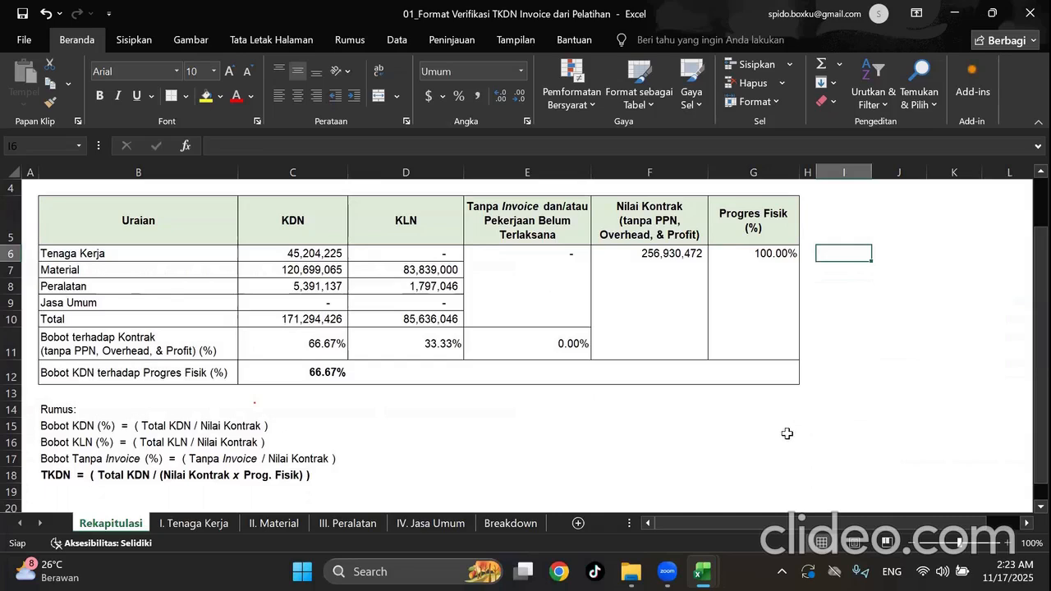
{"action": "left_click", "coordinate": [776, 171]}
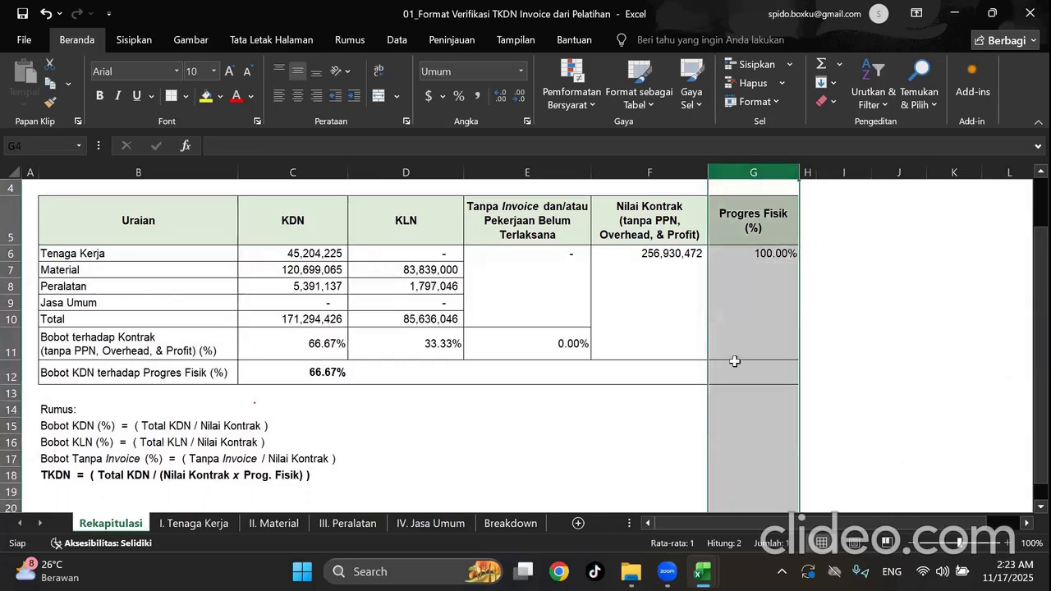